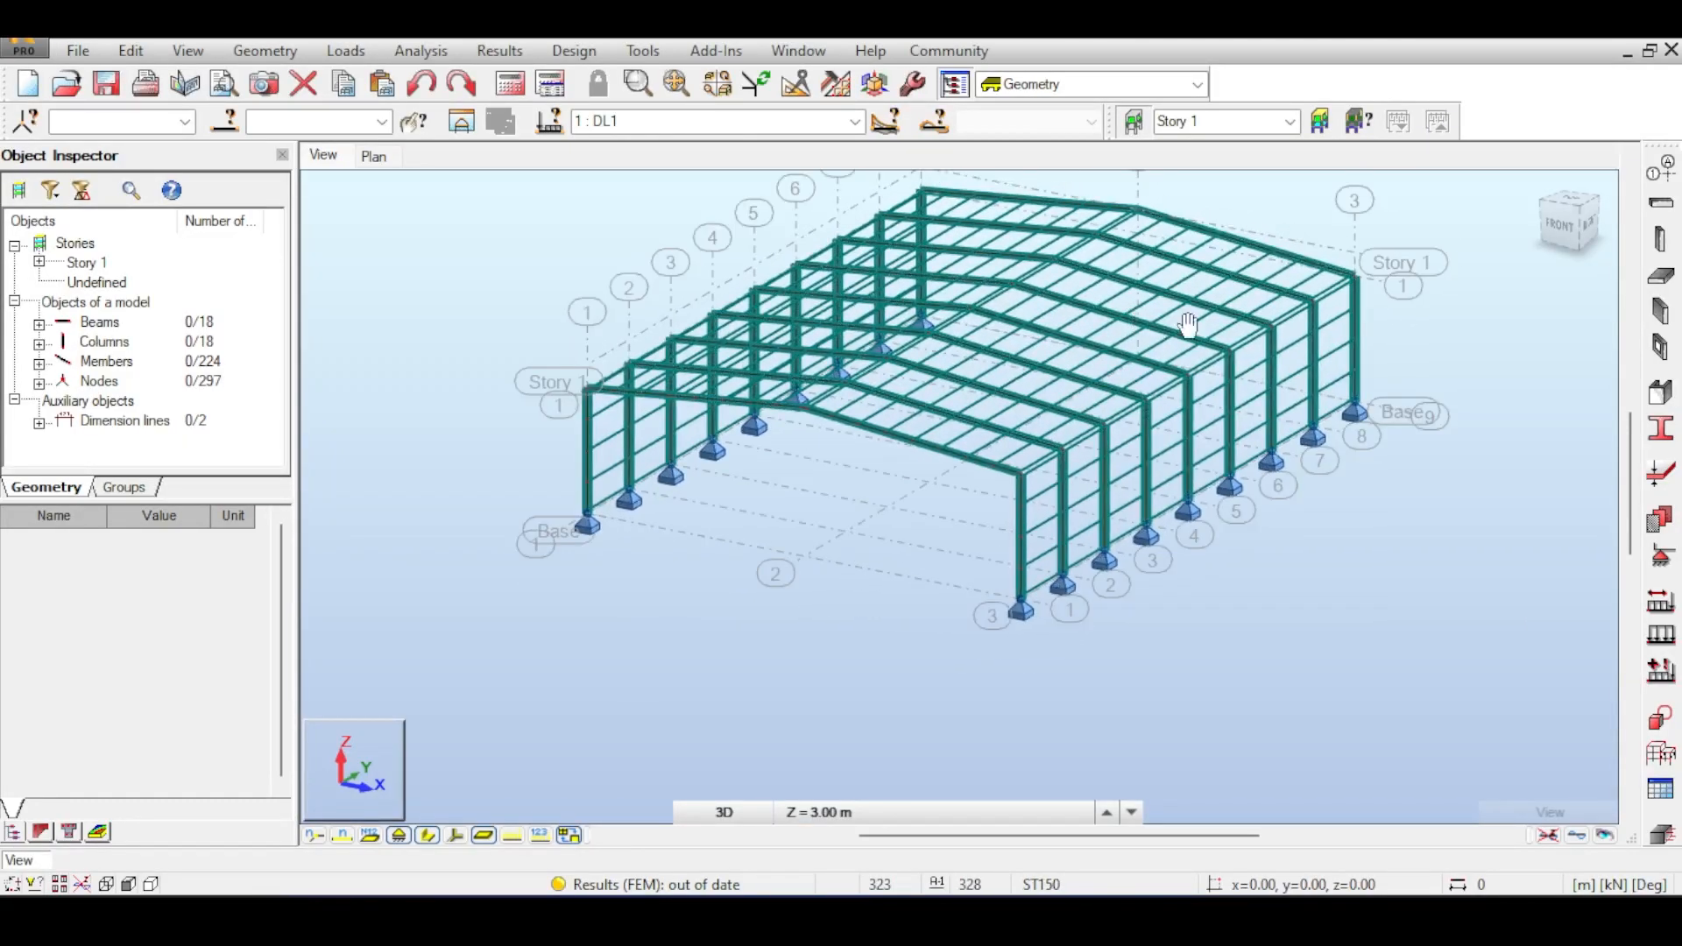
- Run the structural calculations for the steel hall and continue past the instability at node 54
scroll(1172, 377, up, 2)
middle_drag(1171, 372, 1066, 457)
scroll(1148, 402, down, 2)
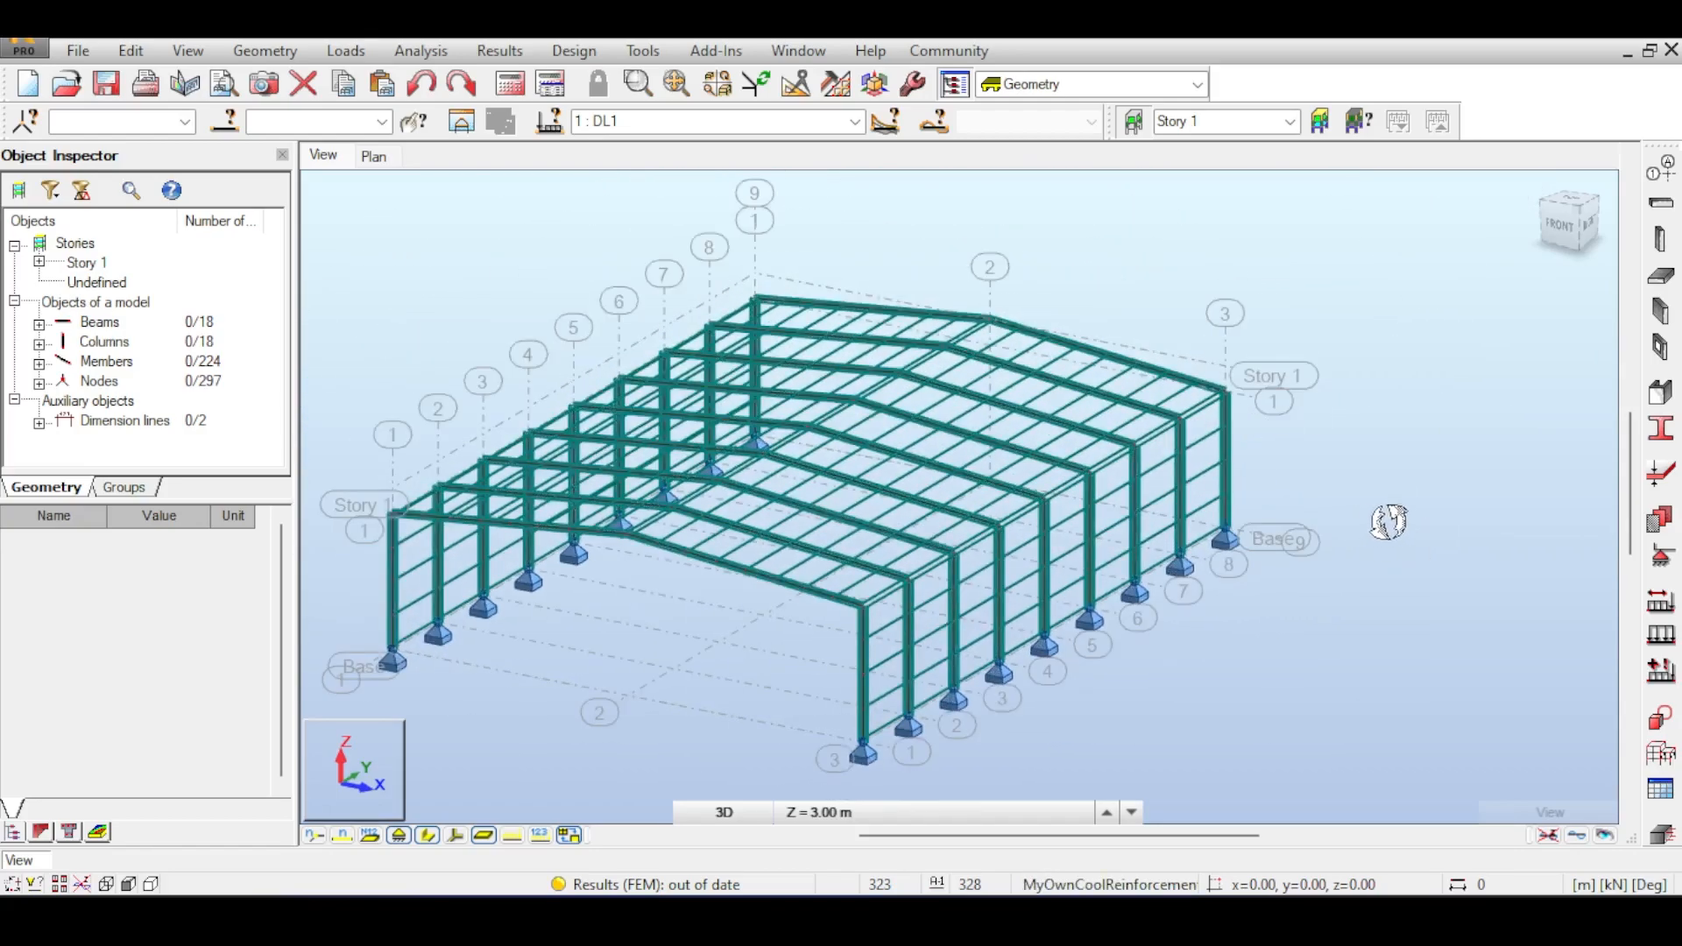
click(515, 88)
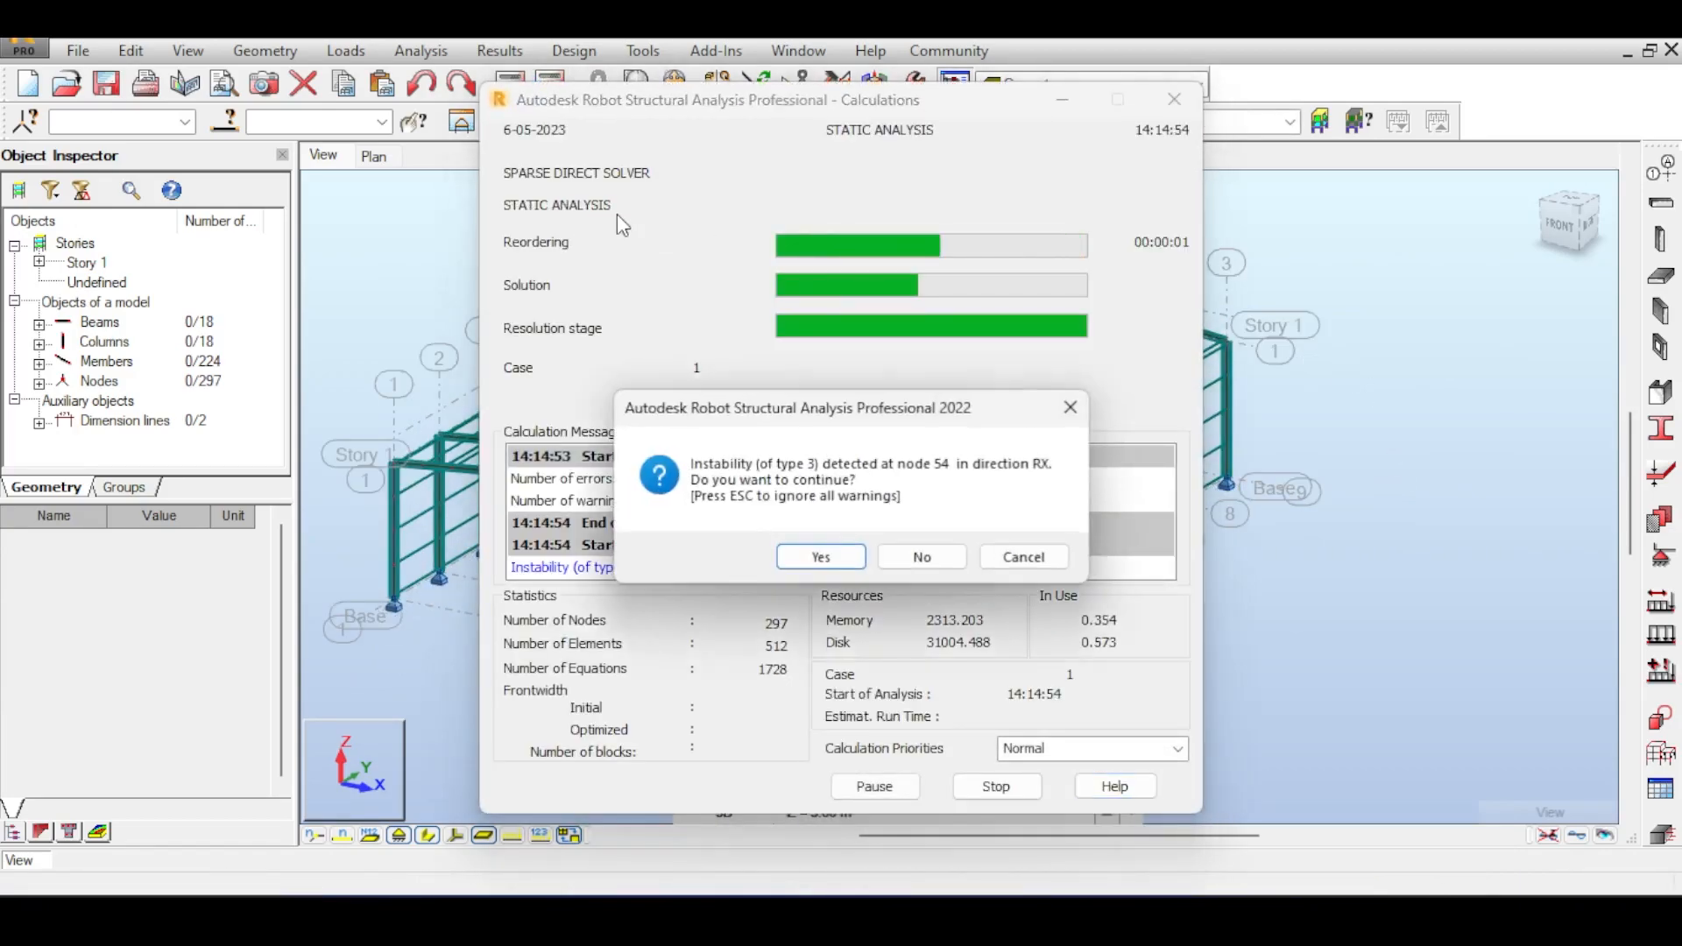
click(821, 557)
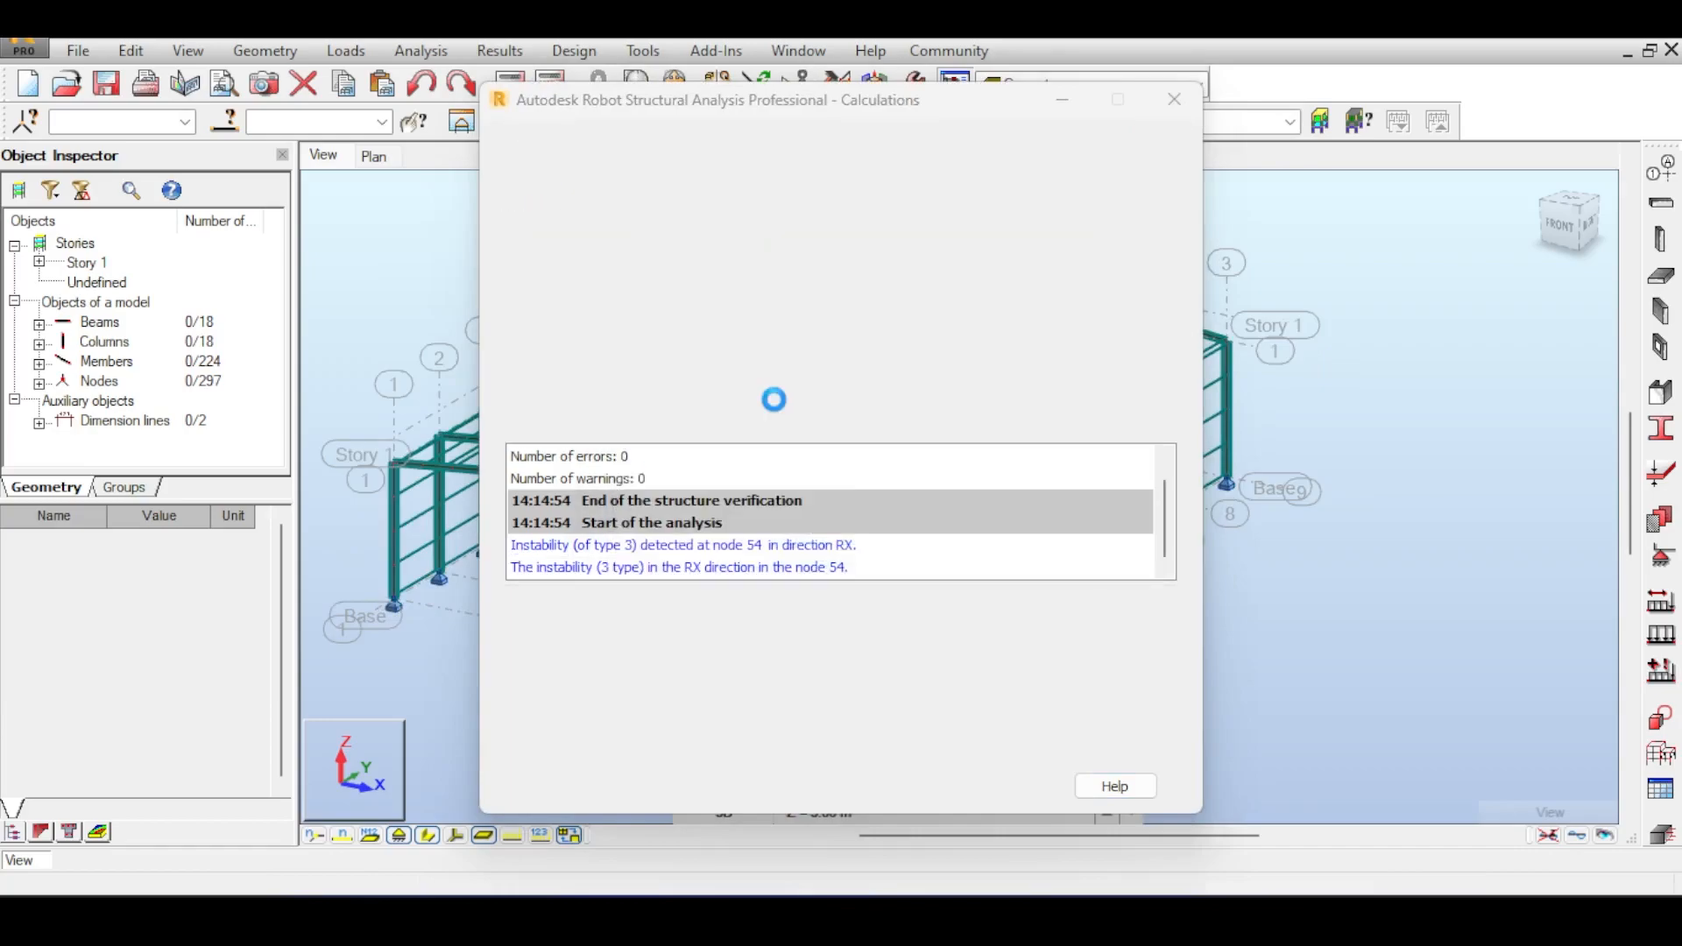
- Examine the rafters, purlins and side-wall bays of the steel hall model
scroll(854, 522, up, 5)
scroll(851, 523, up, 2)
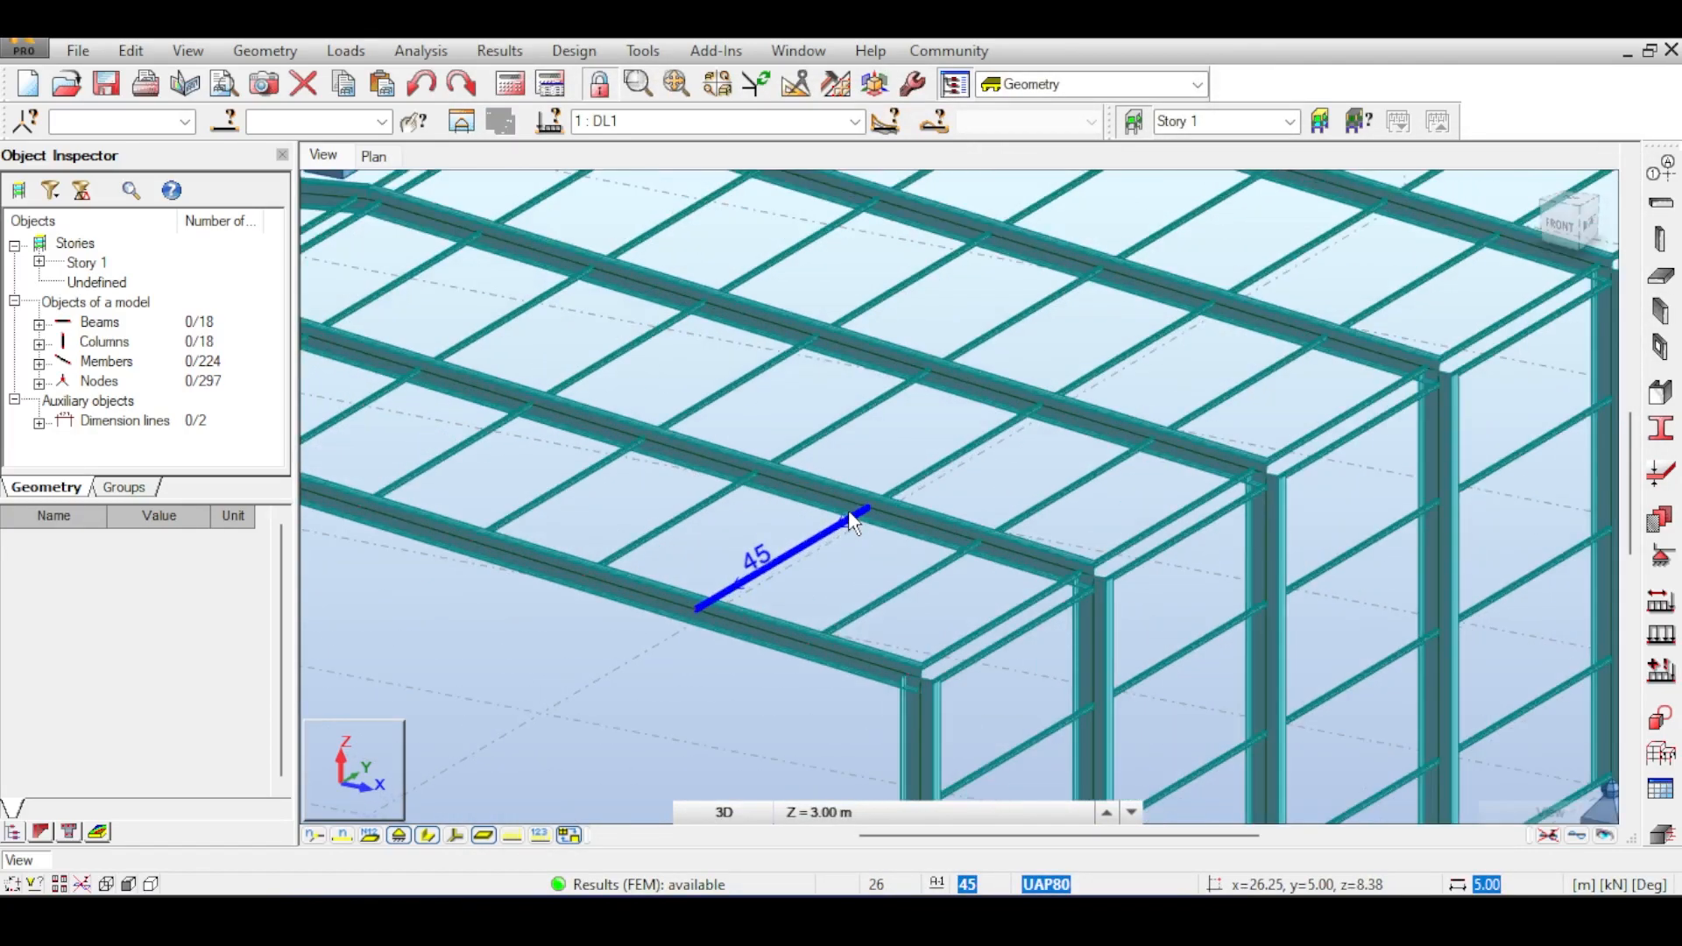
scroll(849, 519, down, 8)
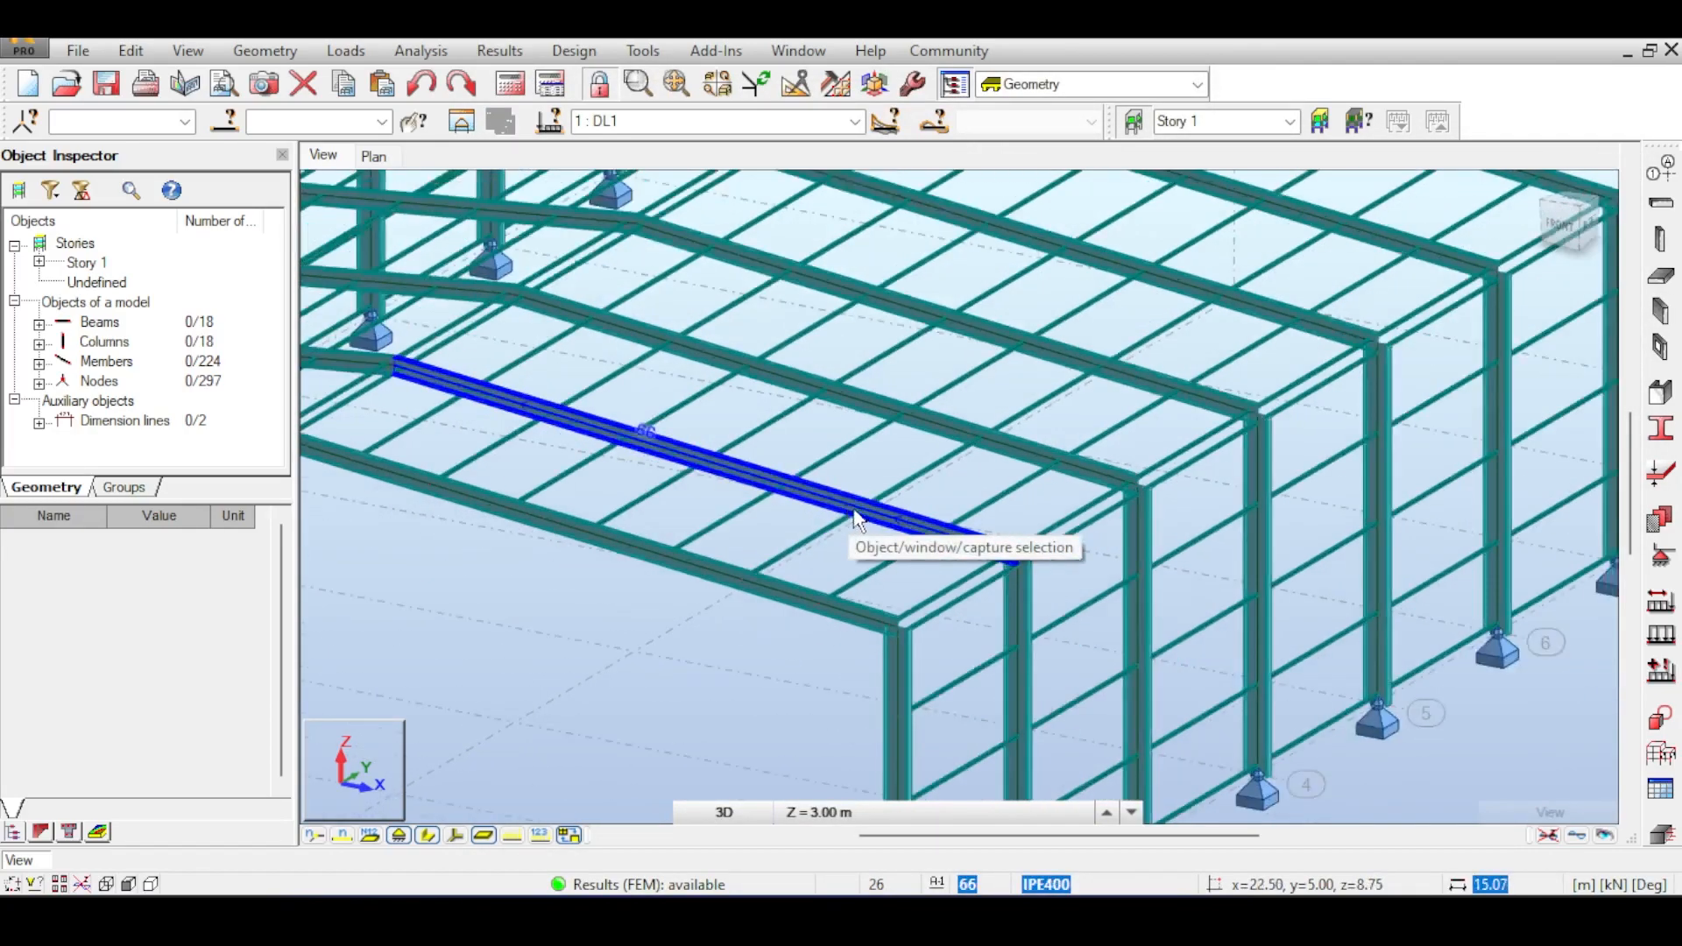
scroll(993, 372, down, 4)
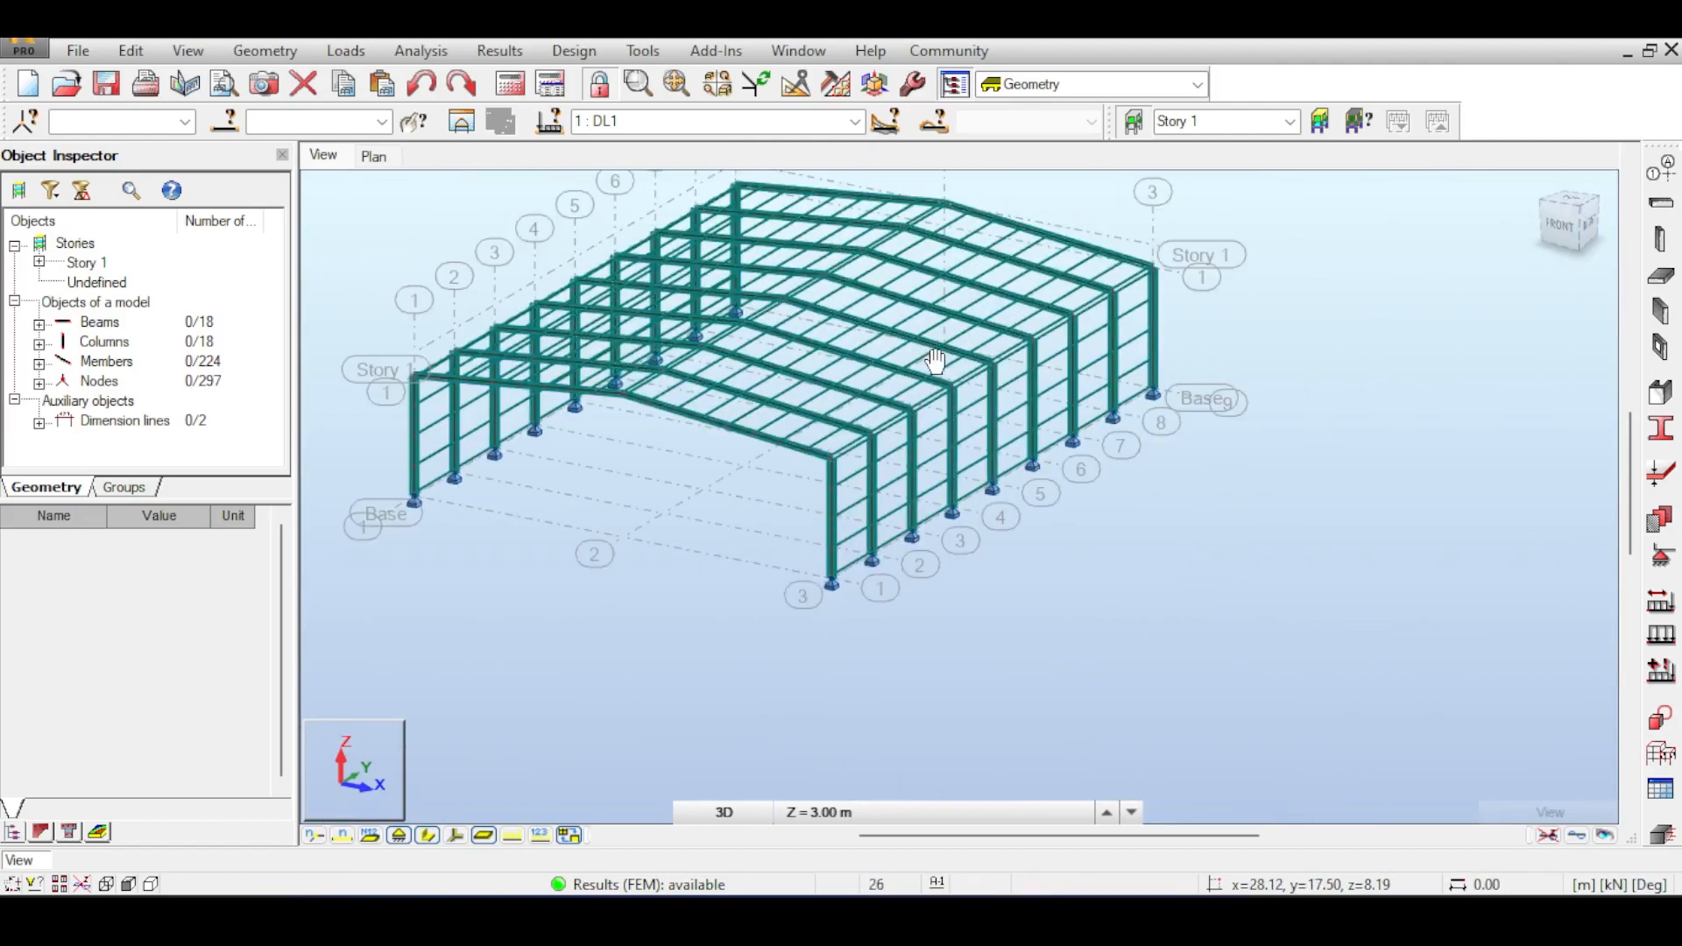
scroll(867, 366, down, 2)
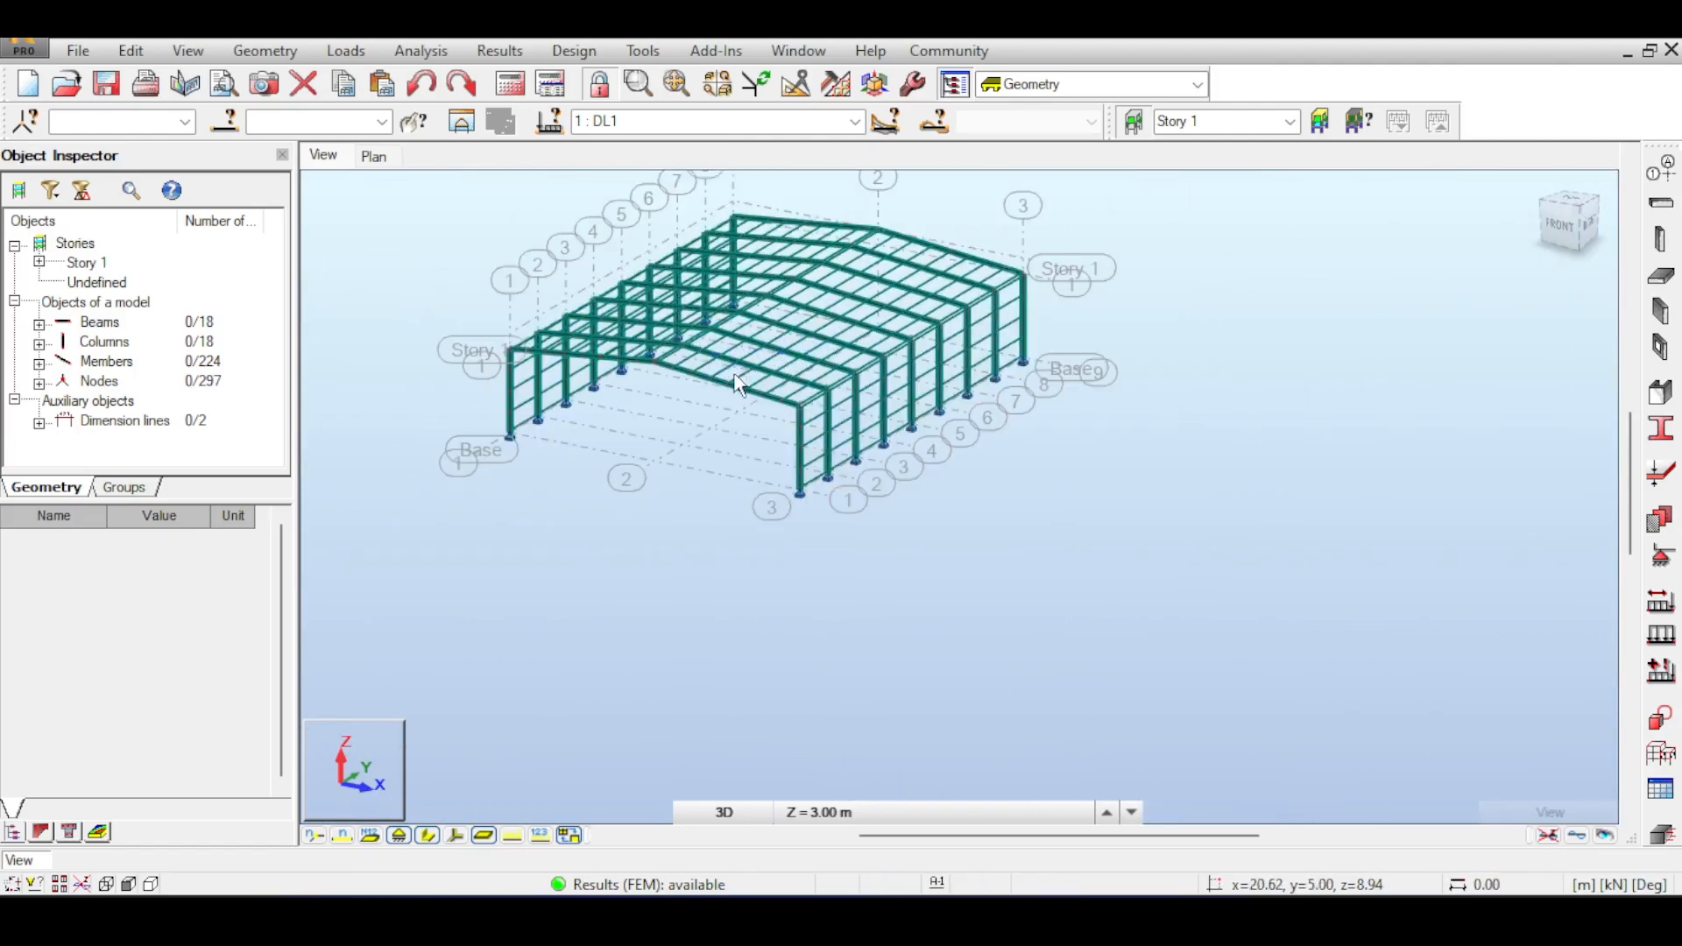
scroll(767, 375, up, 3)
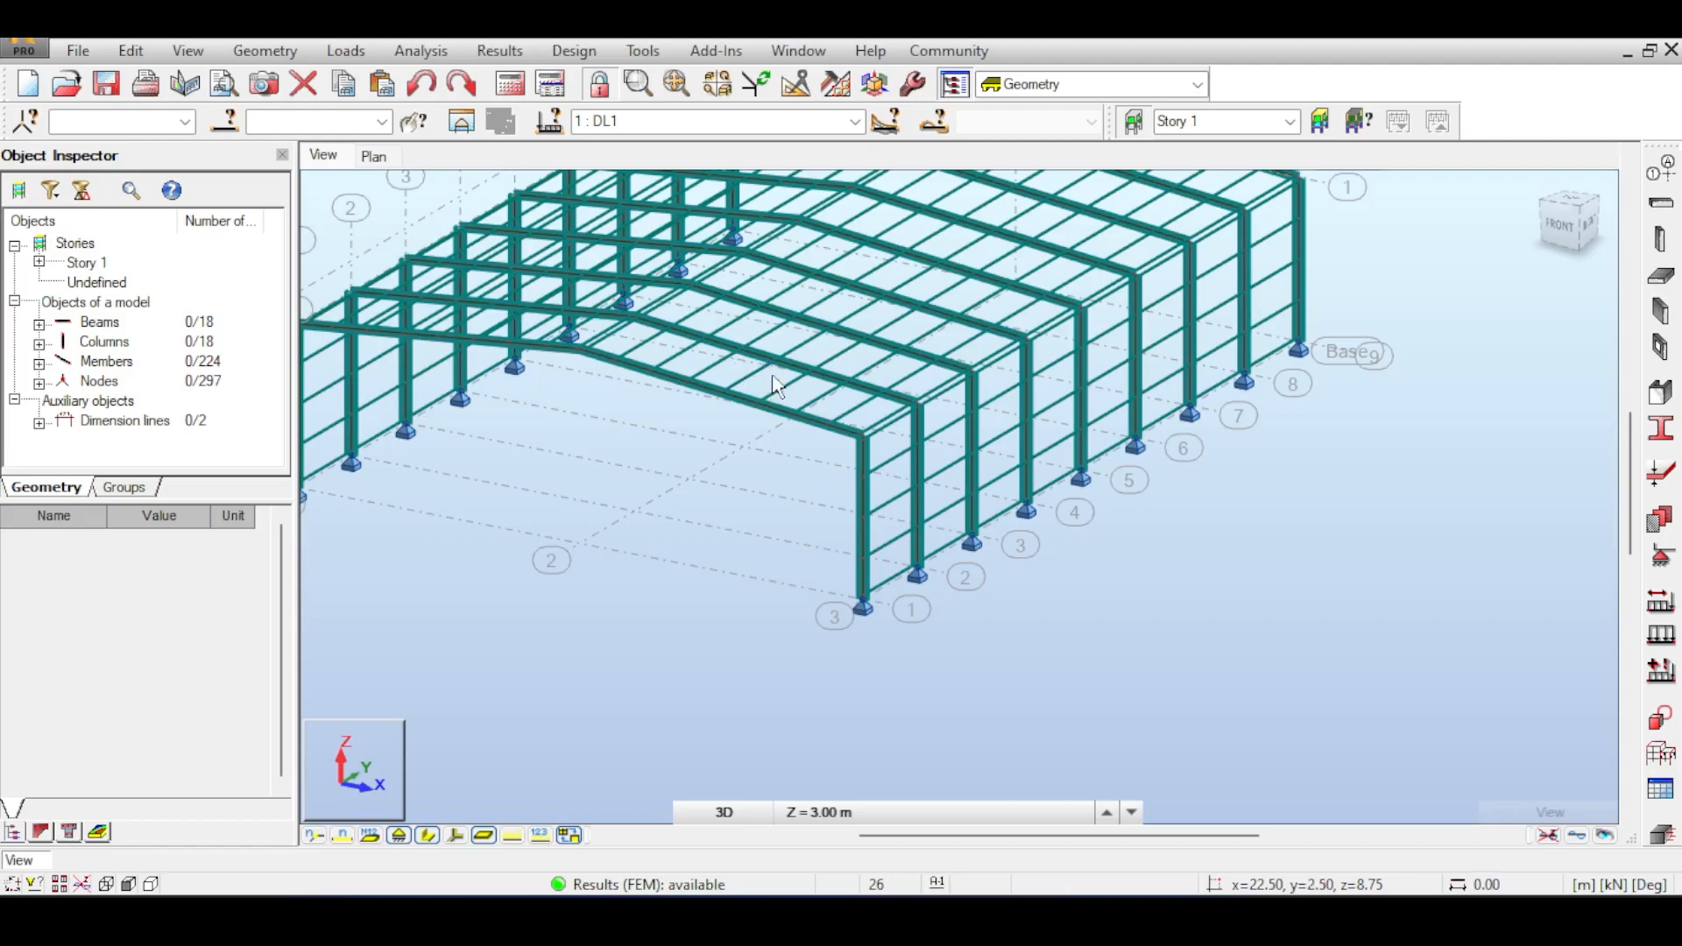
scroll(779, 473, up, 3)
scroll(797, 565, up, 2)
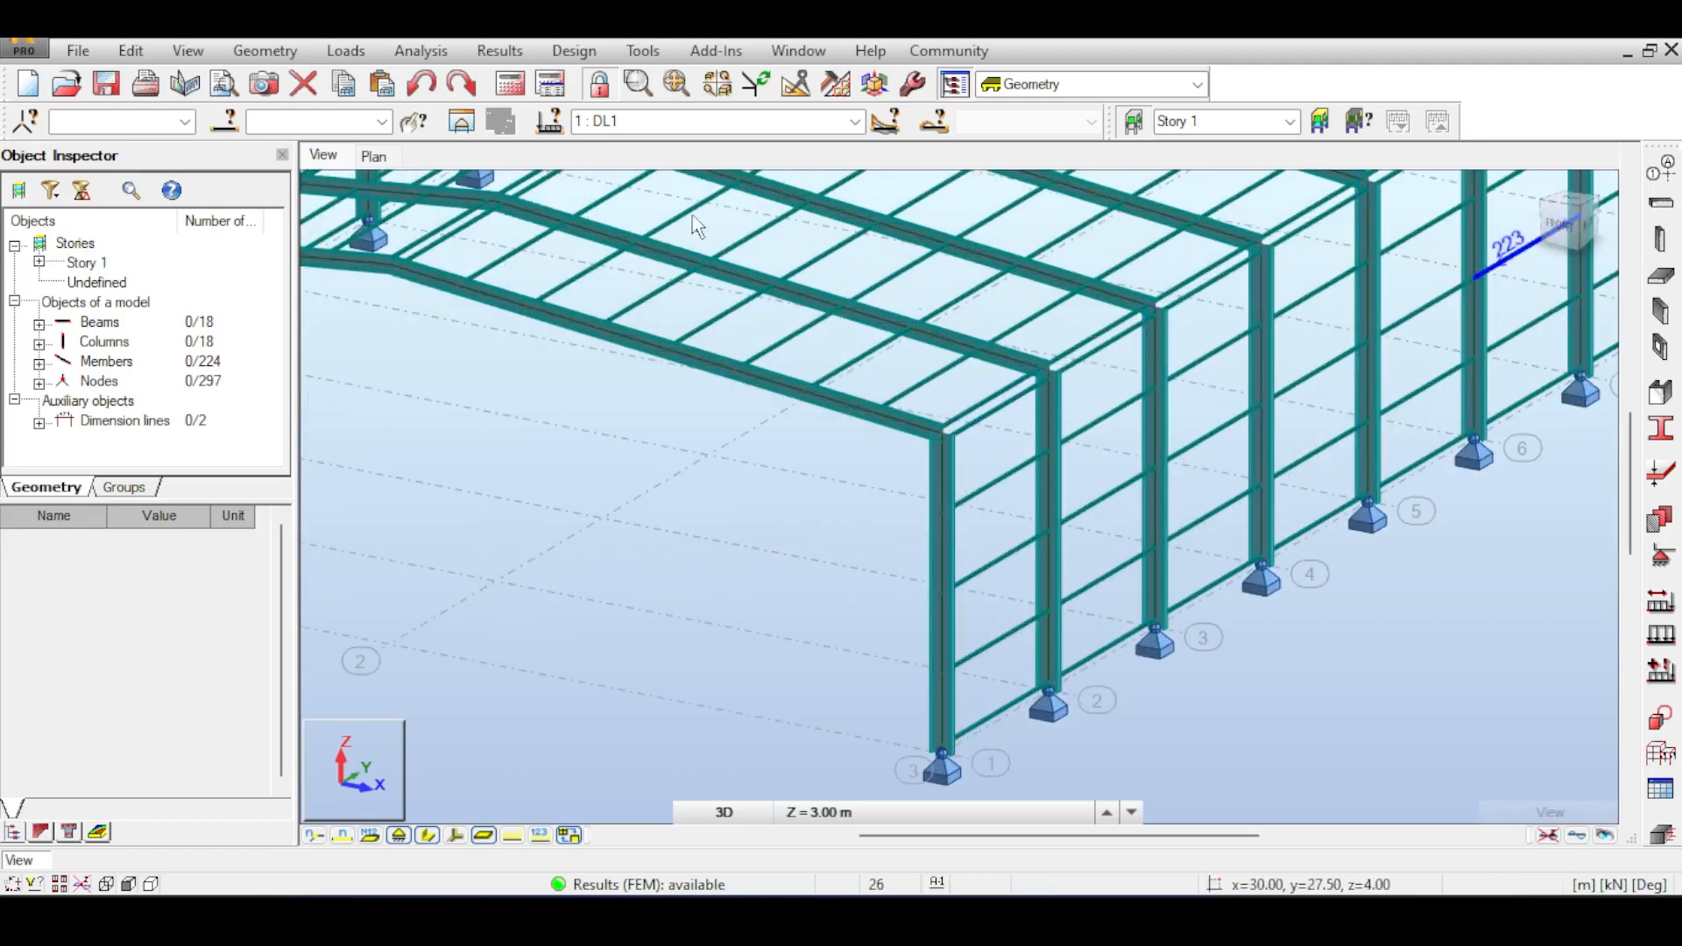
- Start defining a new bar with the member type Simple member and check the available sections for it
click(286, 45)
click(311, 187)
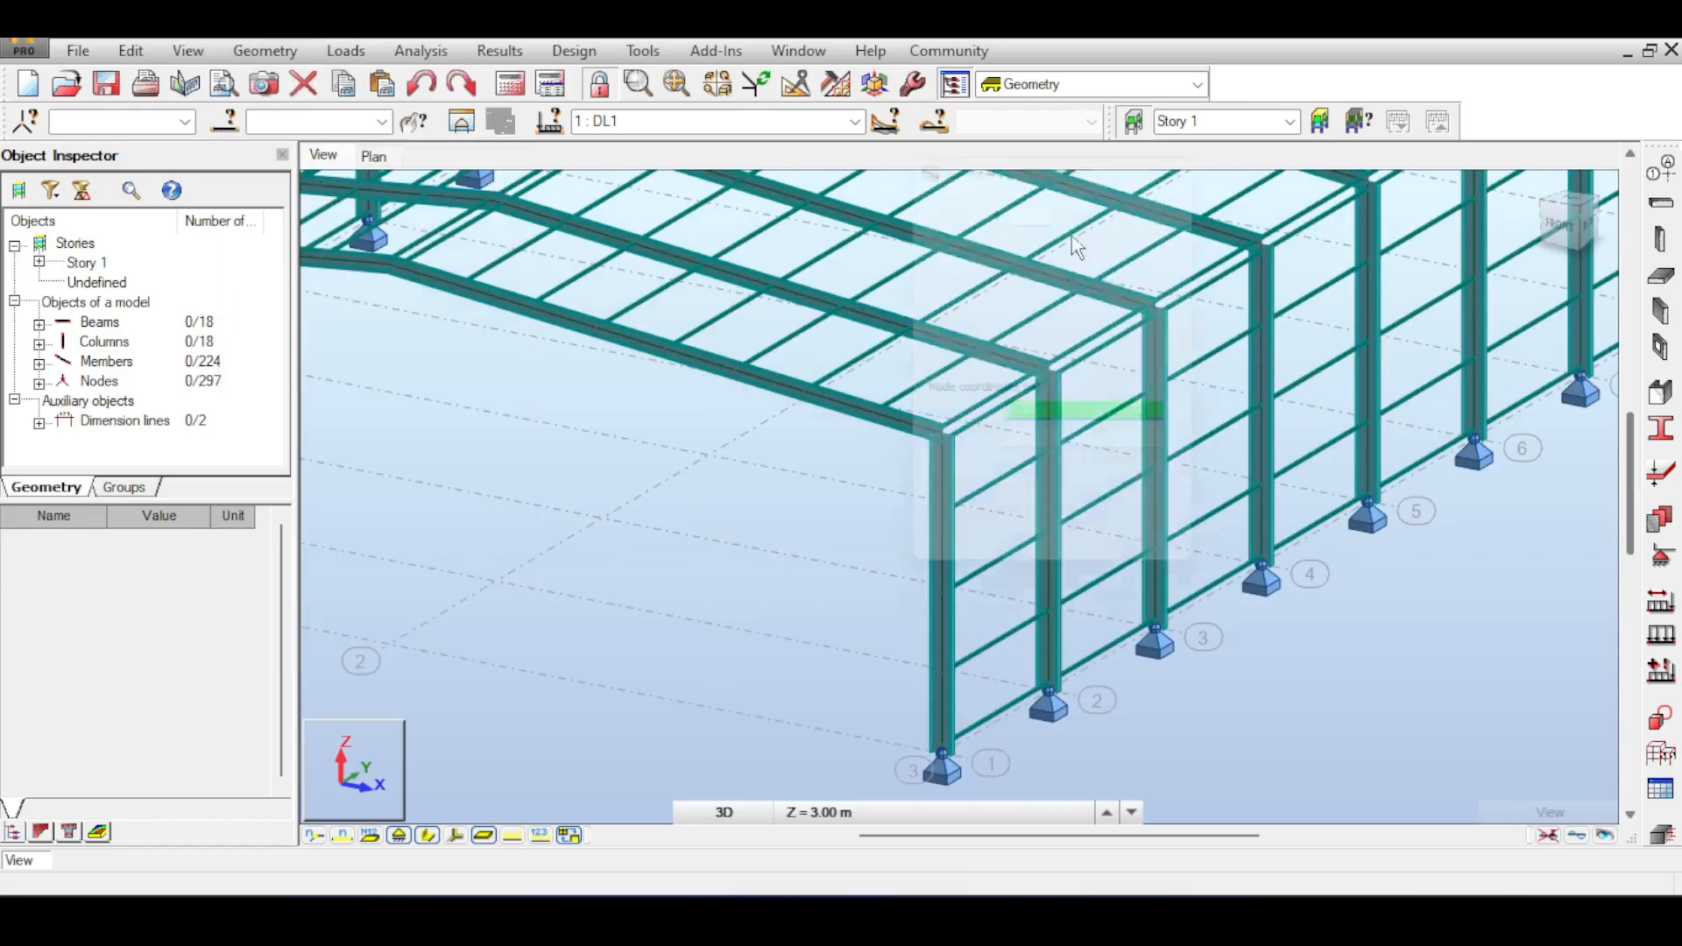
click(1034, 285)
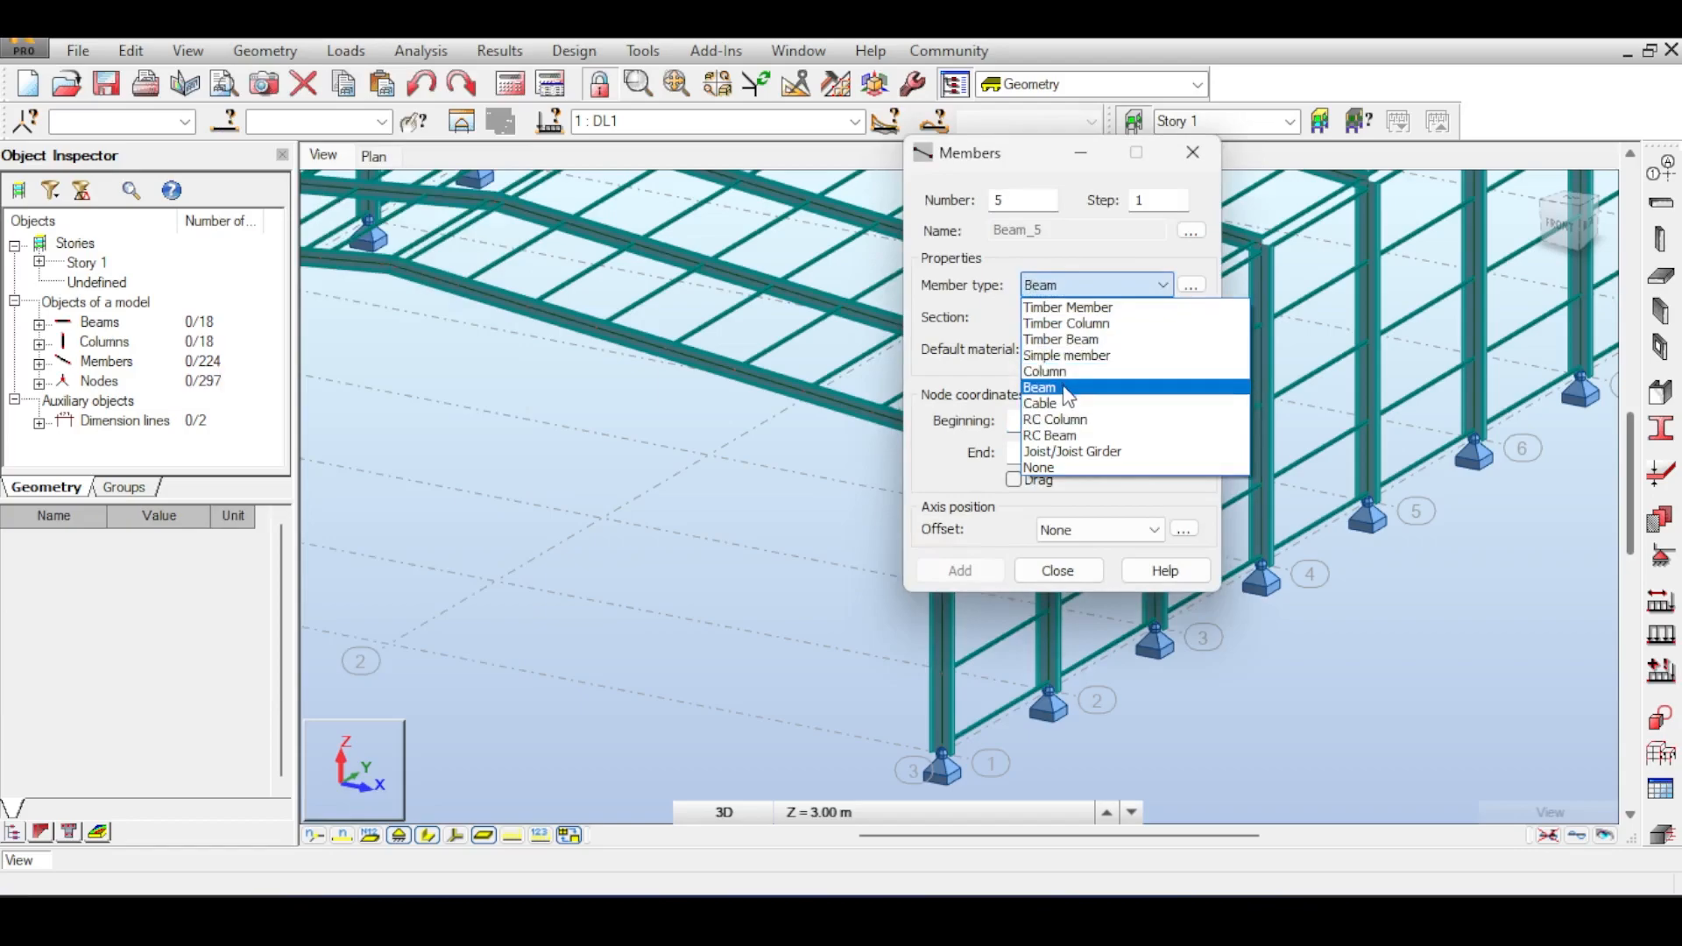
click(1111, 355)
drag(990, 154, 1202, 74)
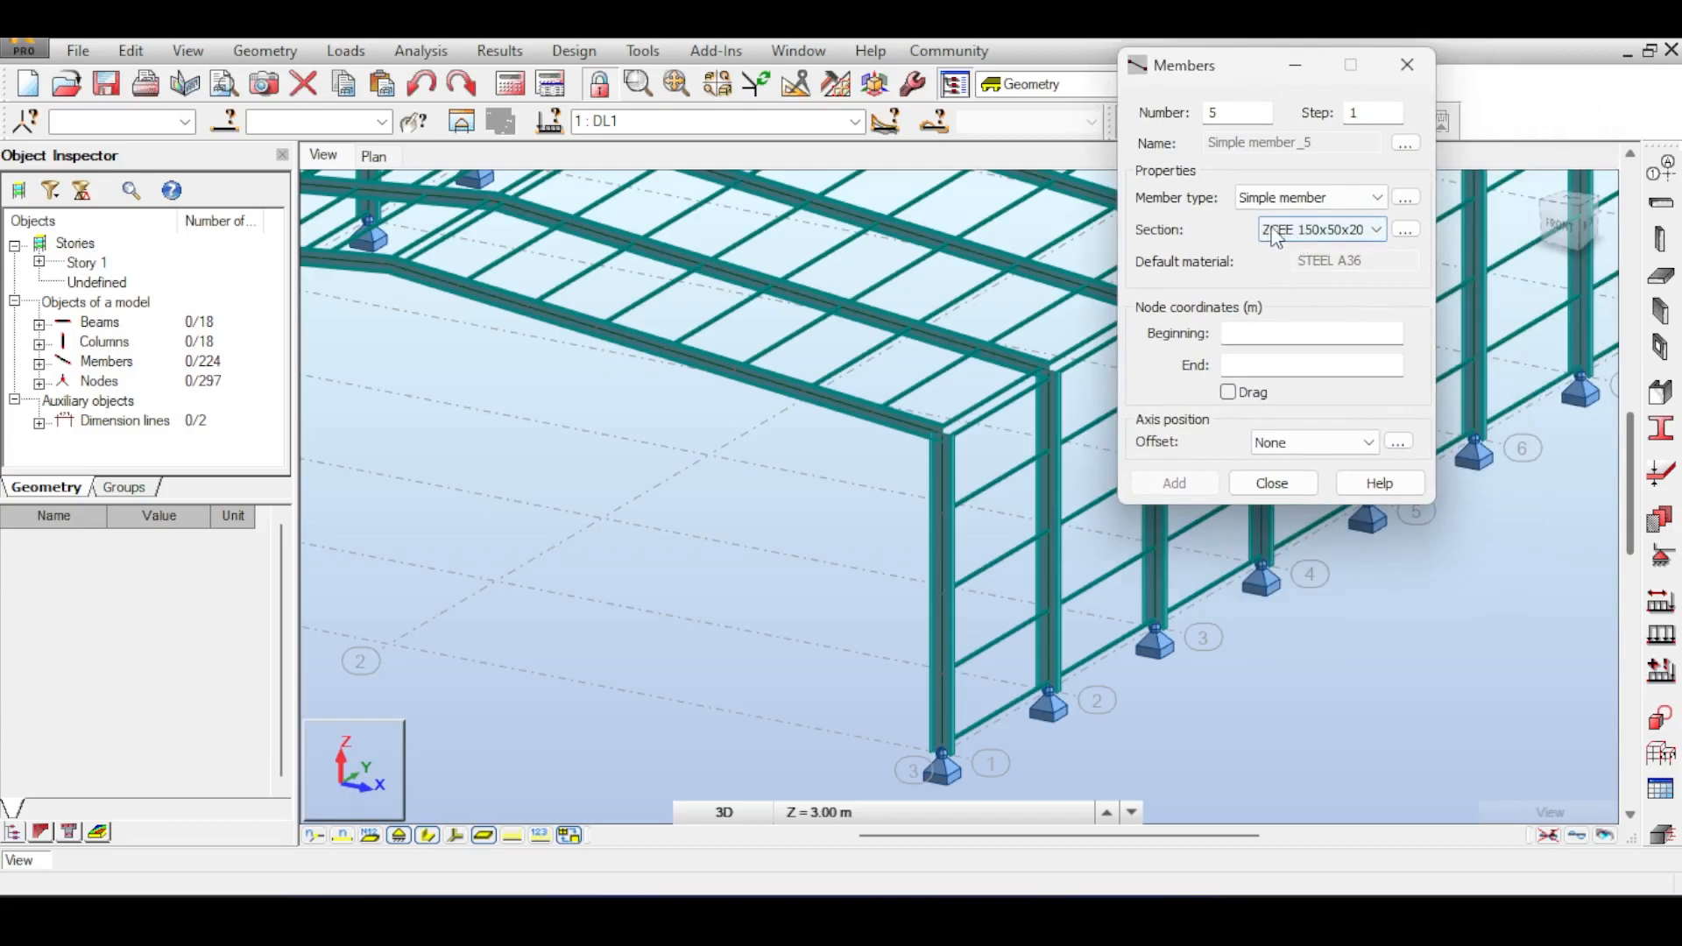
click(1373, 230)
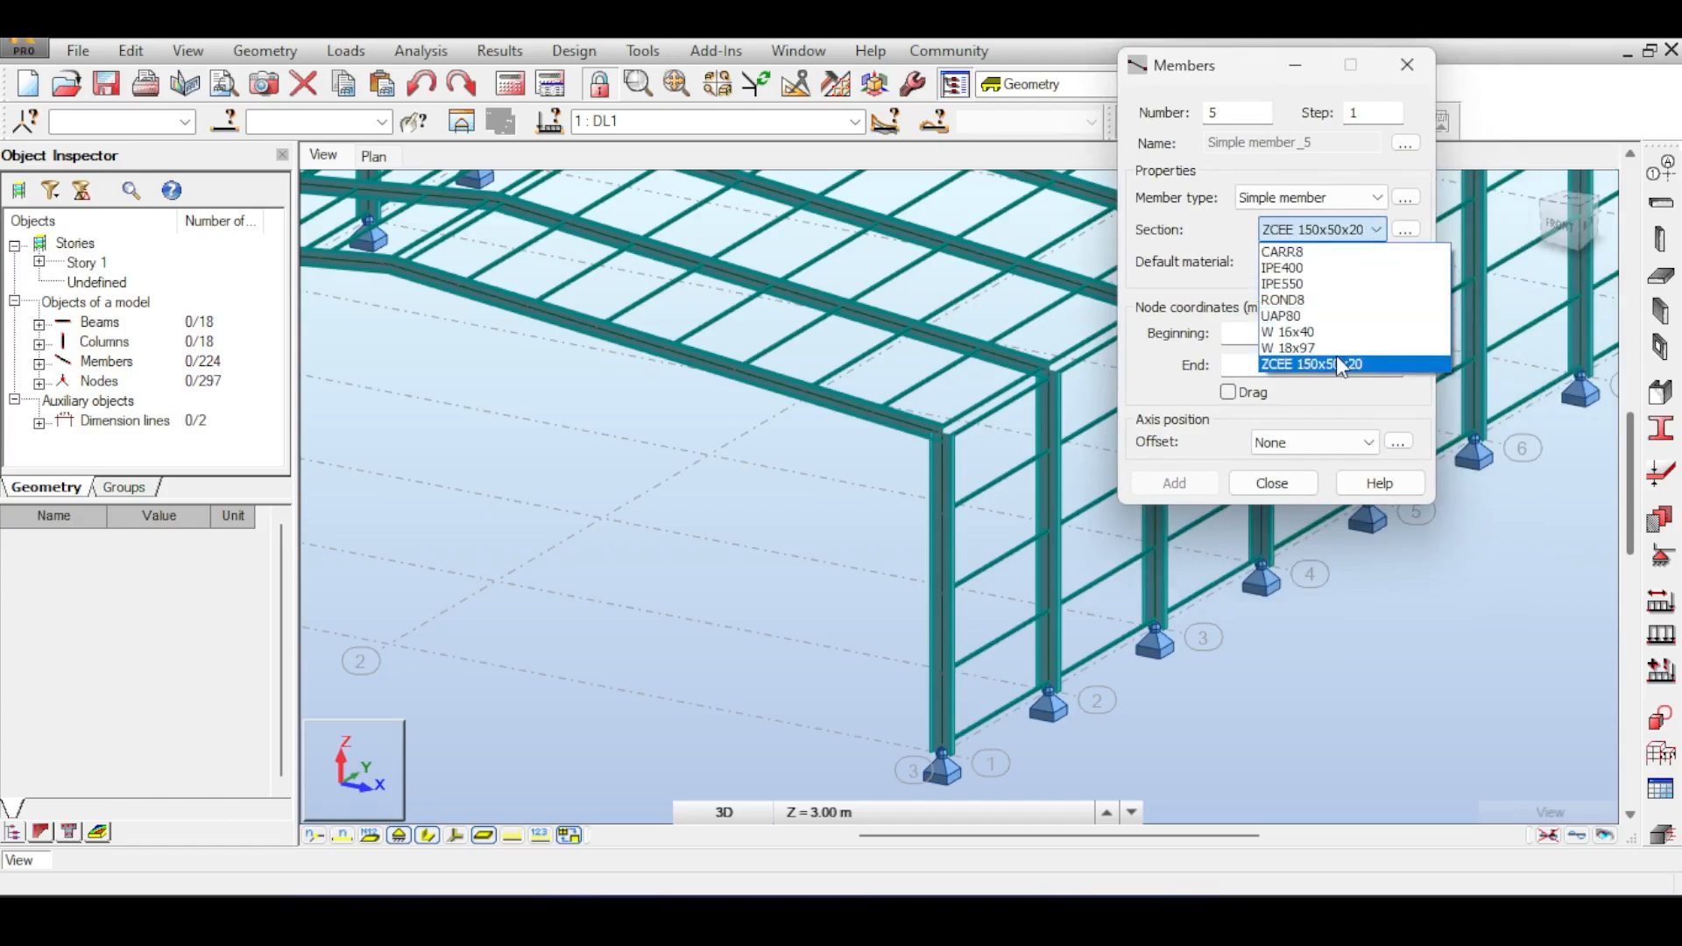
click(1317, 226)
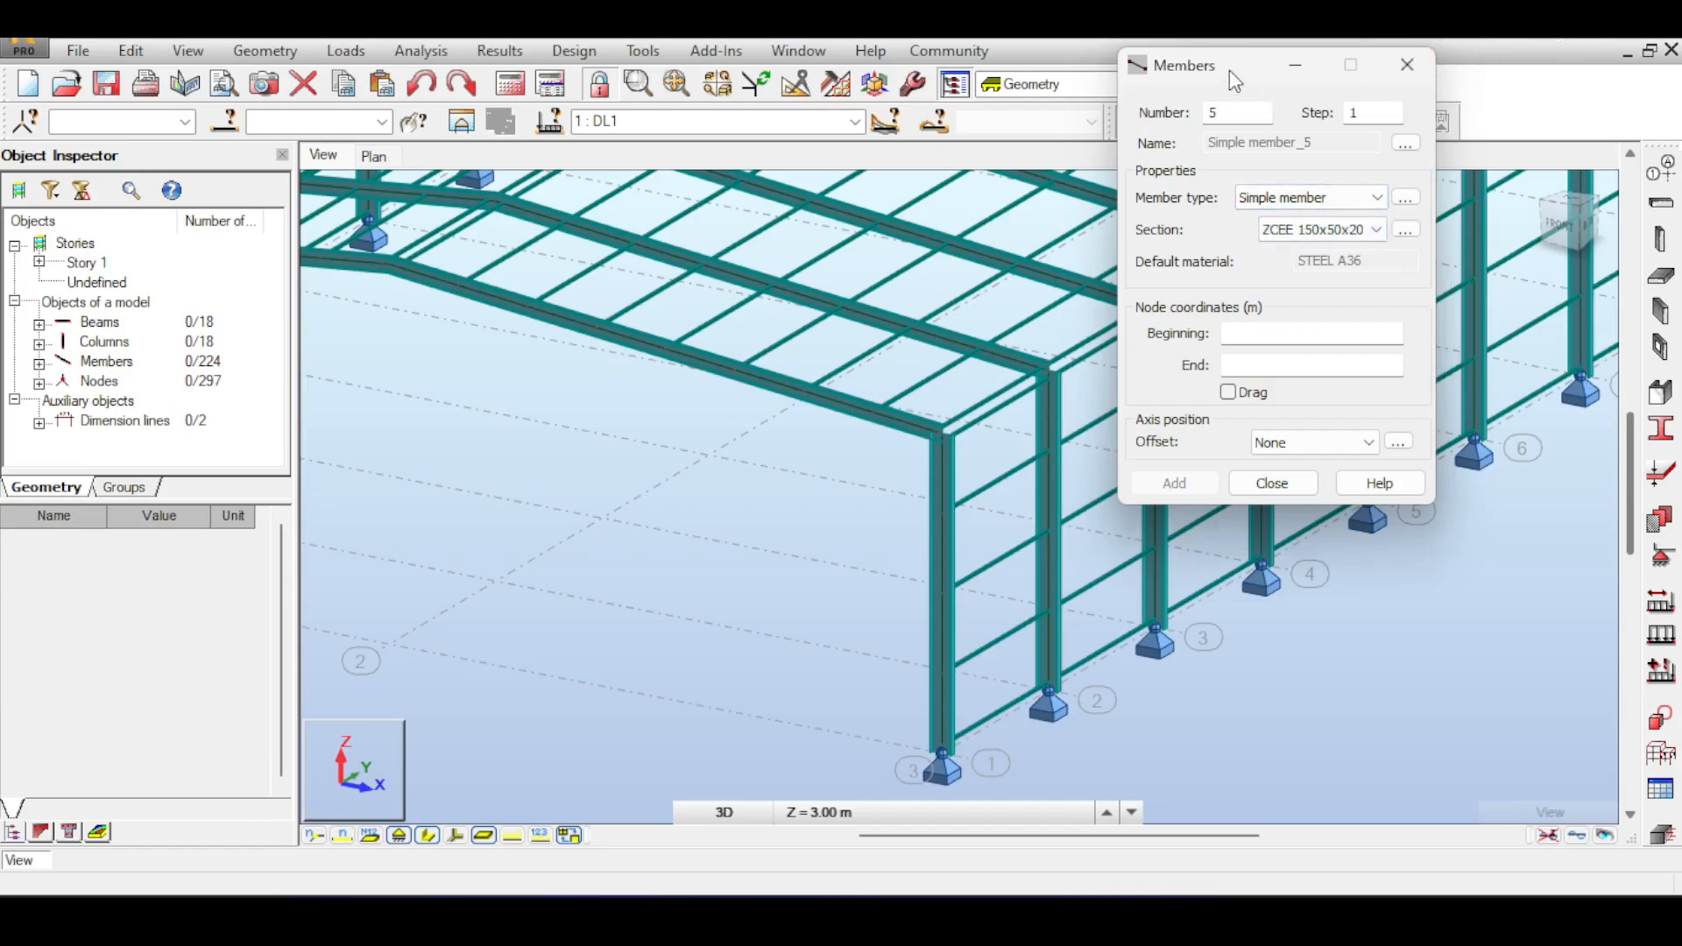
- Begin a new steel section for the member and choose the Europe section database
drag(1230, 72, 1266, 96)
click(1440, 255)
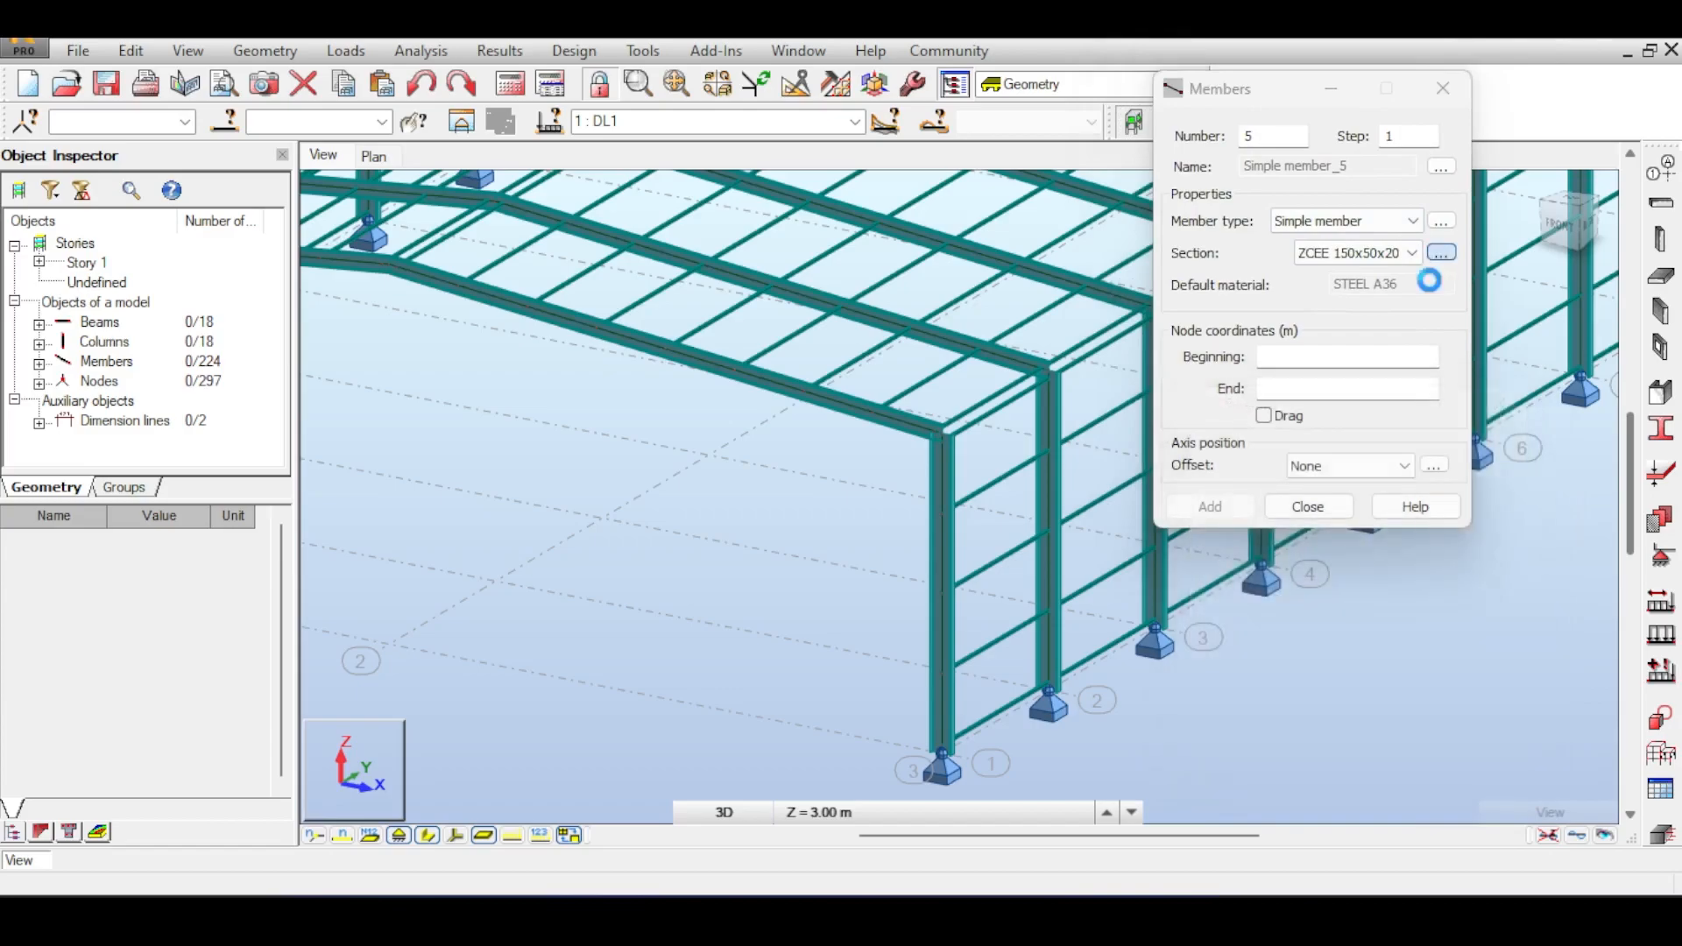
drag(1351, 428, 1264, 325)
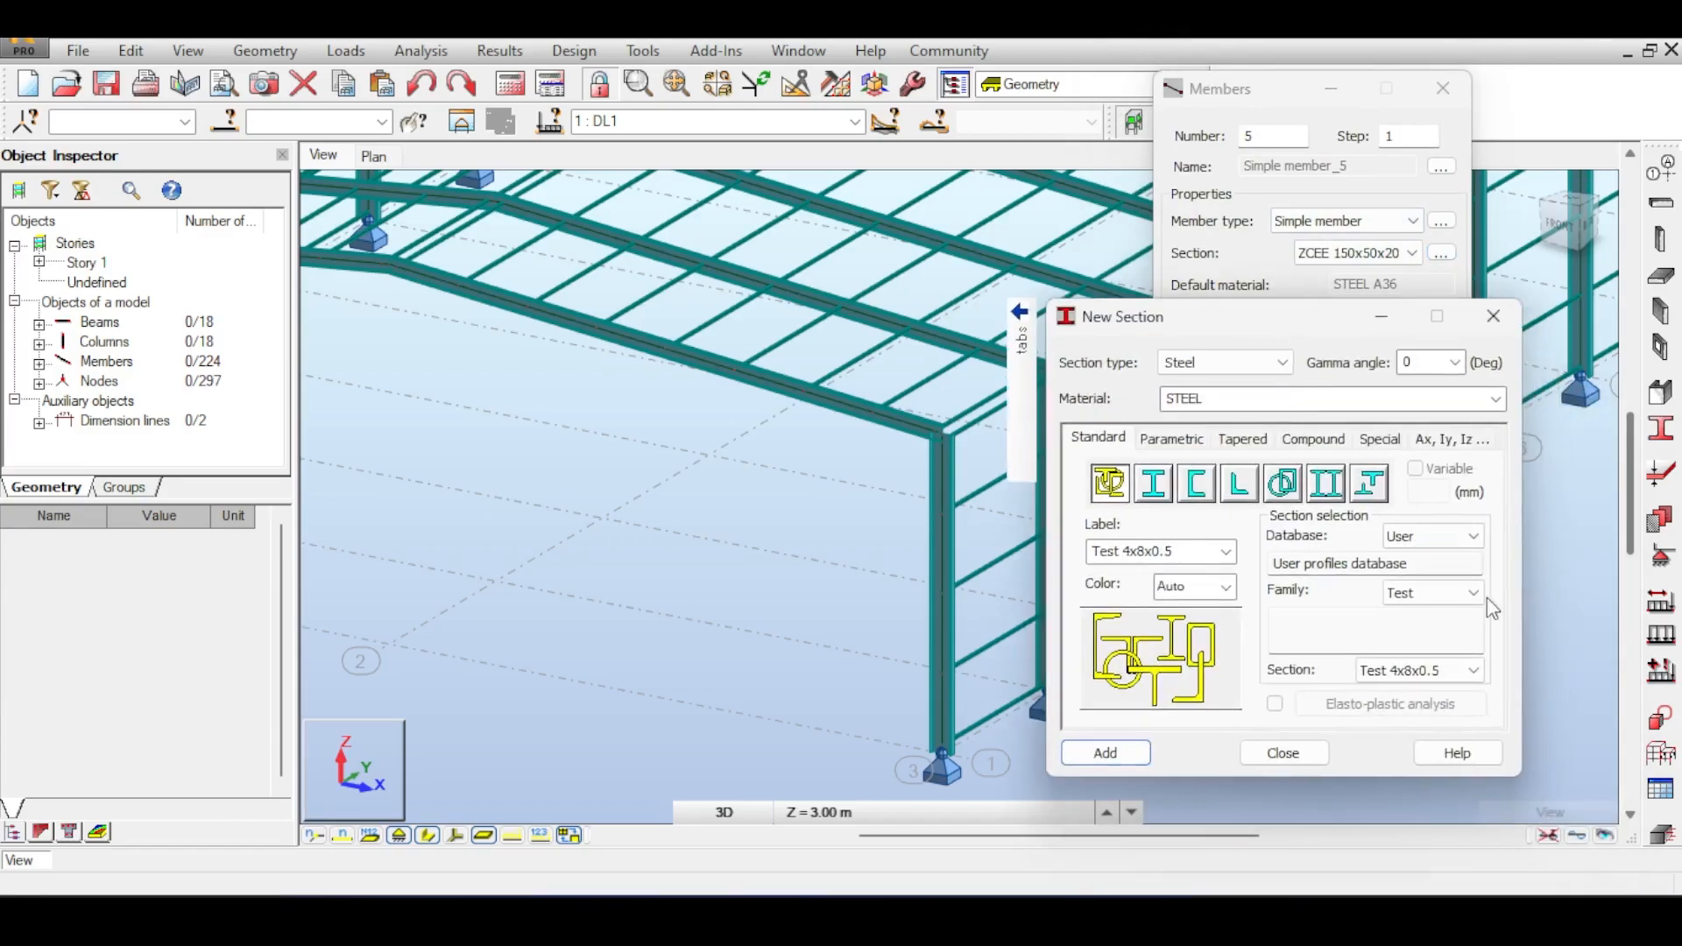
click(1454, 537)
click(1437, 561)
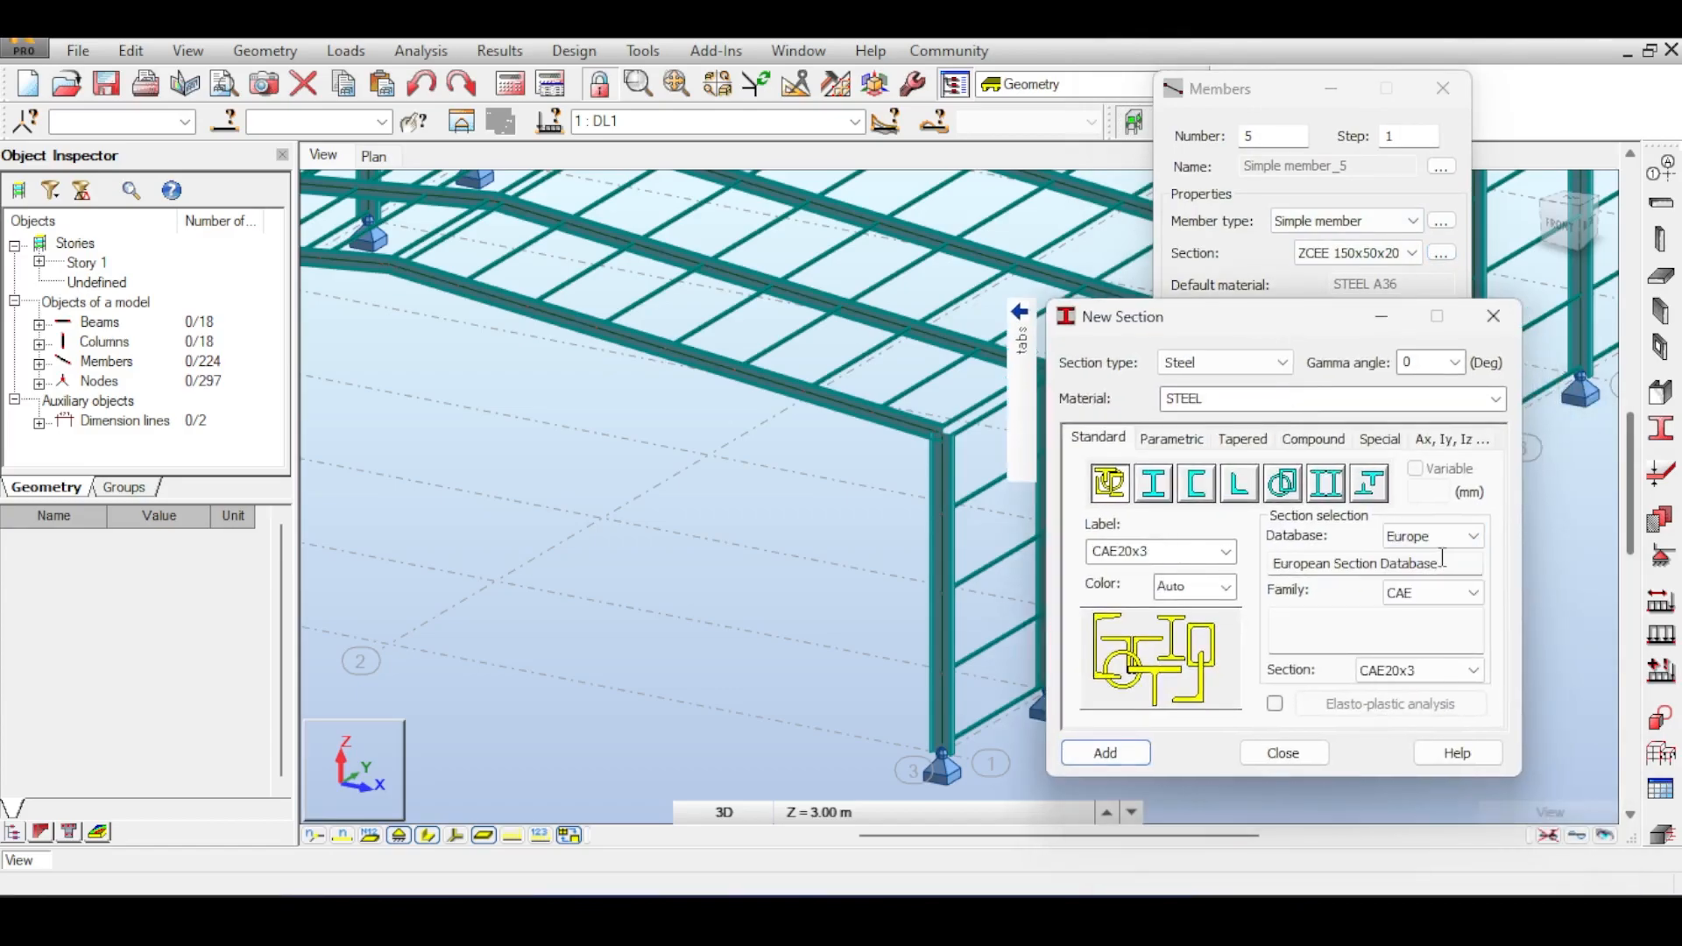
middle_drag(946, 489, 815, 379)
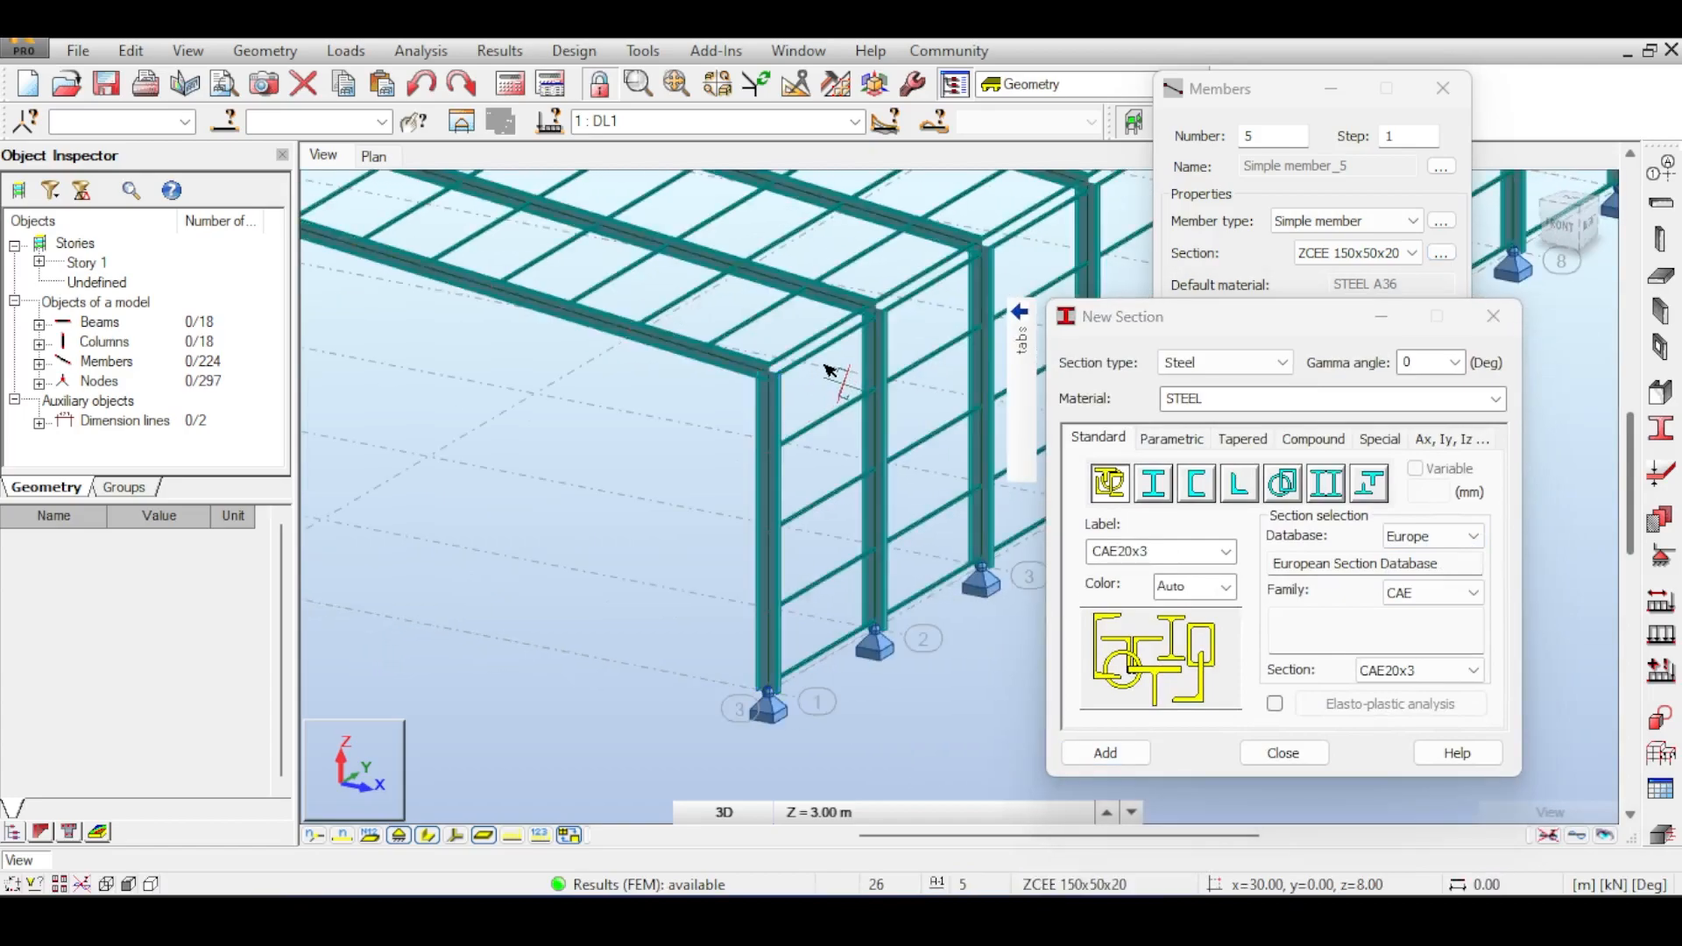
click(1019, 312)
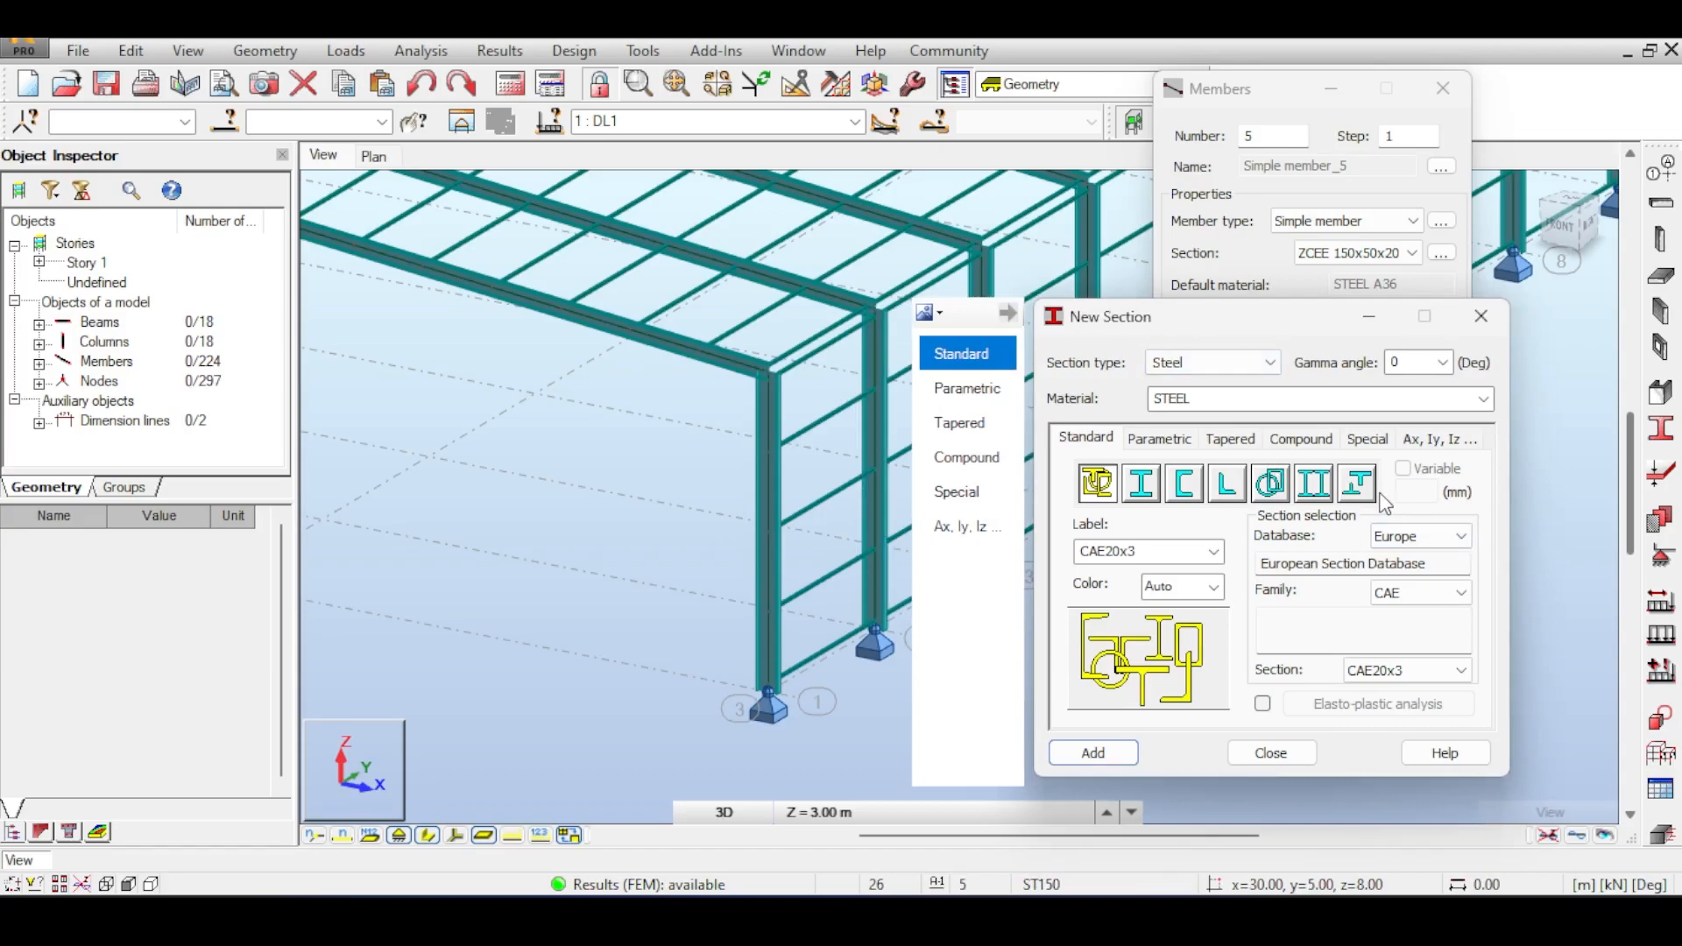
- Filter the standard profiles to tubes and solid bars and choose the ROND round bar family
click(1272, 483)
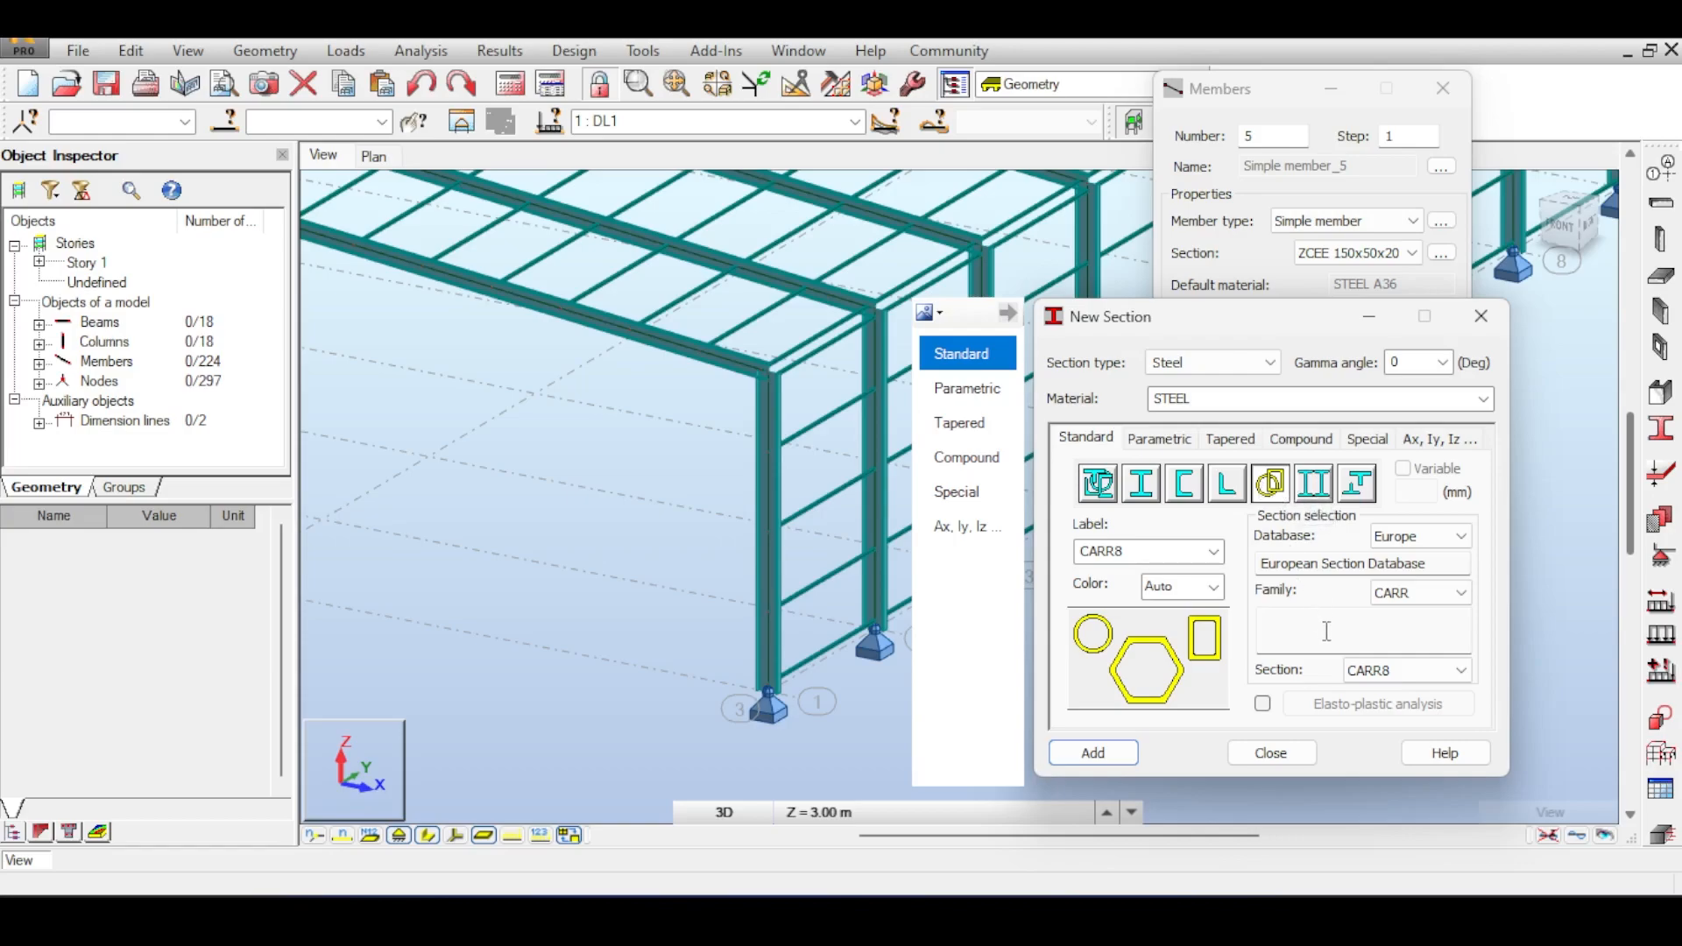
click(1419, 593)
click(1400, 639)
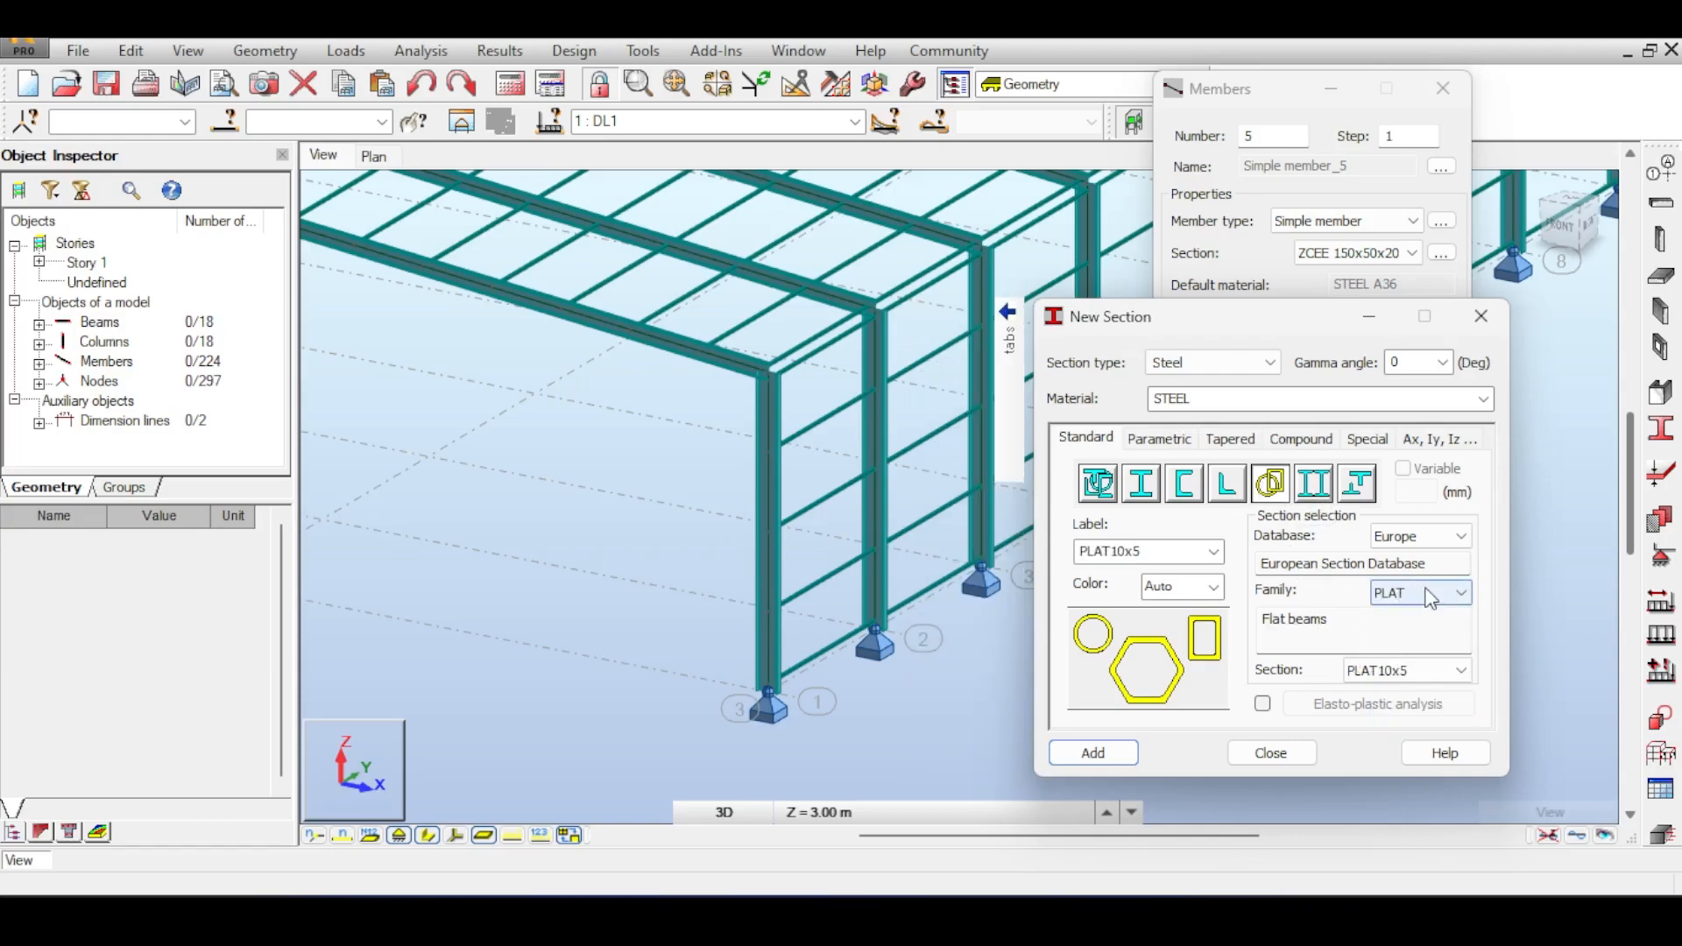
scroll(1430, 599, down, 1)
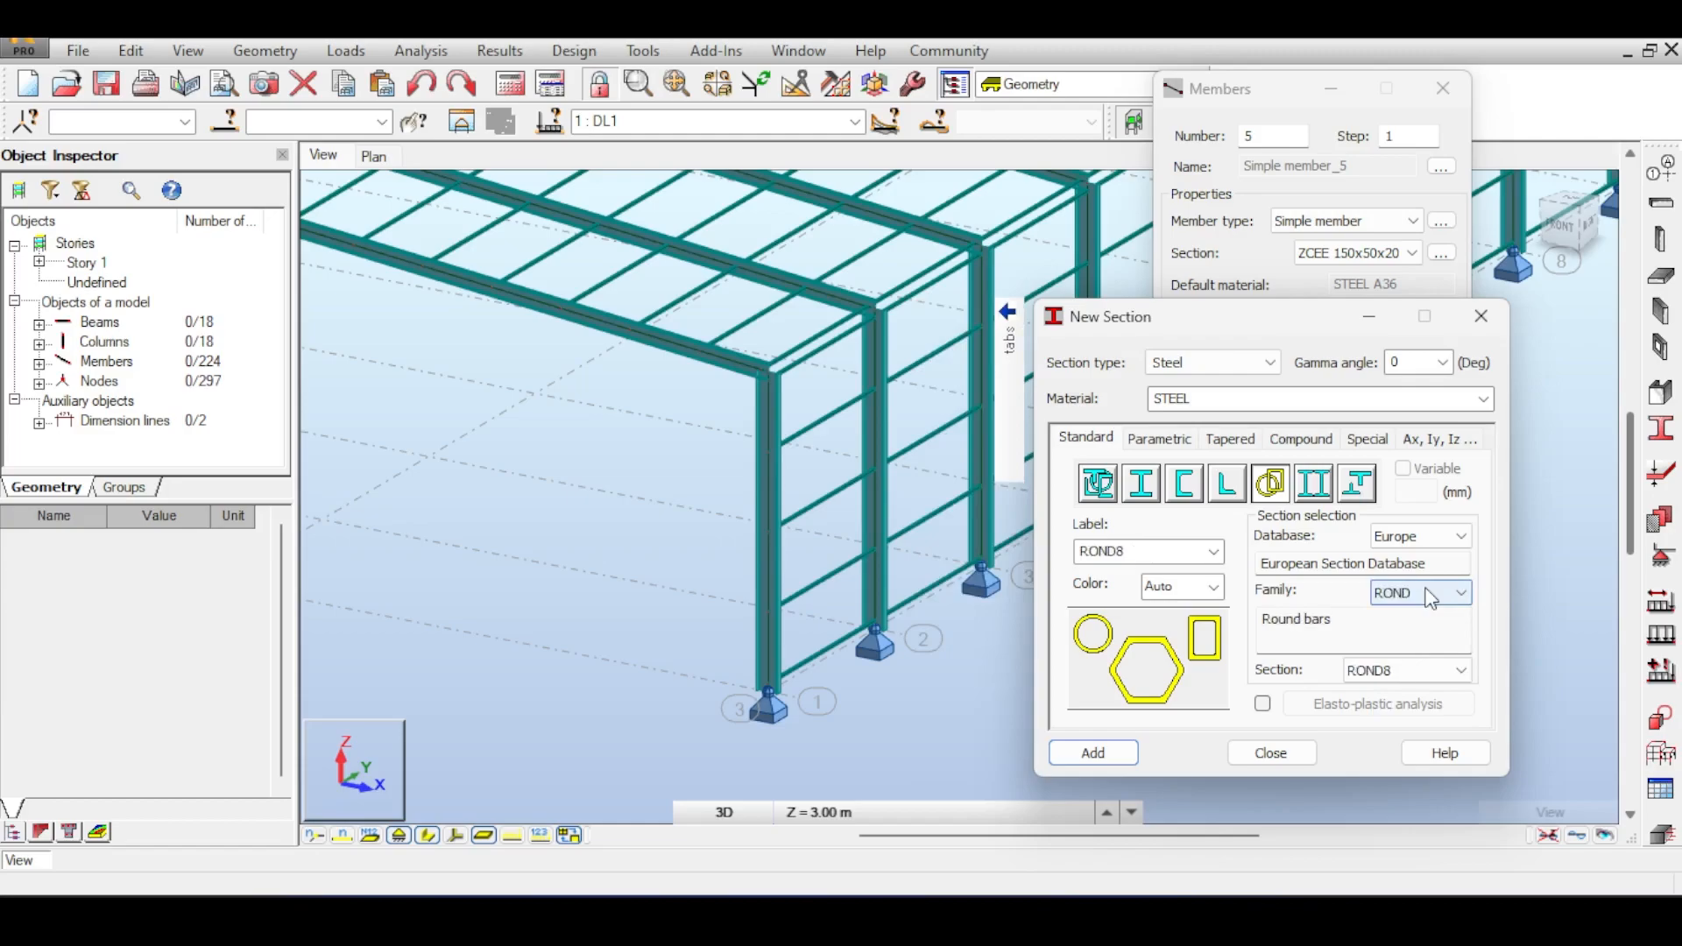
scroll(1430, 598, down, 1)
scroll(1430, 598, down, 1)
scroll(1430, 598, up, 1)
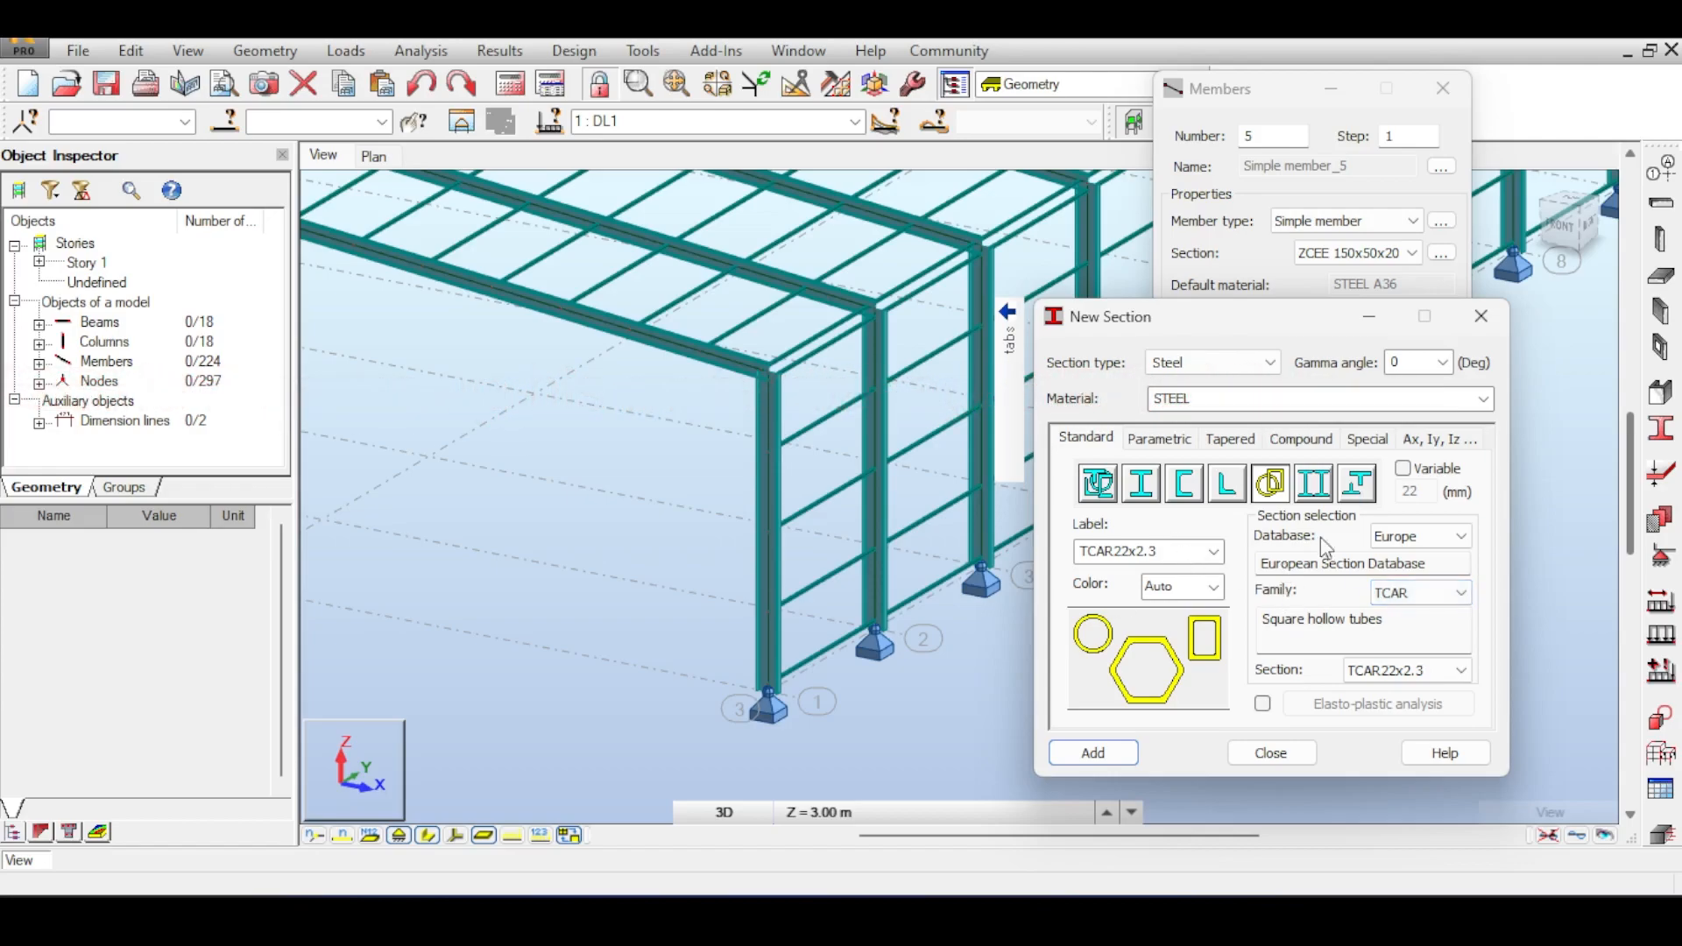
drag(1289, 330, 1216, 307)
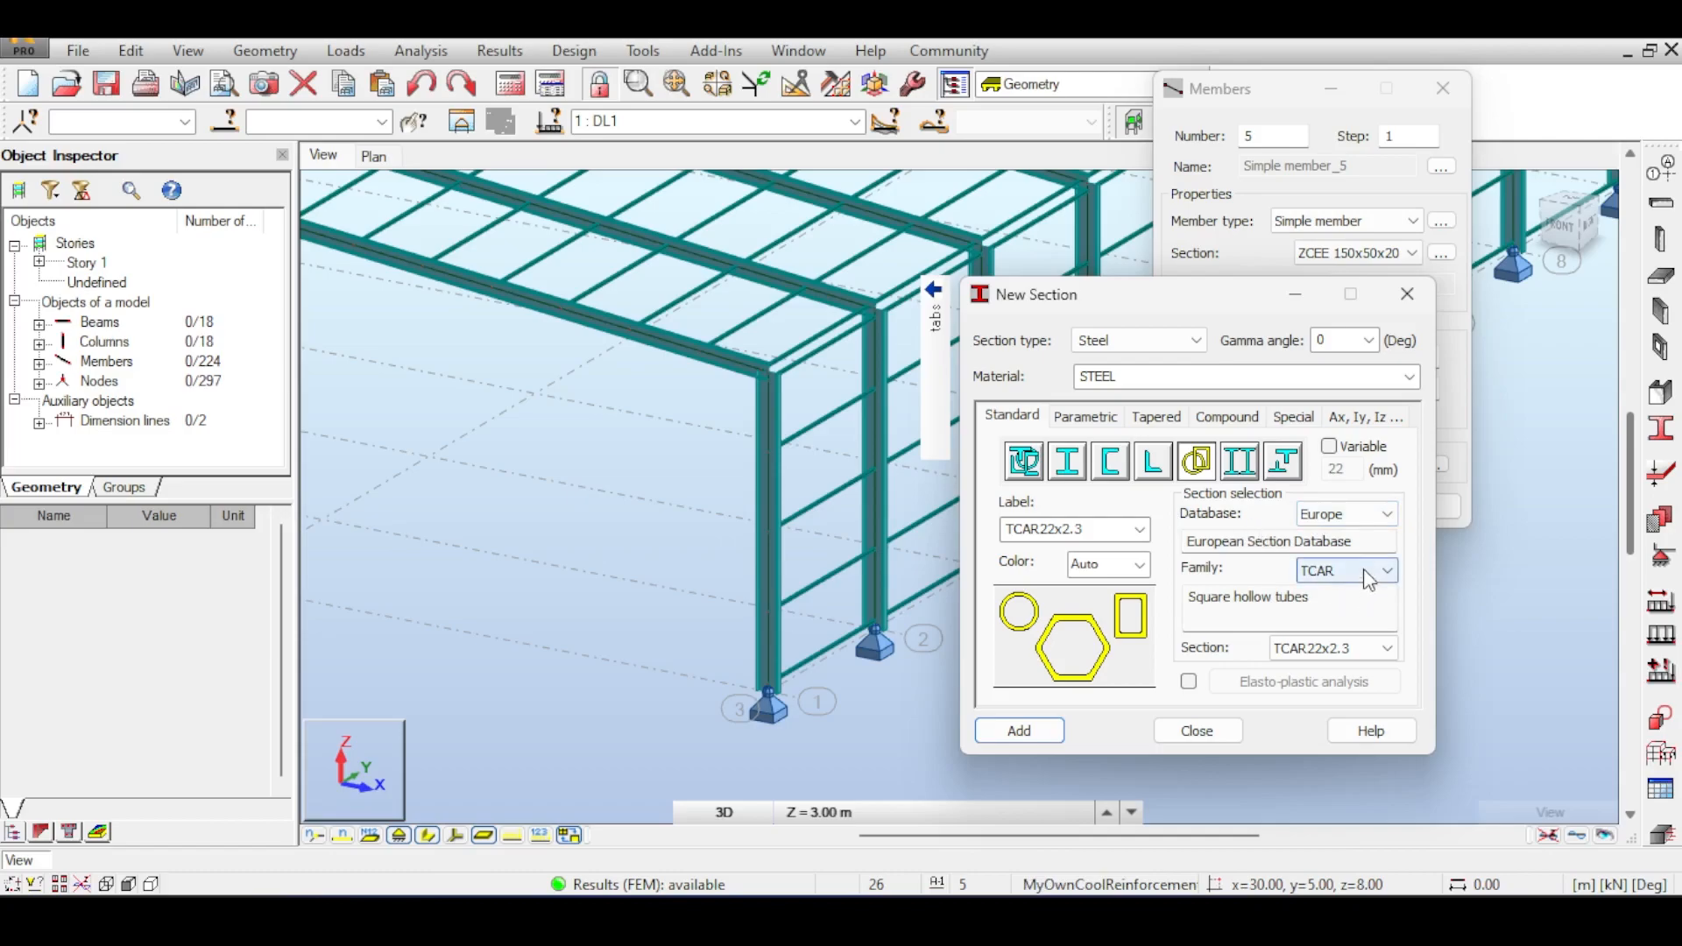
click(1348, 639)
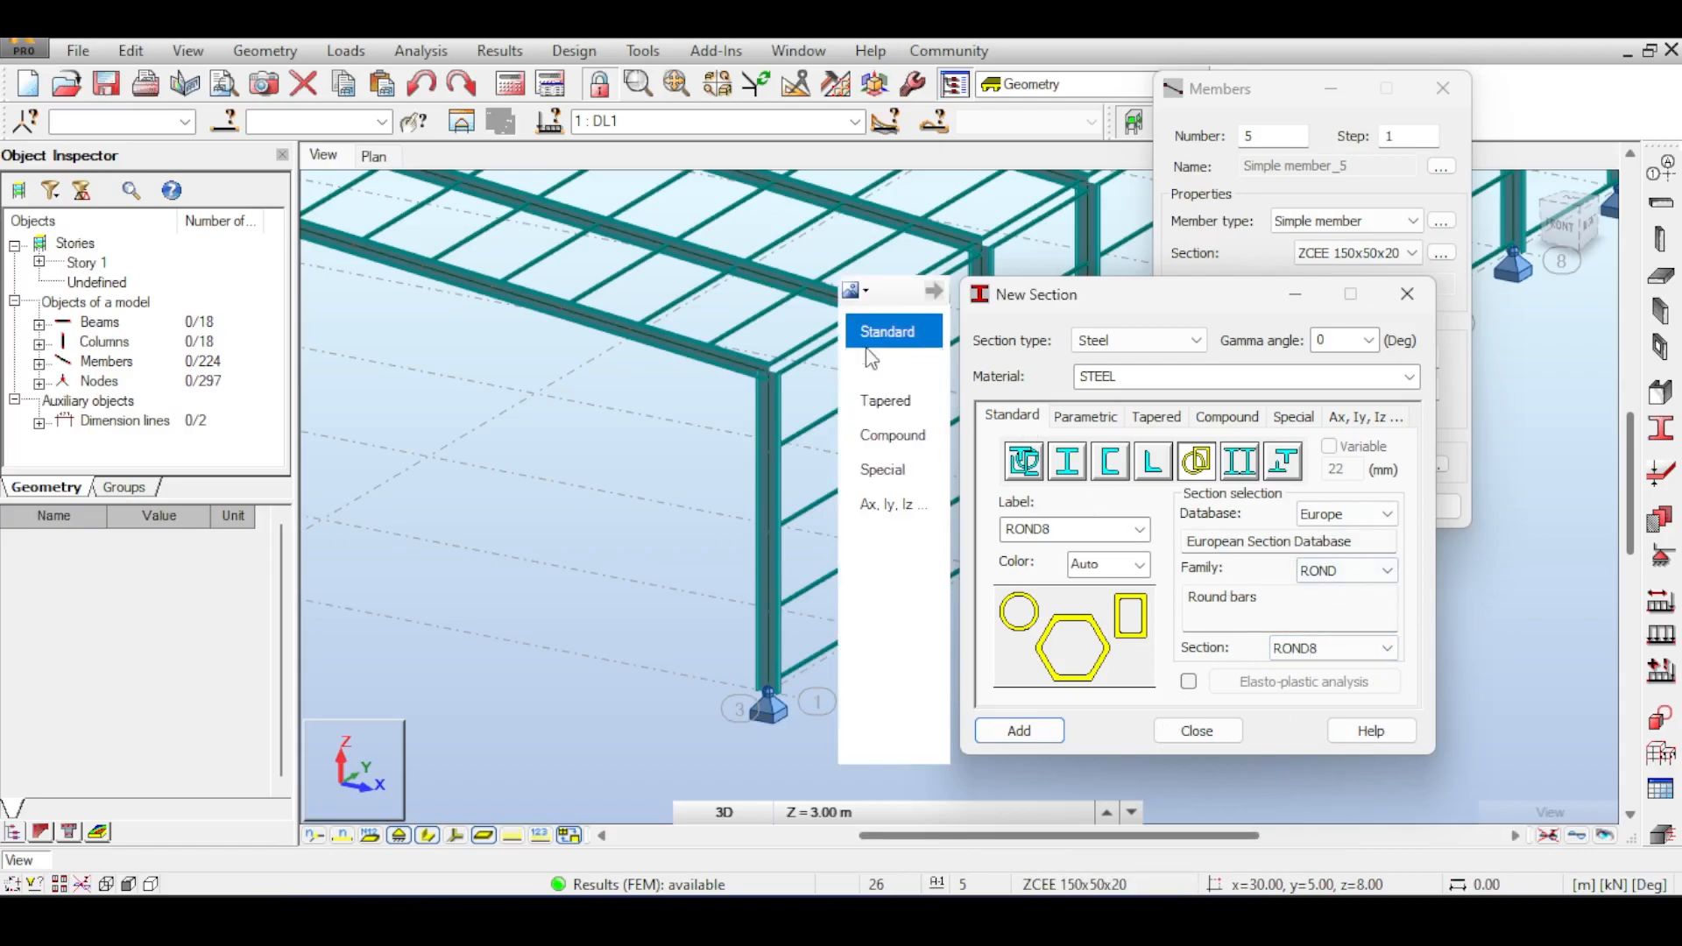
- Add the ROND20 round bar as the member's section and finish the section definition
scroll(732, 282, down, 2)
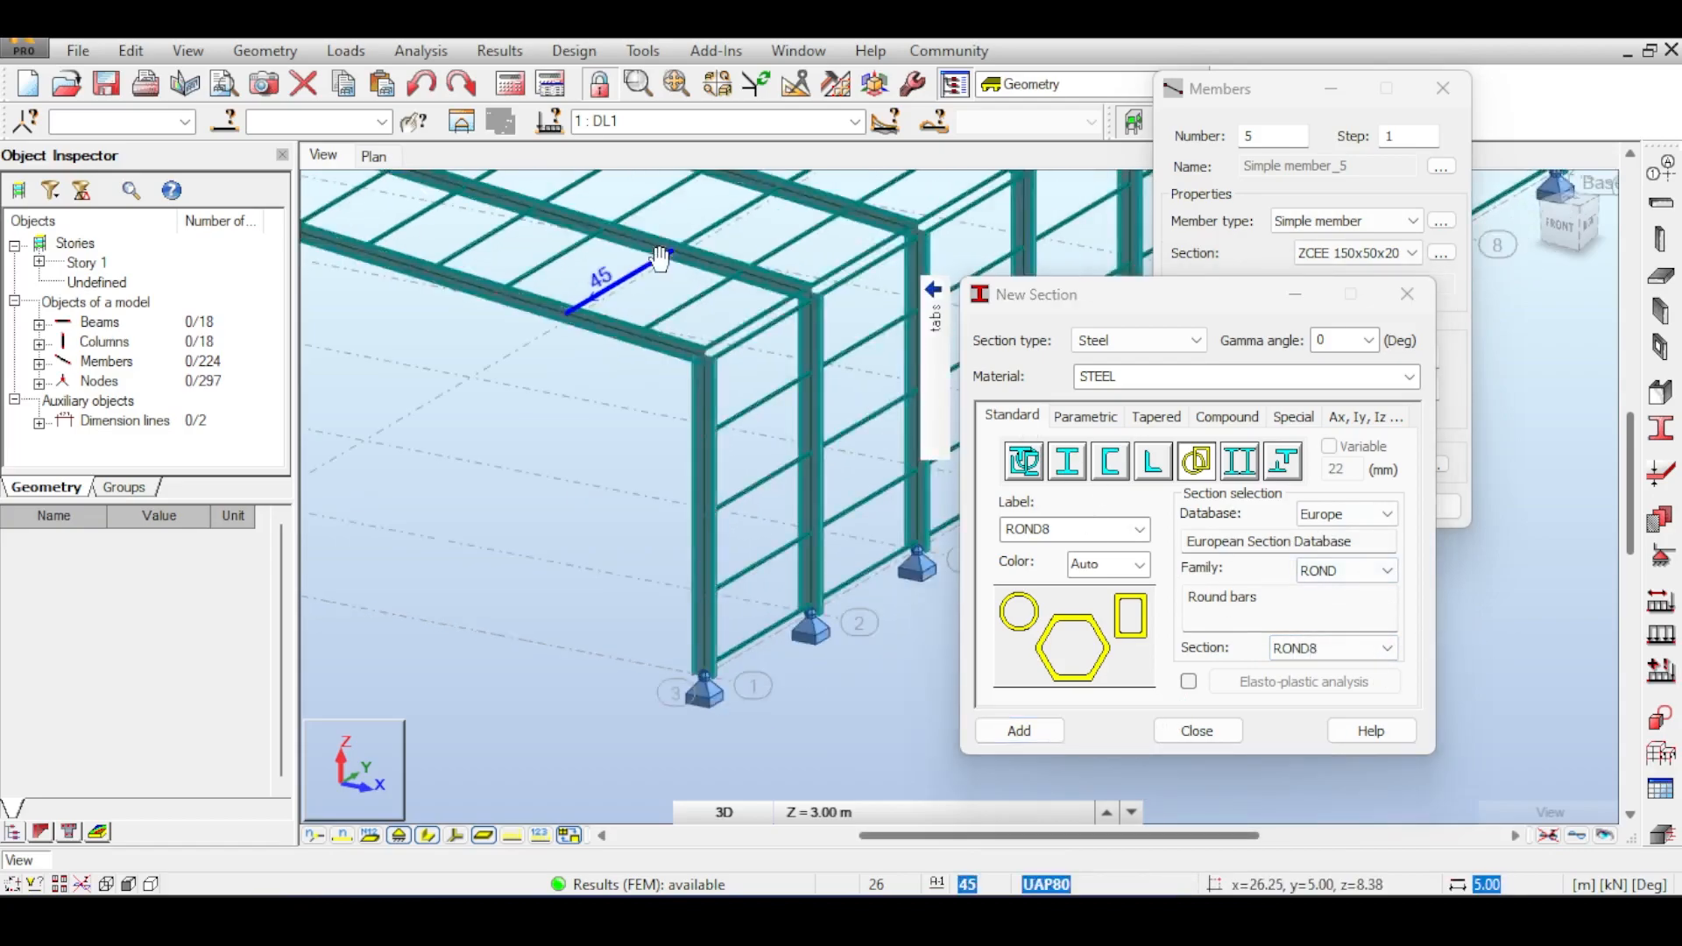
click(1342, 646)
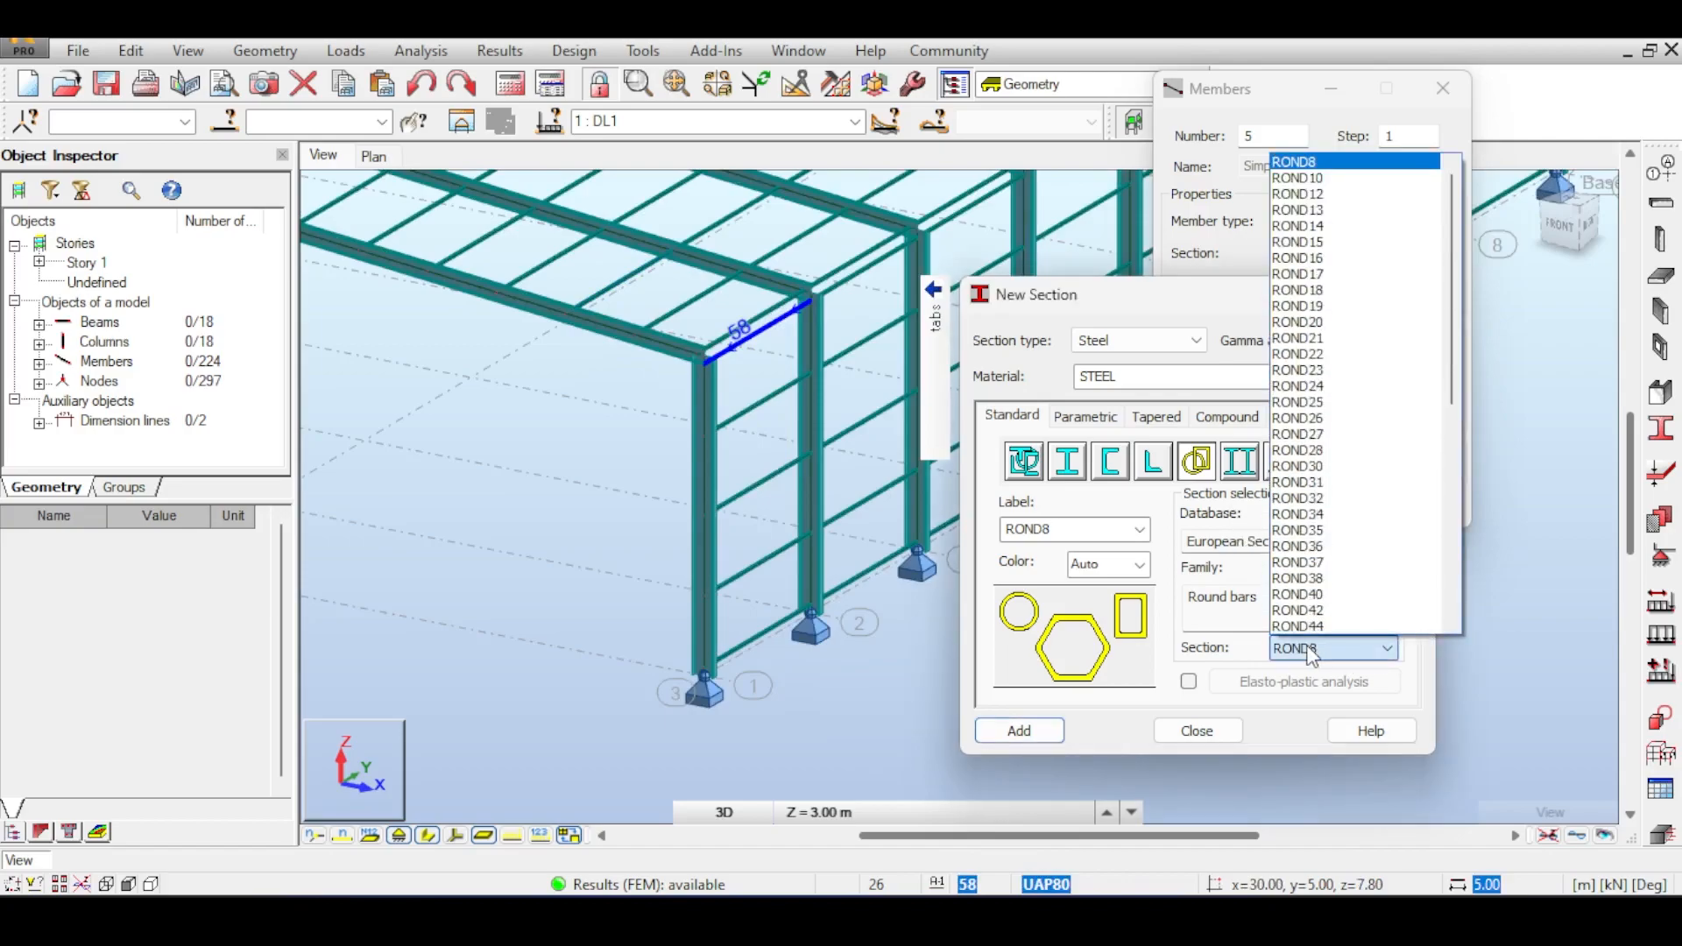
click(1279, 322)
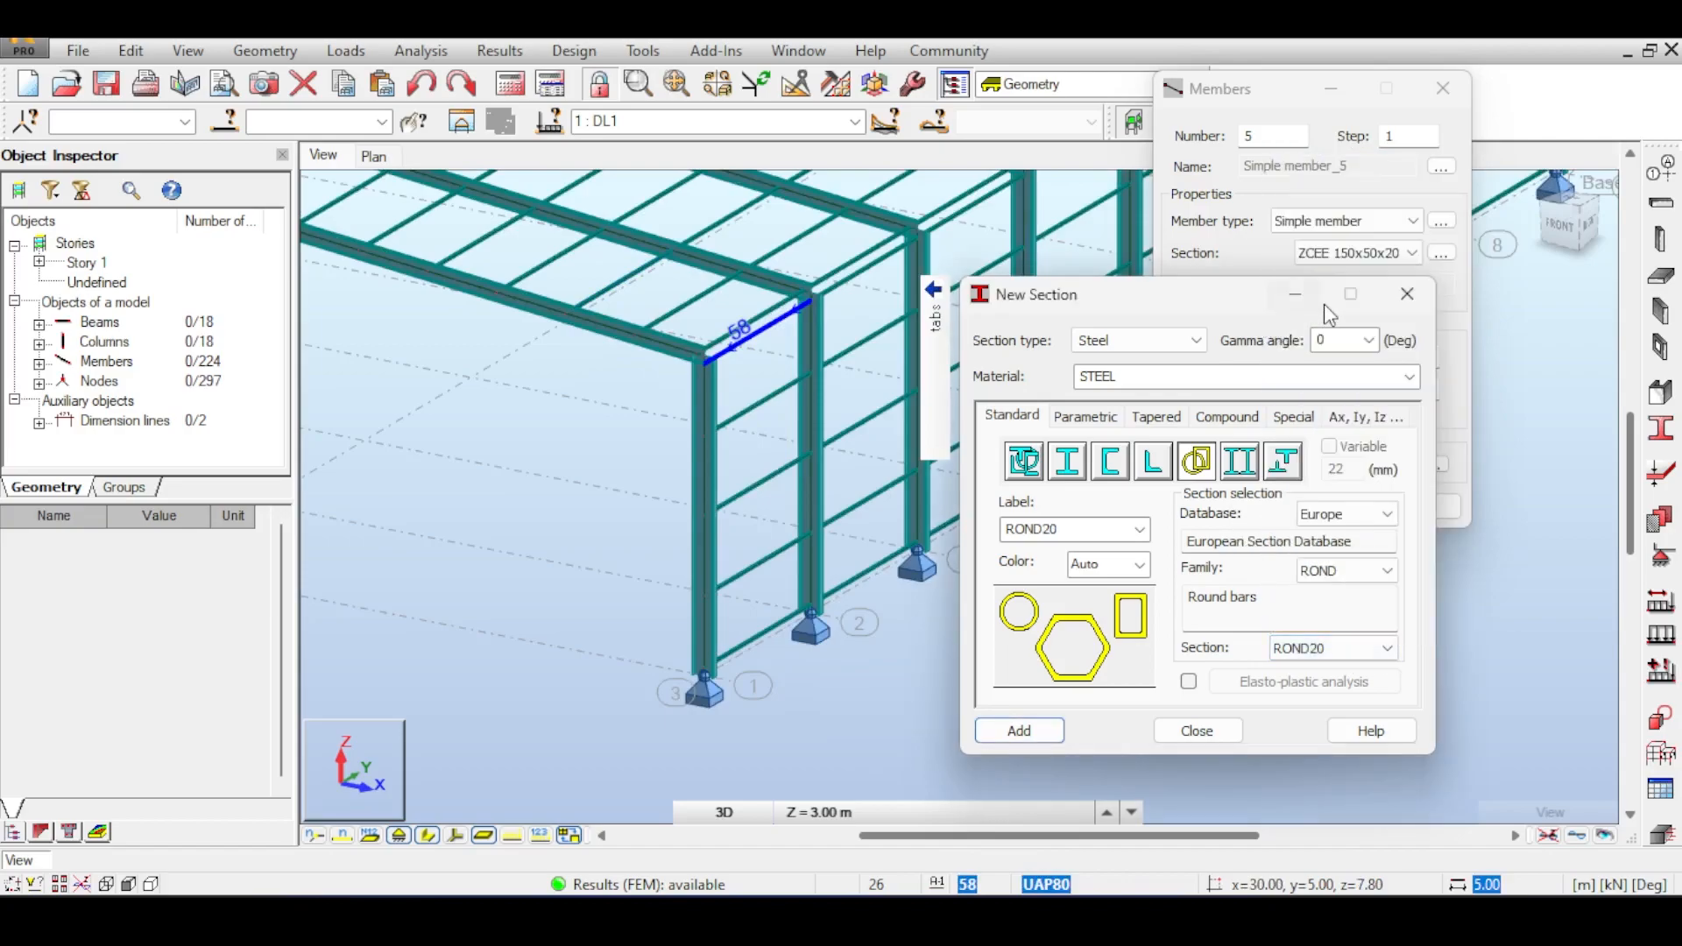
click(1053, 736)
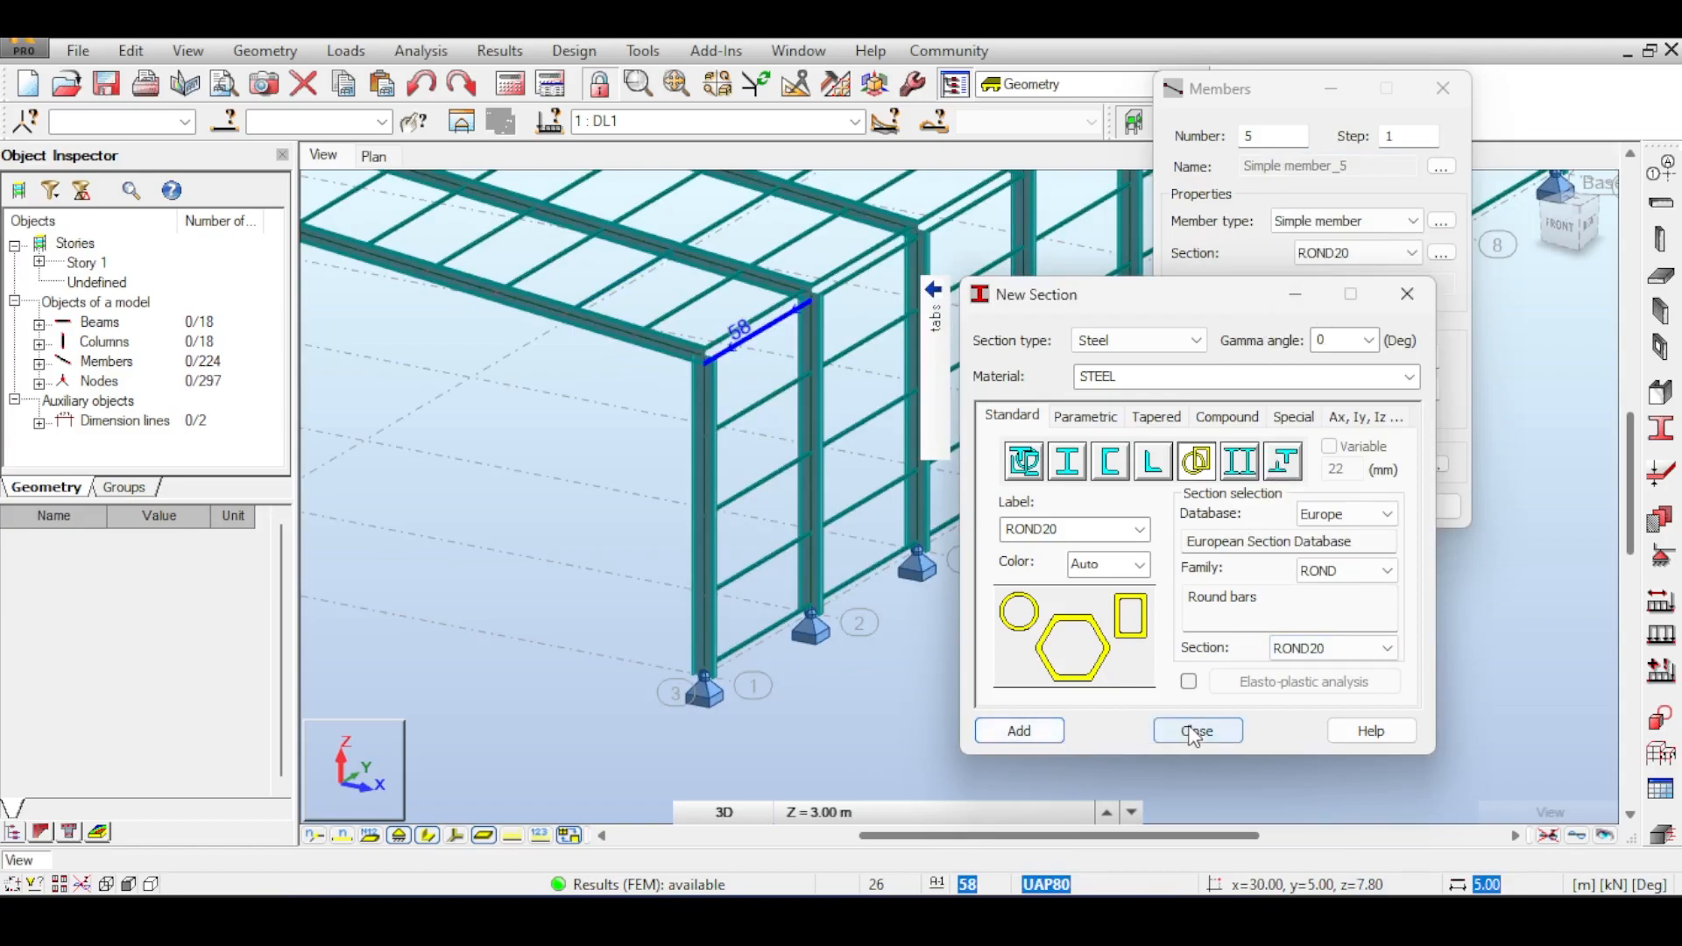
click(1191, 731)
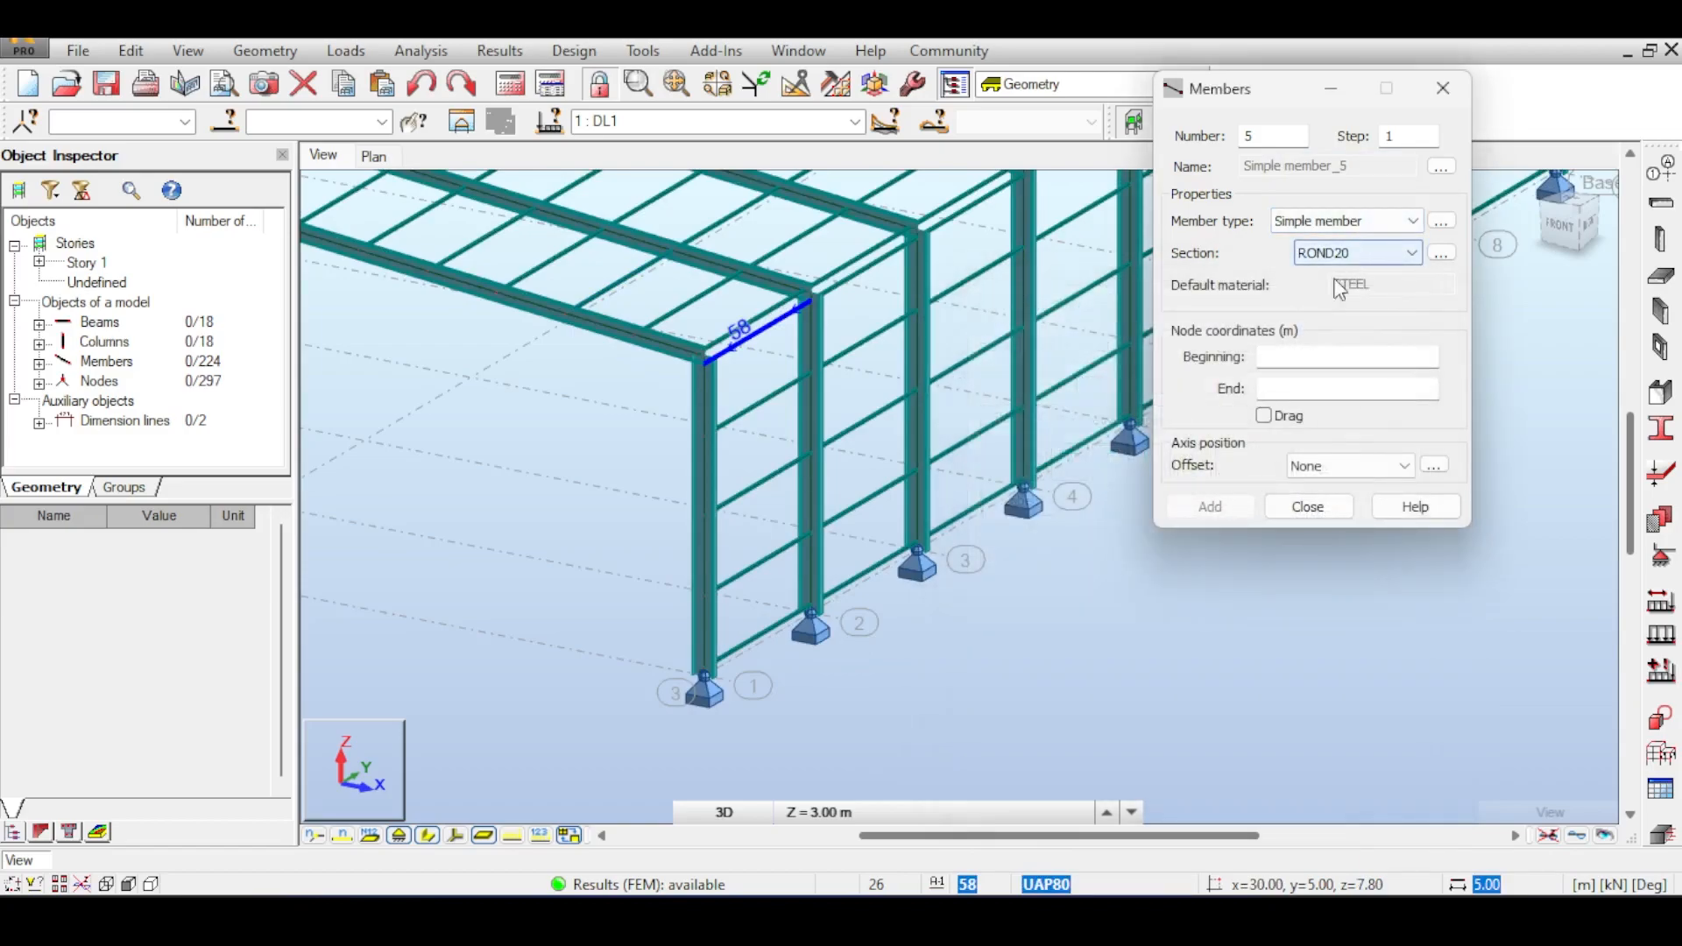
- Add a ROND20 diagonal from the column top at 30.00, 5.00, 8.00 to the corner column base at 30.00, 0.00, 0.00
click(1288, 359)
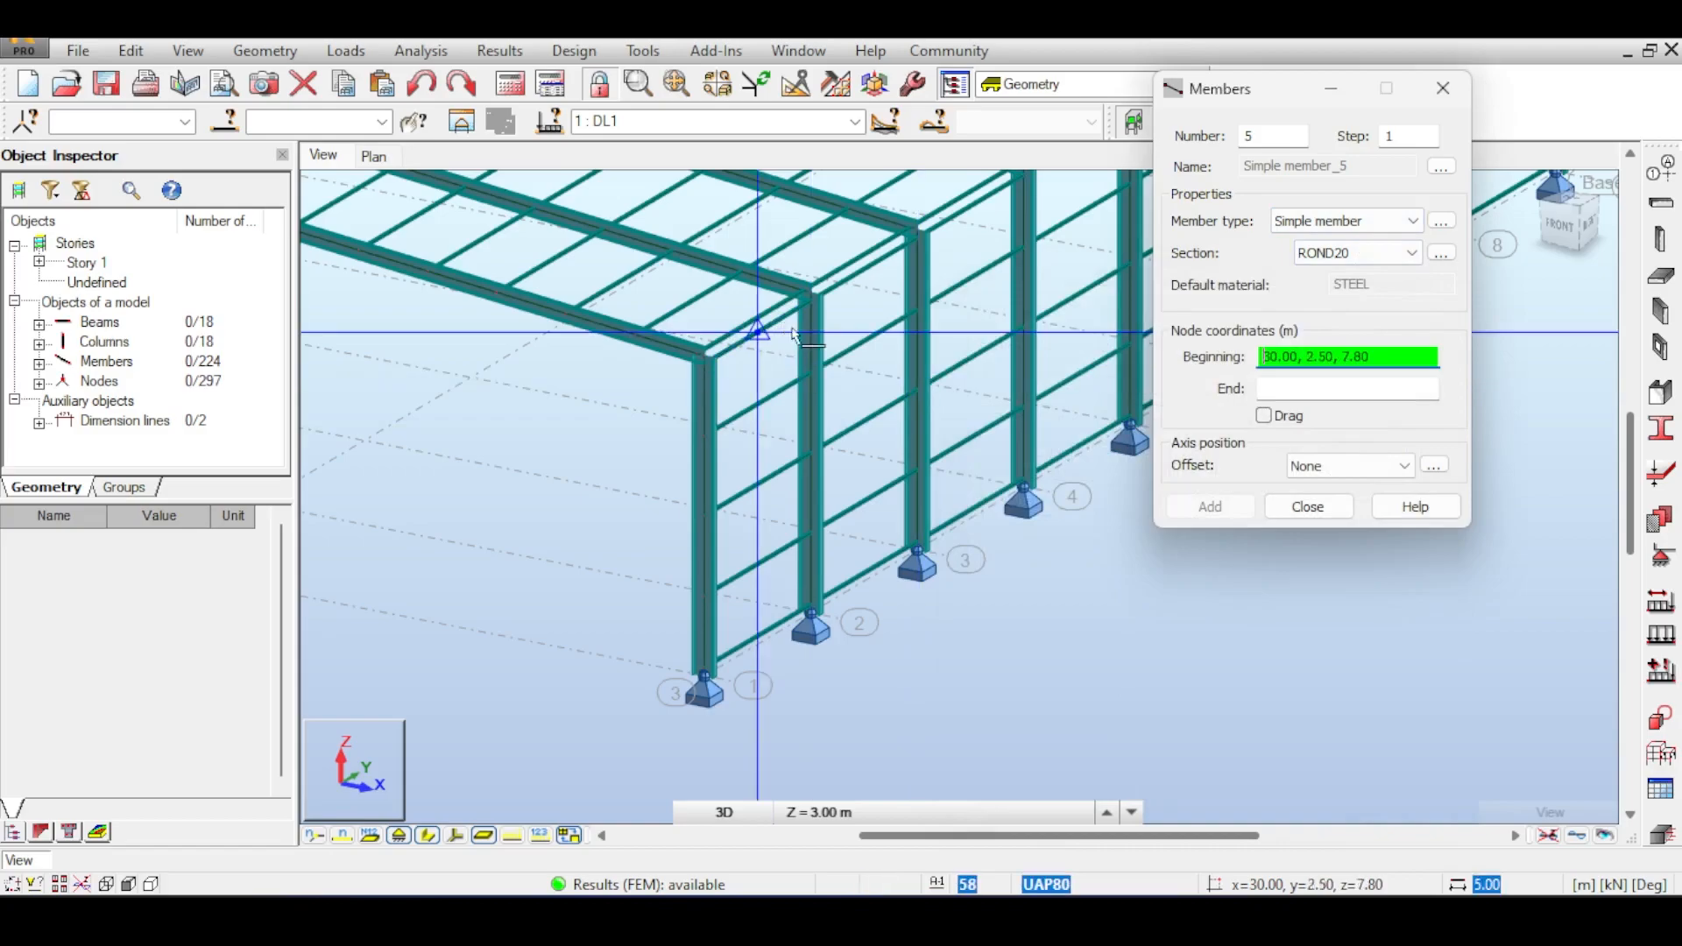
scroll(878, 379, up, 8)
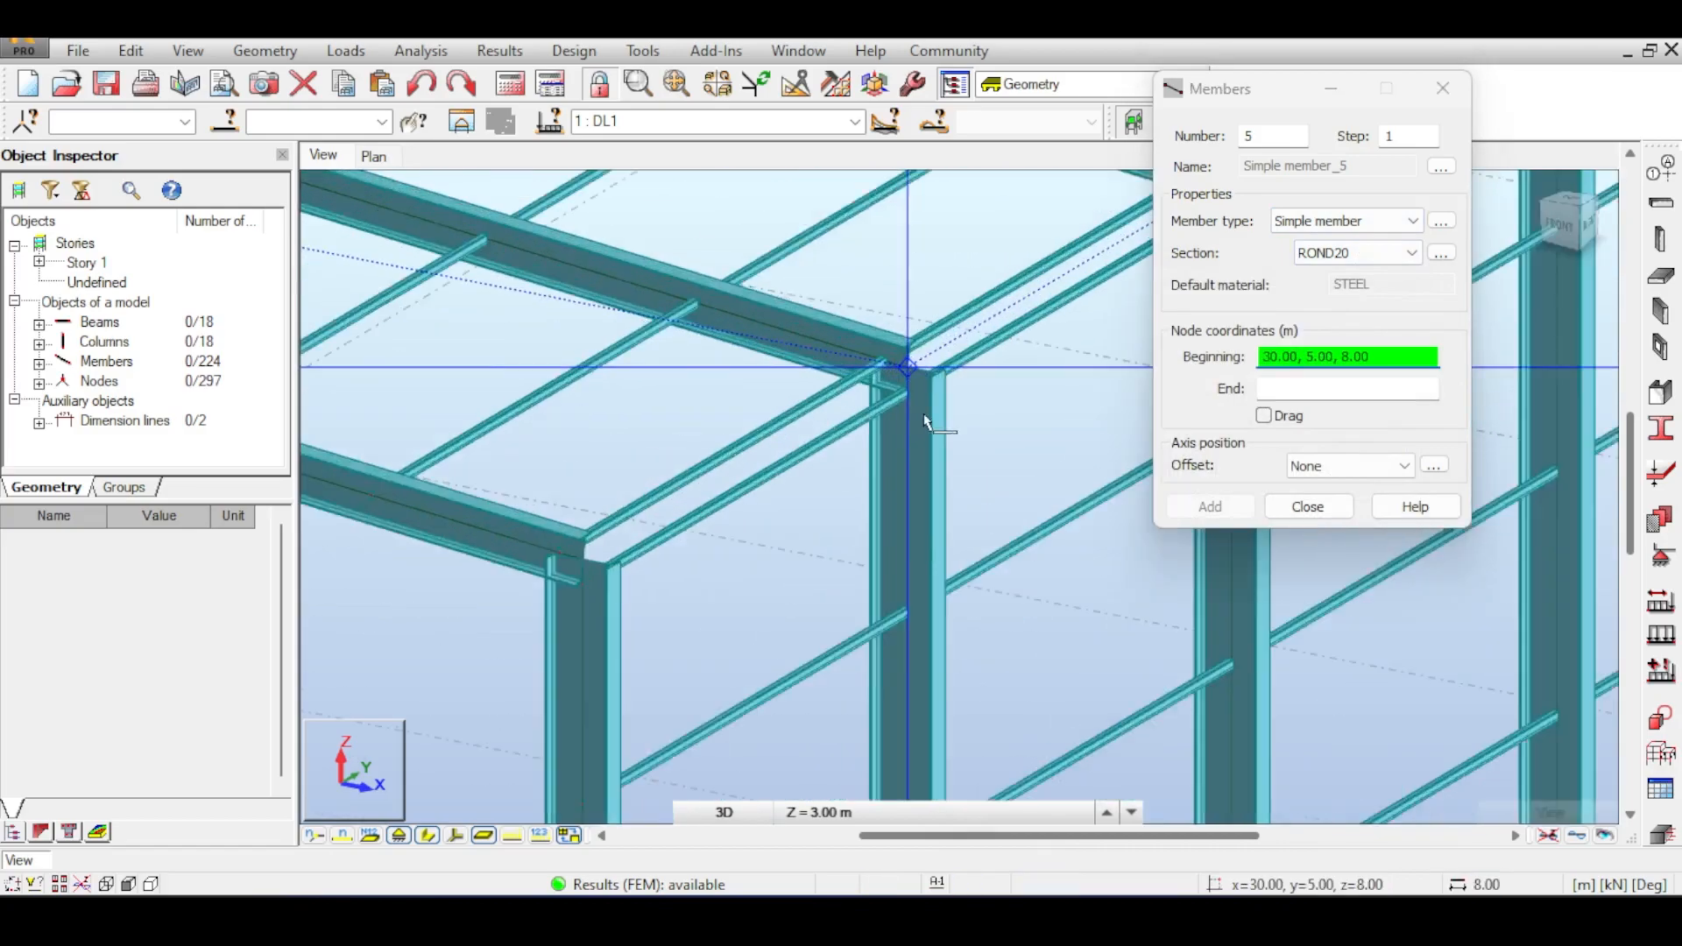
click(863, 261)
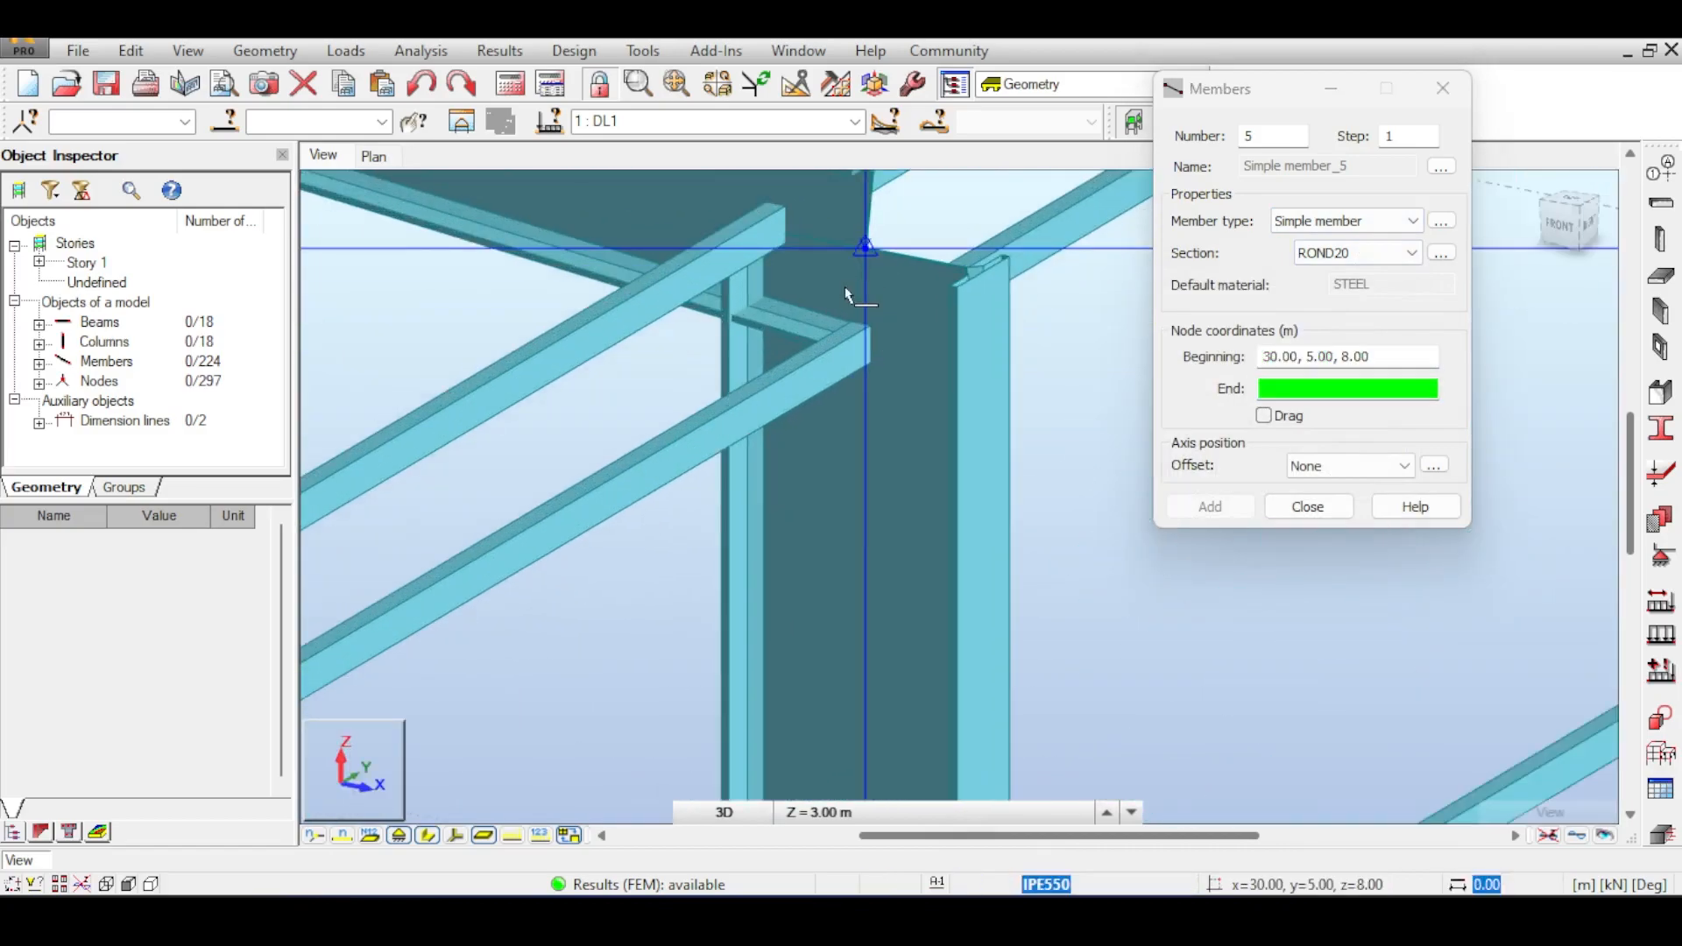
scroll(843, 340, down, 8)
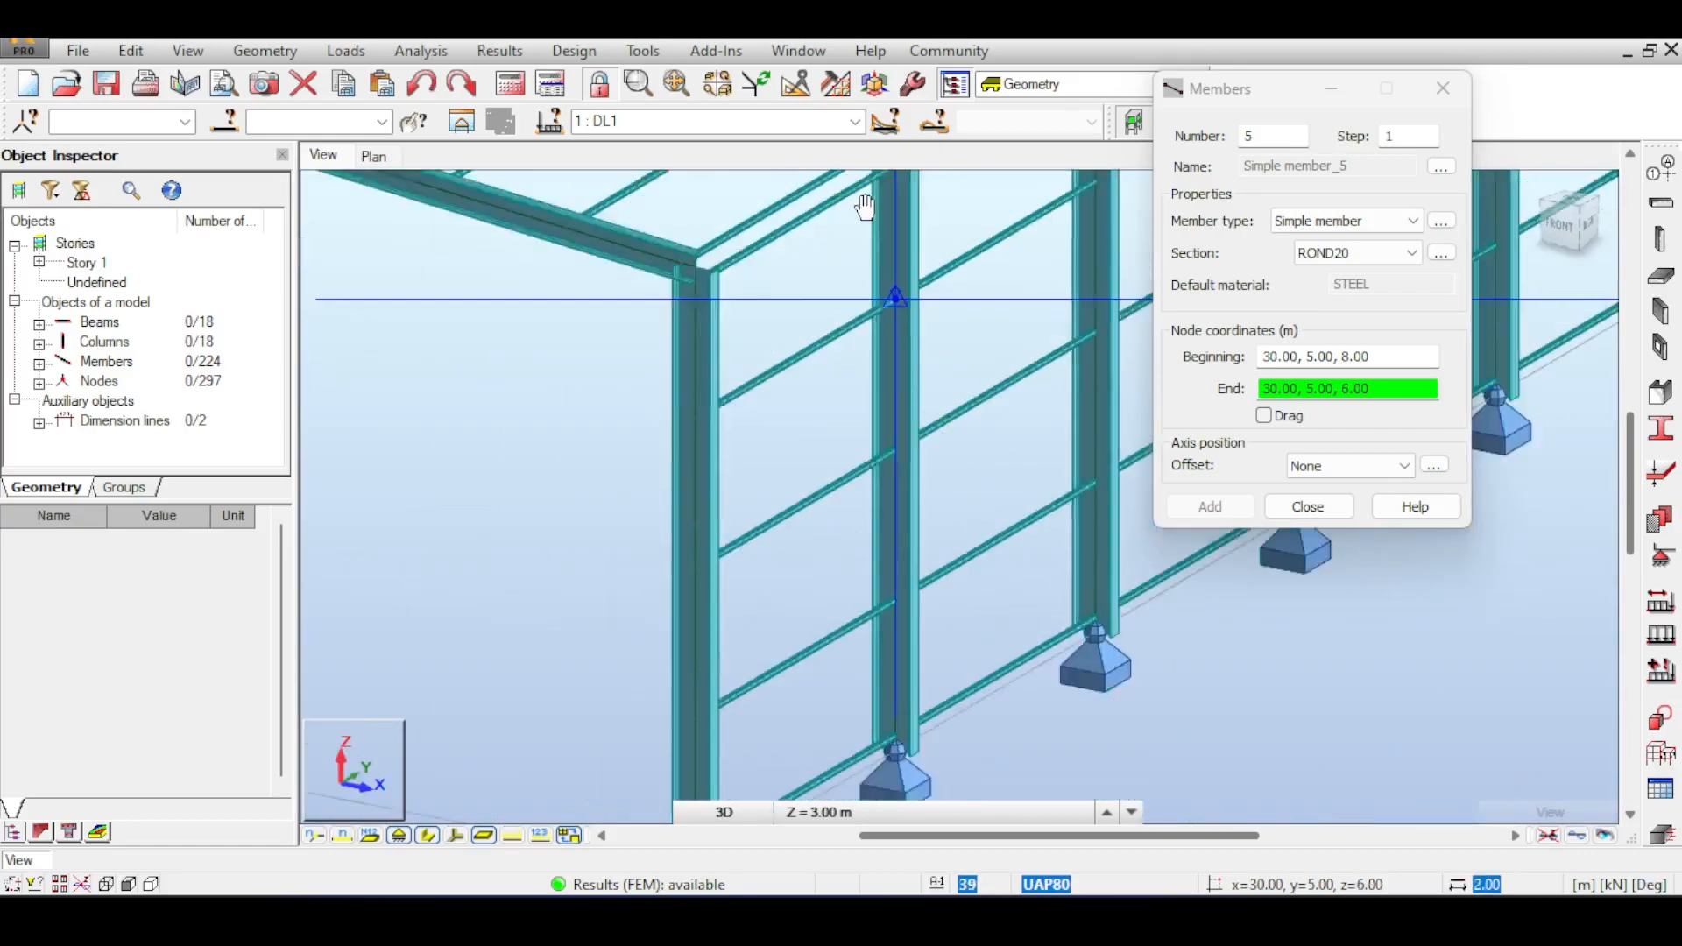
scroll(867, 438, down, 3)
scroll(739, 703, up, 8)
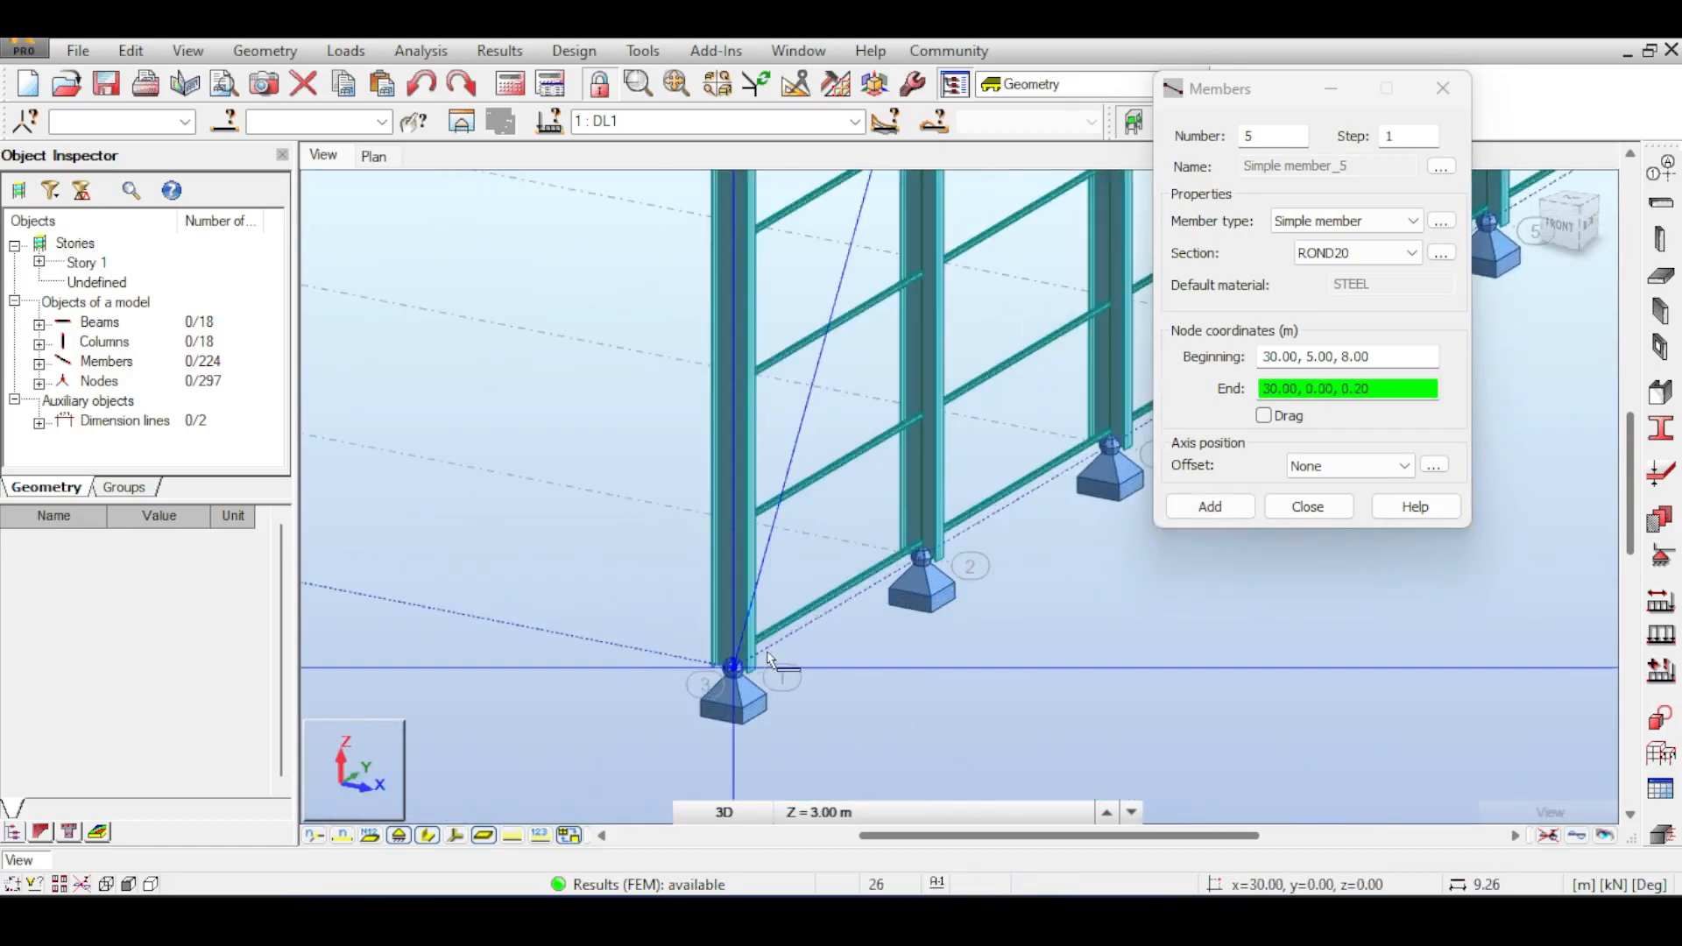
scroll(739, 703, up, 3)
click(683, 619)
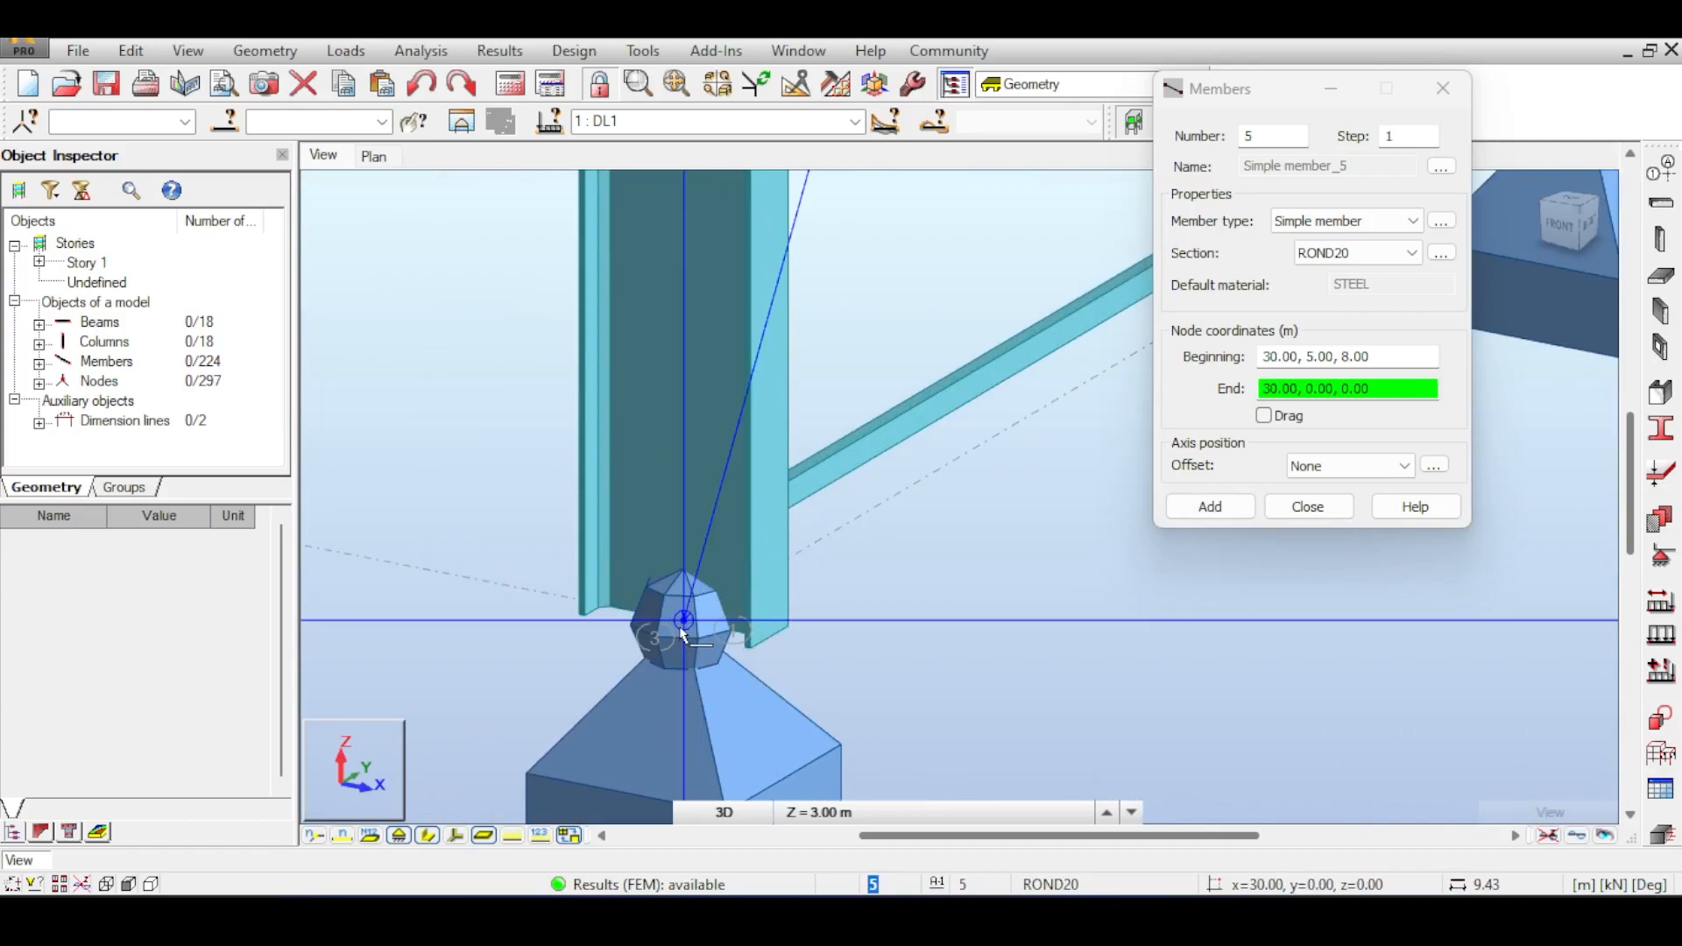
click(940, 526)
- Add the crossing ROND20 diagonal from the corner column top at 30.00, 0.00, 8.00 to the base of column 2, and finish adding members
scroll(960, 578, down, 5)
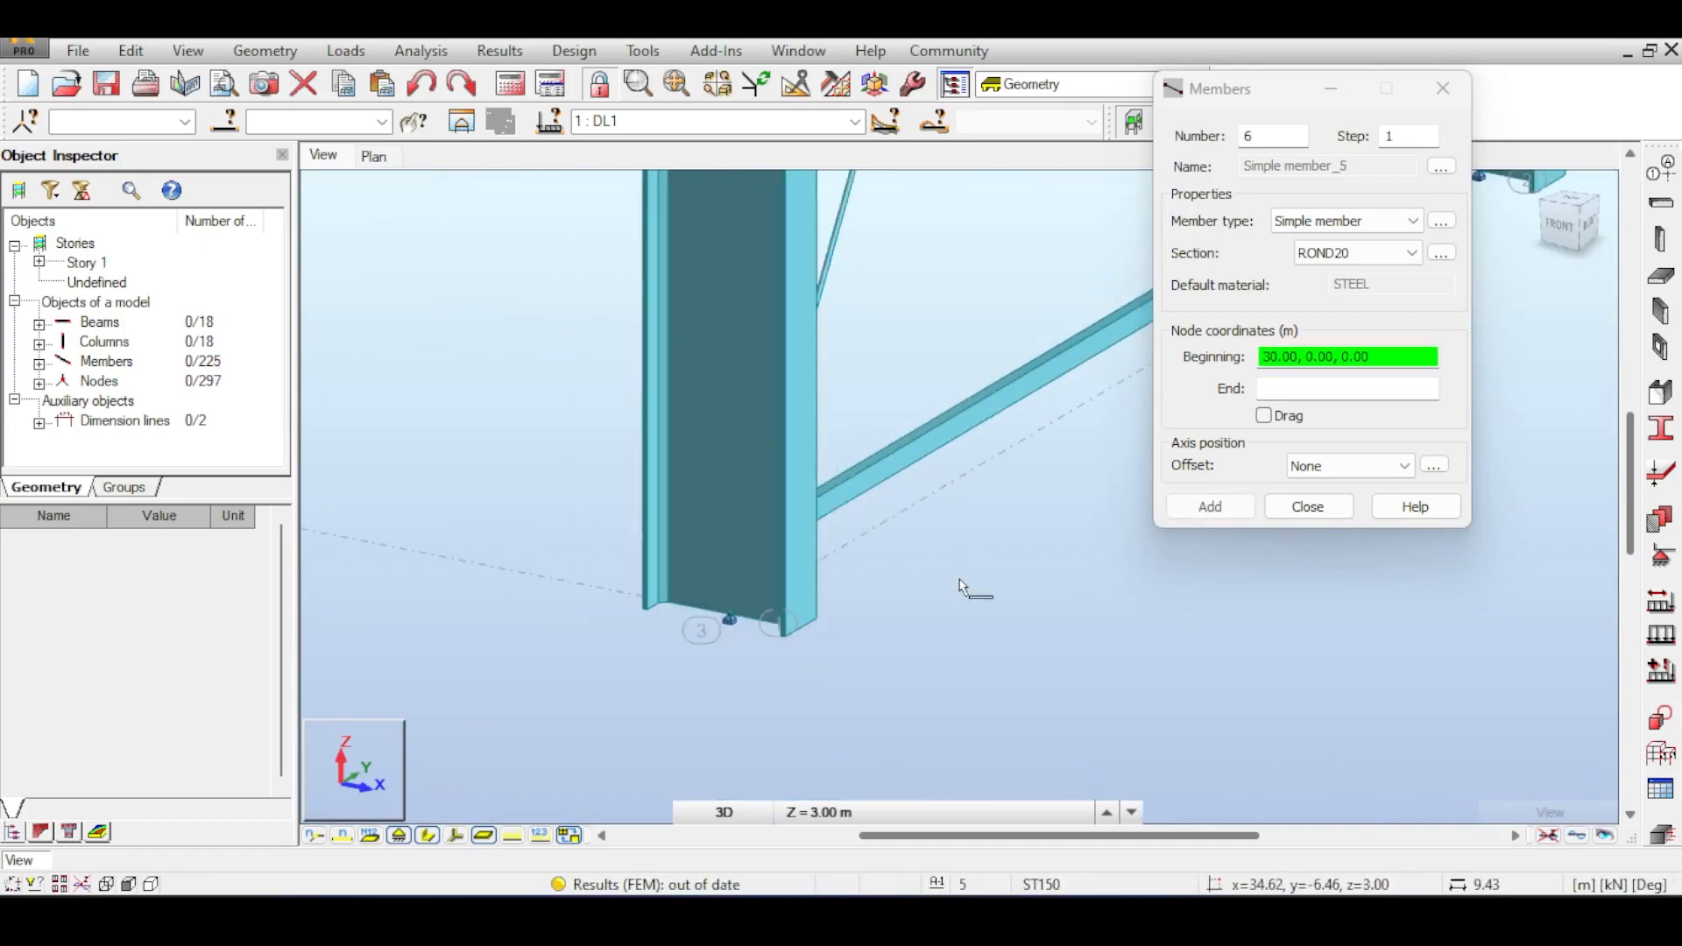
scroll(789, 331, up, 6)
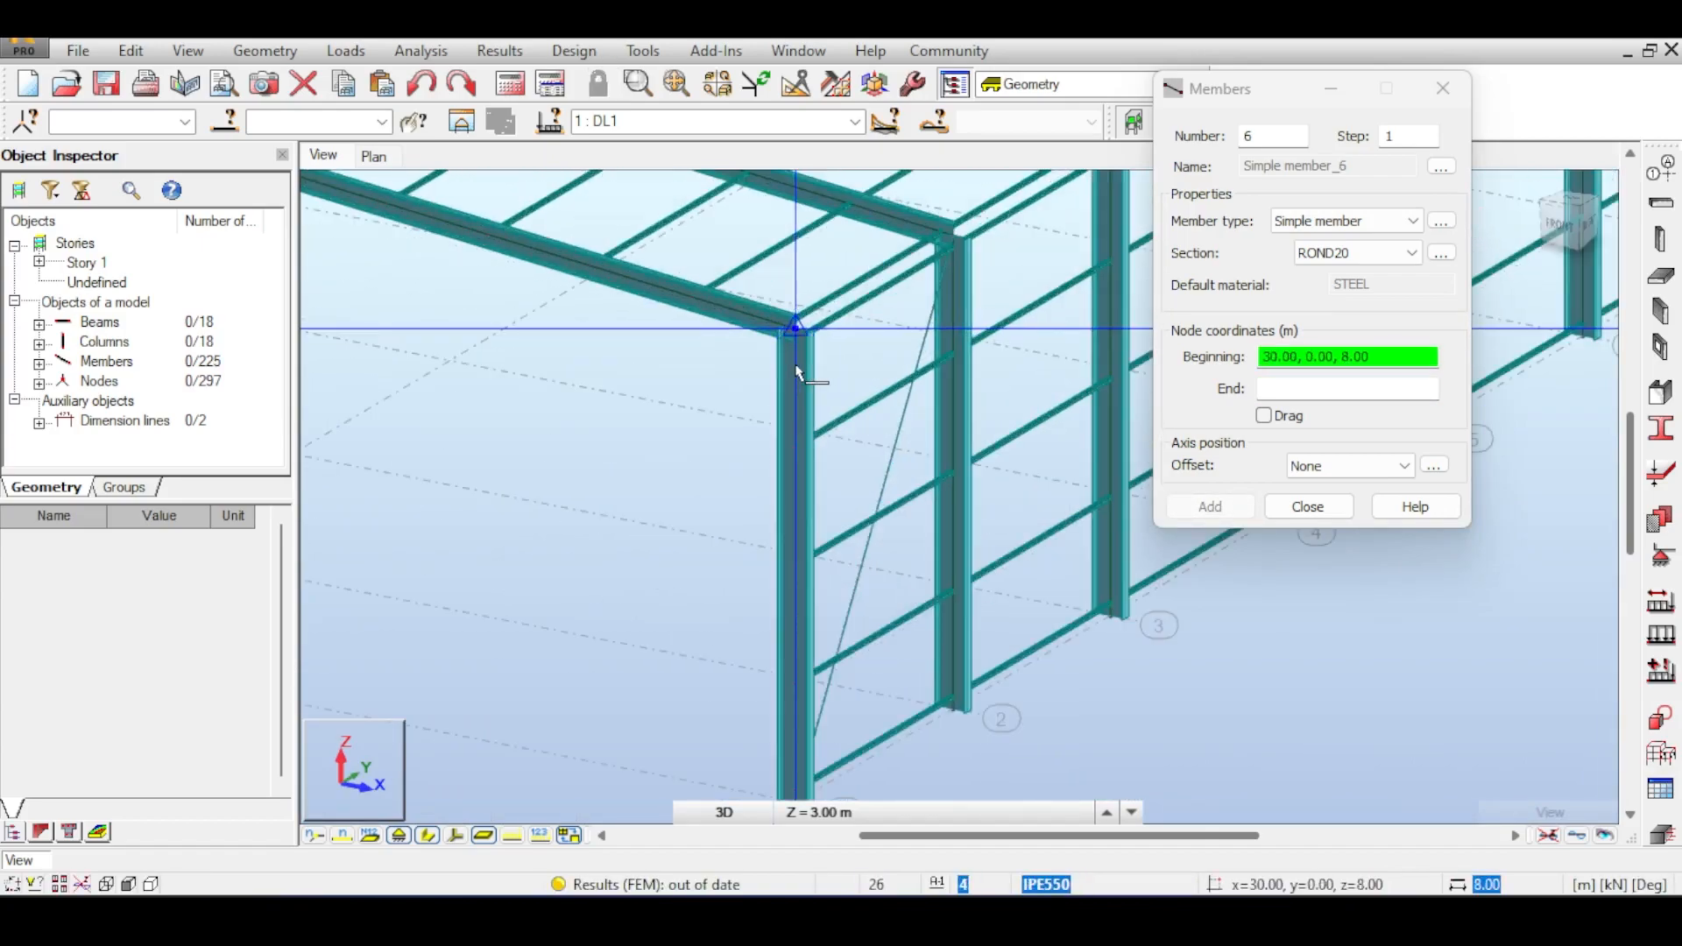
click(782, 289)
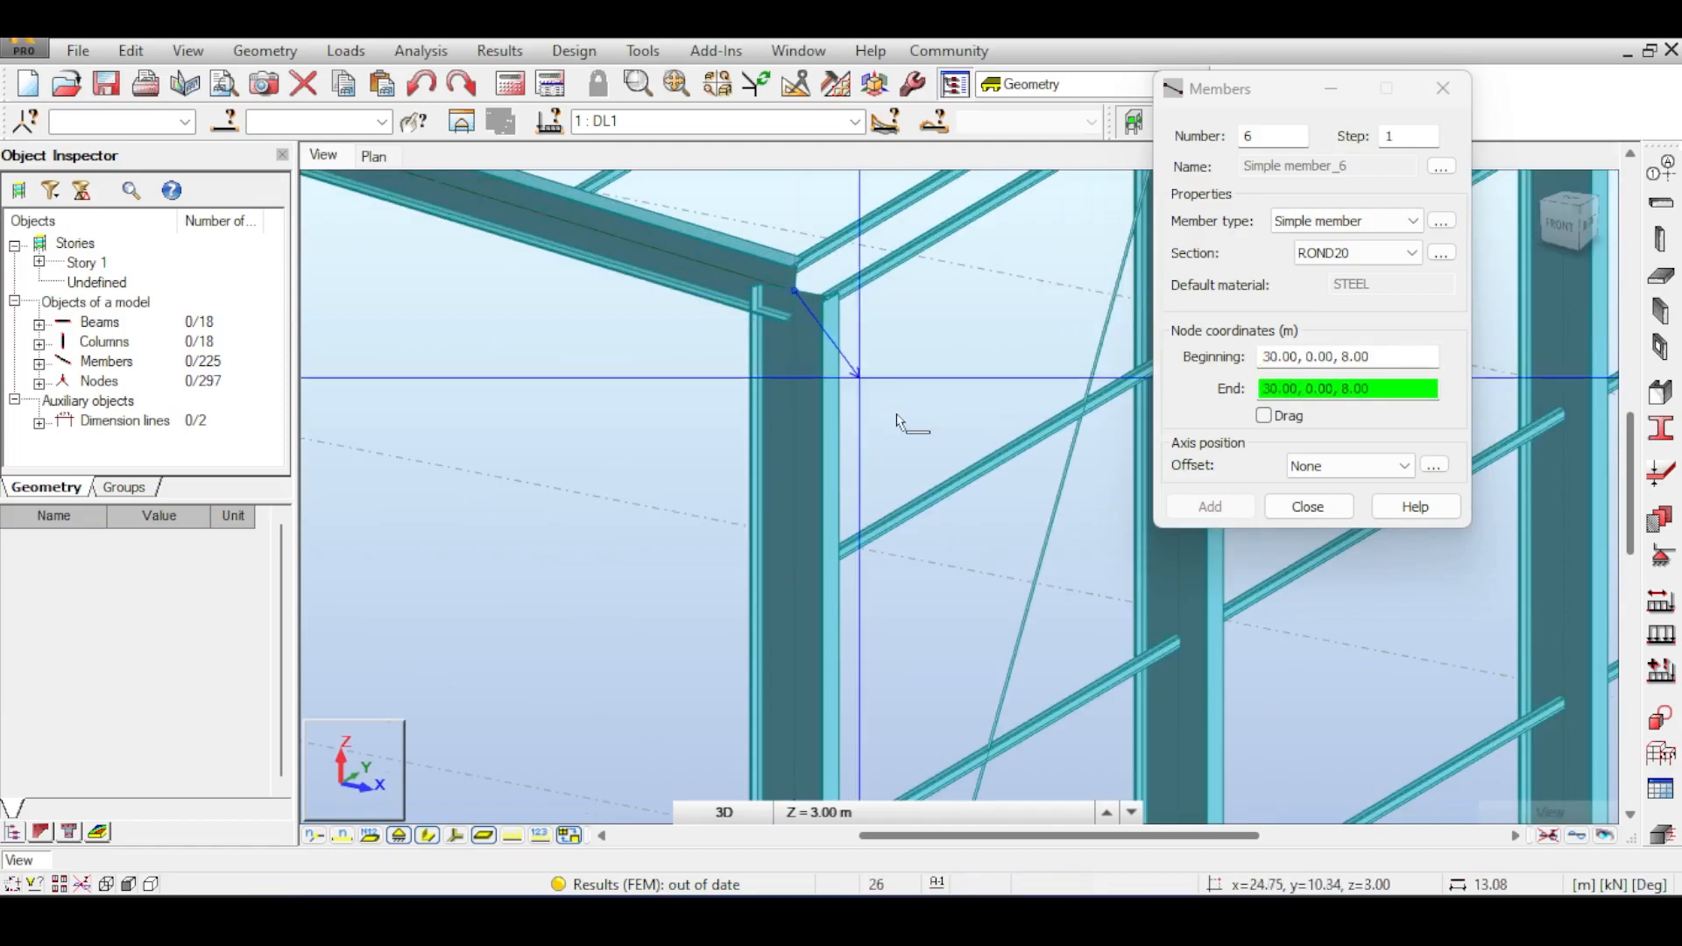
scroll(876, 438, down, 3)
scroll(982, 589, up, 4)
click(982, 589)
click(1308, 506)
- Examine the two crossed diagonals in the end bay, selecting them to check their member data
scroll(791, 340, down, 2)
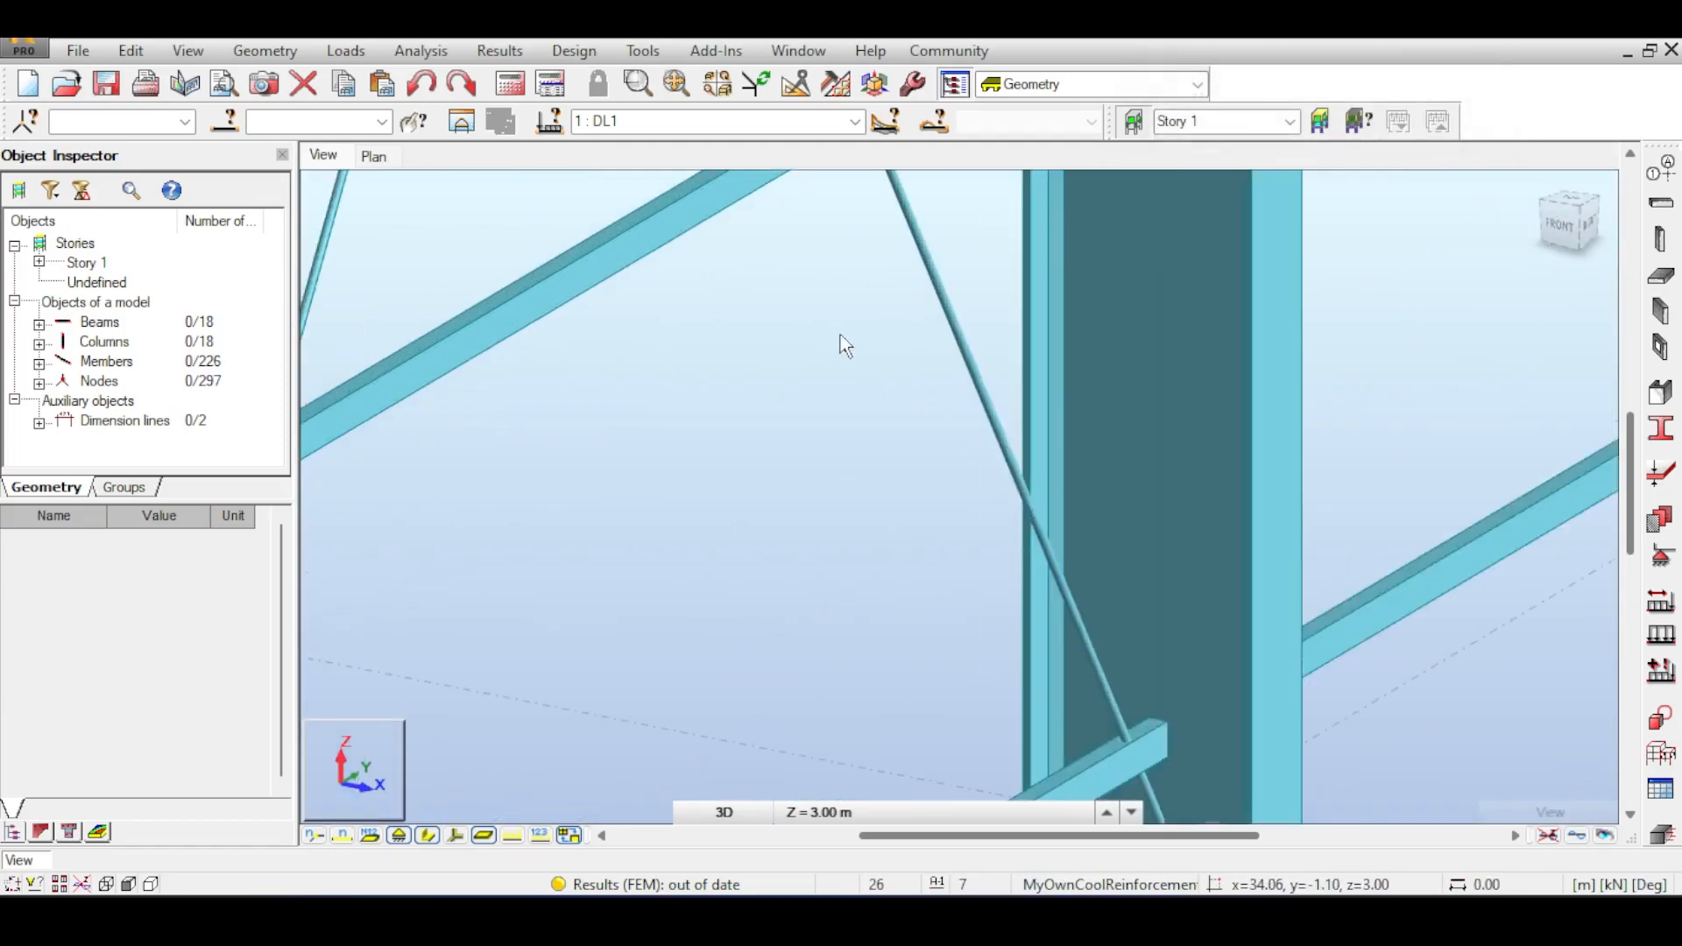
scroll(939, 312, up, 4)
drag(955, 445, 866, 506)
scroll(865, 506, down, 2)
scroll(815, 473, up, 2)
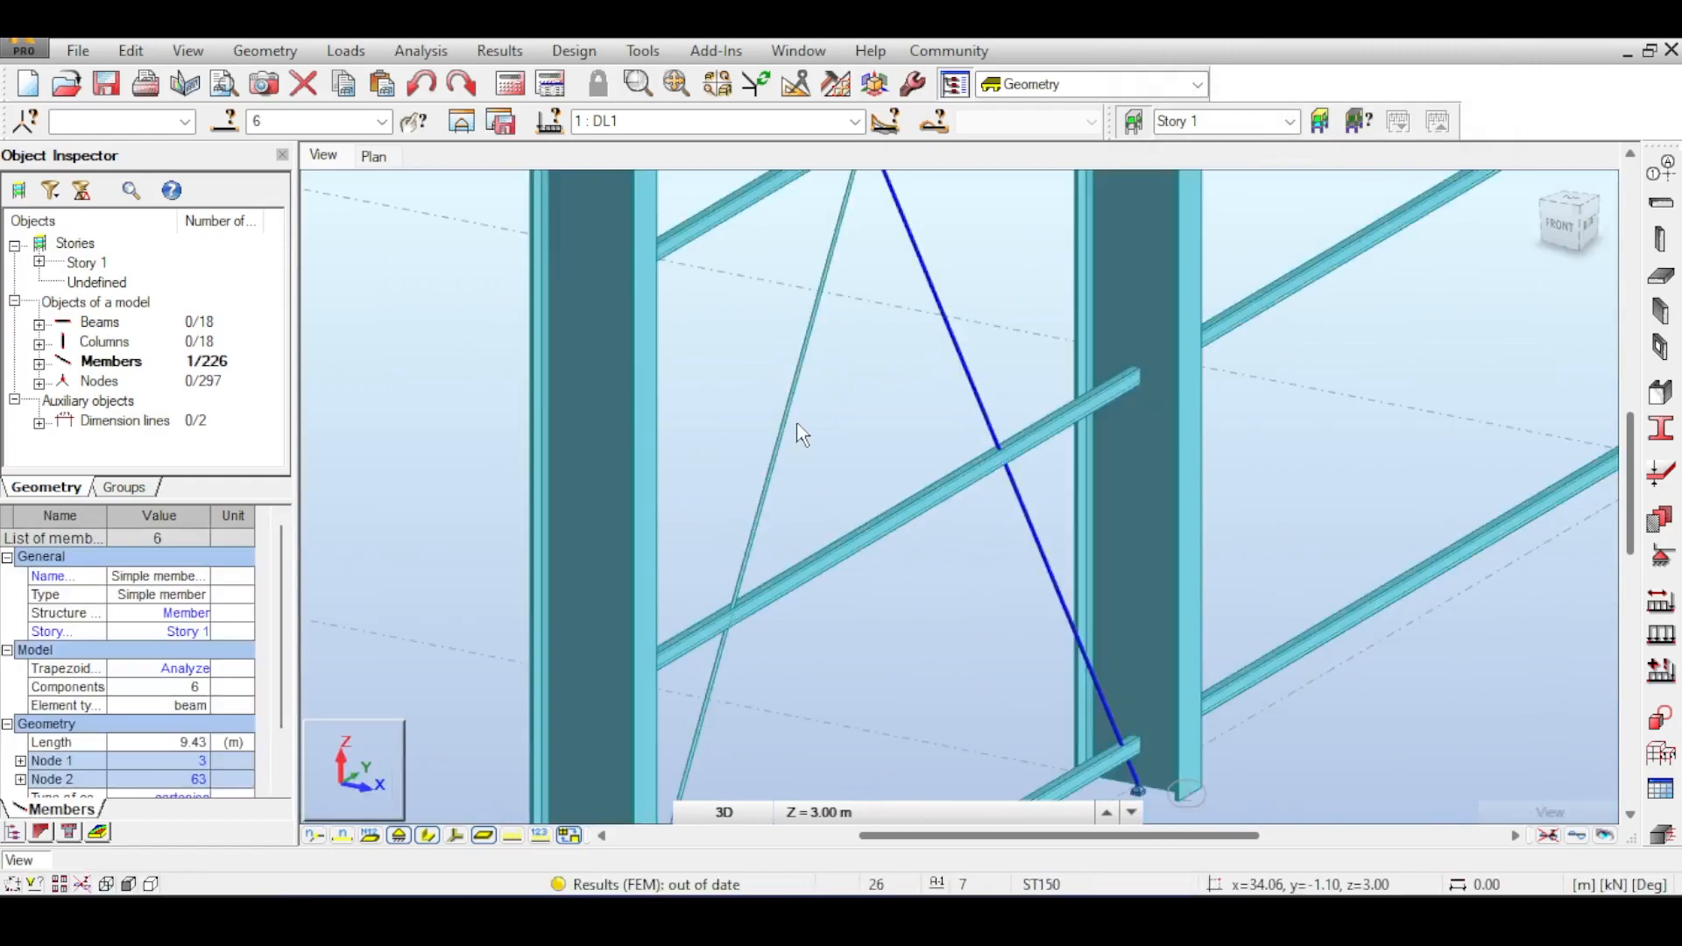
click(803, 434)
scroll(808, 417, down, 6)
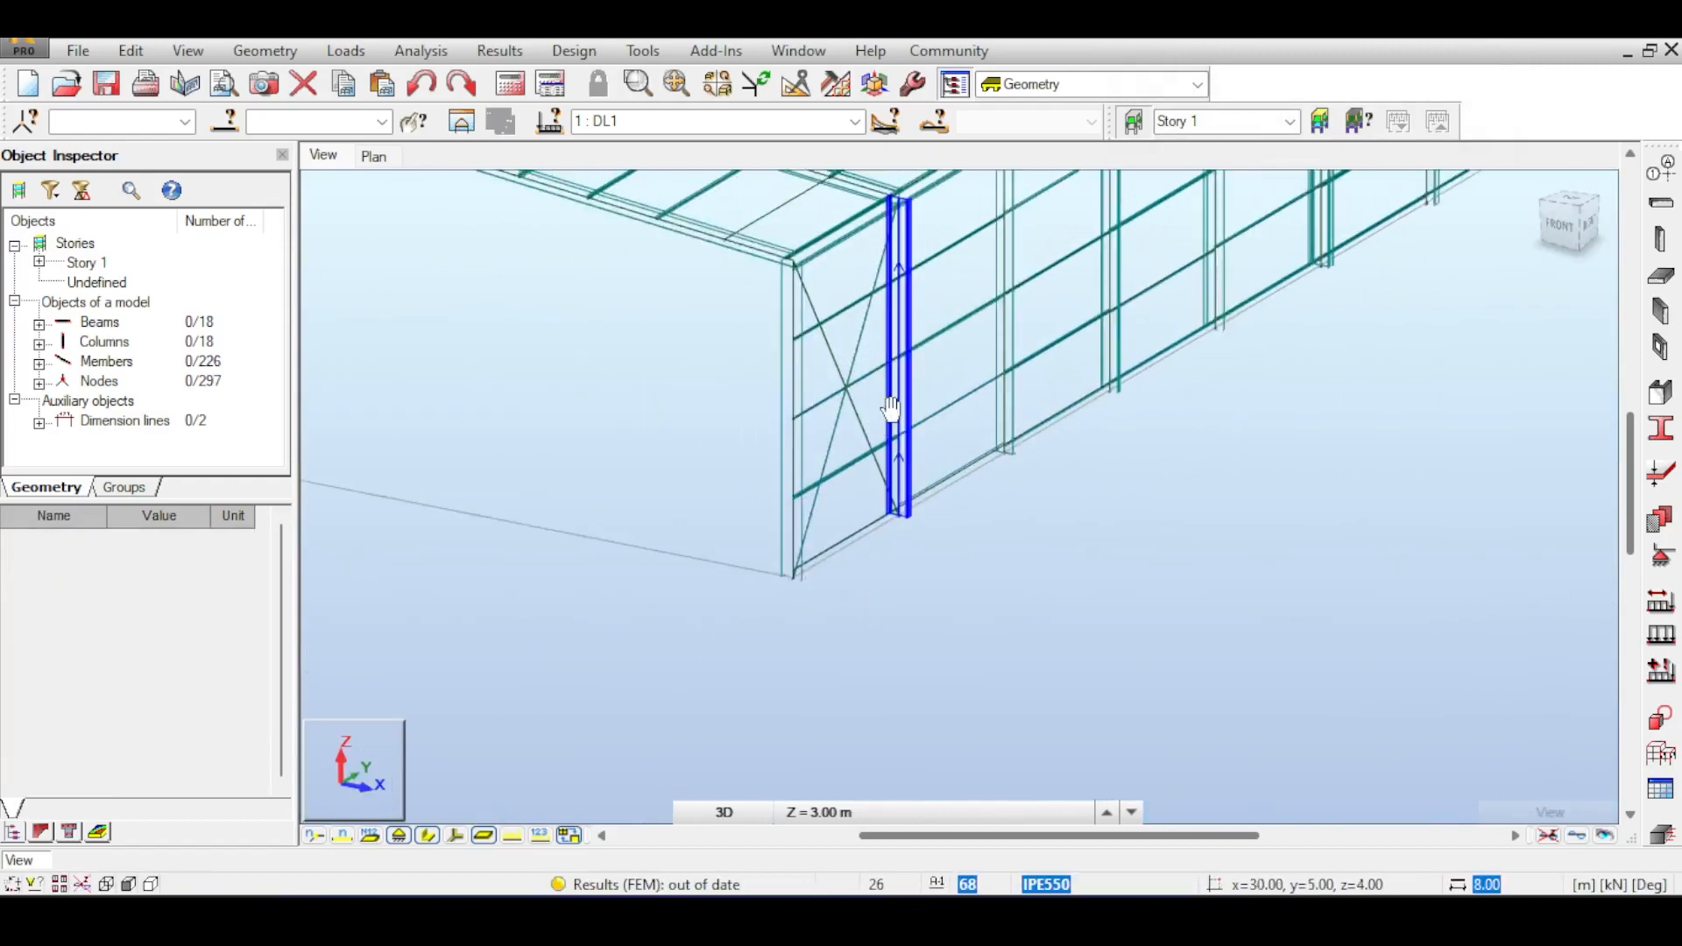
- Run the structural calculation and highlight the members that the calculation message refers to
click(513, 85)
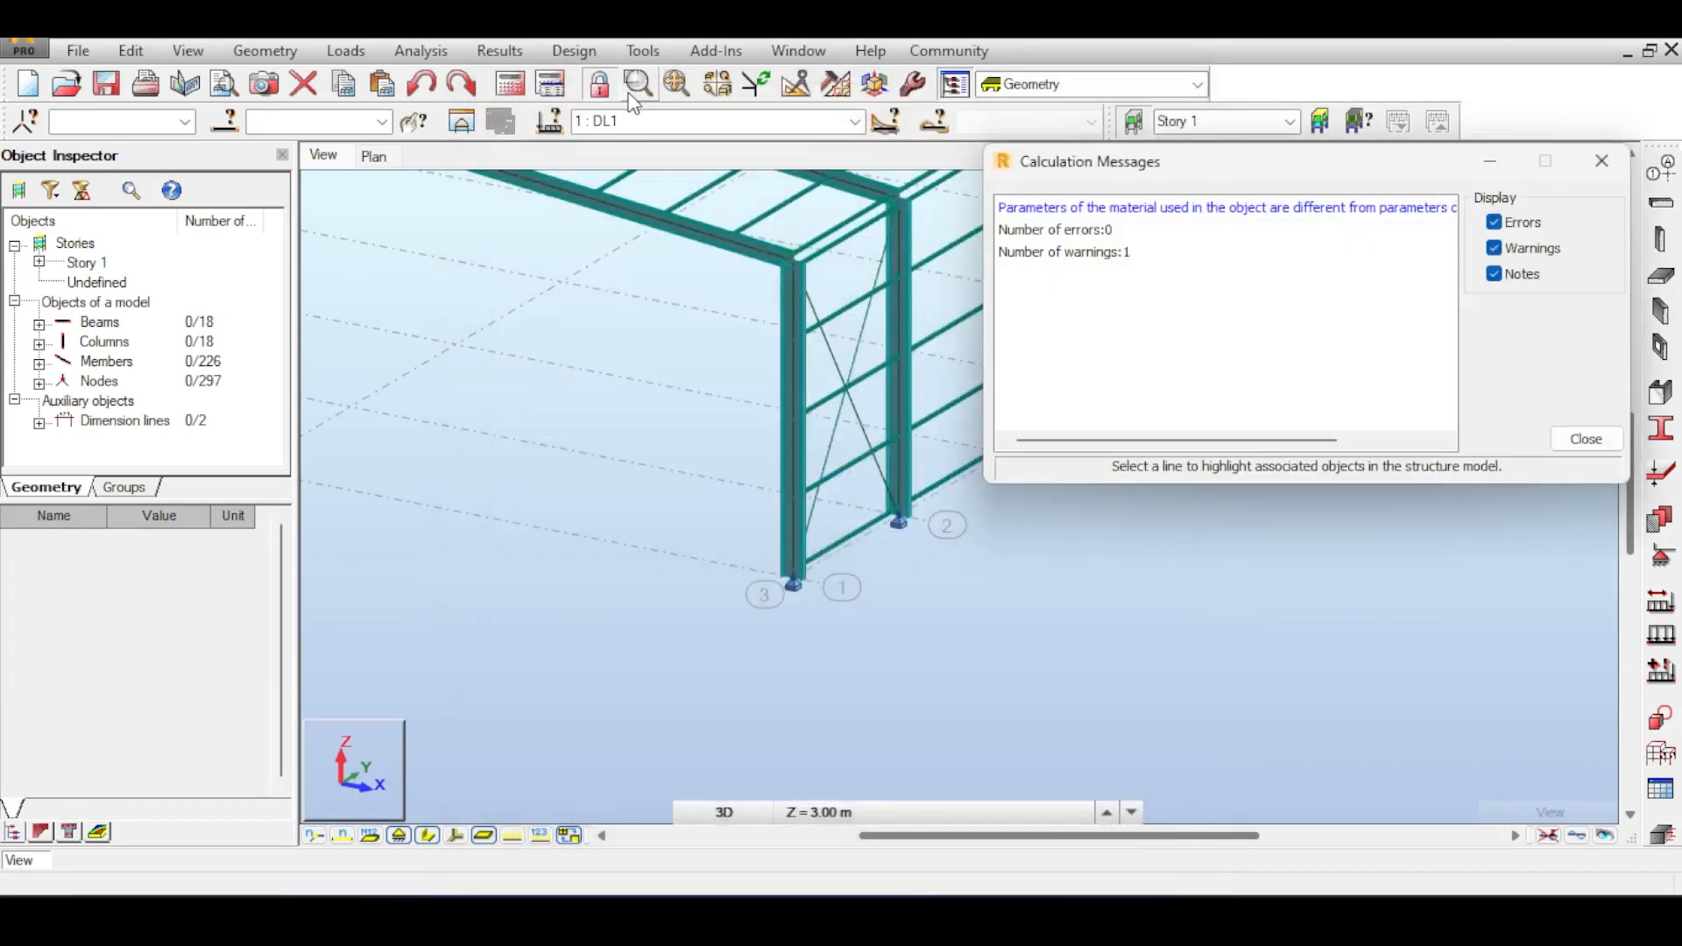
click(1043, 210)
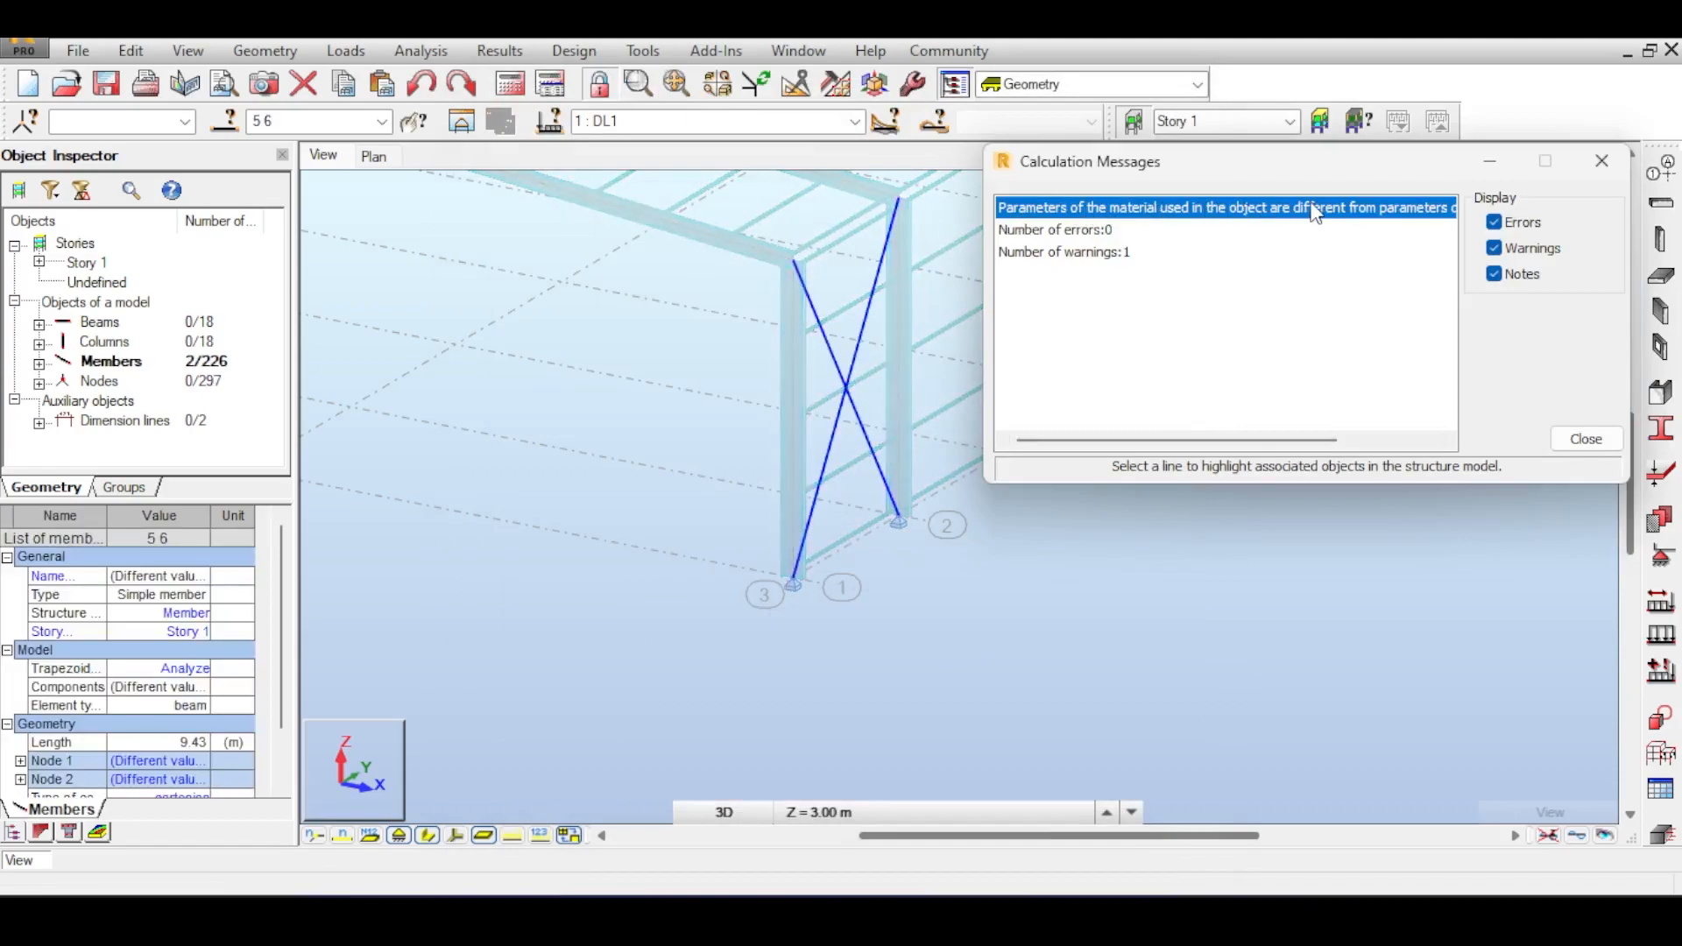
click(1601, 160)
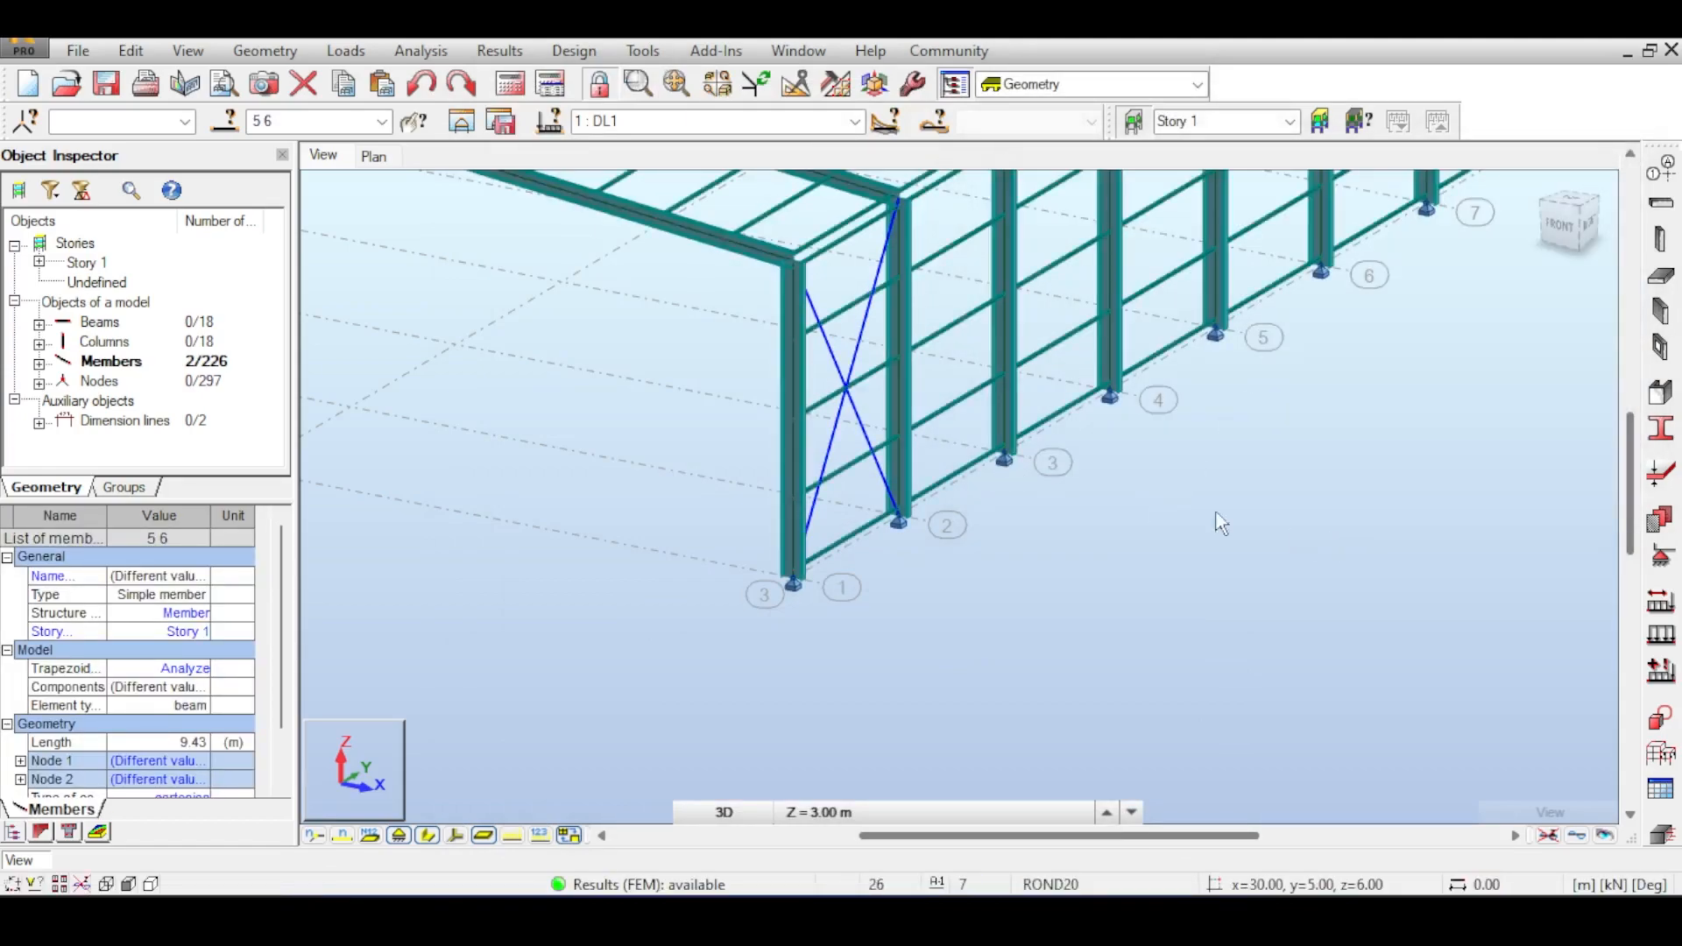
- Change the material of the existing ROND20 section to S 275 and accept overwriting its definition
click(1661, 428)
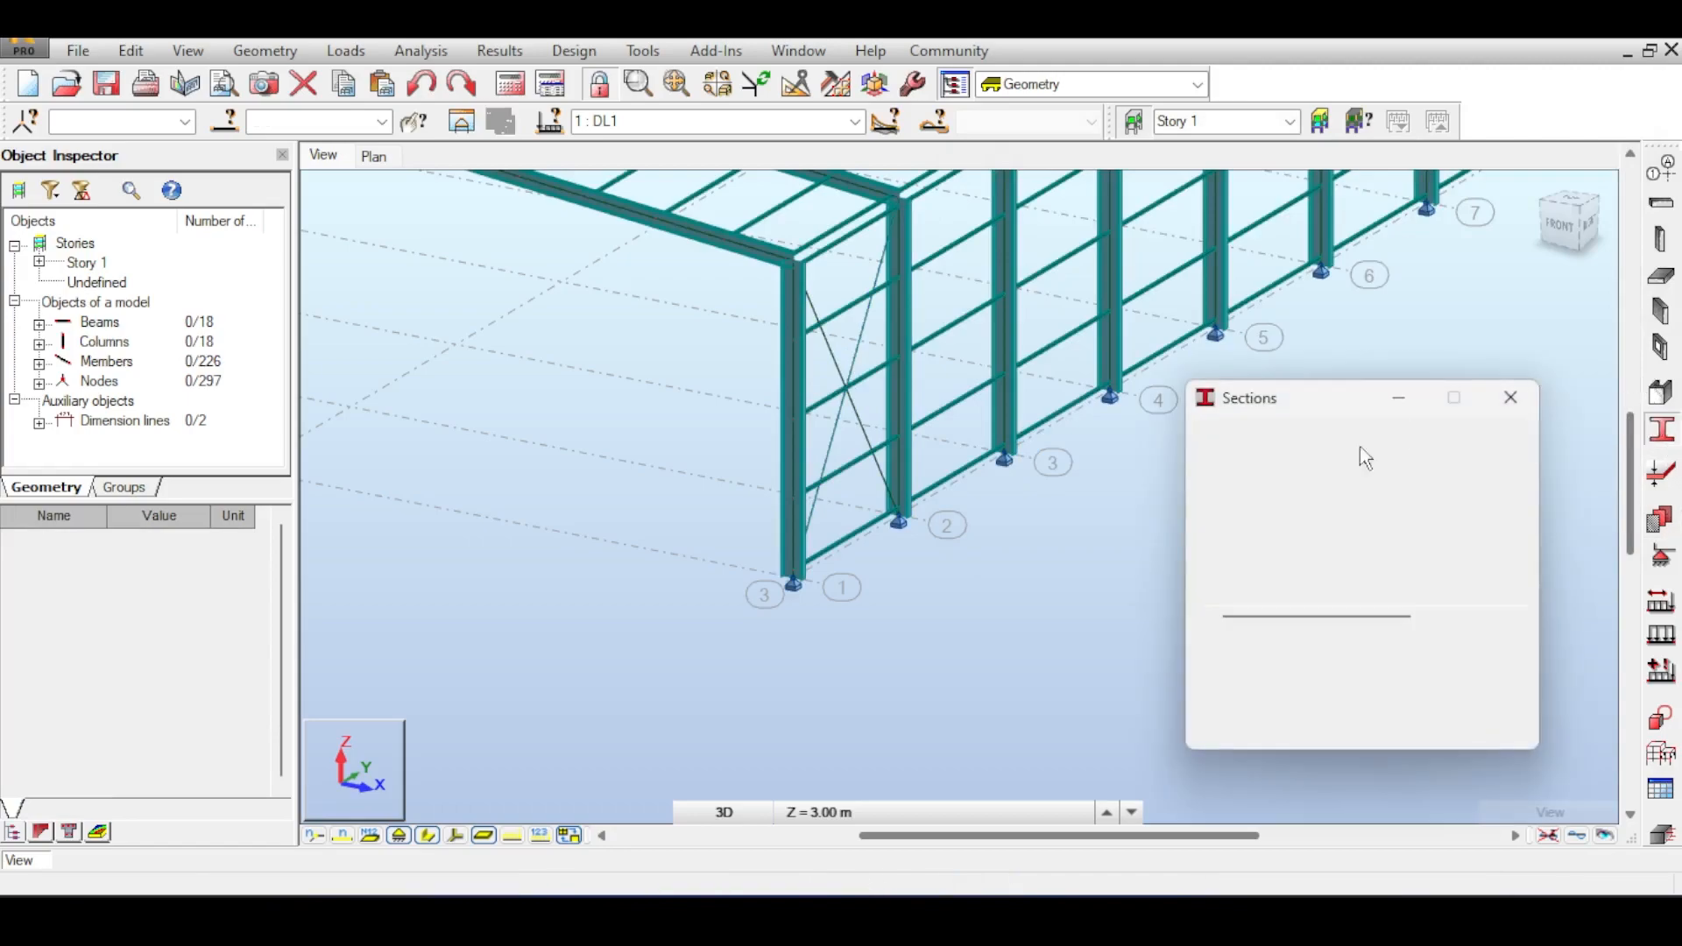
drag(1323, 401, 1150, 328)
click(1260, 470)
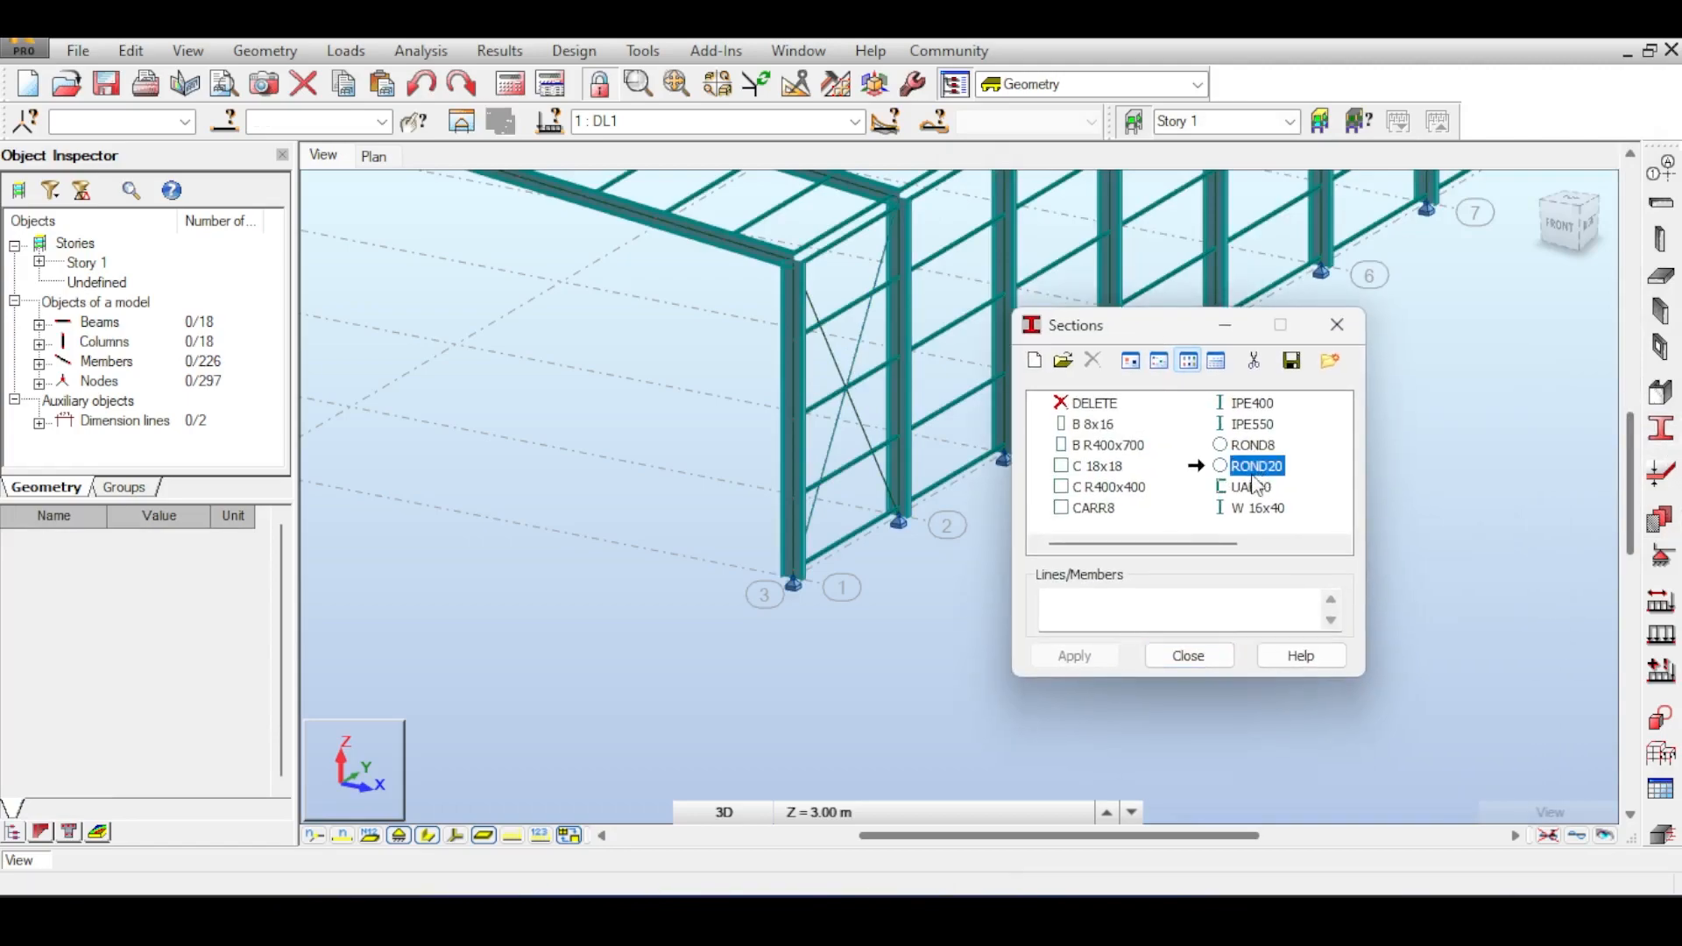
double_click(1259, 473)
drag(1318, 423, 1193, 326)
click(1442, 399)
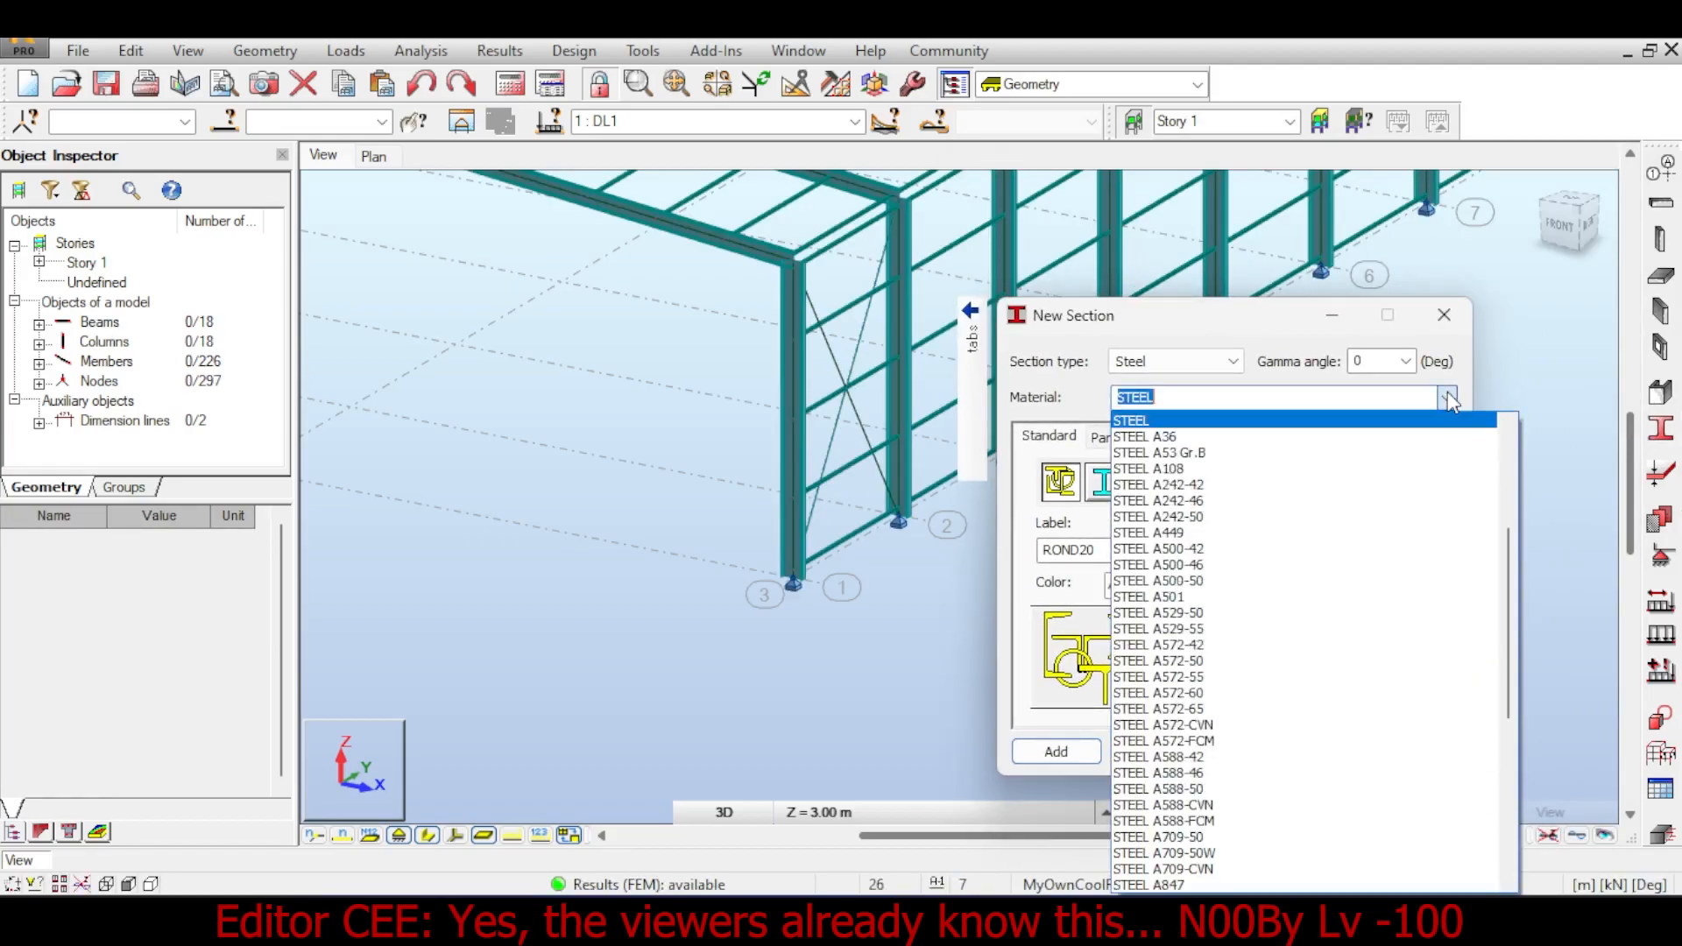
scroll(1260, 595, down, 8)
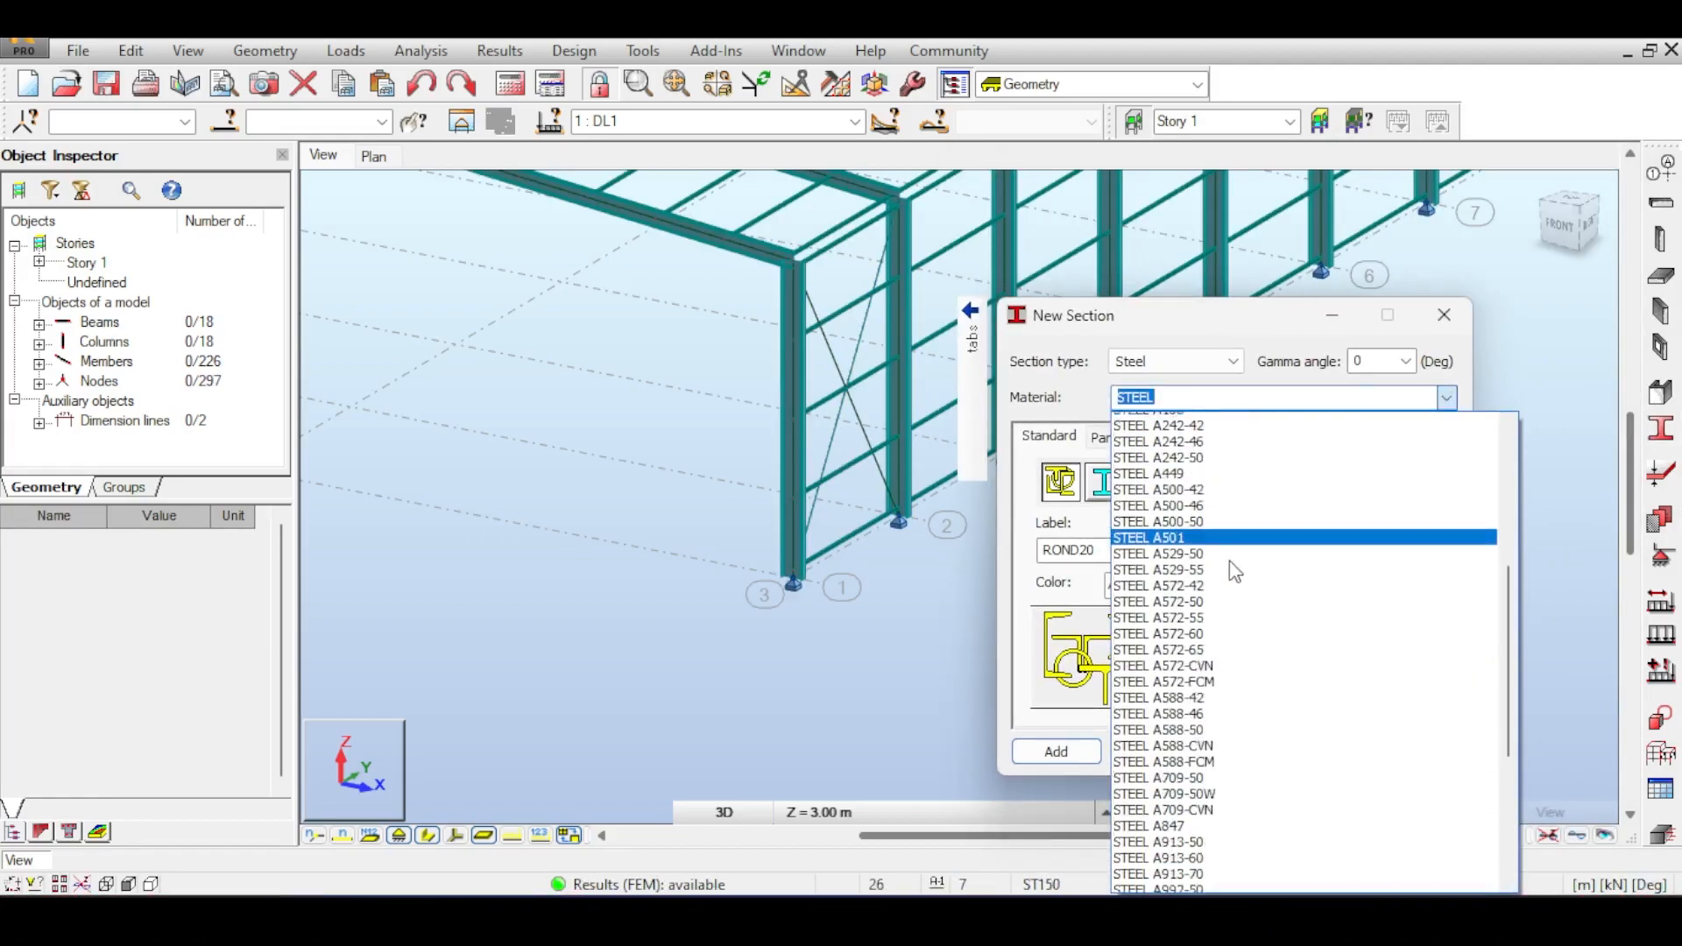
scroll(1262, 603, up, 12)
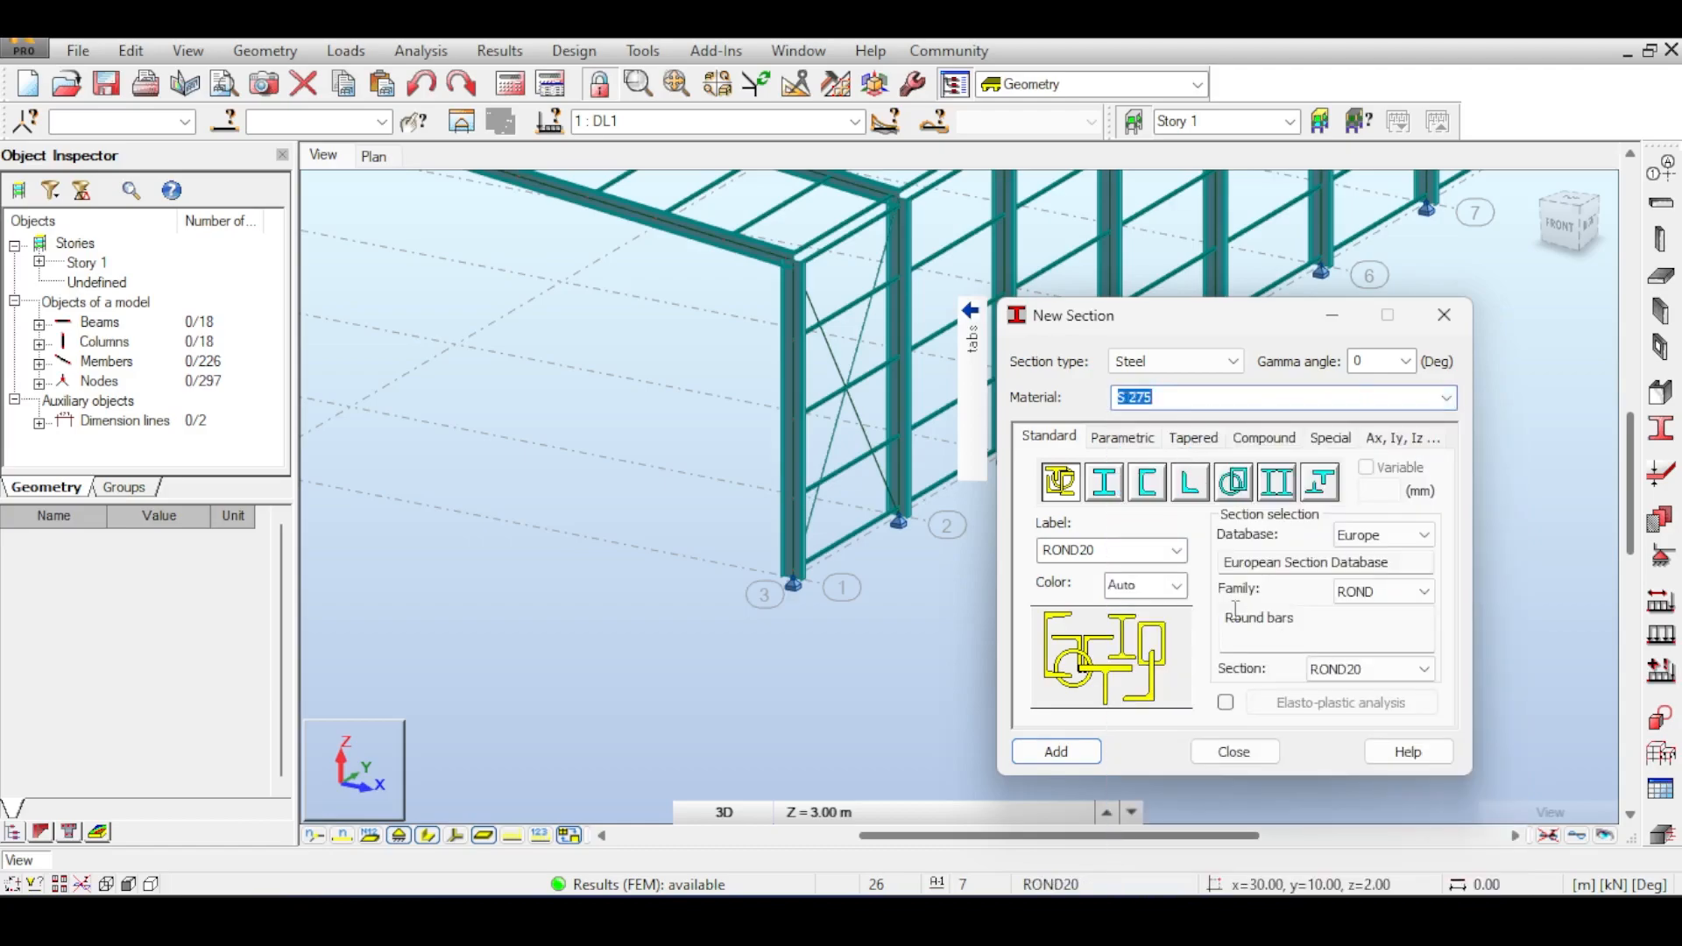
click(1051, 751)
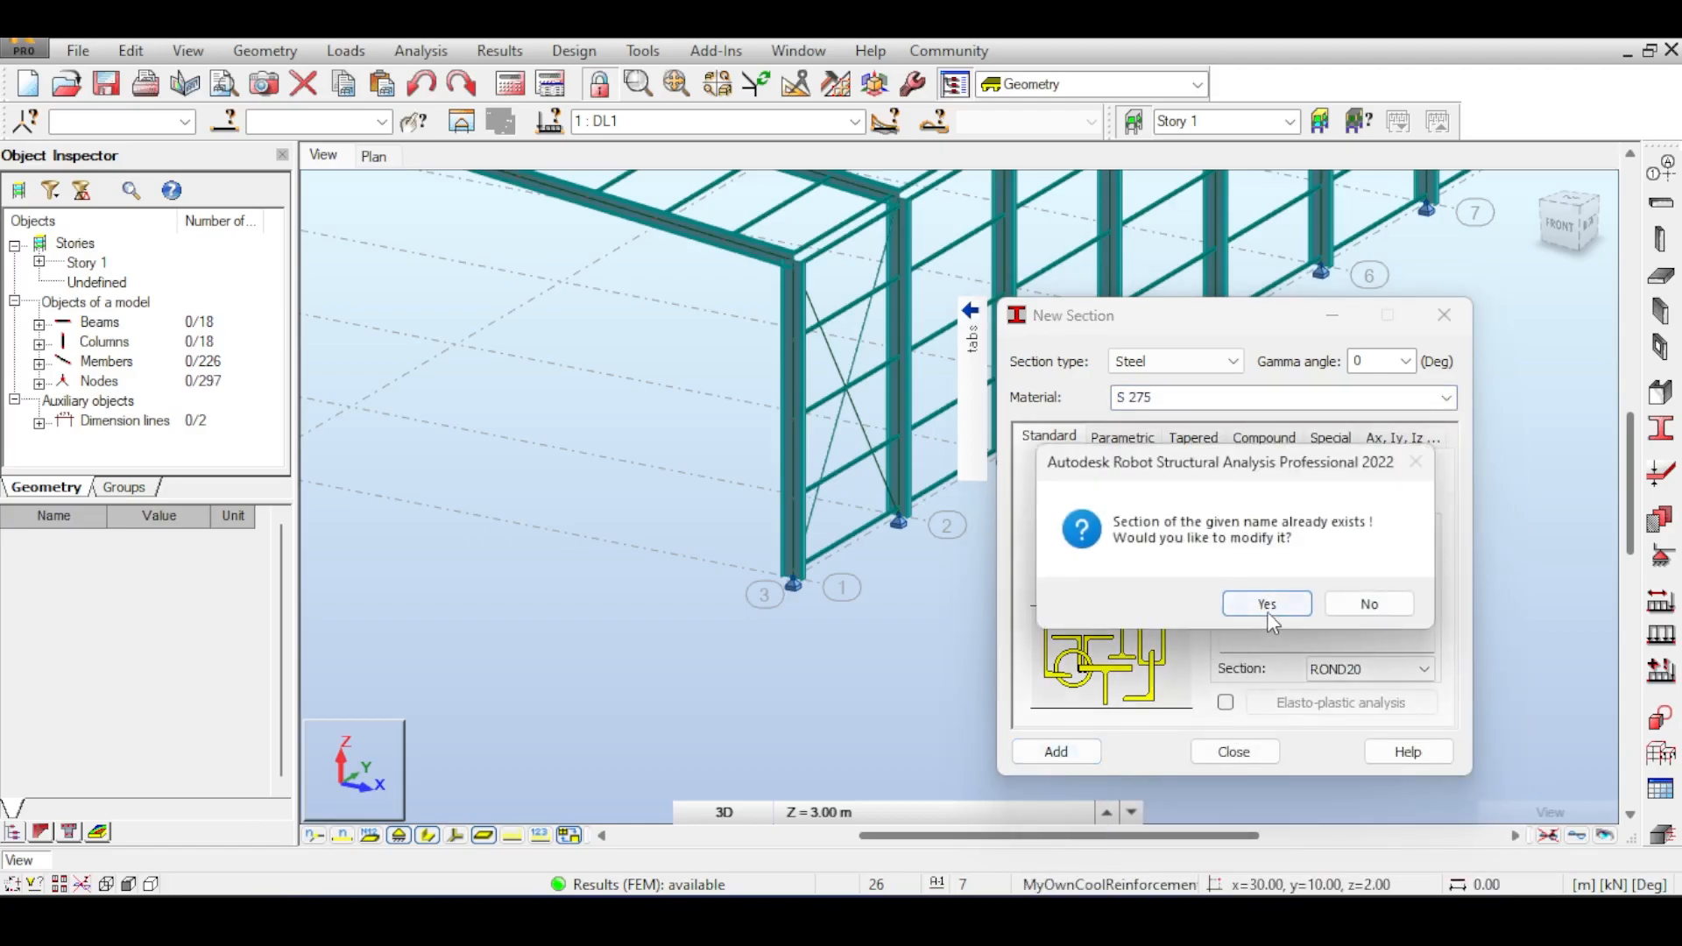
click(1267, 606)
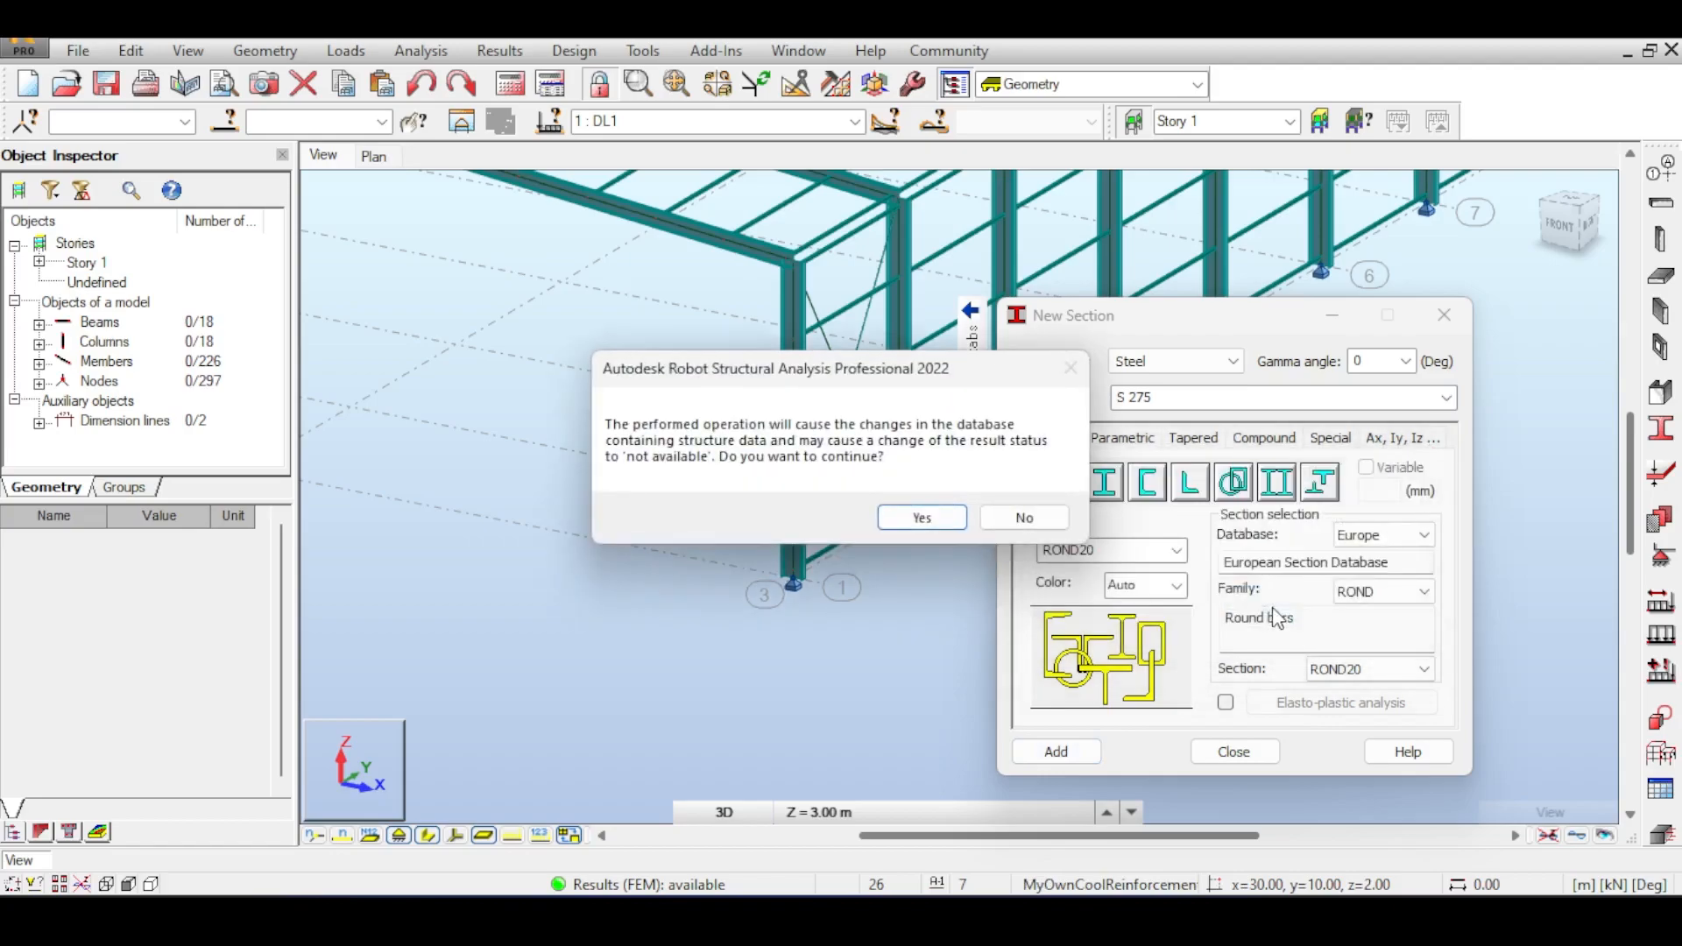
click(921, 518)
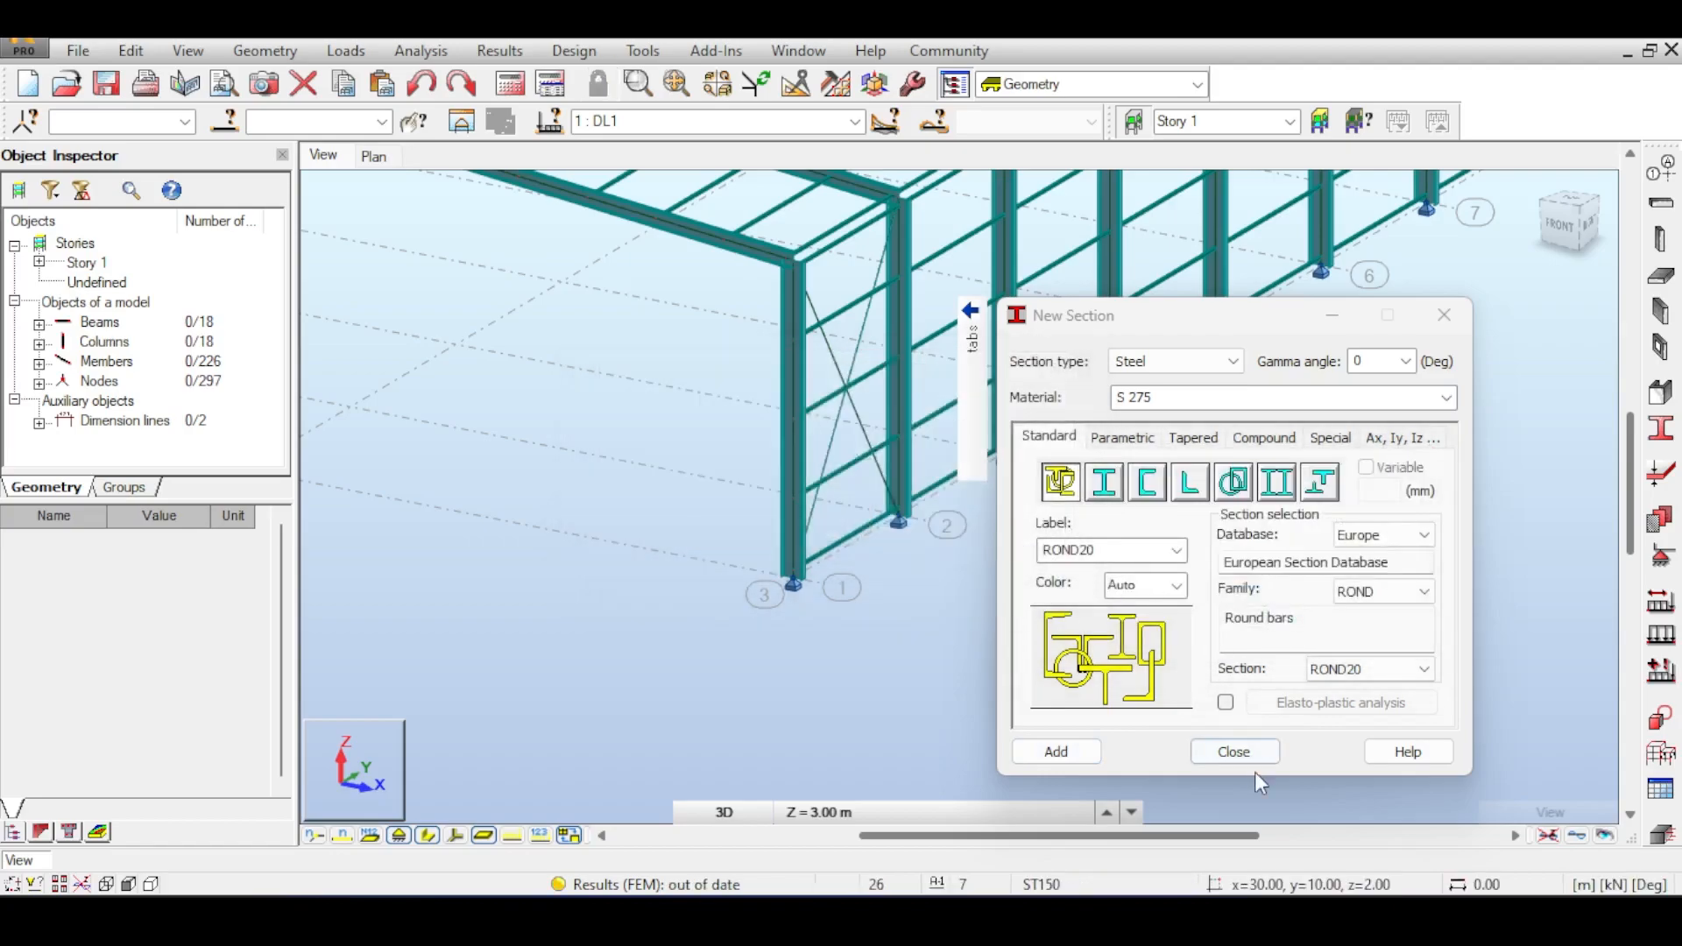
- Finish editing the sections and recalculate the structure
click(1255, 757)
click(511, 84)
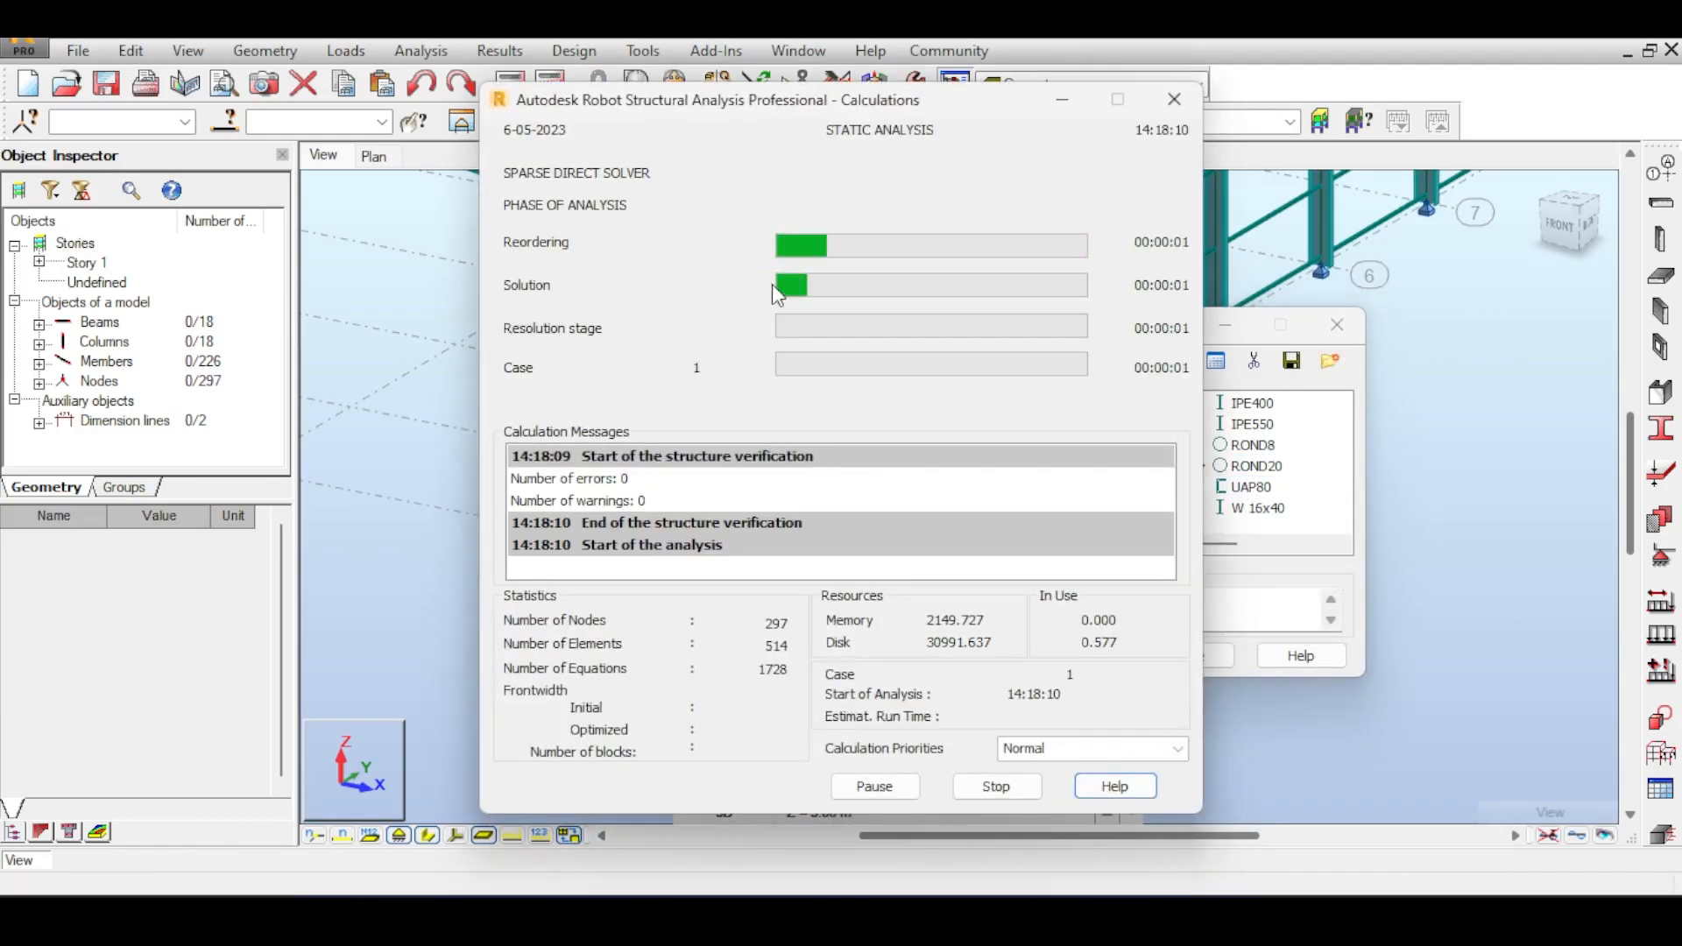
click(1337, 325)
- Examine the end-bay cross bracing and how its diagonal meets the column and rafter at the upper node
scroll(886, 319, up, 5)
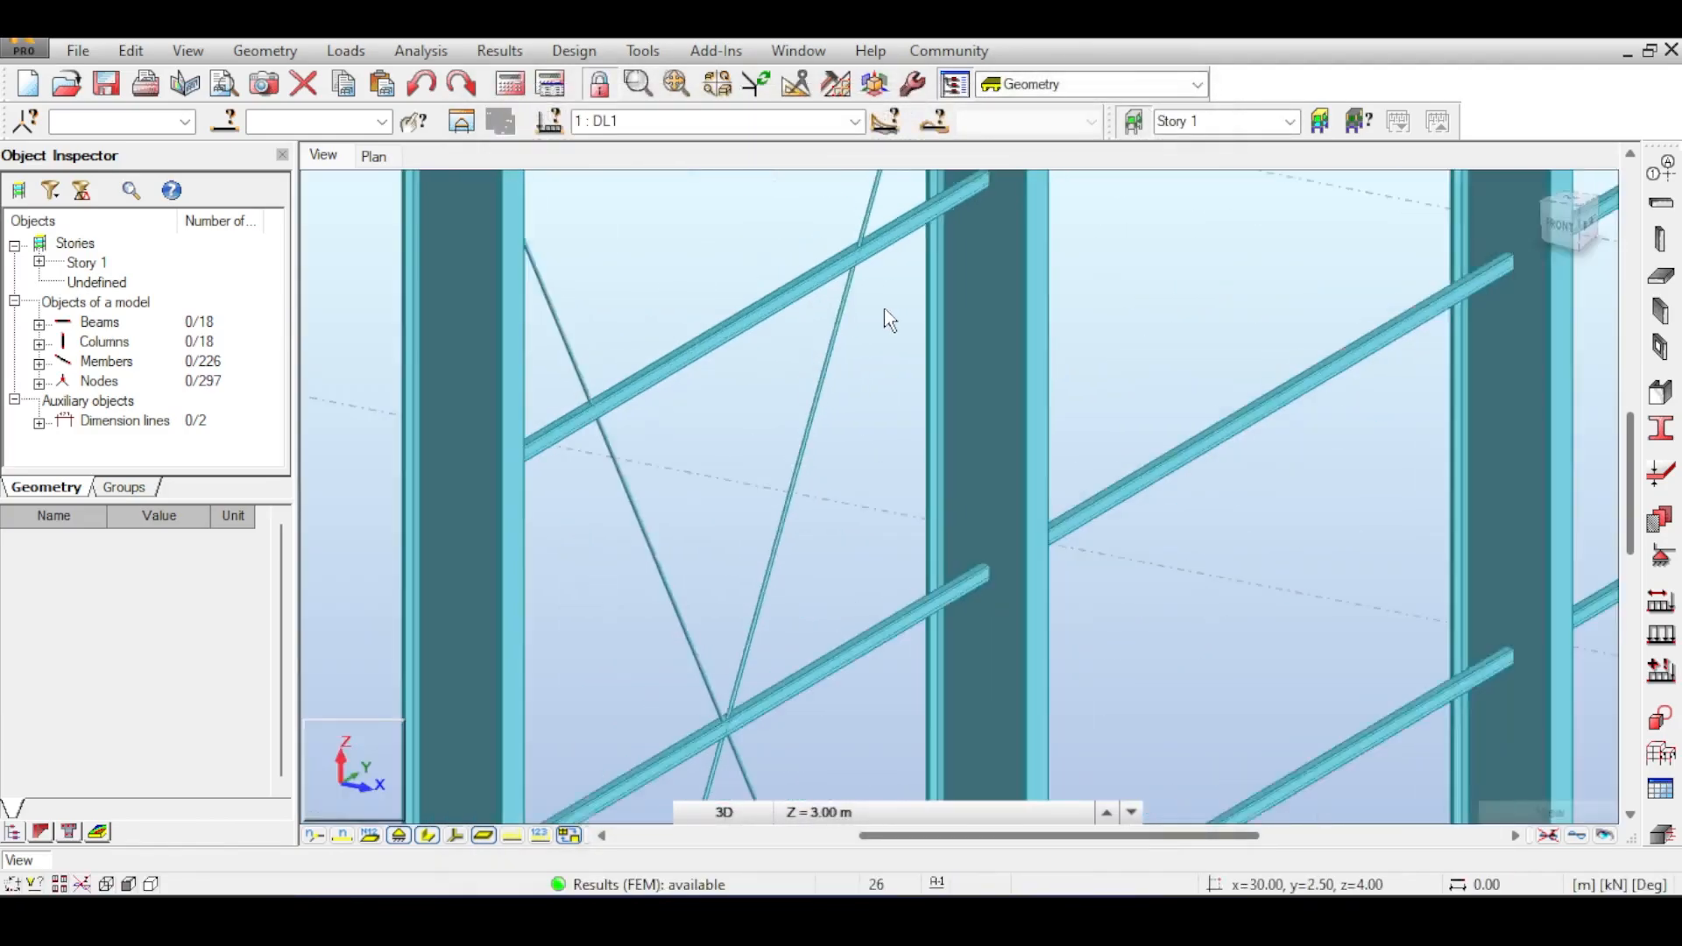
scroll(843, 355, down, 1)
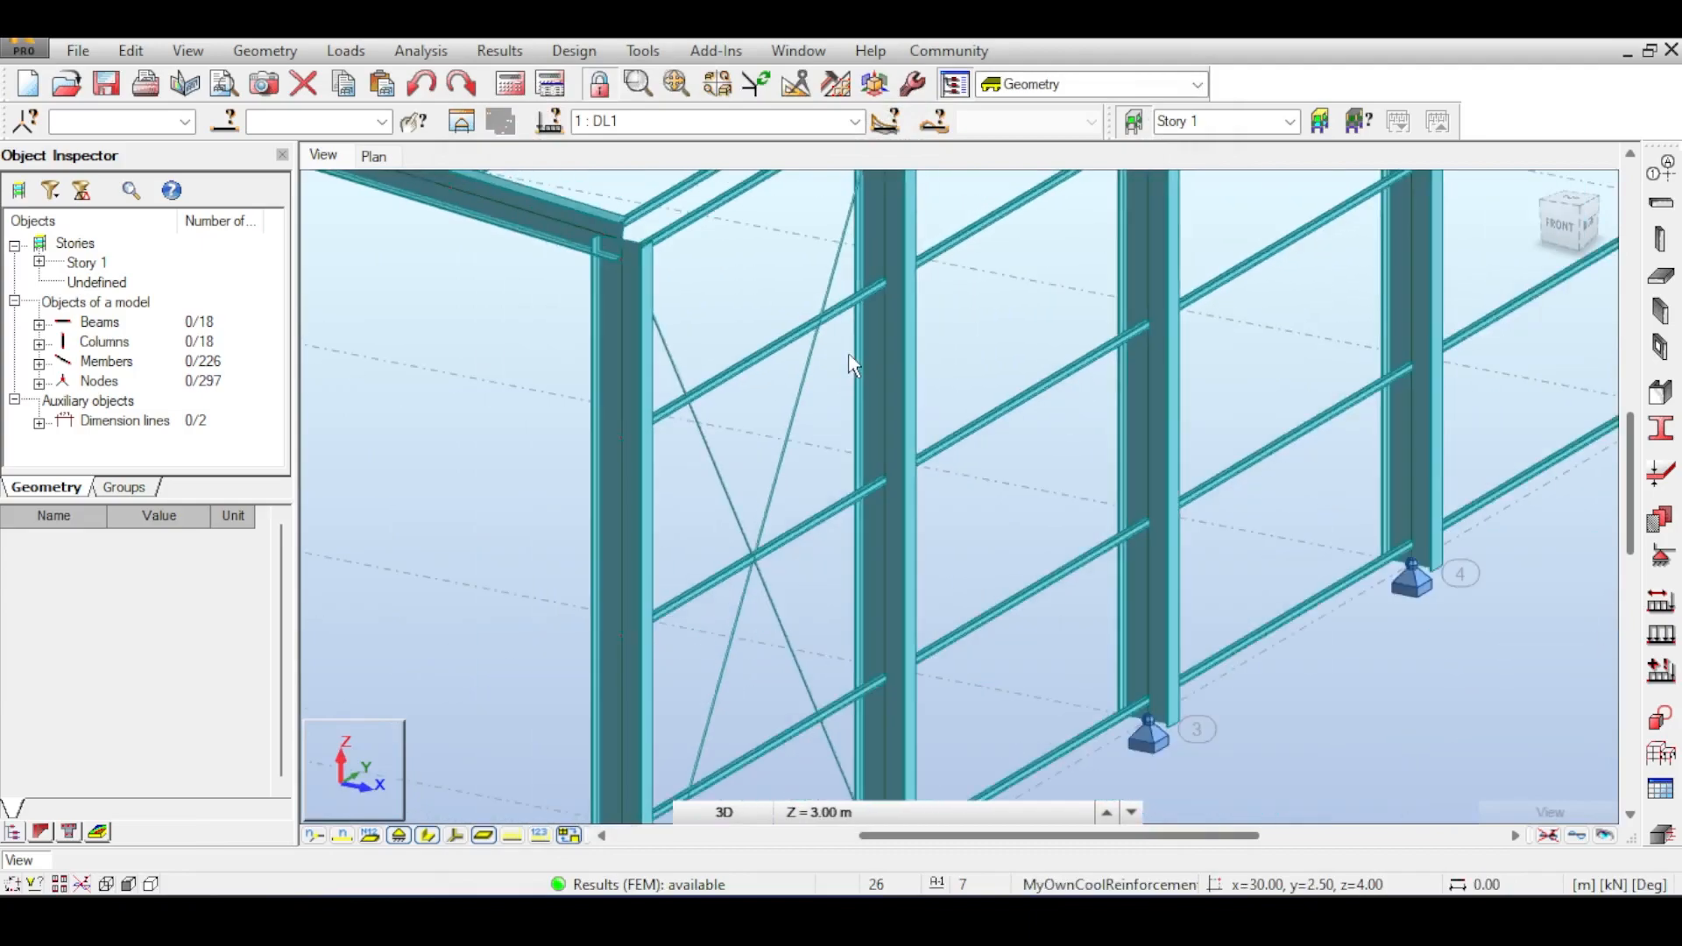
scroll(854, 358, down, 5)
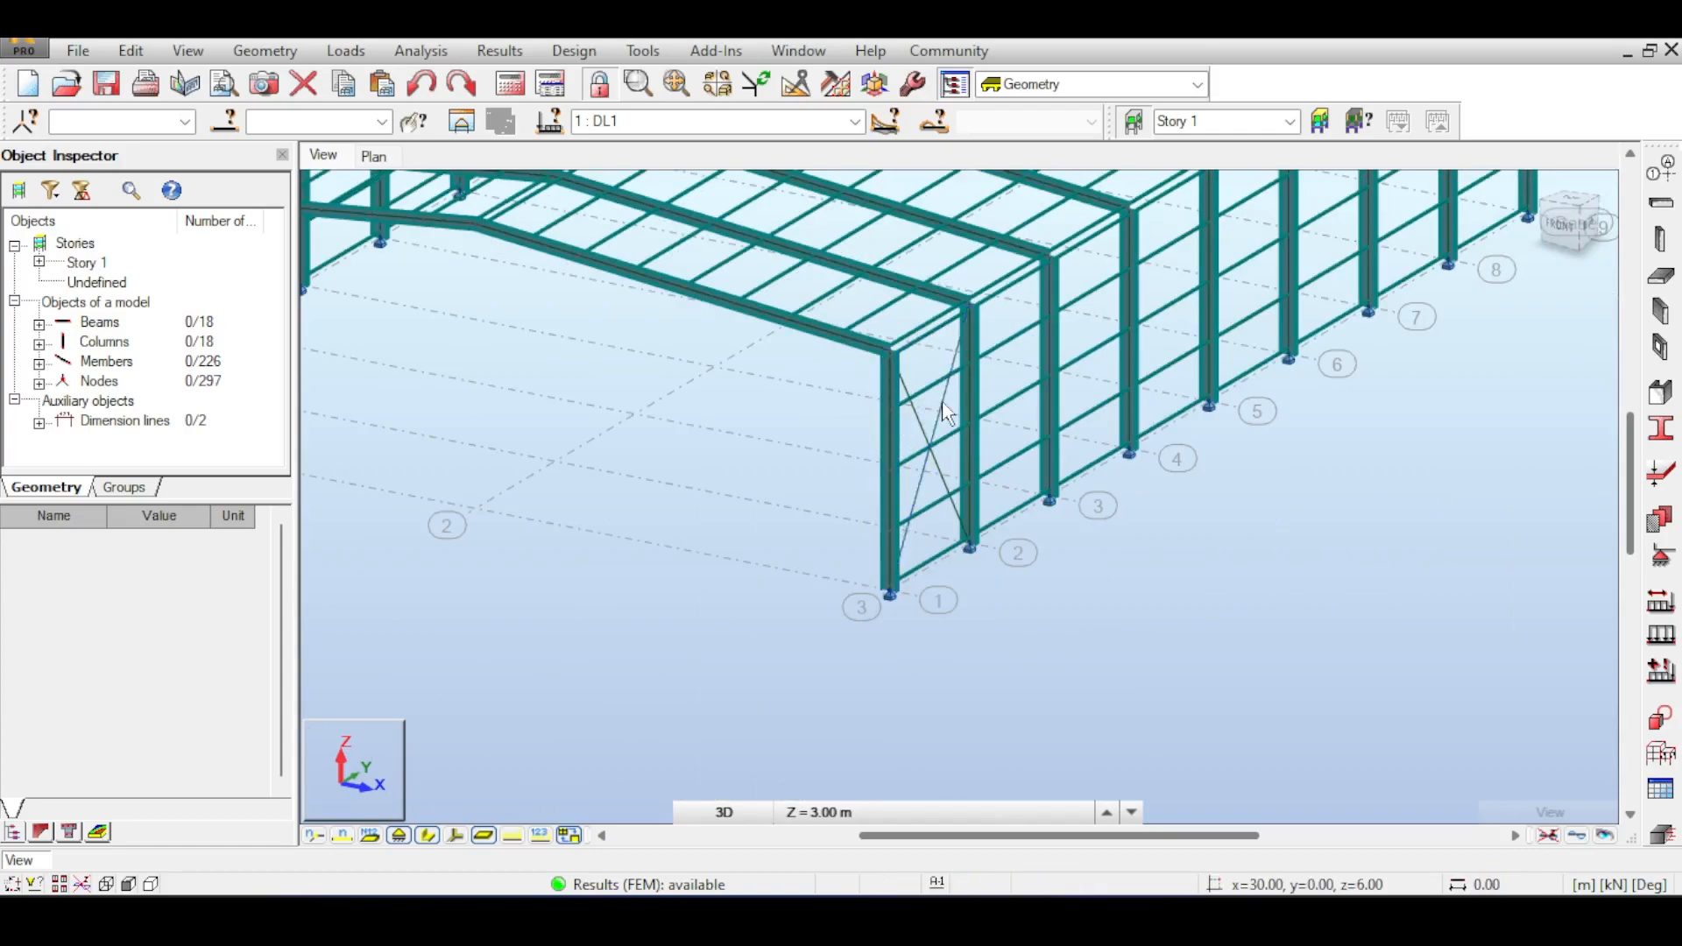
scroll(944, 401, up, 5)
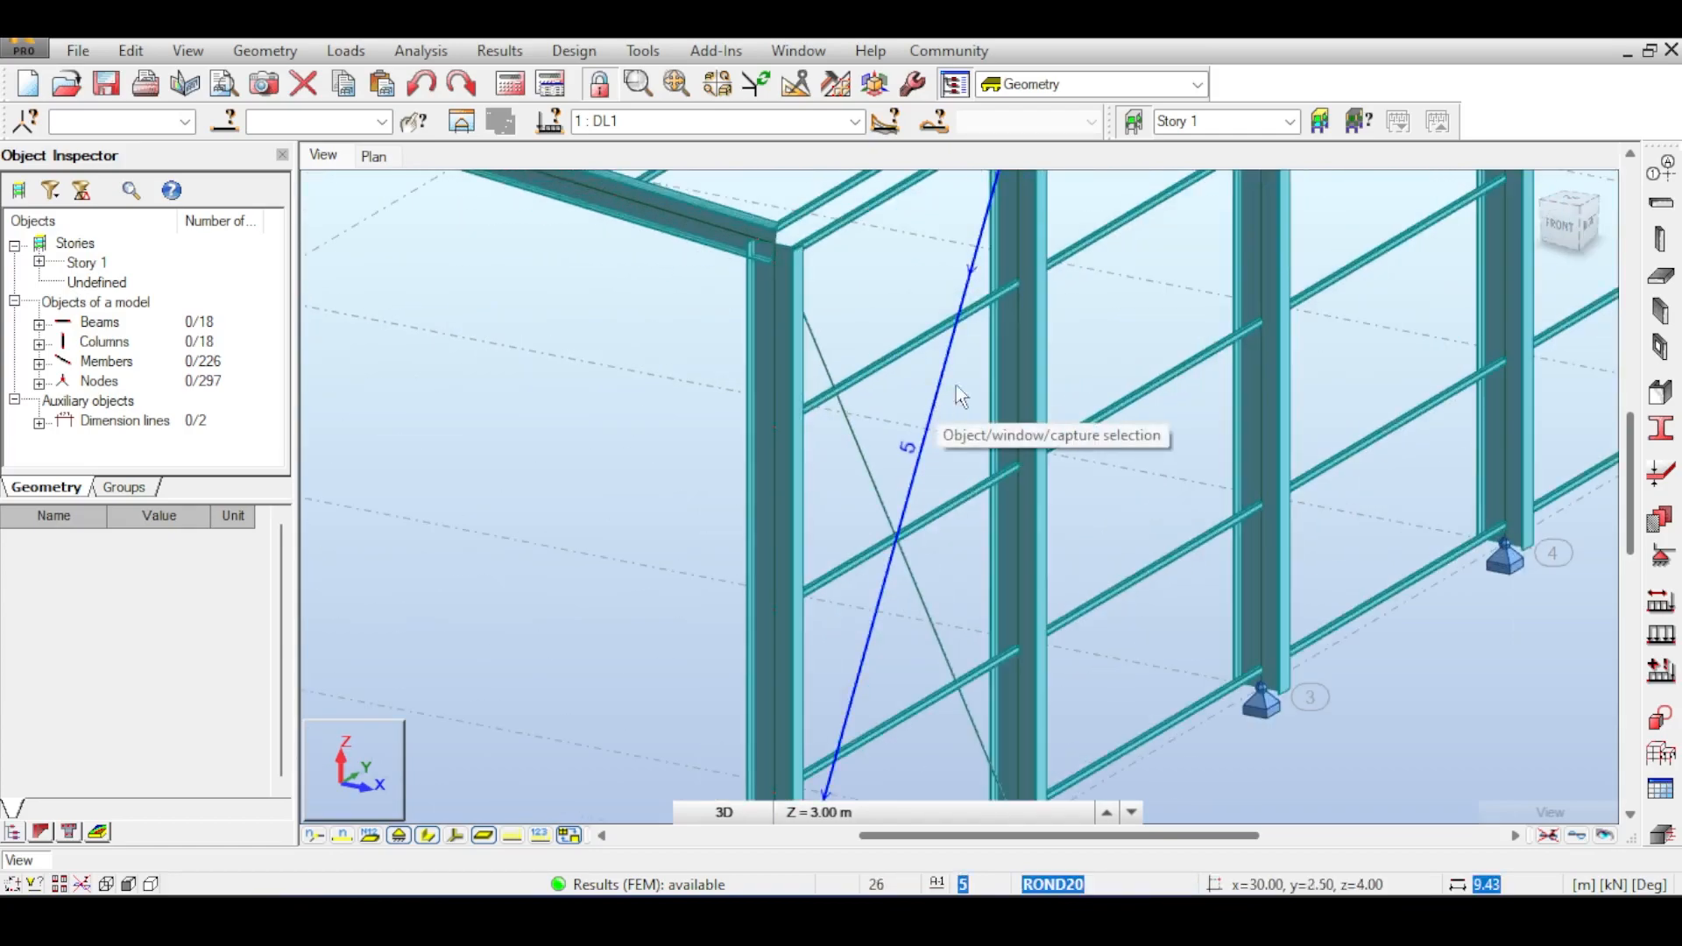
scroll(956, 387, up, 6)
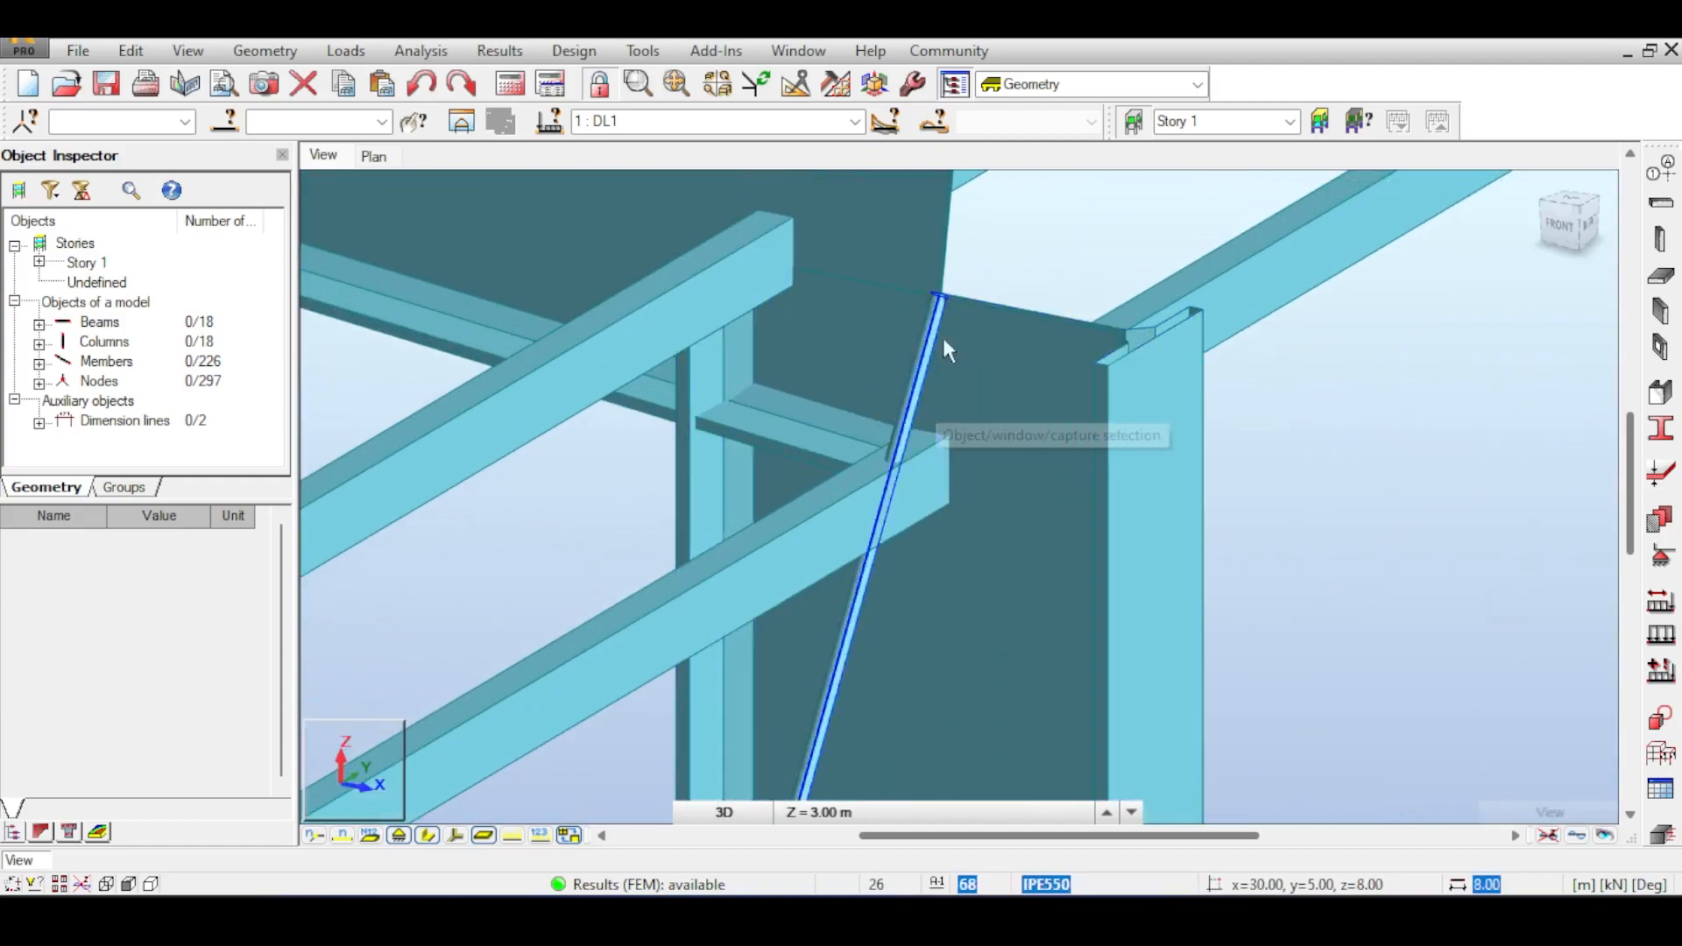
scroll(928, 322, down, 4)
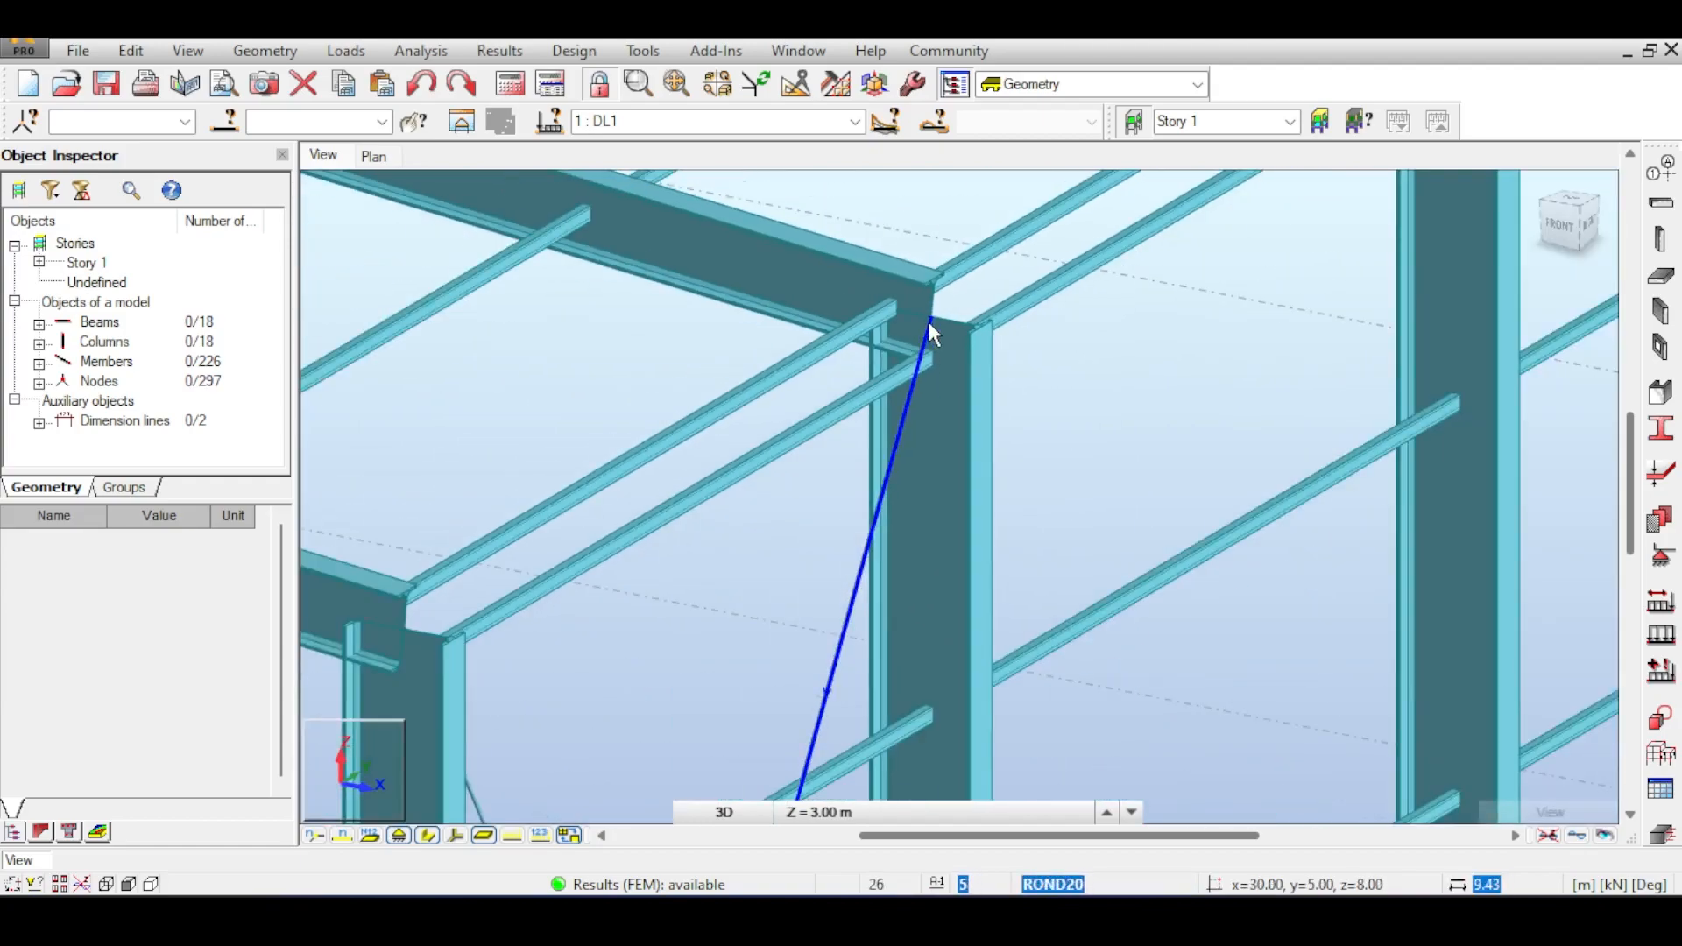
scroll(927, 322, down, 3)
scroll(930, 331, up, 5)
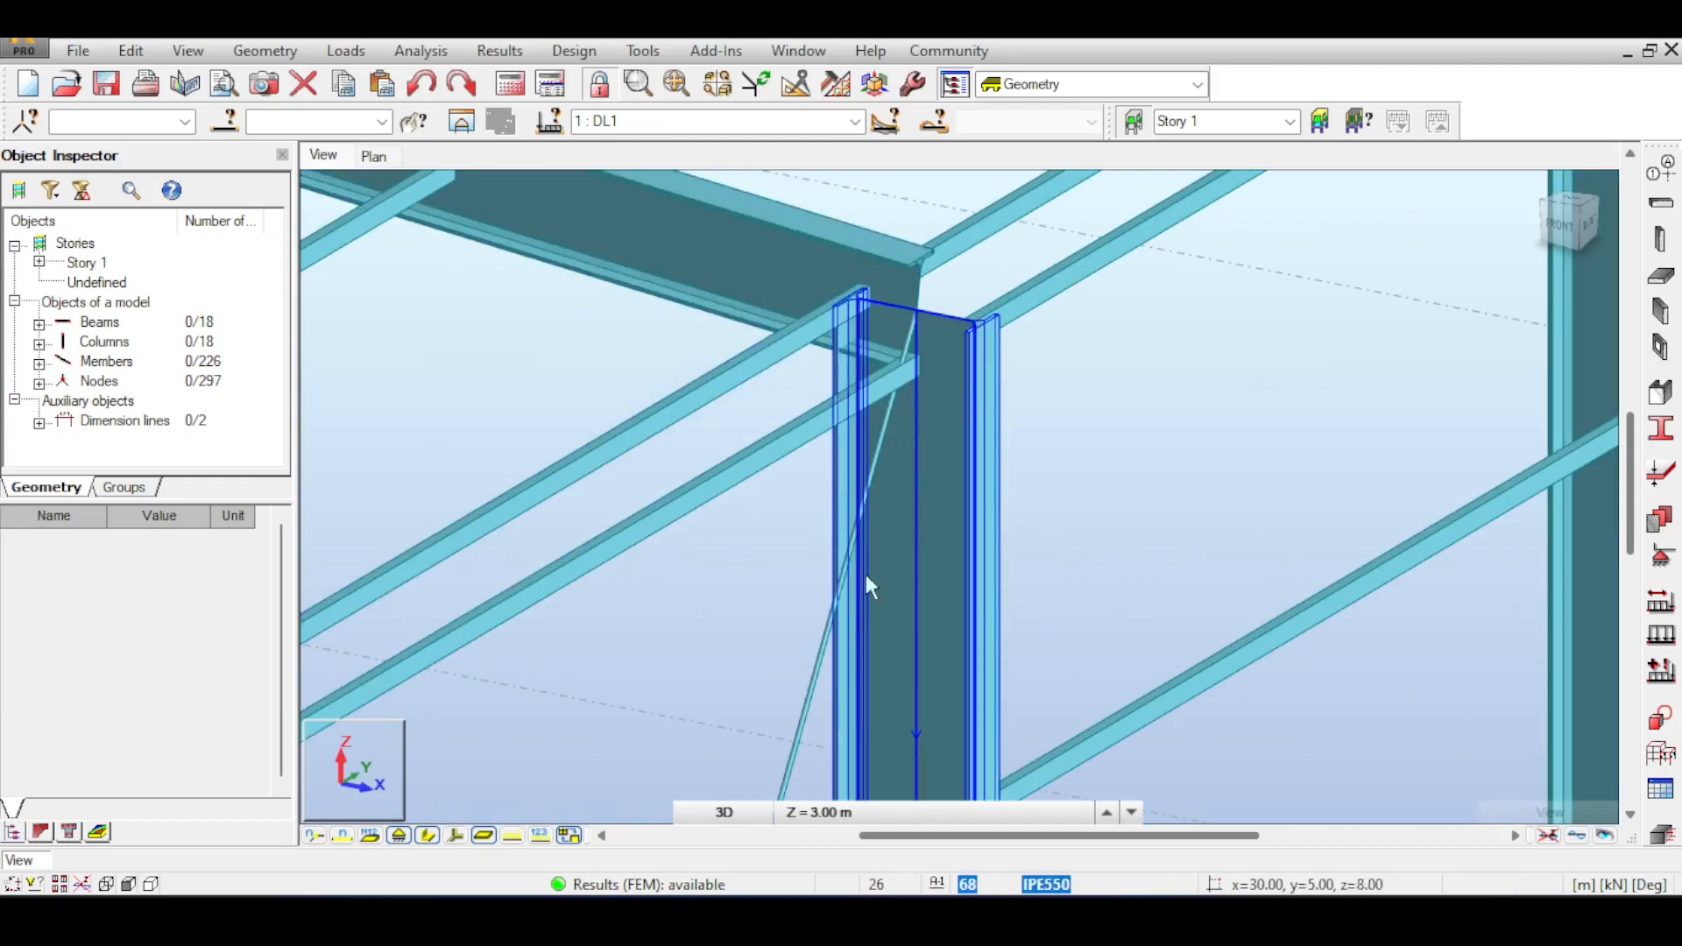
scroll(943, 268, down, 1)
scroll(932, 272, up, 3)
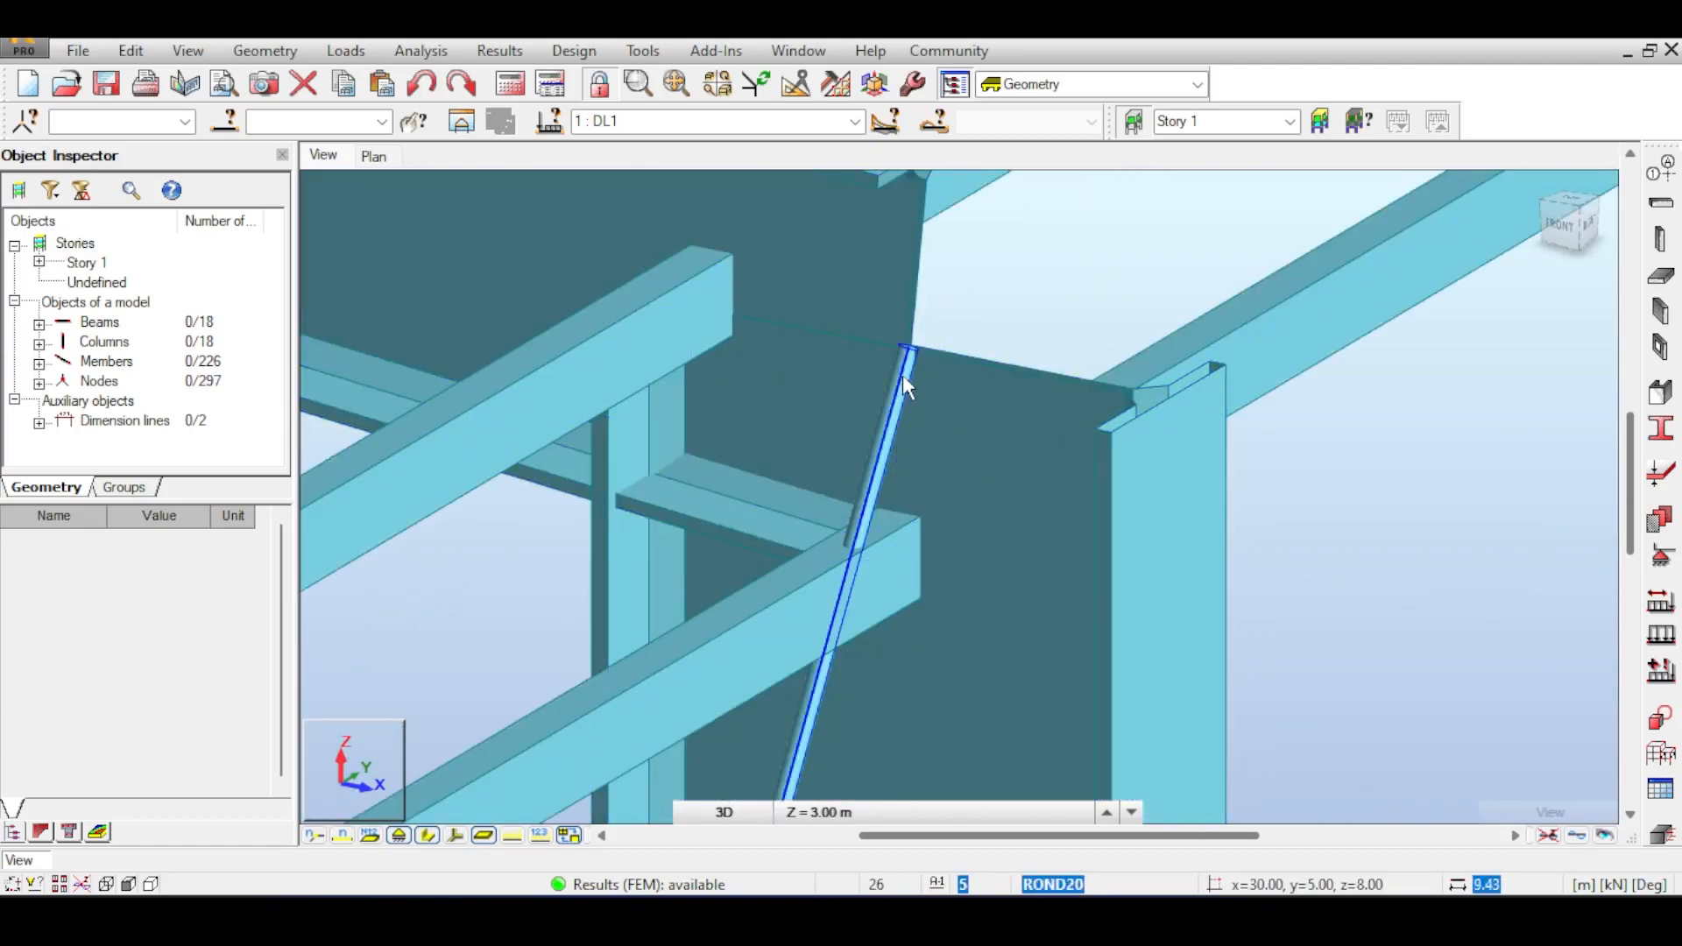
scroll(918, 368, down, 2)
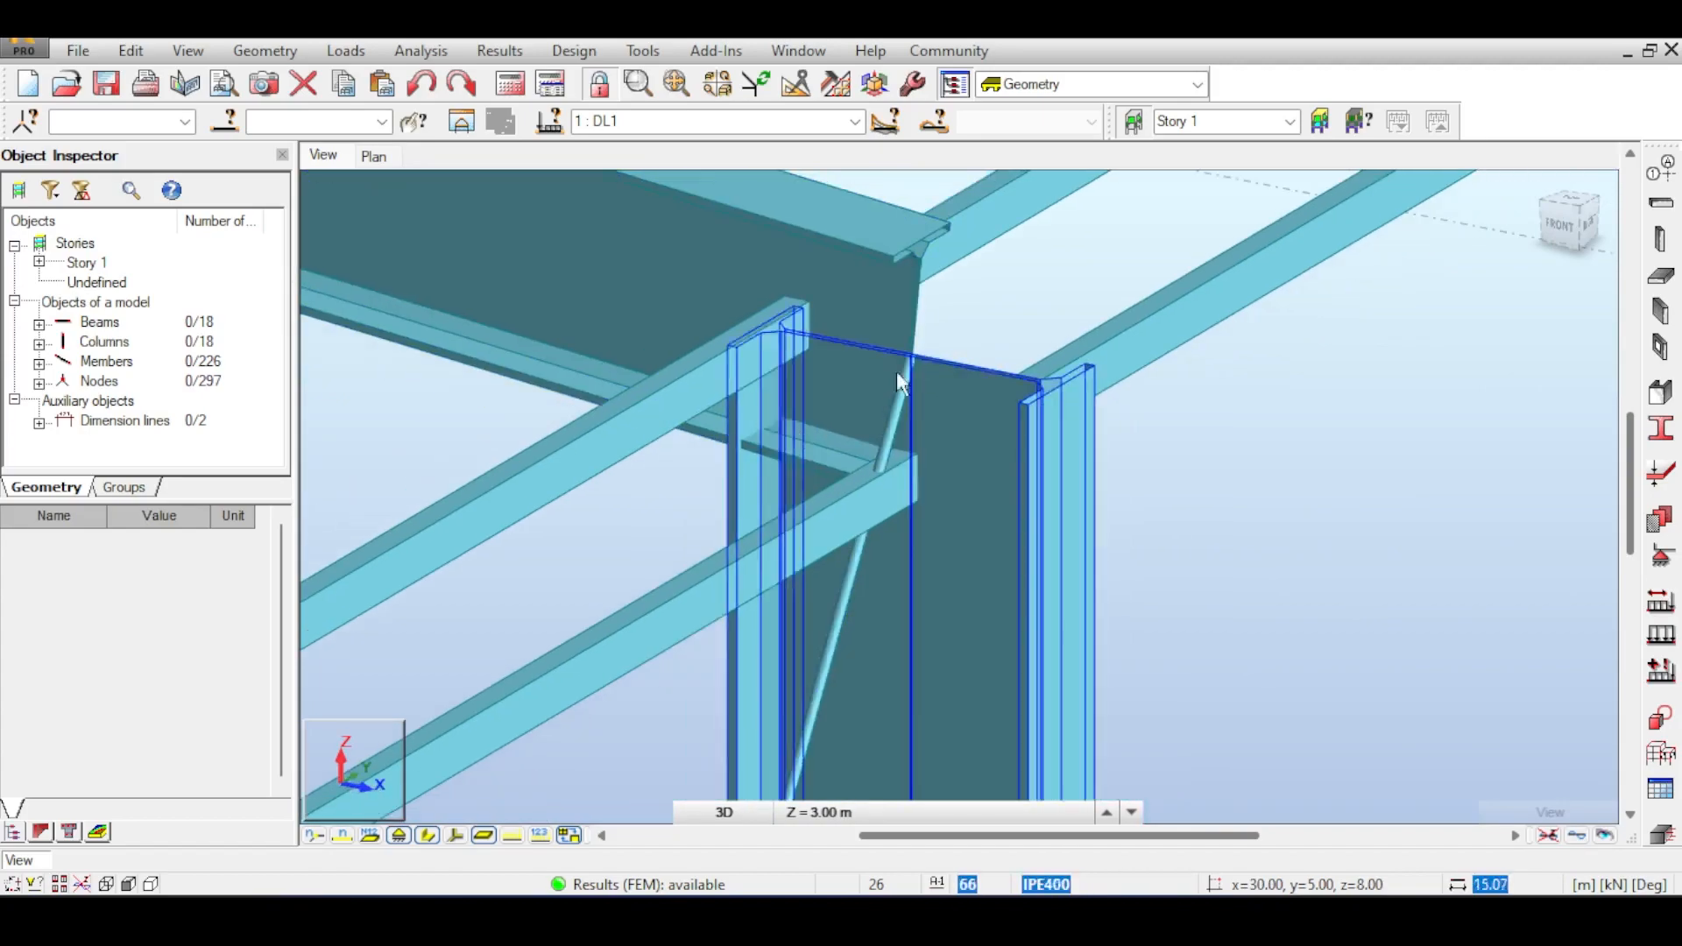
scroll(1104, 268, down, 3)
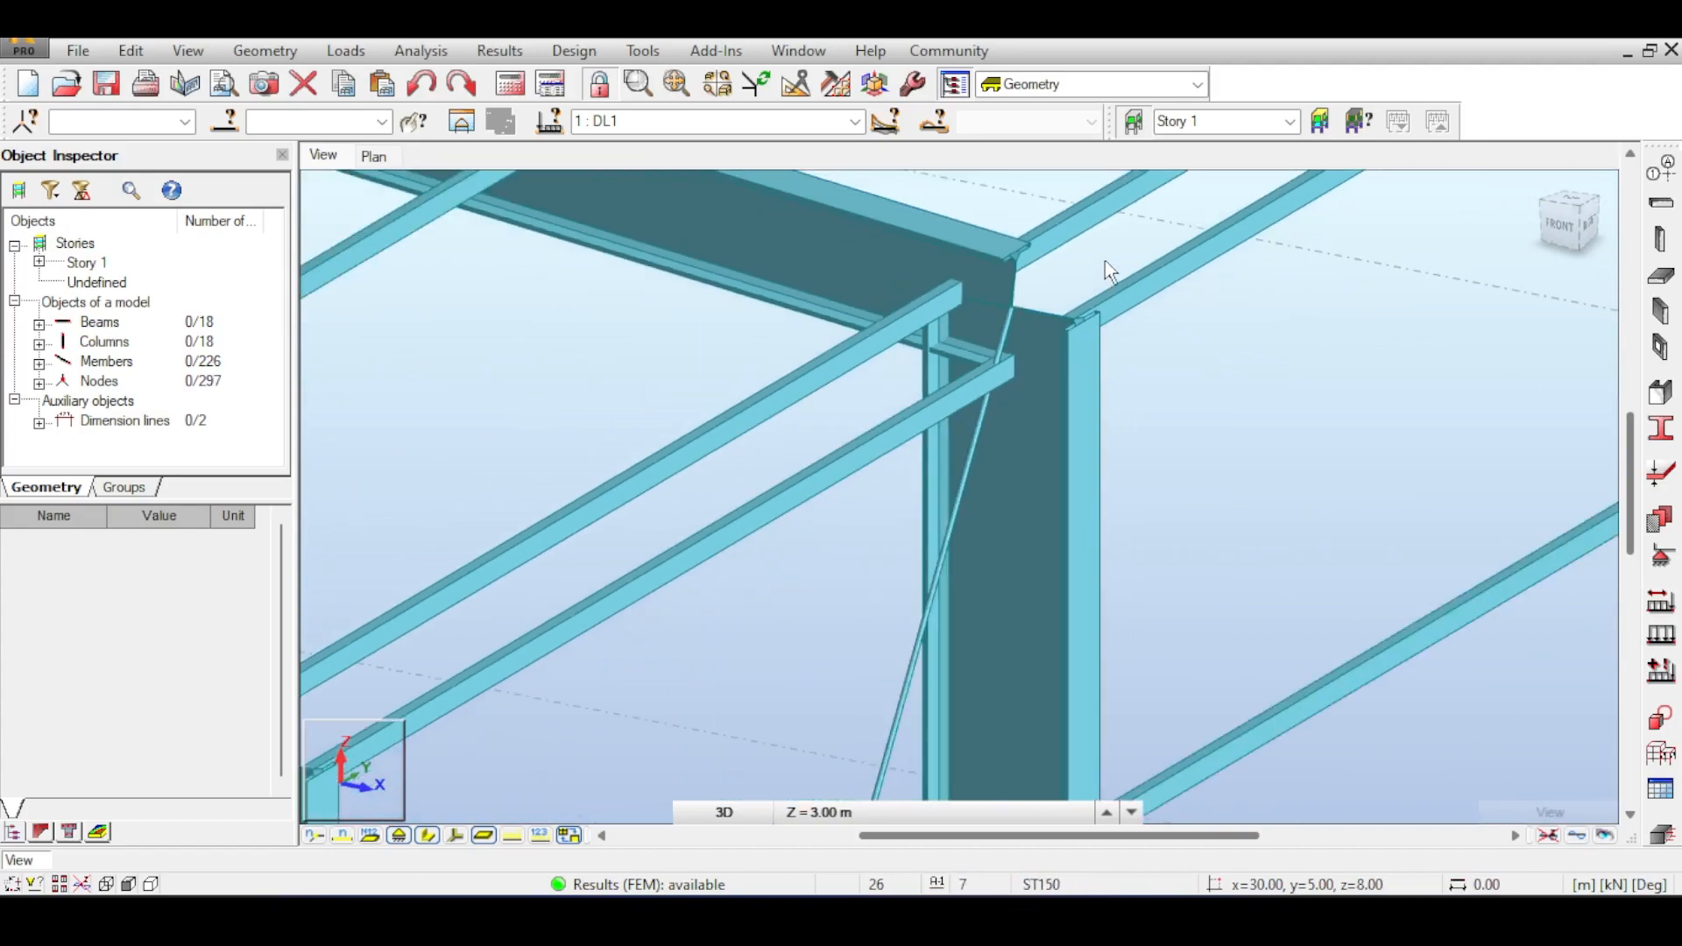
middle_drag(1113, 247, 911, 348)
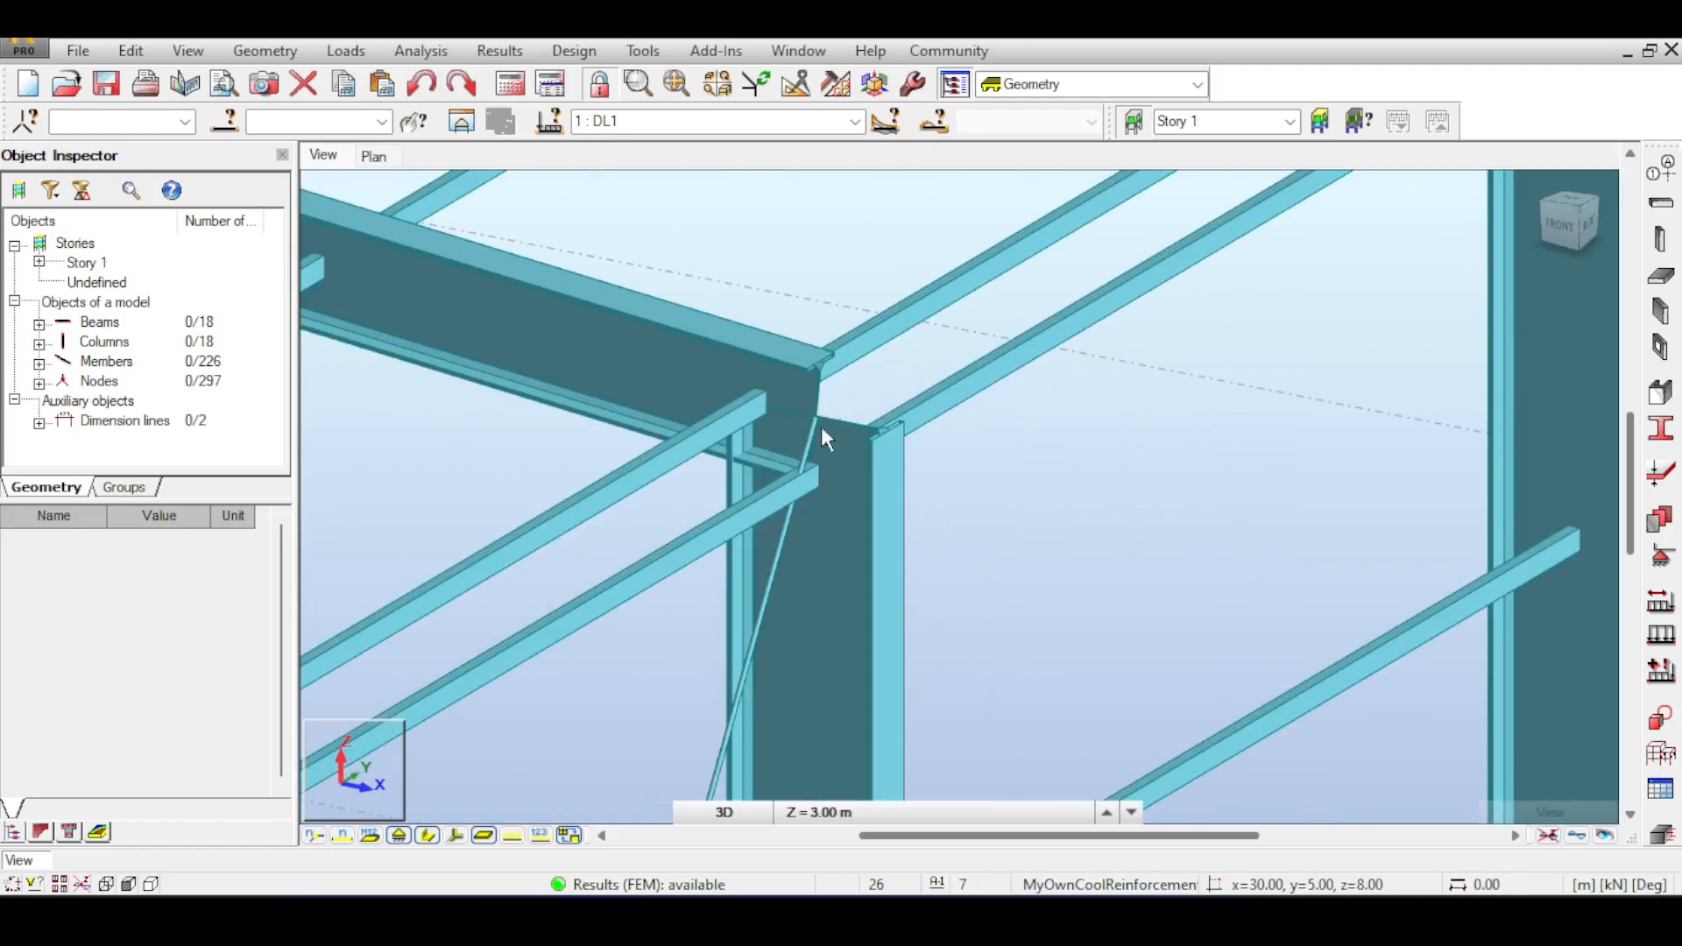
- Inspect the bracing diagonals' ends at the second column, from the rafter connection down to the base support
scroll(807, 423, up, 1)
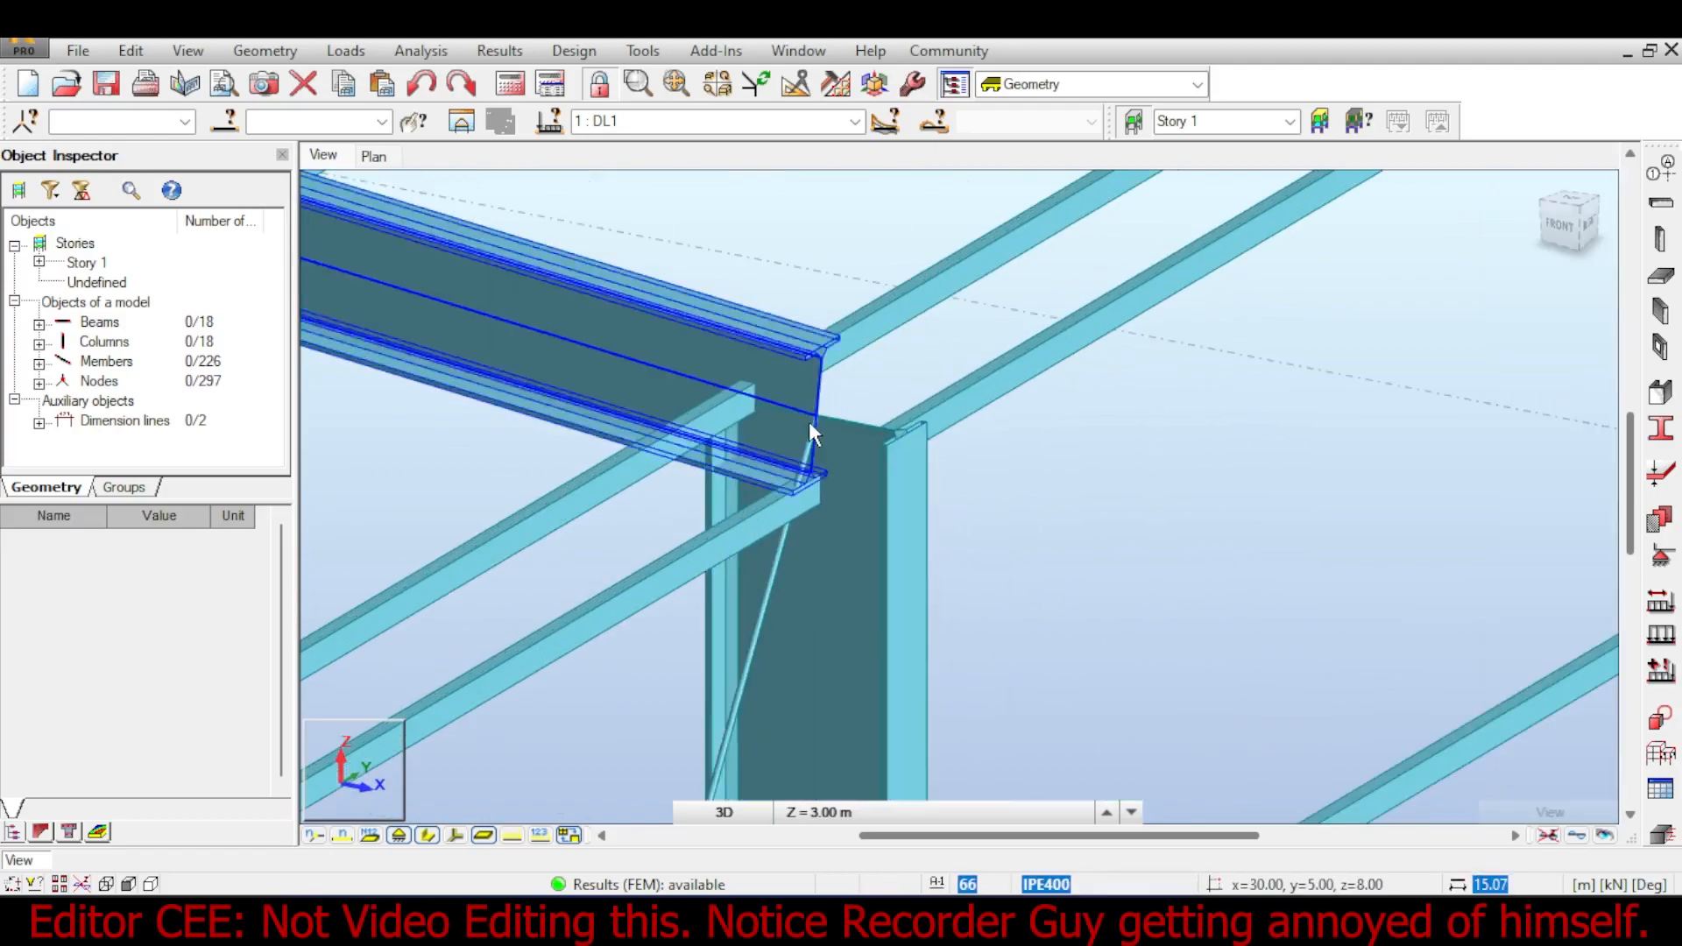
scroll(808, 423, up, 2)
scroll(818, 448, down, 3)
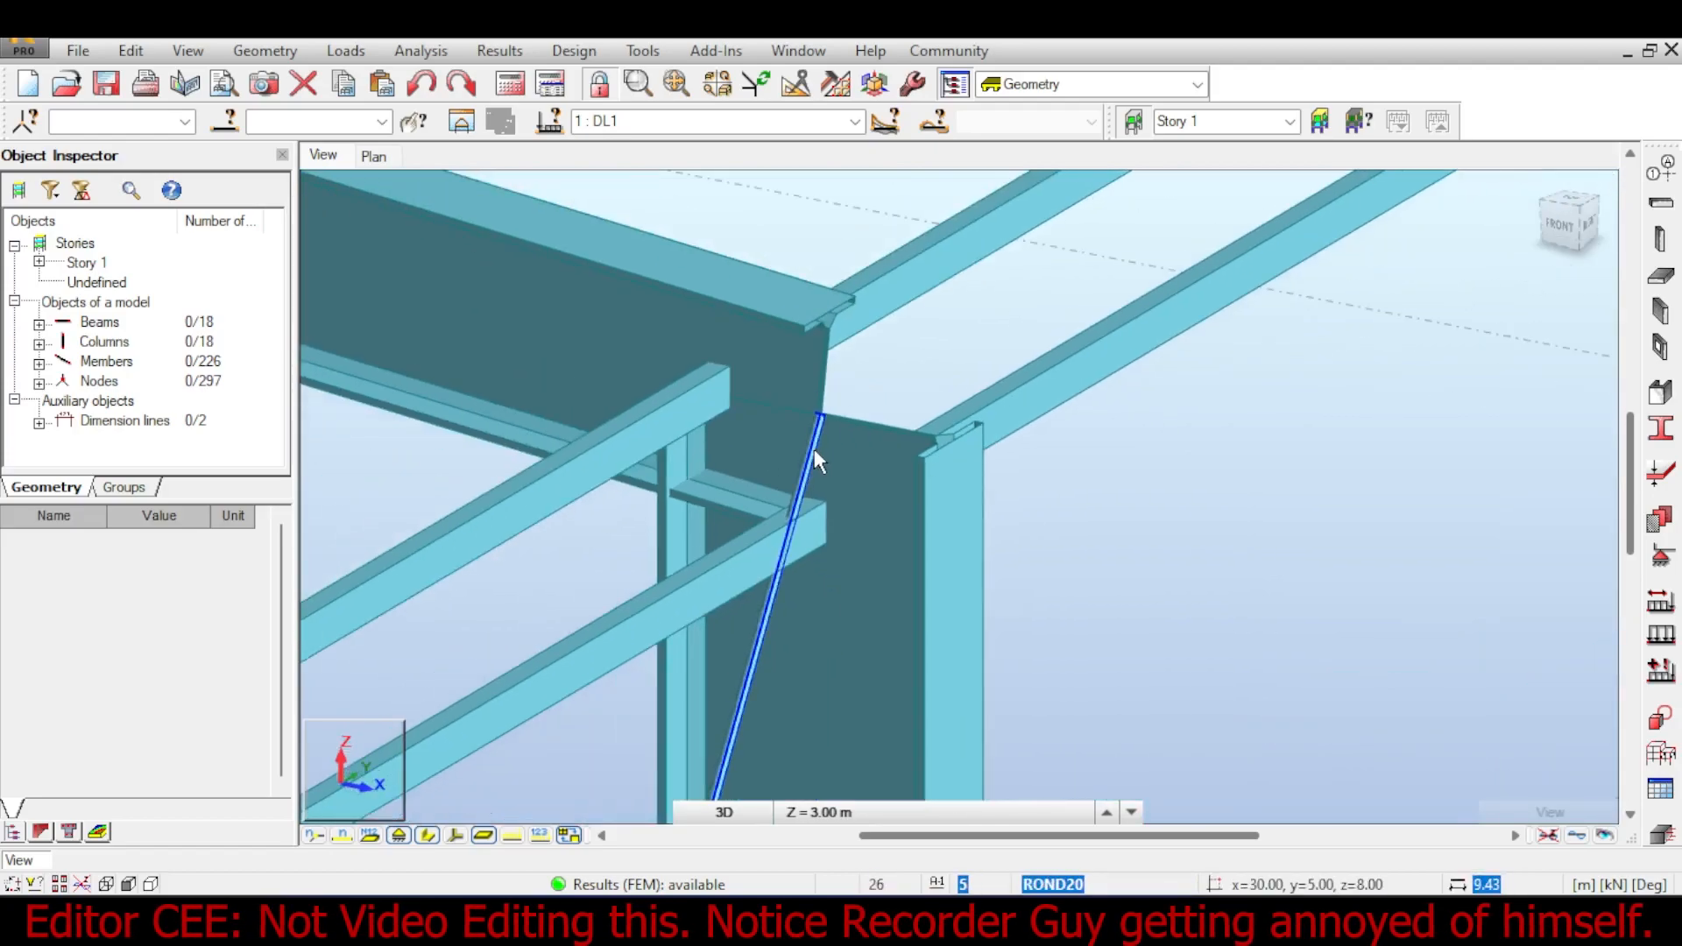
scroll(813, 448, up, 2)
scroll(839, 596, down, 3)
middle_drag(838, 593, 978, 282)
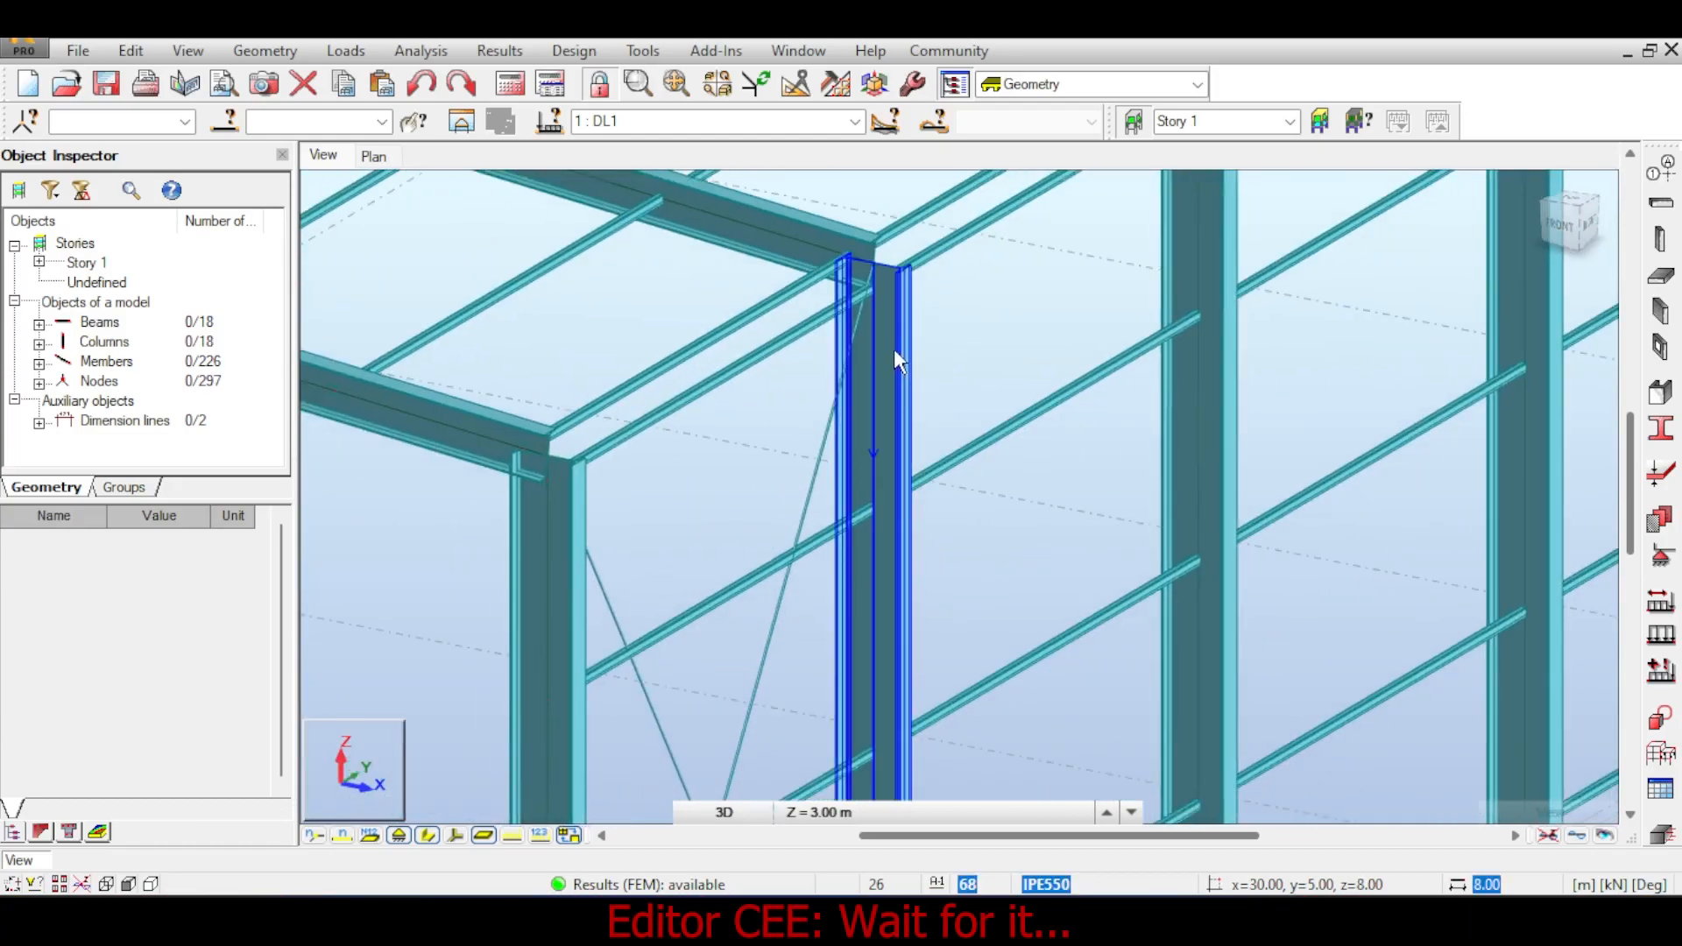
scroll(893, 348, down, 5)
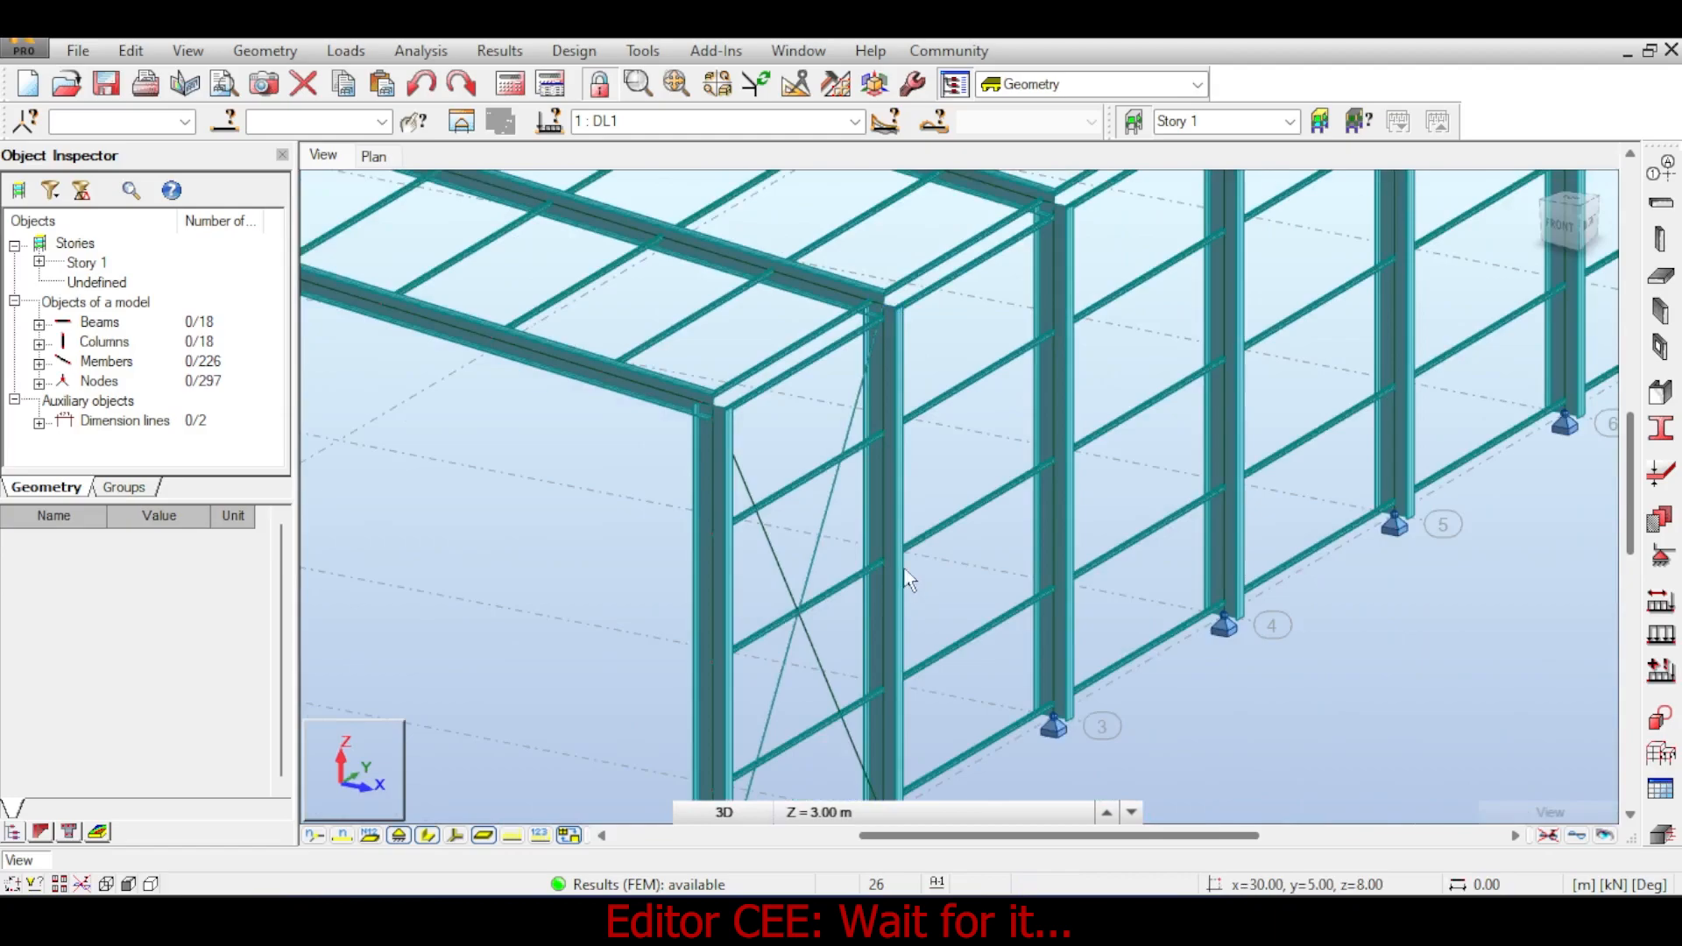
scroll(958, 524, up, 5)
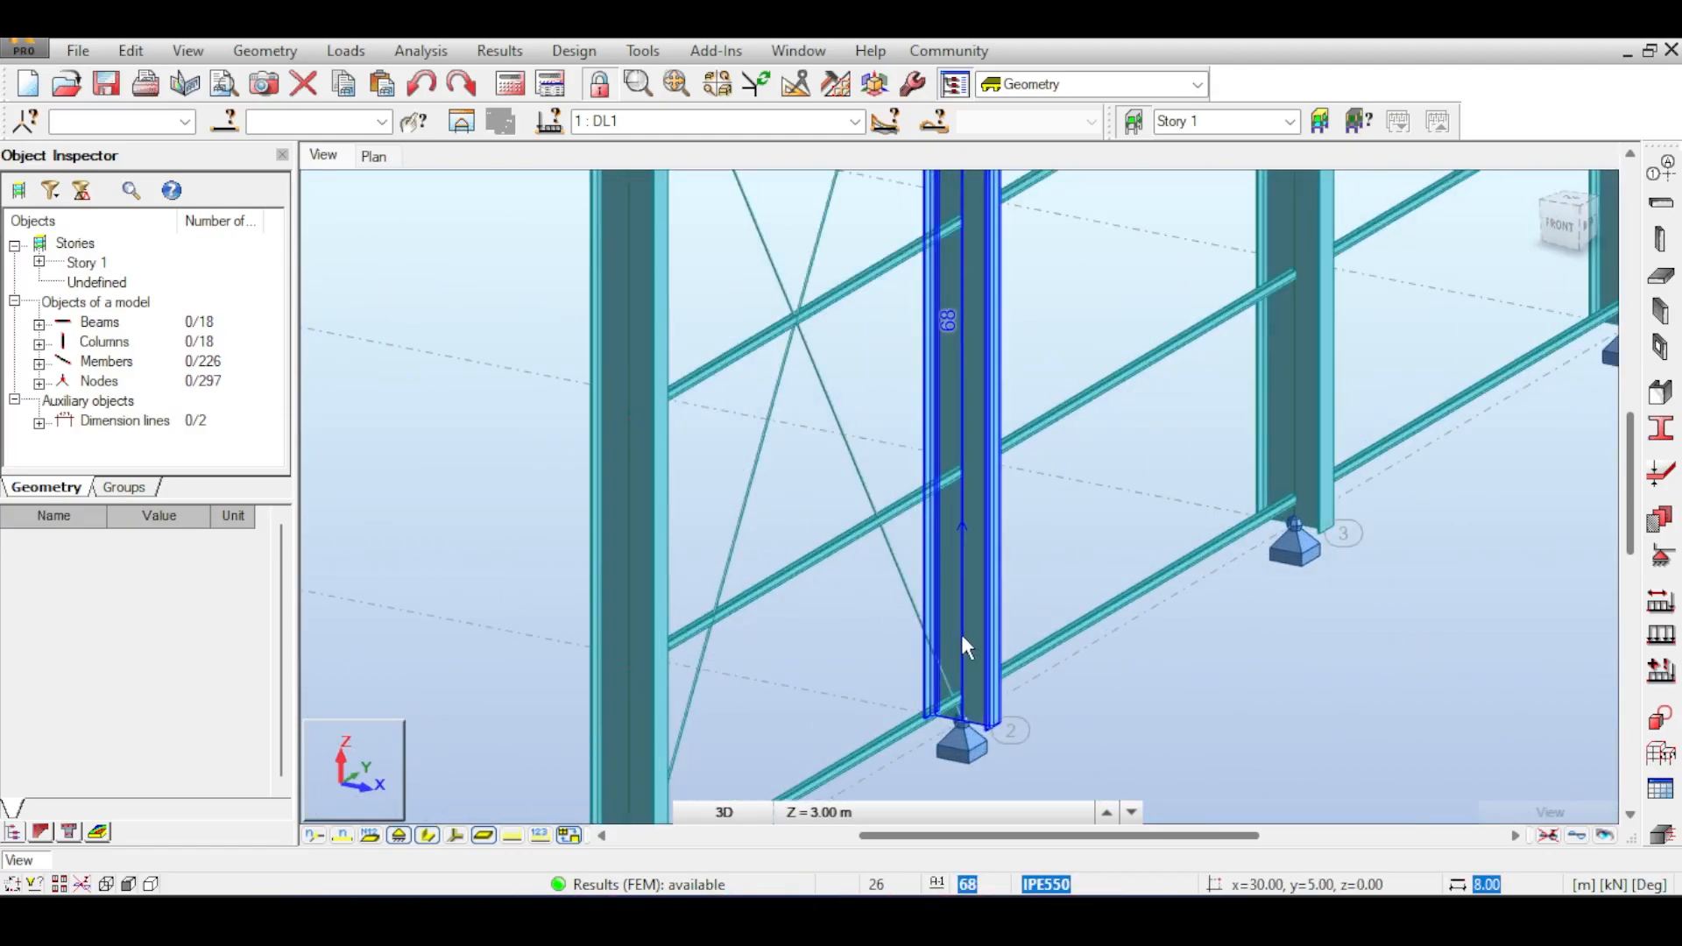
scroll(951, 587, down, 5)
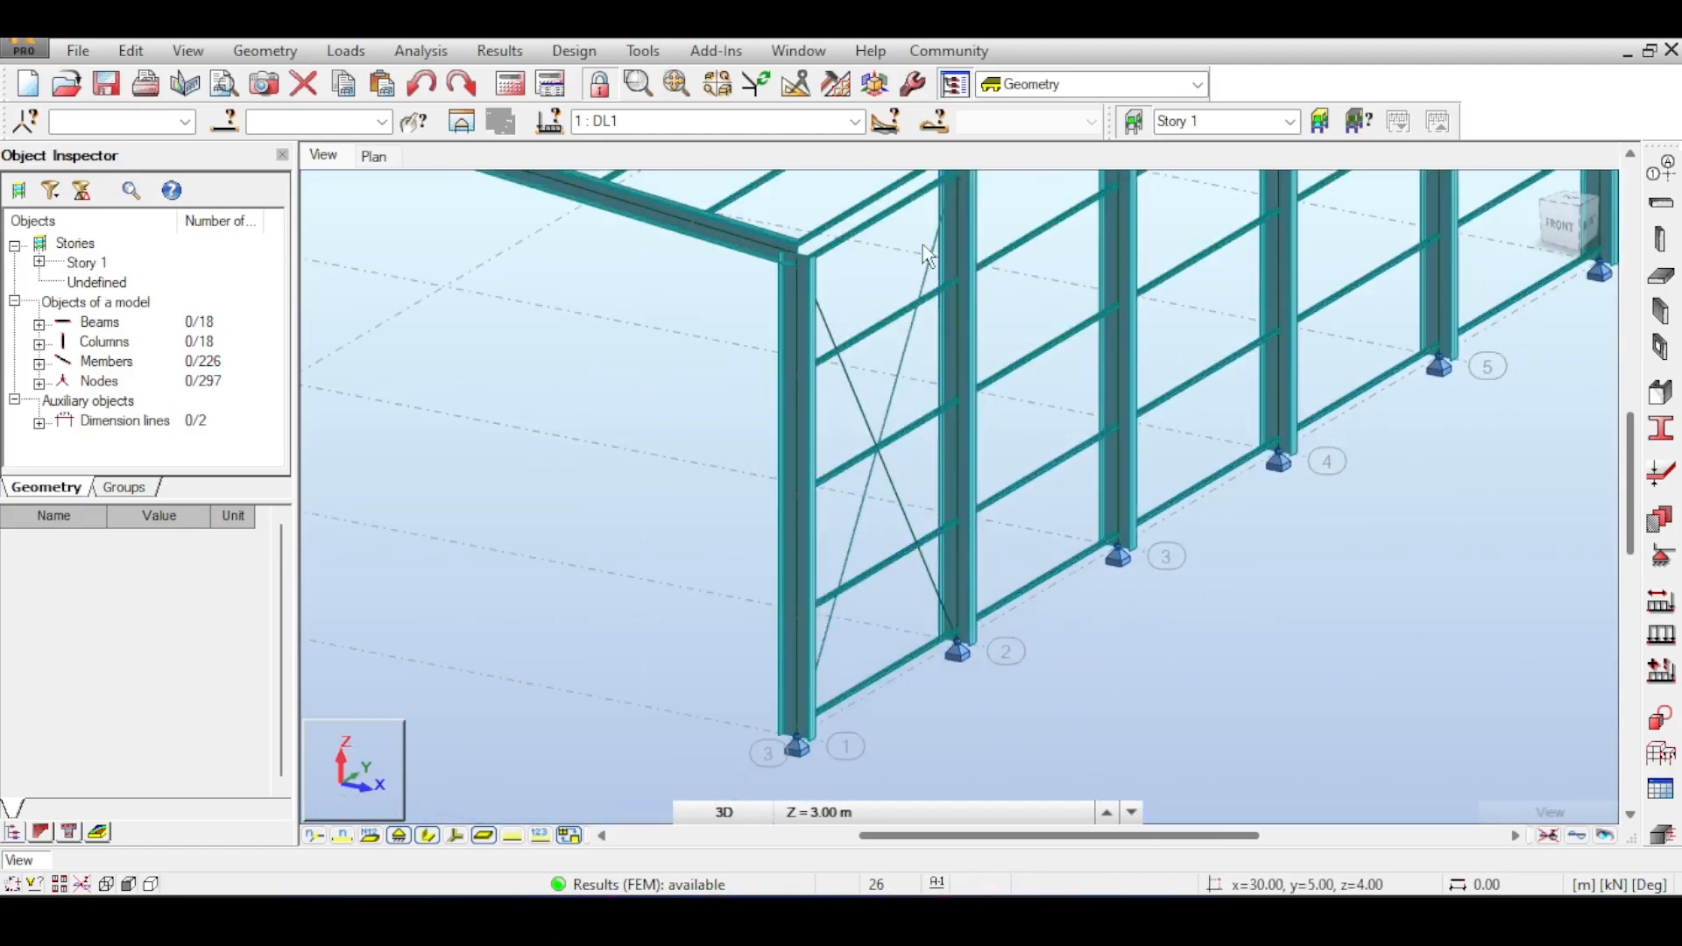
scroll(922, 245, up, 3)
middle_drag(778, 335, 890, 549)
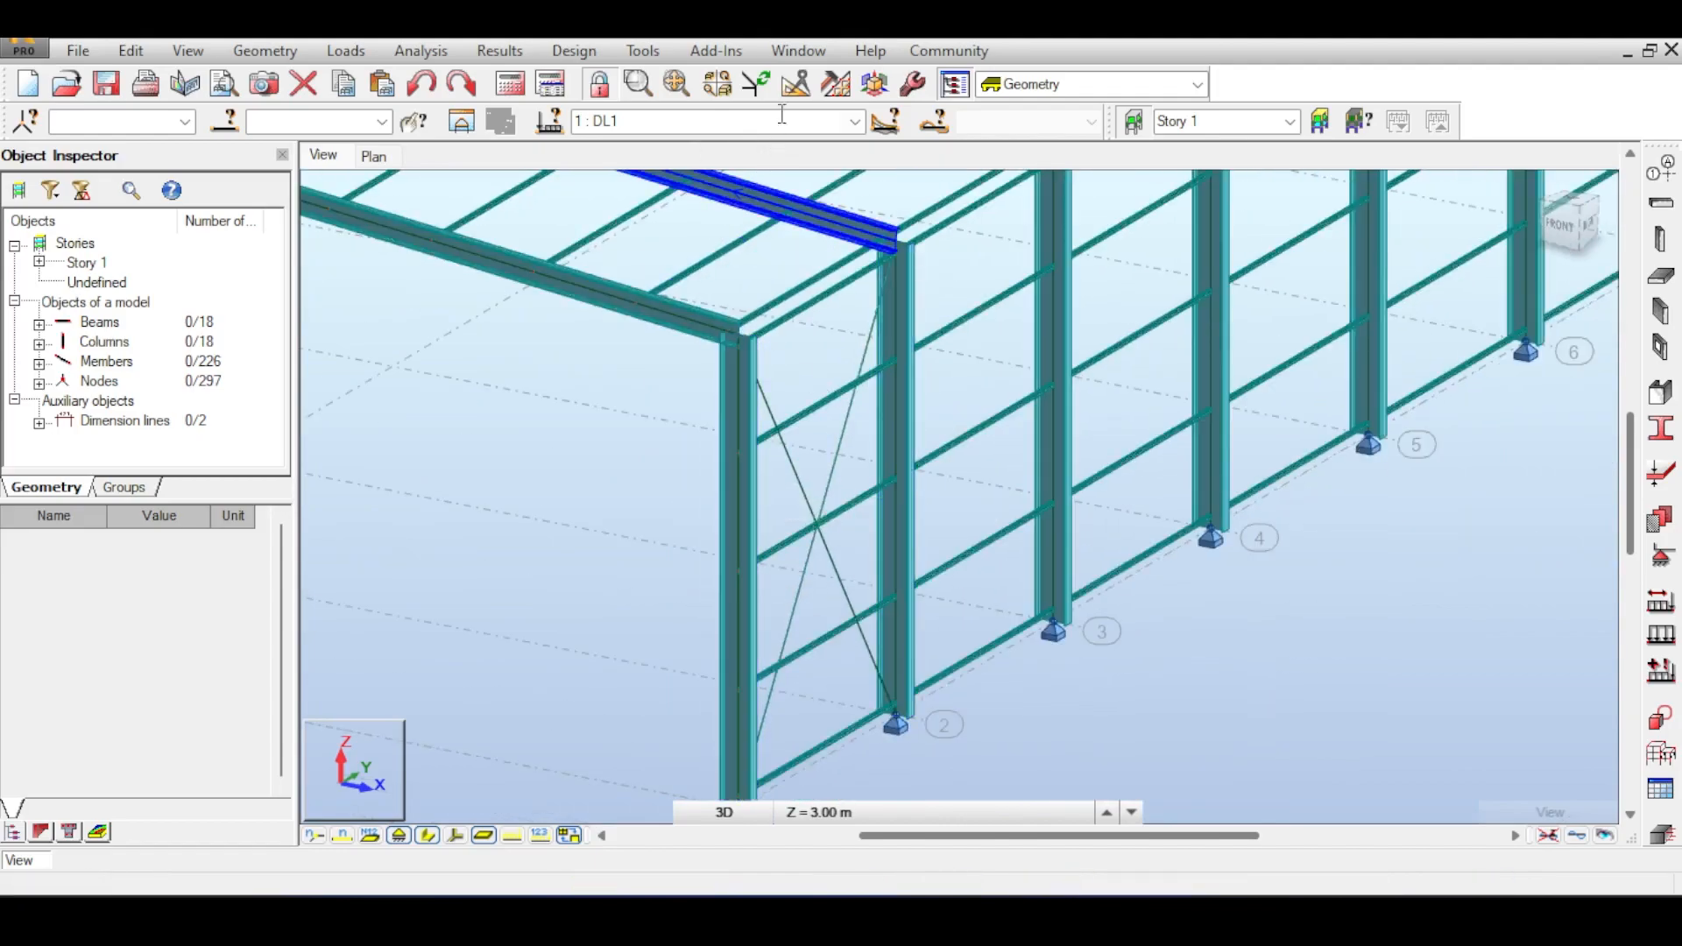
click(857, 122)
click(857, 121)
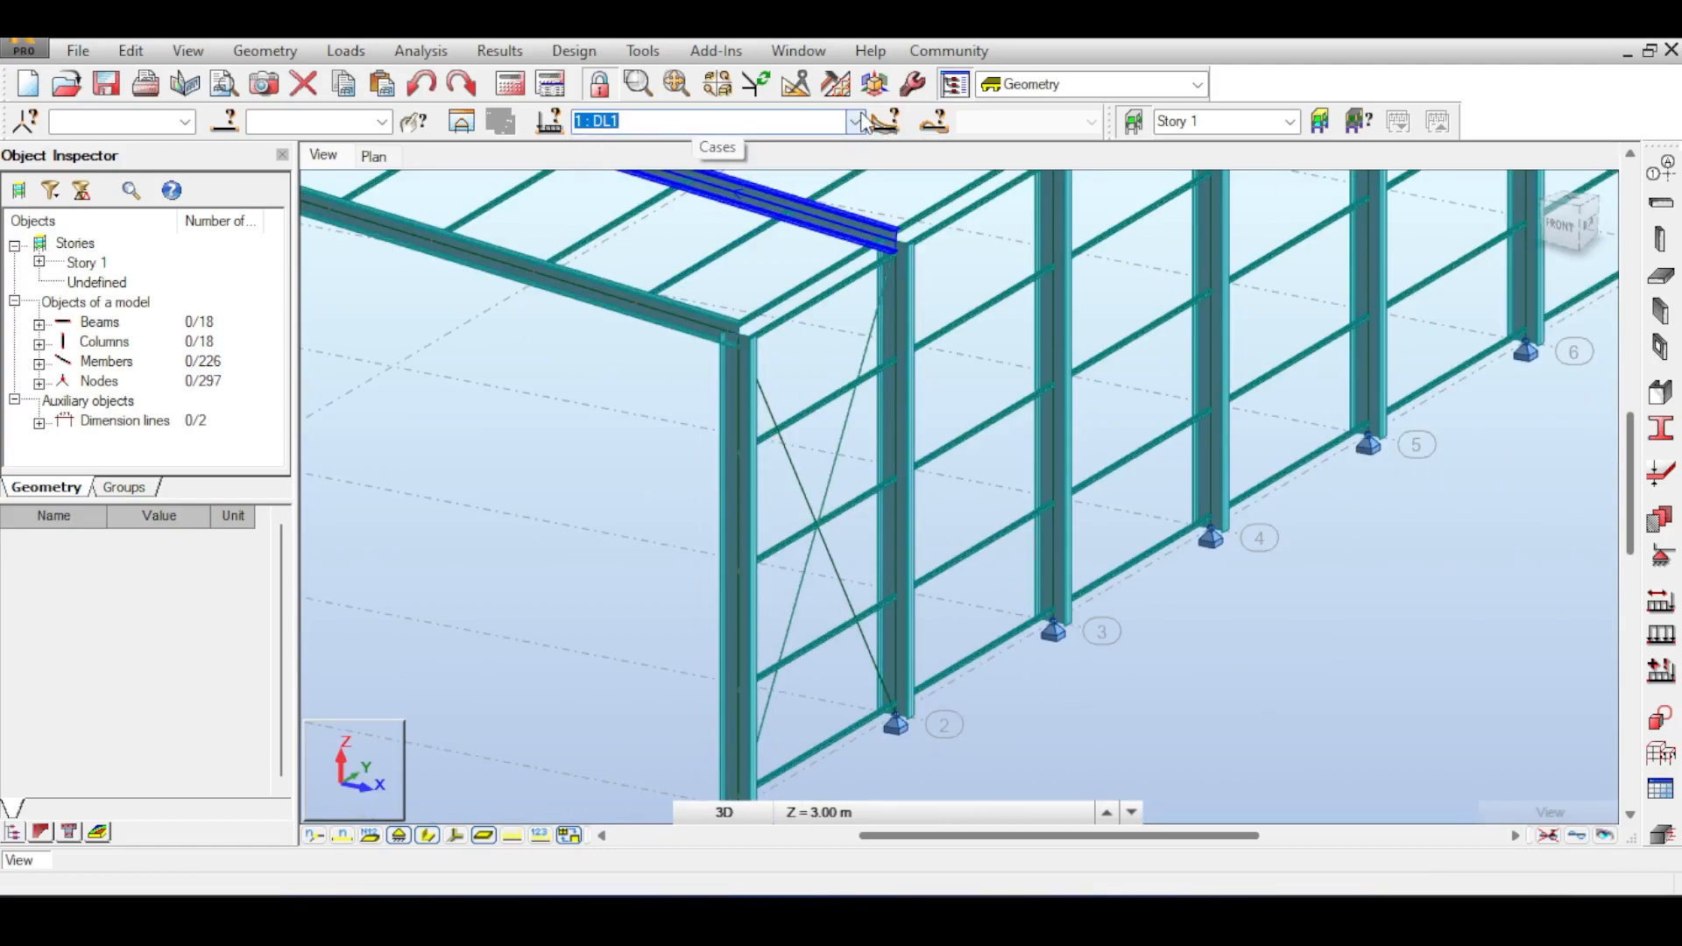
click(516, 50)
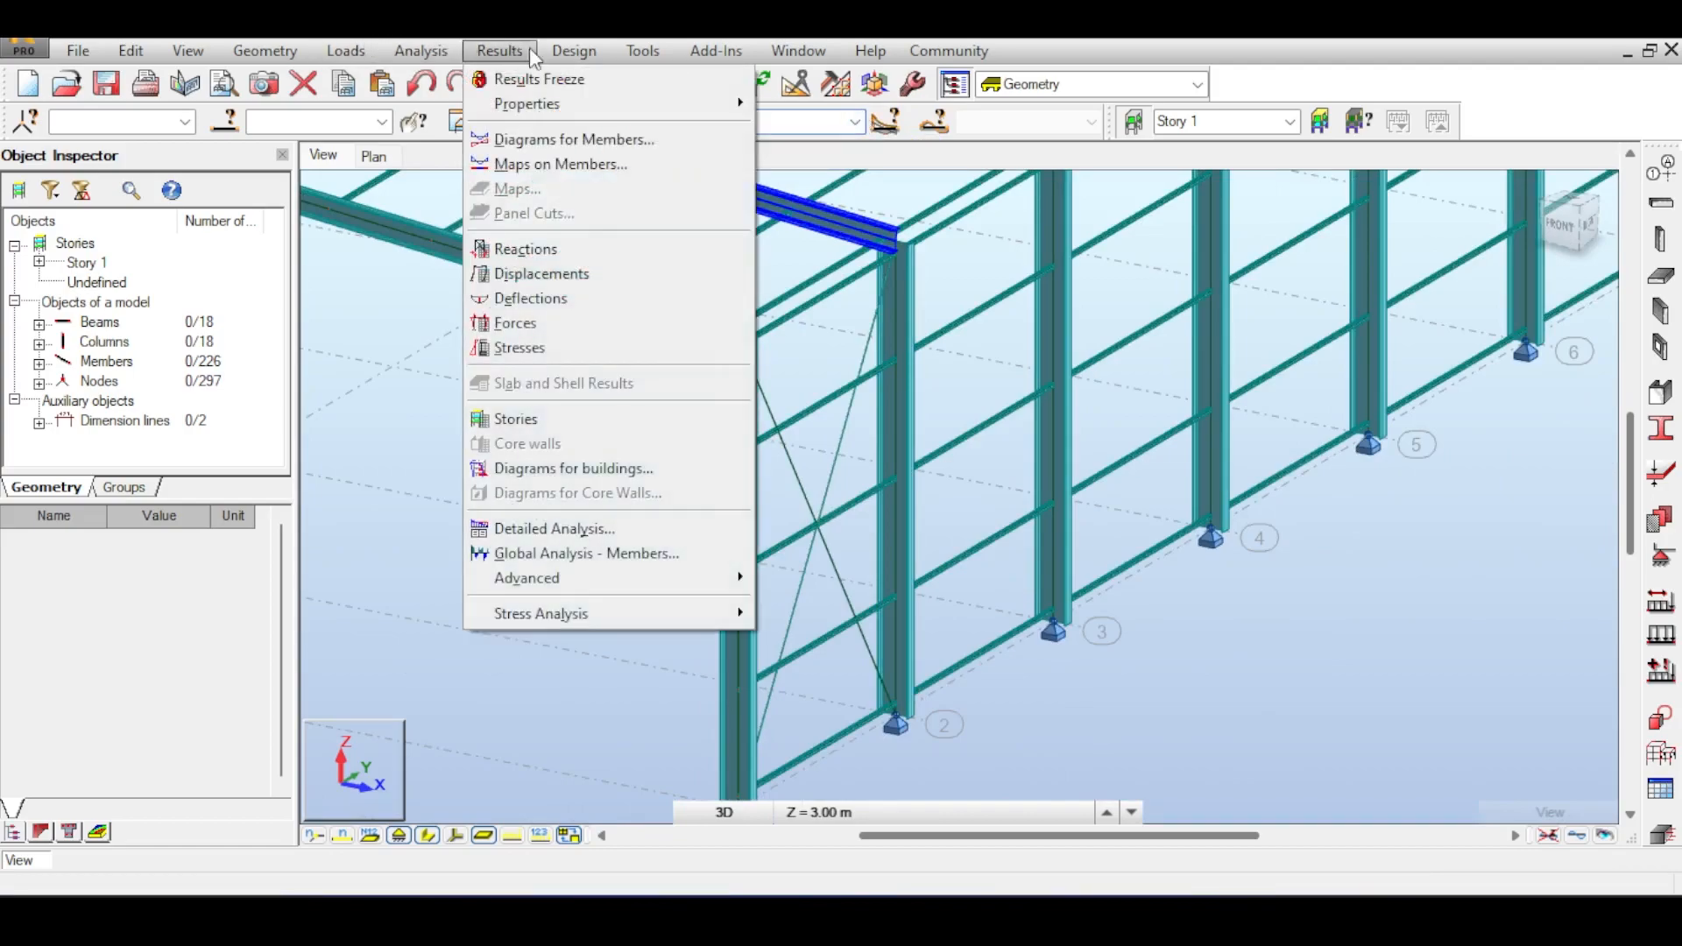
click(858, 482)
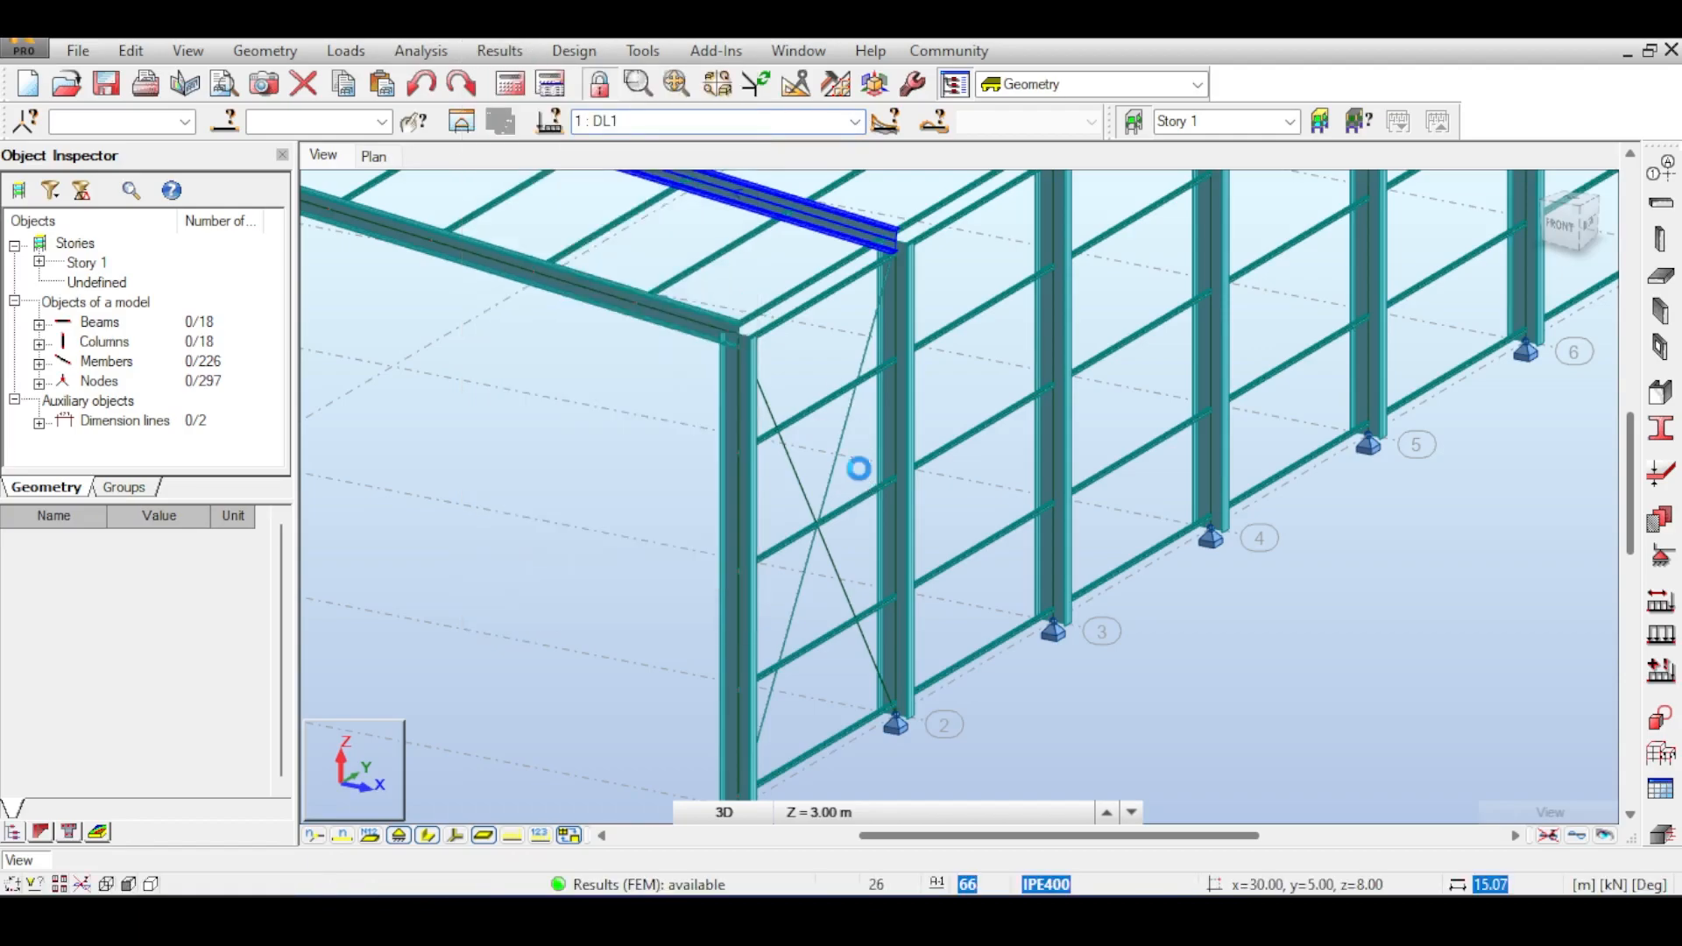
- Select only the end-bay bracing diagonal that rises to the top of the second column
scroll(862, 473, up, 5)
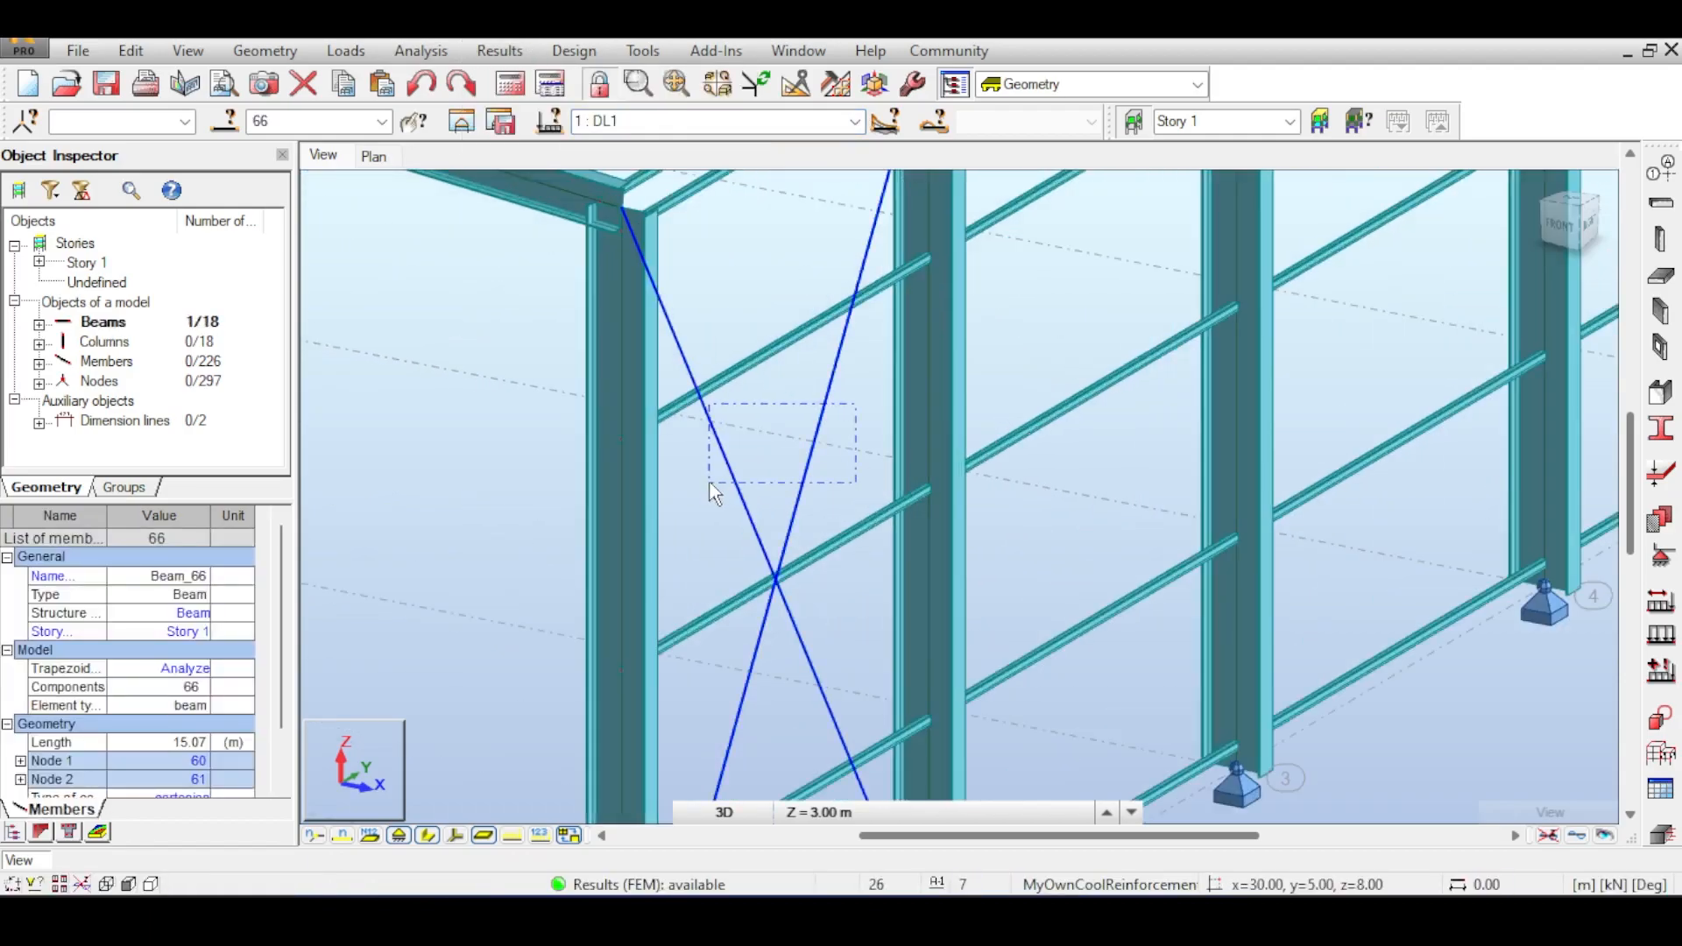
drag(714, 491, 710, 484)
scroll(827, 460, up, 3)
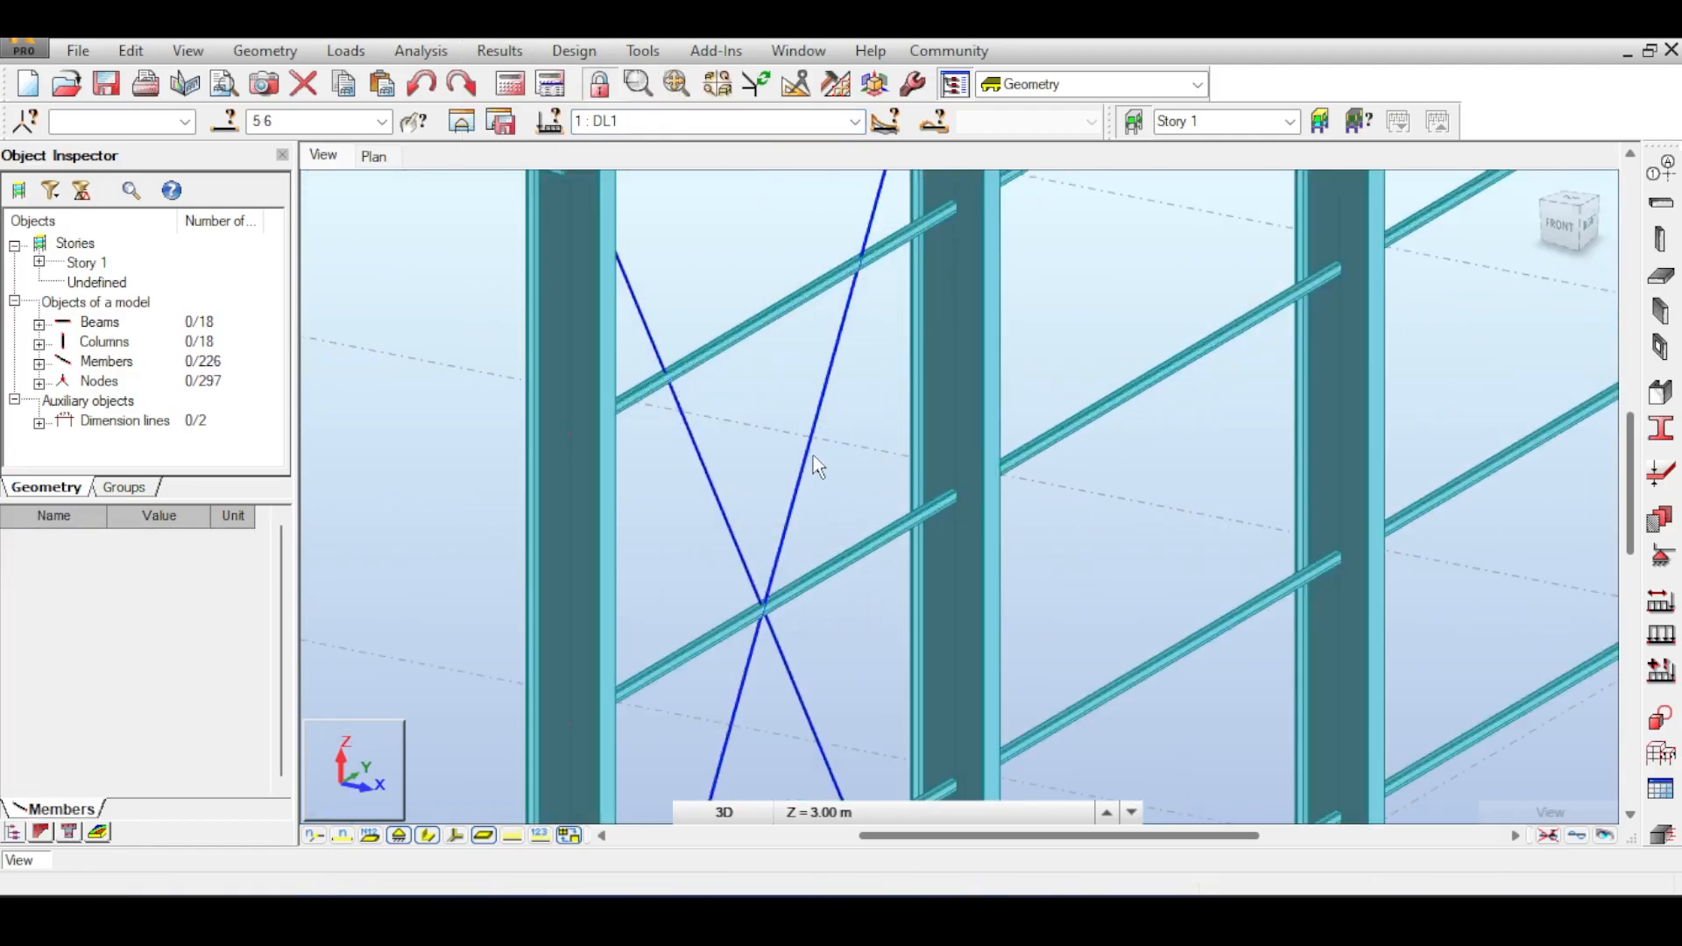
scroll(855, 381, up, 3)
click(797, 424)
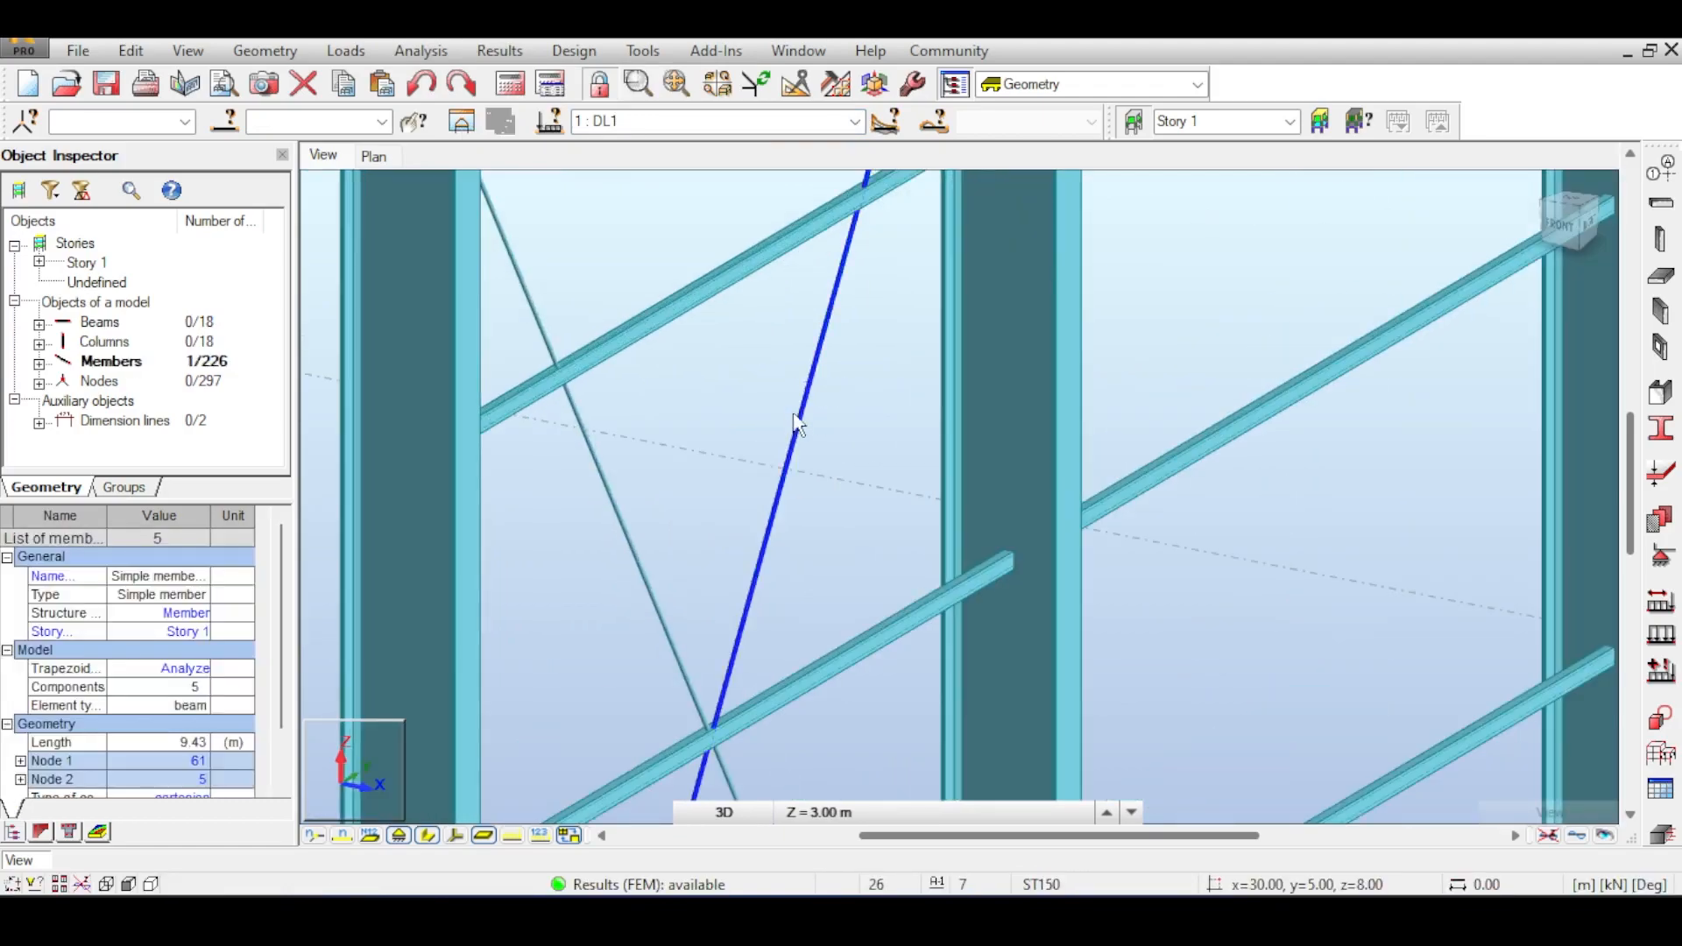
- Examine the selected diagonal's end connections at the second column's top and the corner column's base
scroll(827, 391, down, 4)
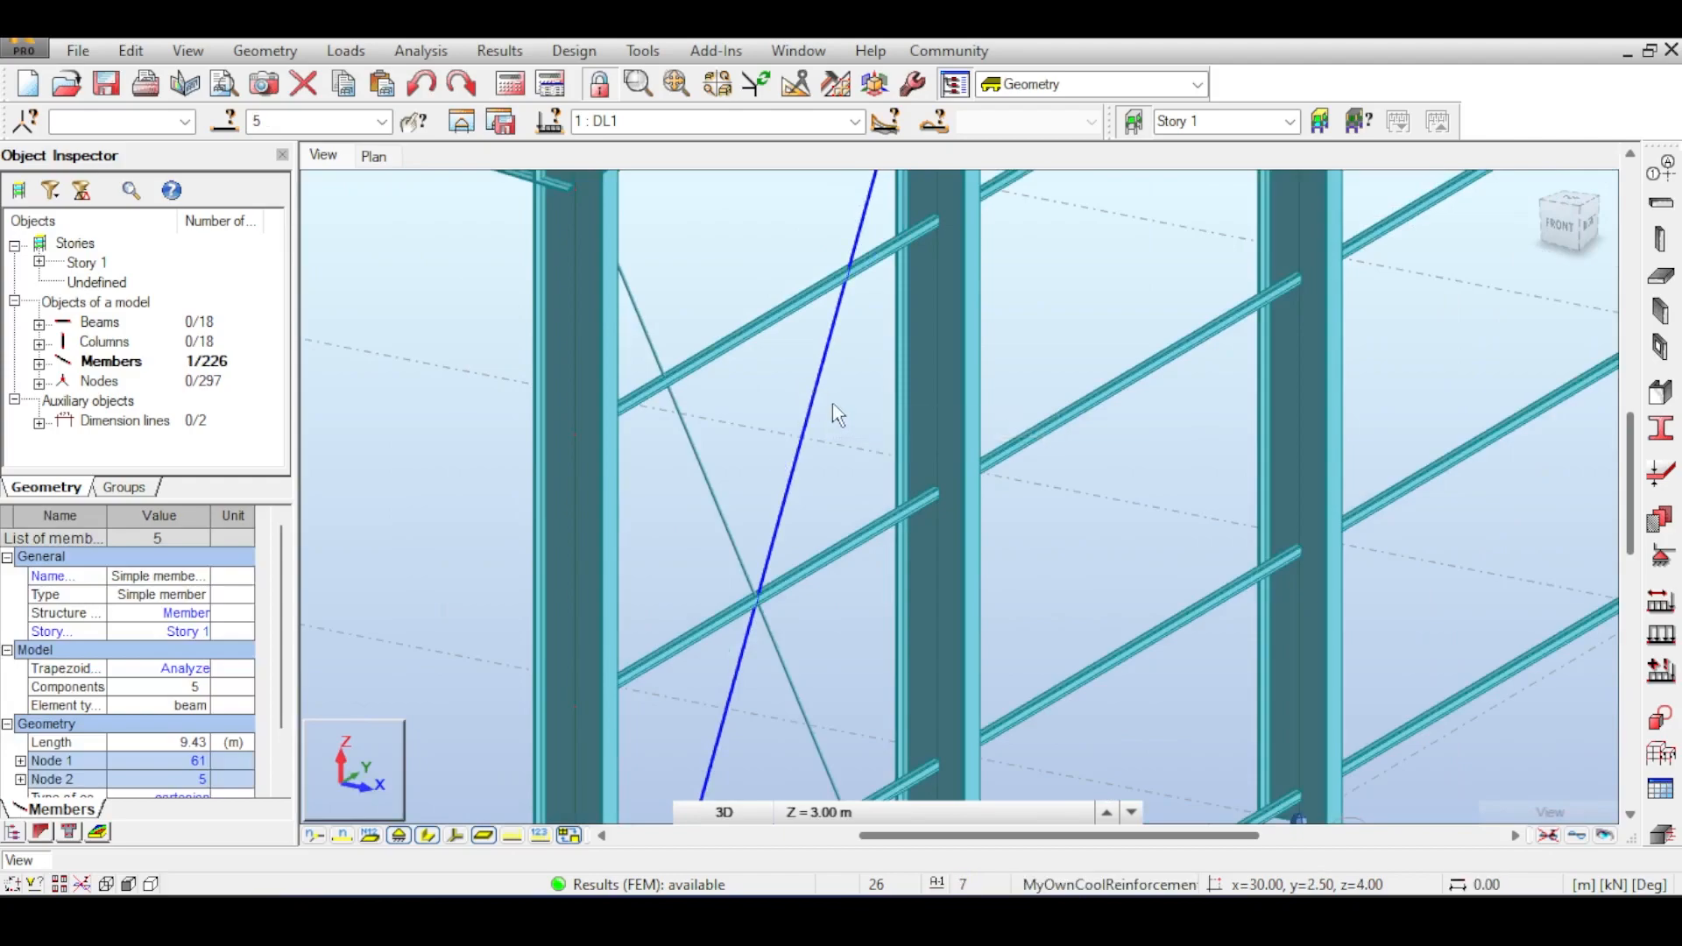
scroll(843, 406, down, 3)
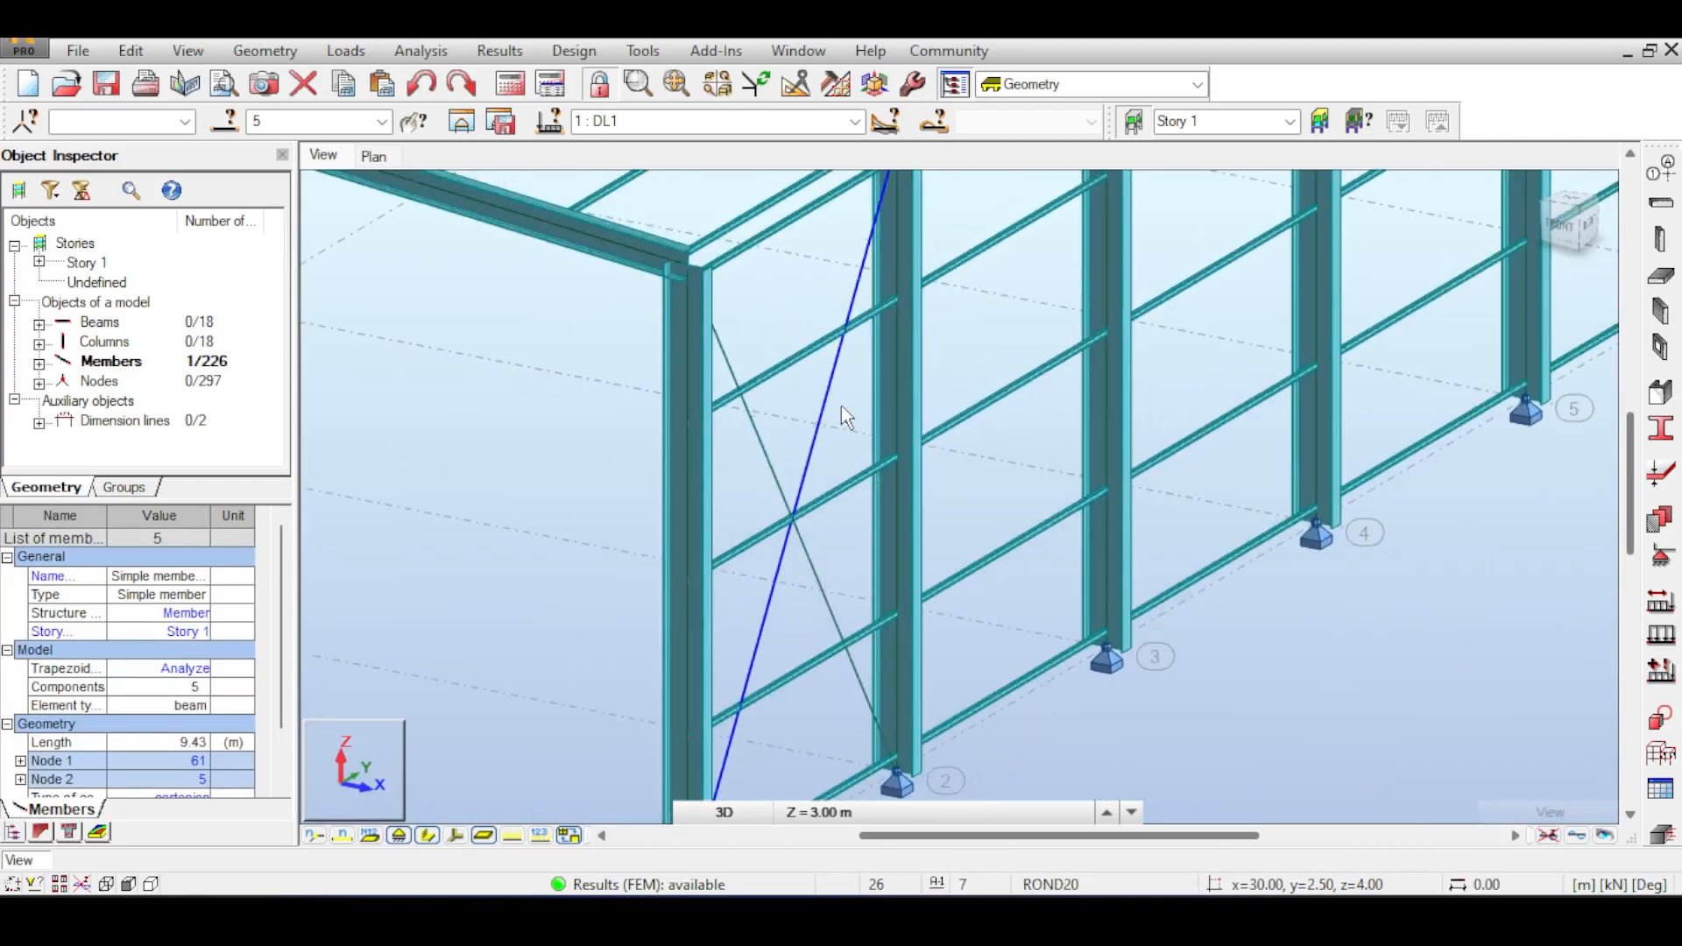
scroll(841, 406, down, 2)
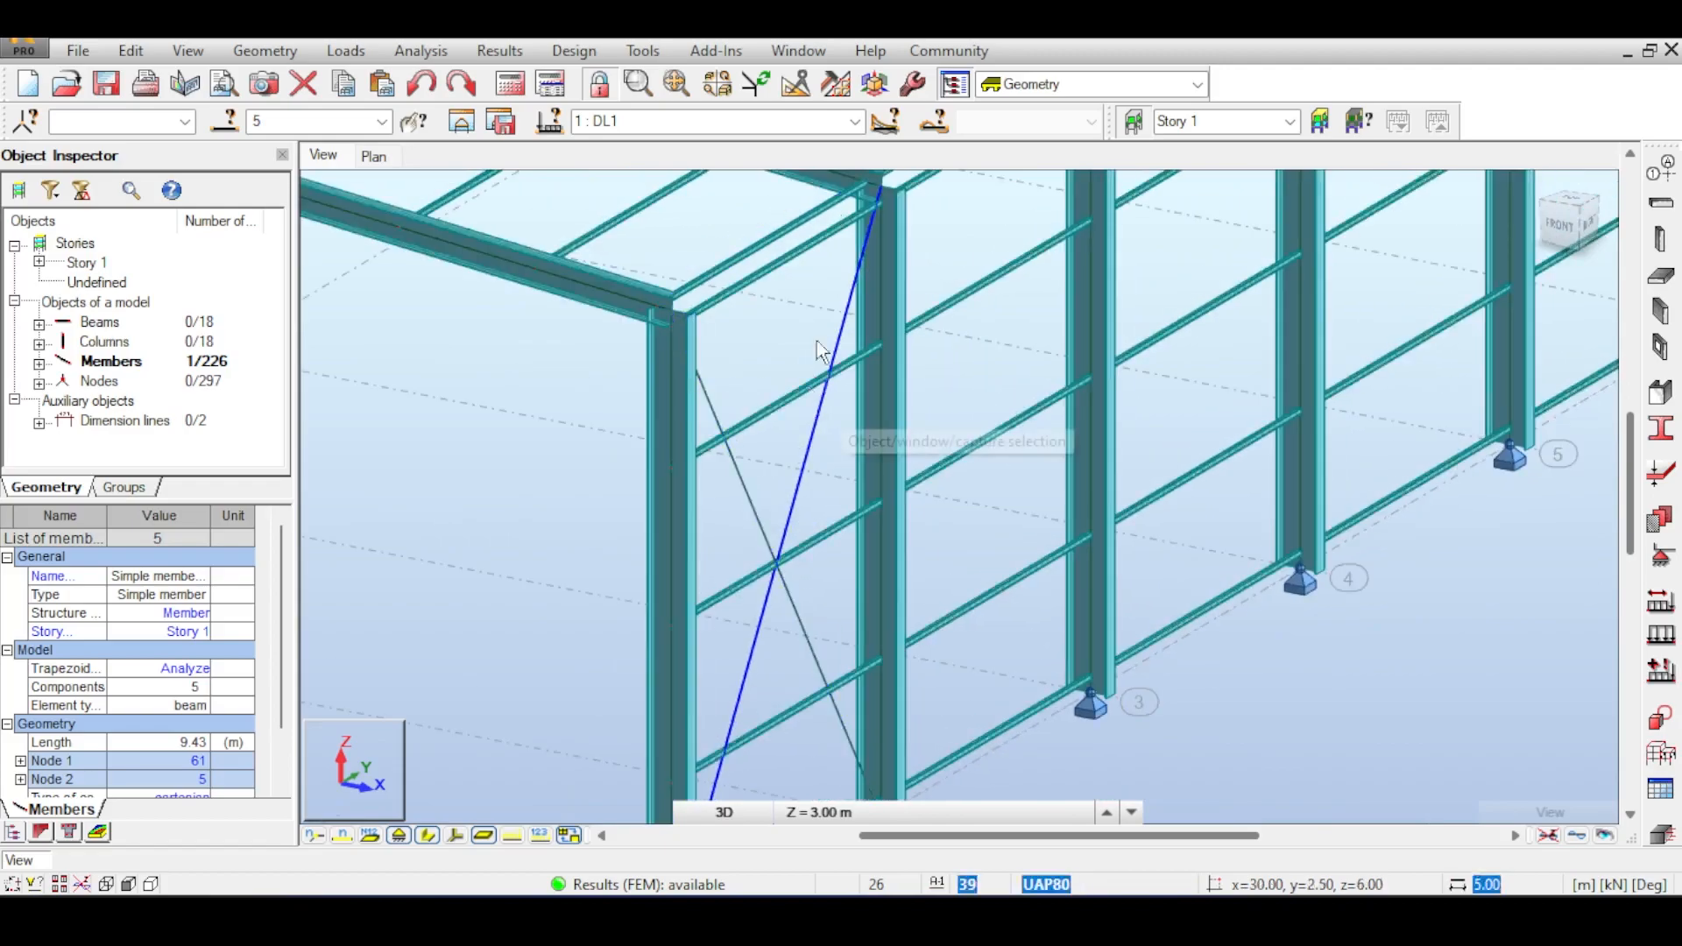
scroll(820, 268, up, 2)
scroll(824, 270, up, 5)
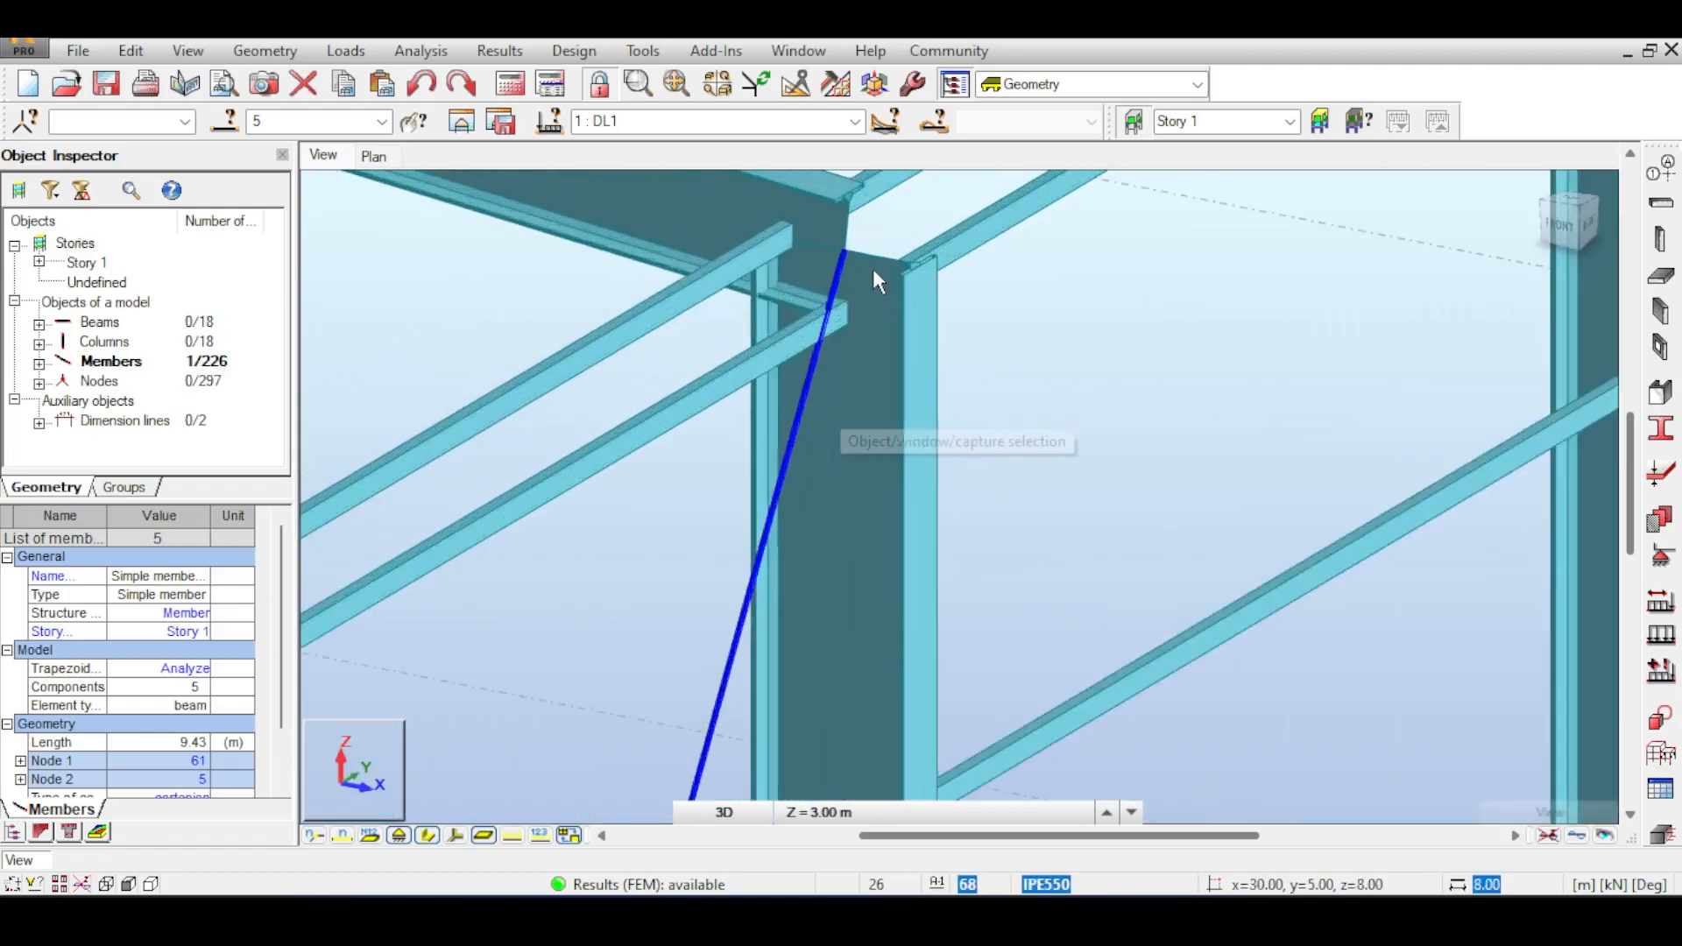
scroll(858, 265, down, 5)
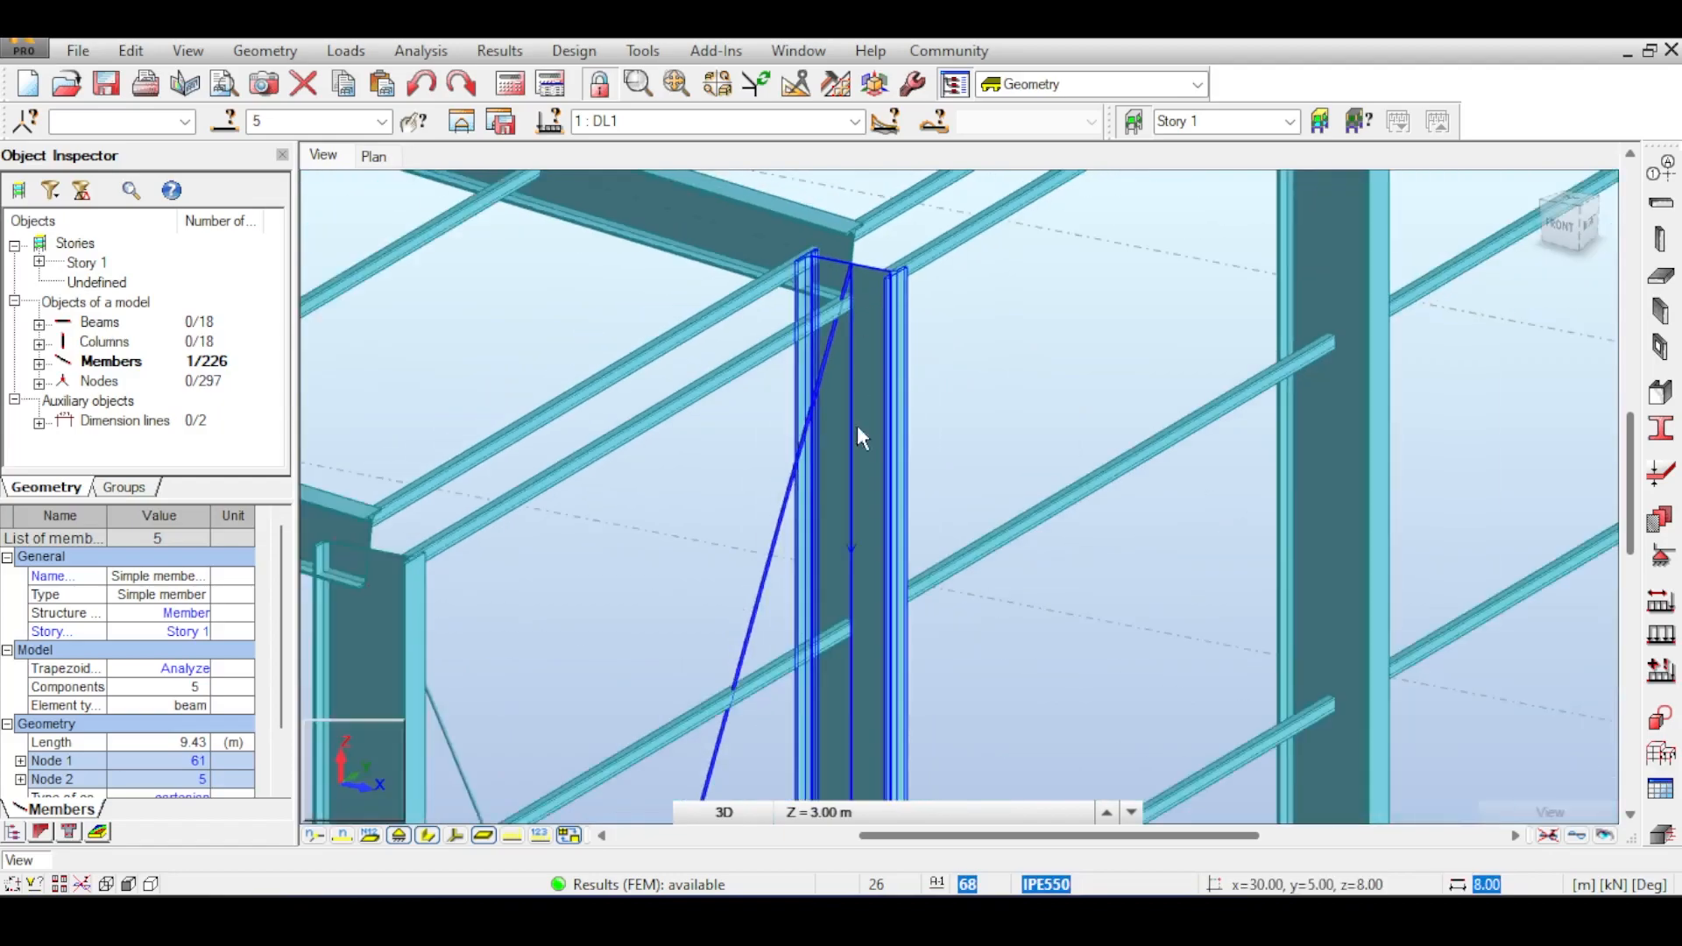
scroll(791, 487, up, 6)
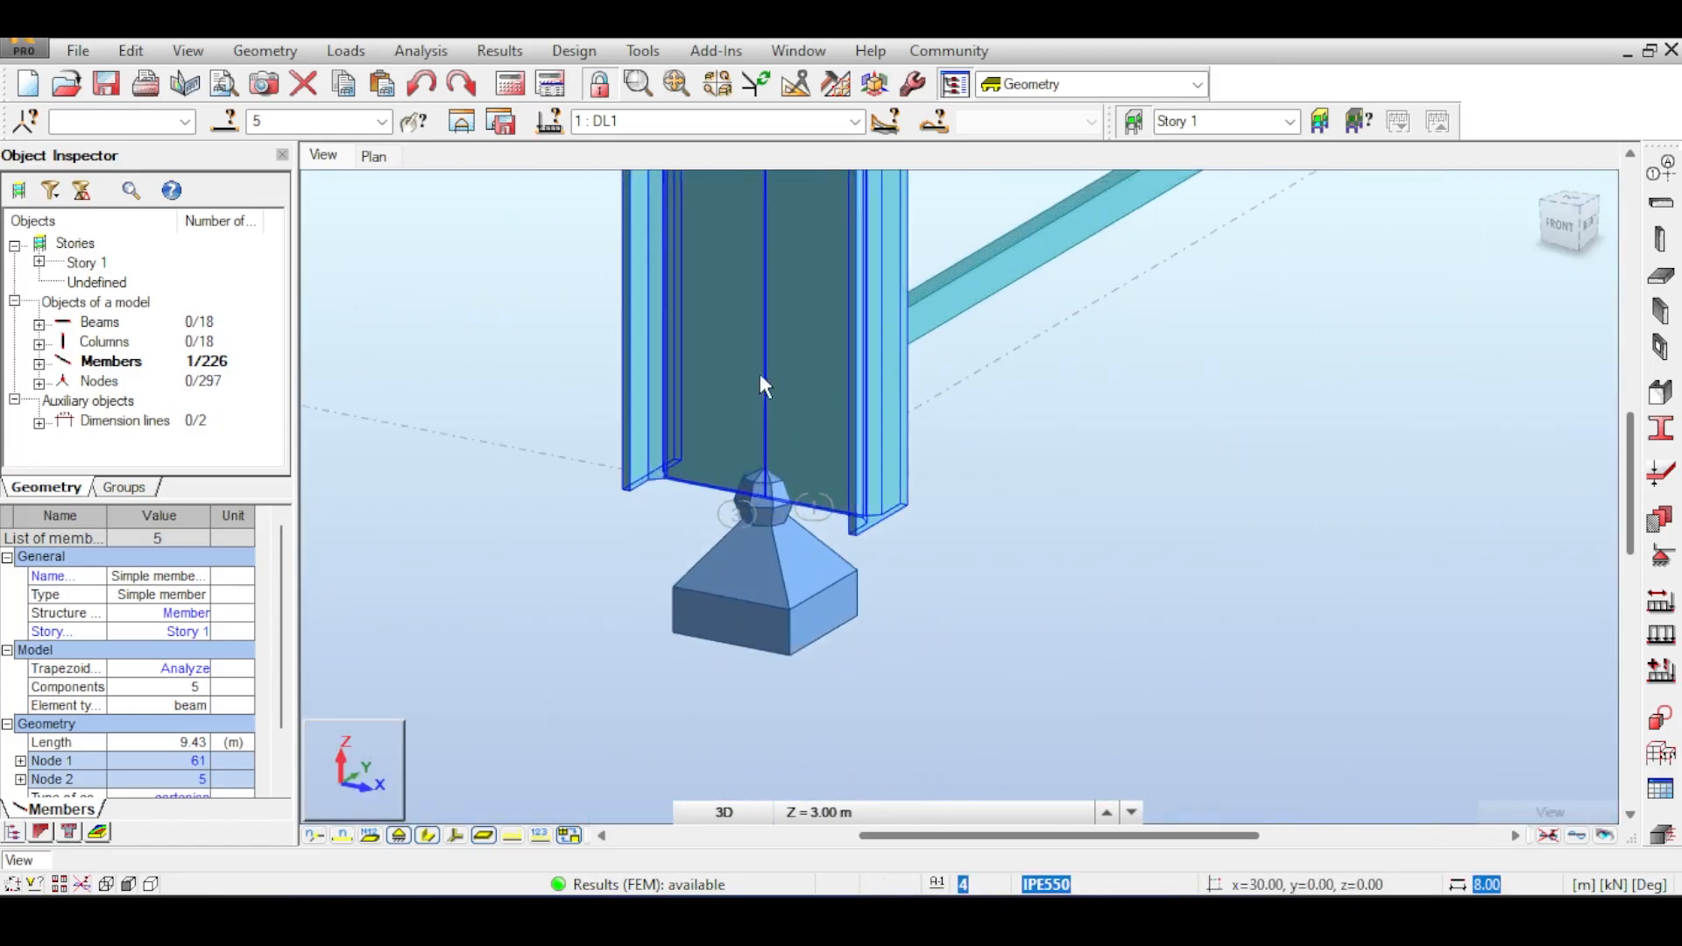
scroll(760, 403, down, 6)
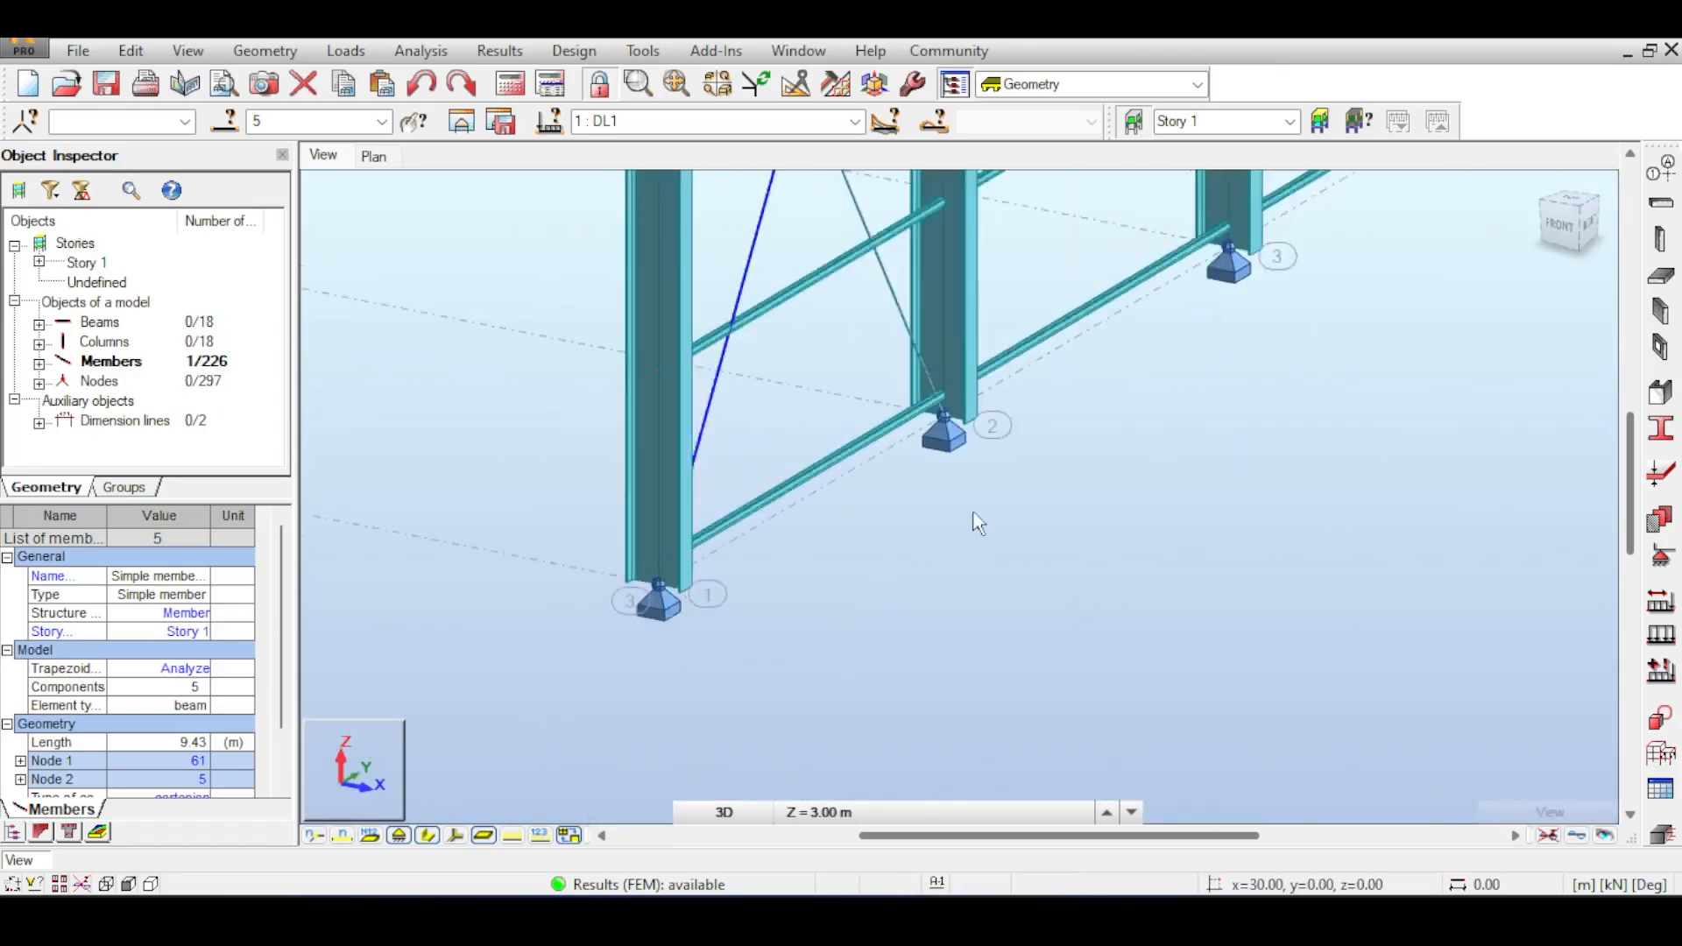
middle_drag(1013, 333, 856, 586)
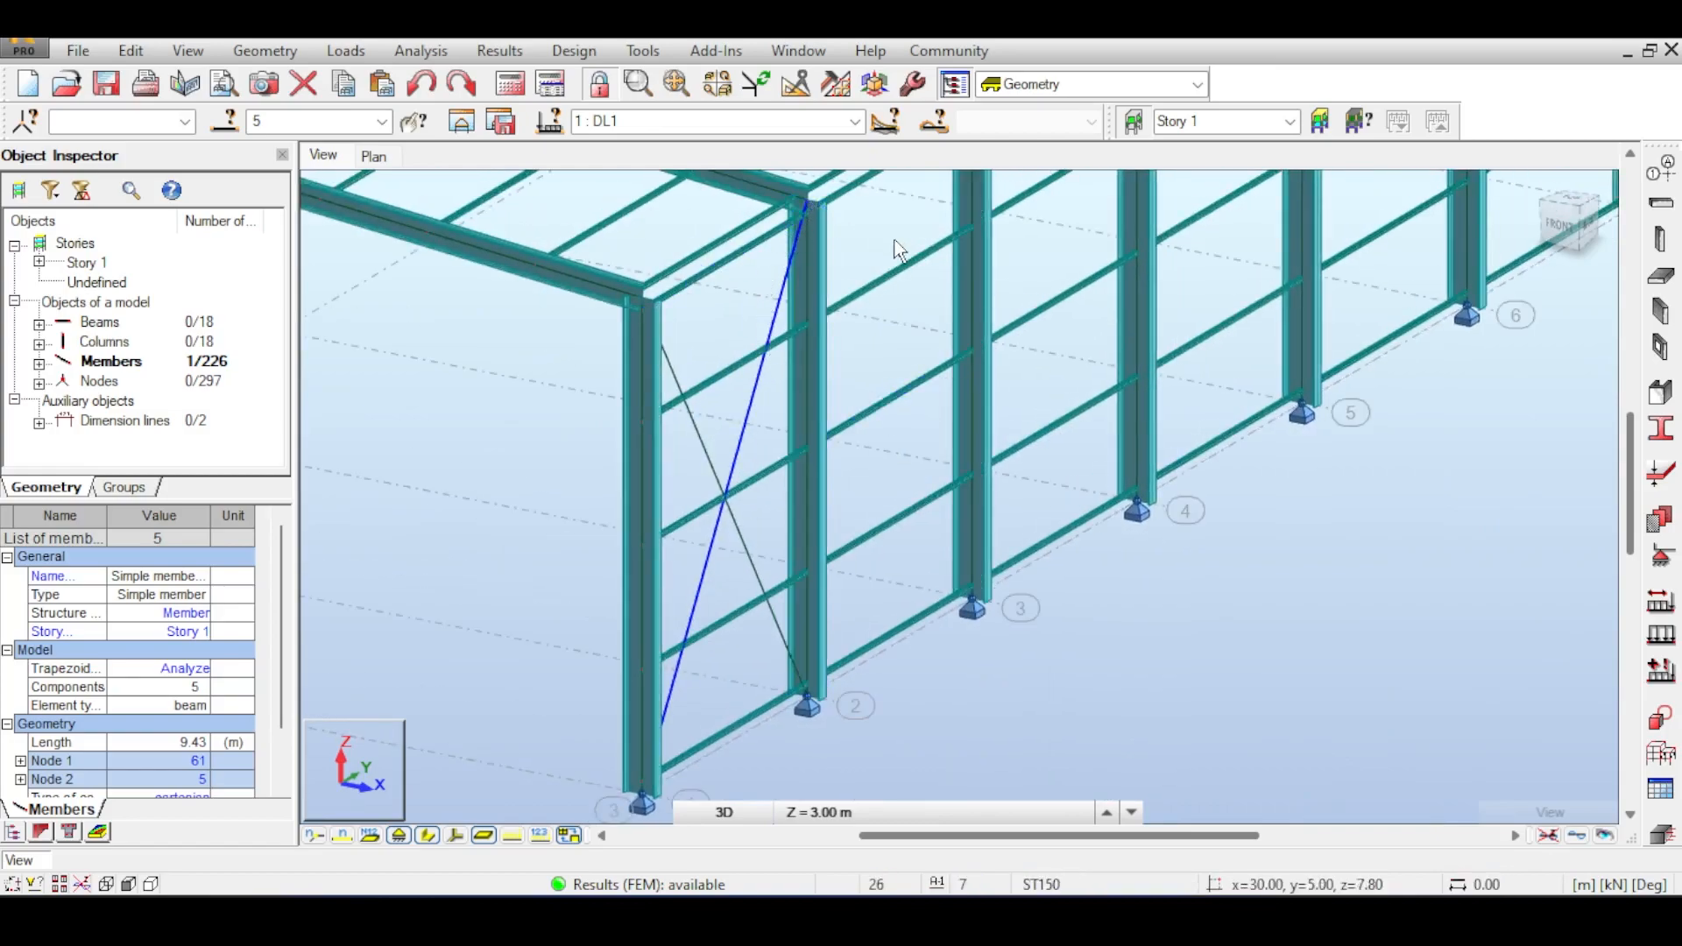
- Assign the Pinned-Pinned release to both ROND20 diagonals of the end-bay wall bracing
click(234, 50)
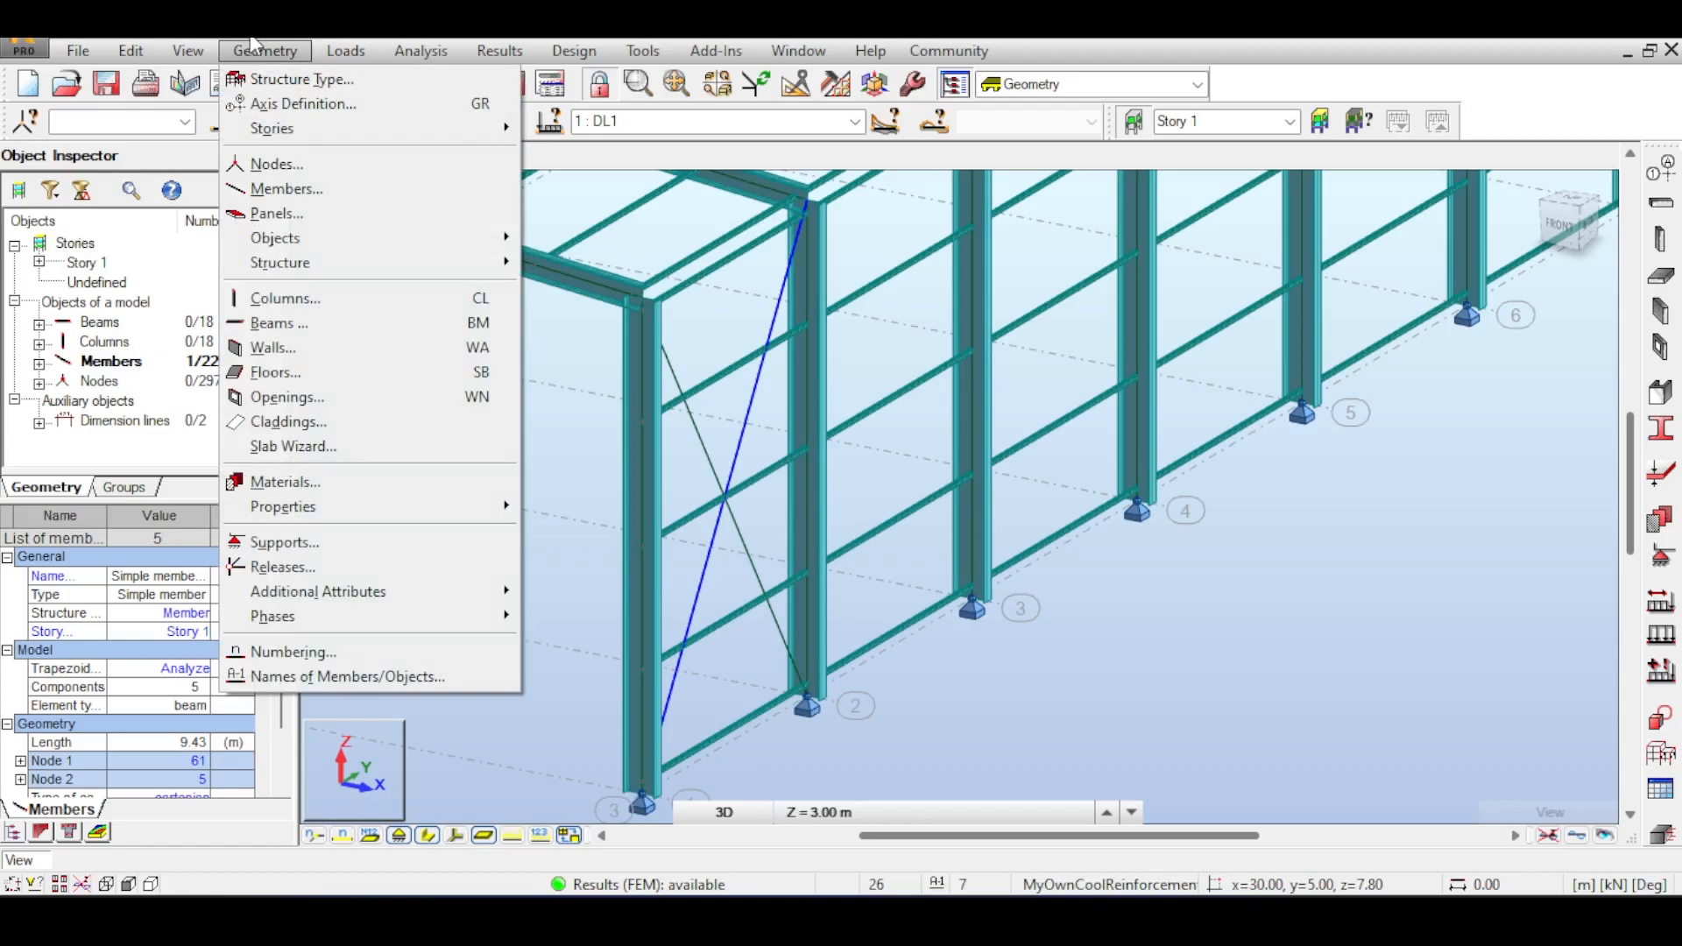
click(283, 567)
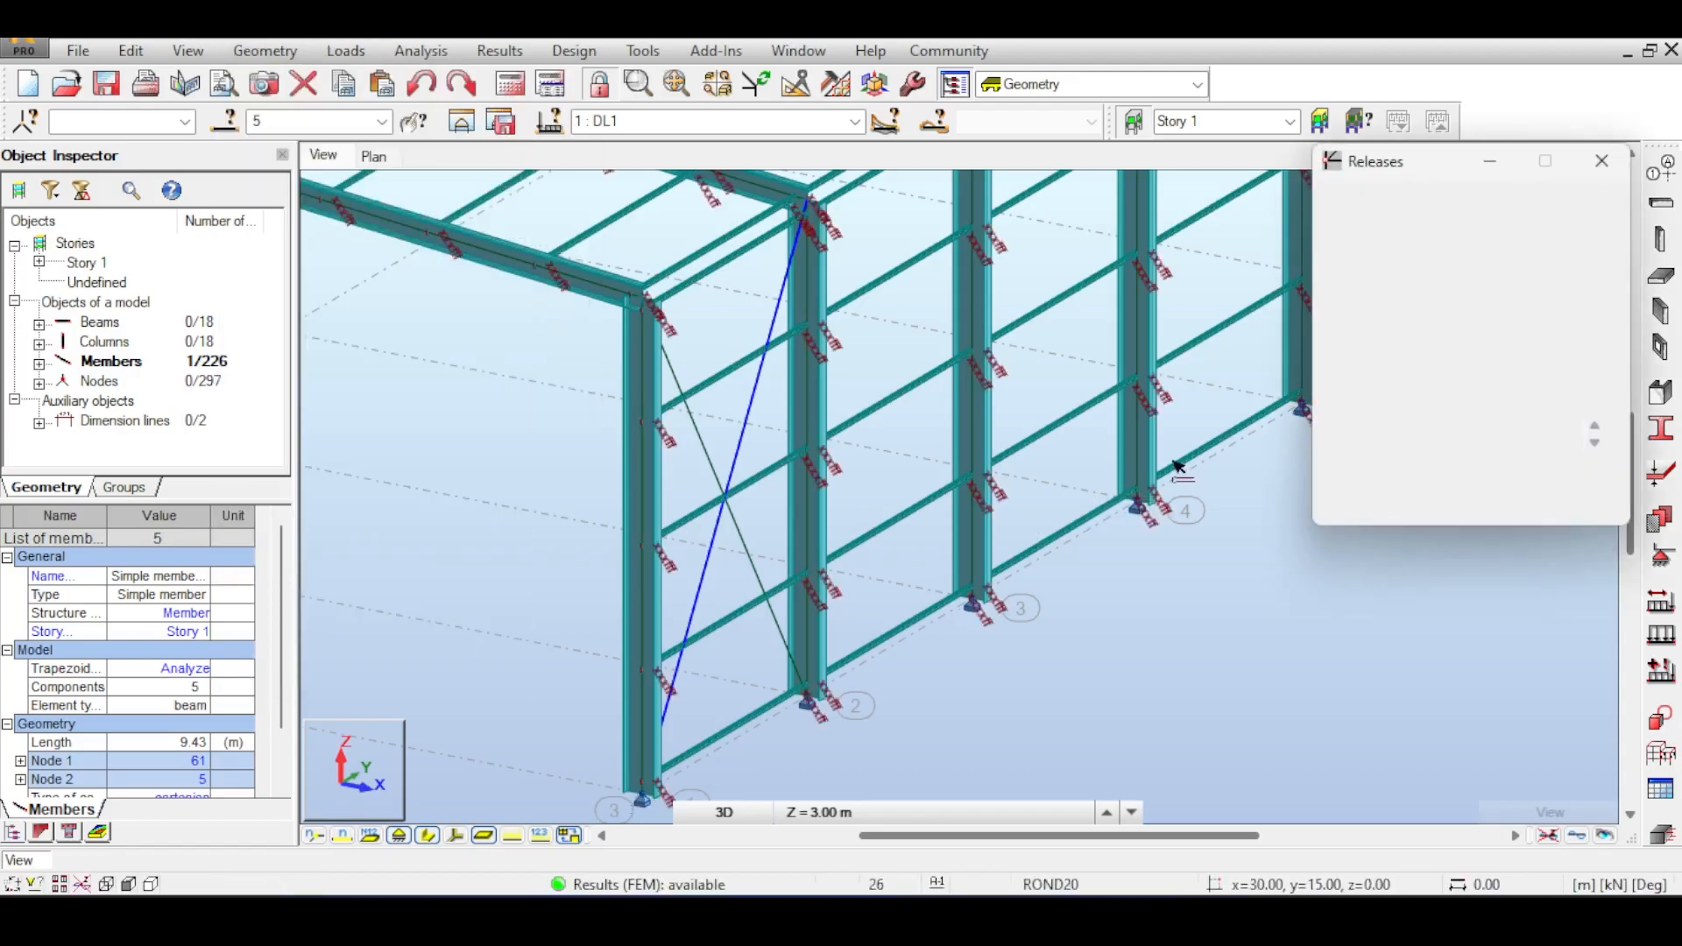
click(1414, 300)
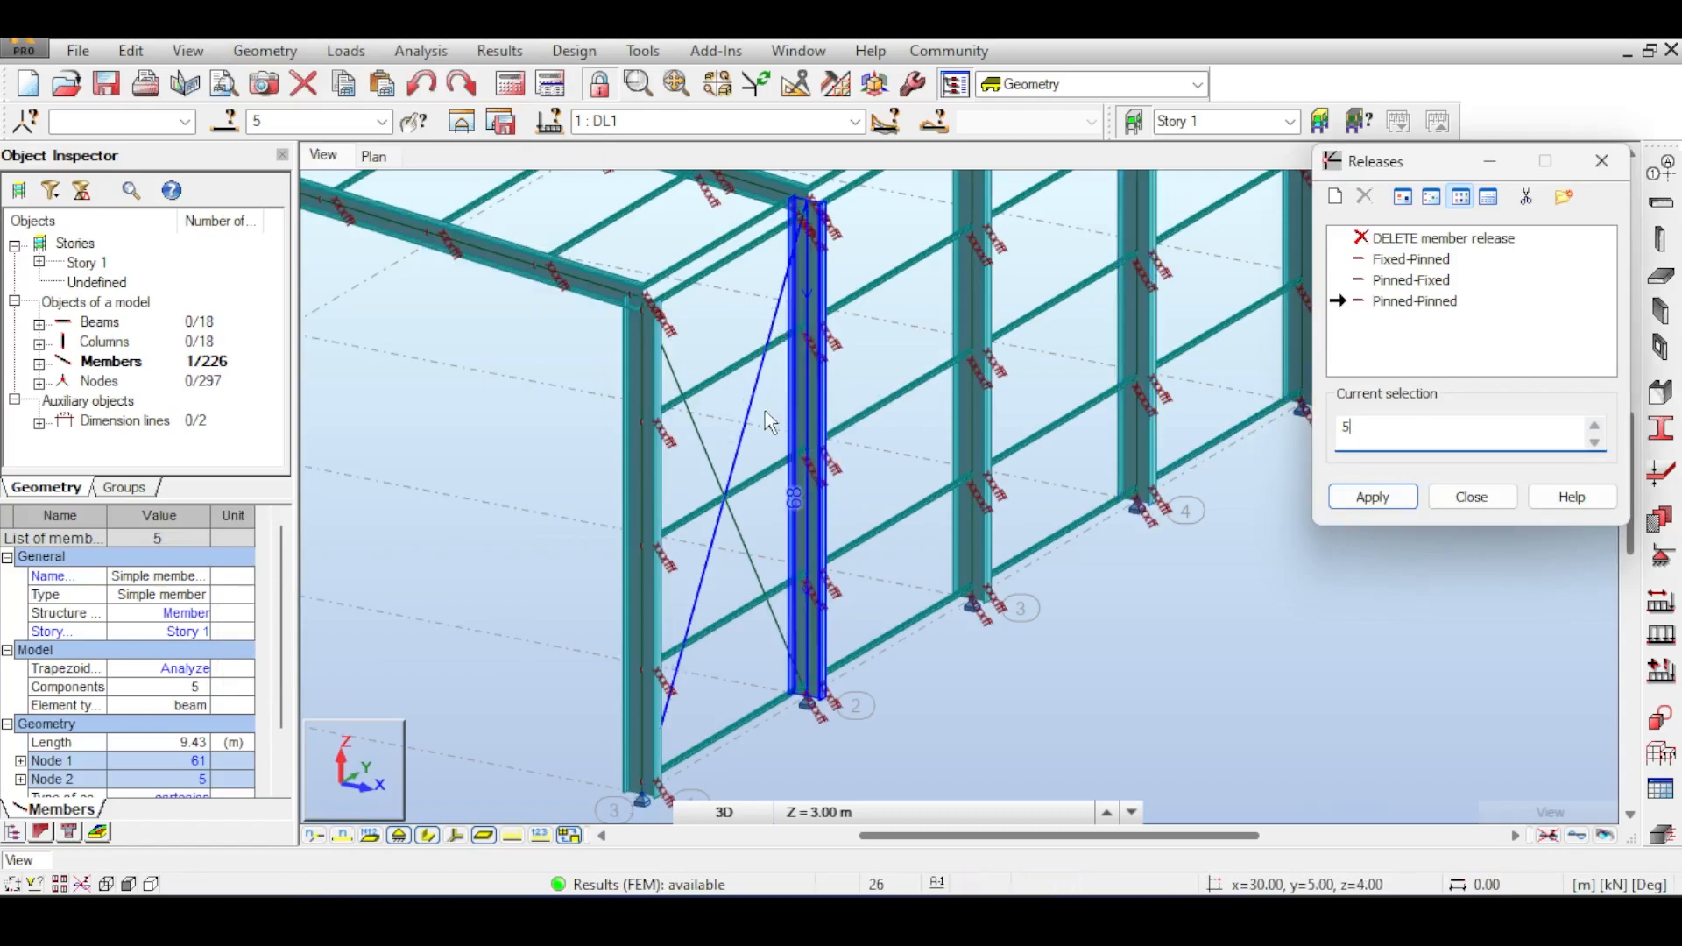
click(704, 448)
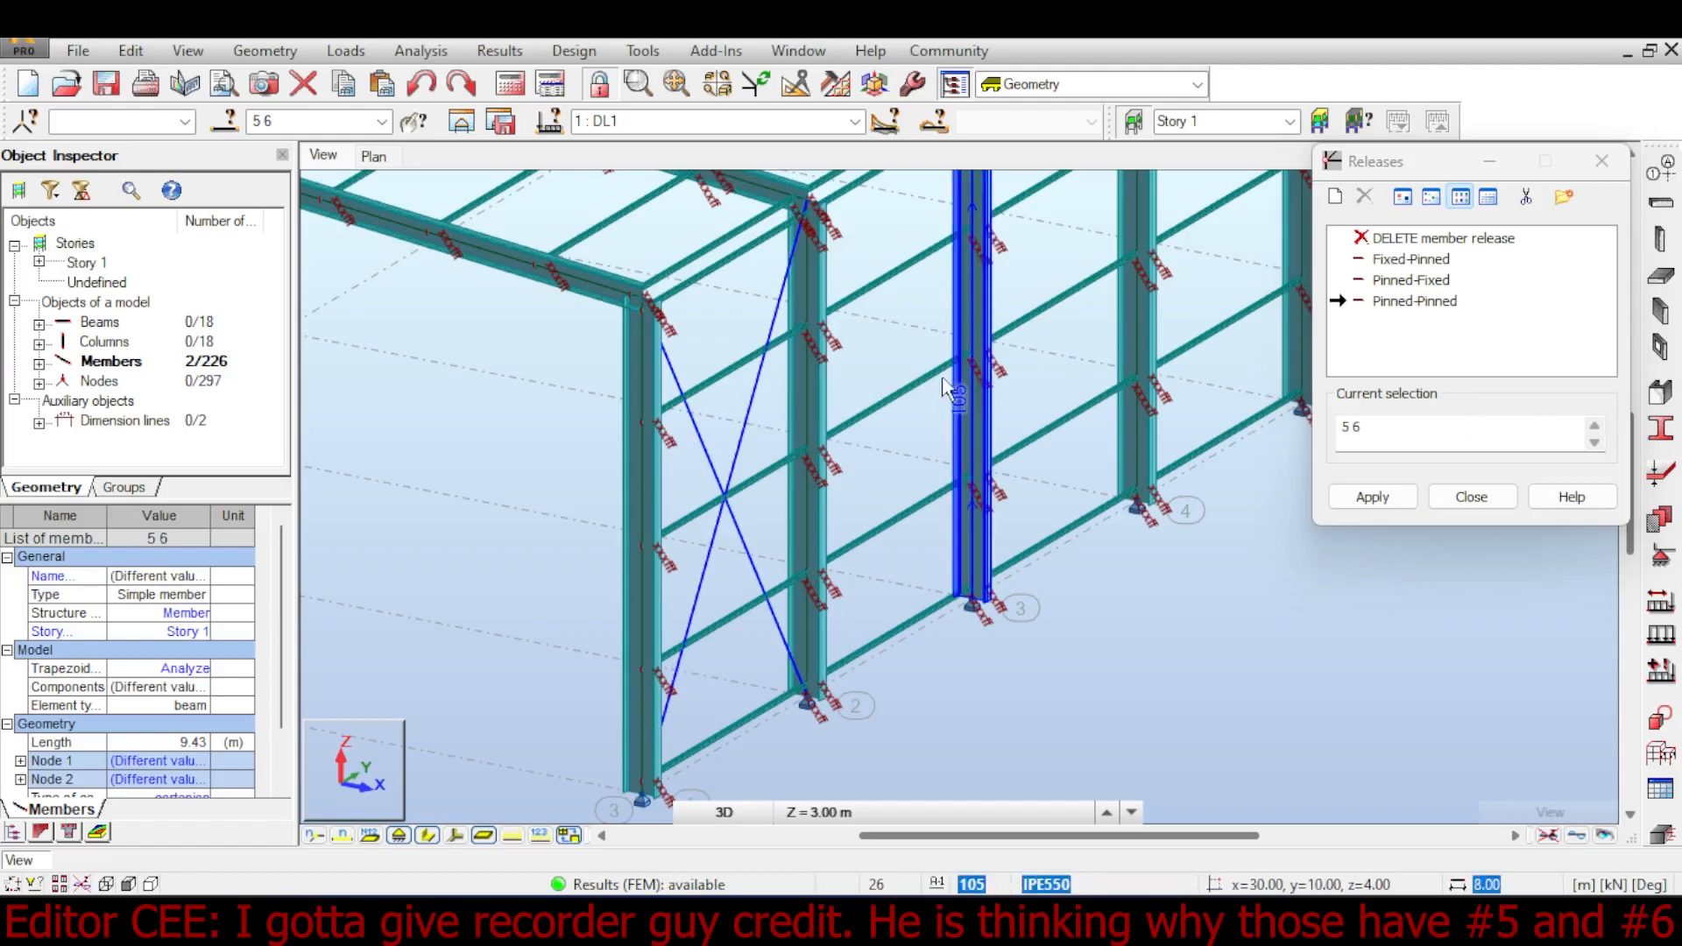
scroll(941, 389, down, 3)
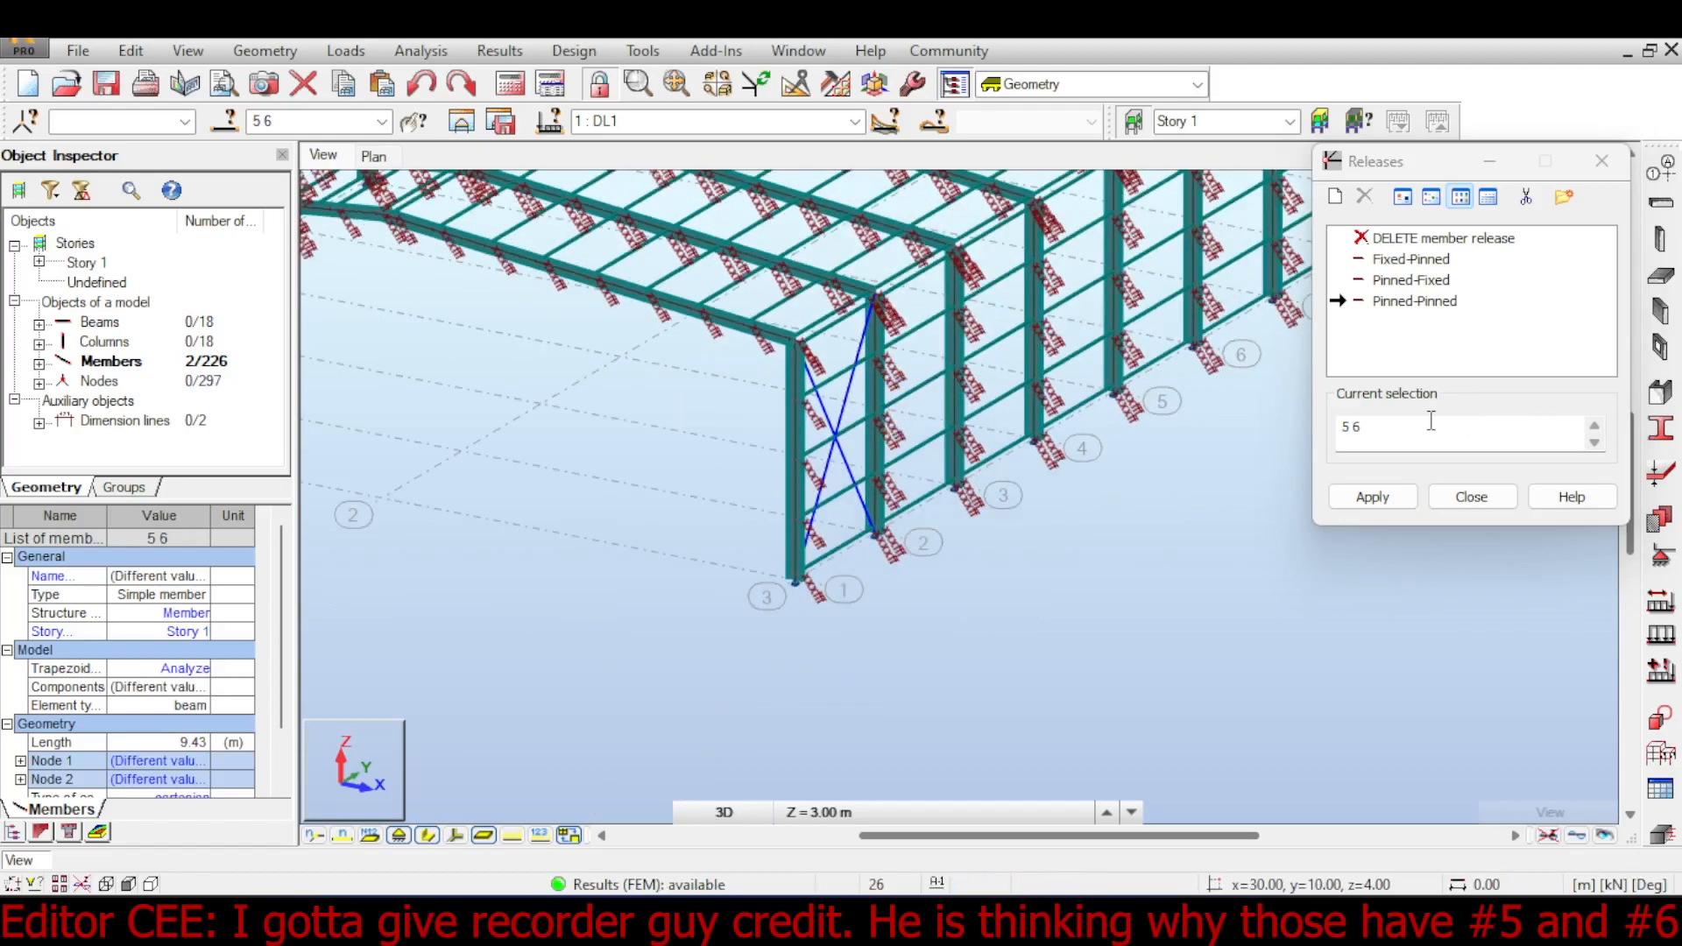
click(343, 835)
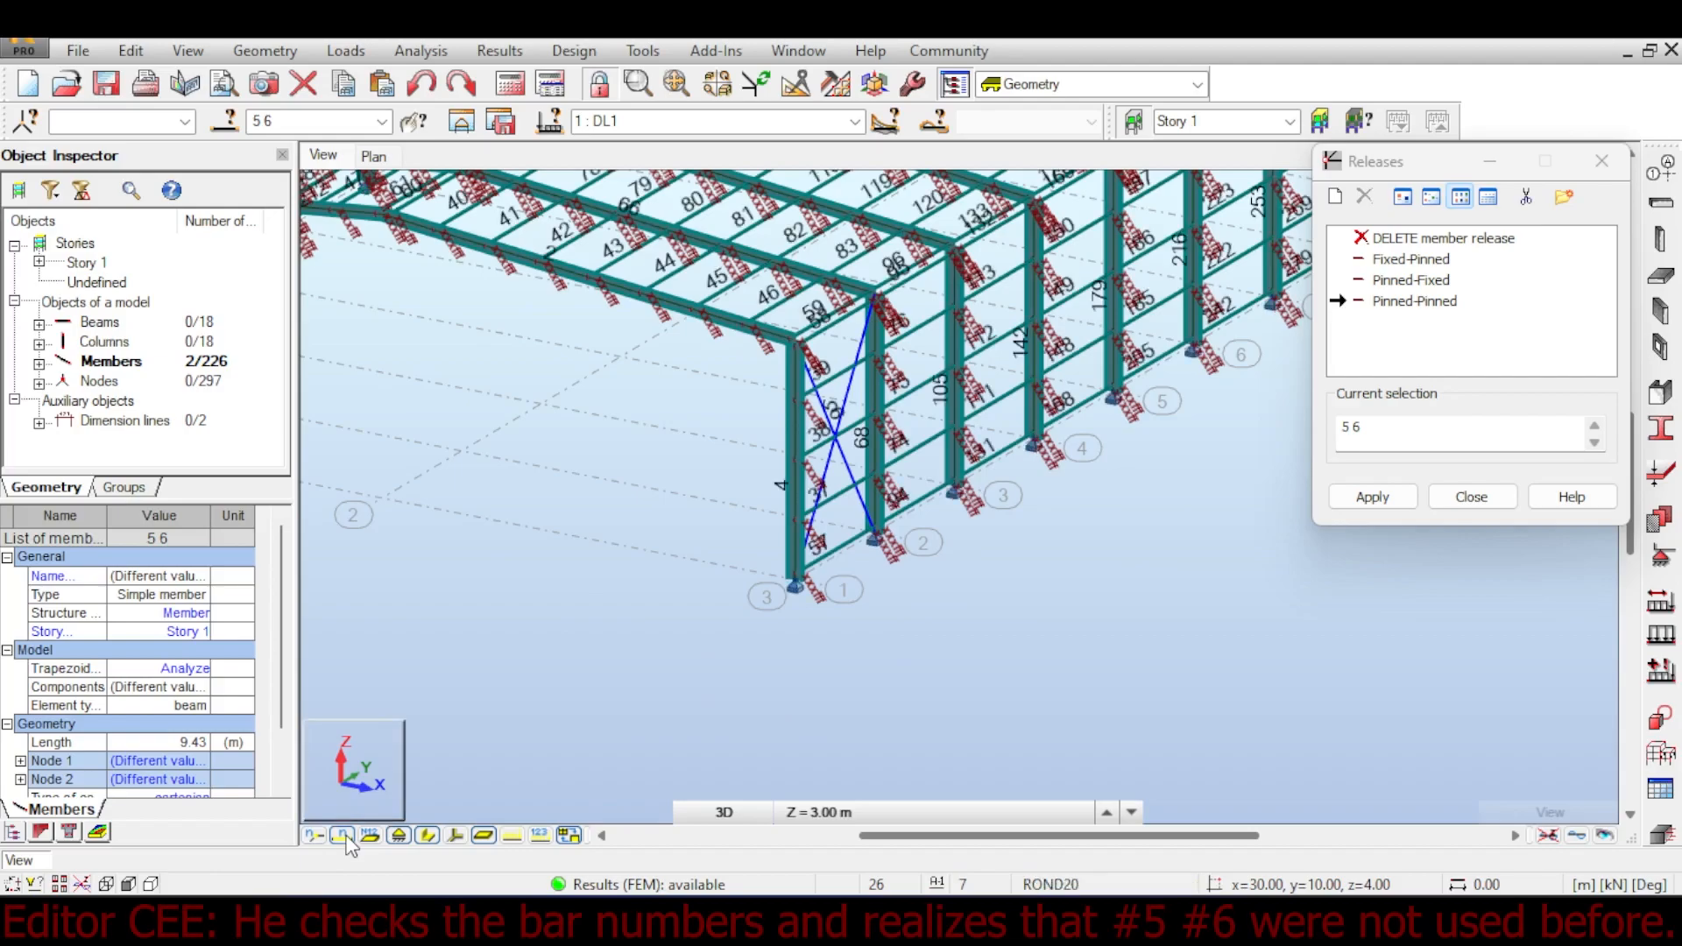
click(342, 835)
click(1367, 497)
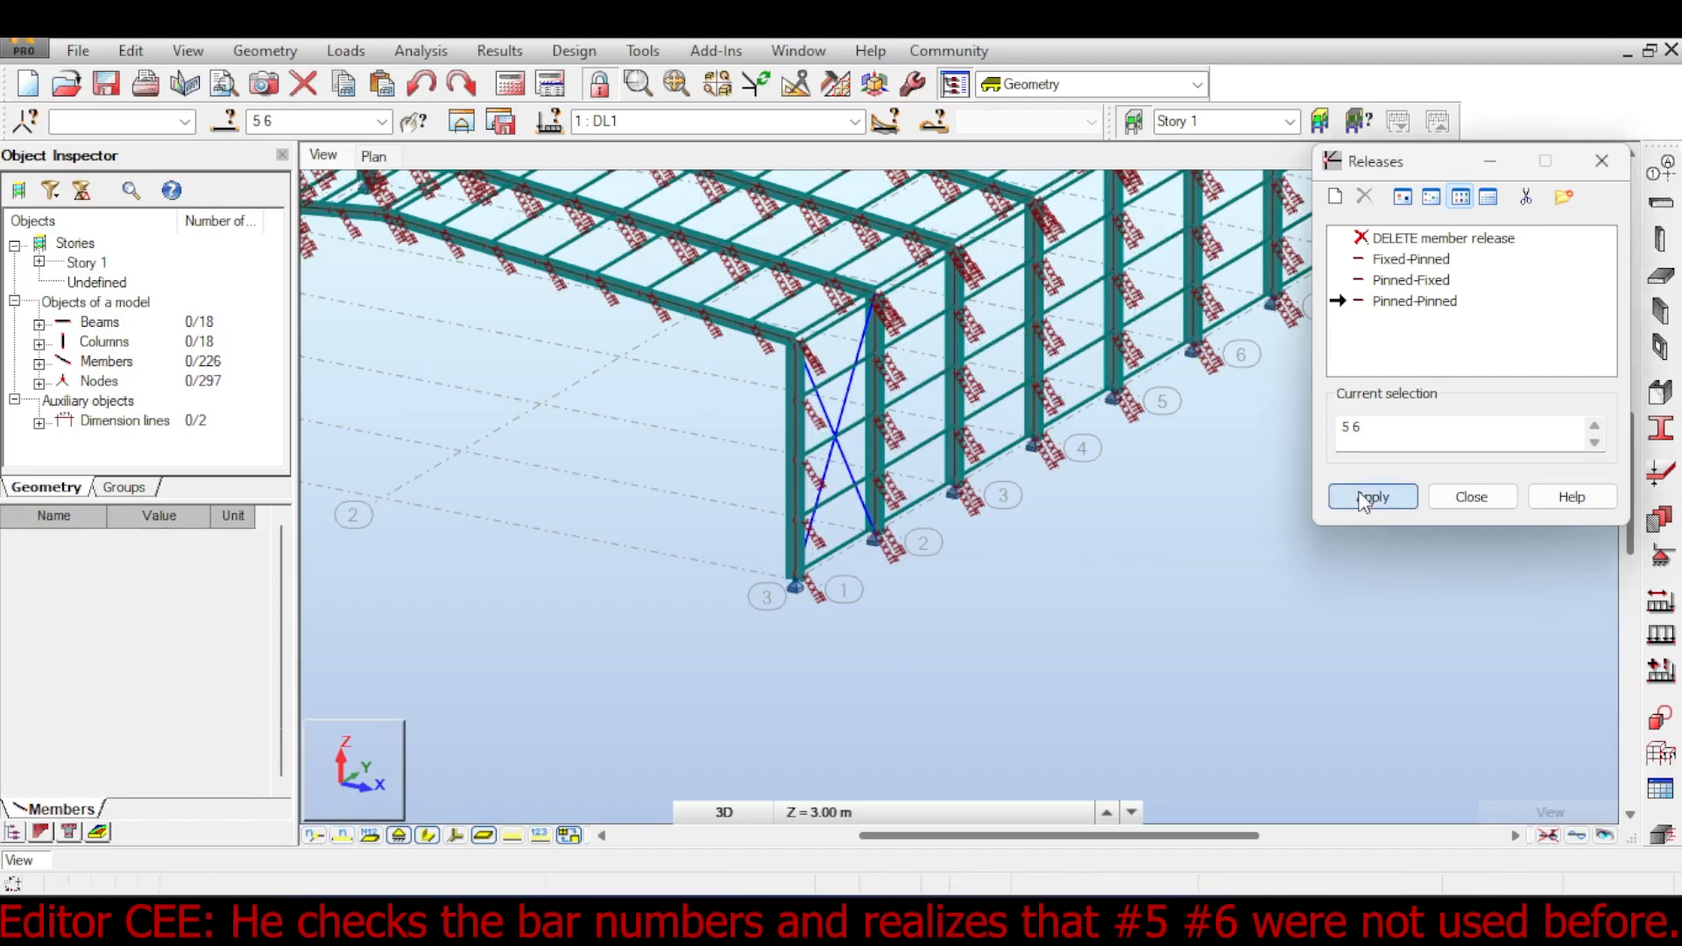
- Finish assigning releases and run the structural calculation again
click(922, 520)
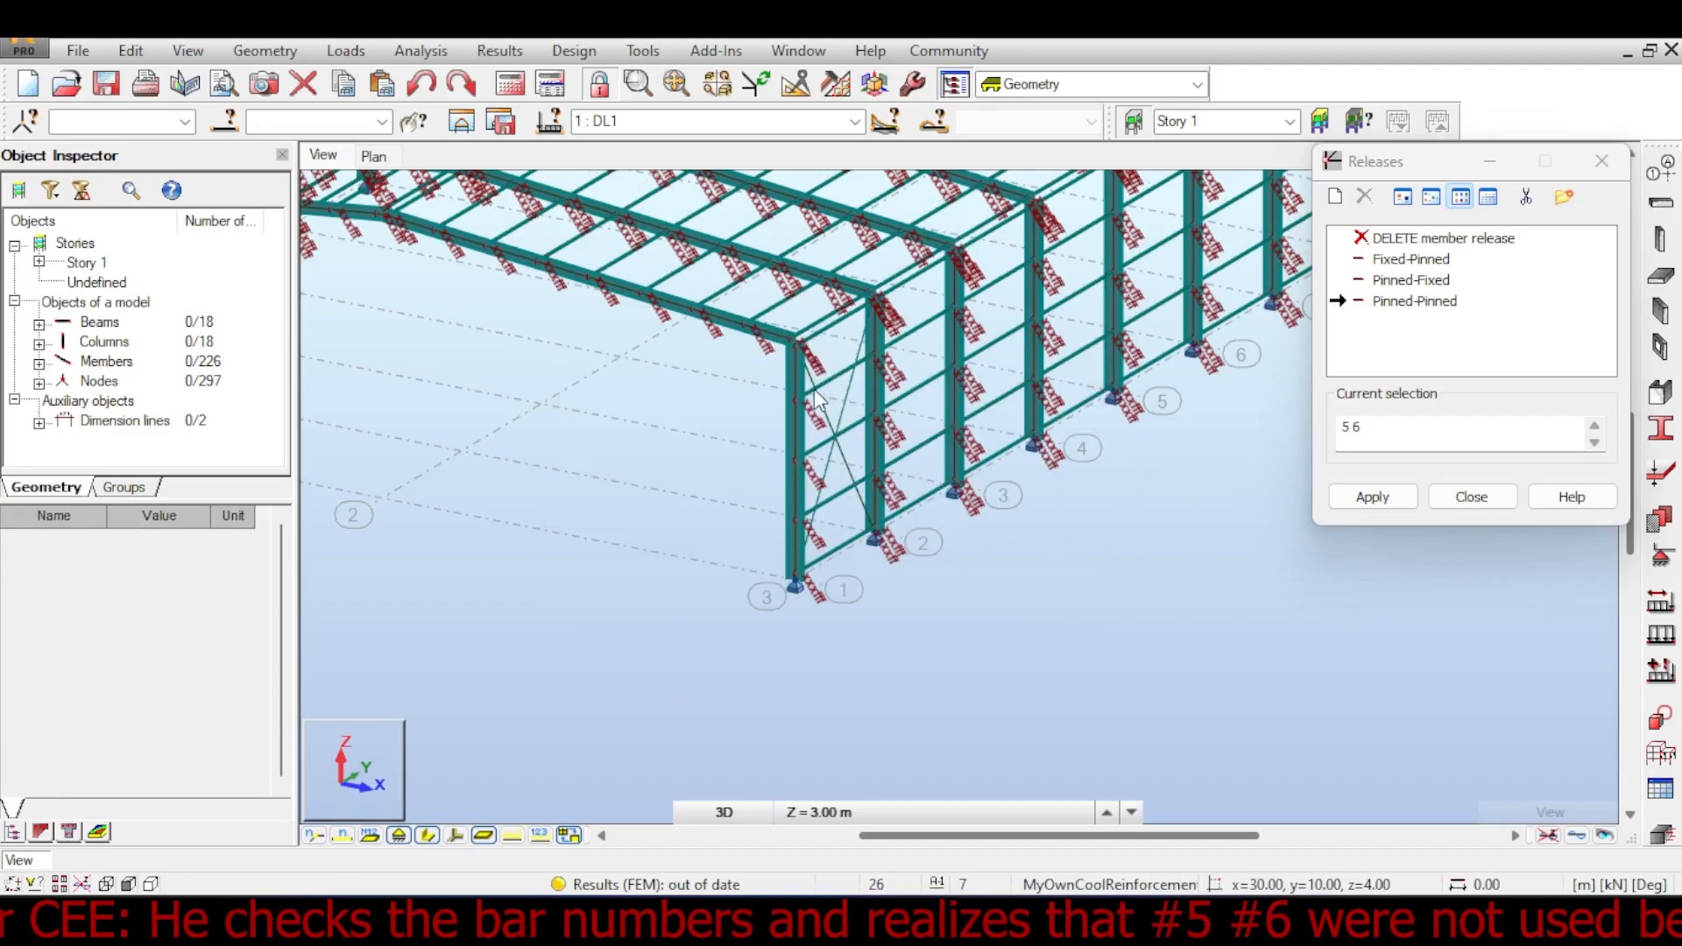
scroll(844, 375, up, 3)
scroll(844, 375, up, 1)
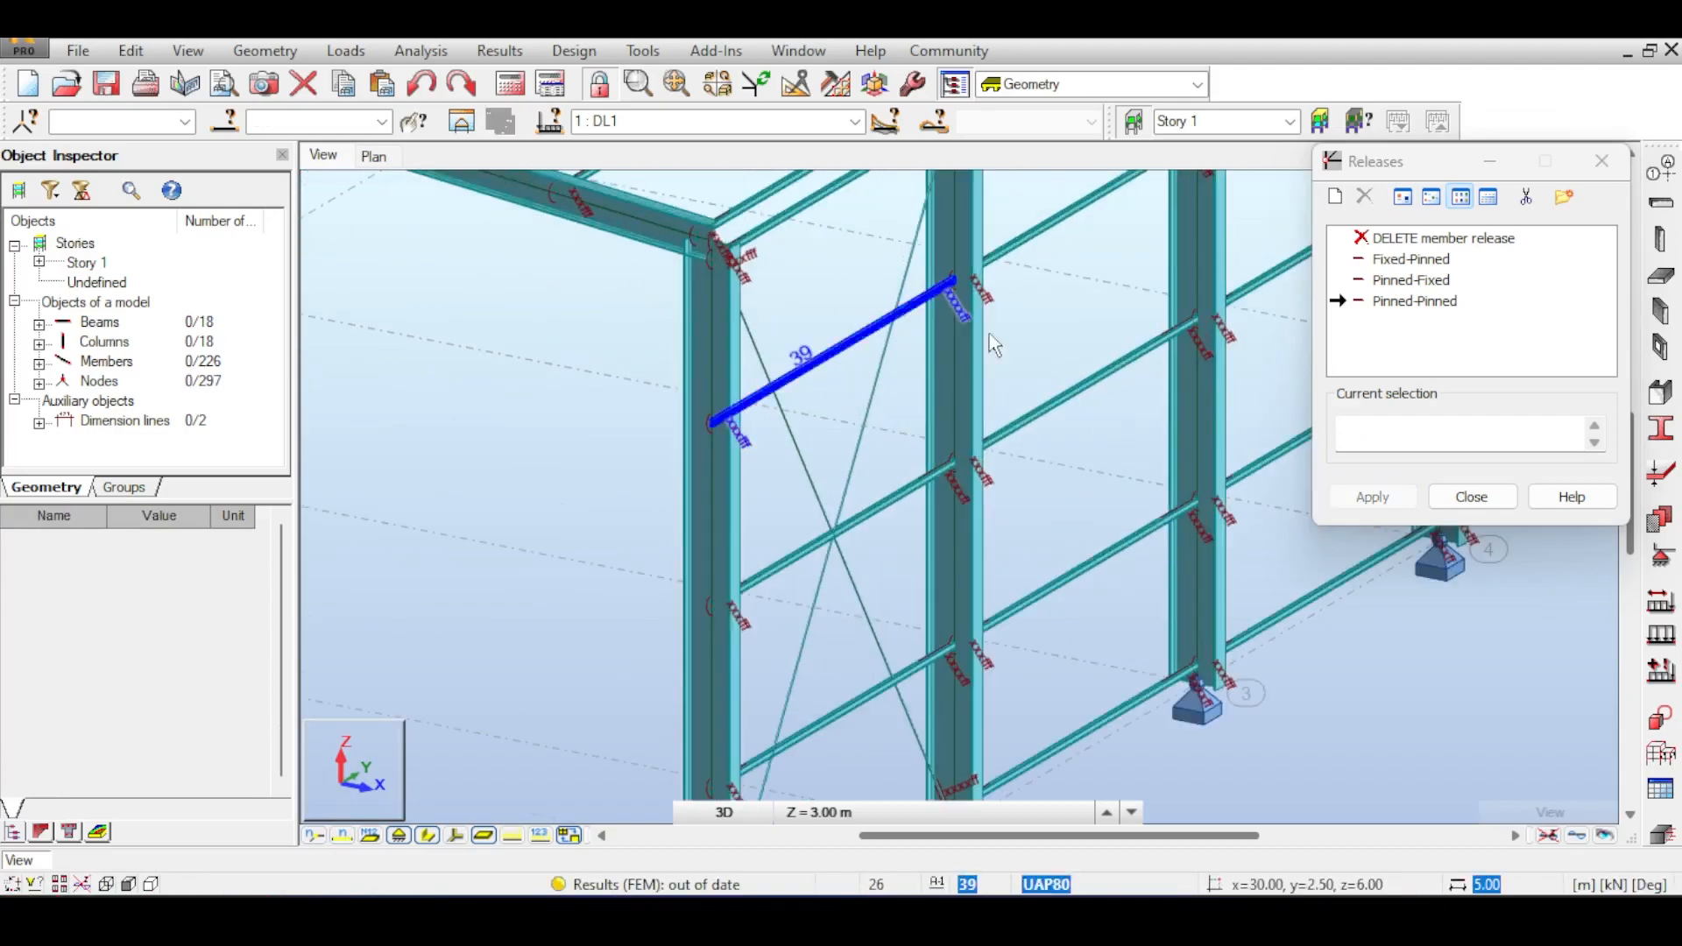
click(1472, 497)
click(530, 83)
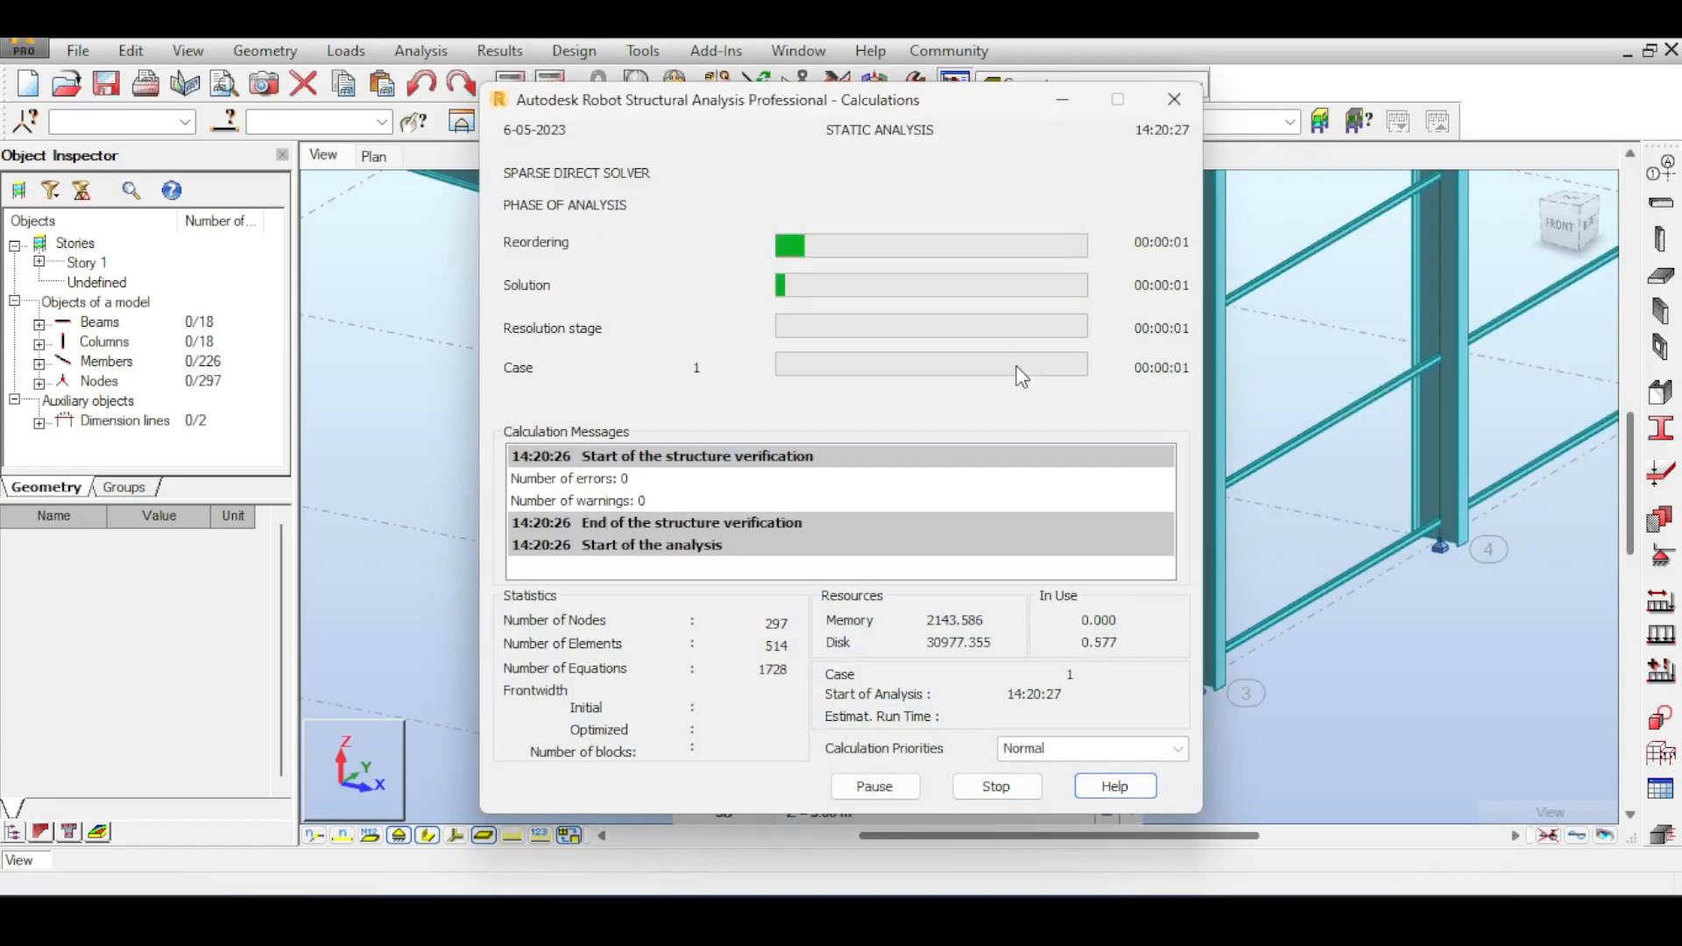
- Hide the section shapes and inspect the point where the two bracing diagonals cross the wall purlin
scroll(1014, 368, down, 6)
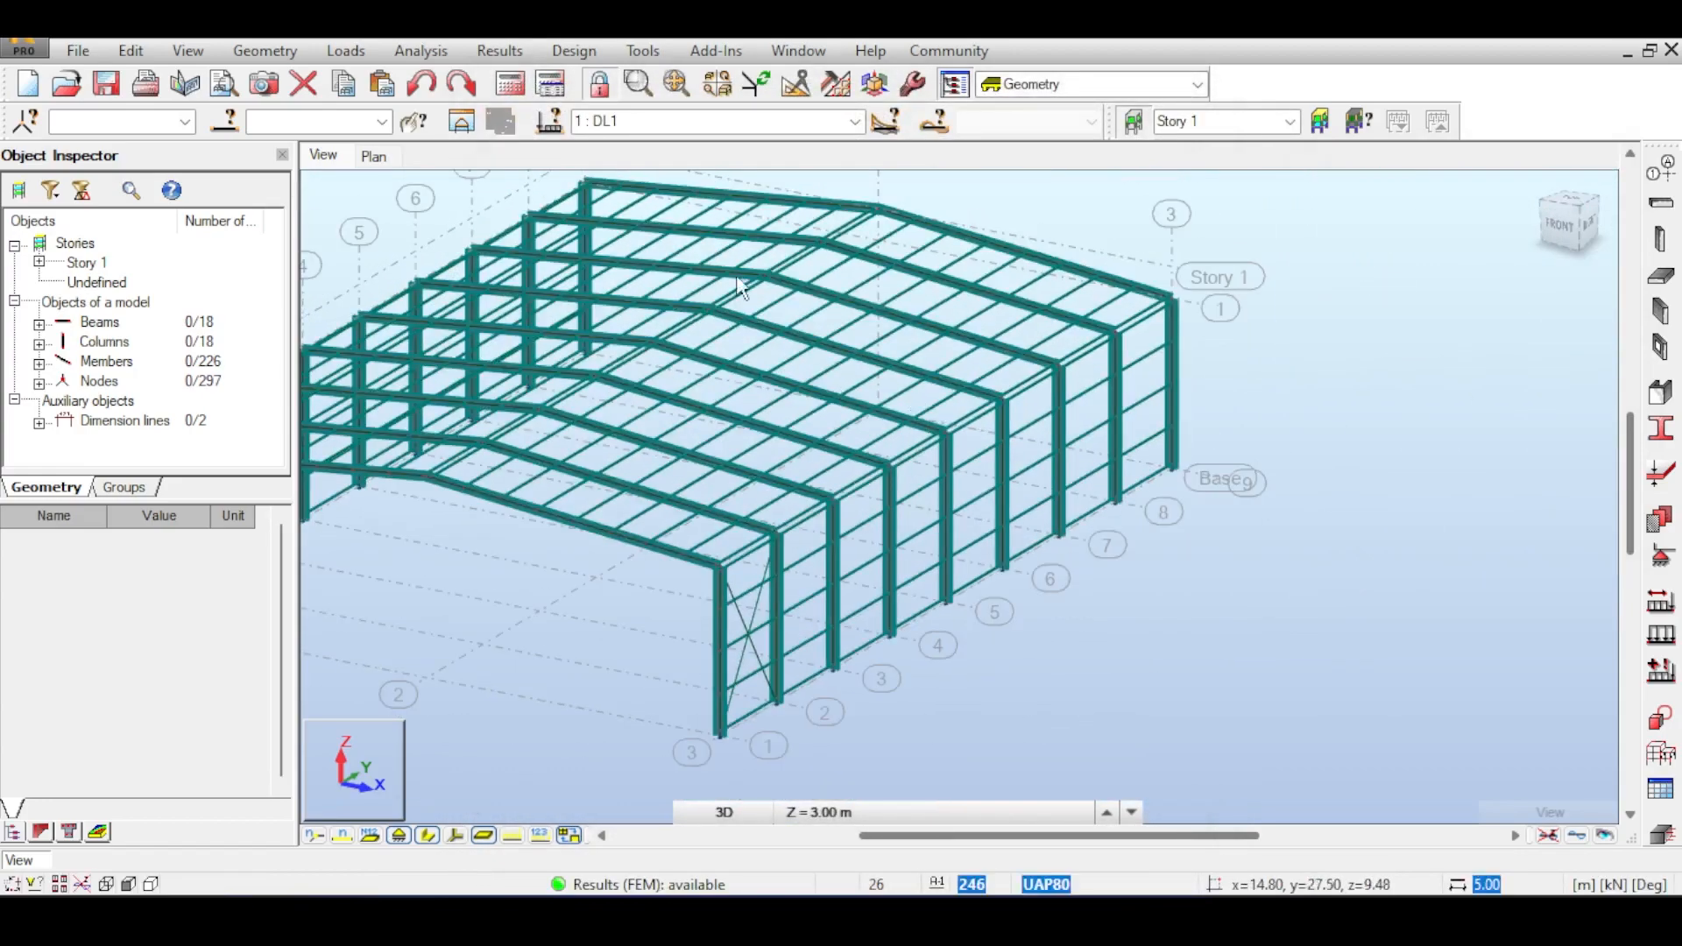
scroll(951, 377, up, 5)
scroll(1021, 484, up, 4)
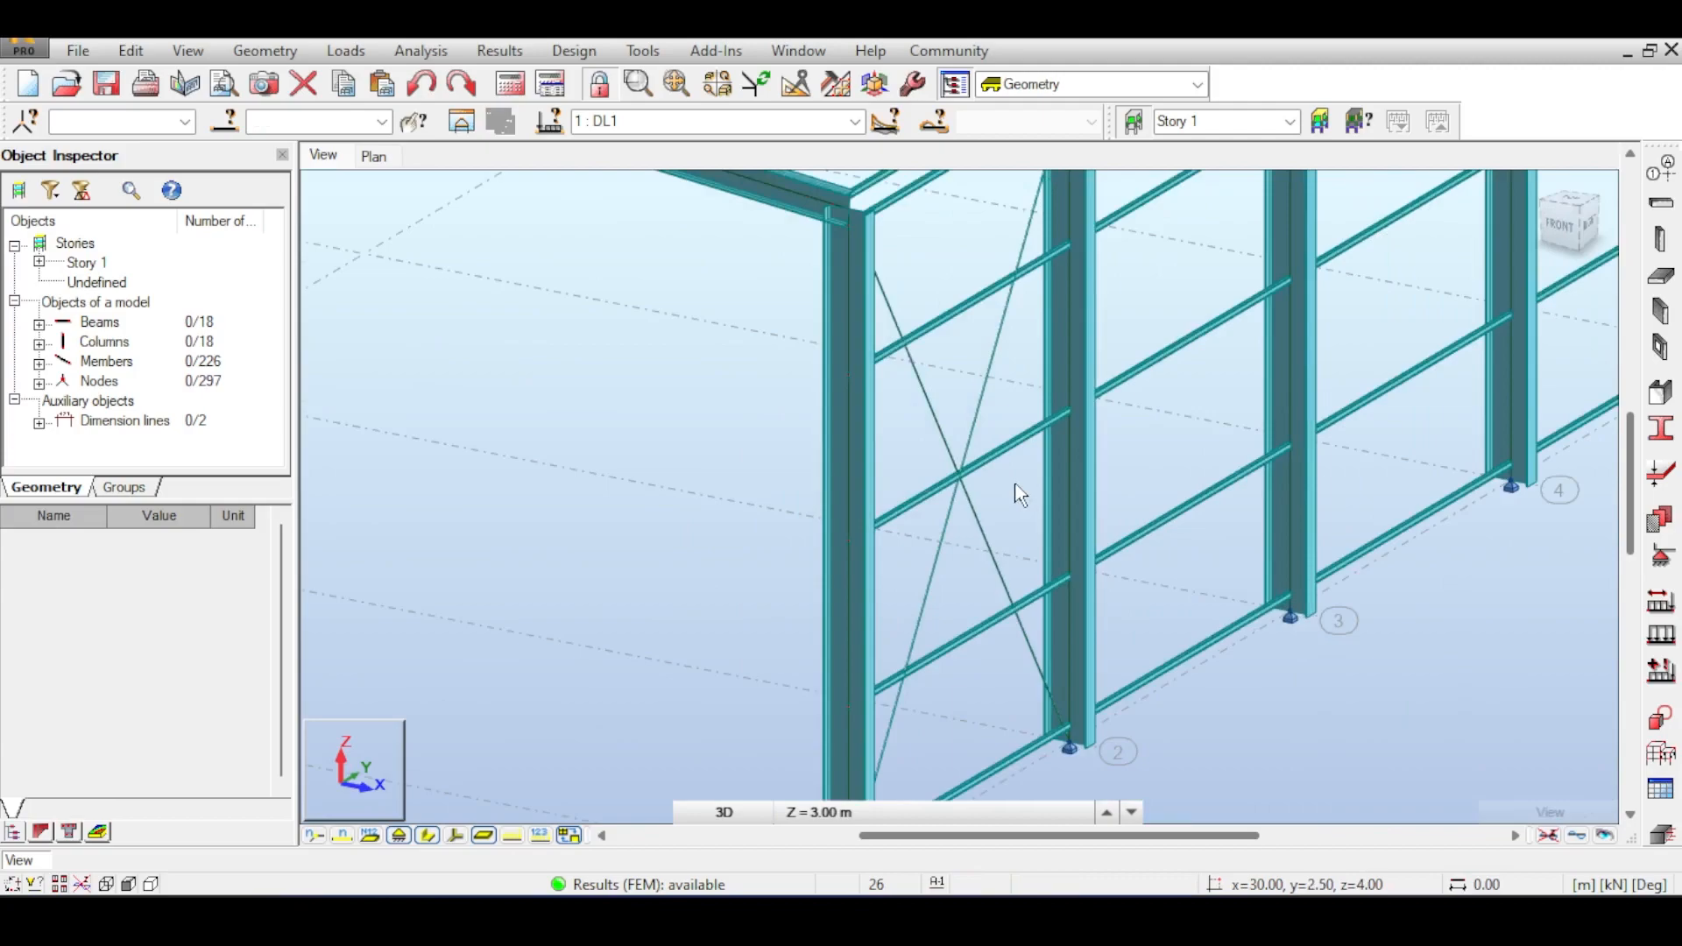
scroll(1016, 480, up, 4)
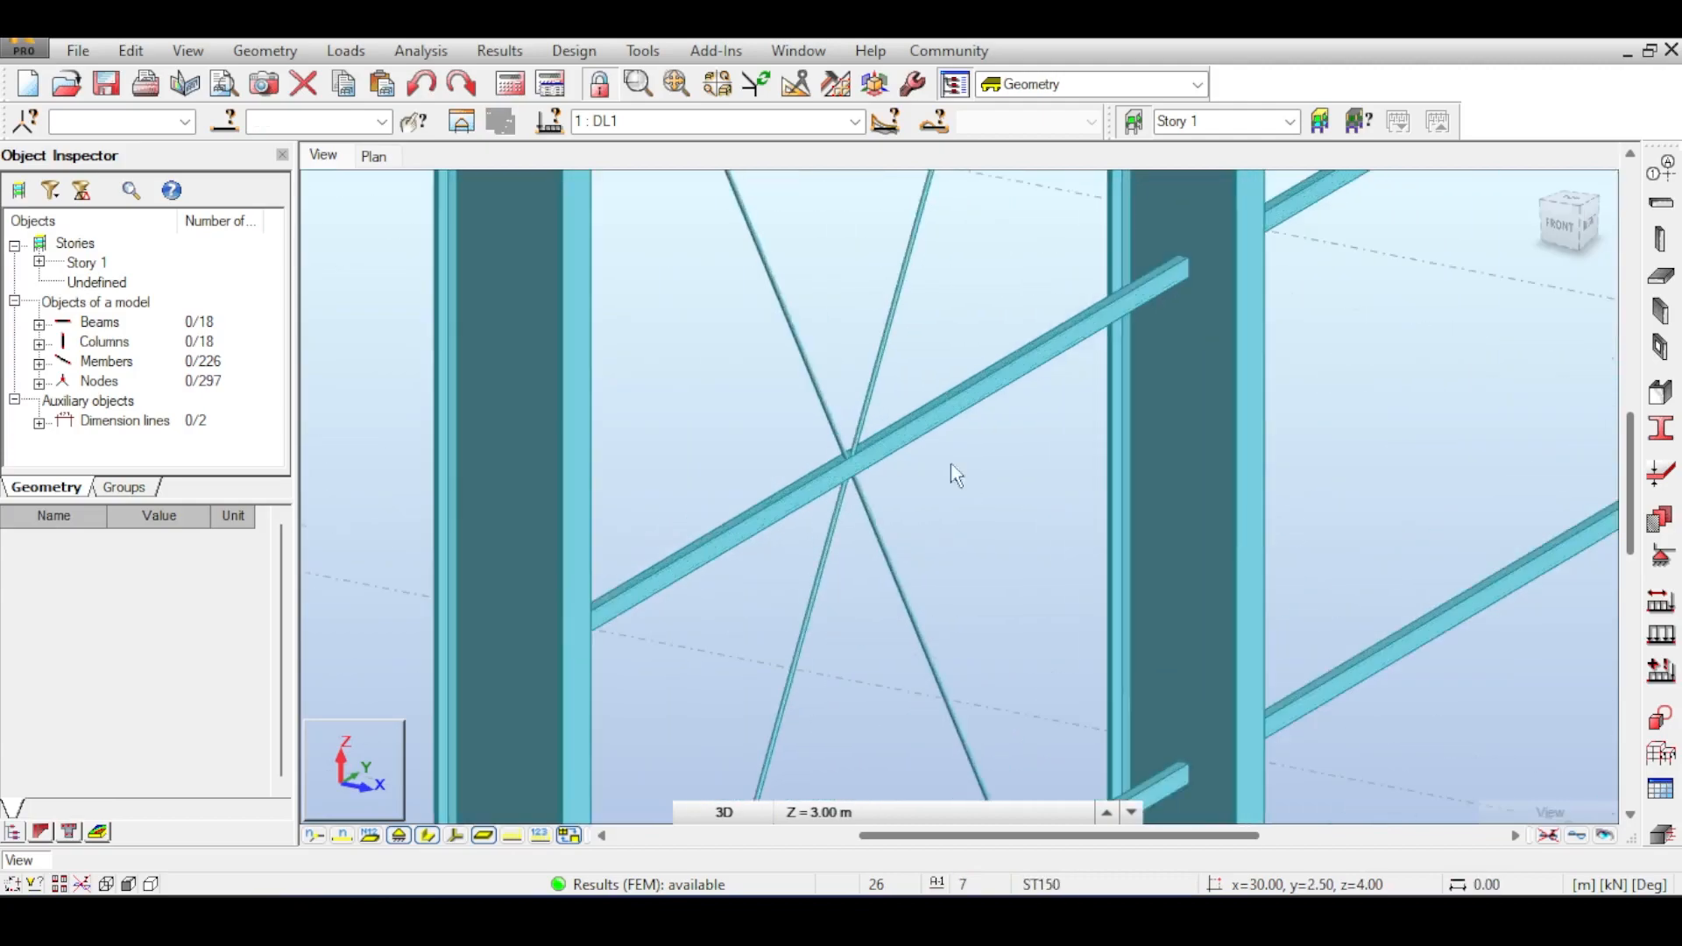
click(427, 835)
scroll(824, 487, up, 4)
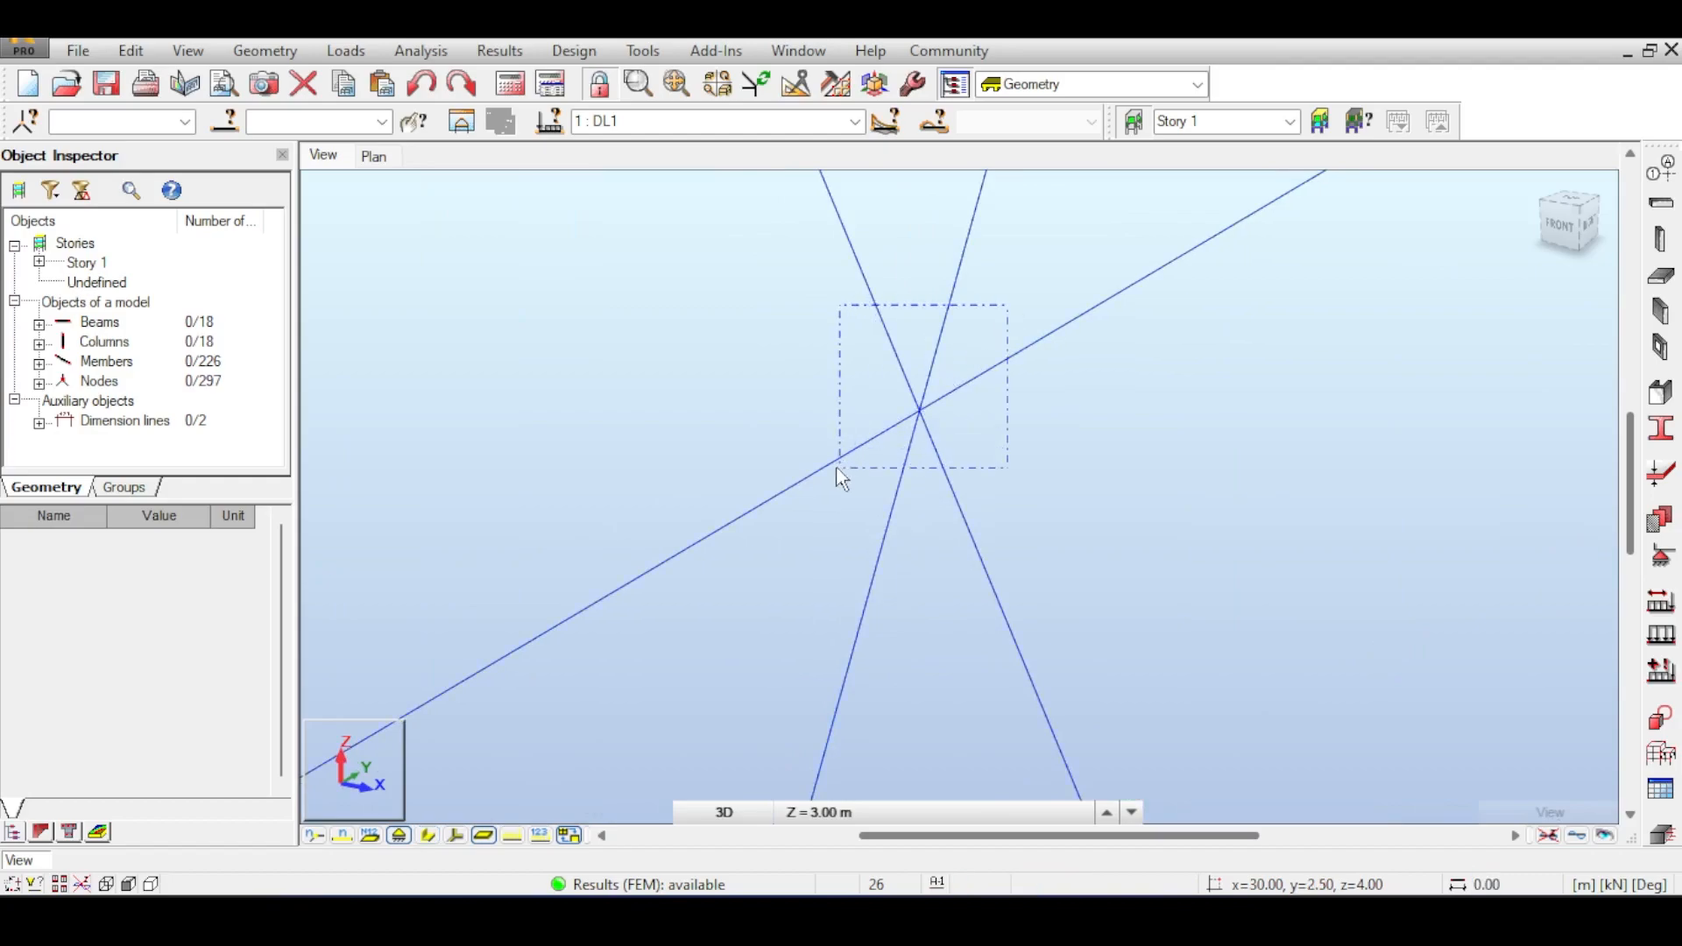
- Show the section shapes of the members again around the crossing of the two wall bracing diagonals
drag(837, 470, 837, 470)
click(792, 591)
scroll(791, 591, down, 5)
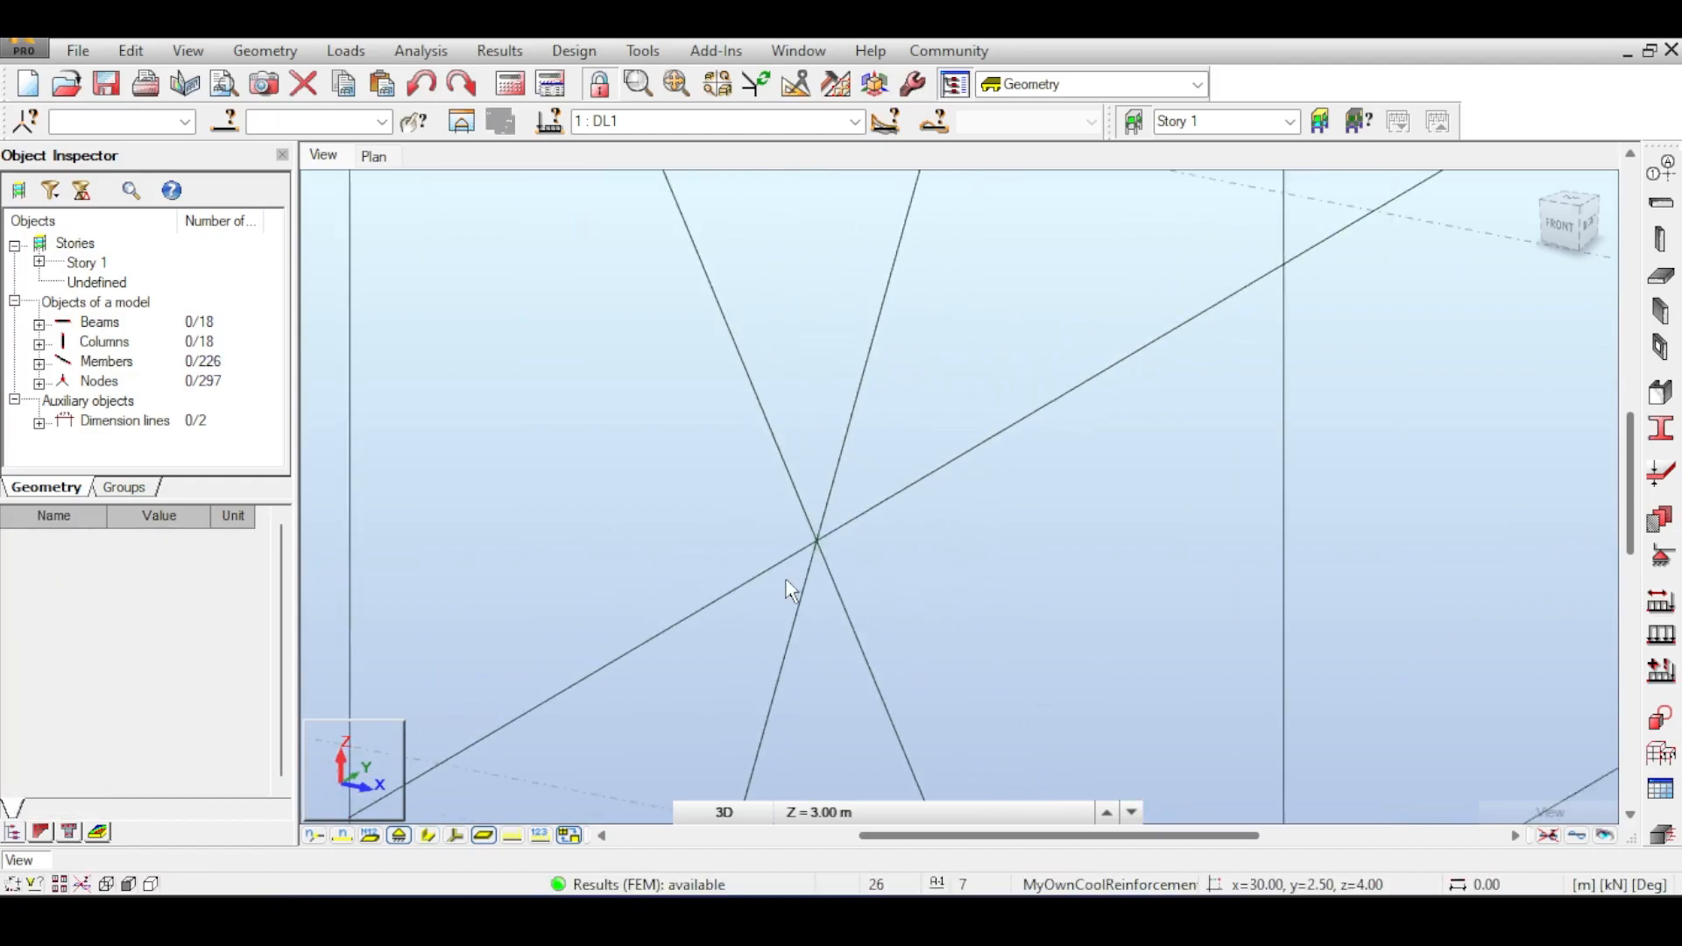
click(430, 837)
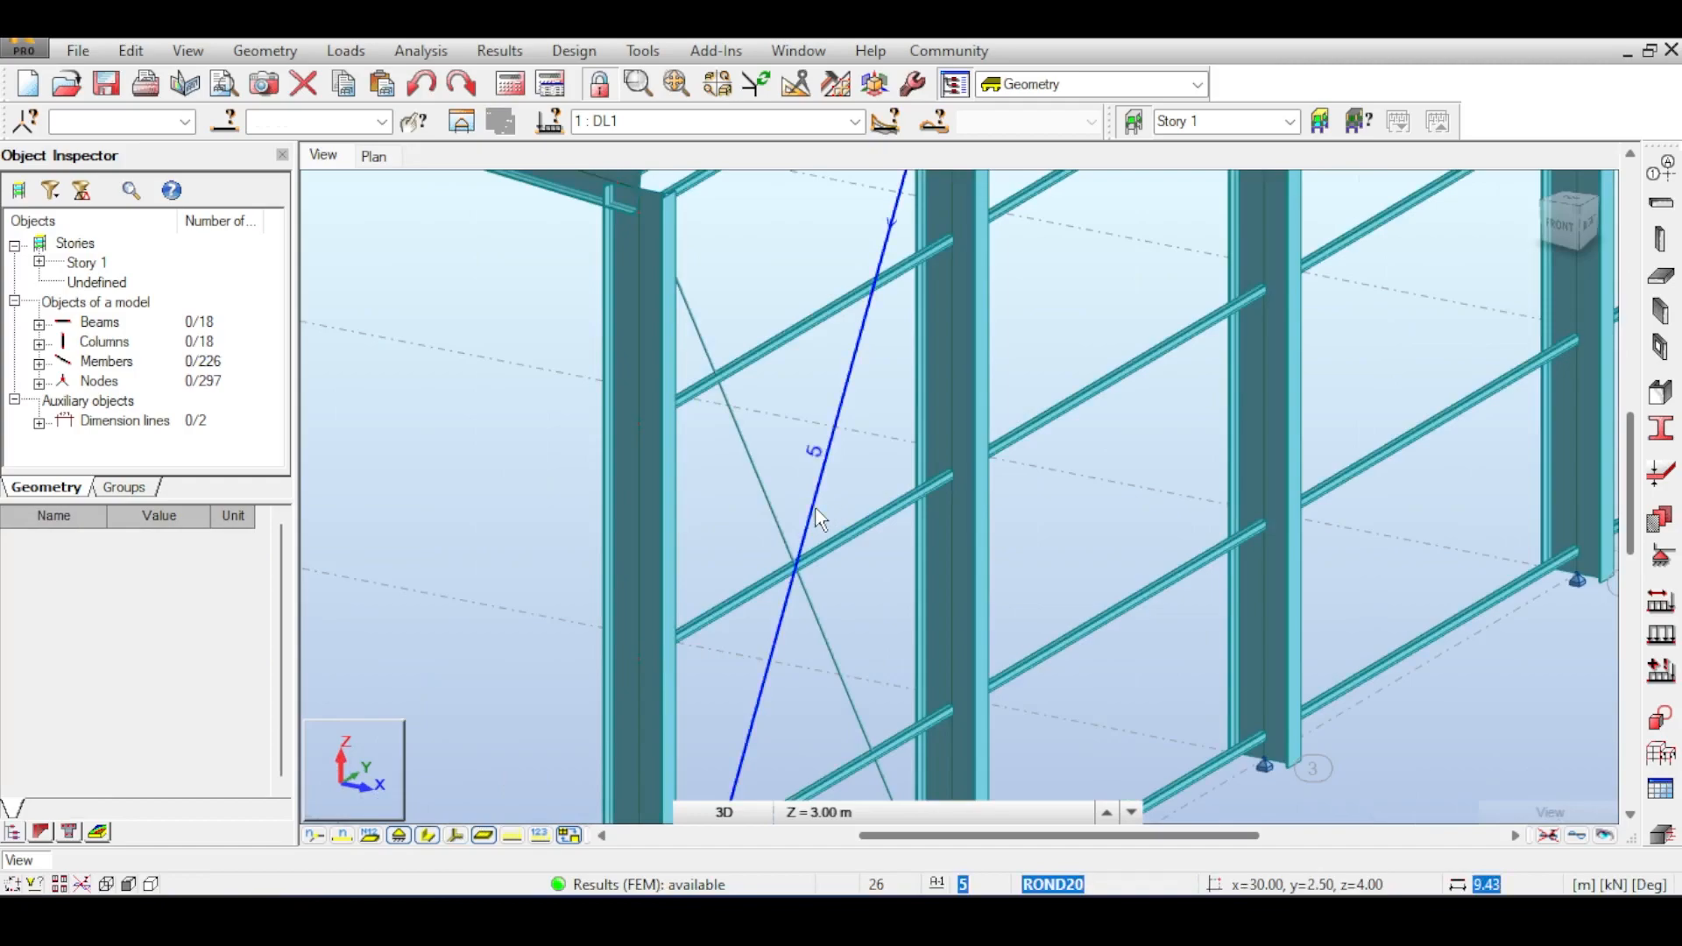
- Check how the two ROND20 diagonals and the crossing wall purlin select as members, then clear the selection
click(828, 443)
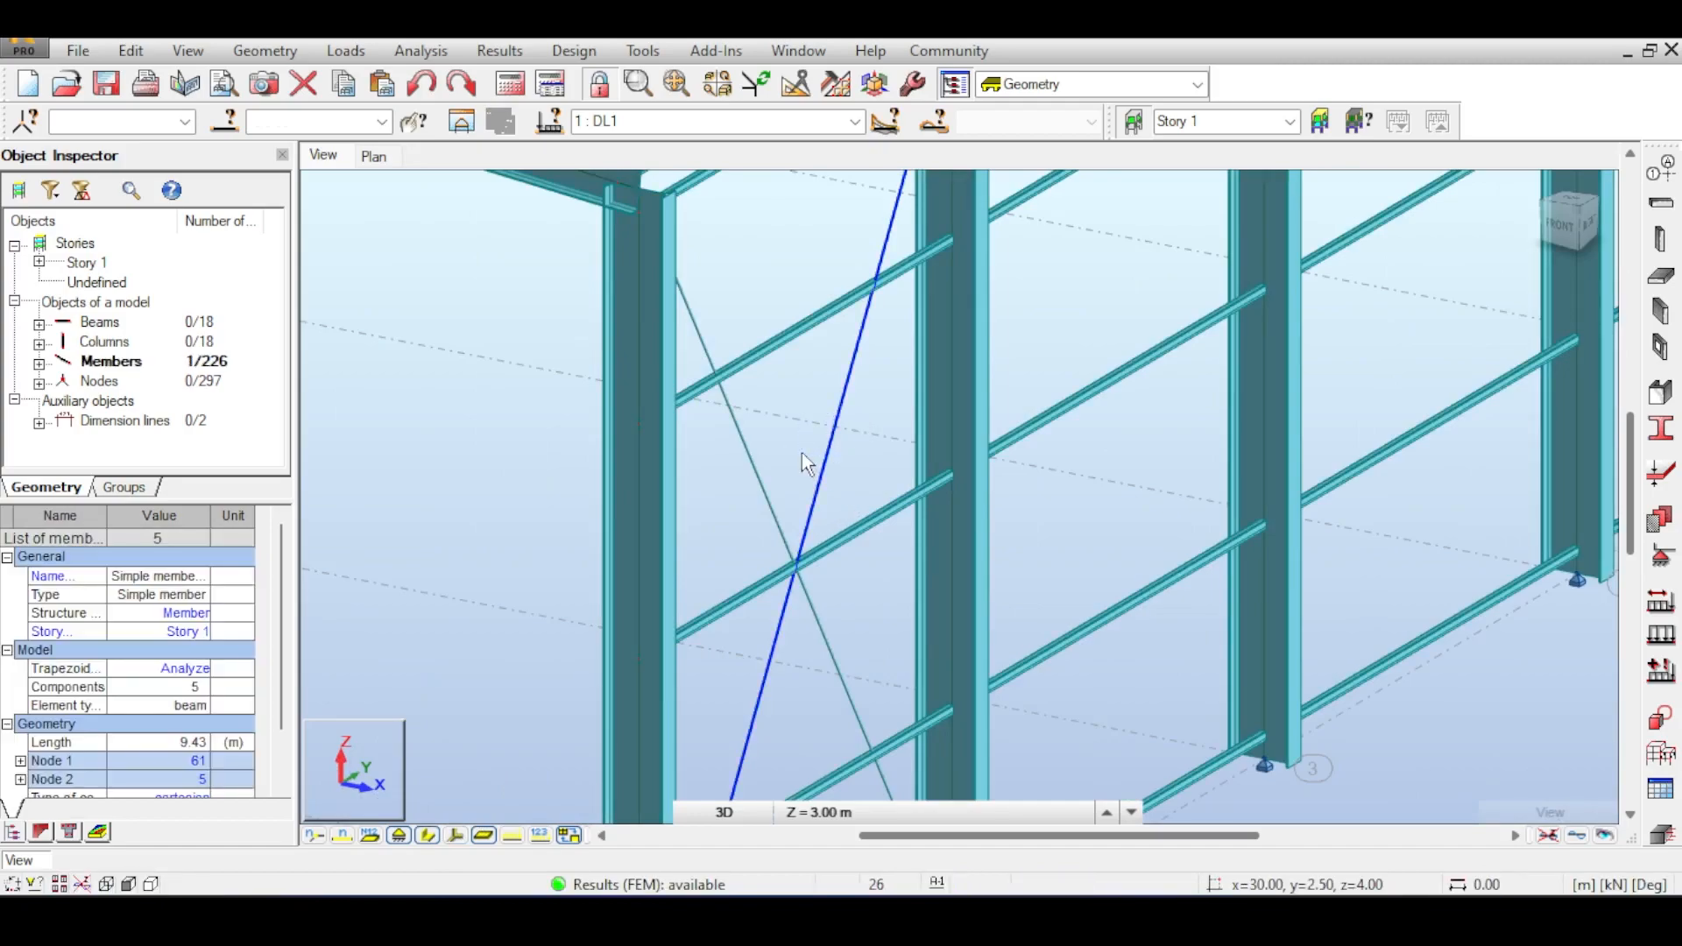
click(869, 536)
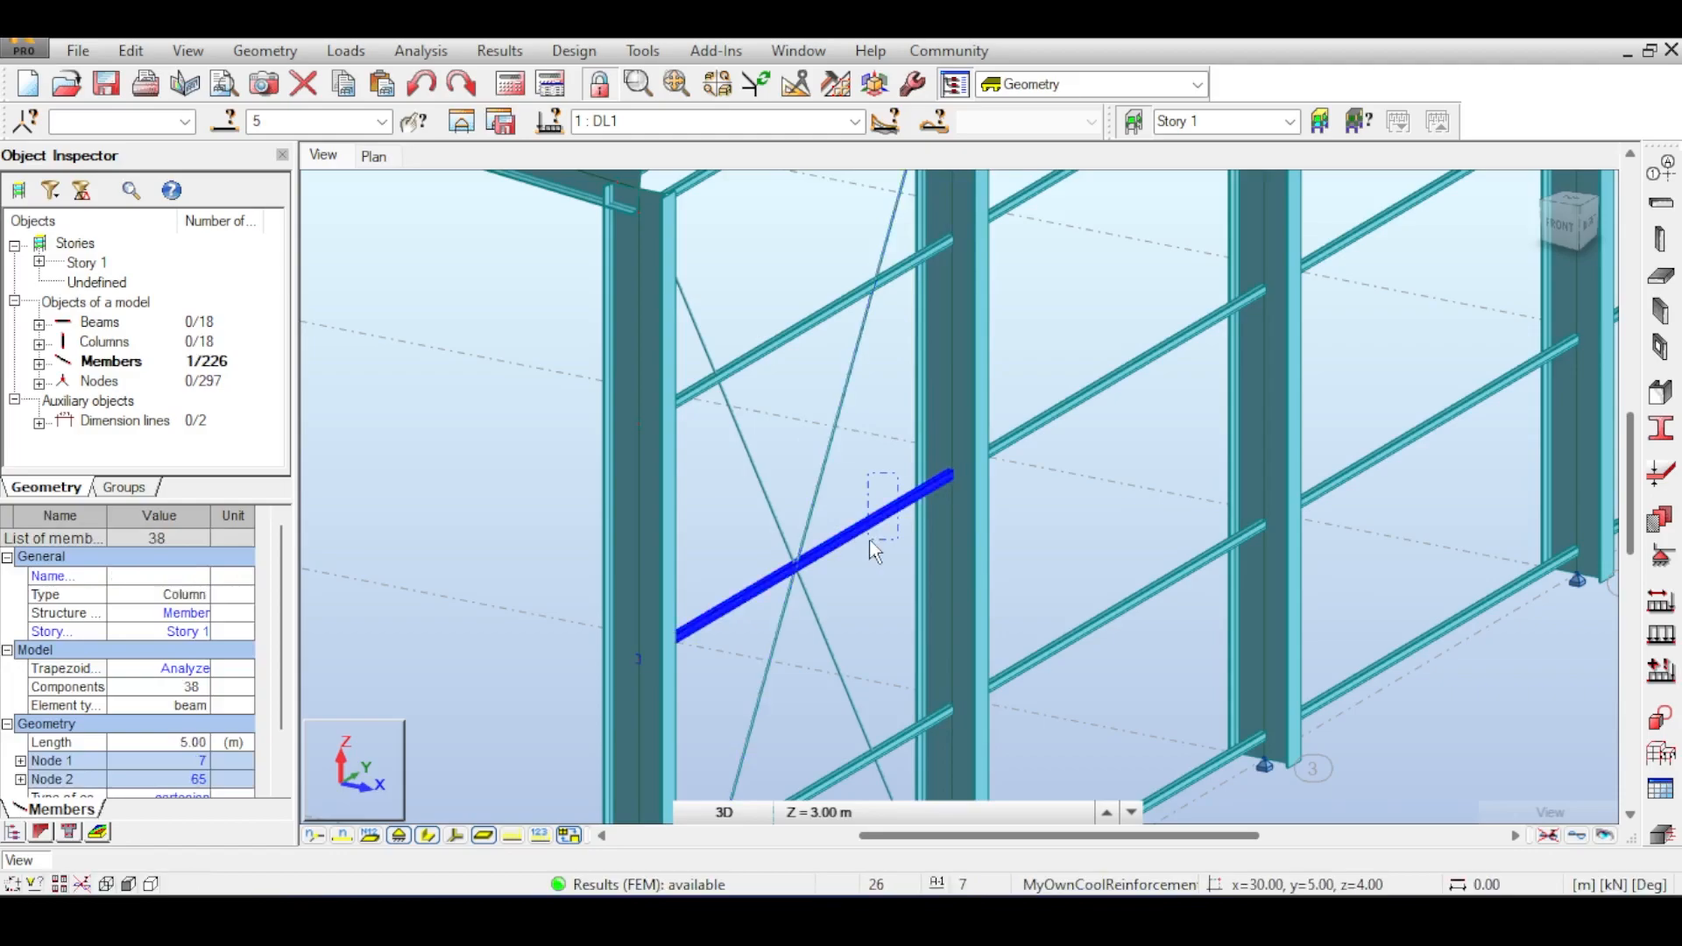
click(832, 659)
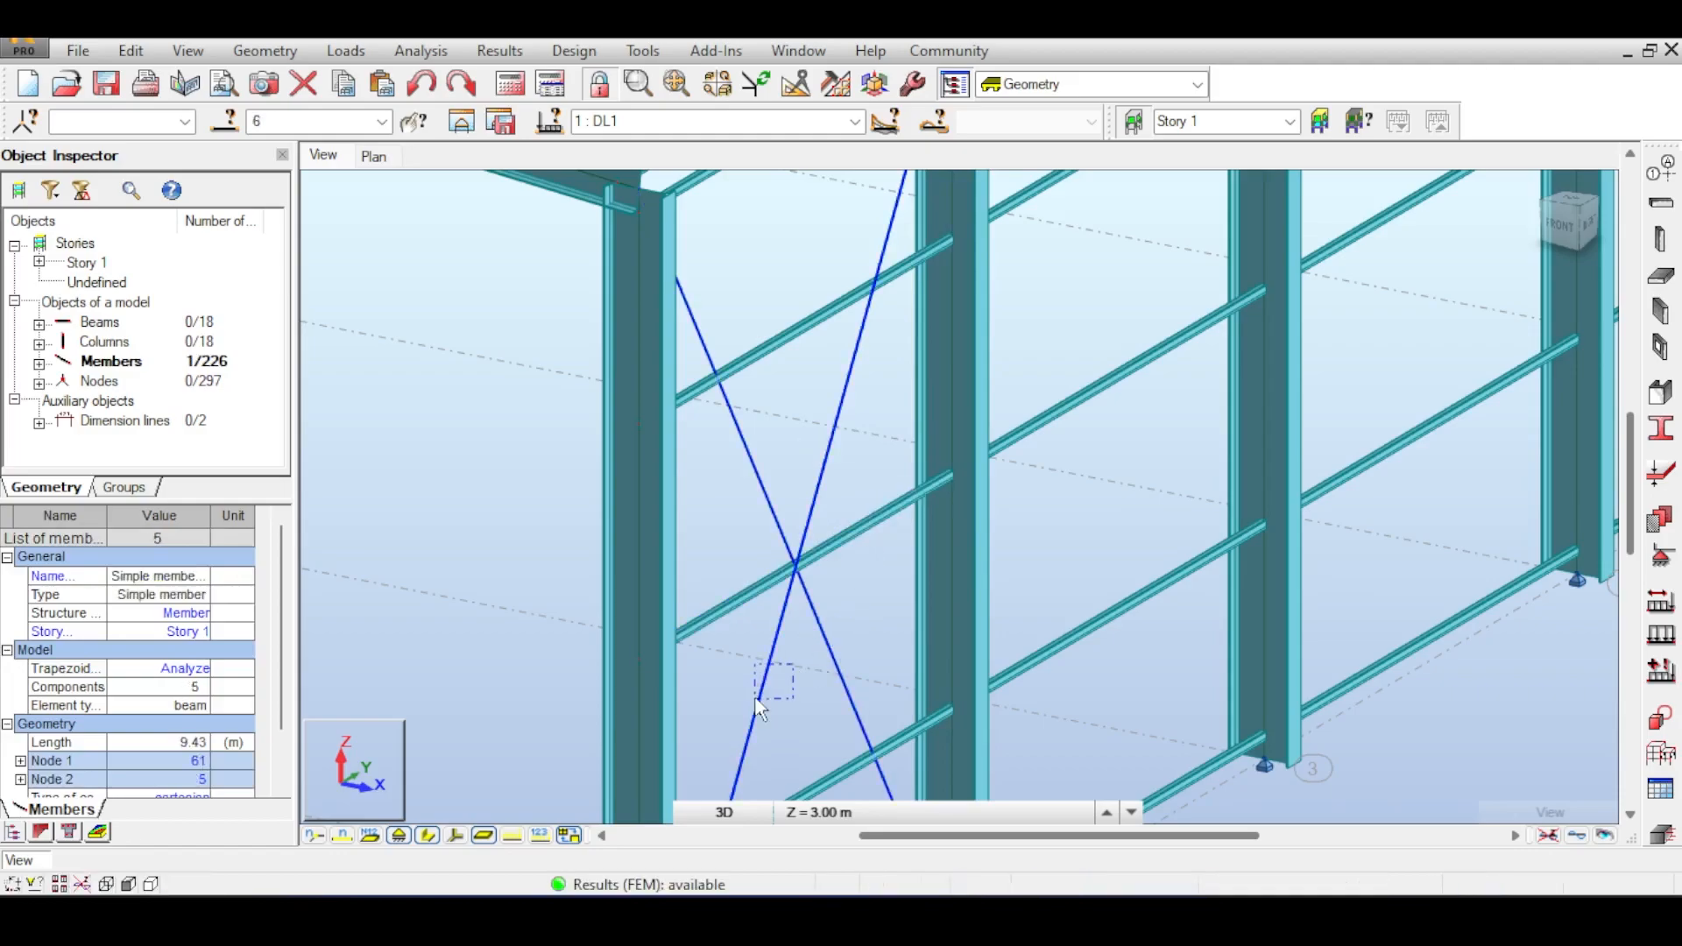
click(876, 587)
middle_drag(876, 587, 855, 567)
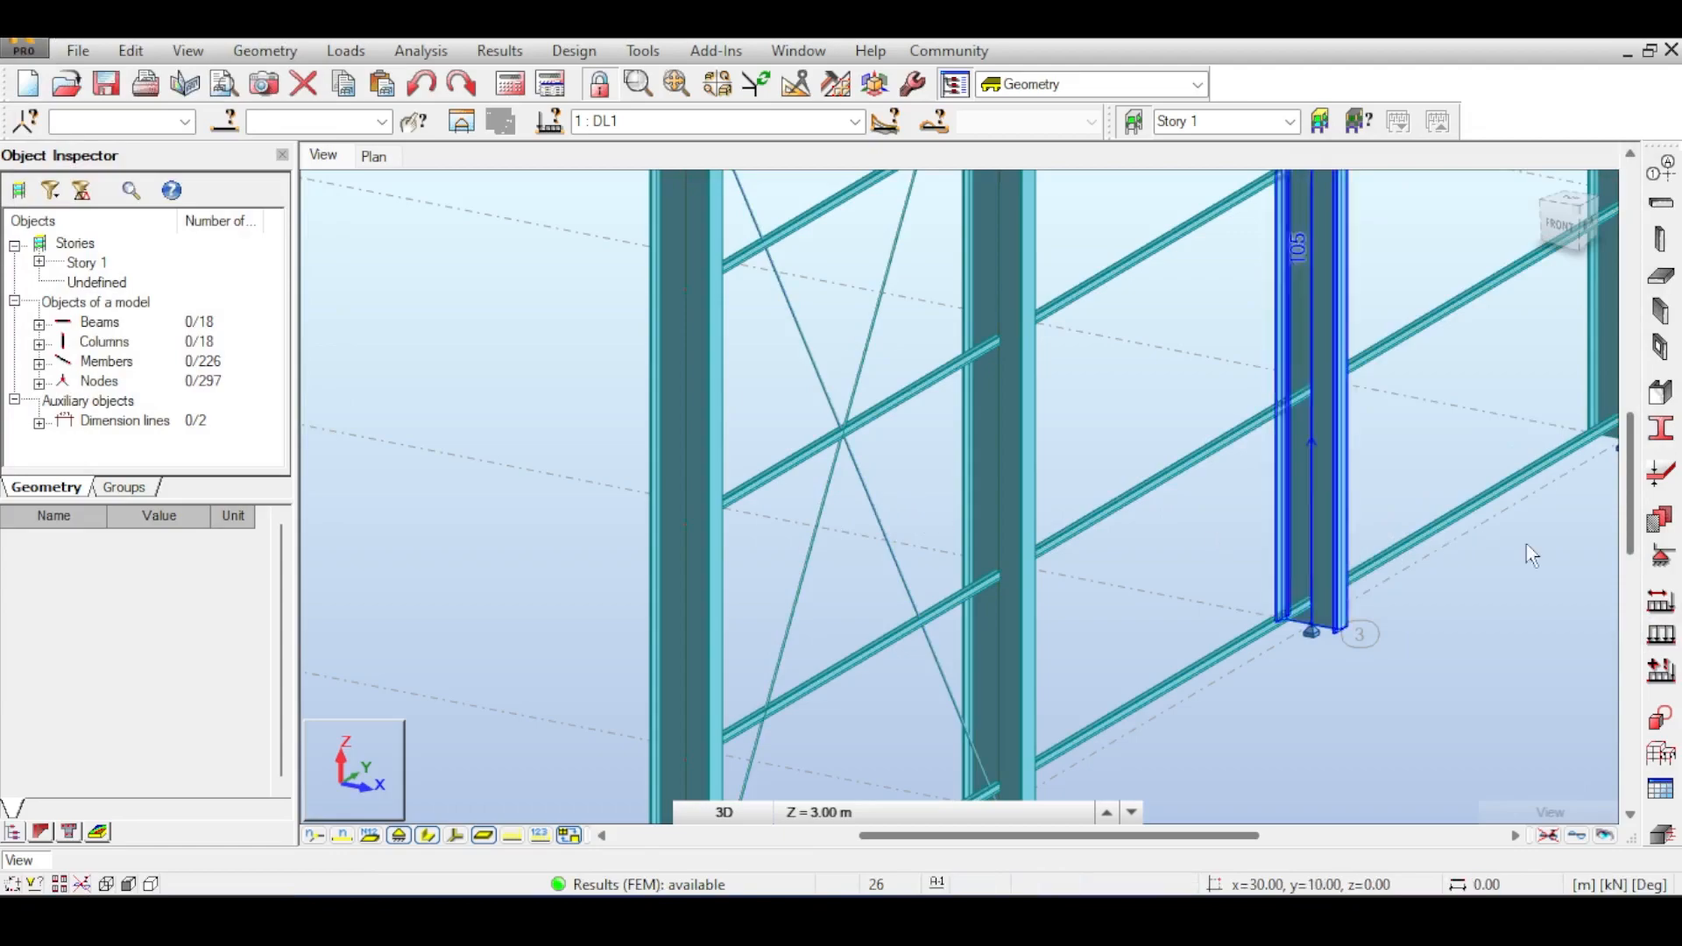
- Apply a 5 kN global X member force in case DL1 to one bracing diagonal below the crossing, generating a calculation node there
click(1660, 635)
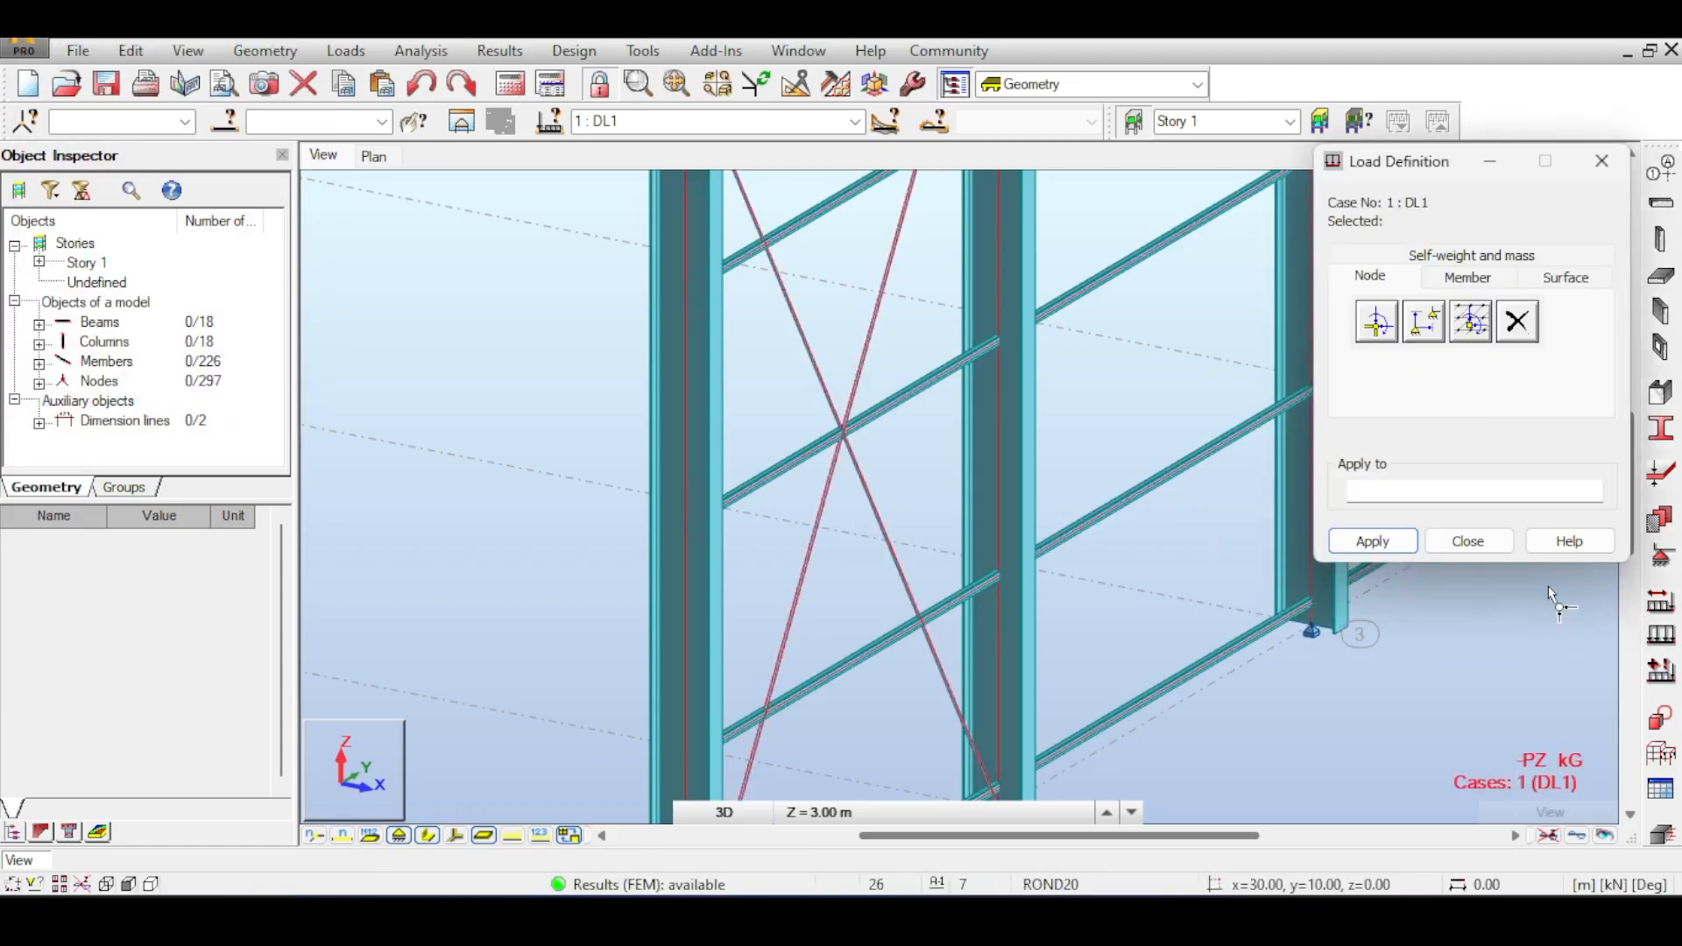
click(1466, 280)
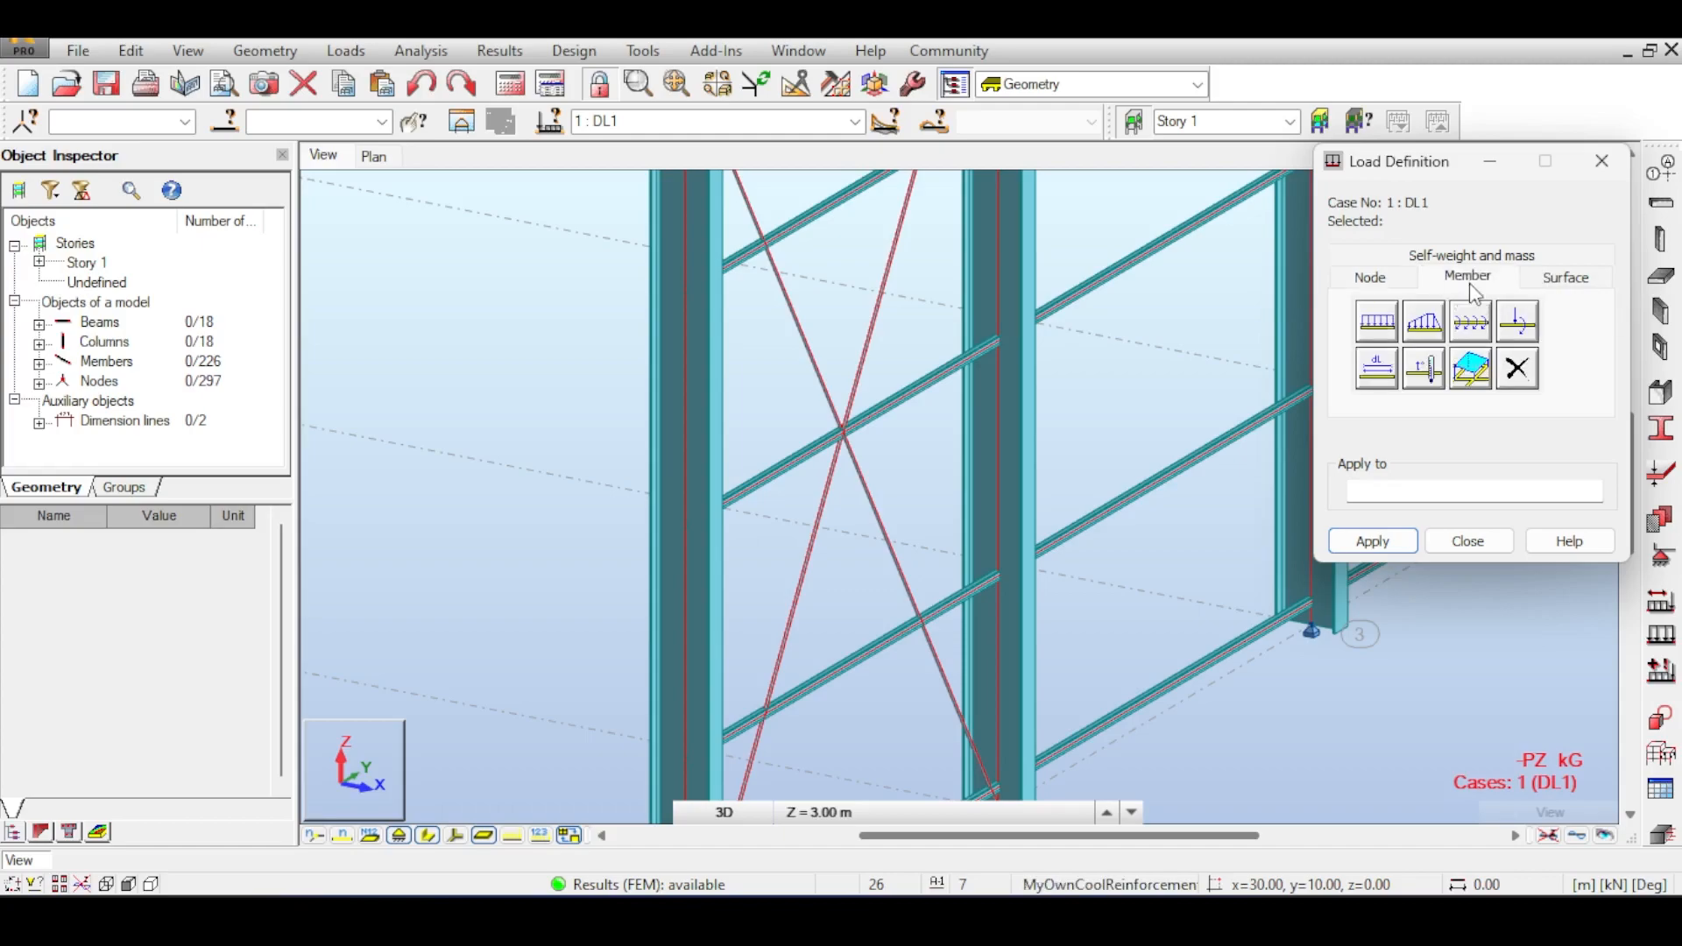
click(1516, 321)
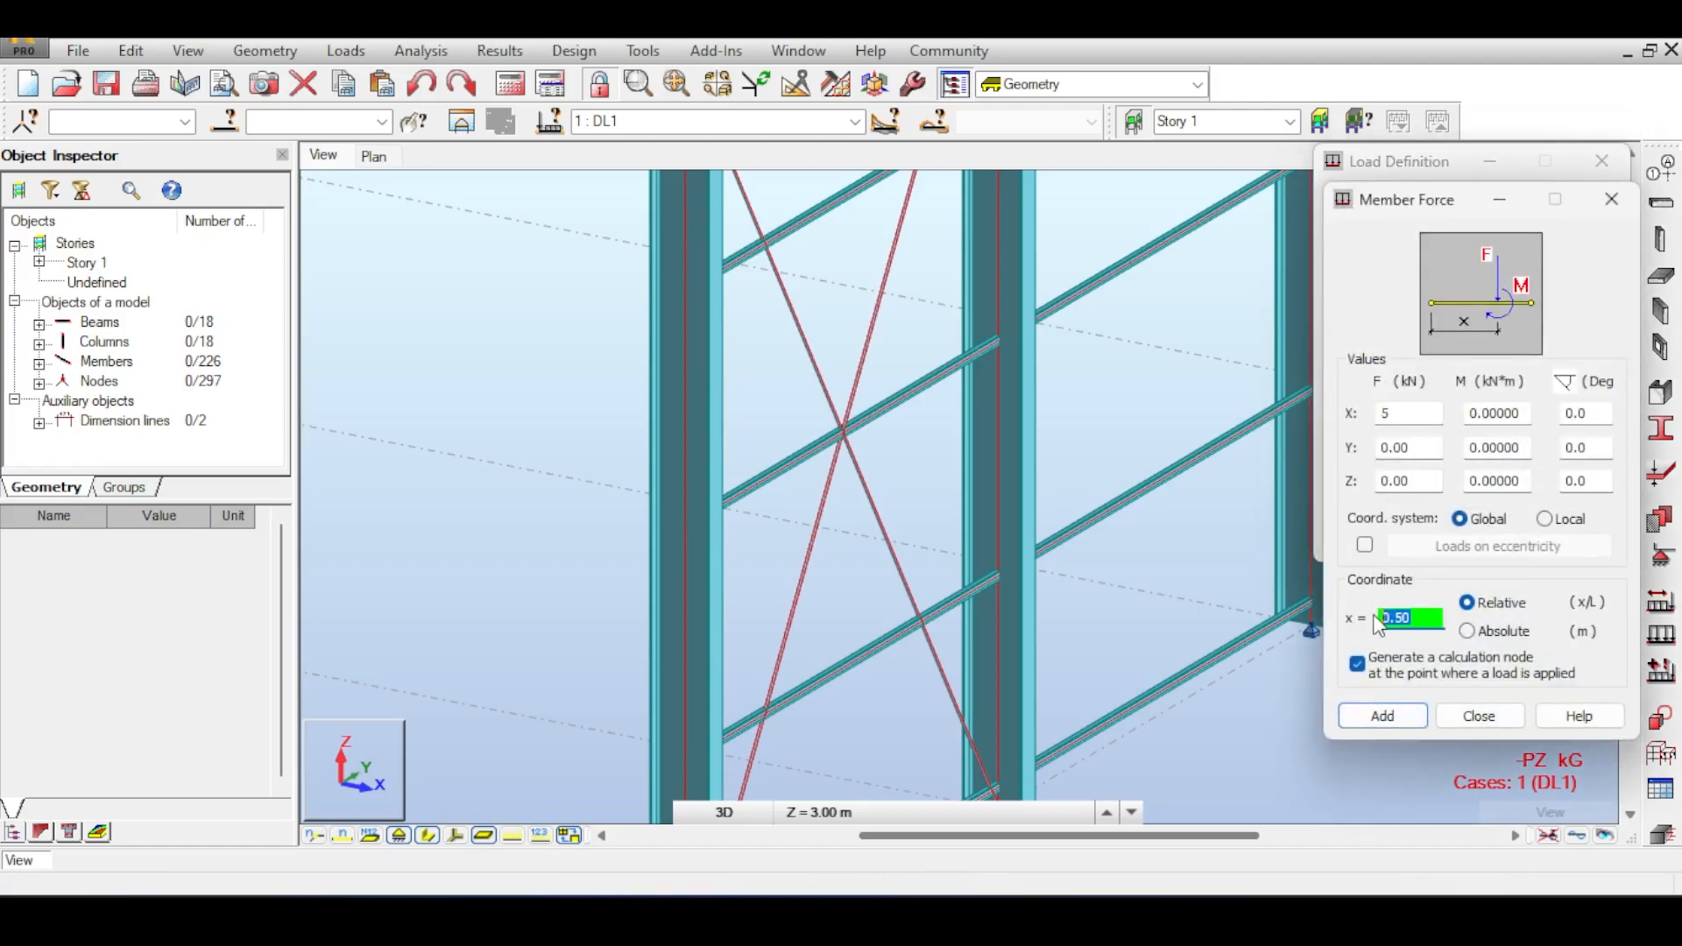
click(1425, 719)
click(875, 319)
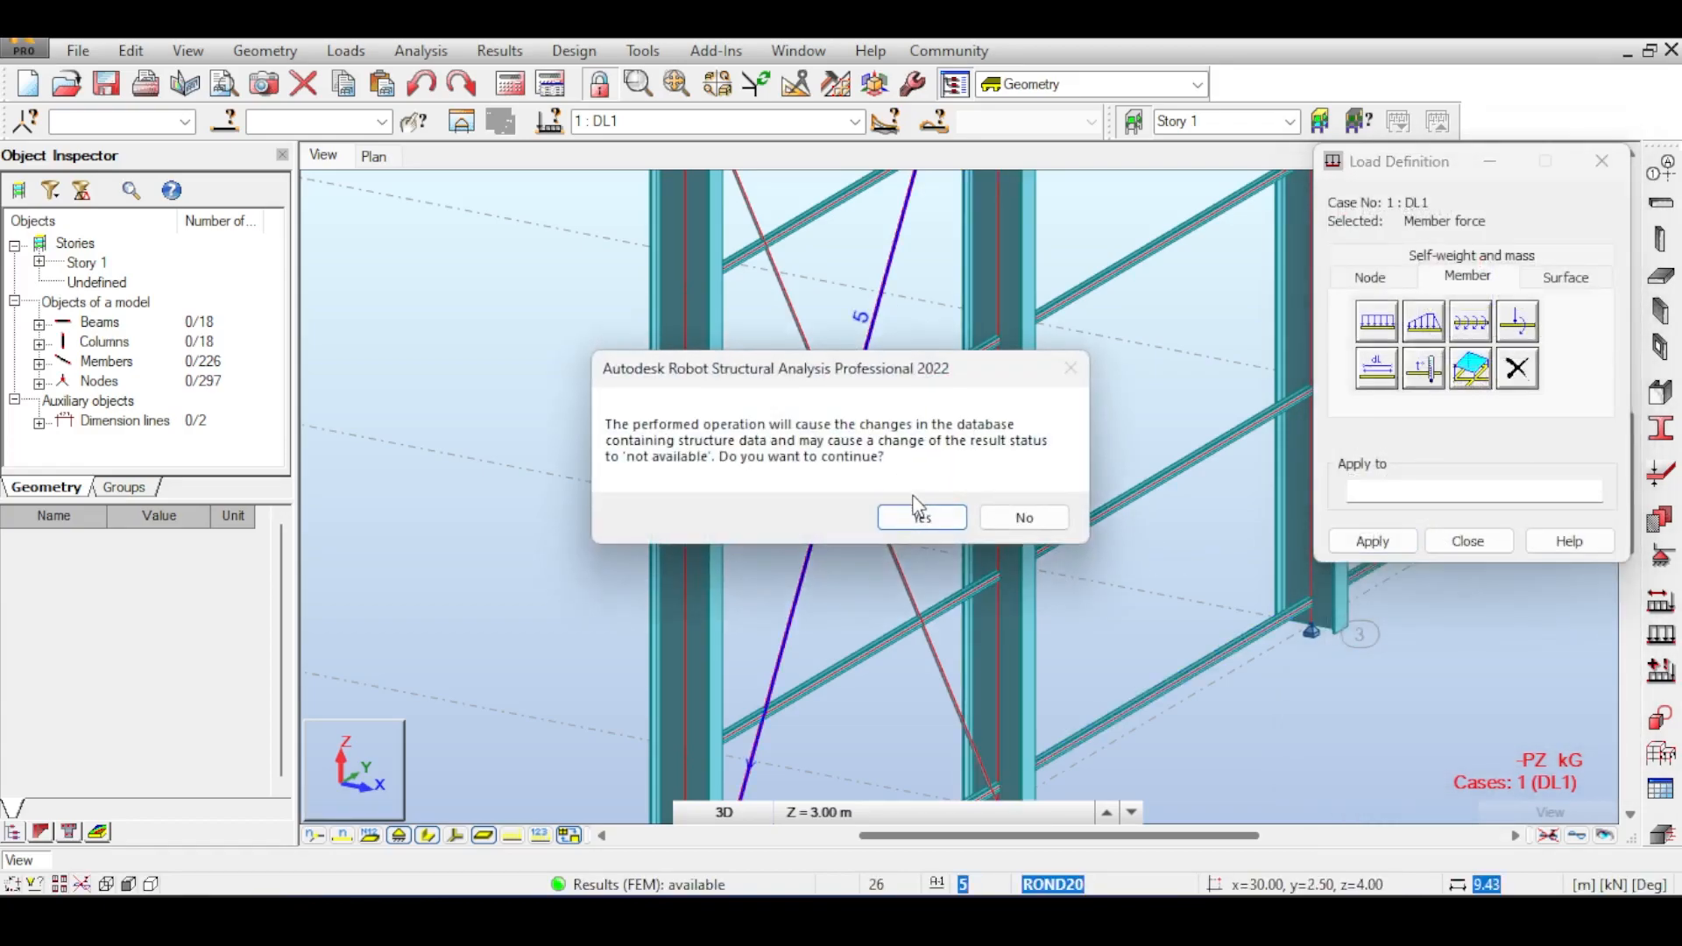
click(919, 515)
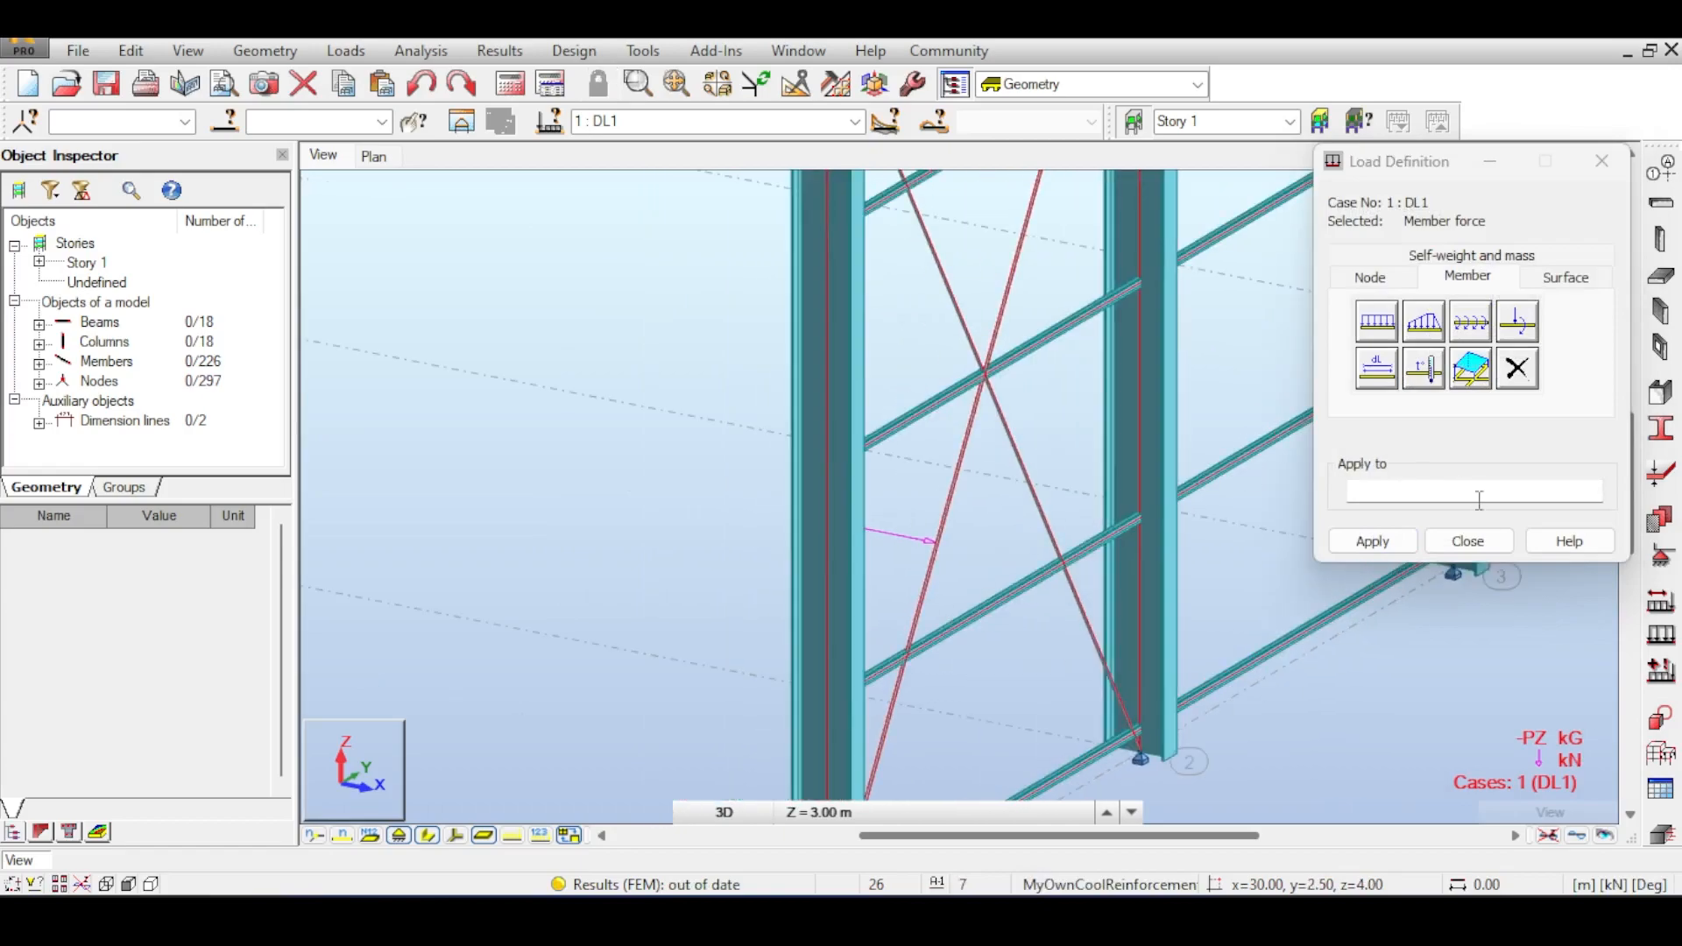
click(1465, 541)
- Display the load symbols with their values and rerun the structural calculation
scroll(815, 564, up, 3)
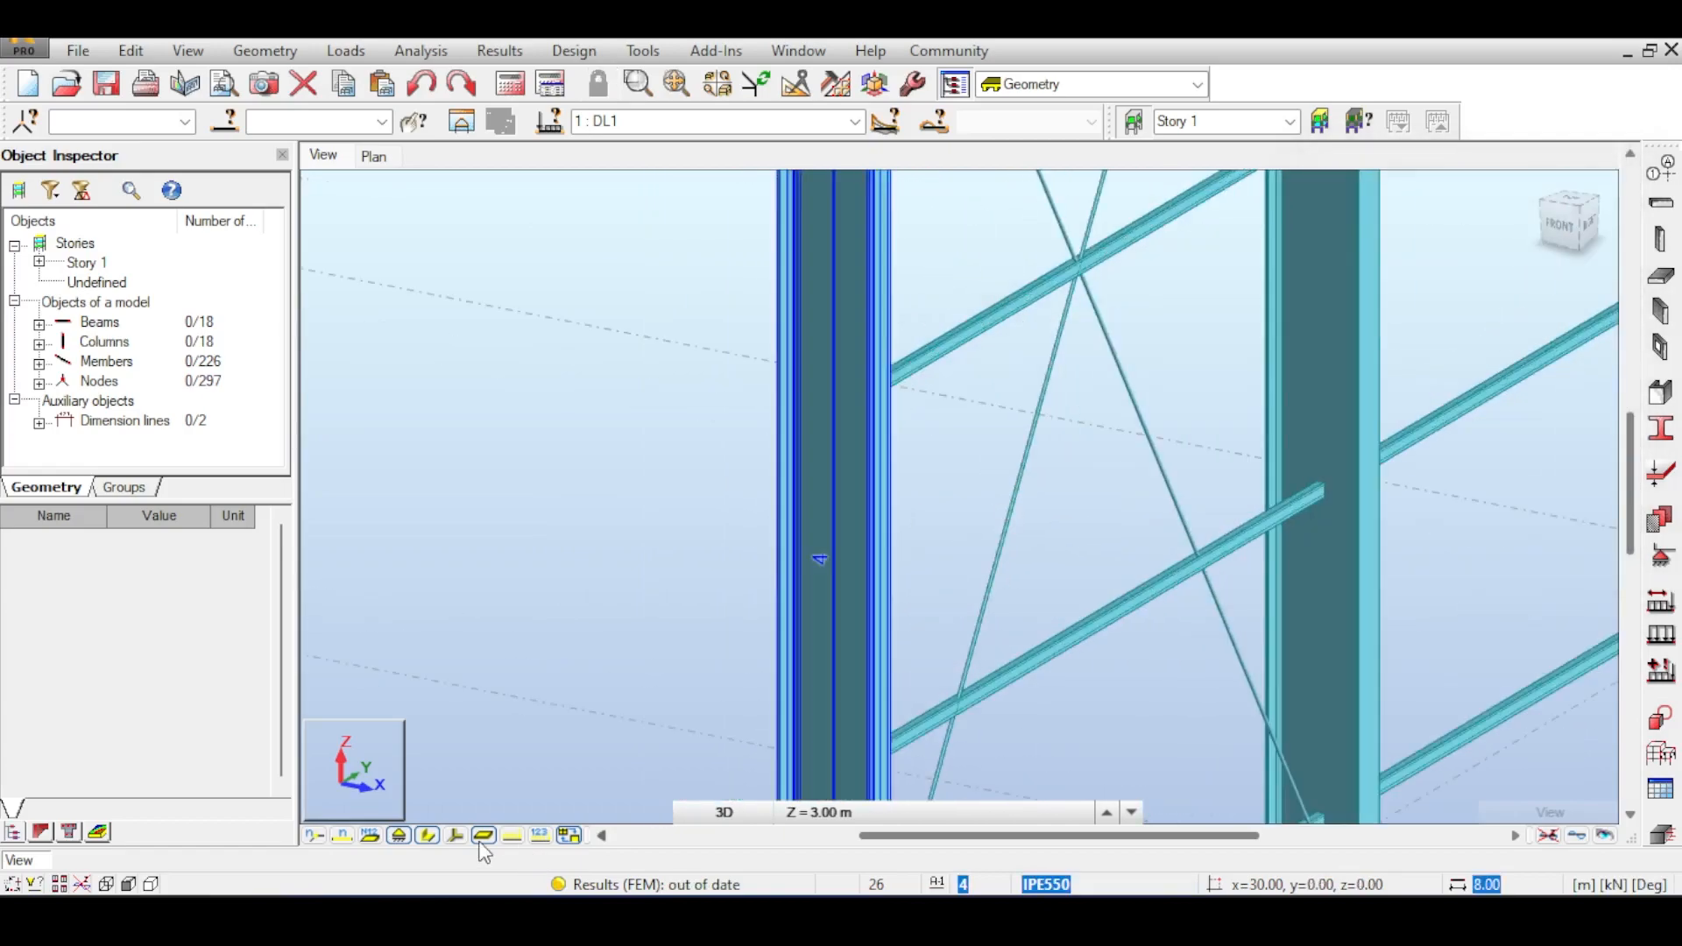
click(511, 835)
scroll(1076, 524, down, 2)
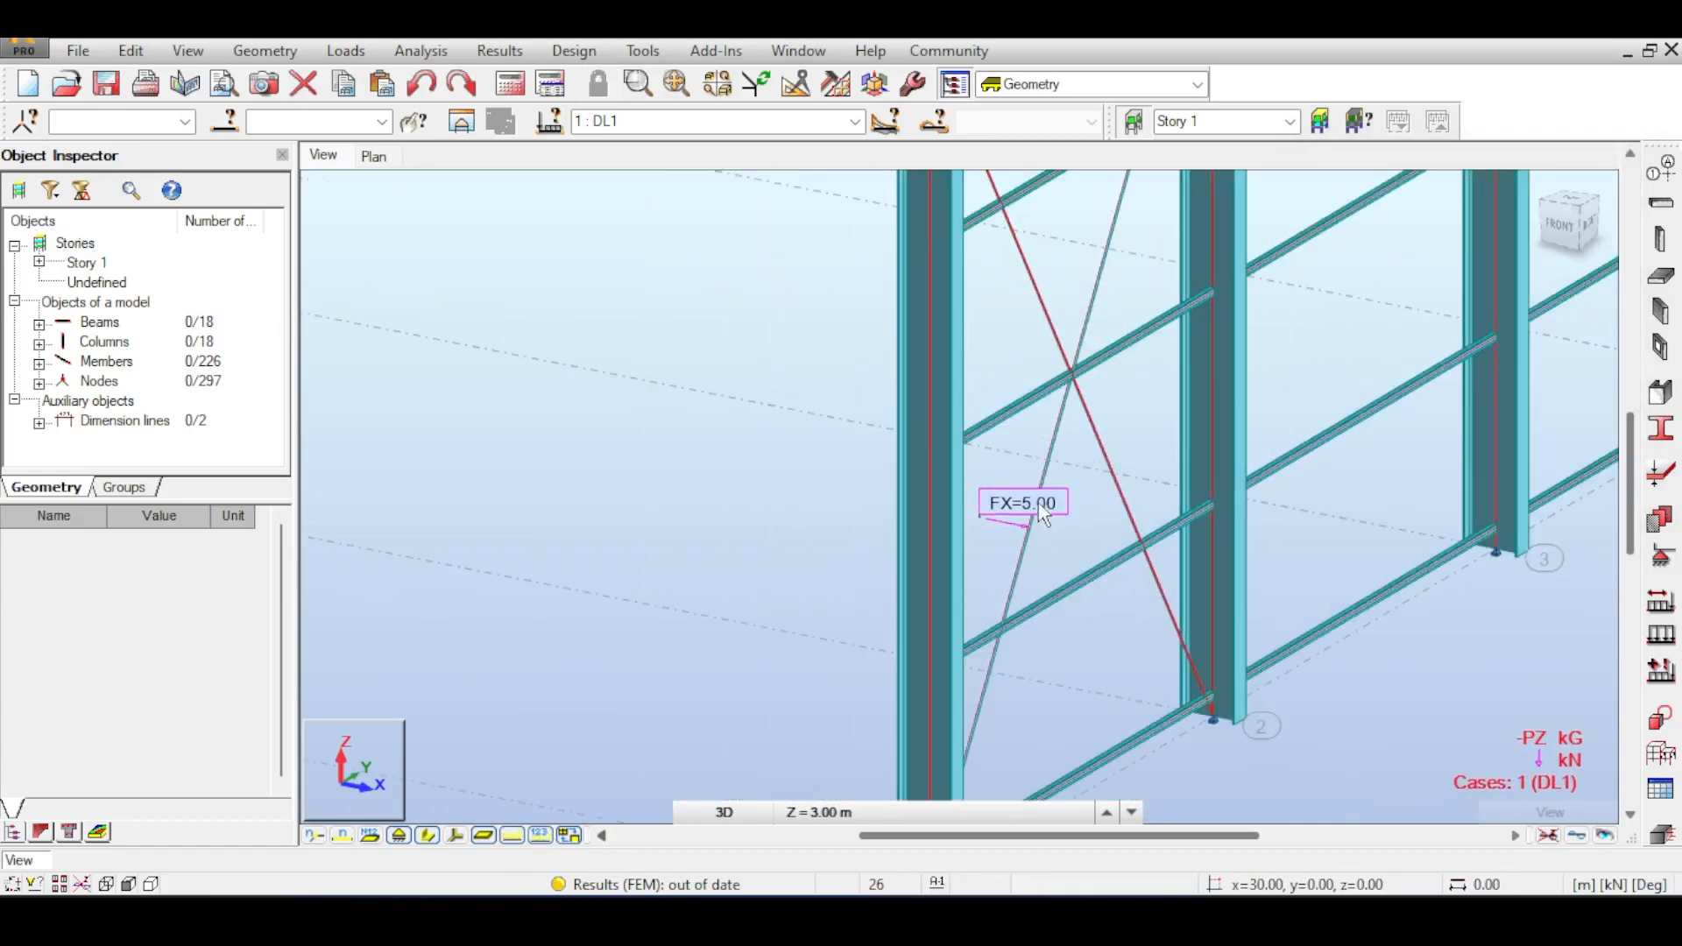
click(510, 83)
scroll(1036, 435, up, 2)
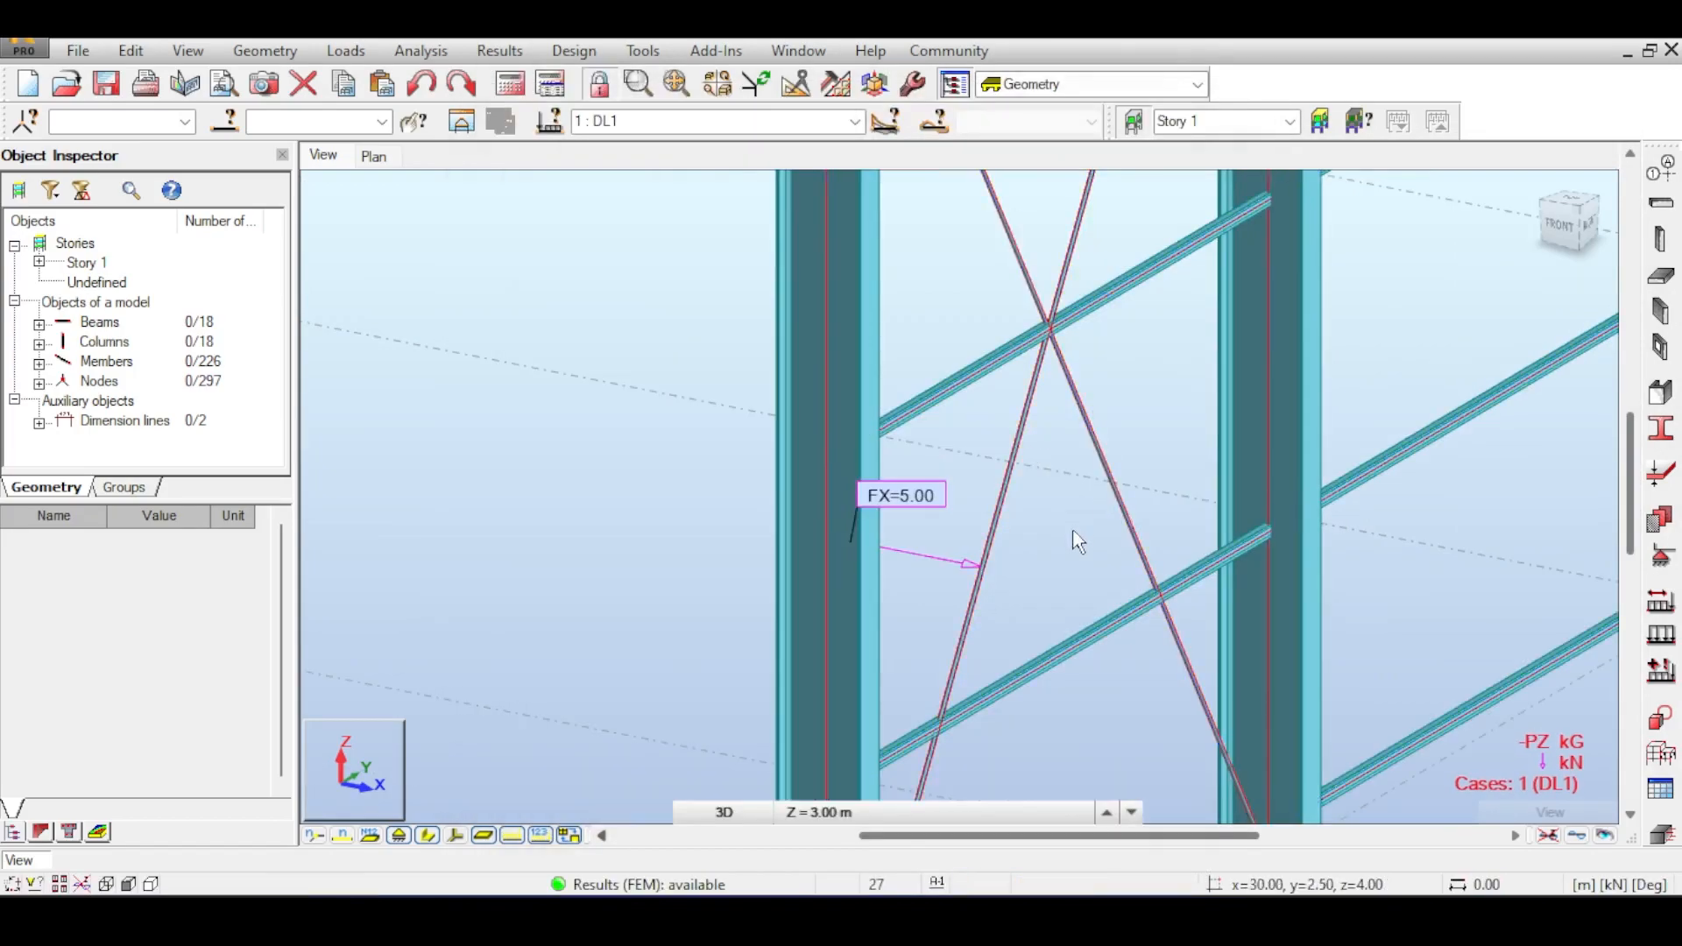
scroll(1080, 535, down, 2)
- Open the member diagrams settings and examine the local axes of the diagonals and purlins in the braced bay
click(500, 51)
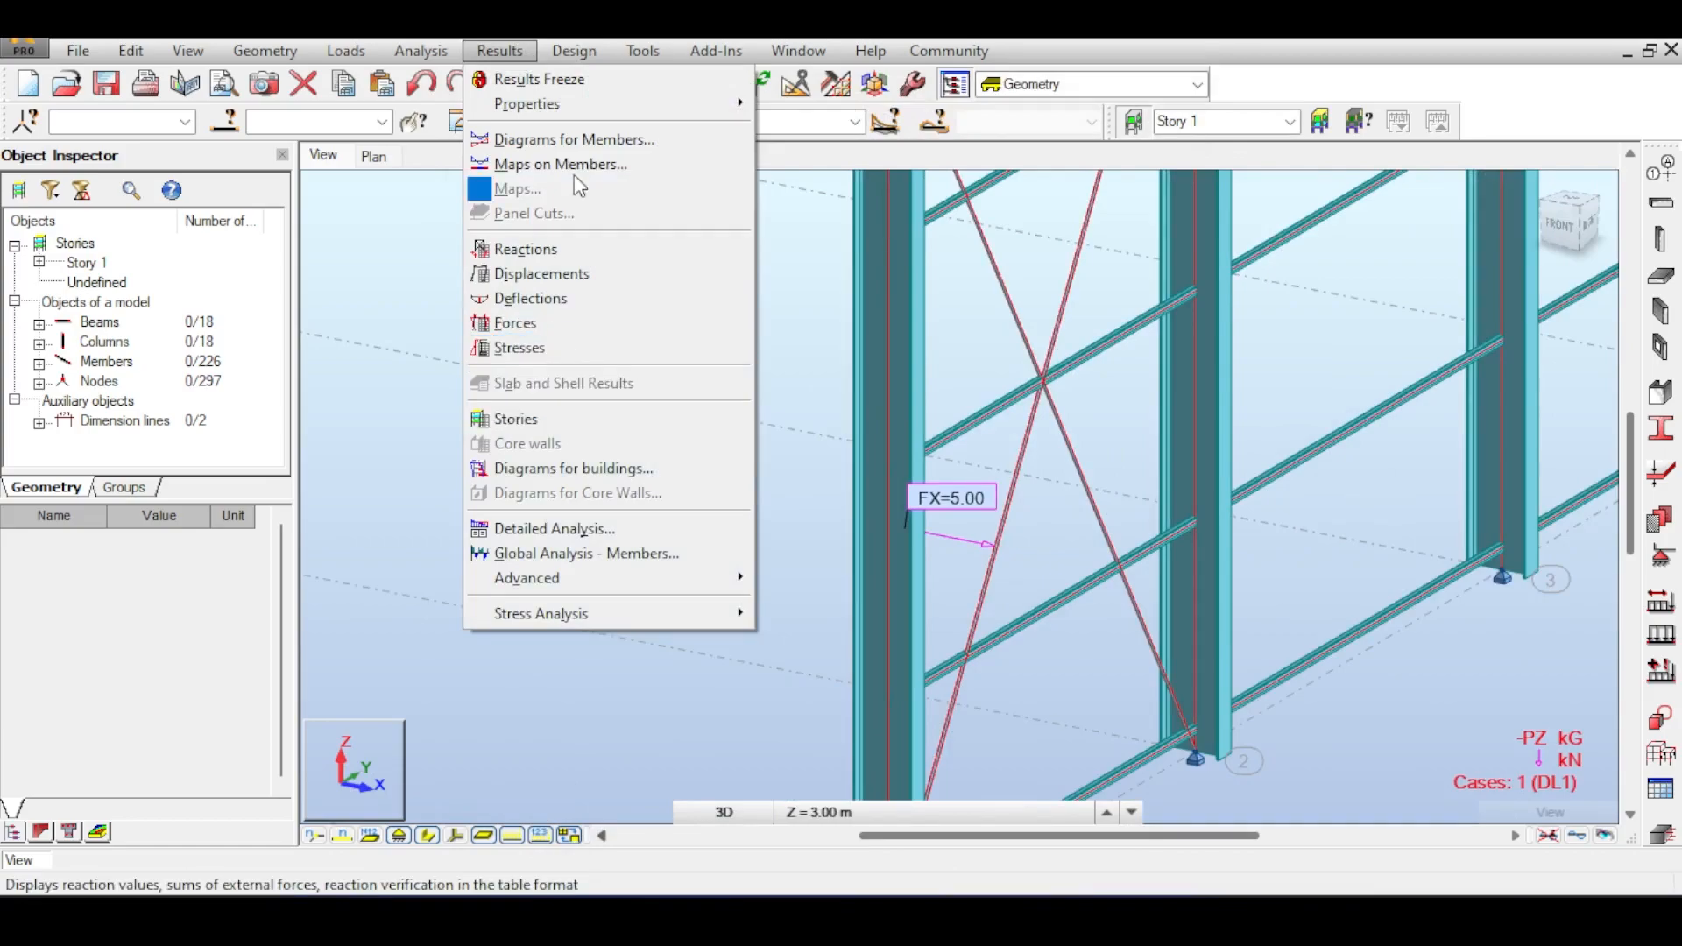
click(573, 139)
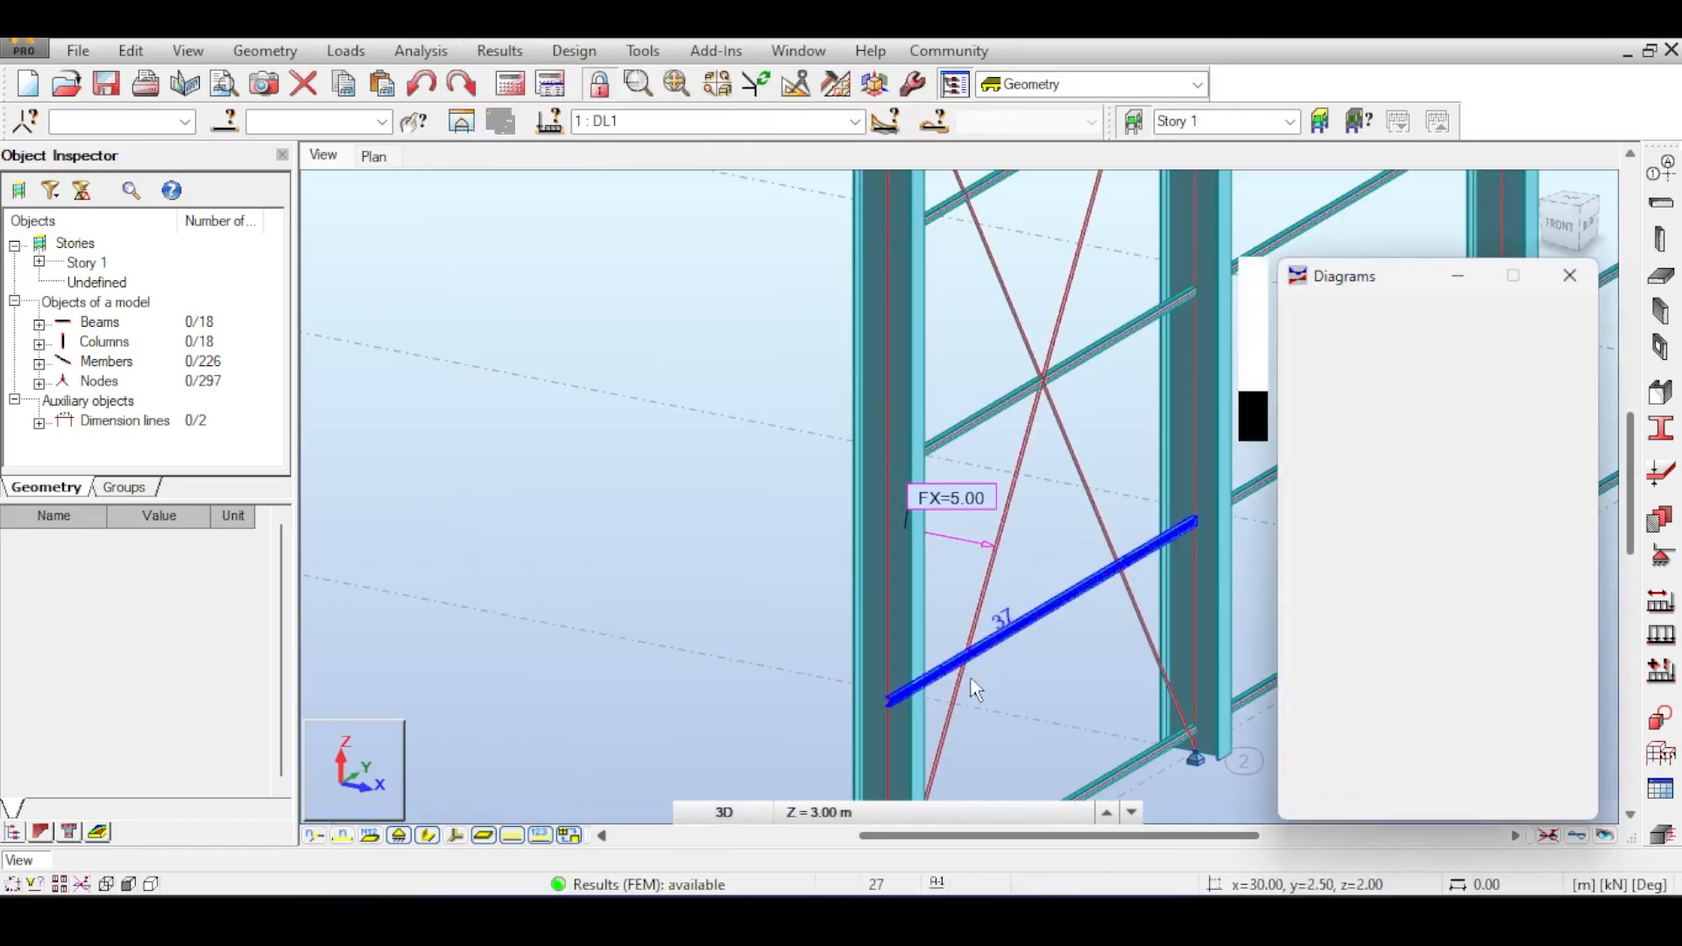
scroll(932, 529, up, 5)
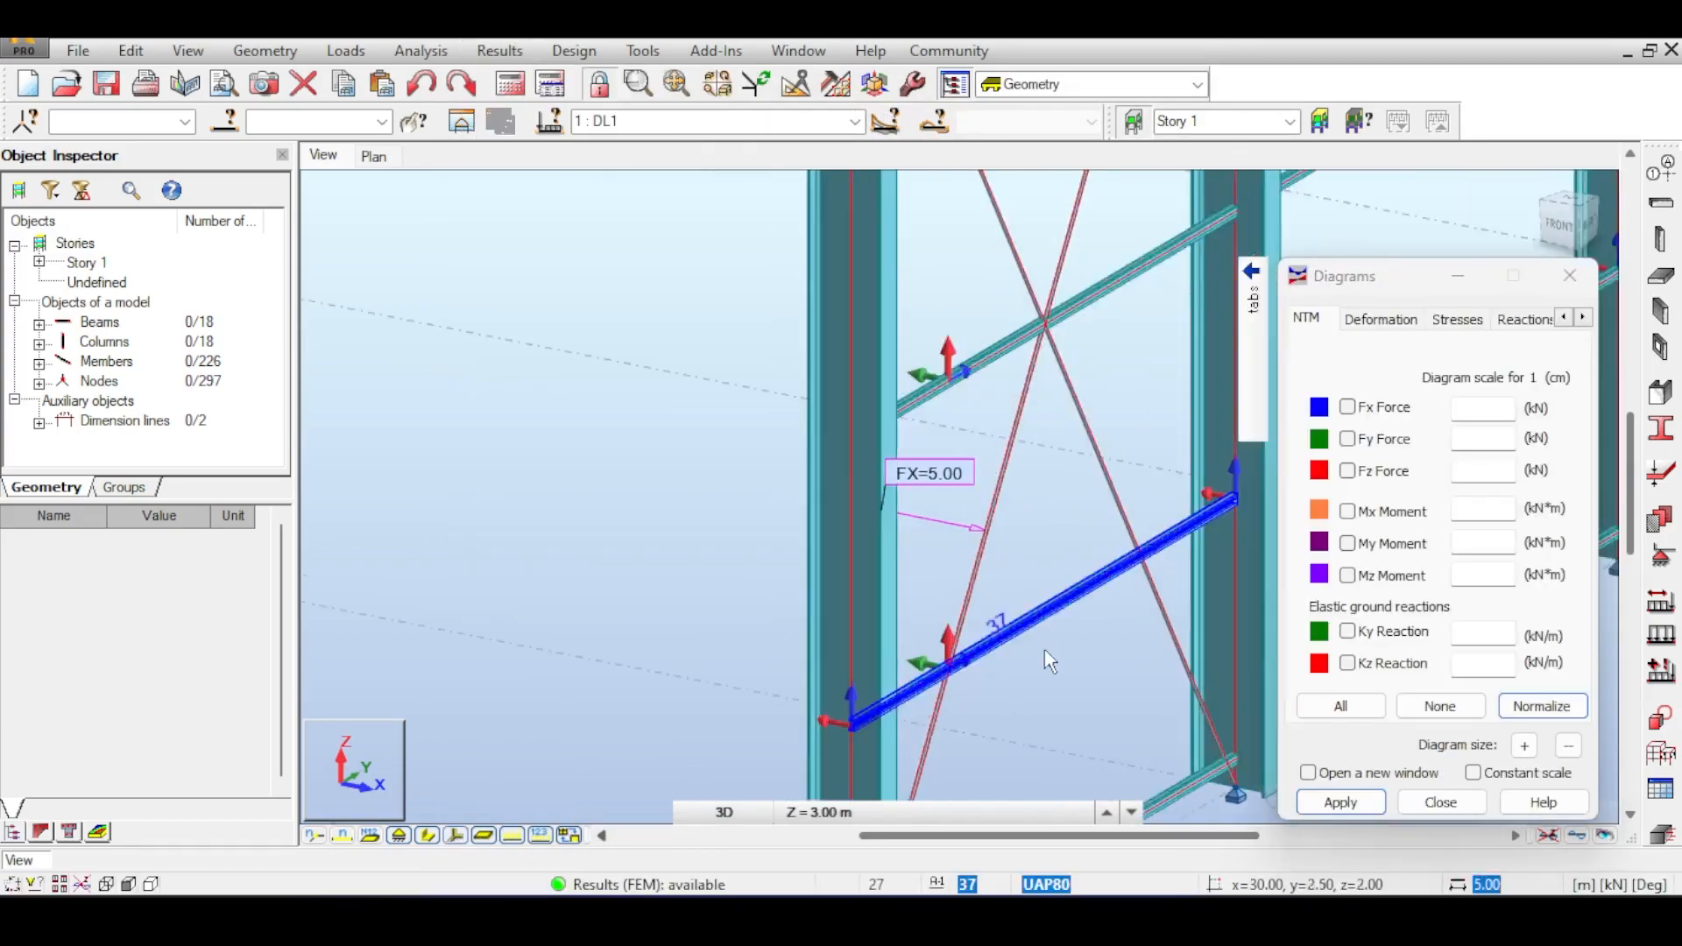
scroll(1010, 515, down, 5)
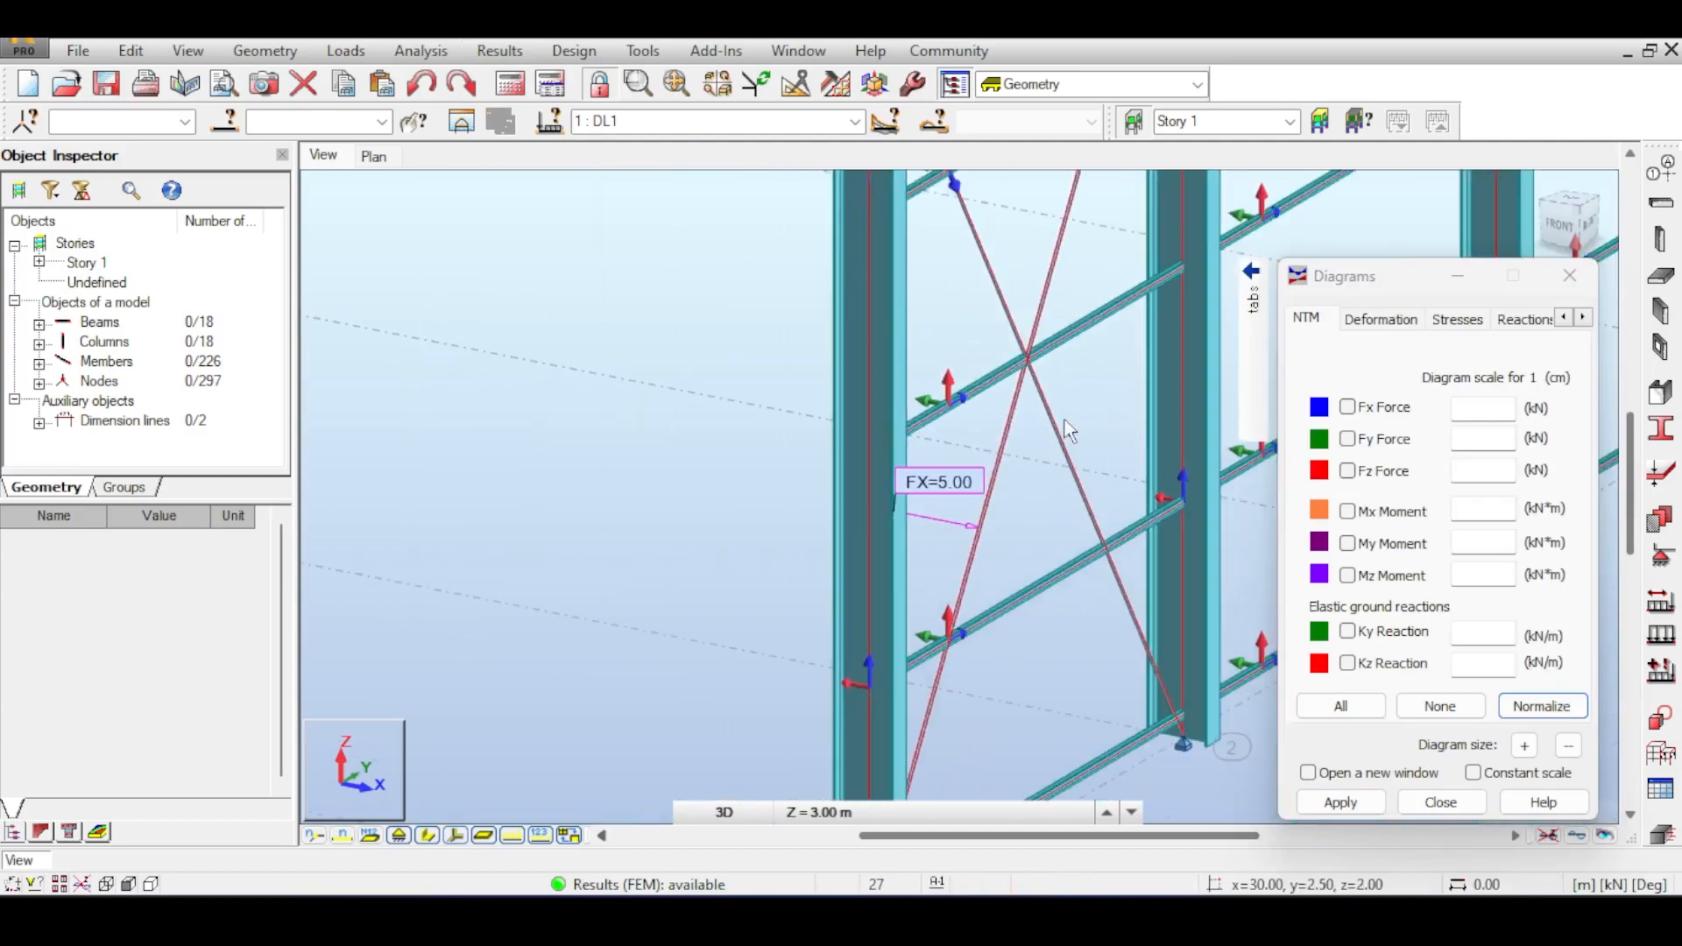
scroll(1057, 198, up, 6)
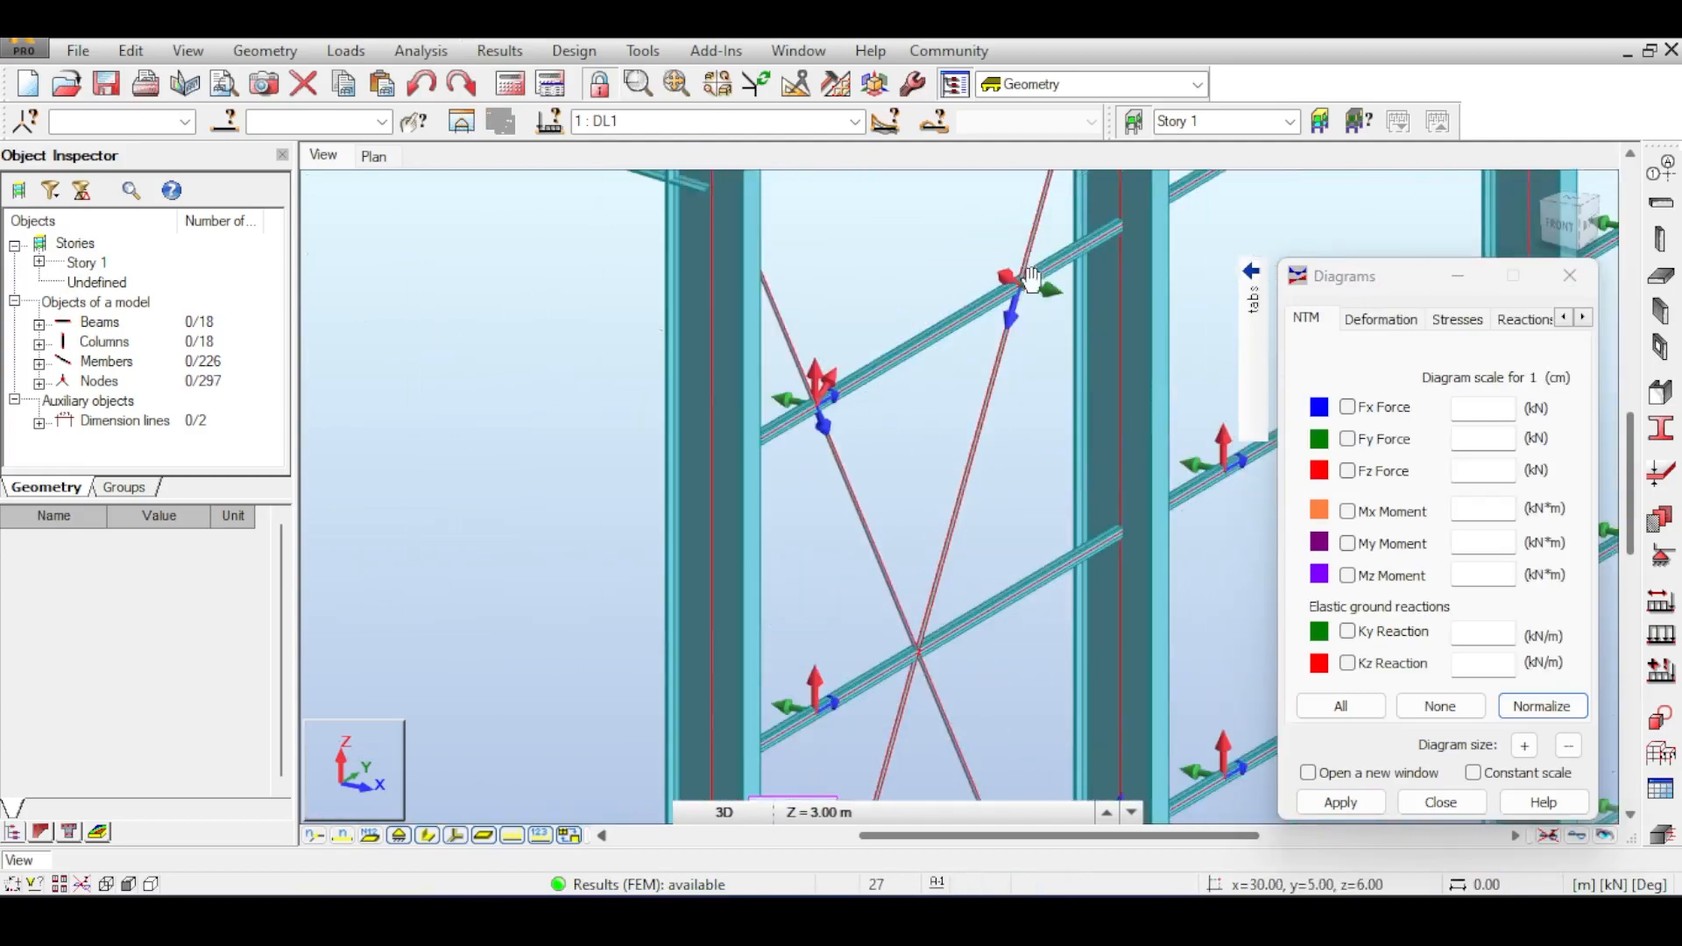
scroll(998, 296, down, 5)
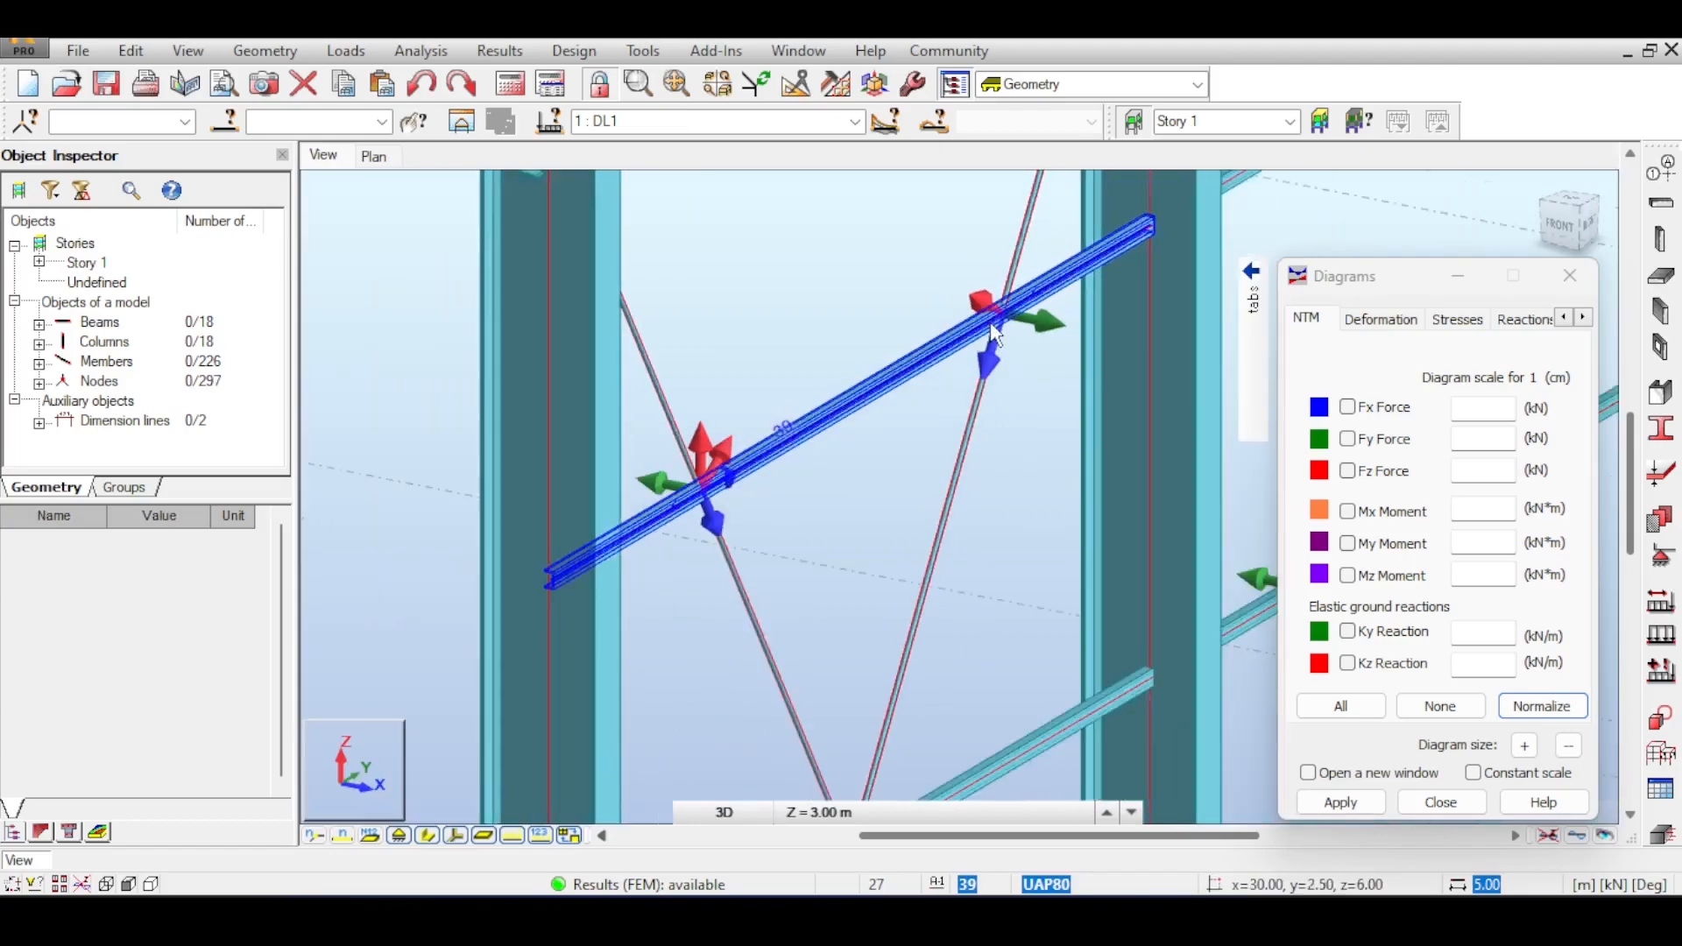
- Display the Mz moment diagram on the members and enlarge it to a scale of 10 kN*m per cm
scroll(1007, 560, up, 4)
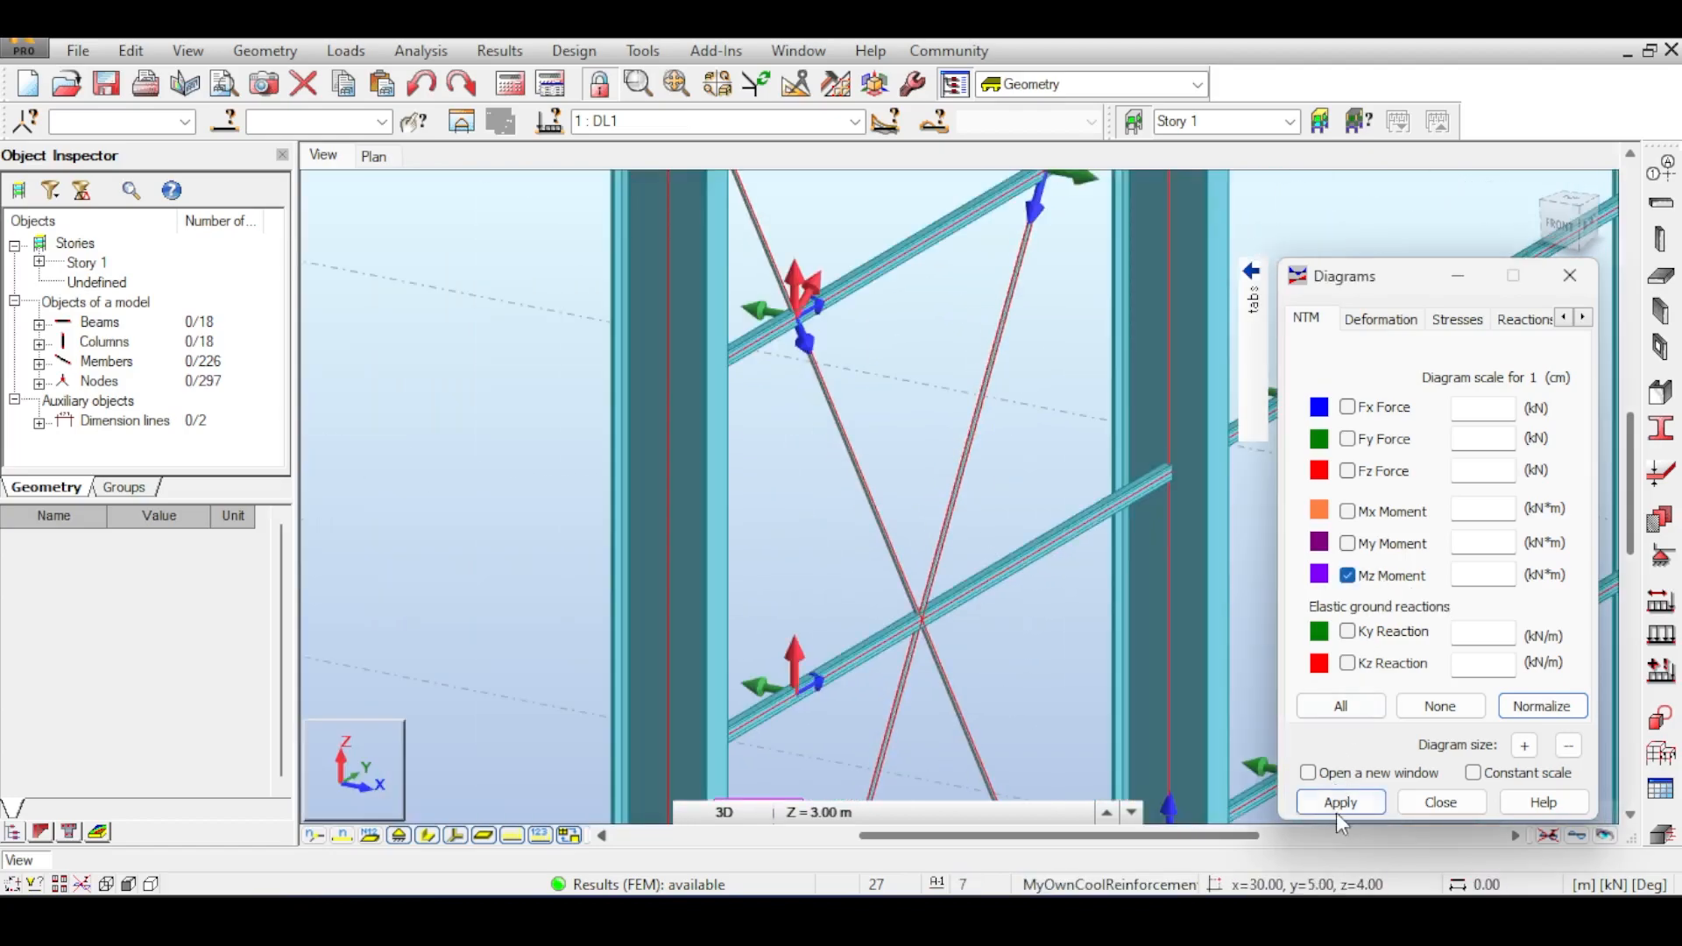
click(1340, 801)
scroll(950, 438, down, 5)
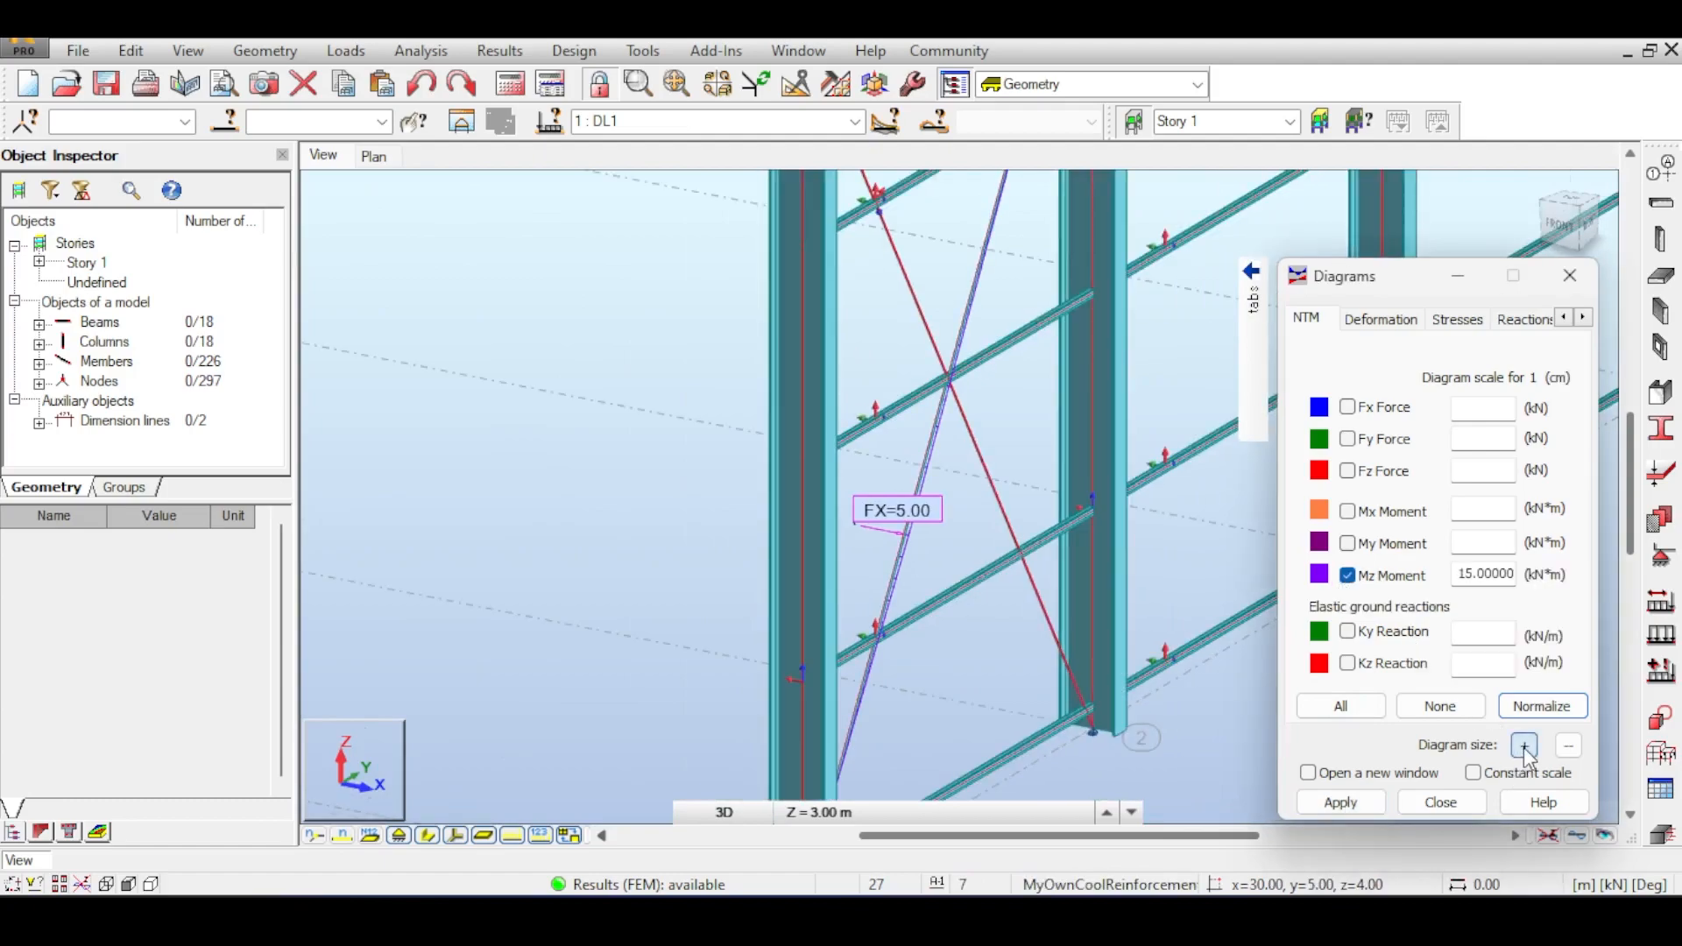
click(1338, 801)
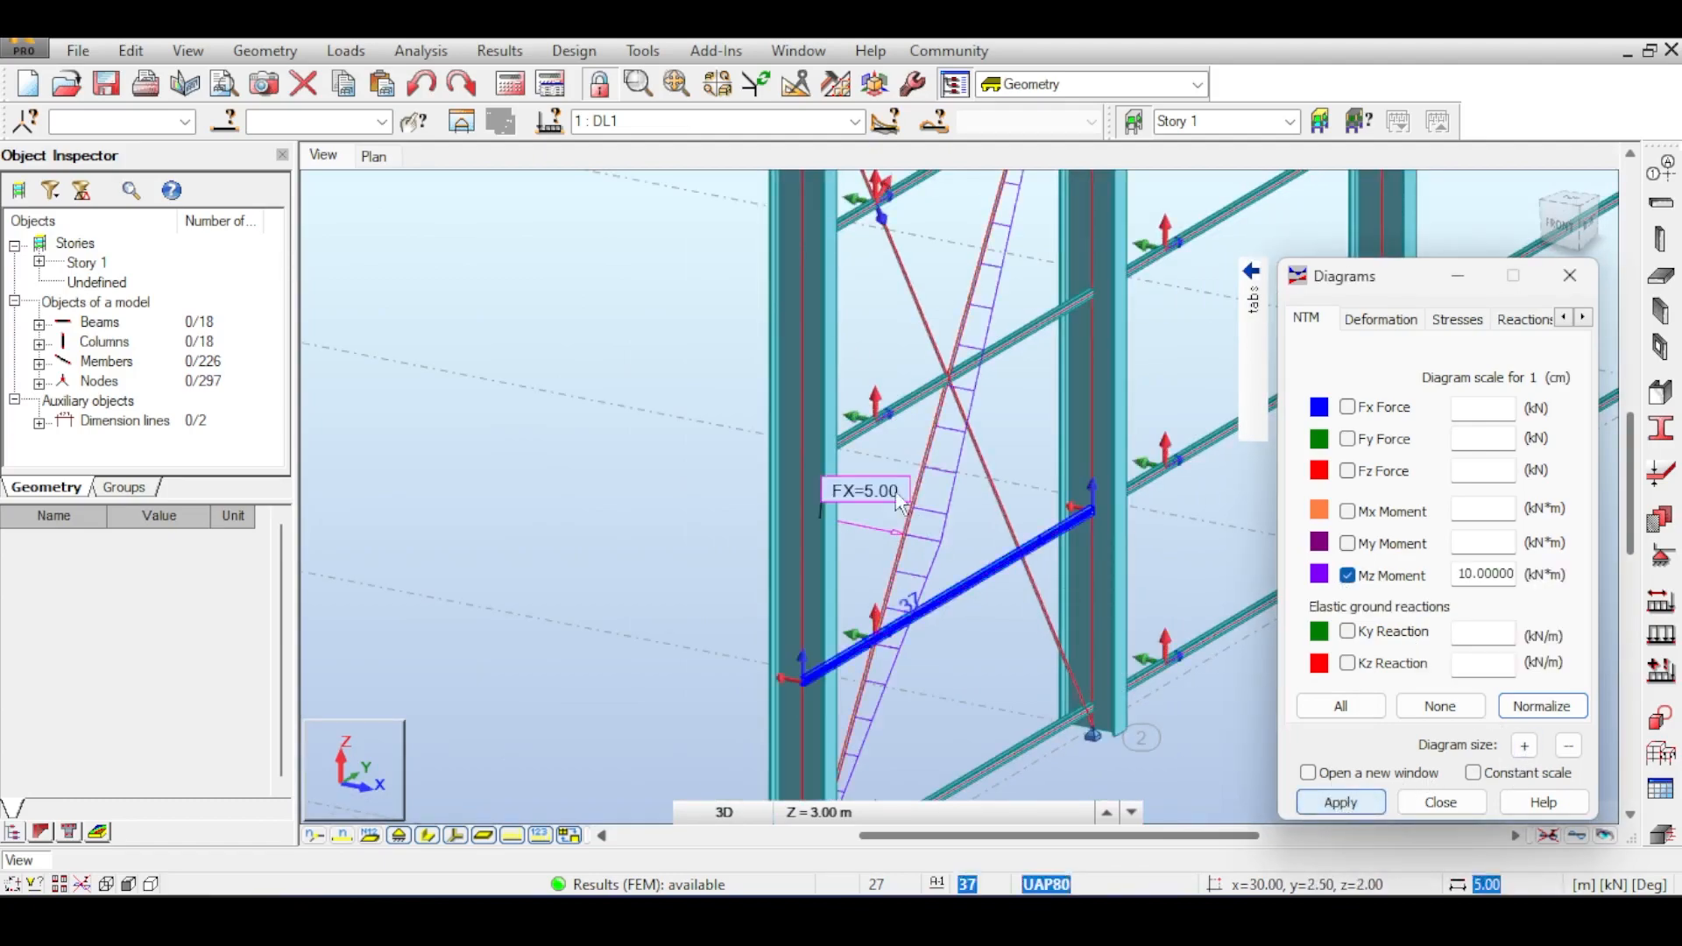
- Hide the section shapes and inspect the Mz diagram along the loaded diagonal and at its crossing with the purlin
scroll(1077, 488, down, 2)
middle_drag(1115, 436, 1037, 519)
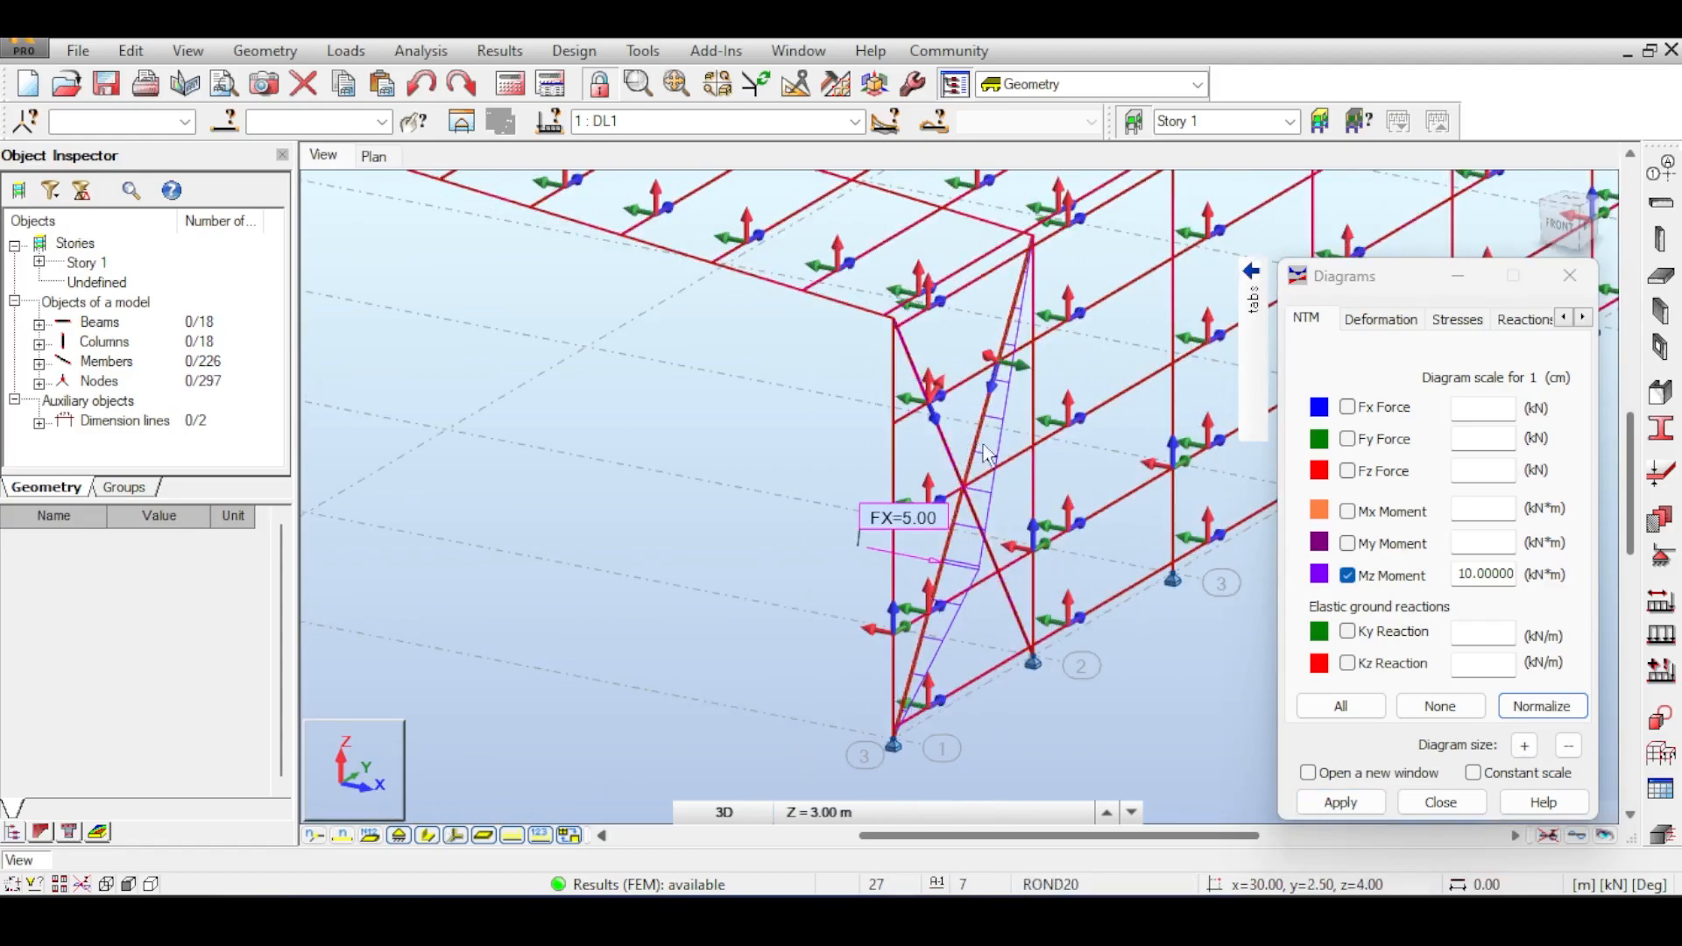
middle_drag(958, 550, 958, 495)
scroll(864, 659, down, 3)
scroll(995, 481, up, 2)
scroll(995, 481, up, 6)
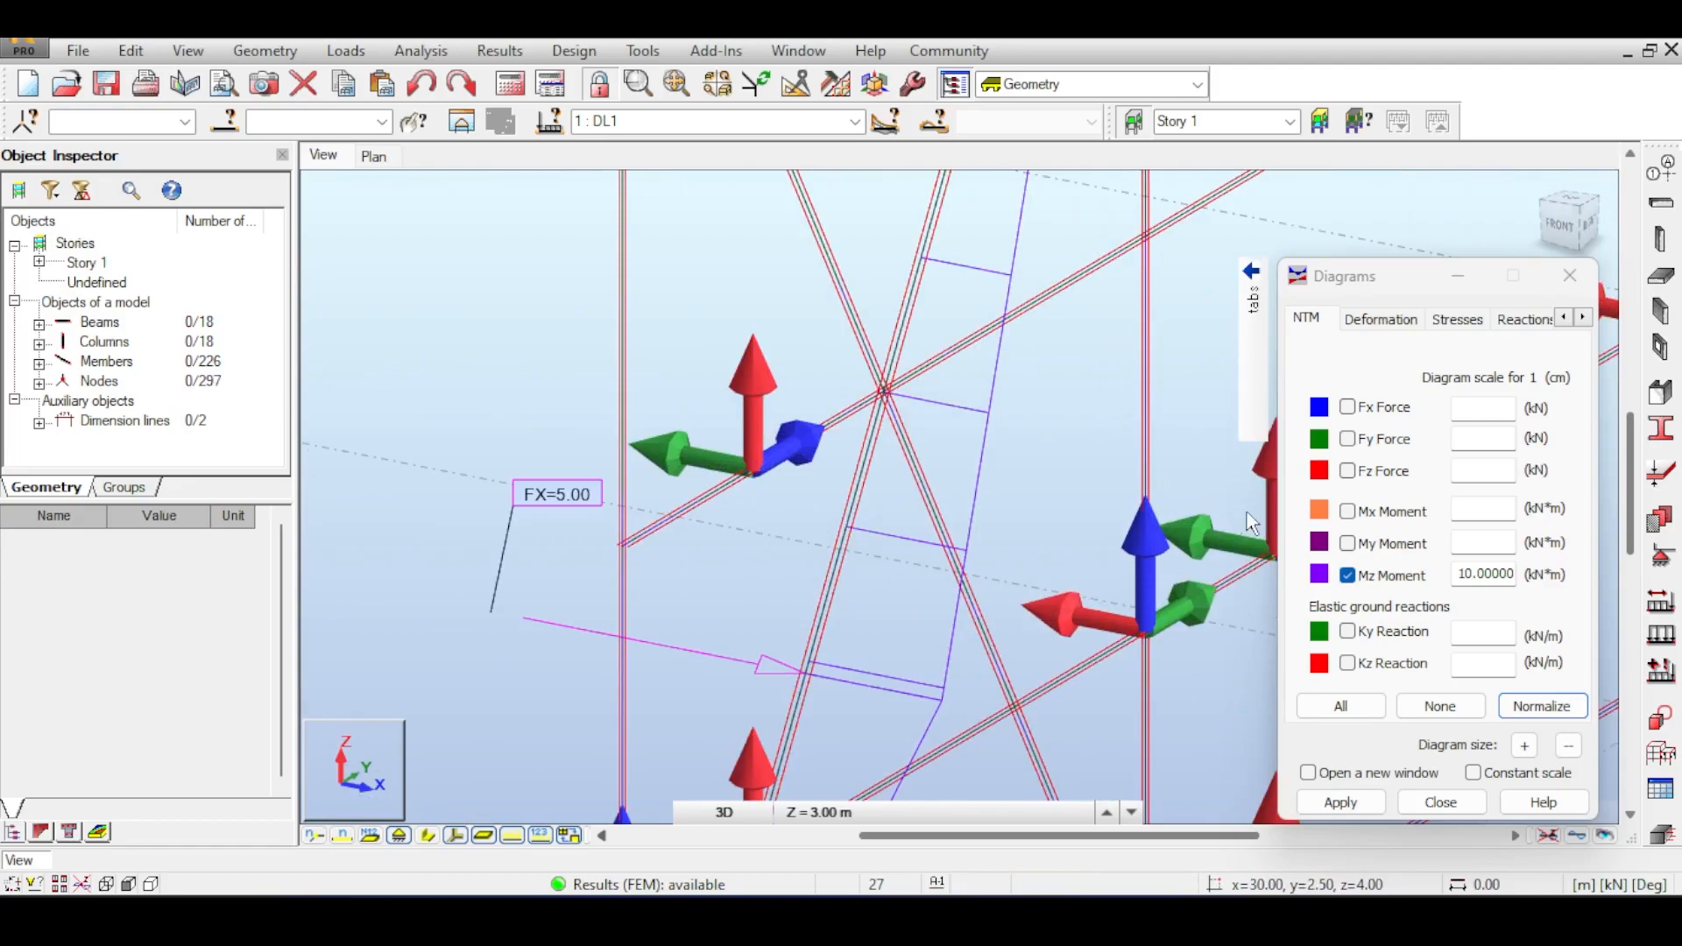
scroll(1087, 603, down, 3)
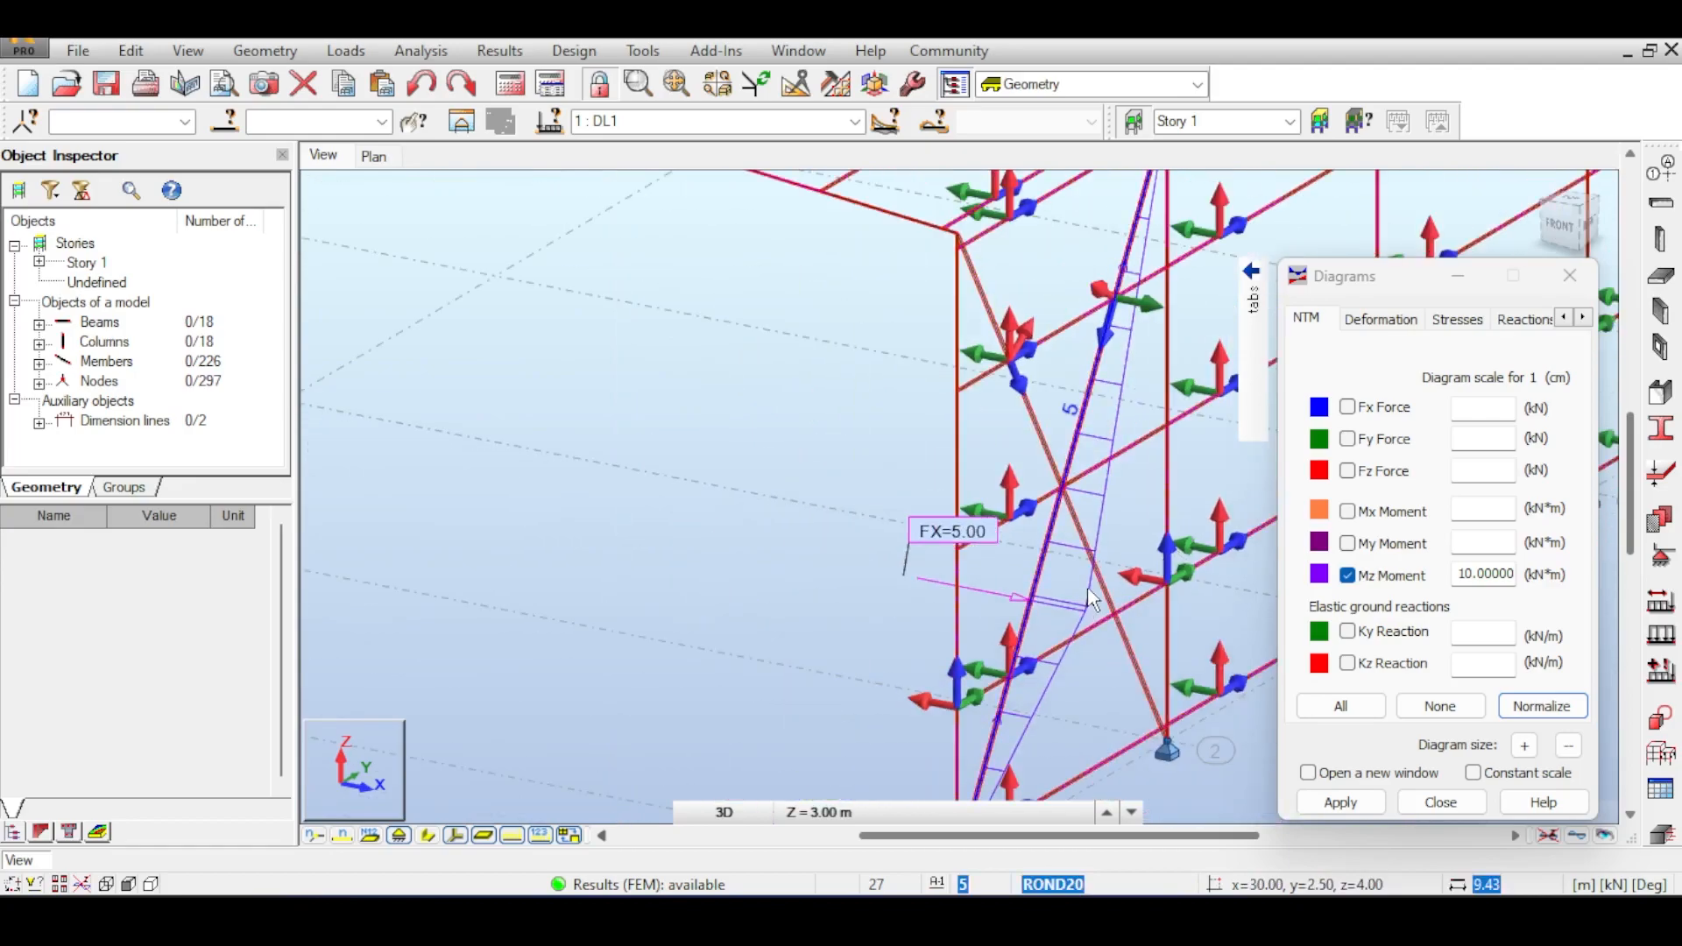
- Add the Mx moment diagram to the display and inspect it on the braced bay and the end rafters
click(1375, 512)
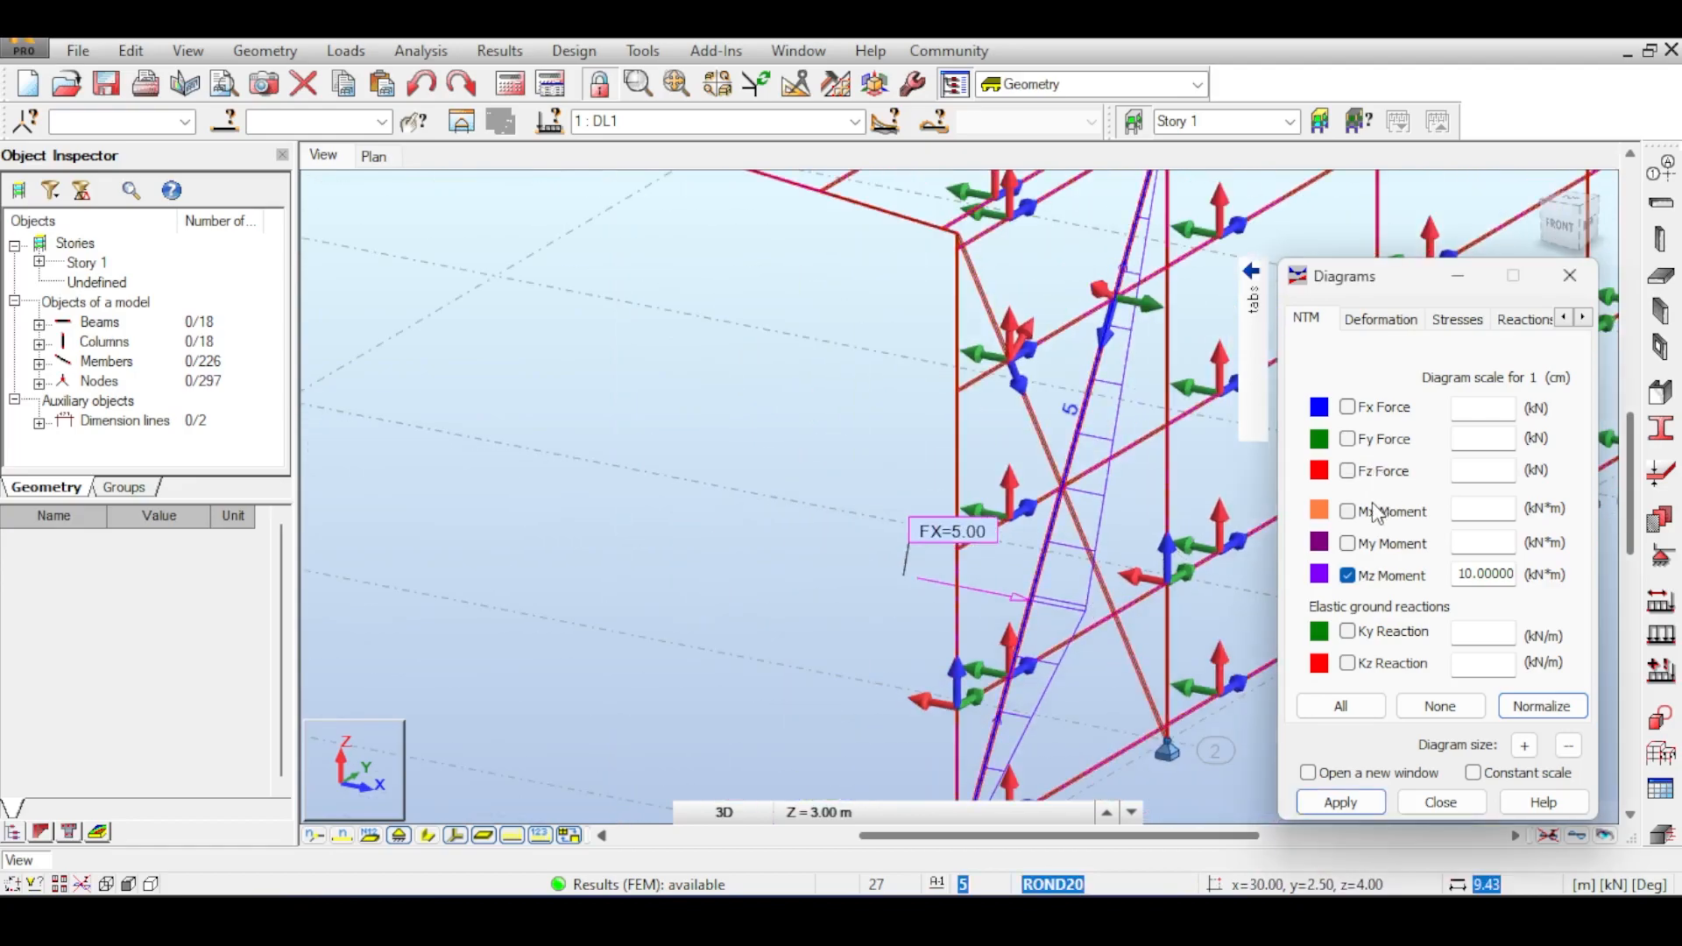
click(1346, 808)
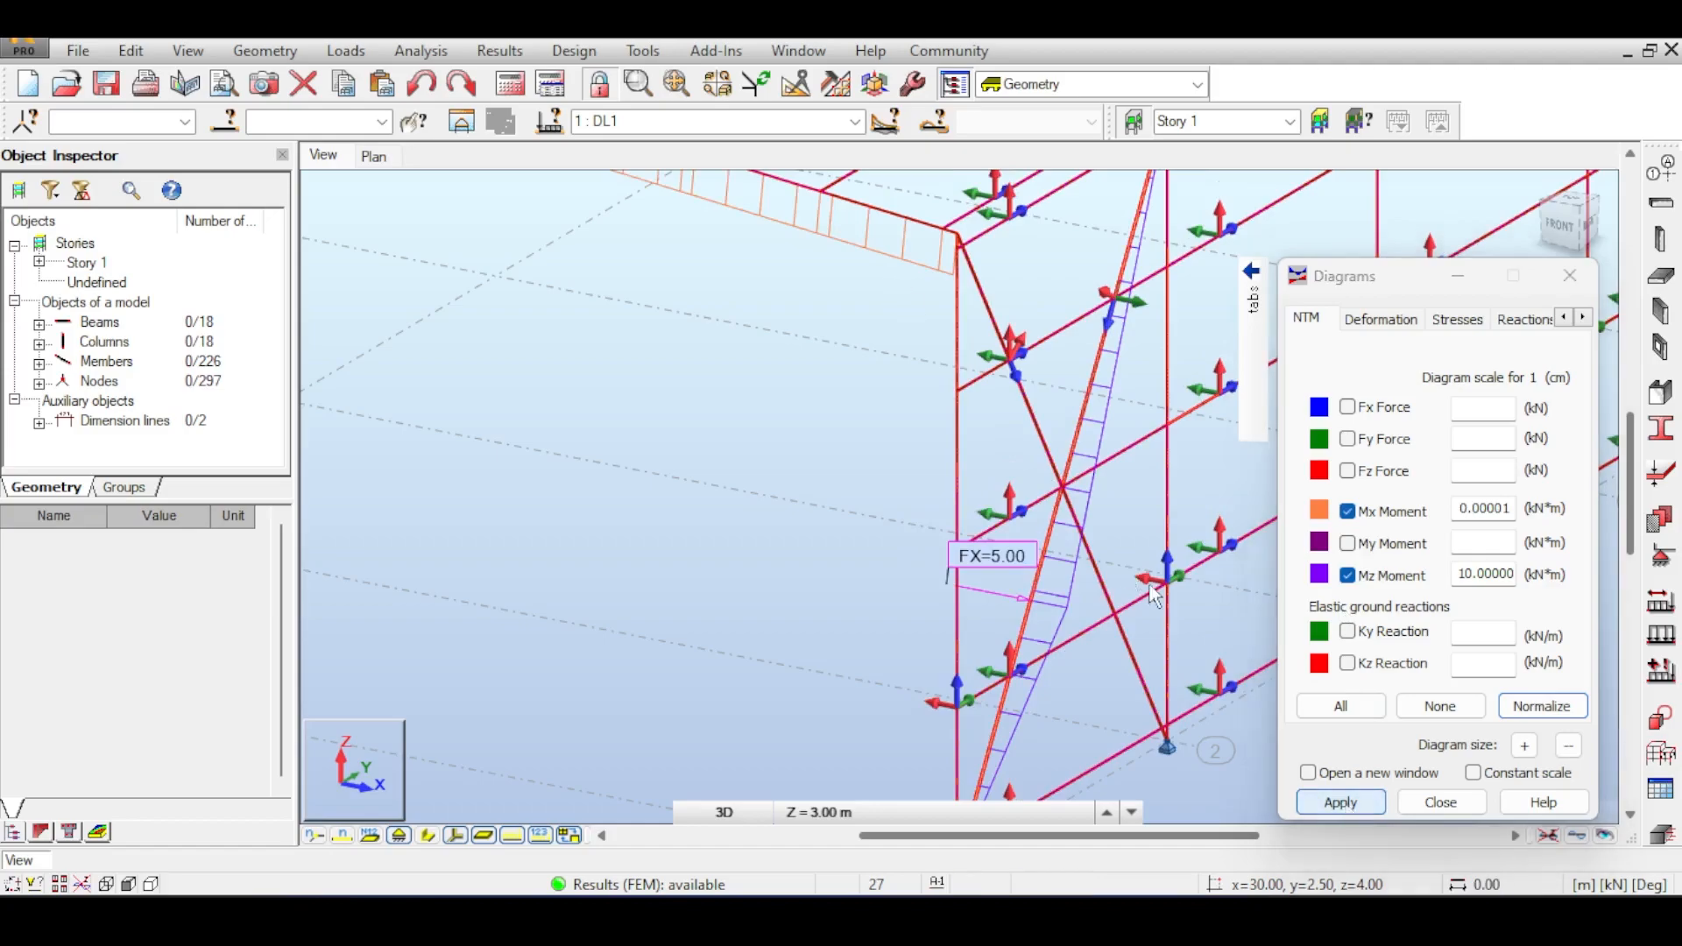
scroll(1122, 622, down, 5)
scroll(938, 418, up, 4)
scroll(937, 418, down, 2)
middle_drag(1006, 433, 926, 412)
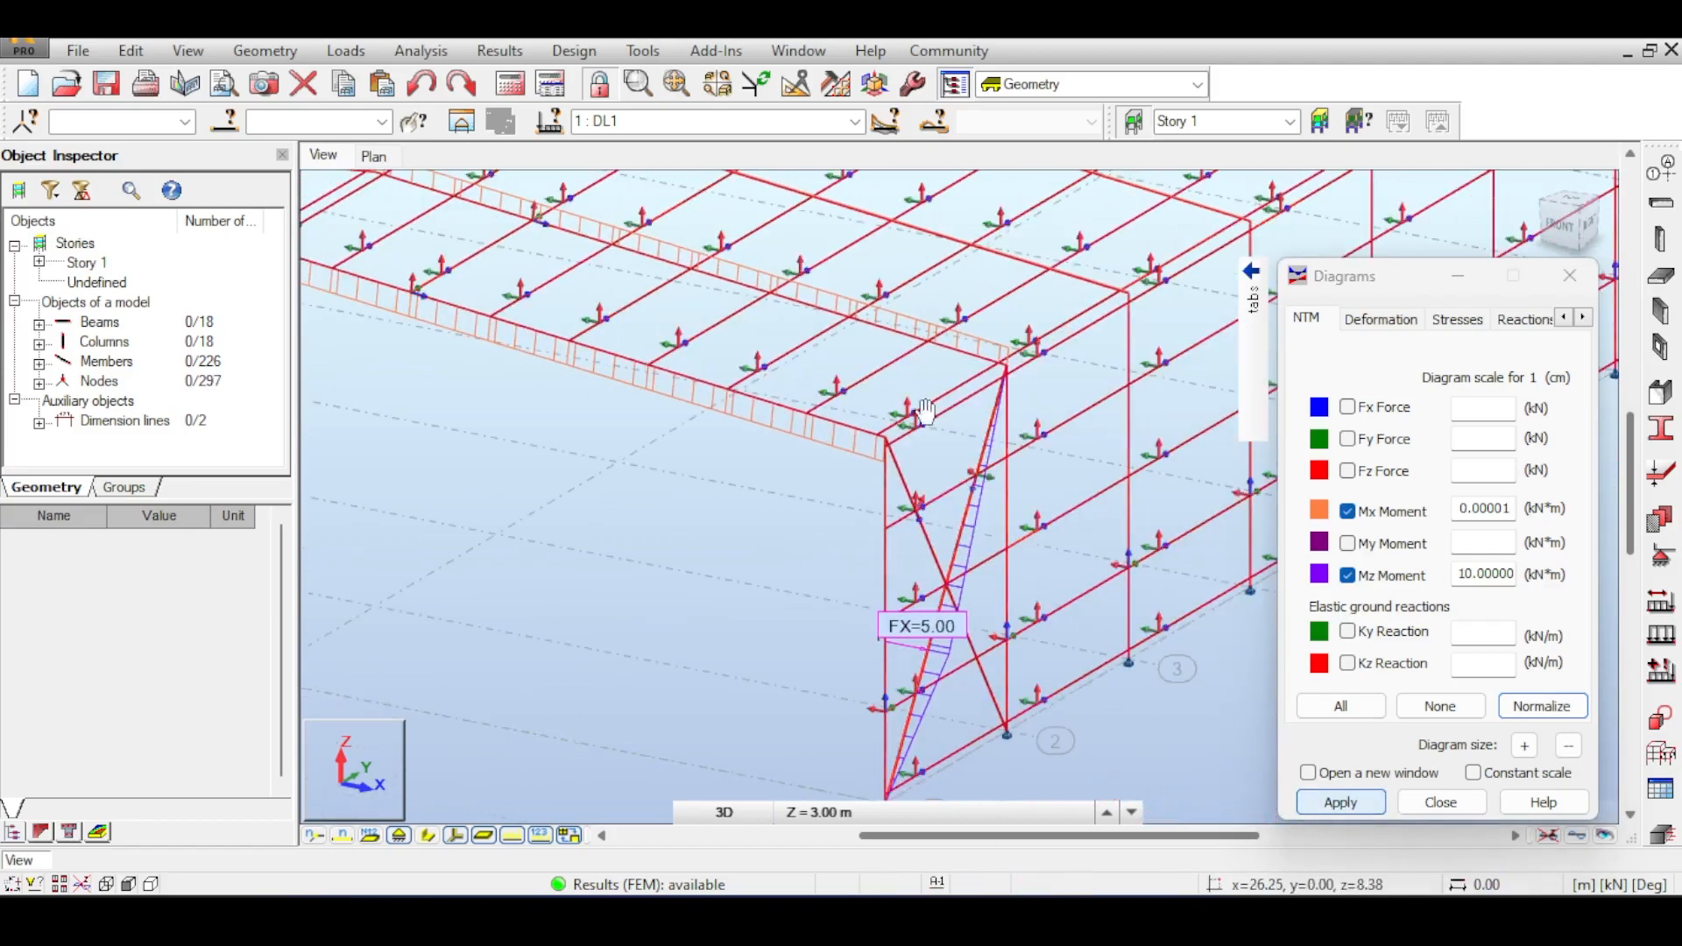
scroll(961, 523, up, 4)
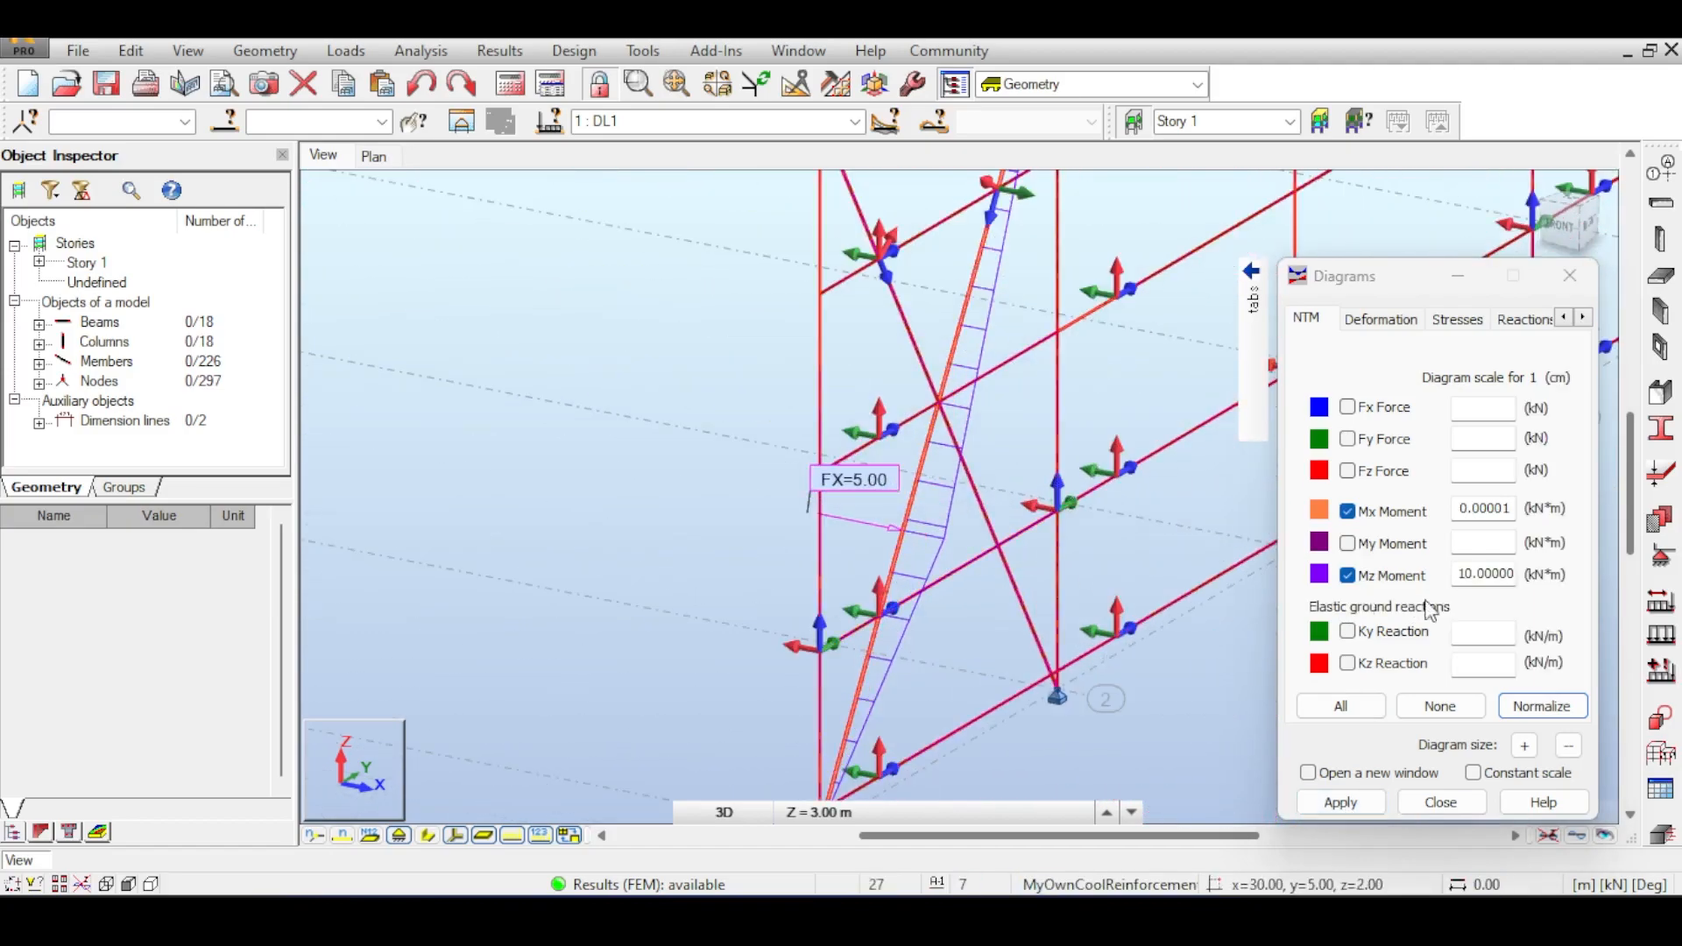
- Add the My moment diagram and compare the moments on the frames with those on the bracing diagonals
click(1380, 545)
click(1343, 801)
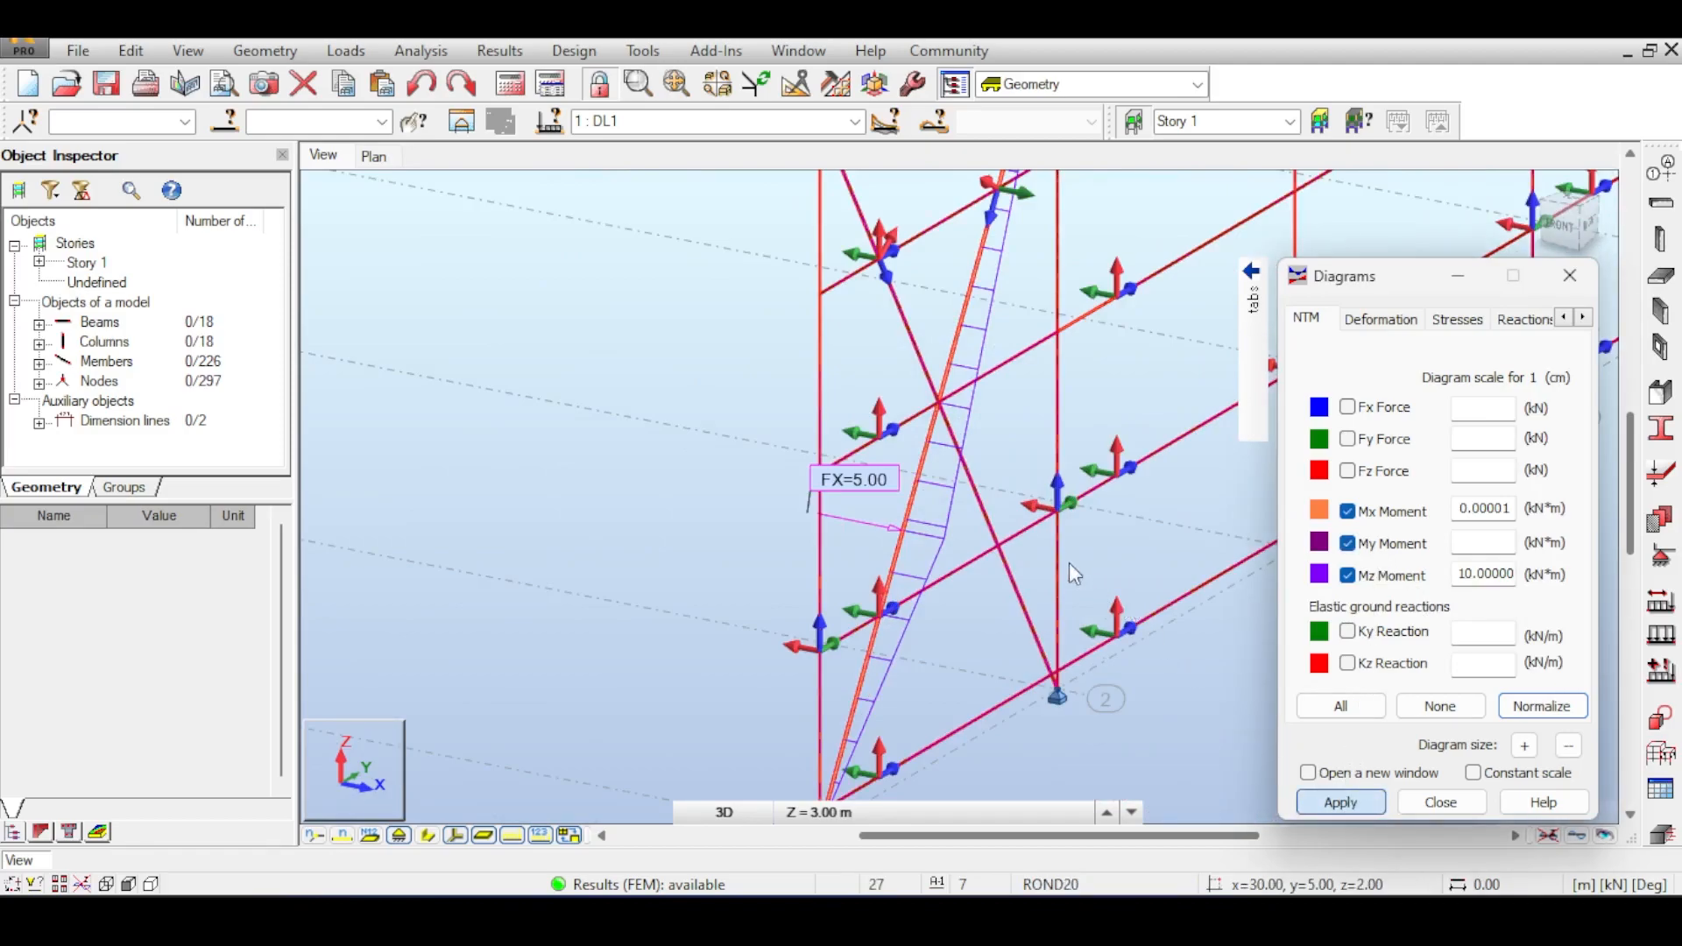
scroll(1069, 563, down, 3)
scroll(976, 398, up, 3)
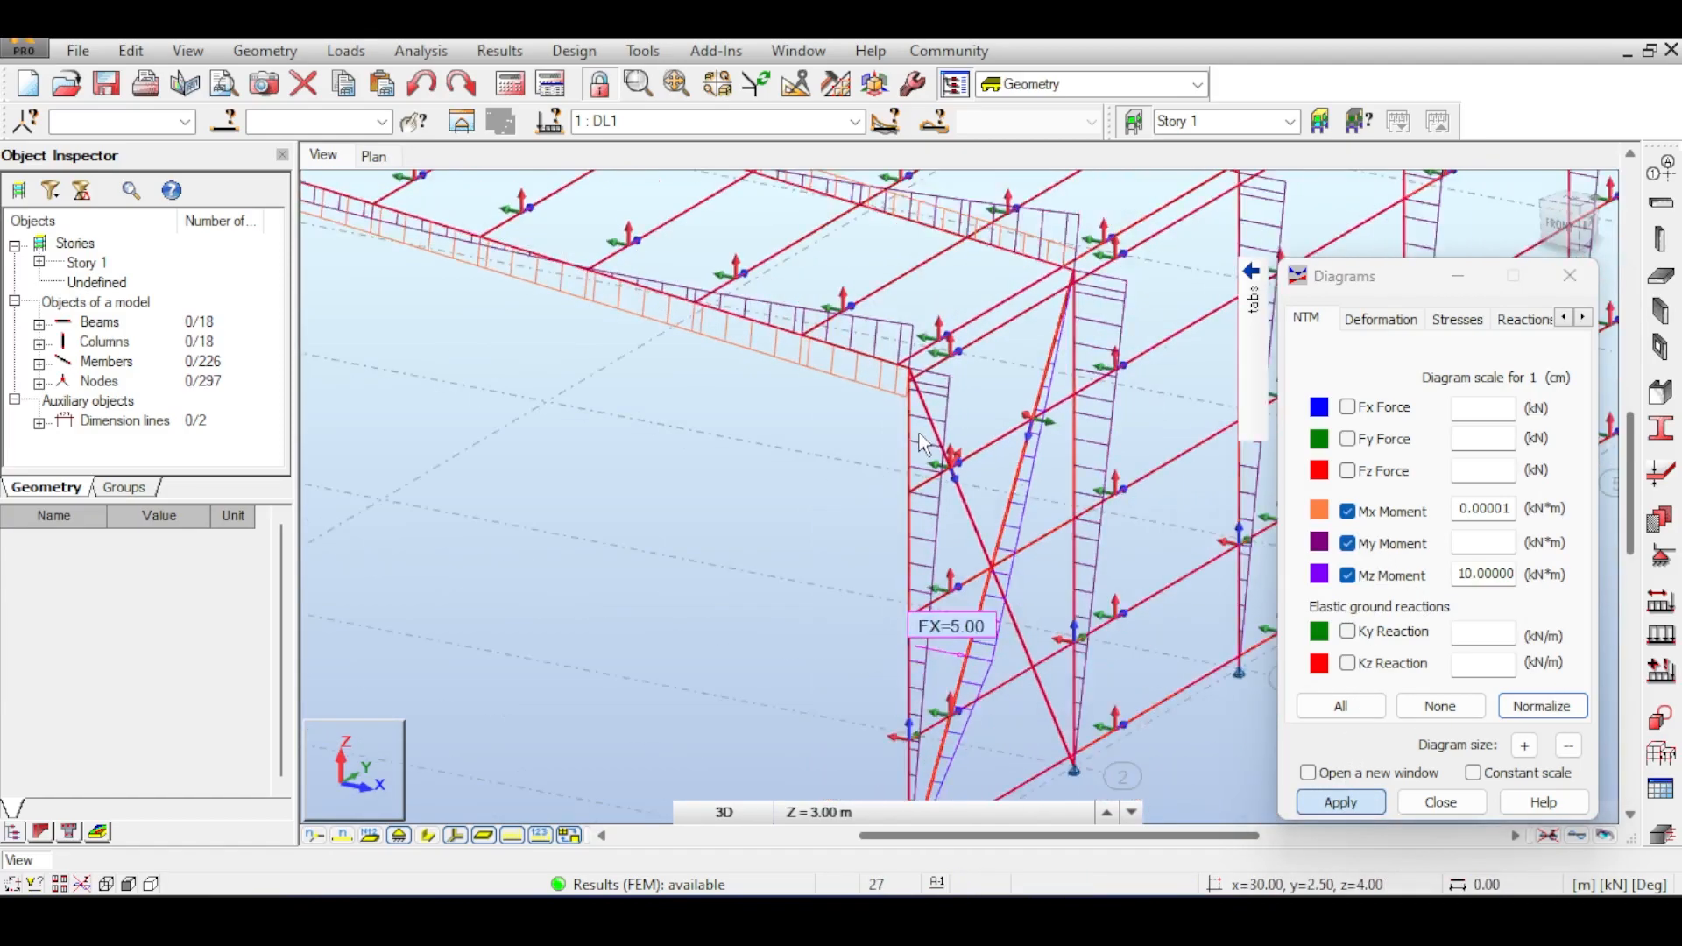
scroll(920, 443, down, 3)
scroll(566, 373, down, 1)
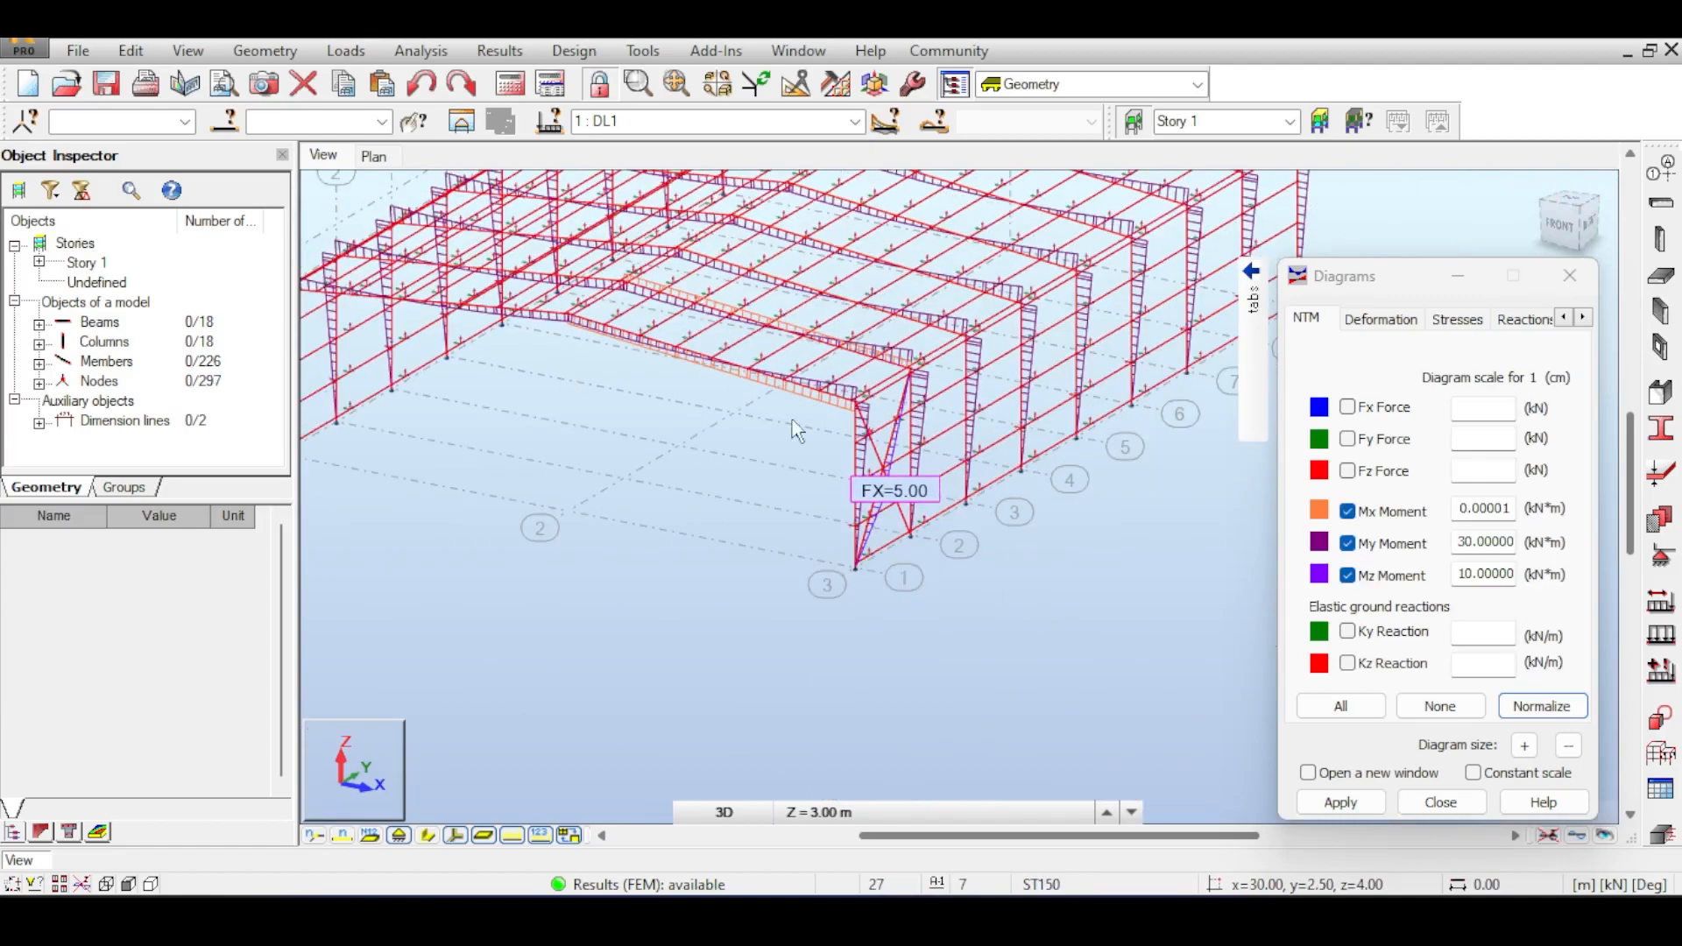
scroll(796, 429, up, 5)
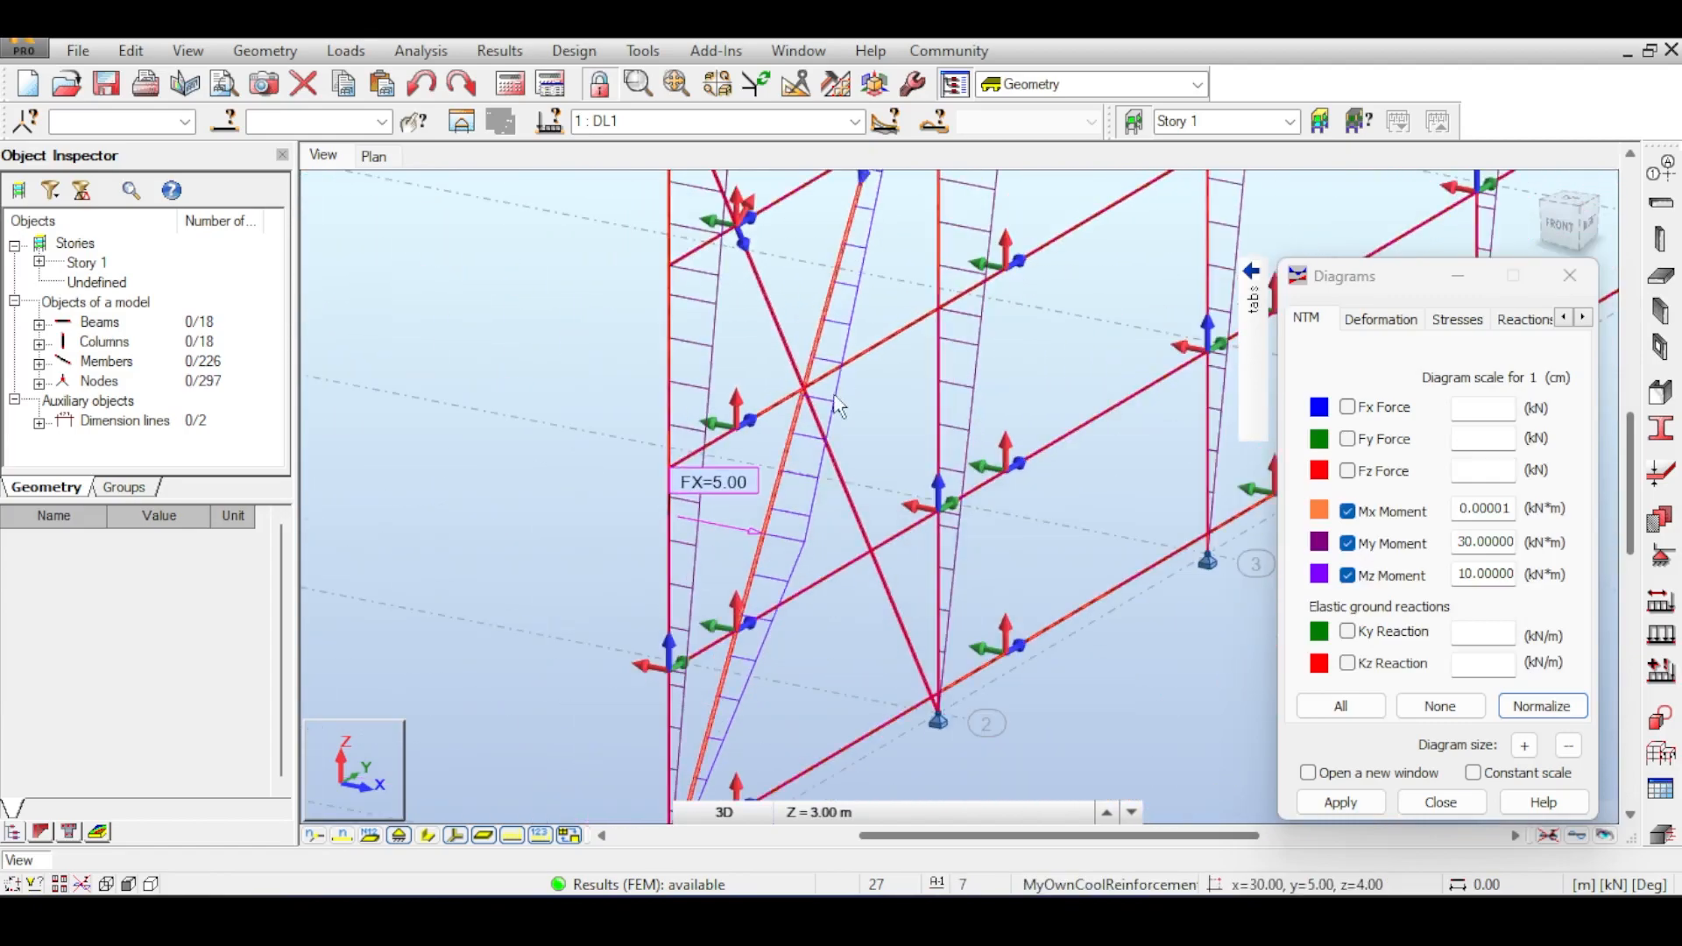
- Display the moment diagrams with value labels, differentiated positive and negative values and filled areas, and inspect the loaded diagonal
mouse_move(1253, 368)
click(1222, 495)
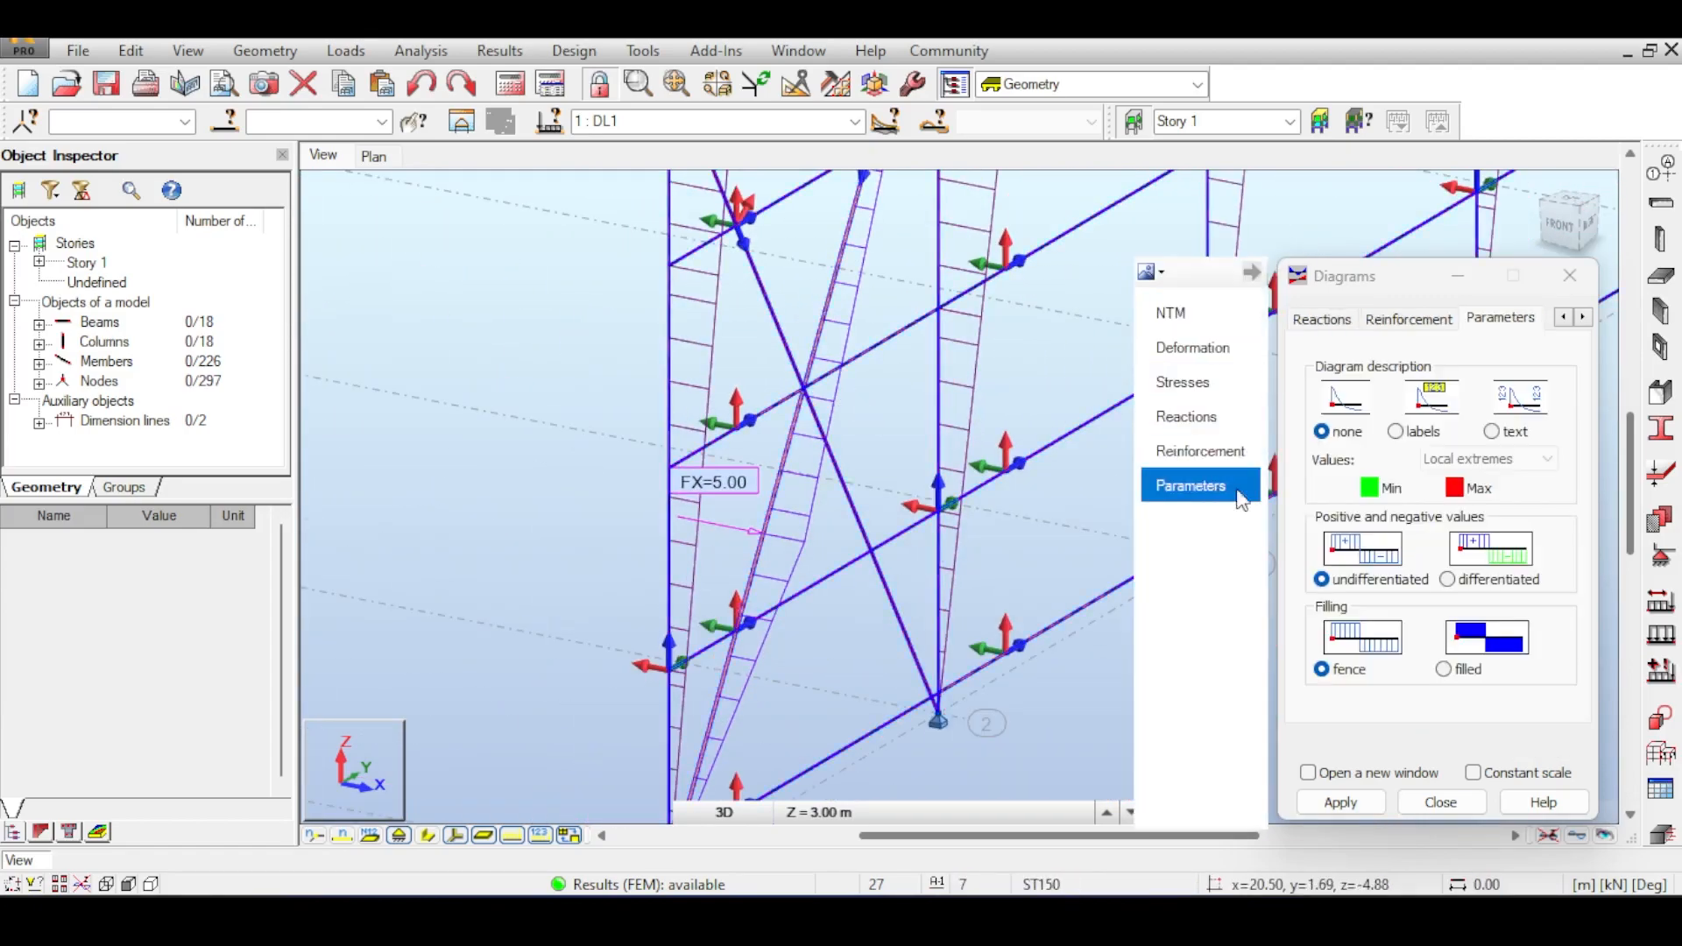
click(1395, 431)
click(1448, 579)
click(1443, 668)
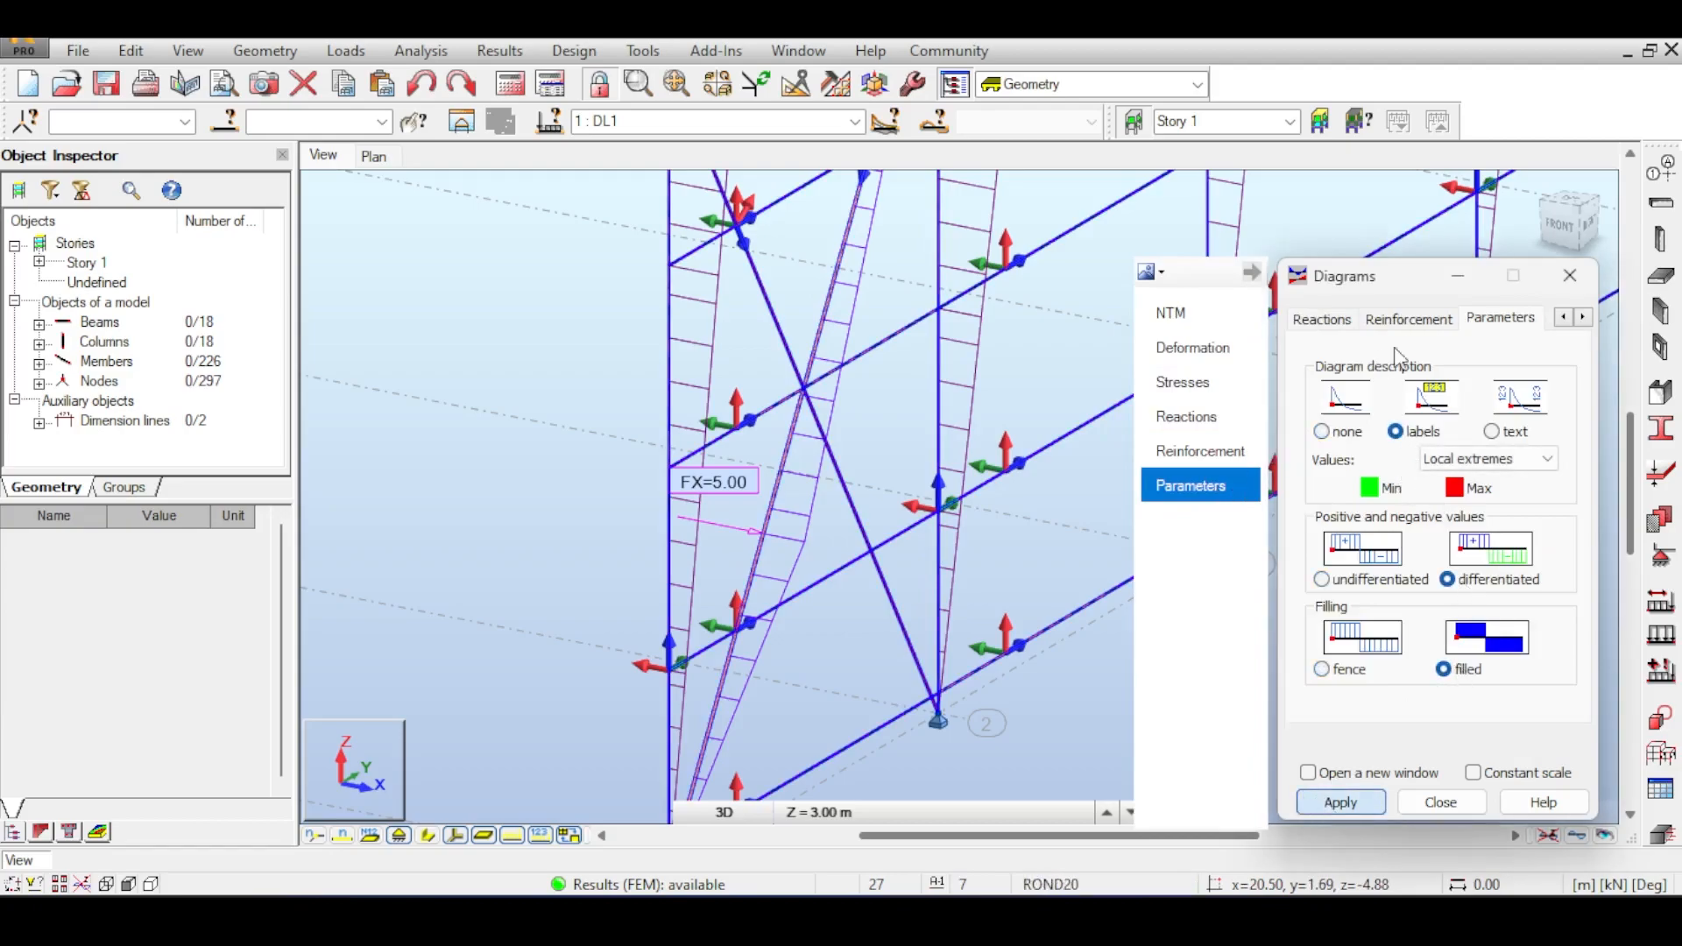
click(1570, 275)
middle_drag(920, 433, 956, 421)
scroll(956, 421, down, 4)
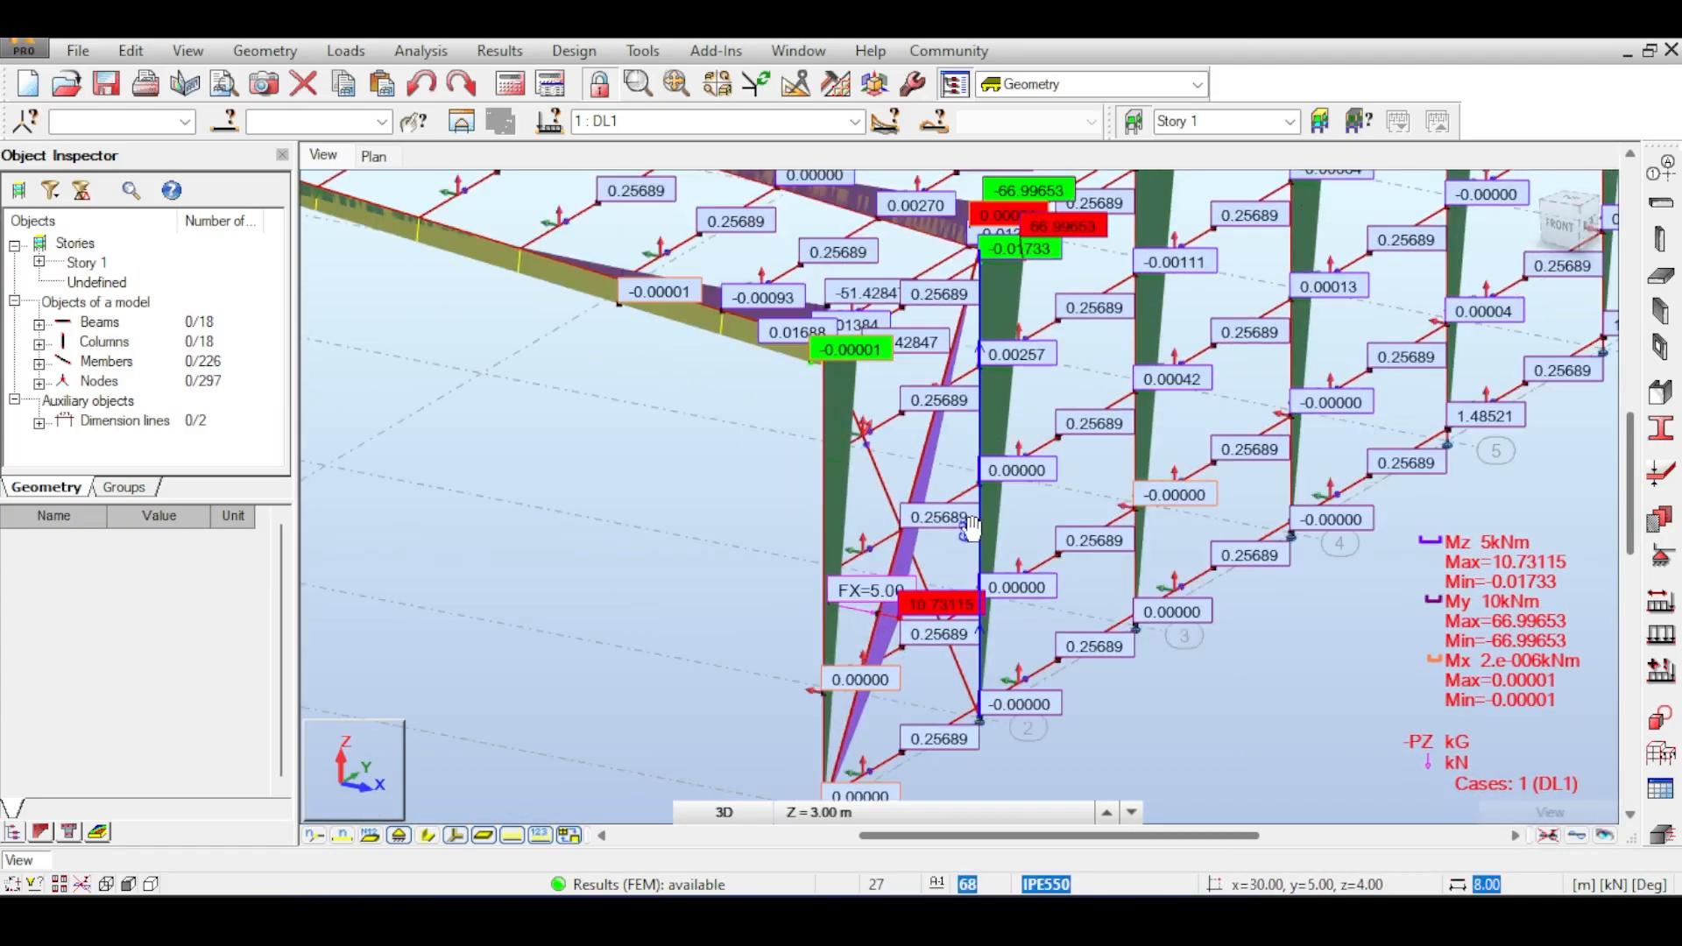
scroll(972, 527, up, 5)
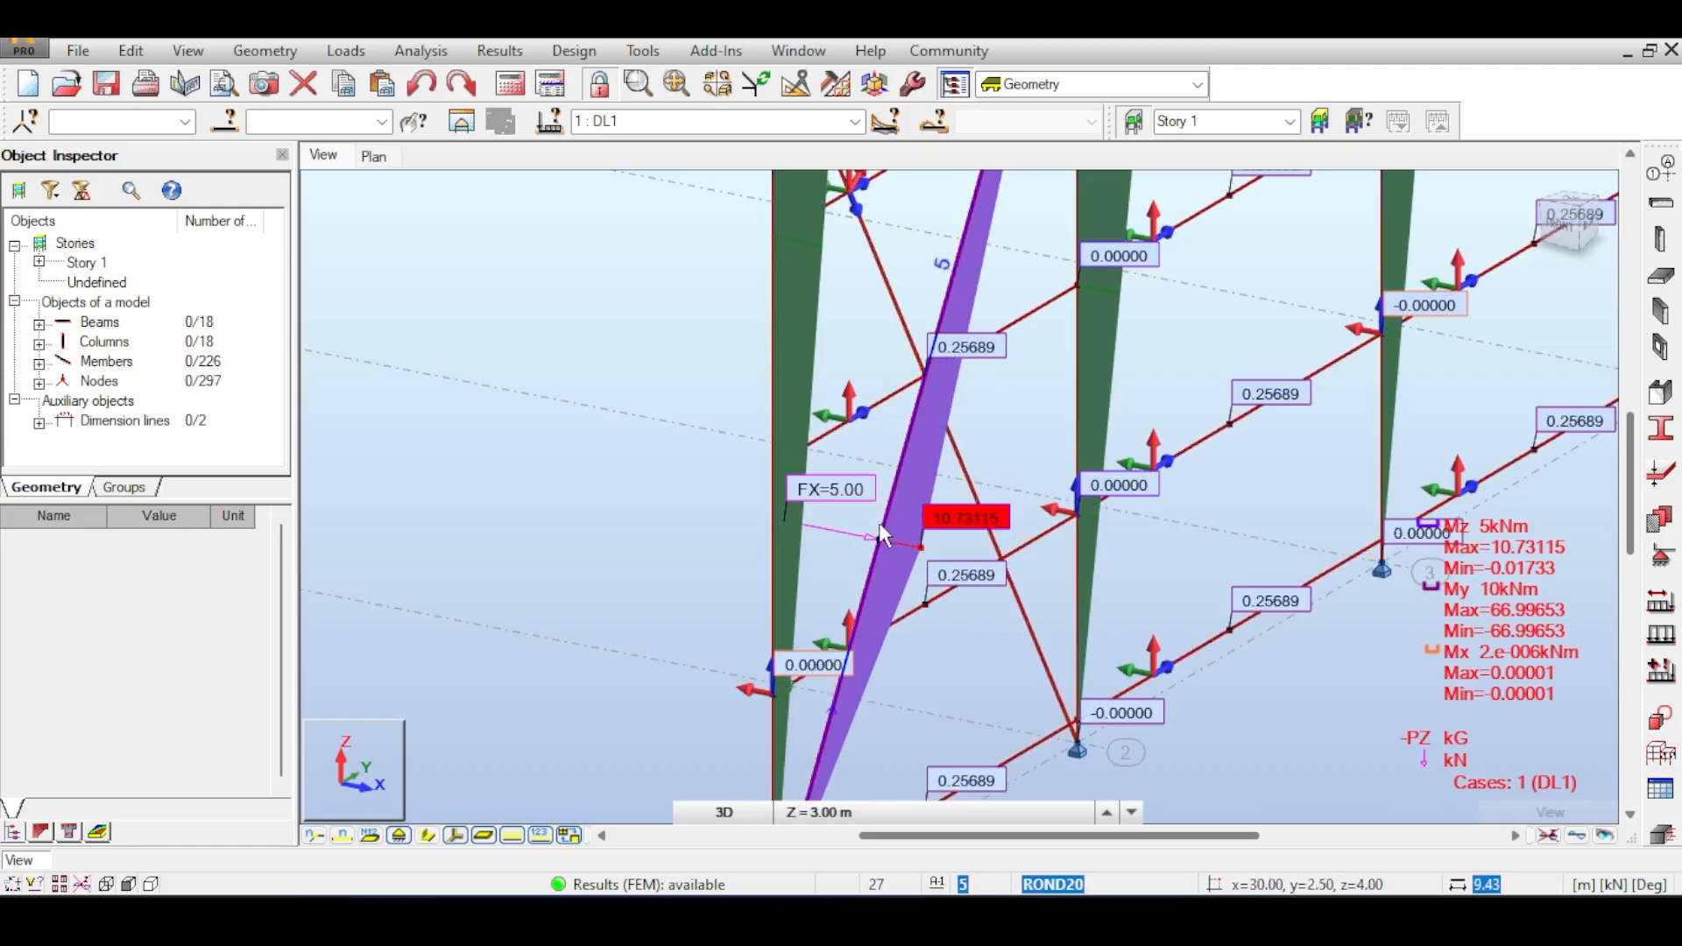
- Set the structure model to generate nodes at intersections of both diagonal and vertical/horizontal members, and run the calculations
click(550, 88)
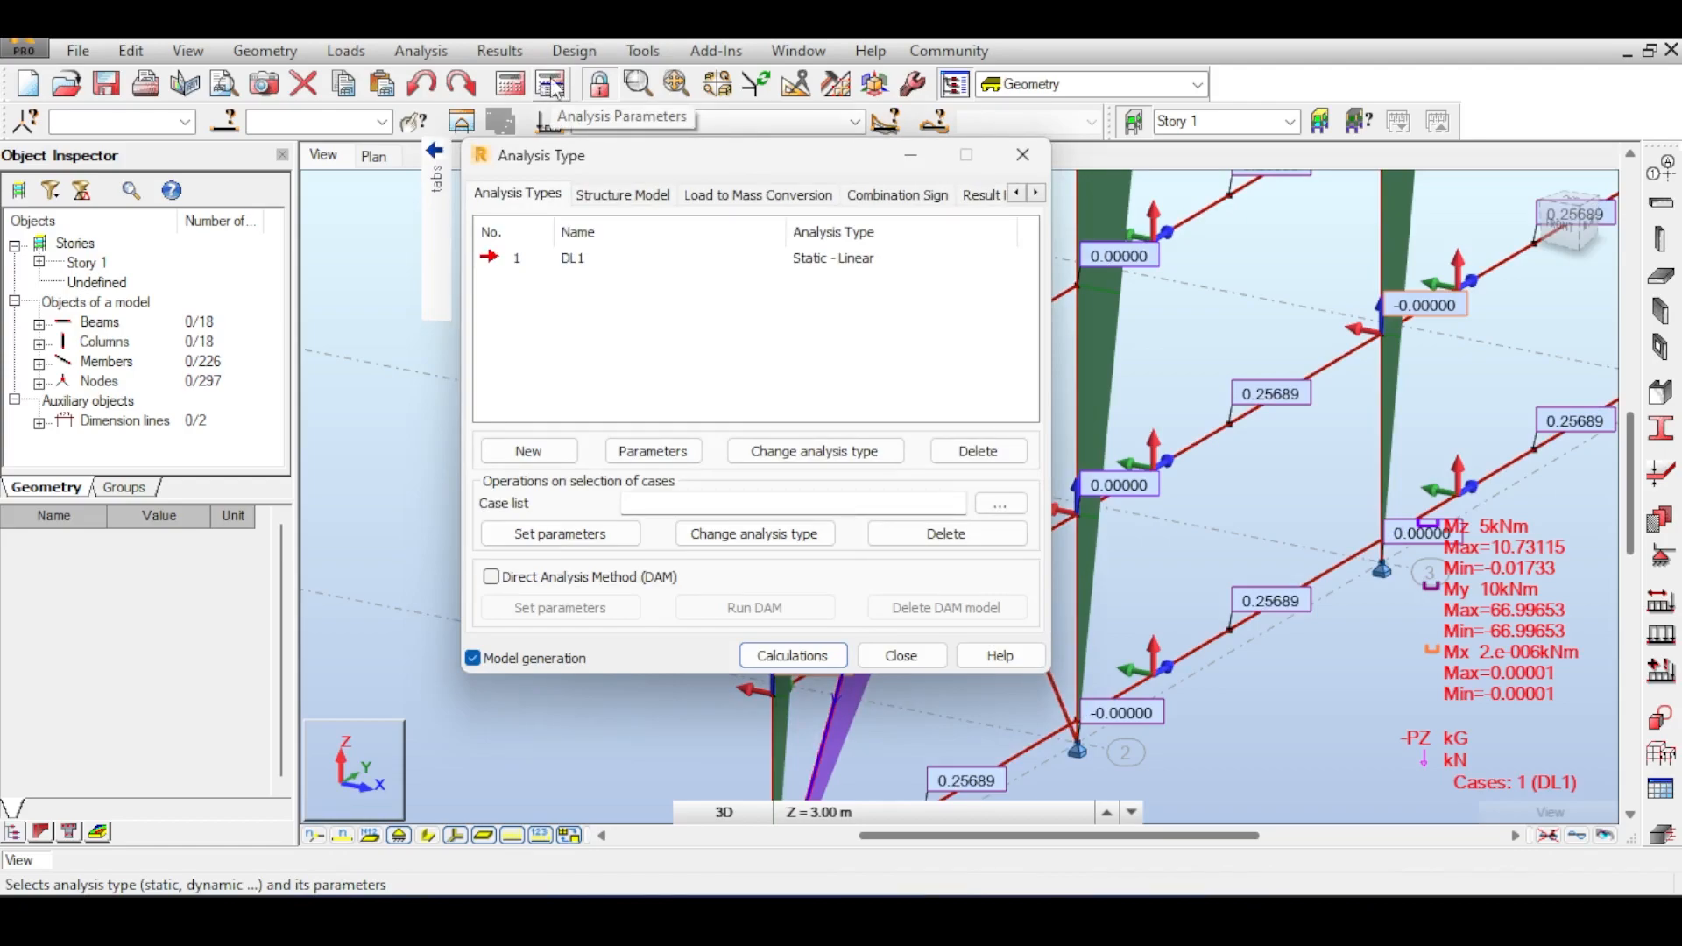
click(430, 50)
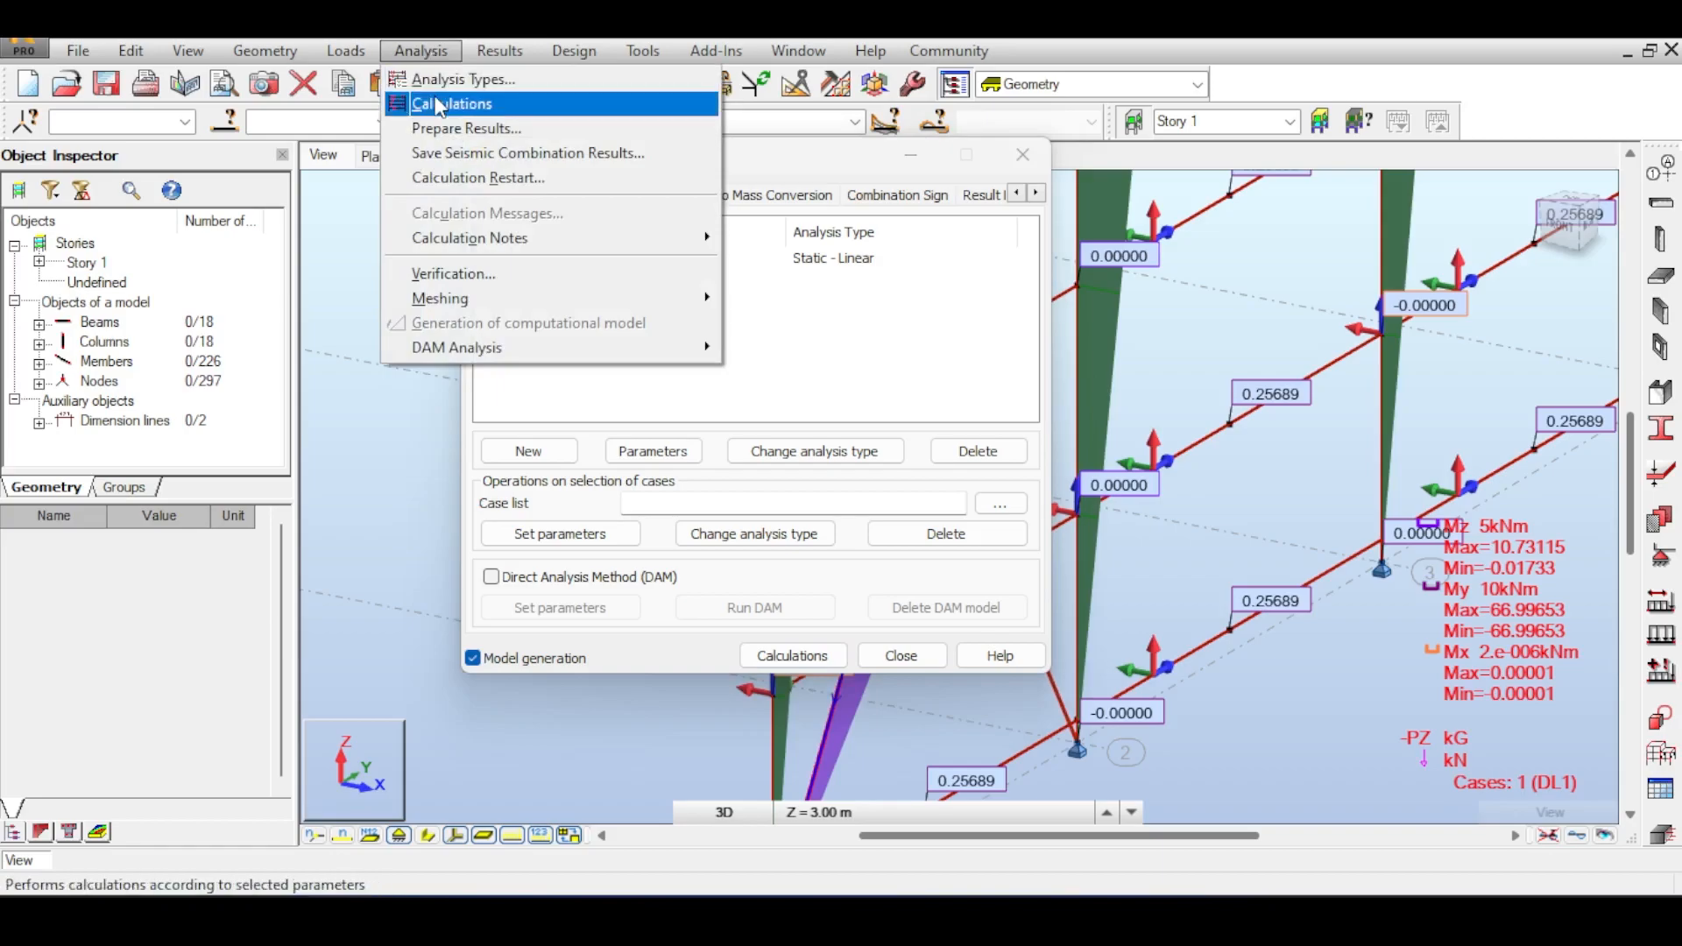
click(517, 83)
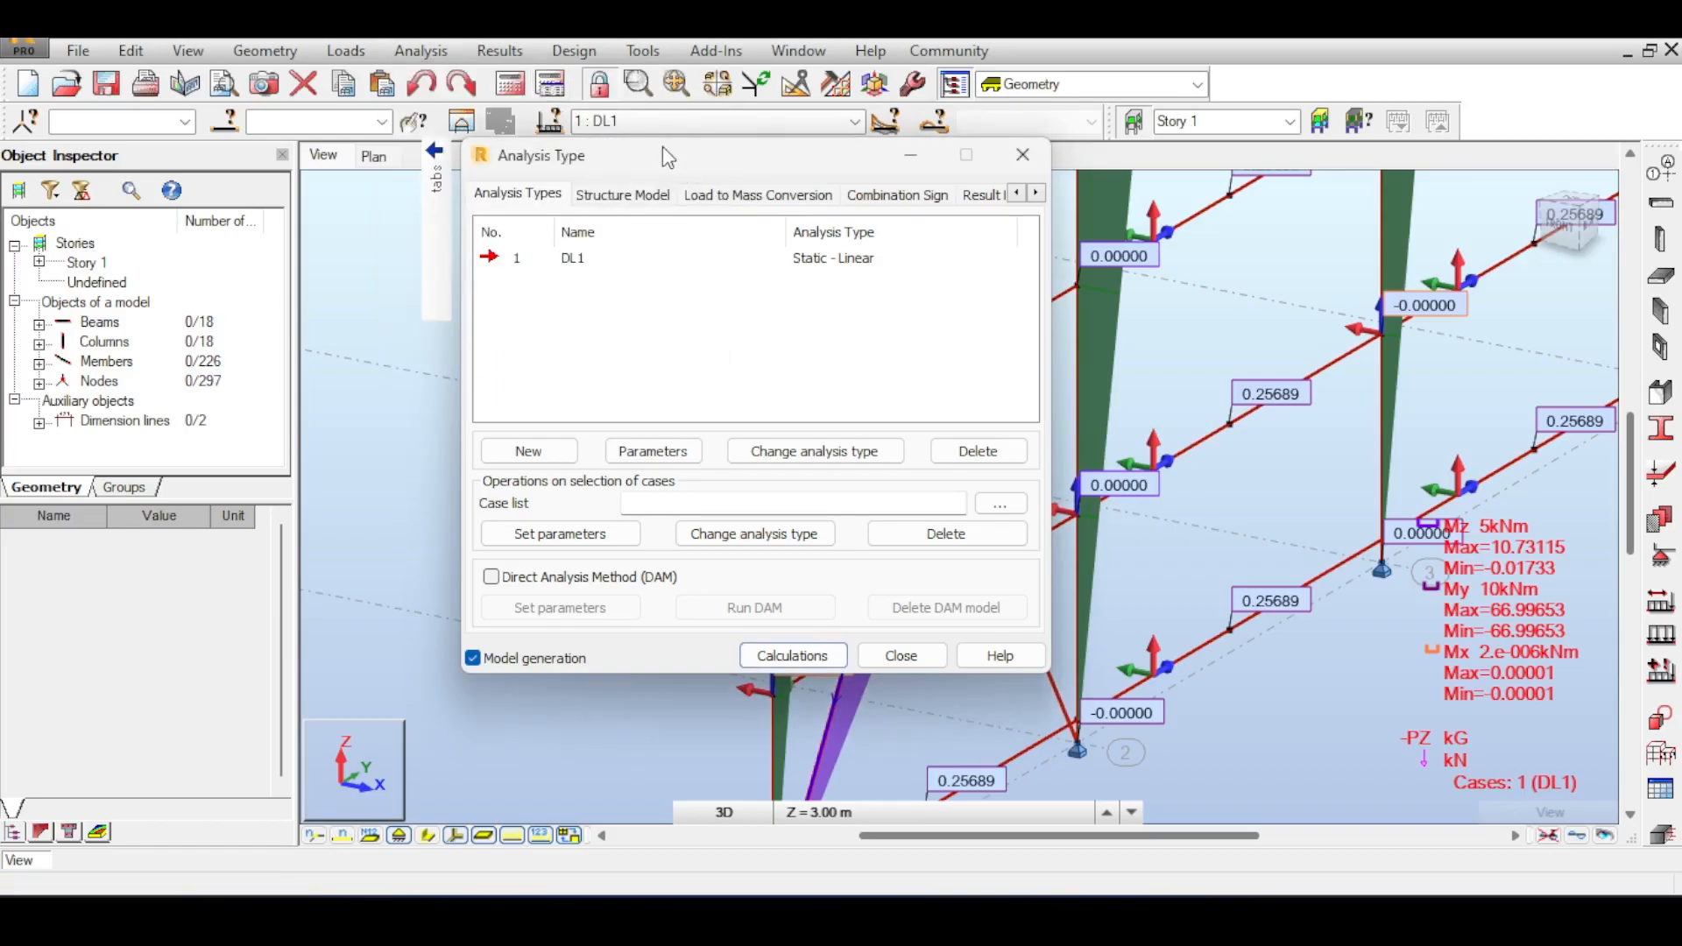
drag(664, 148, 634, 151)
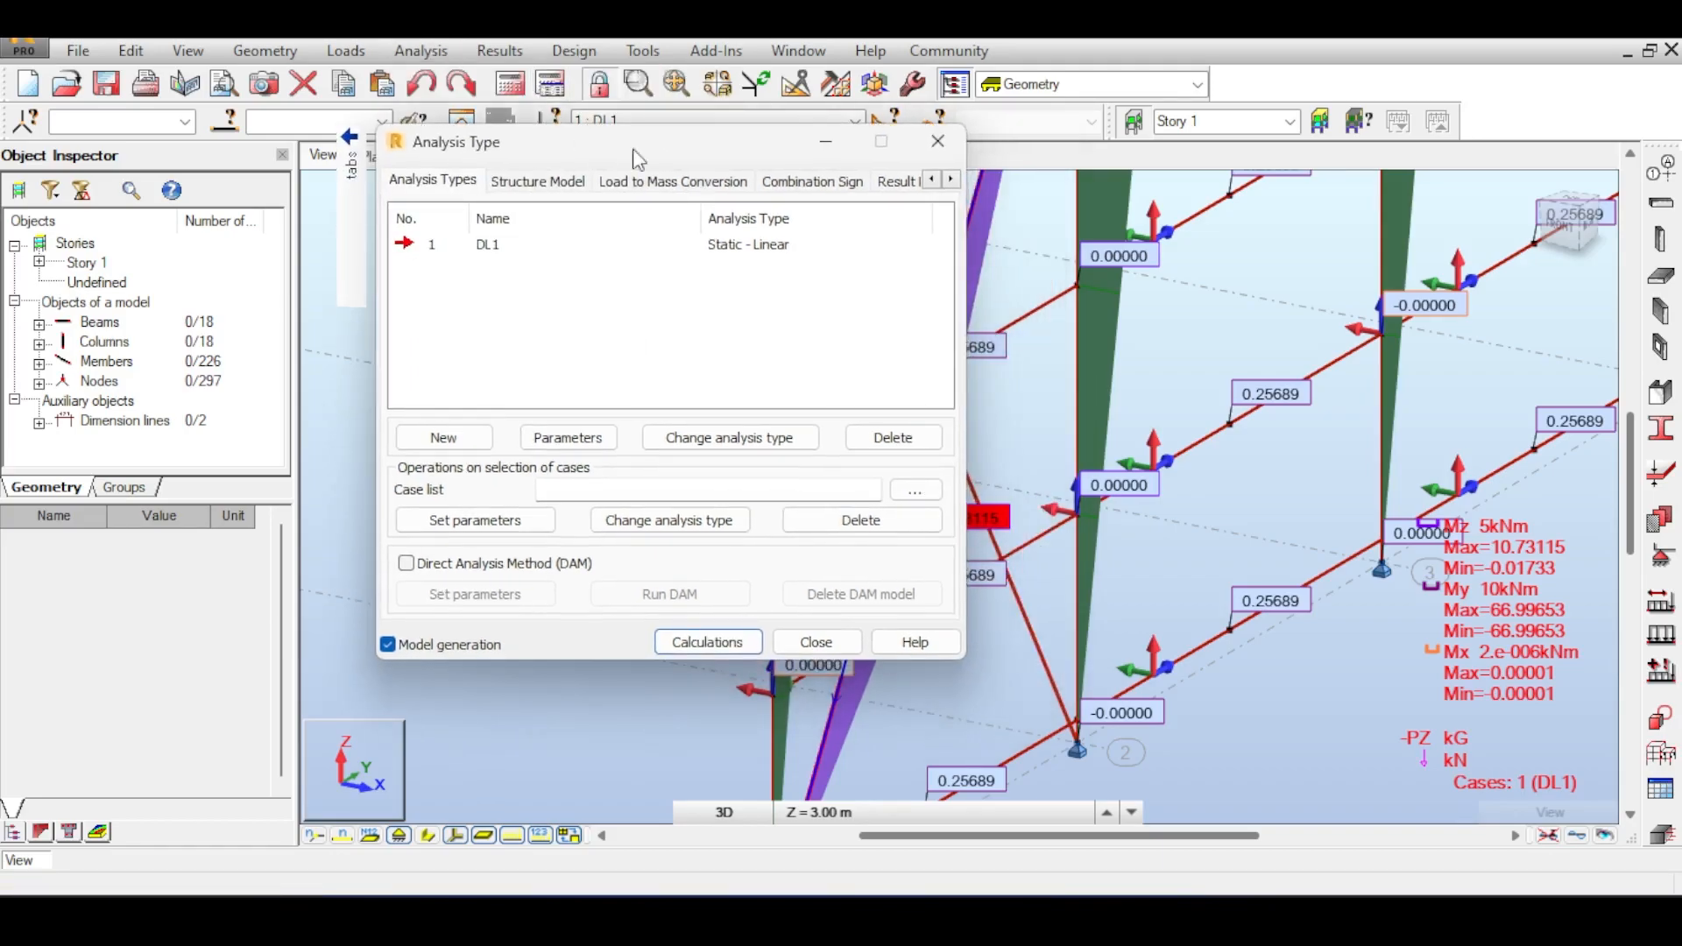
click(535, 181)
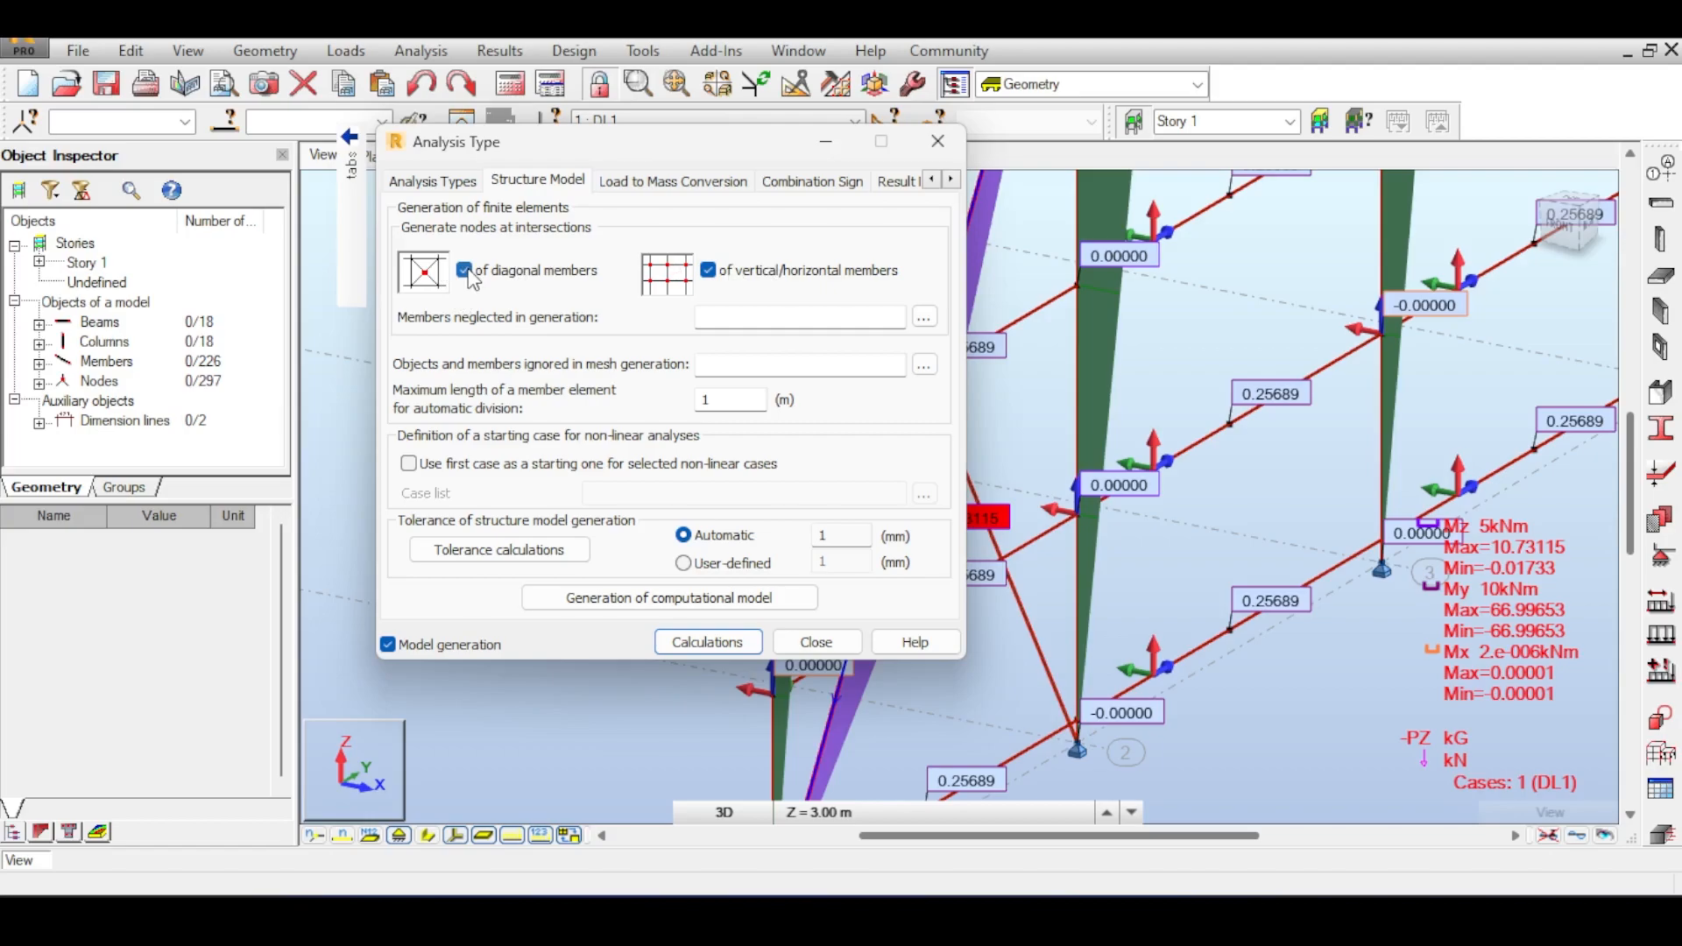
drag(613, 141, 376, 184)
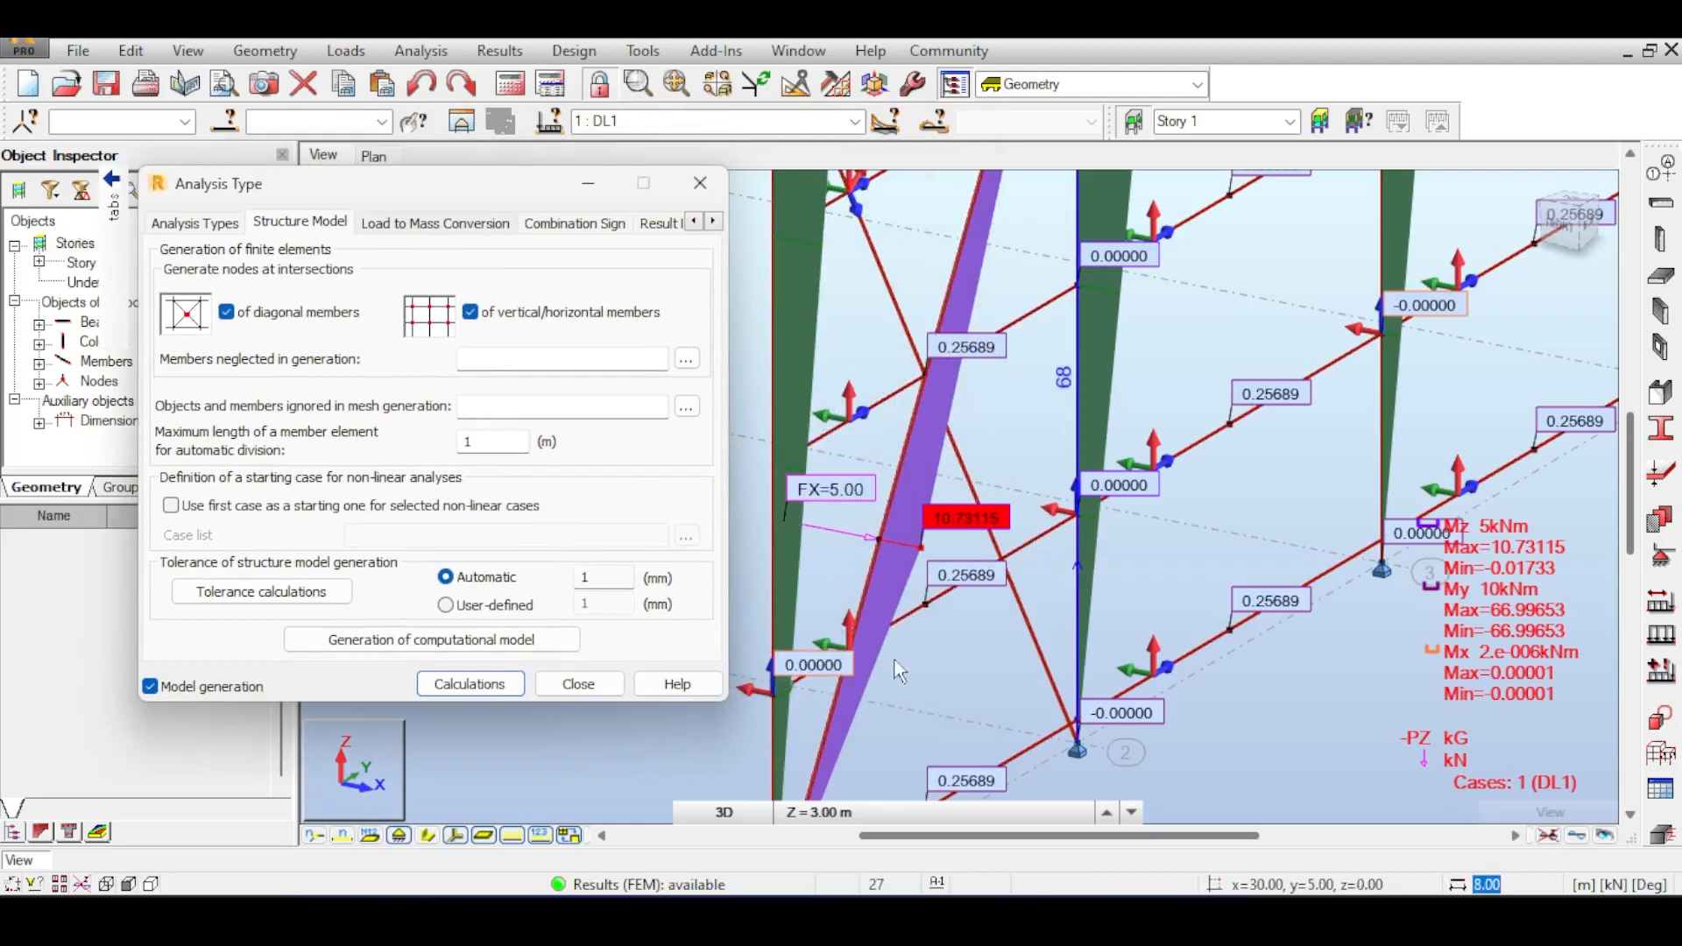
click(490, 685)
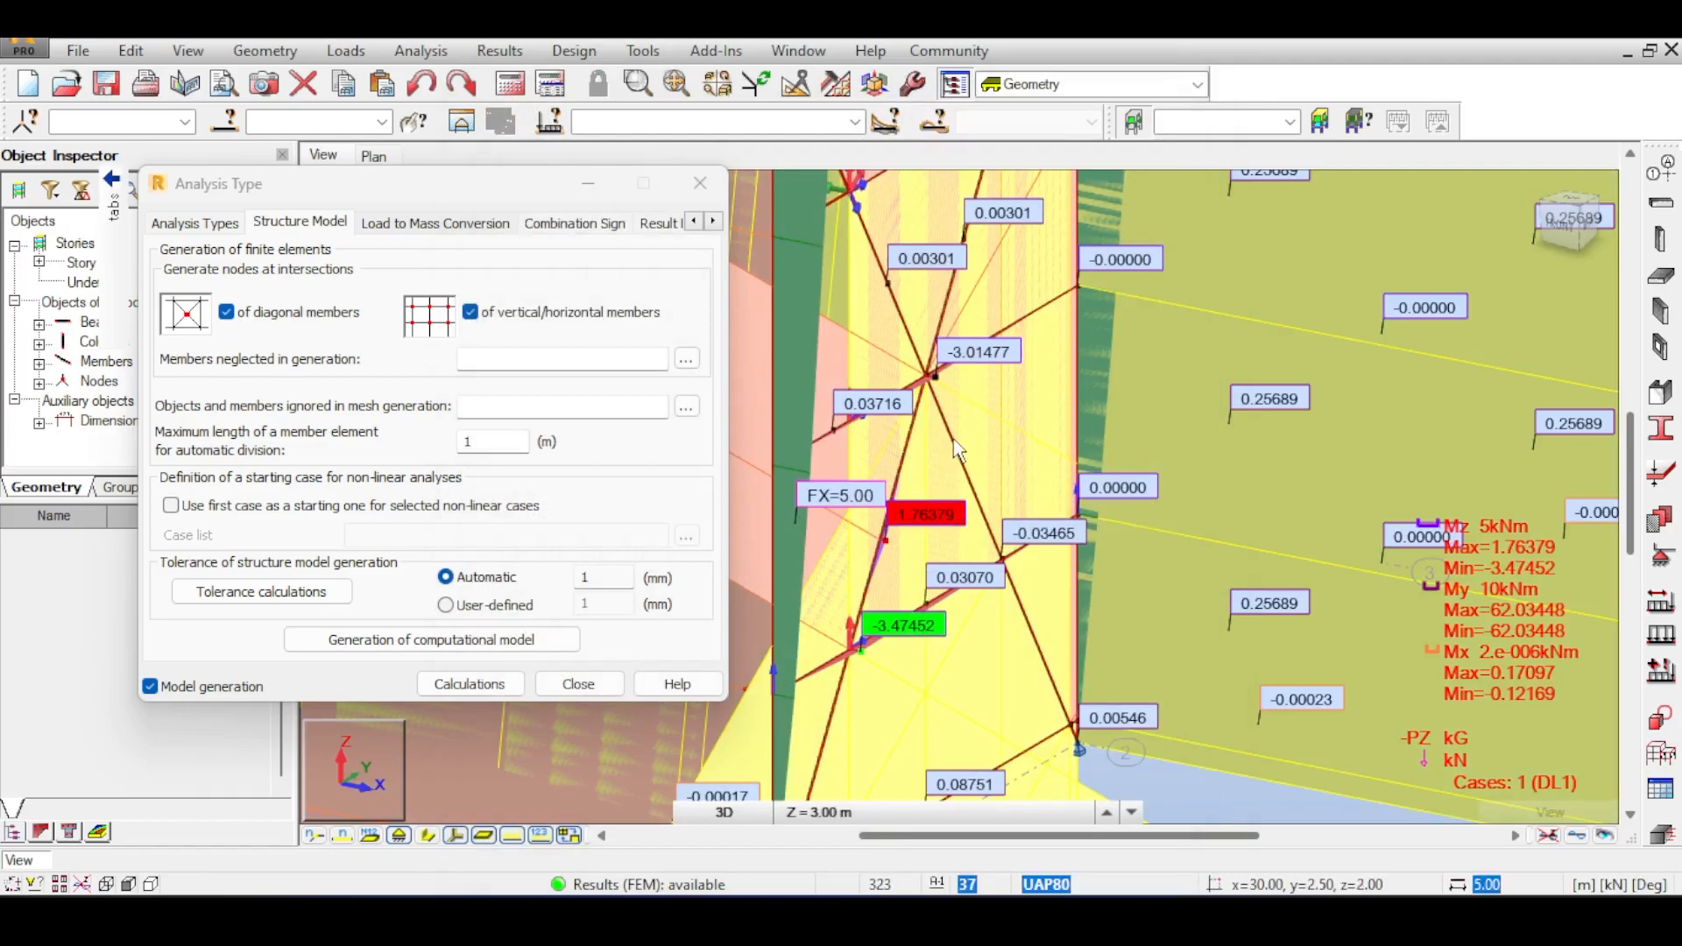
- Normalize the Mx, My and Mz moment diagram scales for the recalculated structure
scroll(971, 451, down, 2)
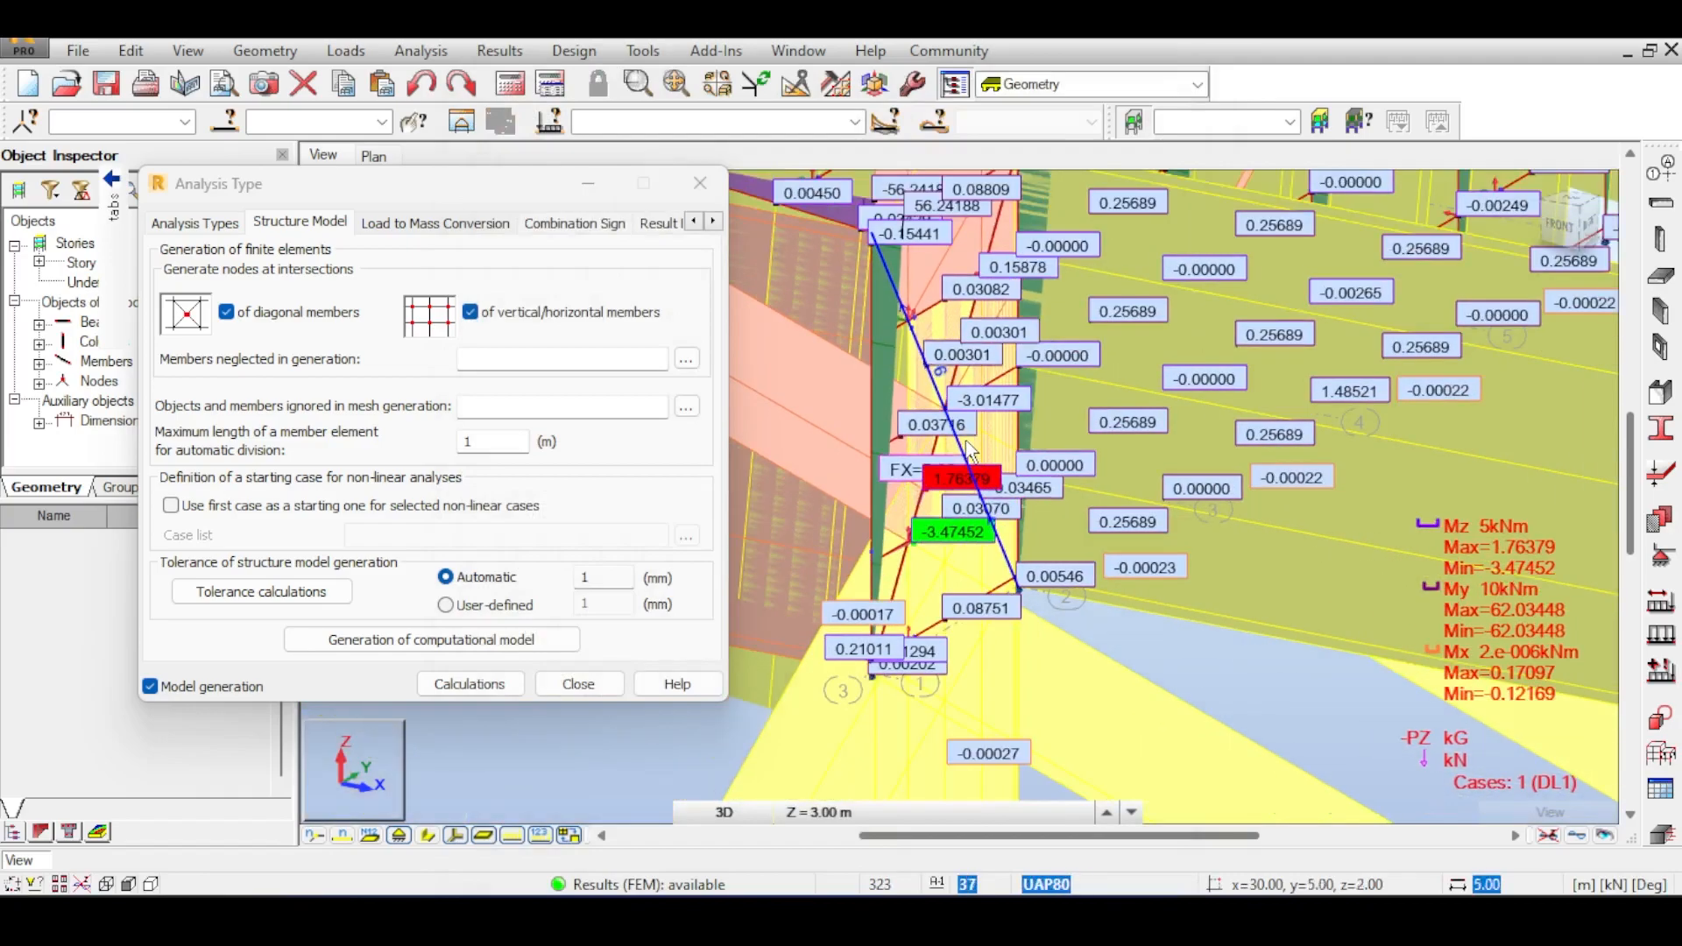
scroll(971, 452, up, 3)
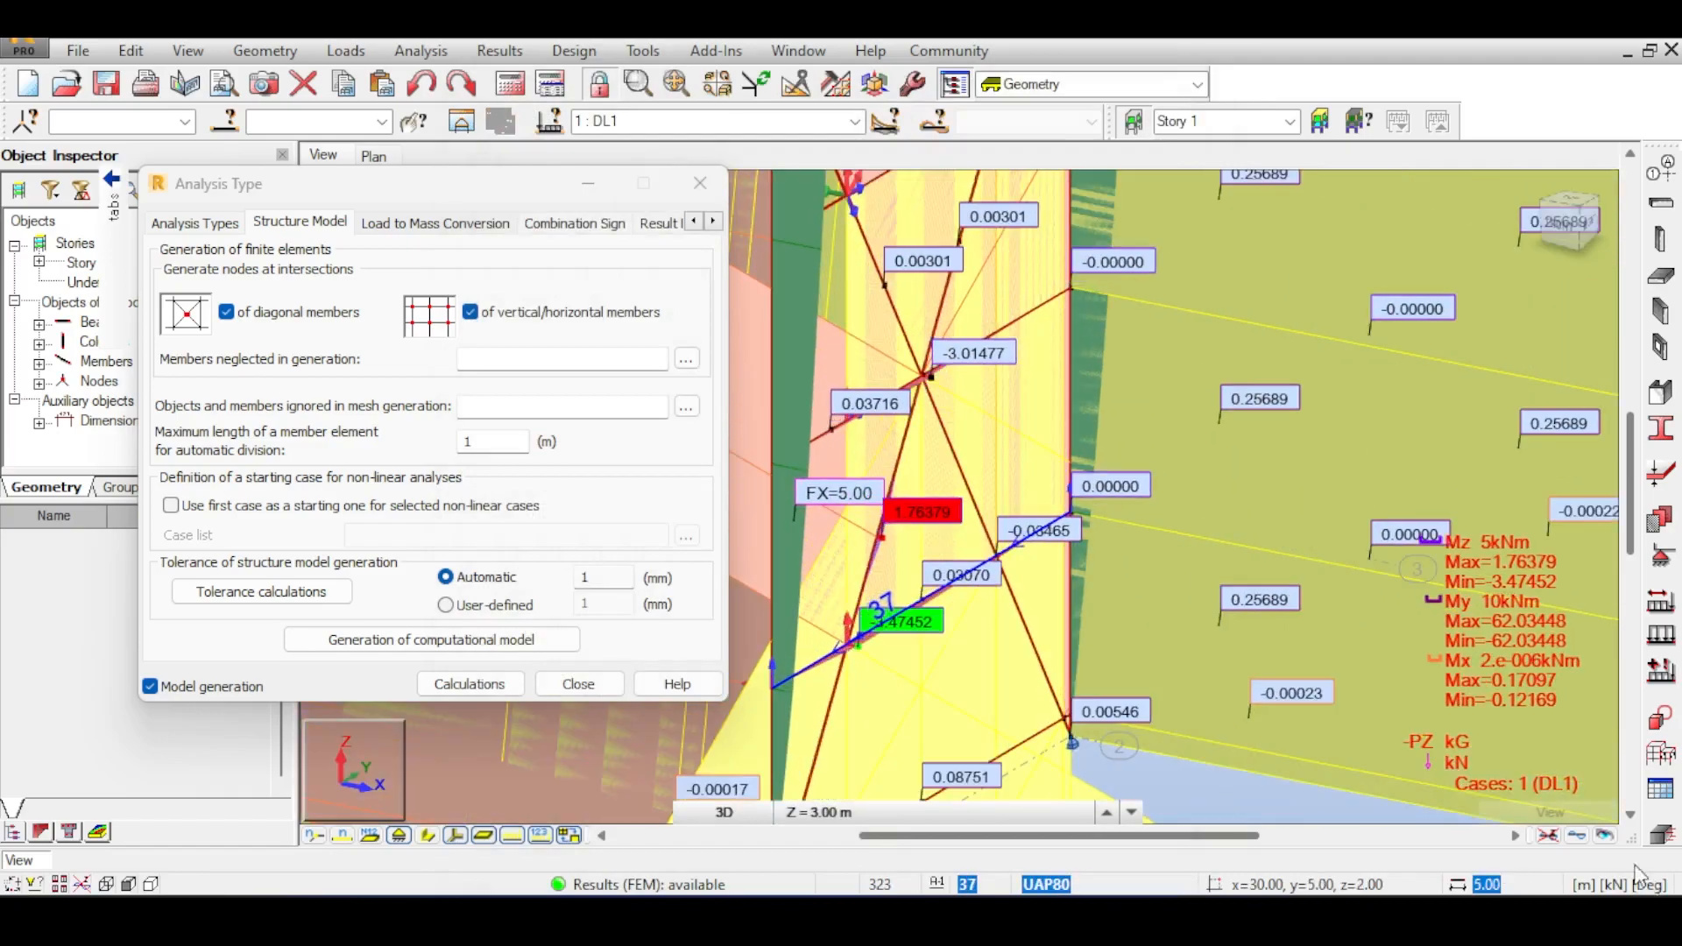
click(499, 50)
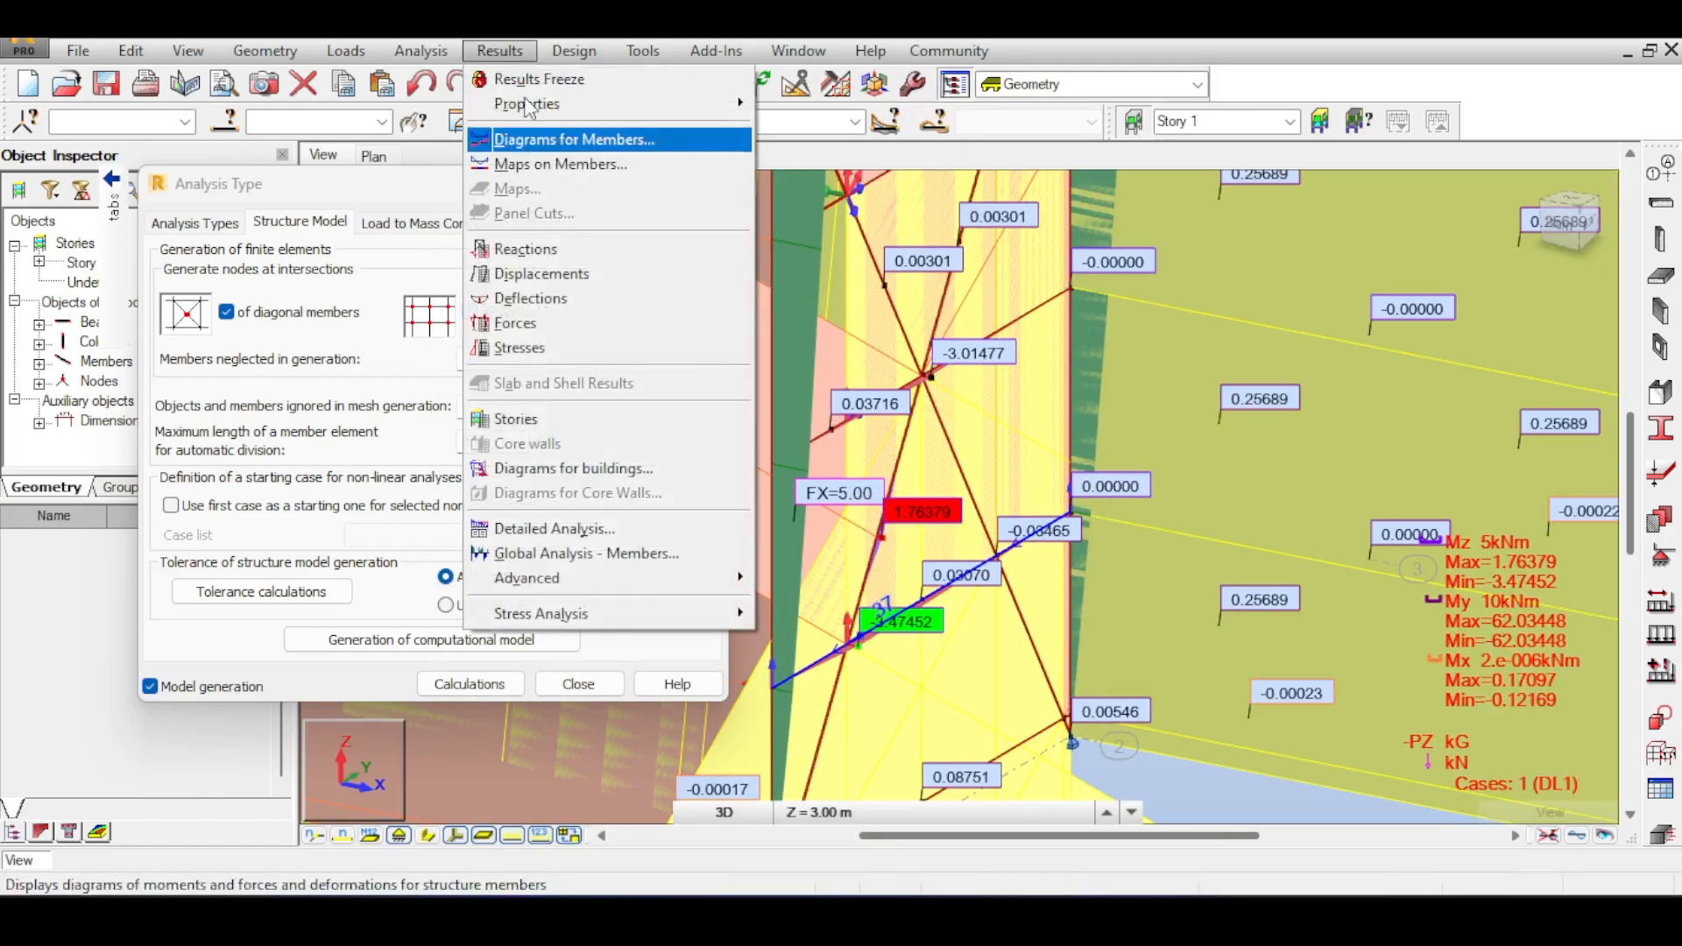
click(814, 124)
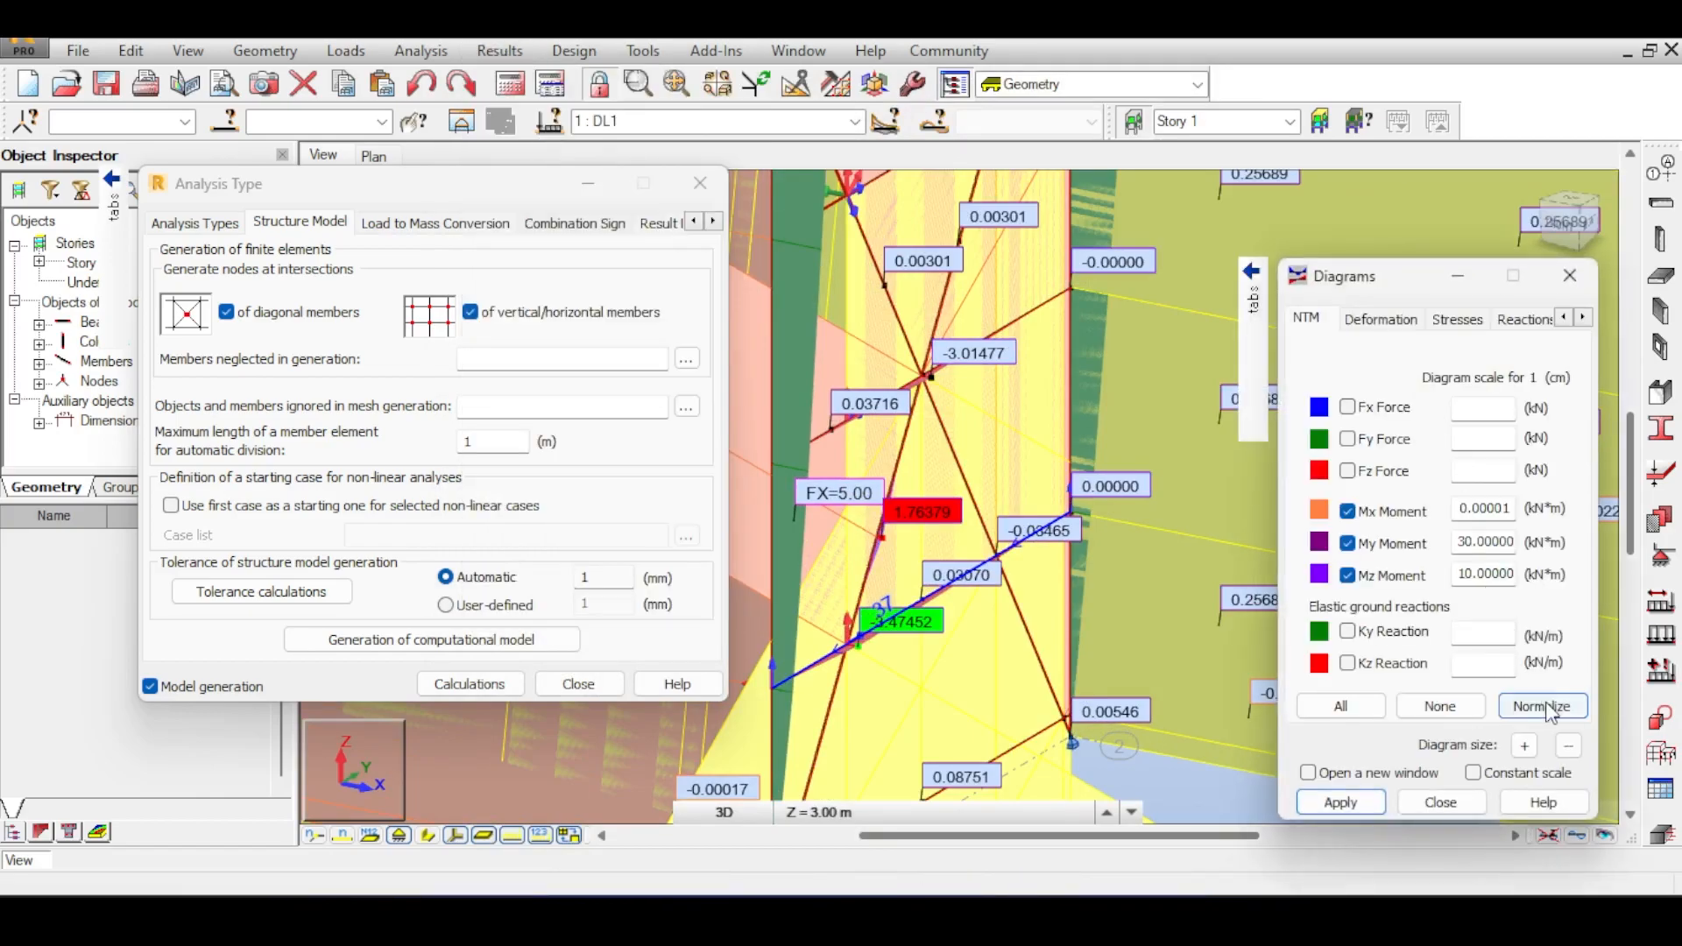
click(1544, 706)
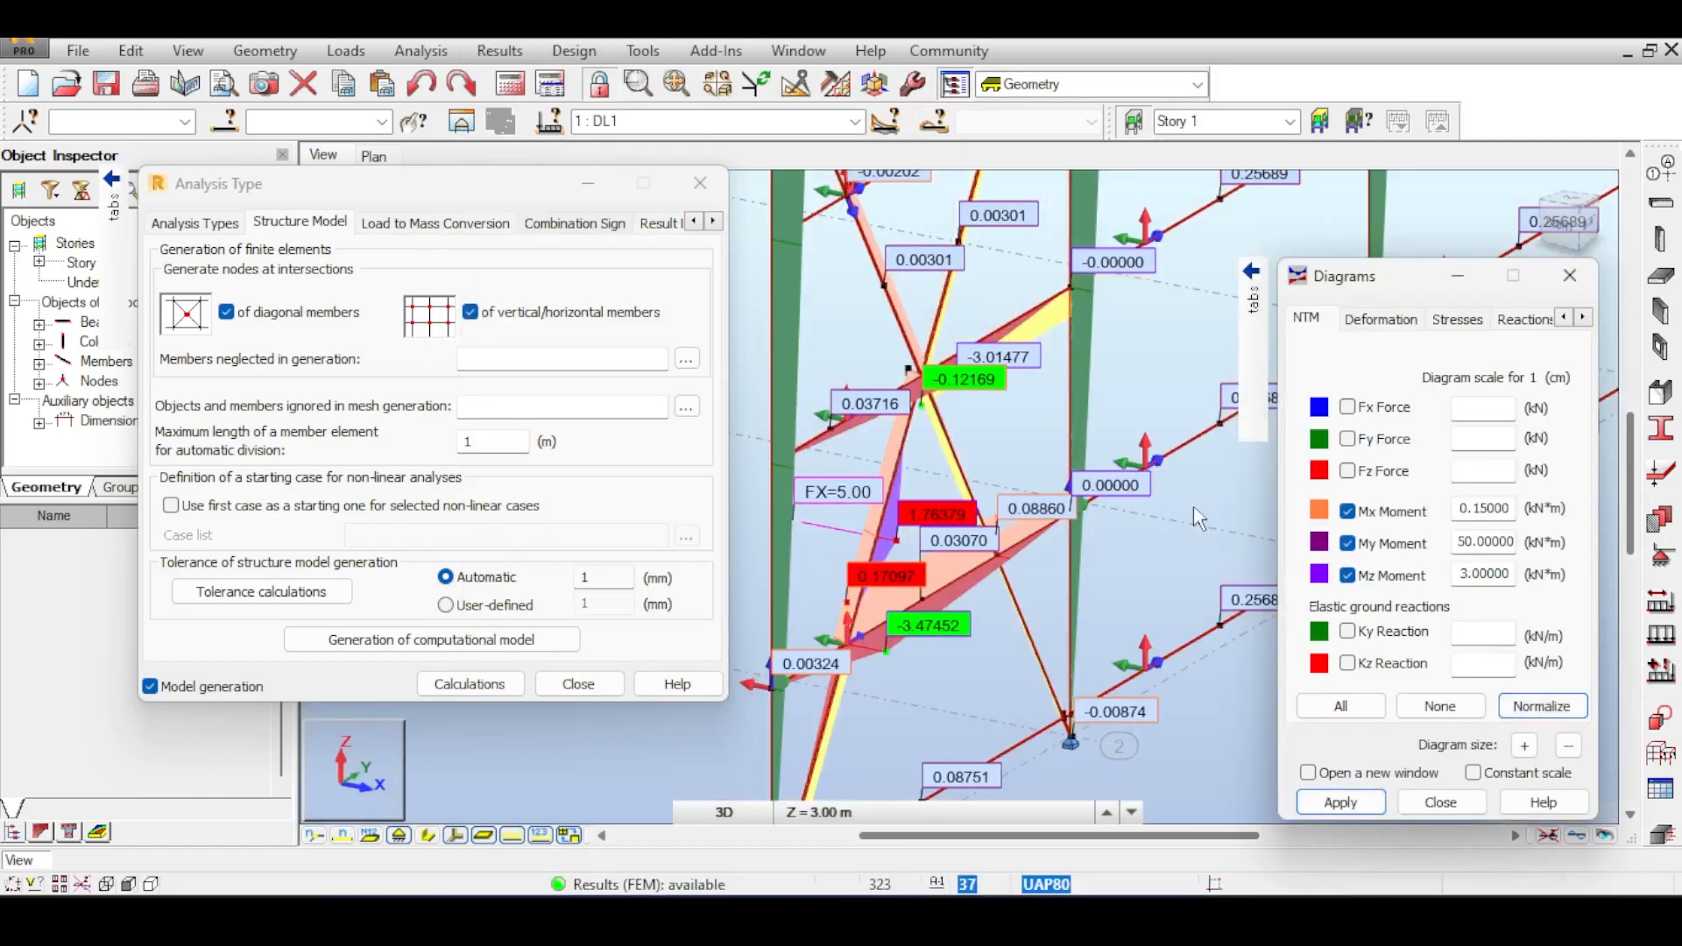
- Examine the moment diagrams on the bracing diagonals and the purlins where they cross in the loaded bay
scroll(978, 418, up, 2)
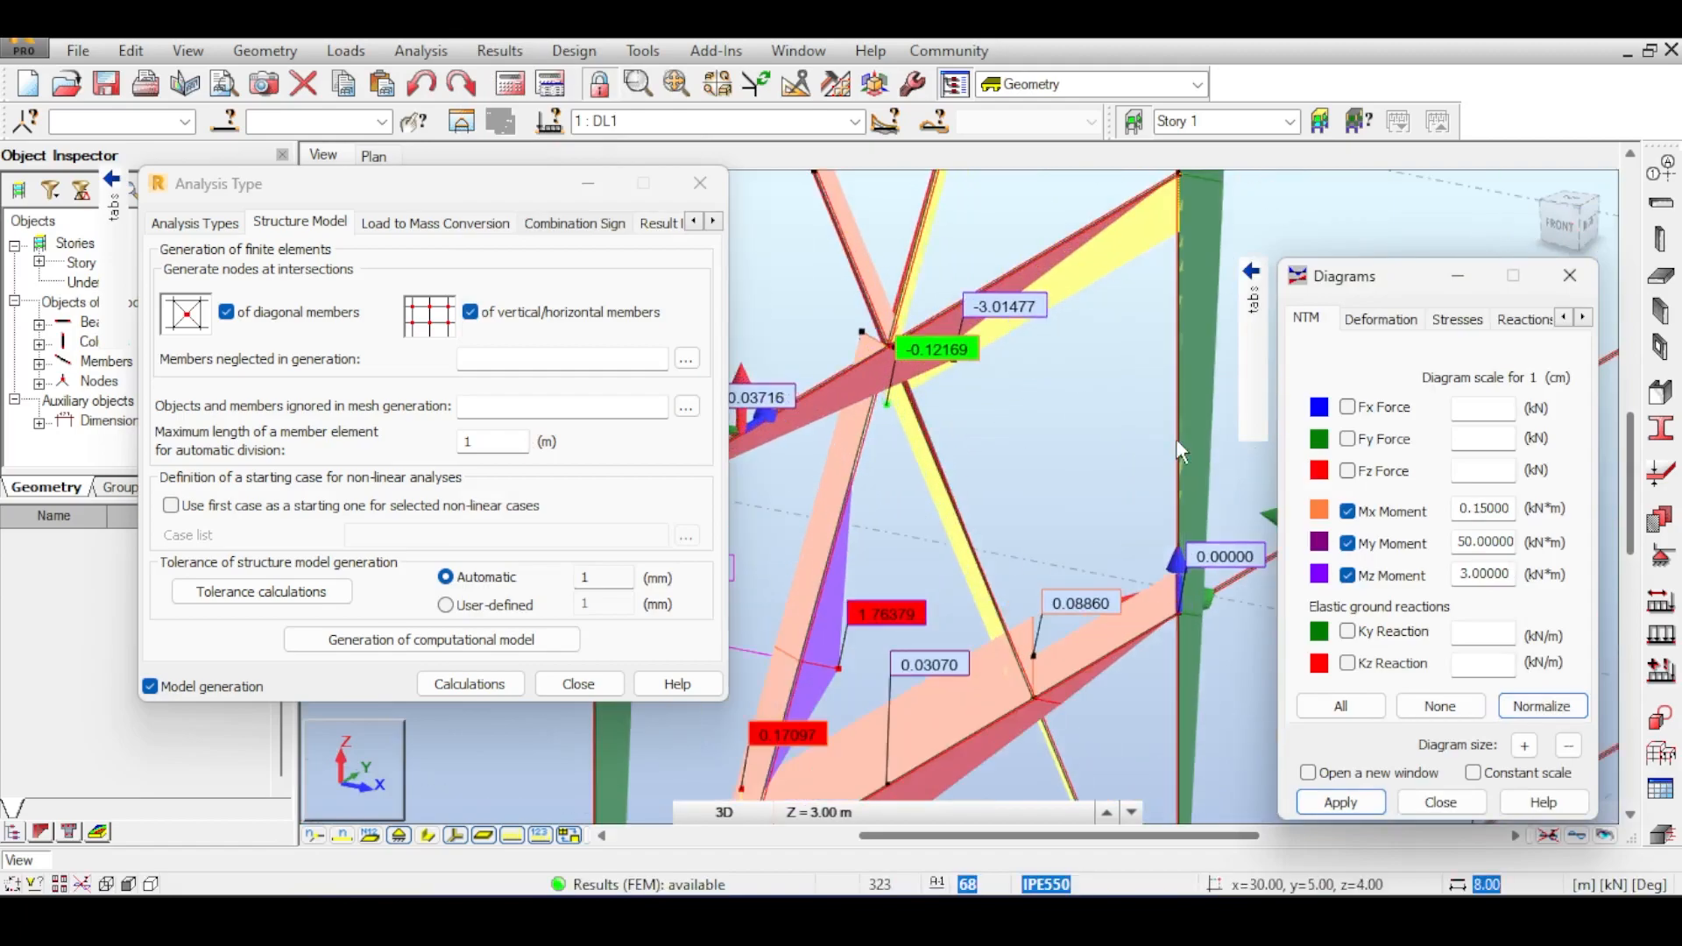
middle_drag(1051, 552, 1087, 478)
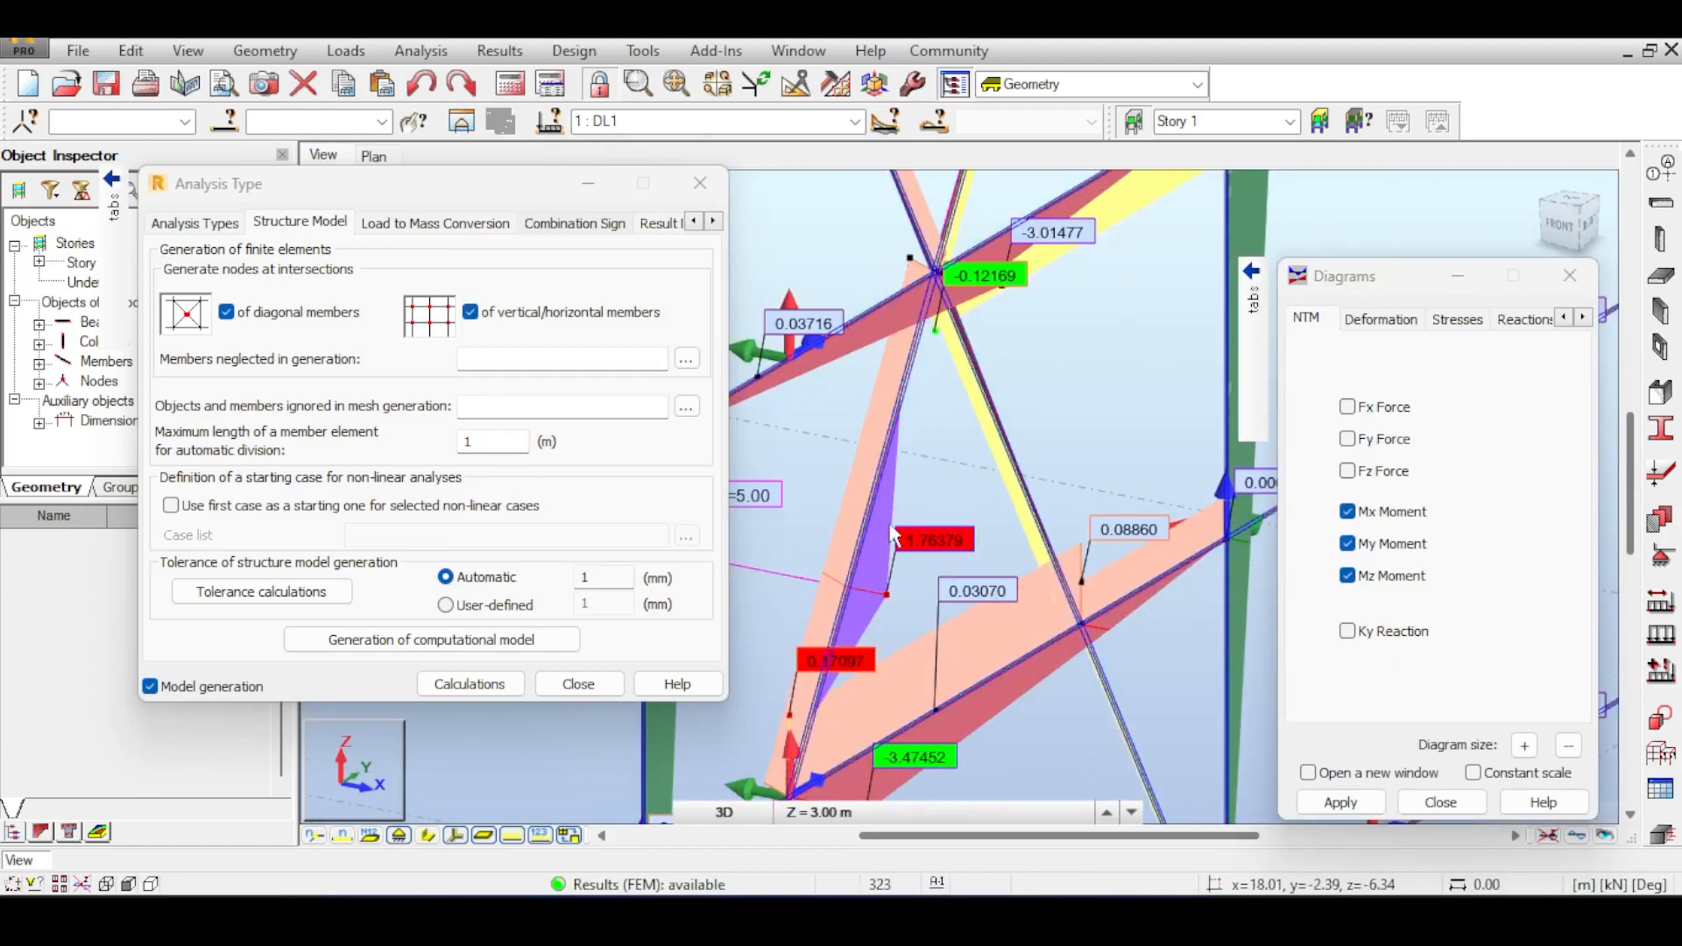
middle_drag(788, 604, 951, 569)
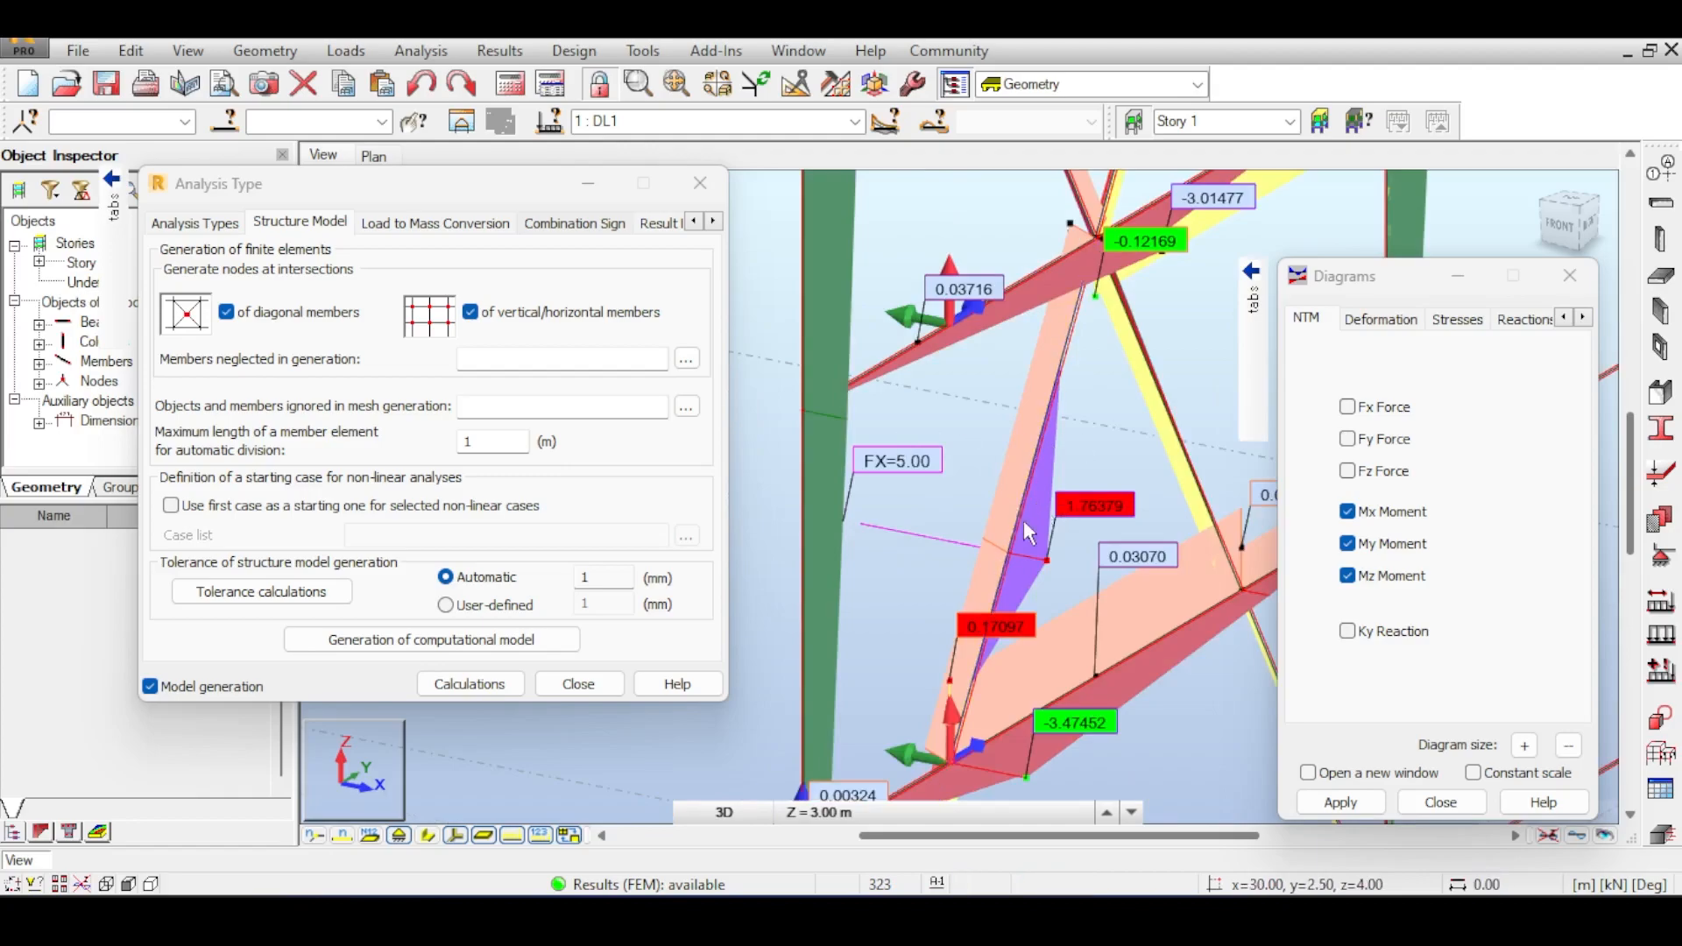
middle_drag(1023, 518, 944, 650)
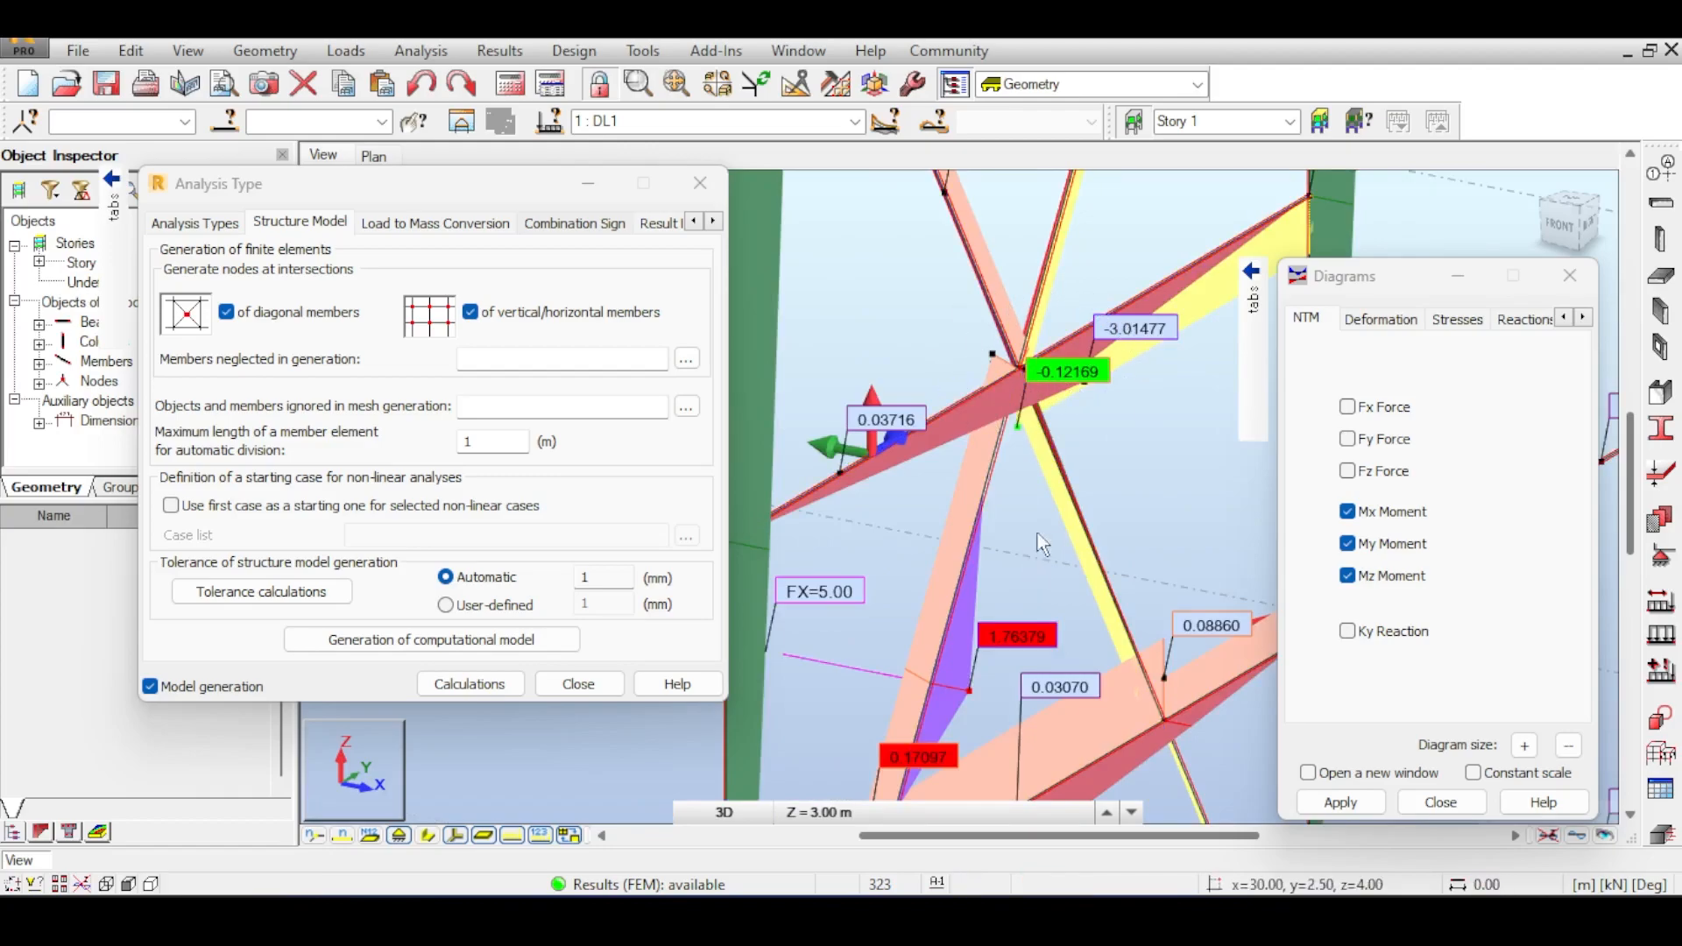
click(1042, 286)
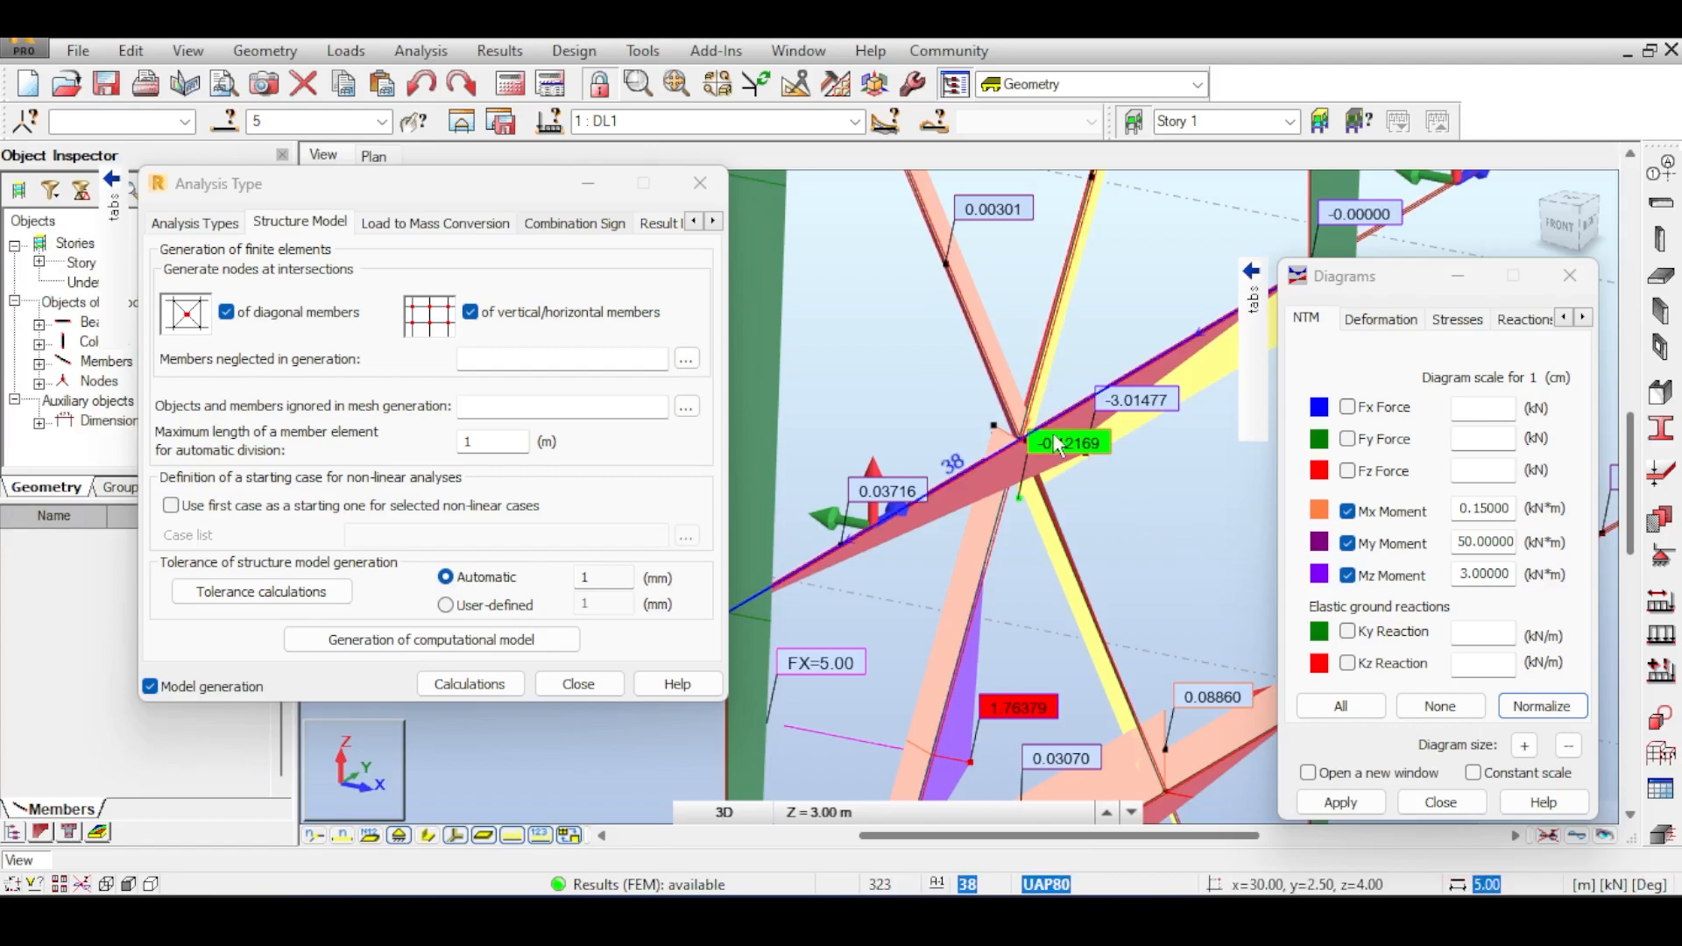
drag(1049, 214, 820, 306)
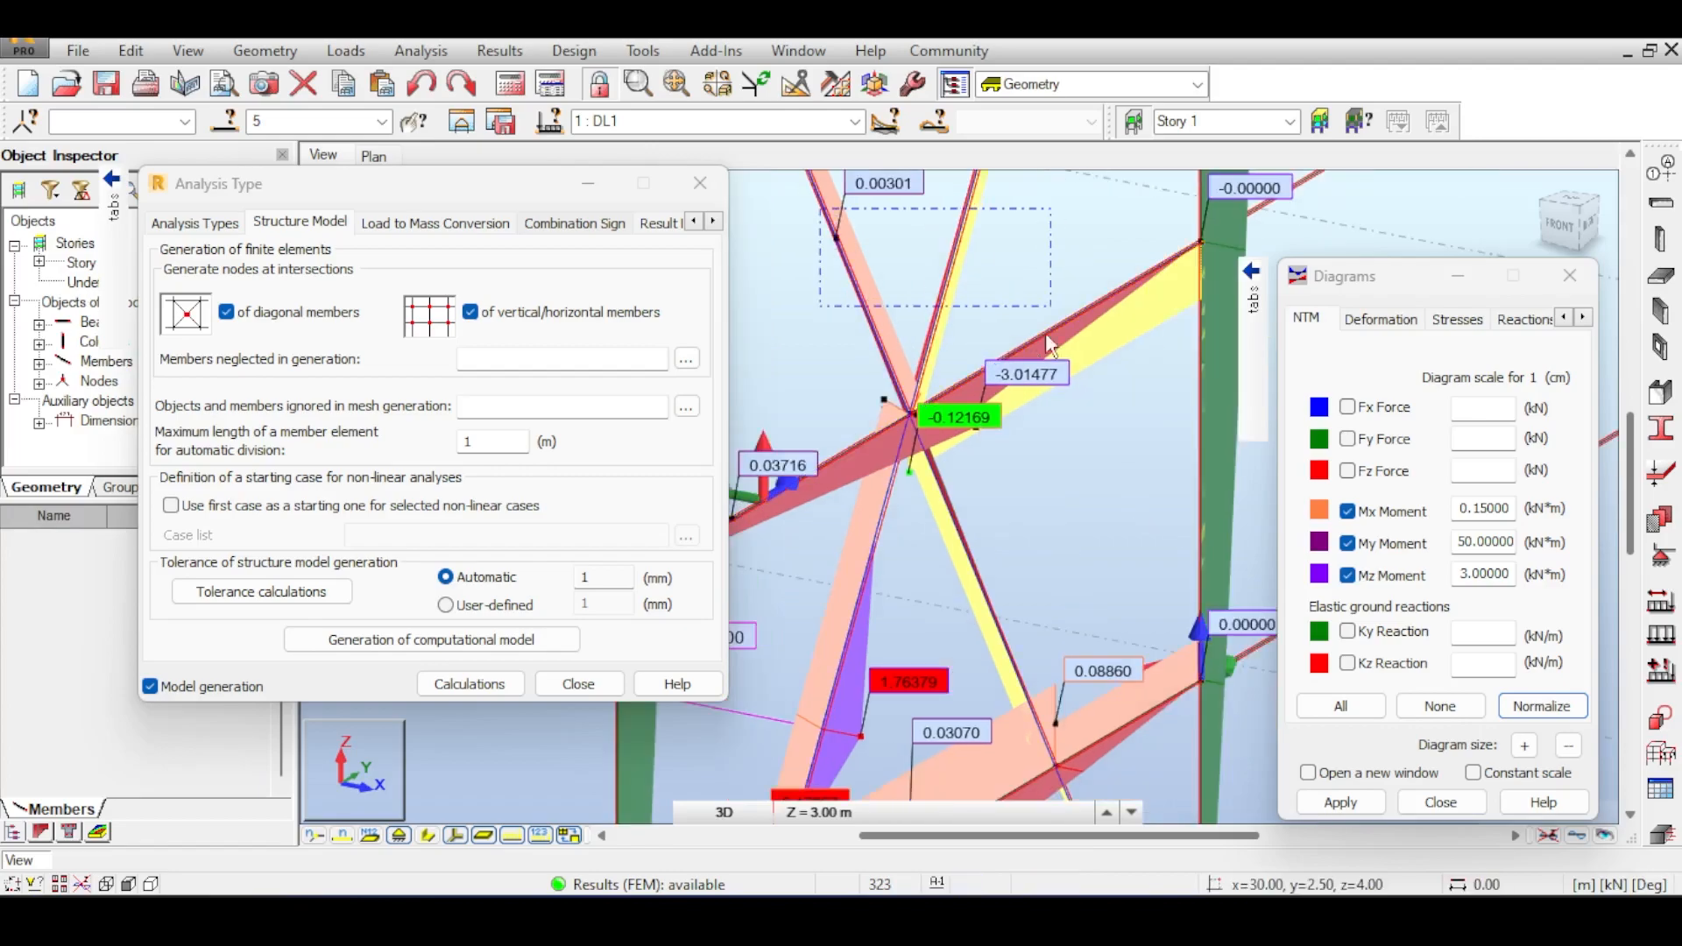
click(1110, 405)
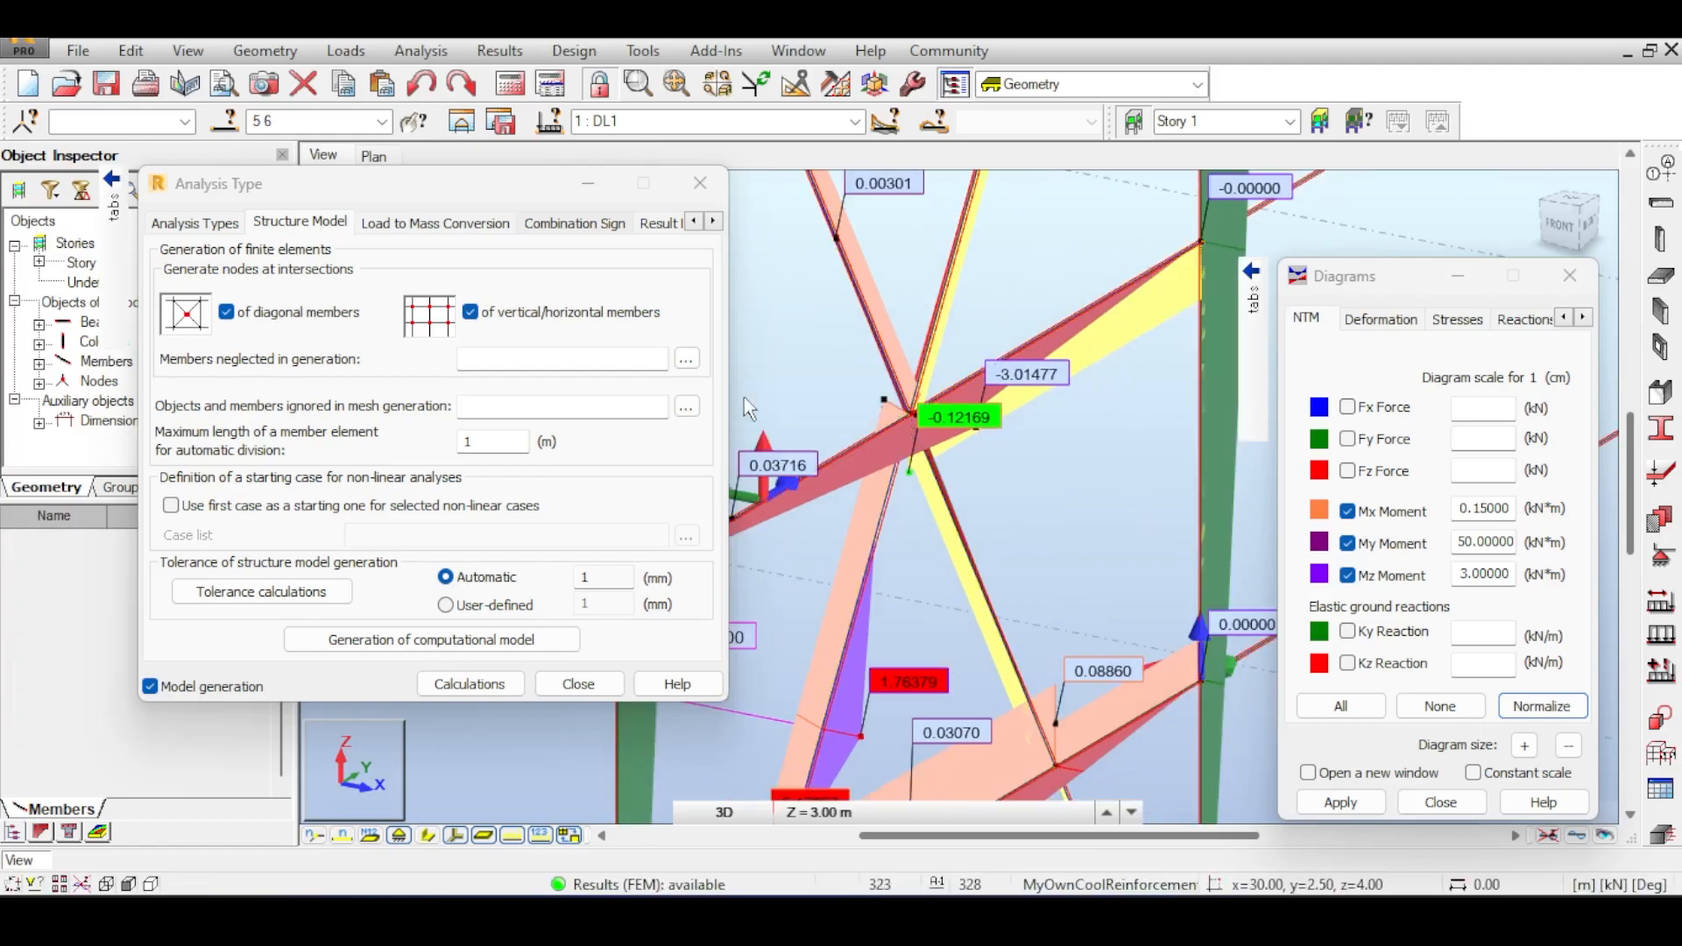
- Turn off node generation at intersections of diagonal members and rerun the calculations
click(235, 313)
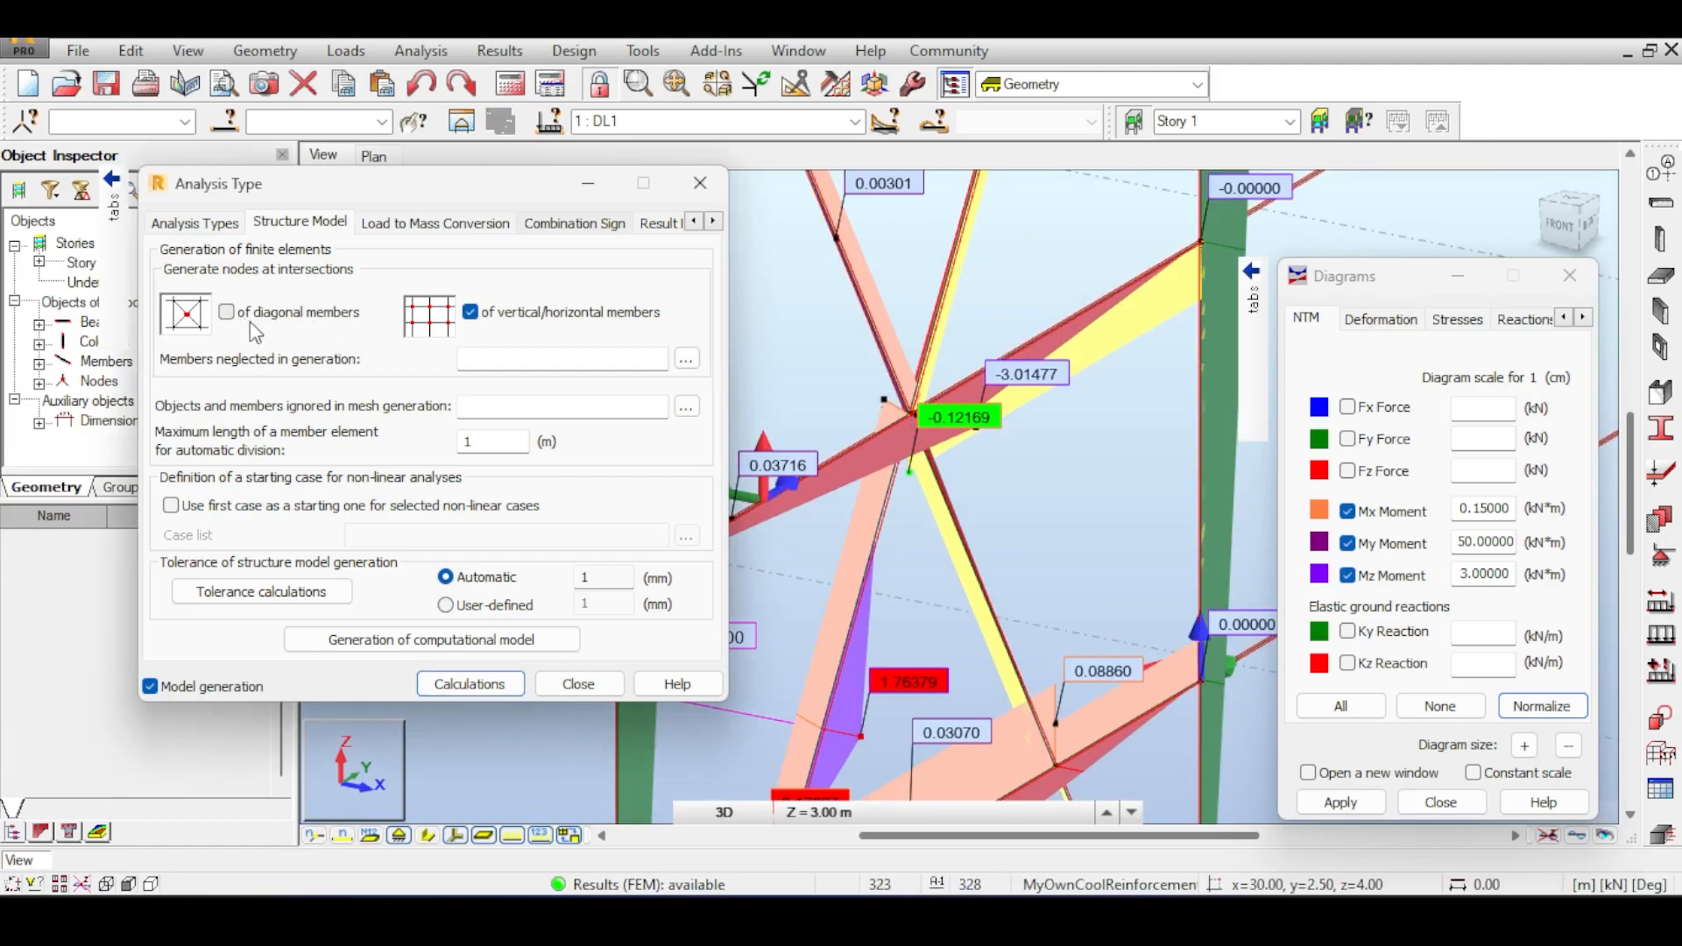
click(462, 683)
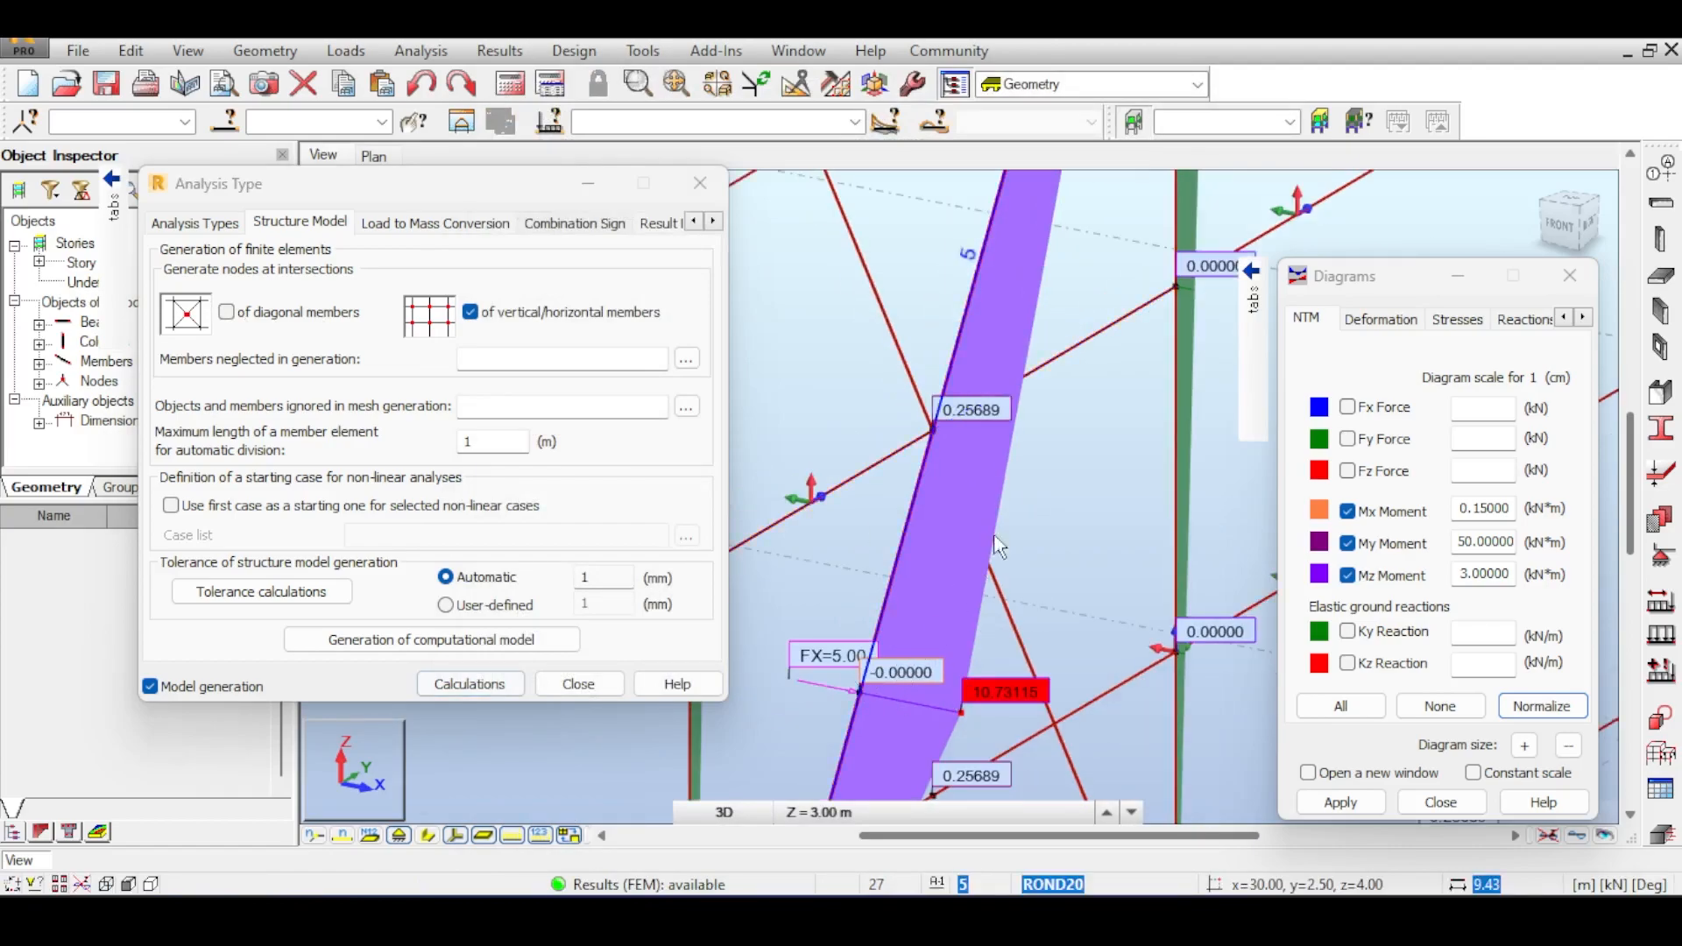
scroll(1007, 513, down, 1)
middle_drag(745, 201, 697, 190)
click(698, 184)
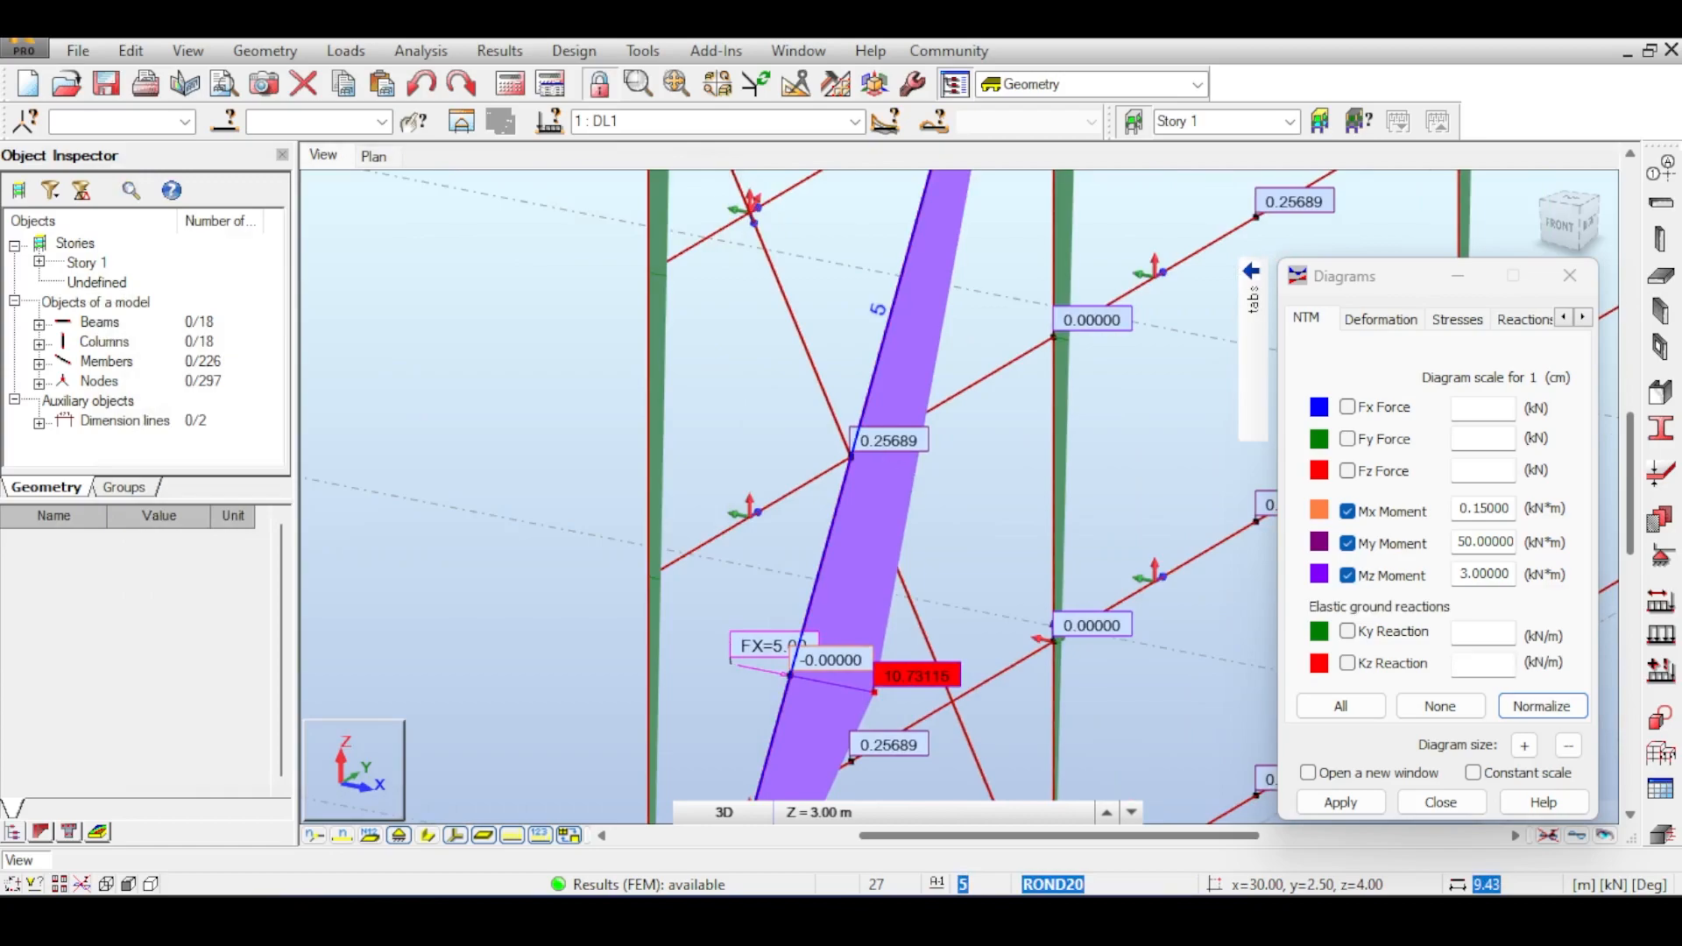
- Review the structure model's node generation options for intersecting members against the bracing and purlin crossings in the loaded bay
click(912, 84)
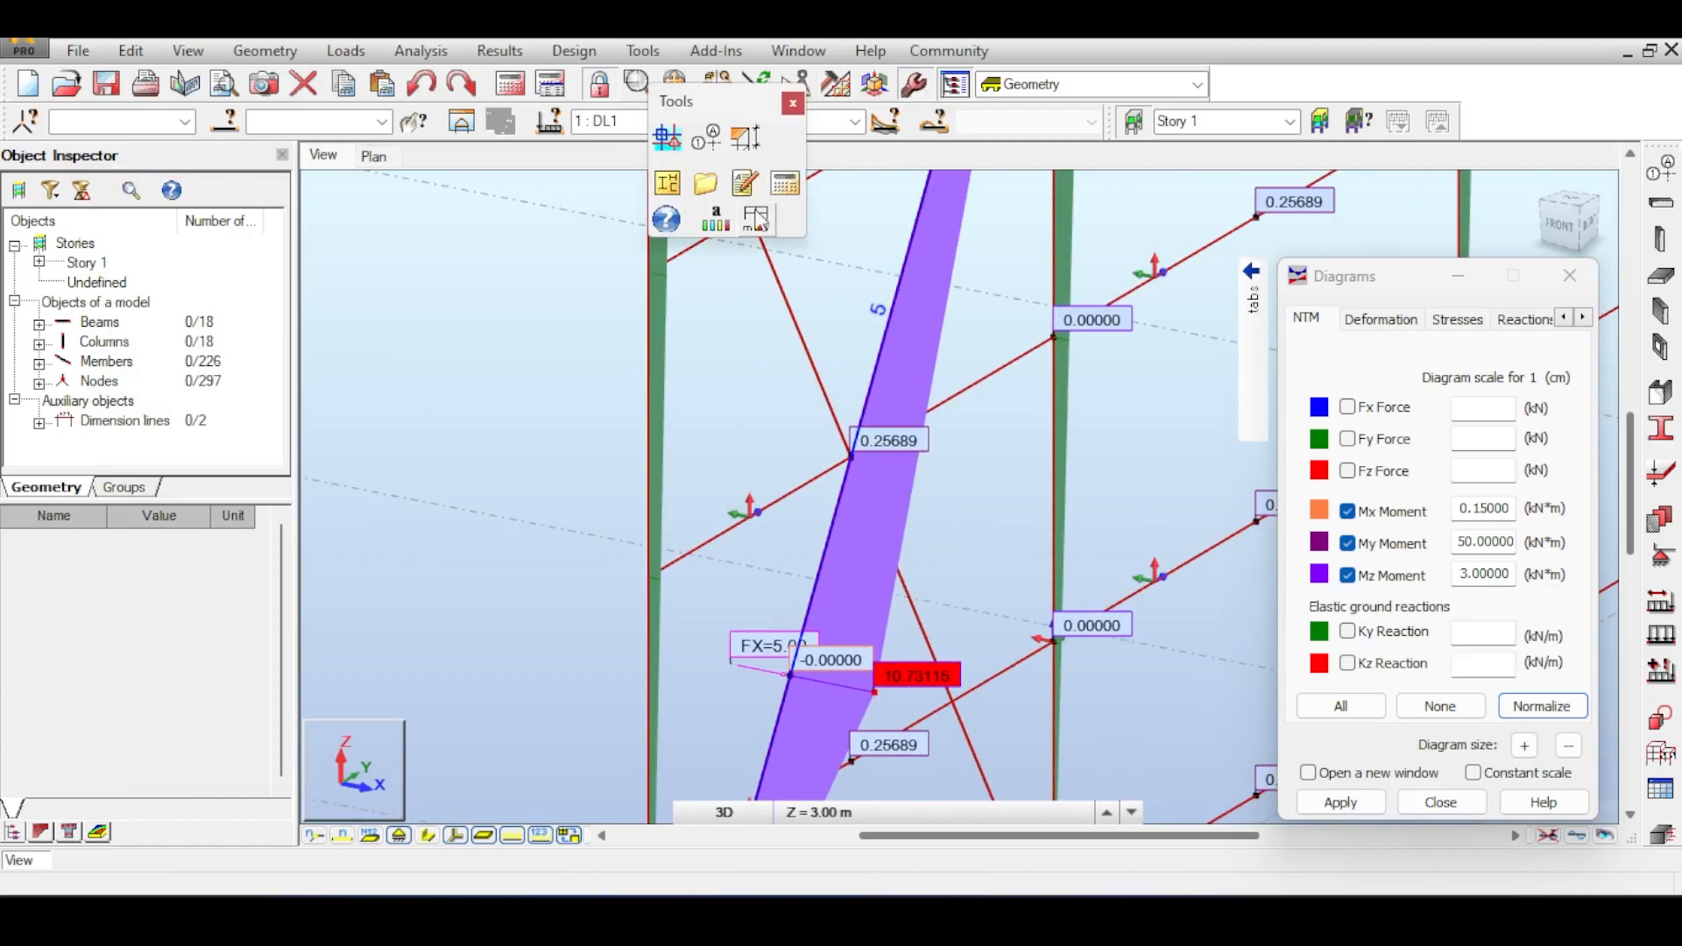
click(792, 103)
click(550, 83)
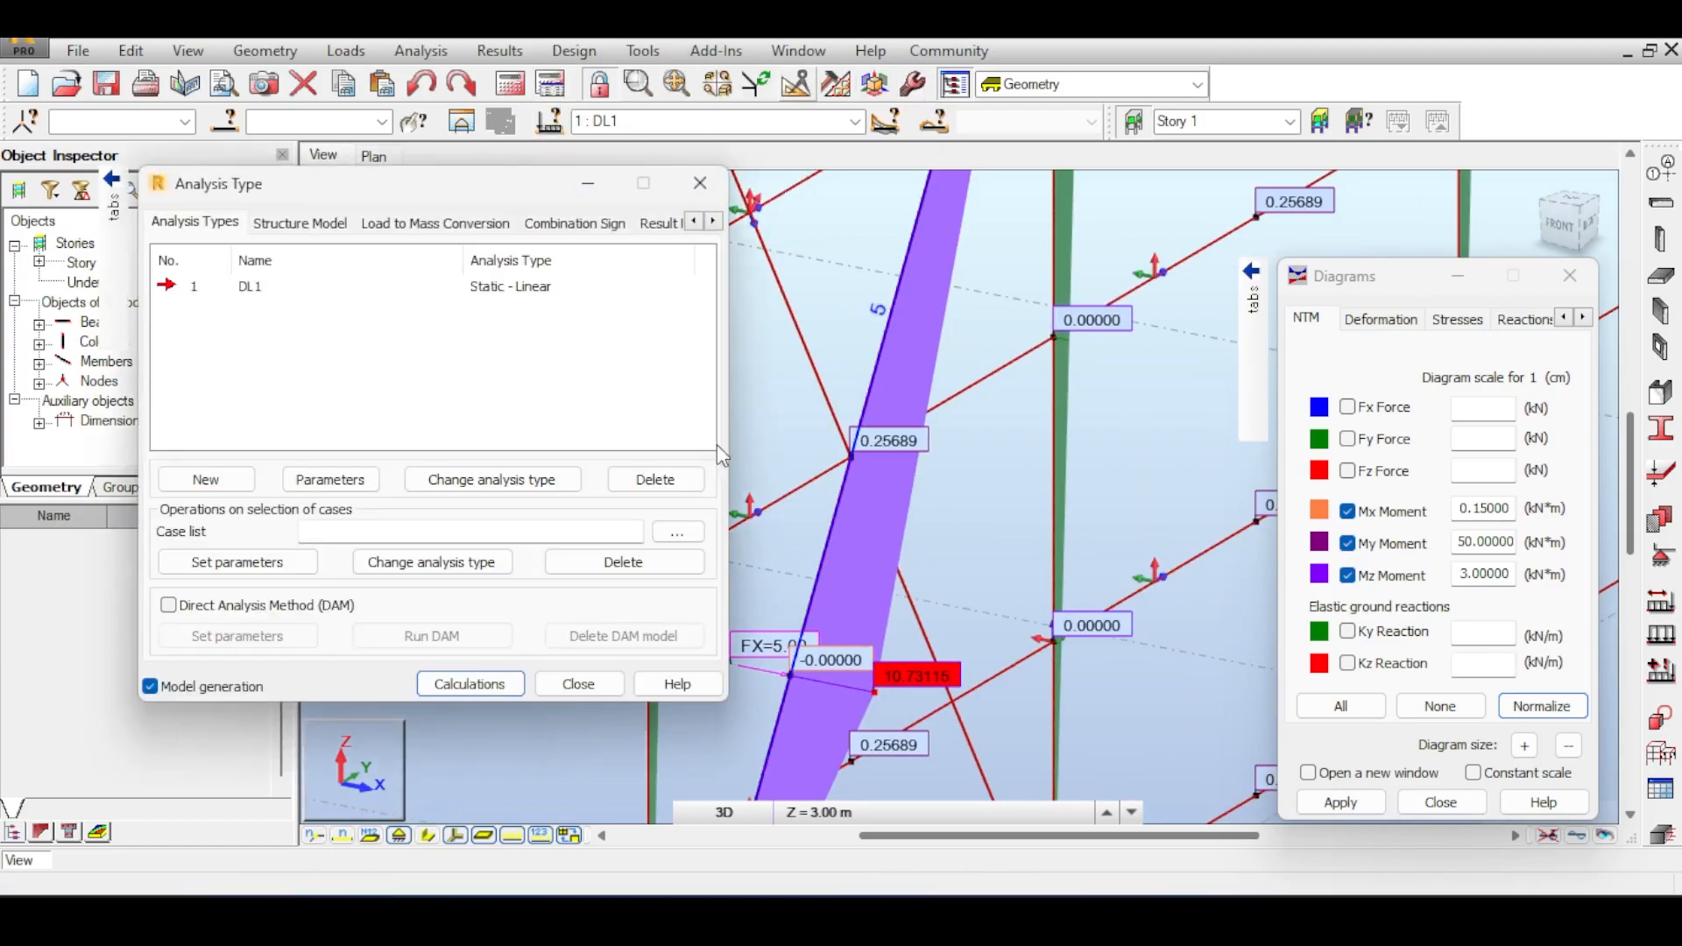
click(289, 223)
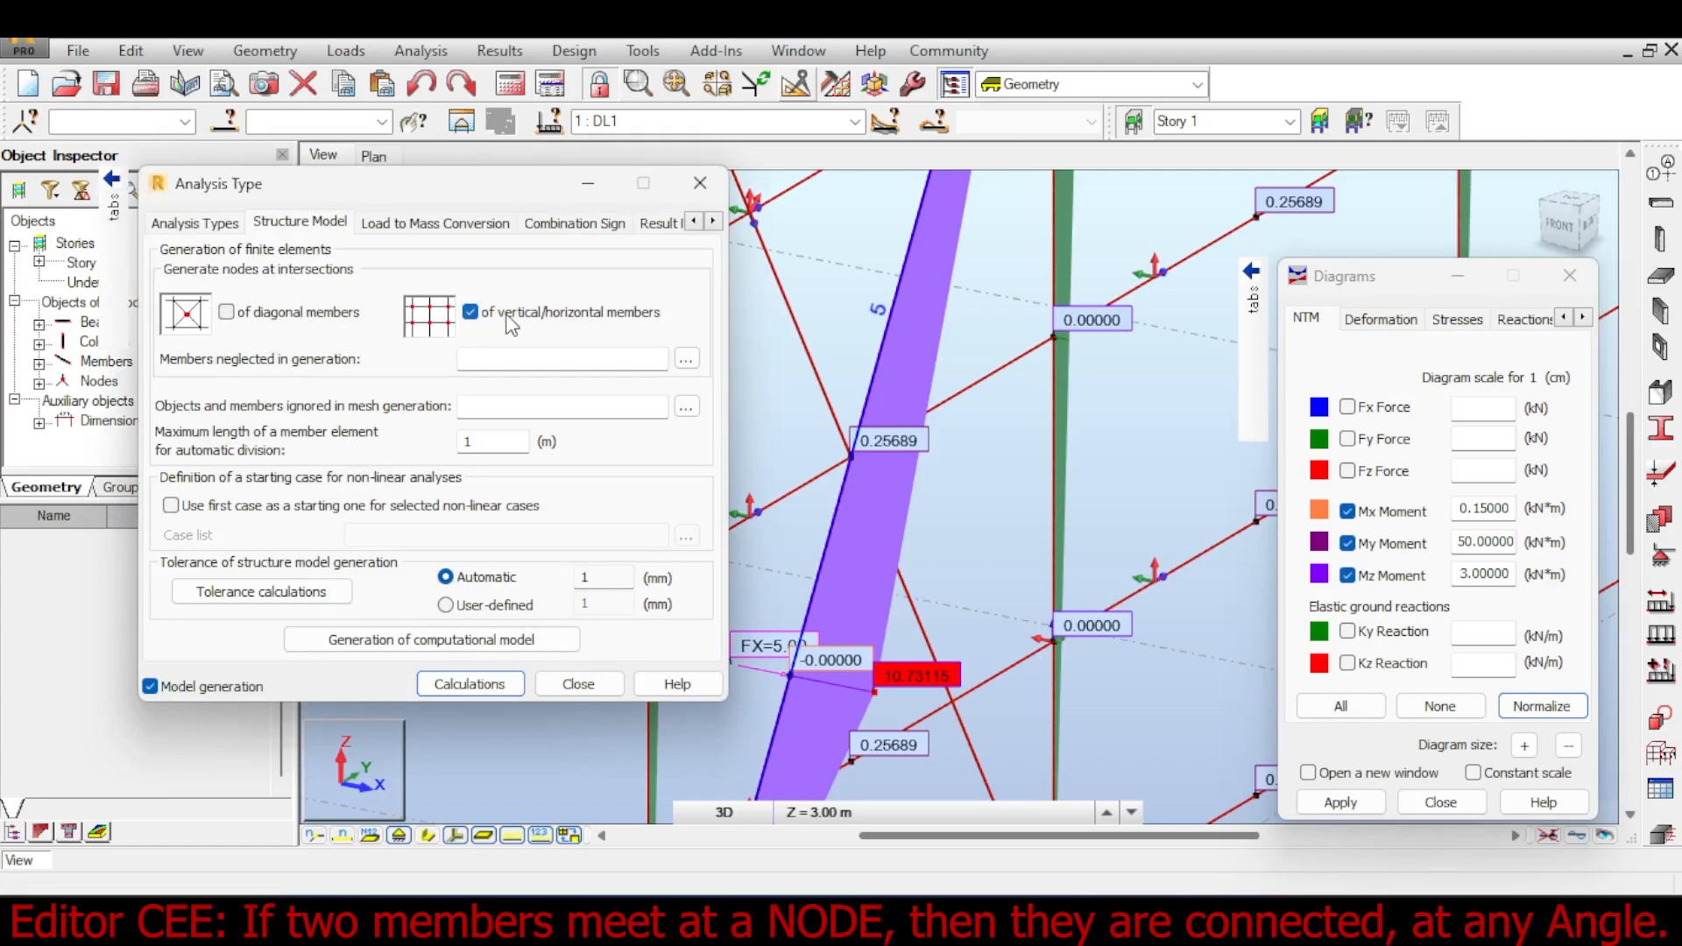
middle_drag(1096, 422, 912, 513)
middle_drag(951, 358, 923, 388)
click(802, 362)
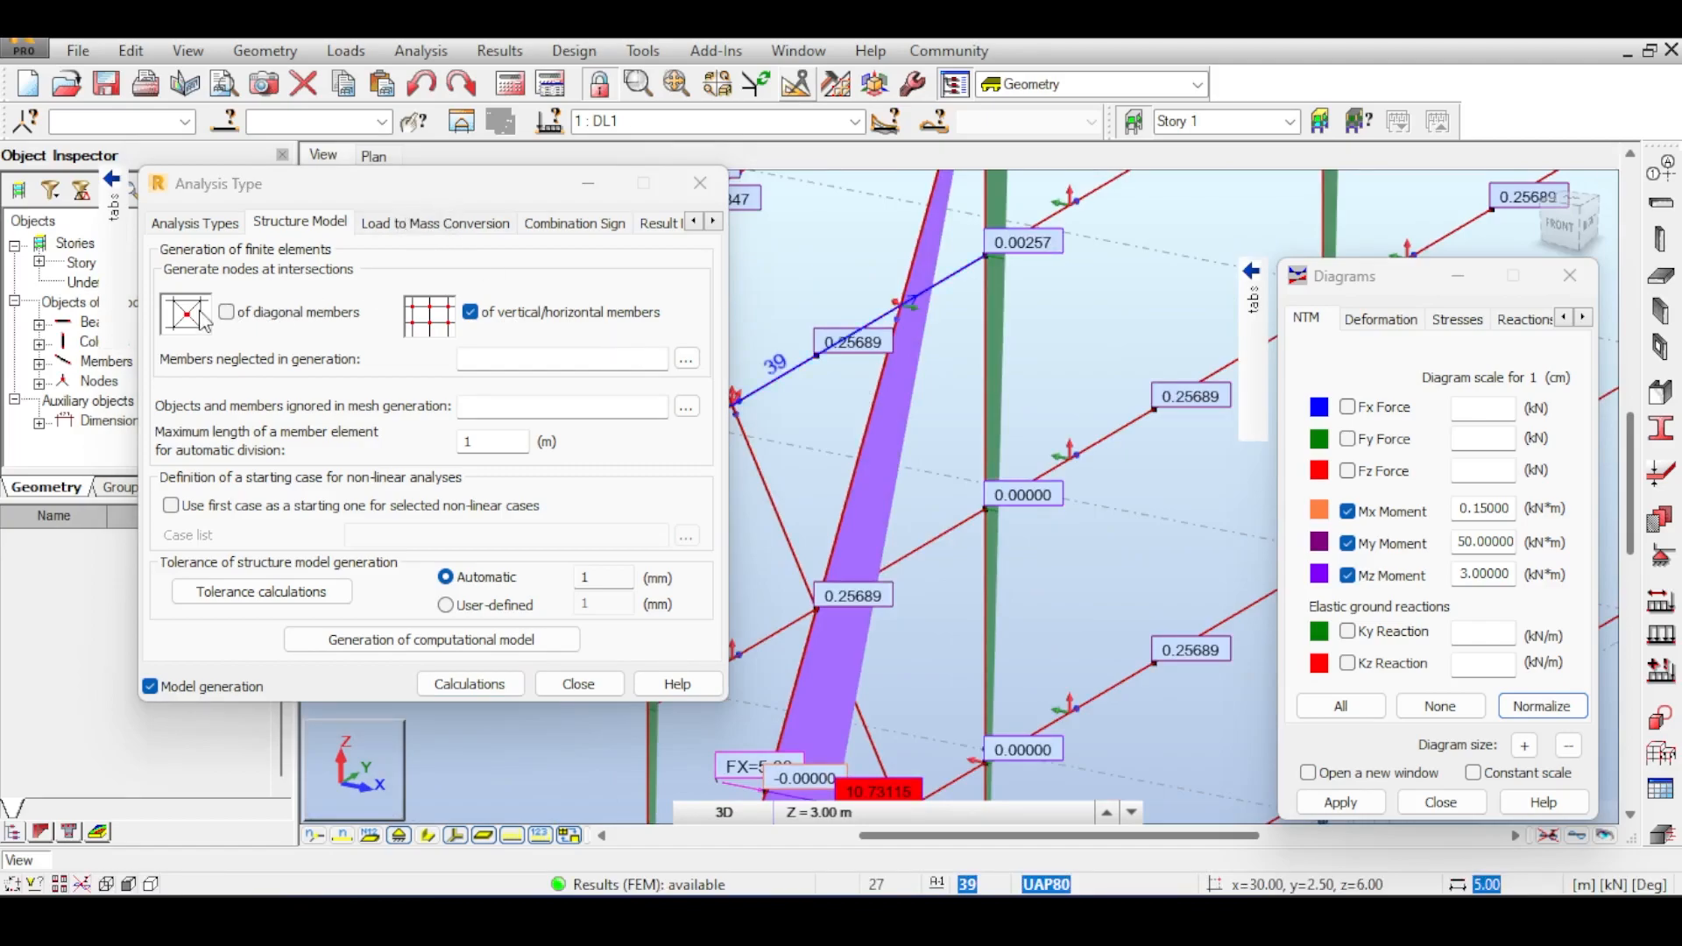
click(716, 191)
- Add a node at 30.00, 2.50, 4.00 m where the bracing diagonals cross the purlin, and recalculate the structure
click(265, 50)
key(Escape)
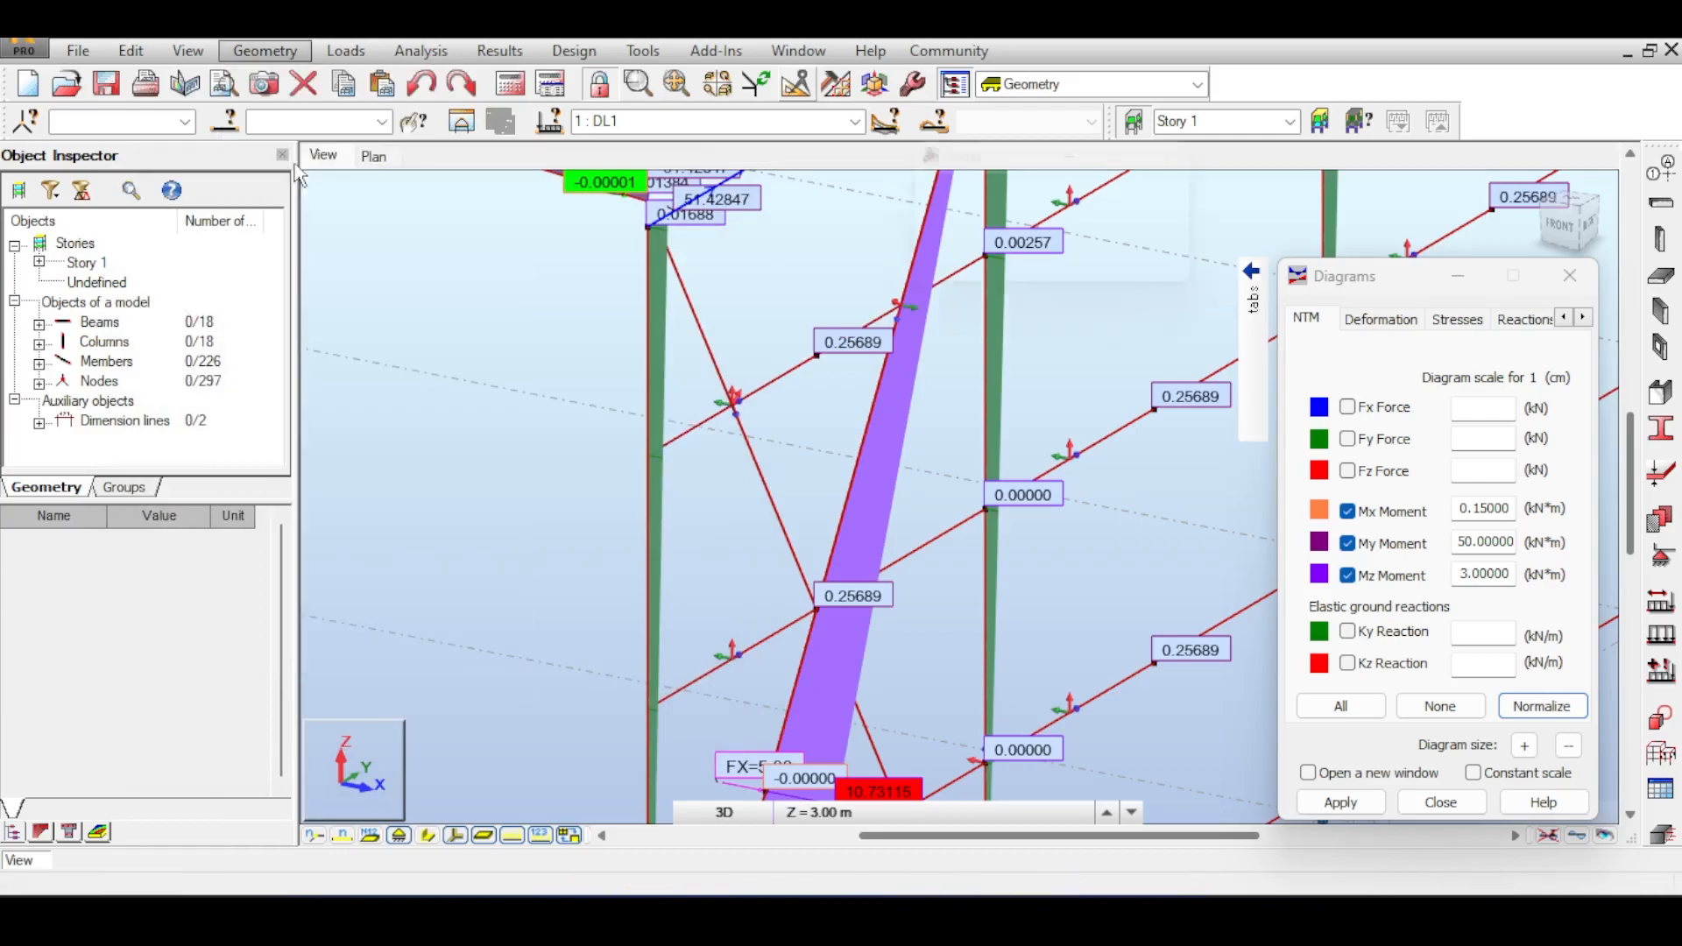
click(817, 610)
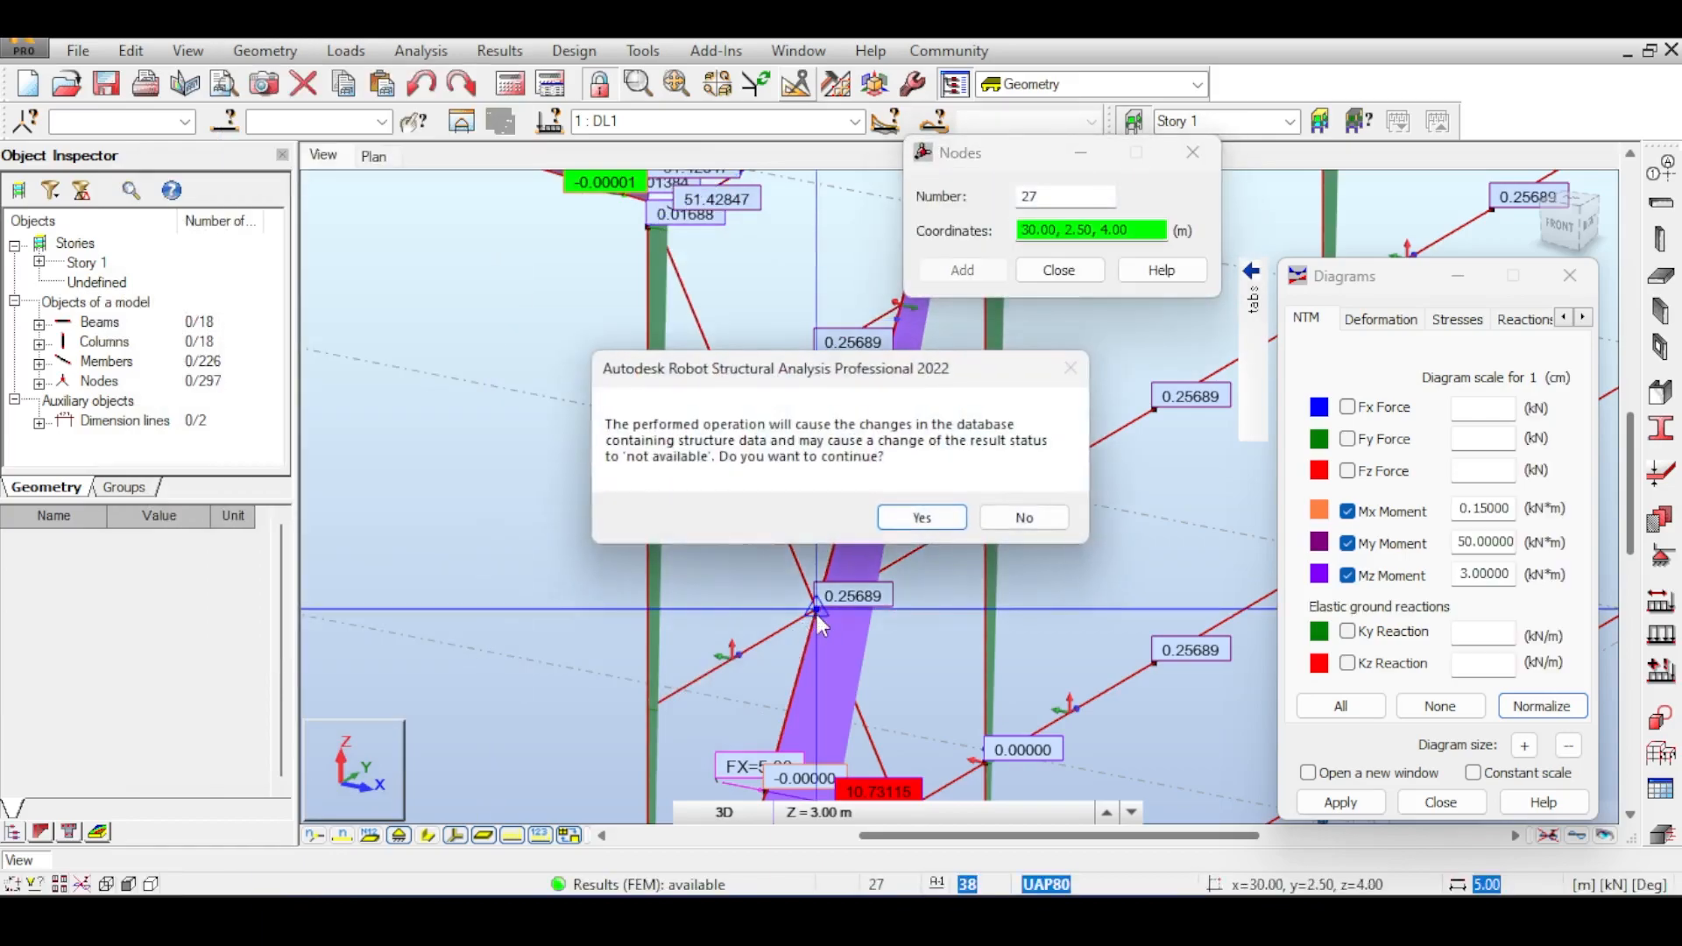
click(922, 515)
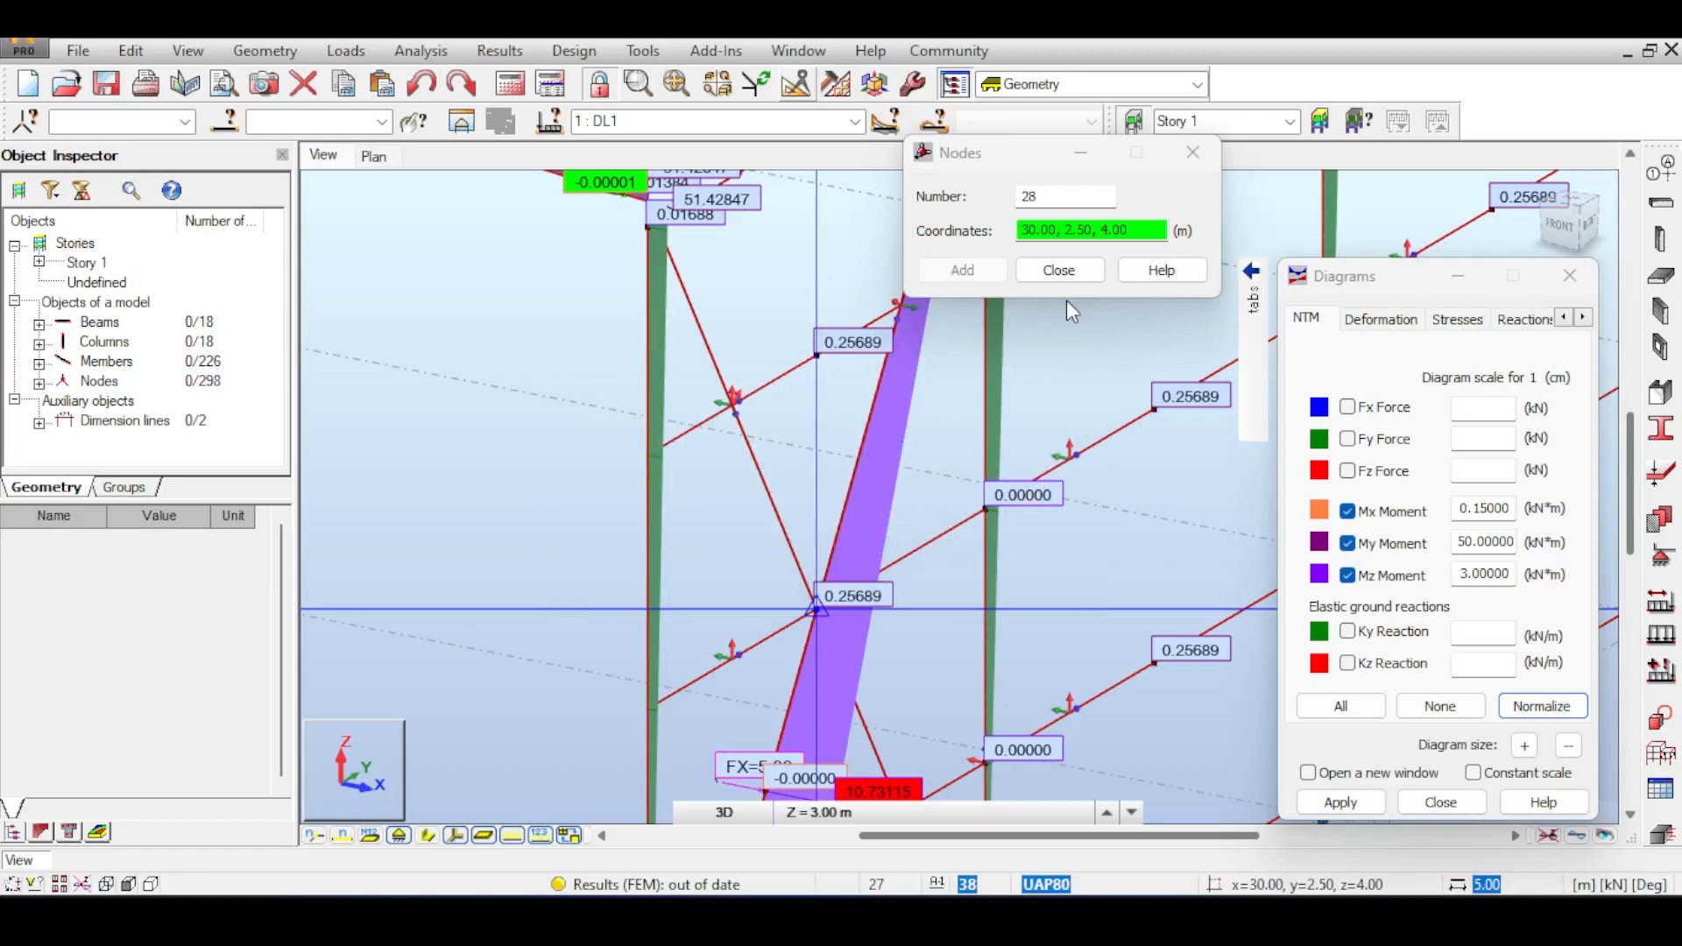
click(511, 84)
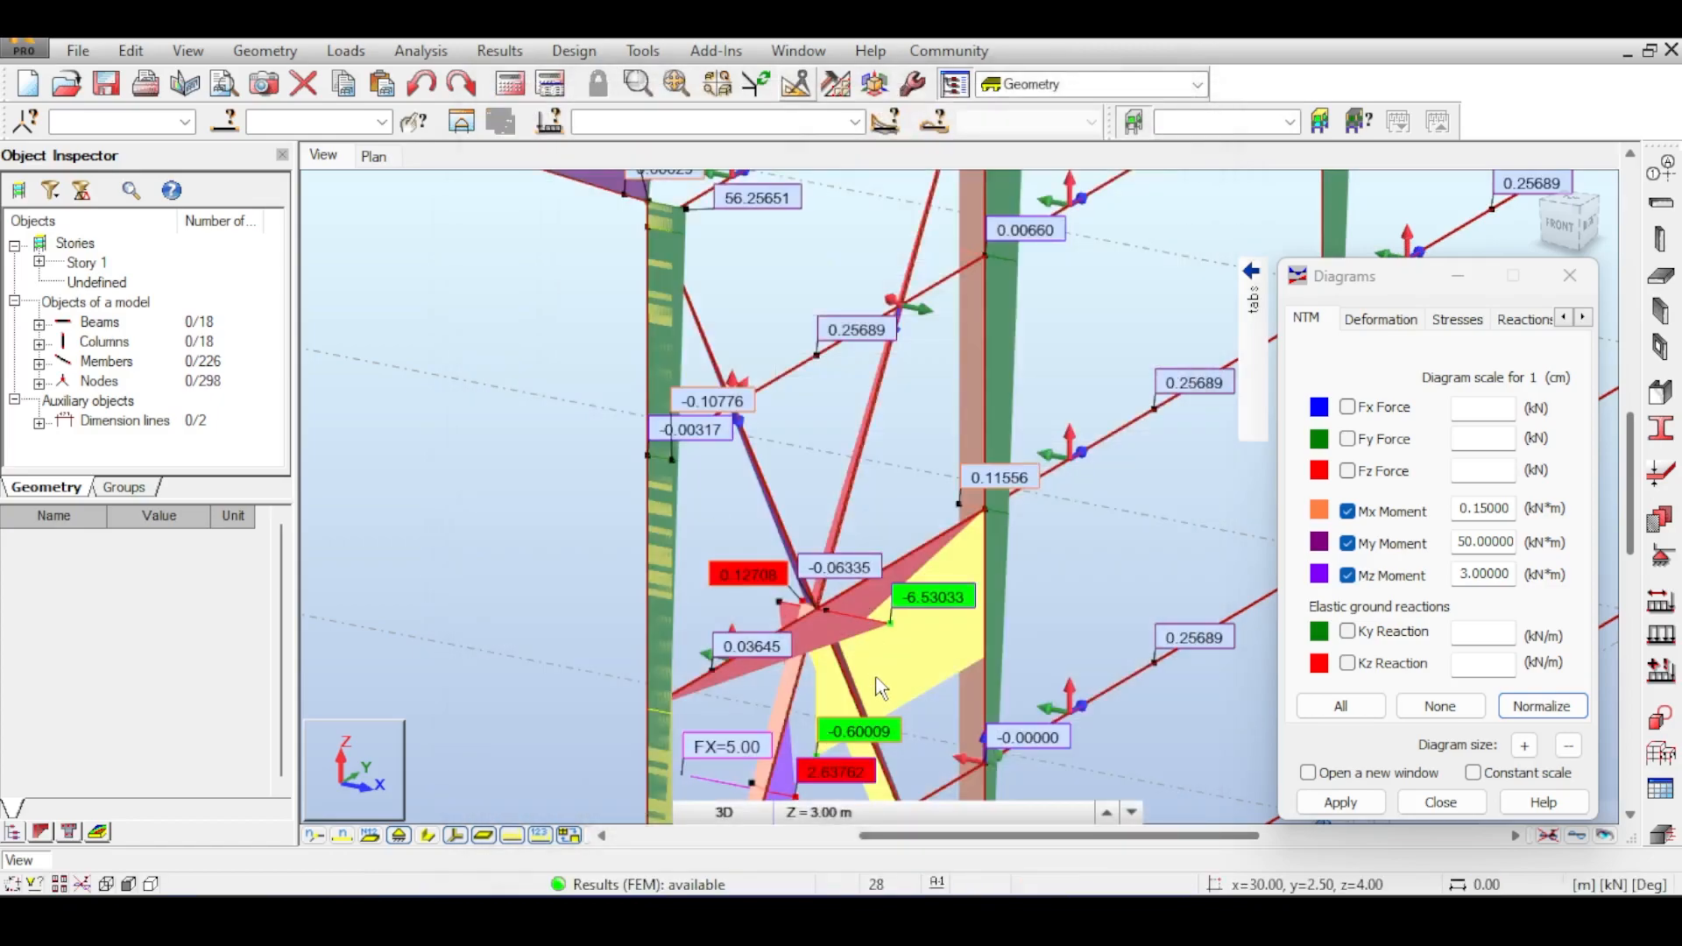
scroll(891, 541, up, 5)
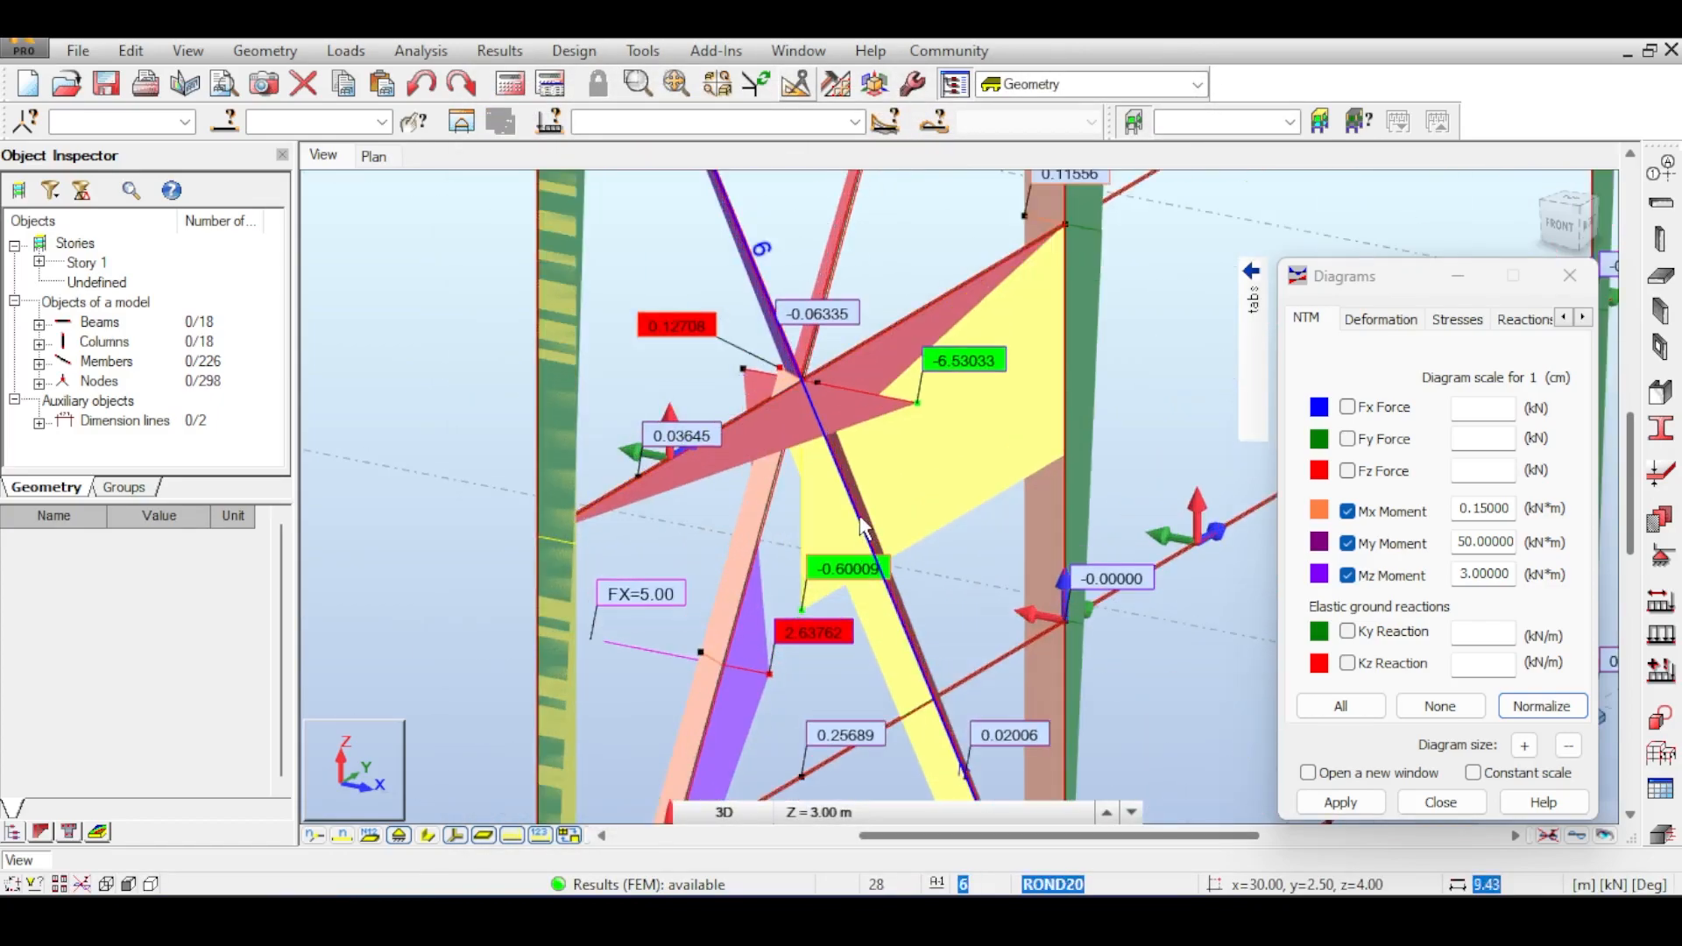
- Select the added node where the bracing diagonals cross the purlin, and review the structure model's node generation options
middle_drag(837, 322, 837, 434)
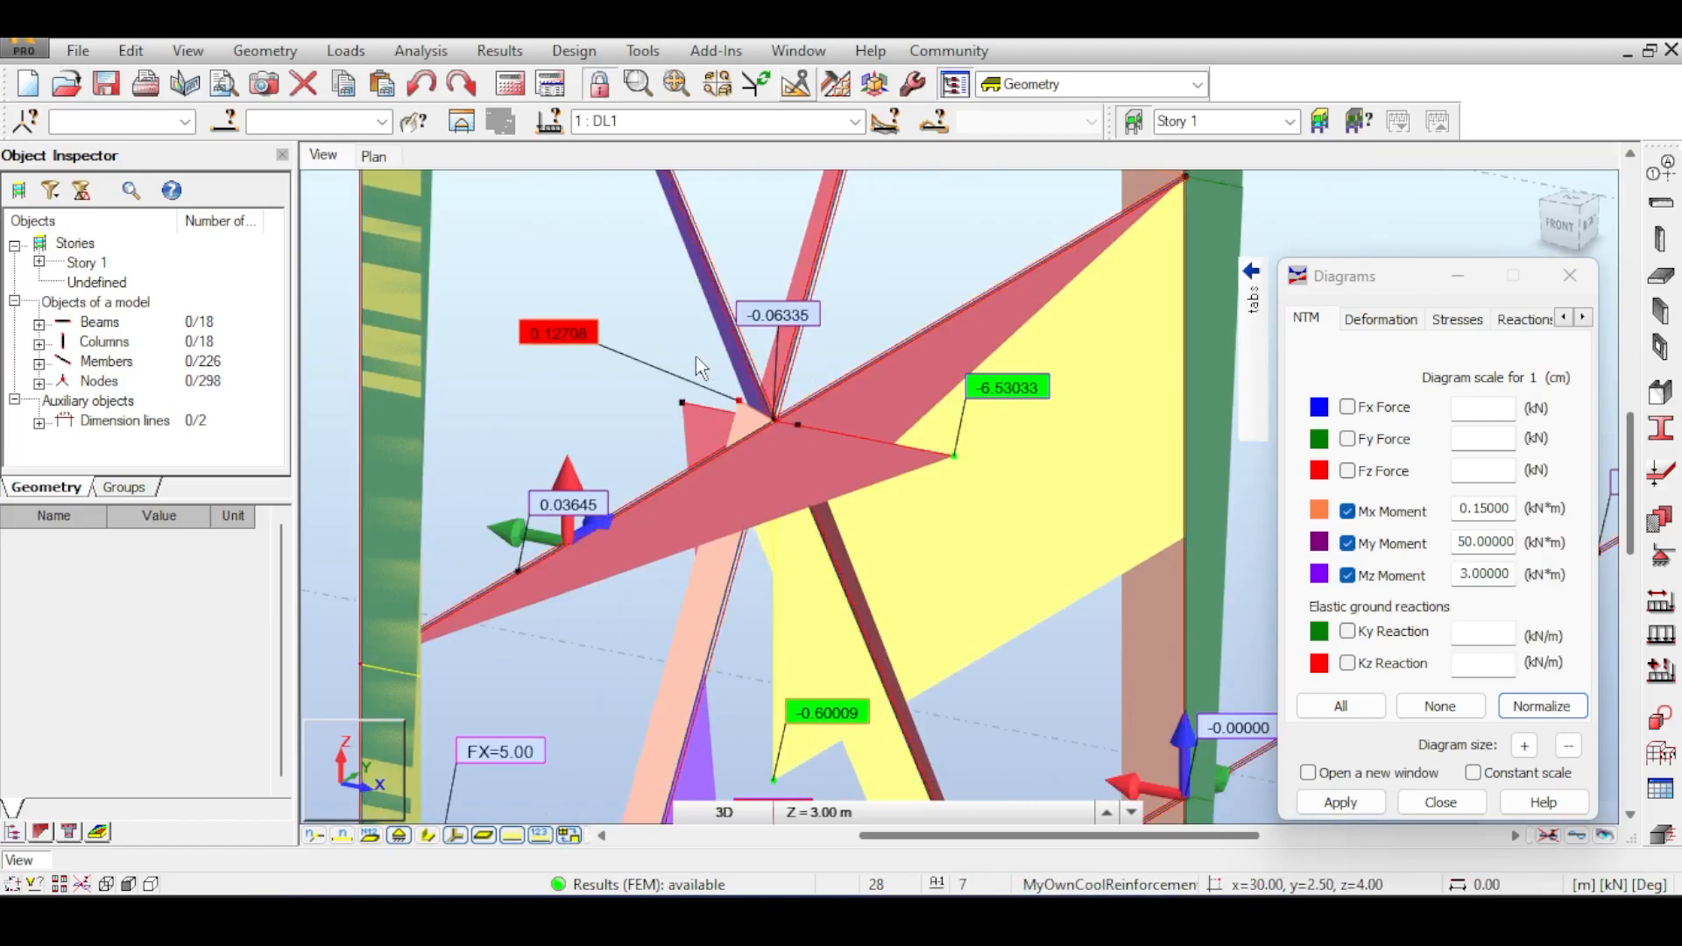
drag(696, 356, 829, 461)
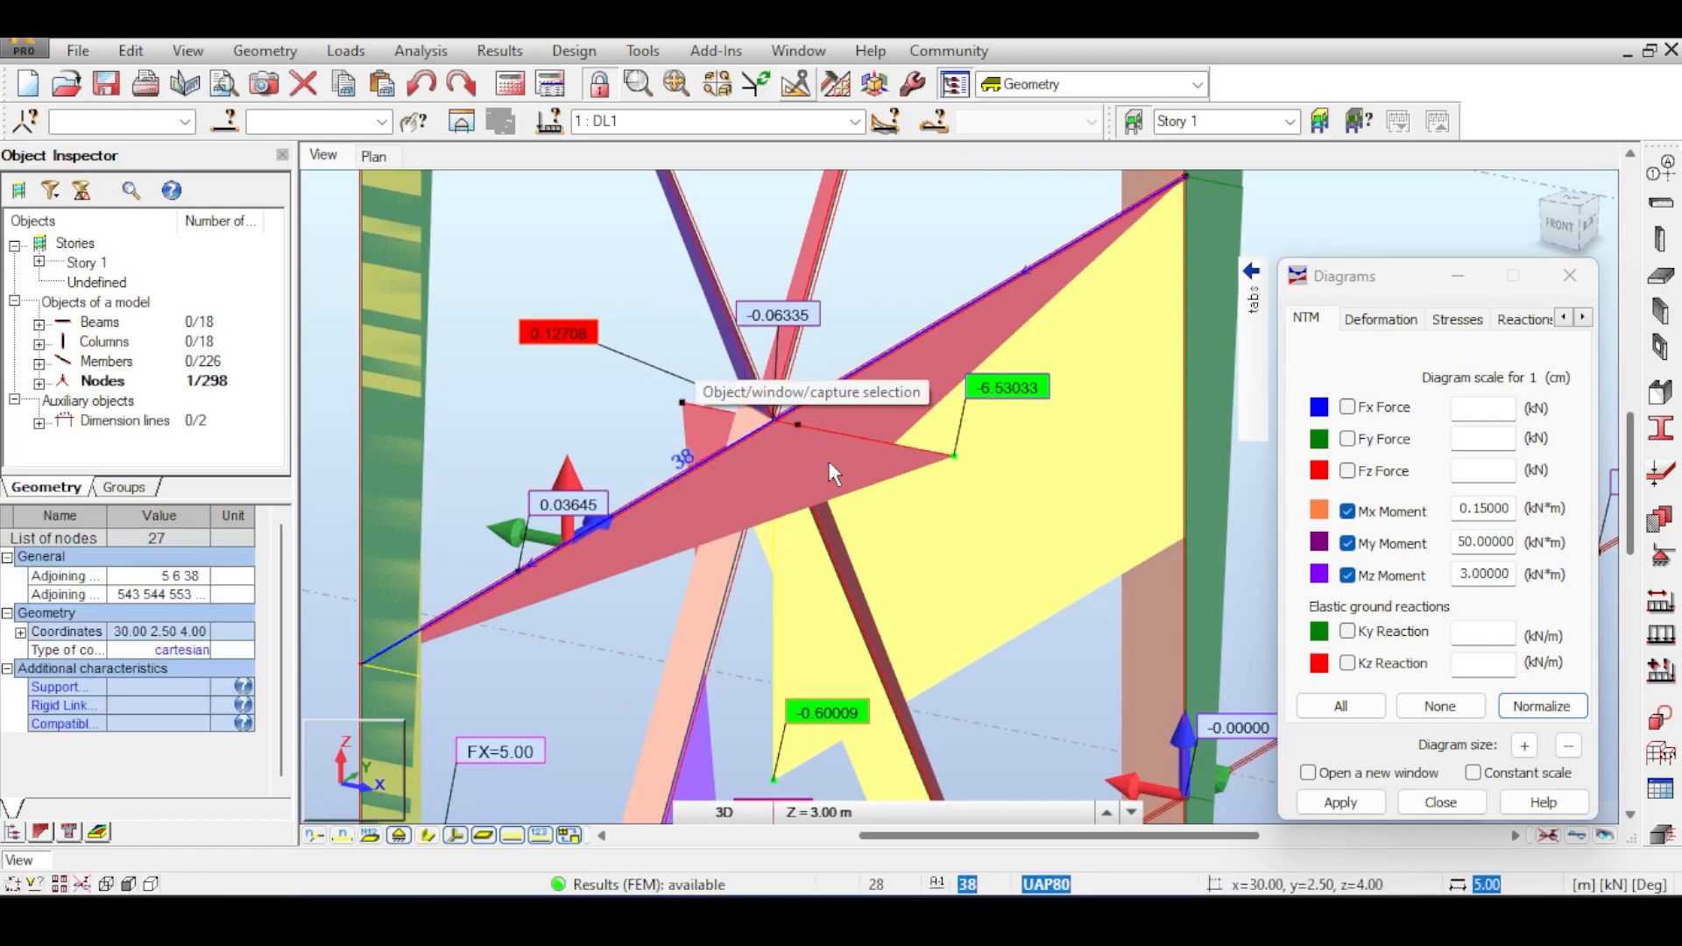
click(552, 117)
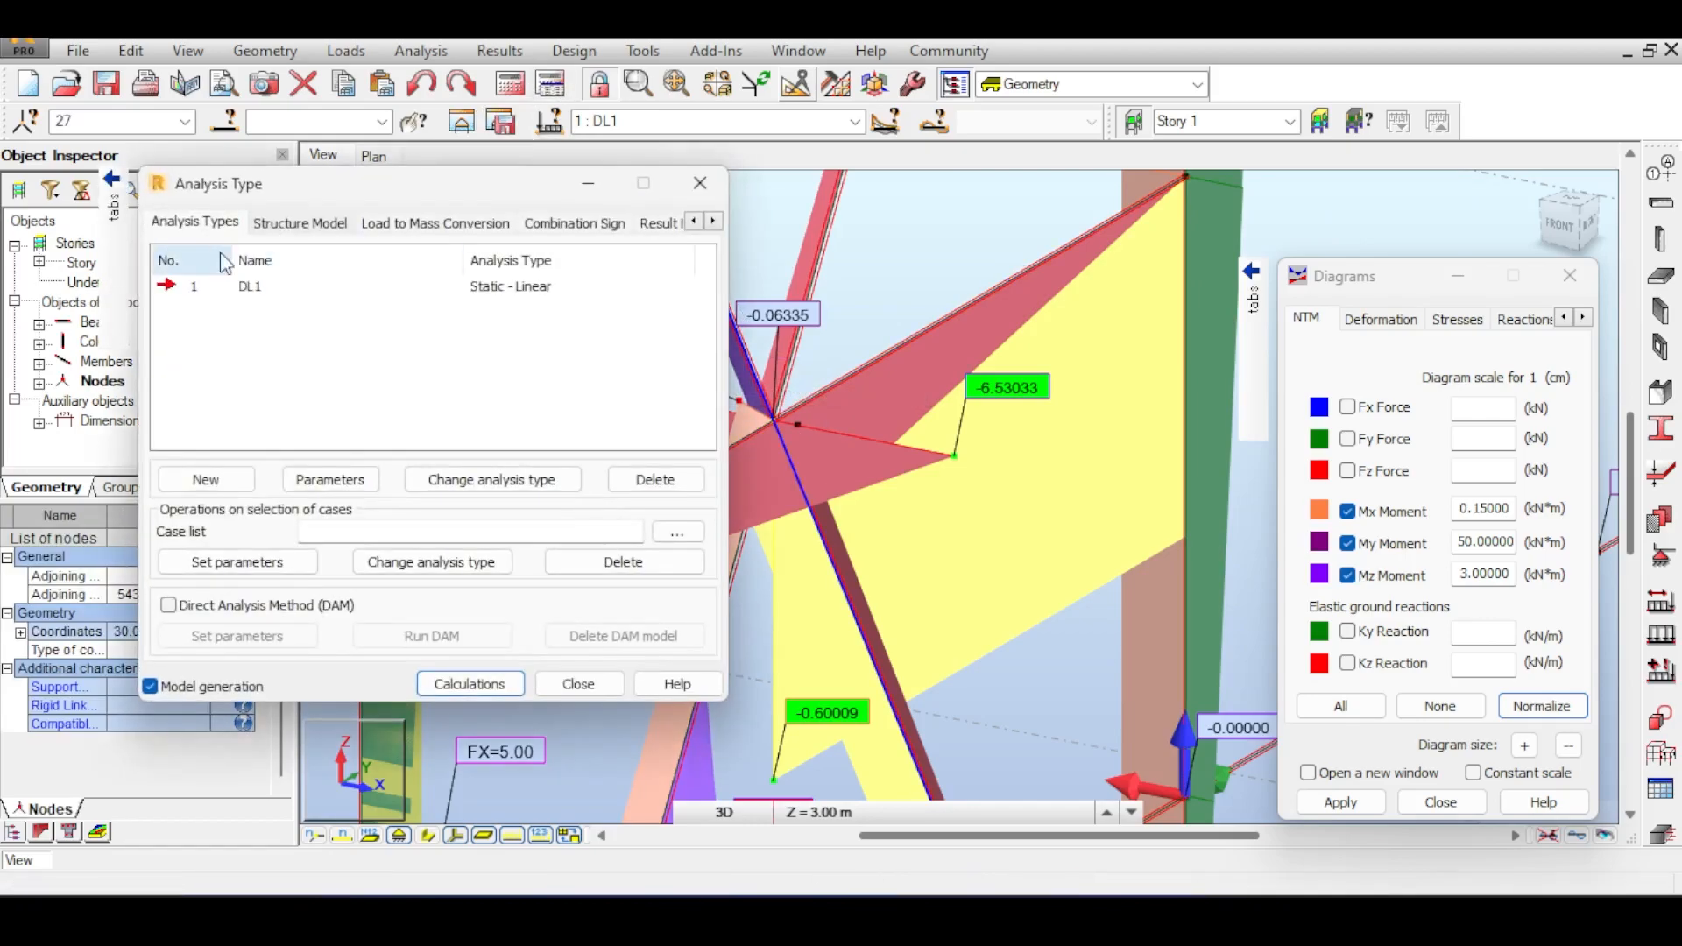
click(267, 229)
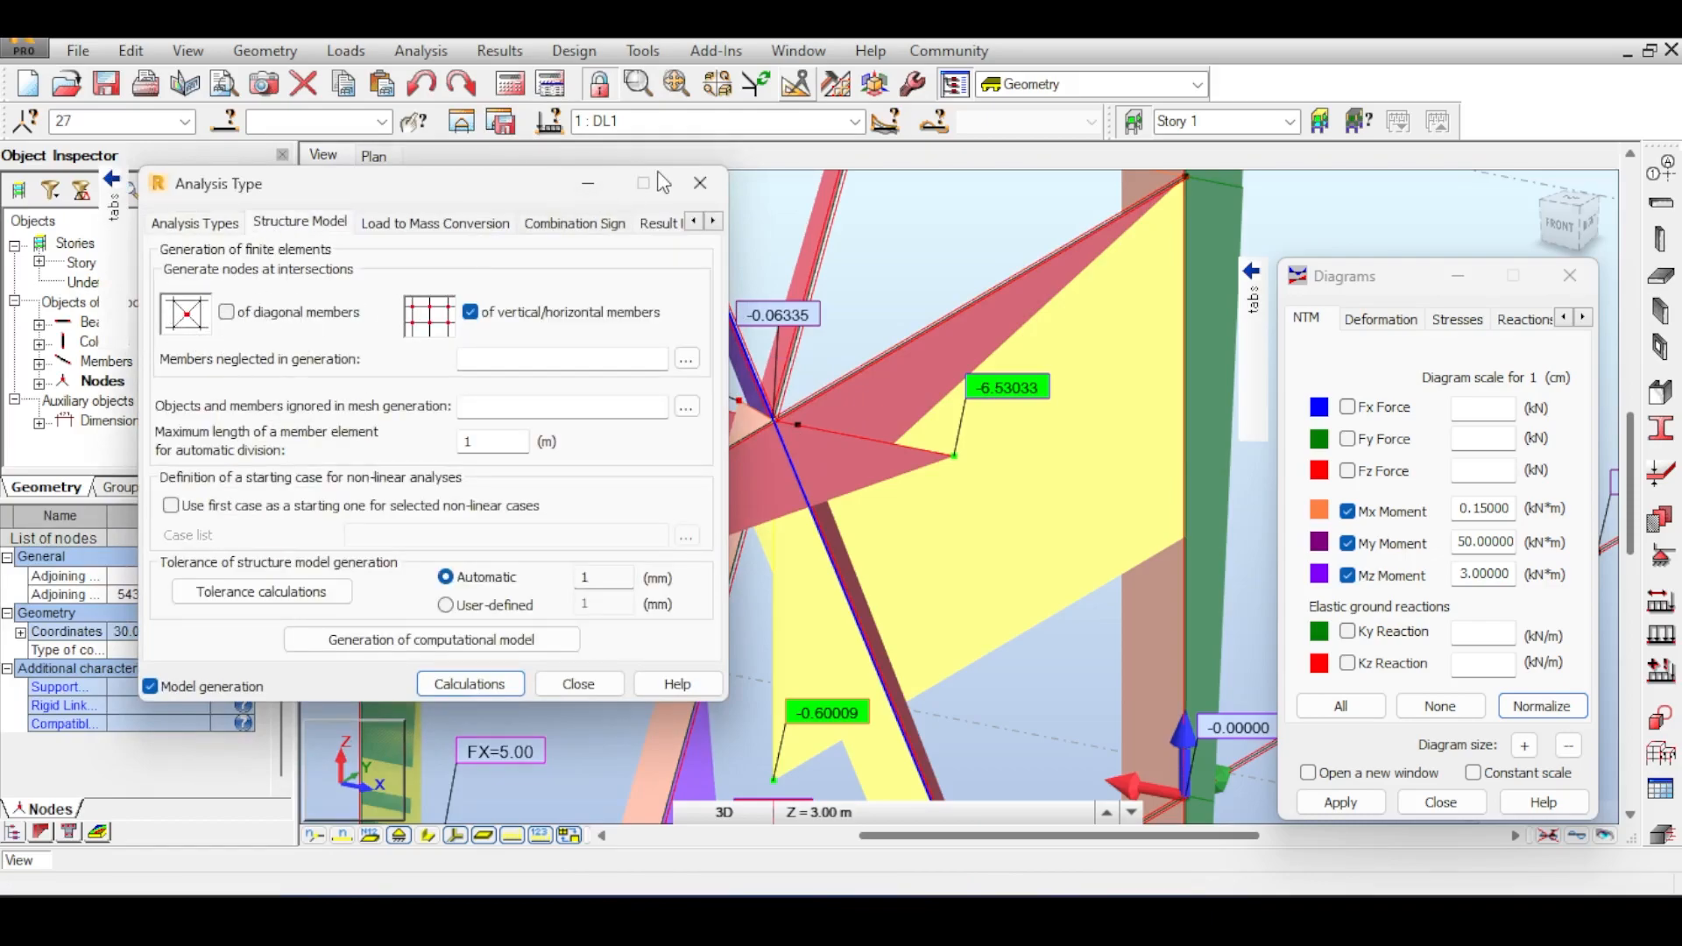
click(700, 182)
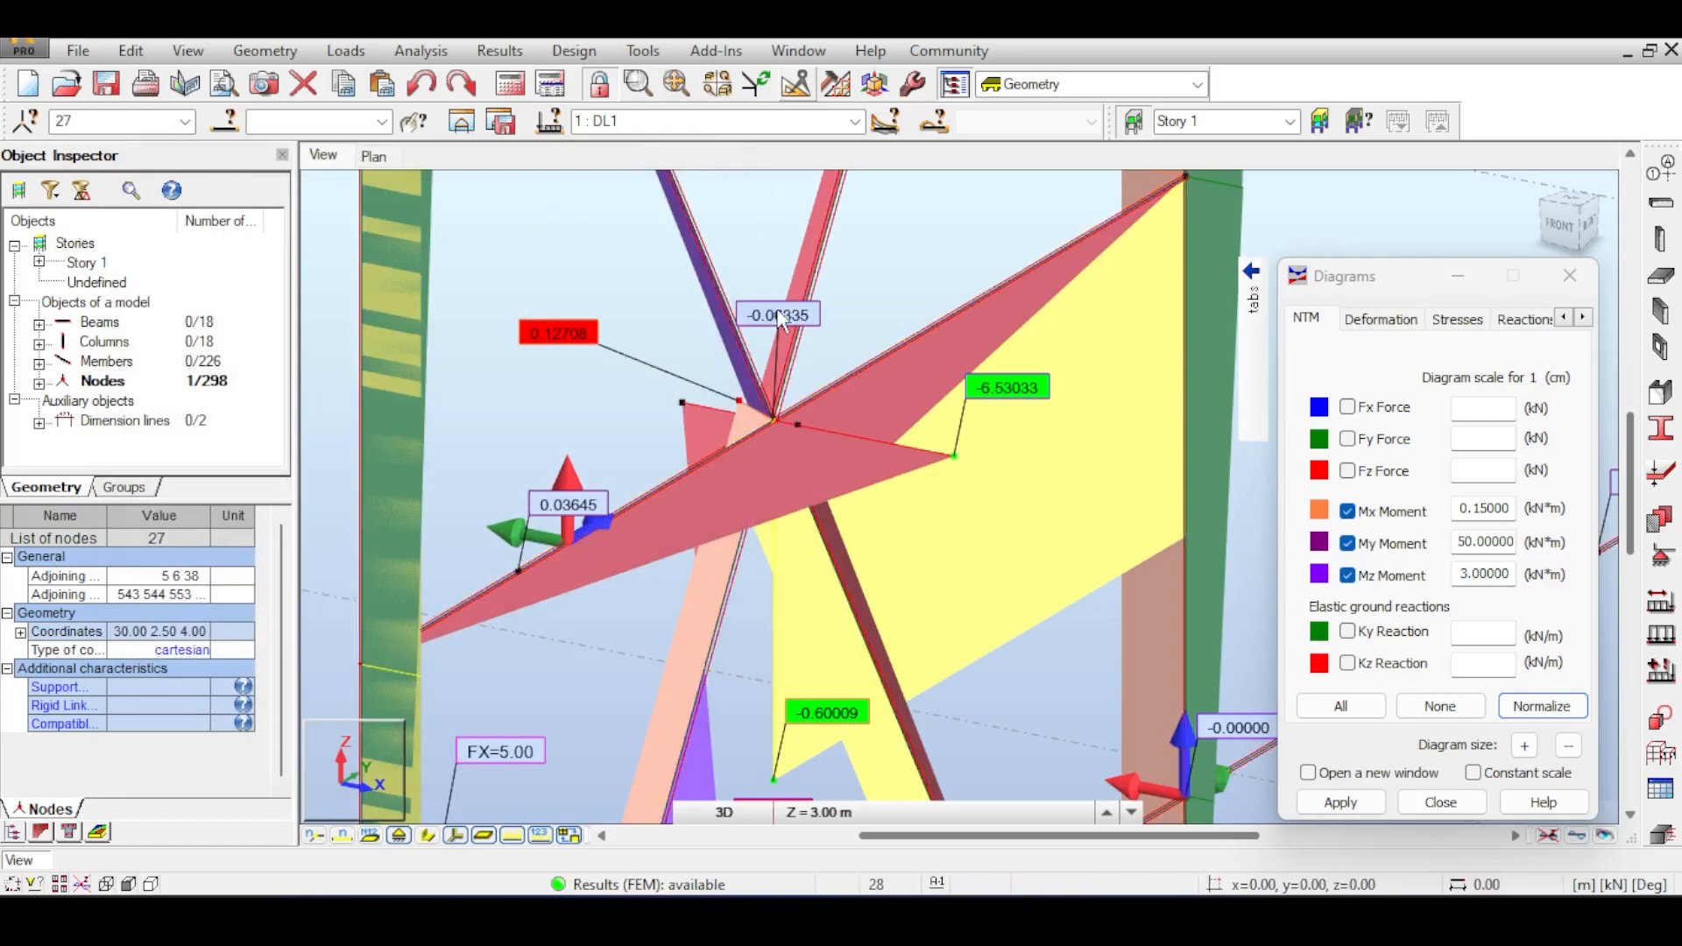
- Delete the selected bracing-purlin crossing node while keeping its adjoining members, and rerun the calculations
key(Delete)
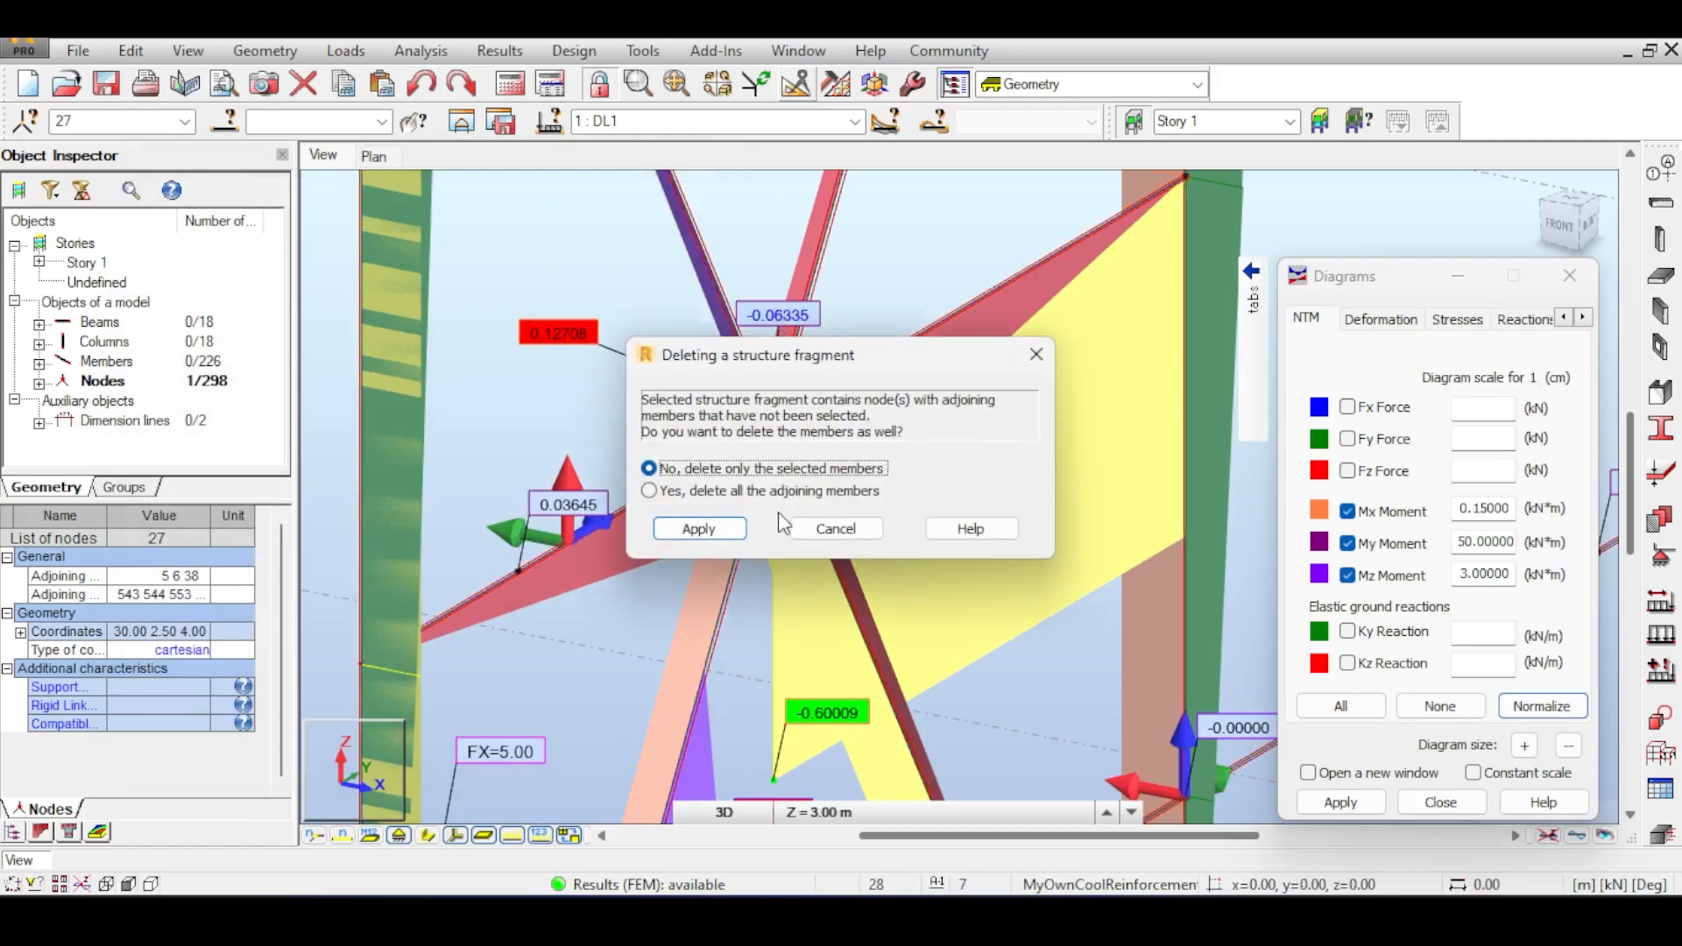
click(712, 527)
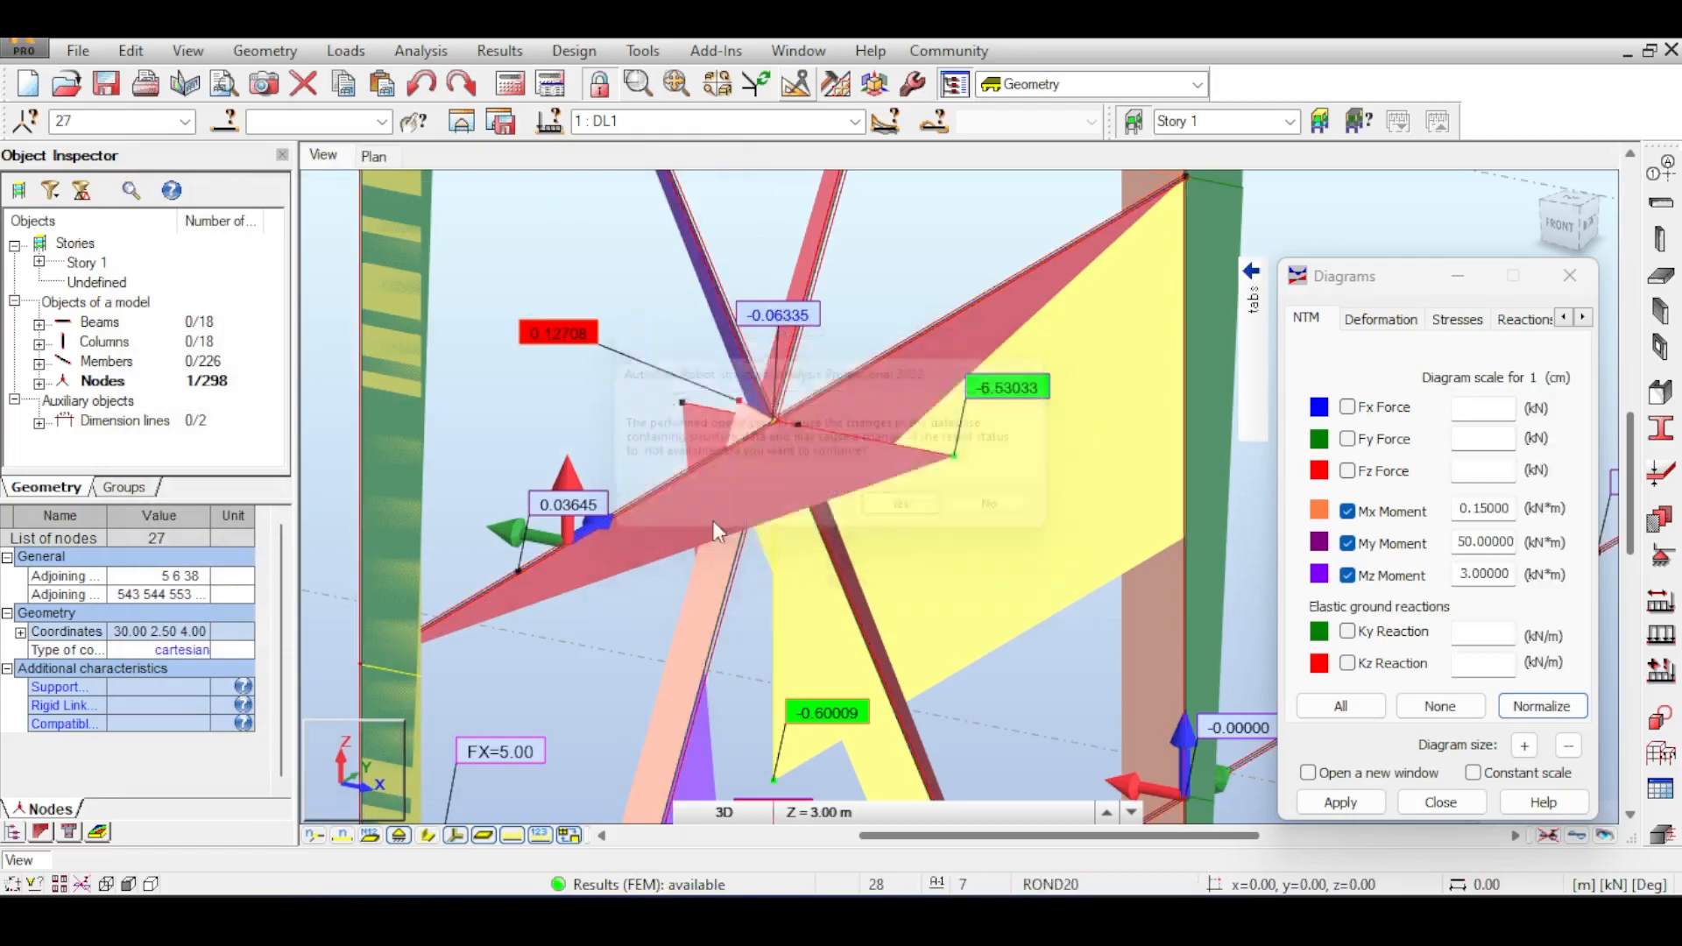
click(918, 517)
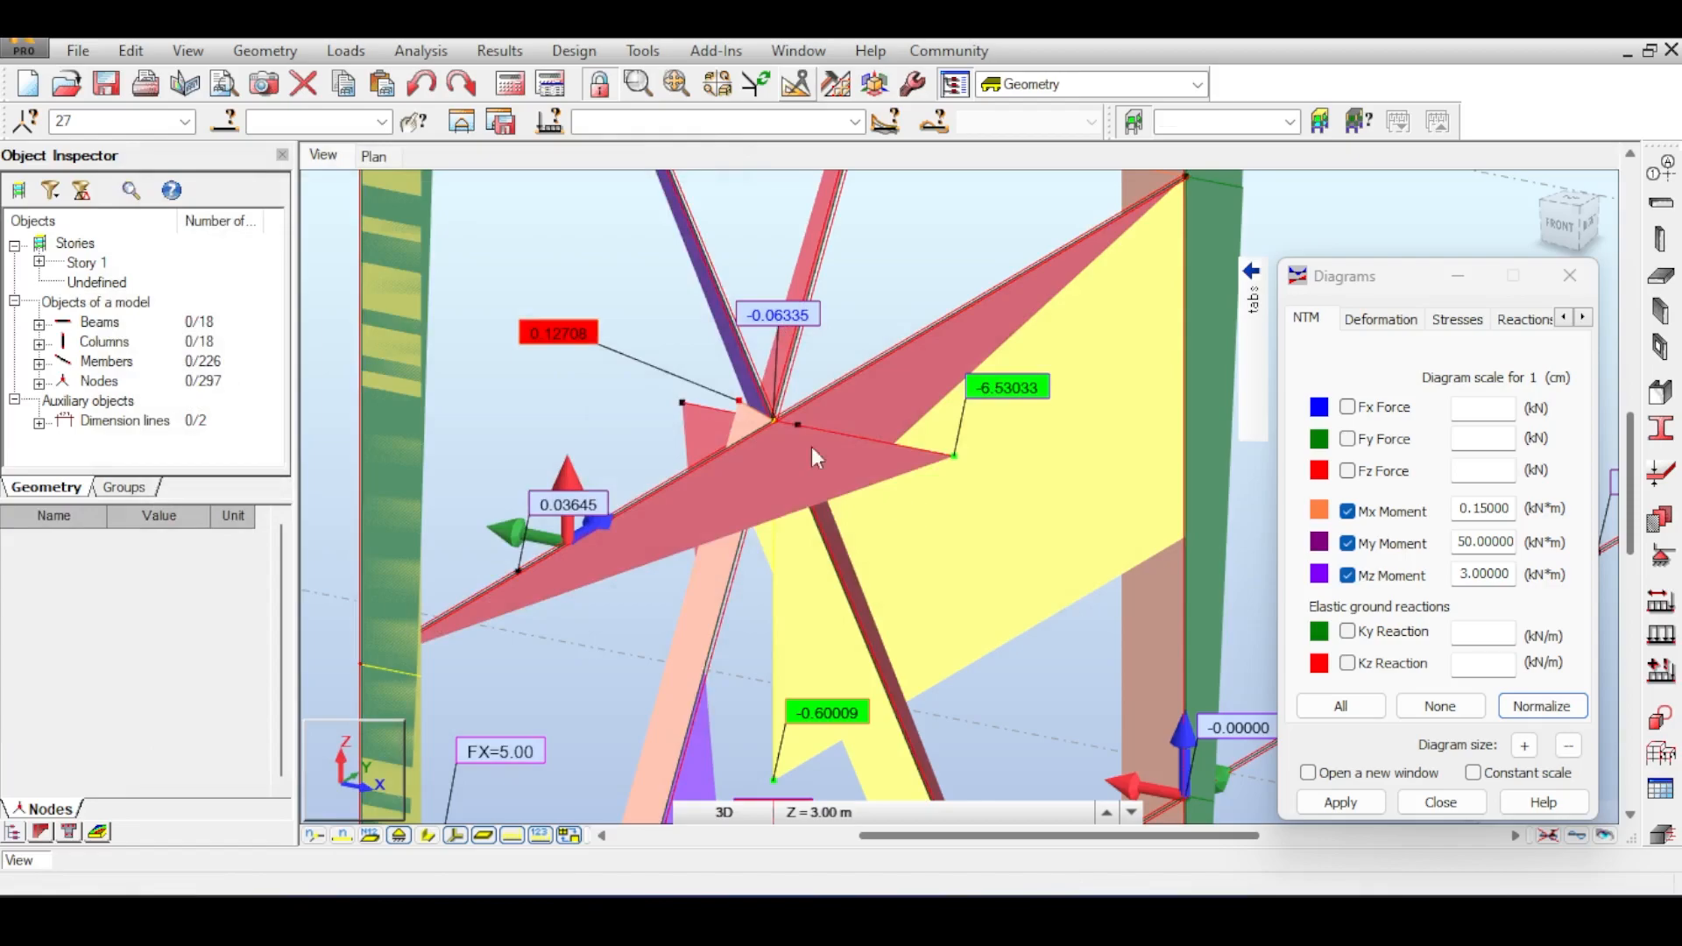
click(513, 83)
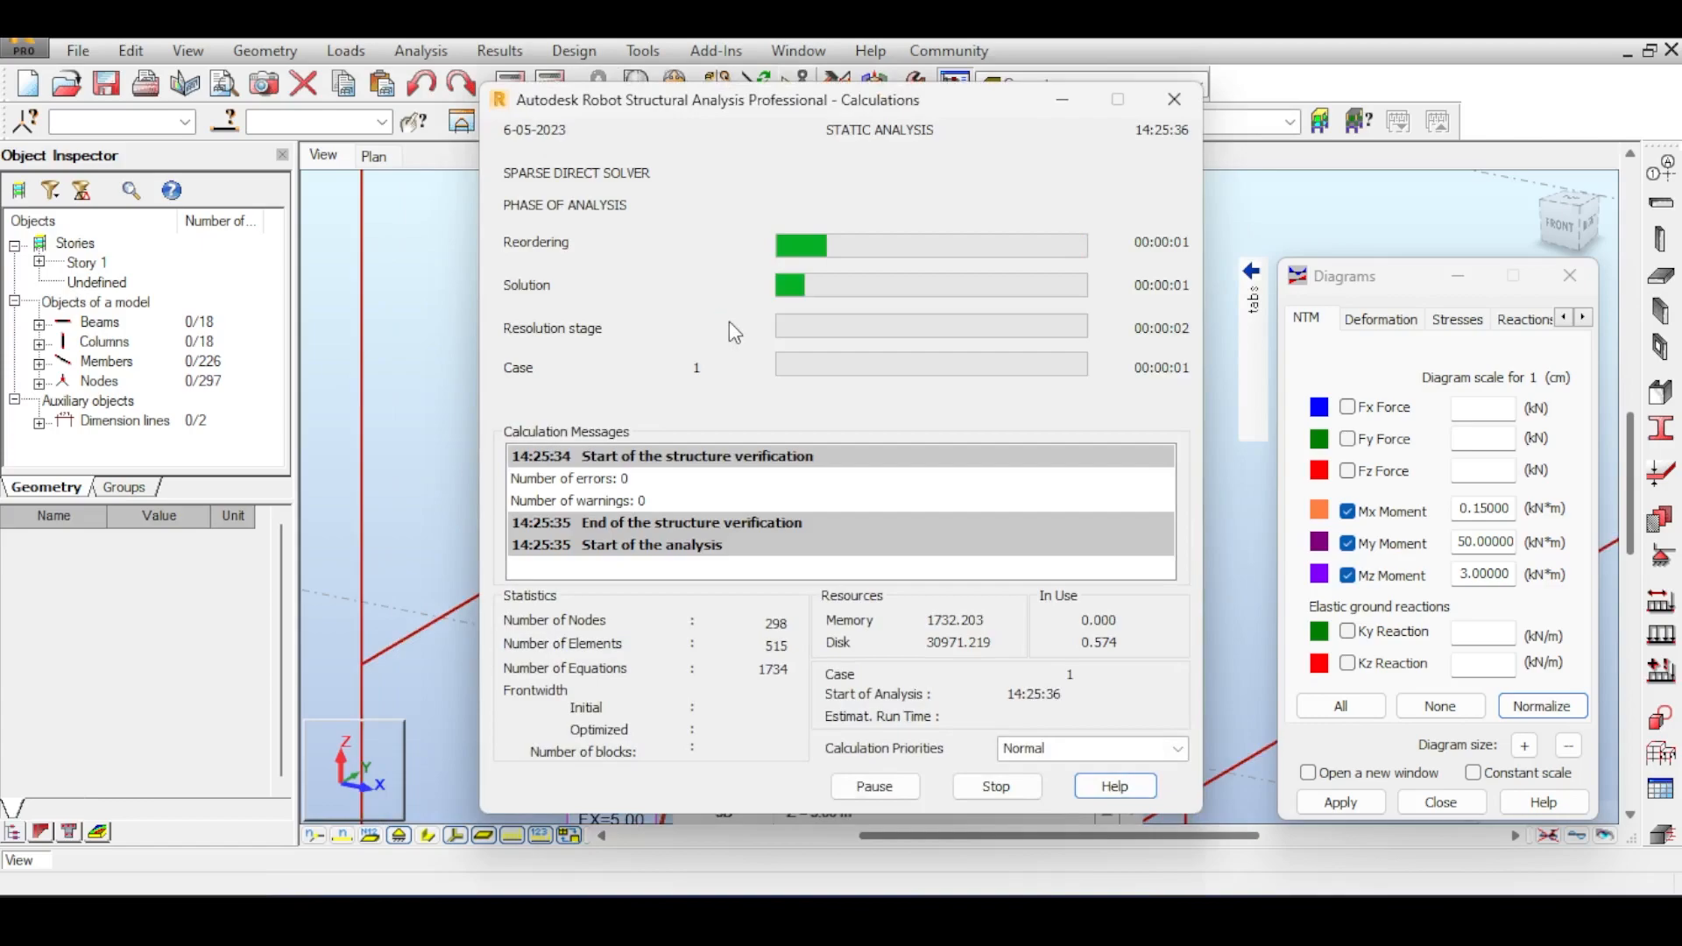
- Examine the moment diagrams of the bracing and purlins in the loaded bay, and hide the diagrams from the model view
scroll(772, 379, down, 1)
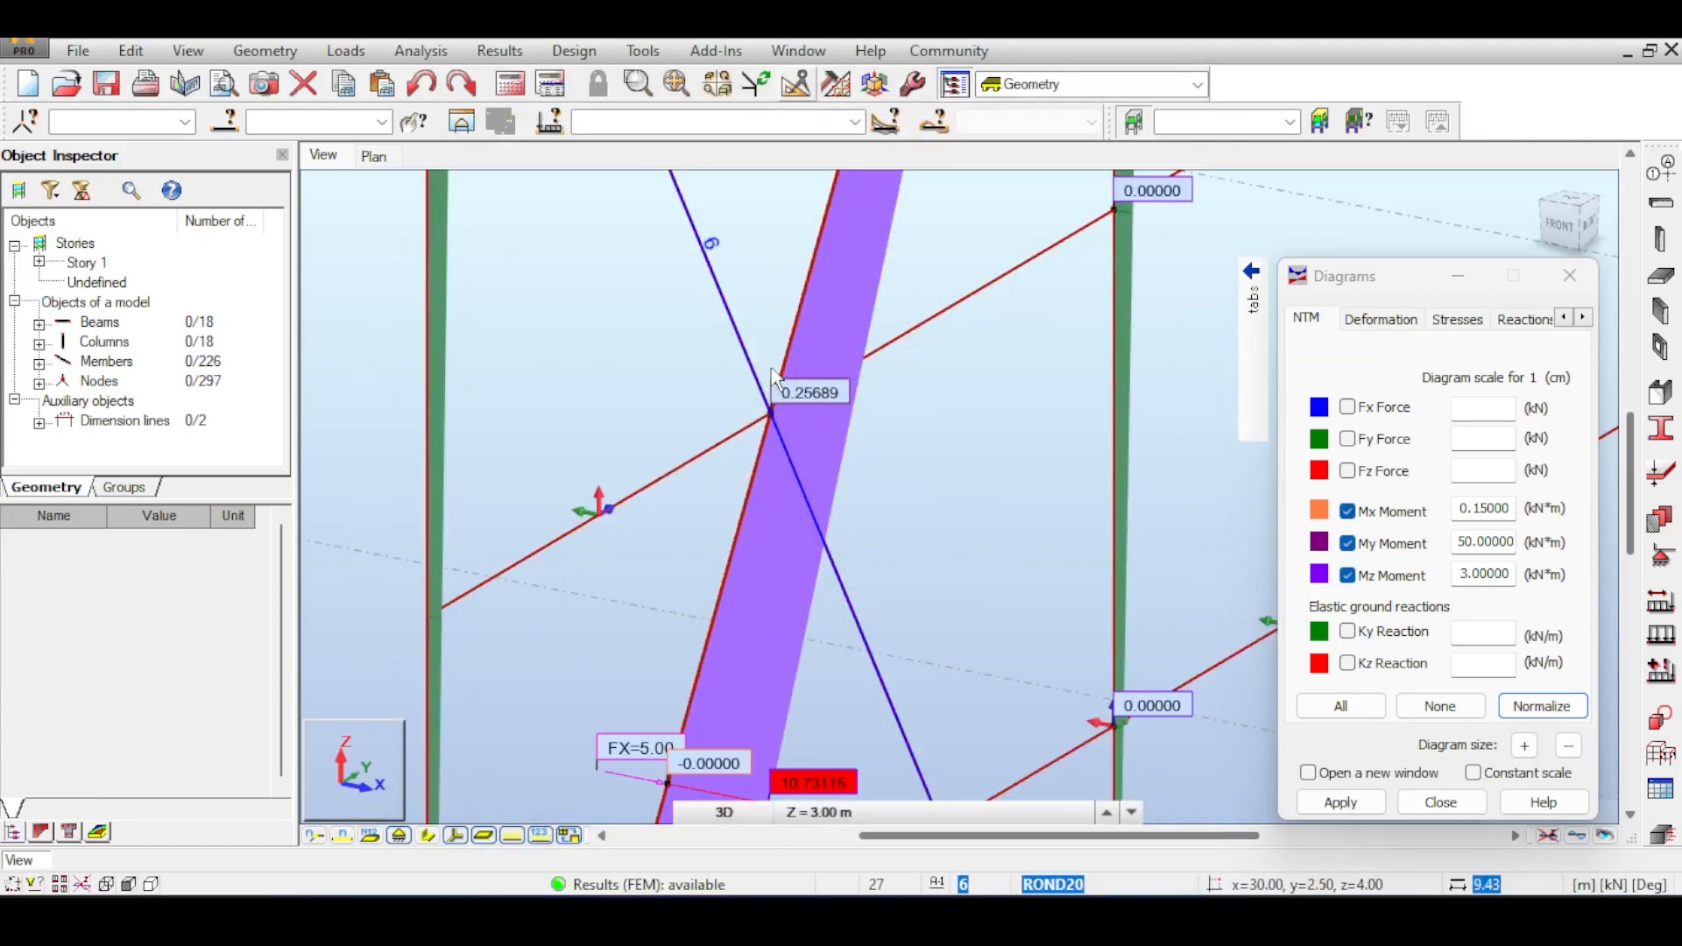
scroll(771, 382, down, 2)
scroll(765, 382, down, 4)
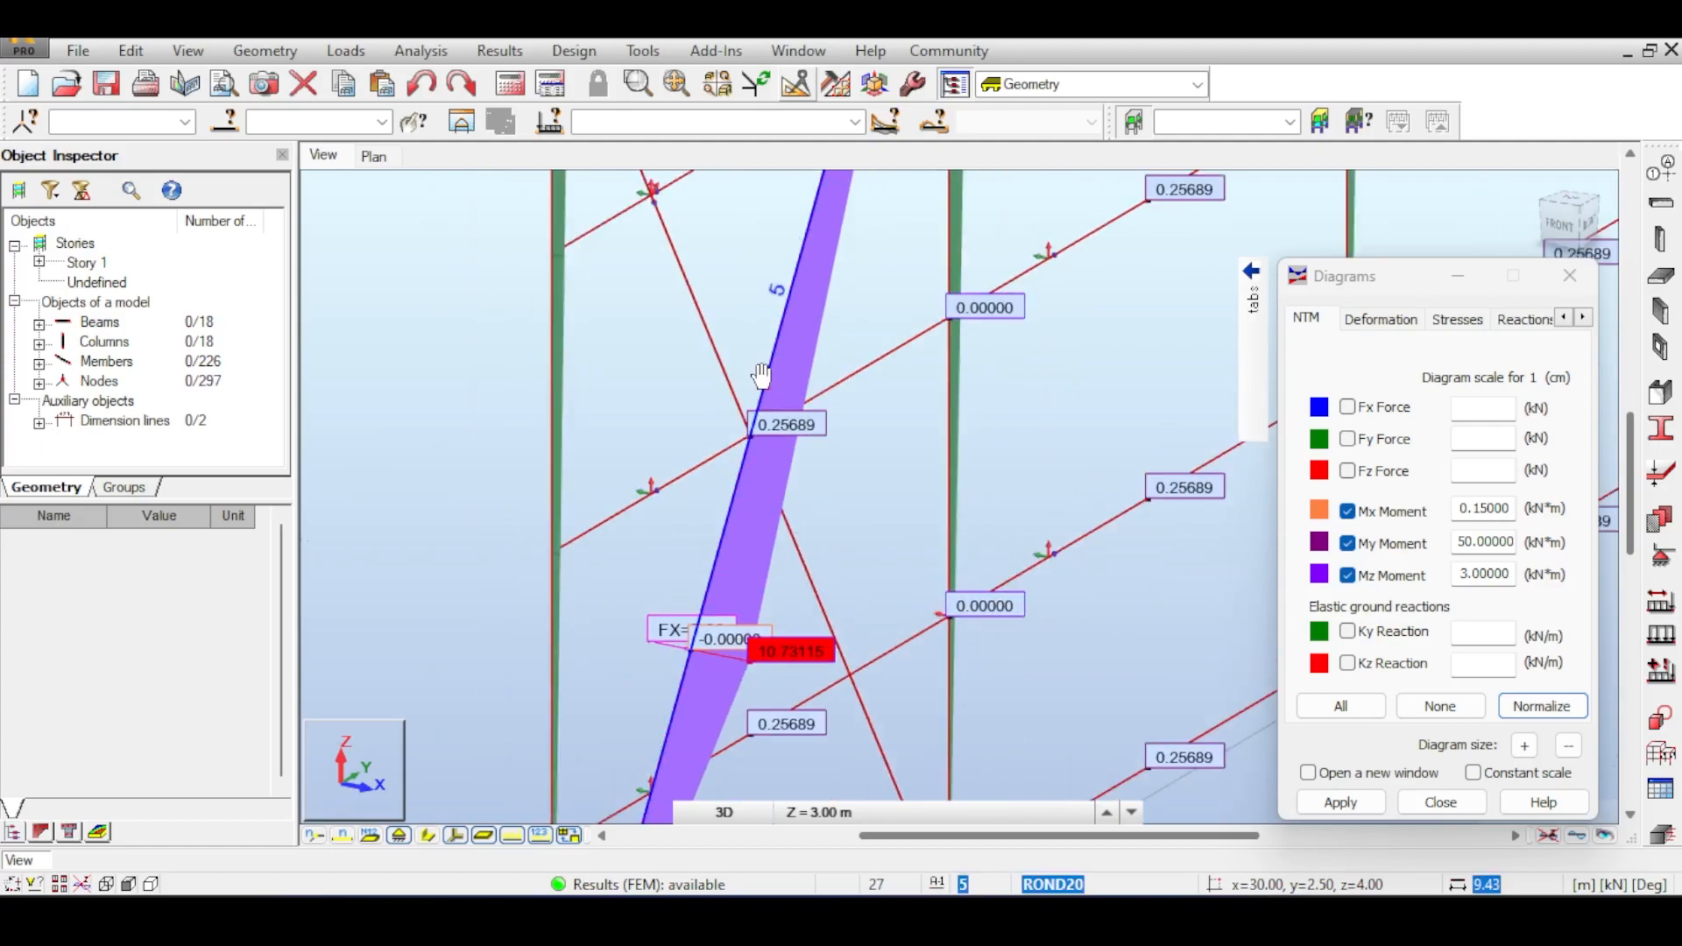
middle_drag(773, 385, 979, 552)
scroll(979, 552, down, 4)
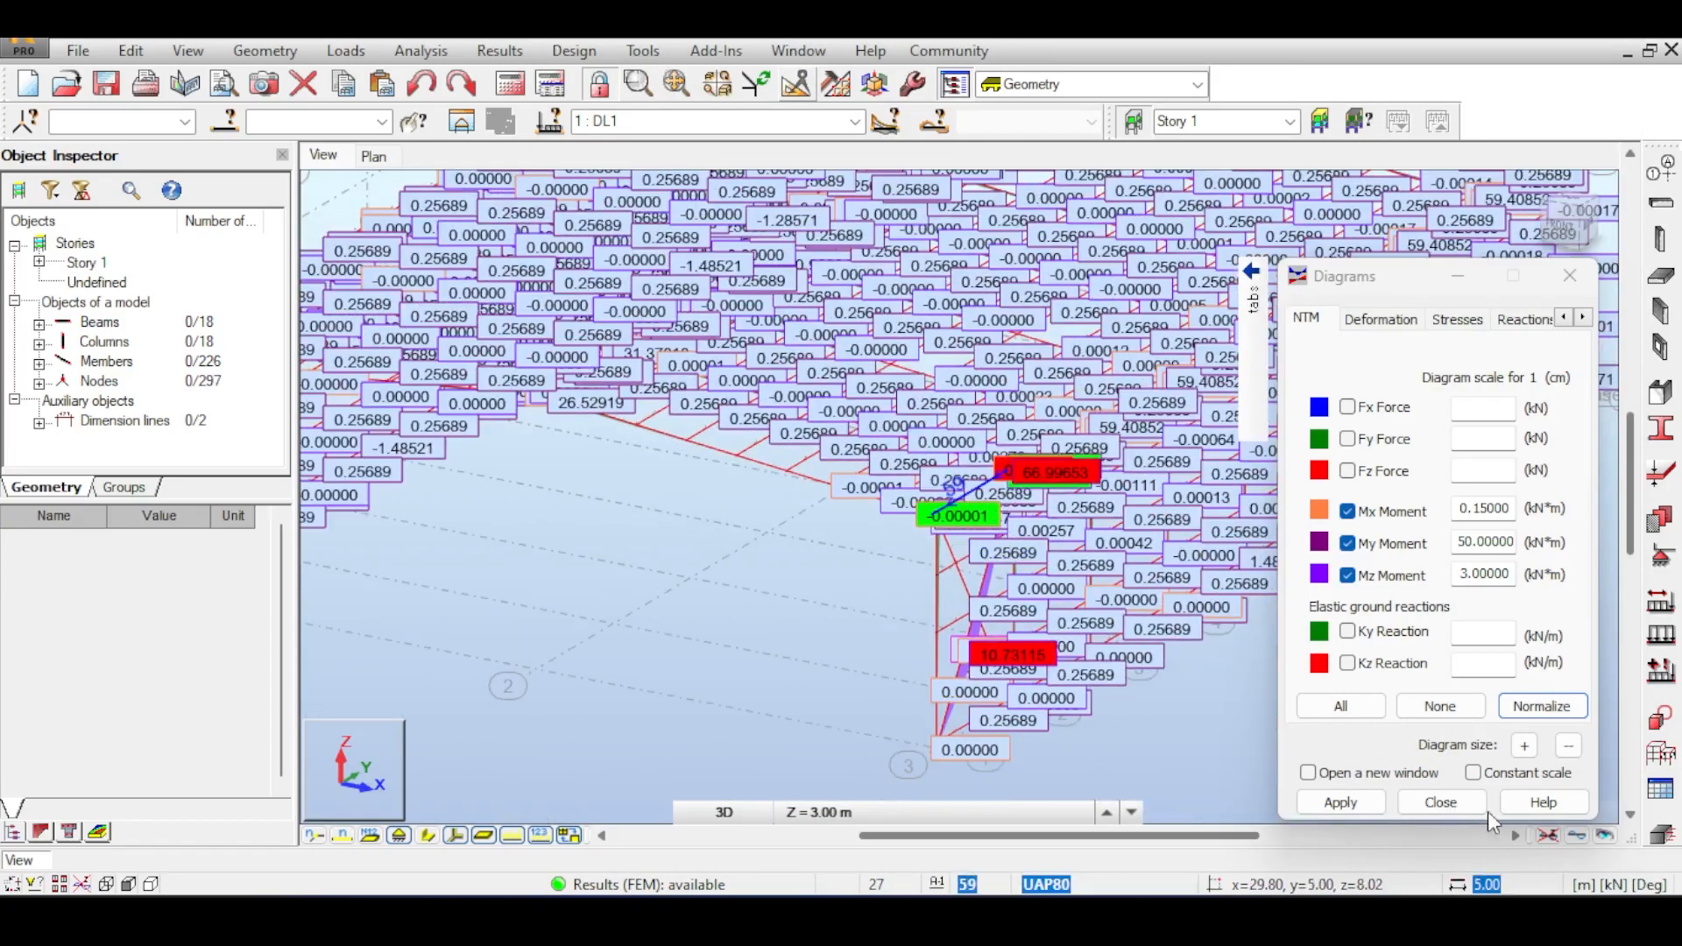
click(1548, 837)
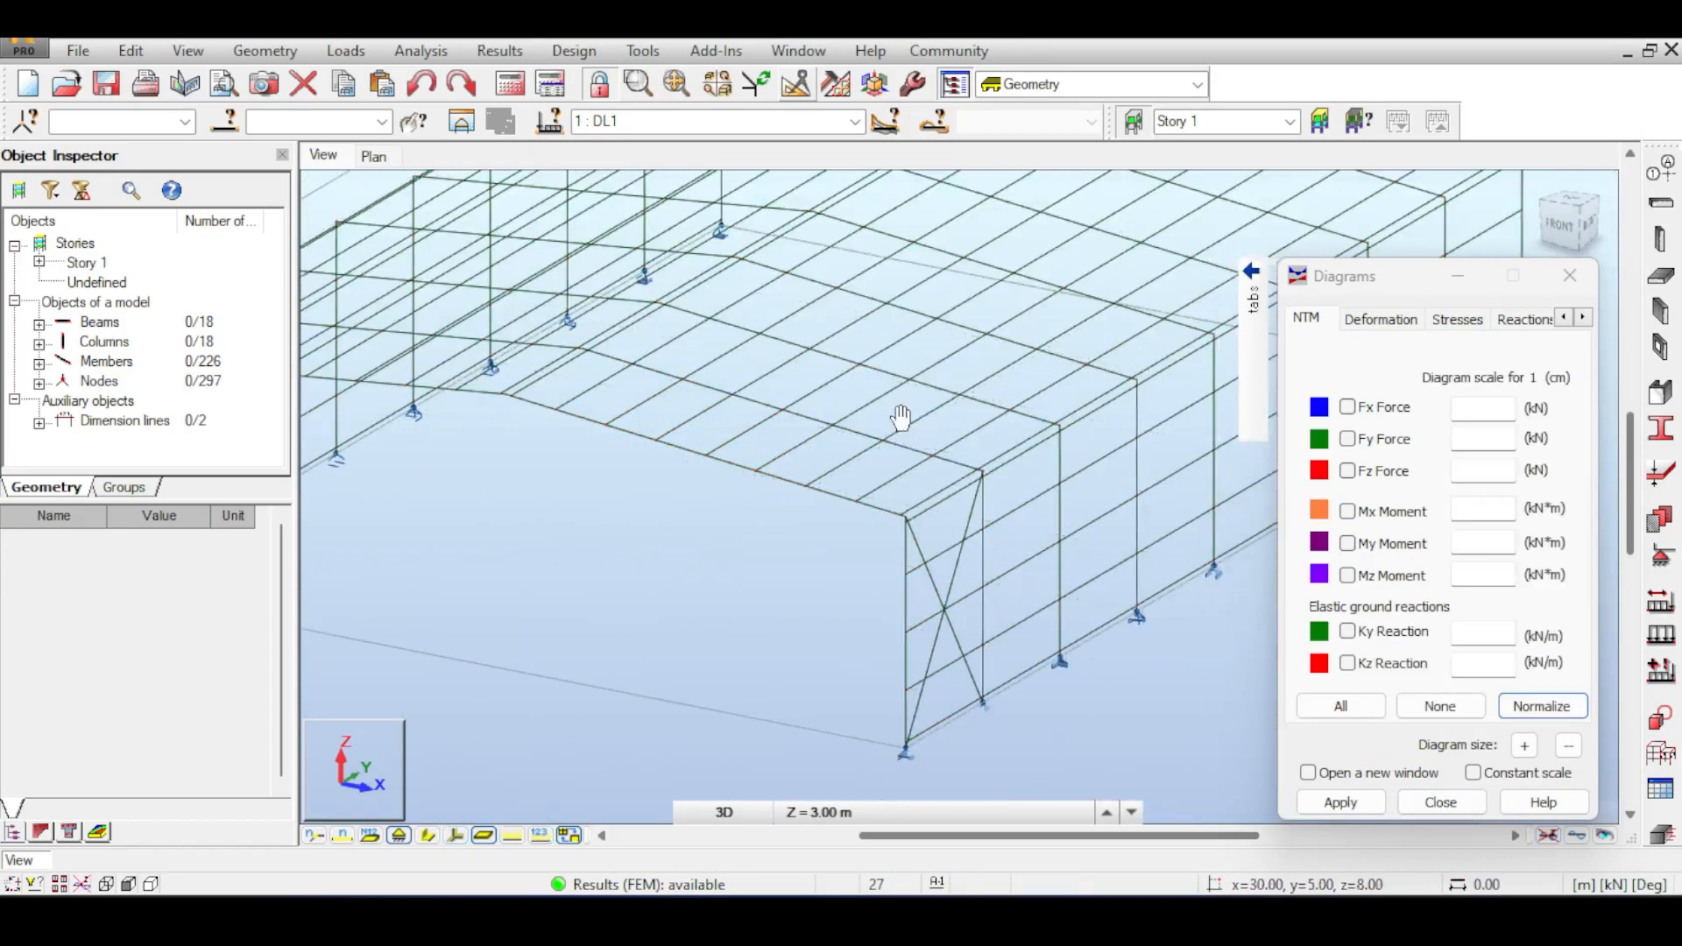
scroll(957, 525, up, 2)
scroll(956, 526, down, 3)
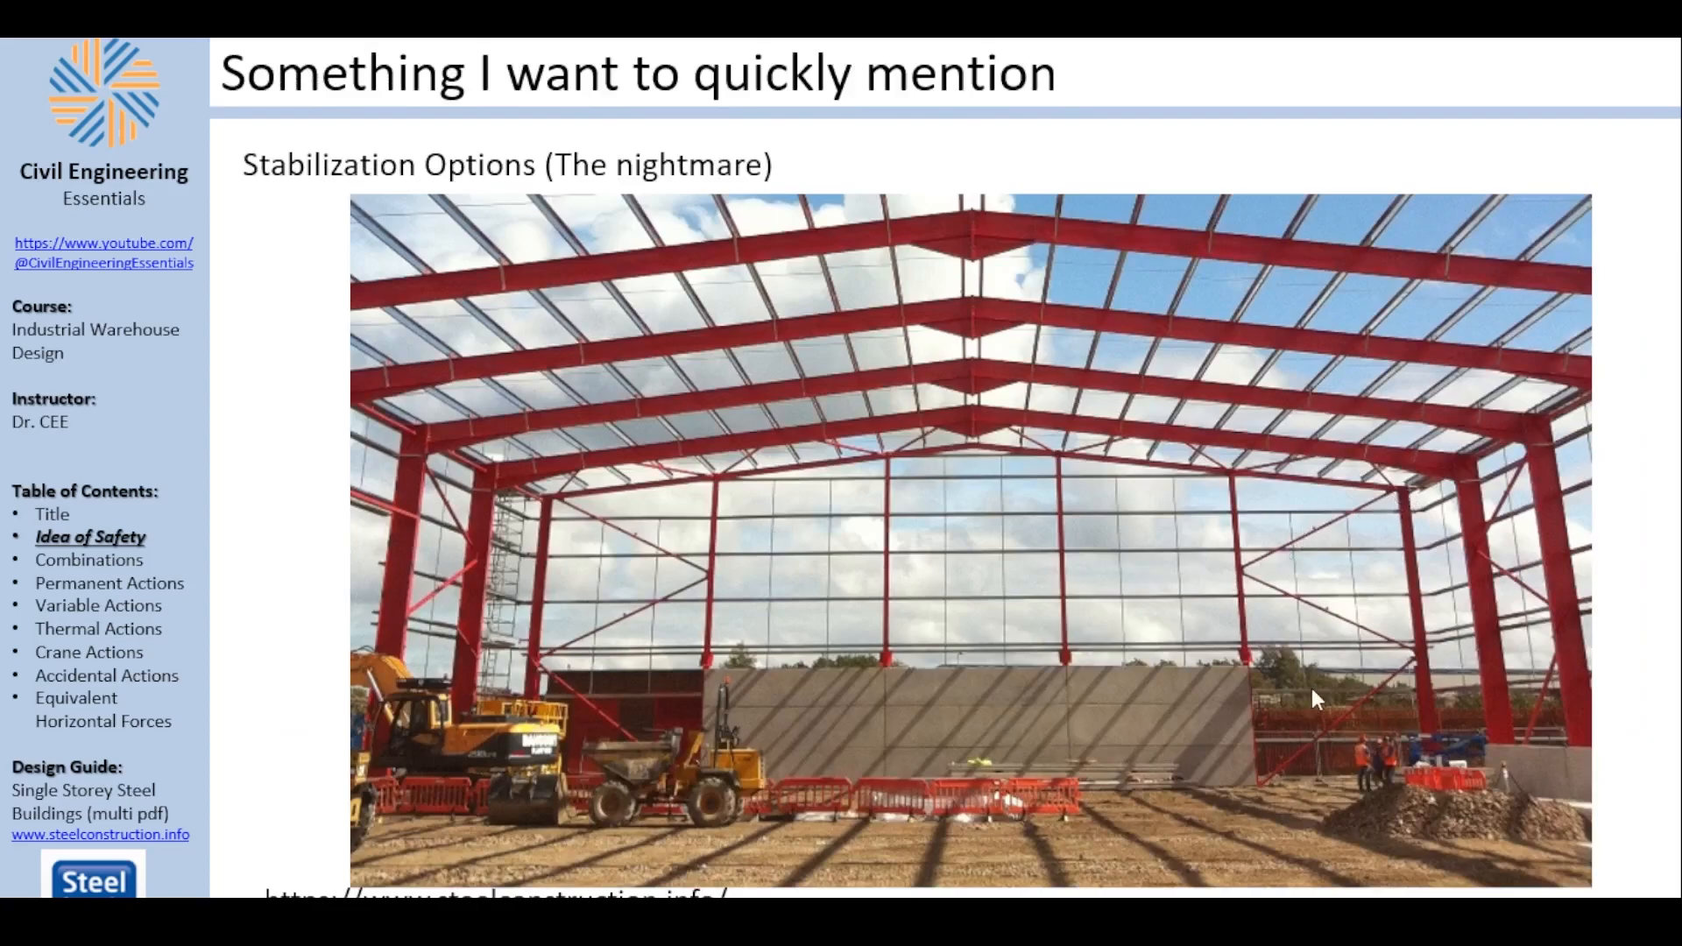
key(Right)
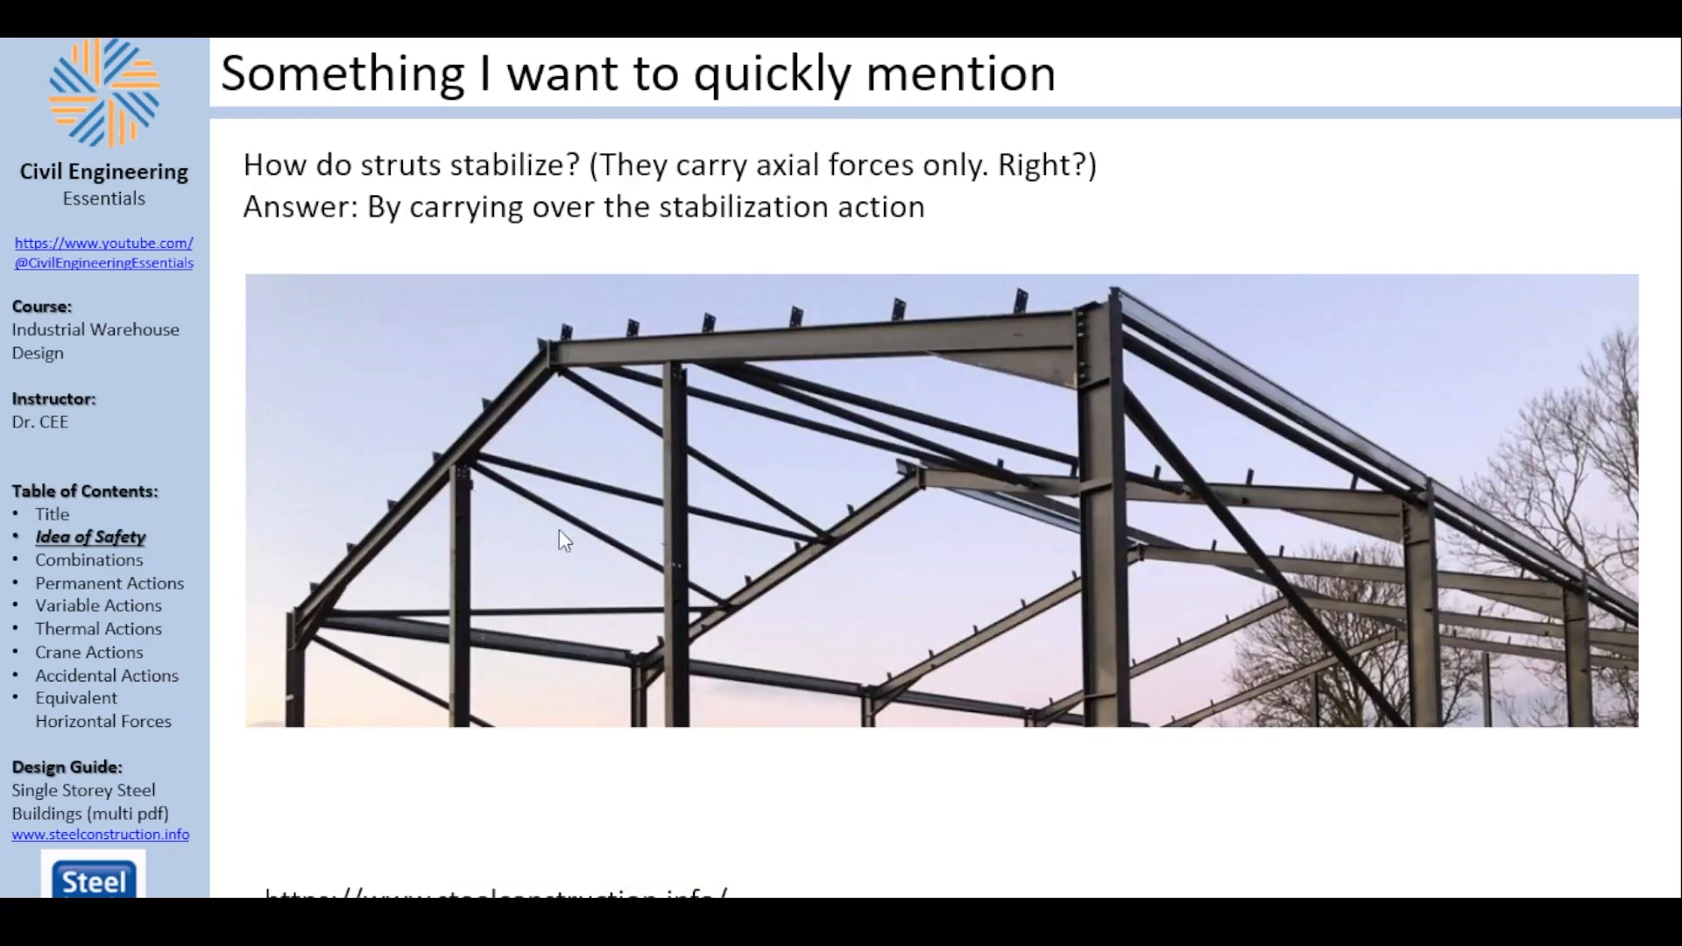
key(Right)
key(Left)
key(Right)
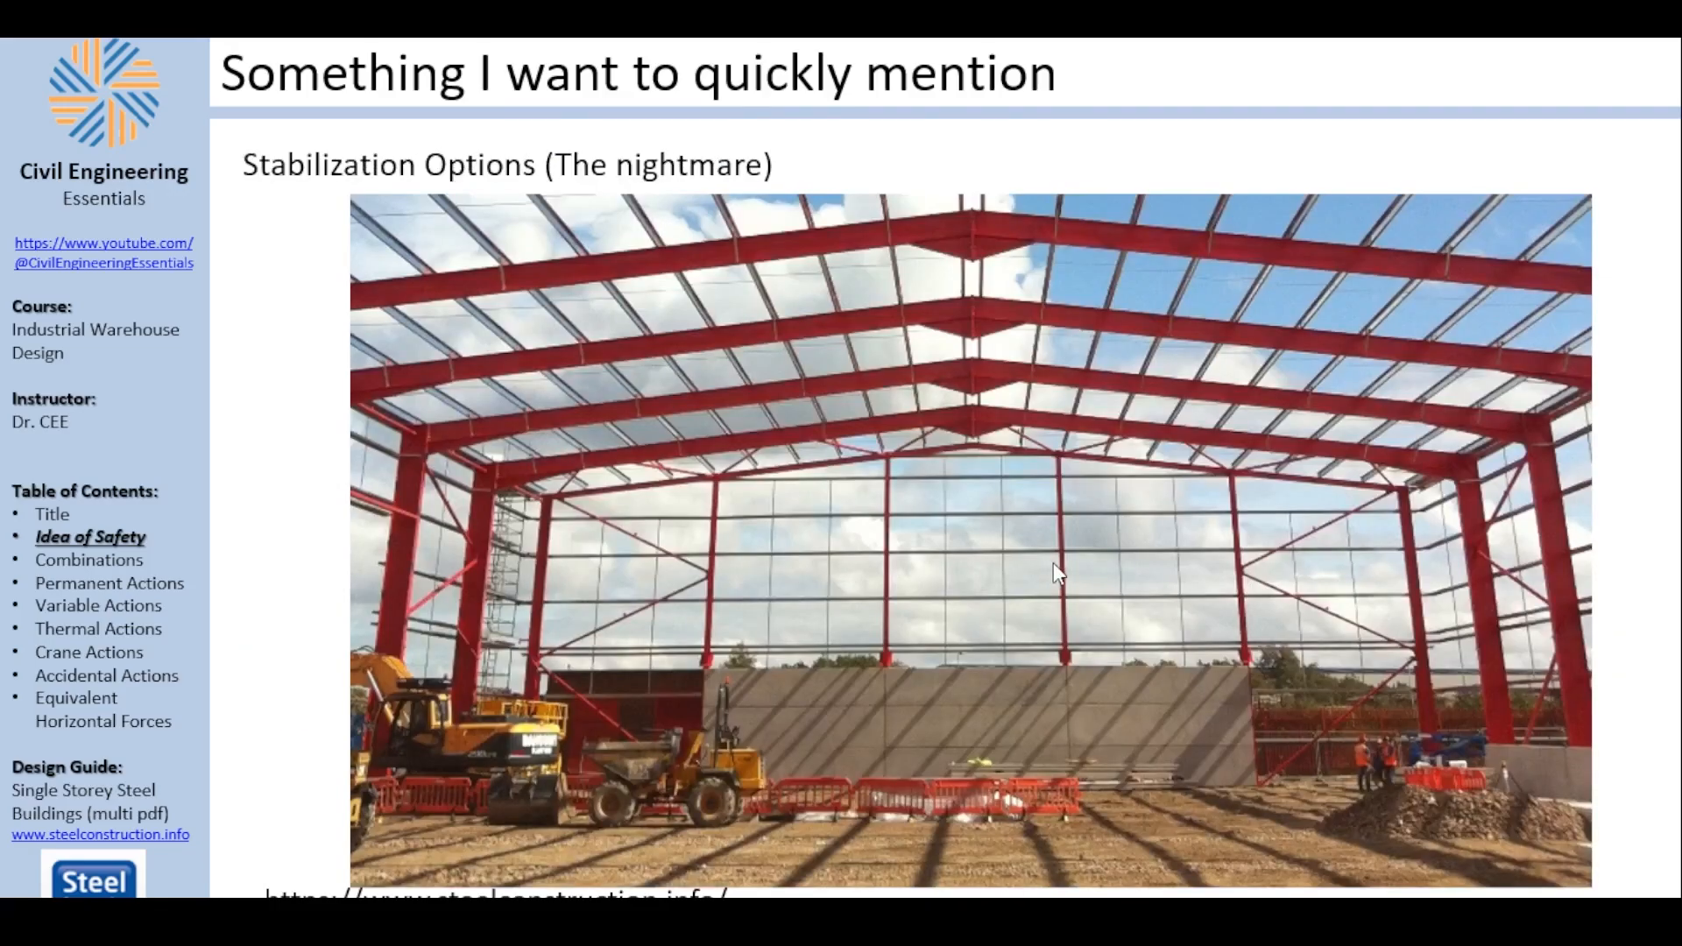
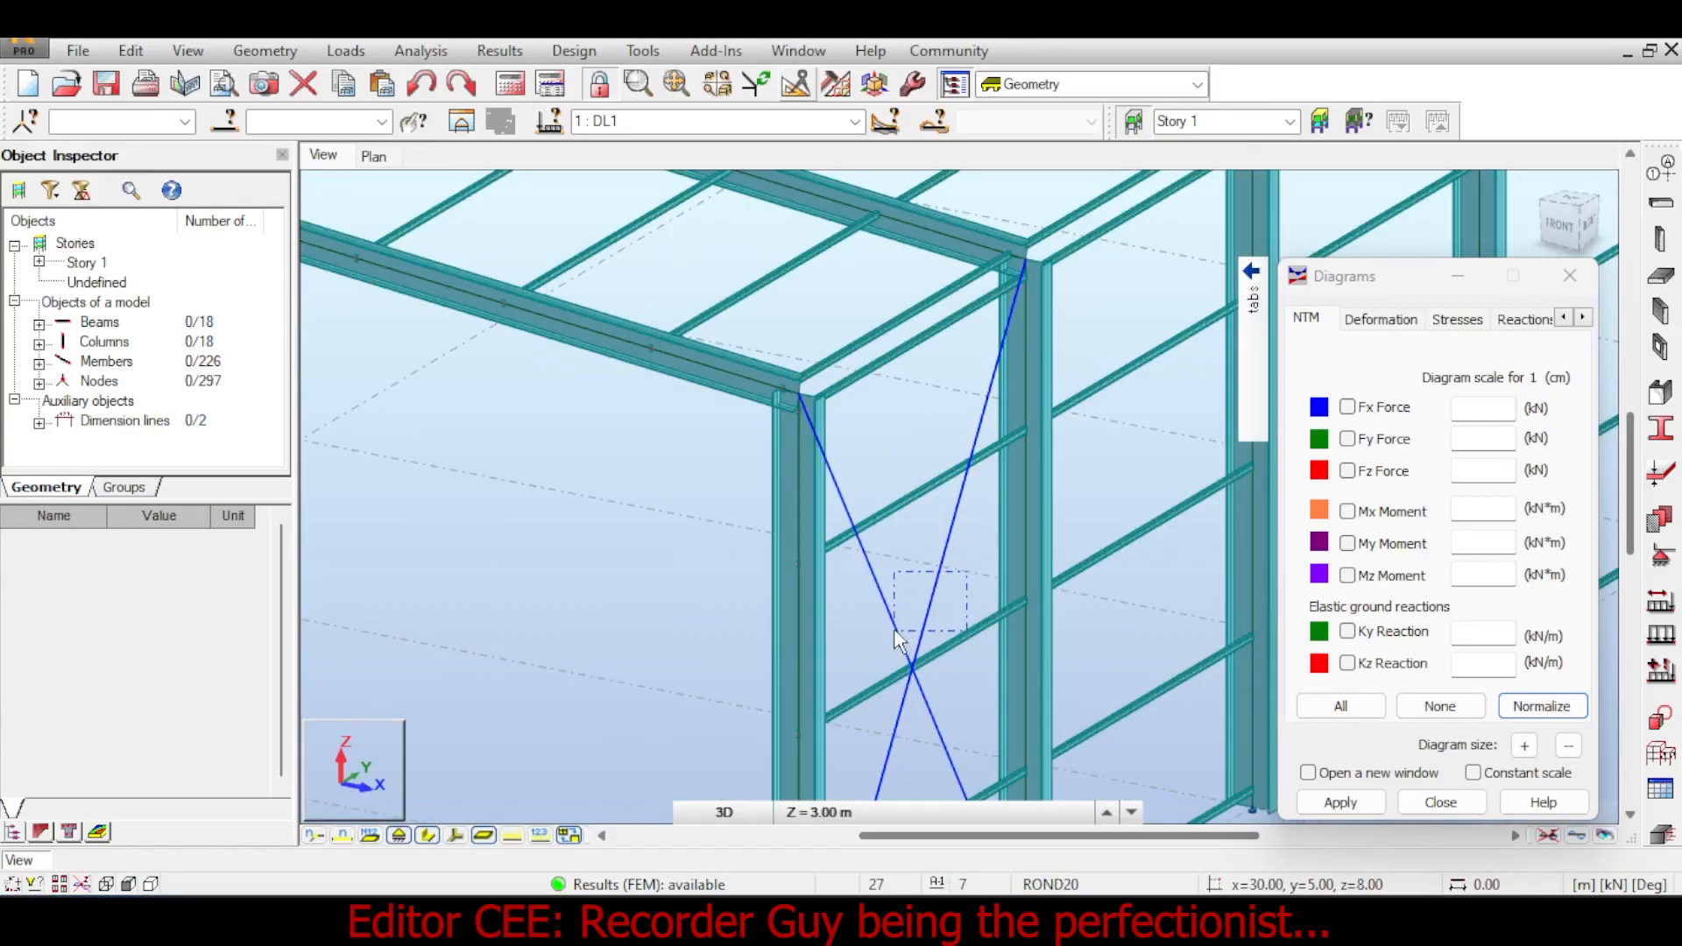
- Delete both crossing ROND20 bracing diagonals from the end wall bay
drag(894, 630, 894, 630)
key(Delete)
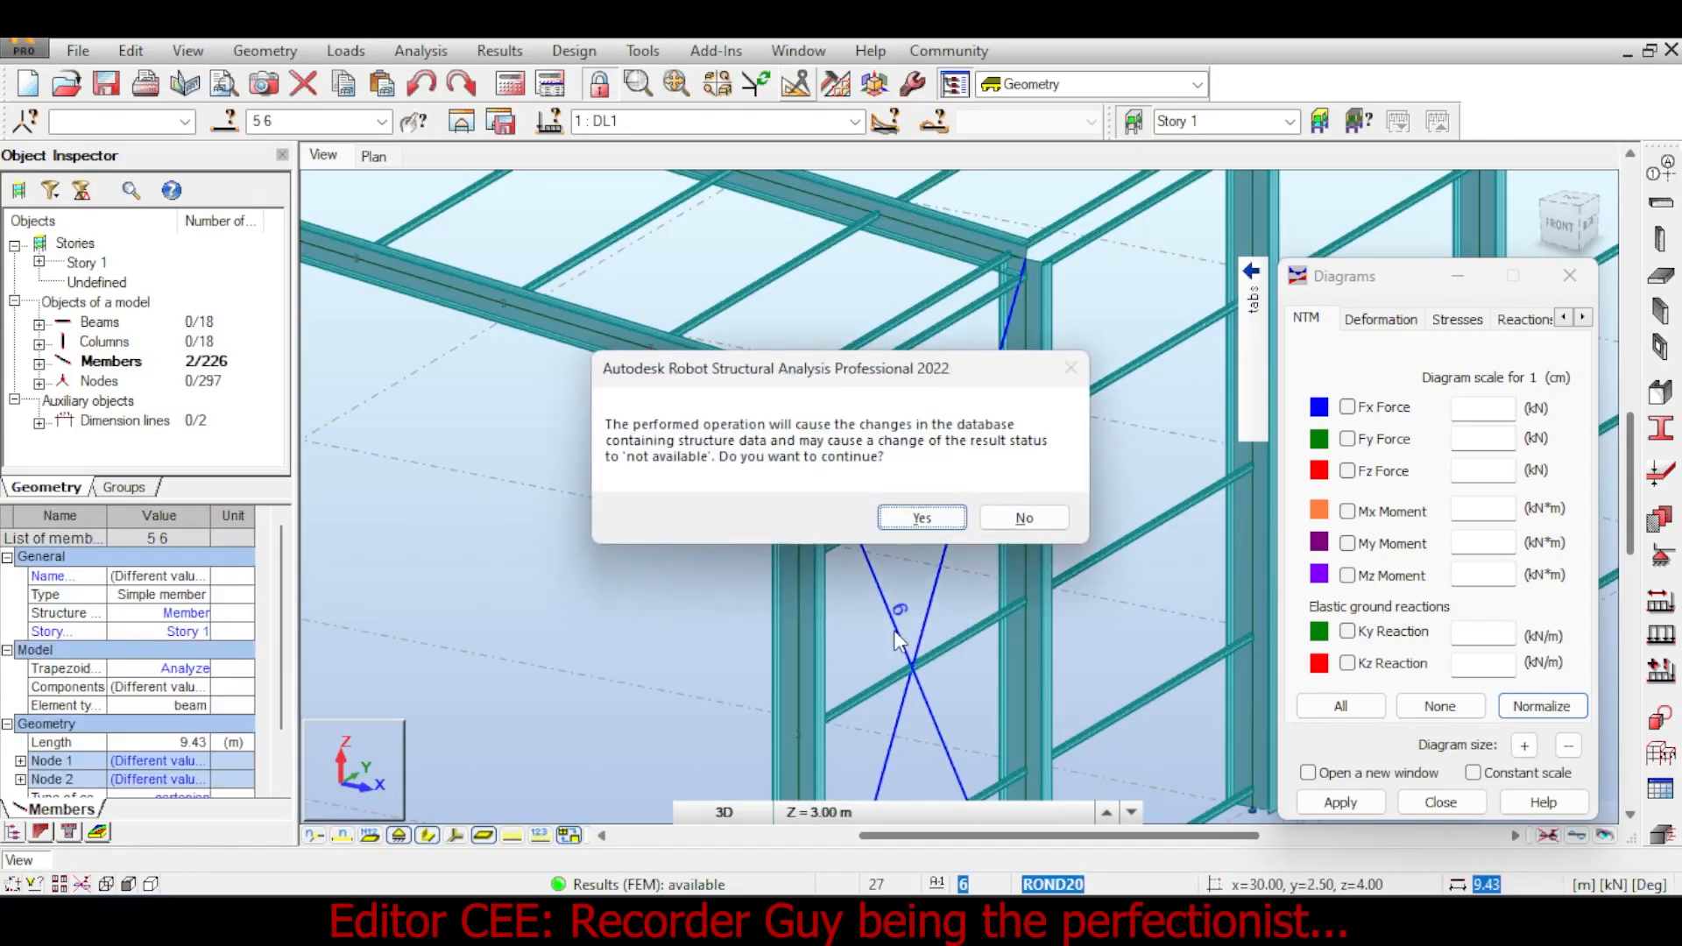
click(922, 518)
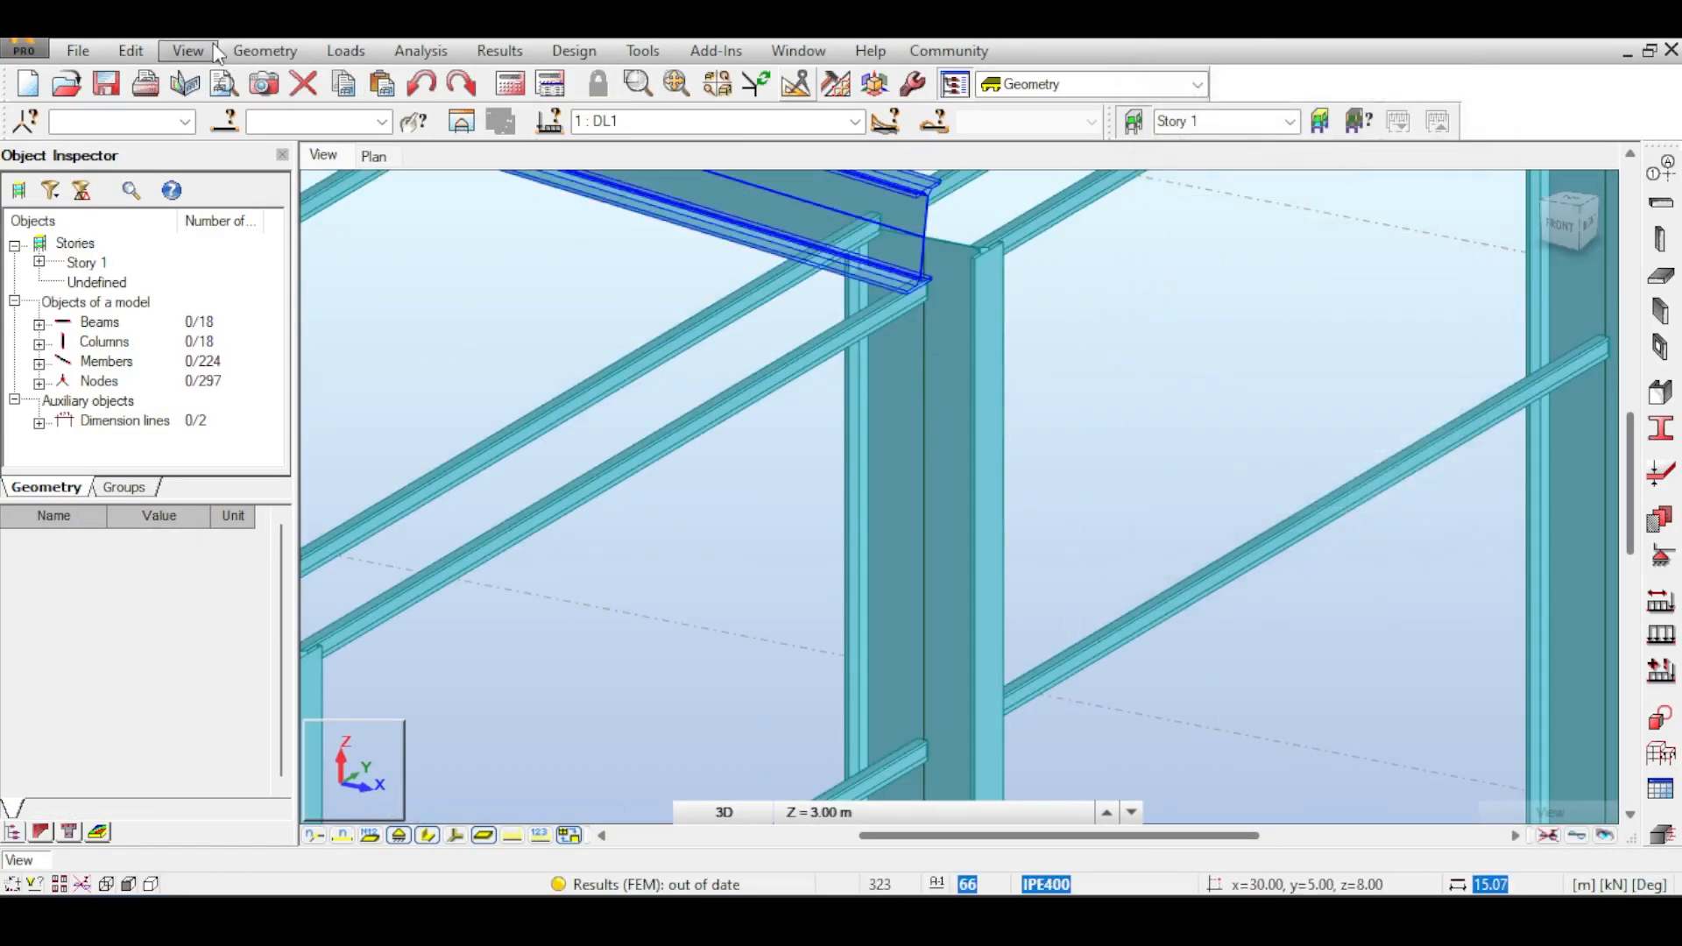
- Generate a node 0.3 m below the top of the column at x = 30.00, y = 5.00 m without dividing the member
click(131, 50)
mouse_move(213, 389)
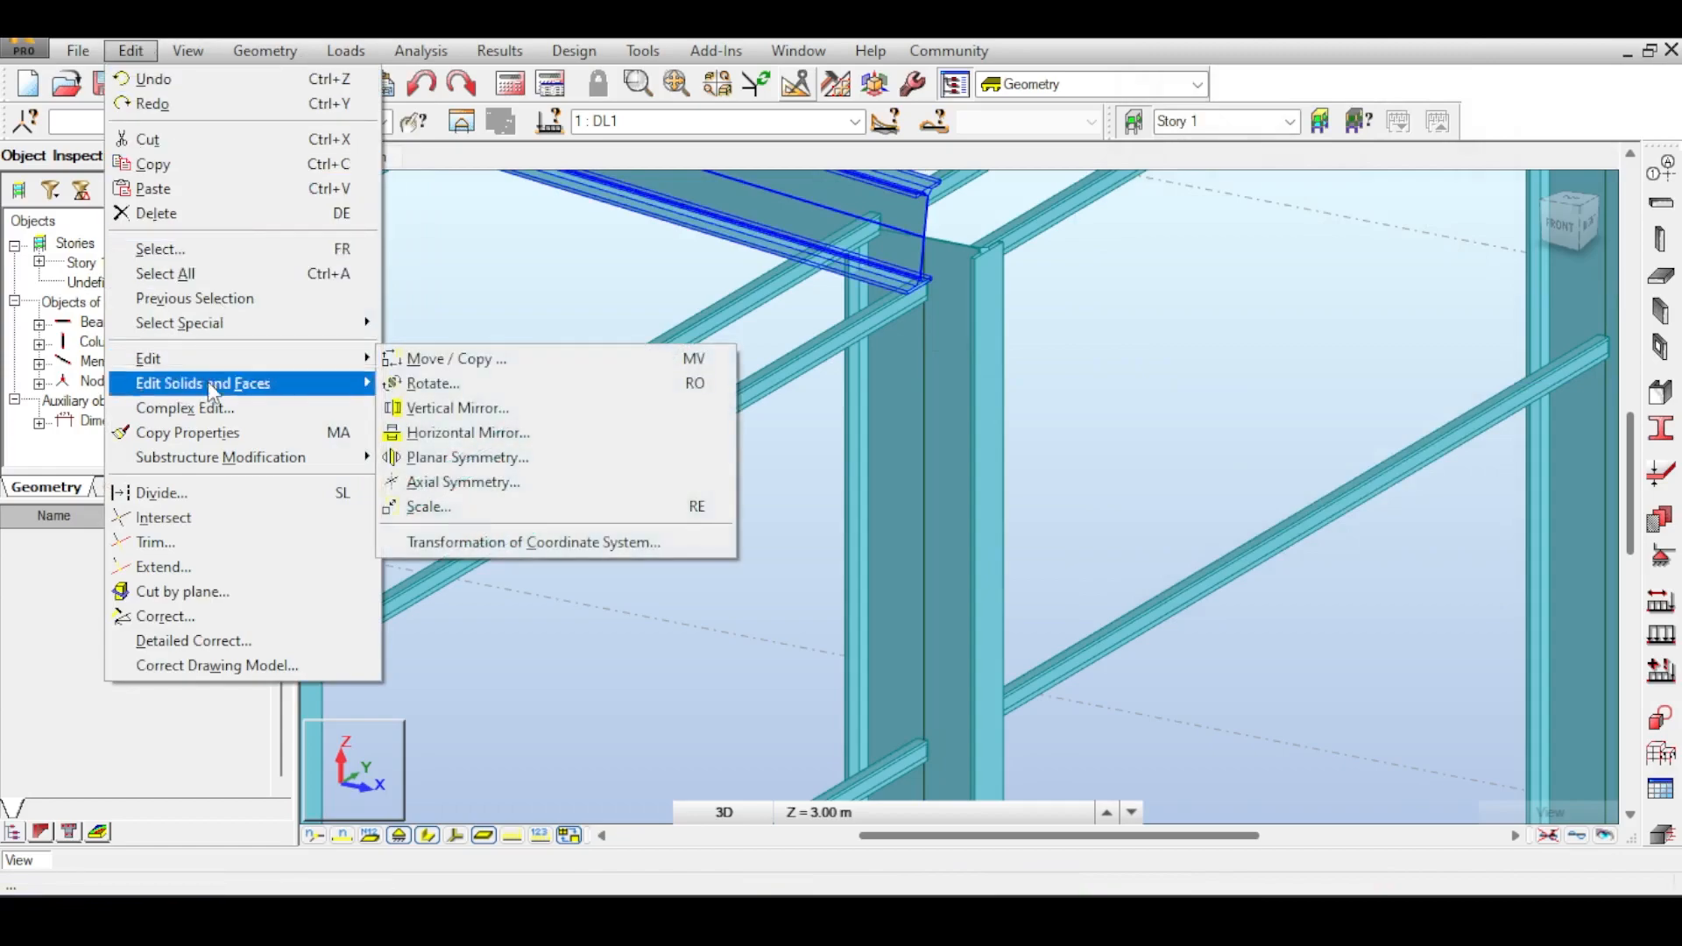
click(203, 492)
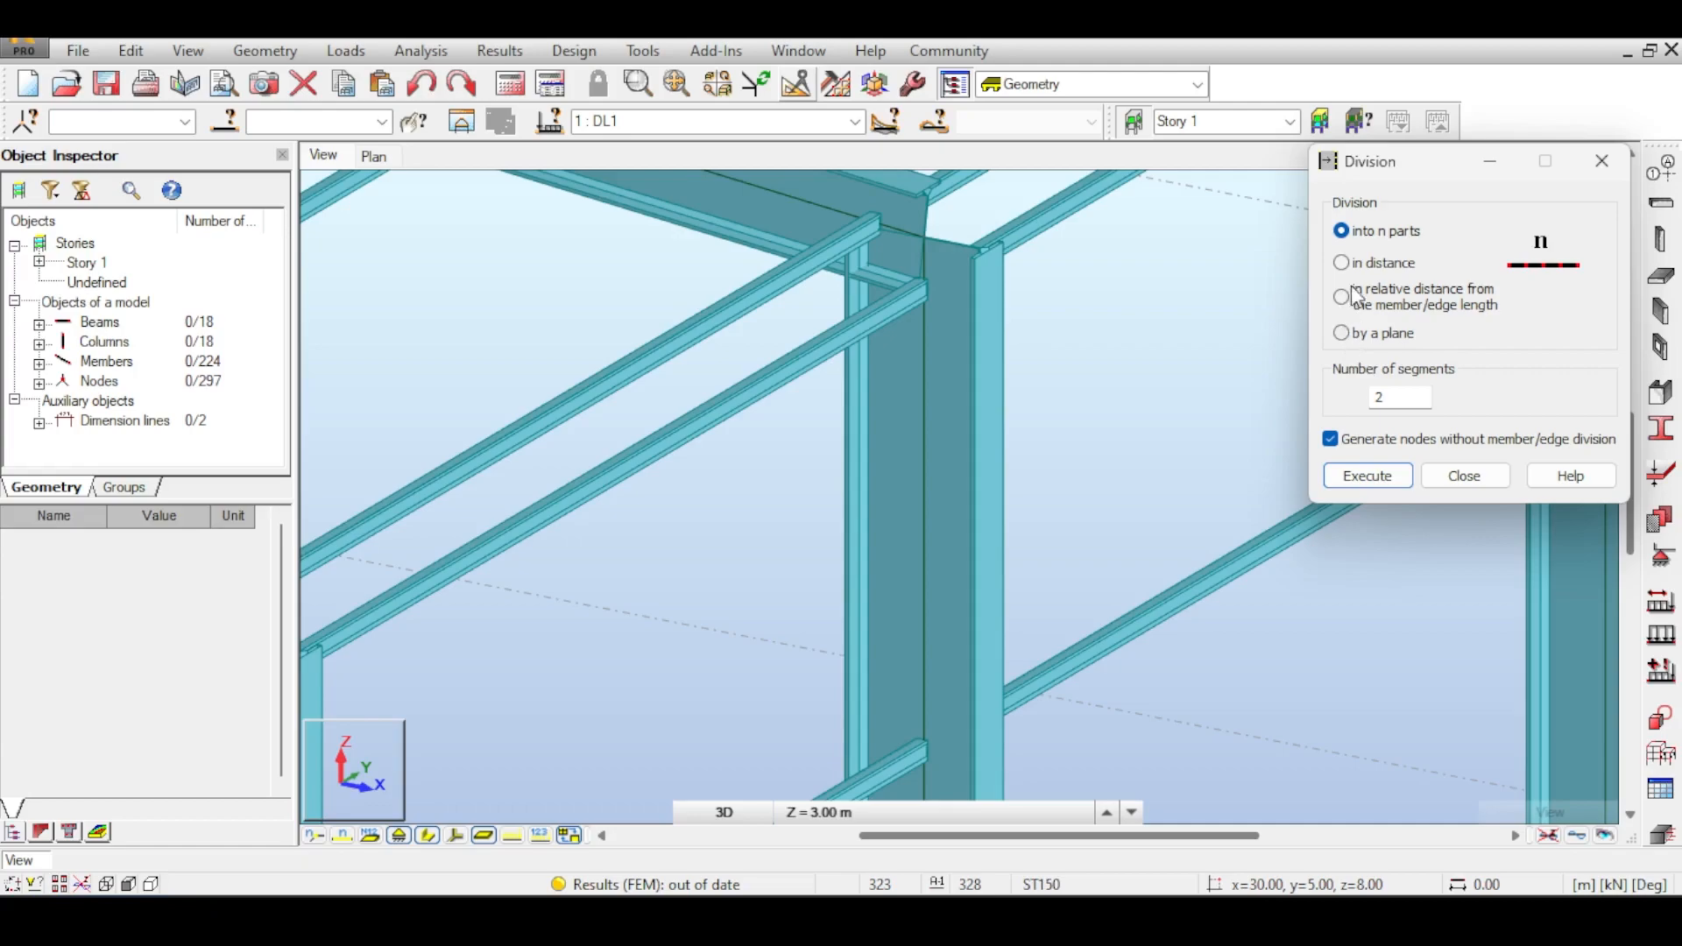
click(1354, 262)
click(1395, 398)
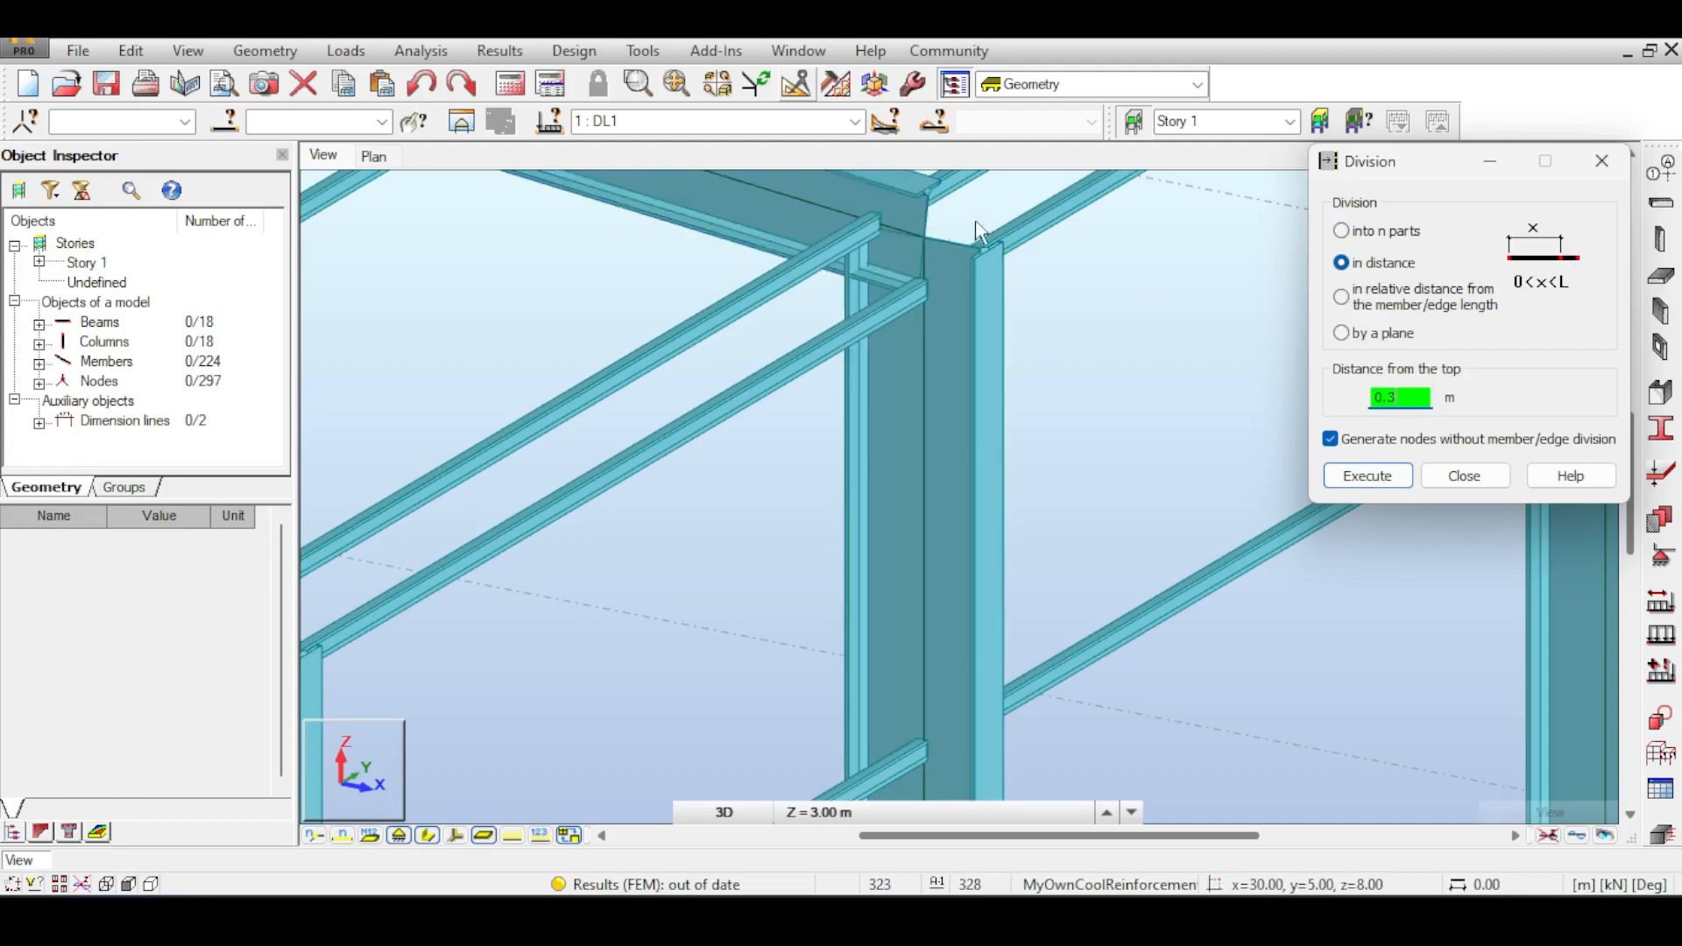
middle_drag(972, 224, 1053, 350)
scroll(1009, 375, up, 2)
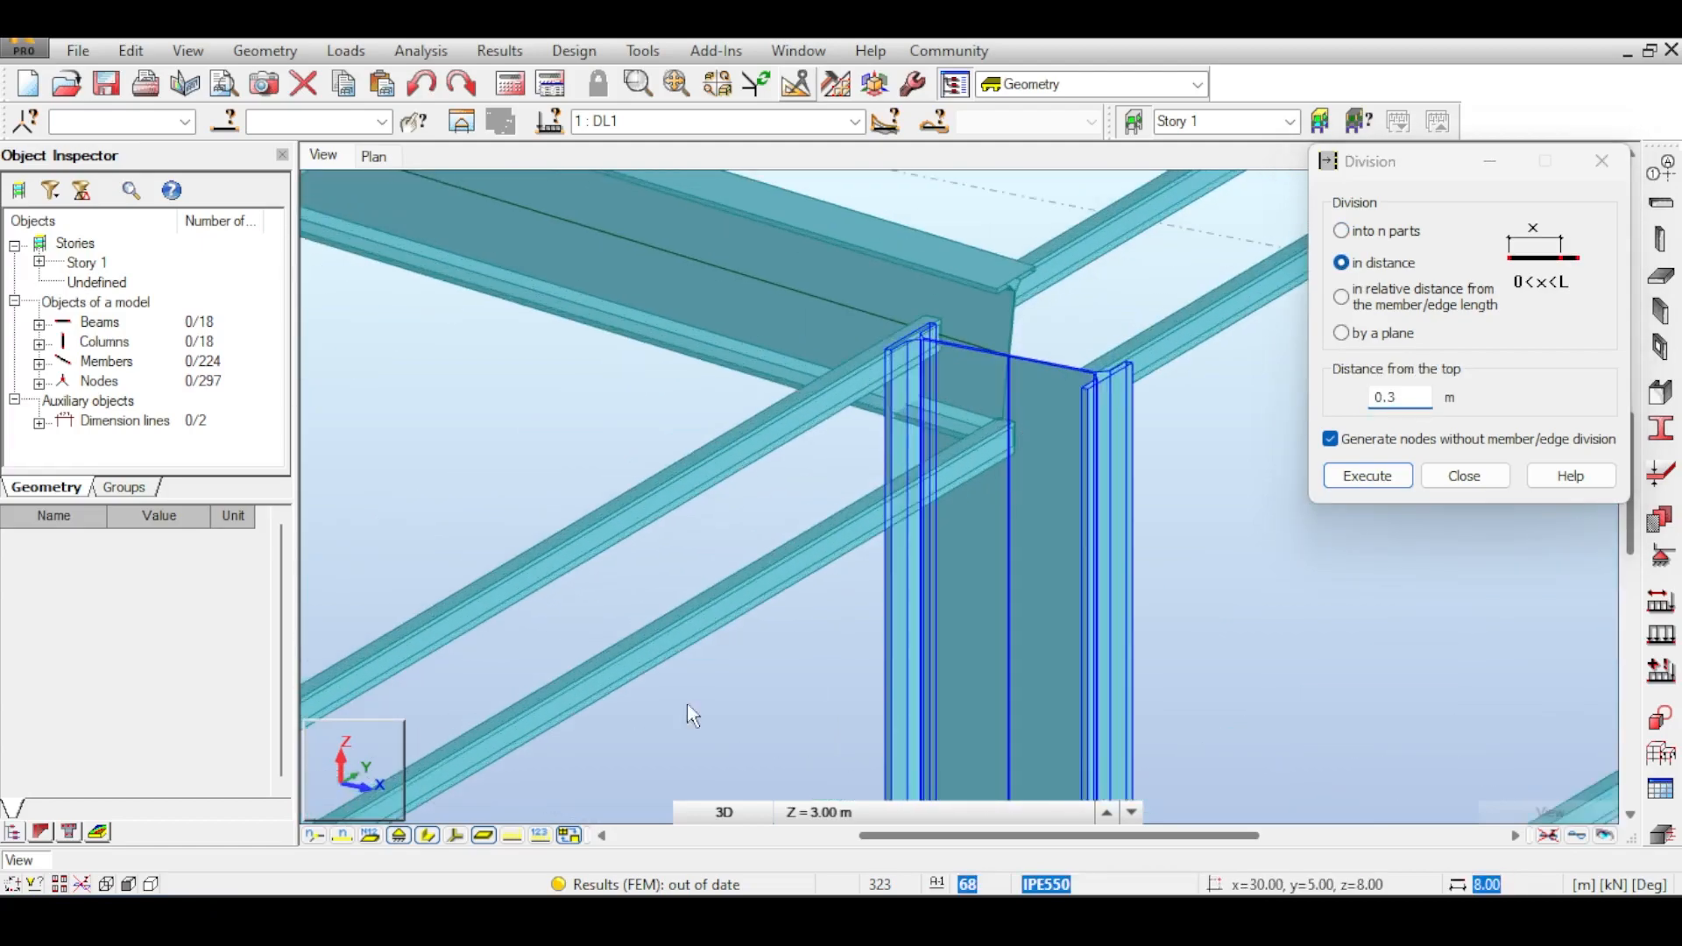
click(428, 834)
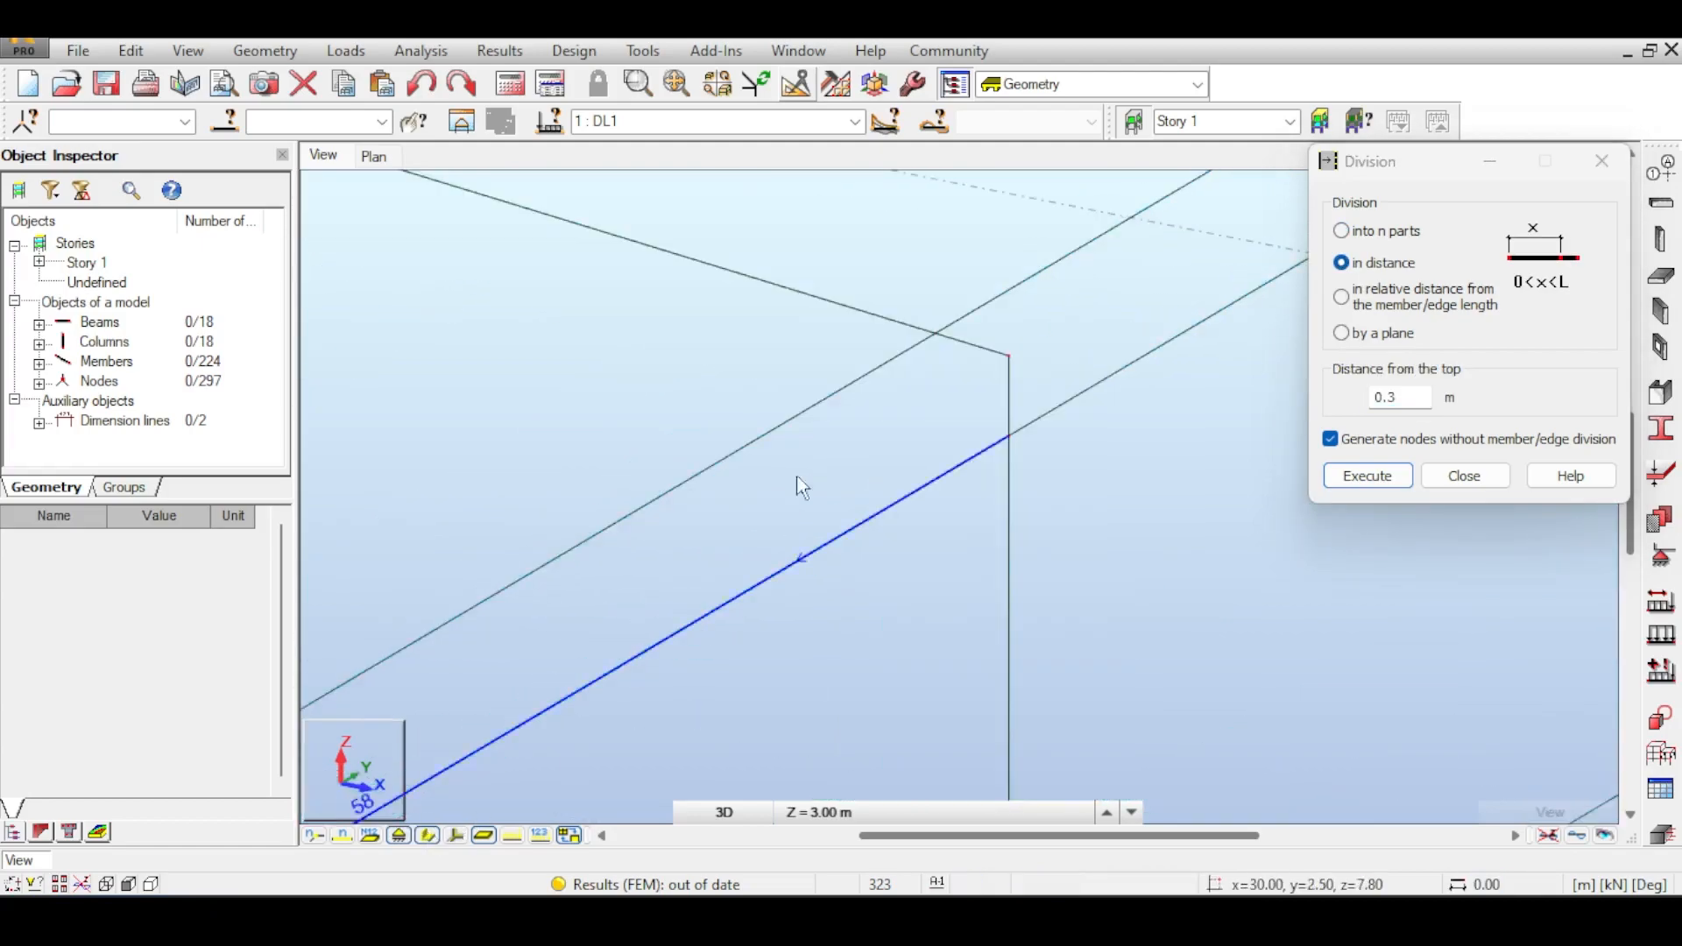
click(1012, 395)
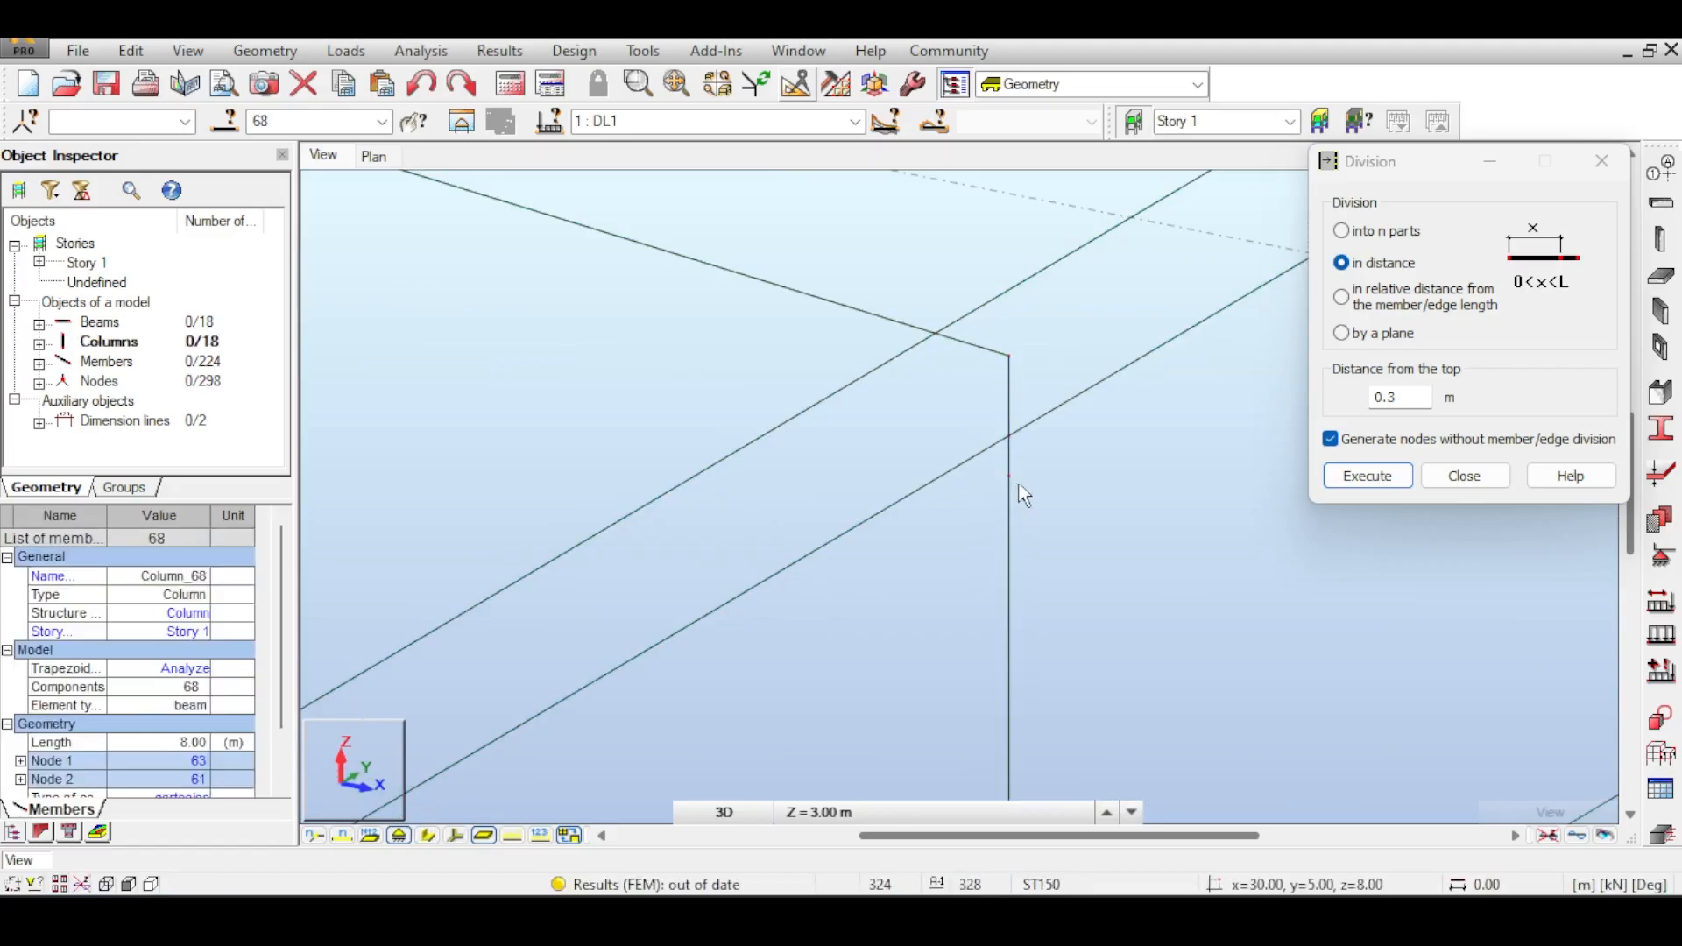
- Generate nodes 0.3 m below the tops of the other columns along the x = 30.00 m side wall
middle_drag(1023, 495, 964, 590)
scroll(979, 454, down, 2)
middle_drag(979, 454, 762, 544)
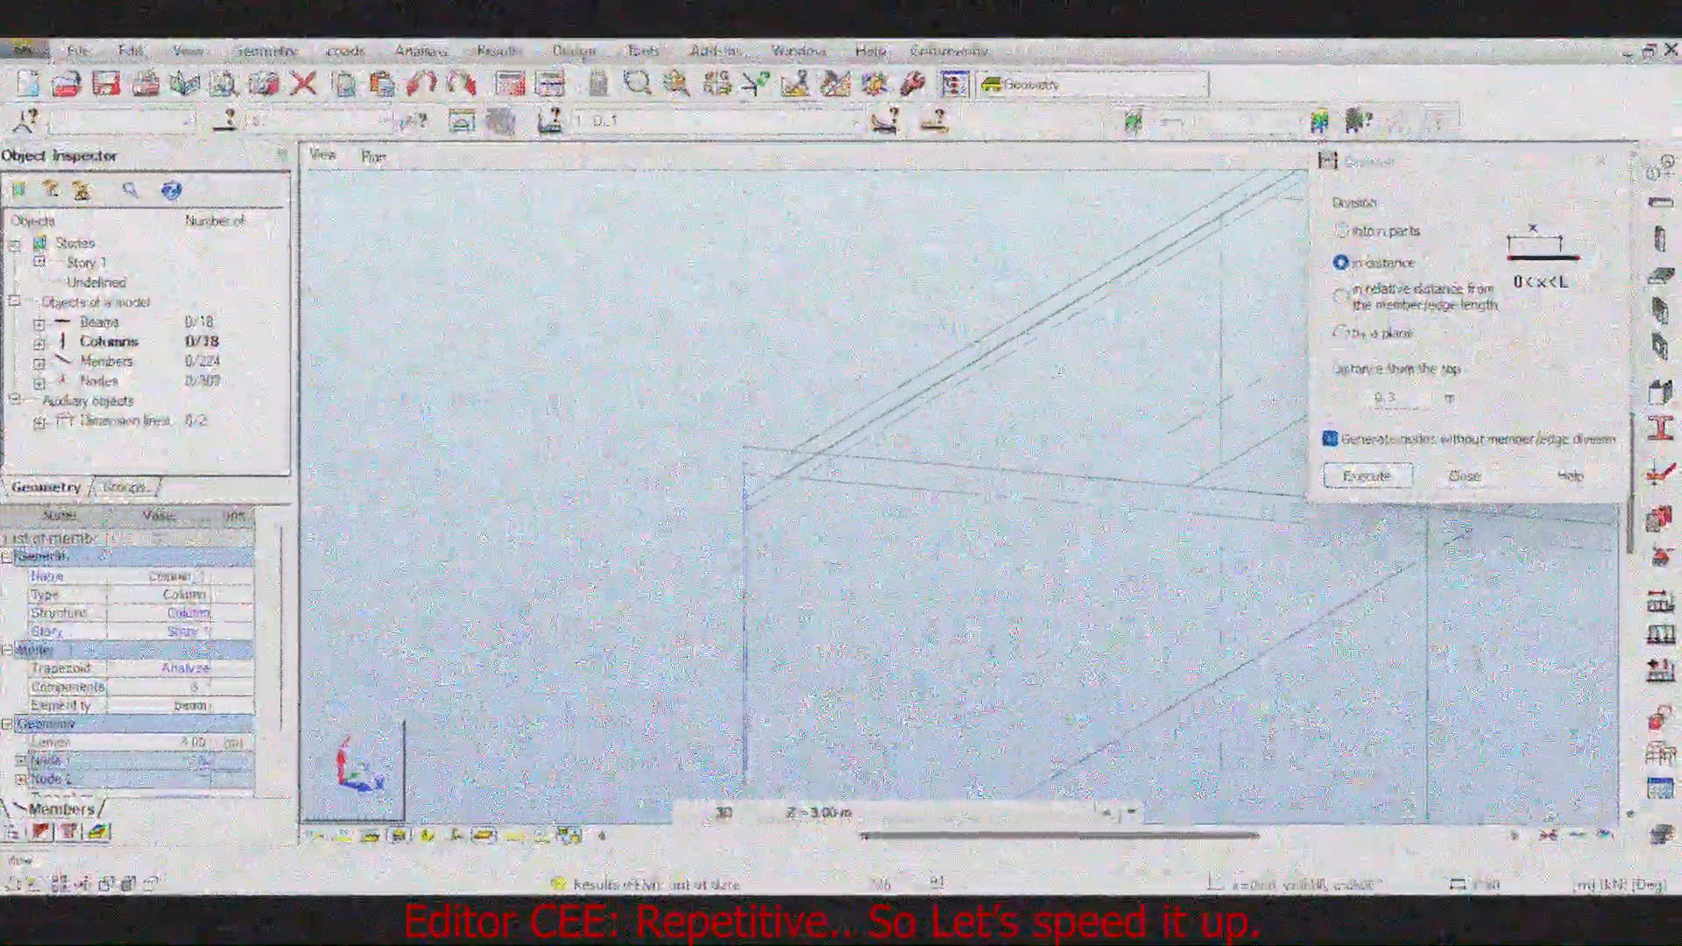
scroll(1273, 401, down, 5)
scroll(966, 412, up, 5)
click(967, 412)
scroll(966, 412, down, 5)
scroll(921, 442, up, 5)
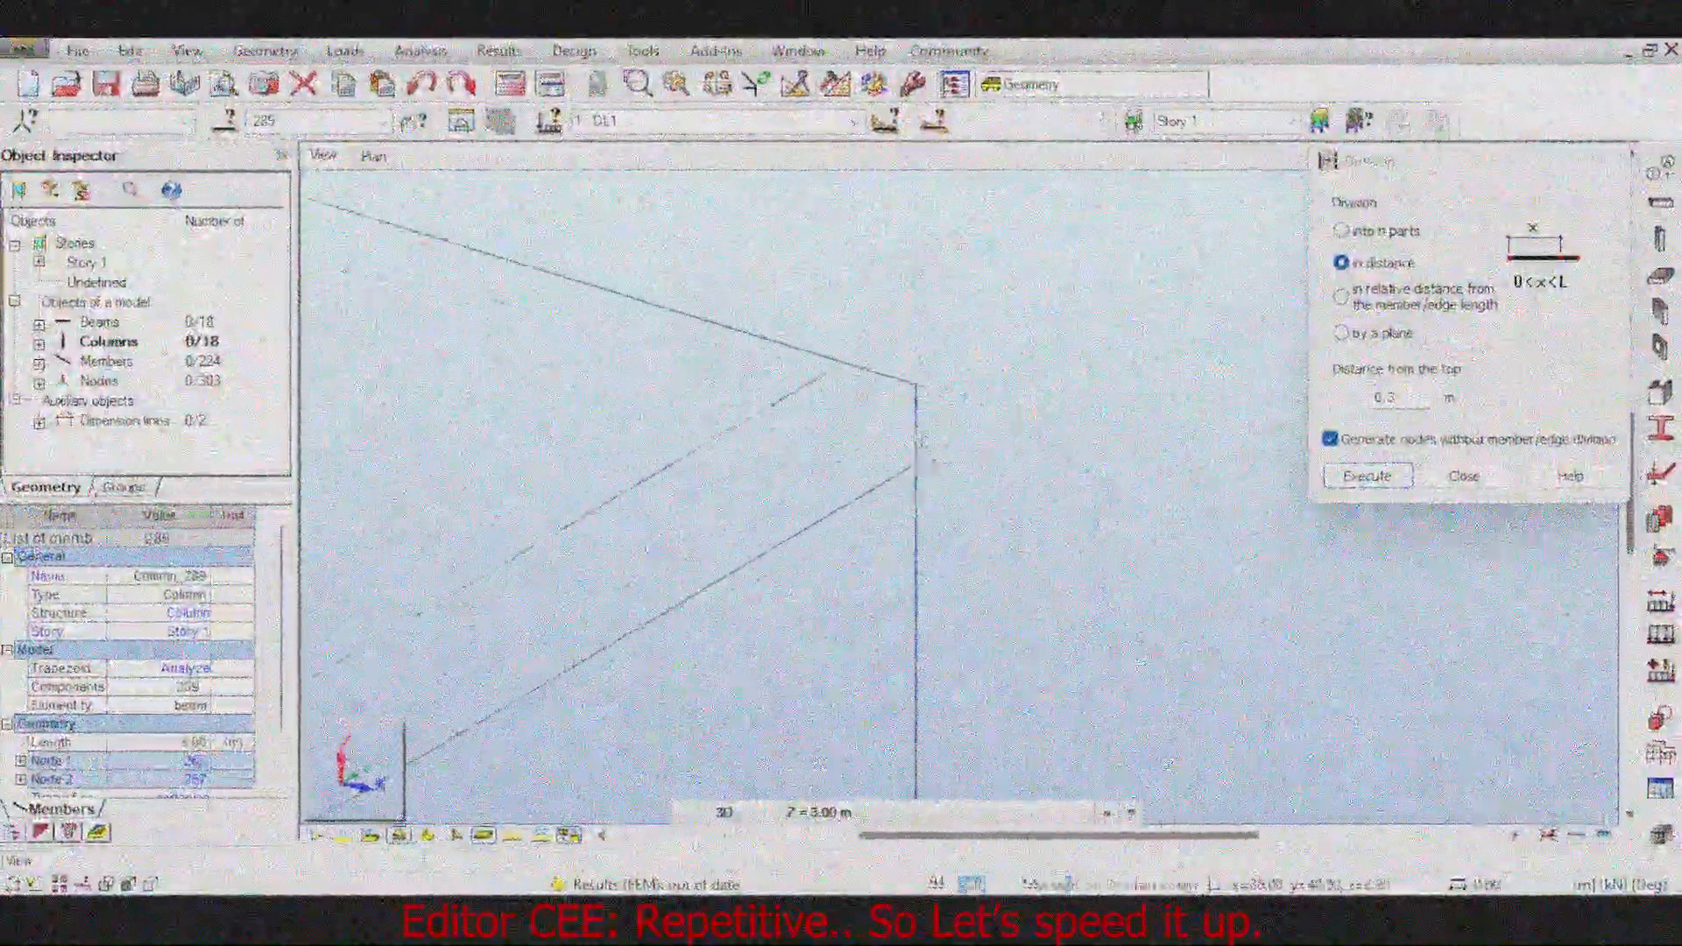
click(922, 442)
scroll(922, 442, down, 5)
scroll(853, 454, up, 4)
scroll(852, 455, down, 4)
middle_drag(889, 413, 793, 491)
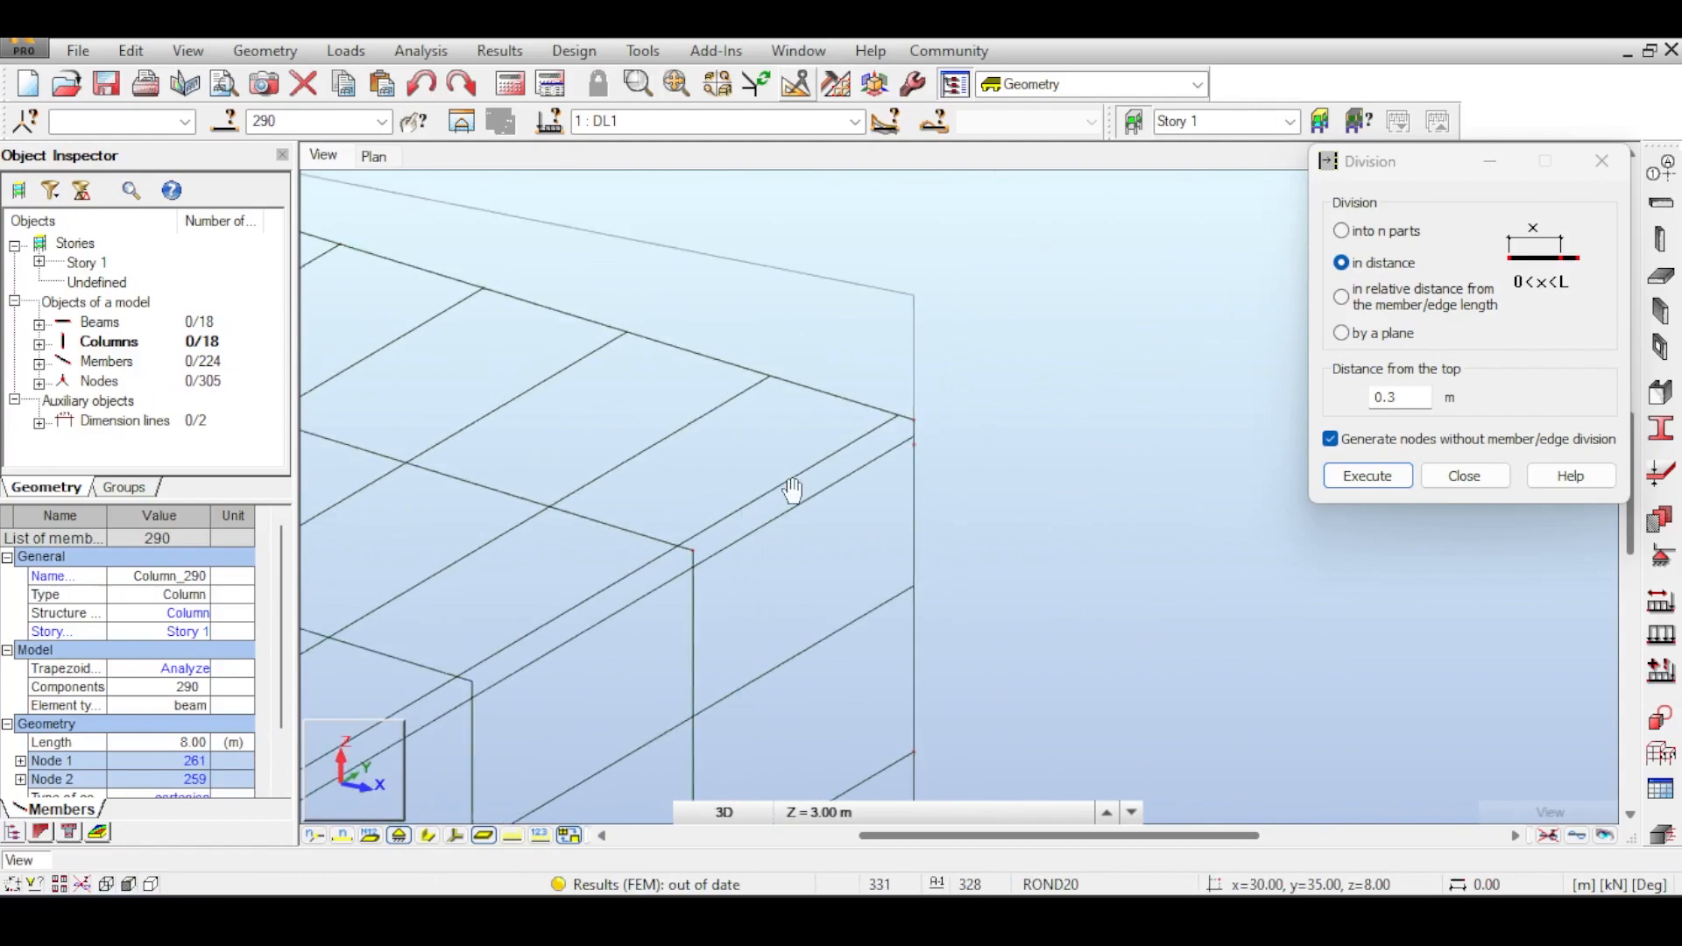
- Check the generated nodes near the column tops along the x = 30.00 m side wall, and end the division command
scroll(953, 433, up, 3)
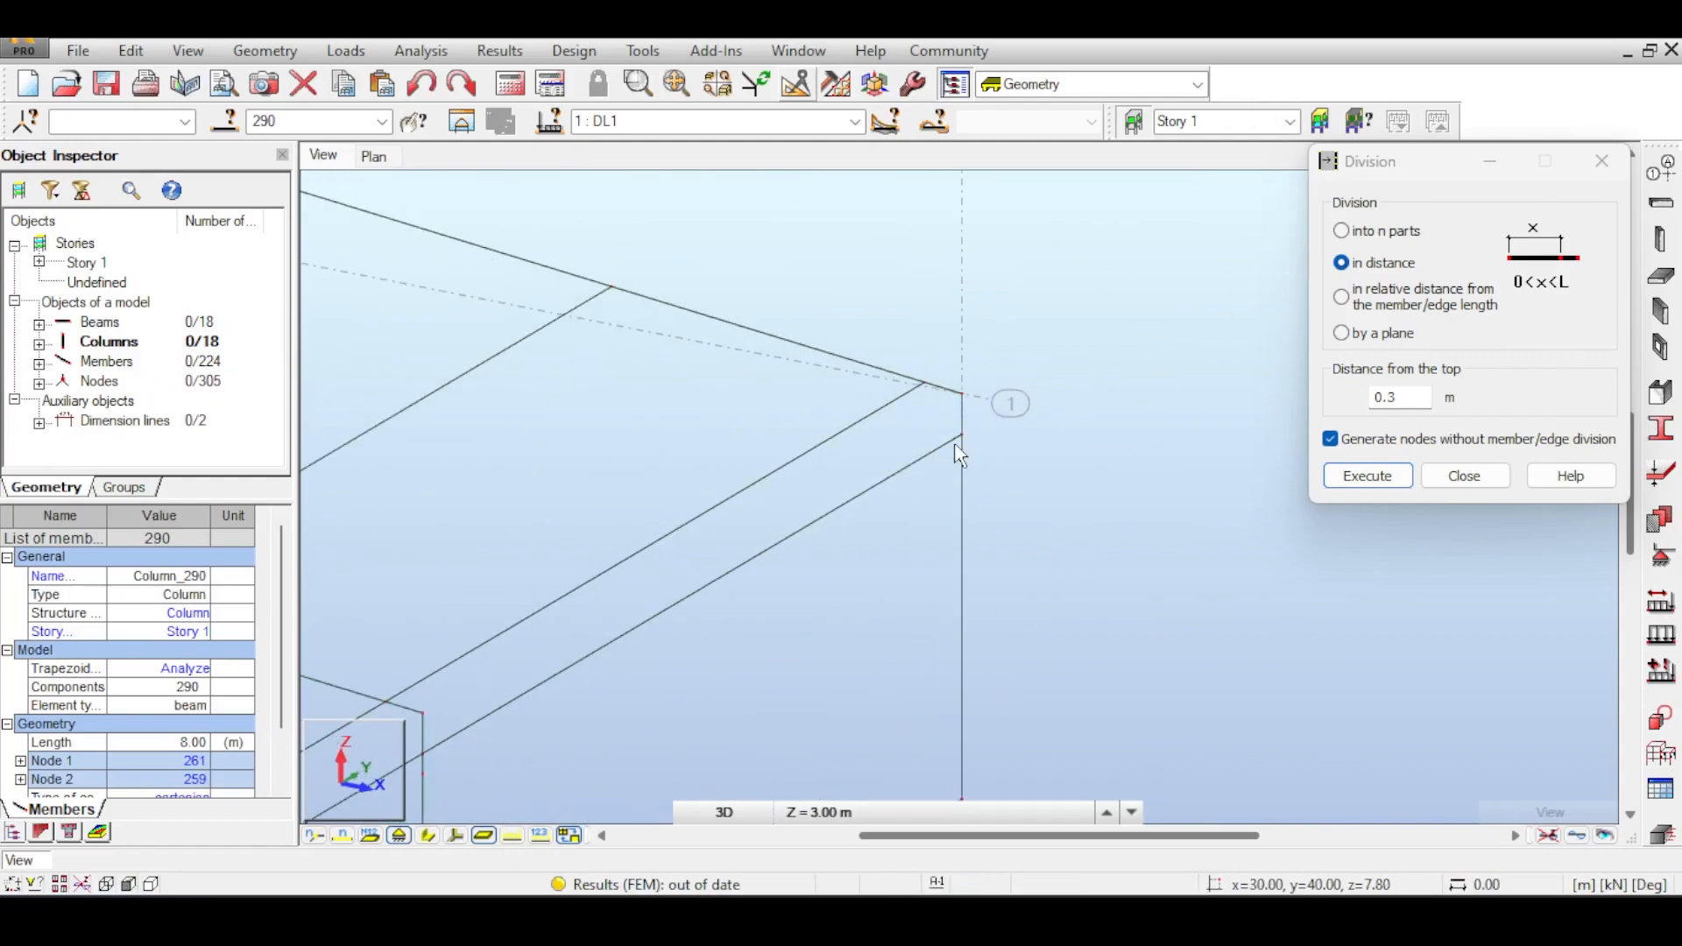
scroll(957, 419, up, 3)
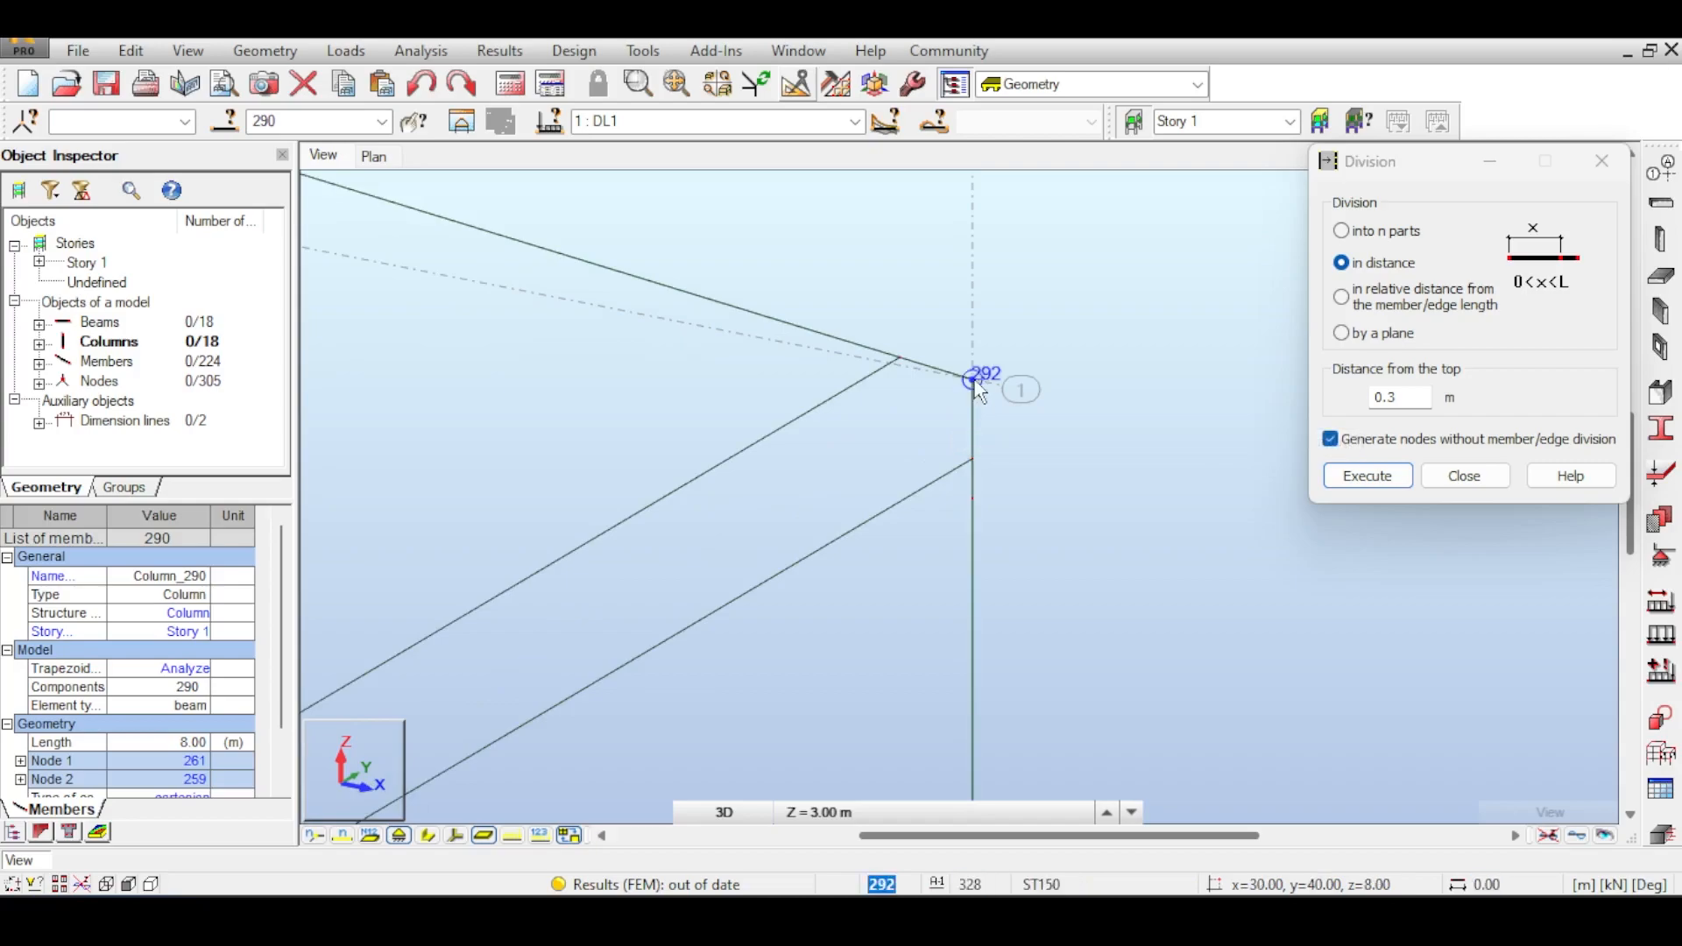
scroll(977, 389, down, 5)
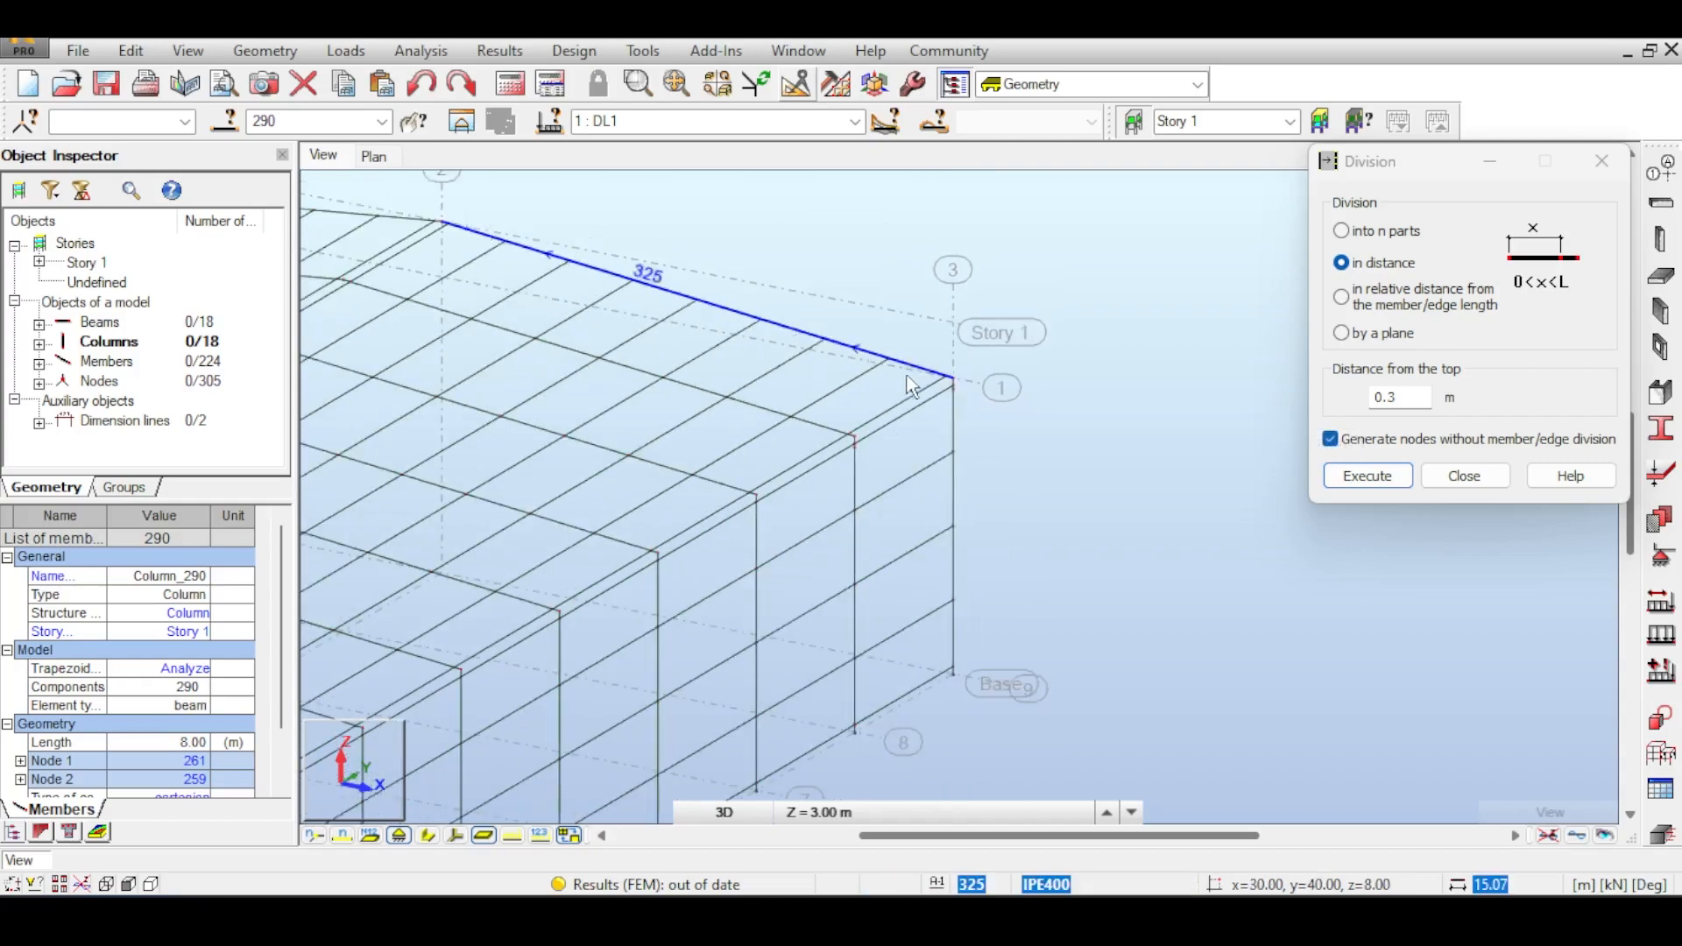
scroll(964, 391, up, 4)
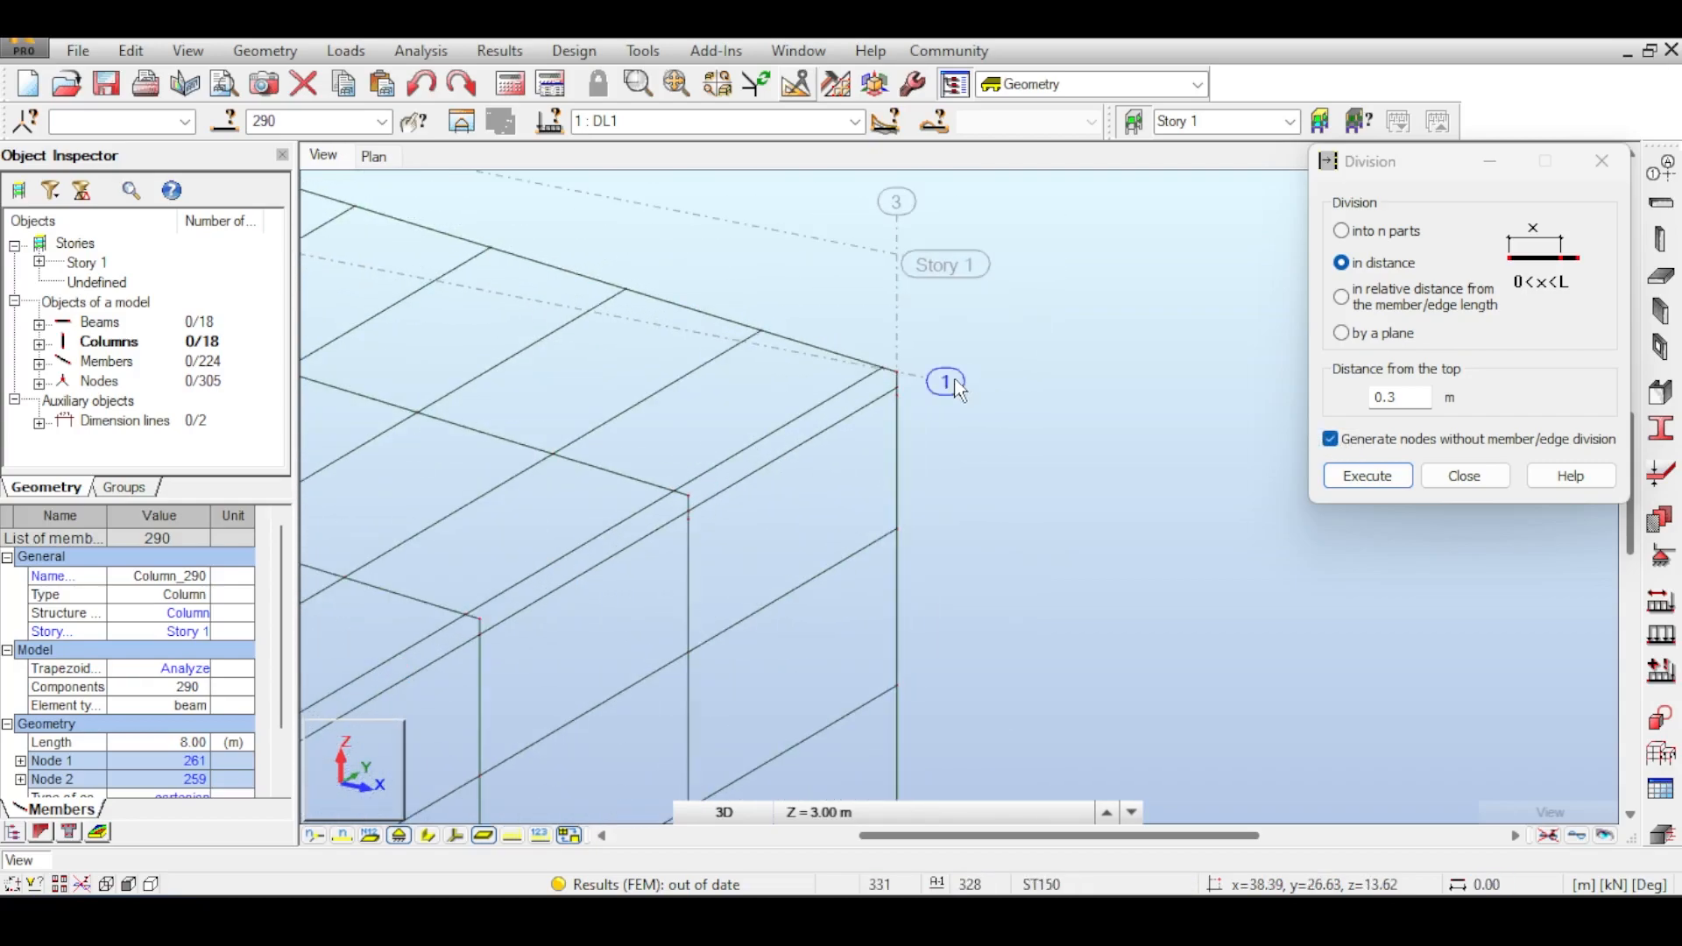
scroll(912, 390, down, 6)
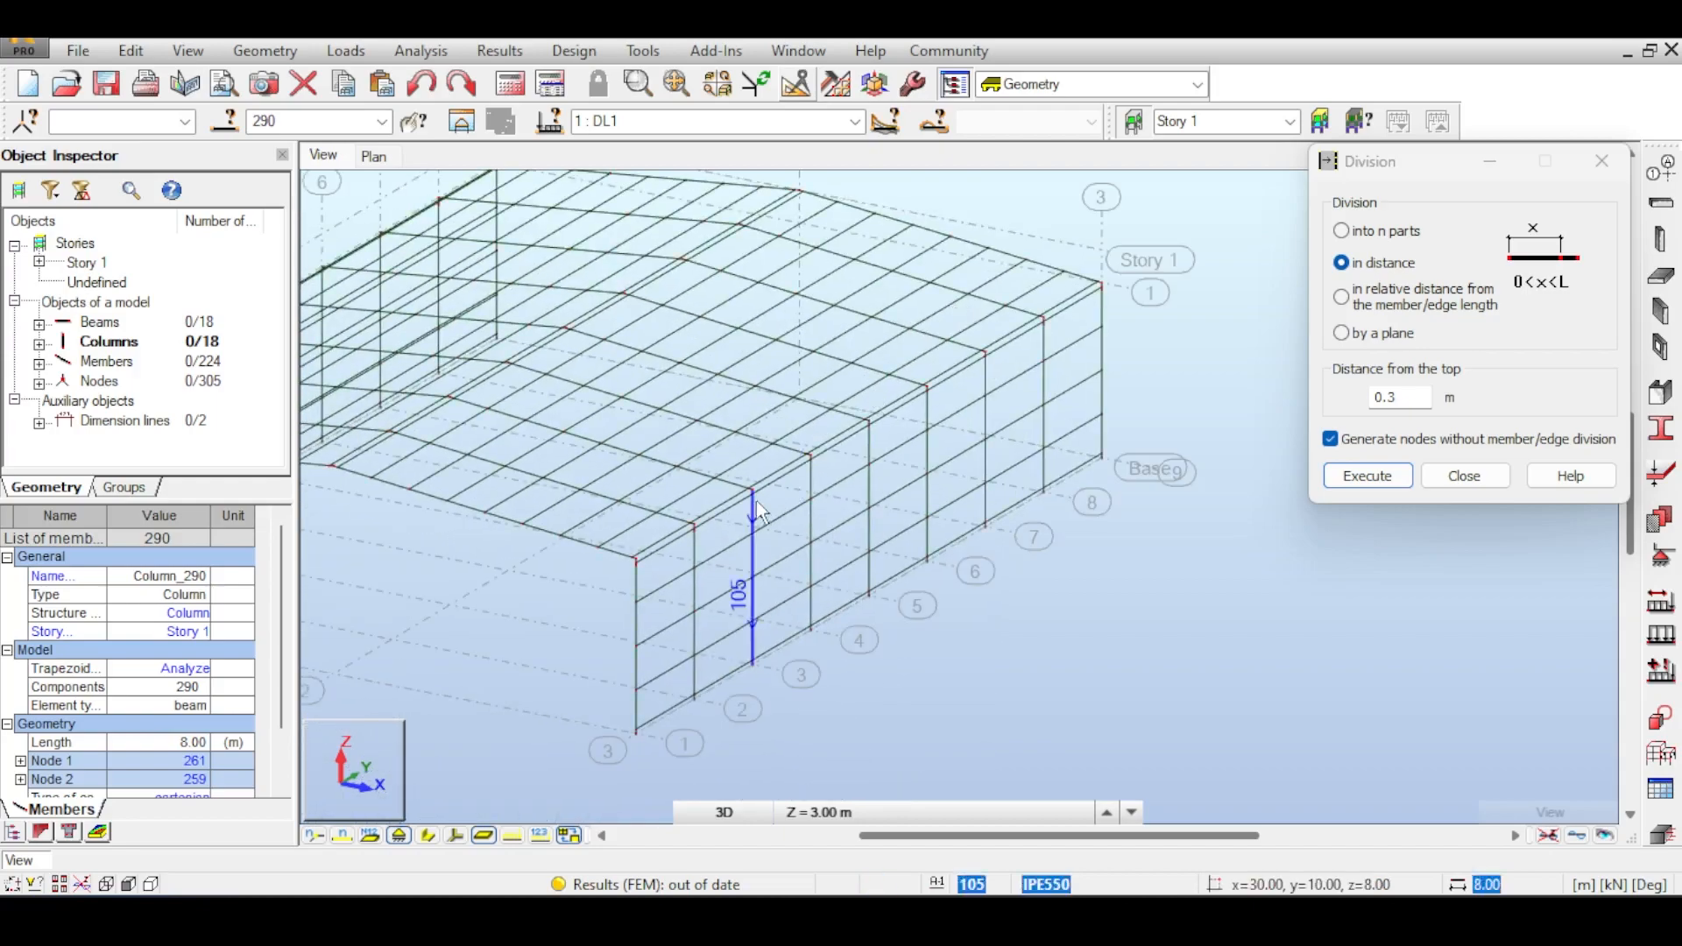
scroll(686, 520, up, 4)
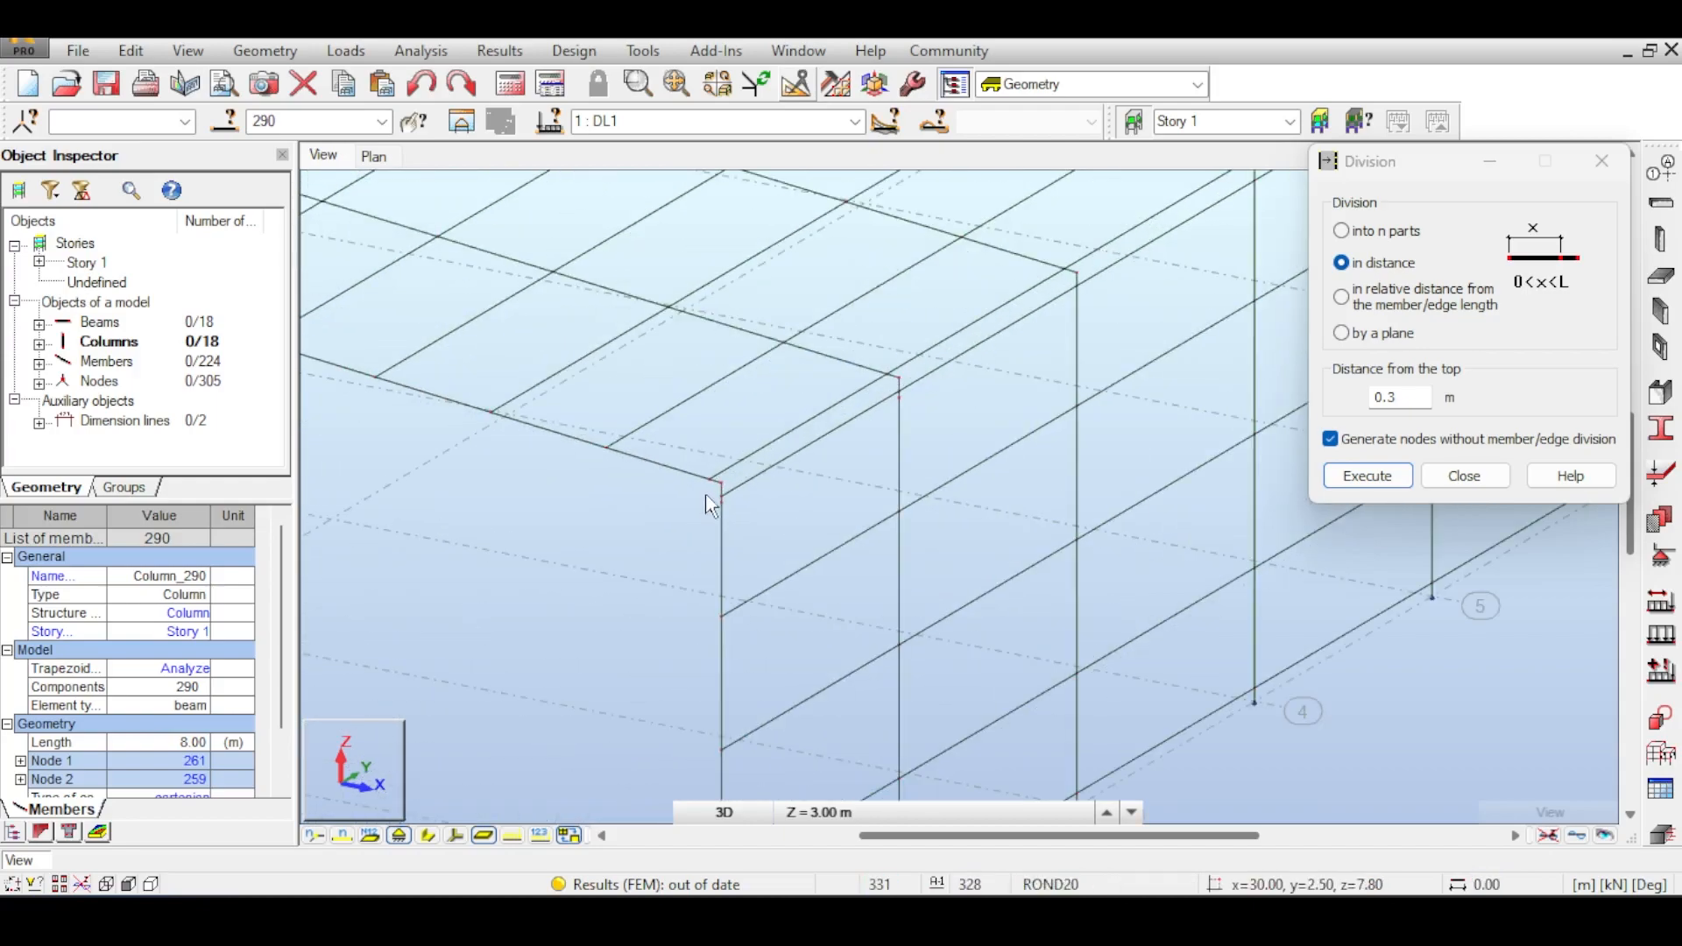
click(1462, 477)
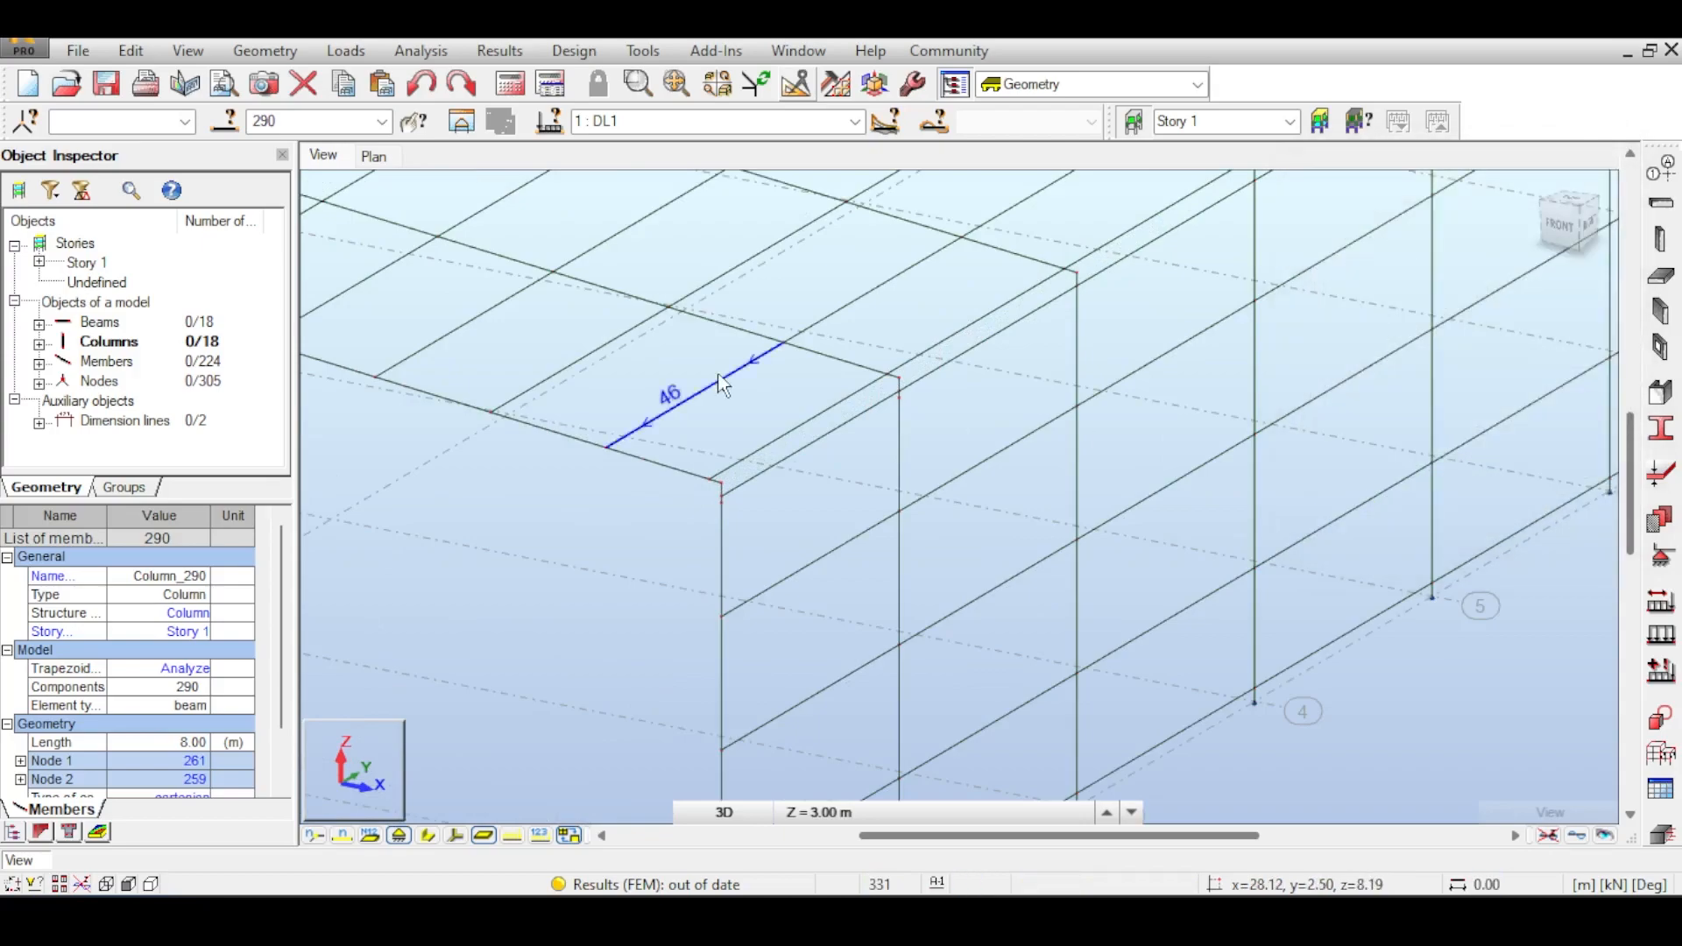
- Add a ROND20 simple member from 30.00, 5.00, 7.70 down to the corner column base at 30.00, 0.00, 0.00
scroll(894, 406, up, 2)
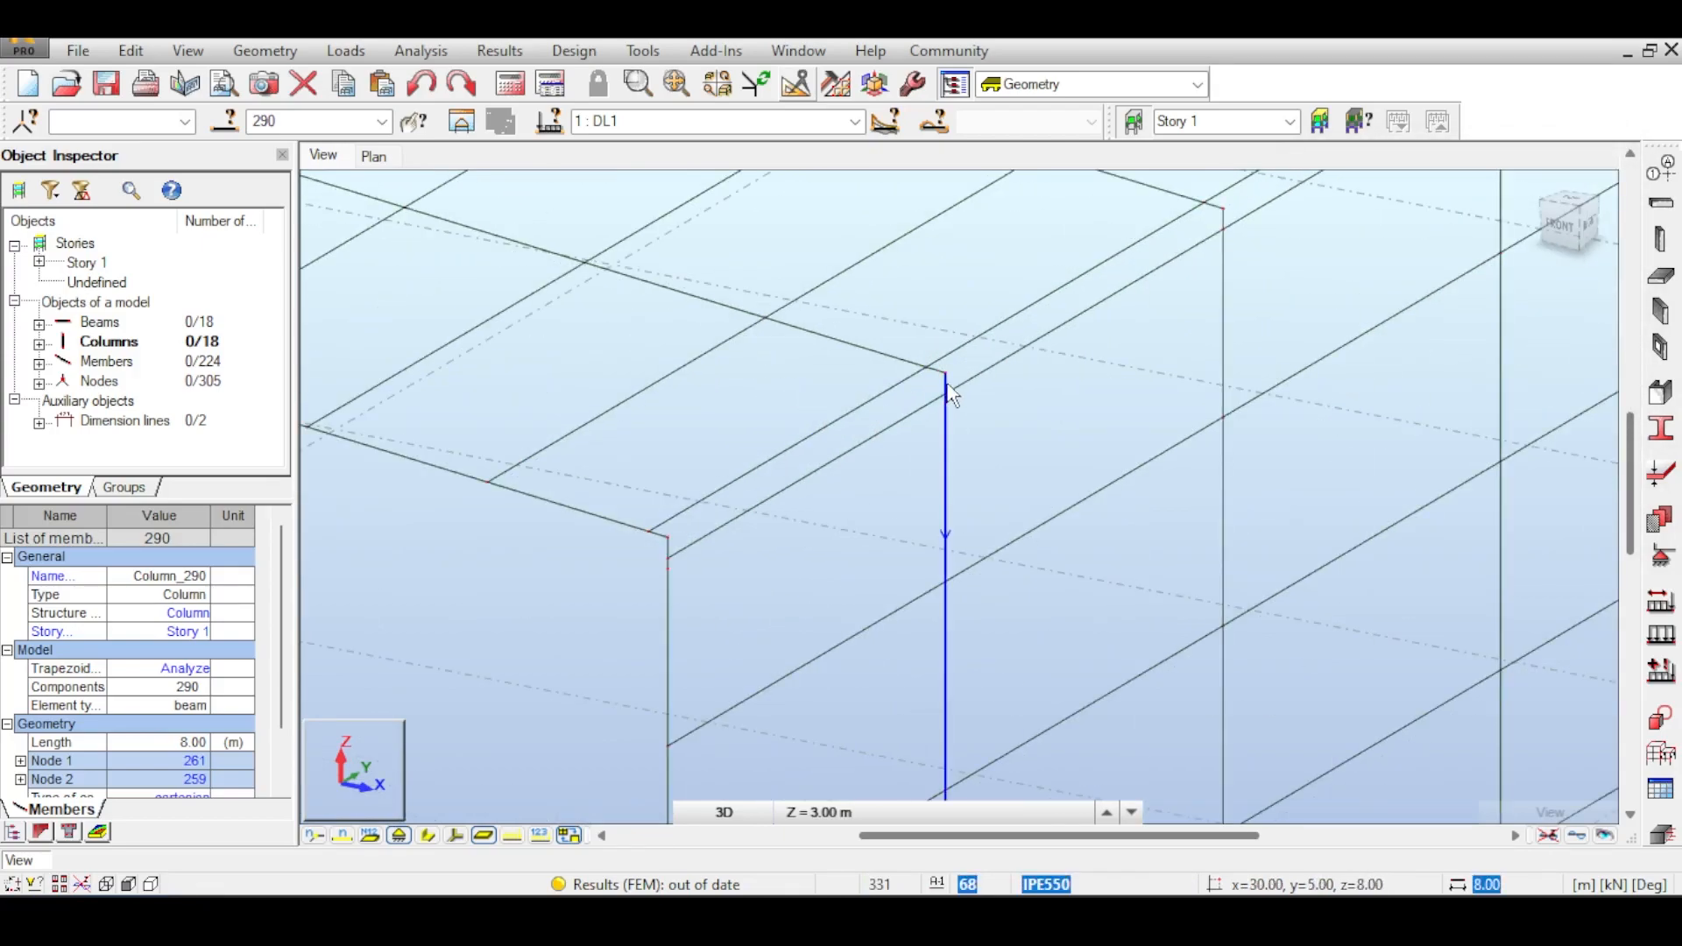
scroll(946, 394, down, 4)
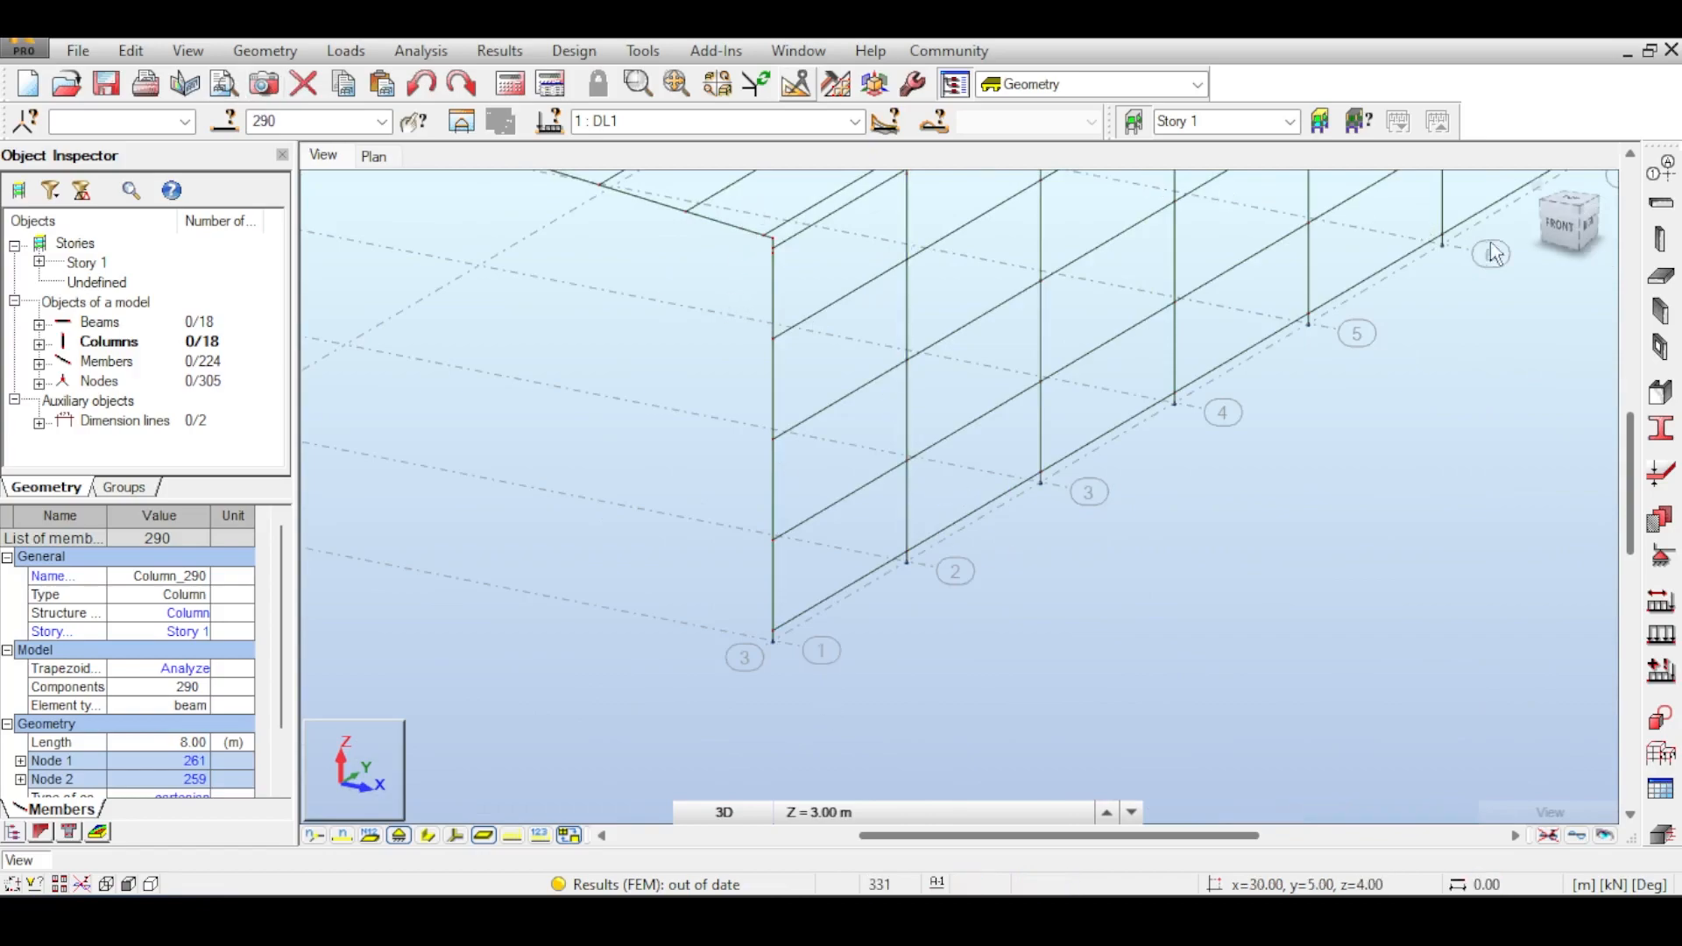
click(264, 50)
click(283, 190)
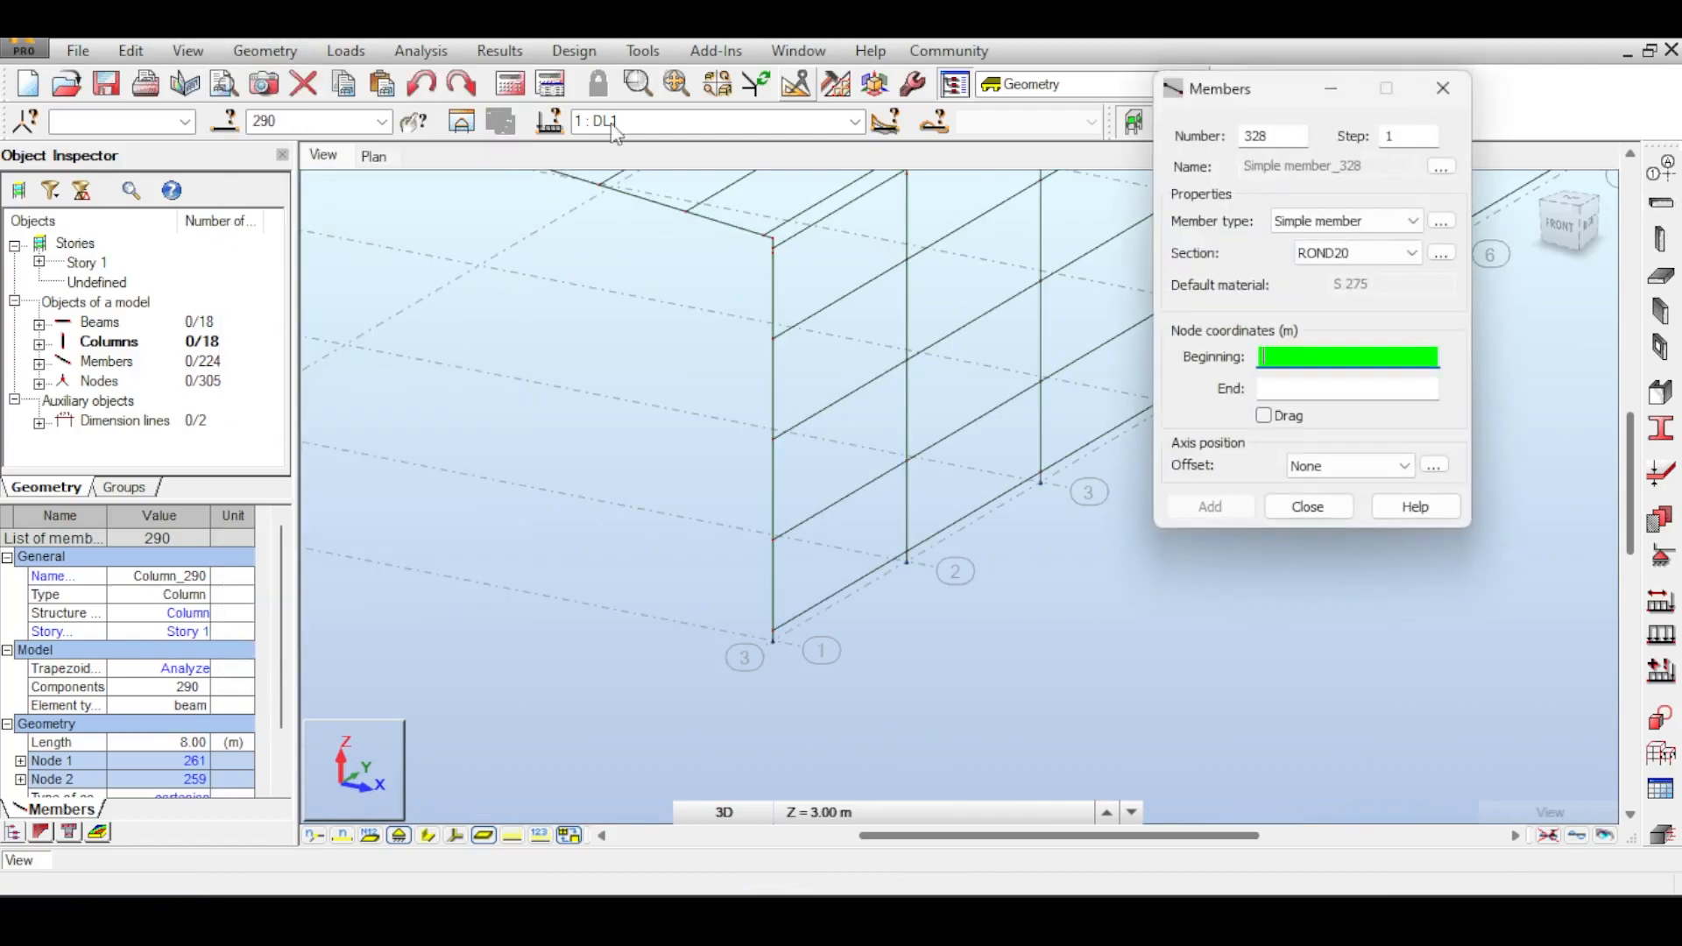
middle_drag(964, 252, 887, 357)
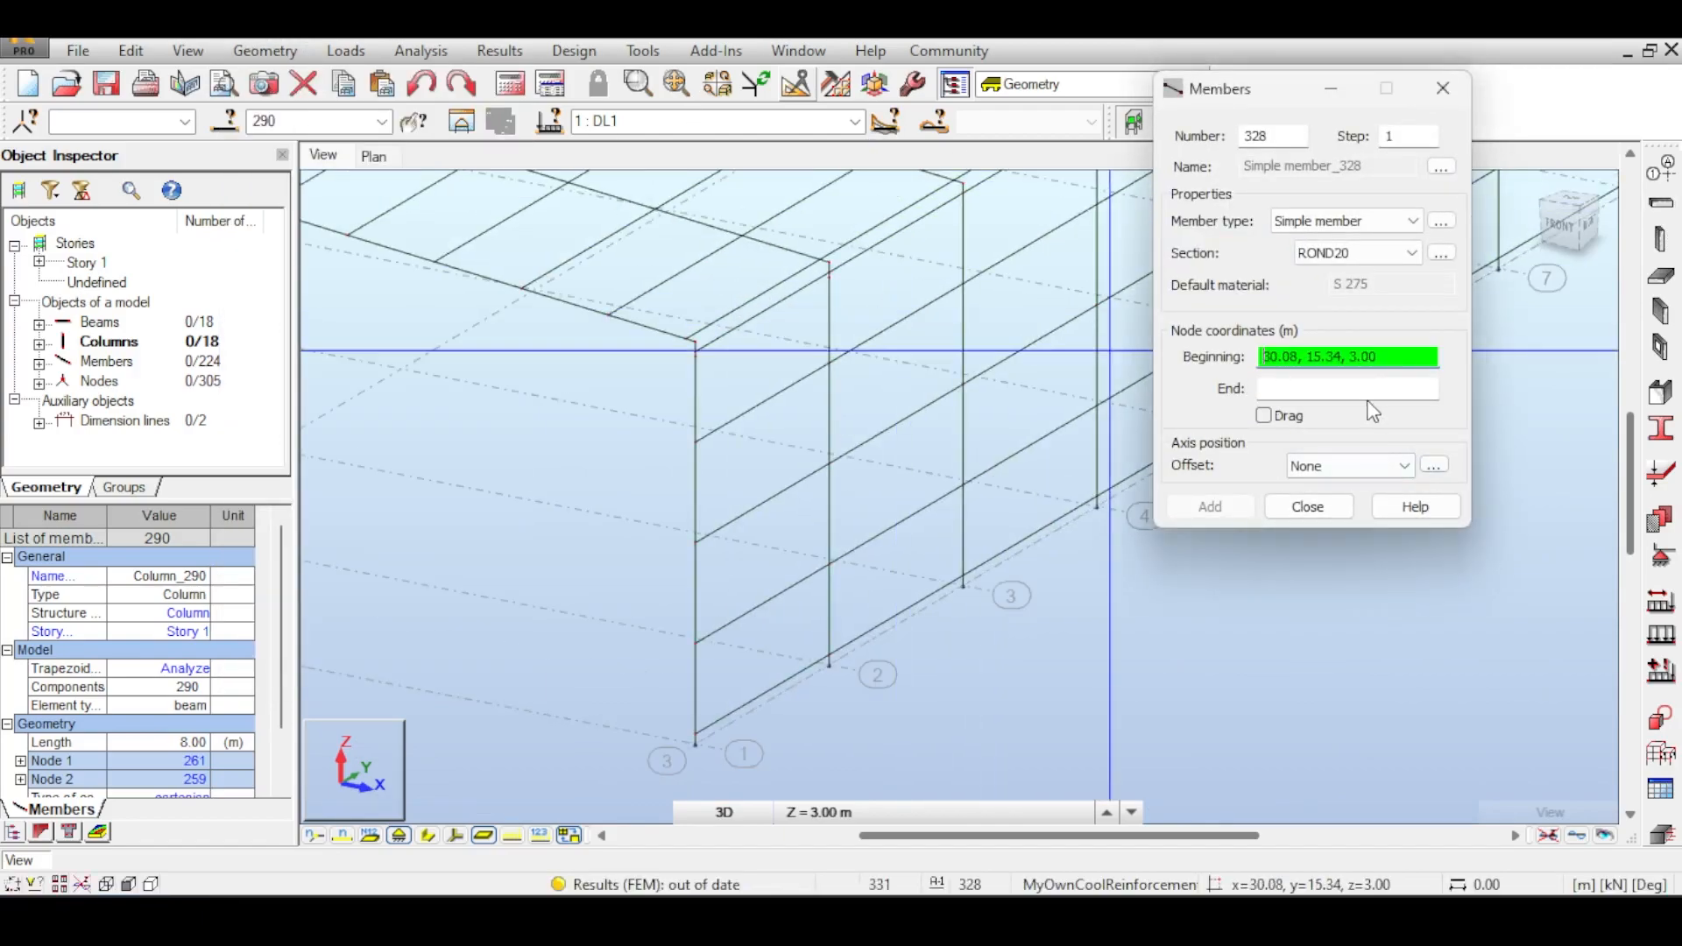
scroll(1006, 382, up, 5)
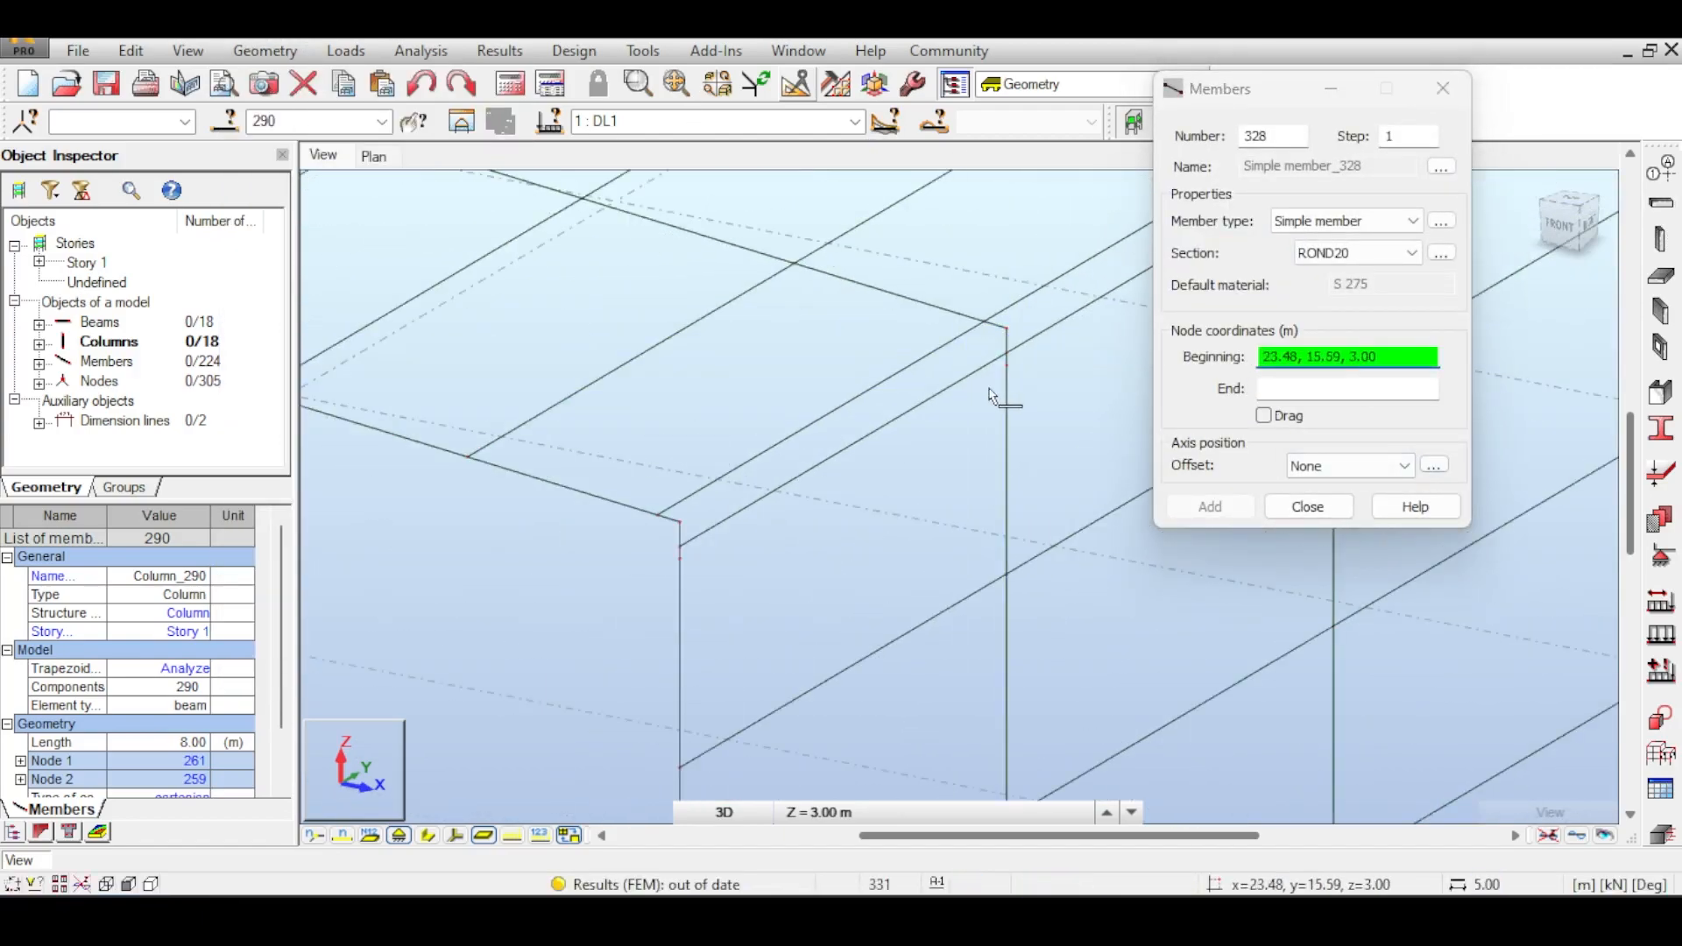
click(1006, 368)
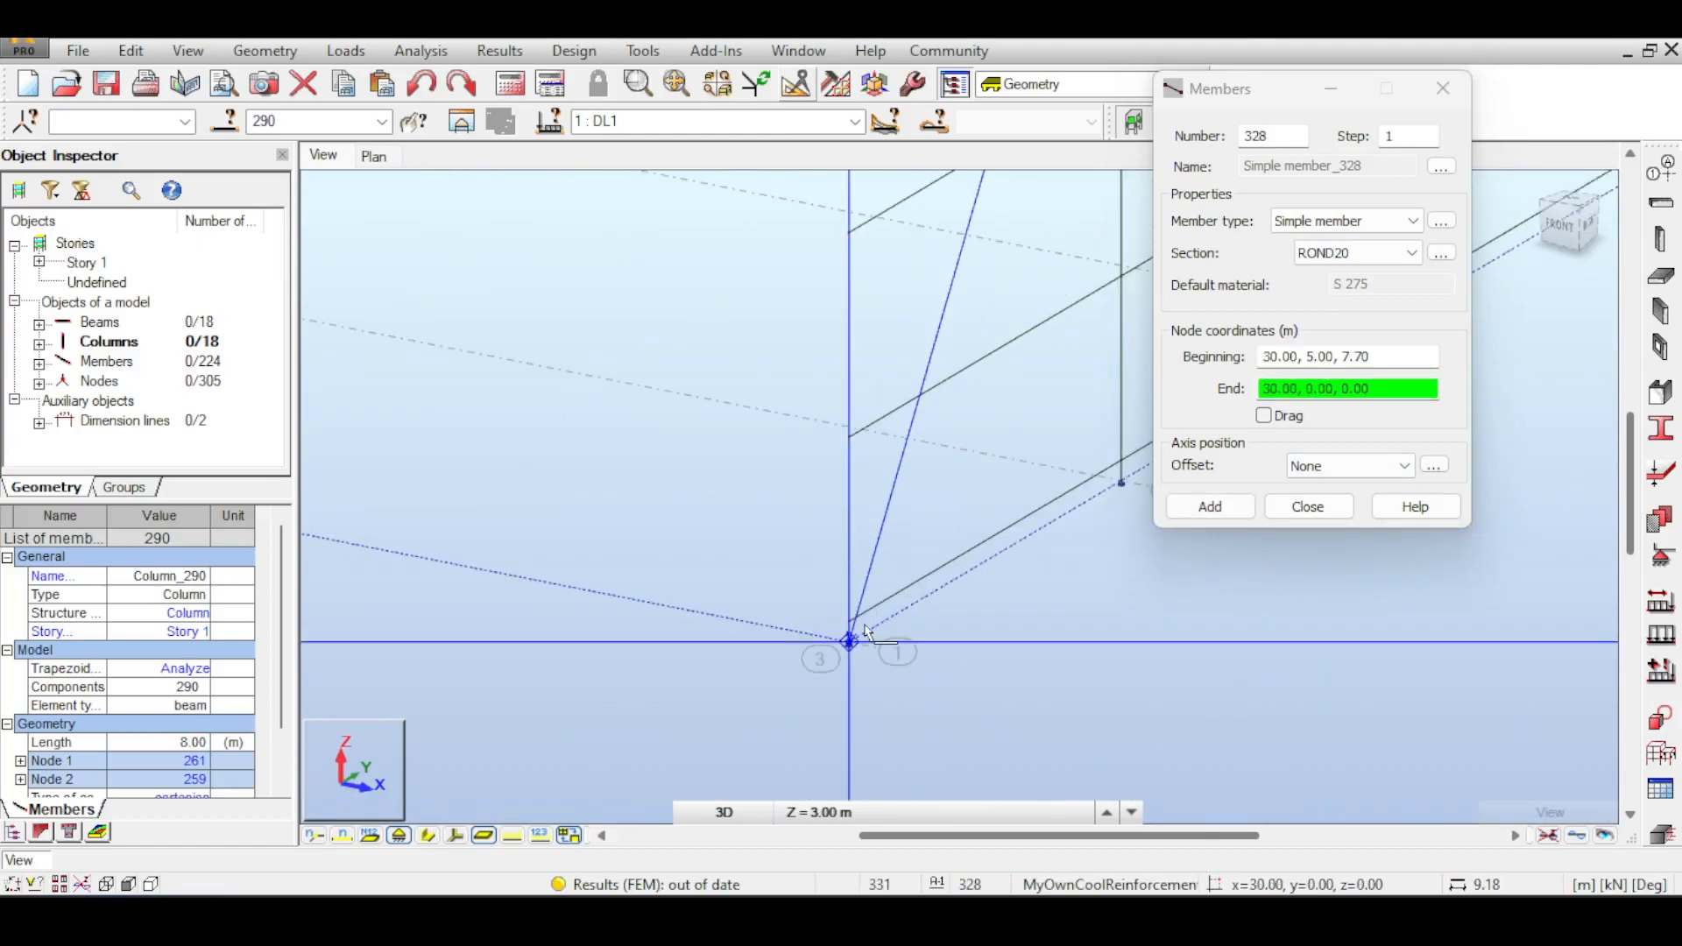
click(850, 644)
- Add the crossing ROND20 diagonal from 30.00, 0.00, 7.70 to the base of the neighbouring column in the same bay
scroll(751, 233, down, 2)
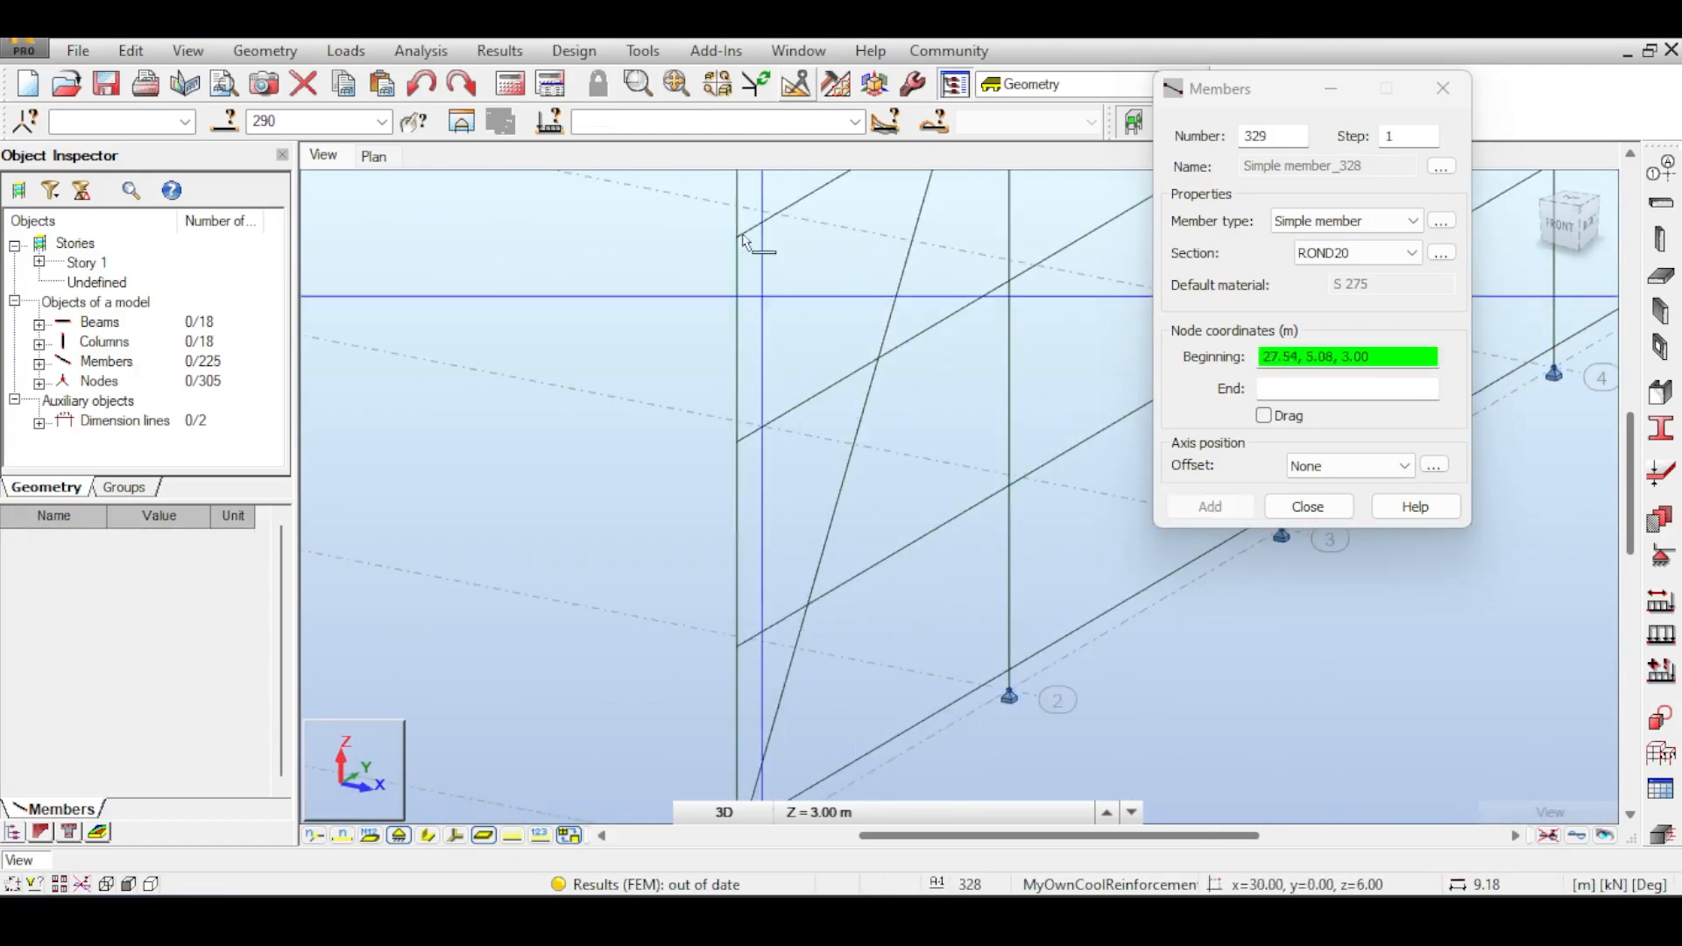
scroll(738, 265, up, 2)
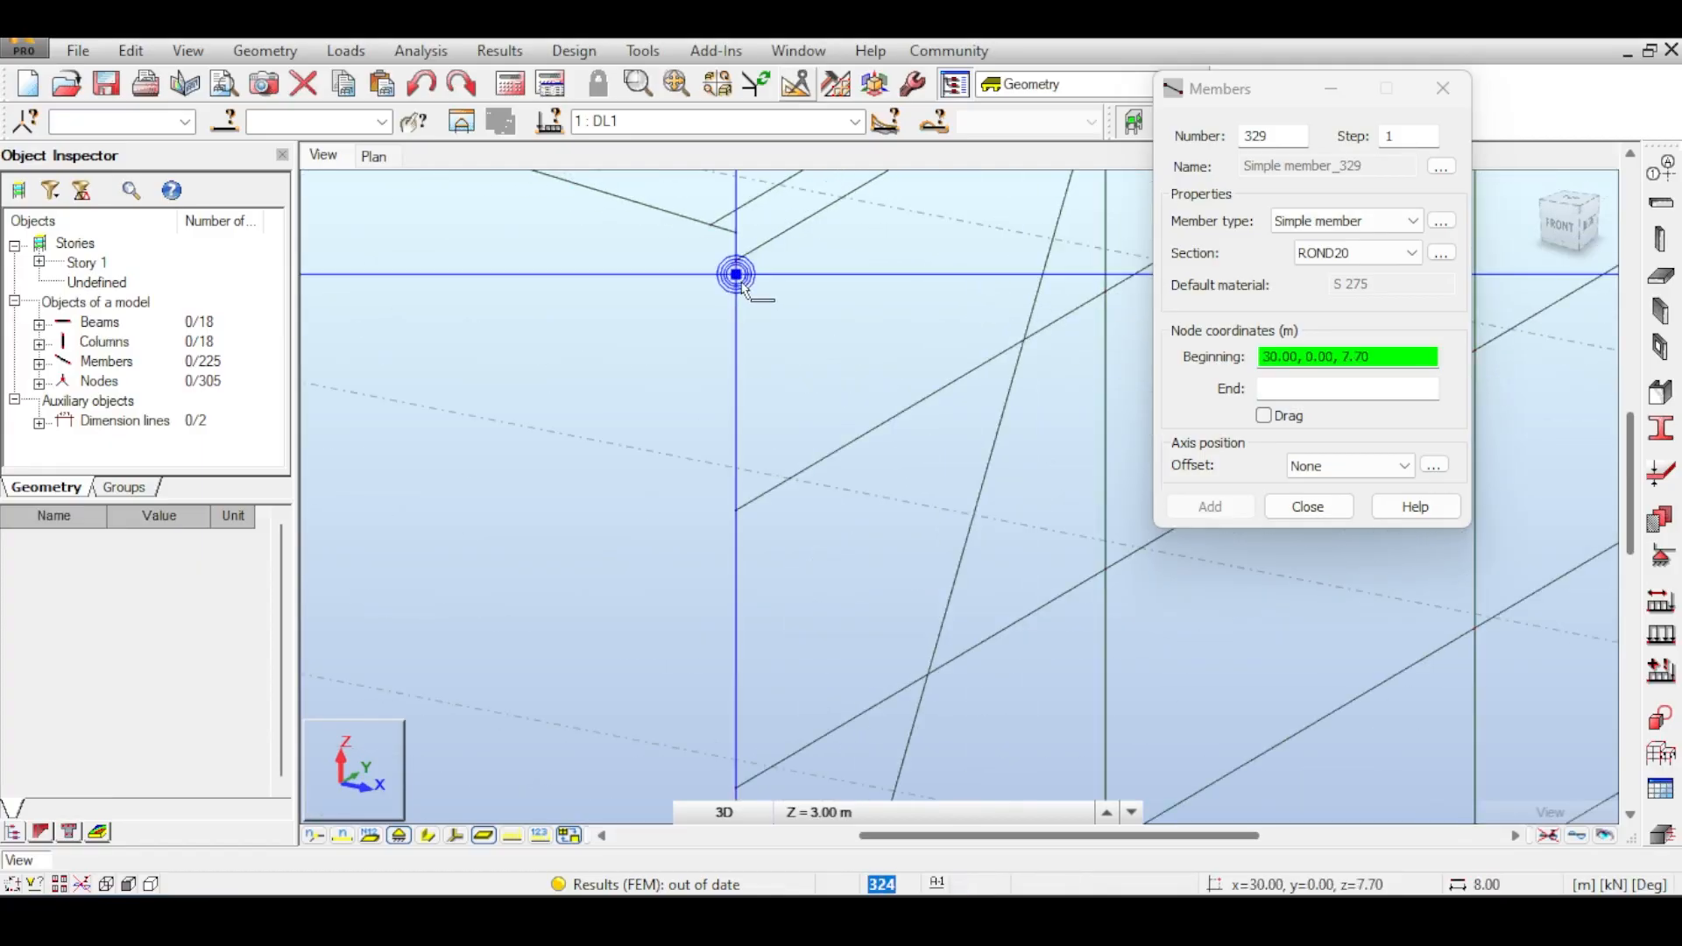
click(738, 275)
scroll(894, 413, down, 3)
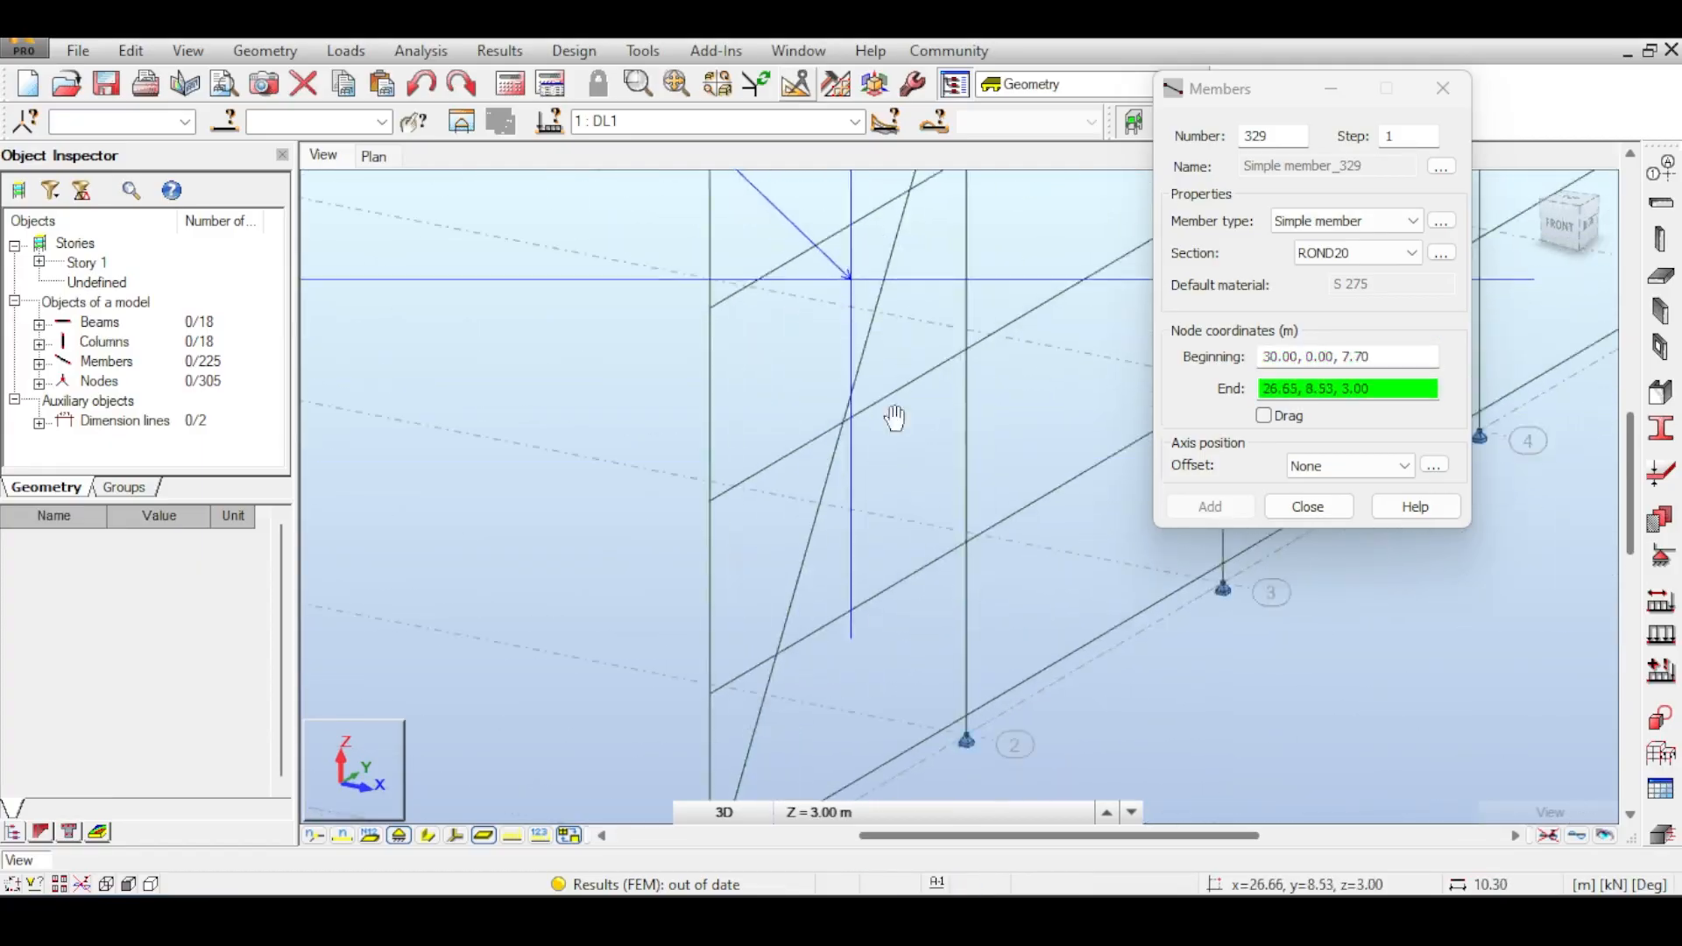
scroll(995, 304, up, 2)
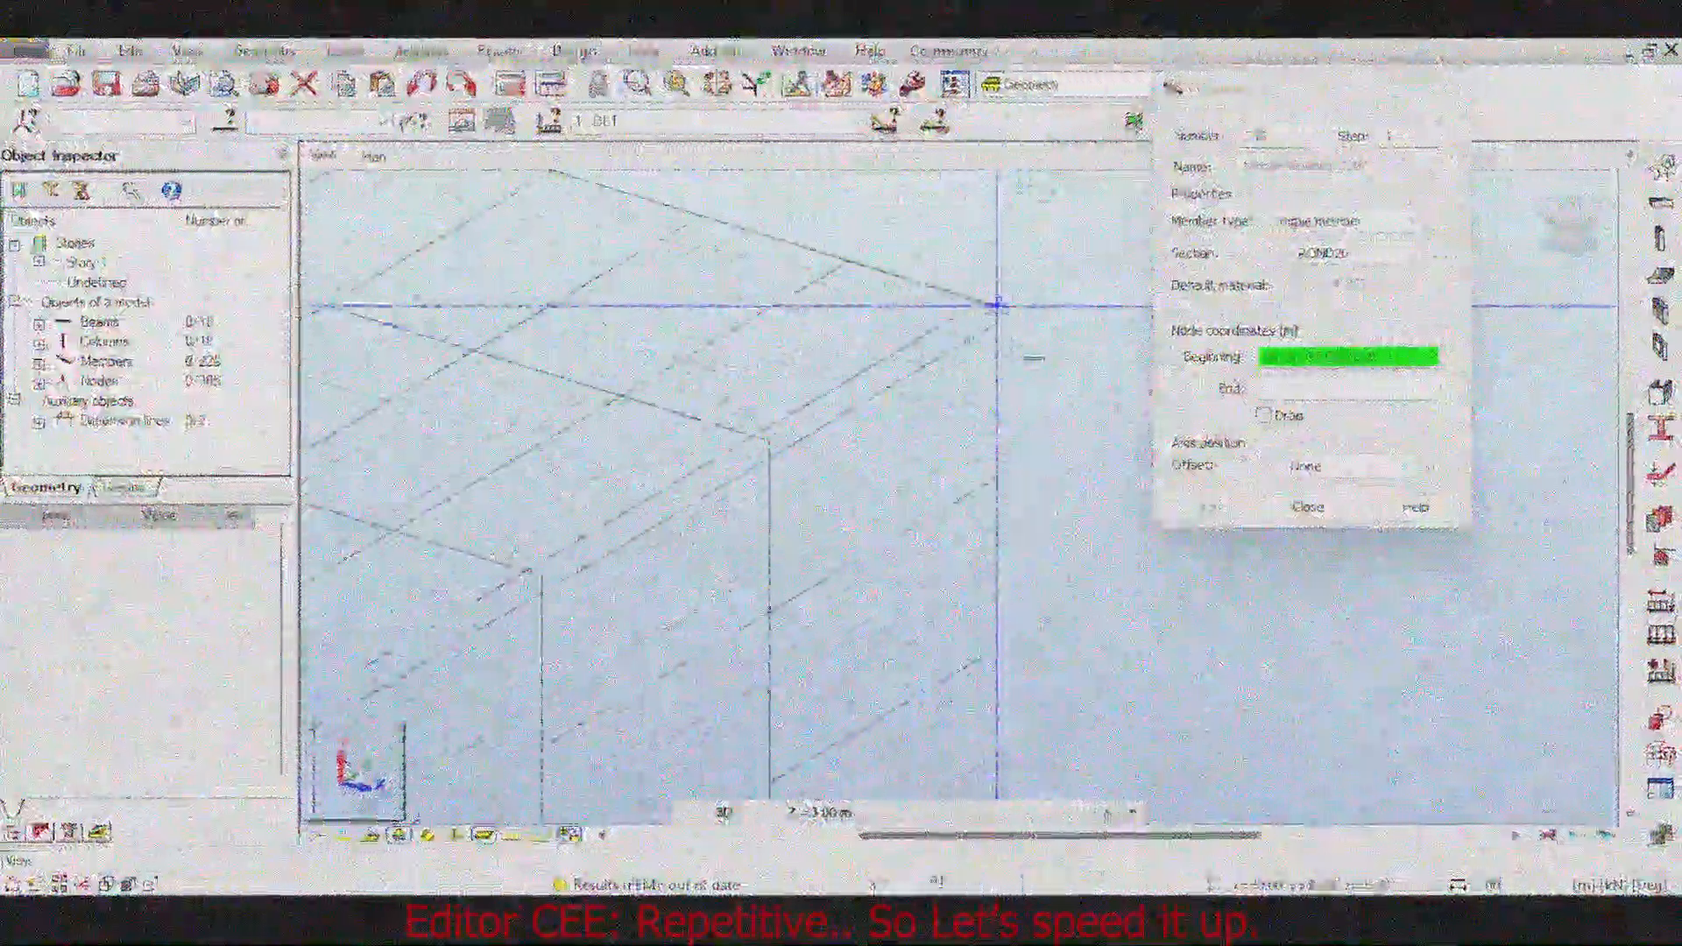
- Add two crossing ROND20 diagonals in the far end bay of the x = 30.00 m side wall, starting at the 7.70 m nodes
click(996, 304)
scroll(995, 316, down, 3)
scroll(929, 613, up, 3)
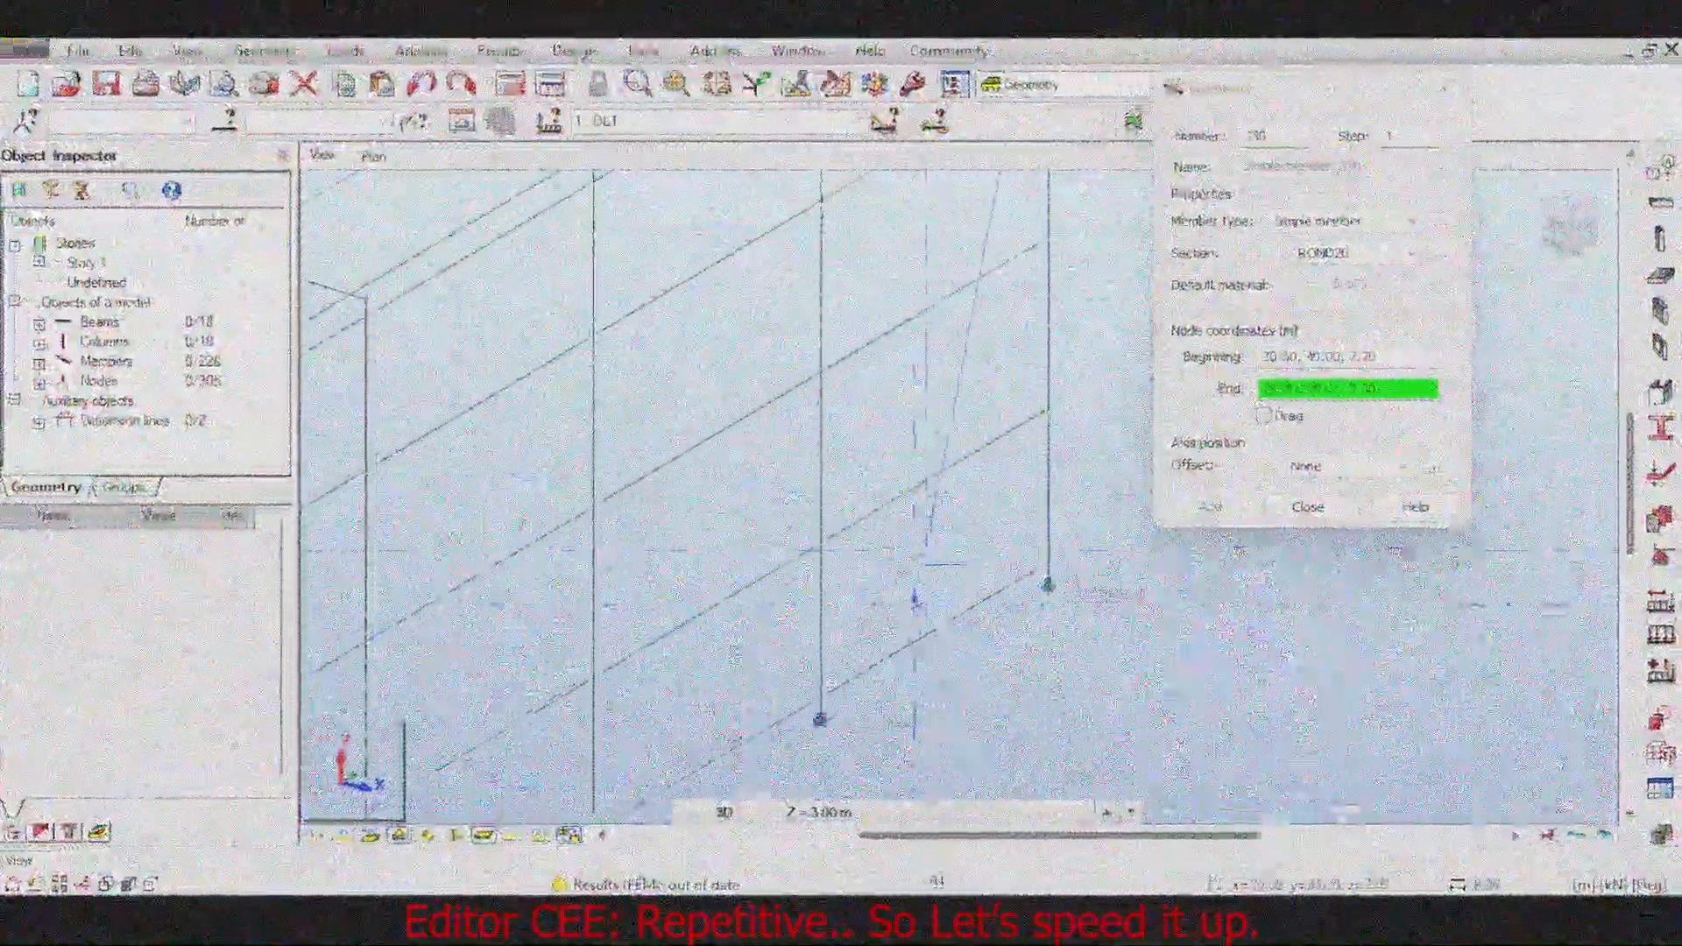
click(818, 717)
scroll(823, 683, down, 3)
scroll(810, 298, up, 4)
click(783, 283)
scroll(783, 282, down, 3)
scroll(912, 602, up, 3)
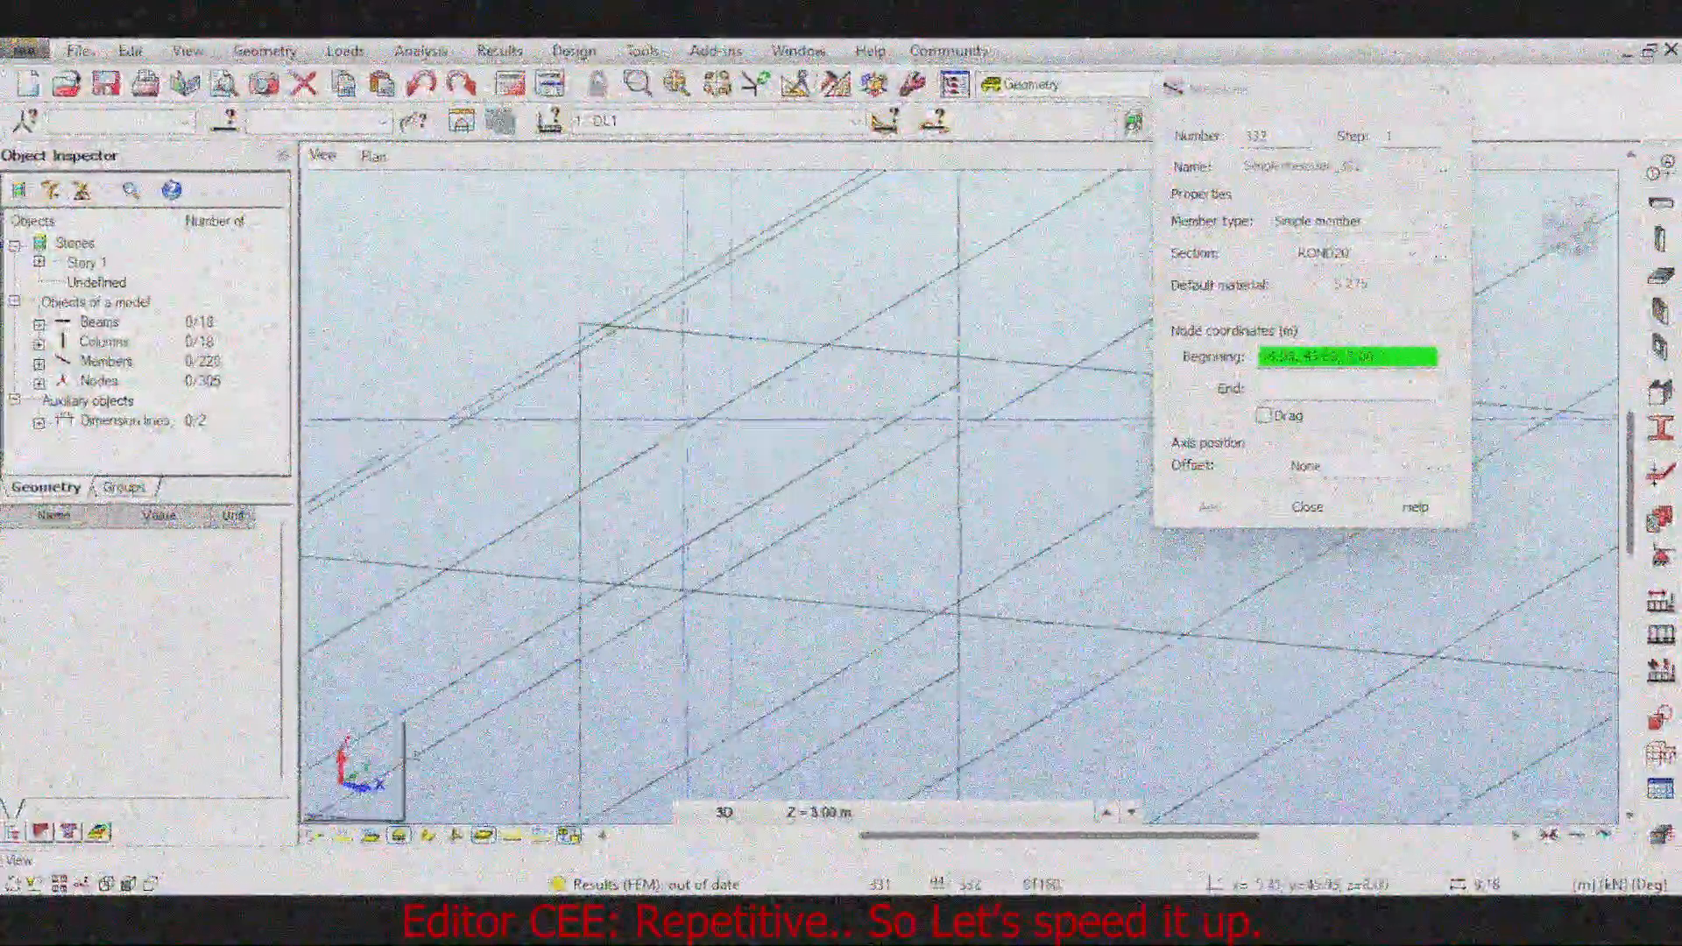
- Brace the far end bay of the x = 0.00 m side wall with two crossing ROND20 diagonals from the 7.70 m nodes
click(910, 701)
scroll(910, 701, down, 3)
scroll(856, 282, up, 2)
click(856, 281)
scroll(856, 281, down, 2)
scroll(781, 447, up, 3)
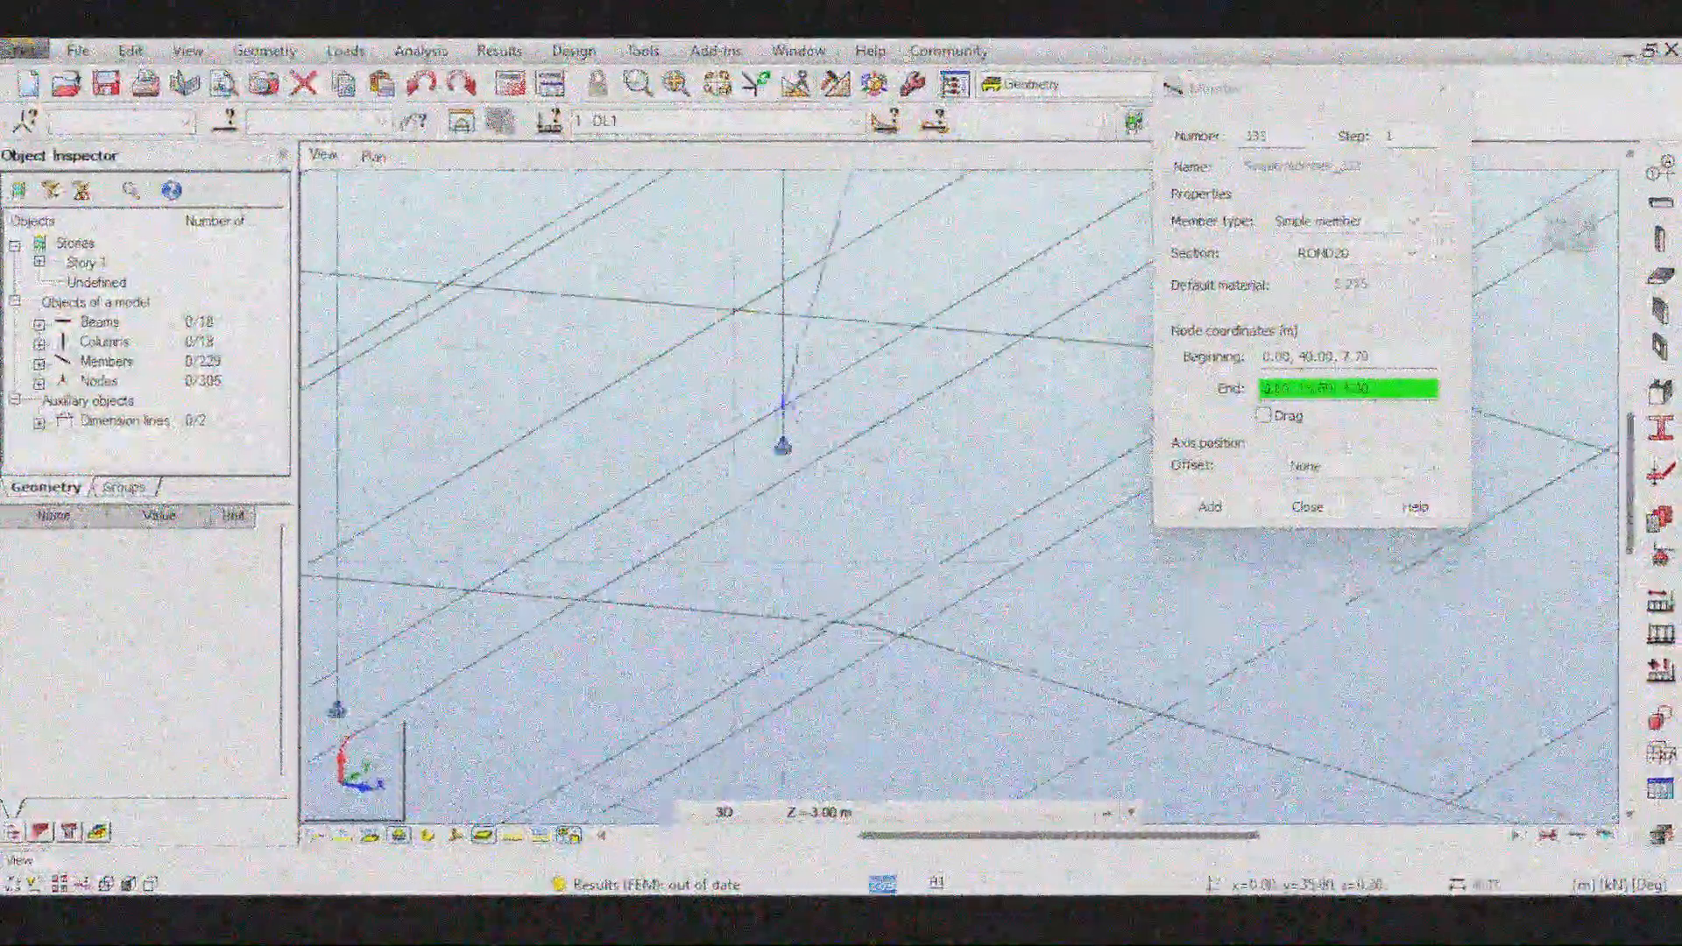
click(780, 451)
- Add crossing ROND20 diagonals in the near end bay of the x = 0.00 m side wall, and finish member creation
scroll(781, 450, down, 3)
scroll(668, 502, up, 3)
click(668, 502)
scroll(668, 502, down, 3)
scroll(713, 590, up, 3)
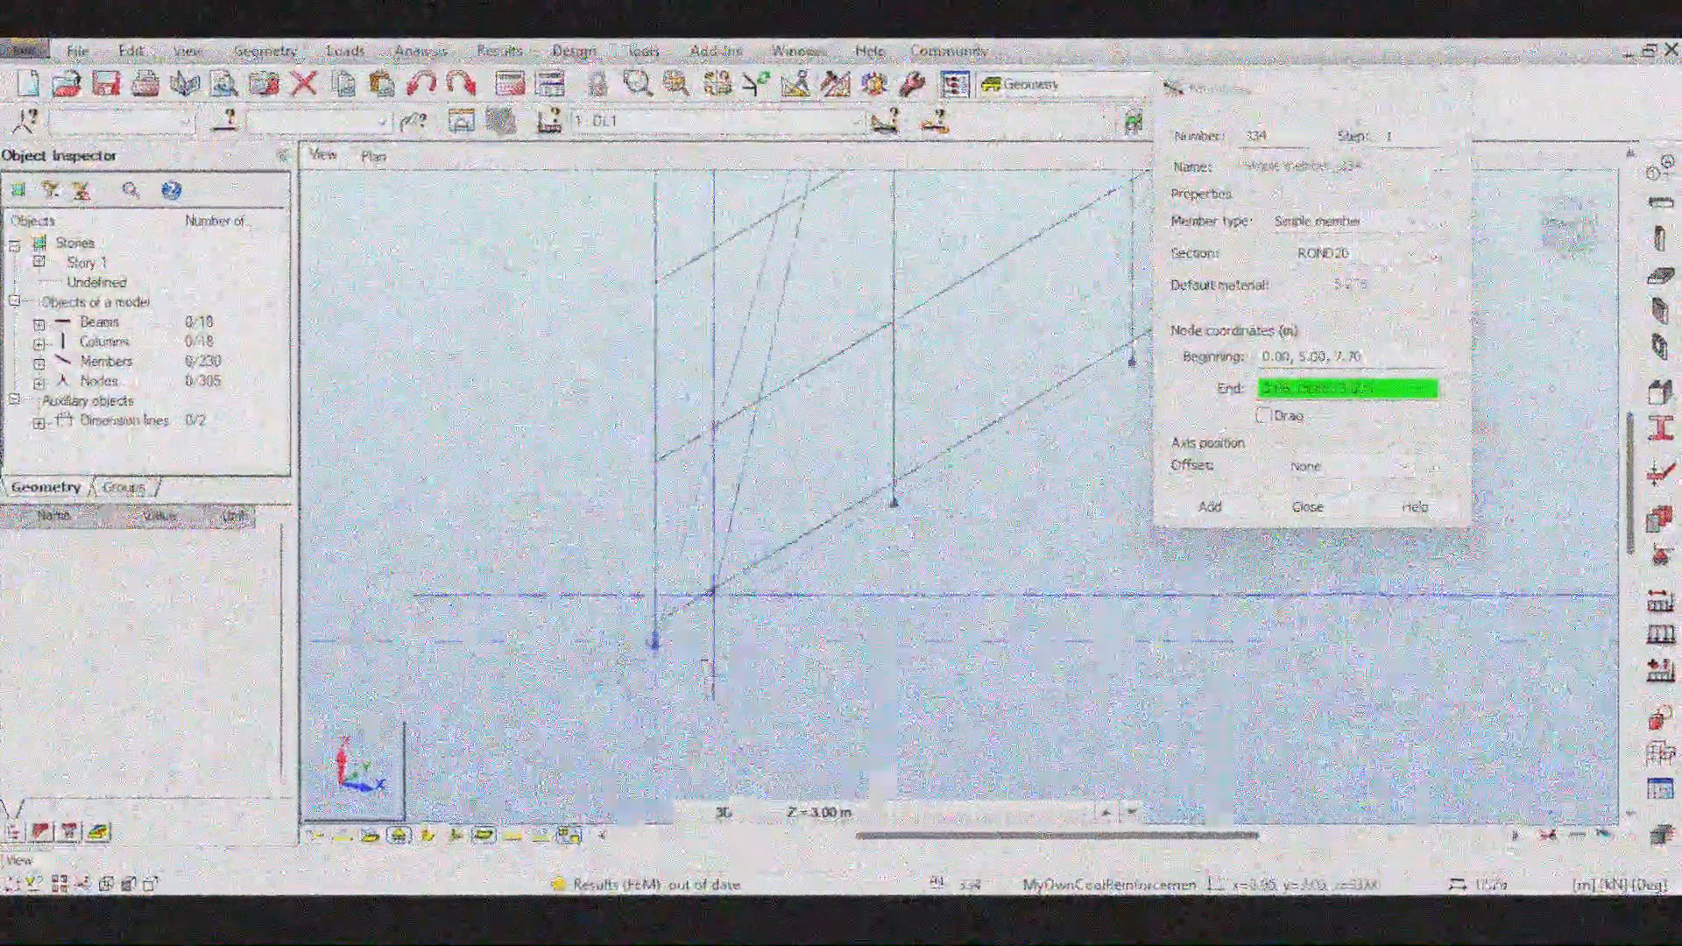
click(651, 643)
scroll(651, 644, down, 3)
scroll(601, 368, up, 3)
click(601, 368)
scroll(601, 368, down, 3)
click(698, 578)
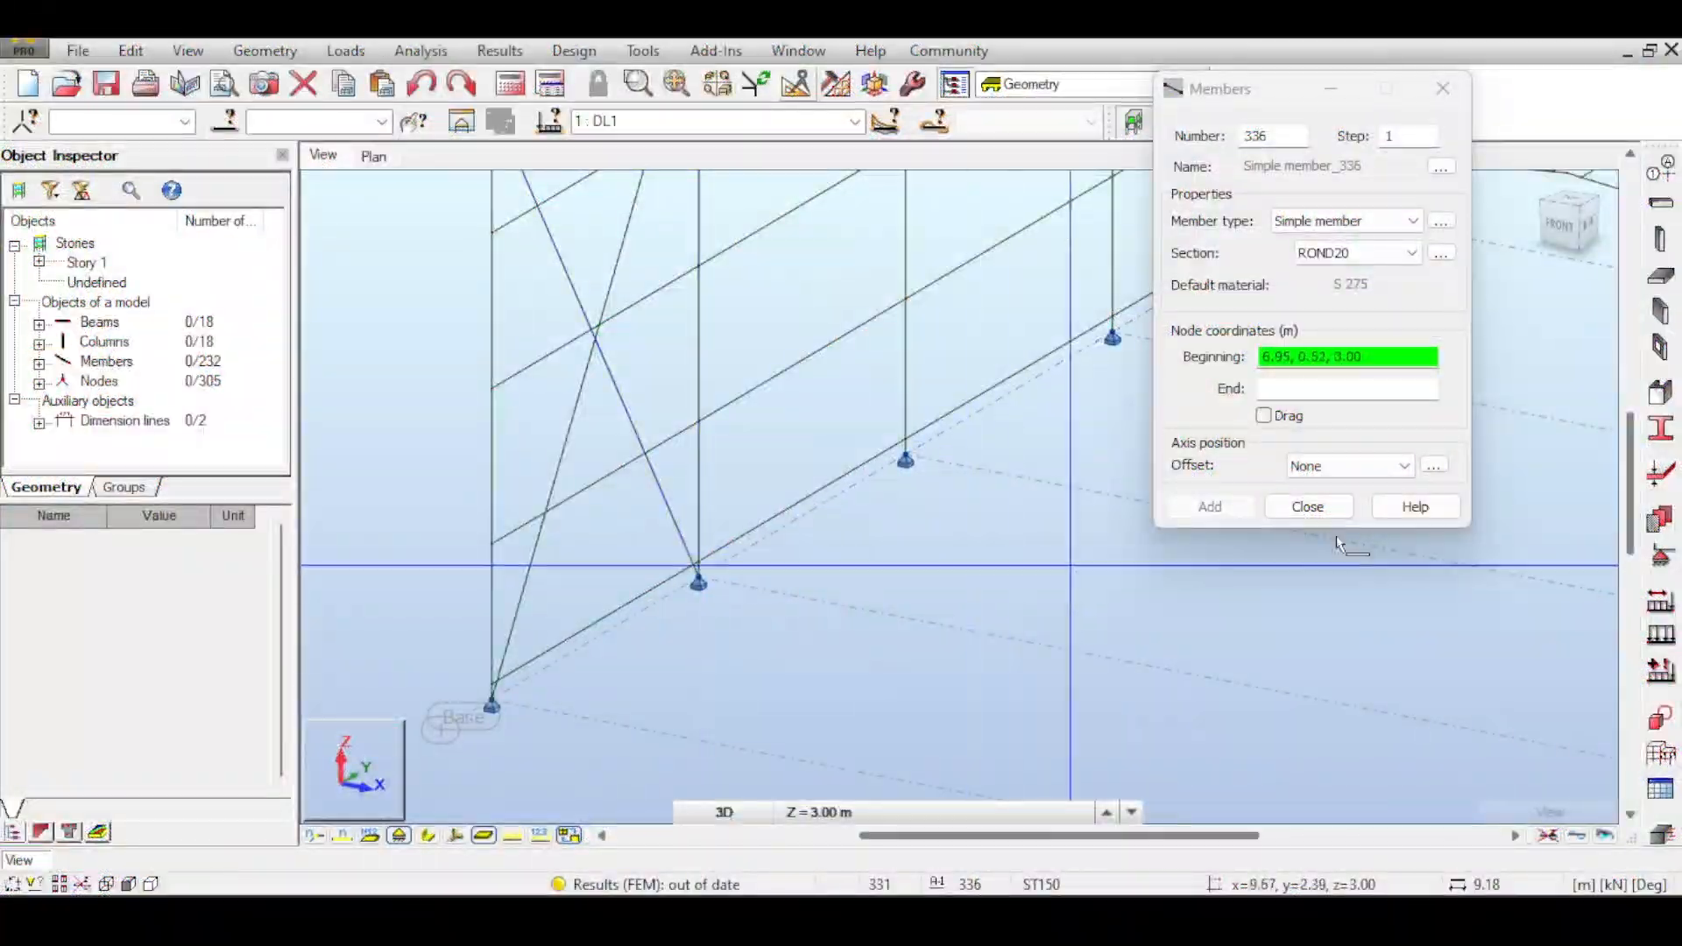
click(1307, 507)
- Select all members with the ROND20 section and apply the Pinned-Pinned release to them
scroll(1331, 526, down, 3)
shift+middle_drag(1319, 518, 1117, 454)
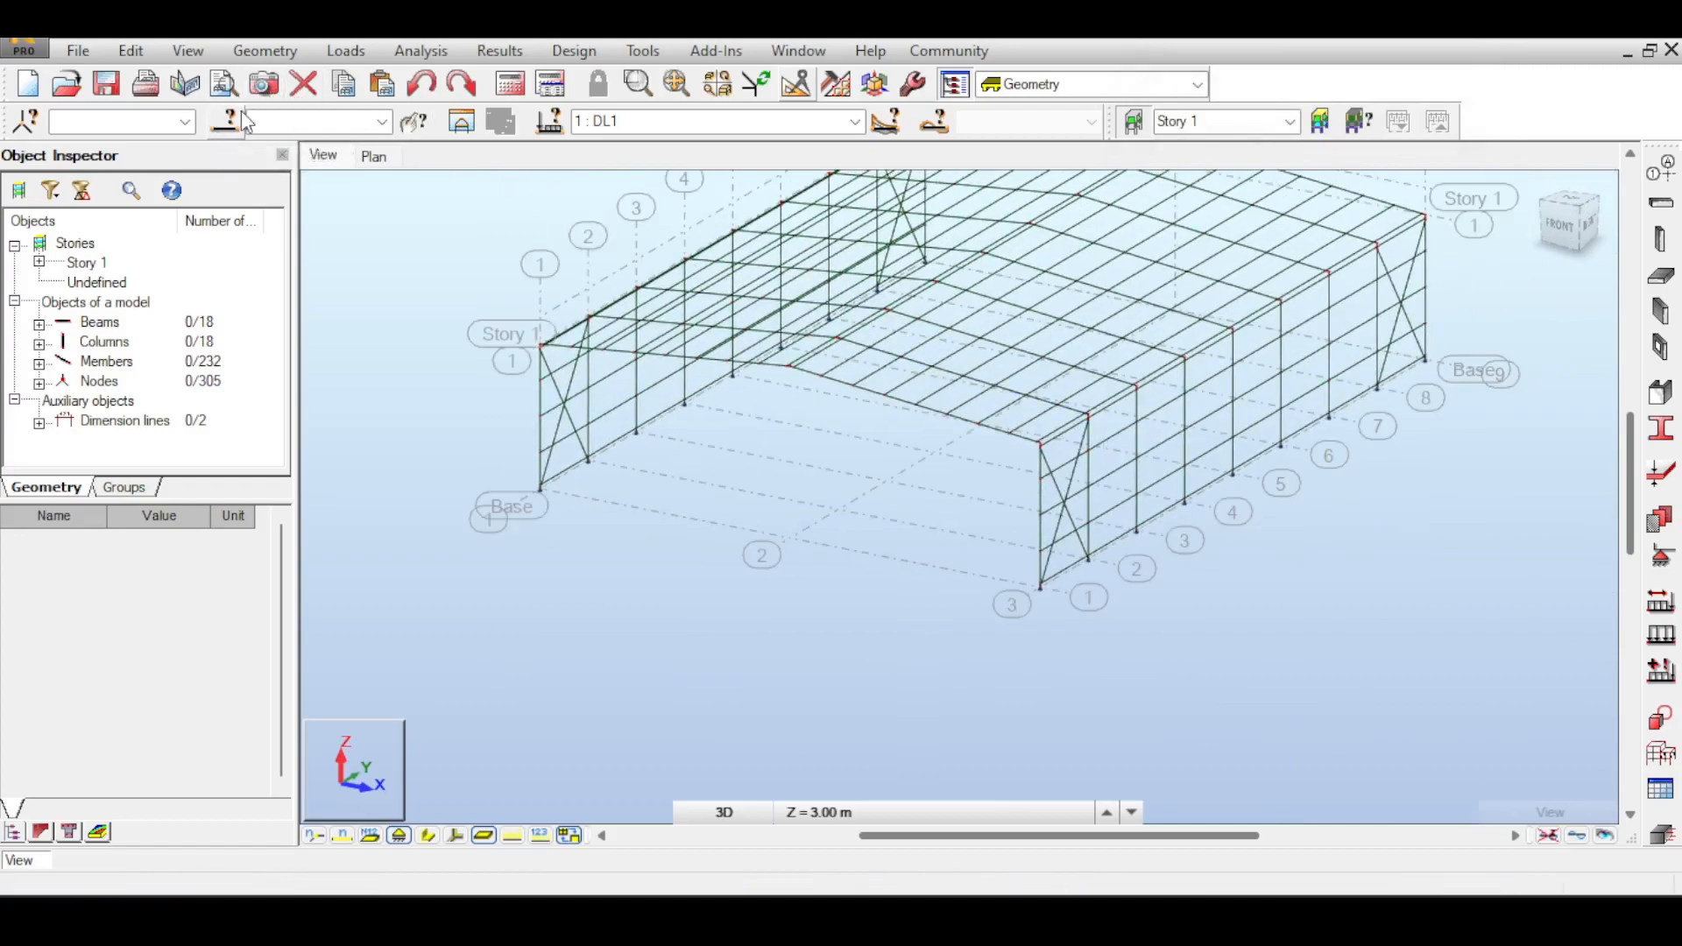
click(267, 51)
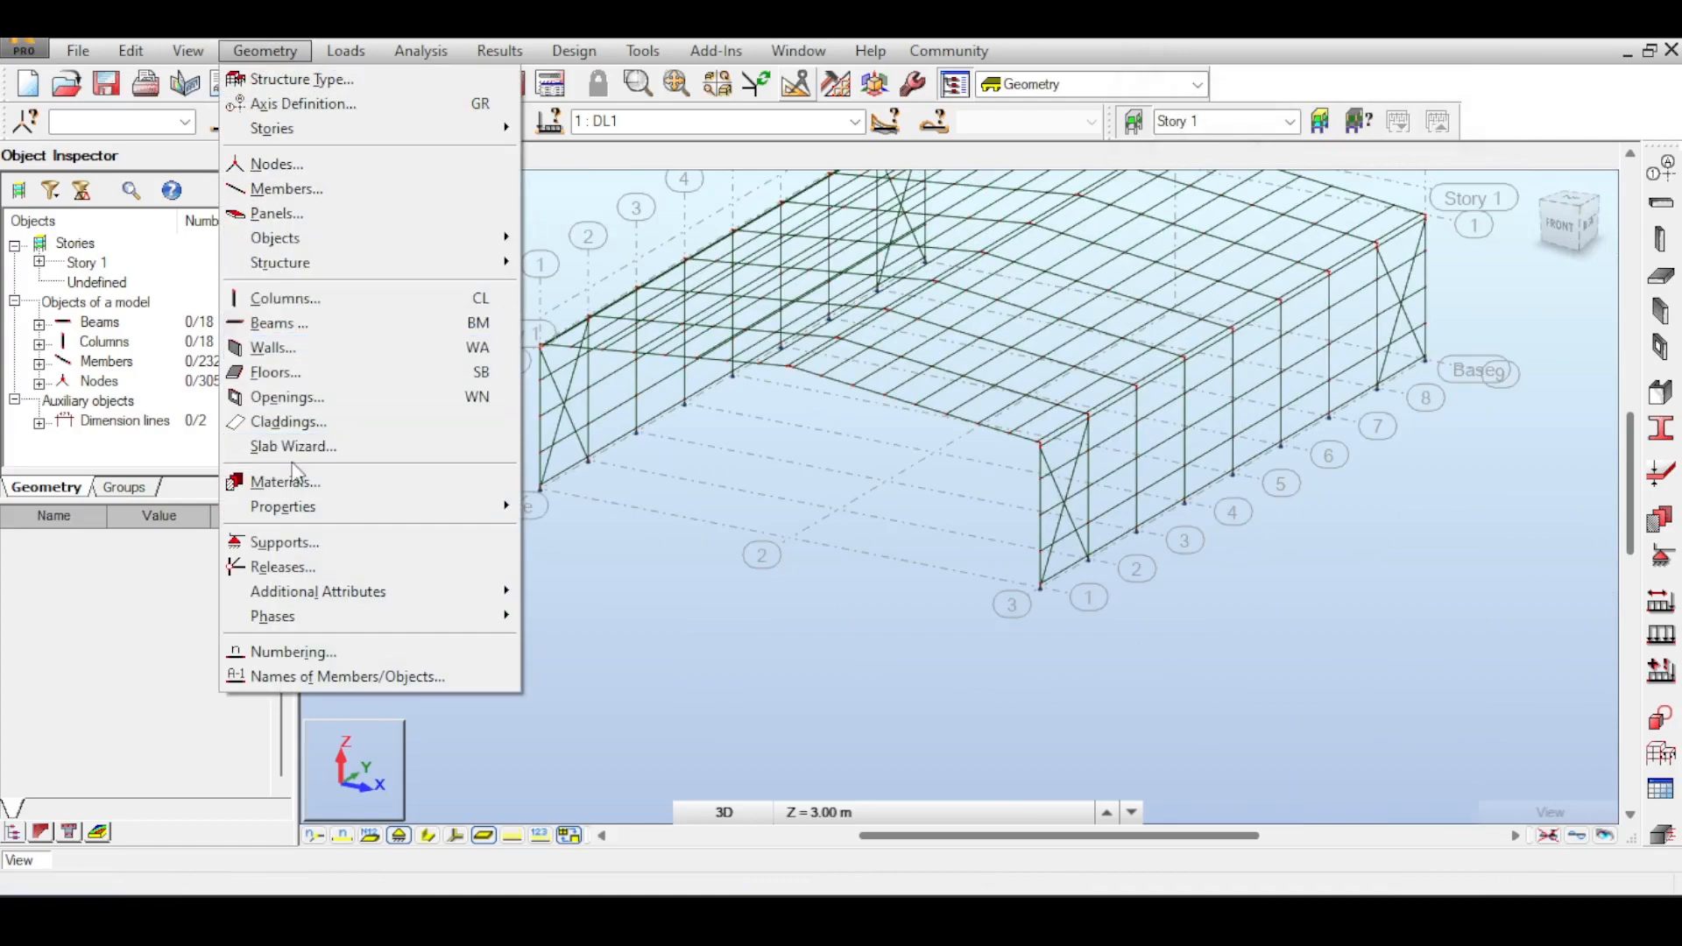
click(283, 567)
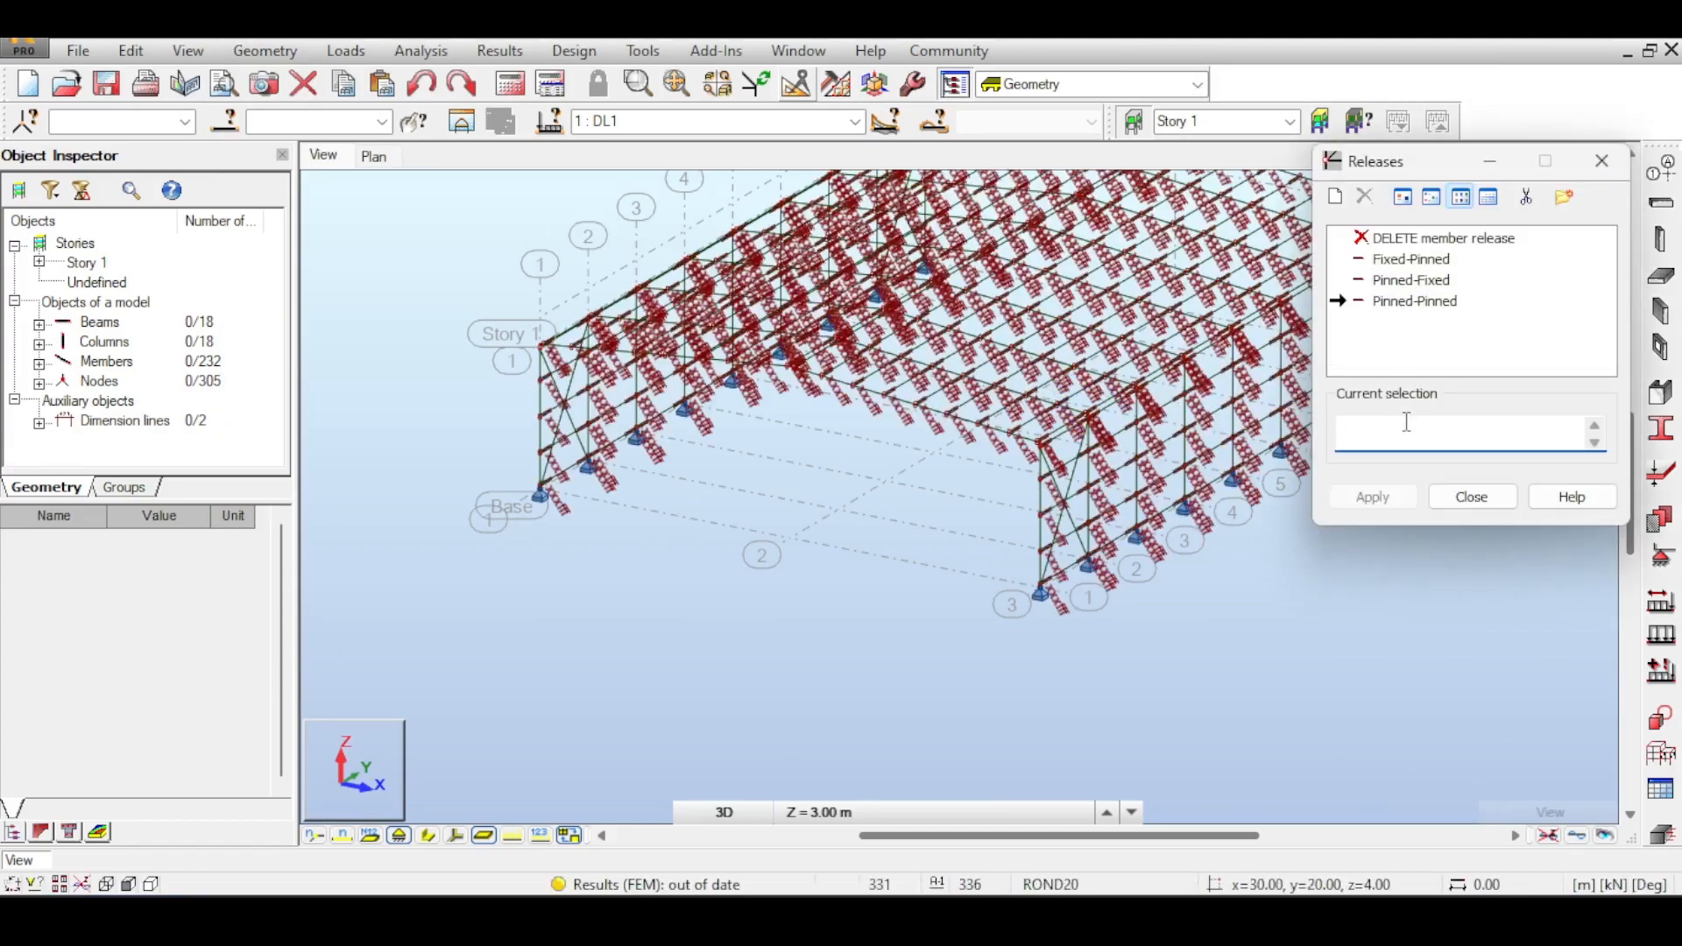
click(229, 123)
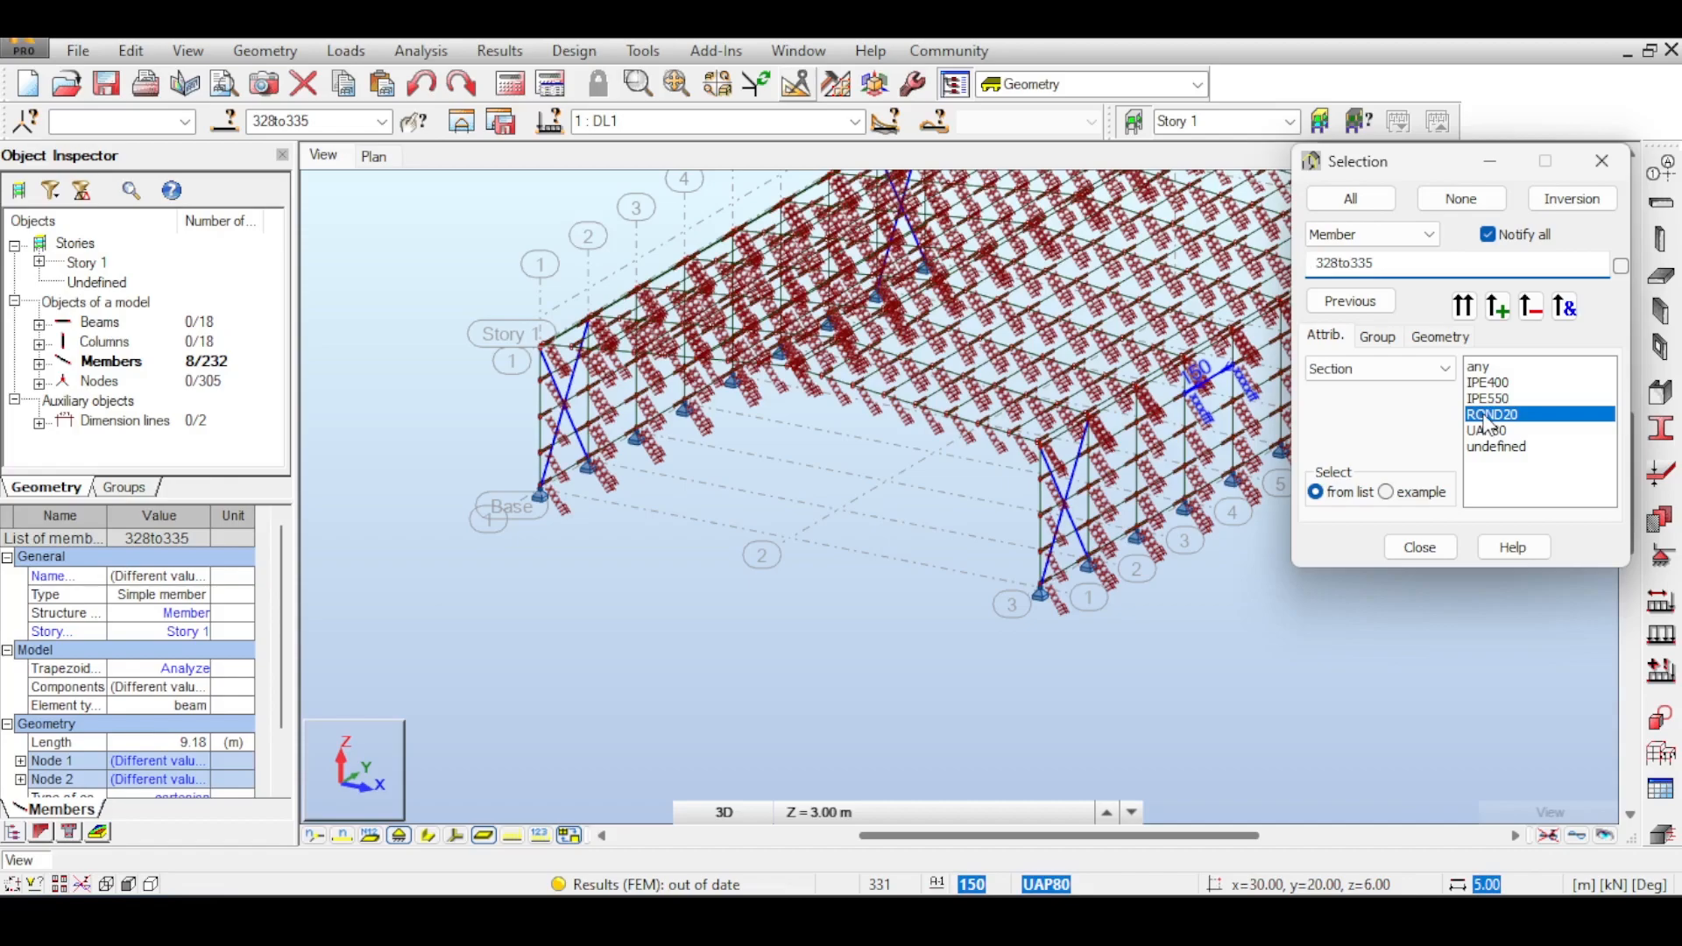
click(1602, 160)
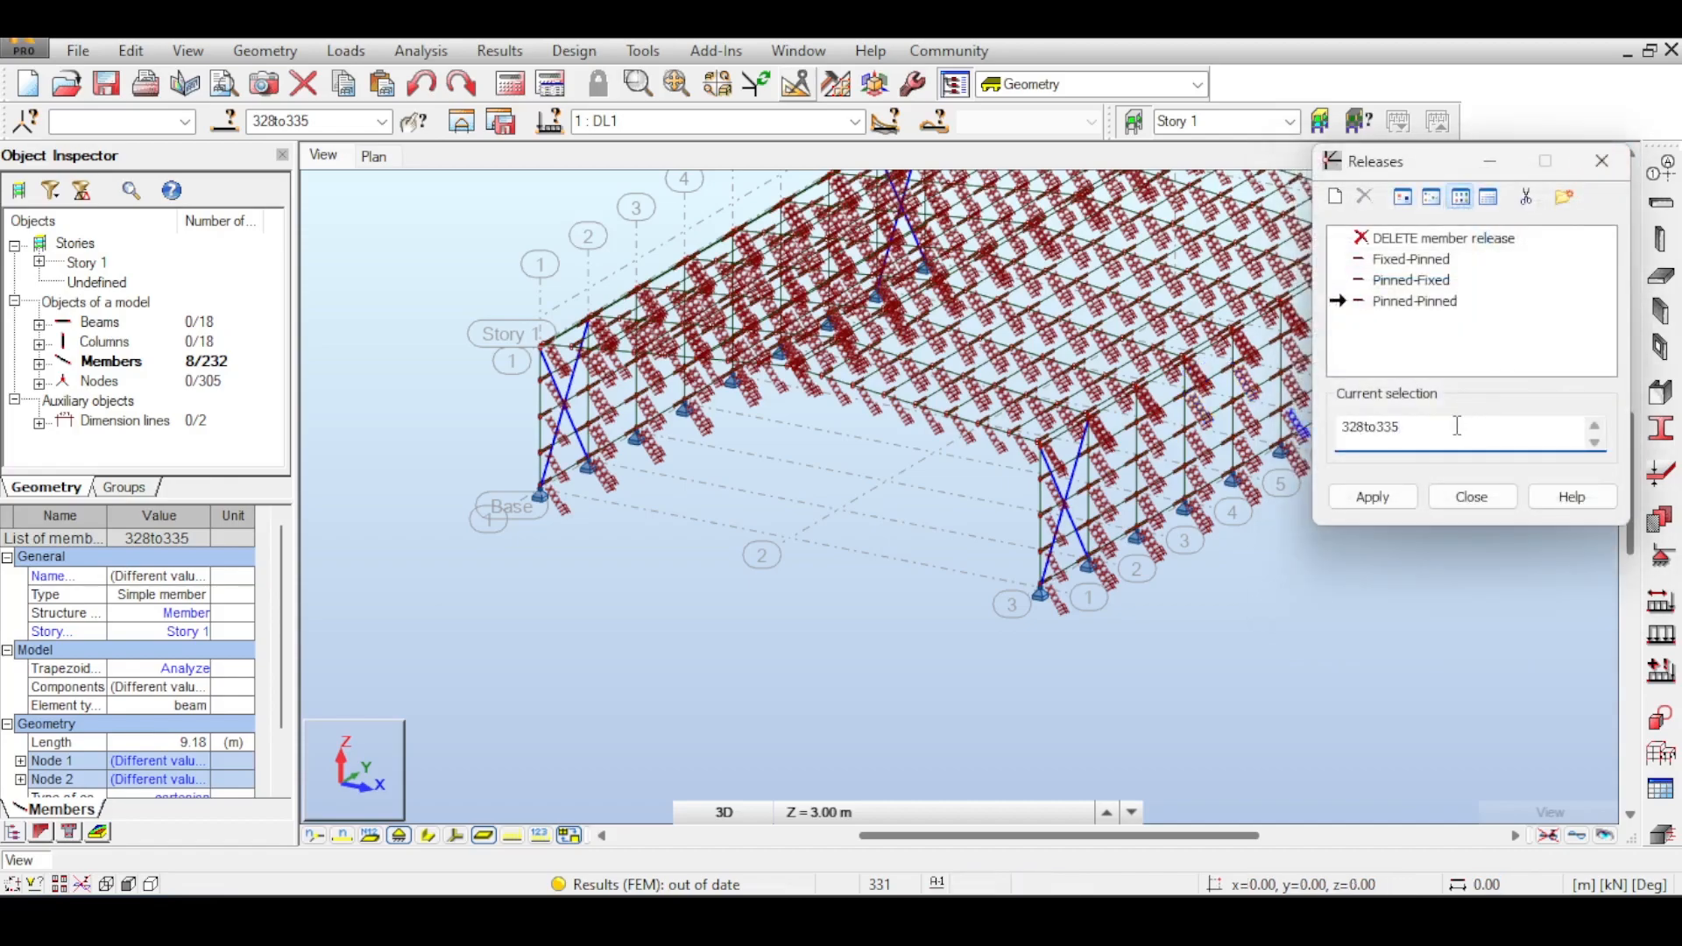
click(1371, 497)
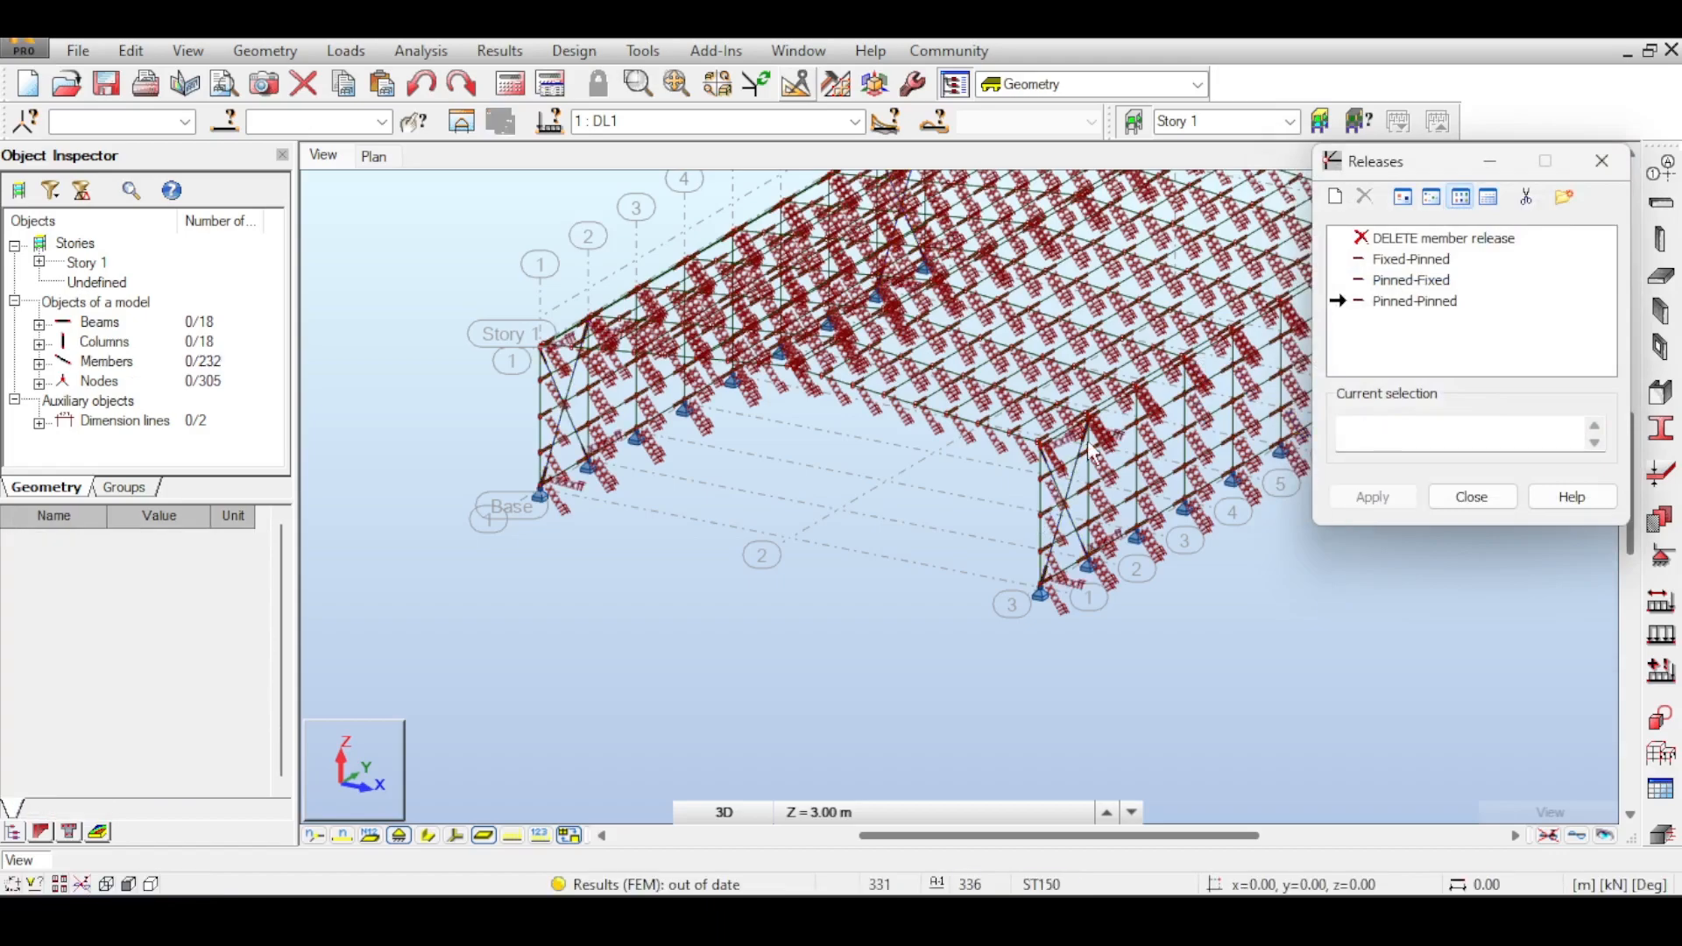
- Run the calculations for the braced hall model
middle_drag(1119, 345, 857, 512)
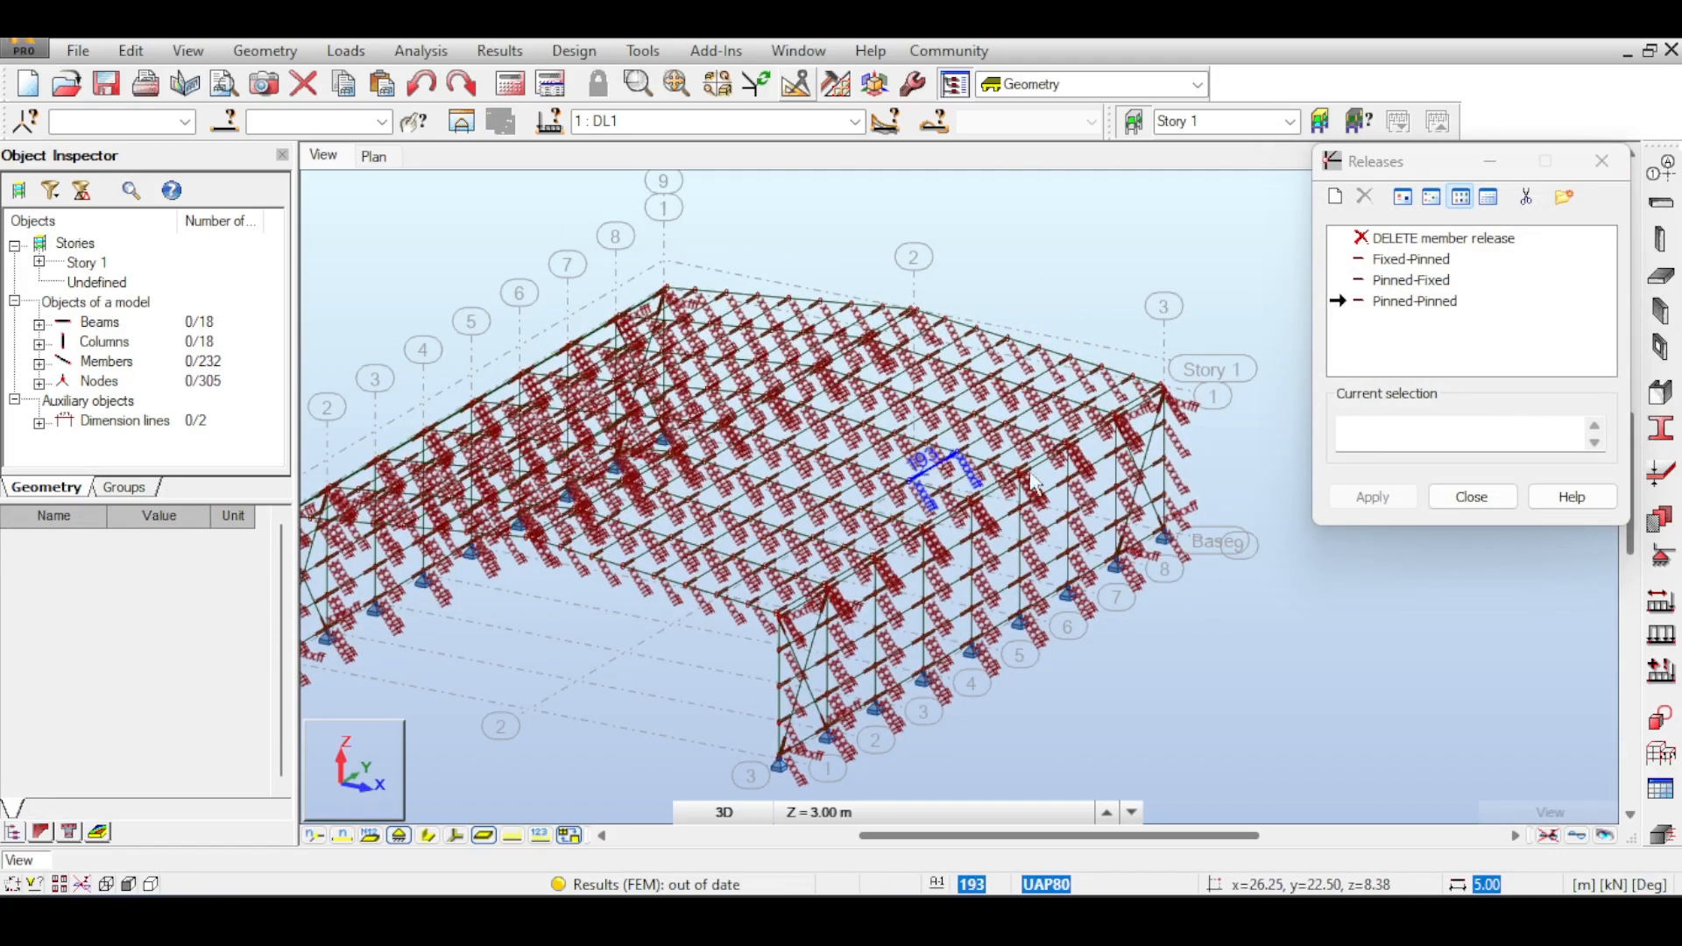
click(536, 95)
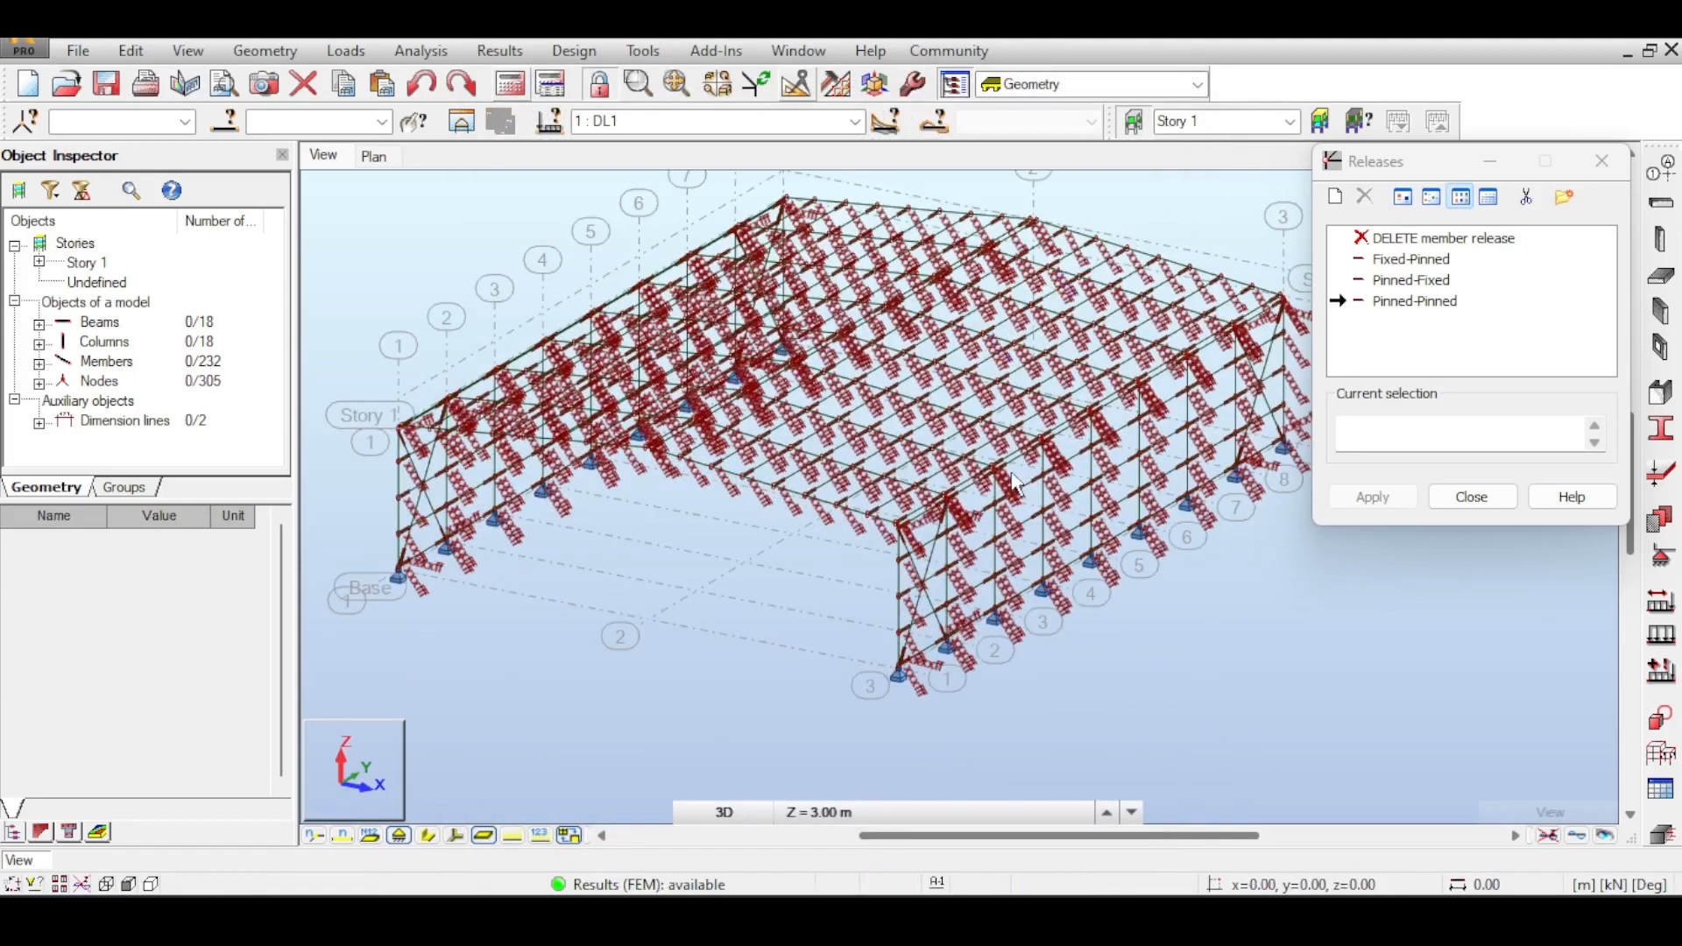
middle_drag(1014, 481, 944, 532)
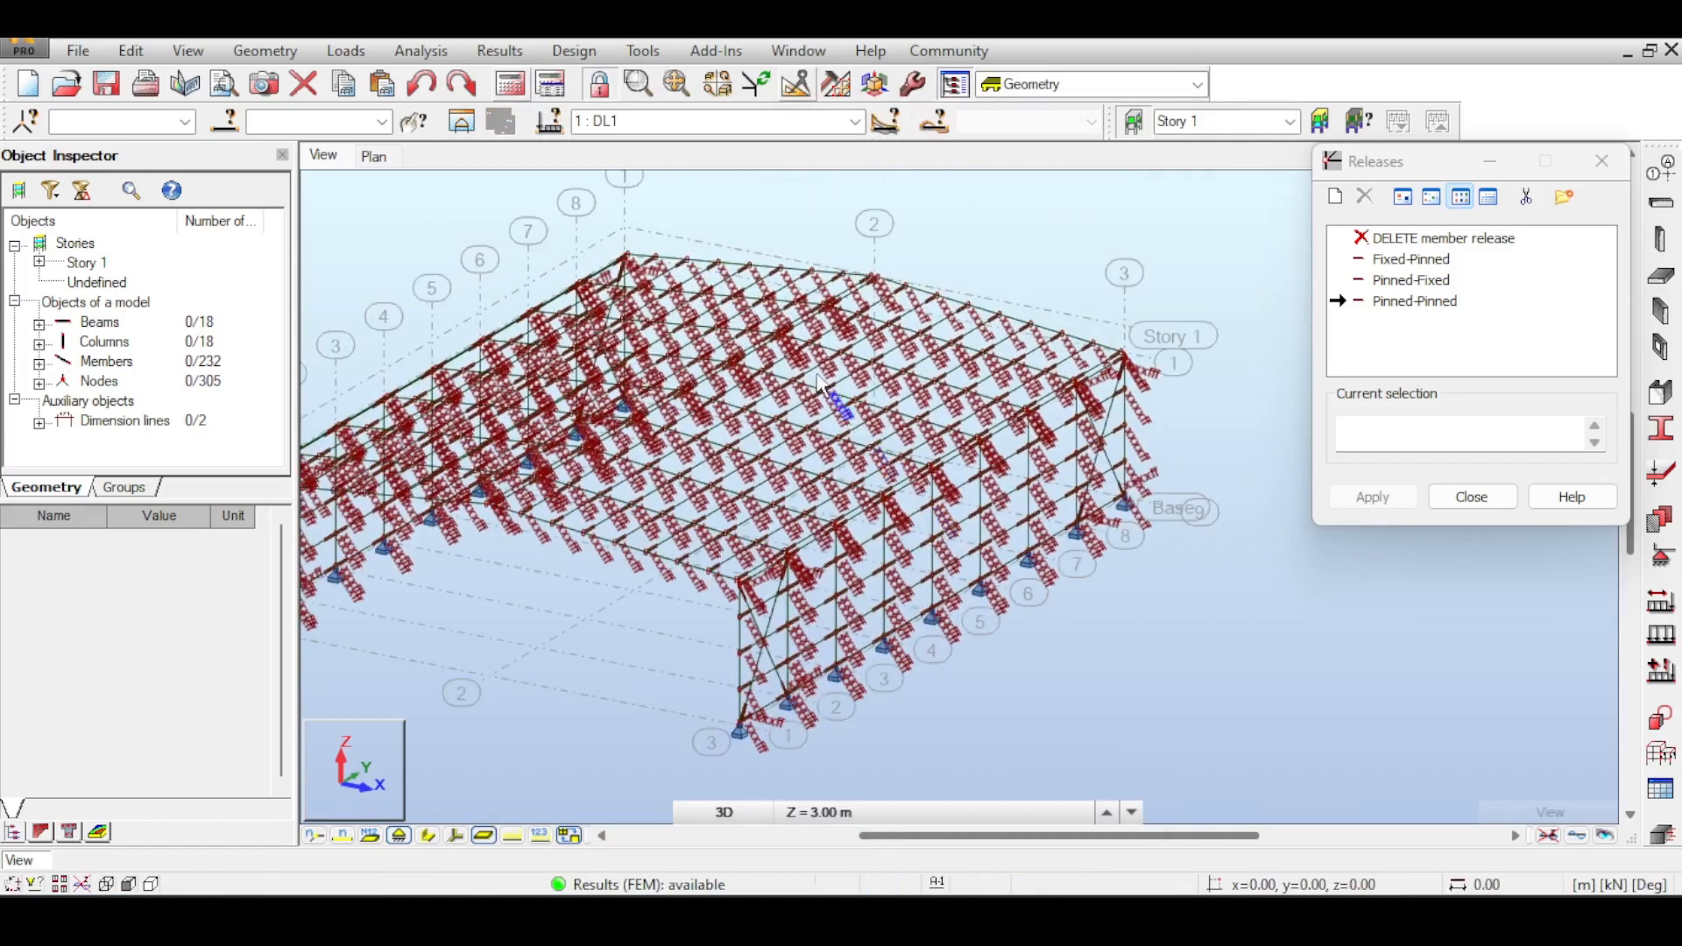
- Check the structure model settings for generating nodes at intersections of diagonal members, leaving the analysis options as they are
scroll(1060, 451, up, 5)
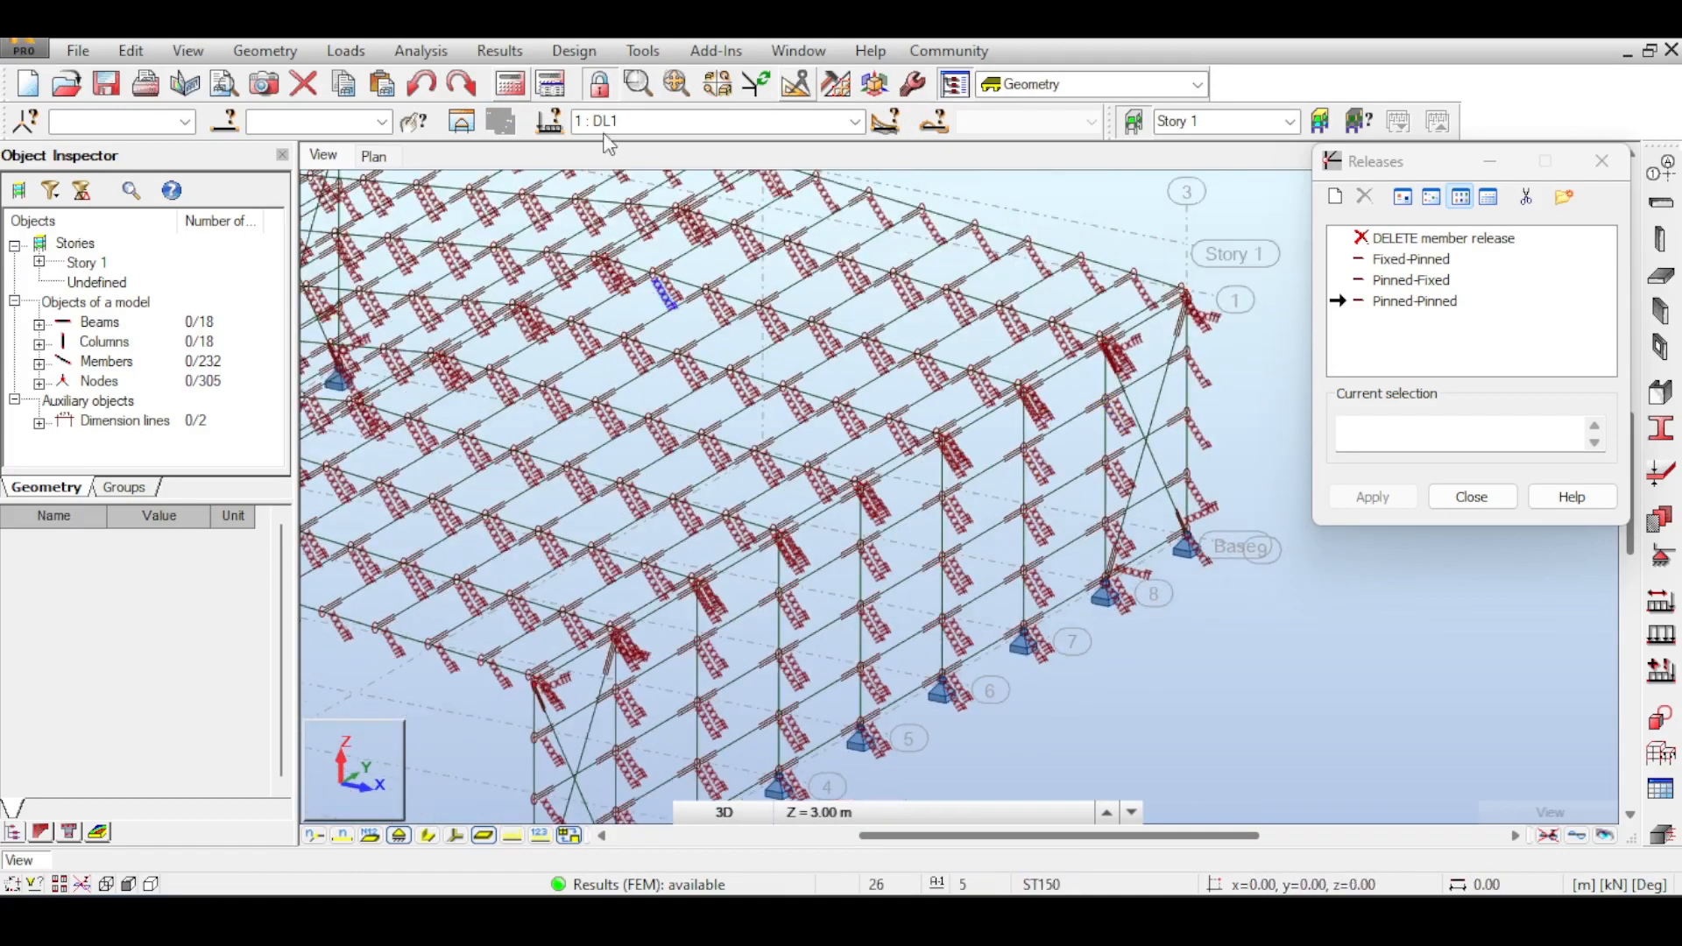
click(550, 84)
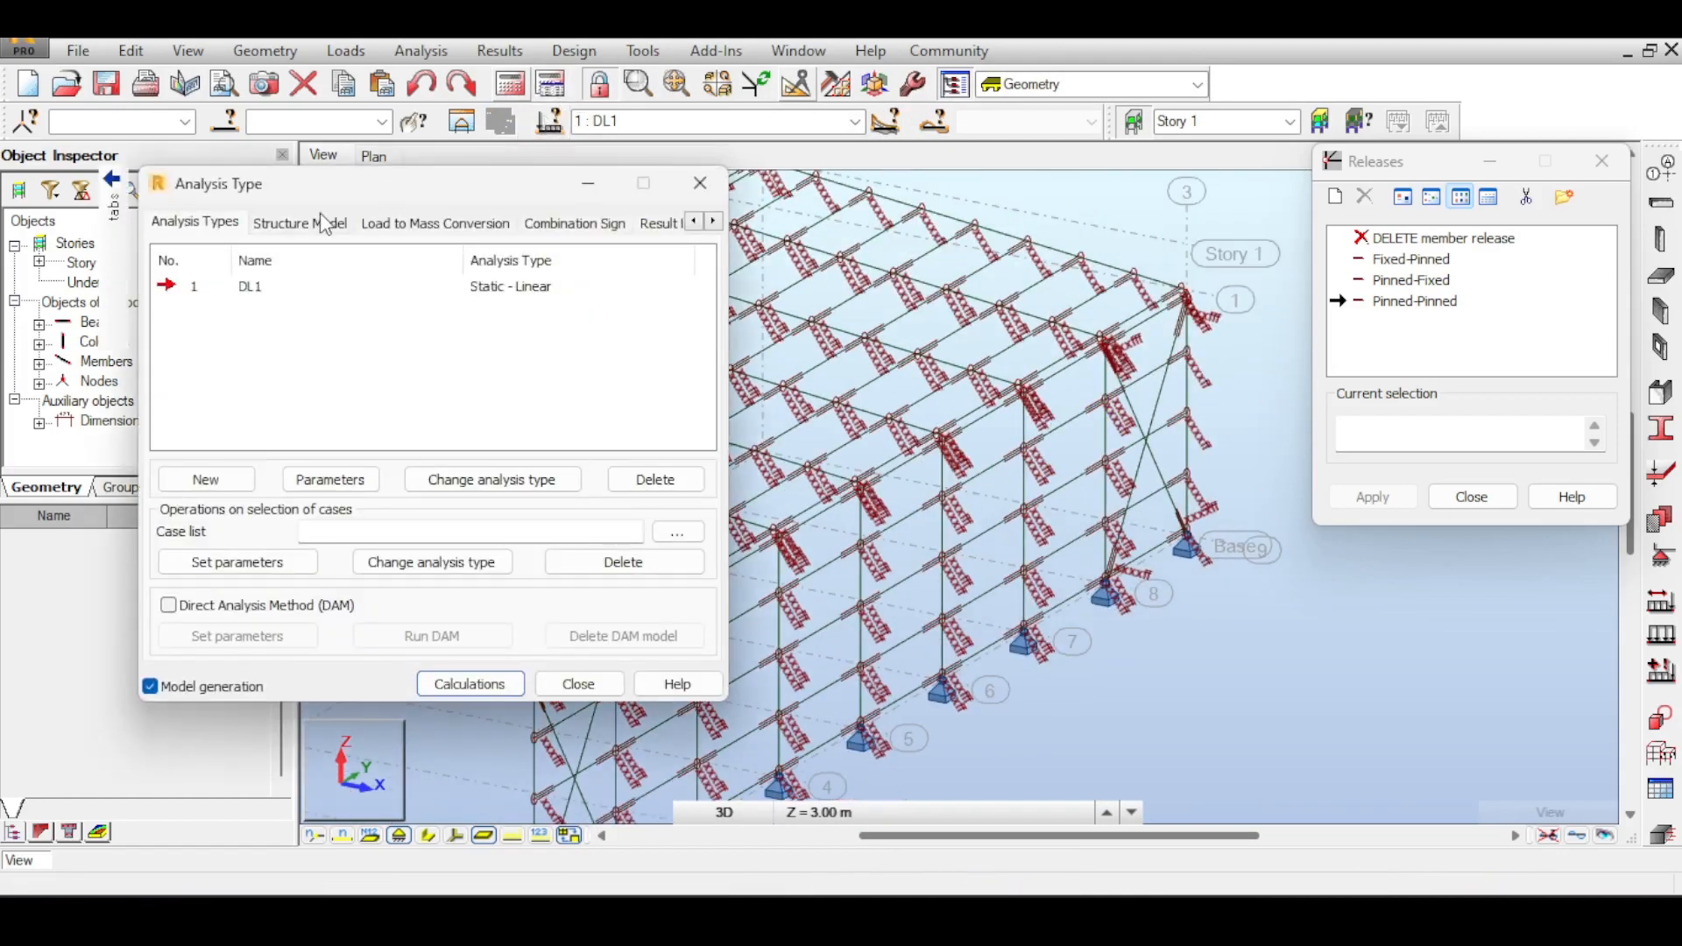
click(302, 117)
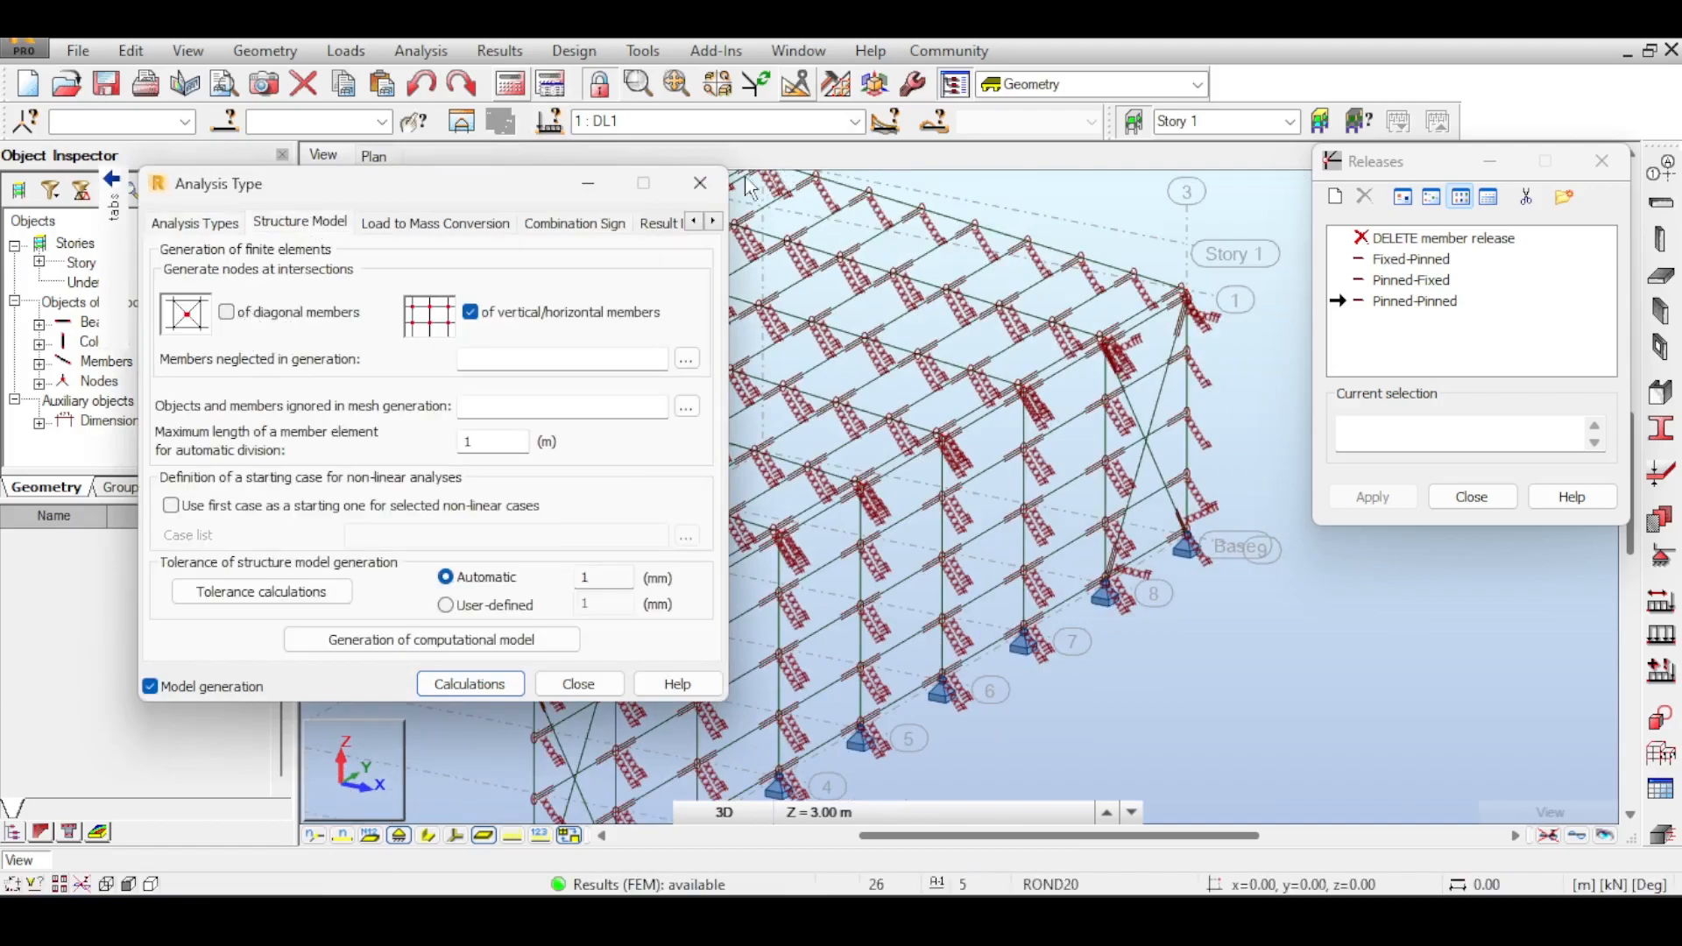
click(700, 182)
- Hide the member release symbols in the 3D view of the whole hall
scroll(920, 382, down, 5)
middle_drag(920, 383, 1016, 337)
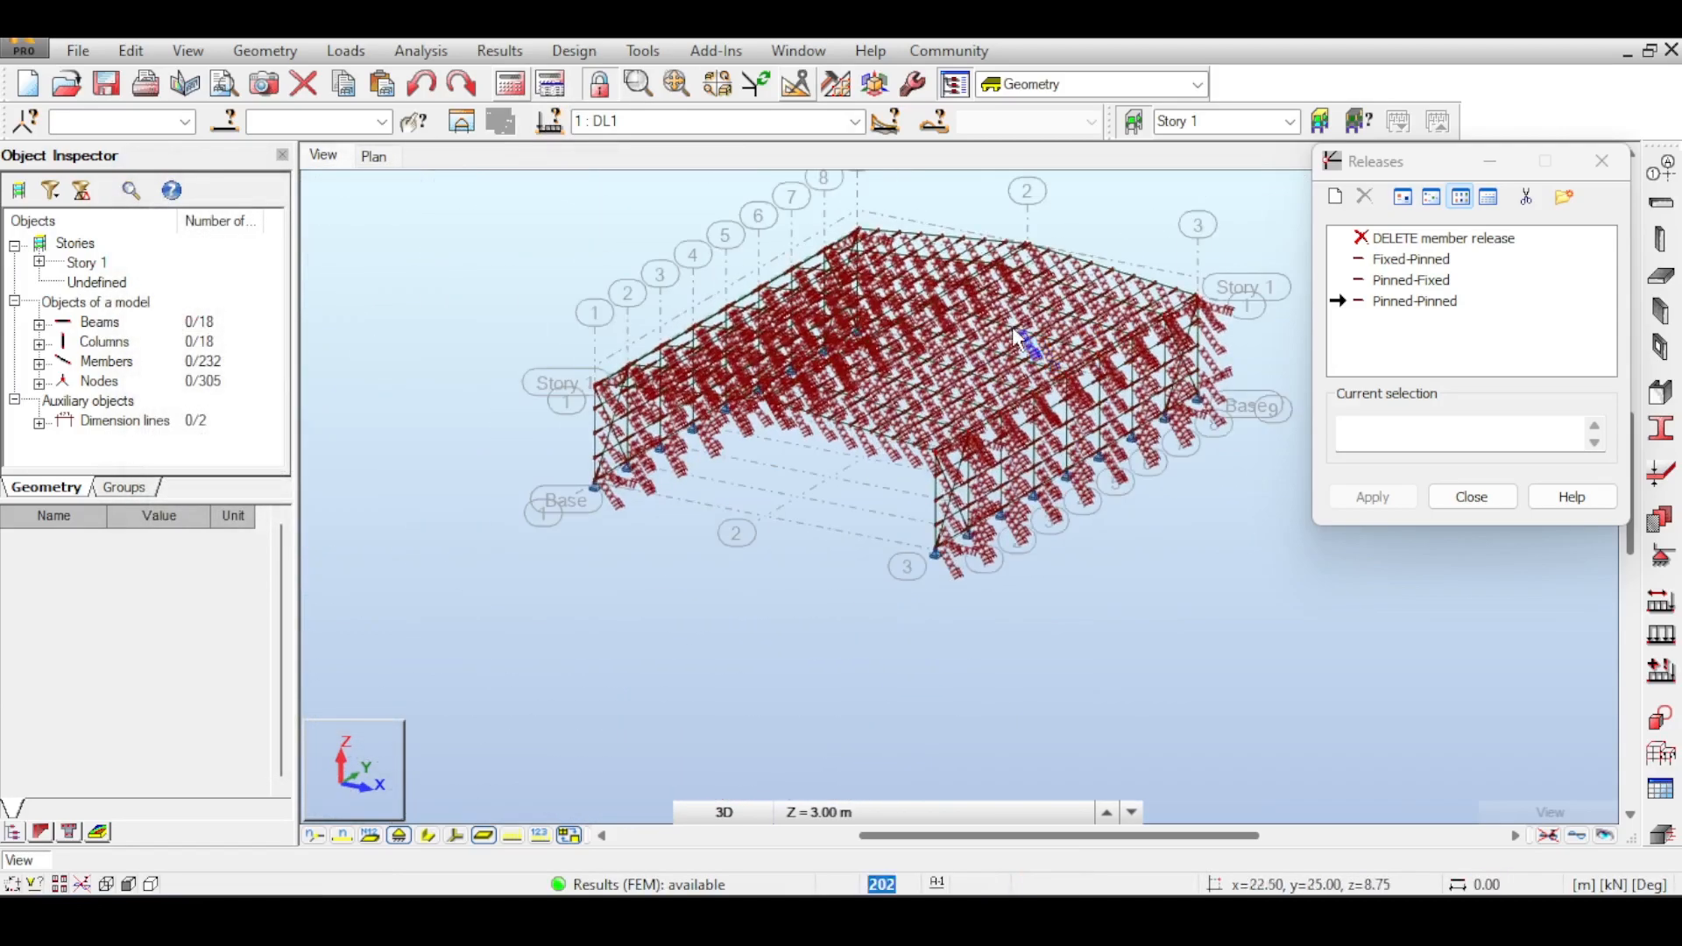
click(1549, 836)
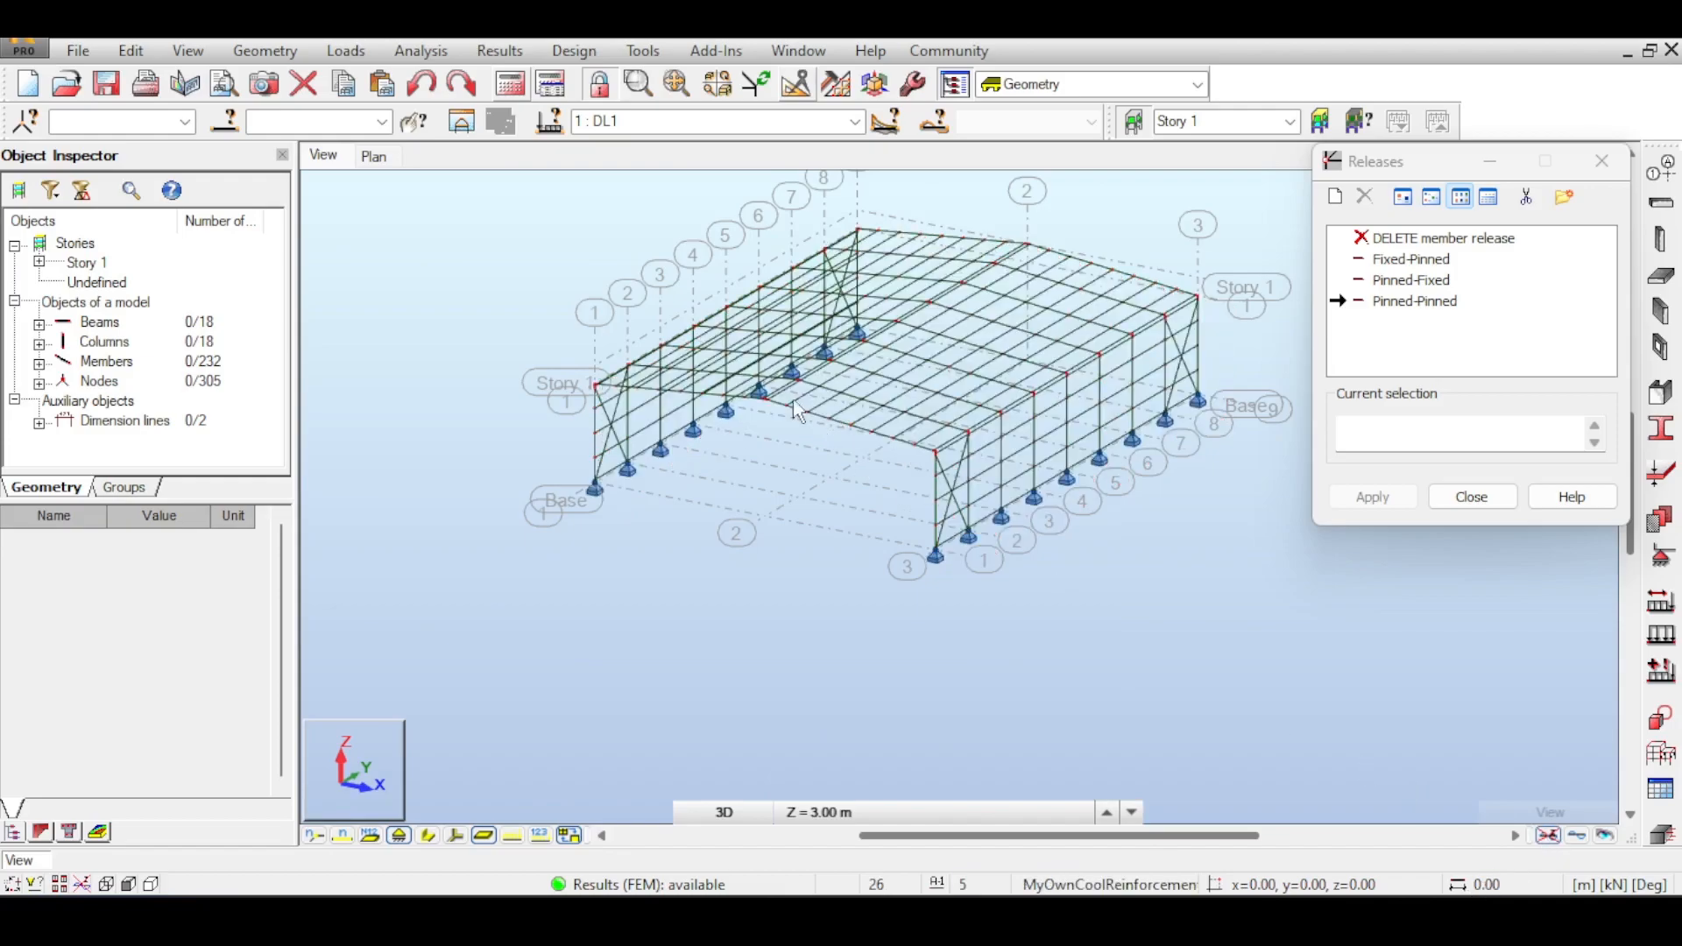
- Examine the roof framing and the braced side wall bay near the x = 30.00 m corner of the front frame
scroll(1028, 452, up, 5)
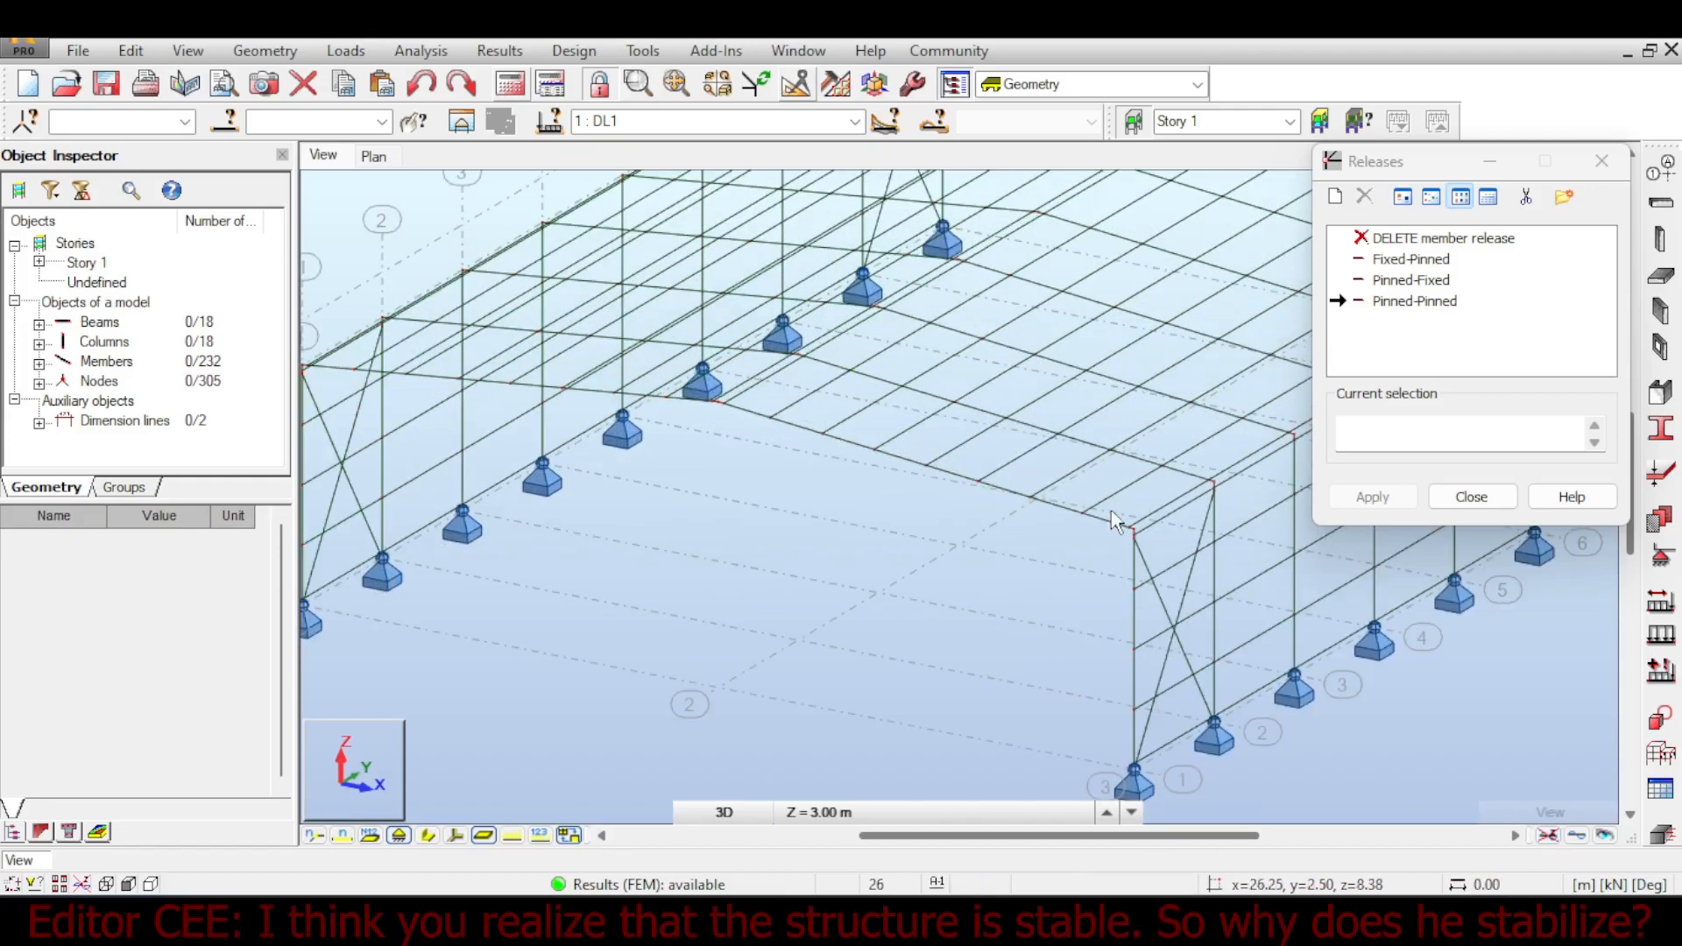
scroll(867, 420, up, 3)
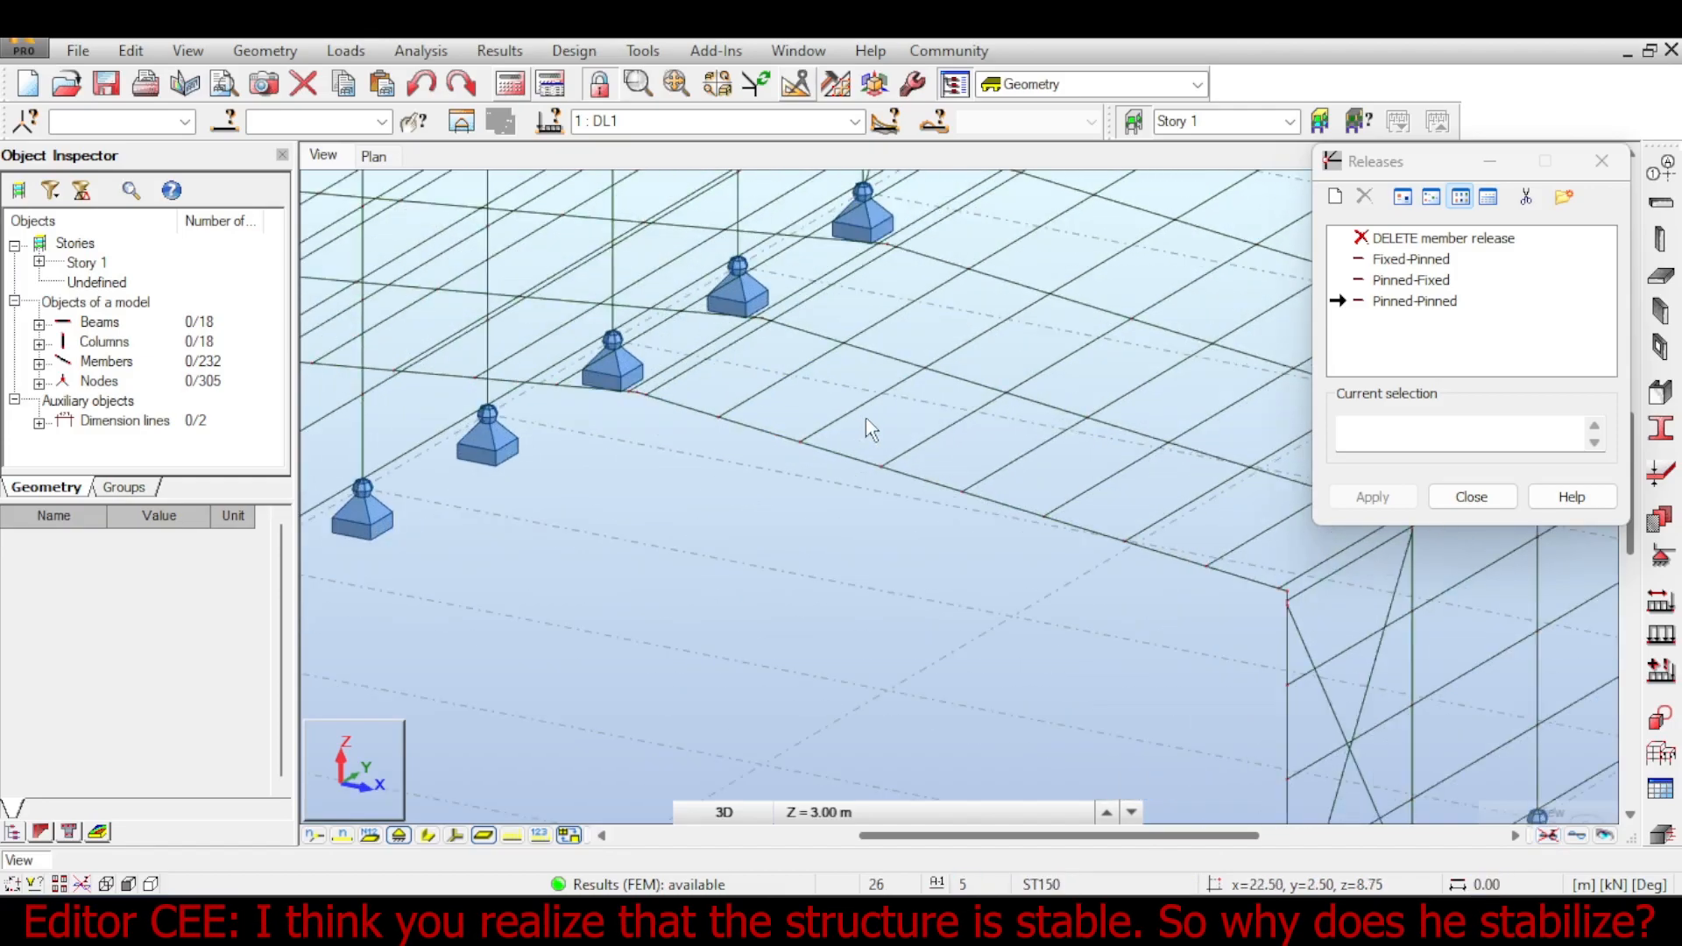
middle_drag(866, 418, 687, 391)
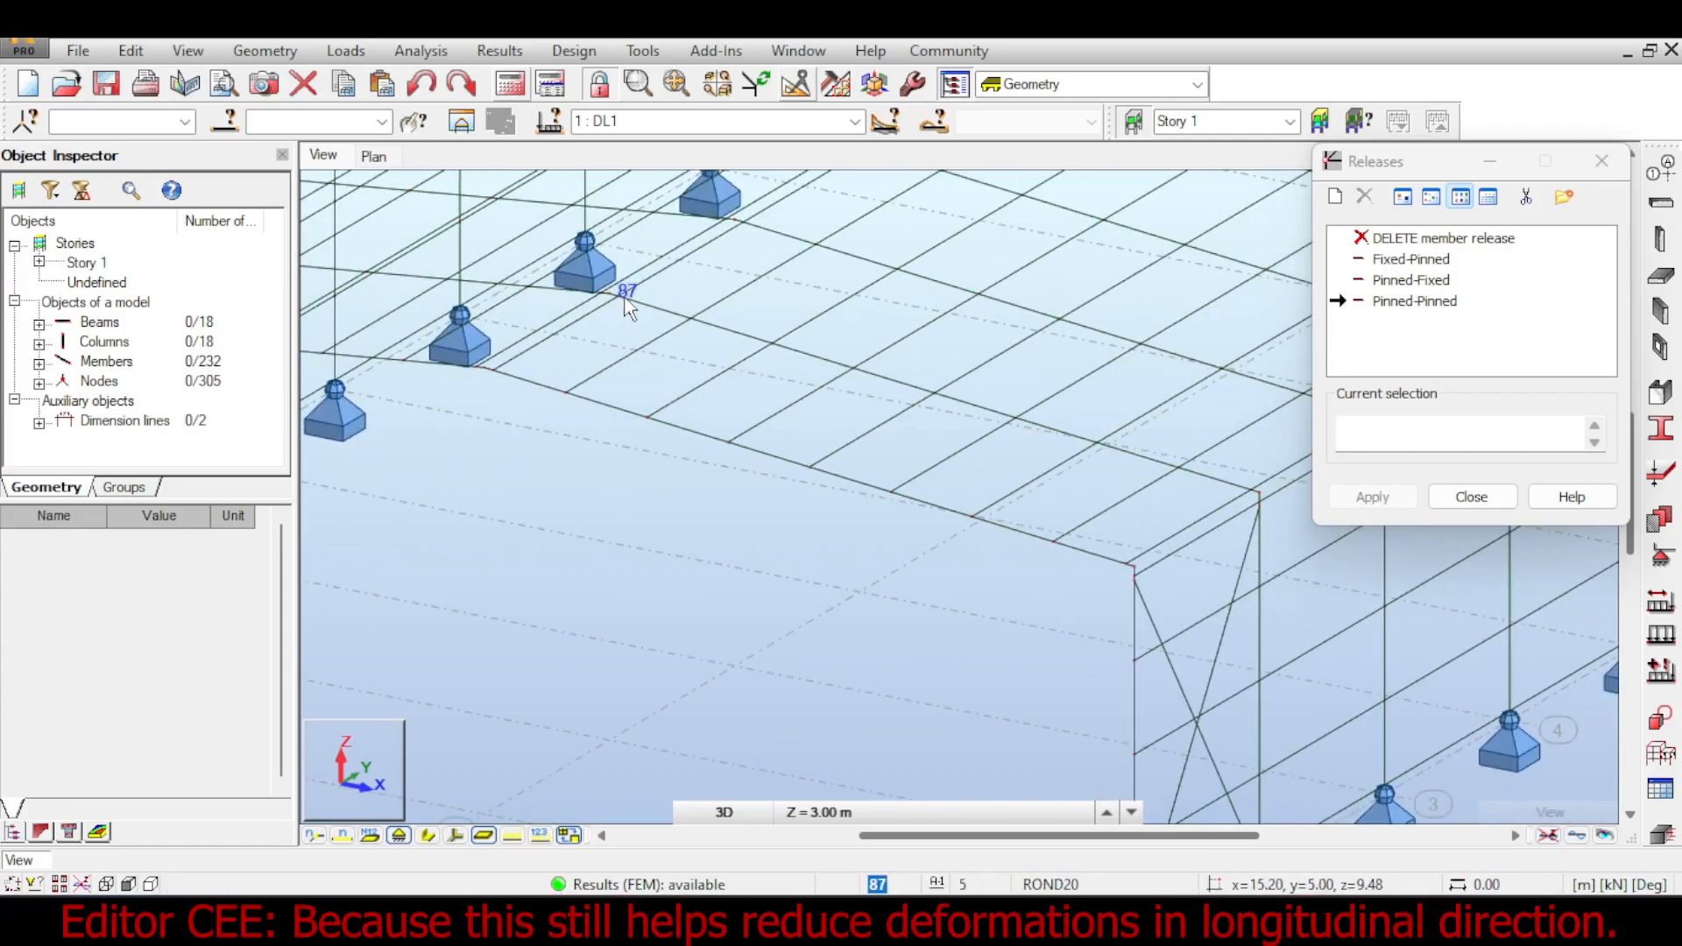
middle_drag(1148, 466, 1105, 402)
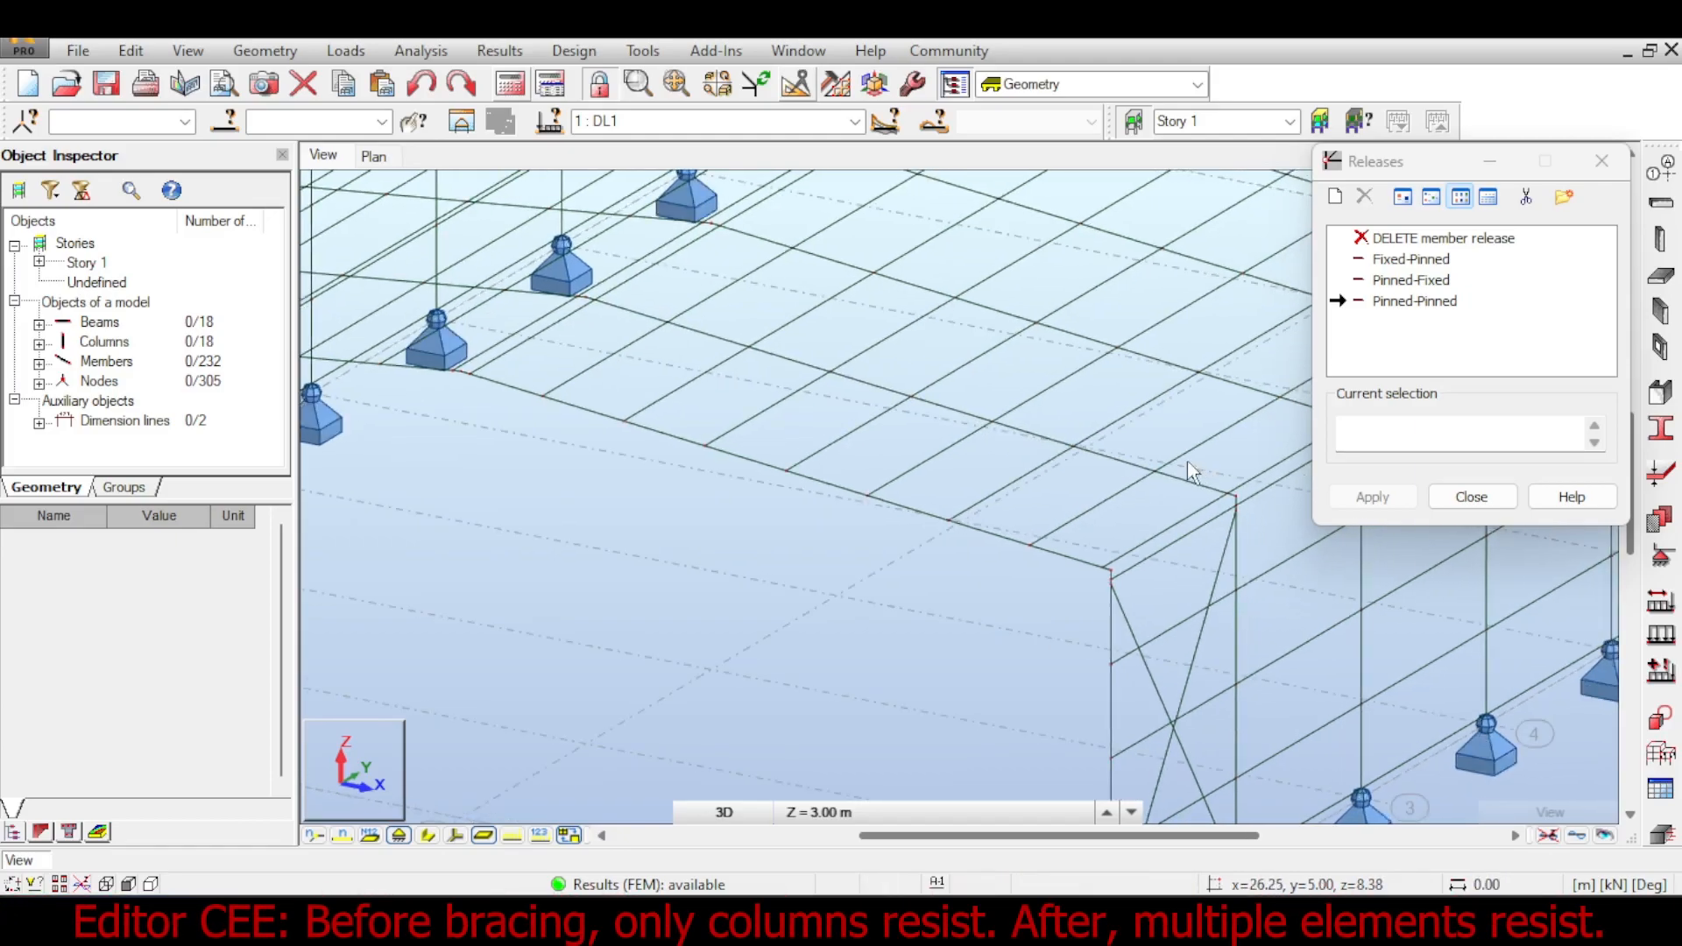
scroll(1132, 473, up, 2)
middle_drag(1132, 473, 1034, 453)
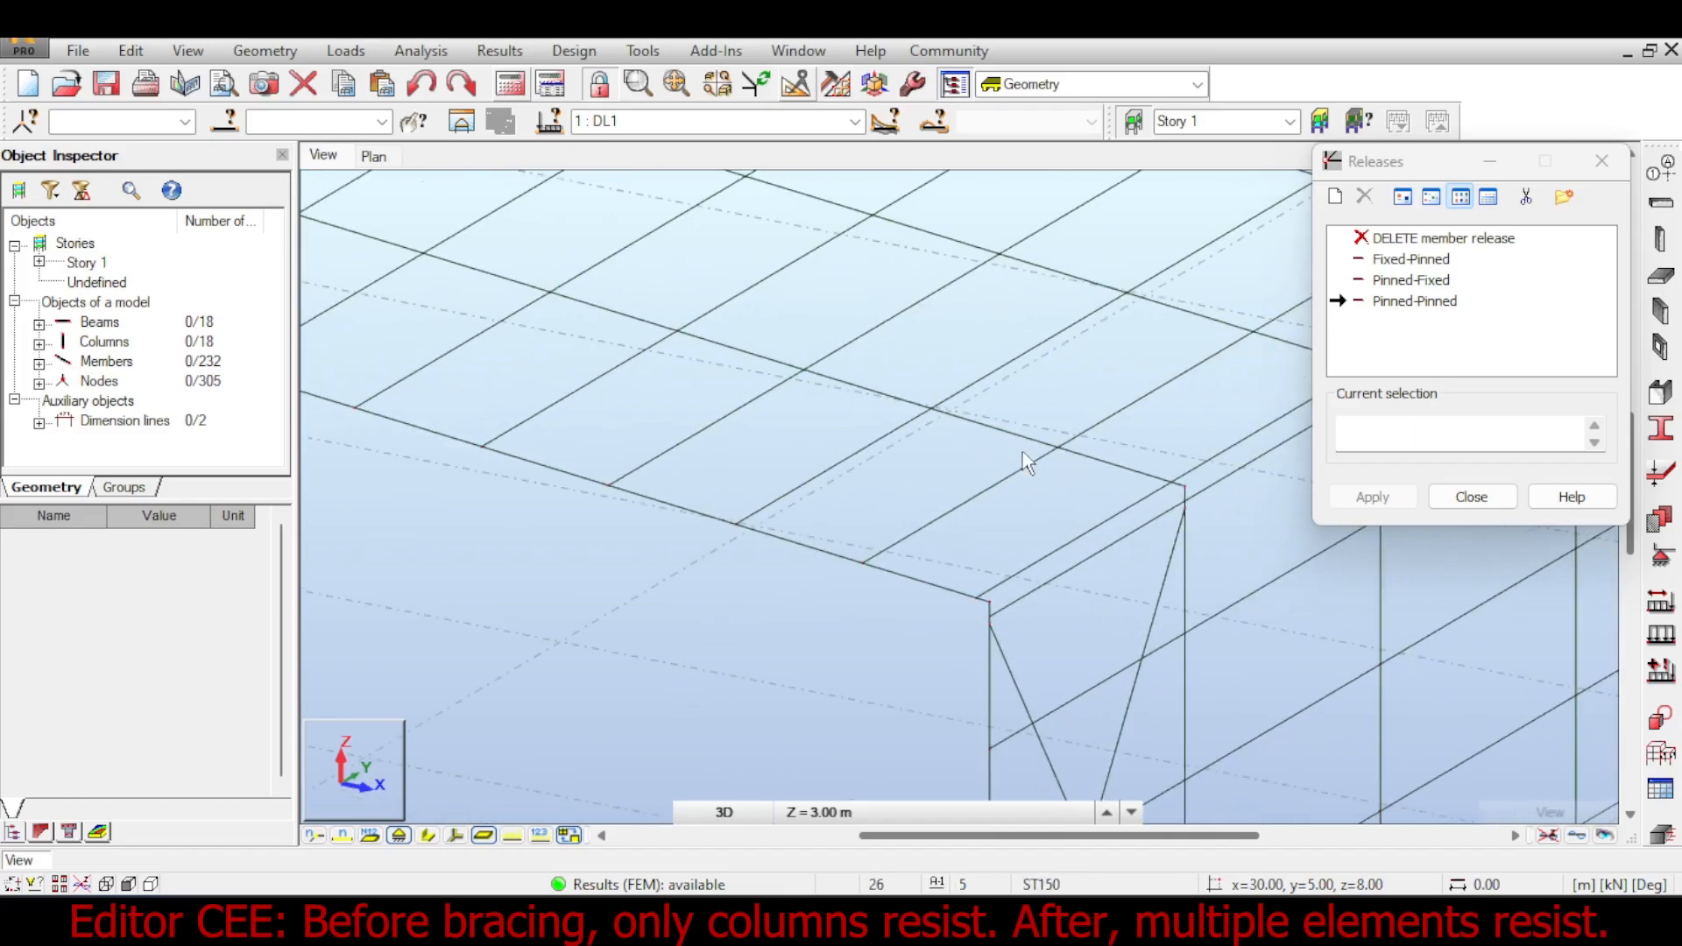
scroll(1025, 451, down, 3)
scroll(1183, 464, up, 2)
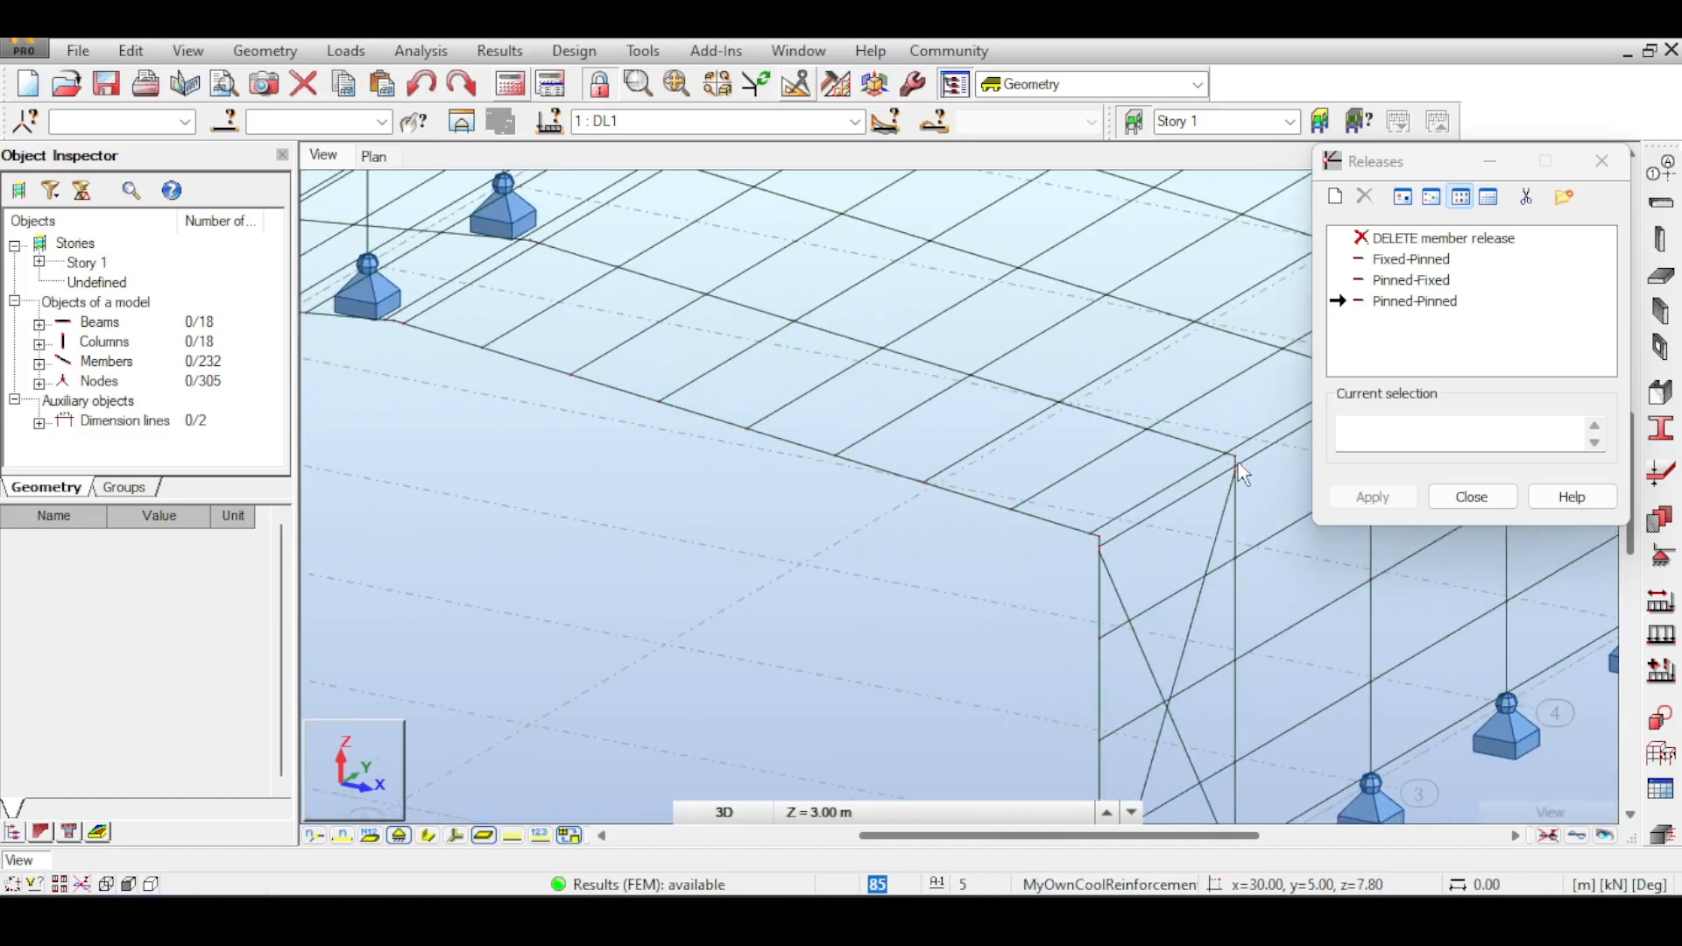
- Close the member release definition and start the definition of new simple members with the ROND20 section
middle_drag(1238, 460, 1037, 482)
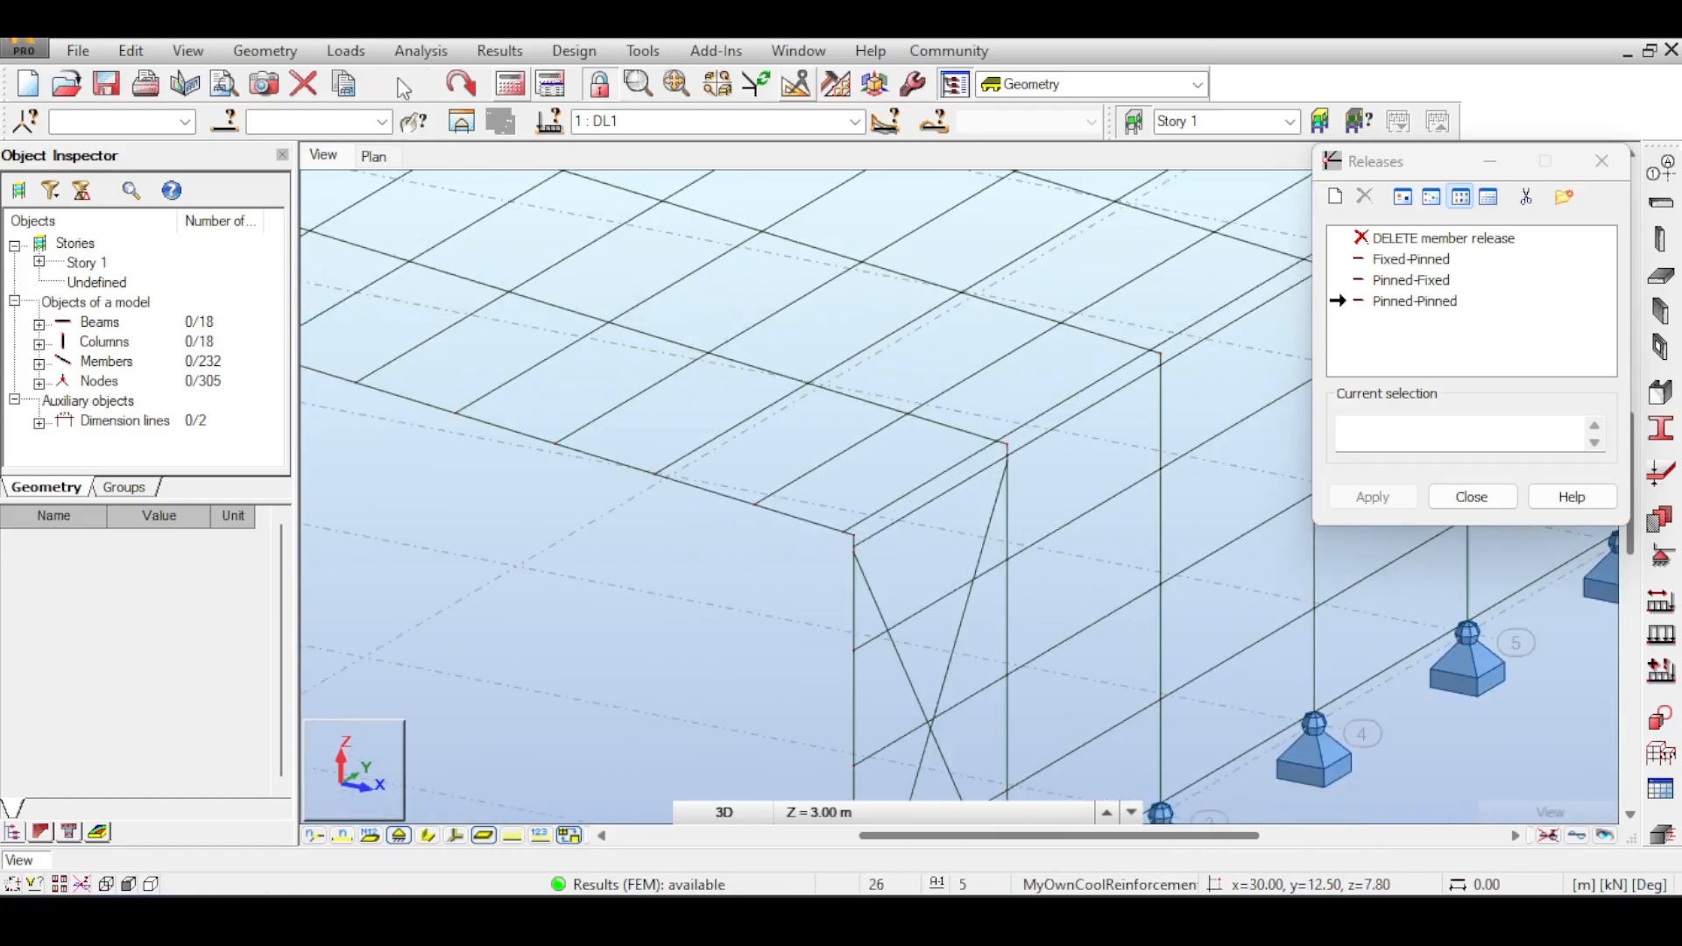
click(1601, 161)
click(1660, 238)
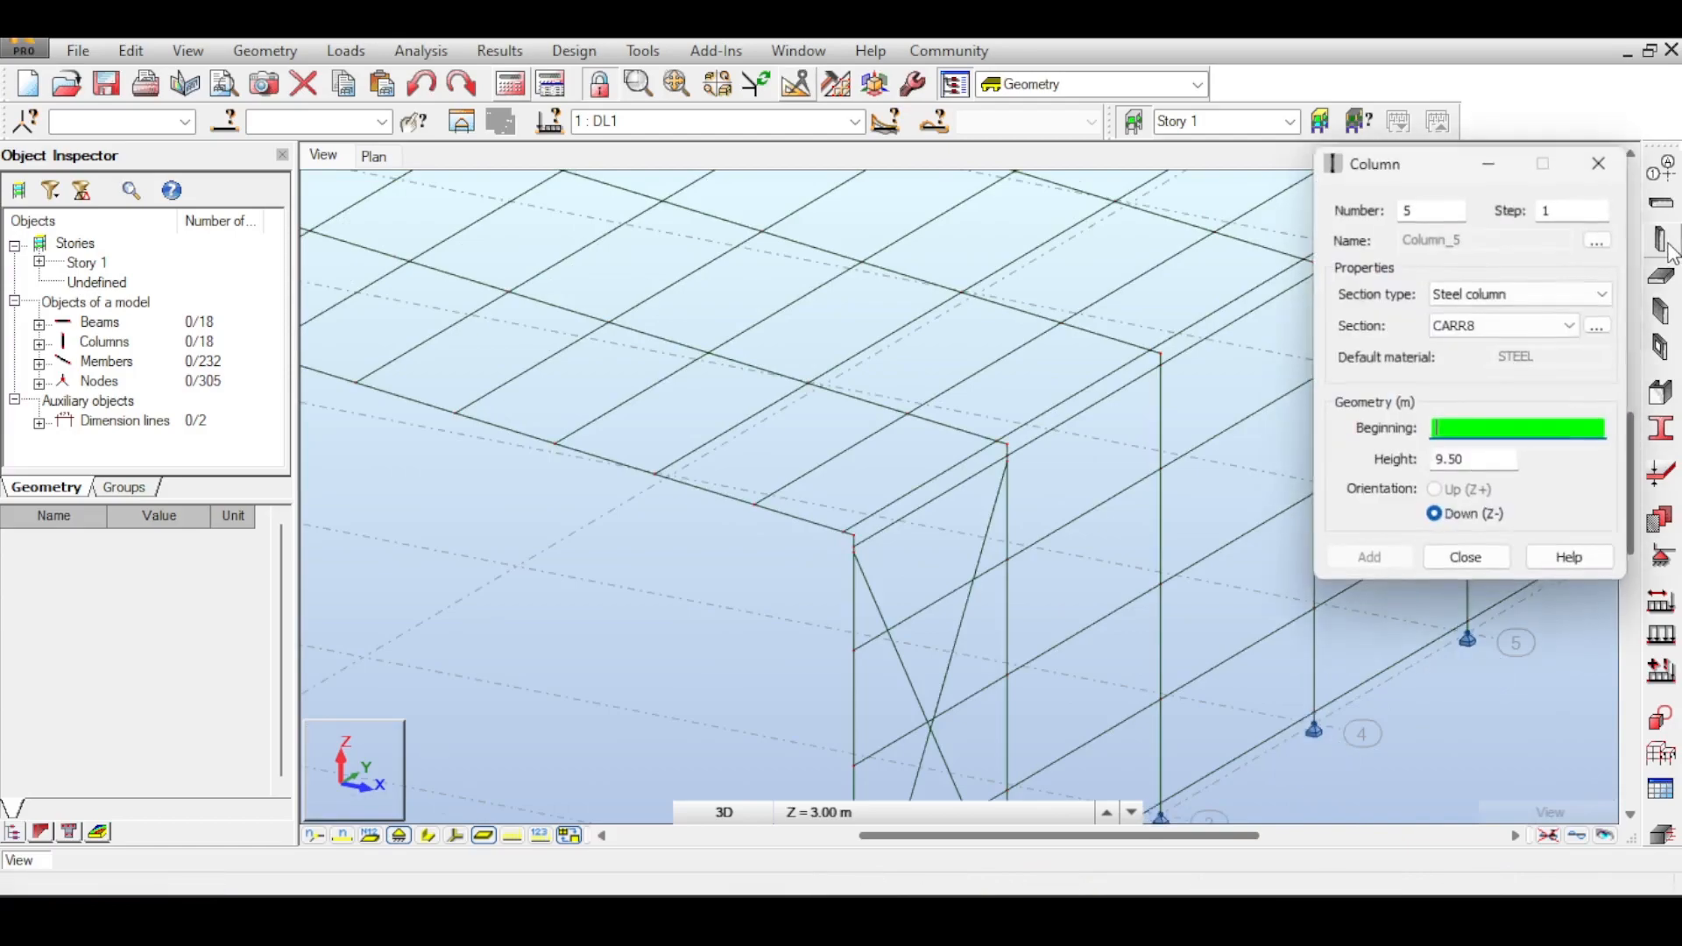
click(1600, 163)
click(296, 58)
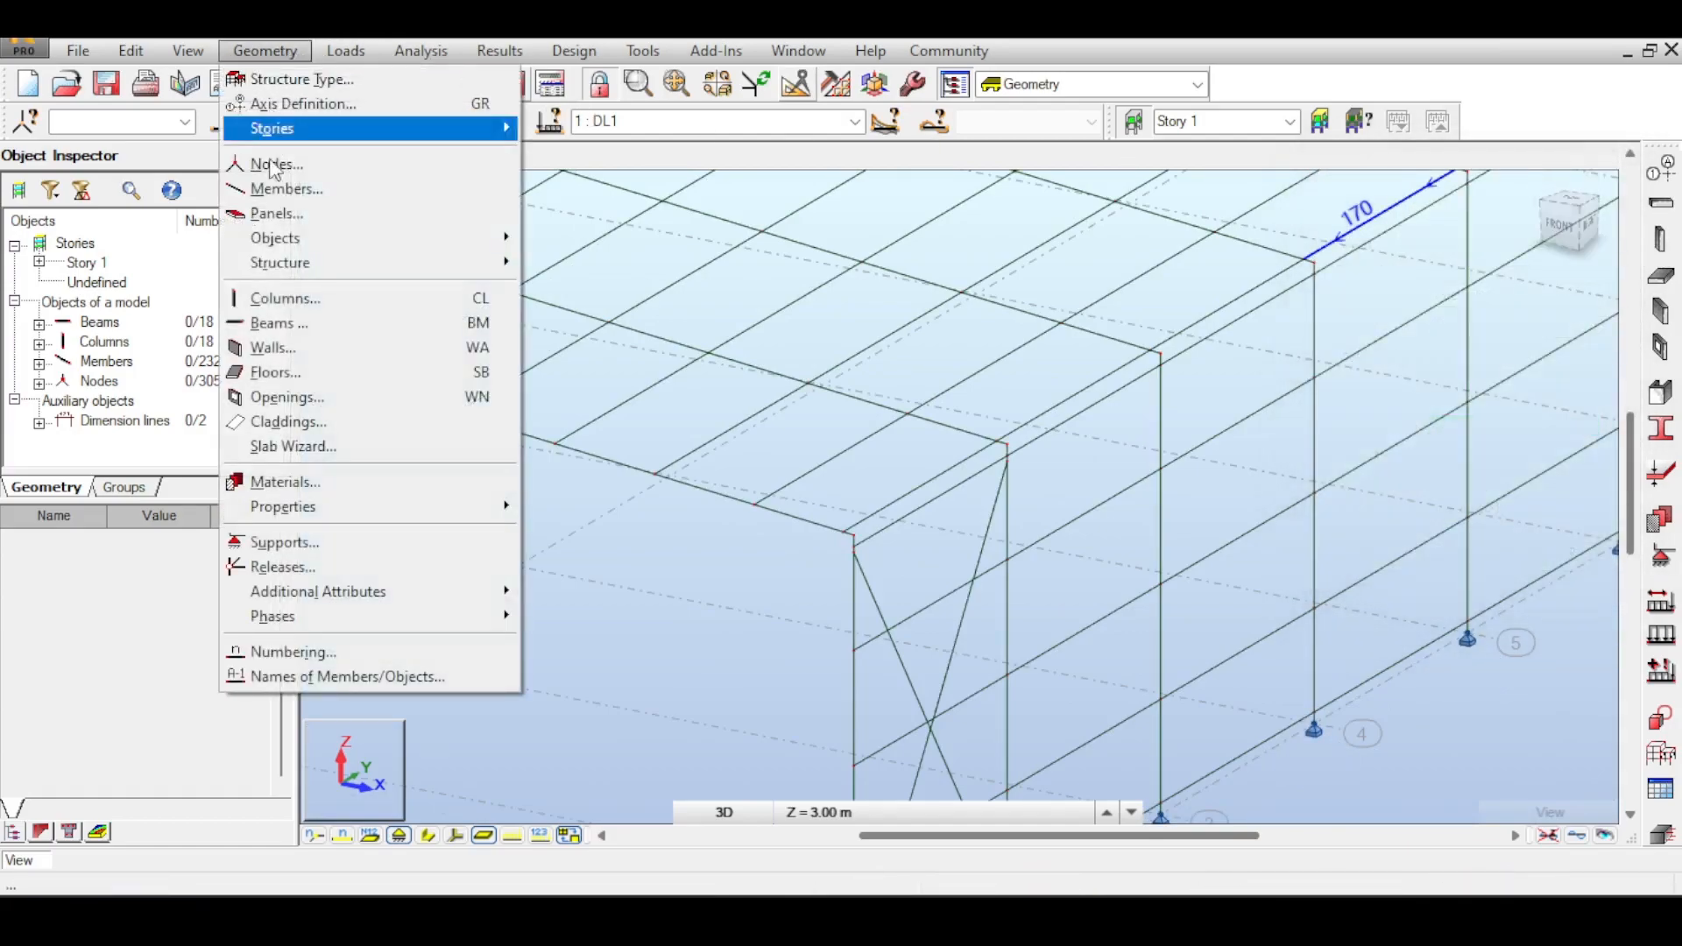
click(281, 182)
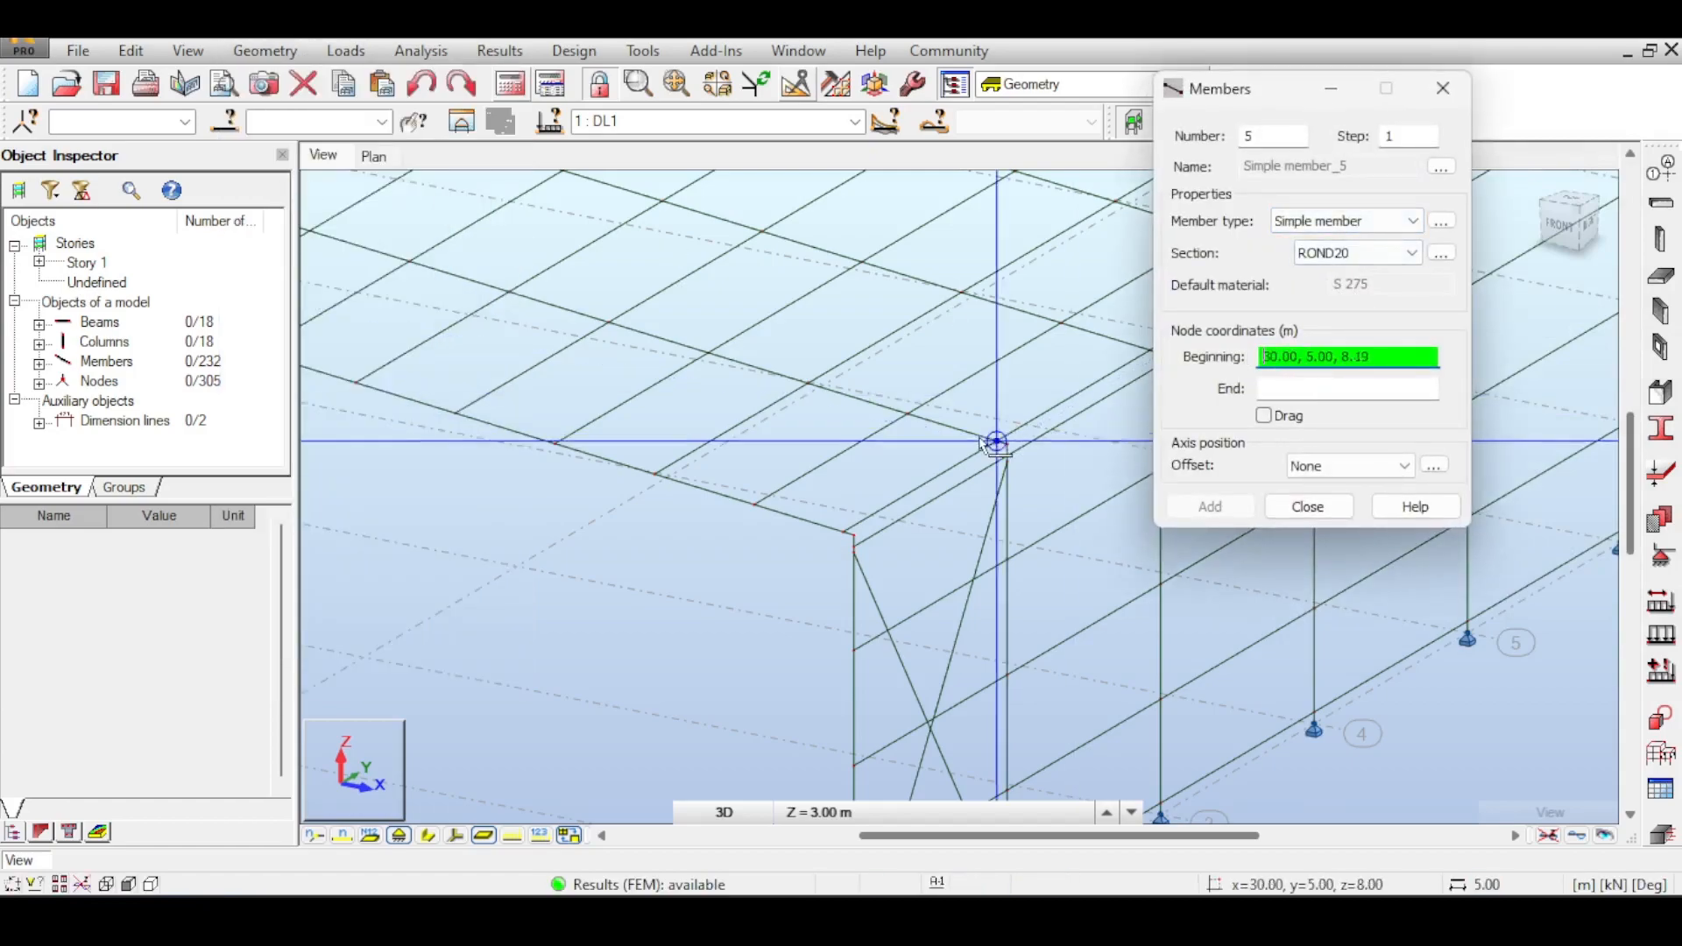
- Examine the eaves joint of the second frame near x = 30.00, y = 5.00 and the steel frame photo in the PowerPoint slide show
scroll(1022, 380, up, 5)
middle_drag(1052, 396, 999, 383)
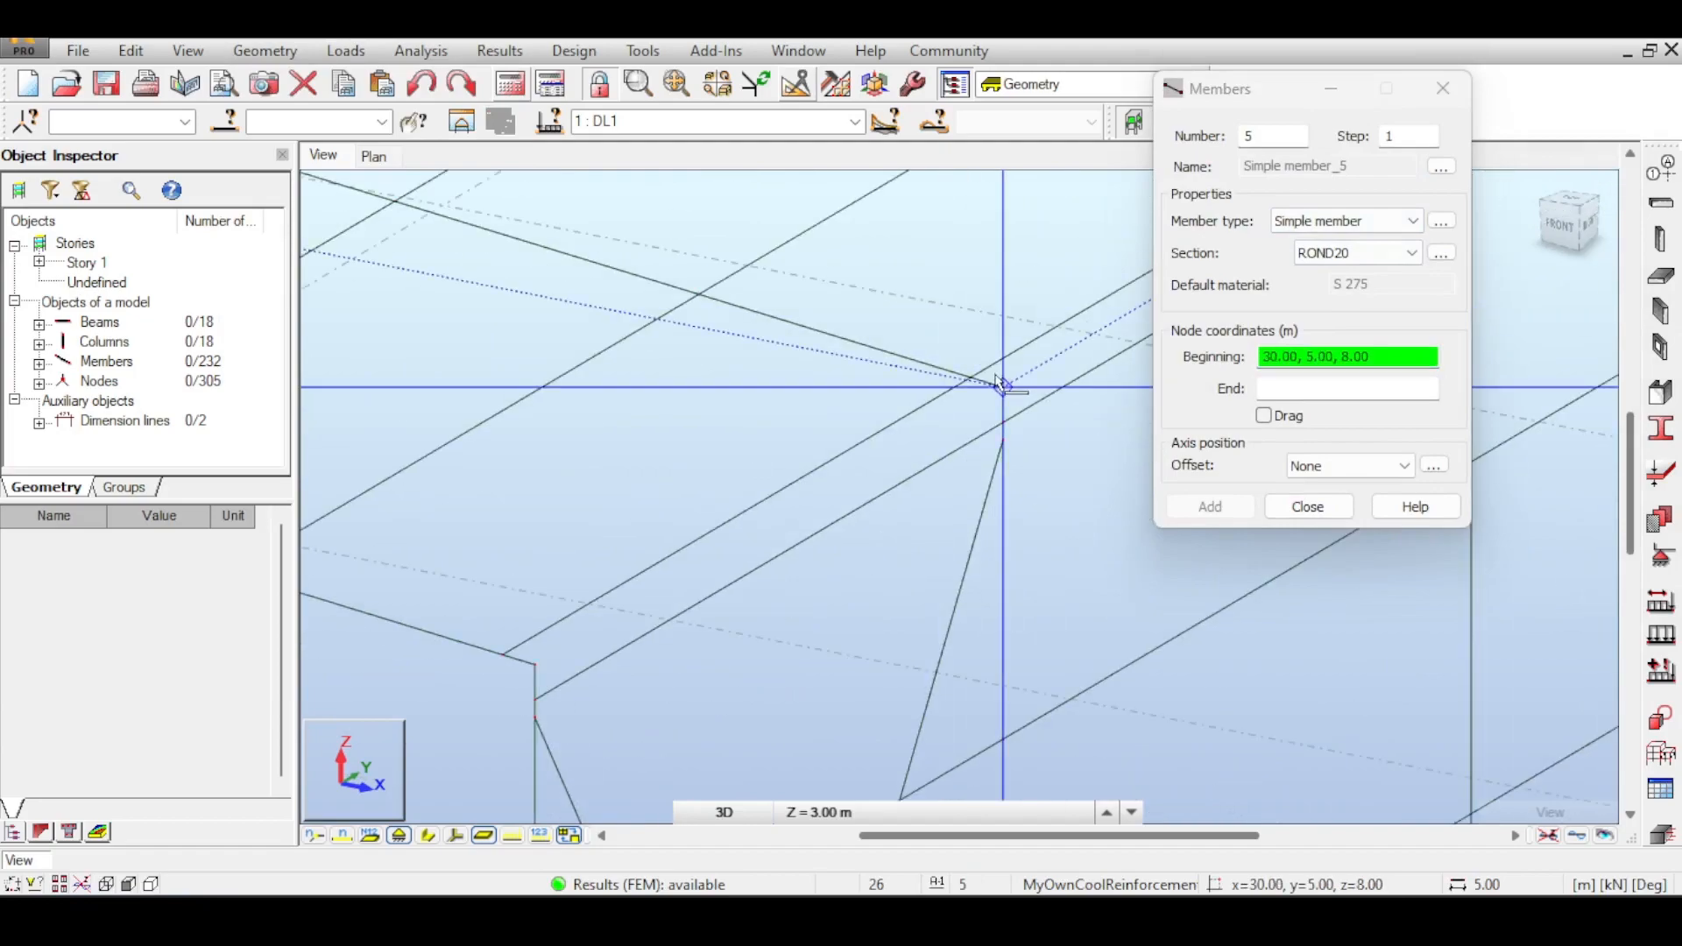
scroll(1003, 386, up, 3)
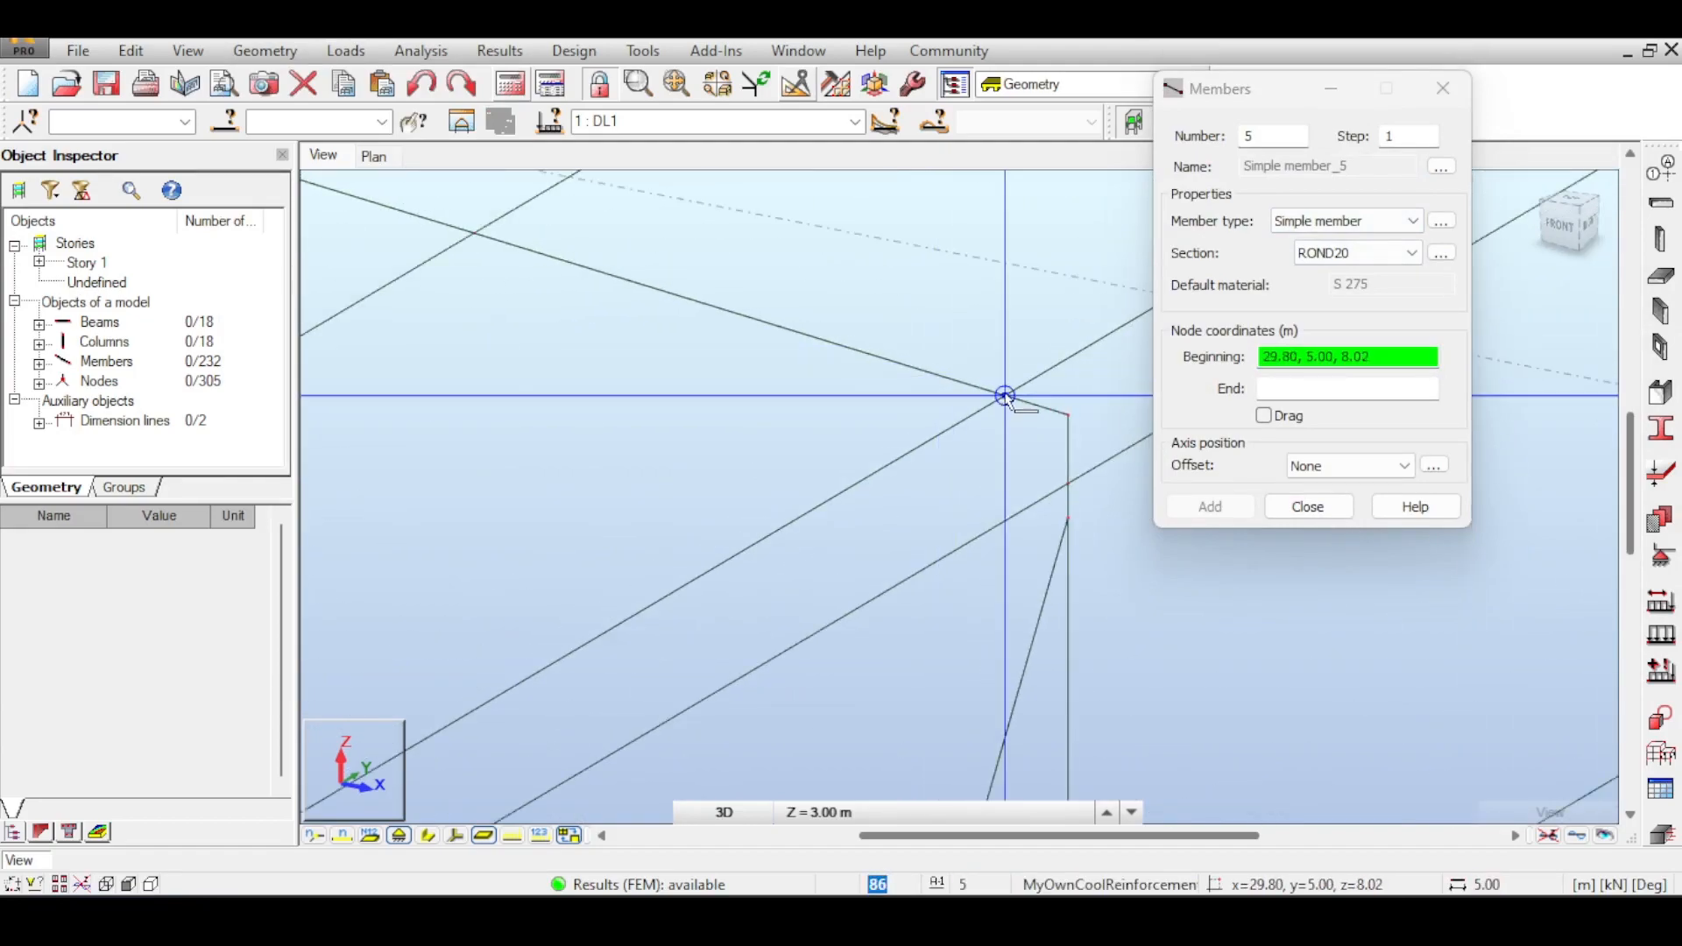
middle_drag(1022, 387, 847, 269)
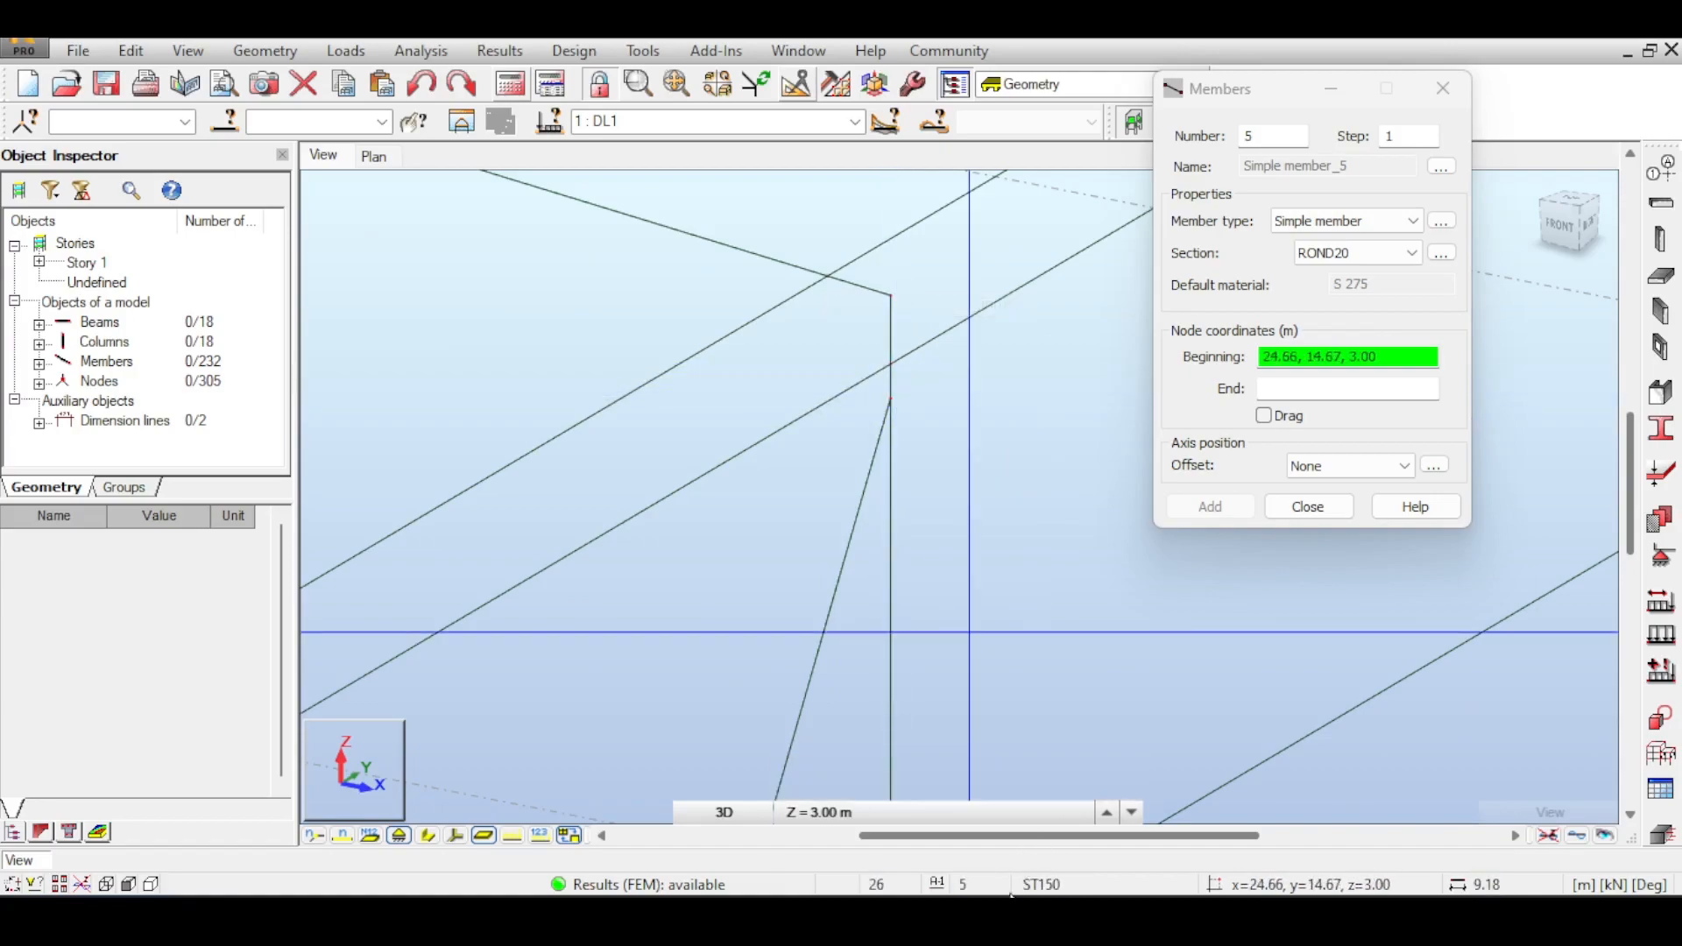
mouse_move(948, 911)
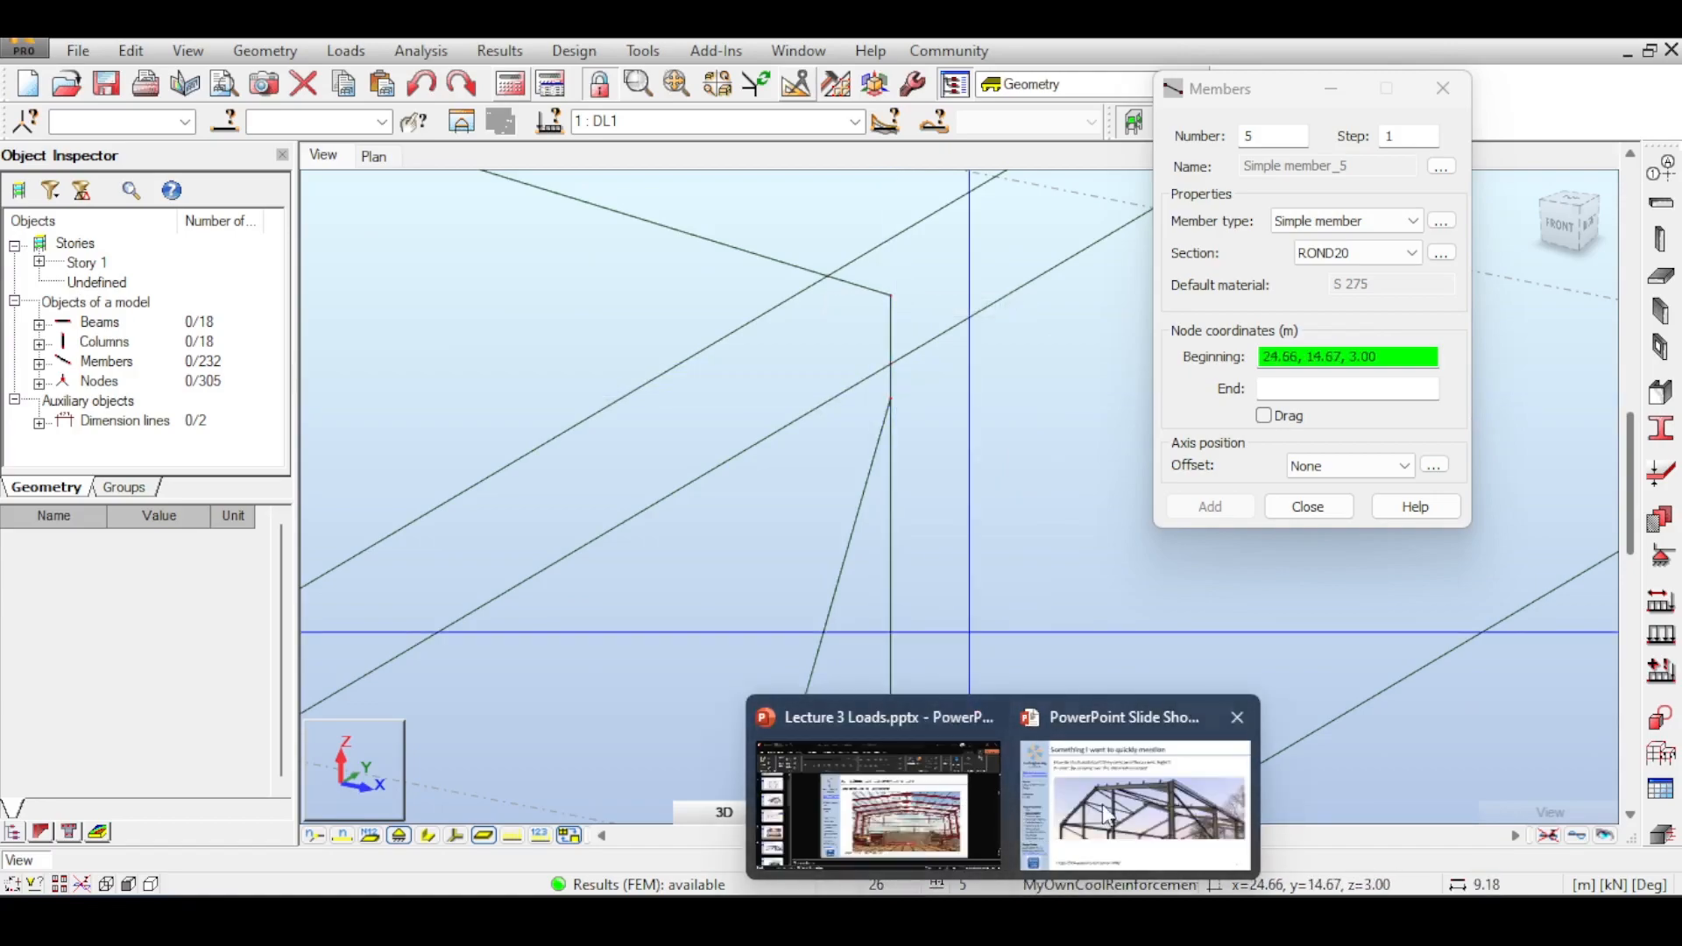
click(1109, 815)
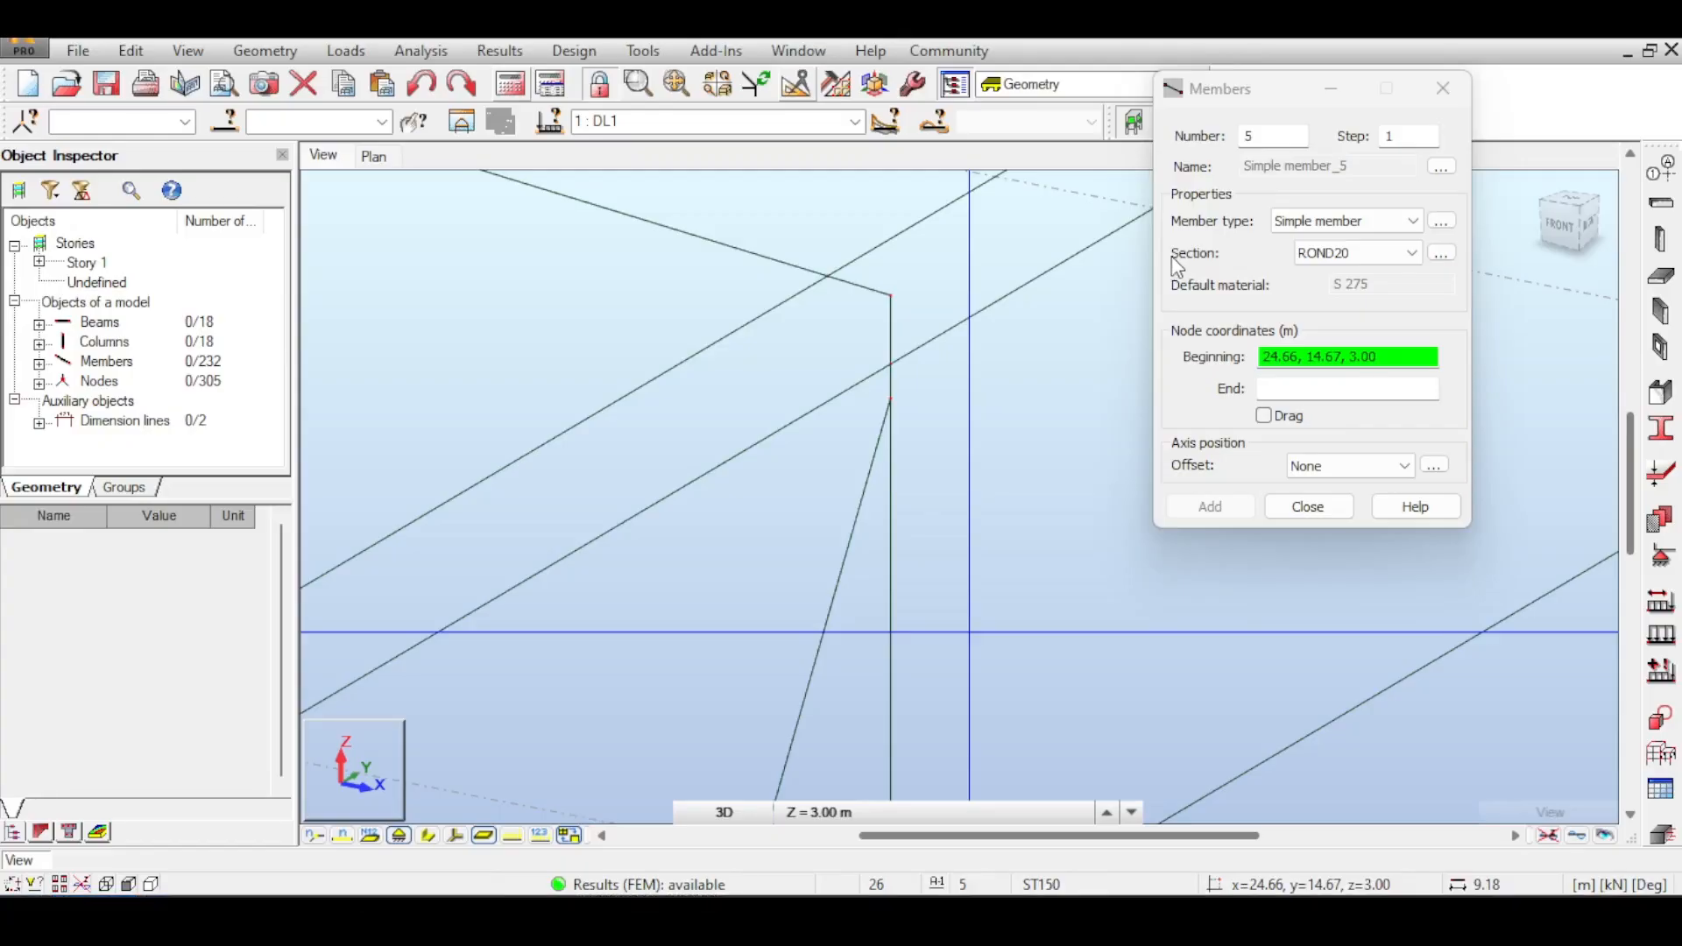
- Examine the first roof bay from the eaves to the ridge and the braced side wall bay below it
scroll(851, 385, up, 5)
scroll(852, 386, down, 5)
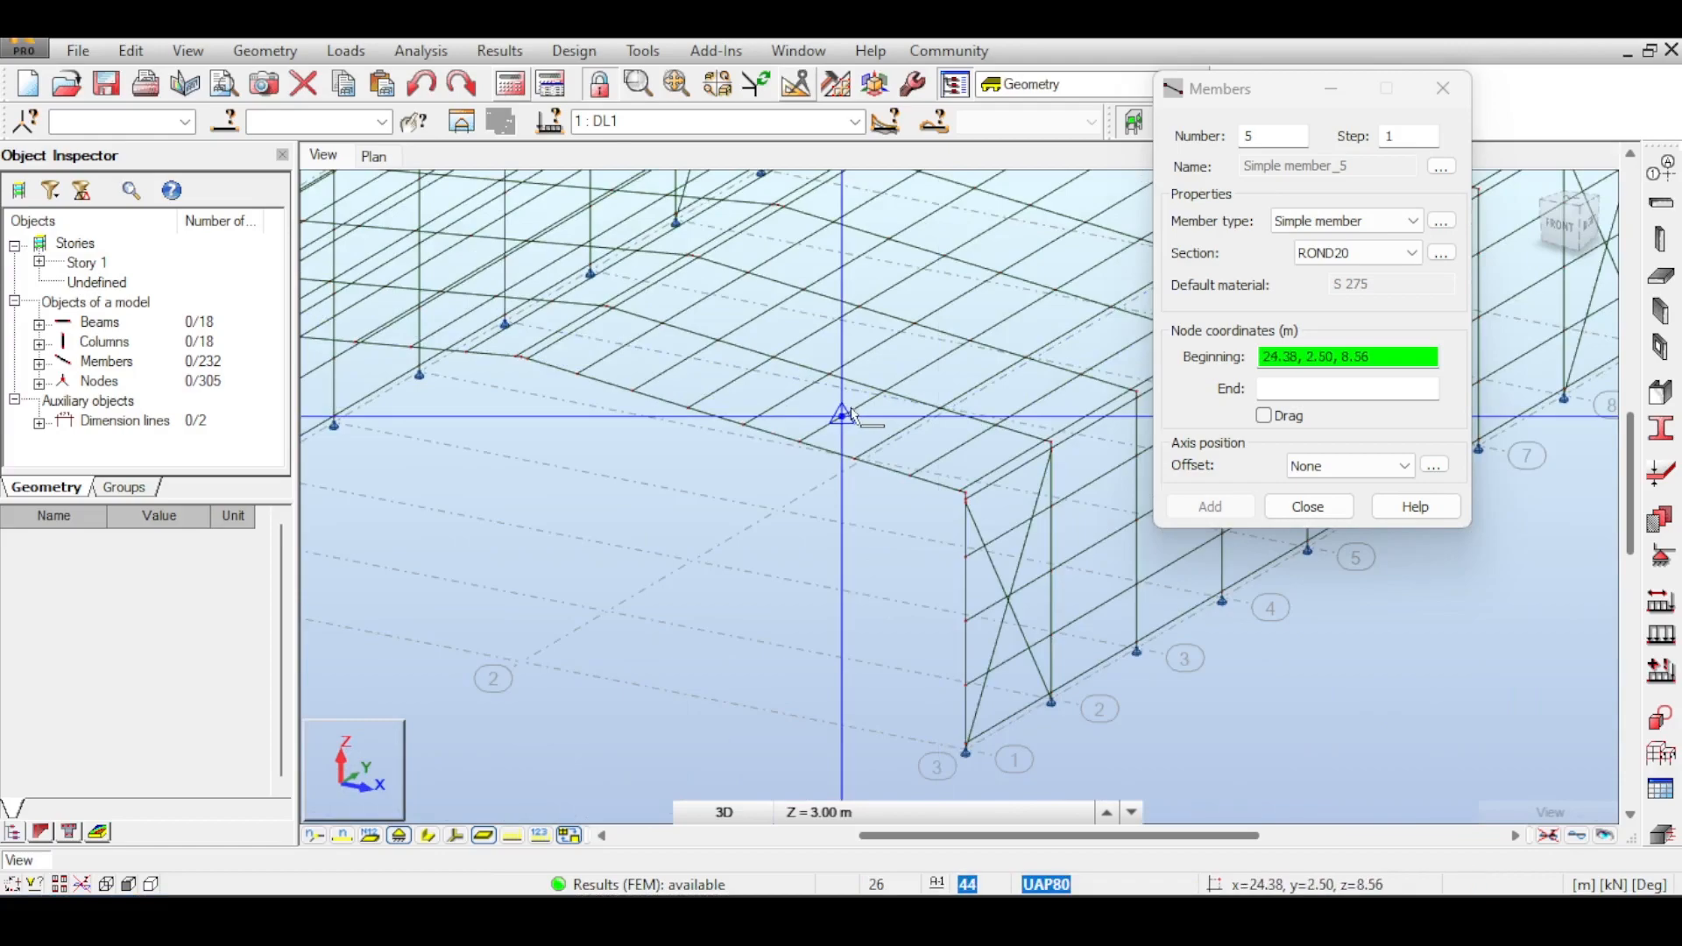
scroll(846, 438, up, 2)
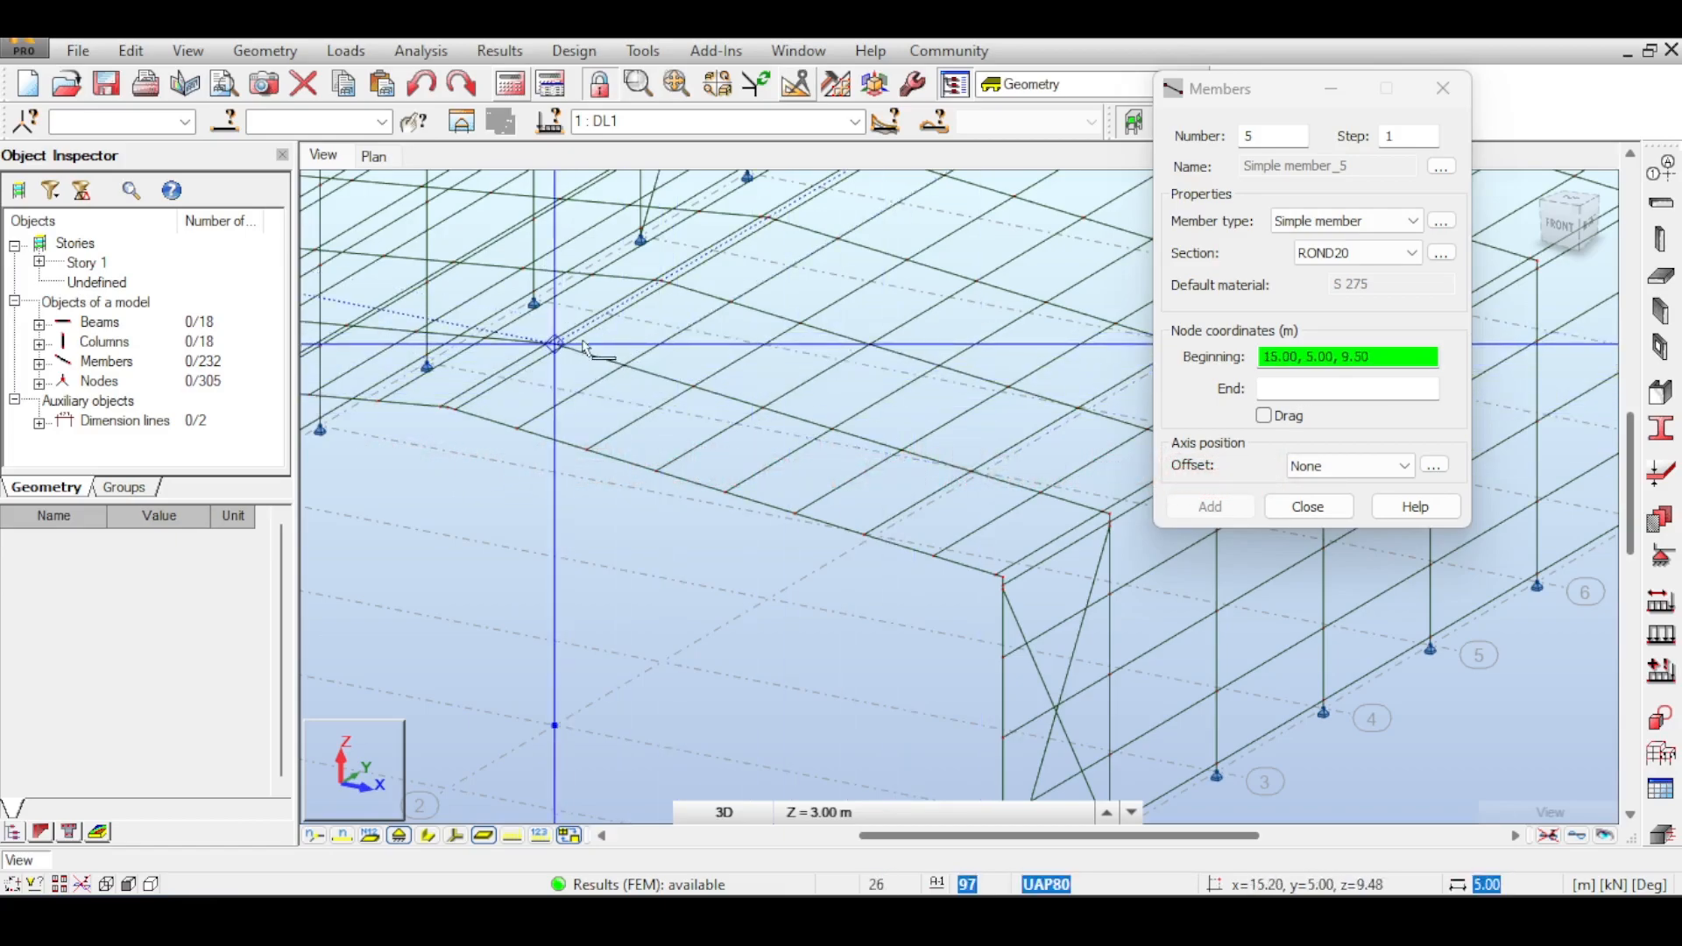
scroll(1021, 557, up, 5)
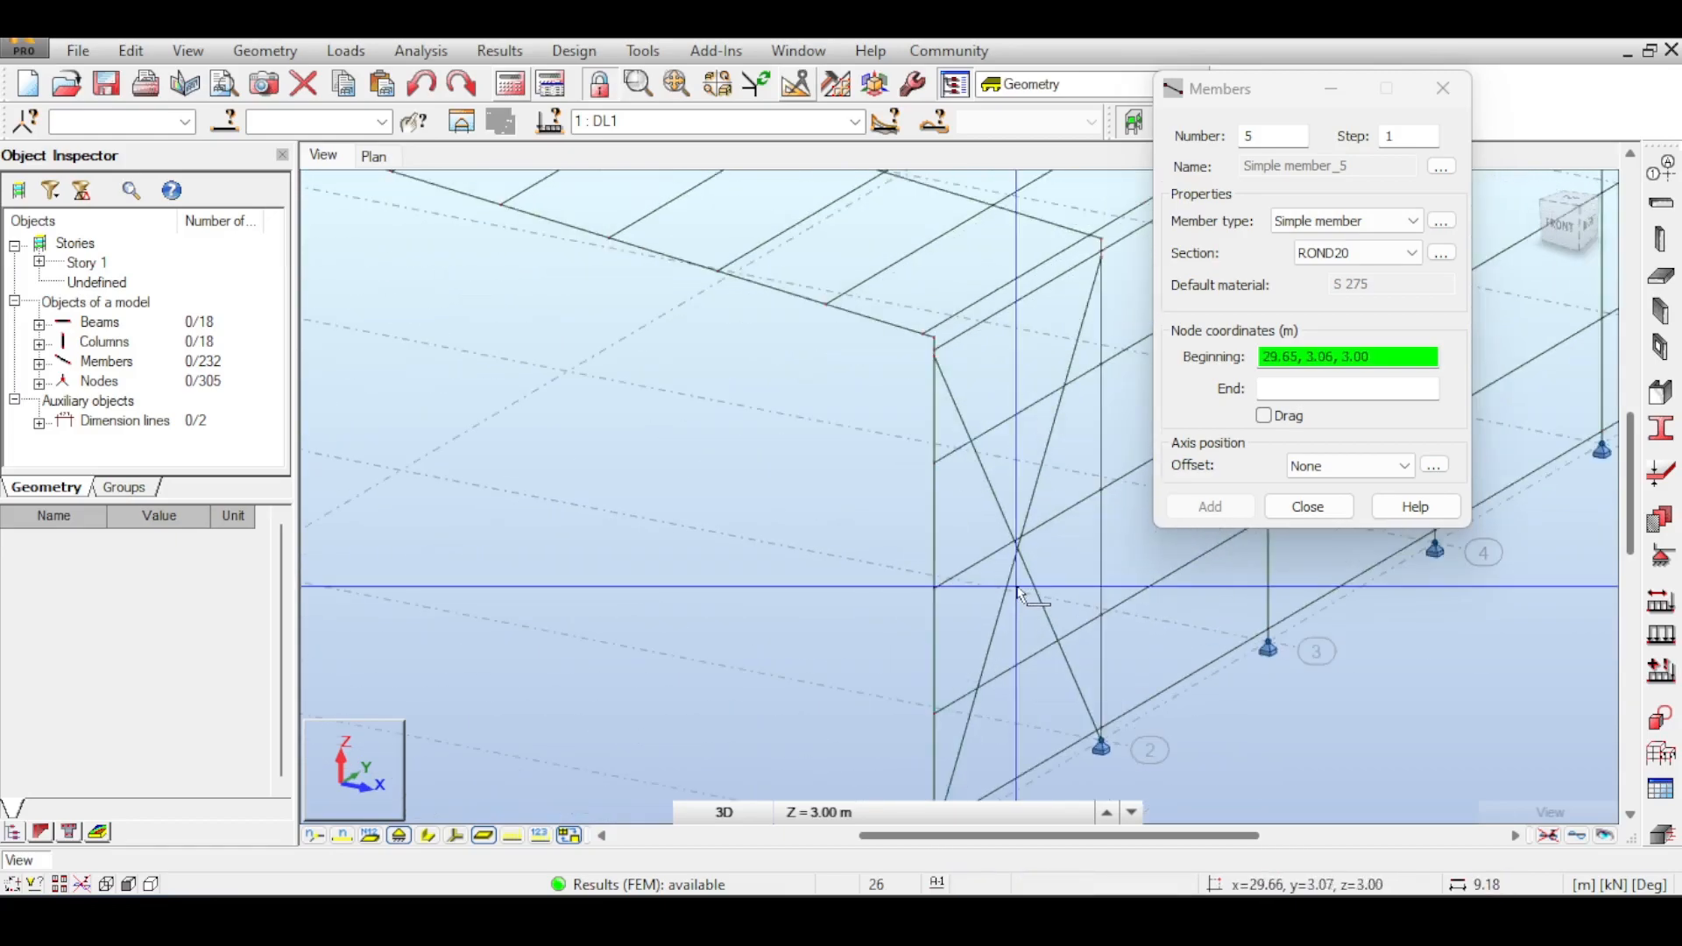
scroll(1021, 556, up, 4)
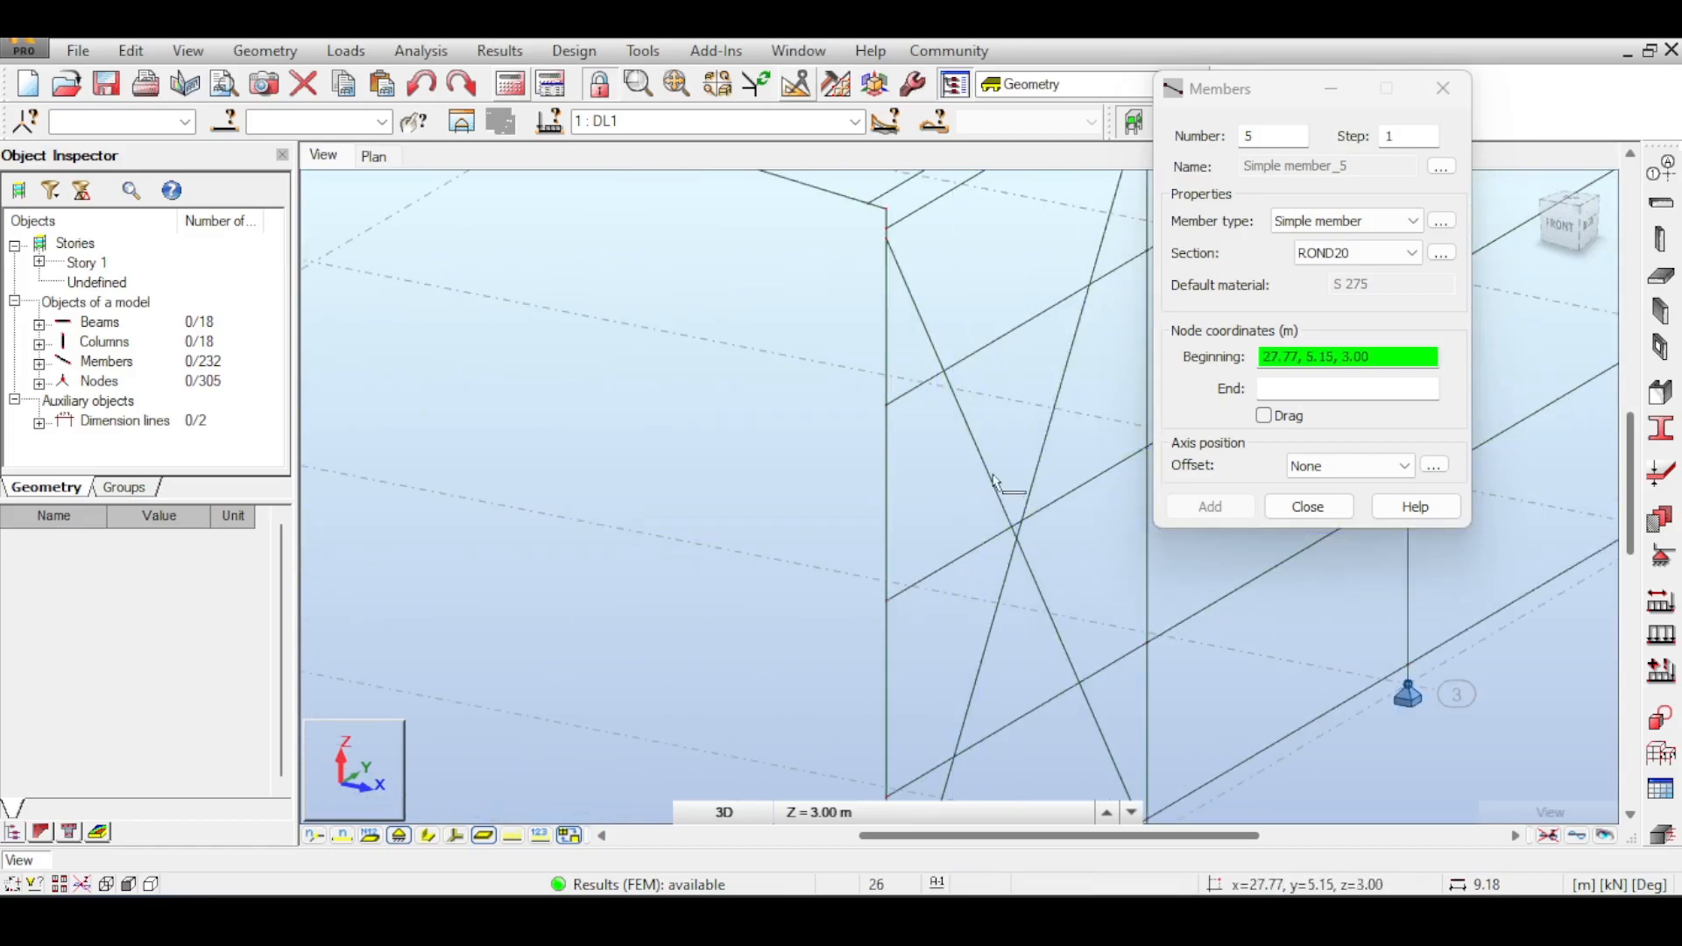
scroll(1063, 589, down, 5)
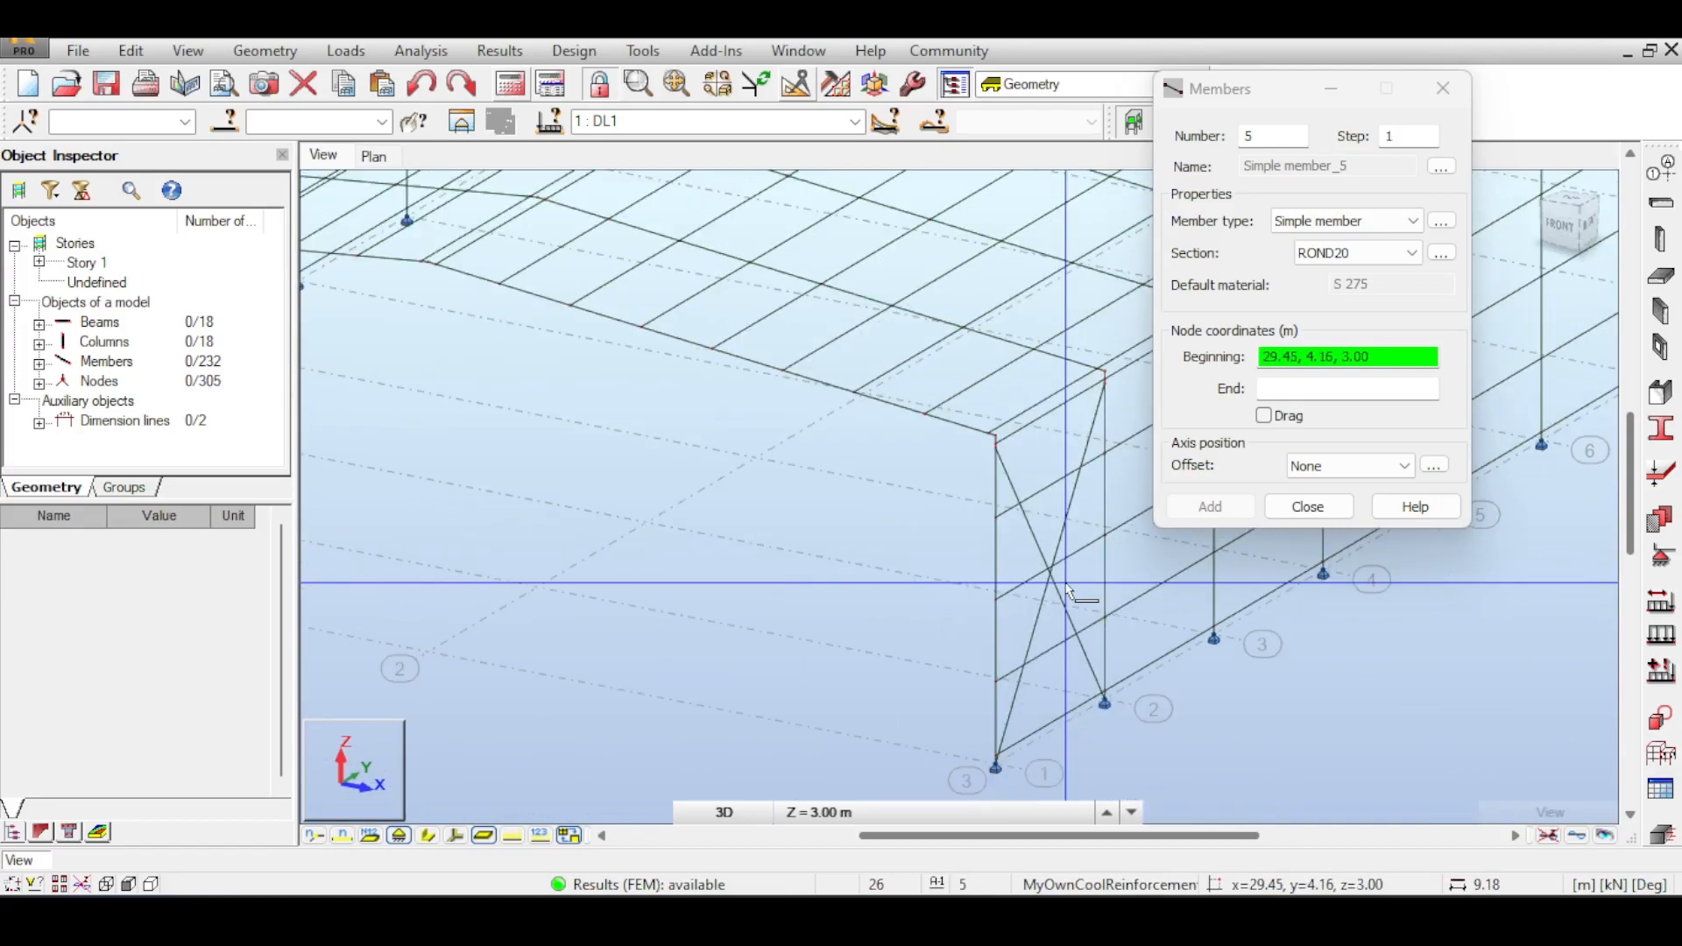
scroll(1060, 548, up, 2)
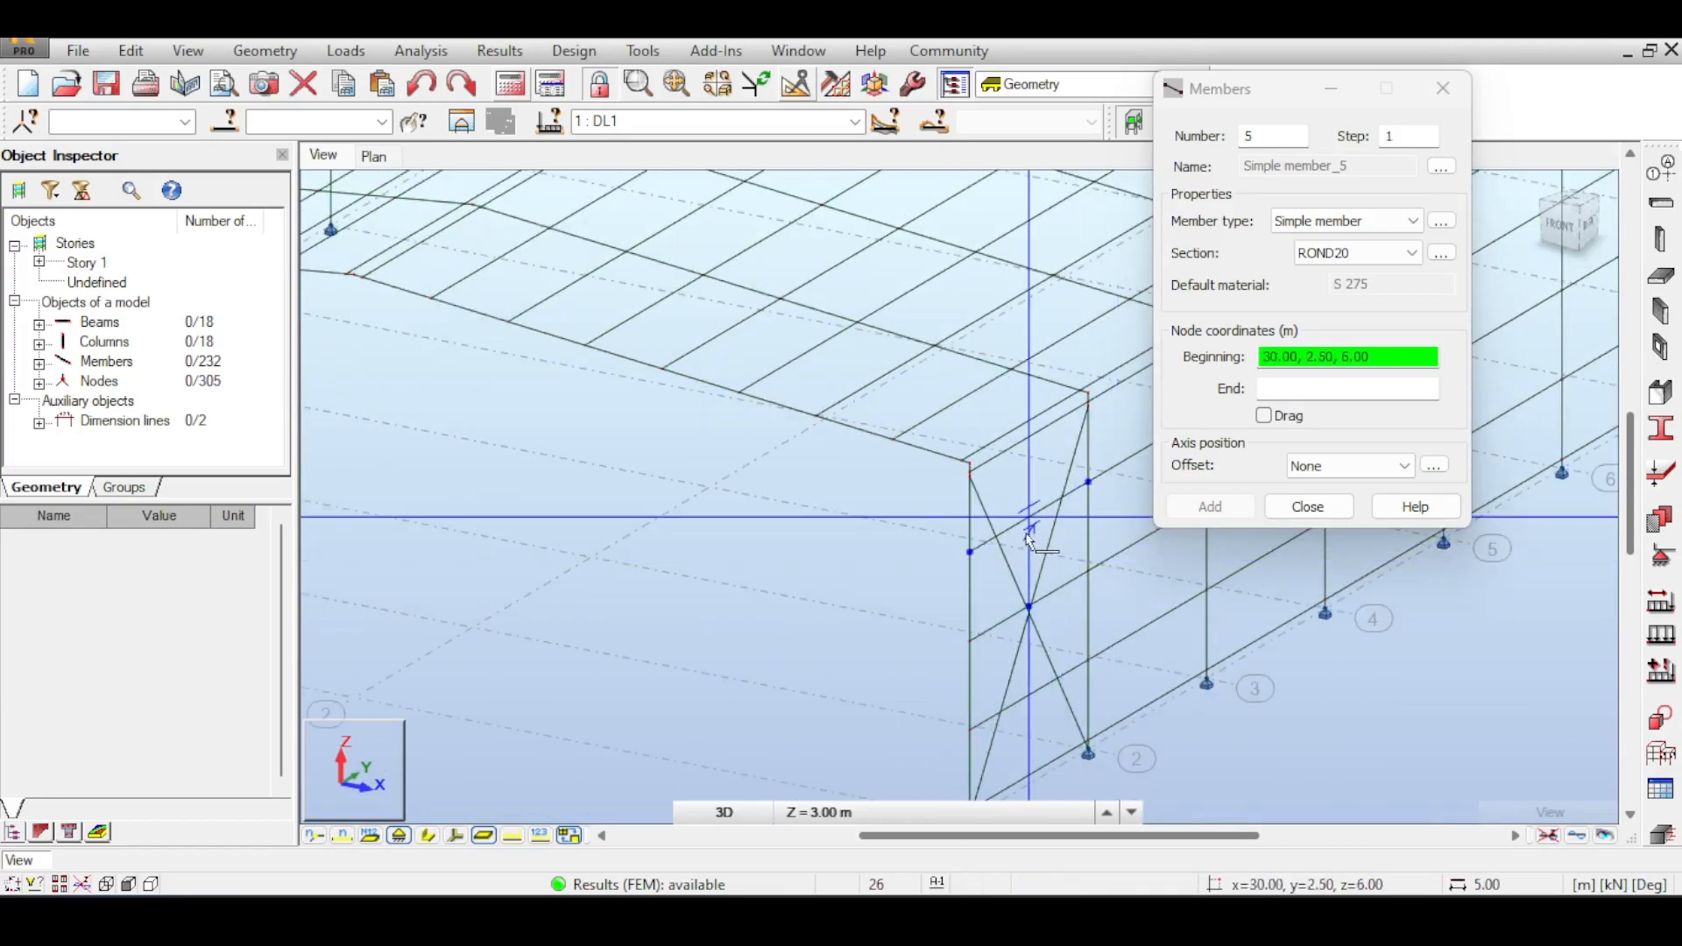
scroll(921, 487, down, 3)
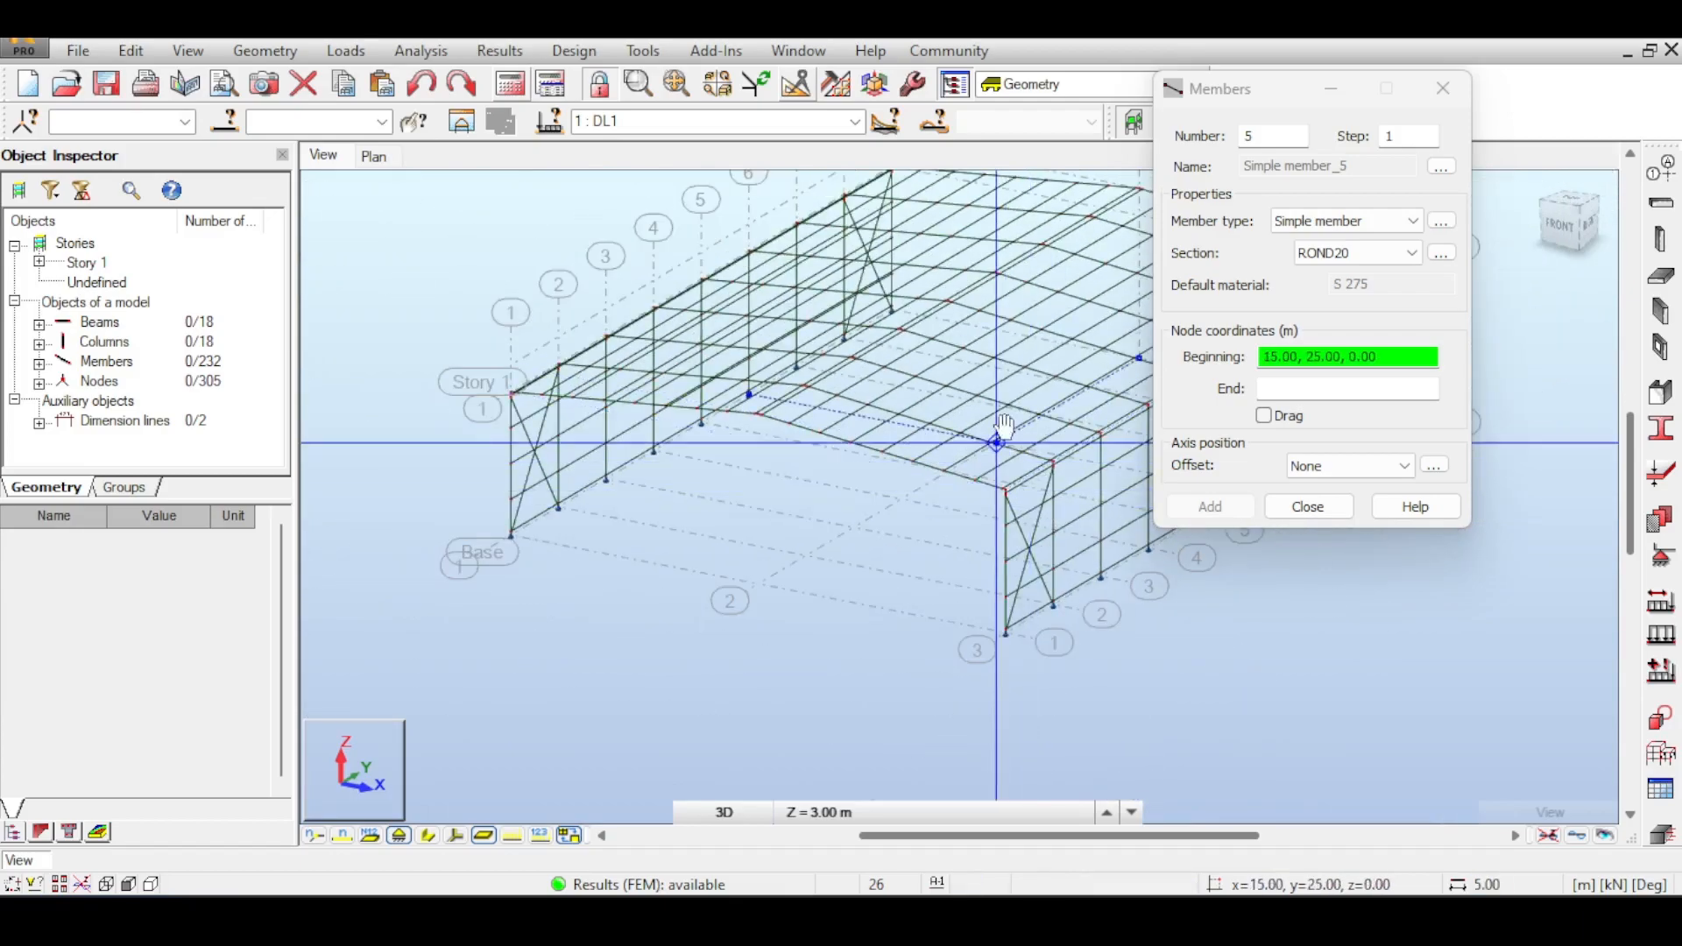
scroll(921, 487, up, 5)
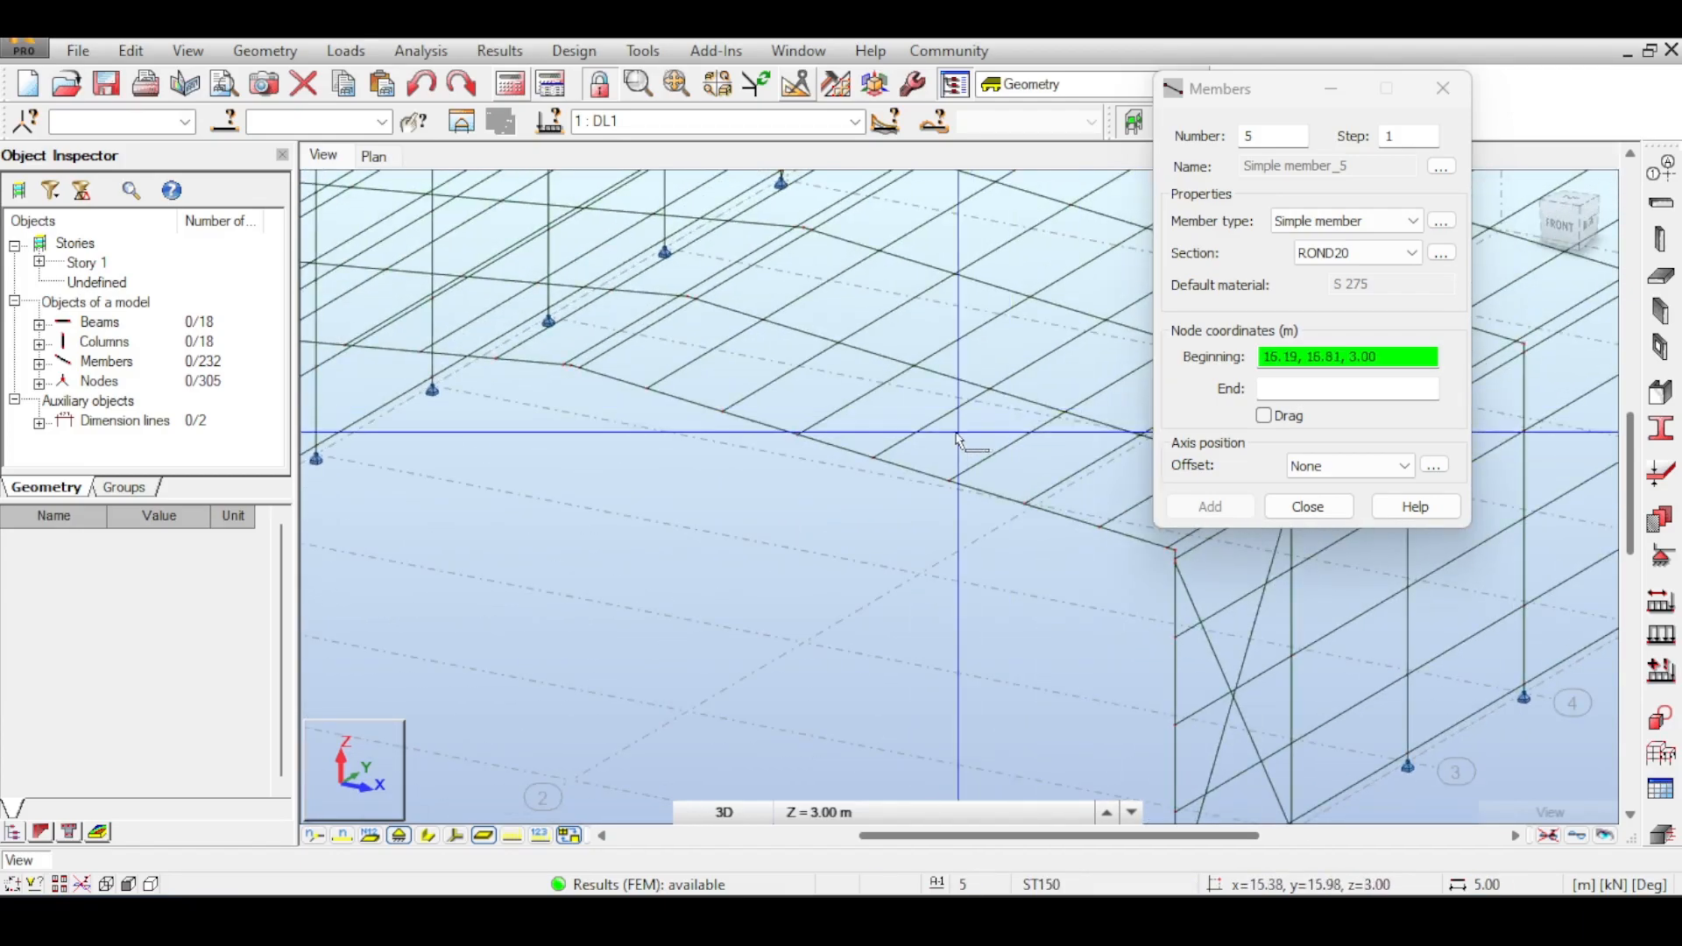
scroll(946, 473, up, 3)
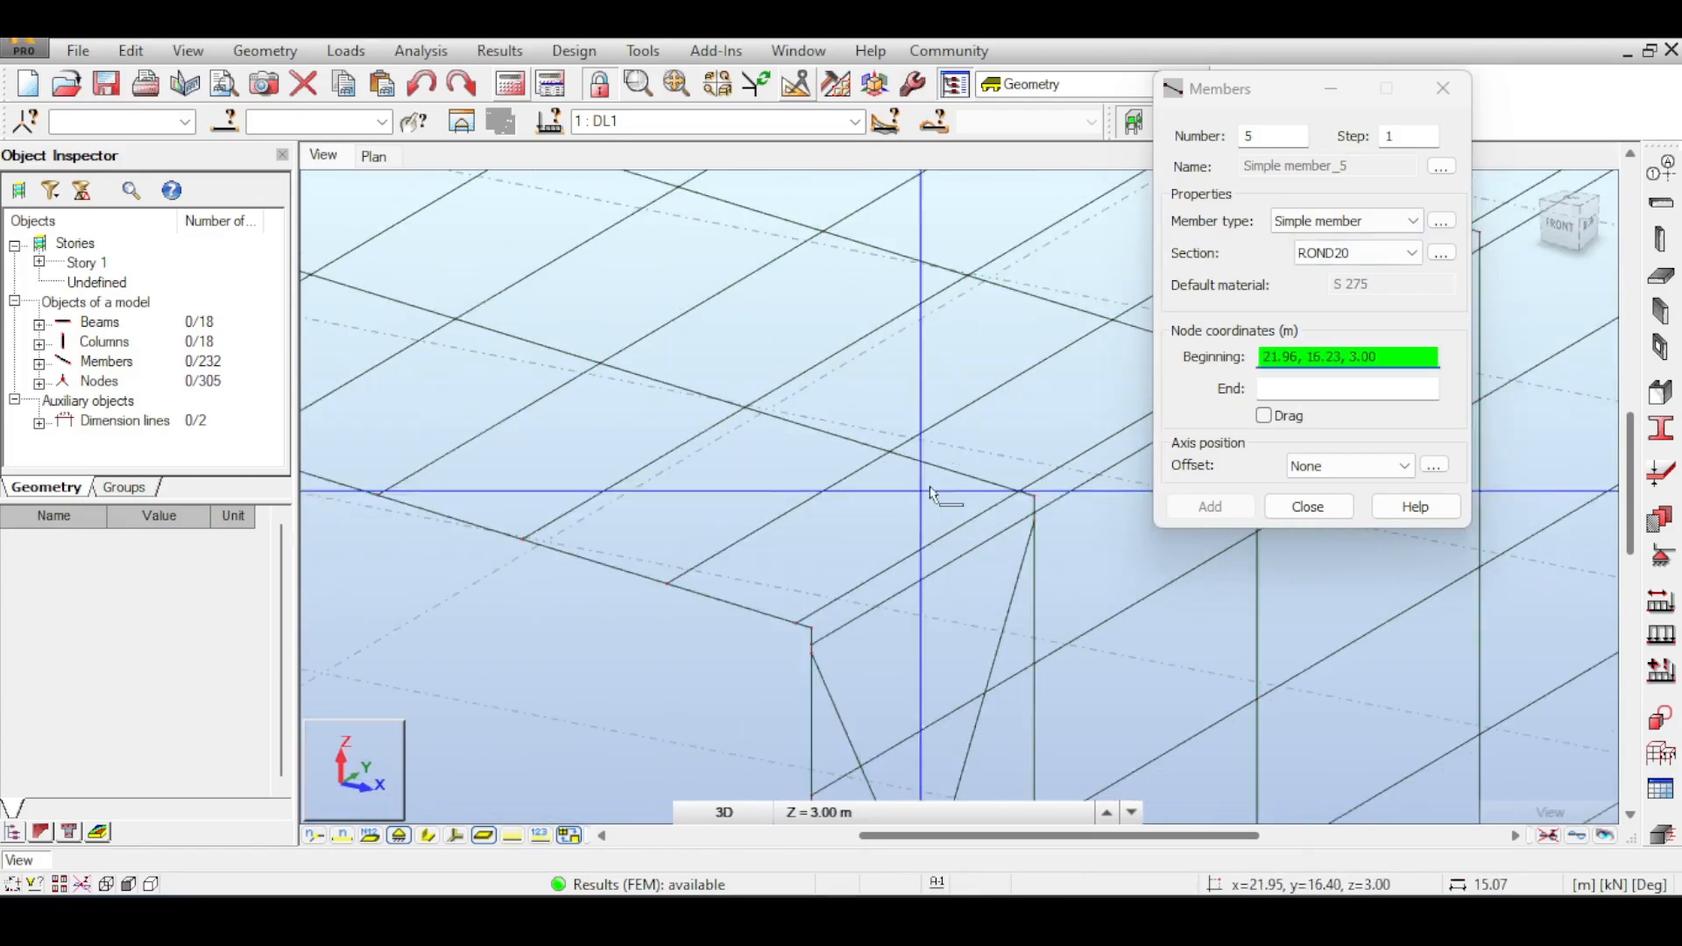
- Add a ROND20 roof diagonal from (29.80, 5.00, 8.02) on the second frame to (26.25, 0.00, 8.38) on the front rafter
click(1036, 506)
scroll(964, 490, down, 2)
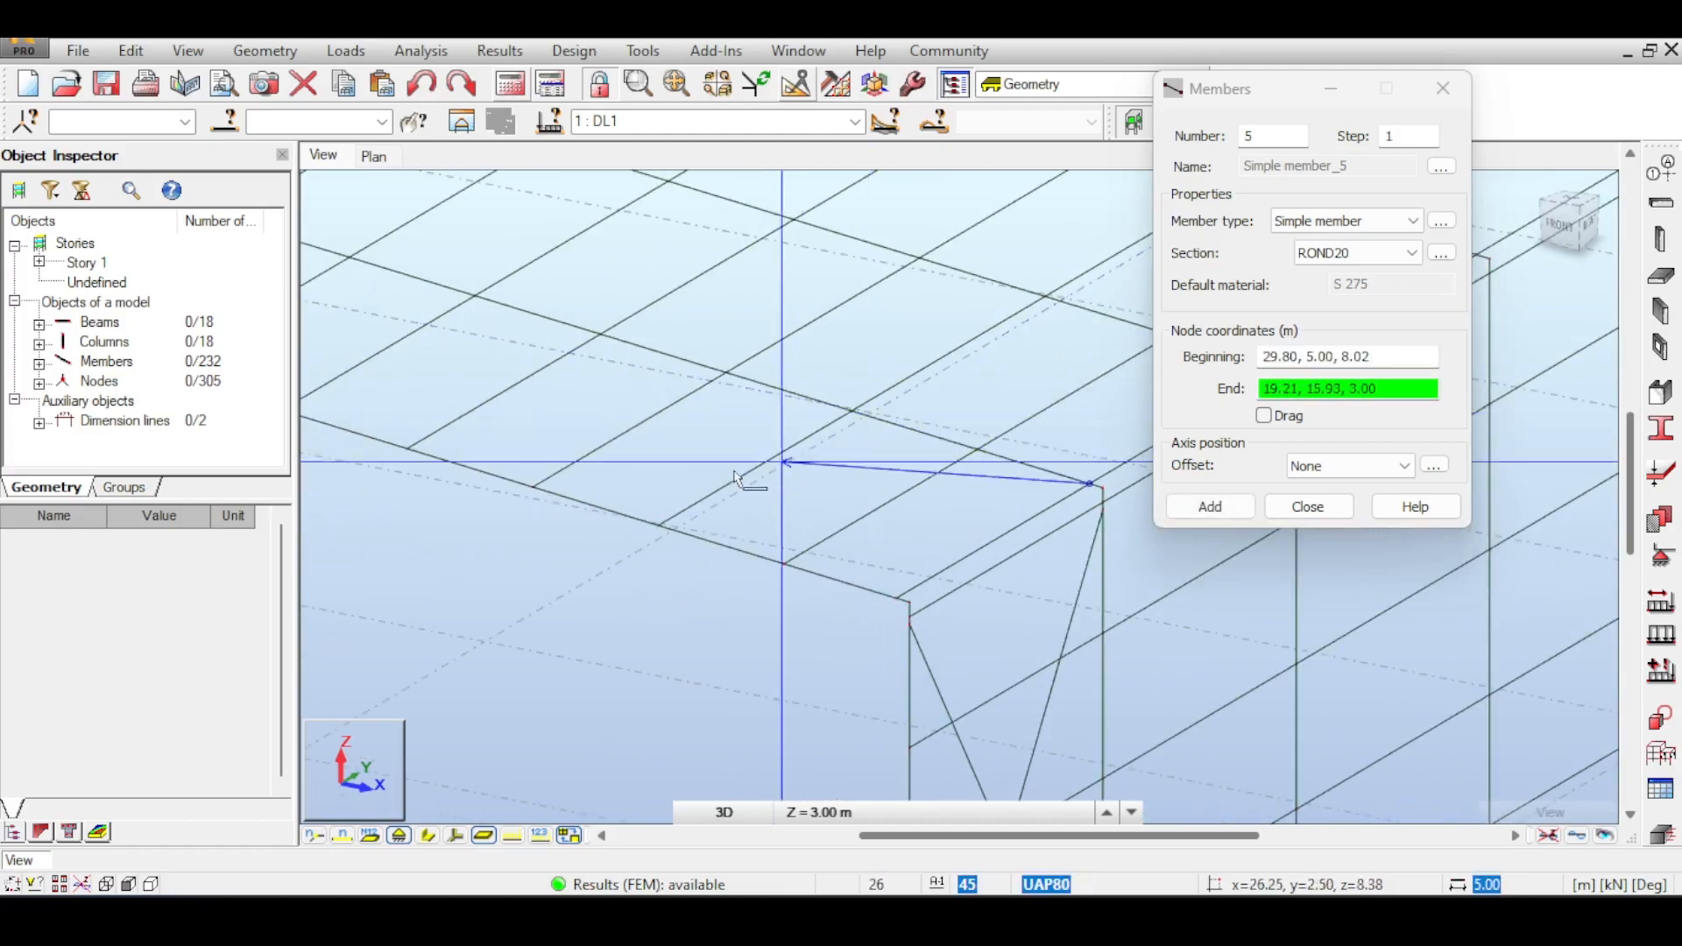
click(658, 527)
click(922, 518)
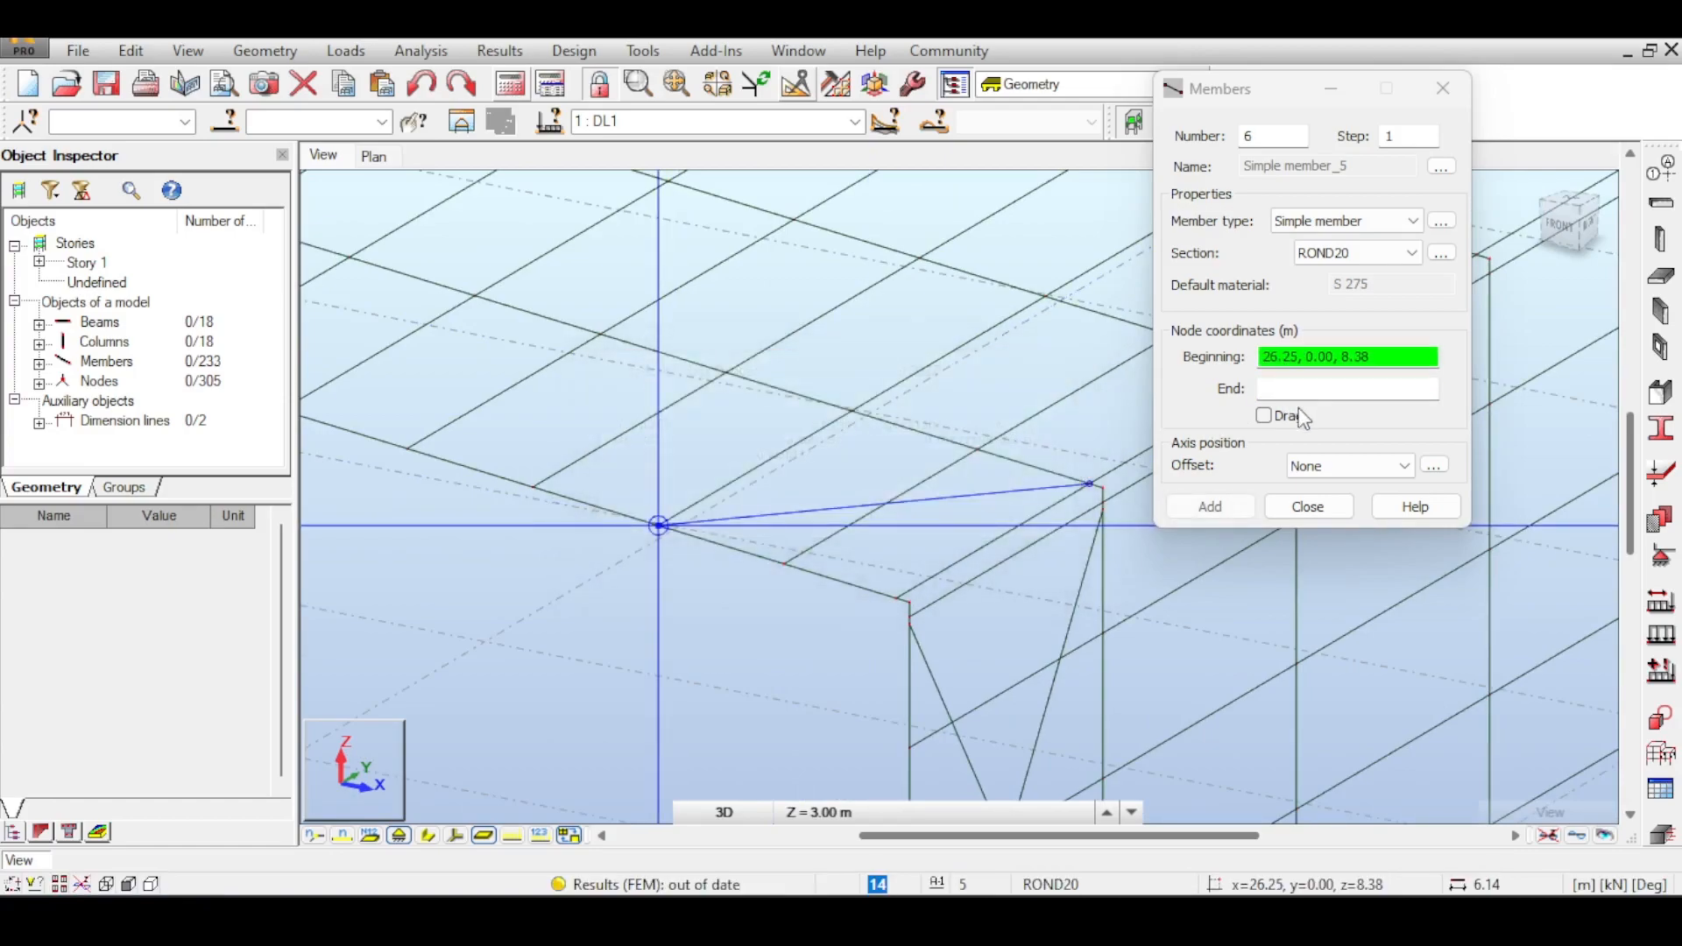
- Turn on chained member drawing and continue the zigzag roof bracing from (26.25, 0.00, 8.38) via (22.50, 5.00, 8.75) to (15.20, 5.00, 9.48)
click(1268, 415)
click(842, 484)
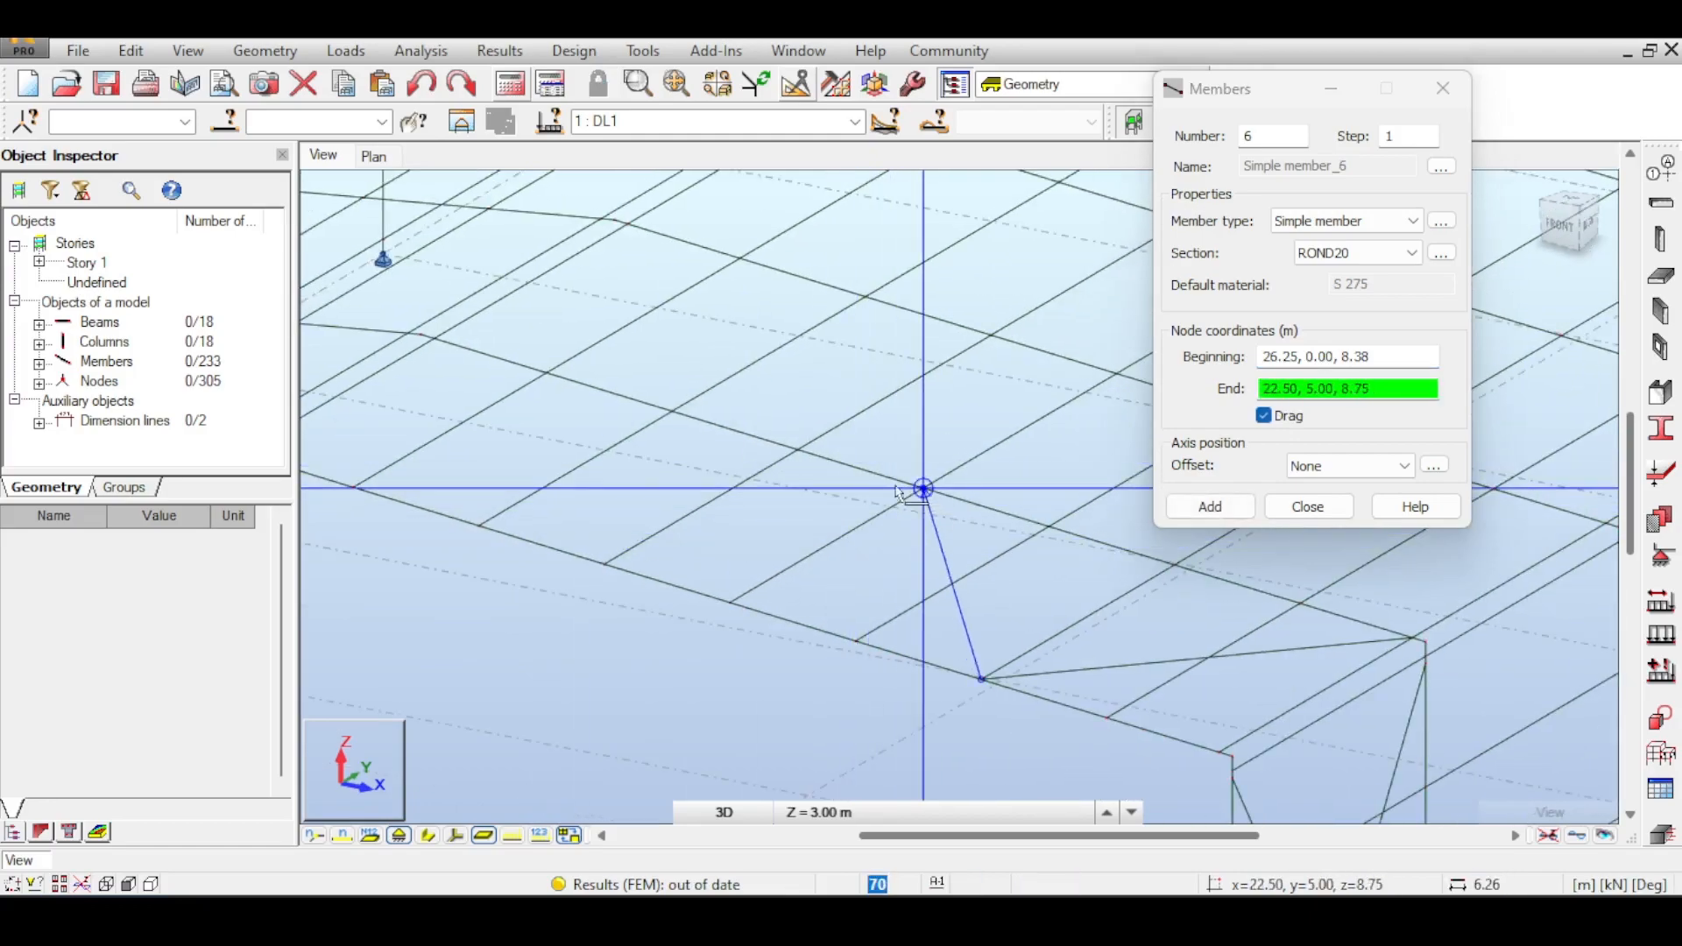
middle_drag(688, 482, 828, 461)
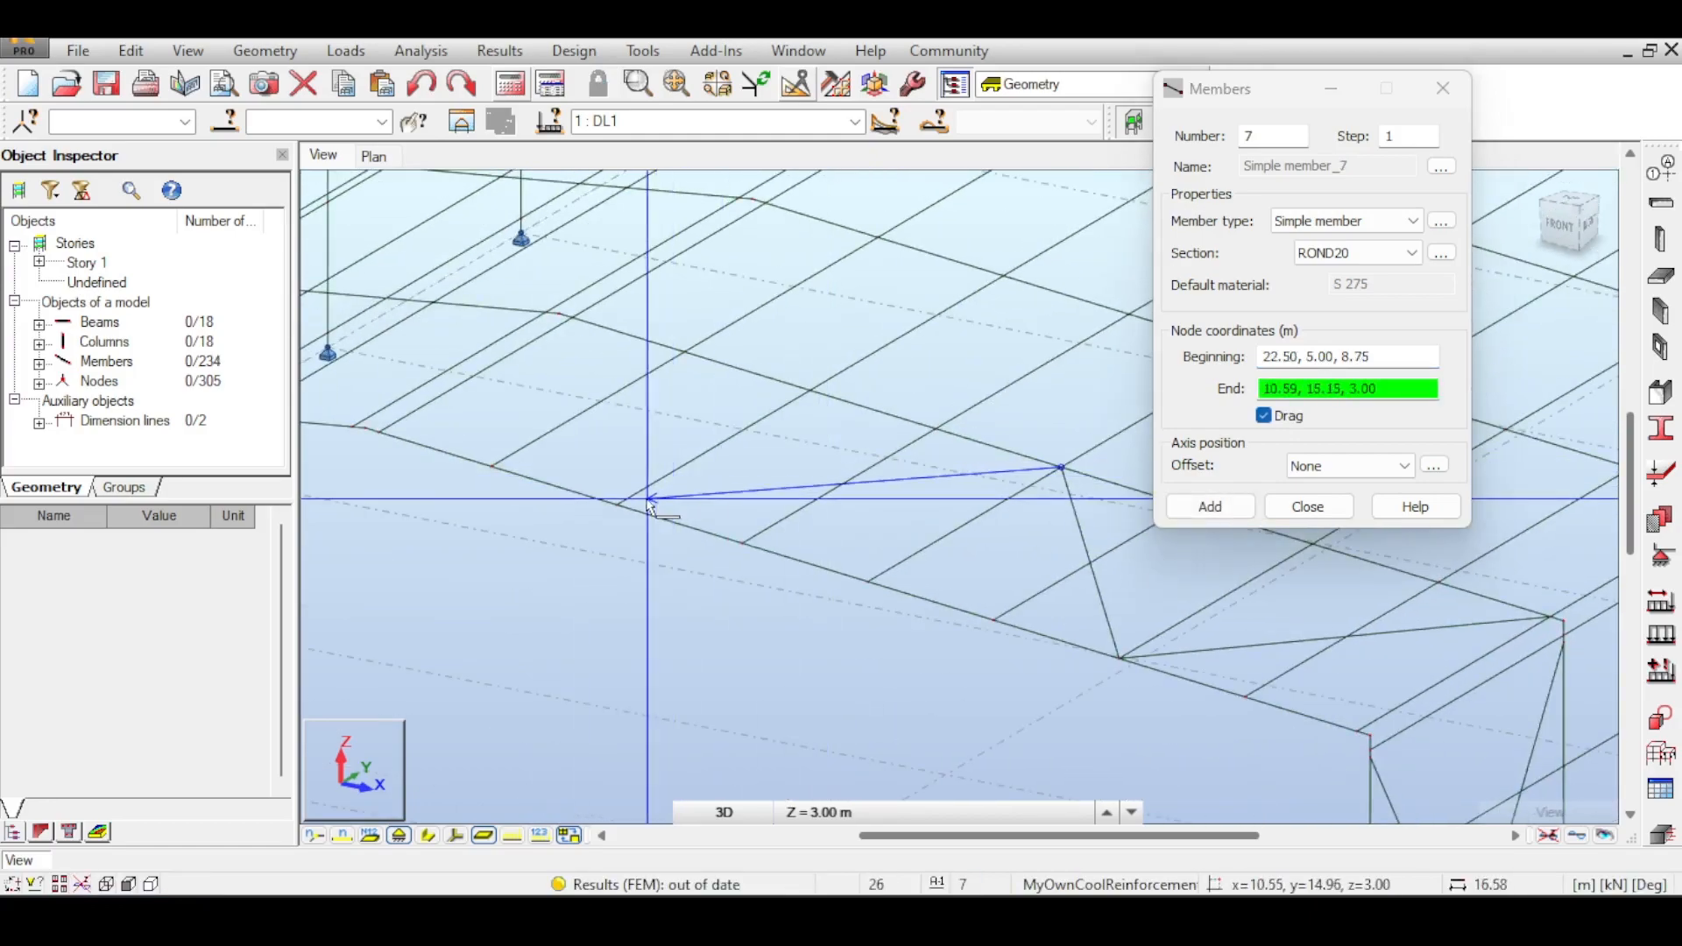
click(617, 506)
middle_drag(618, 506, 688, 452)
click(668, 424)
scroll(669, 488, down, 3)
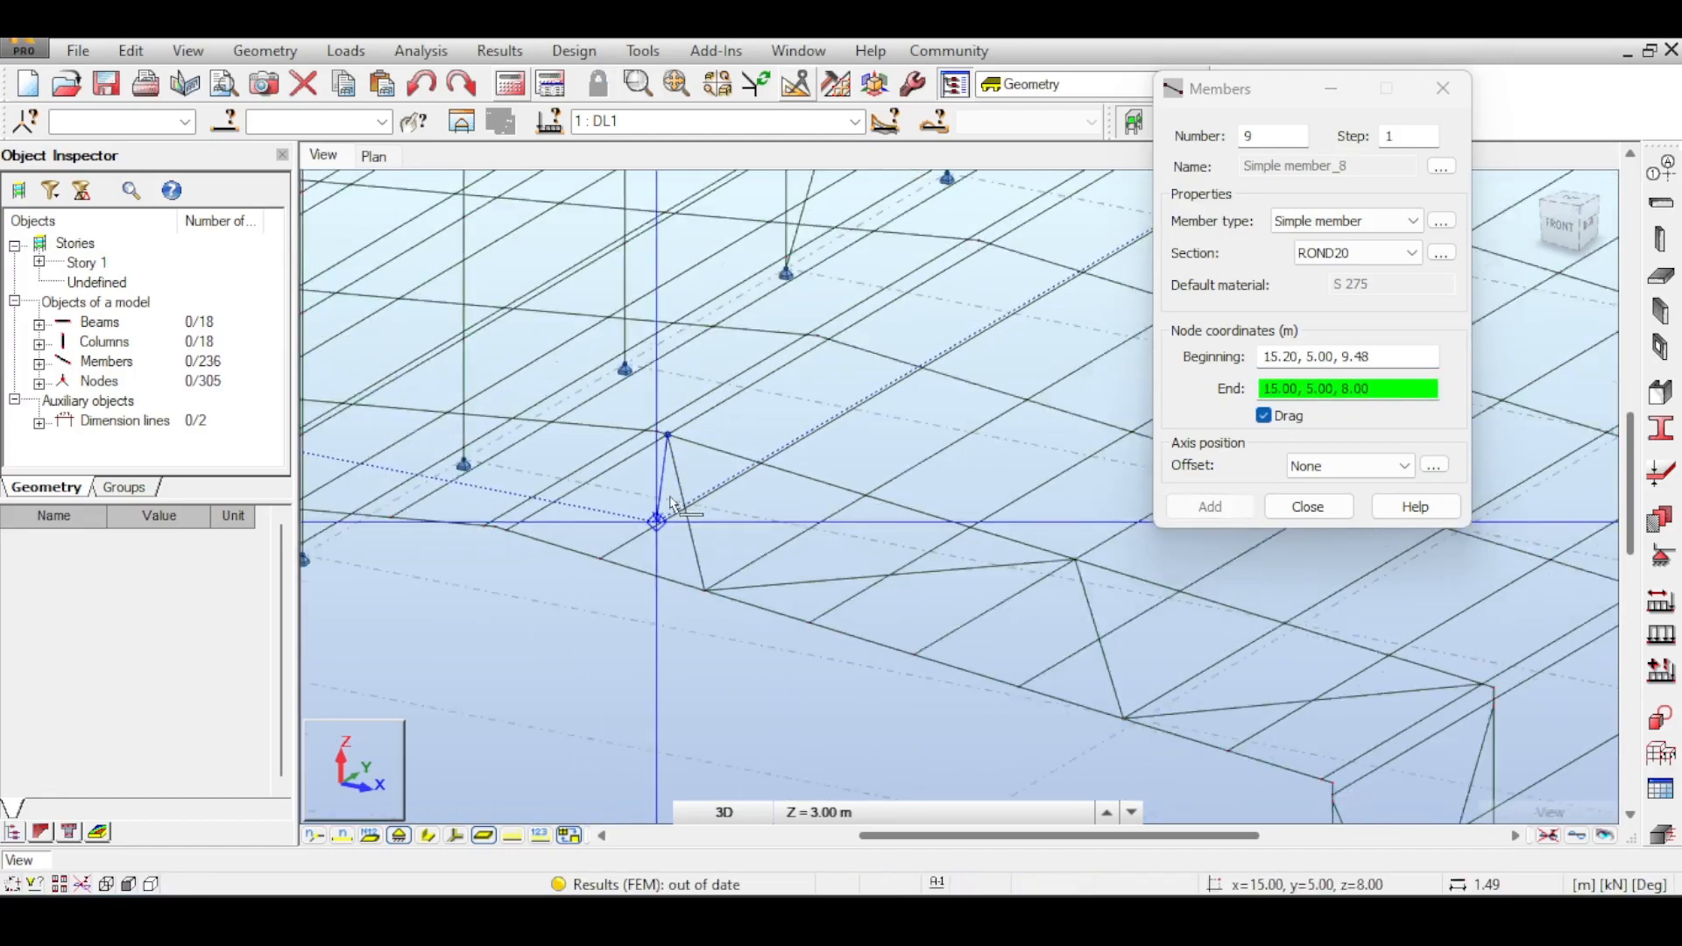
- Complete the ROND20 zigzag bracing on the front bay's other roof slope and across the rear roof bay, ending at (29.80, 35.00, 8.02)
middle_drag(717, 477, 1014, 496)
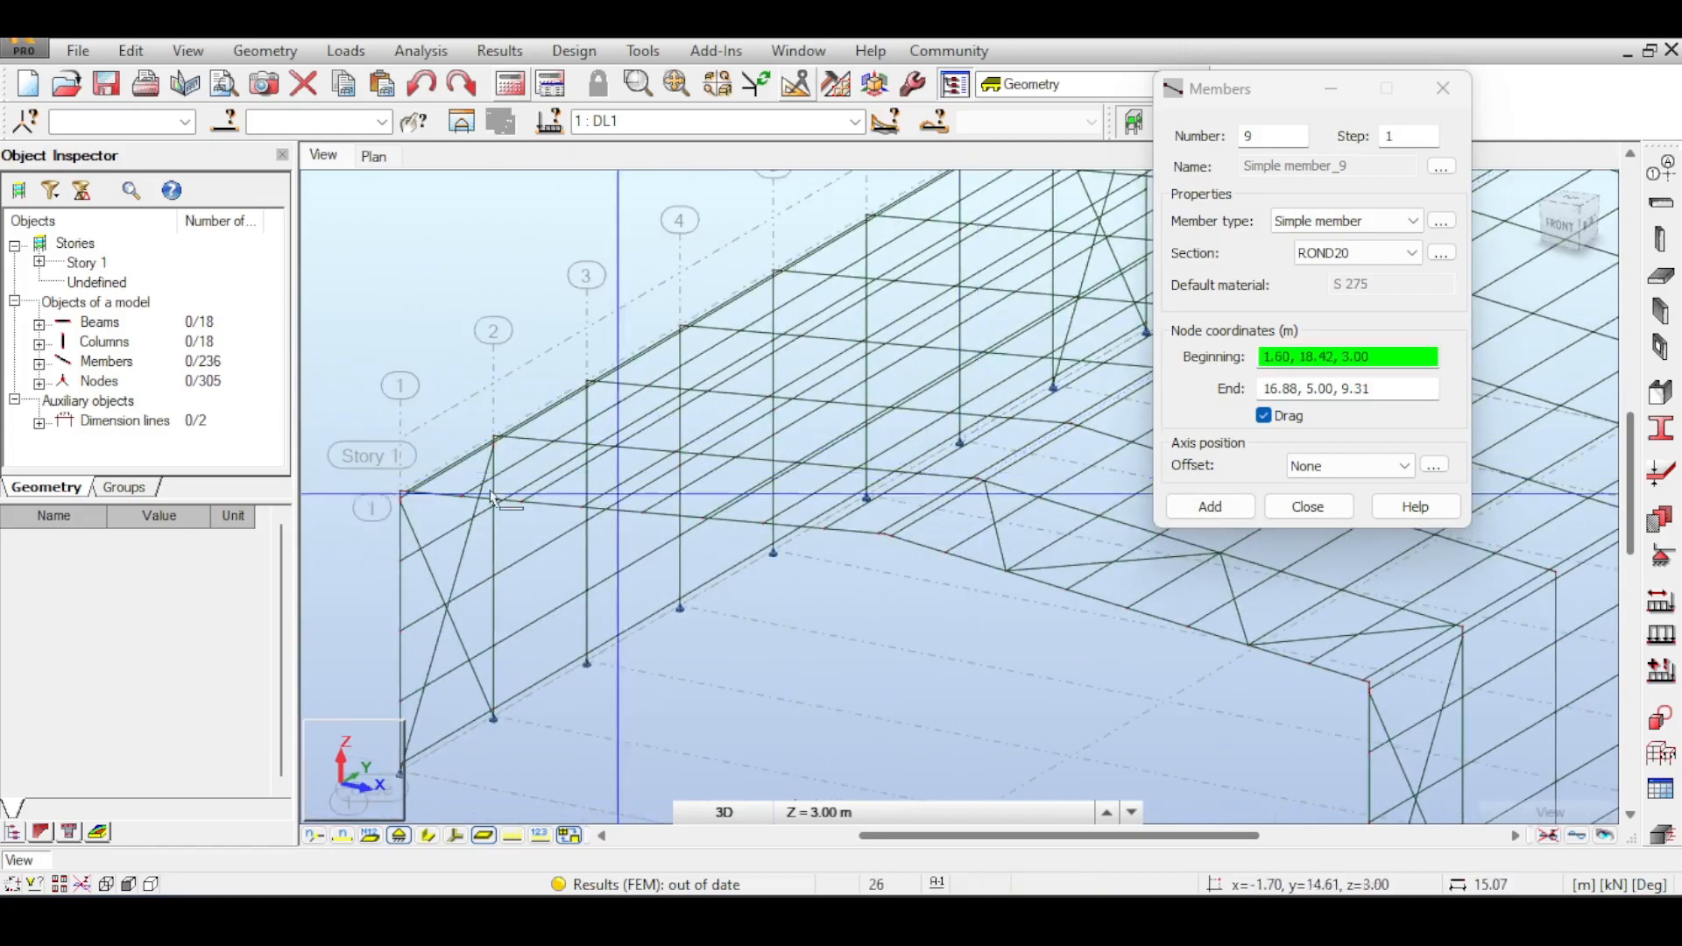
scroll(481, 489, up, 1)
middle_drag(483, 490, 589, 370)
scroll(619, 420, down, 2)
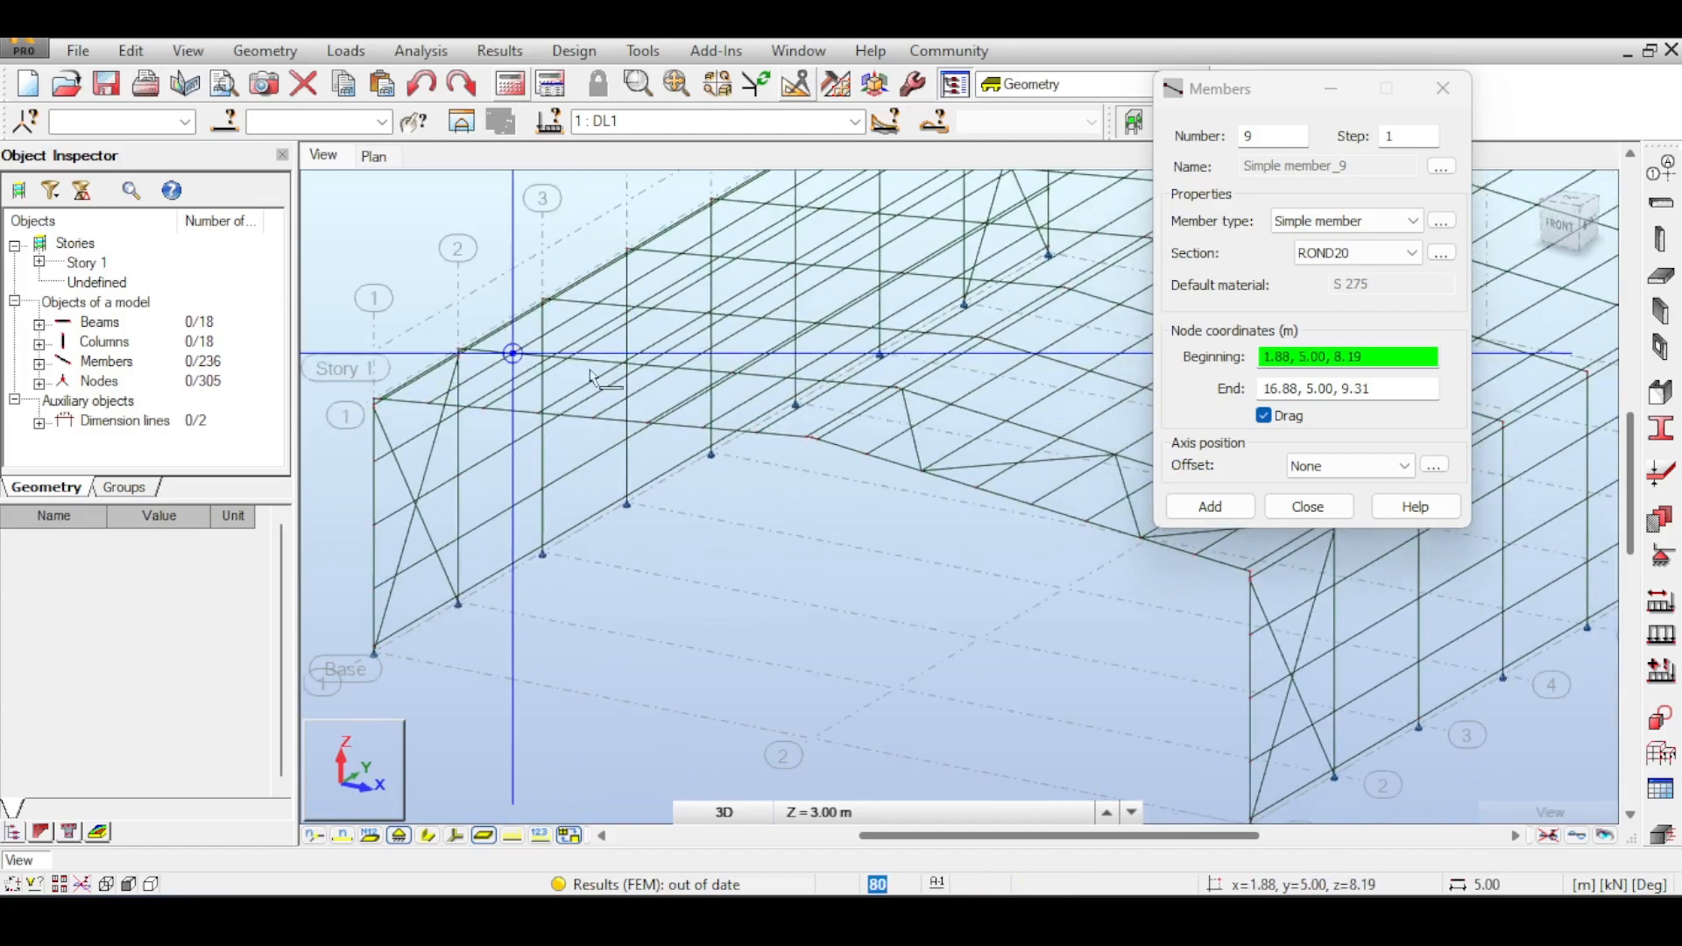
click(1563, 232)
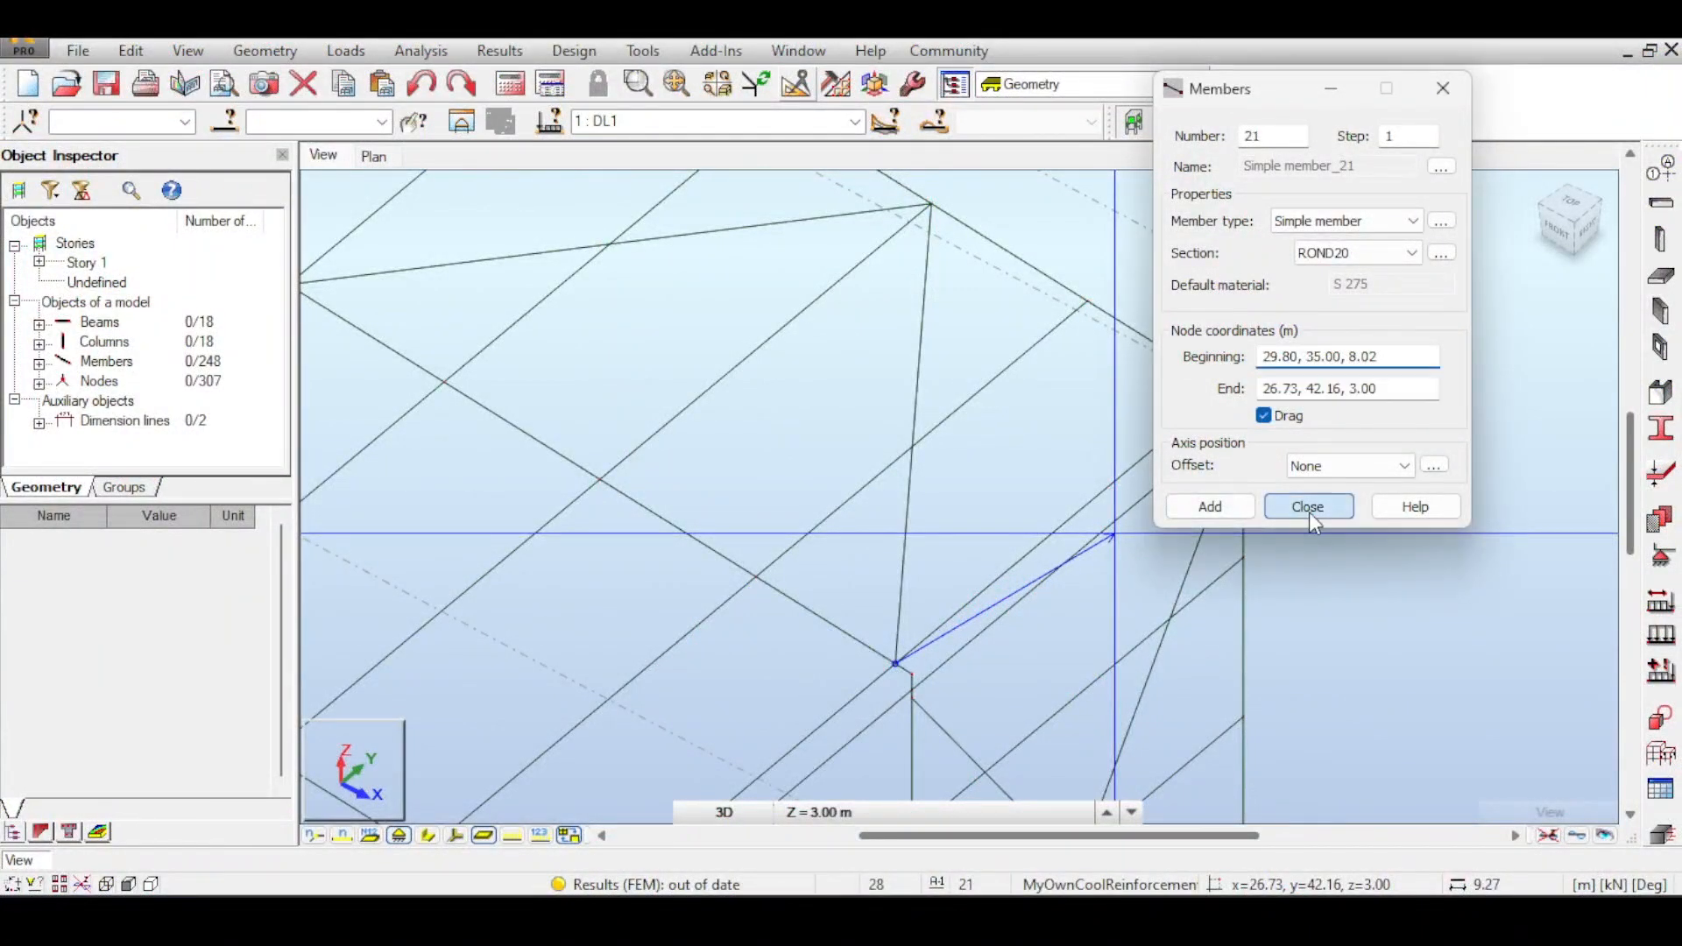
click(1309, 507)
- Review the whole hall in 3D, checking the zigzag bracing in the front and rear roof bays
scroll(1255, 512, down, 8)
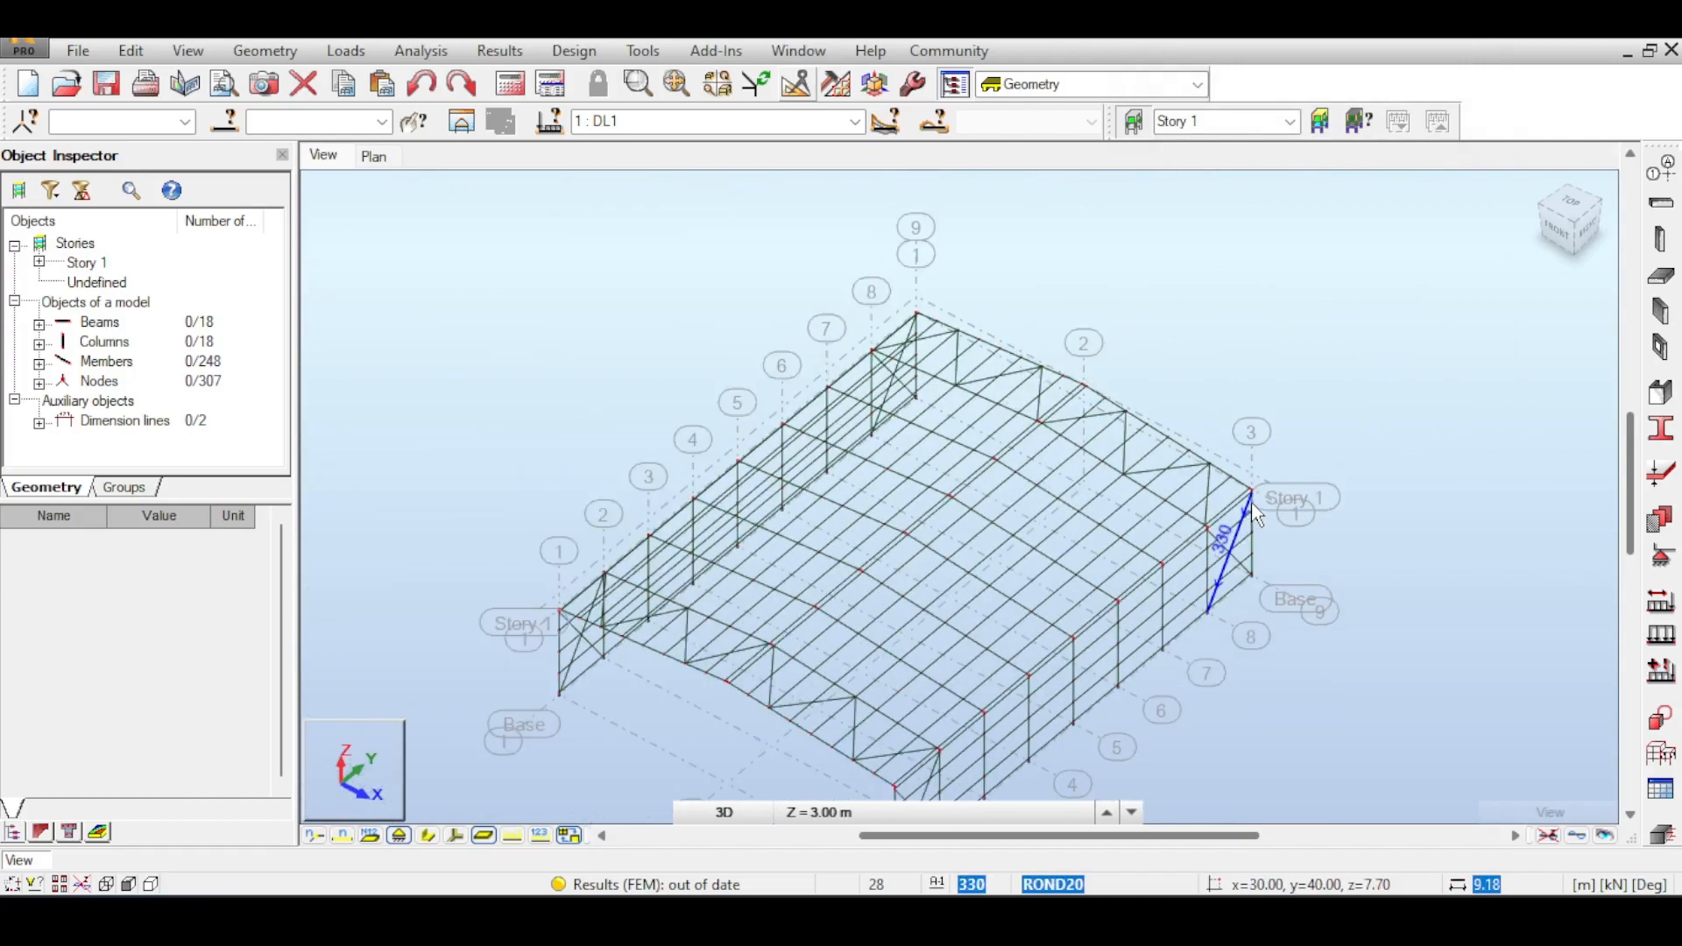
scroll(1255, 512, down, 3)
middle_drag(1255, 512, 1065, 449)
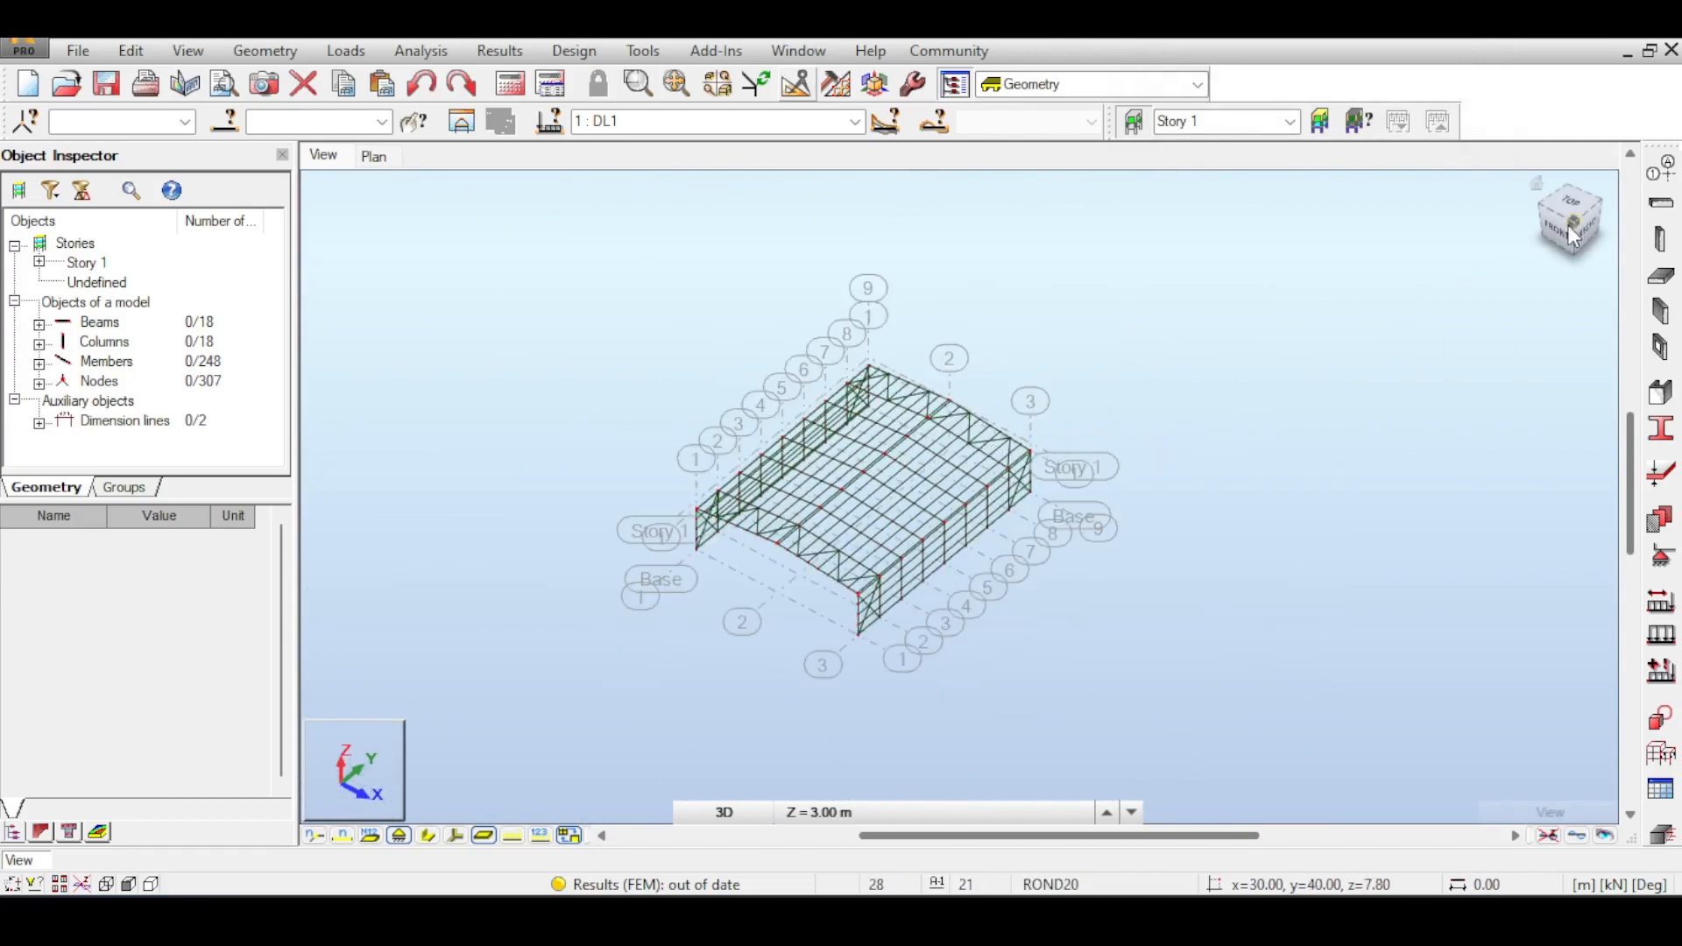
scroll(1130, 275, up, 3)
scroll(1081, 292, down, 1)
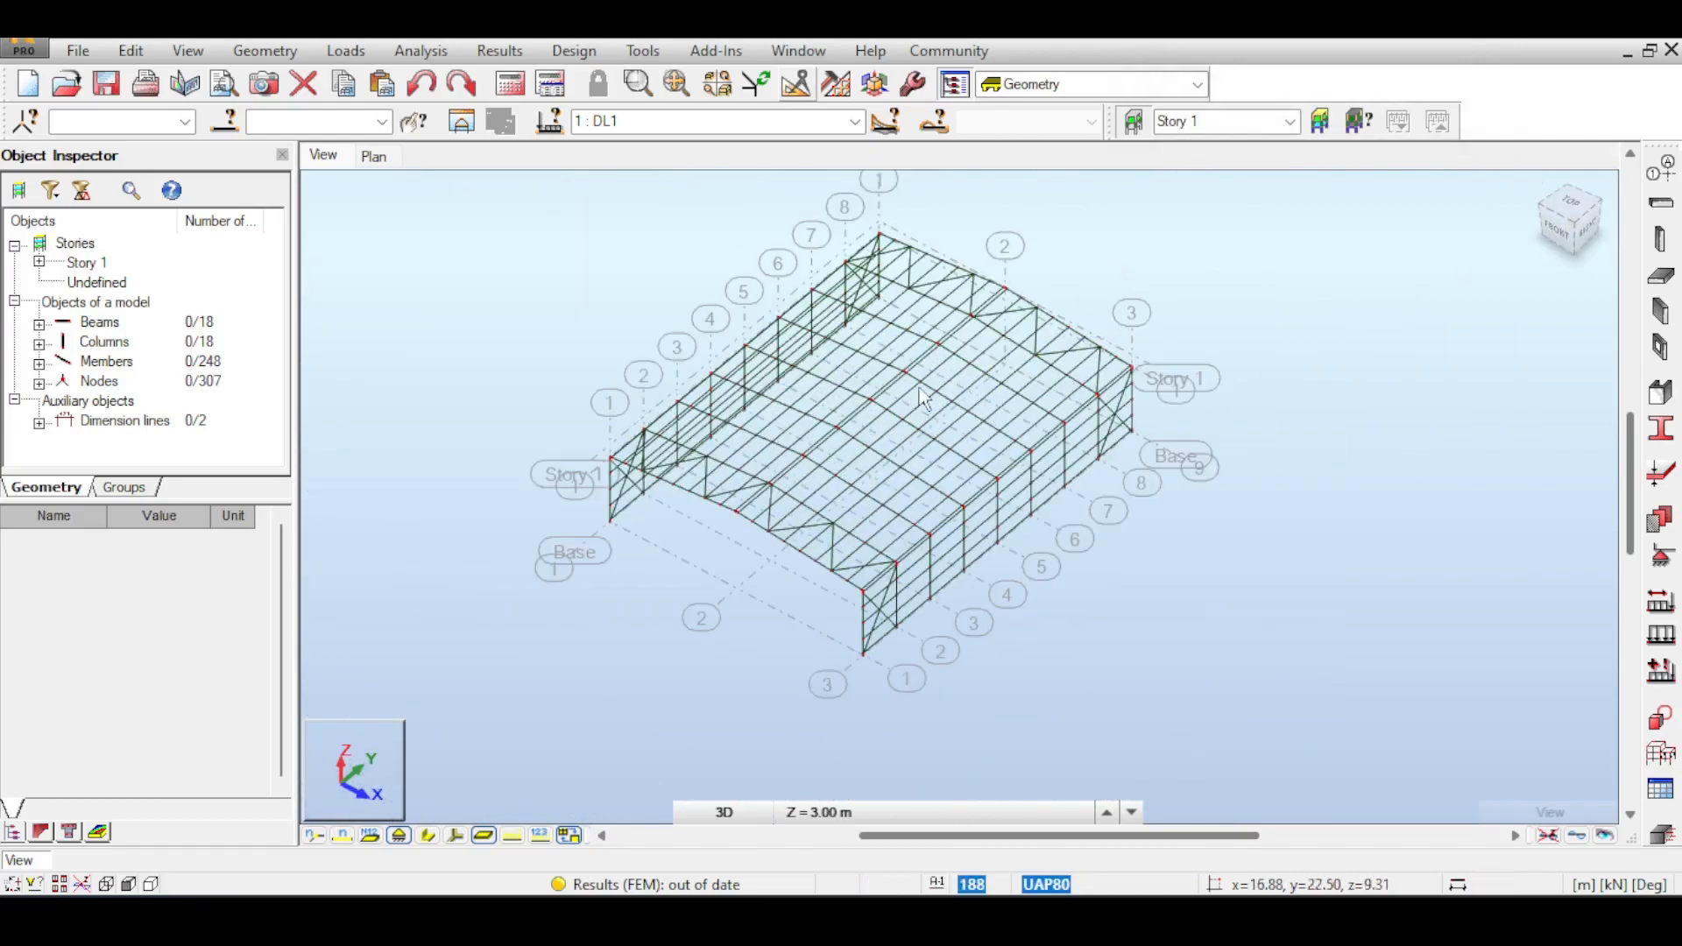
- Assign the Pinned-Pinned release to all members with the ROND20 section and run the structural calculation
click(287, 51)
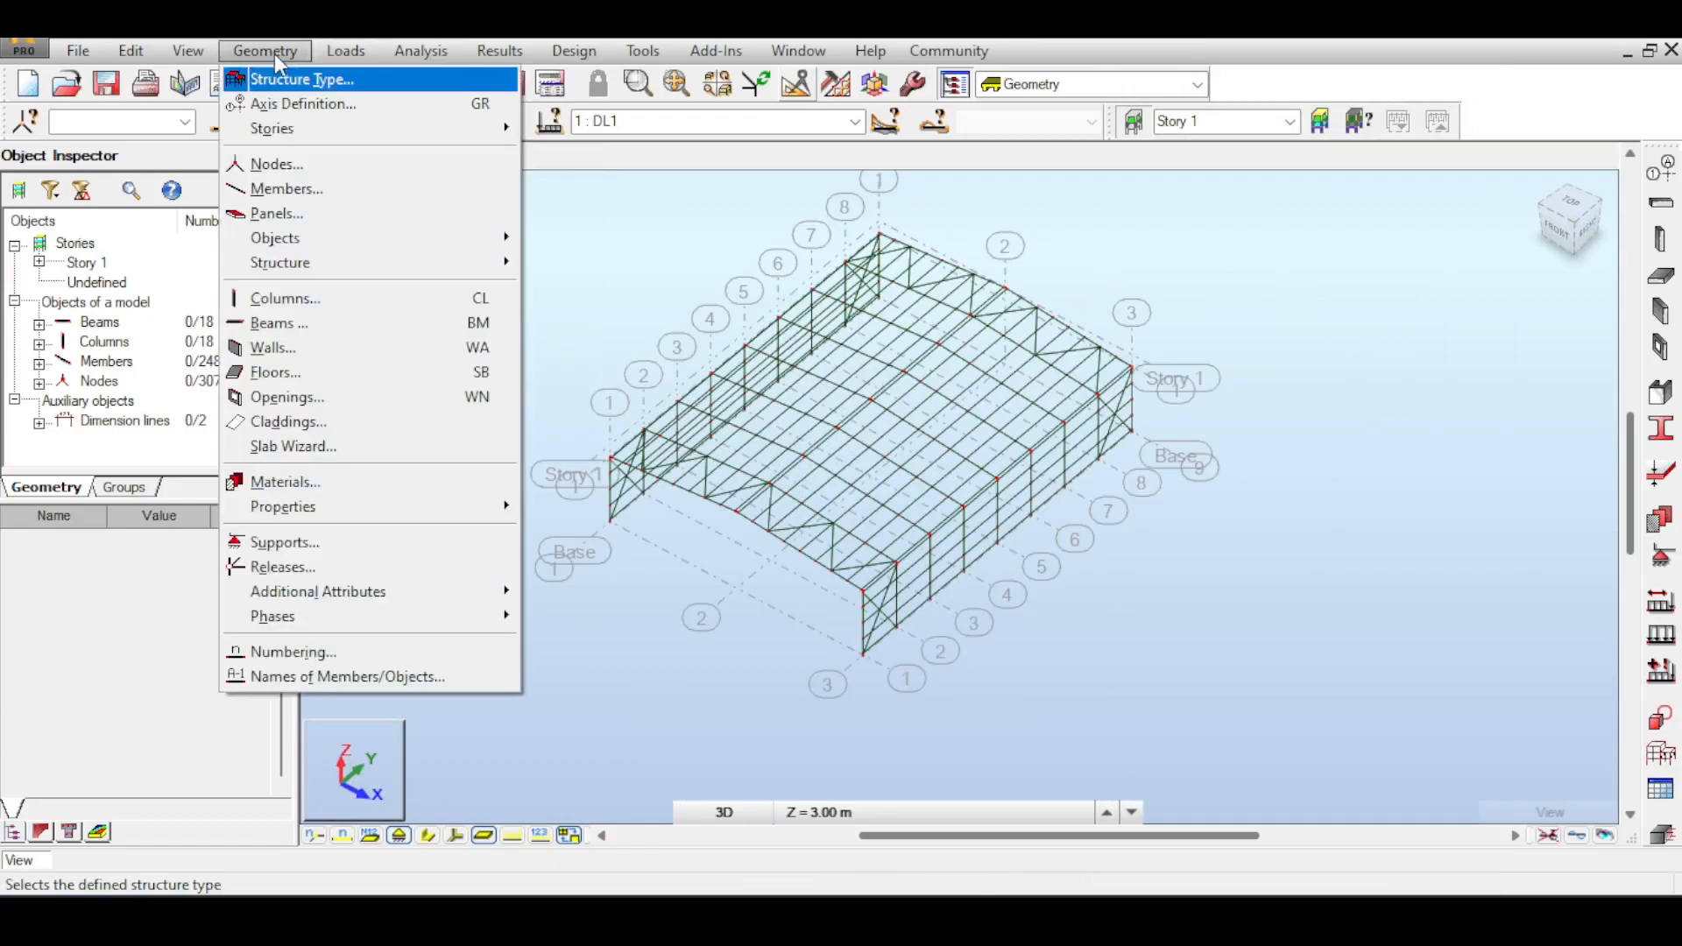
click(326, 567)
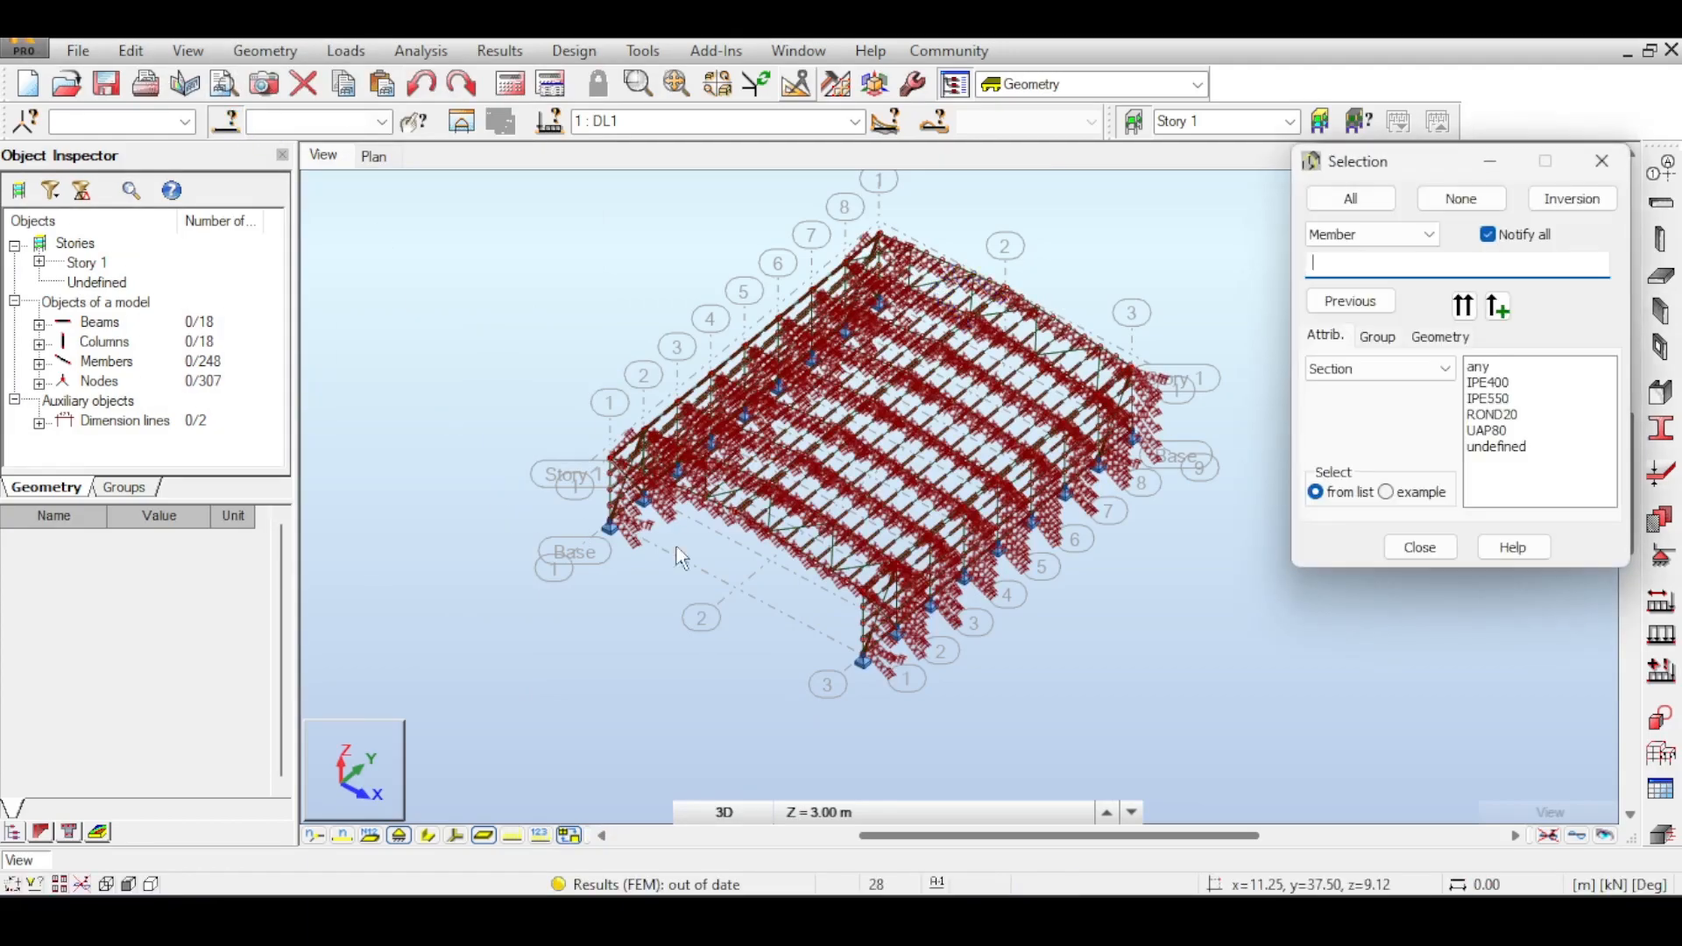
click(1506, 415)
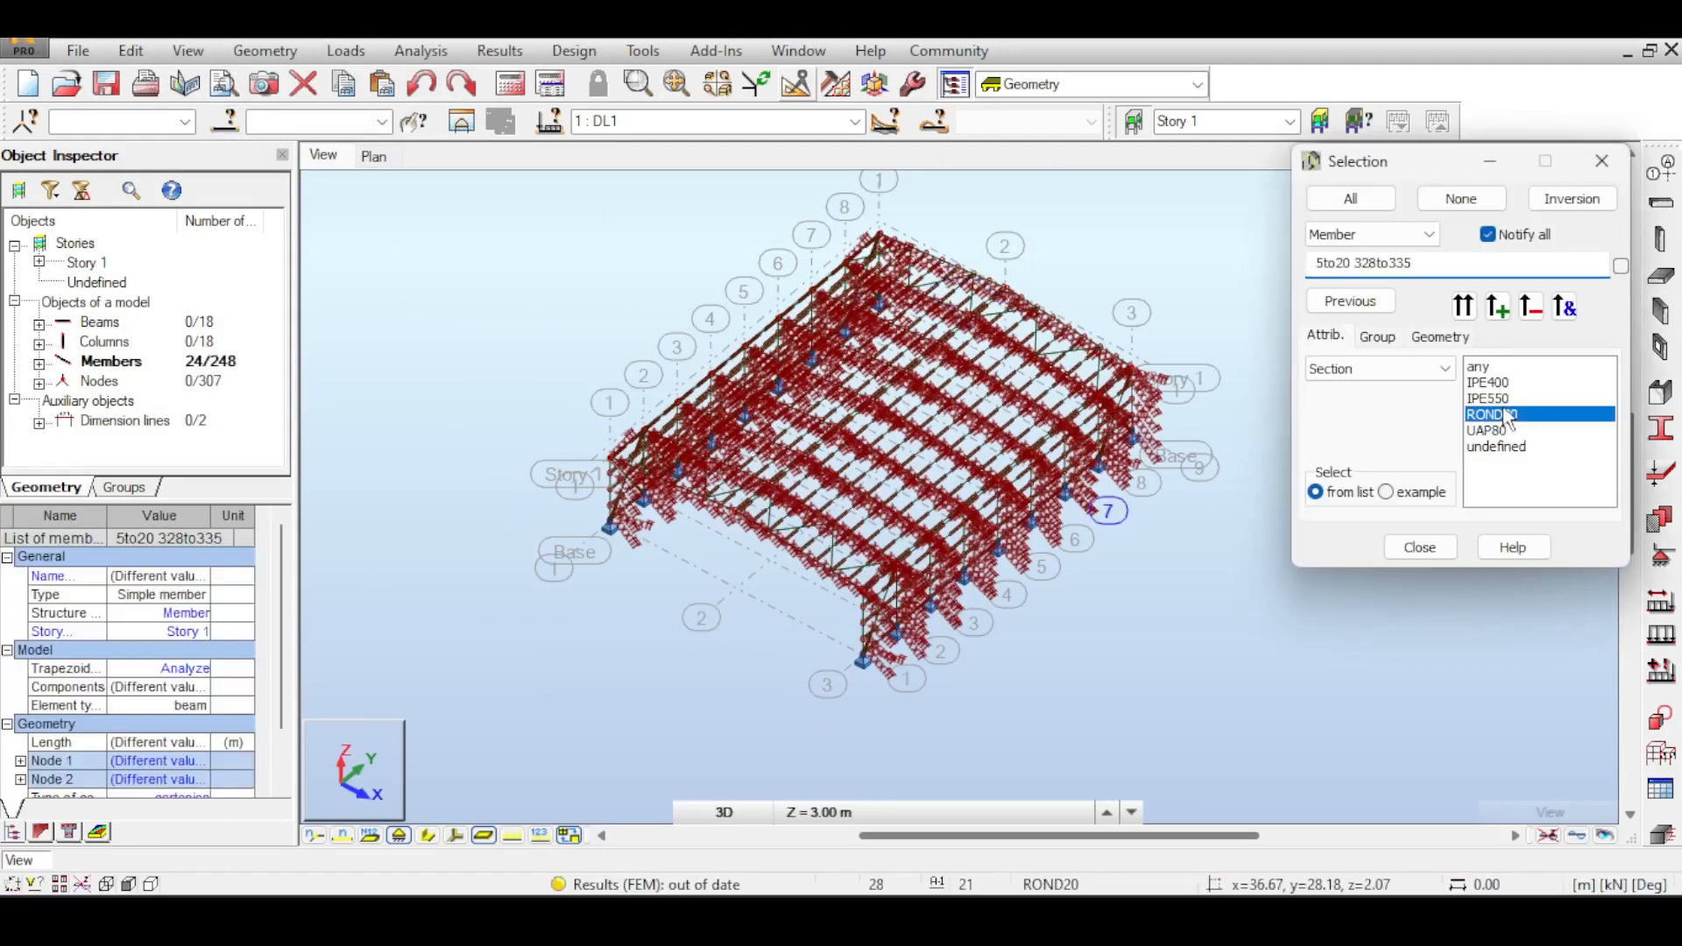
click(1623, 159)
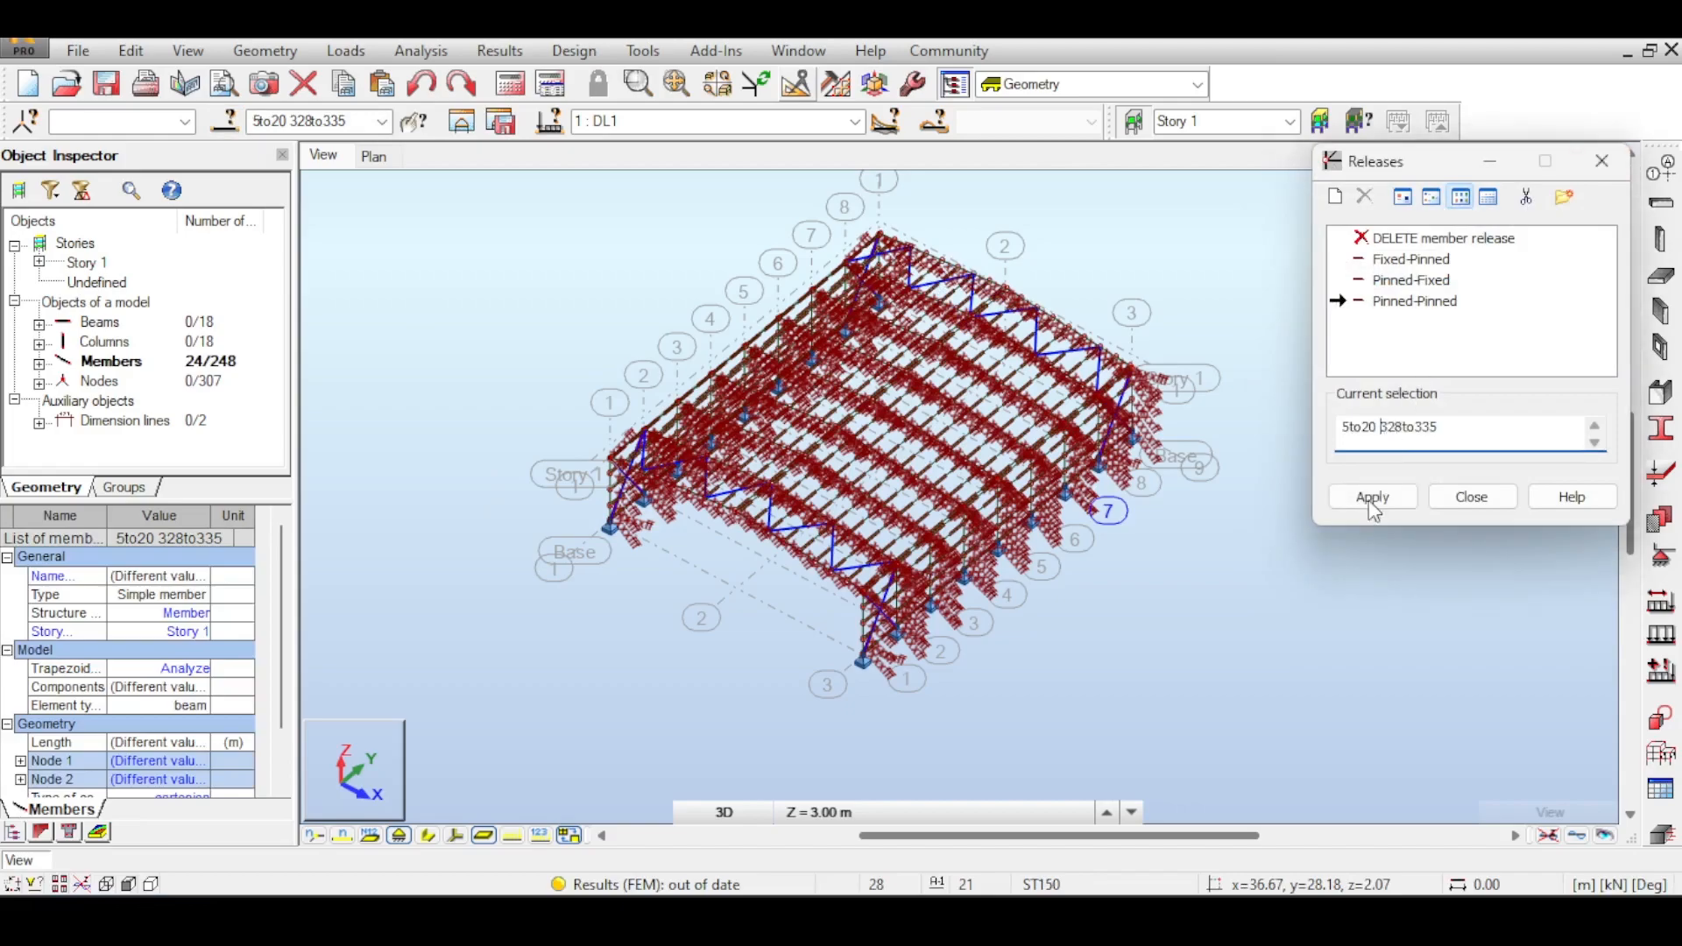
click(1373, 497)
click(1472, 496)
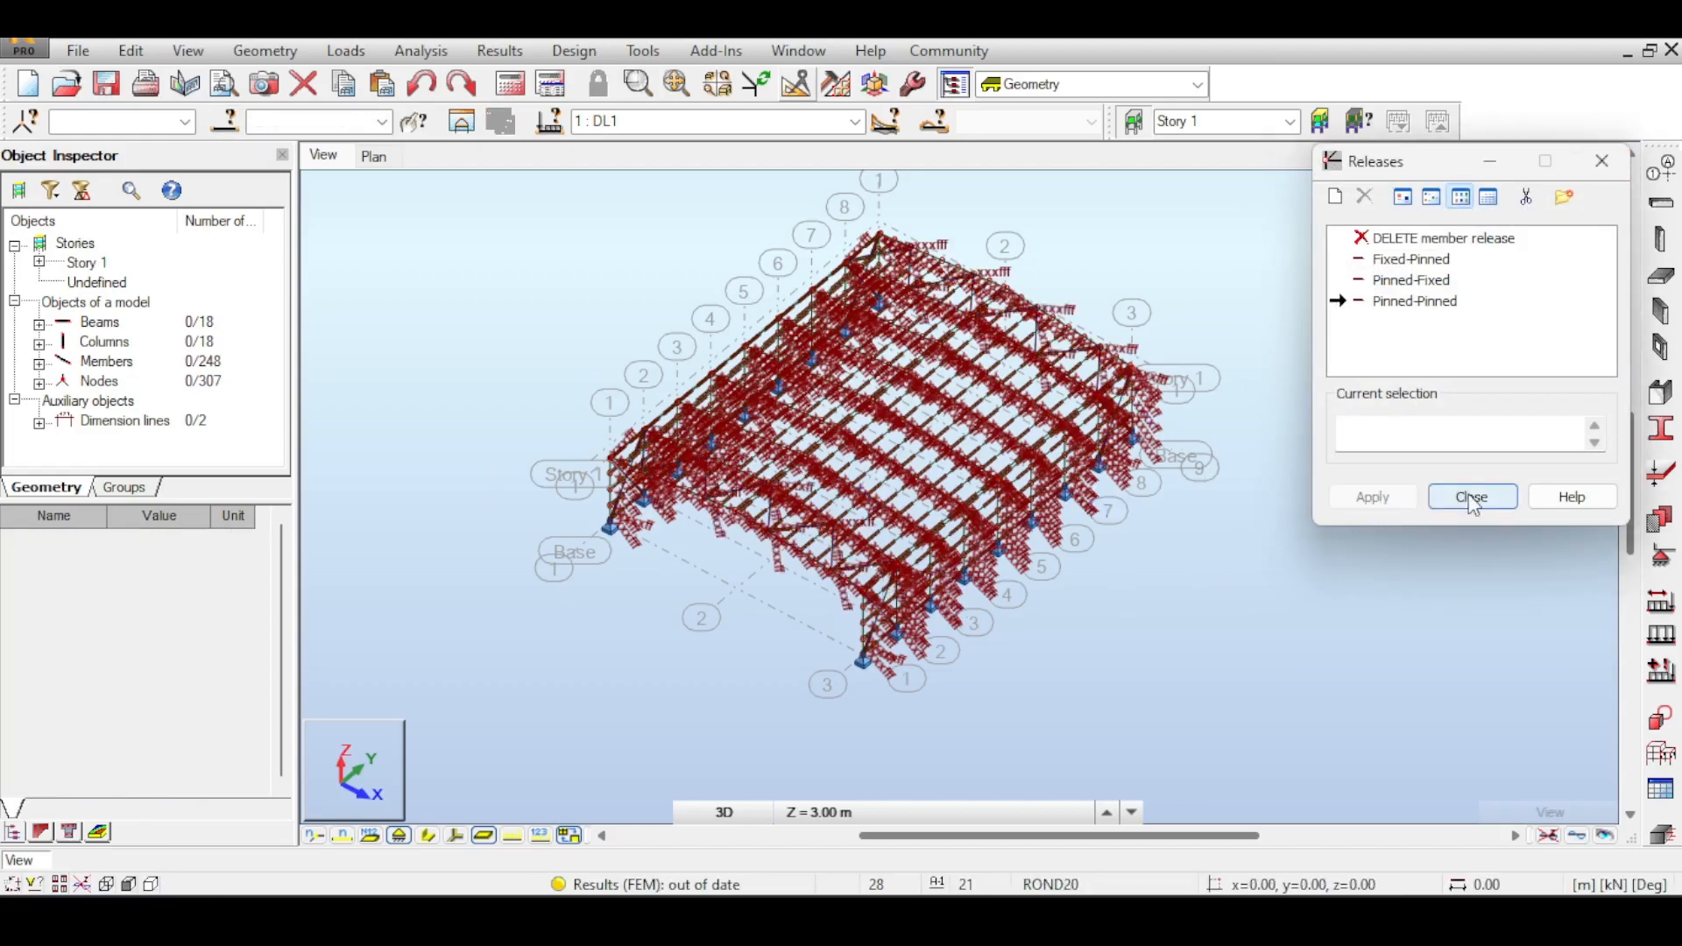
click(512, 84)
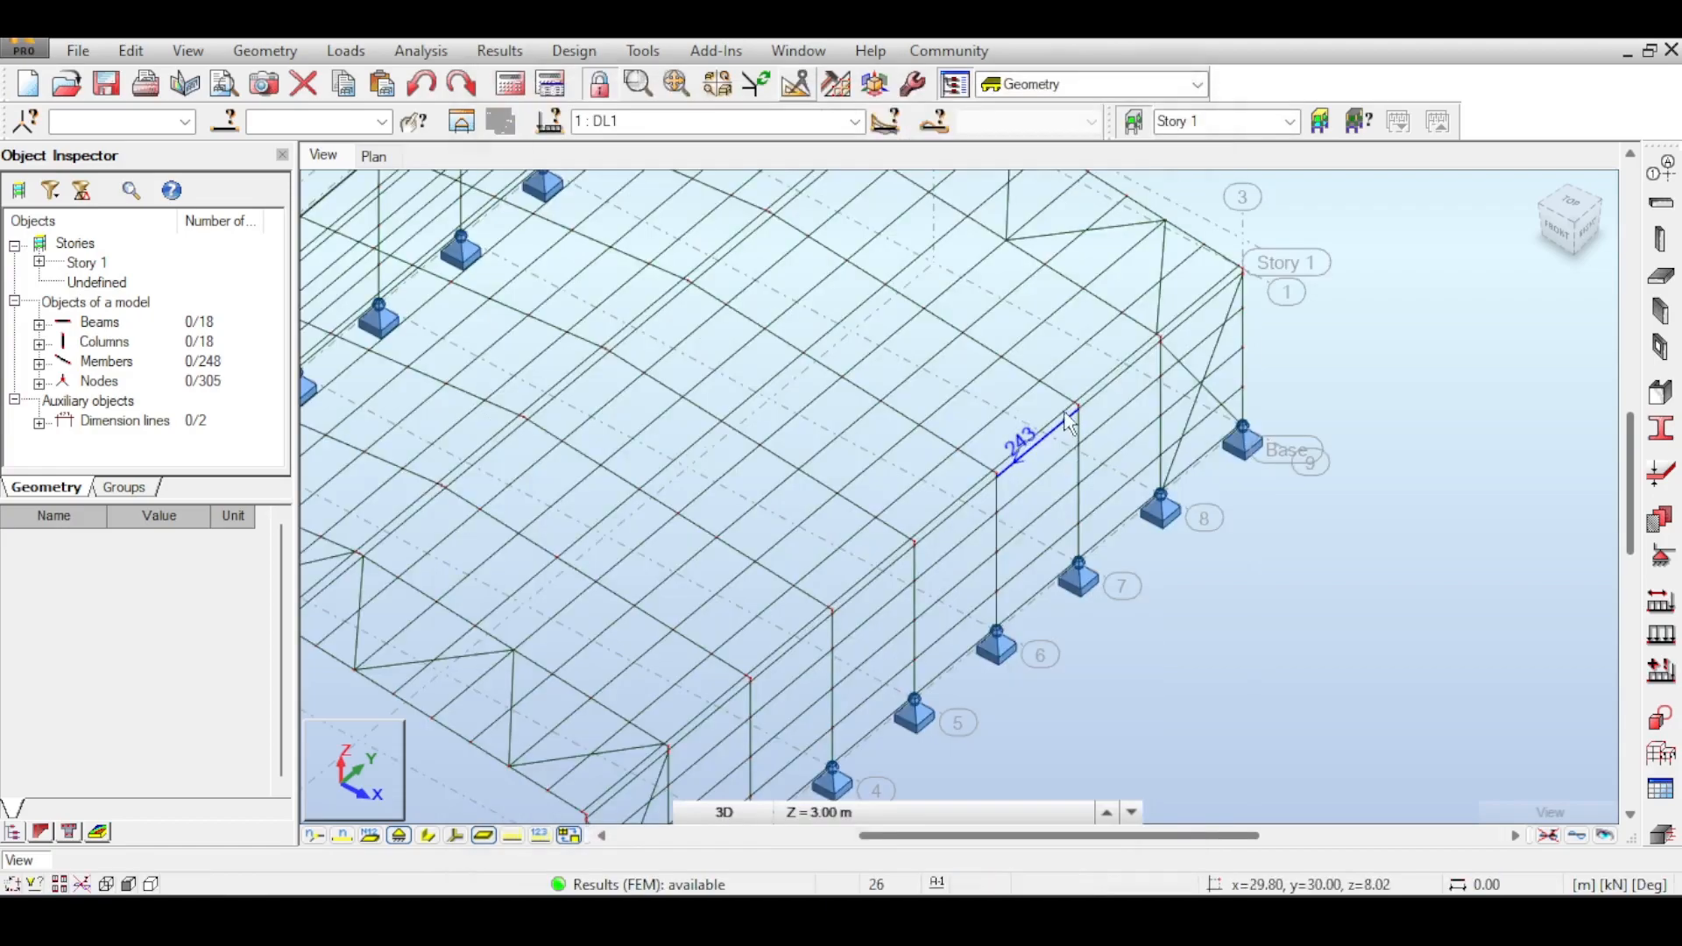
- Examine the hall frame around both eaves, the column tops and the end-bay bracing on both sides
scroll(1078, 354, down, 5)
click(1567, 220)
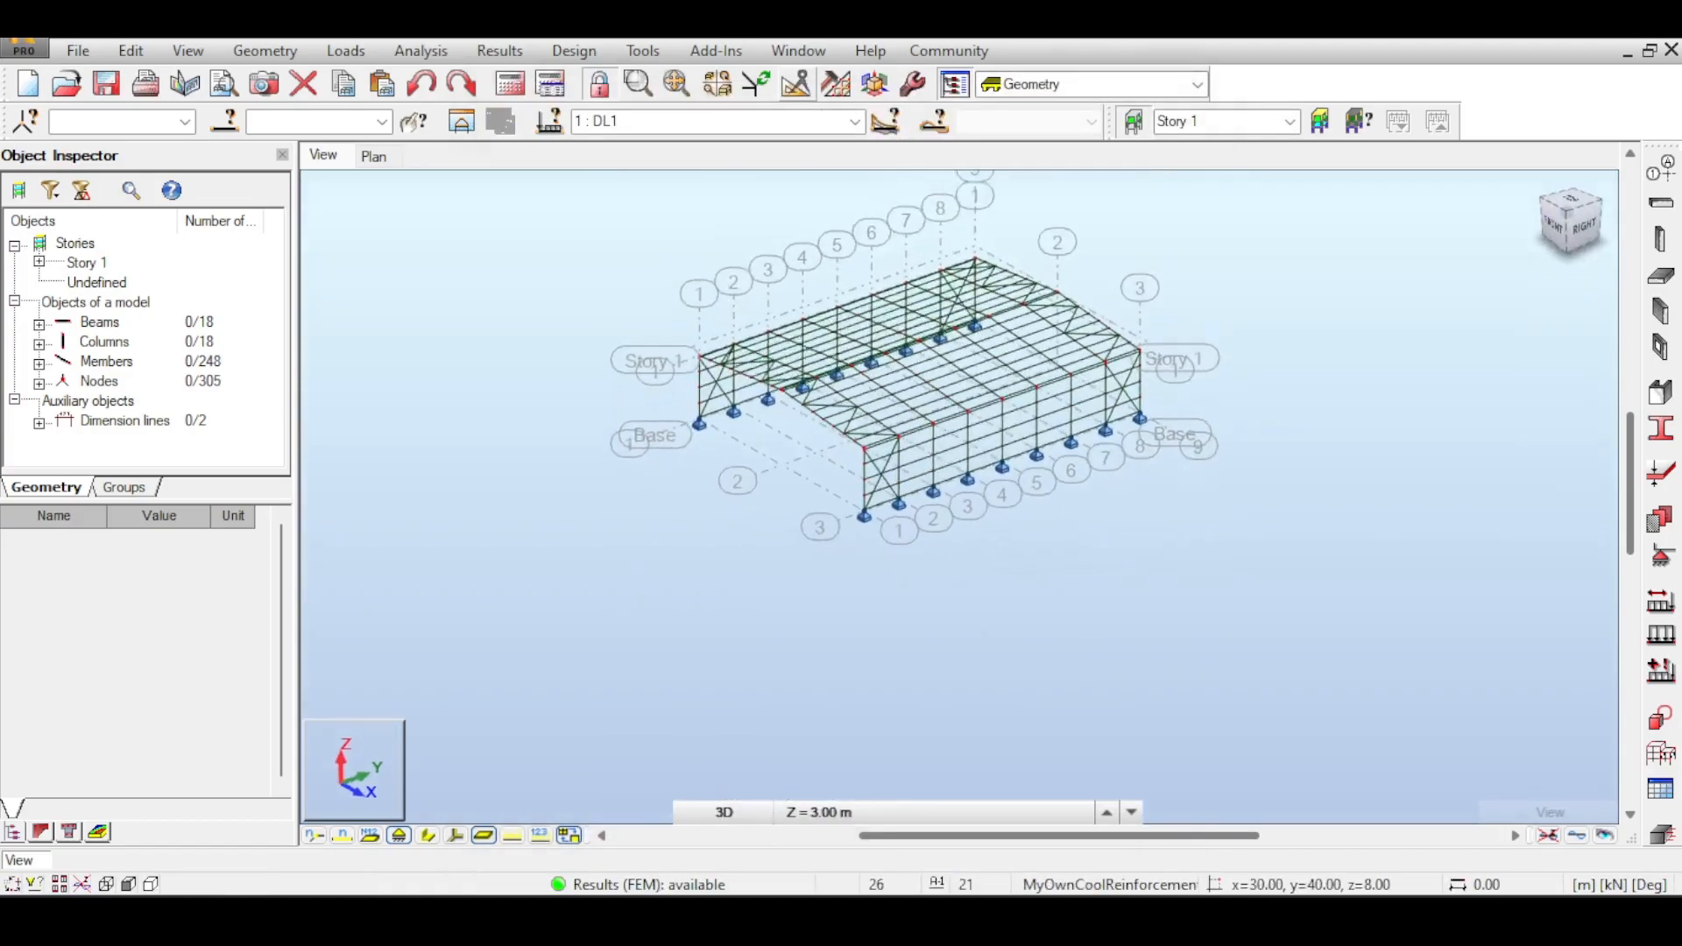
shift+middle_drag(876, 438, 1430, 255)
scroll(940, 473, up, 4)
scroll(941, 466, up, 3)
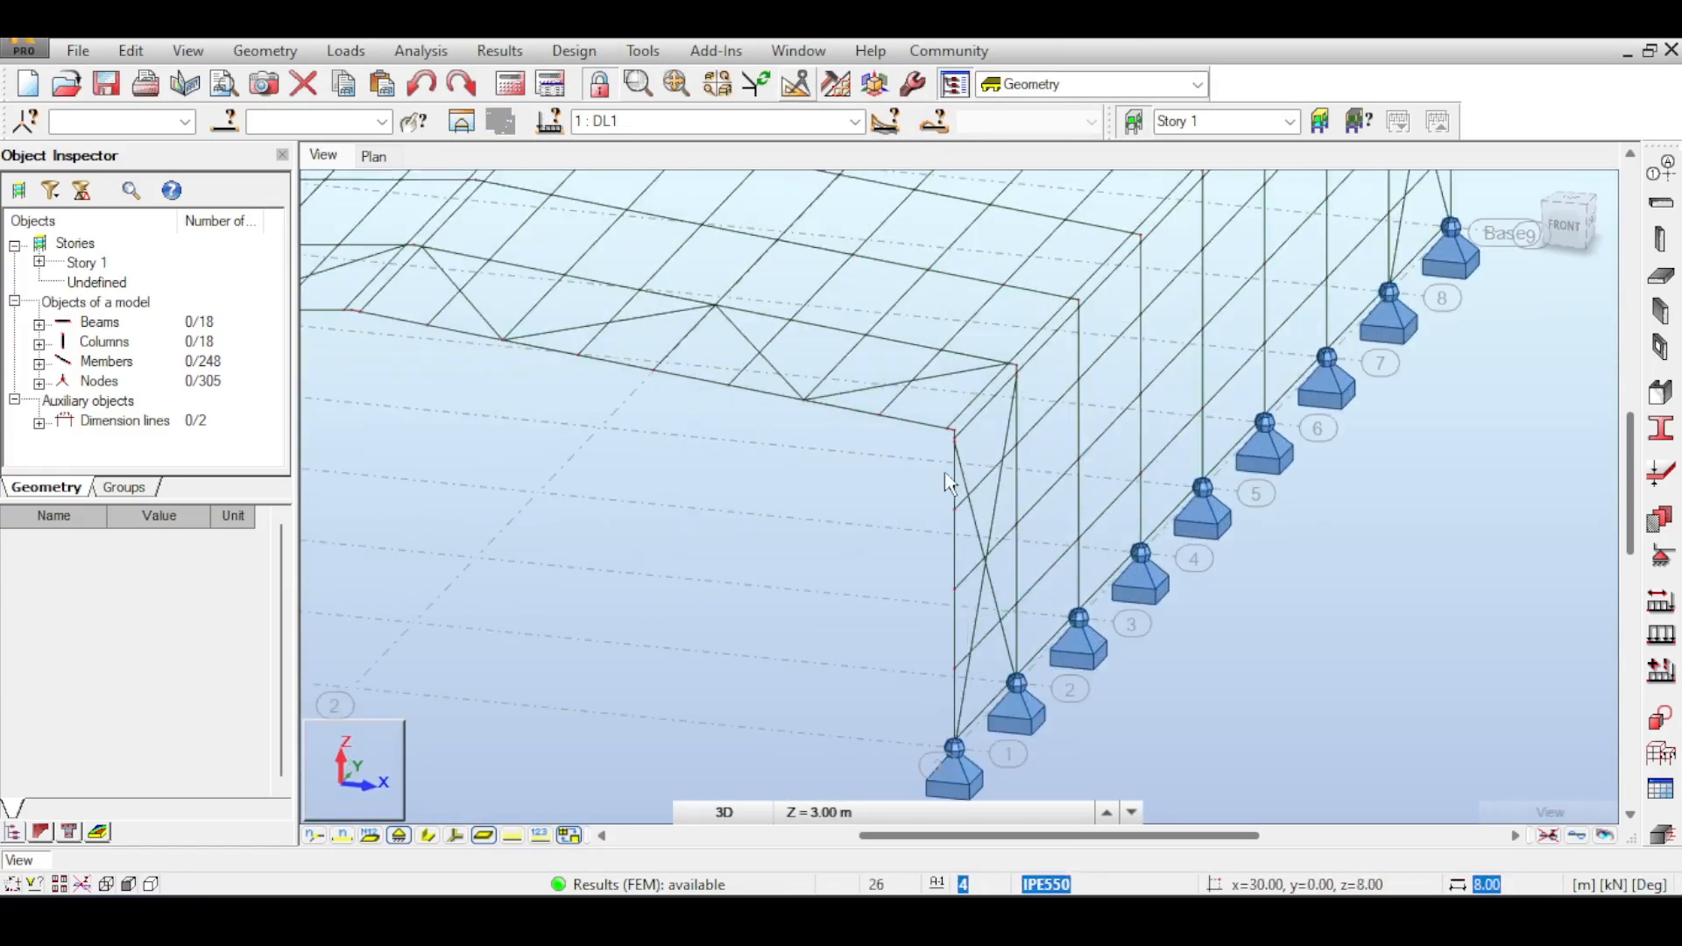
scroll(997, 385, down, 2)
middle_drag(997, 382, 857, 501)
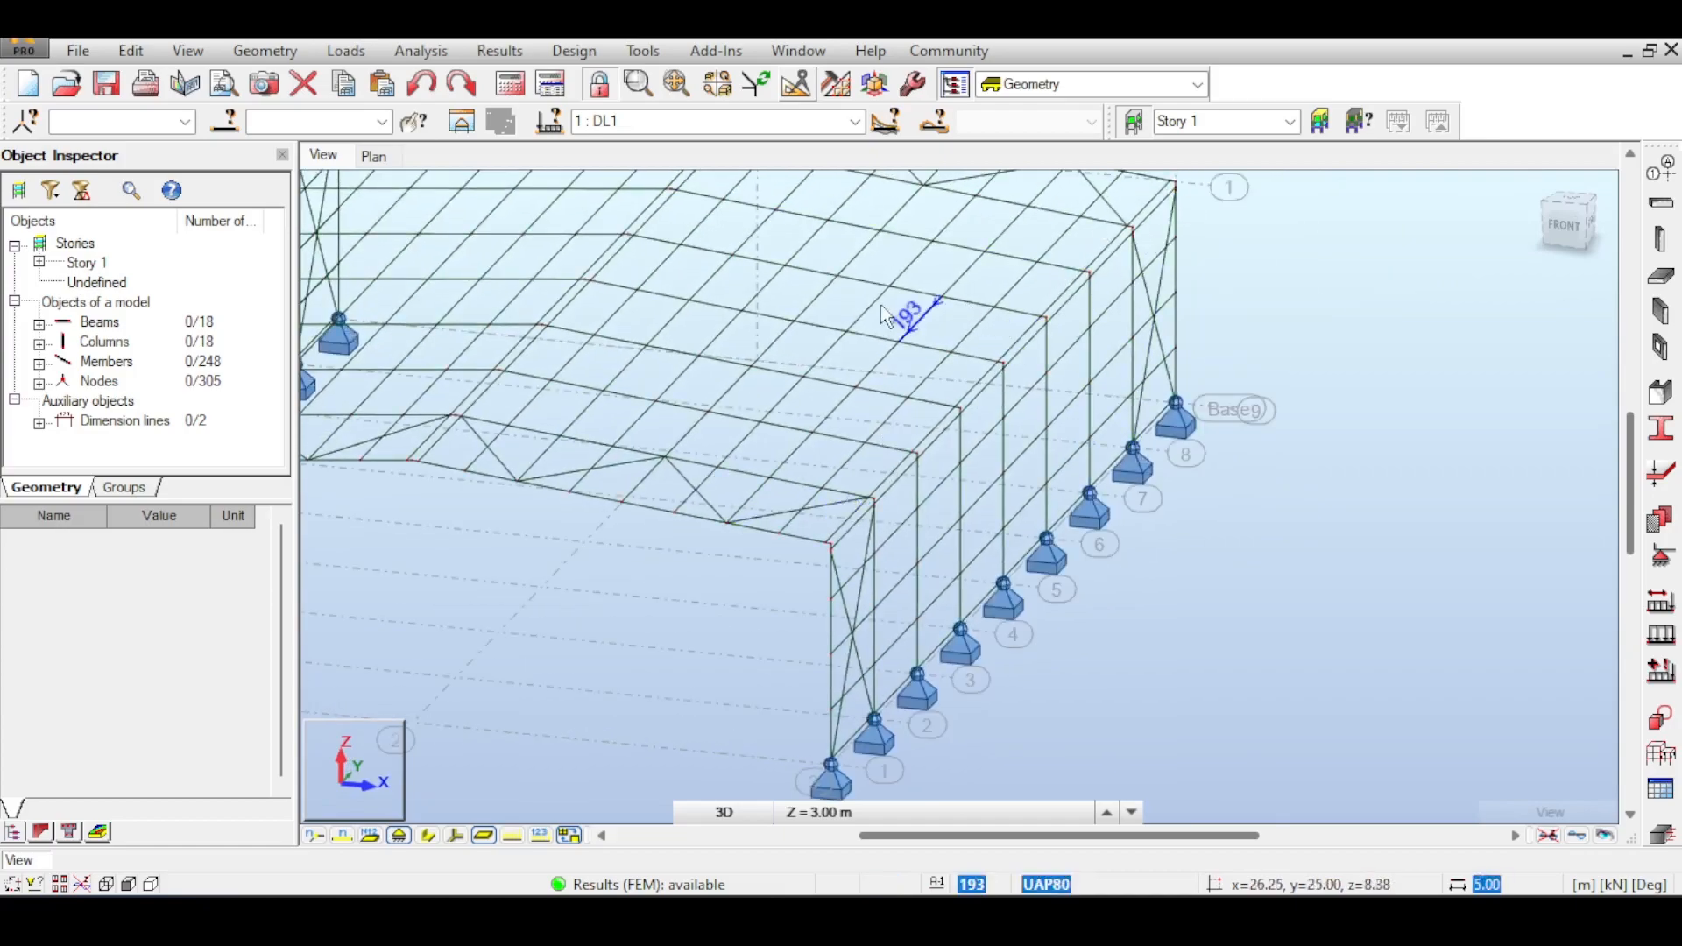
scroll(936, 460, down, 3)
middle_drag(911, 421, 1169, 351)
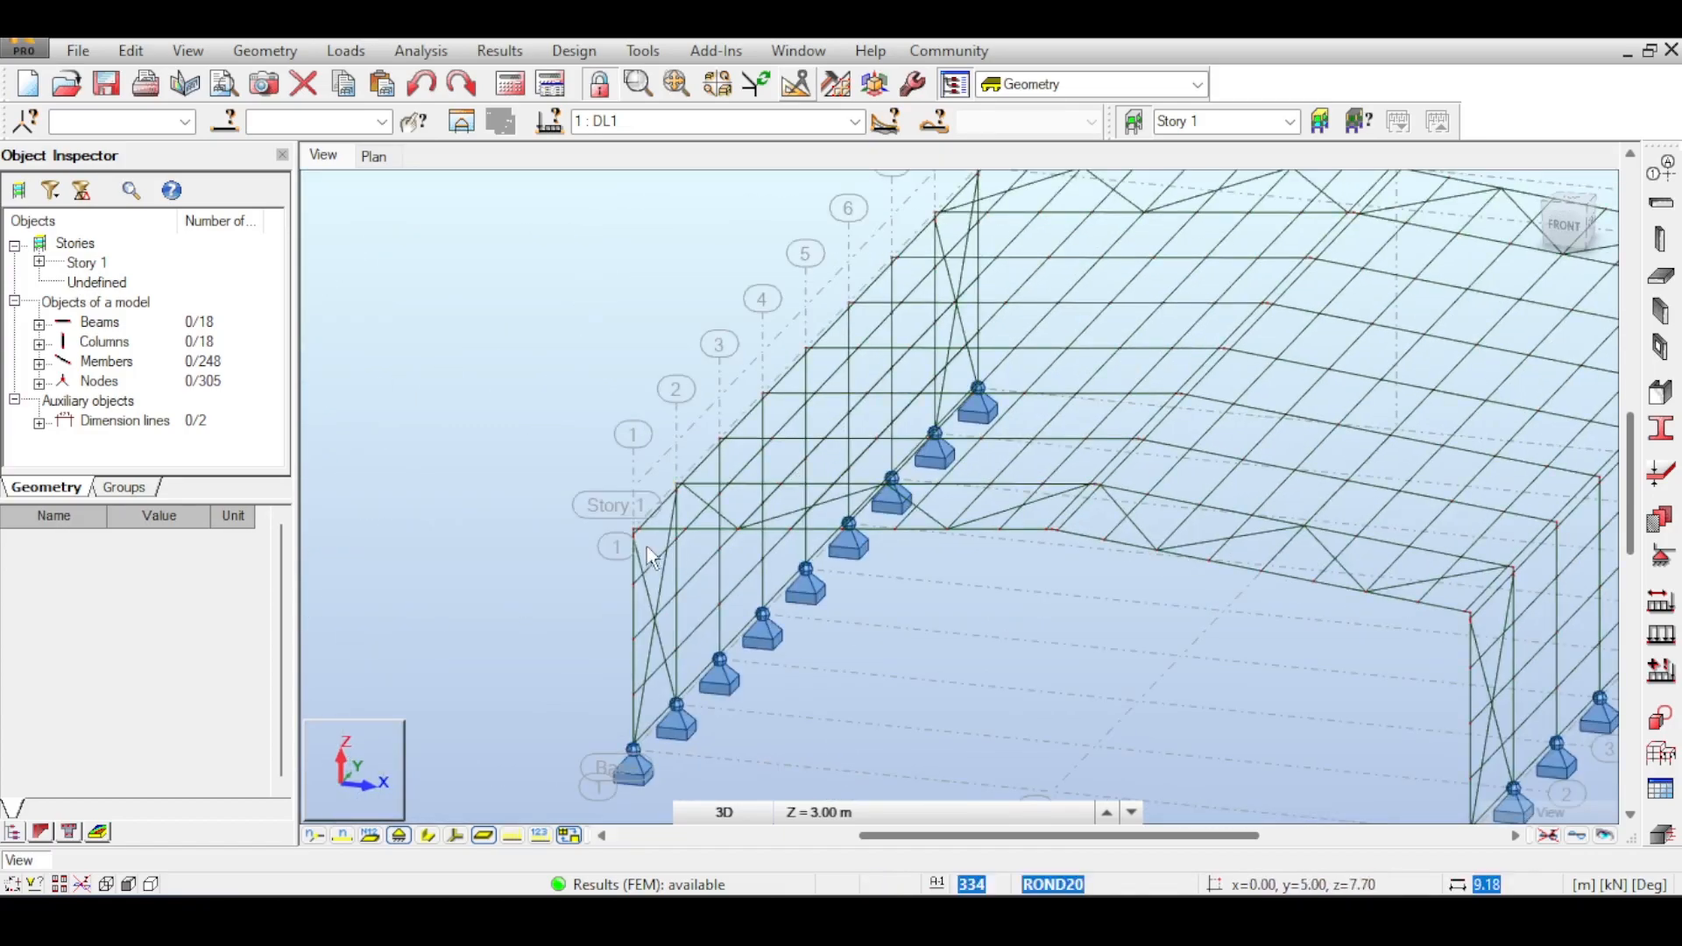
scroll(692, 473, up, 2)
scroll(755, 461, down, 3)
scroll(869, 533, up, 4)
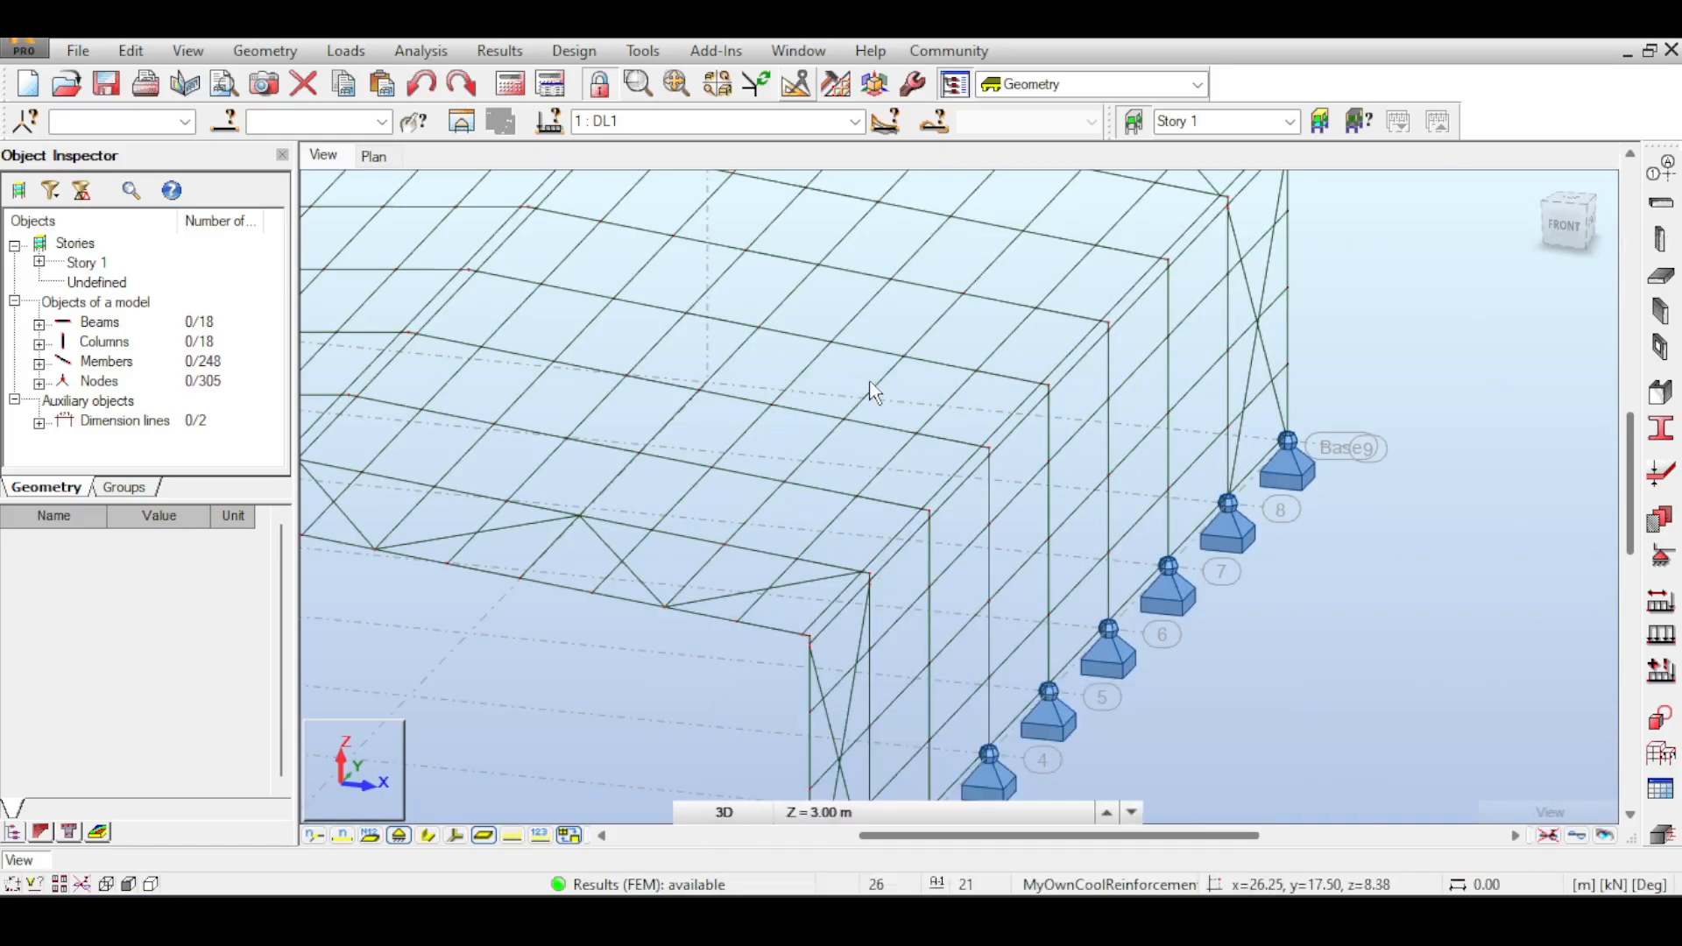
scroll(1132, 537, down, 3)
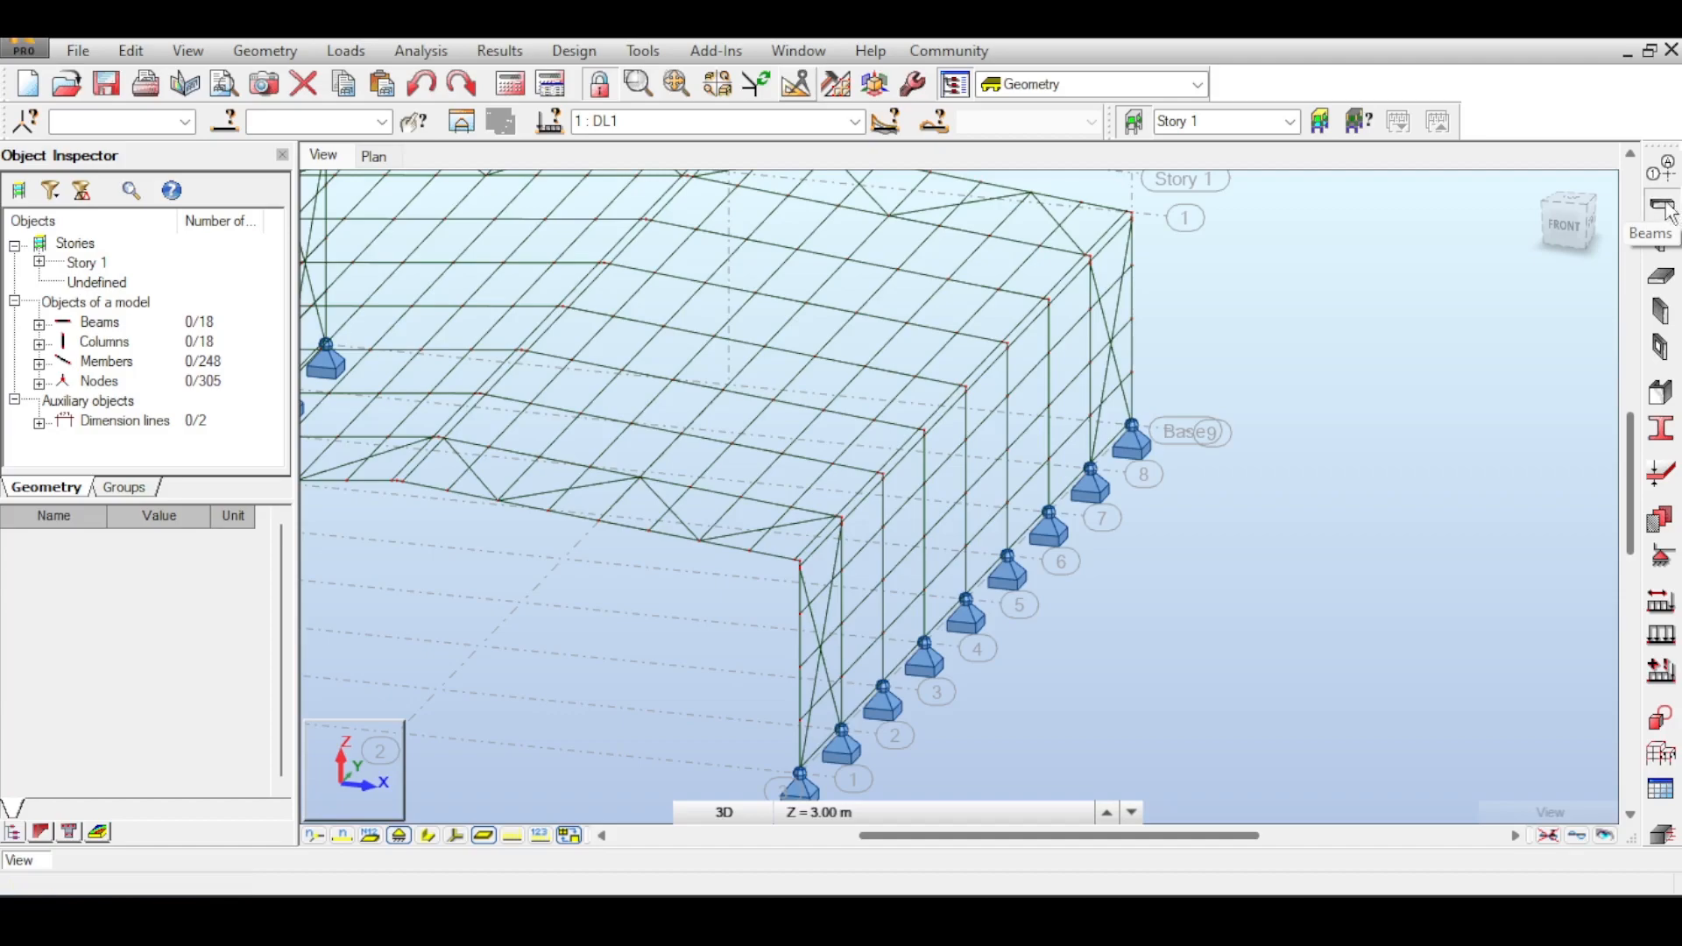
- Start a steel beam and add the European rectangular hollow tube TREC50x30x4 from the TREC family as its section
click(1665, 209)
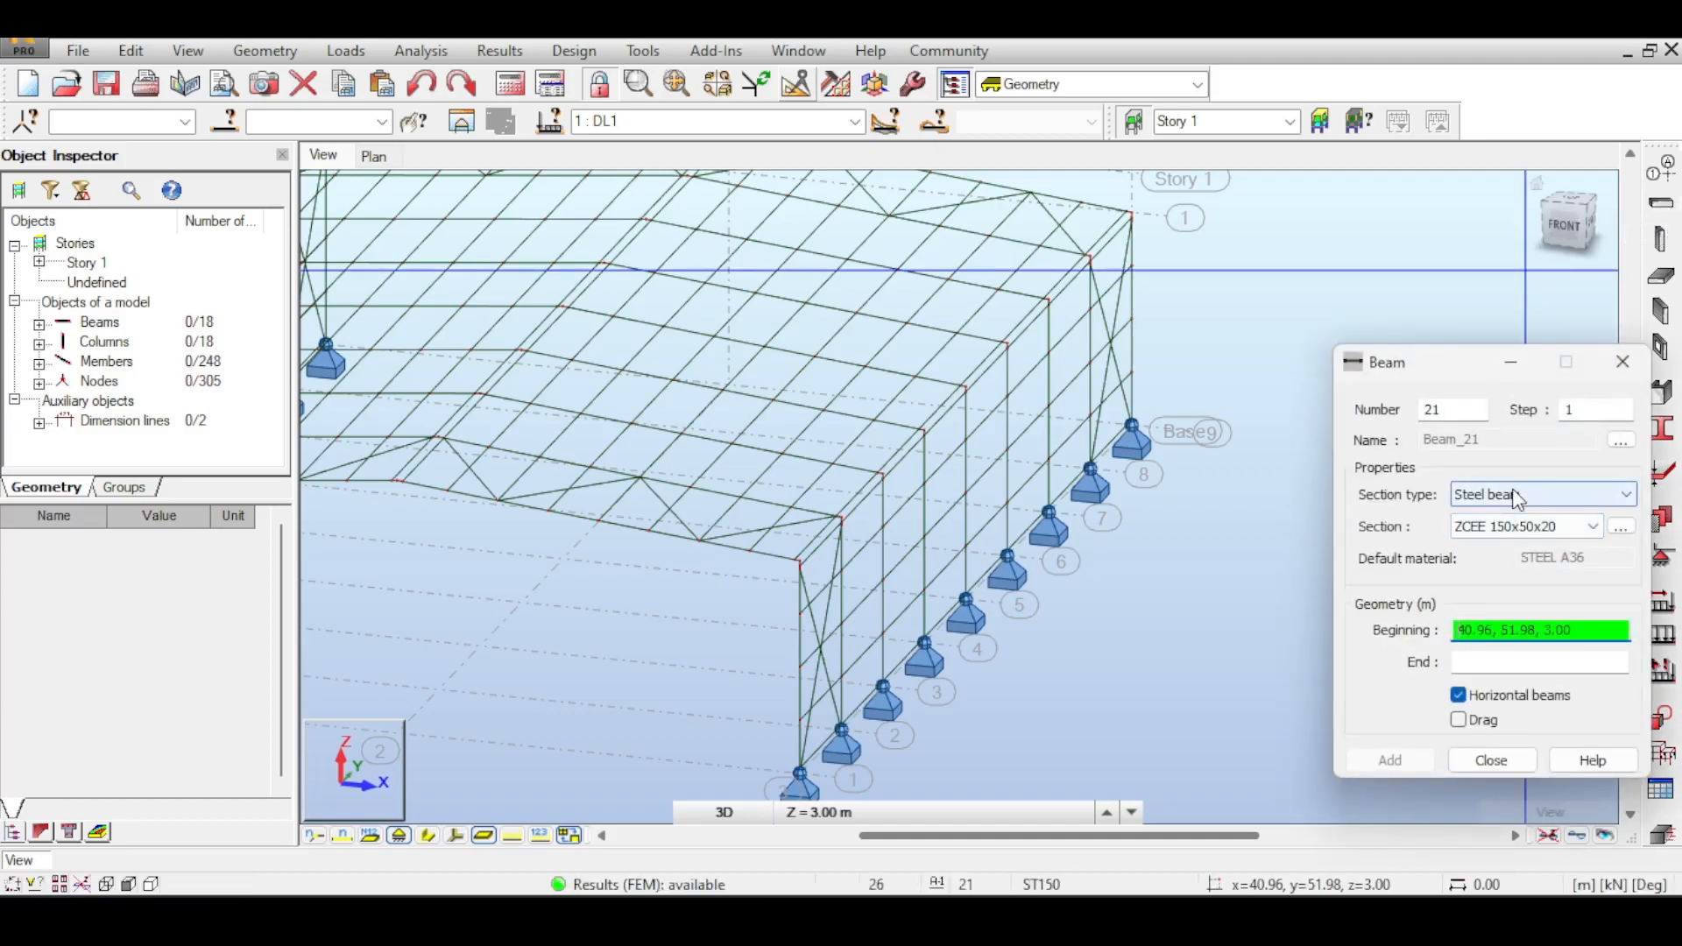
click(1515, 529)
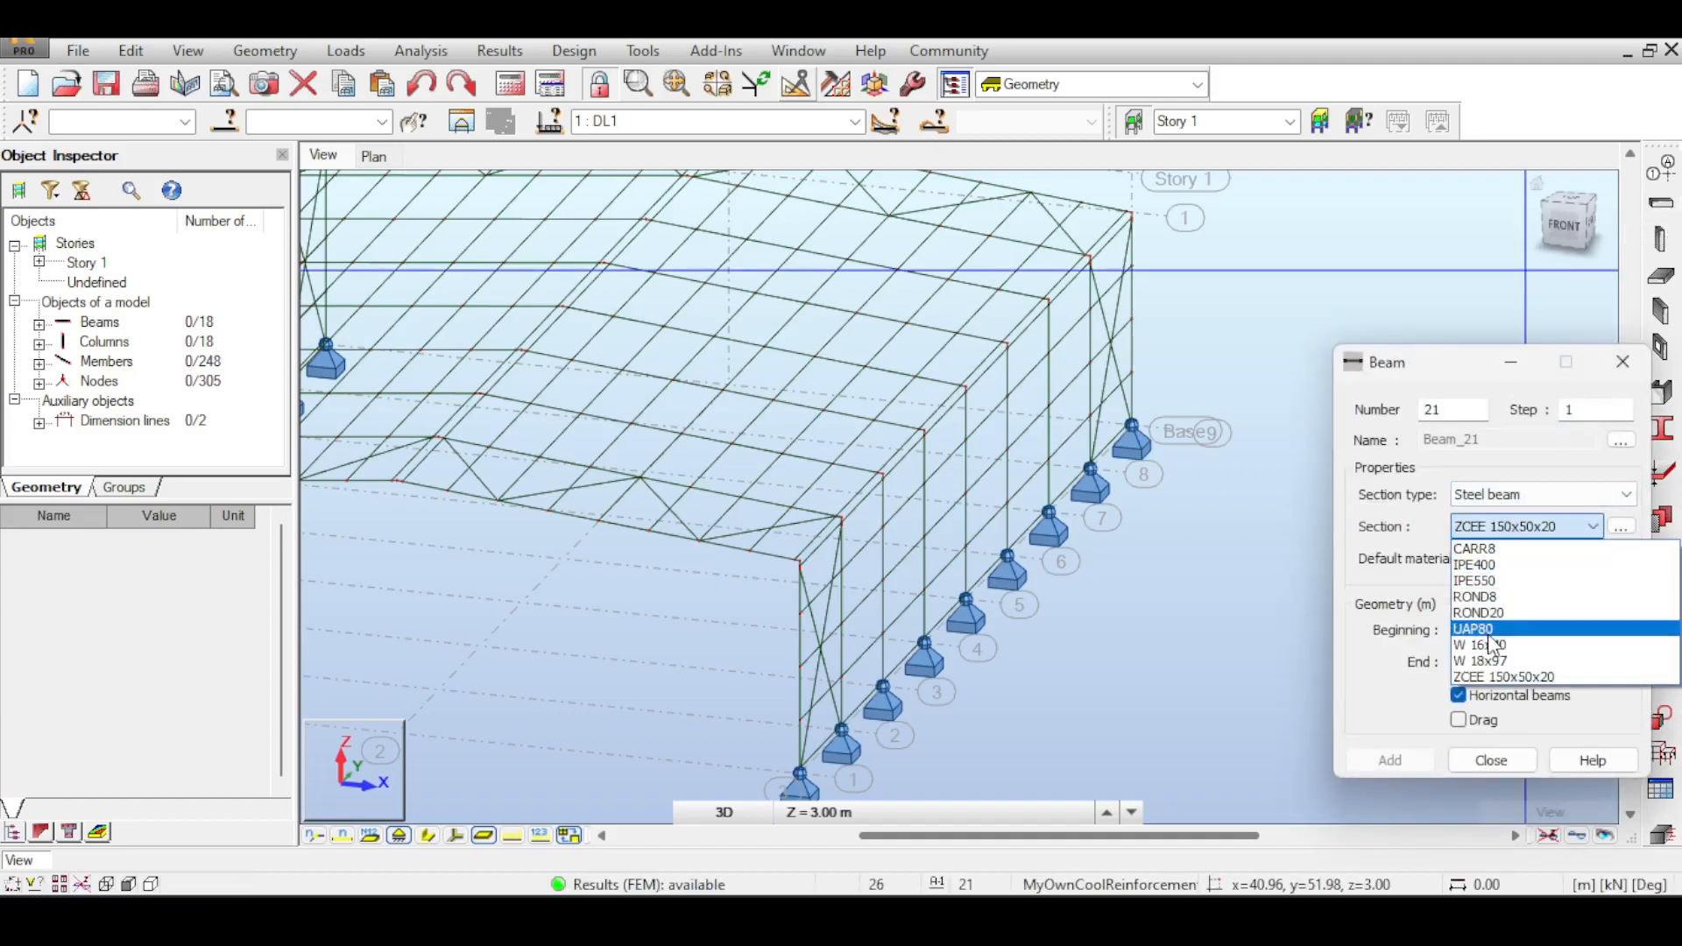
click(1500, 524)
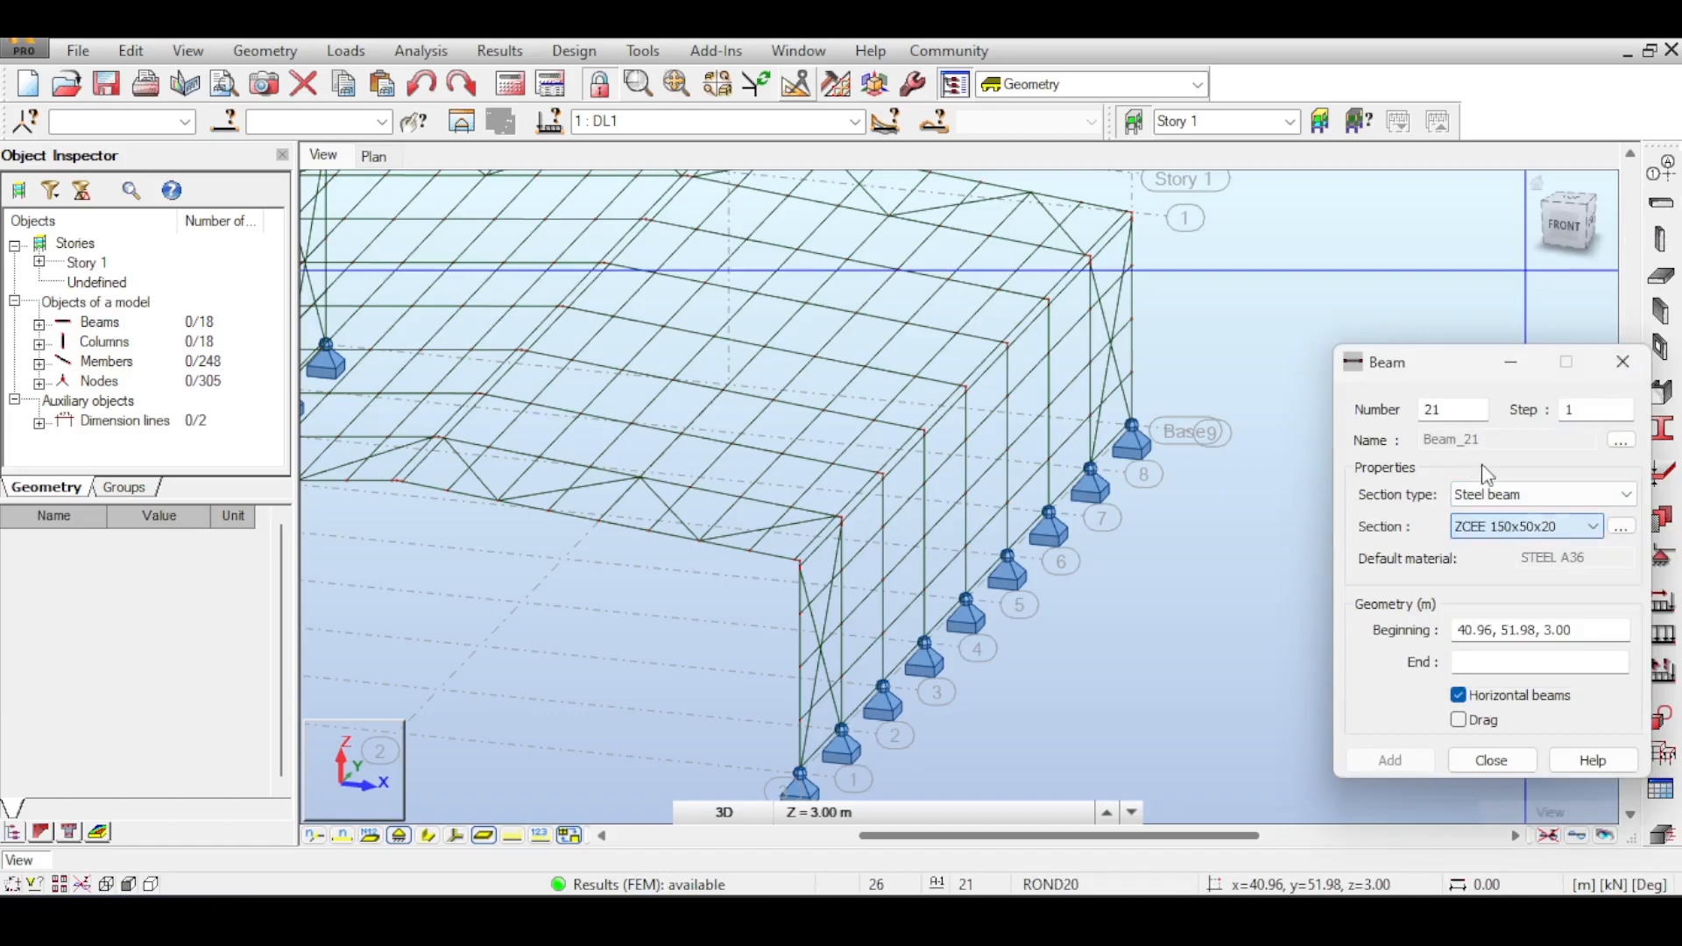
click(1622, 528)
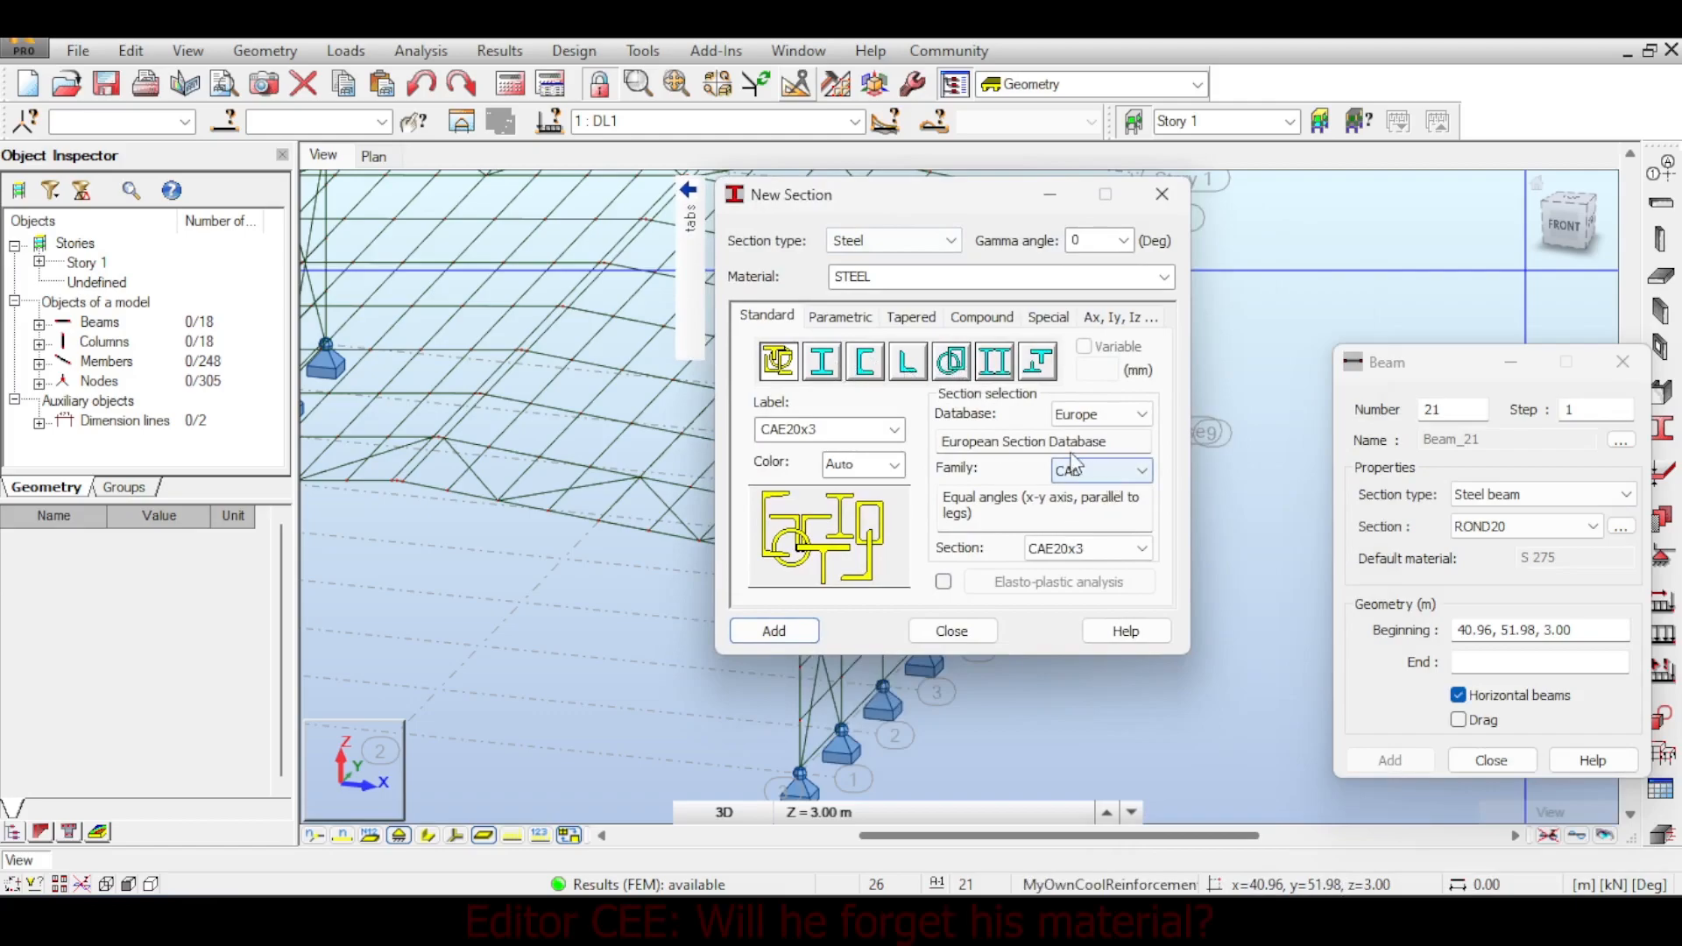
click(1108, 470)
click(964, 372)
click(953, 361)
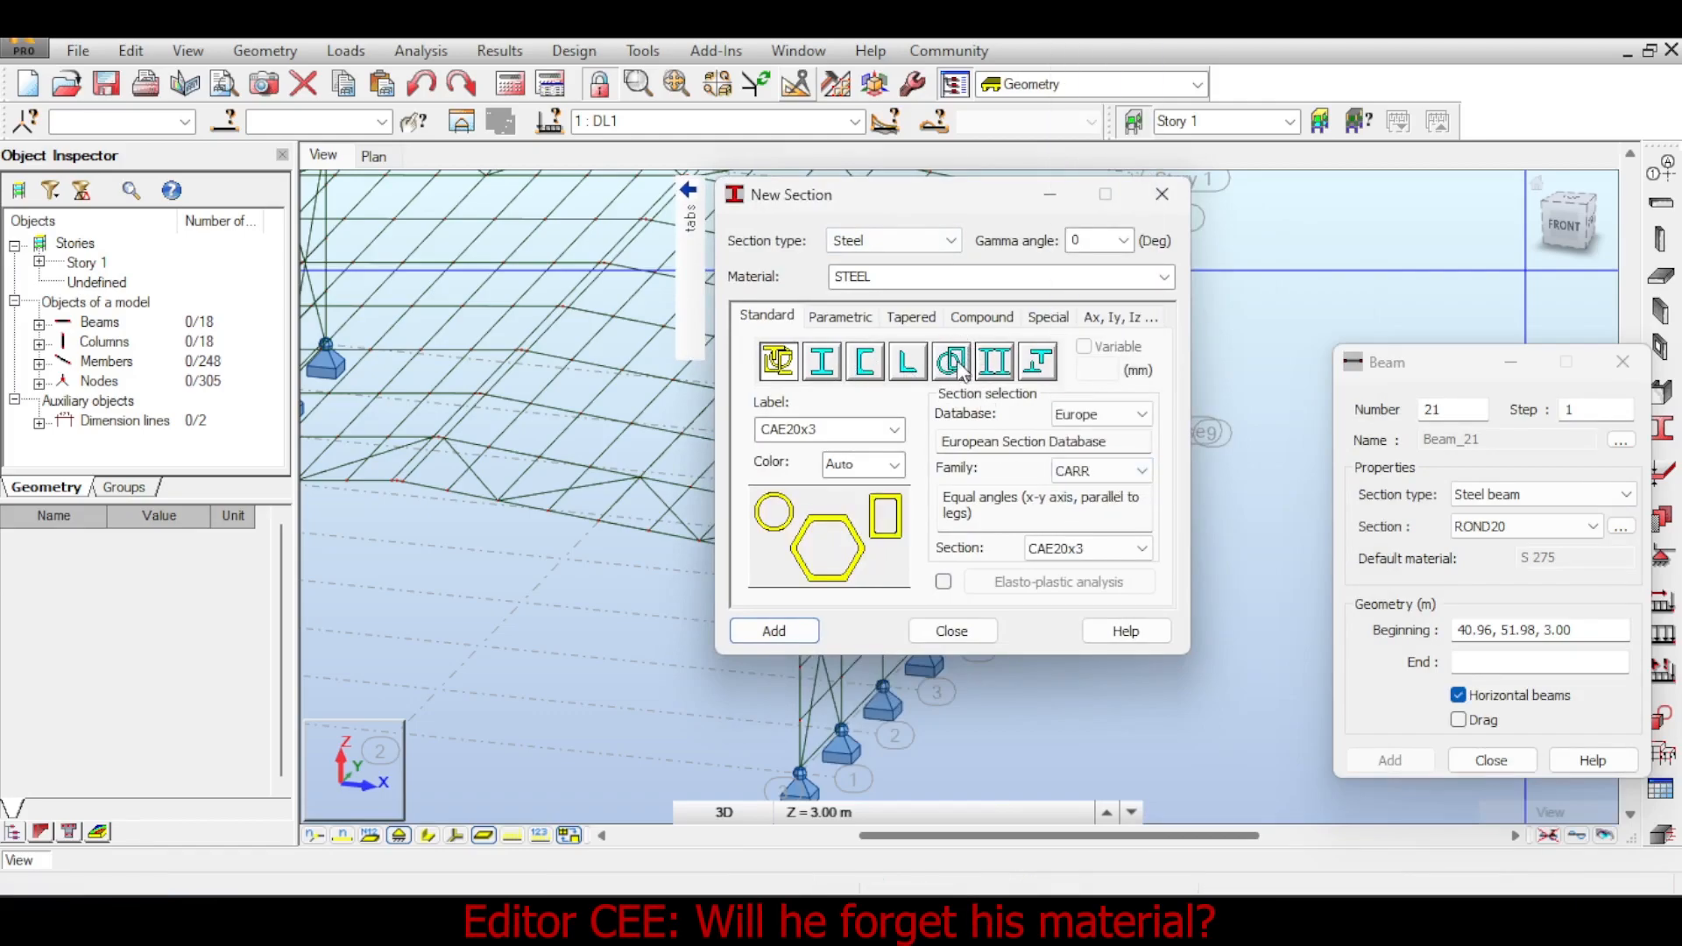
click(1104, 471)
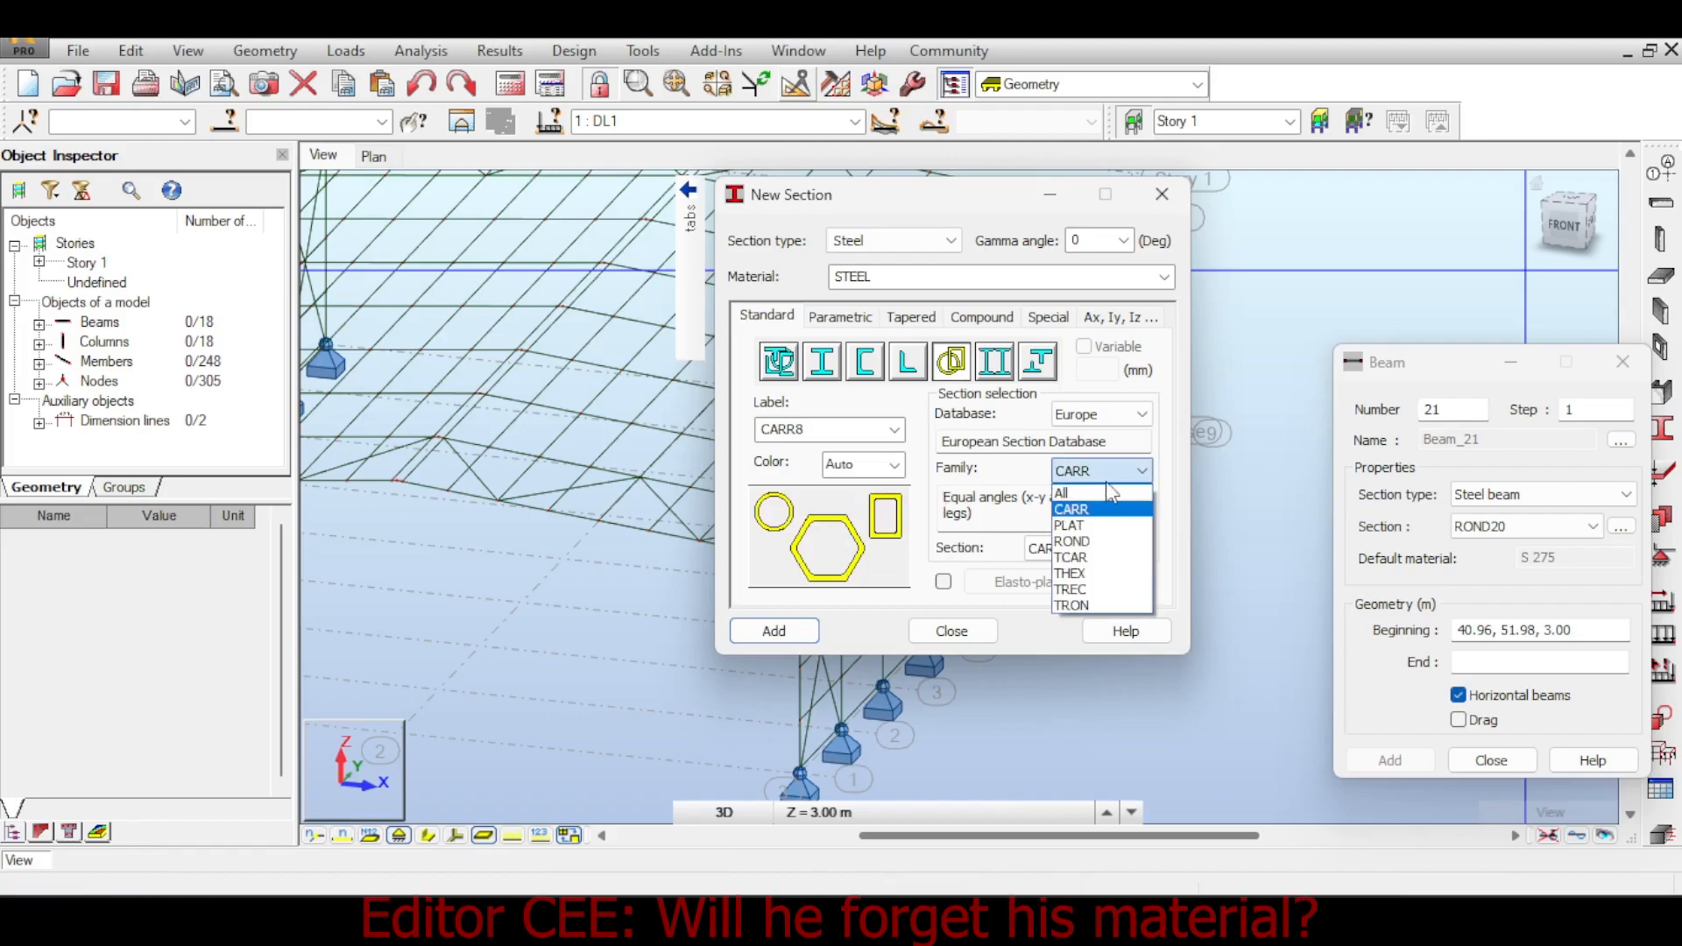
click(1094, 591)
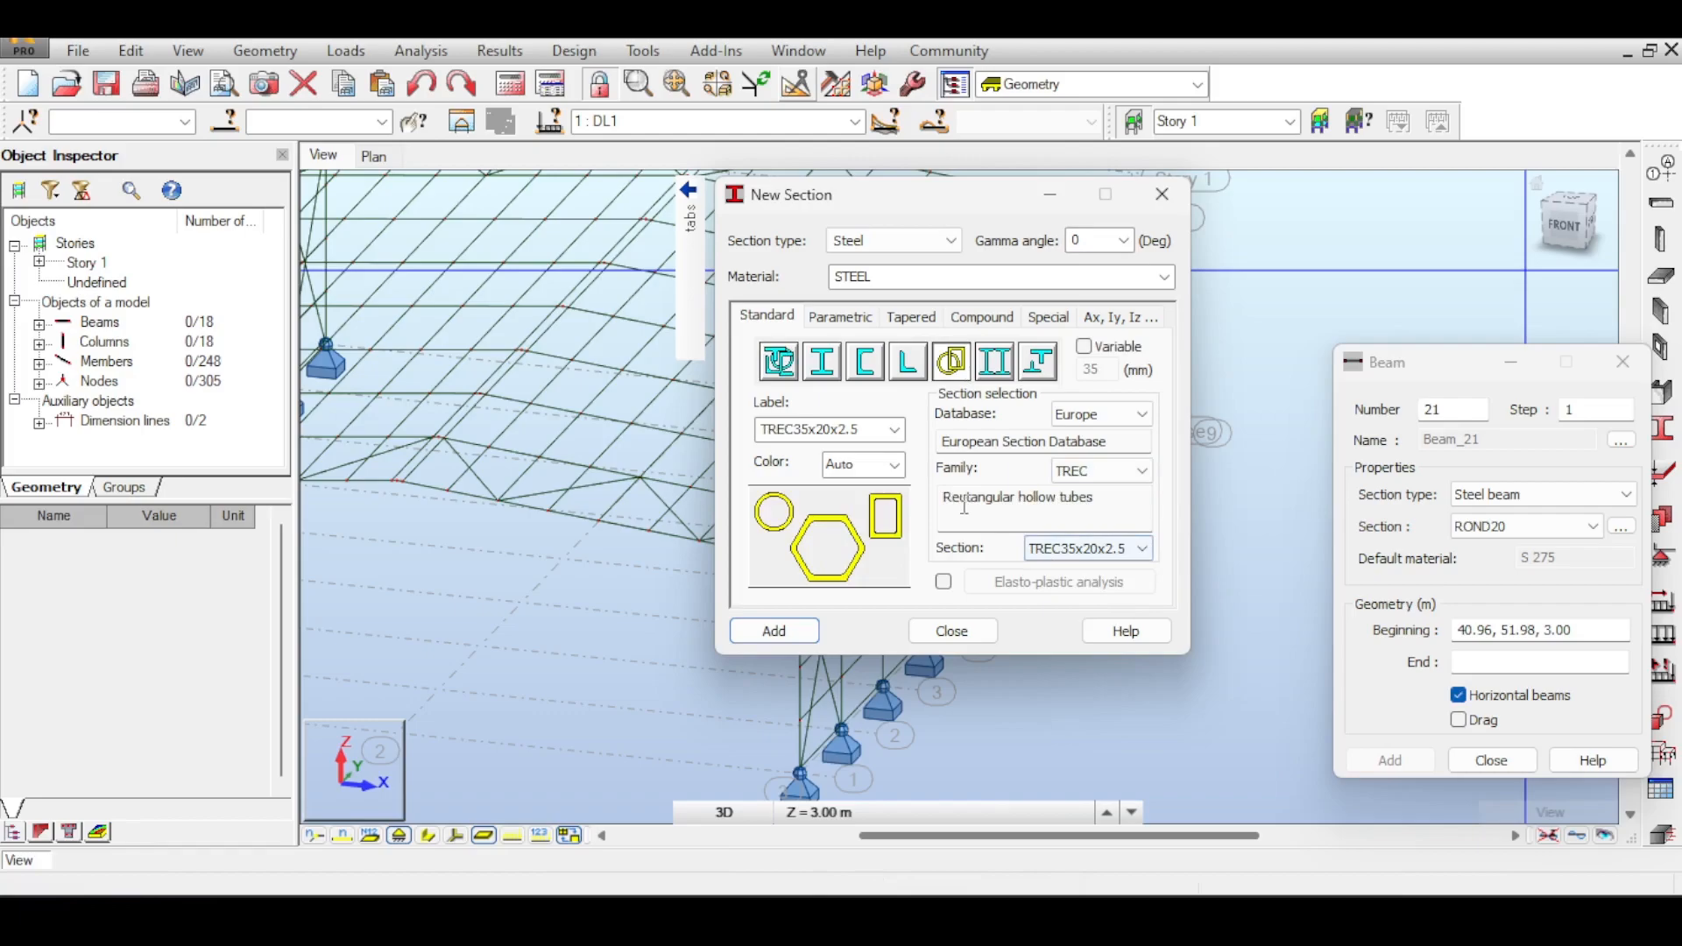
click(1076, 548)
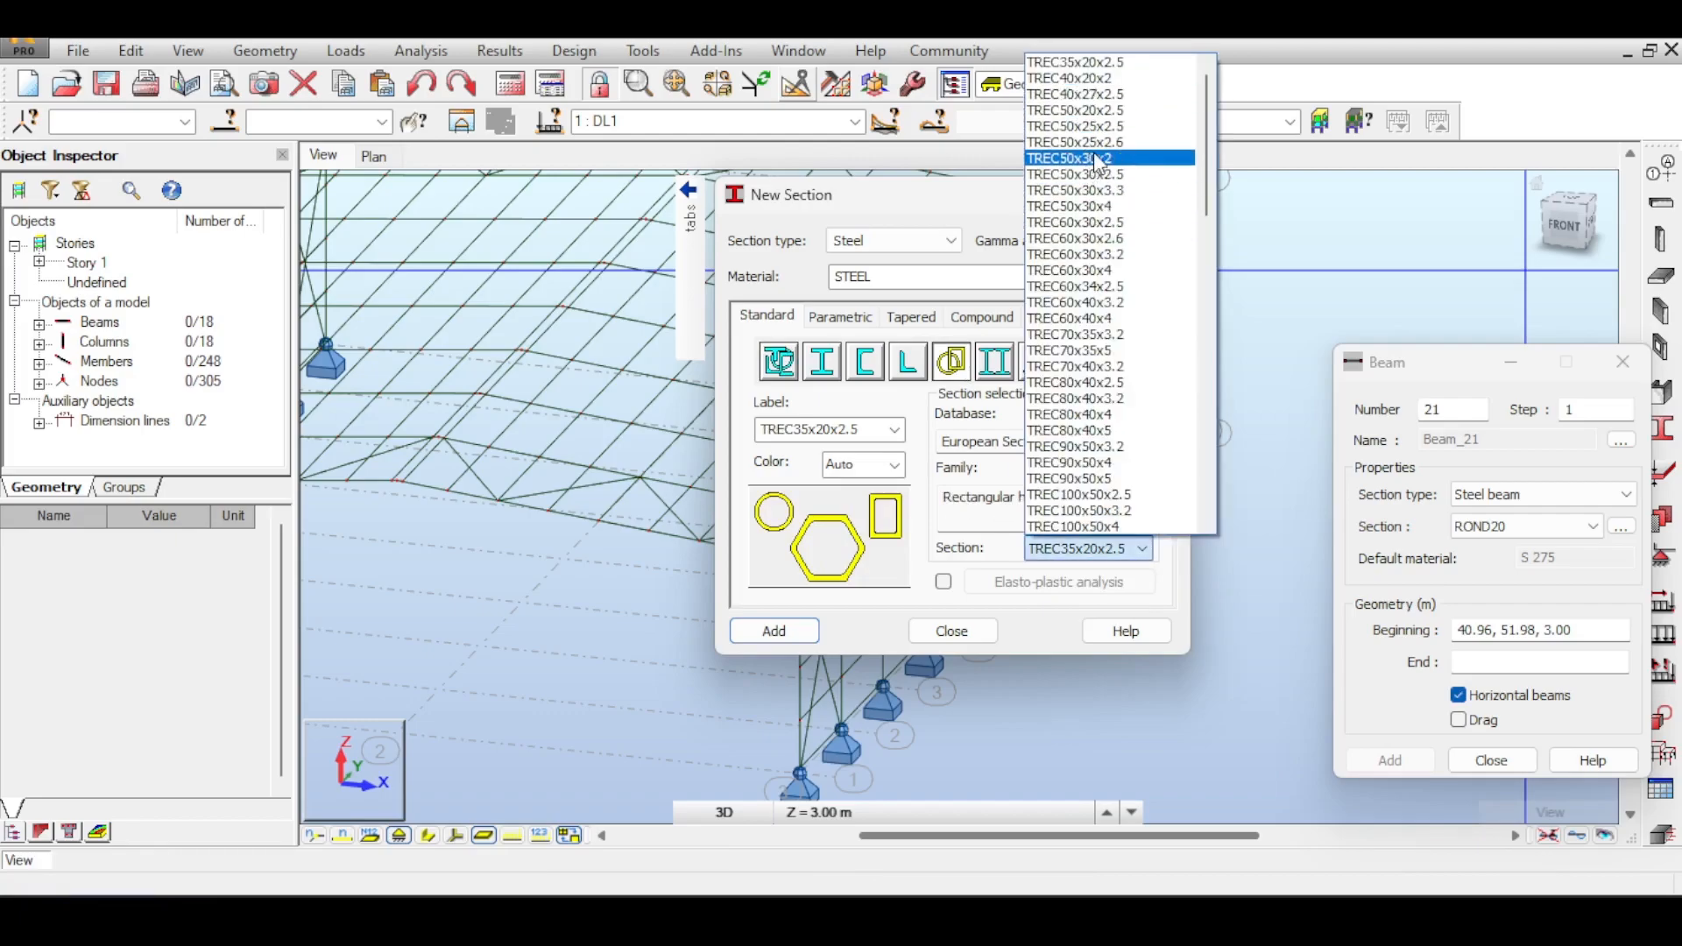
click(1121, 207)
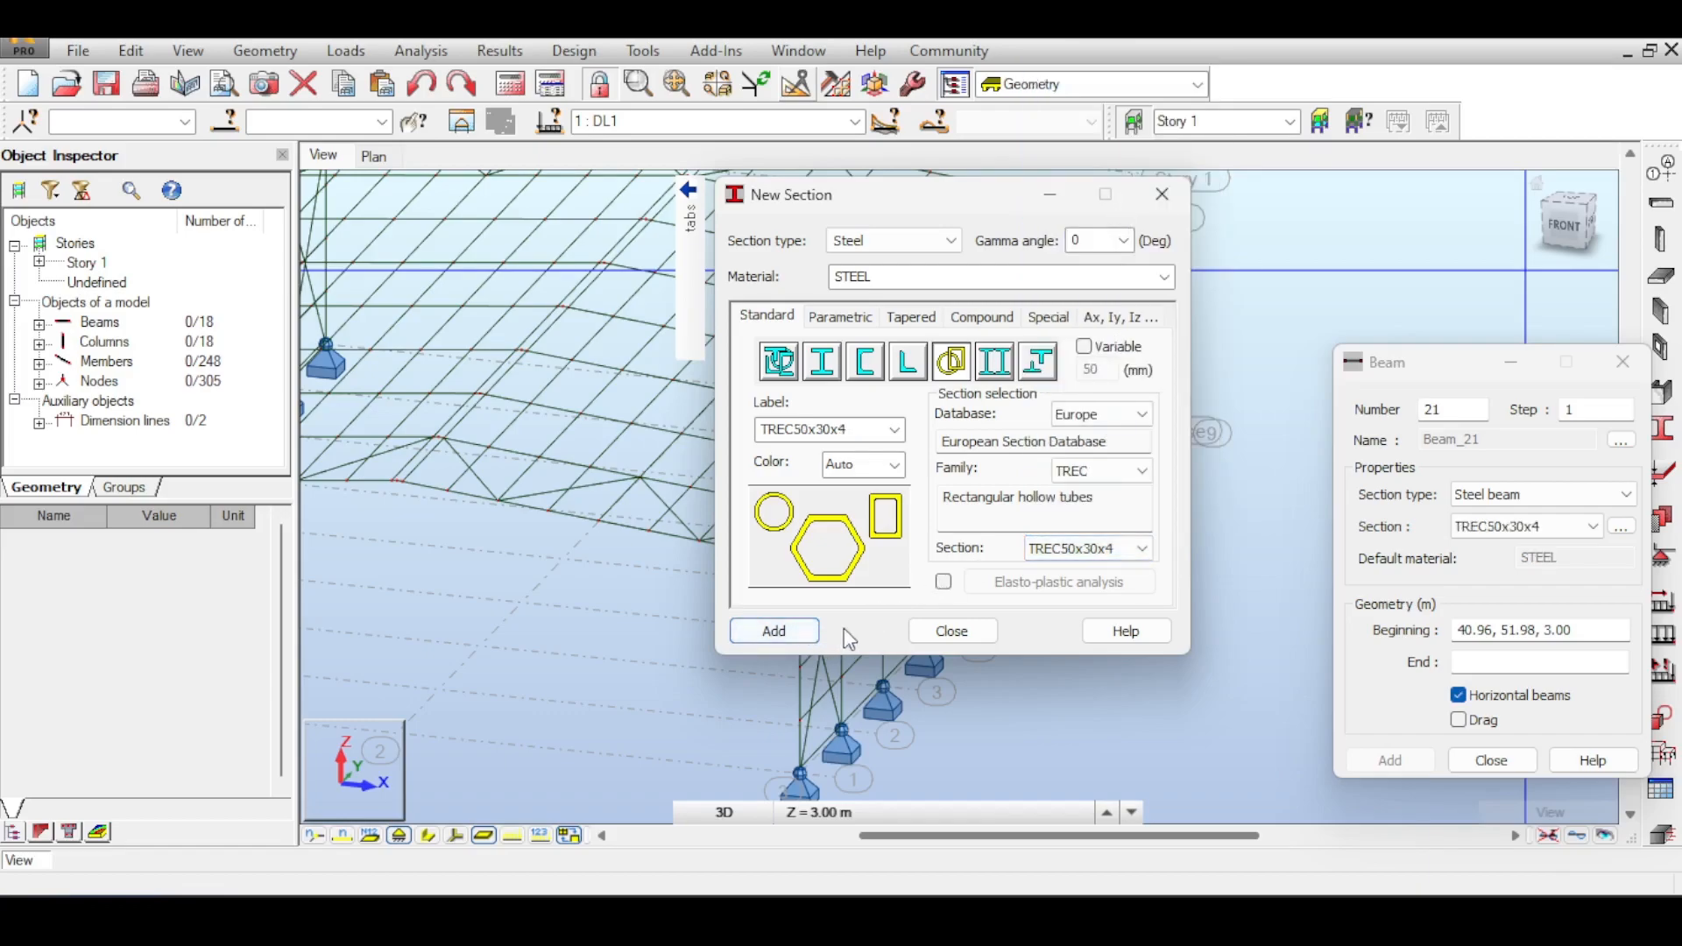
- Set the TREC50x30x4 section's material to S 275 and add it again, overwriting the existing definition
click(1171, 277)
scroll(965, 492, down, 5)
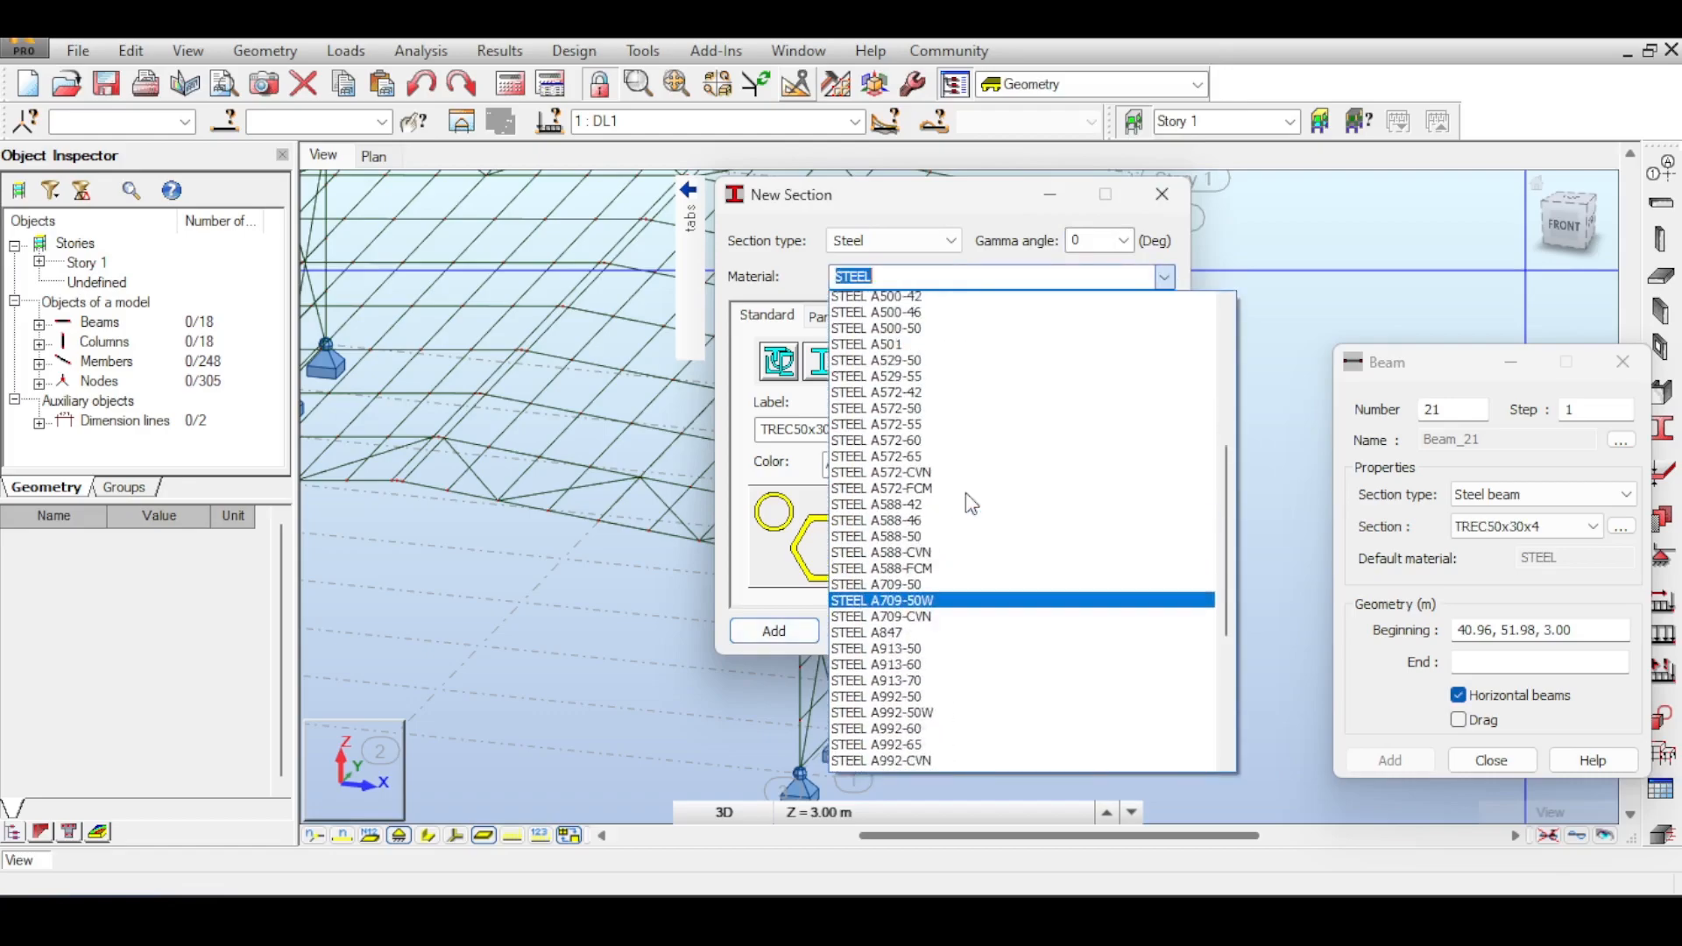
scroll(966, 492, down, 2)
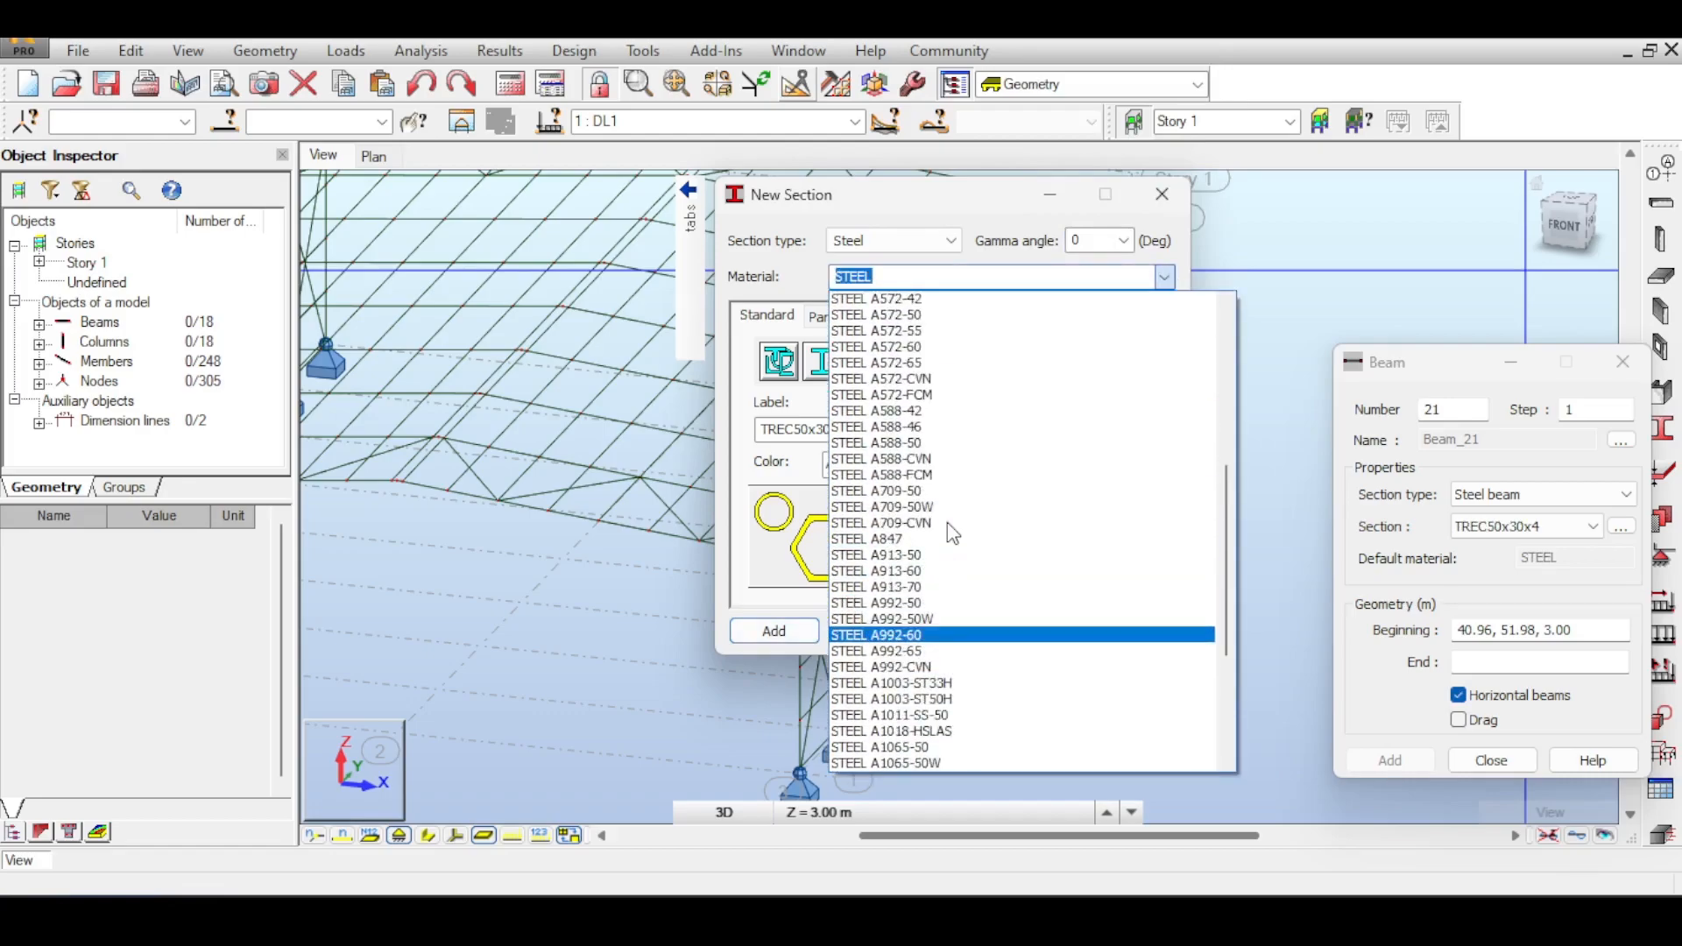
scroll(951, 529, up, 10)
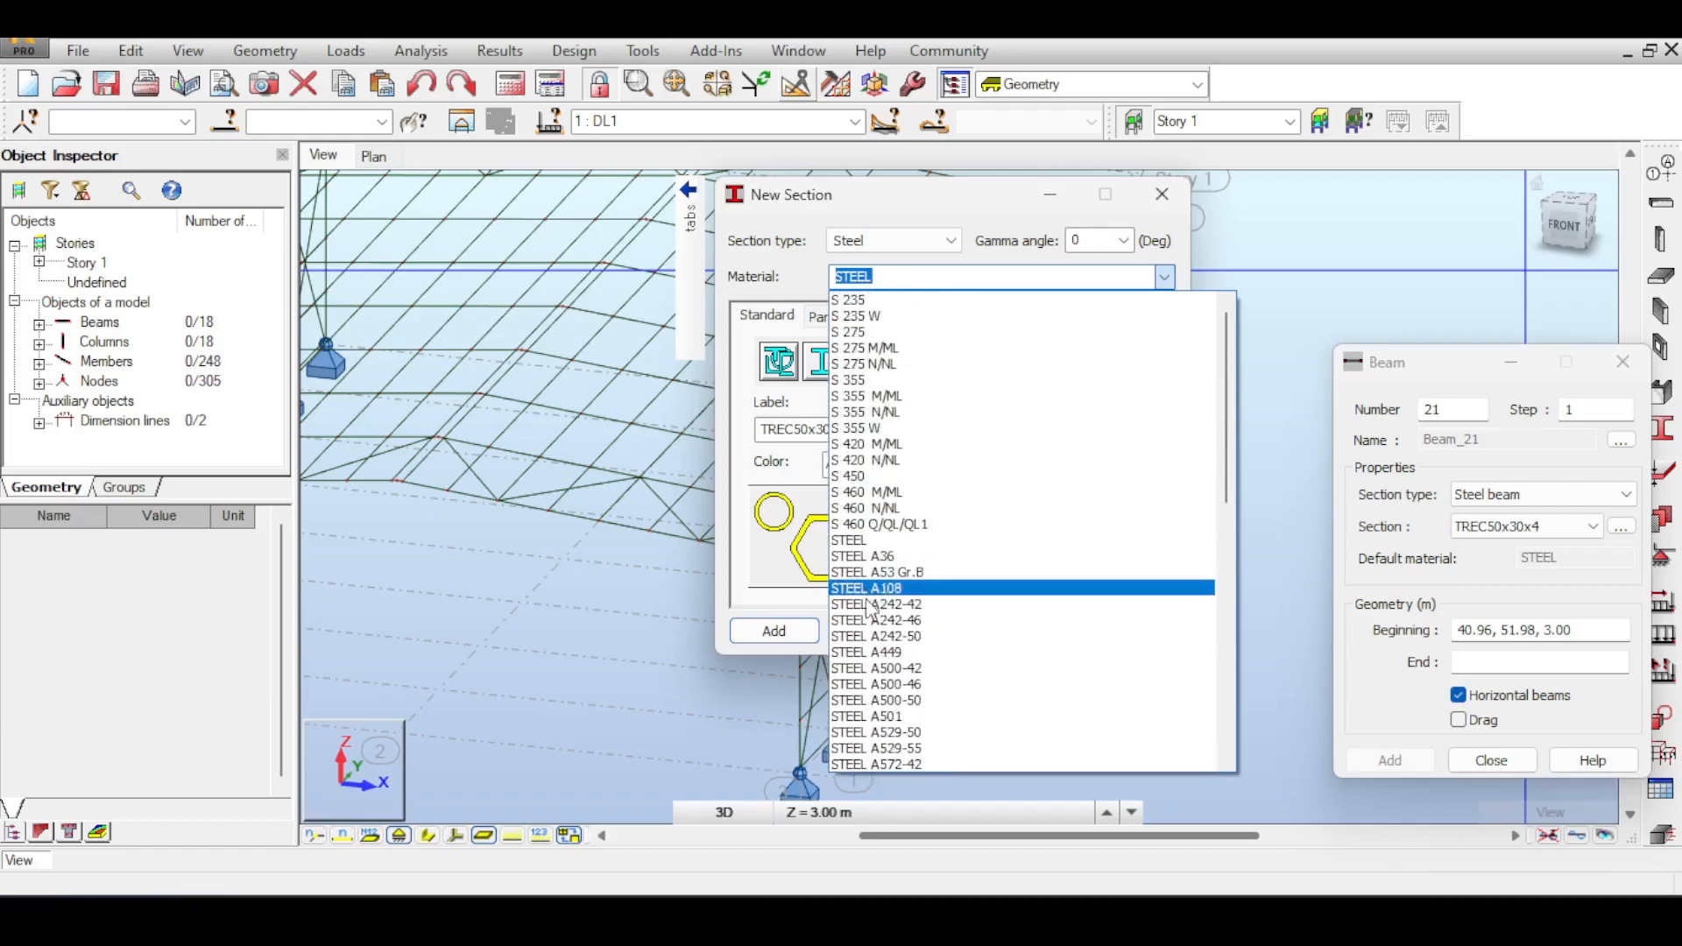
scroll(889, 557, down, 2)
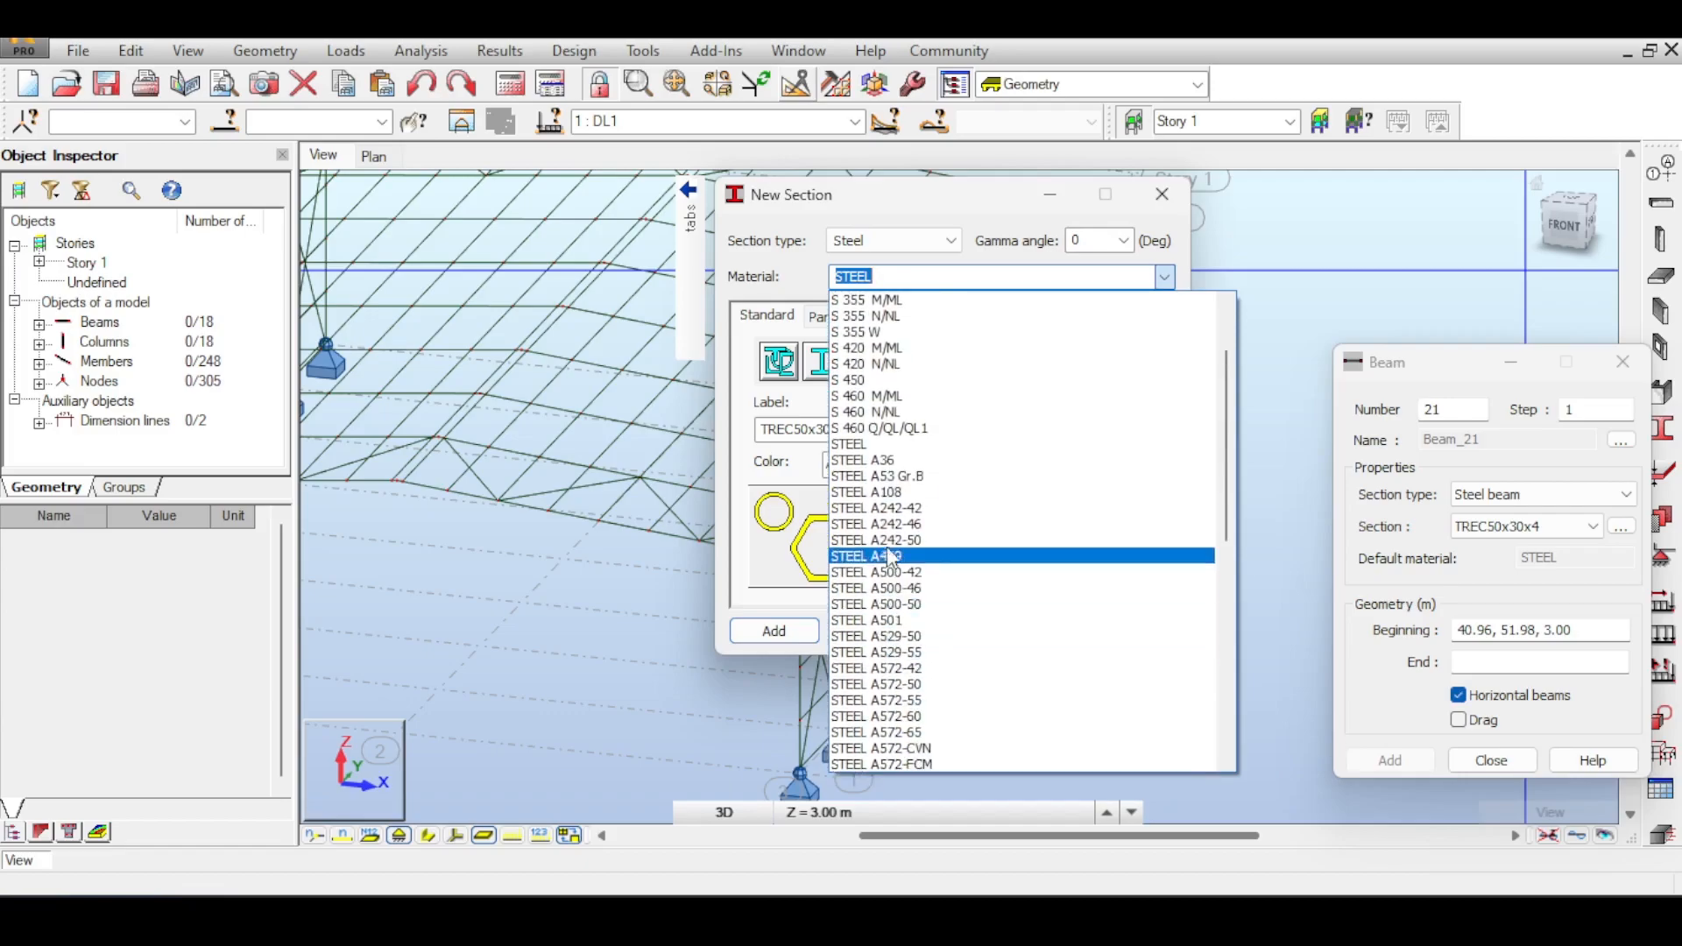
scroll(891, 480, down, 1)
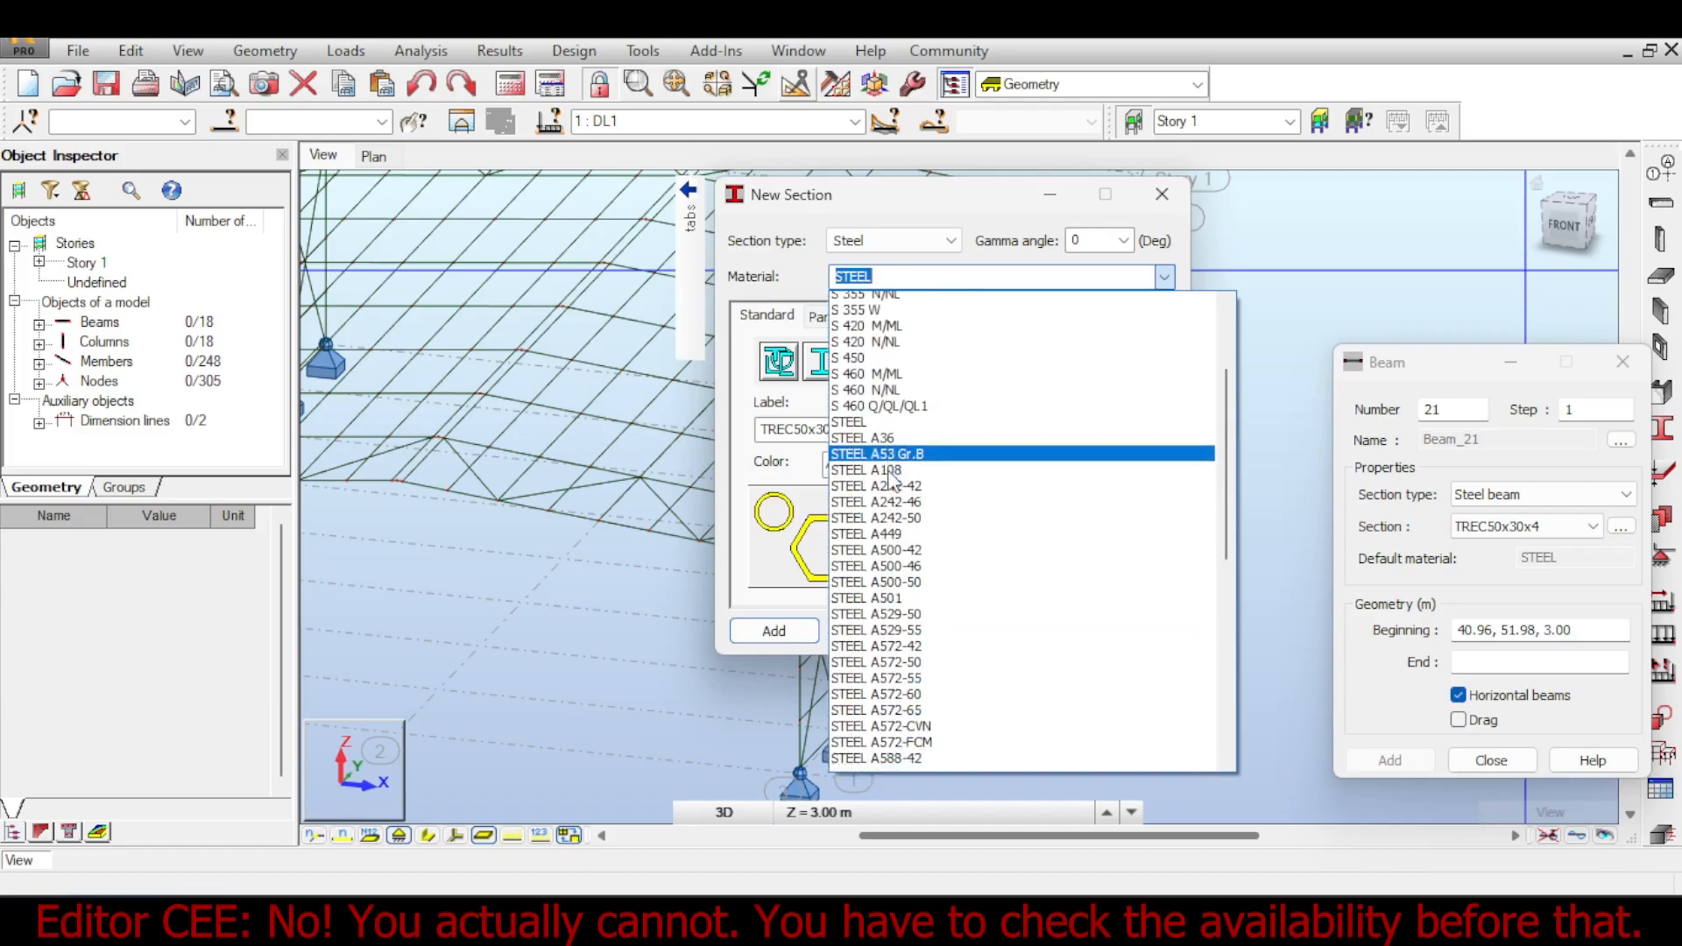
scroll(891, 481, up, 2)
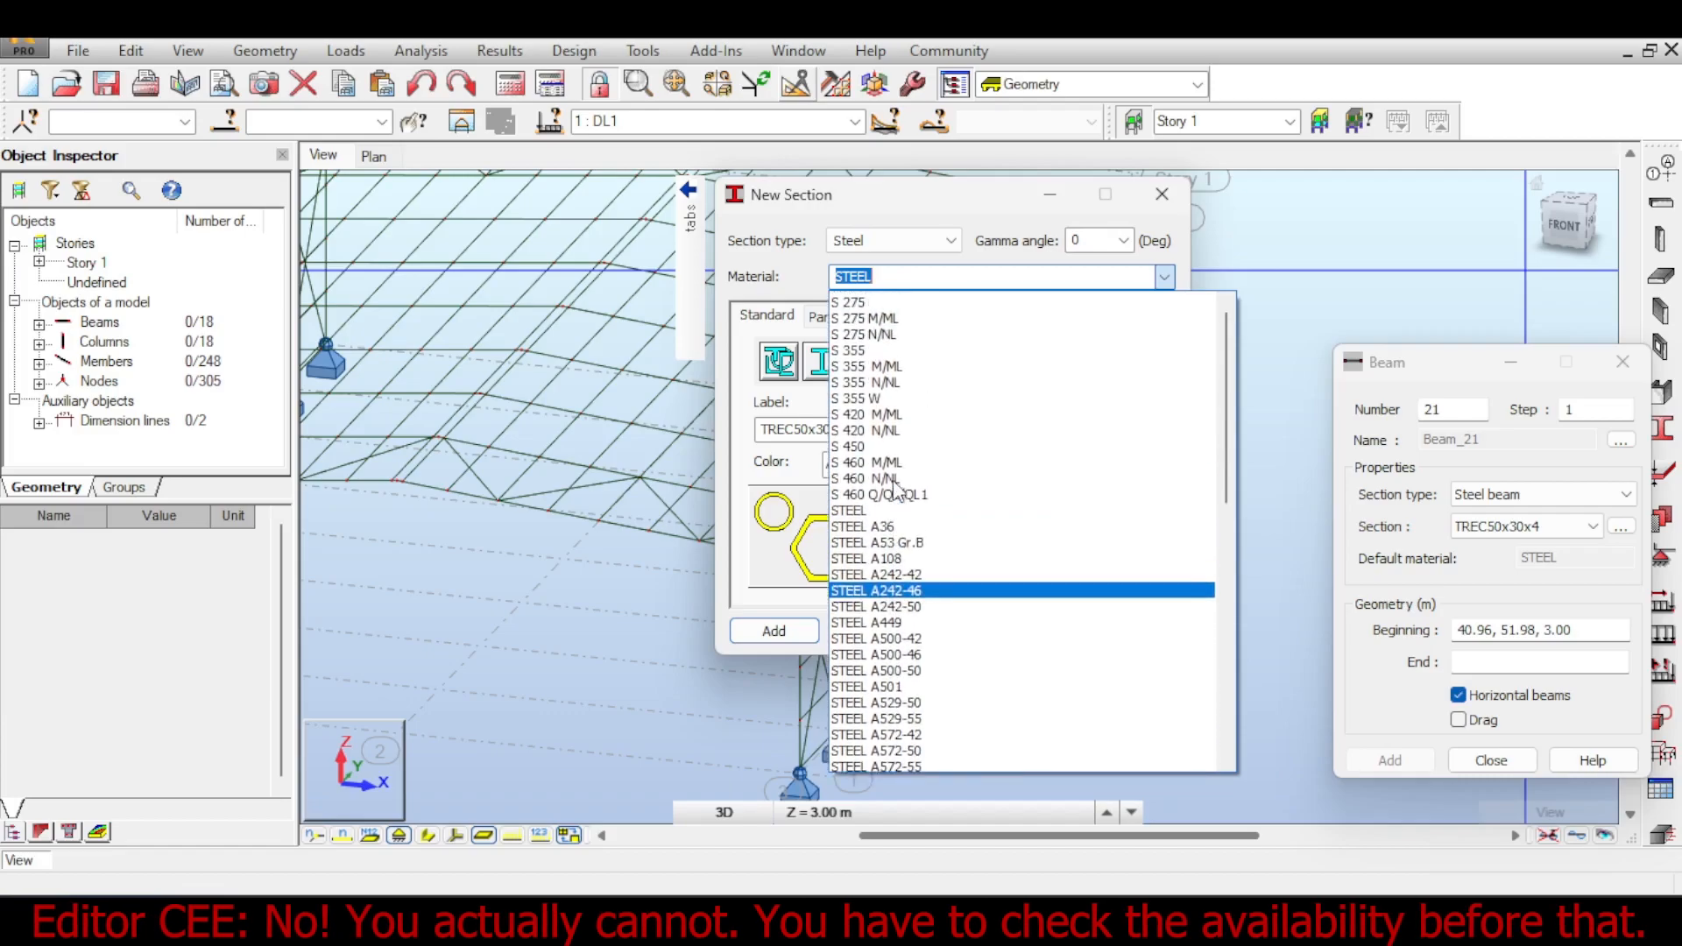
scroll(894, 487, up, 1)
click(863, 318)
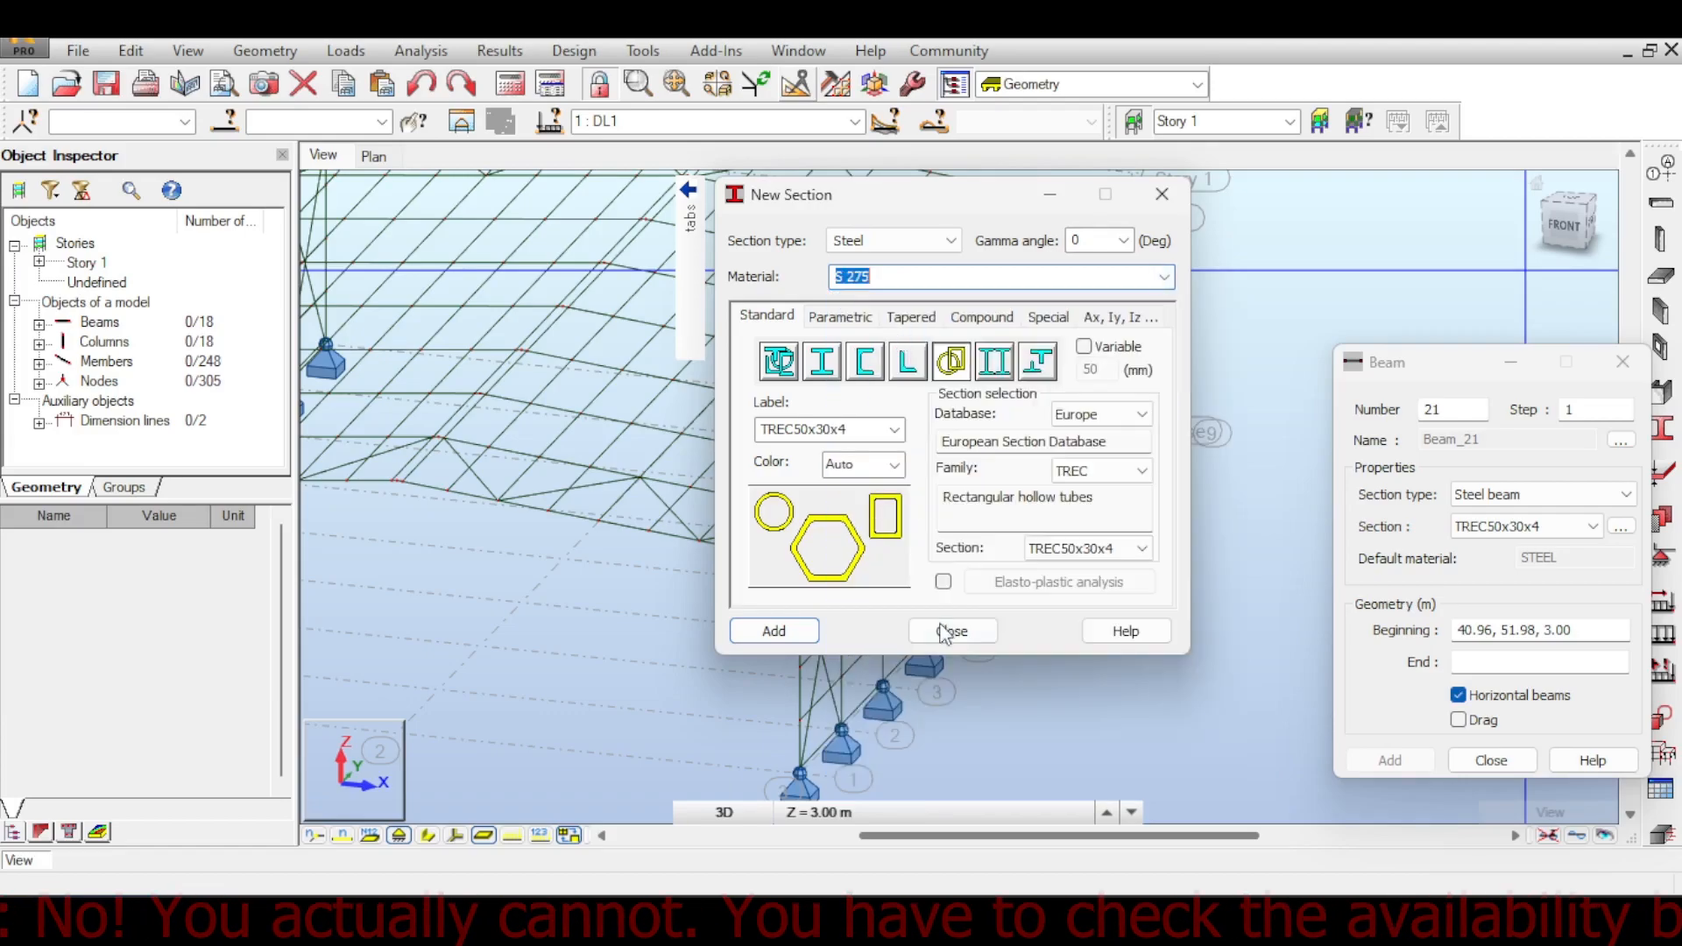
click(773, 631)
click(985, 484)
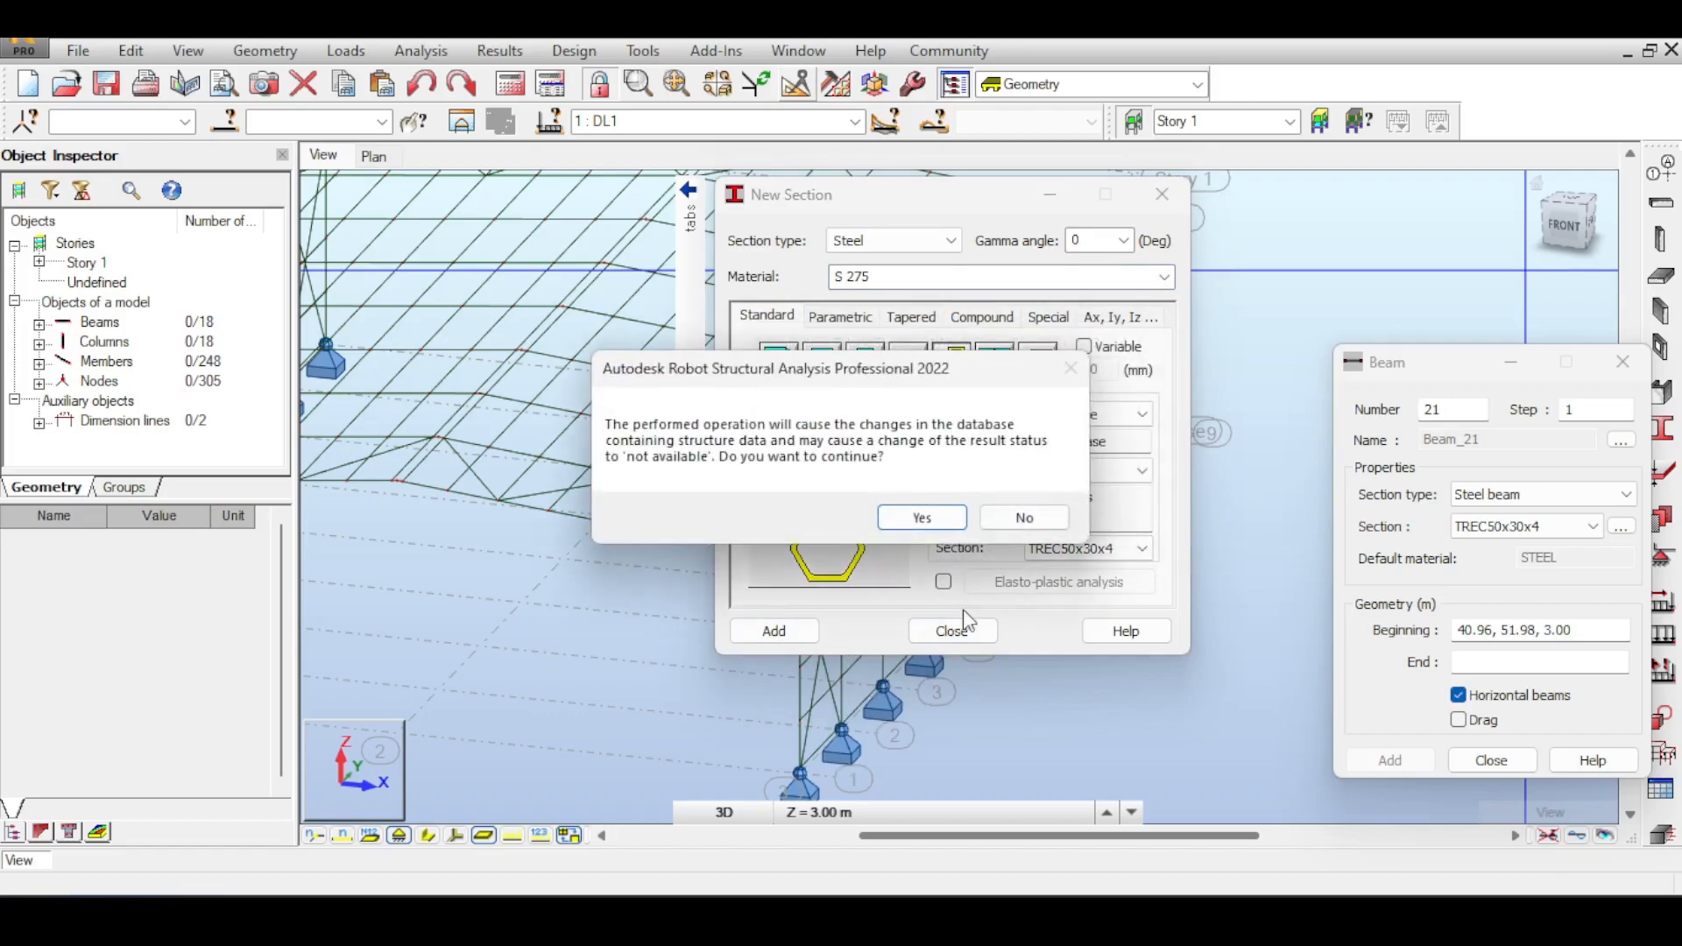
click(921, 518)
click(959, 629)
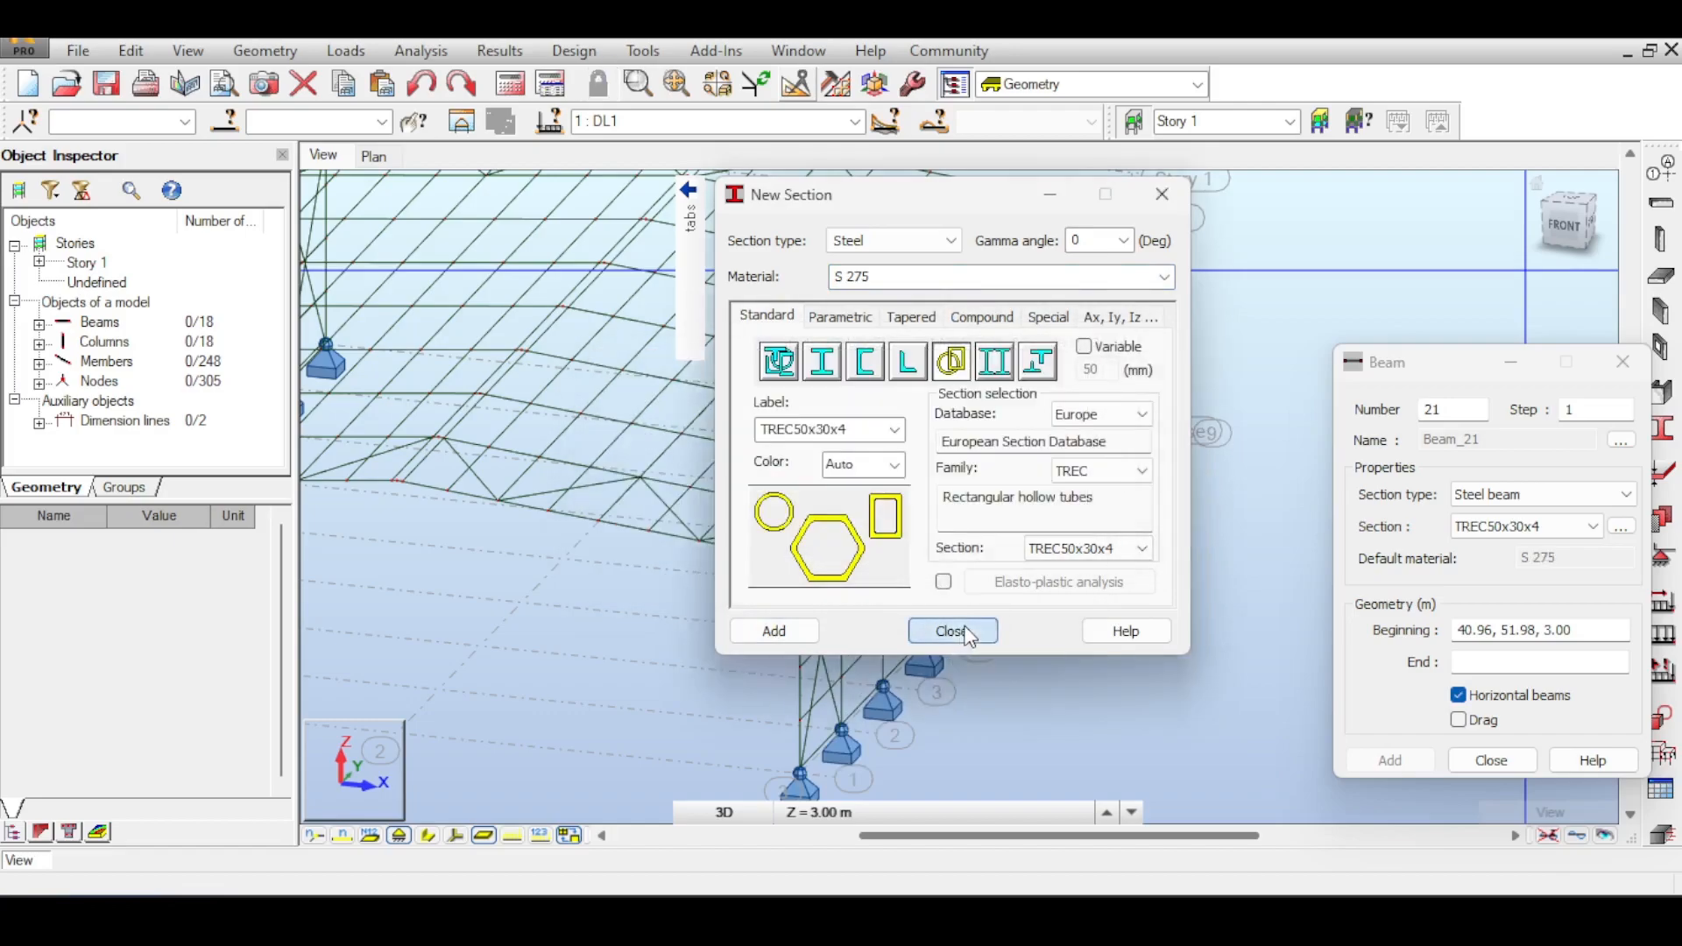
- Turn on continuous beam drawing and draw TREC50x30x4 beams frame by frame along the x = 30 m eave up to (30, 20, 8)
scroll(964, 570, up, 5)
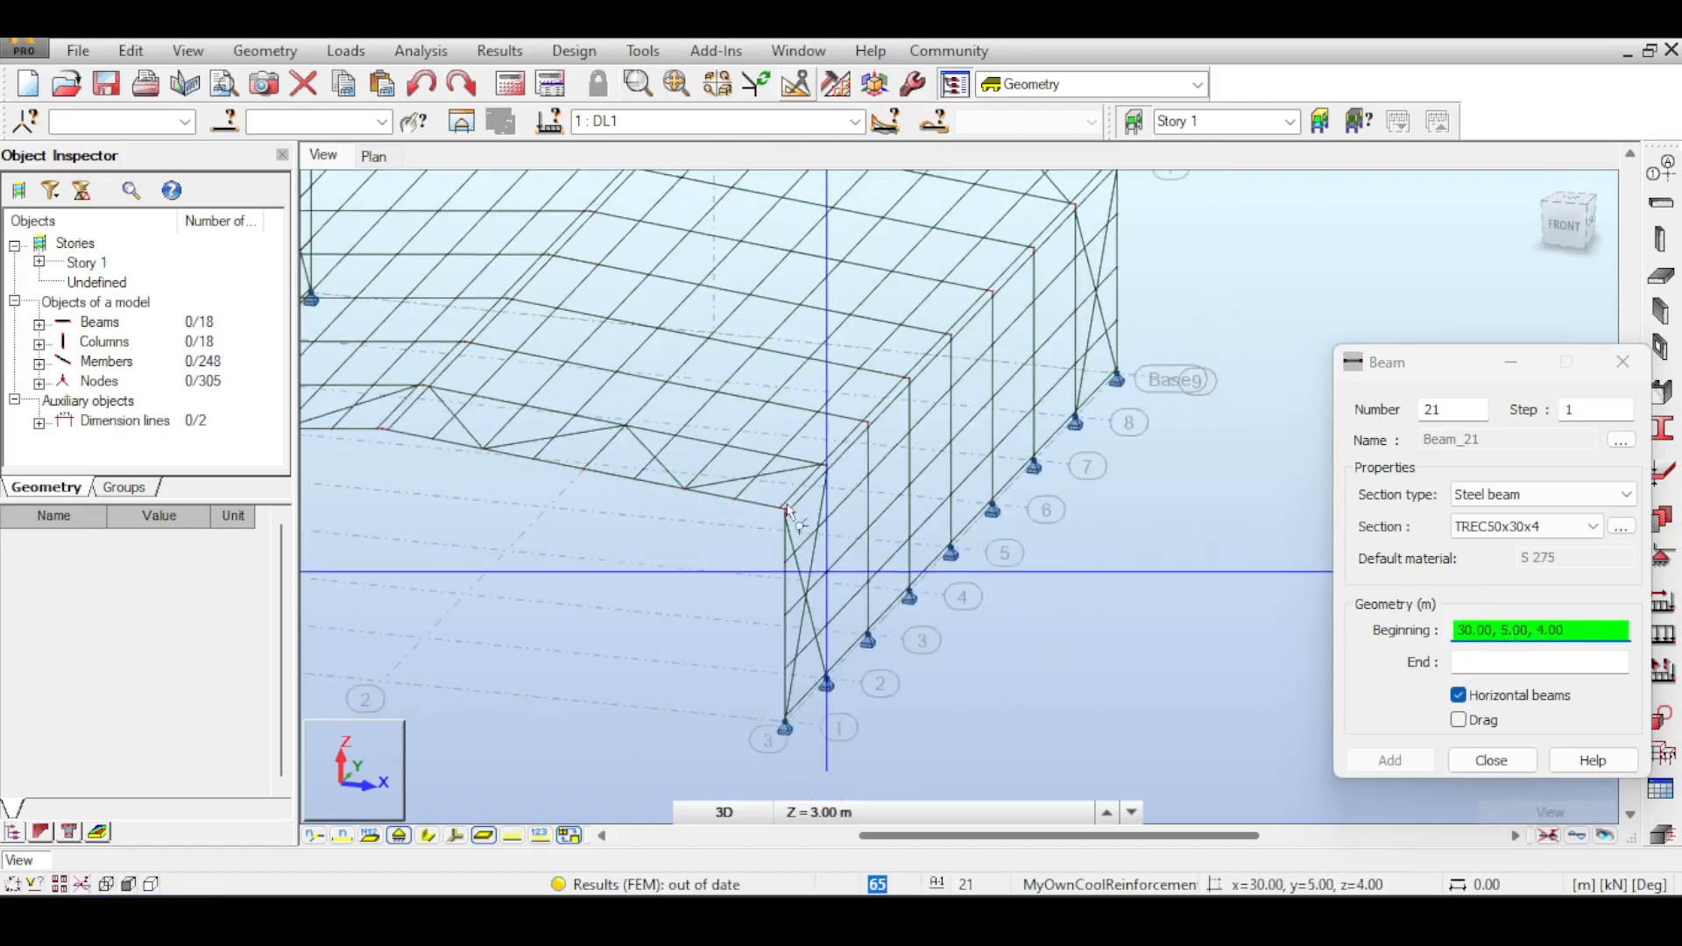
click(1458, 719)
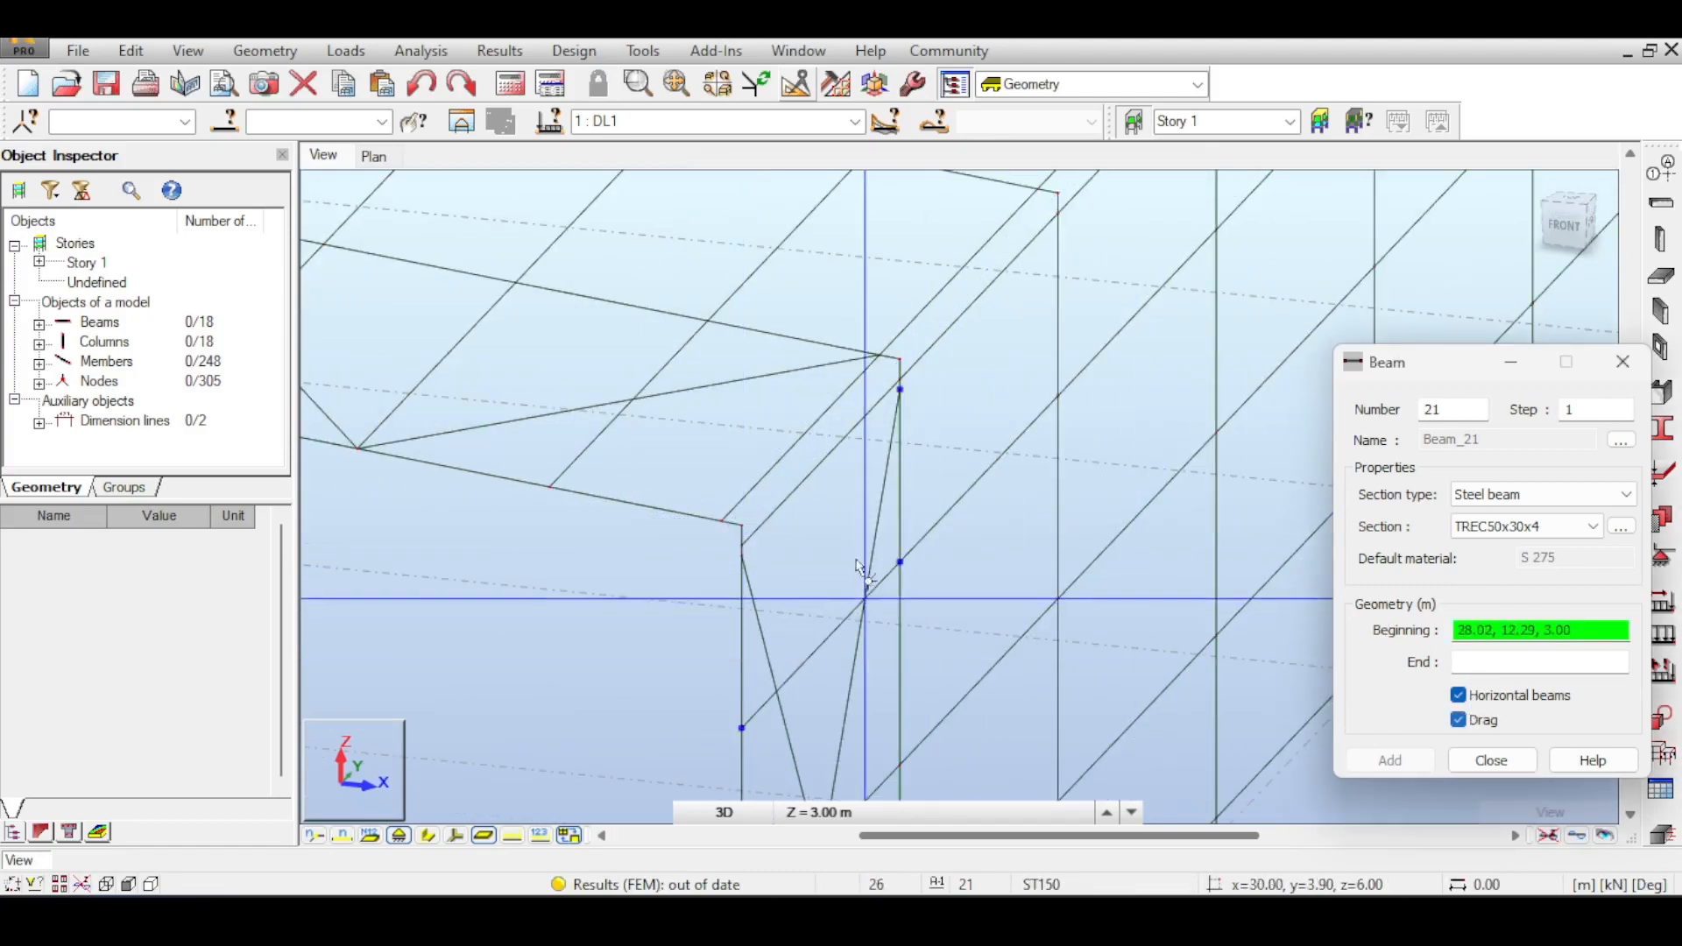
drag(742, 524, 900, 358)
click(997, 327)
click(1057, 195)
scroll(865, 392, up, 1)
middle_drag(1059, 195, 874, 512)
click(853, 510)
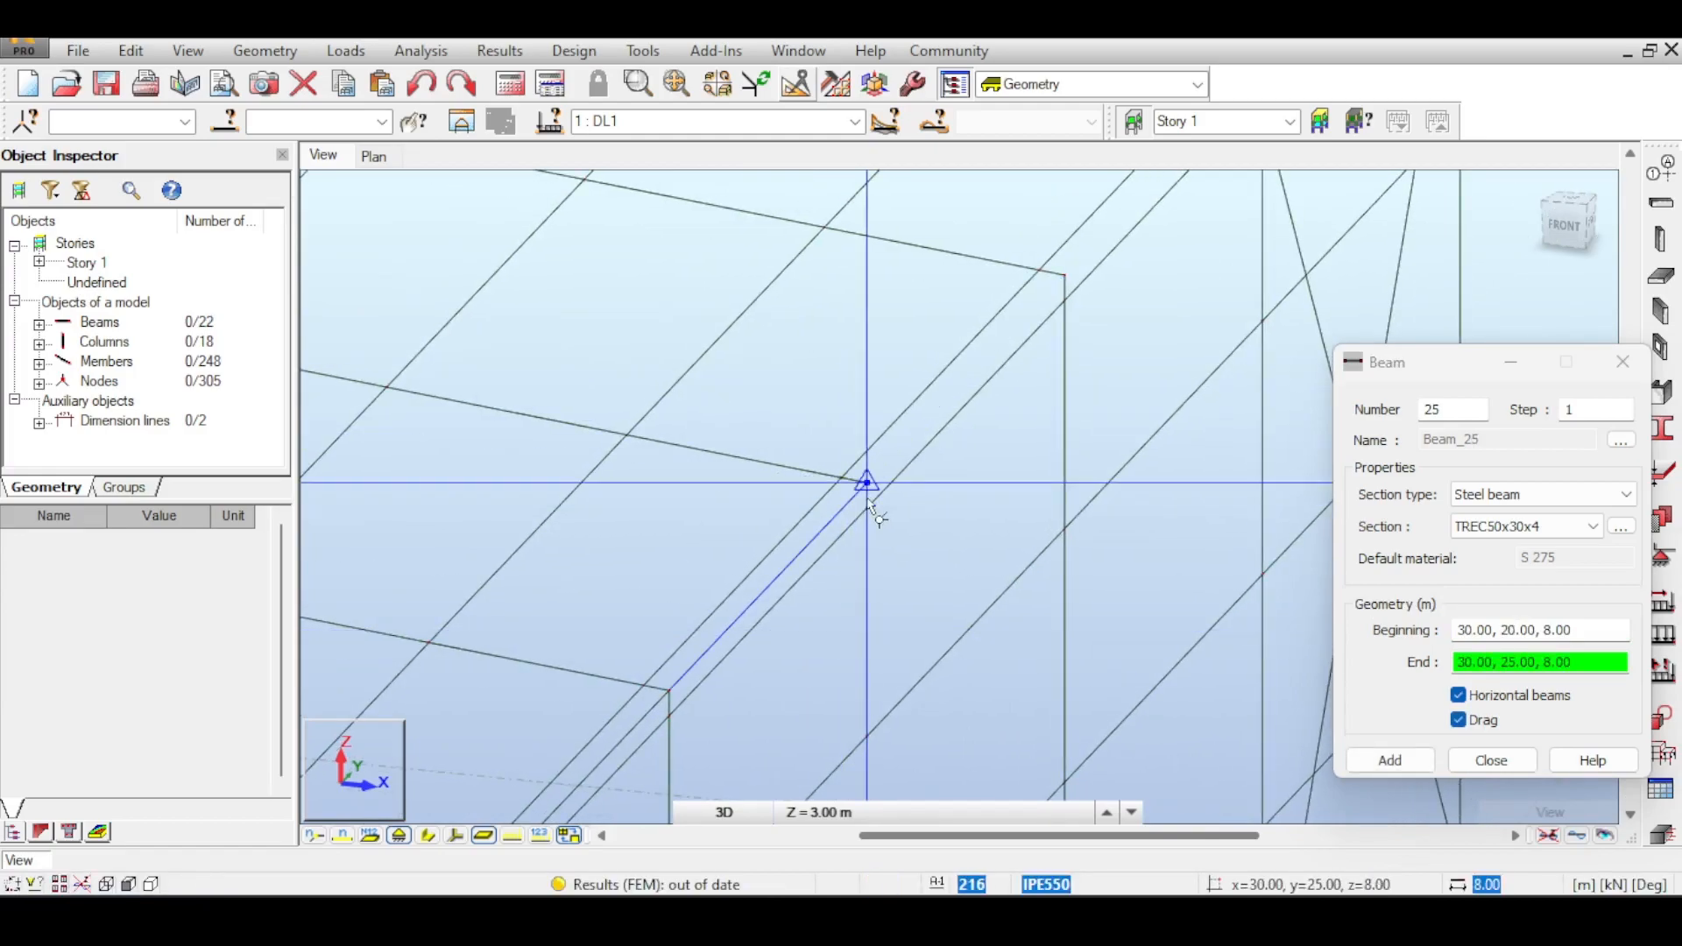
- Continue the TREC50x30x4 beams along the same eave through y = 25, 30 and 35 m to the far end frame
click(869, 501)
middle_drag(1007, 458, 943, 452)
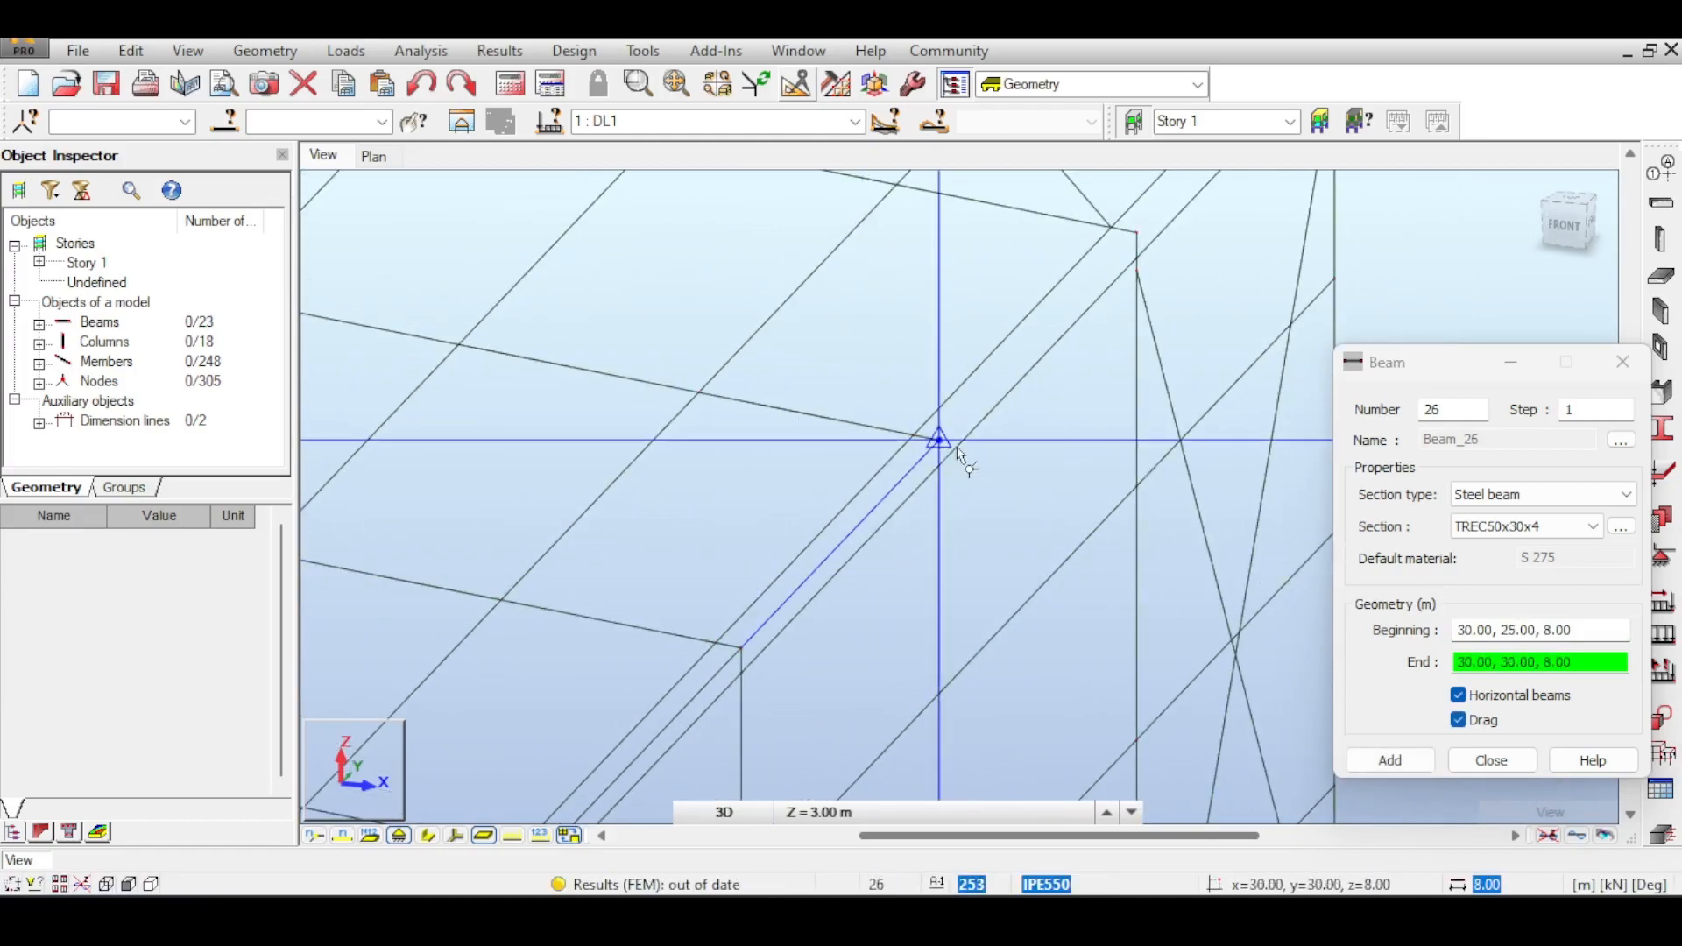
middle_drag(1208, 390, 1111, 439)
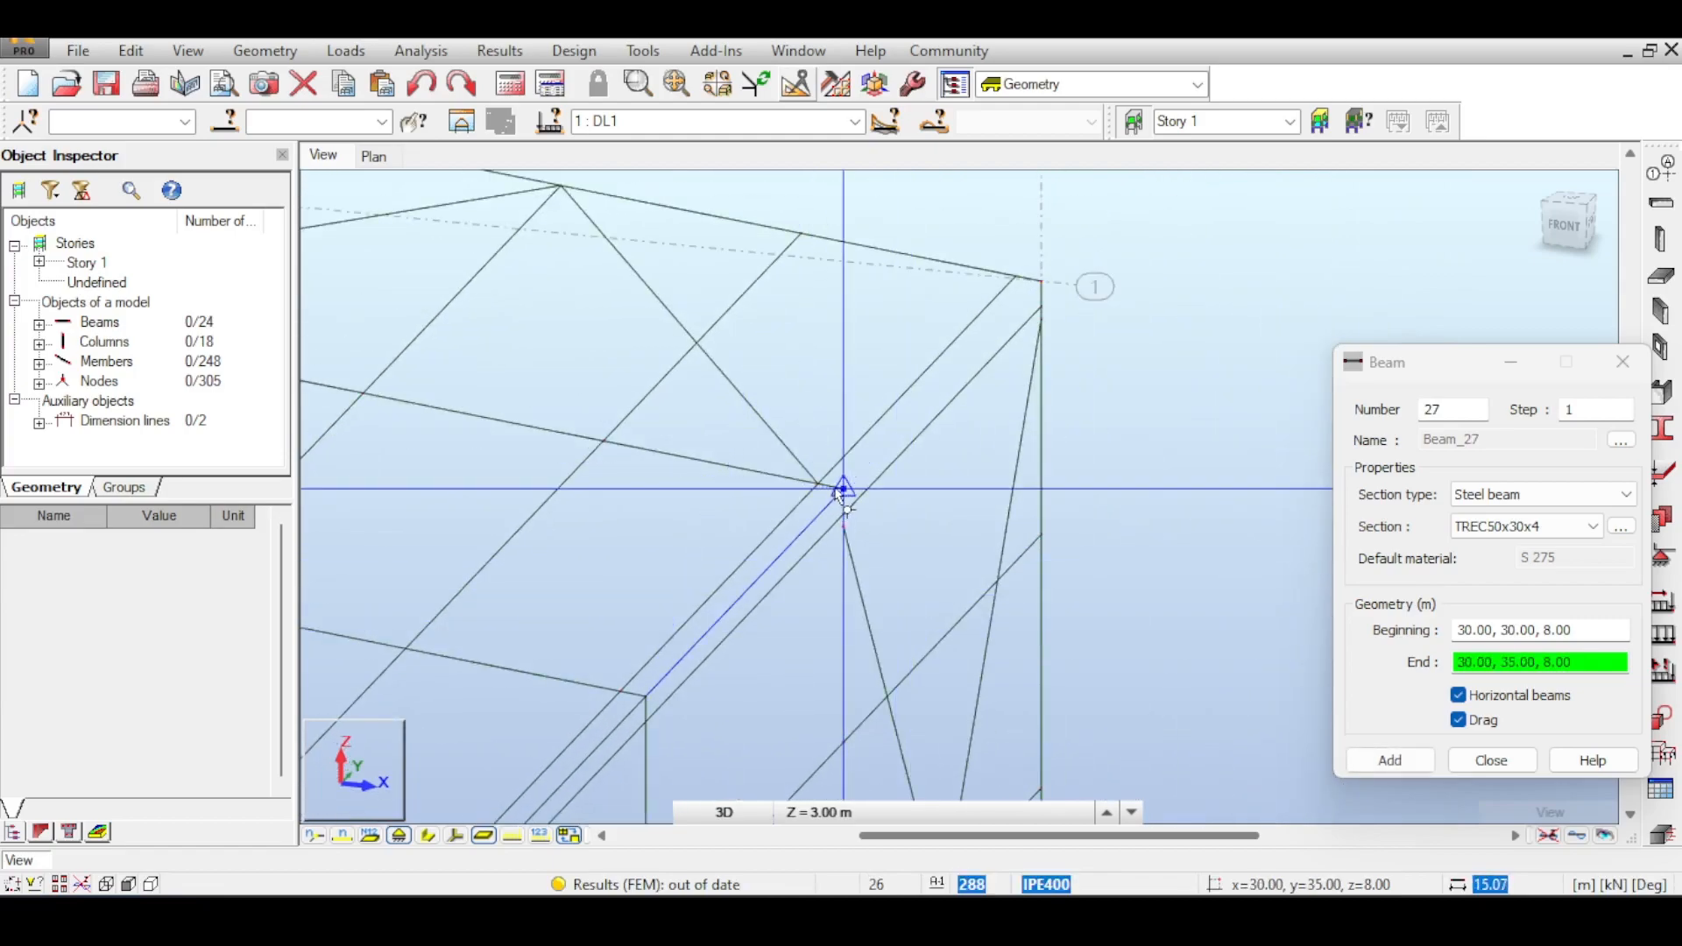
click(1009, 299)
scroll(1010, 299, down, 3)
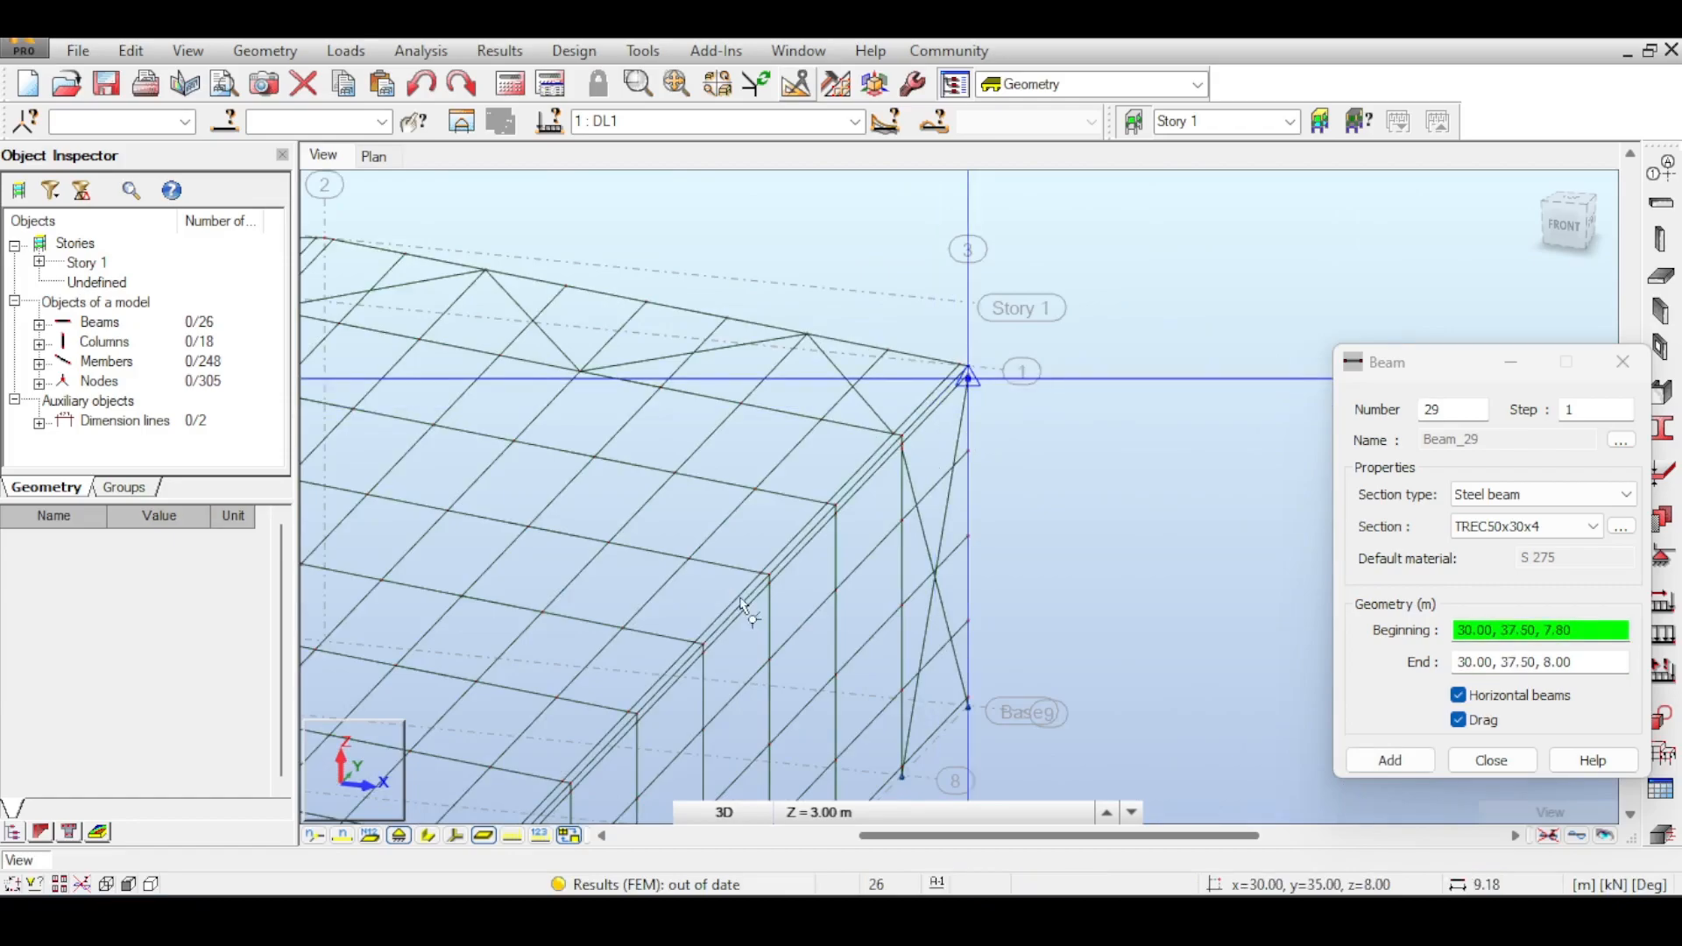
- Display the section shapes and examine the new eave beams at the column tops and between the purlins
key(ctrl+alt+q)
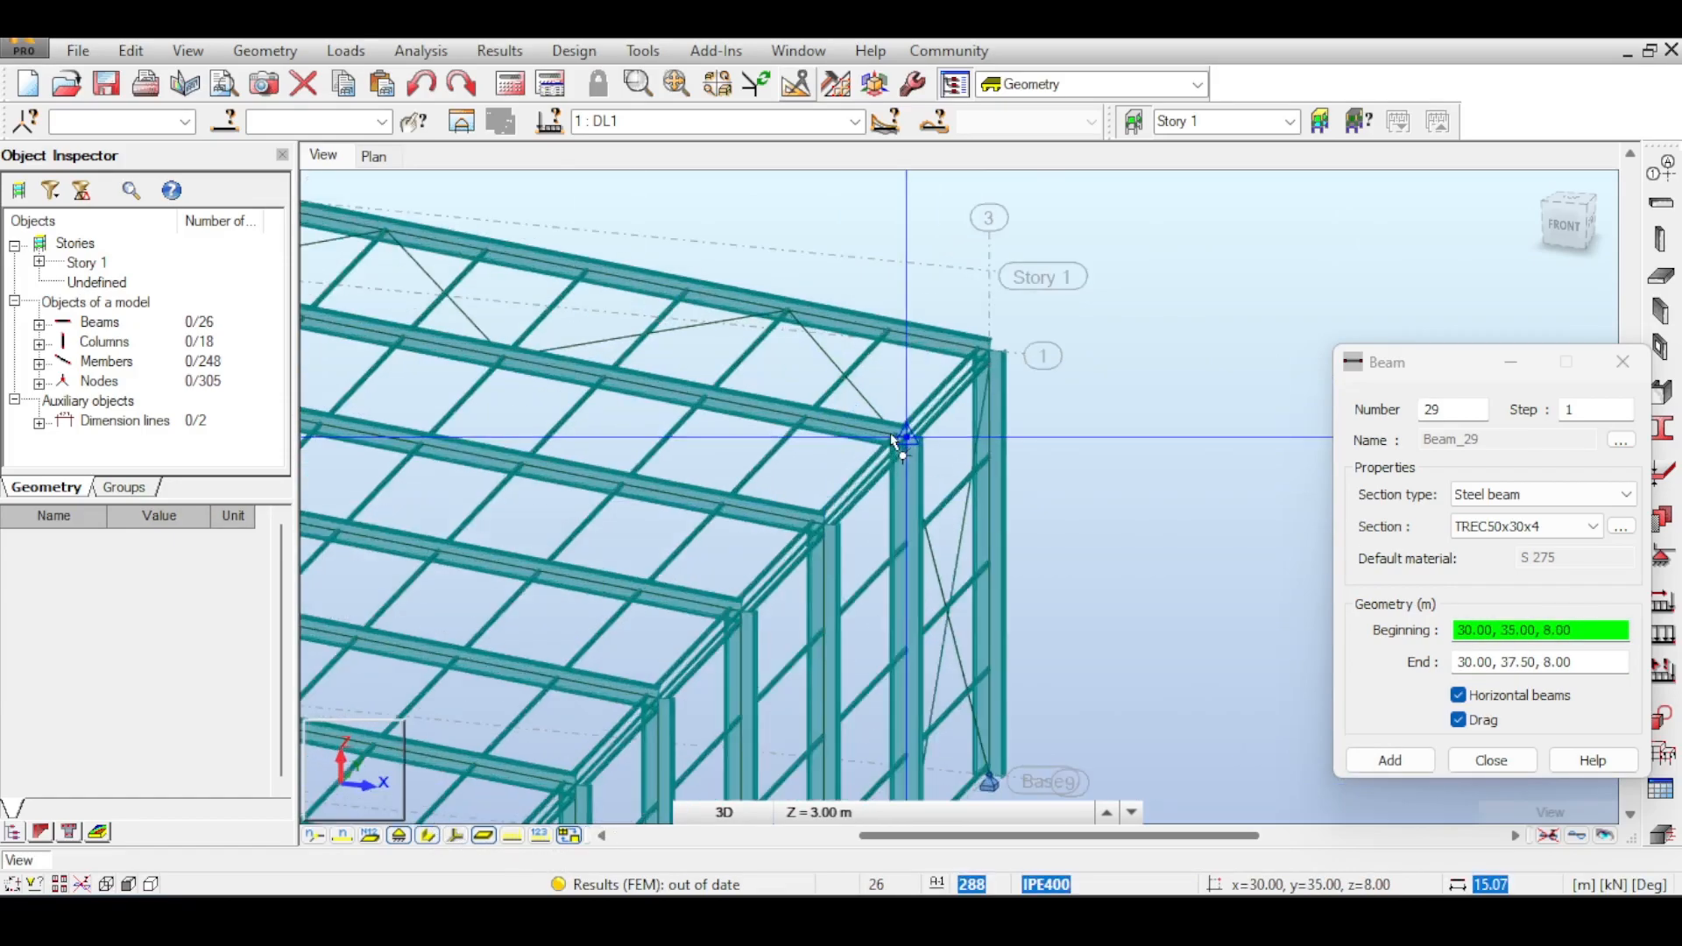
scroll(885, 556, up, 6)
scroll(894, 547, down, 5)
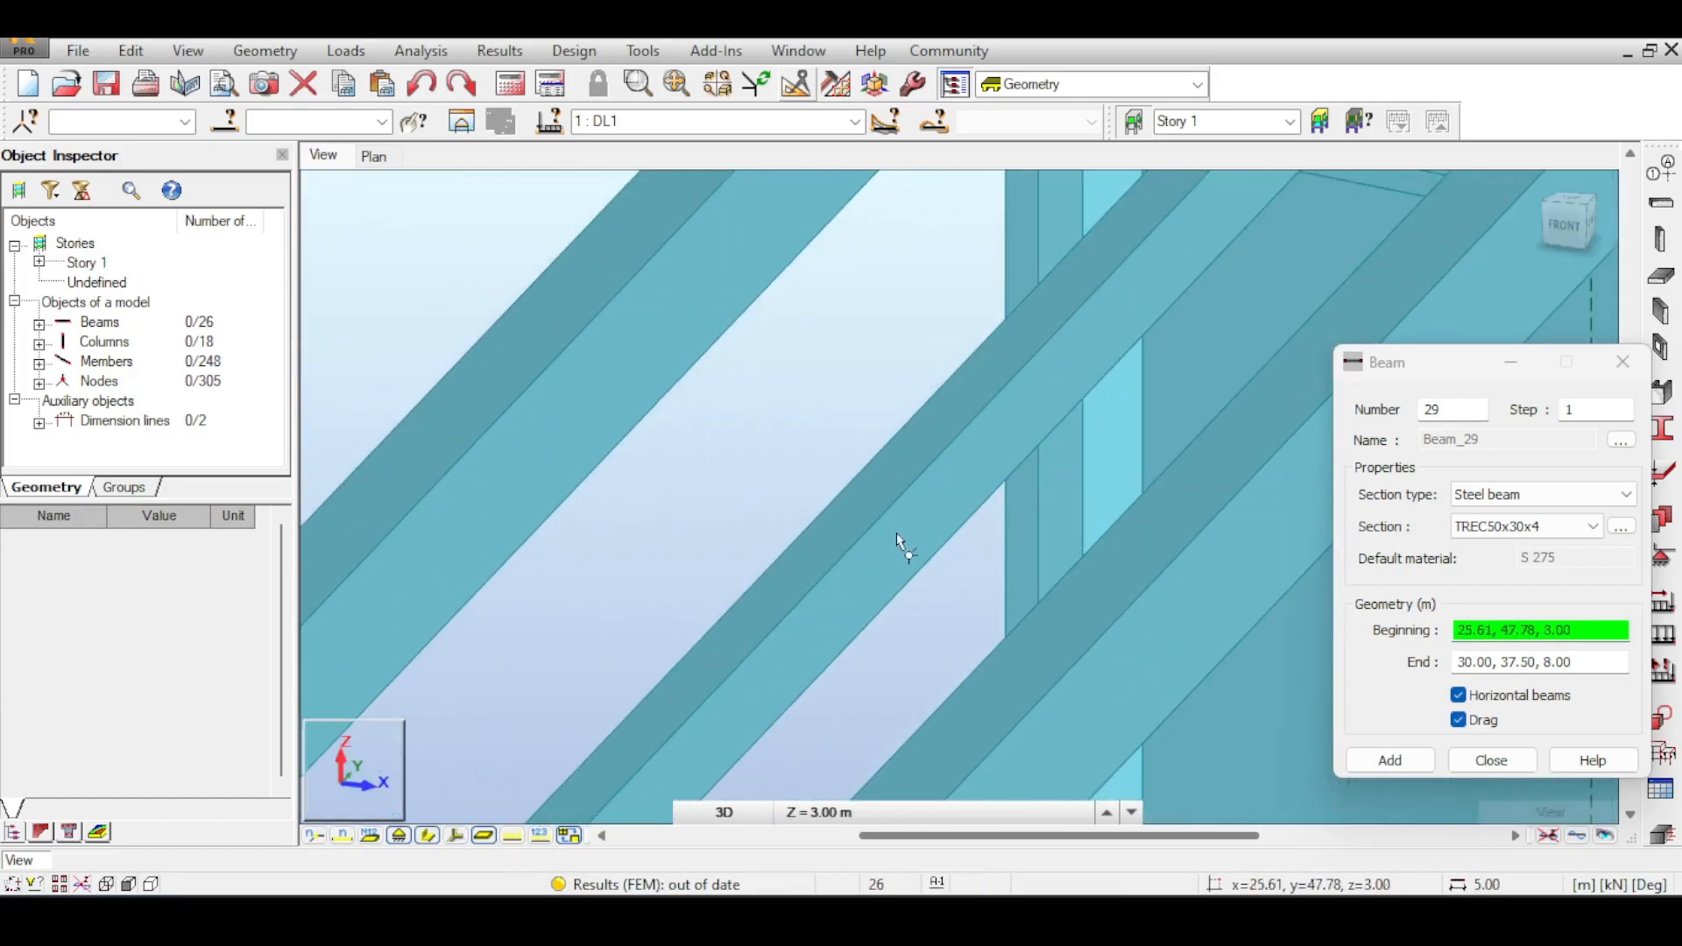
scroll(902, 530, down, 5)
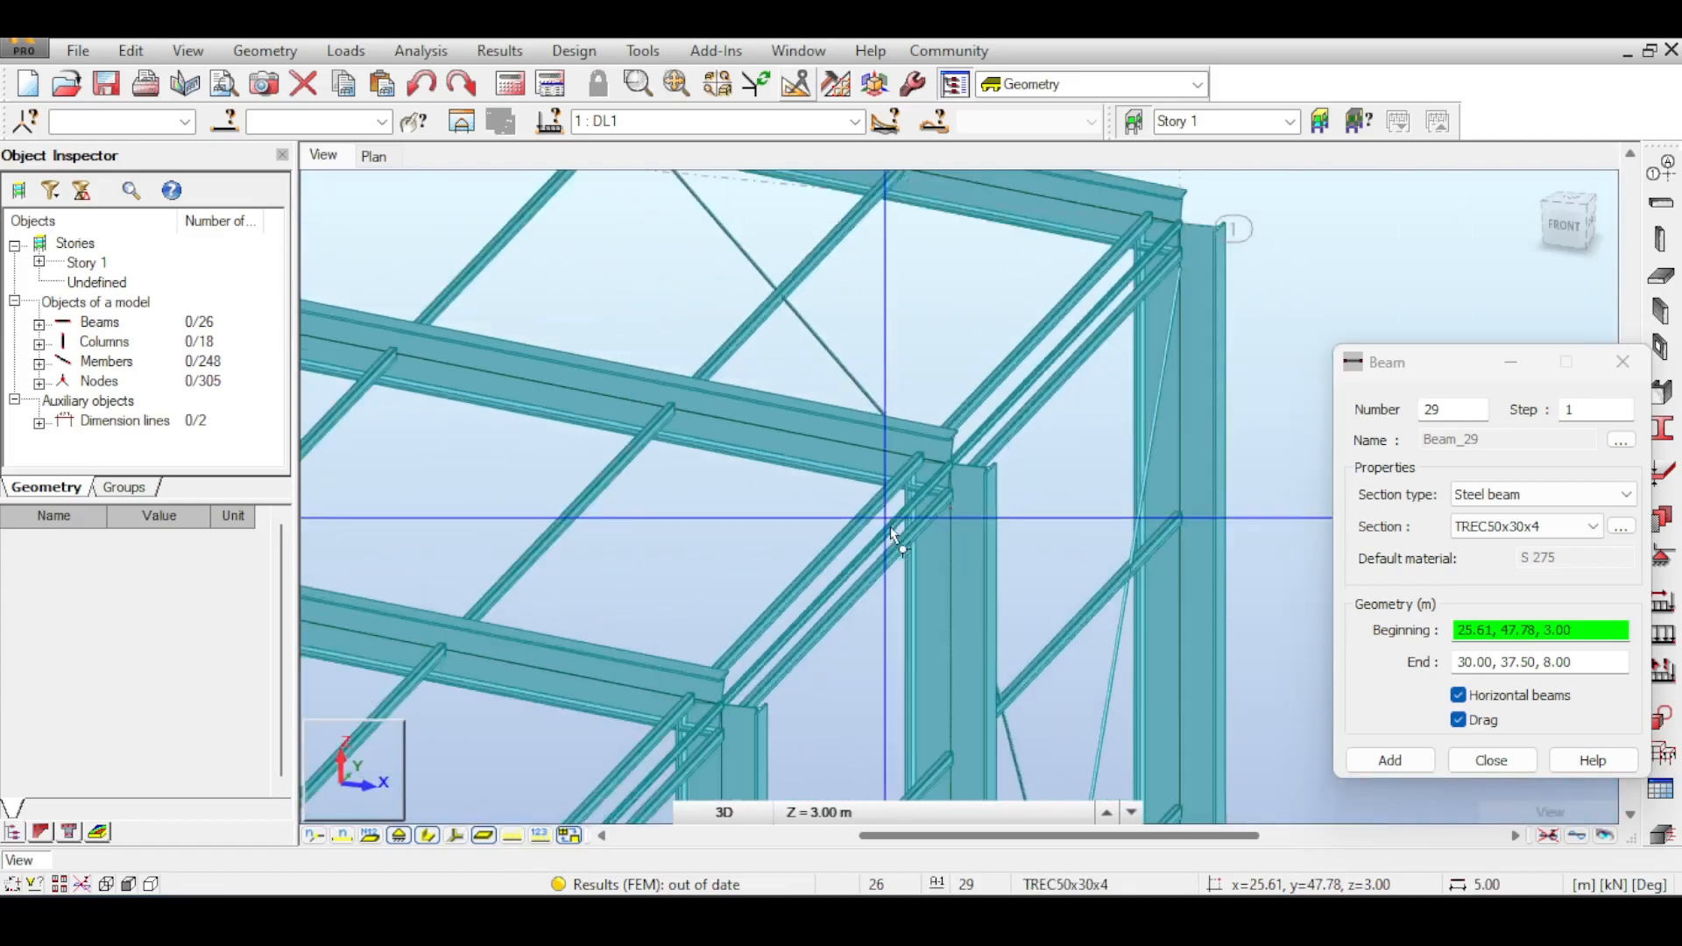
scroll(1139, 491, up, 5)
scroll(1308, 468, down, 5)
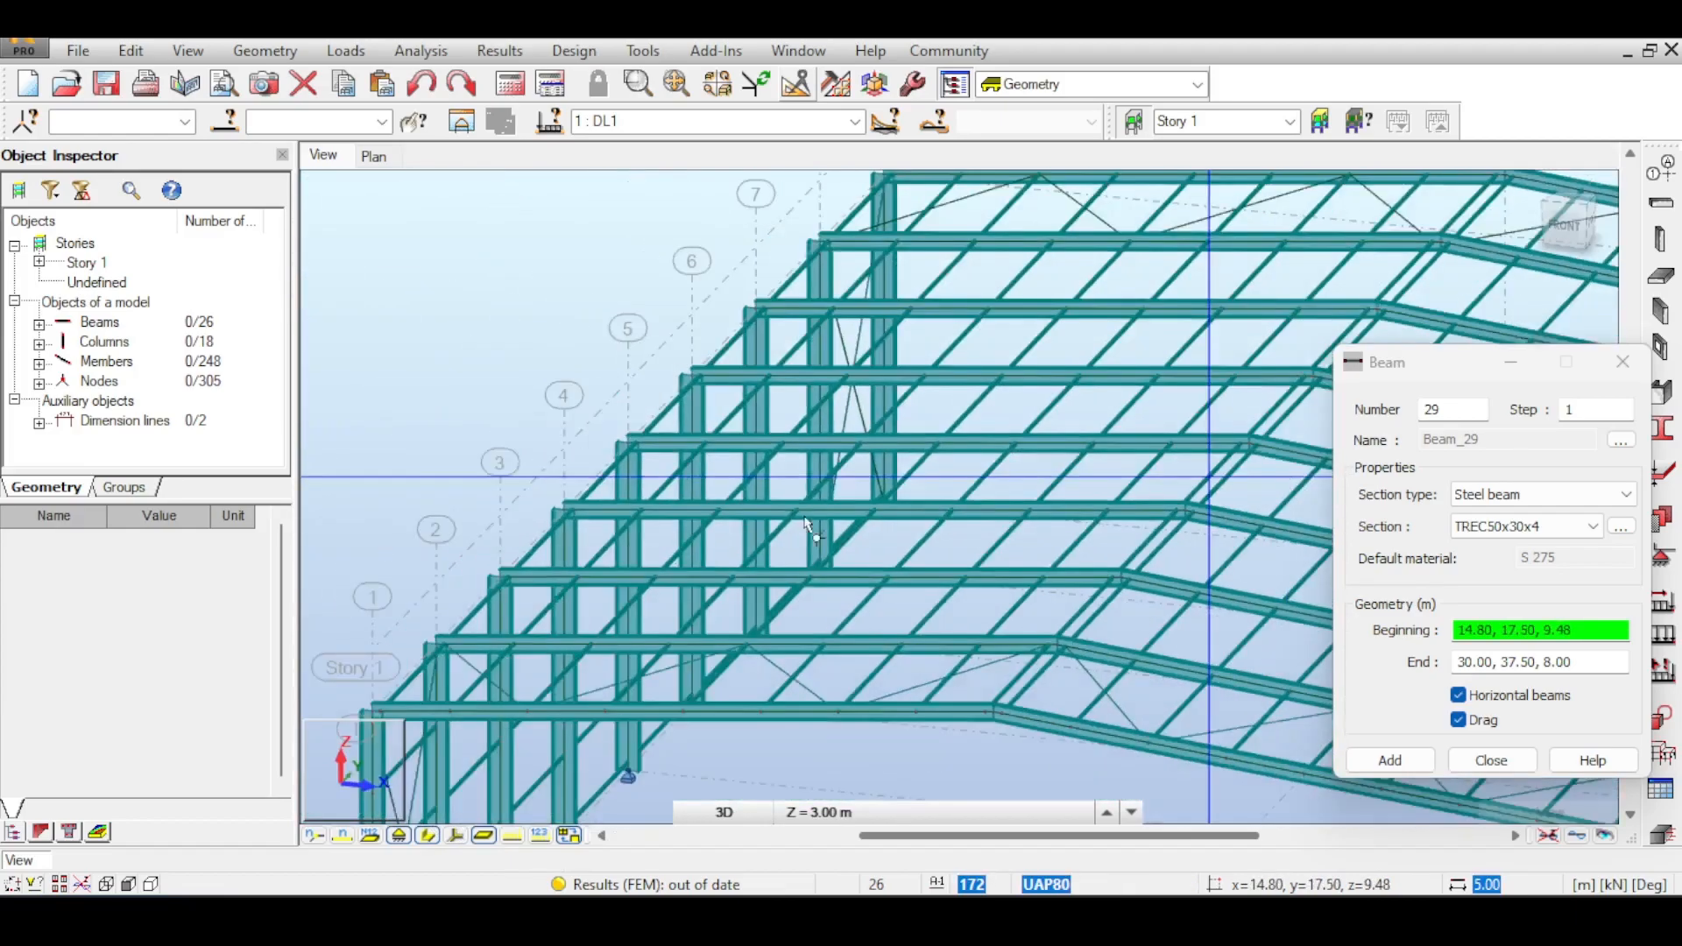
- Hide the section shapes and draw TREC50x30x4 beams between all frames along the opposite eave at x = 0, ending at (0, 40, 8)
scroll(605, 666, up, 4)
click(427, 837)
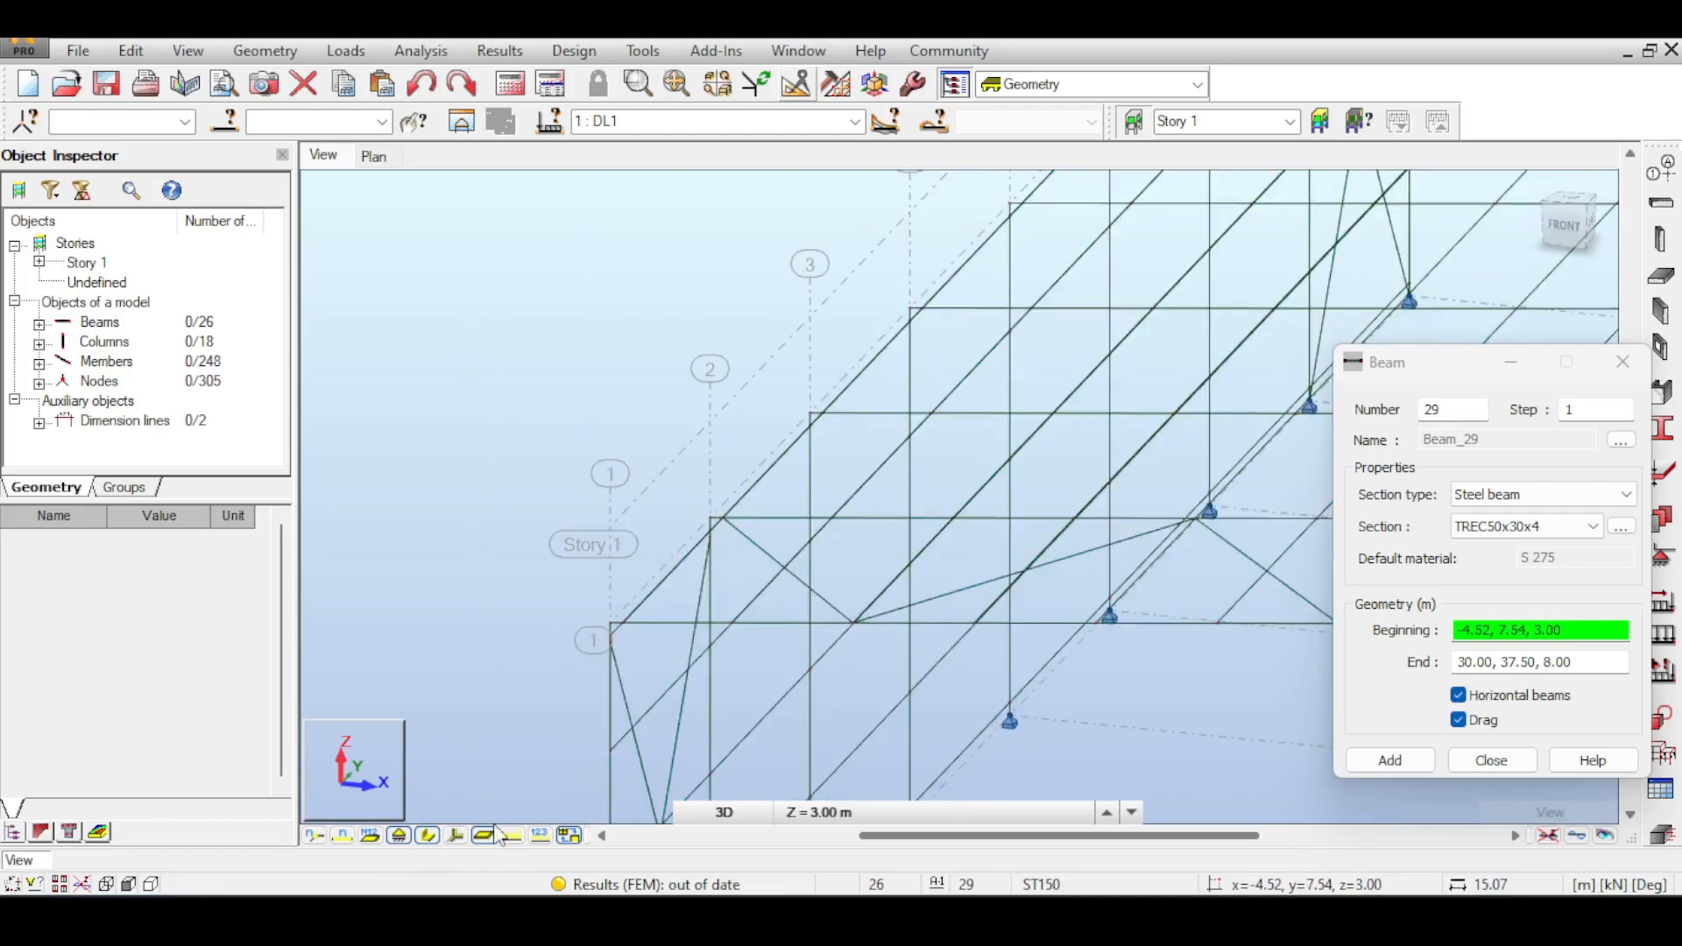
scroll(648, 638, up, 4)
click(648, 638)
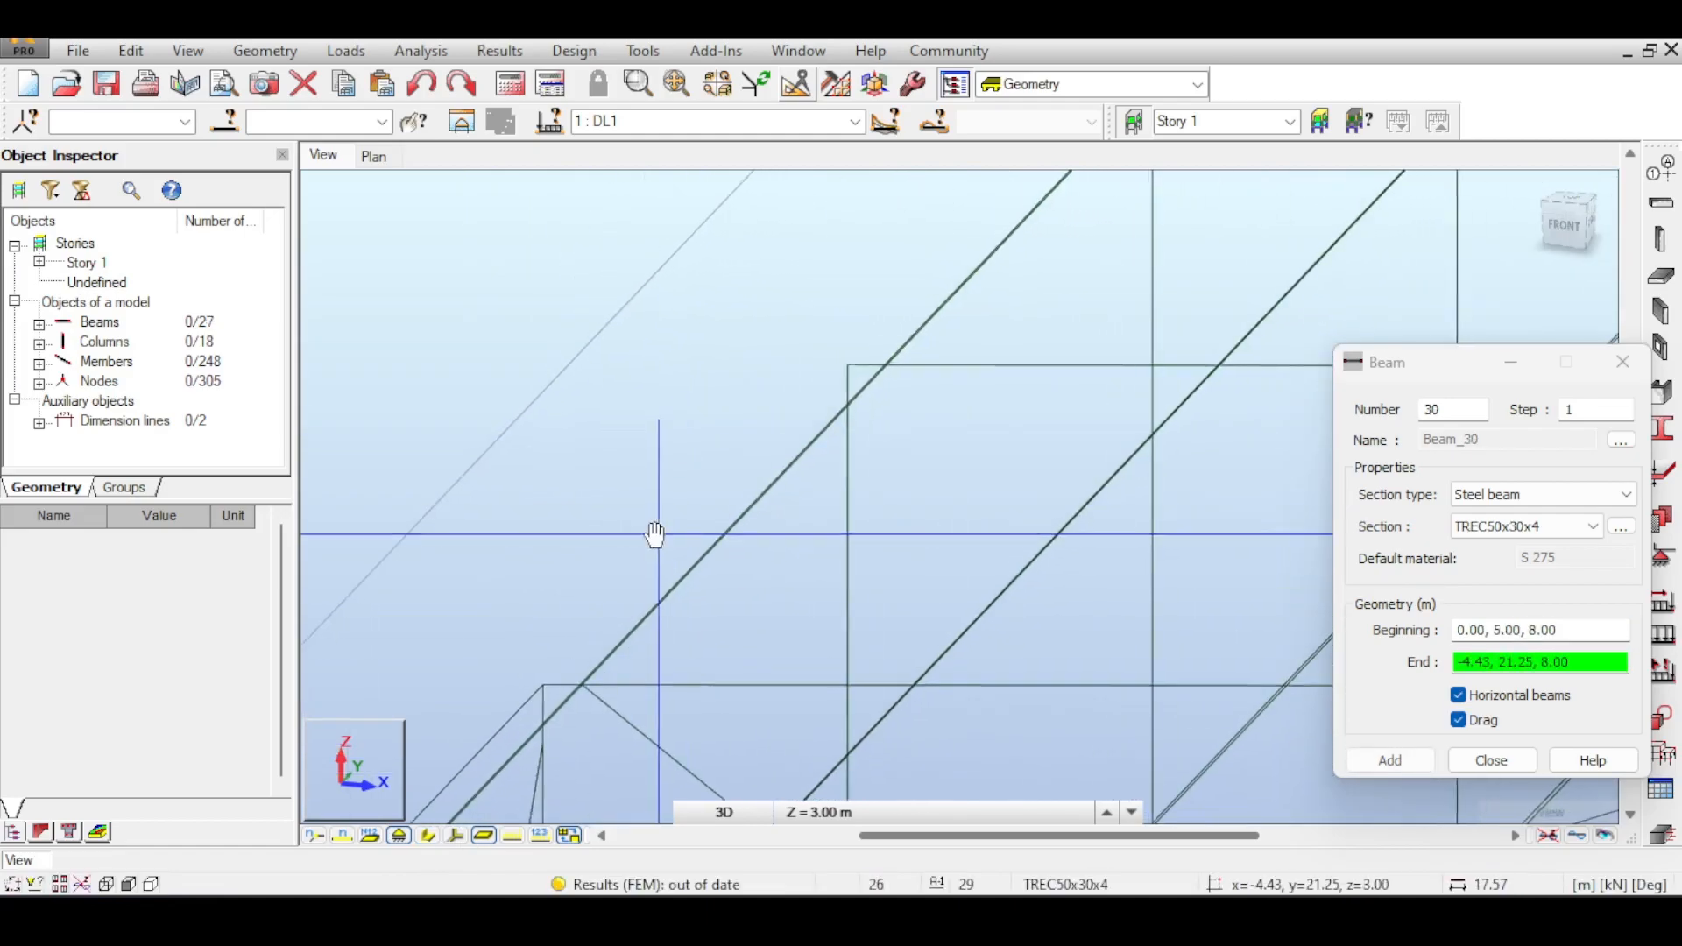
click(846, 368)
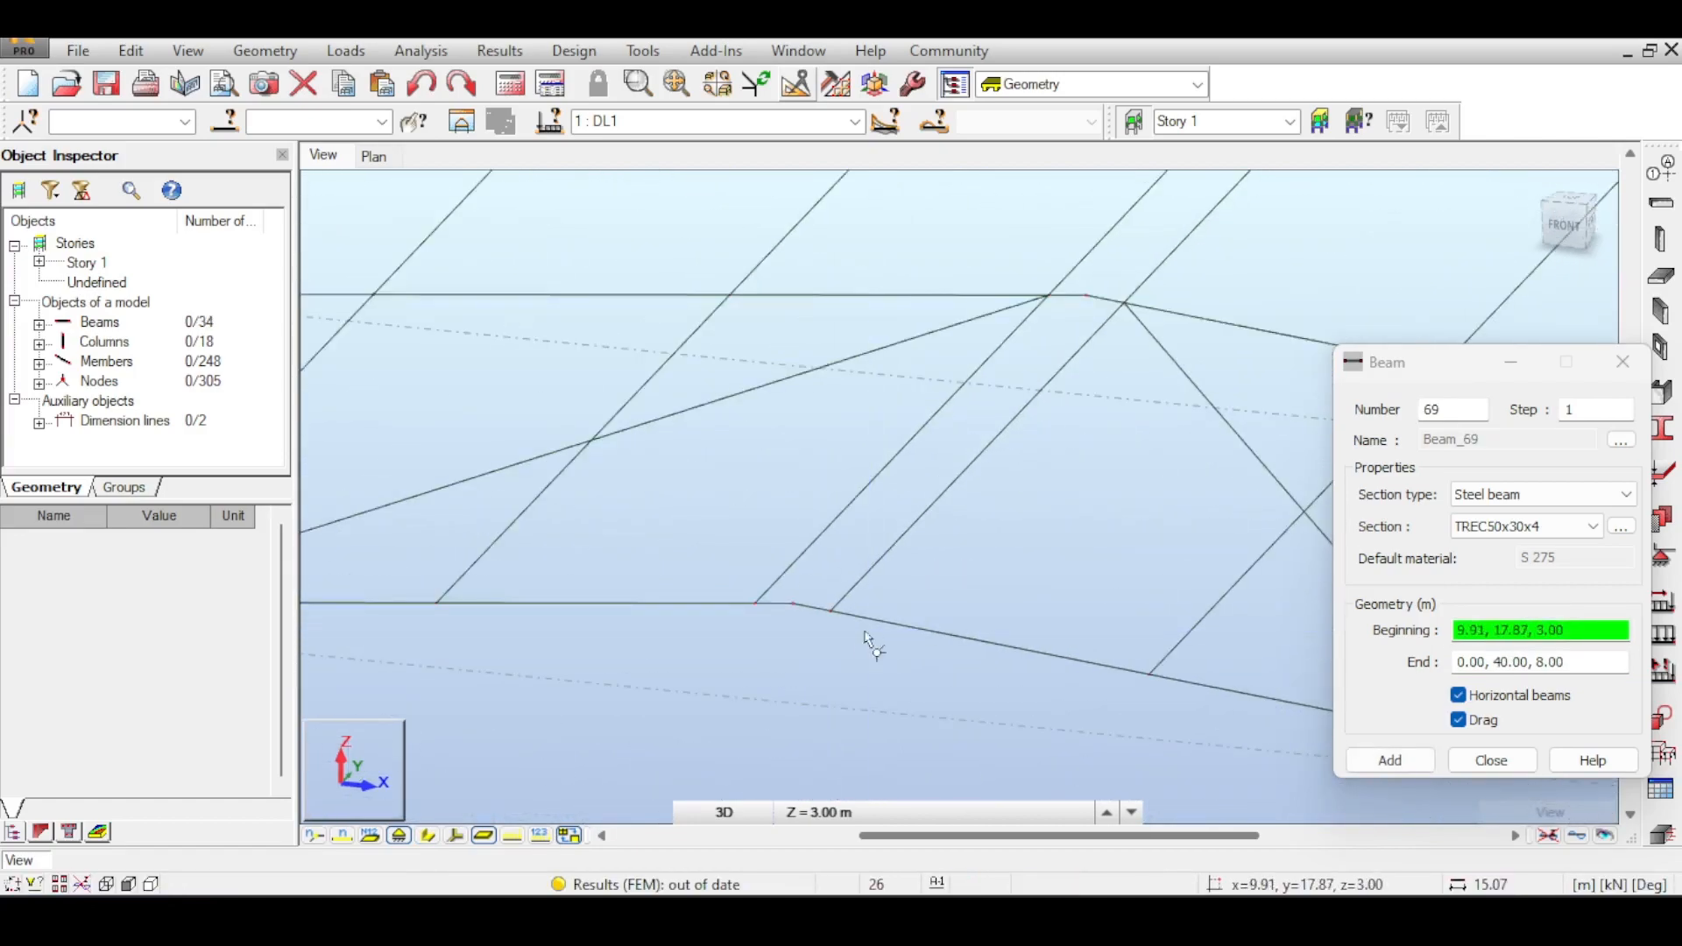
- Draw TREC50x30x4 beams frame by frame along the ridge from (15, 0, 9.5) to (15, 40, 9.5) and finish the beam definition
click(1528, 624)
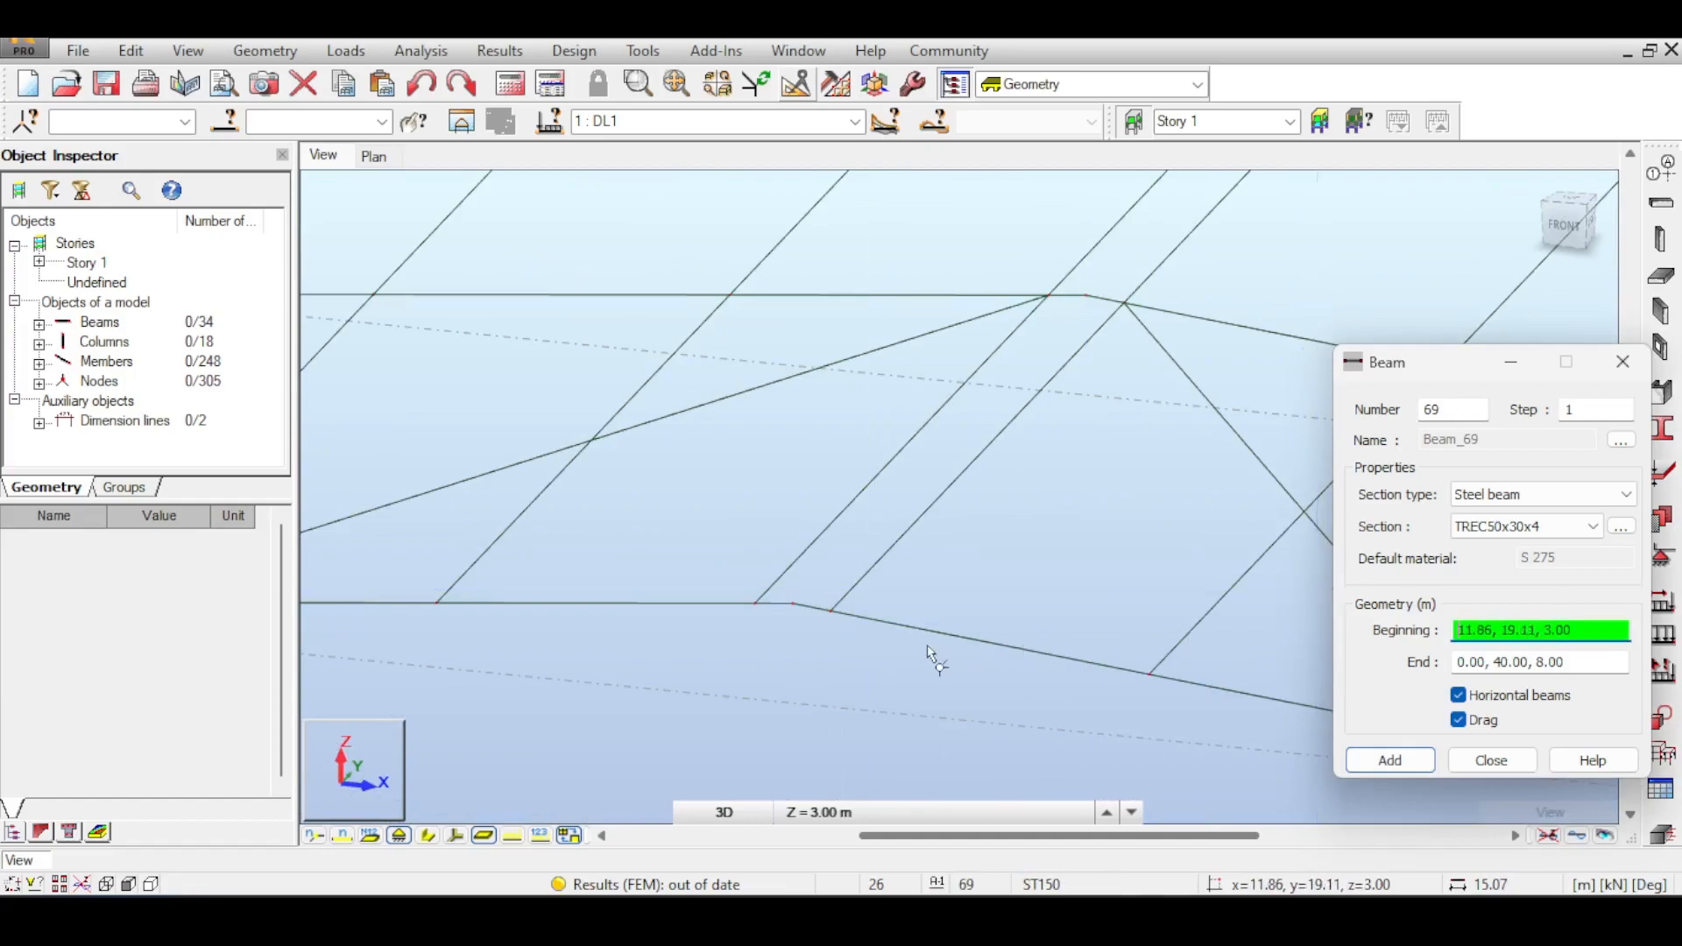
click(802, 600)
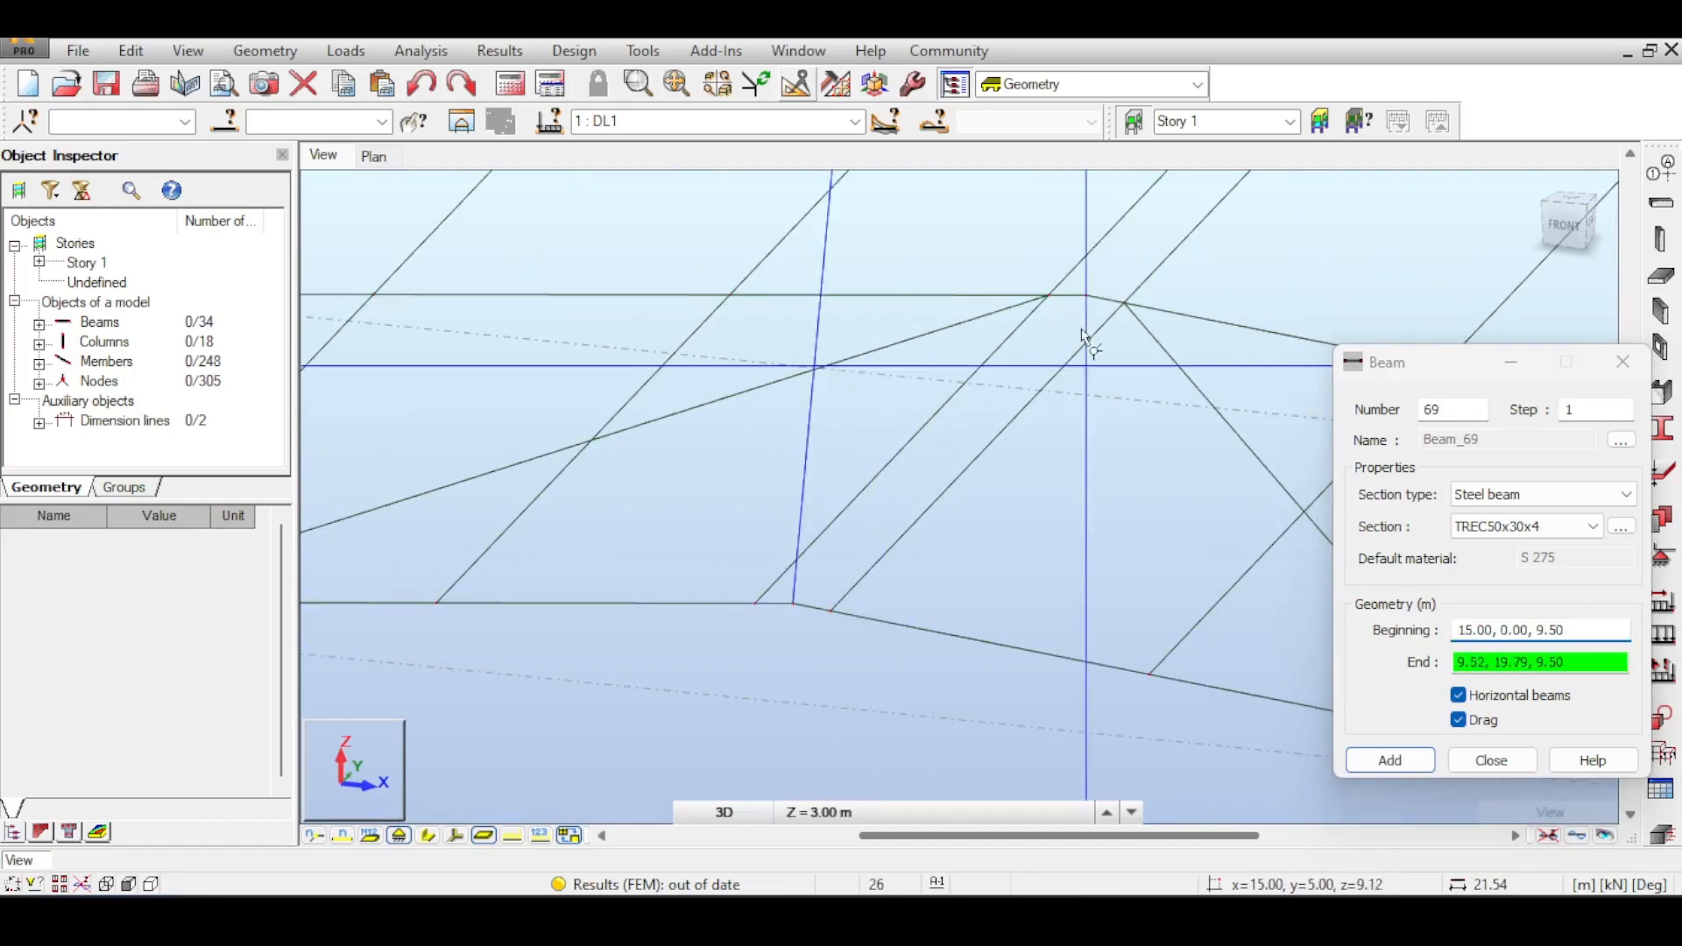
click(1092, 308)
middle_drag(1183, 266, 800, 336)
click(934, 409)
click(876, 435)
click(851, 391)
click(798, 330)
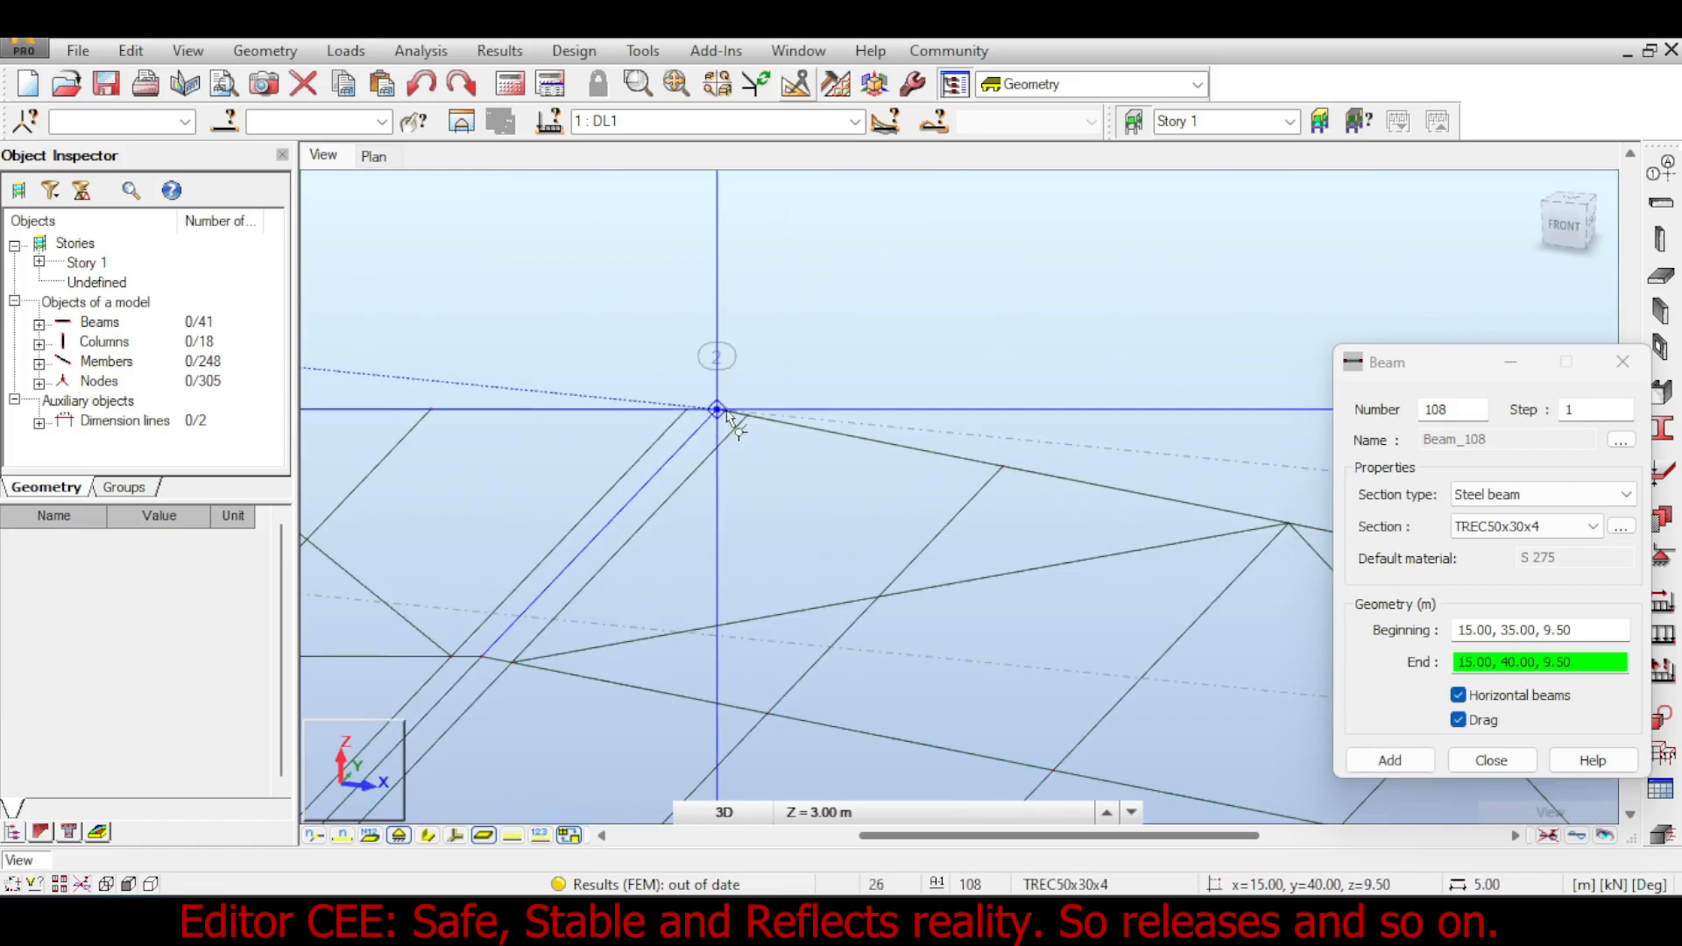
click(726, 416)
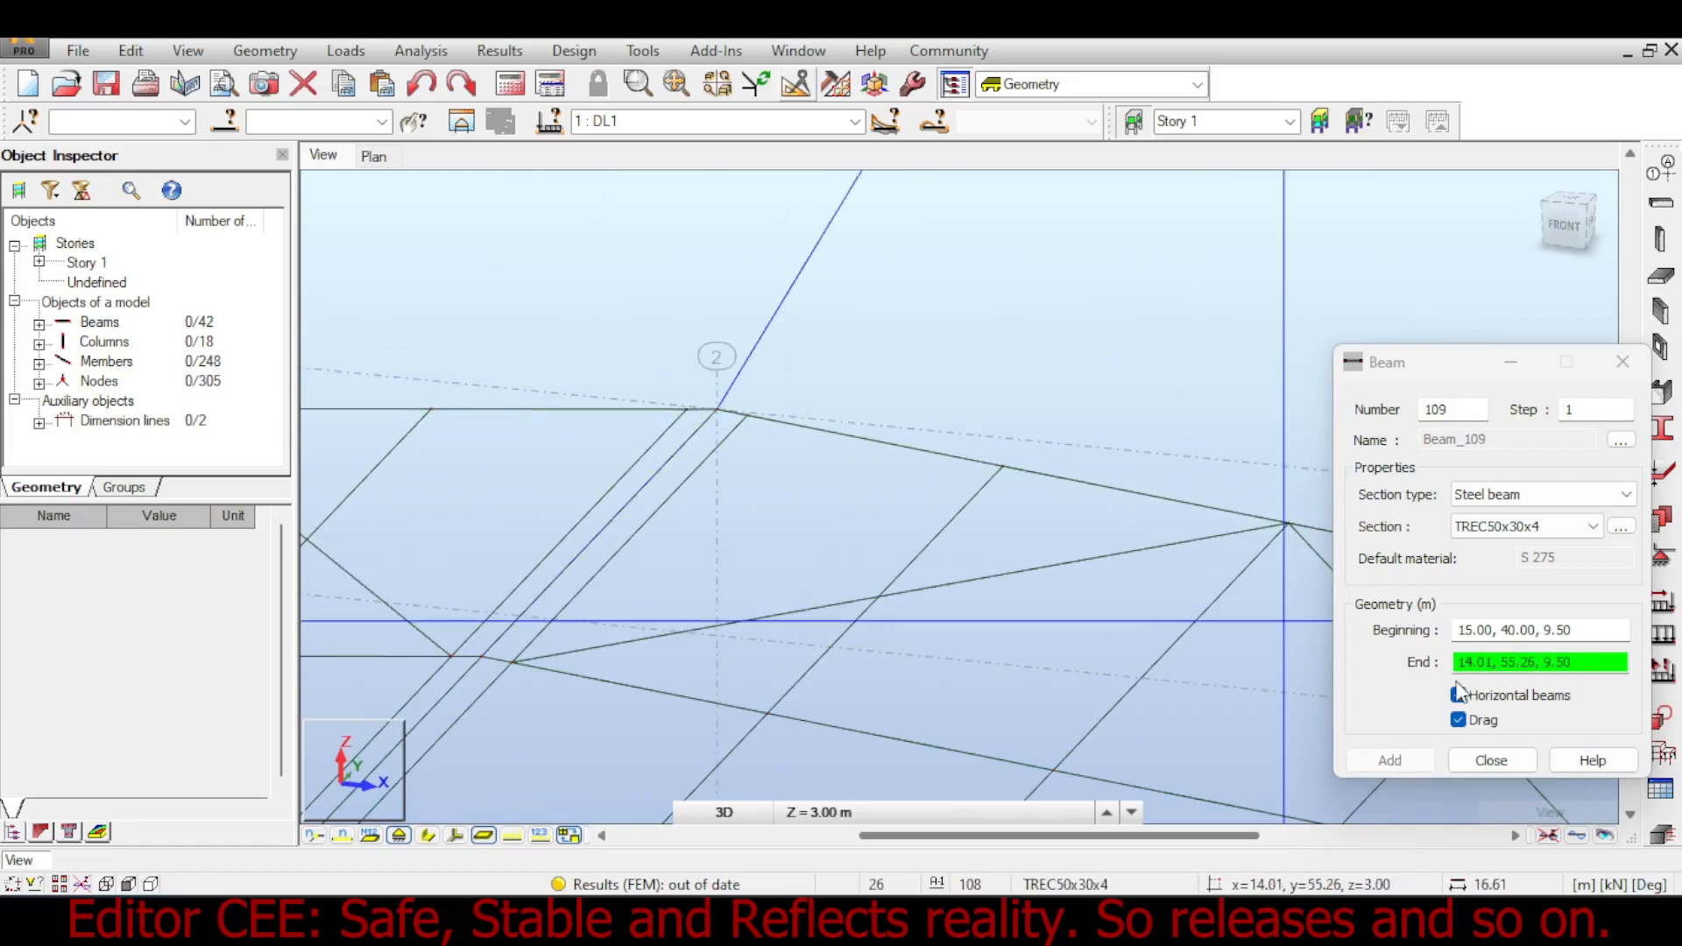
click(1491, 758)
- Examine the ridge and eave struts with section shapes displayed, and compare them with the steel frame photo on the presentation slide
middle_drag(523, 718, 635, 631)
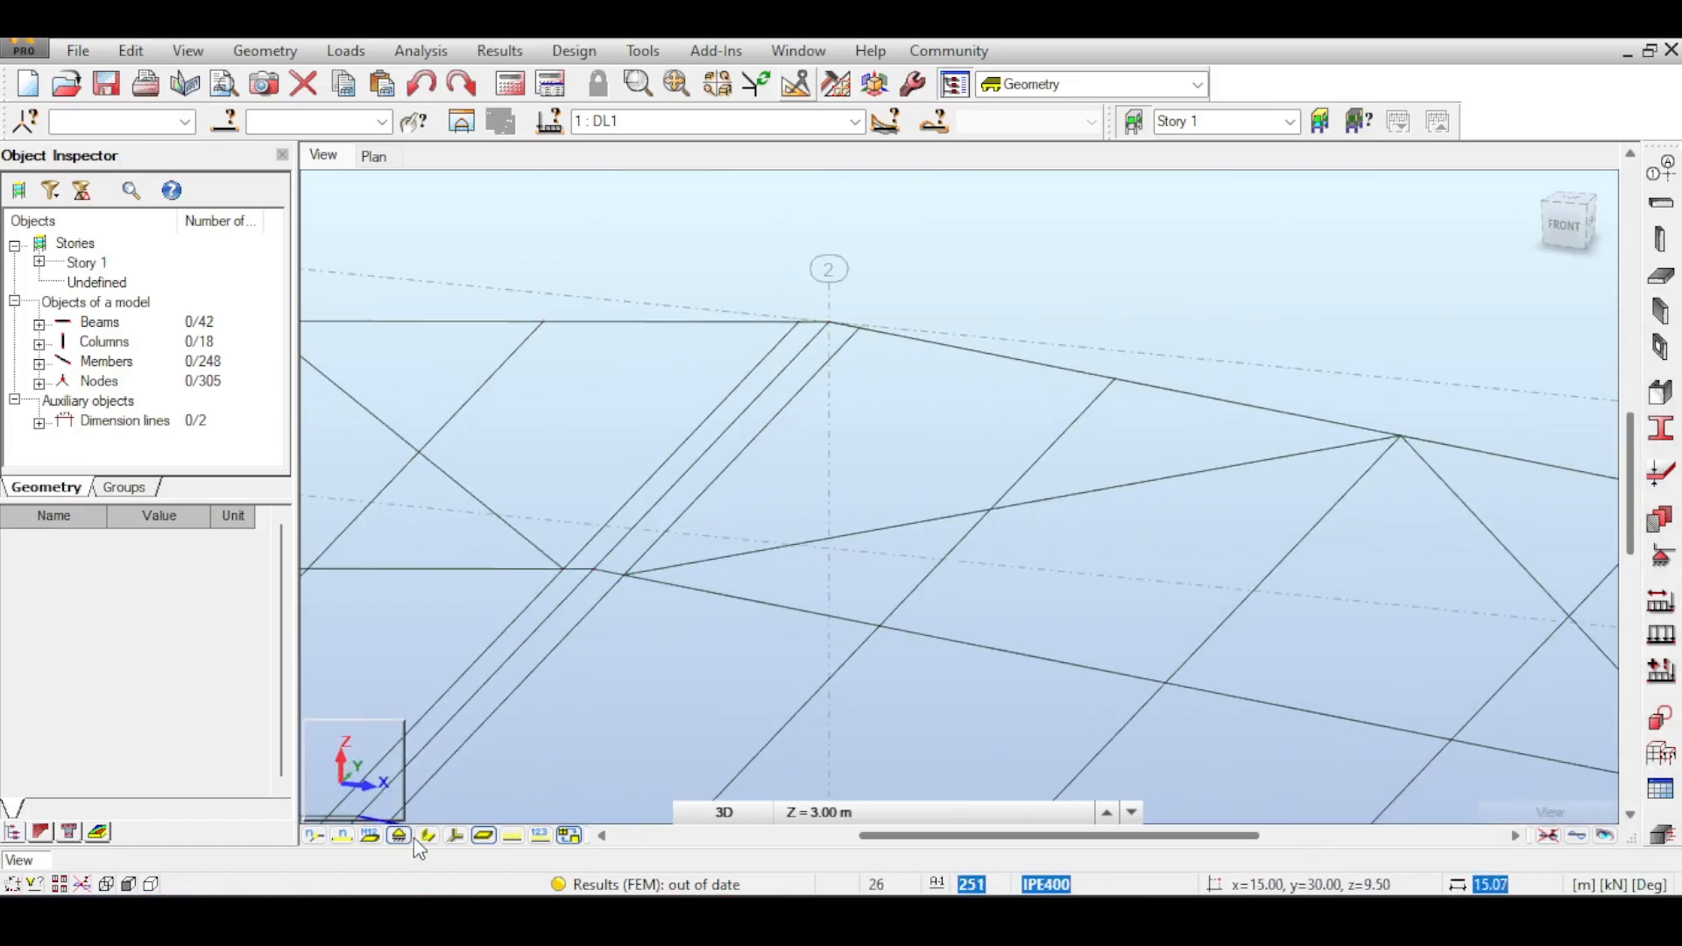
scroll(443, 740, up, 1)
scroll(549, 629, up, 4)
scroll(550, 630, down, 9)
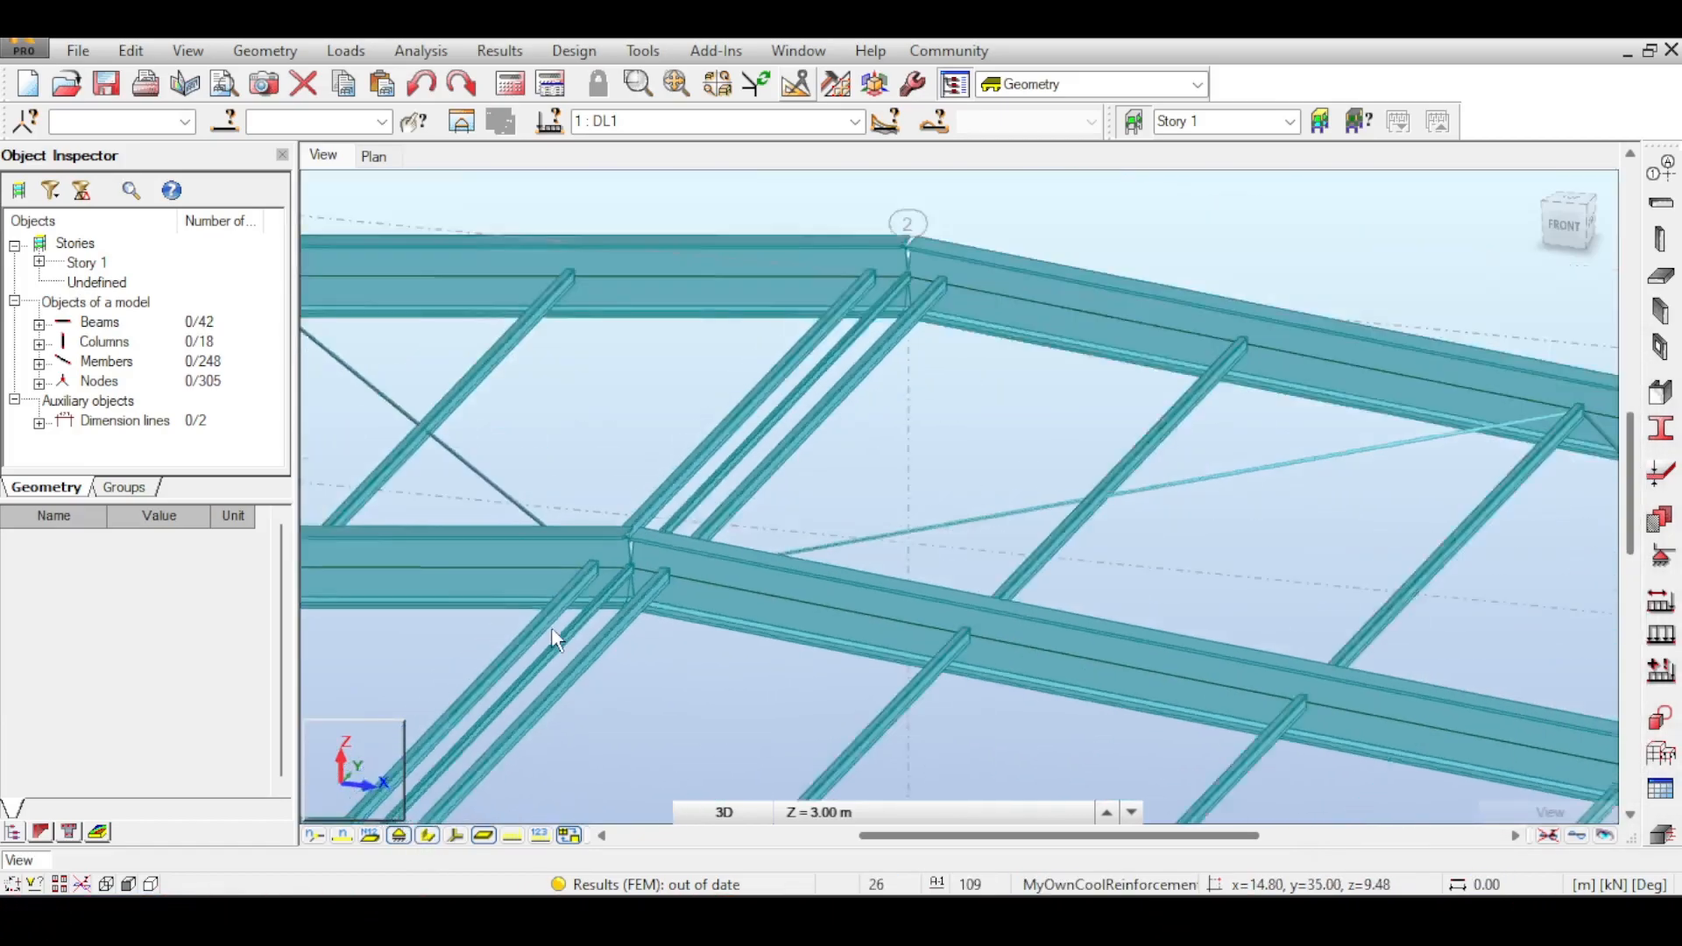
middle_drag(550, 629, 811, 566)
scroll(811, 566, up, 5)
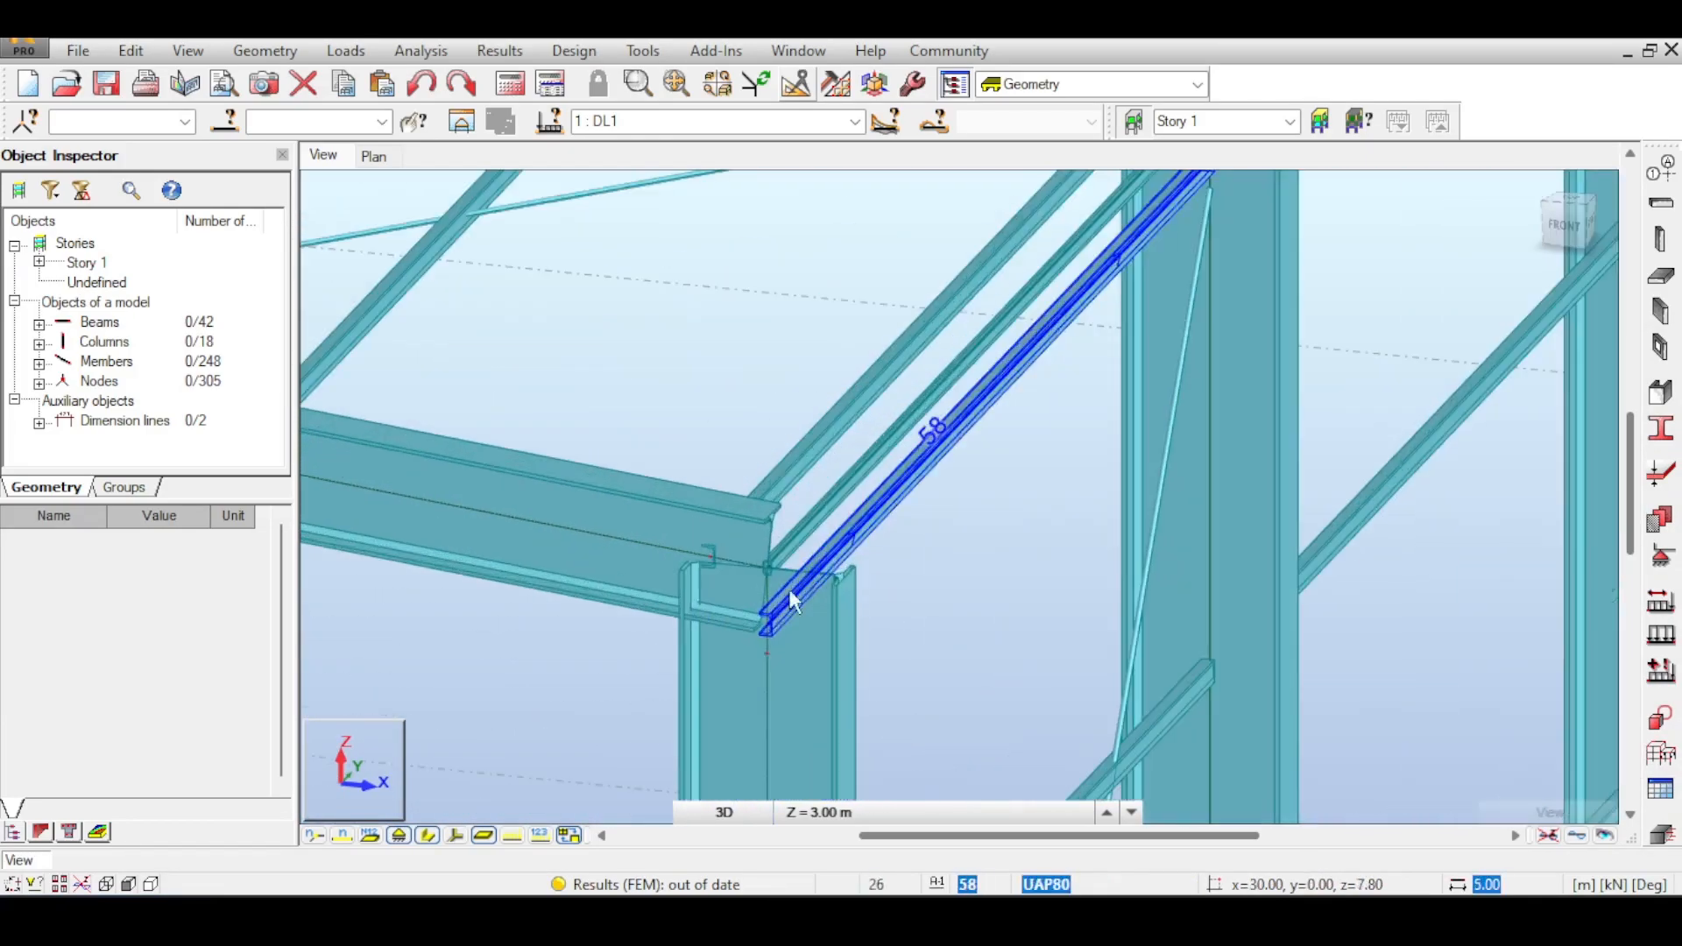
click(1165, 802)
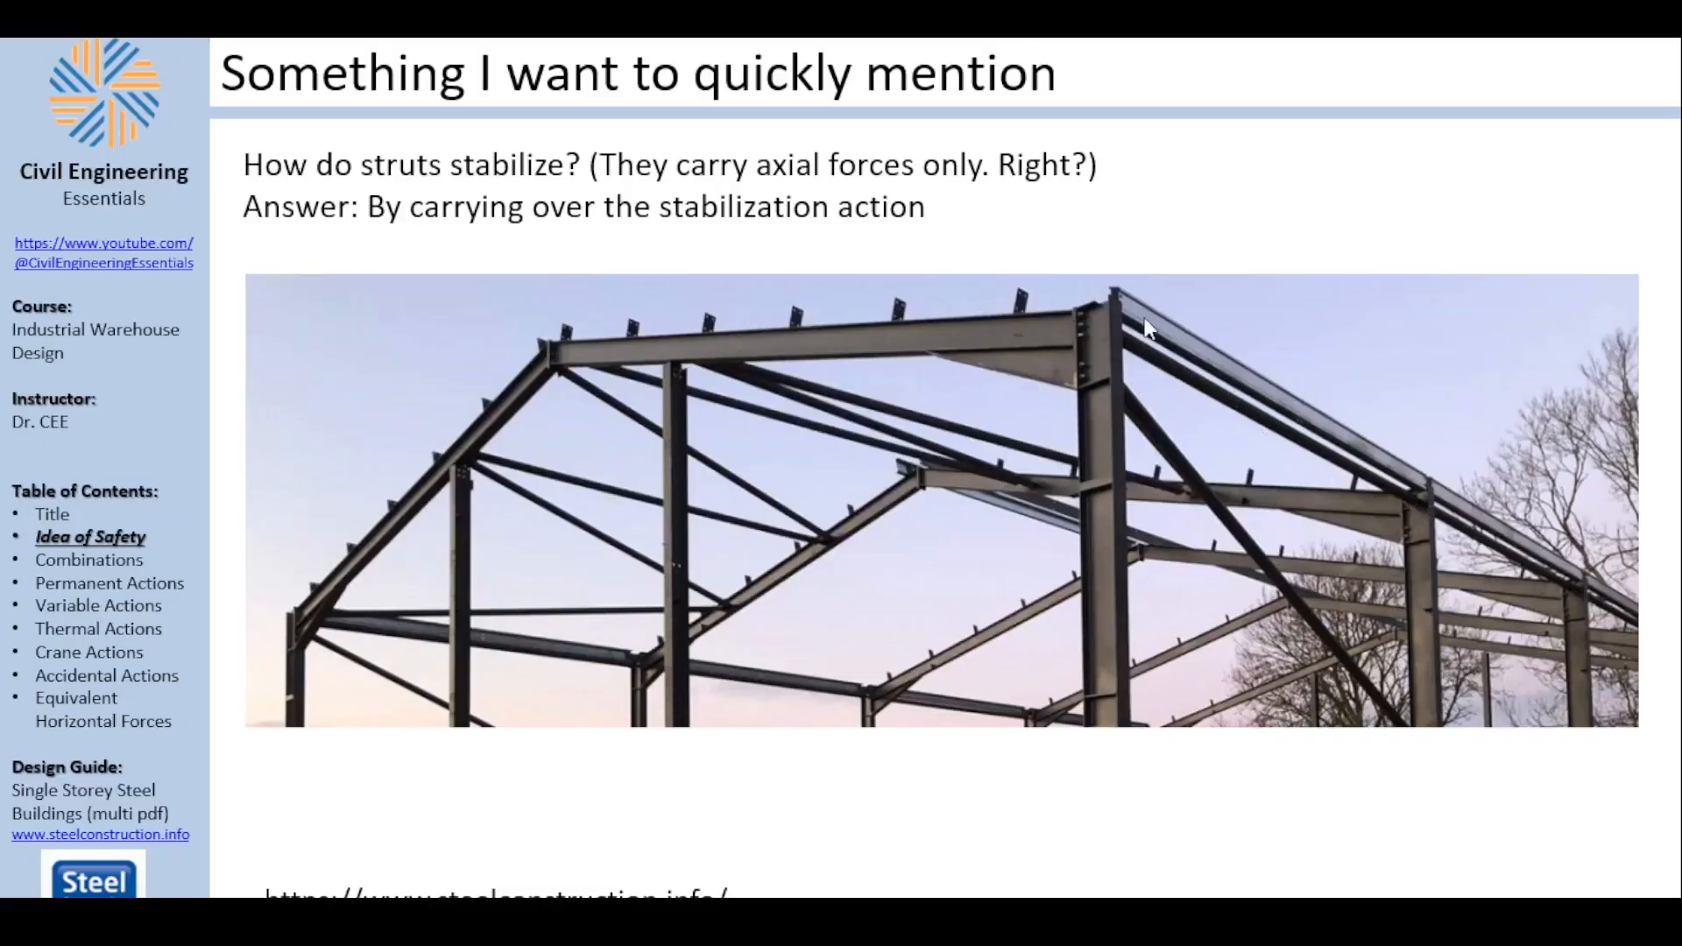
key(alt+Tab)
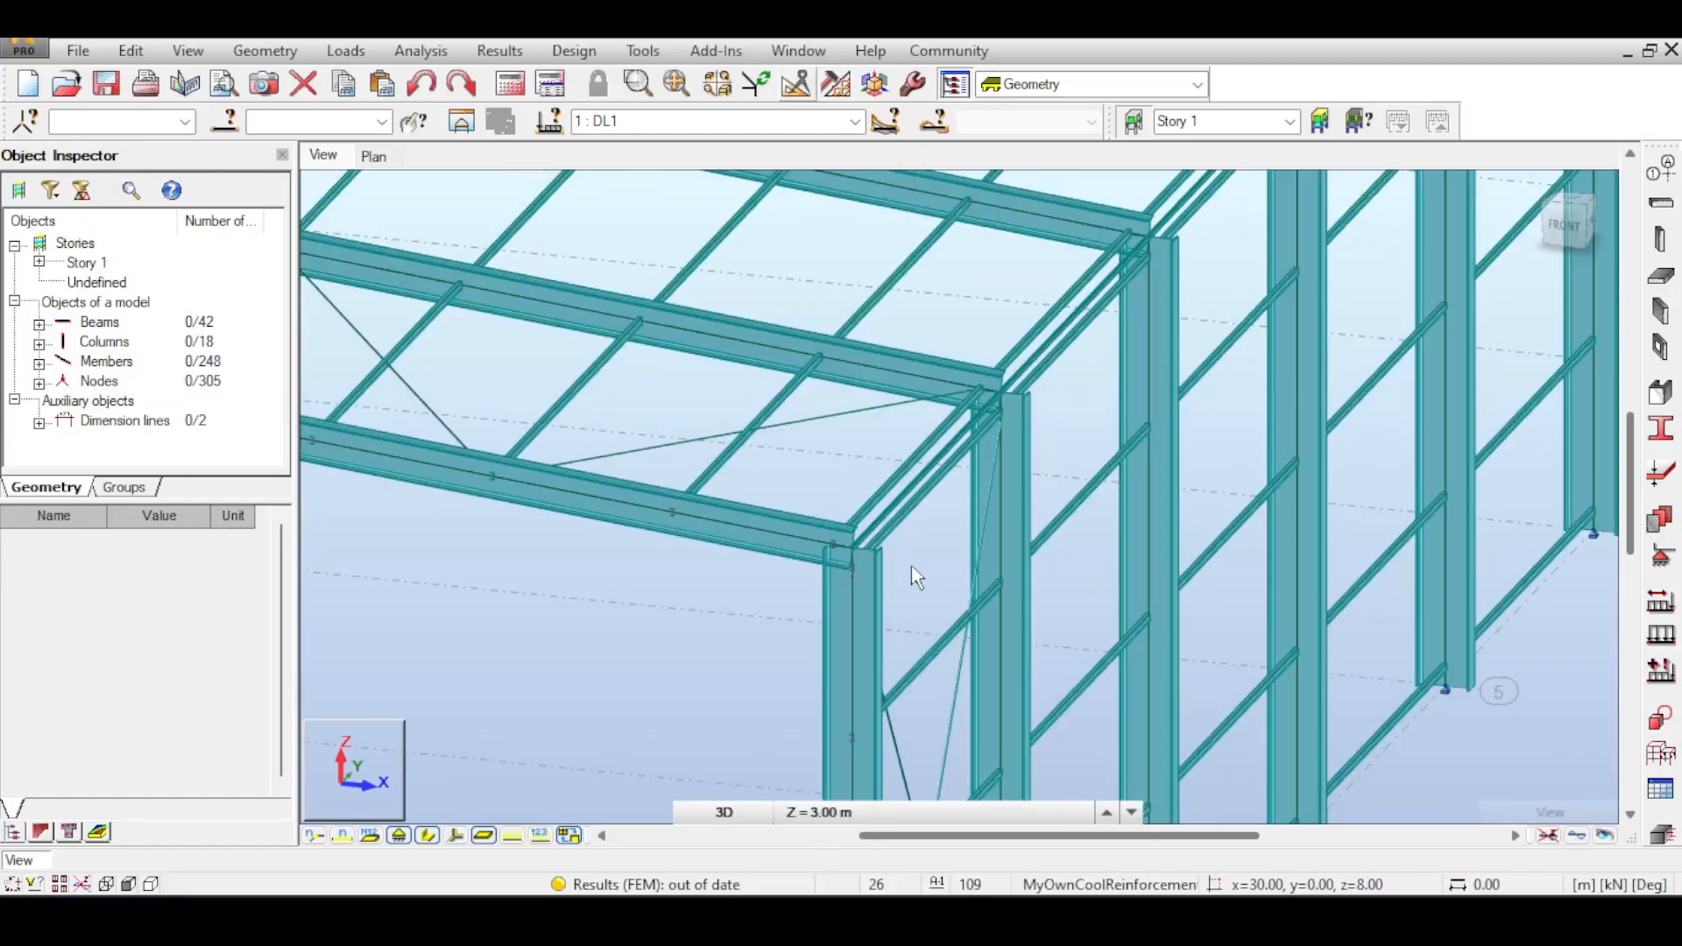
- Open the member offsets, try the Lower flange offset on an eave member in the first bay, and delete that offset
click(259, 52)
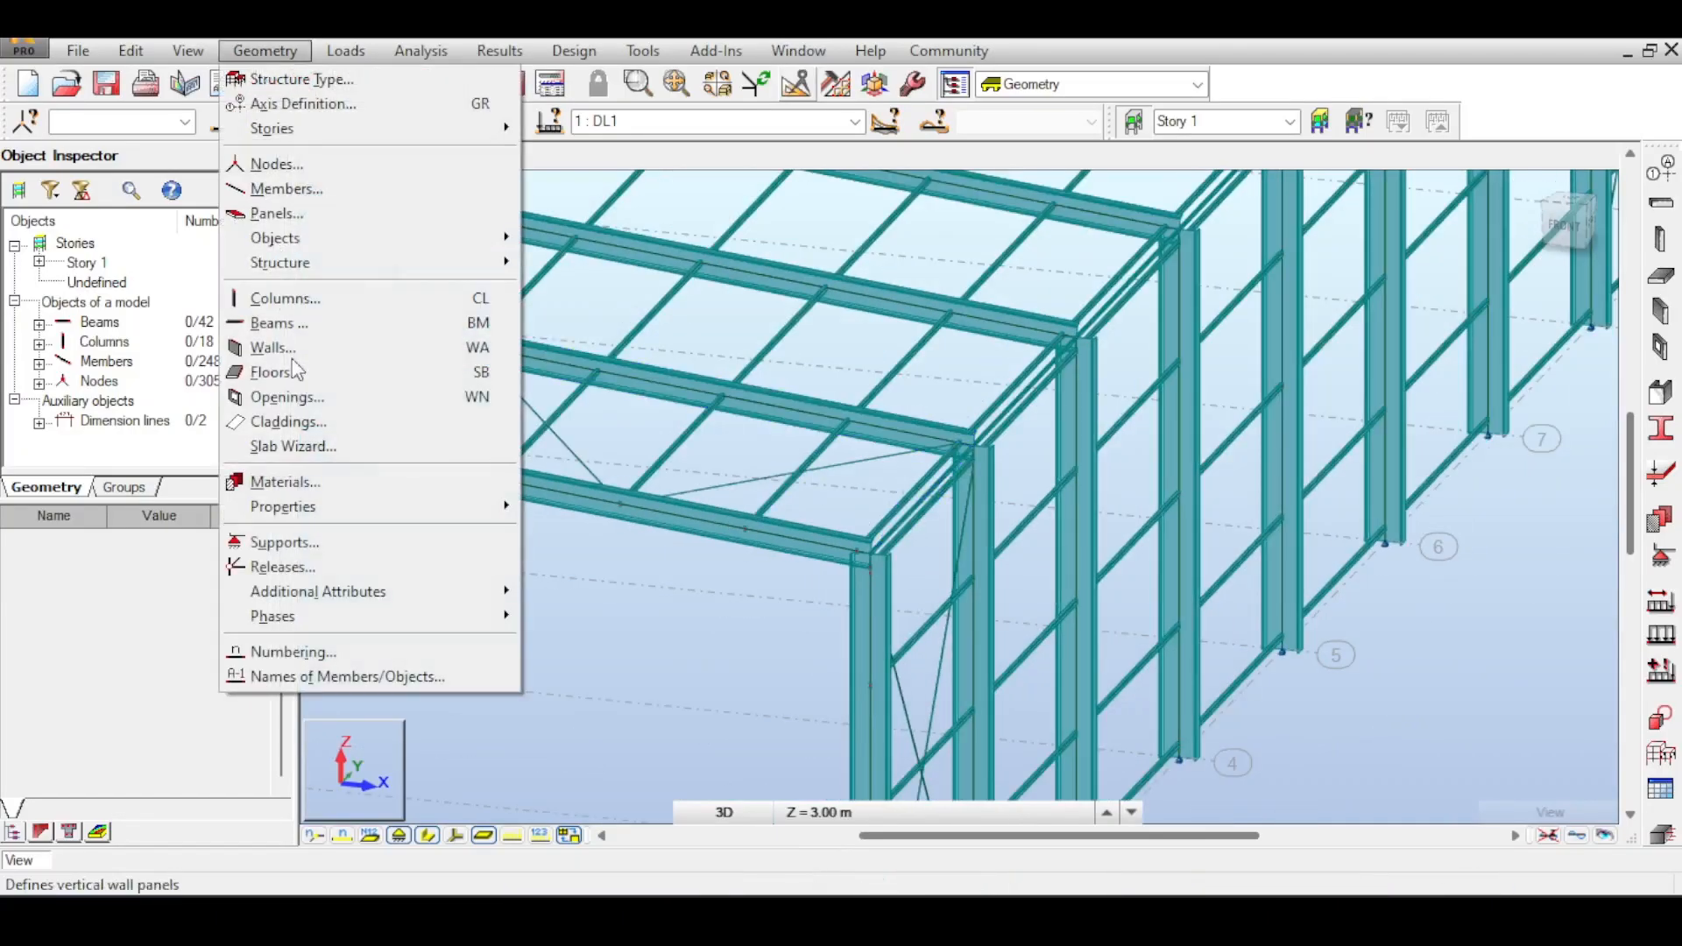
mouse_move(378, 602)
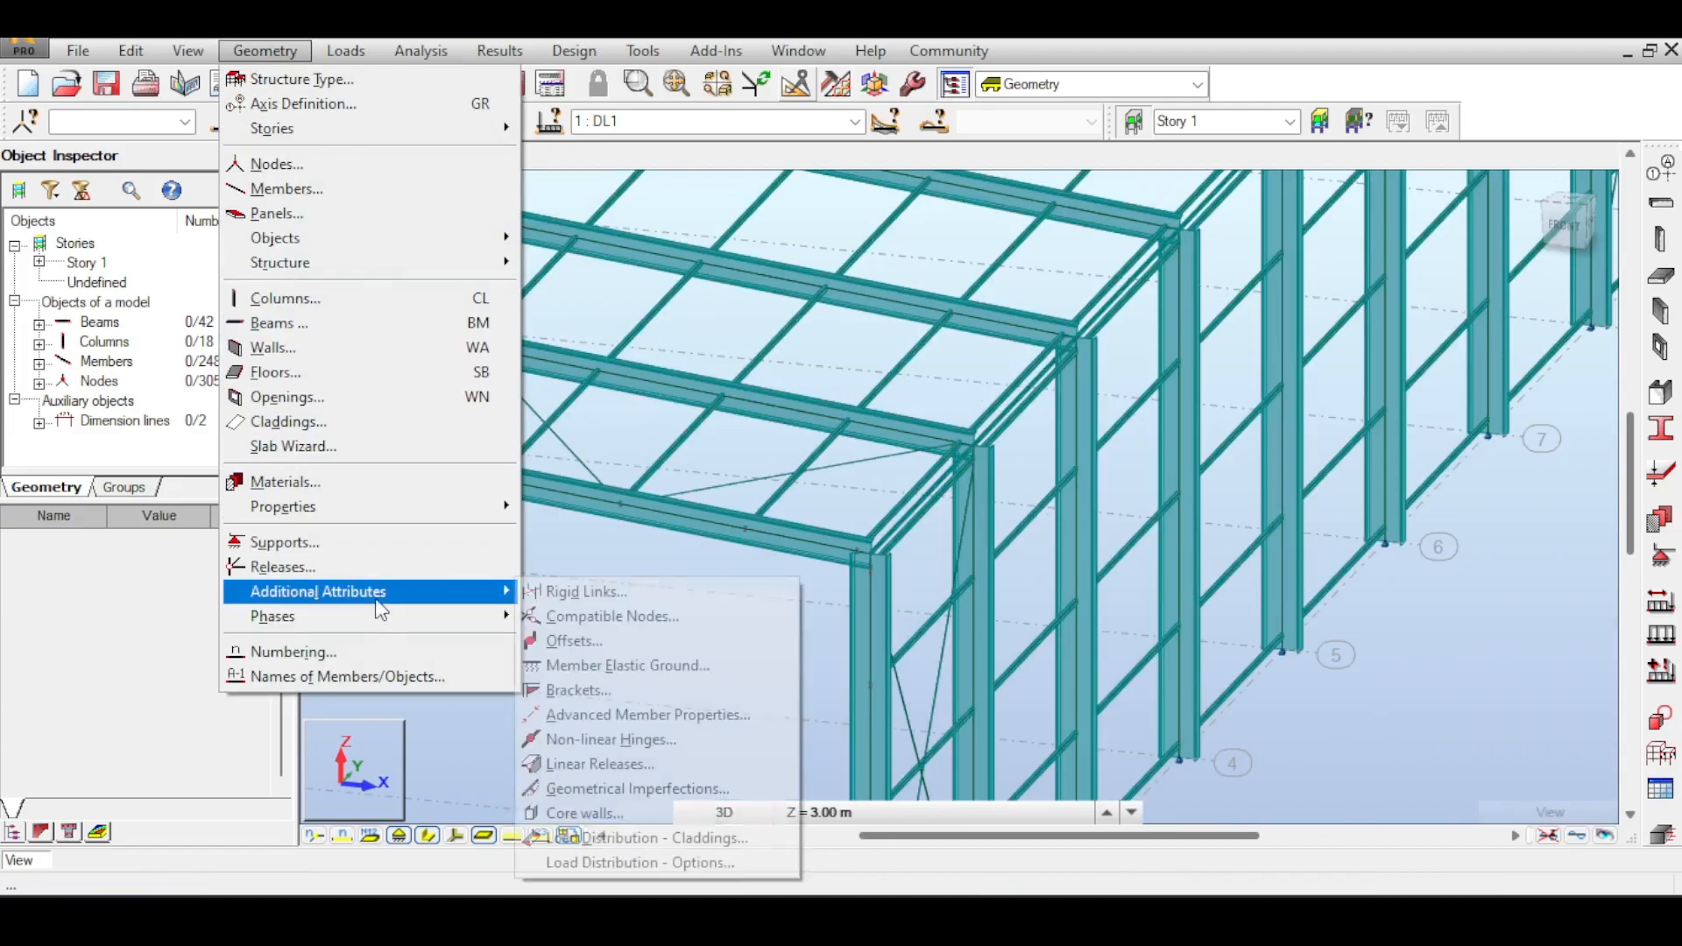
click(579, 641)
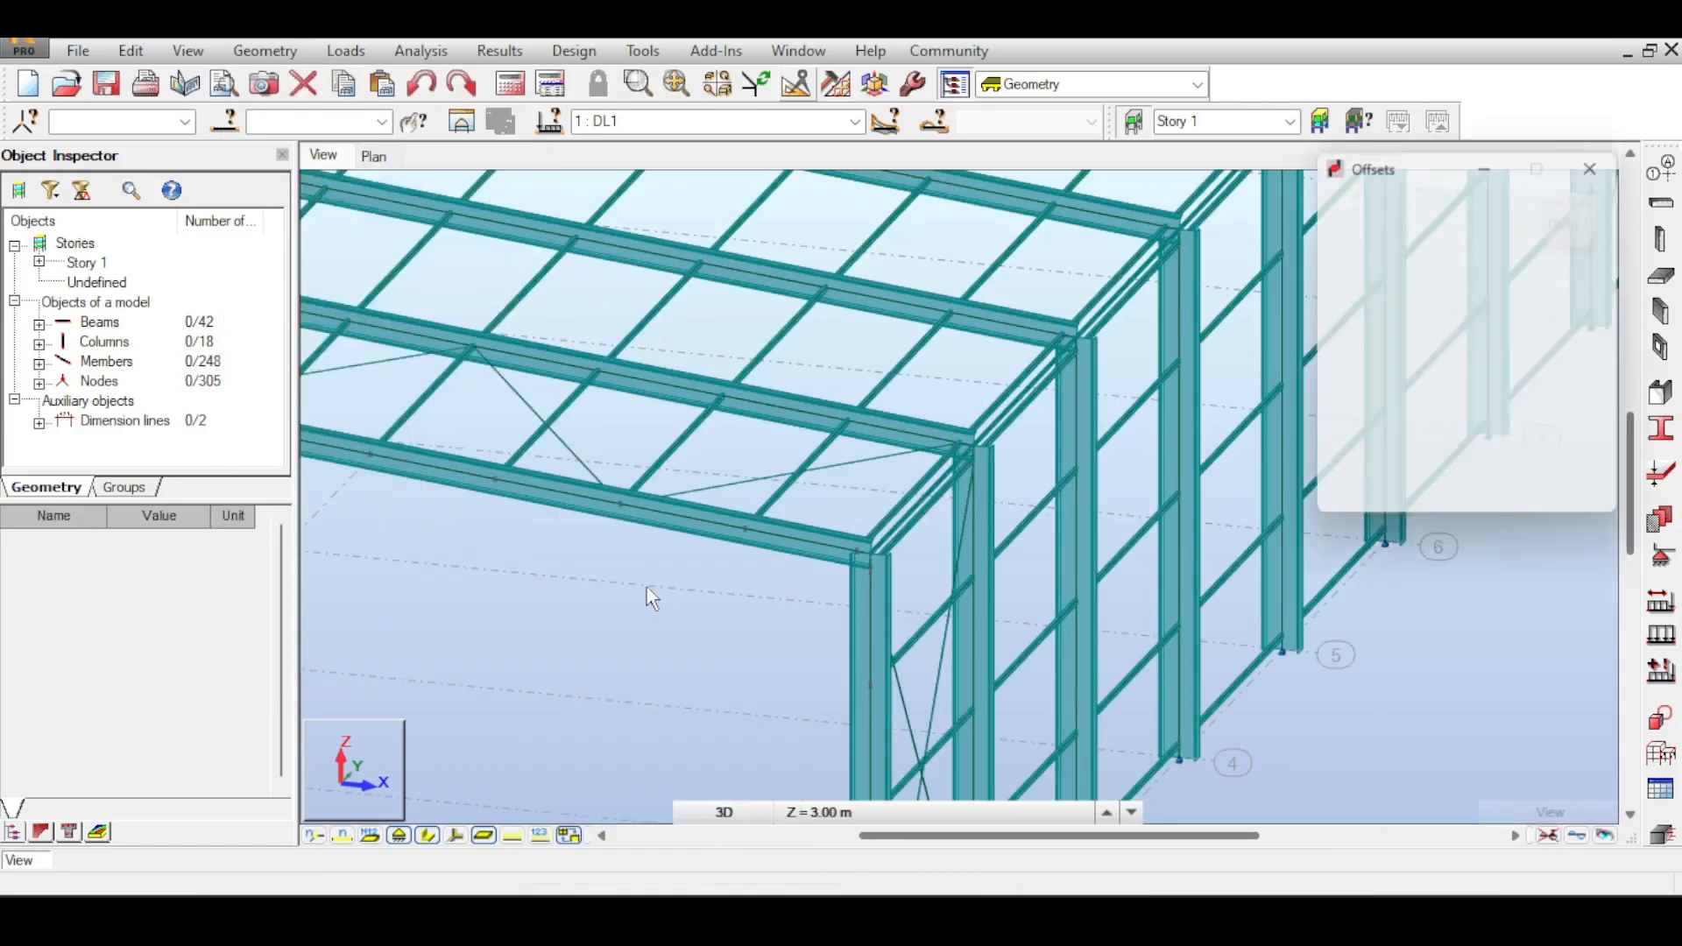
scroll(952, 454, up, 6)
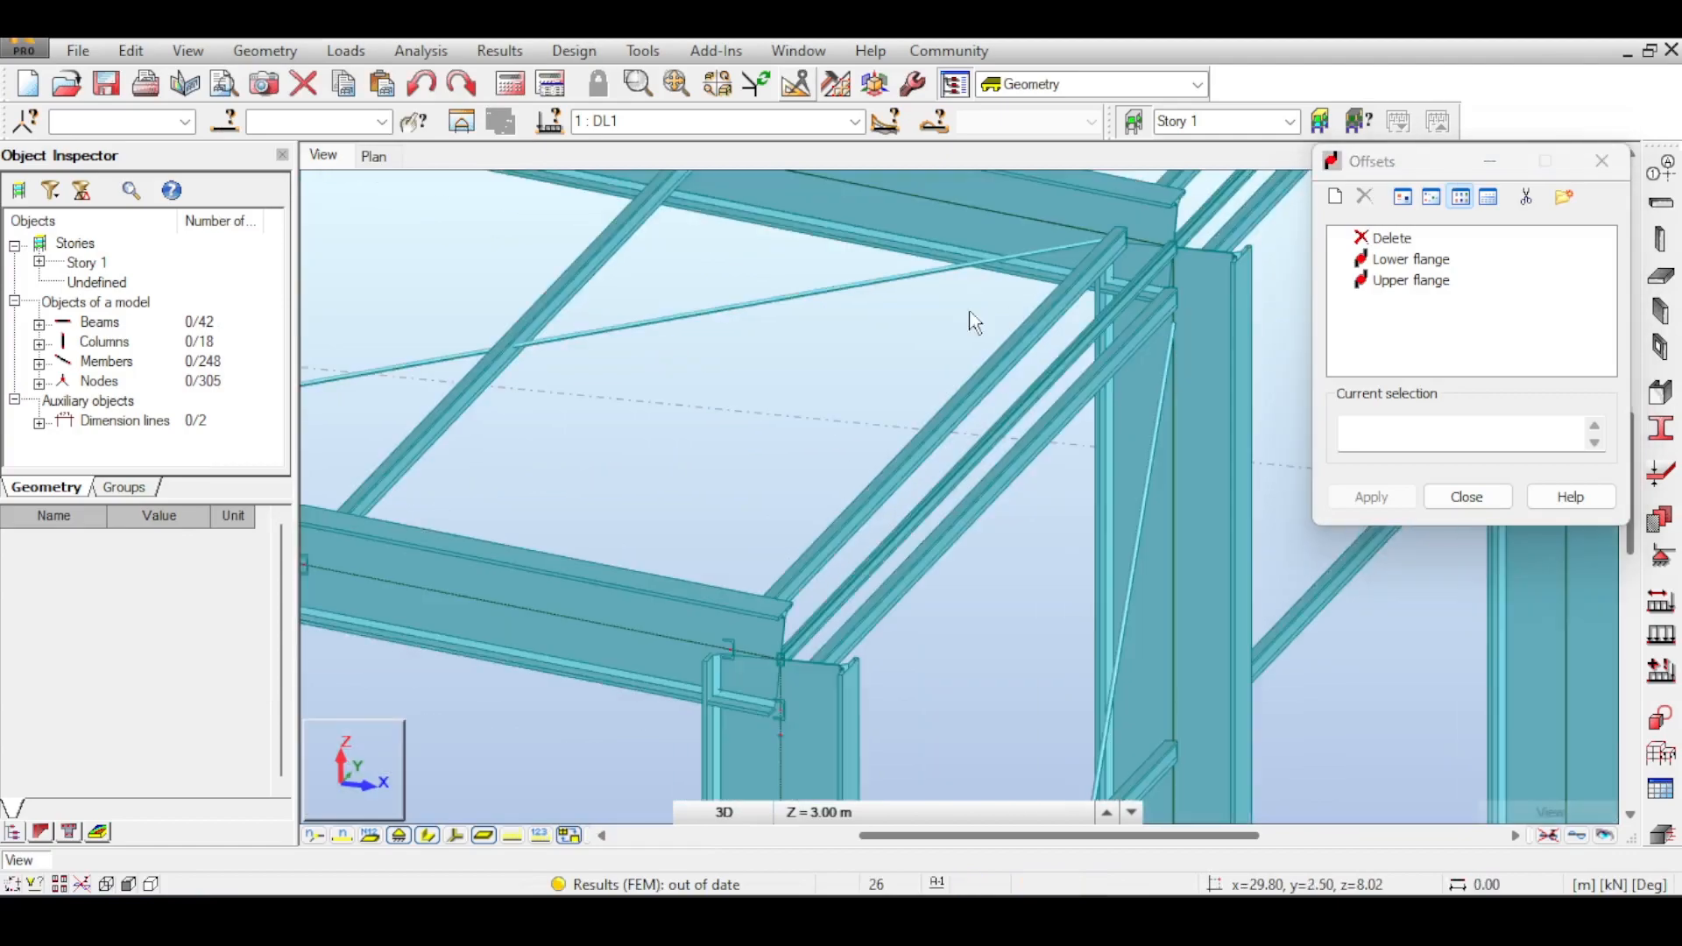
click(1406, 259)
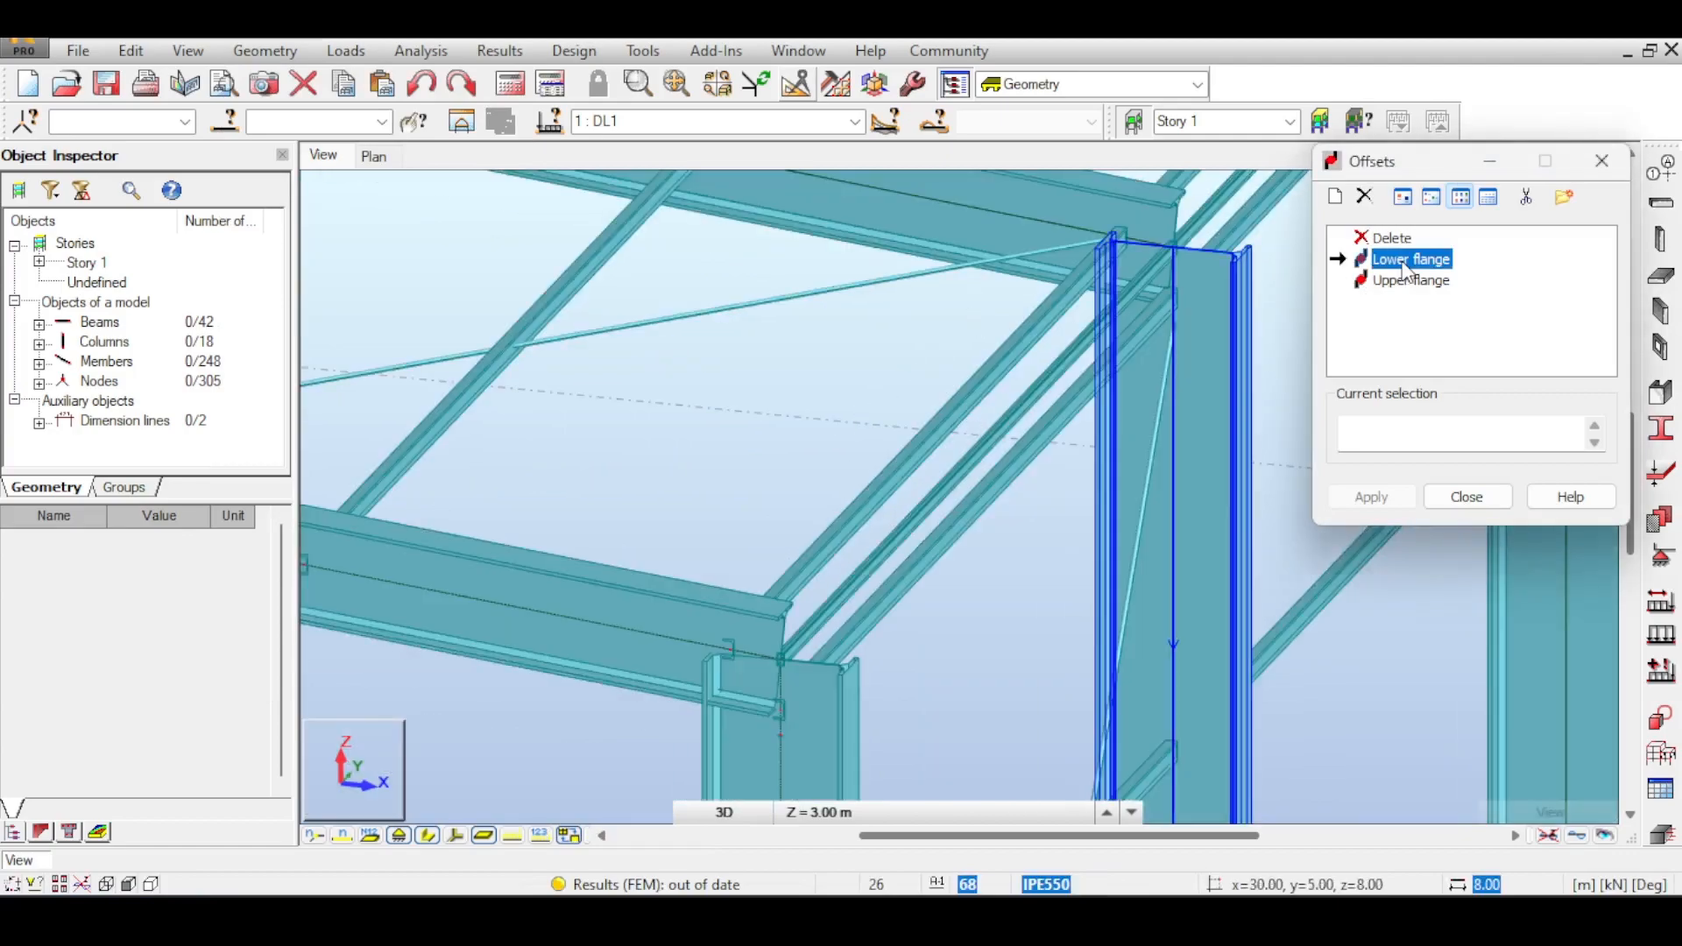
click(956, 420)
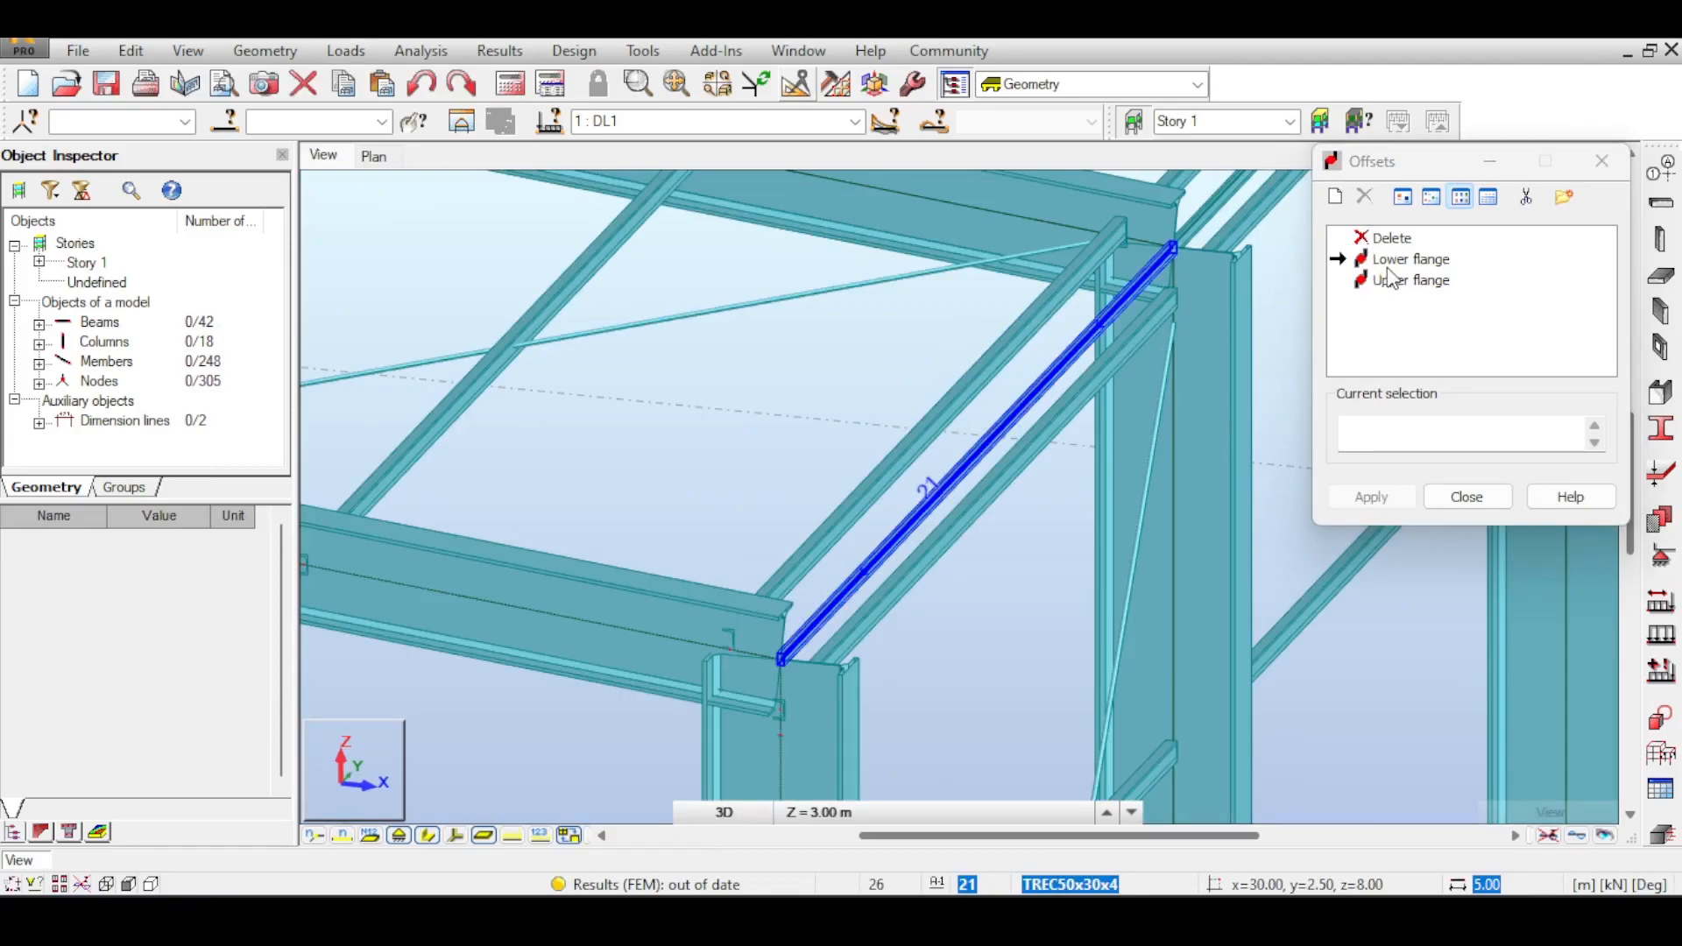
click(1384, 238)
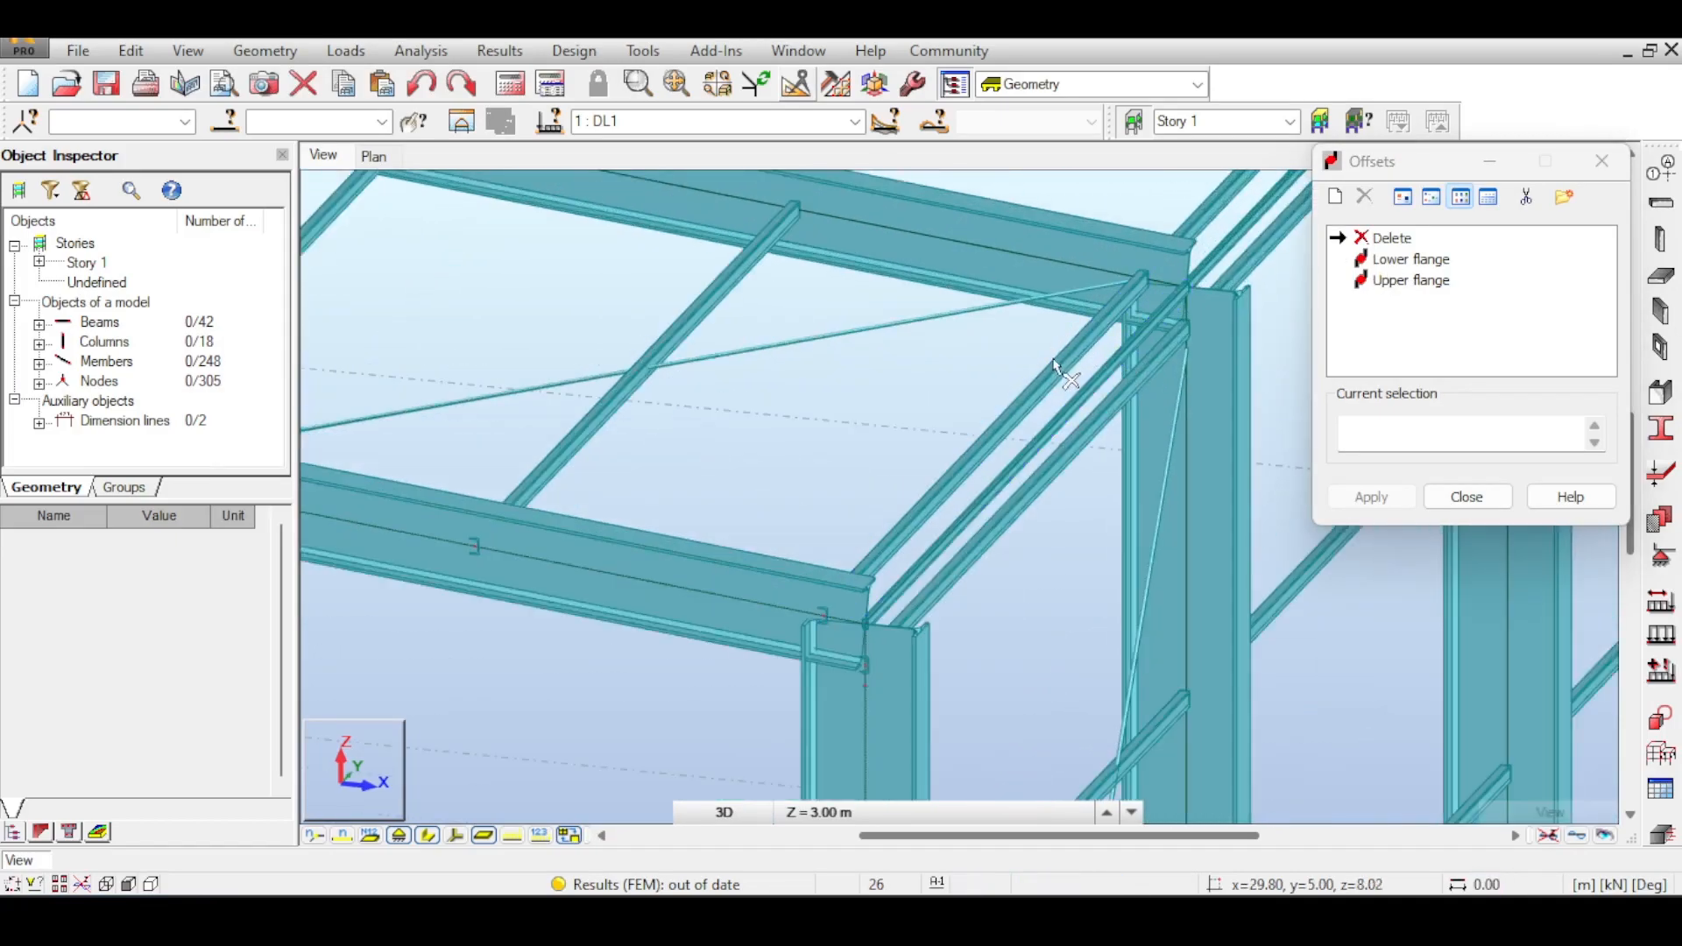
- Try the Lower flange offset on the IPE550 column at x = 30, y = 5 m, examine its connections, and delete the offset
scroll(1060, 372, down, 5)
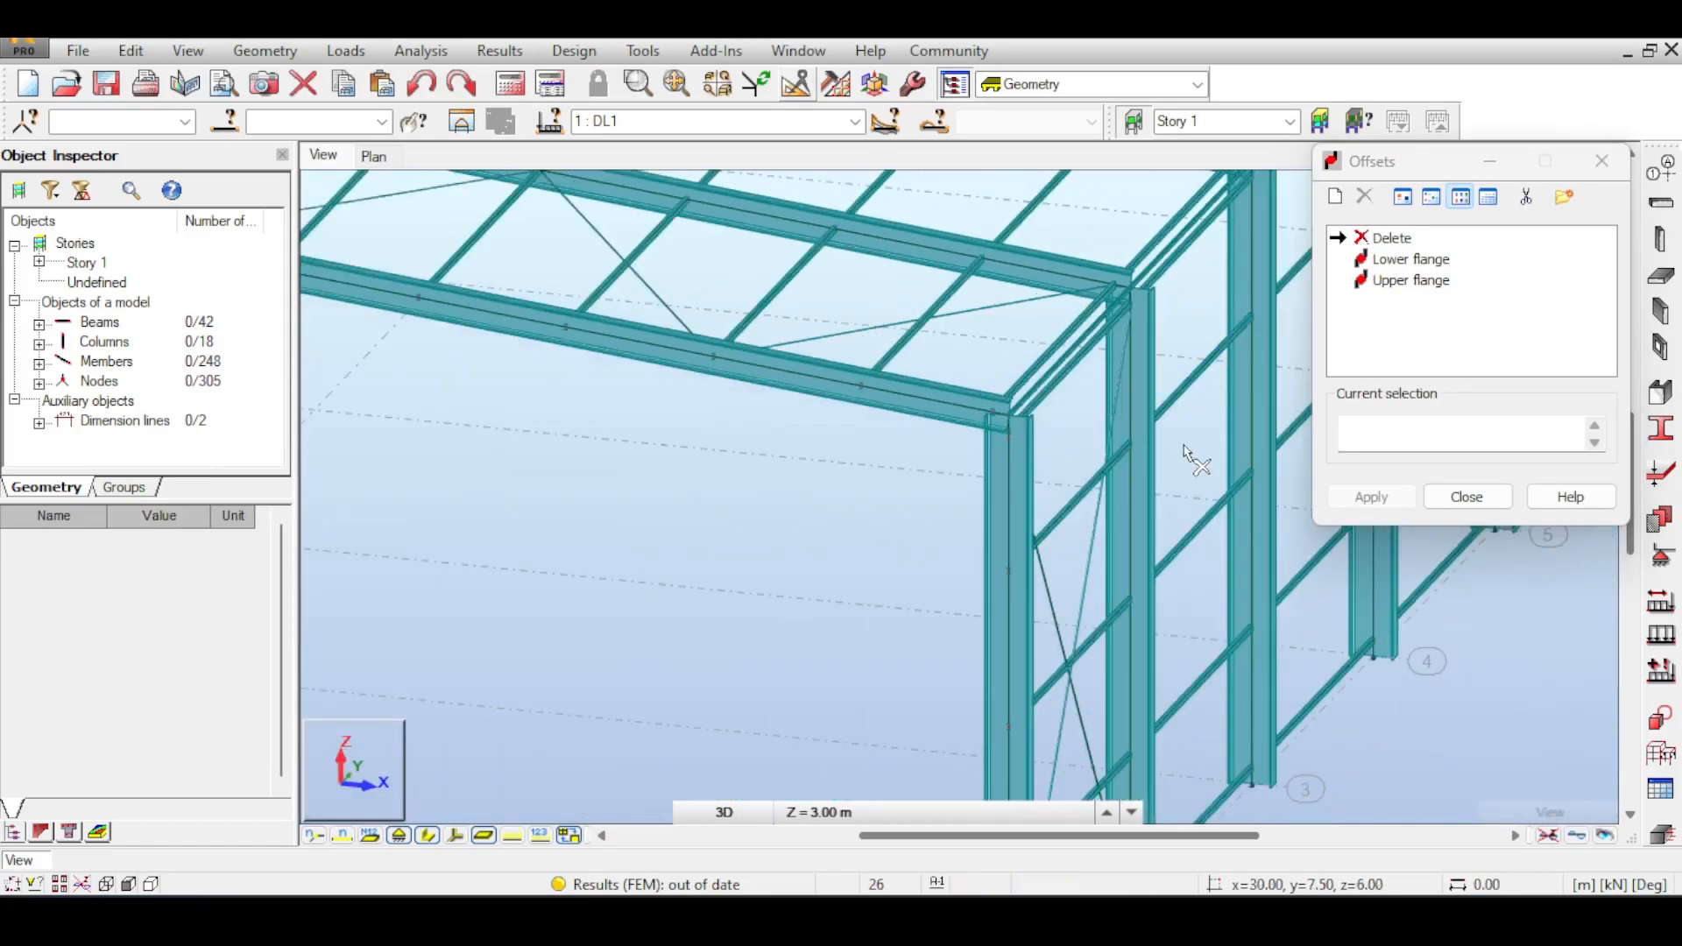
click(1411, 260)
scroll(1147, 331, up, 3)
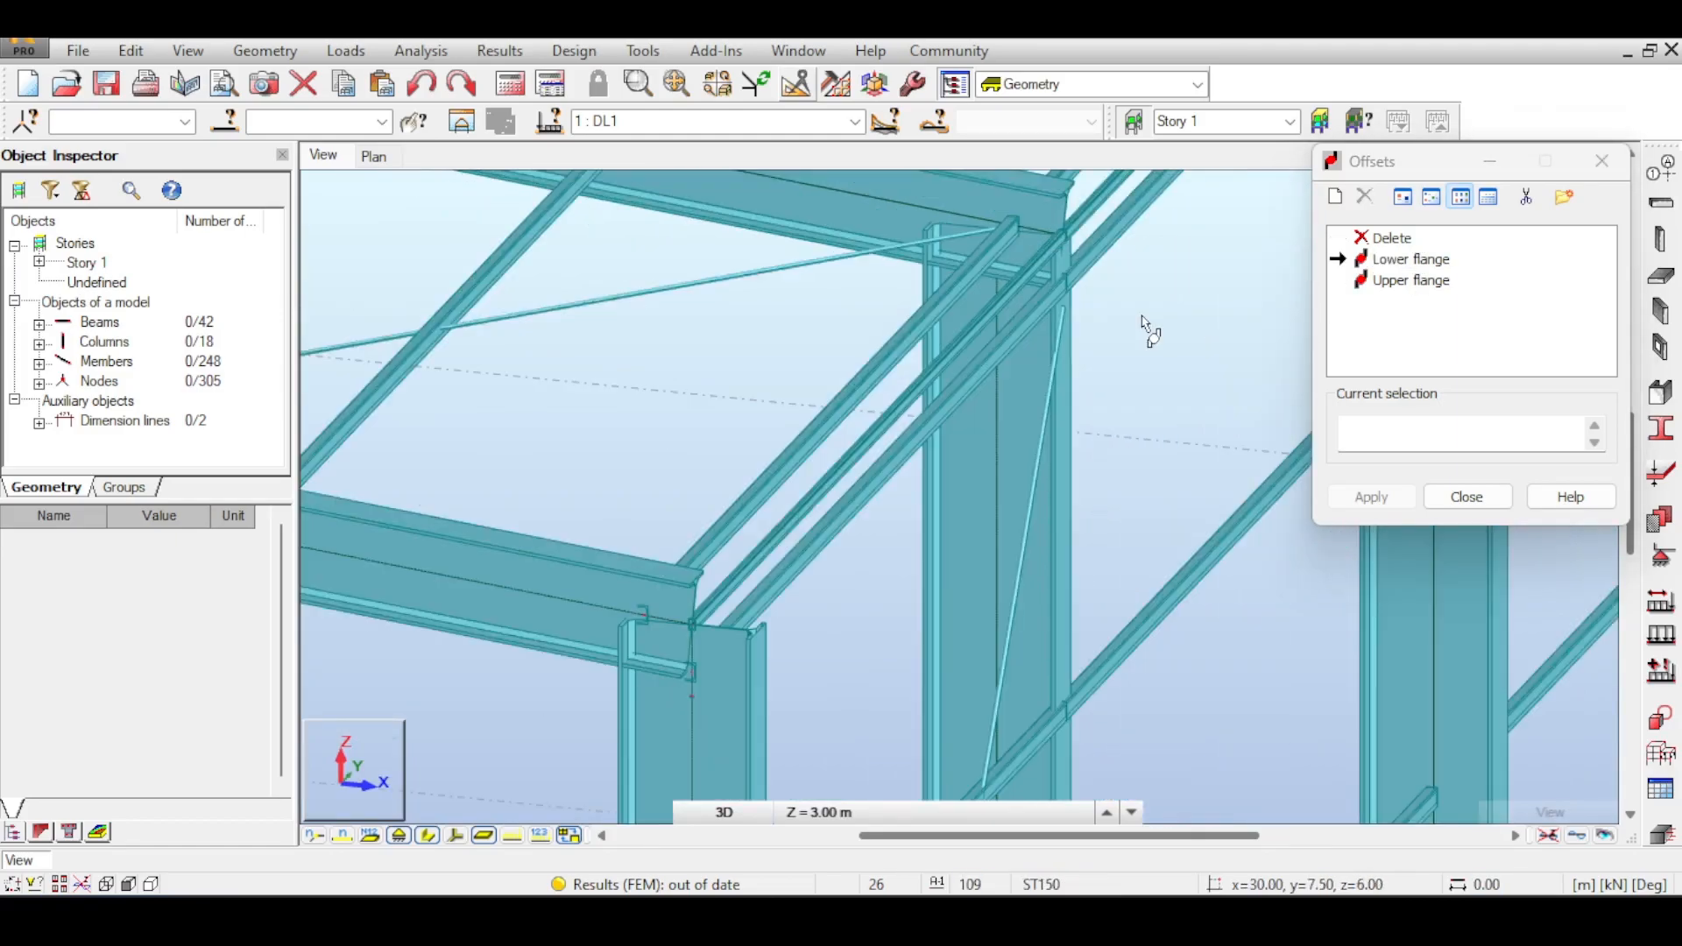
scroll(1148, 331, down, 3)
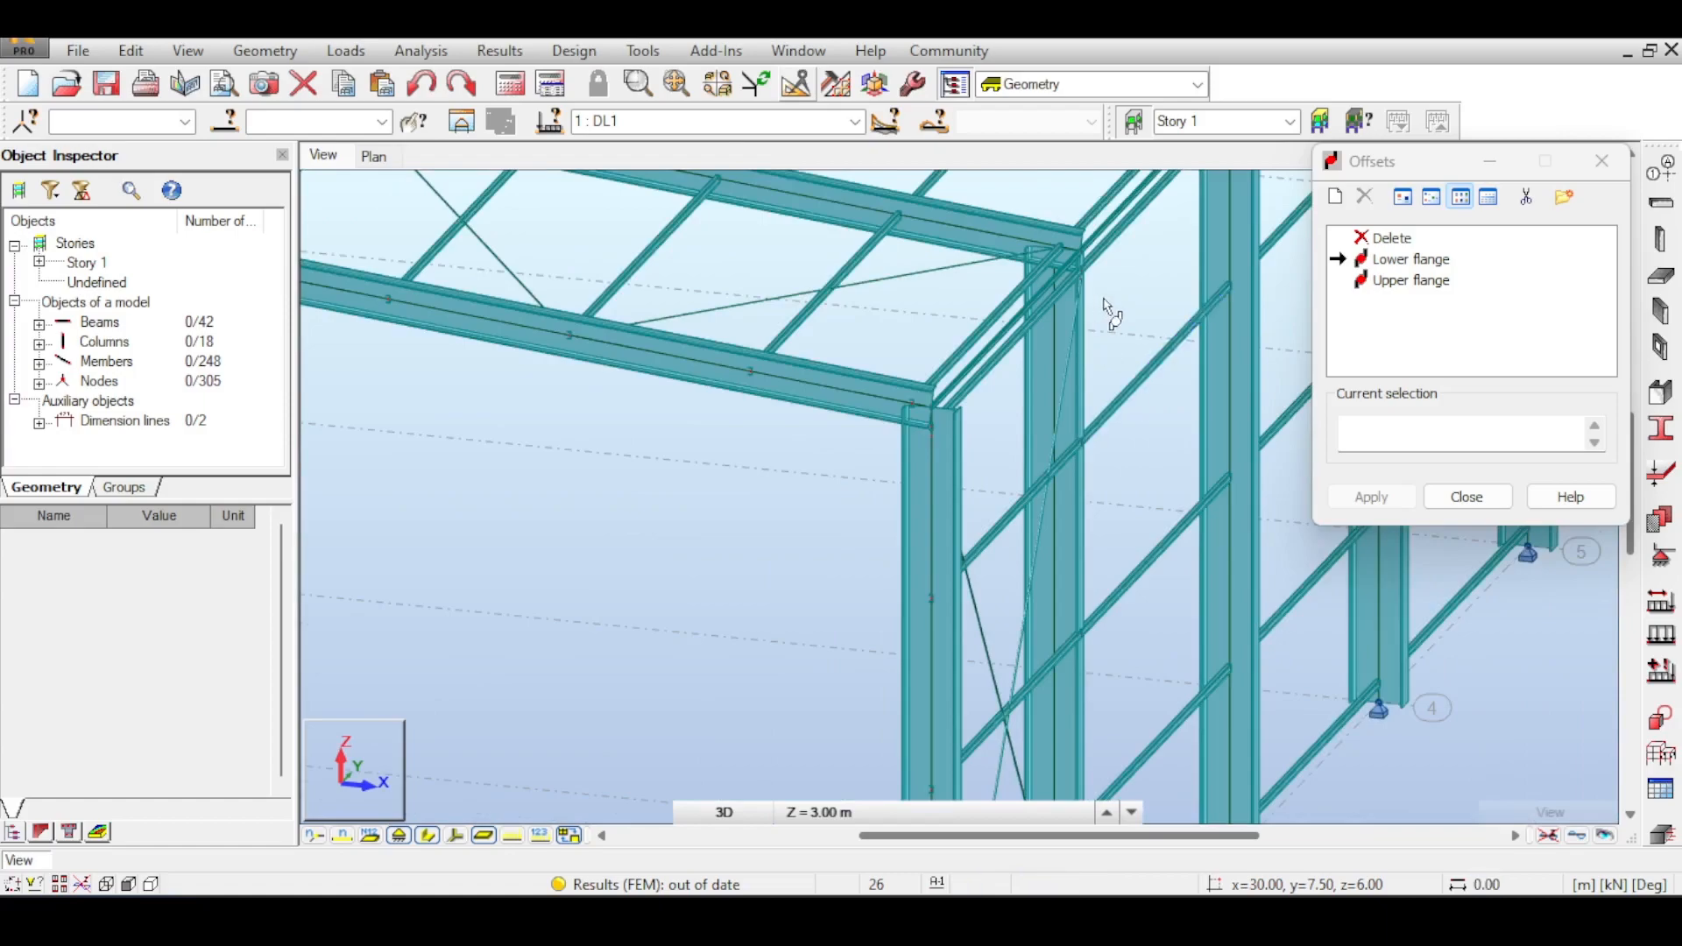
scroll(1108, 421, up, 5)
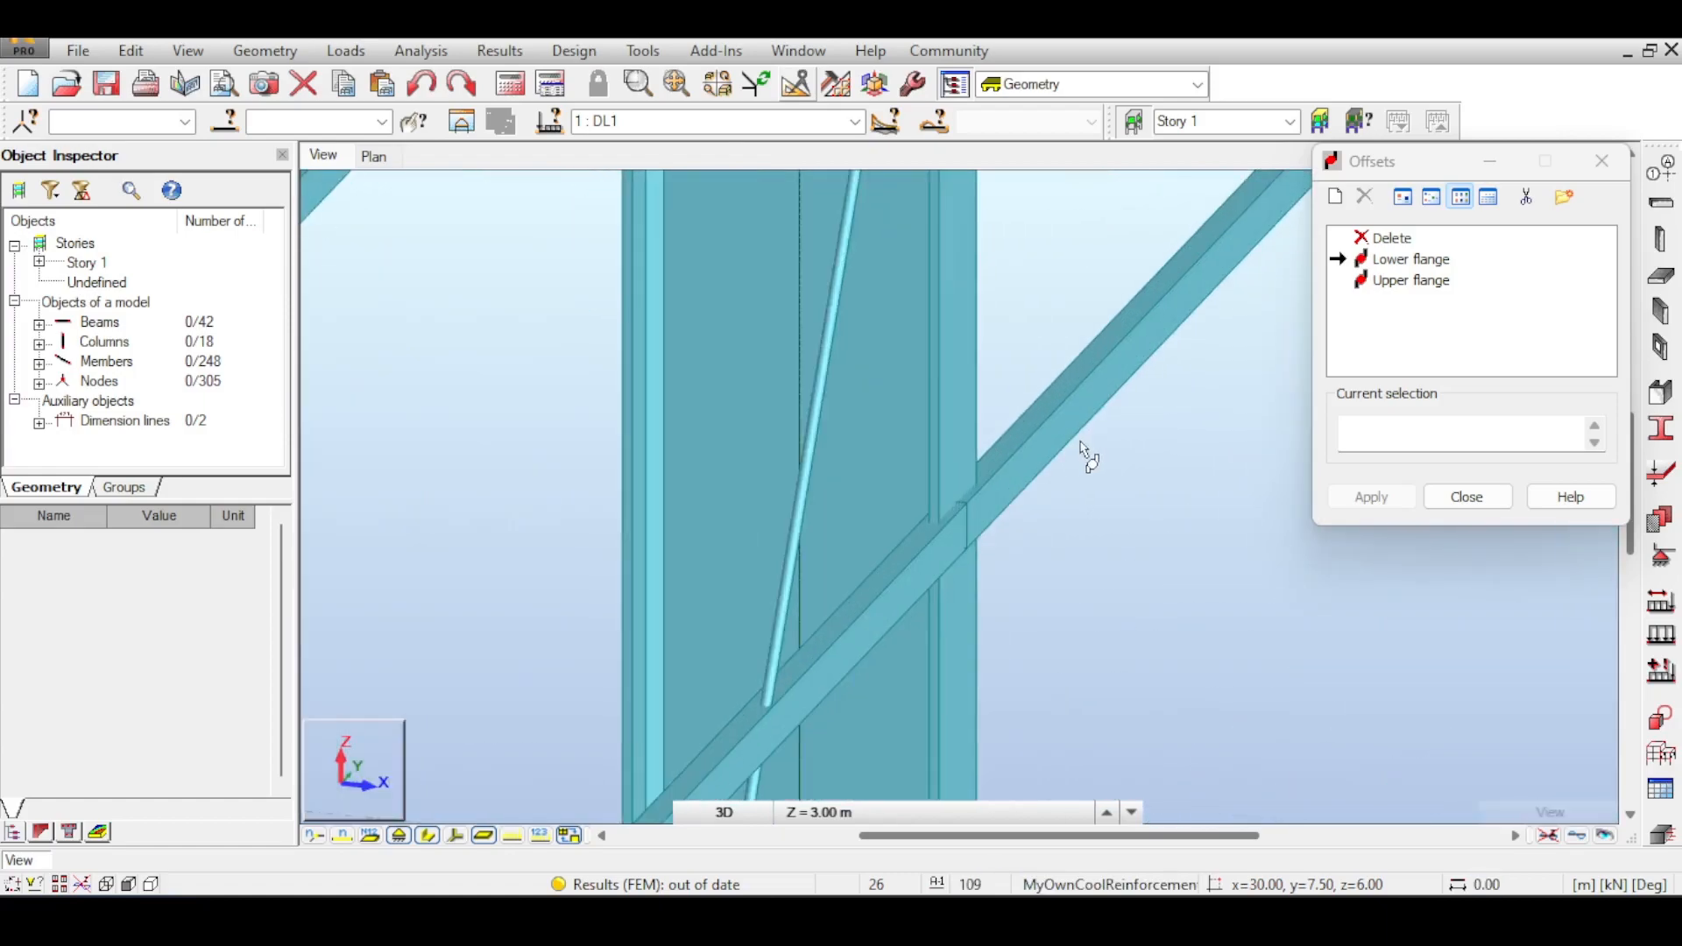
scroll(1089, 456, down, 5)
scroll(1034, 317, up, 1)
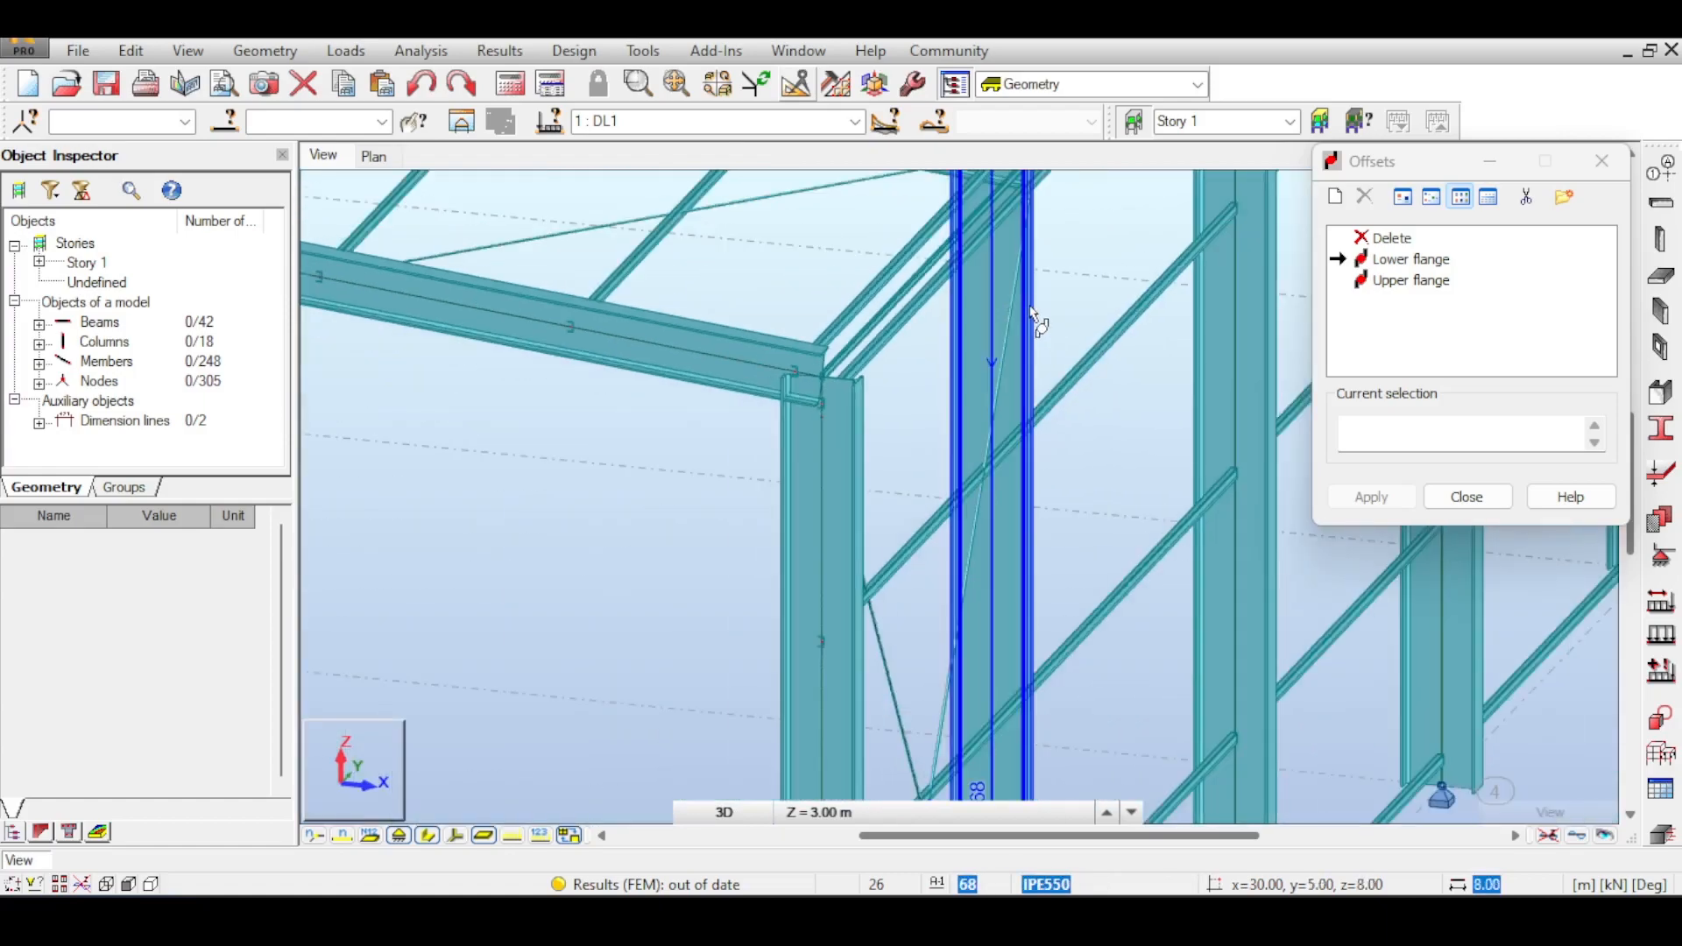
scroll(1034, 317, down, 2)
click(1392, 237)
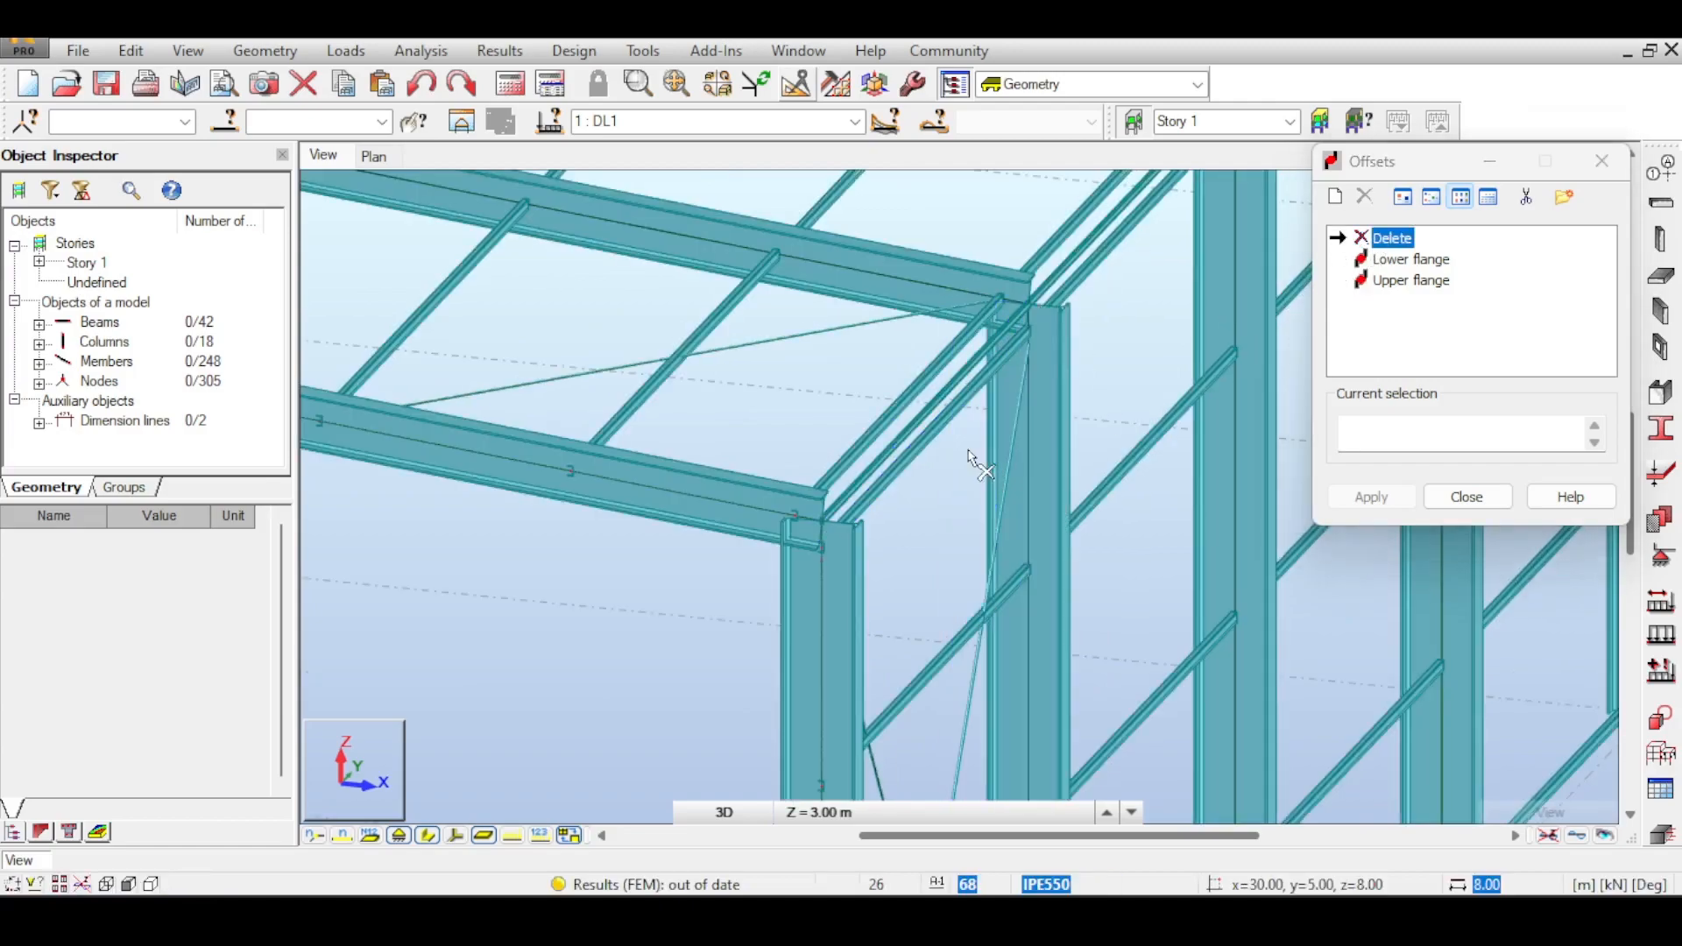
- Try the Lower flange offset on the first-bay UAP80 roof purlin at x = 29.8 m, and delete that offset
scroll(971, 343, up, 2)
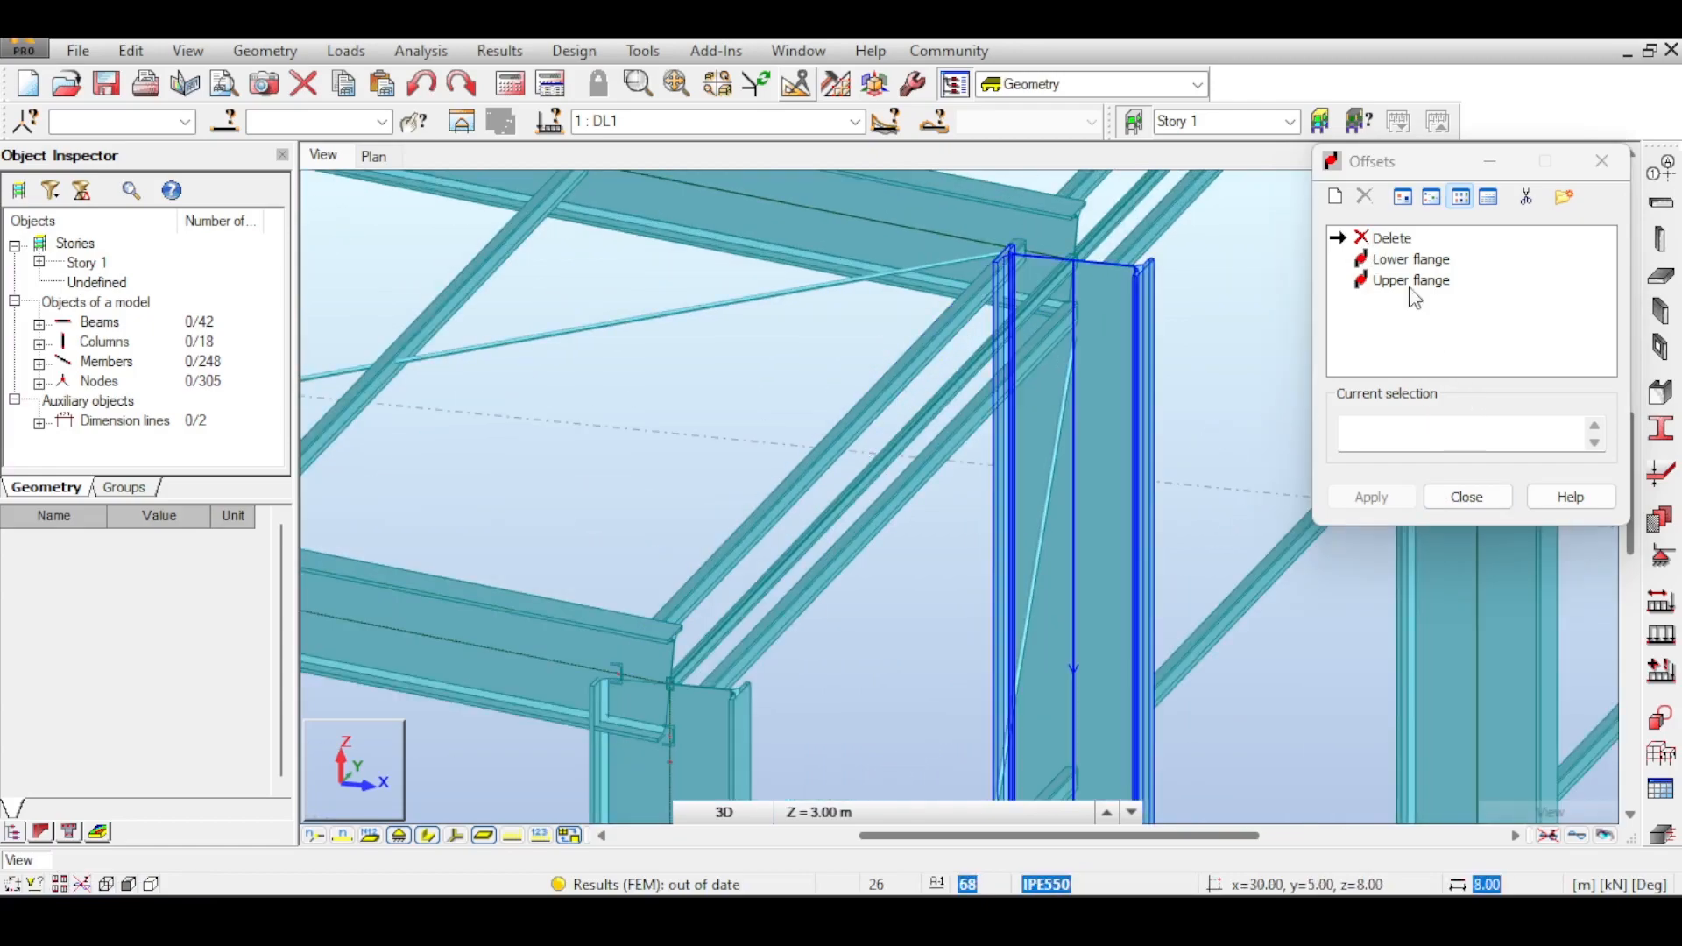
click(1401, 259)
scroll(911, 394, up, 3)
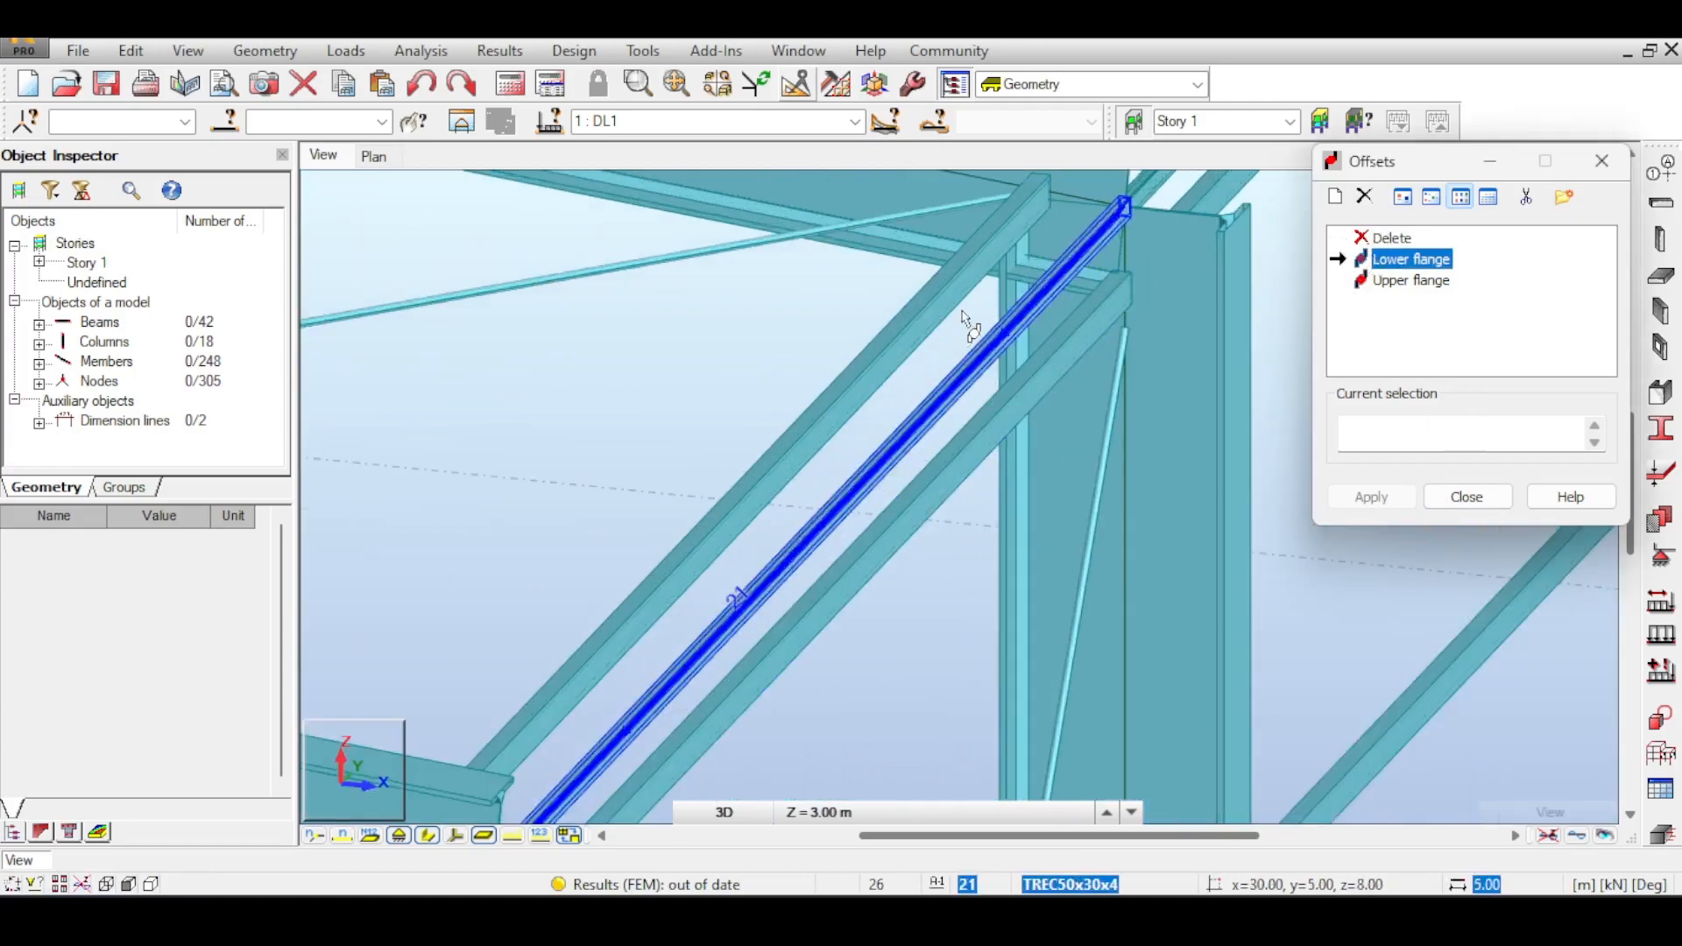
click(879, 447)
scroll(1086, 281, up, 5)
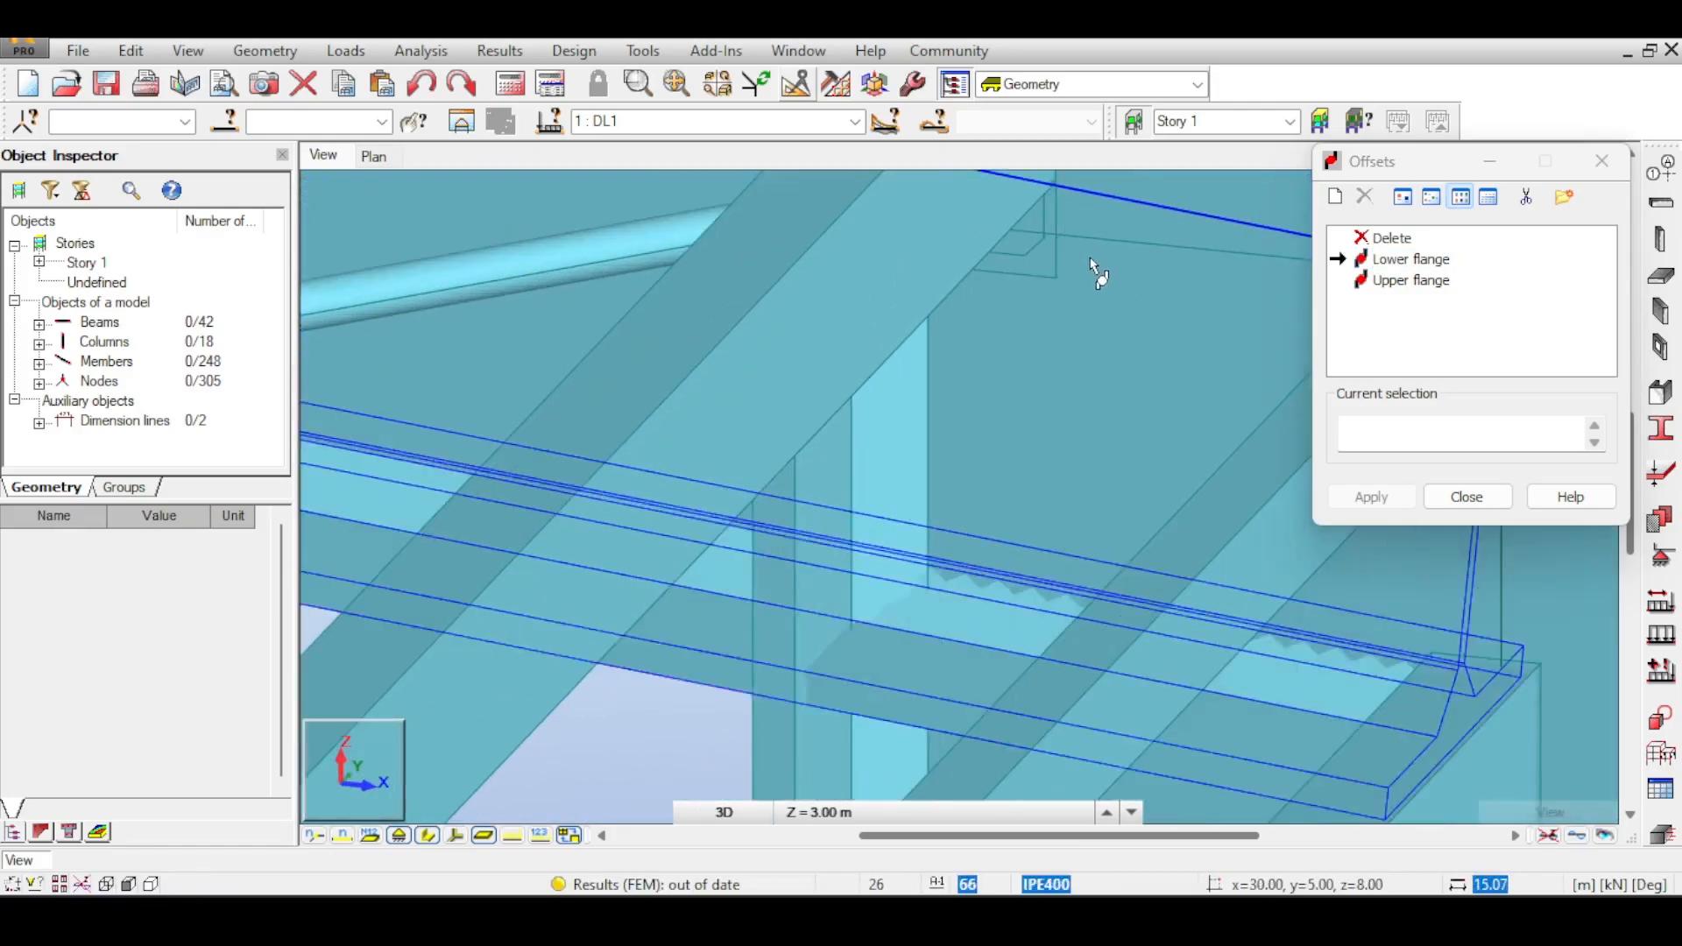
scroll(1095, 273, down, 3)
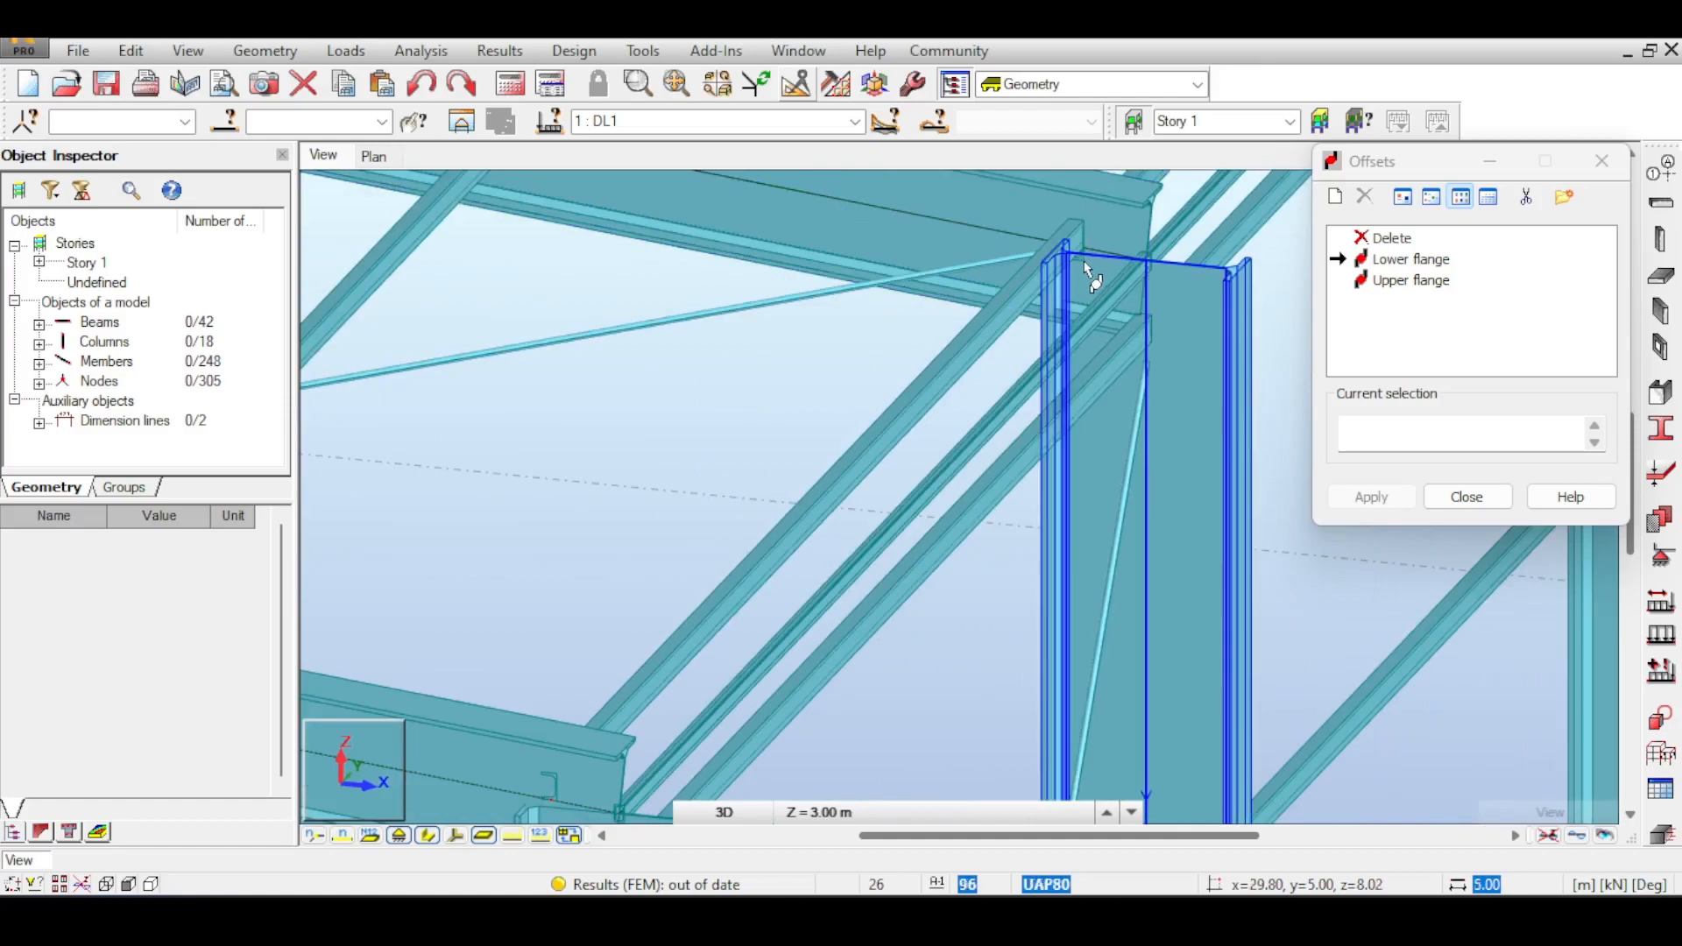
click(1391, 238)
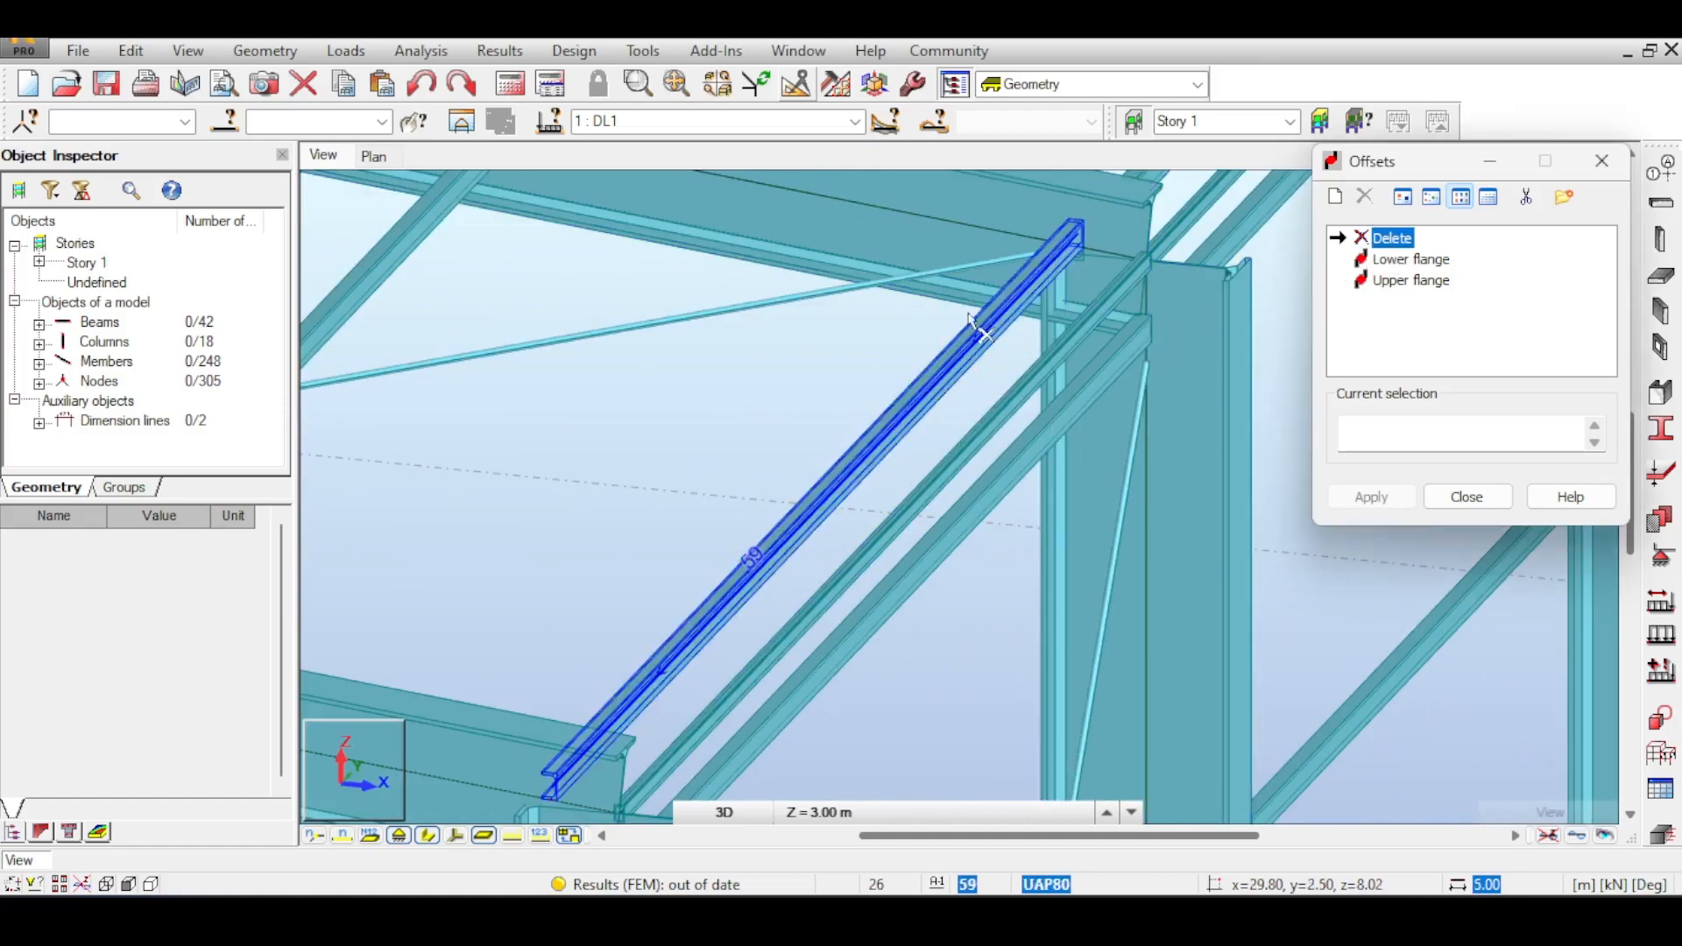
scroll(1021, 255, down, 2)
scroll(863, 556, up, 2)
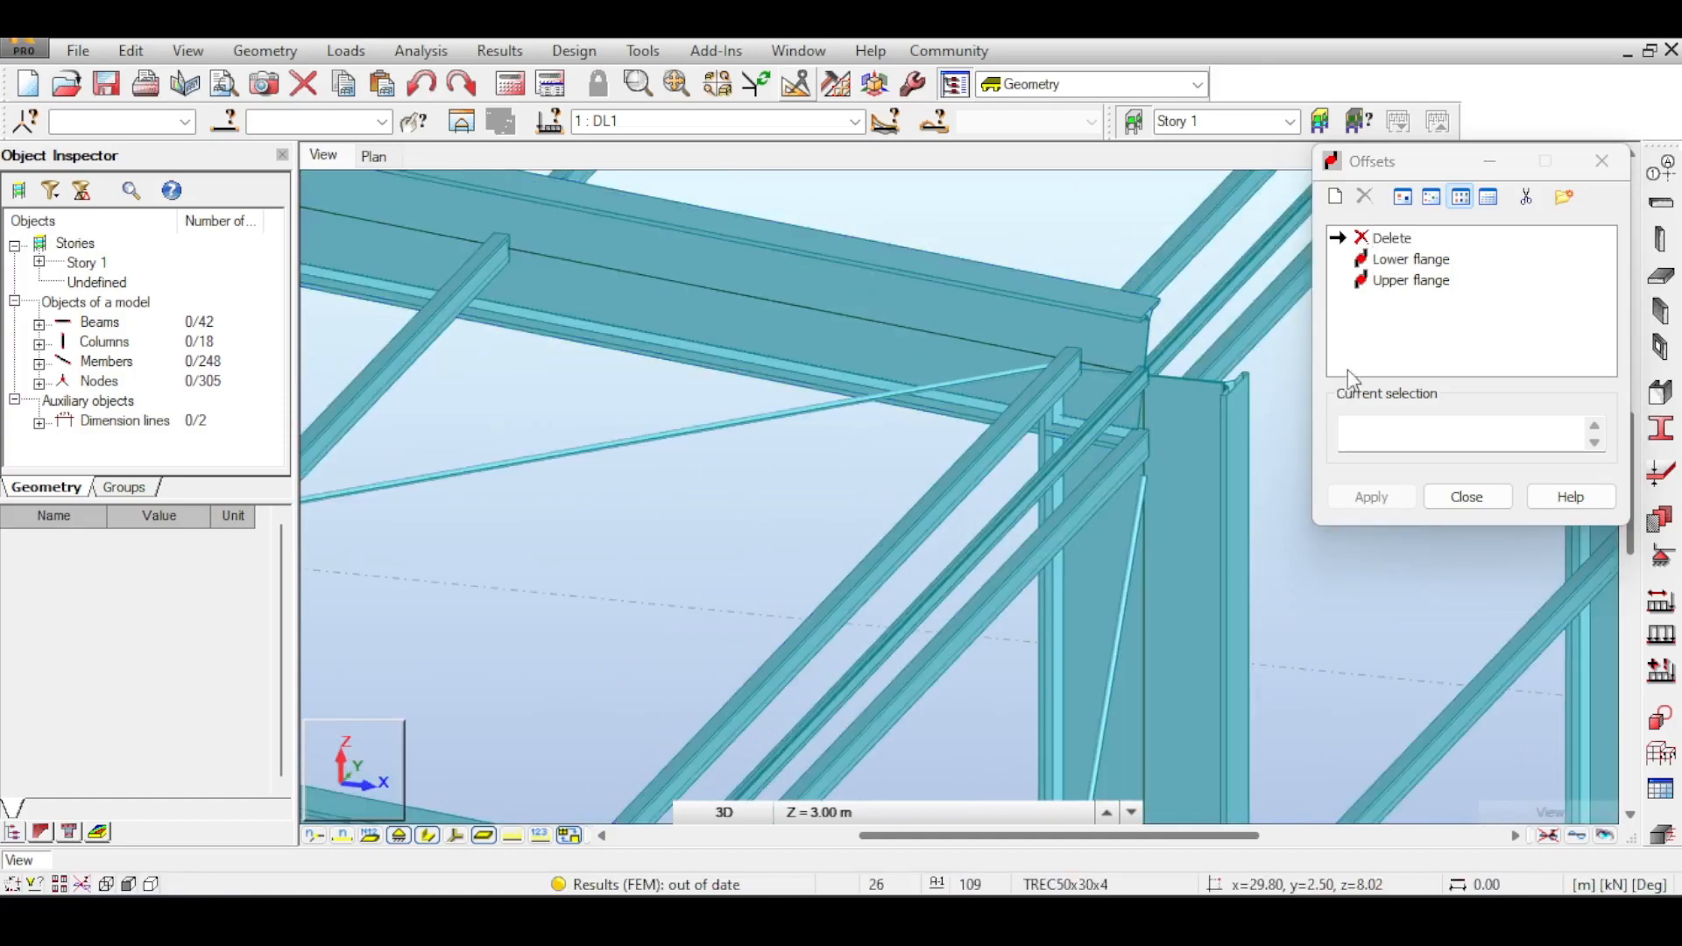
- Create a relative offset named MyOffset positioned at the section's bottom centre, and try it on the first-bay UAP80 purlin at x = 29.8 m
click(1336, 198)
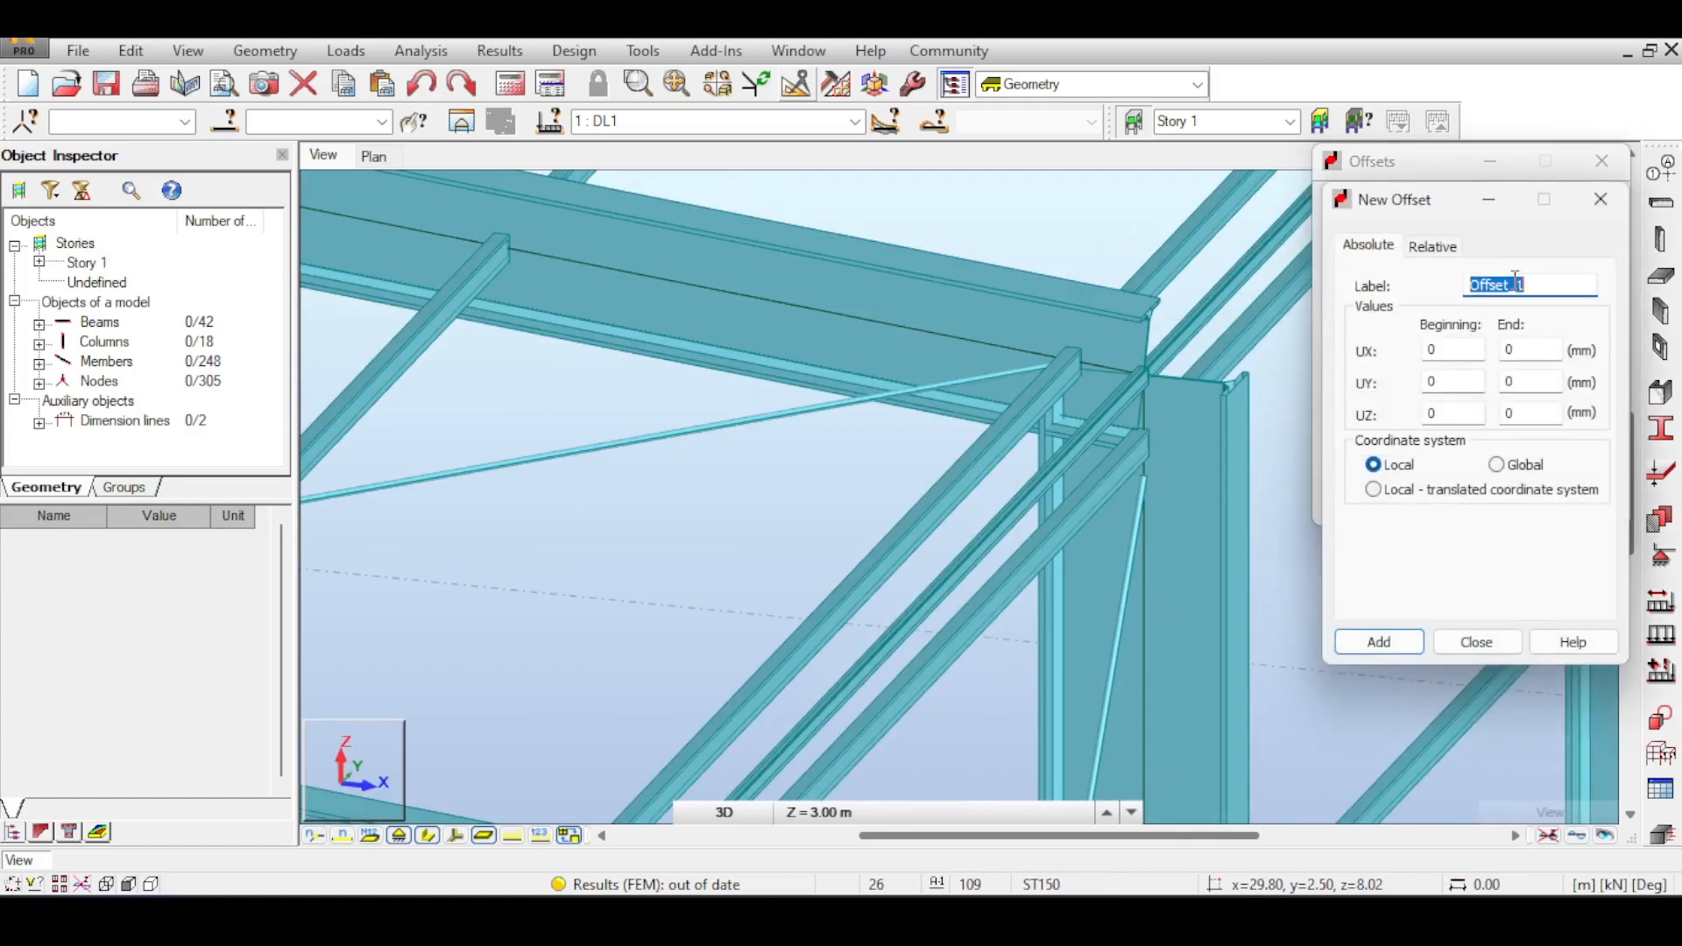
click(1426, 241)
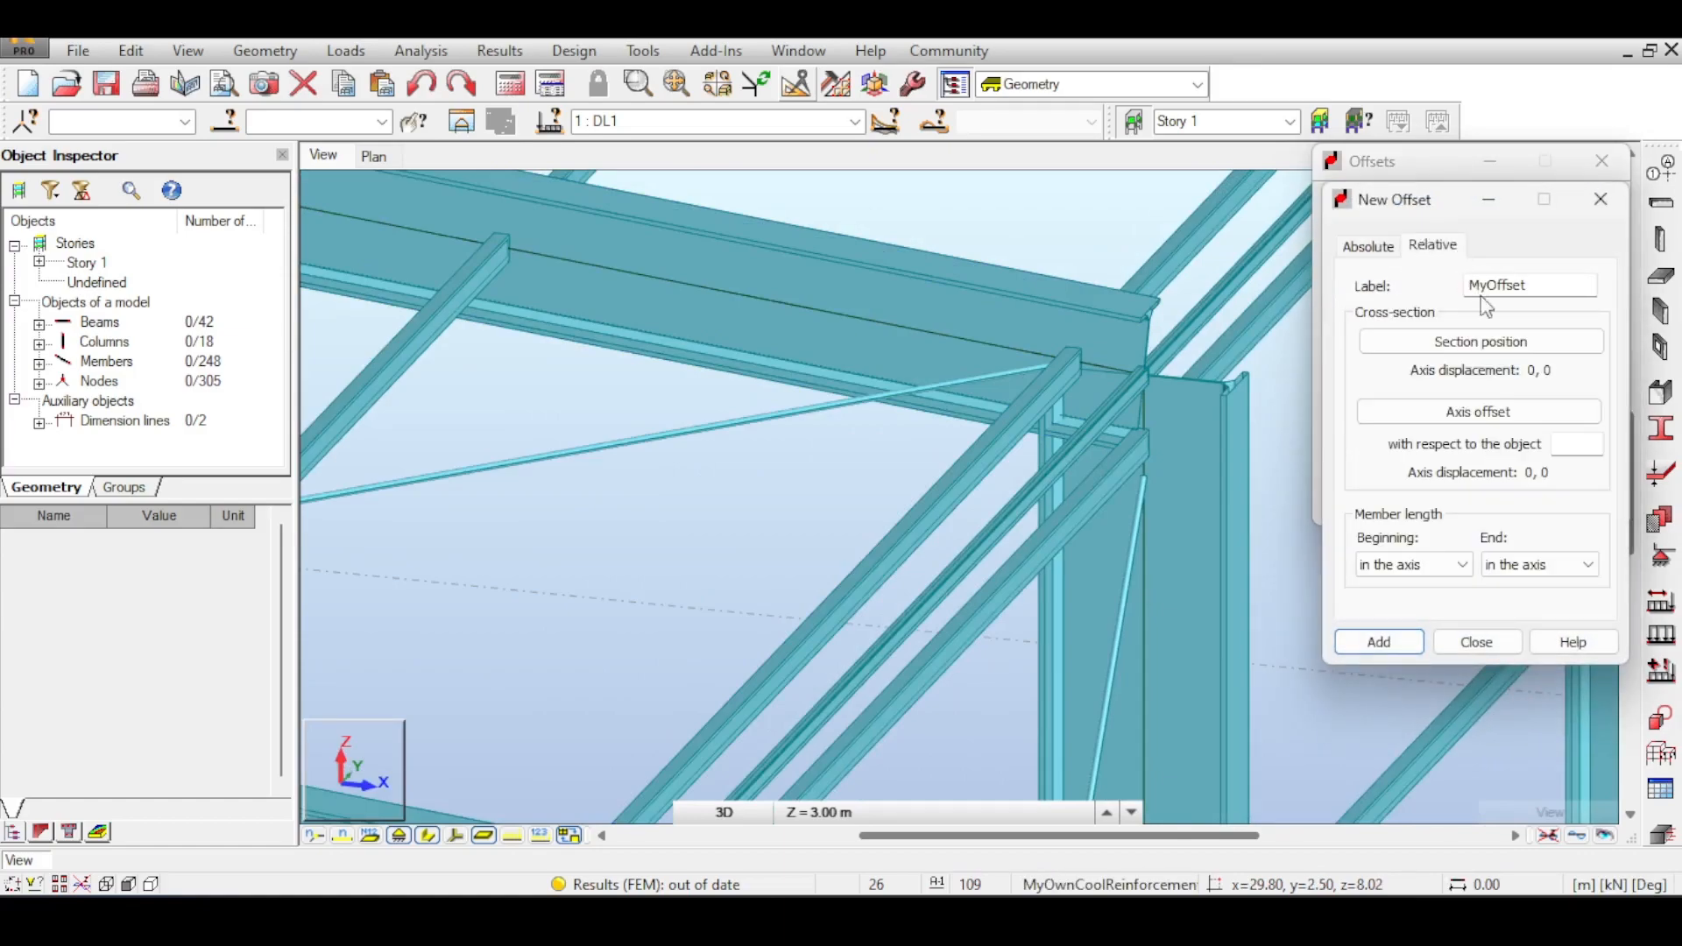
click(1483, 344)
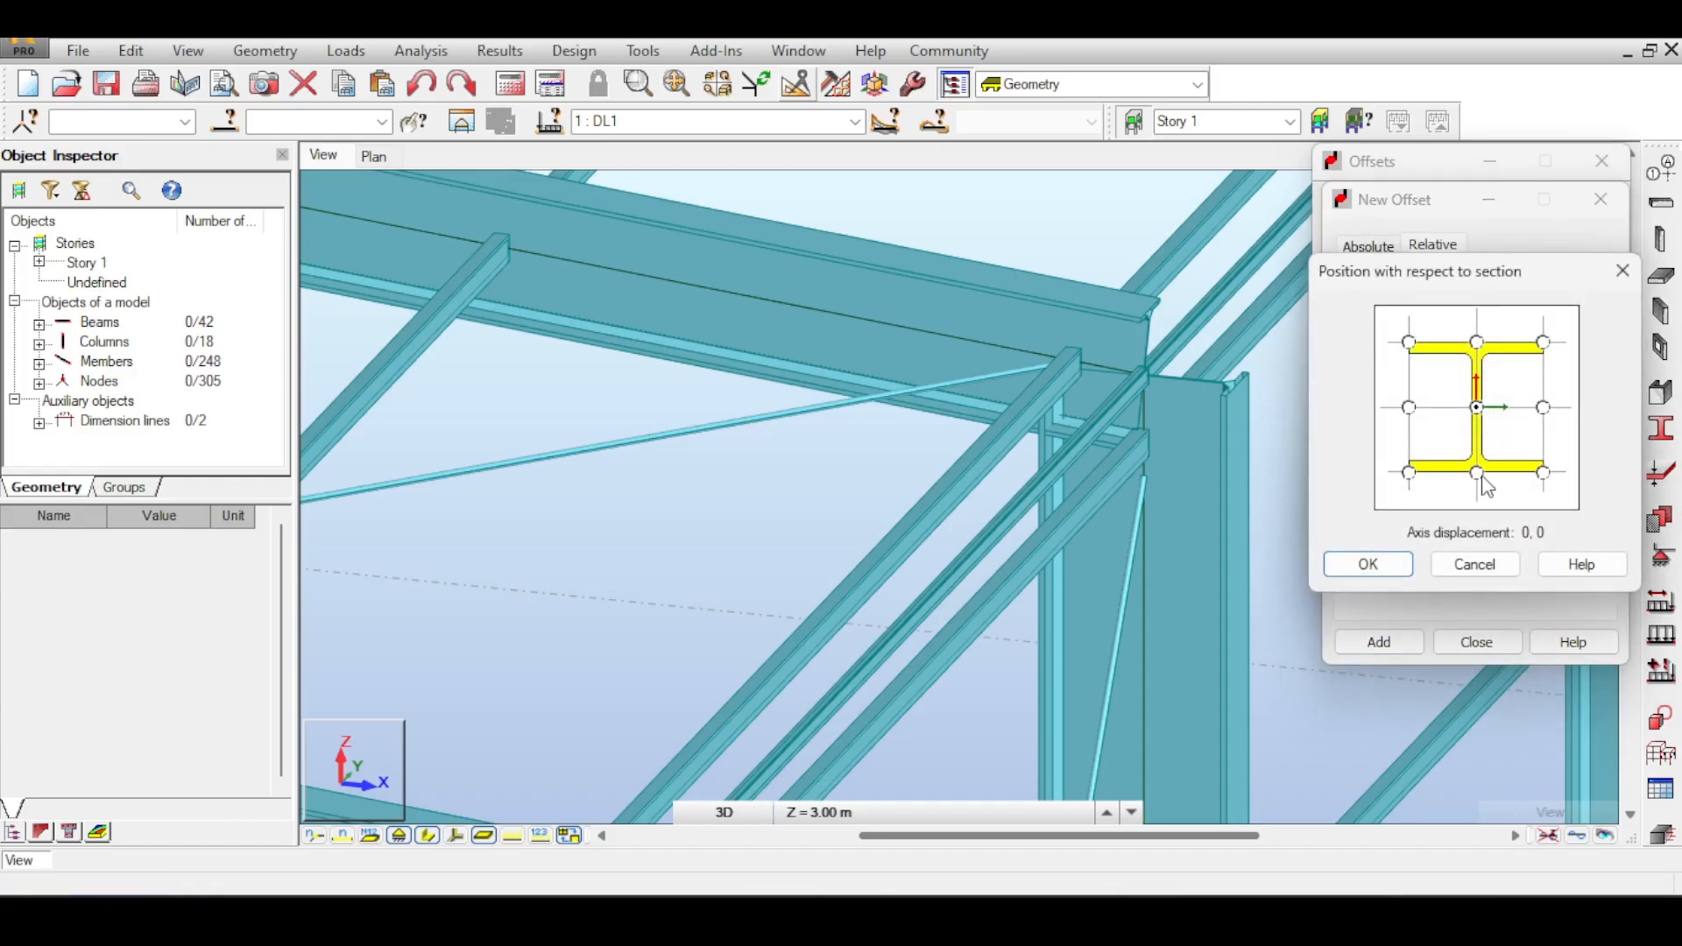
click(1478, 474)
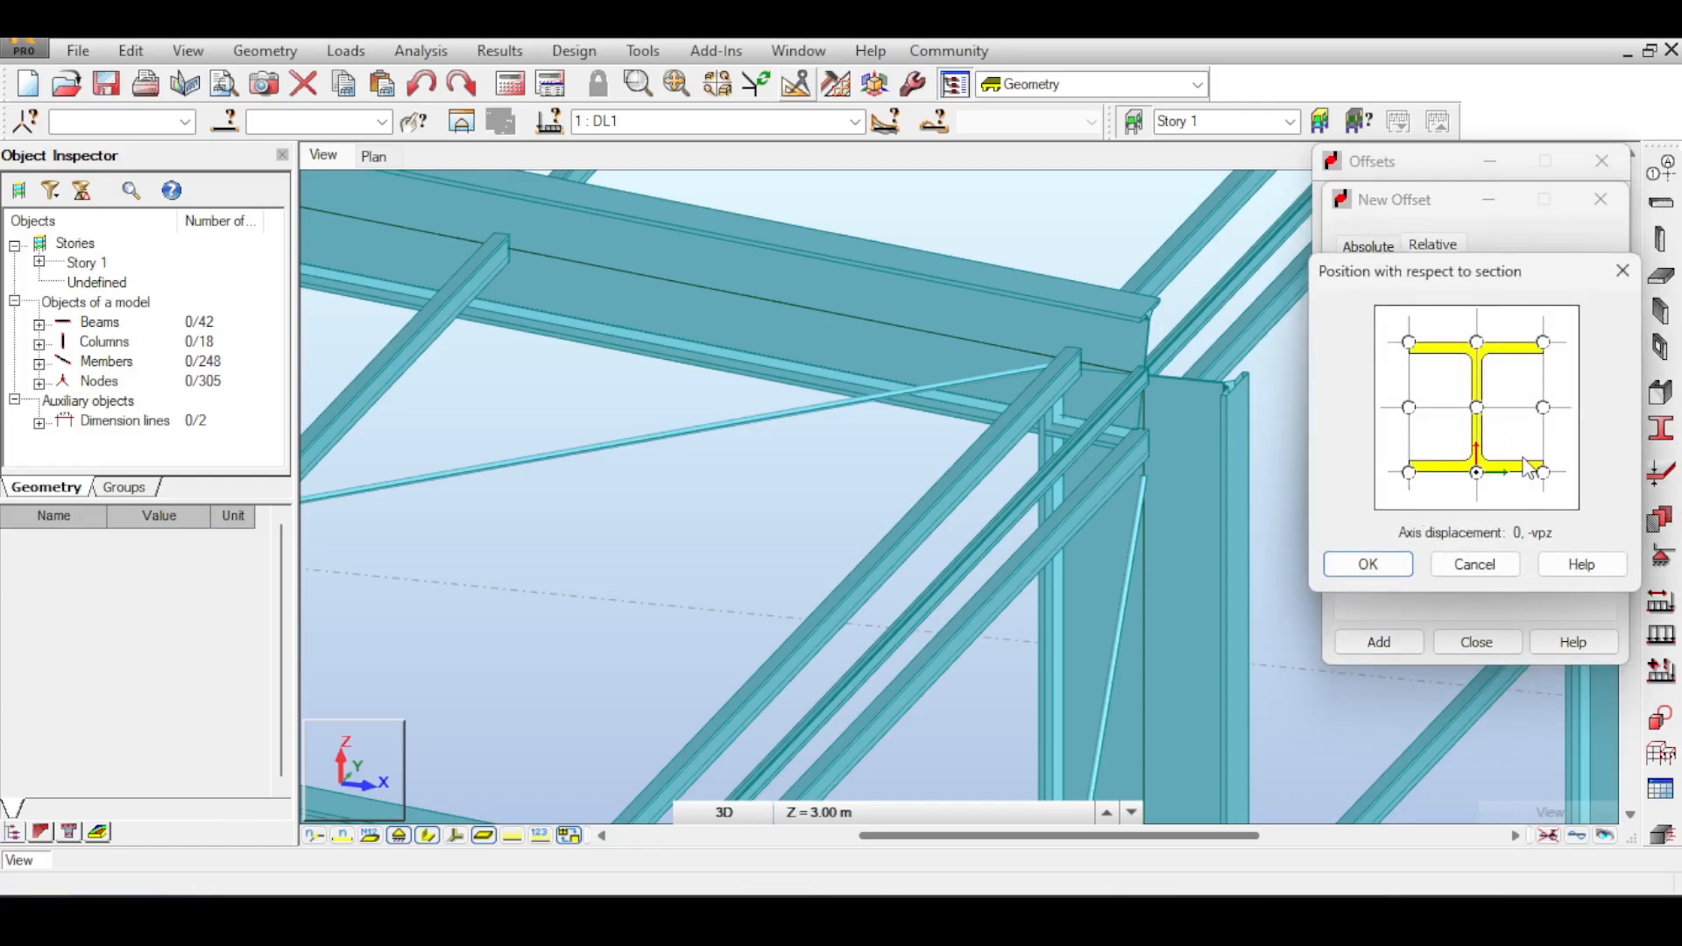
click(1382, 566)
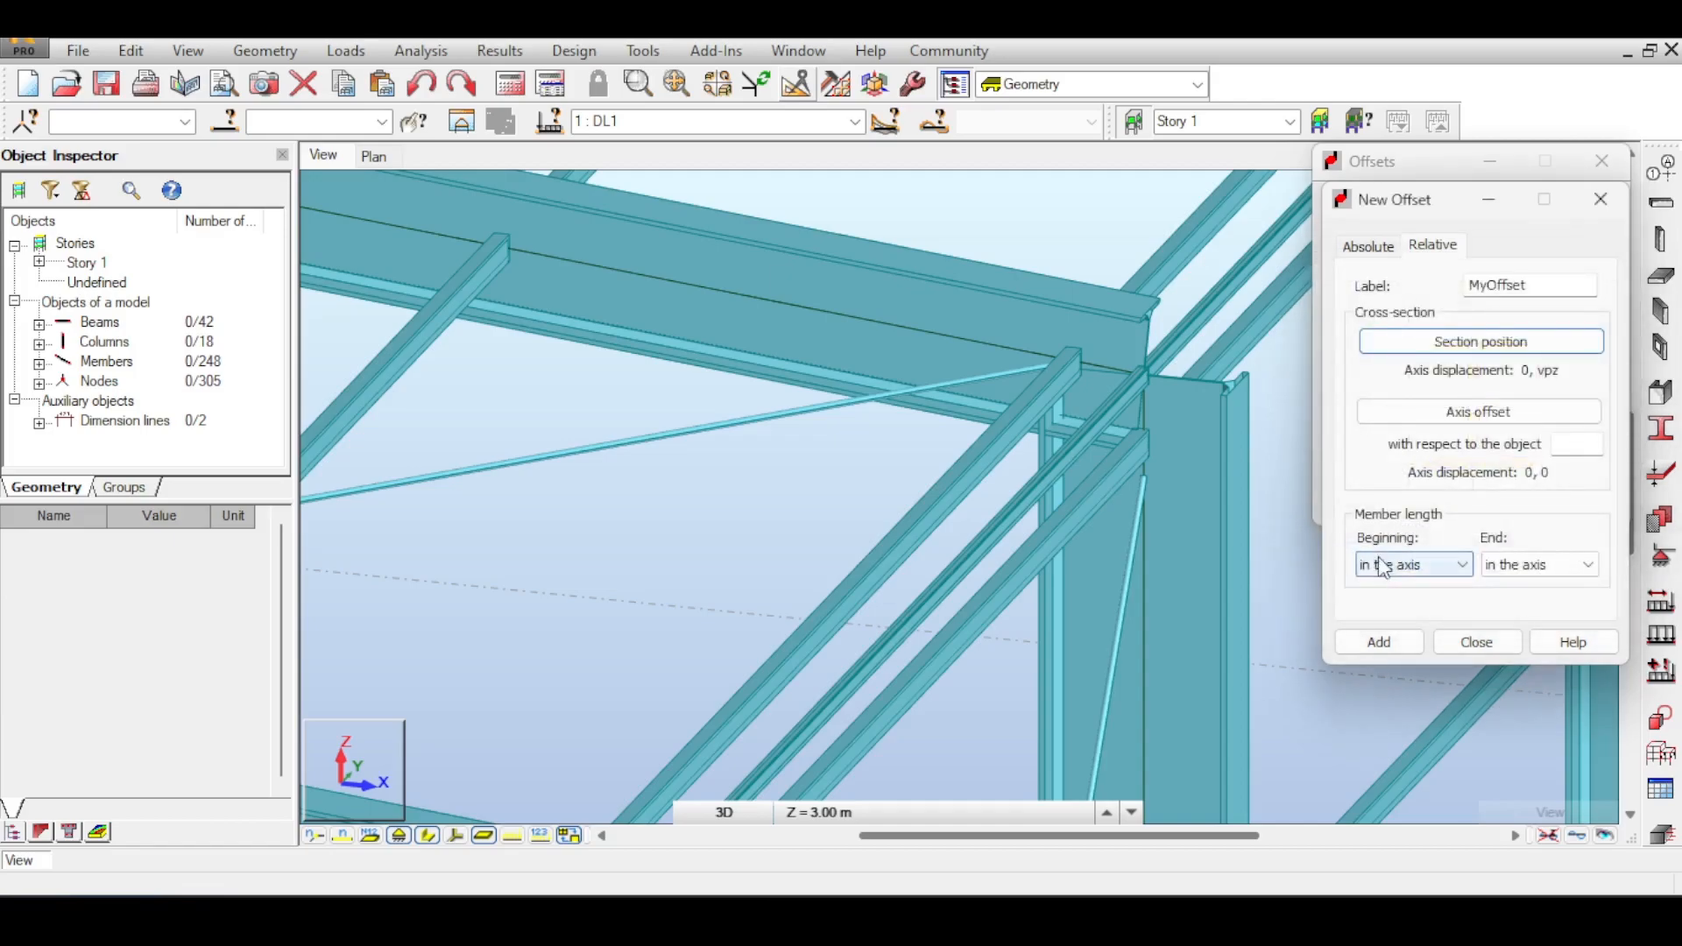
click(1393, 645)
click(1482, 642)
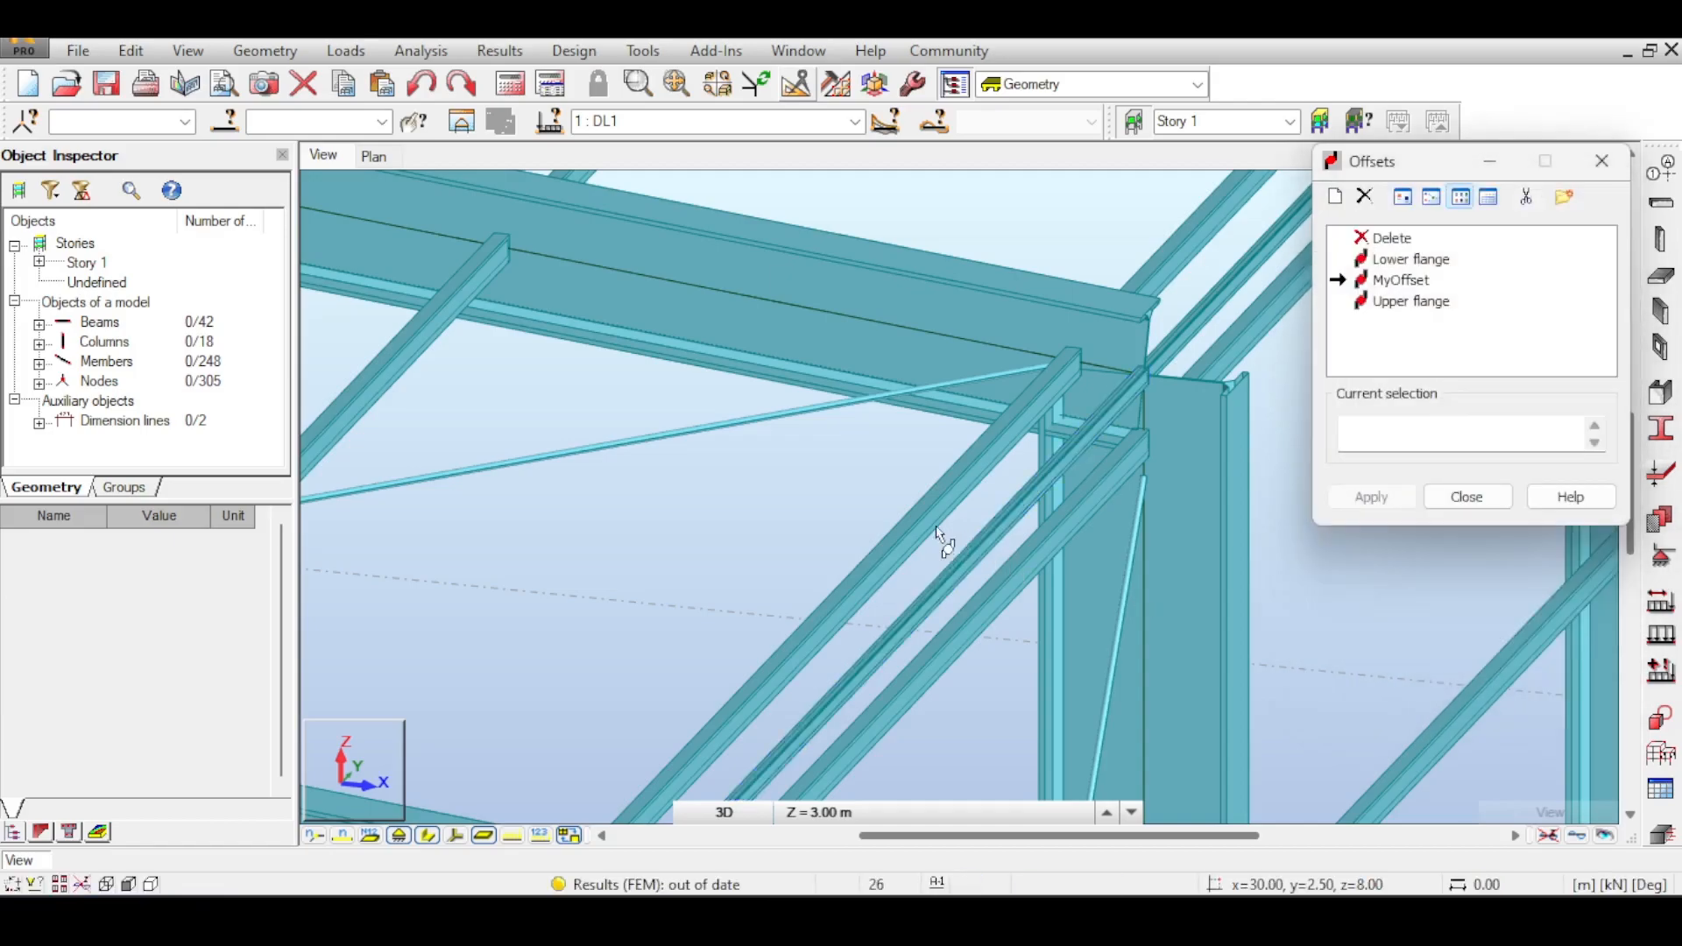
scroll(1054, 371, up, 5)
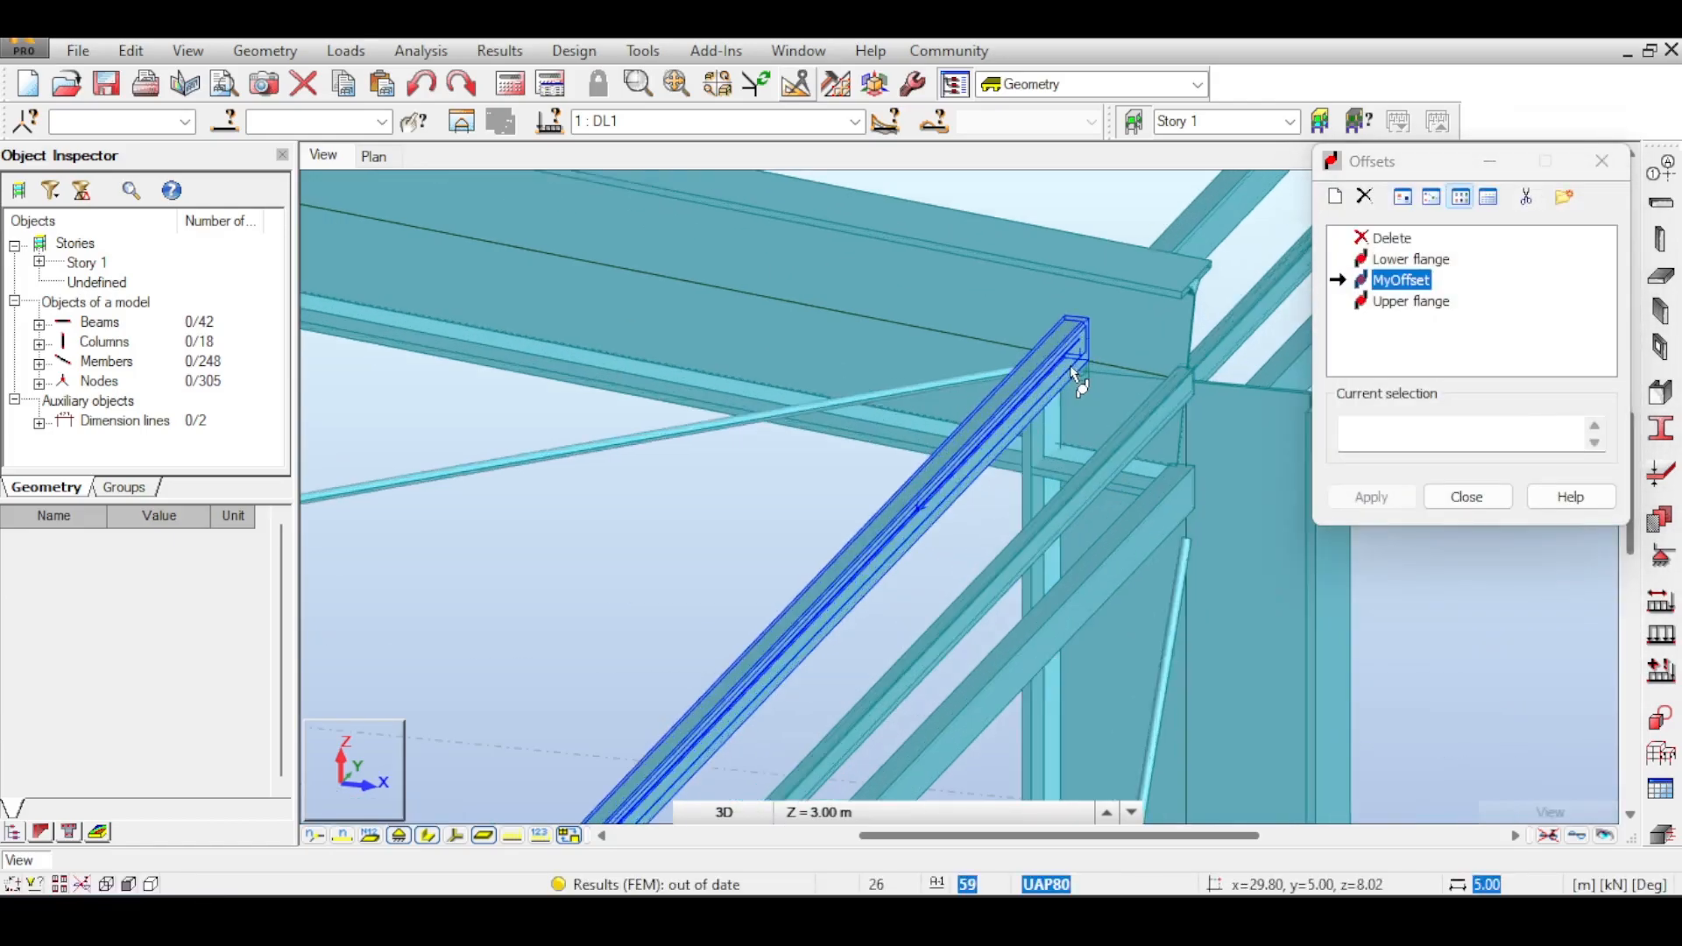
scroll(1095, 379, down, 4)
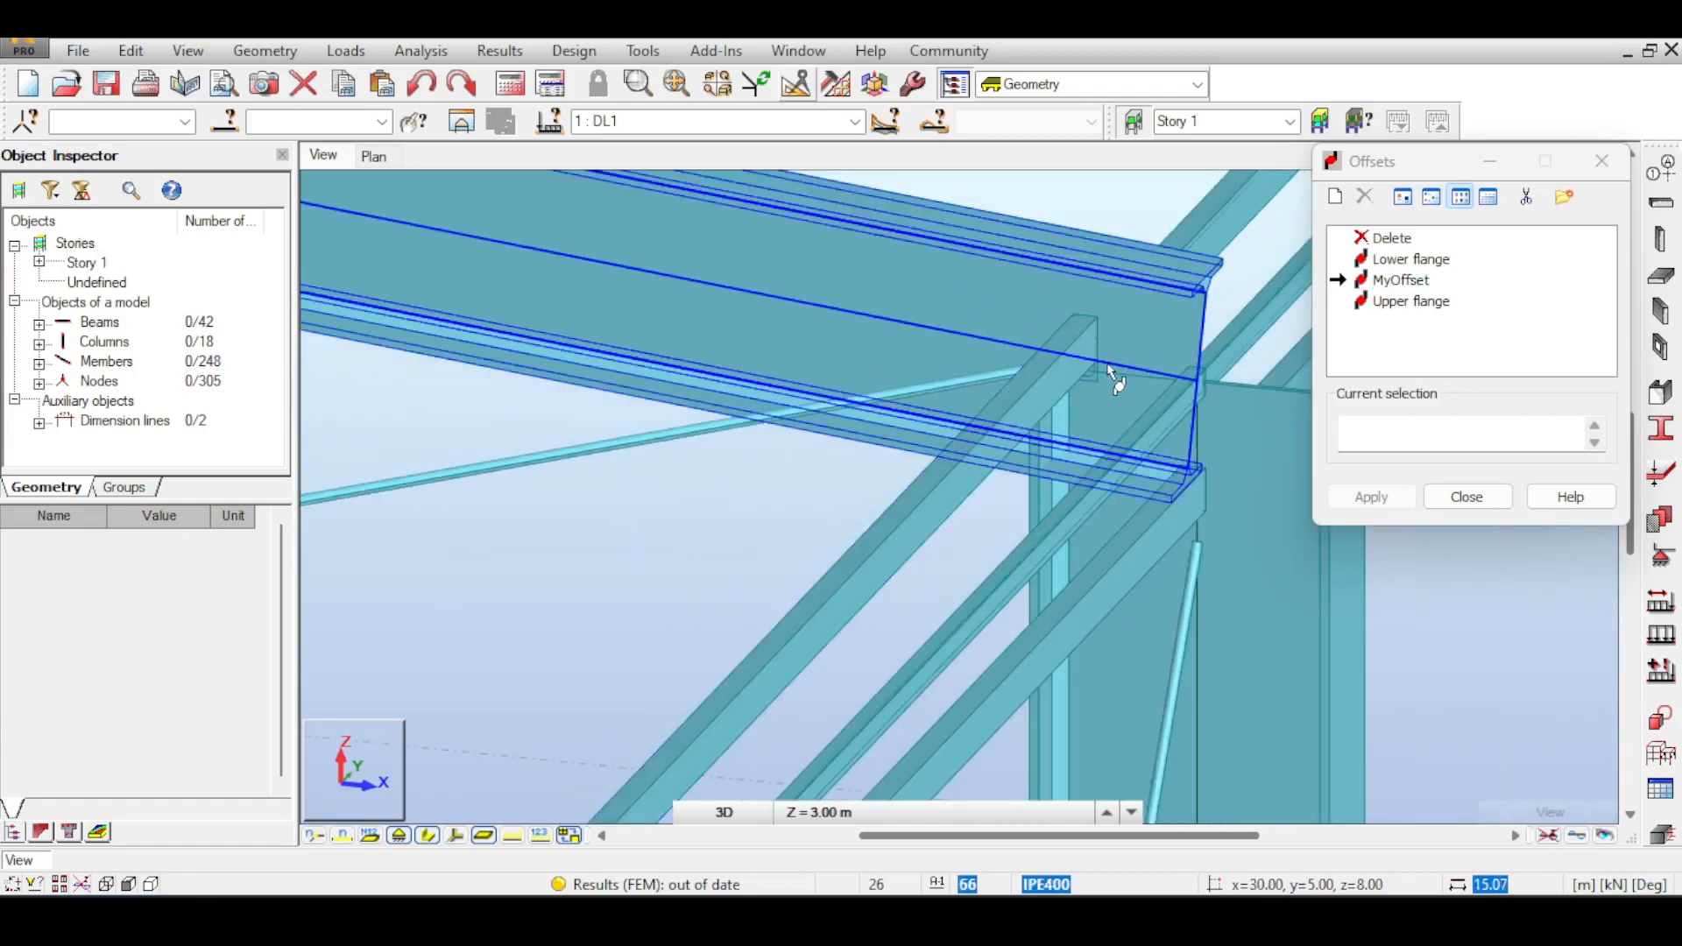
- Modify the MyOffset definition so its relative axis offset refers to IPE400 rafter 66, and overwrite the existing label
double_click(1400, 280)
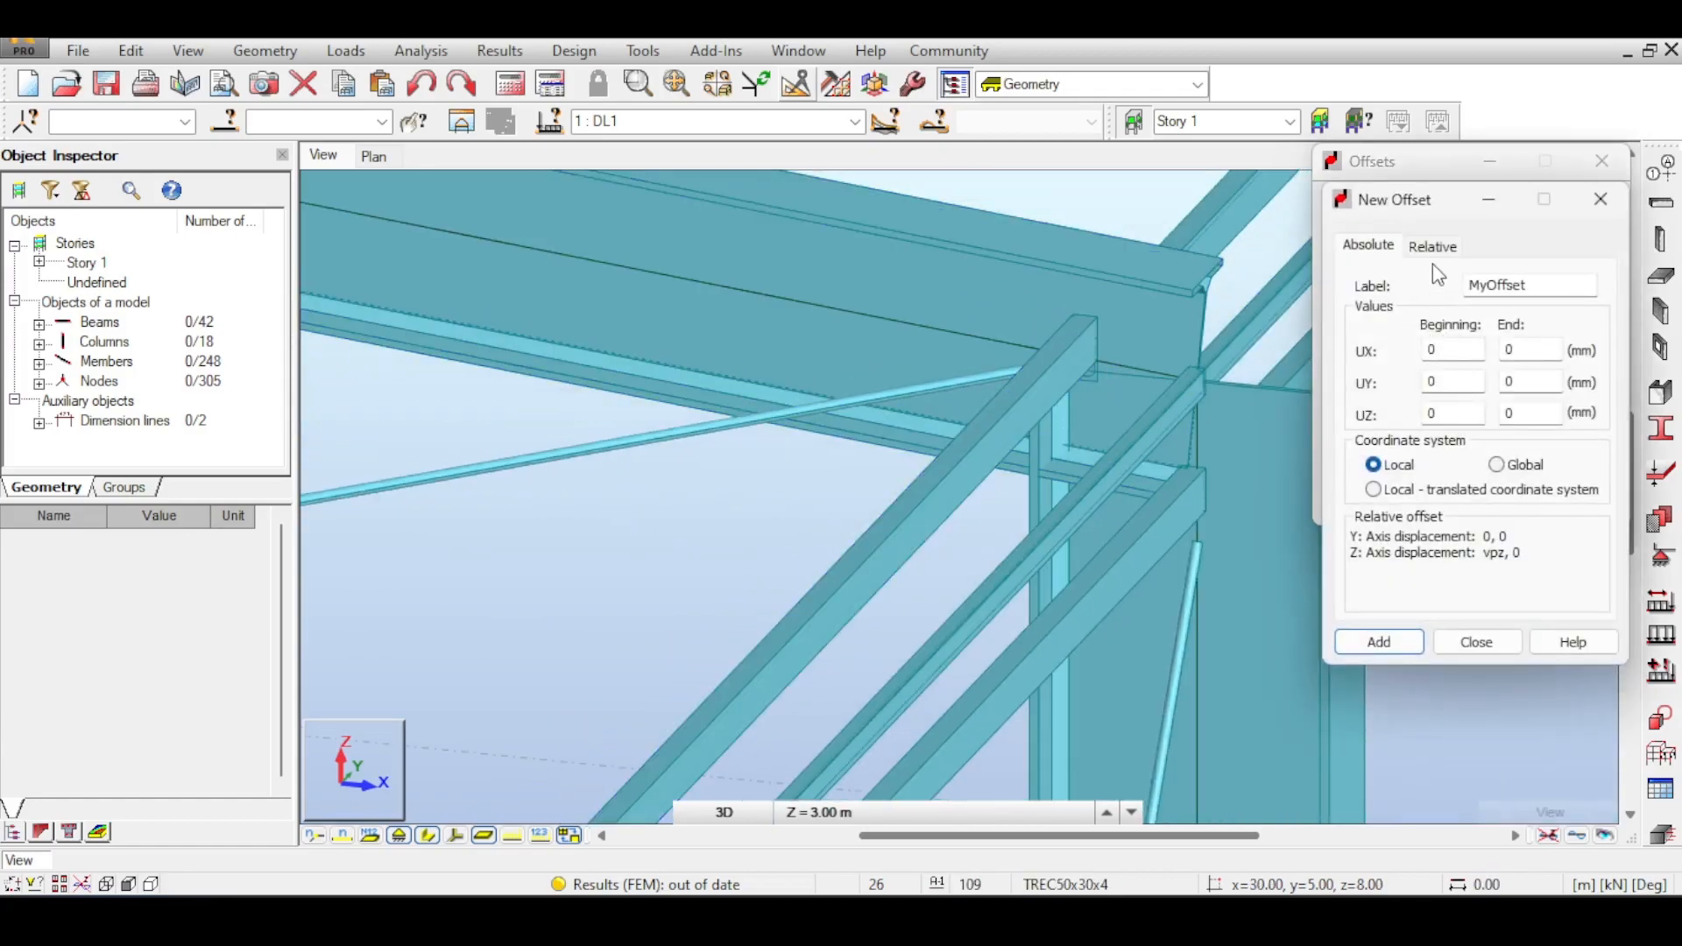
click(1432, 251)
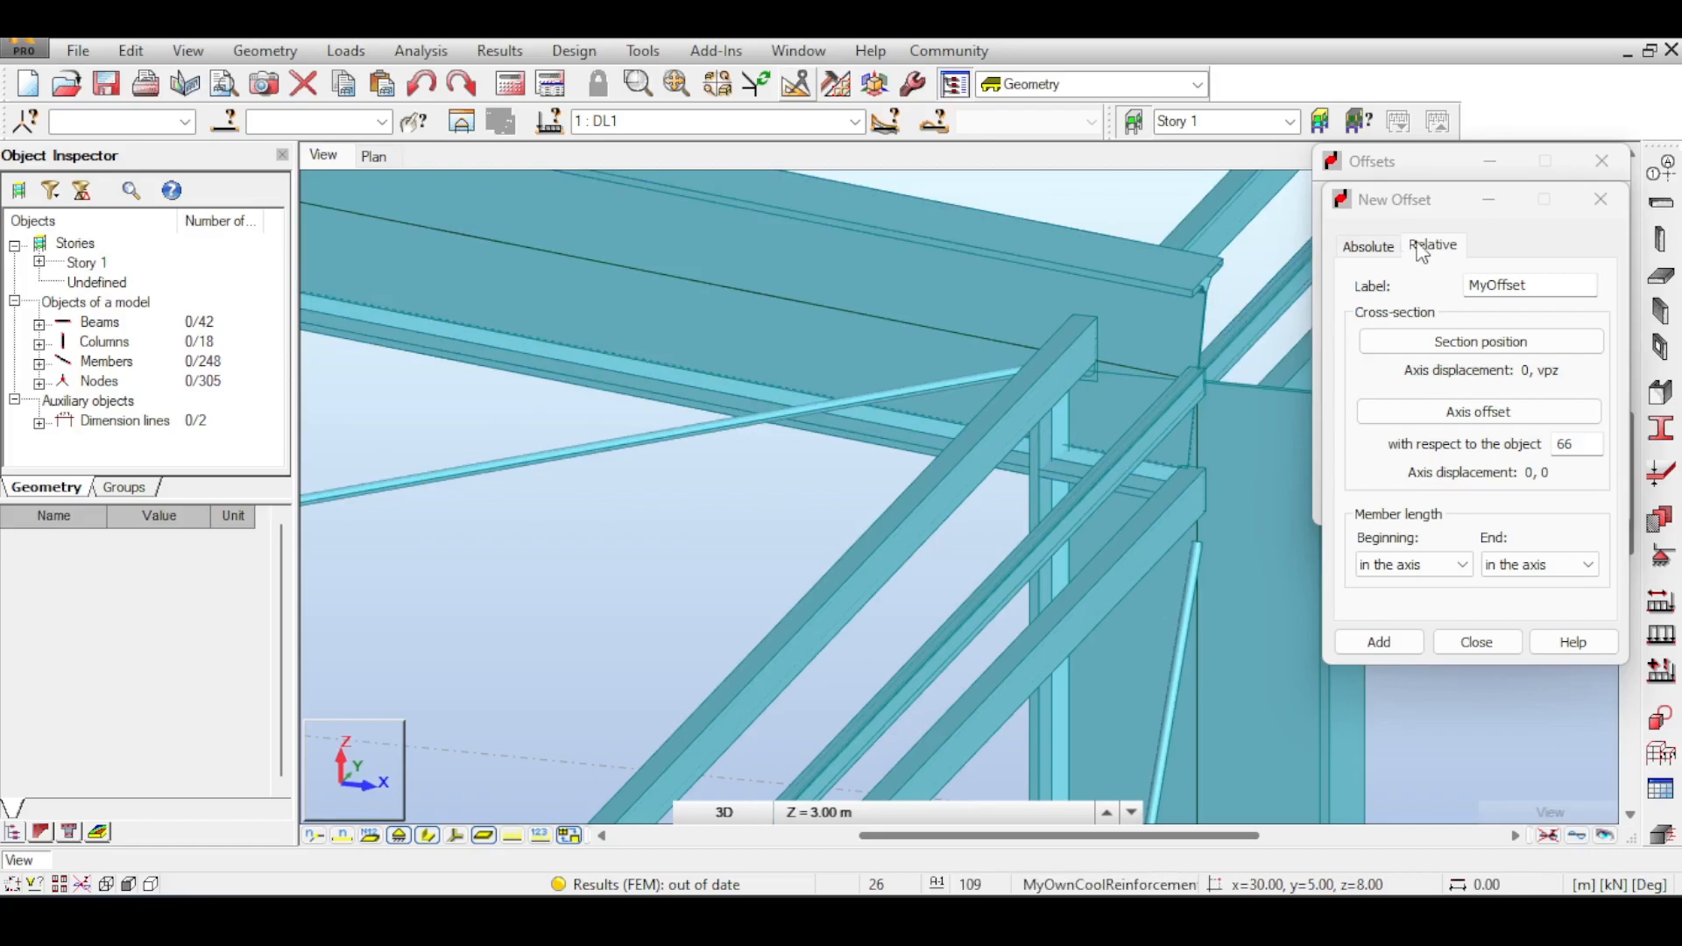
click(1577, 445)
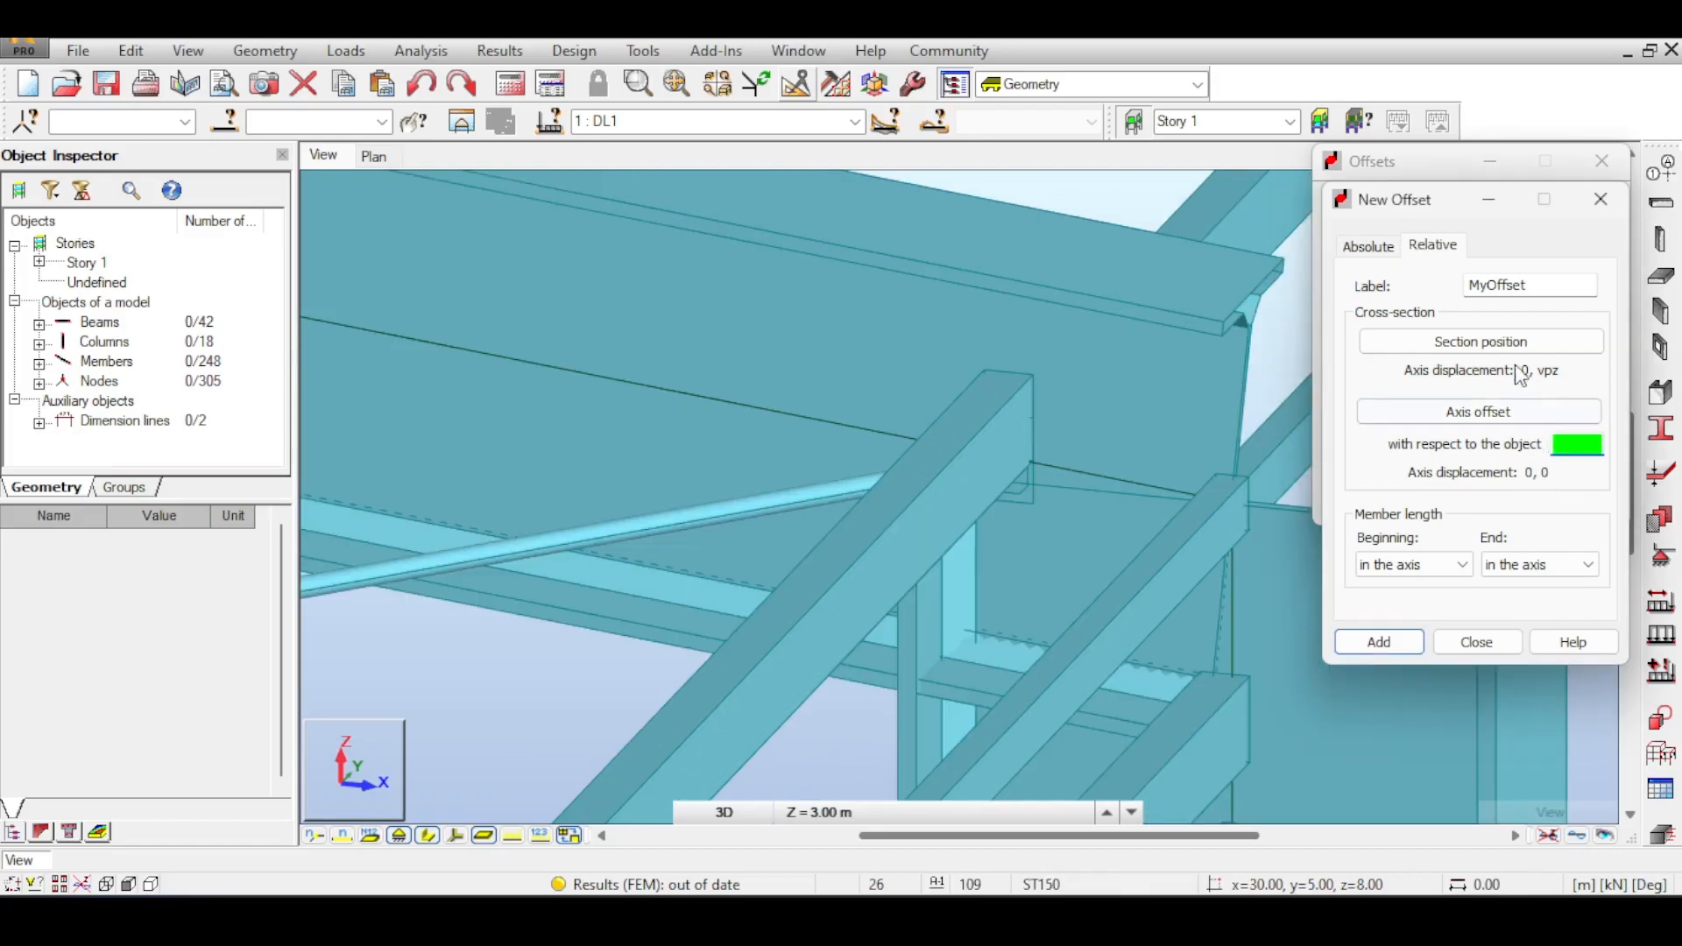
scroll(1048, 468, up, 5)
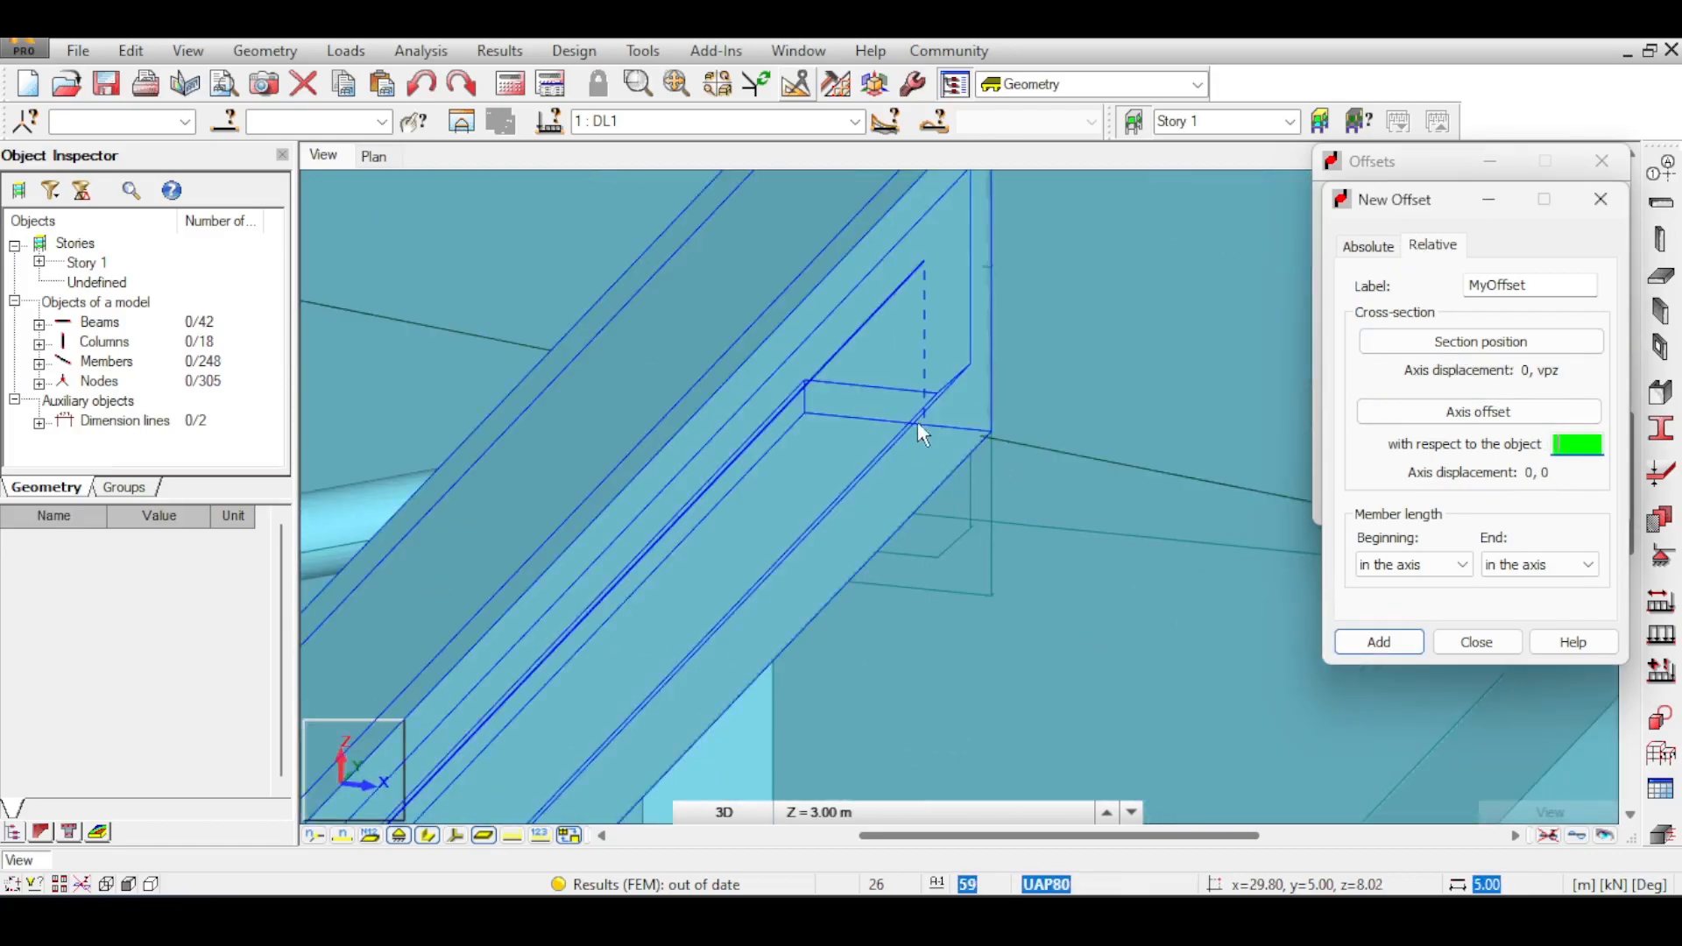
scroll(945, 426, down, 5)
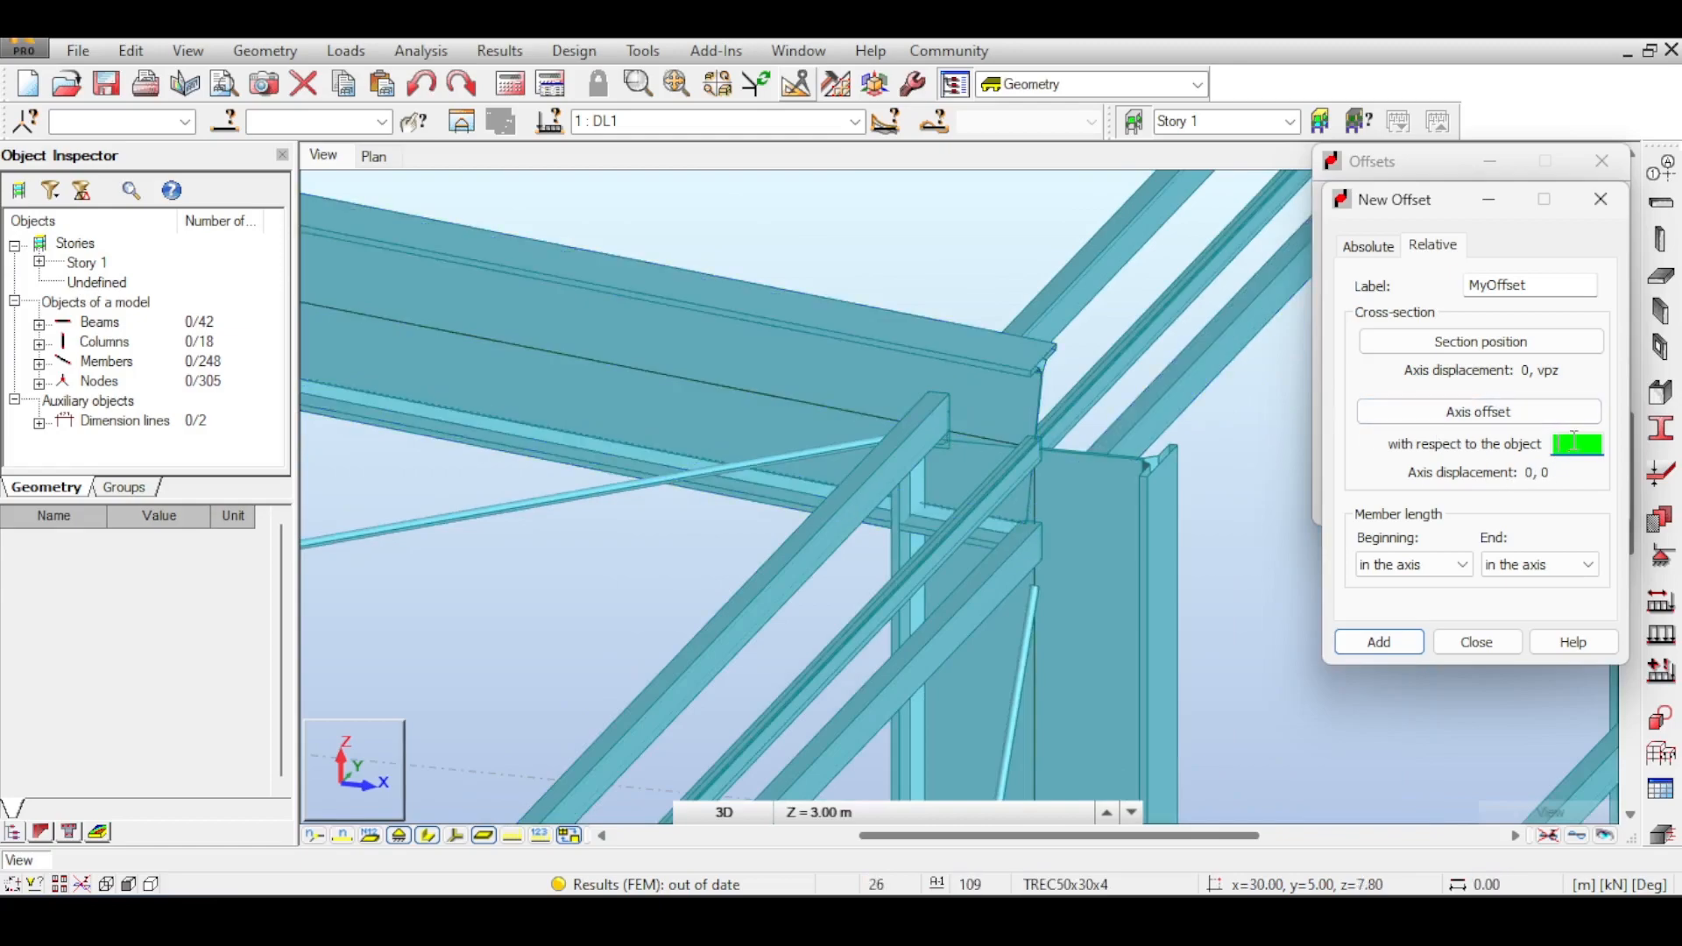
click(687, 319)
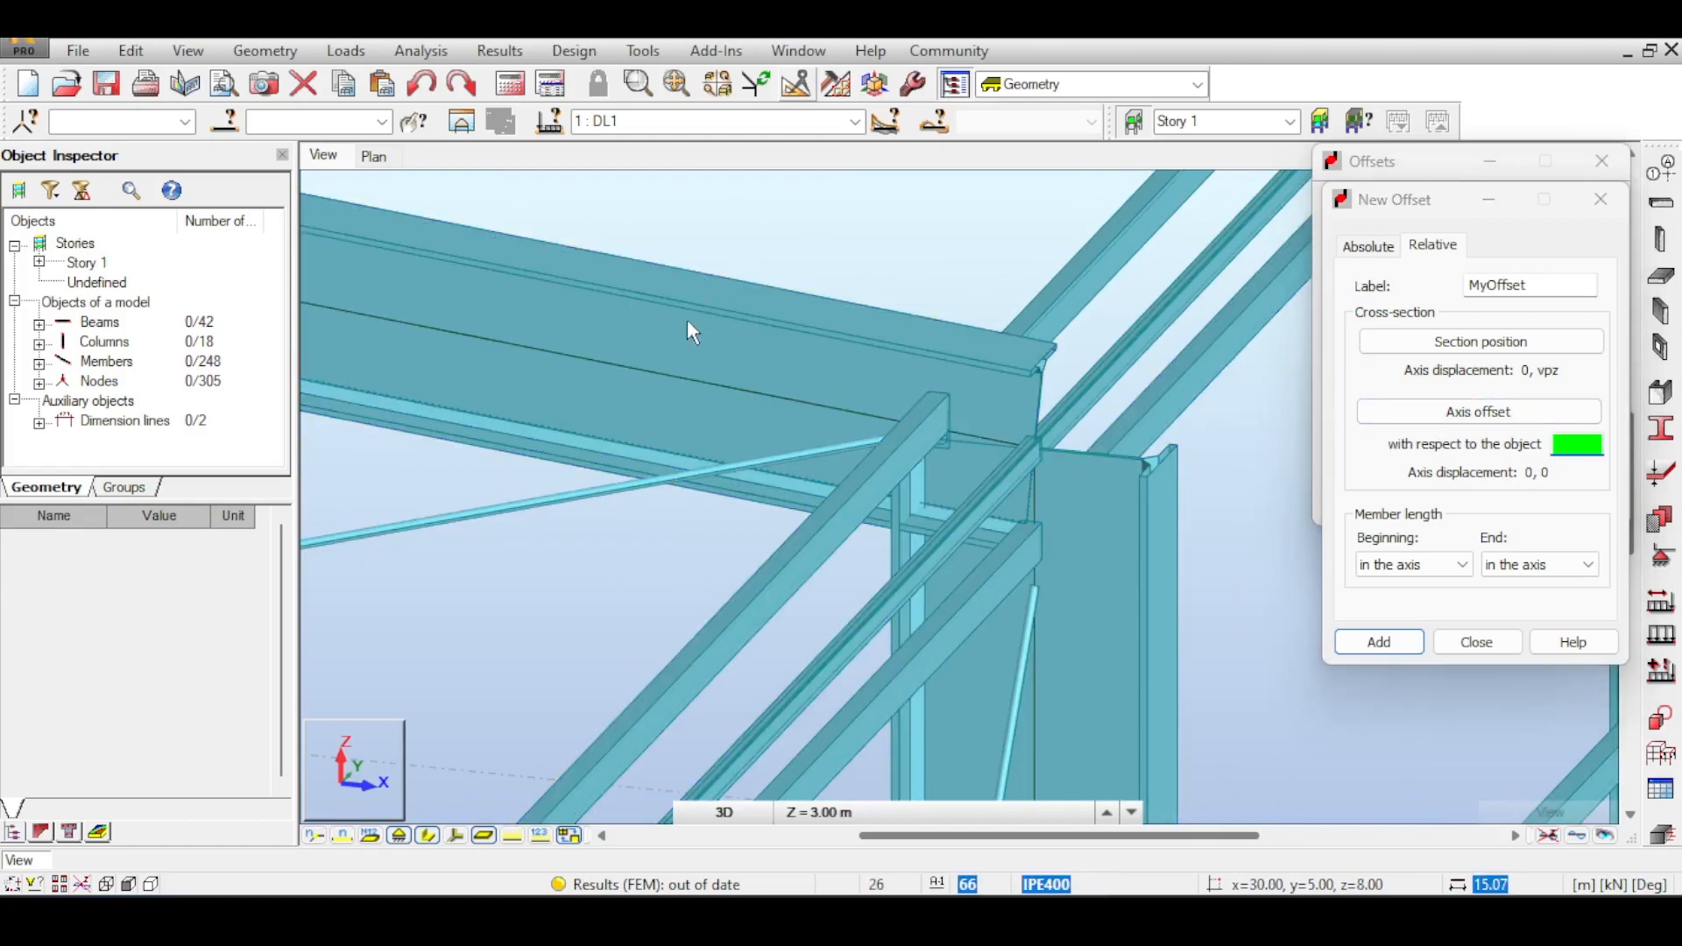
click(1568, 443)
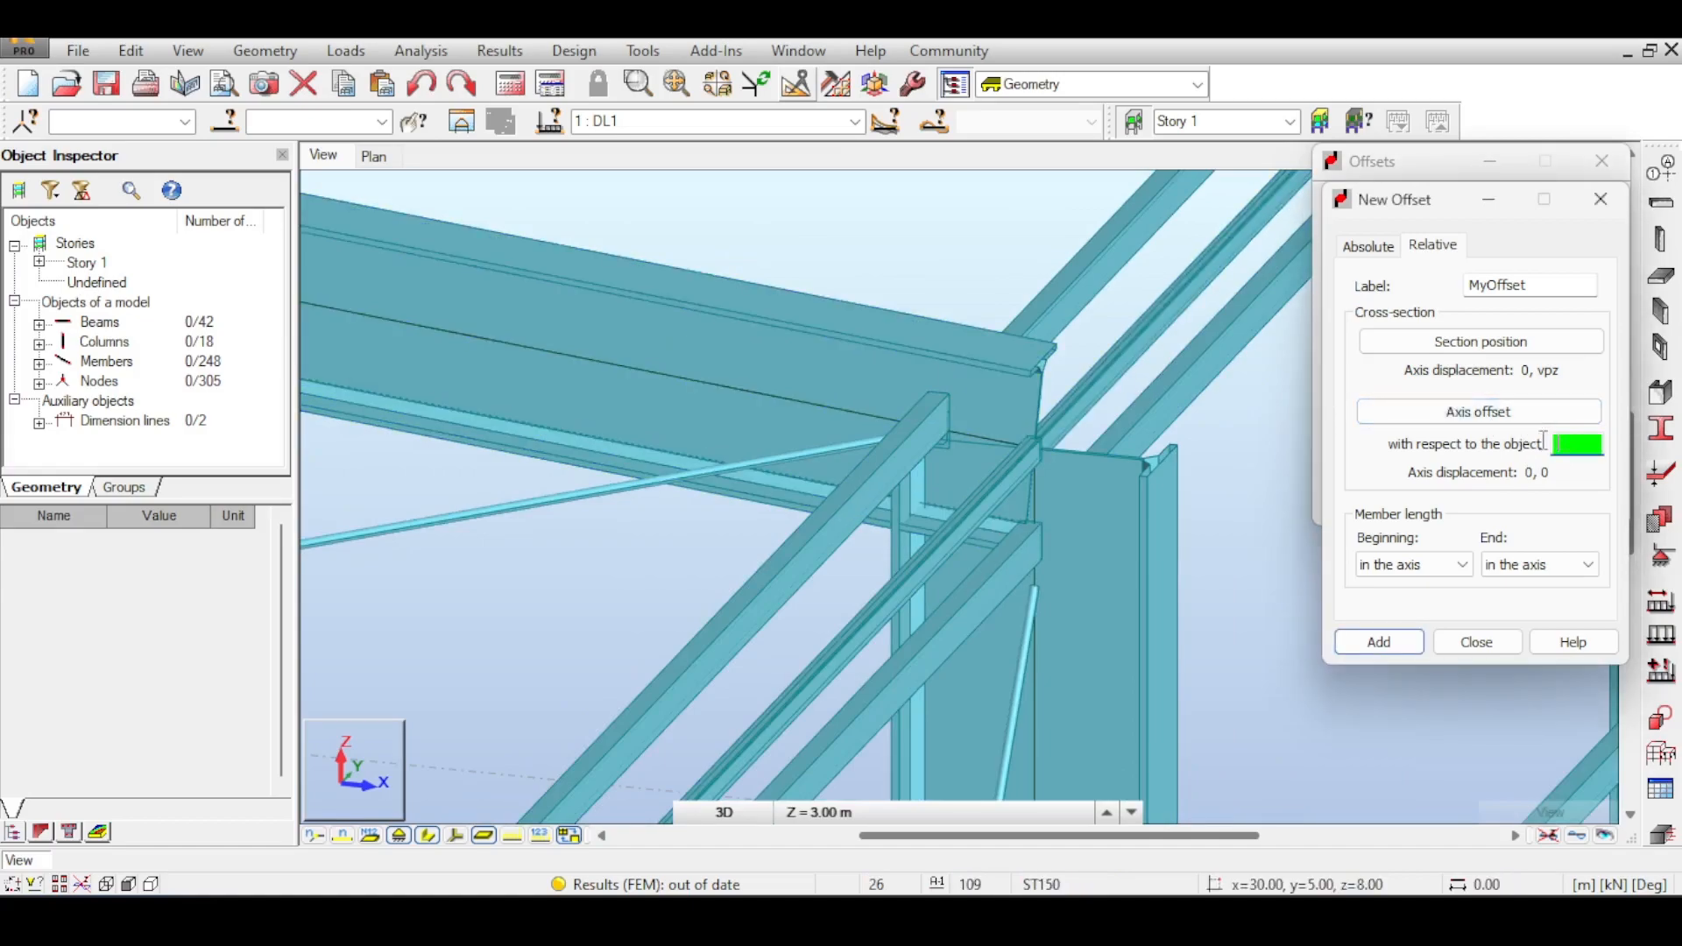
click(624, 292)
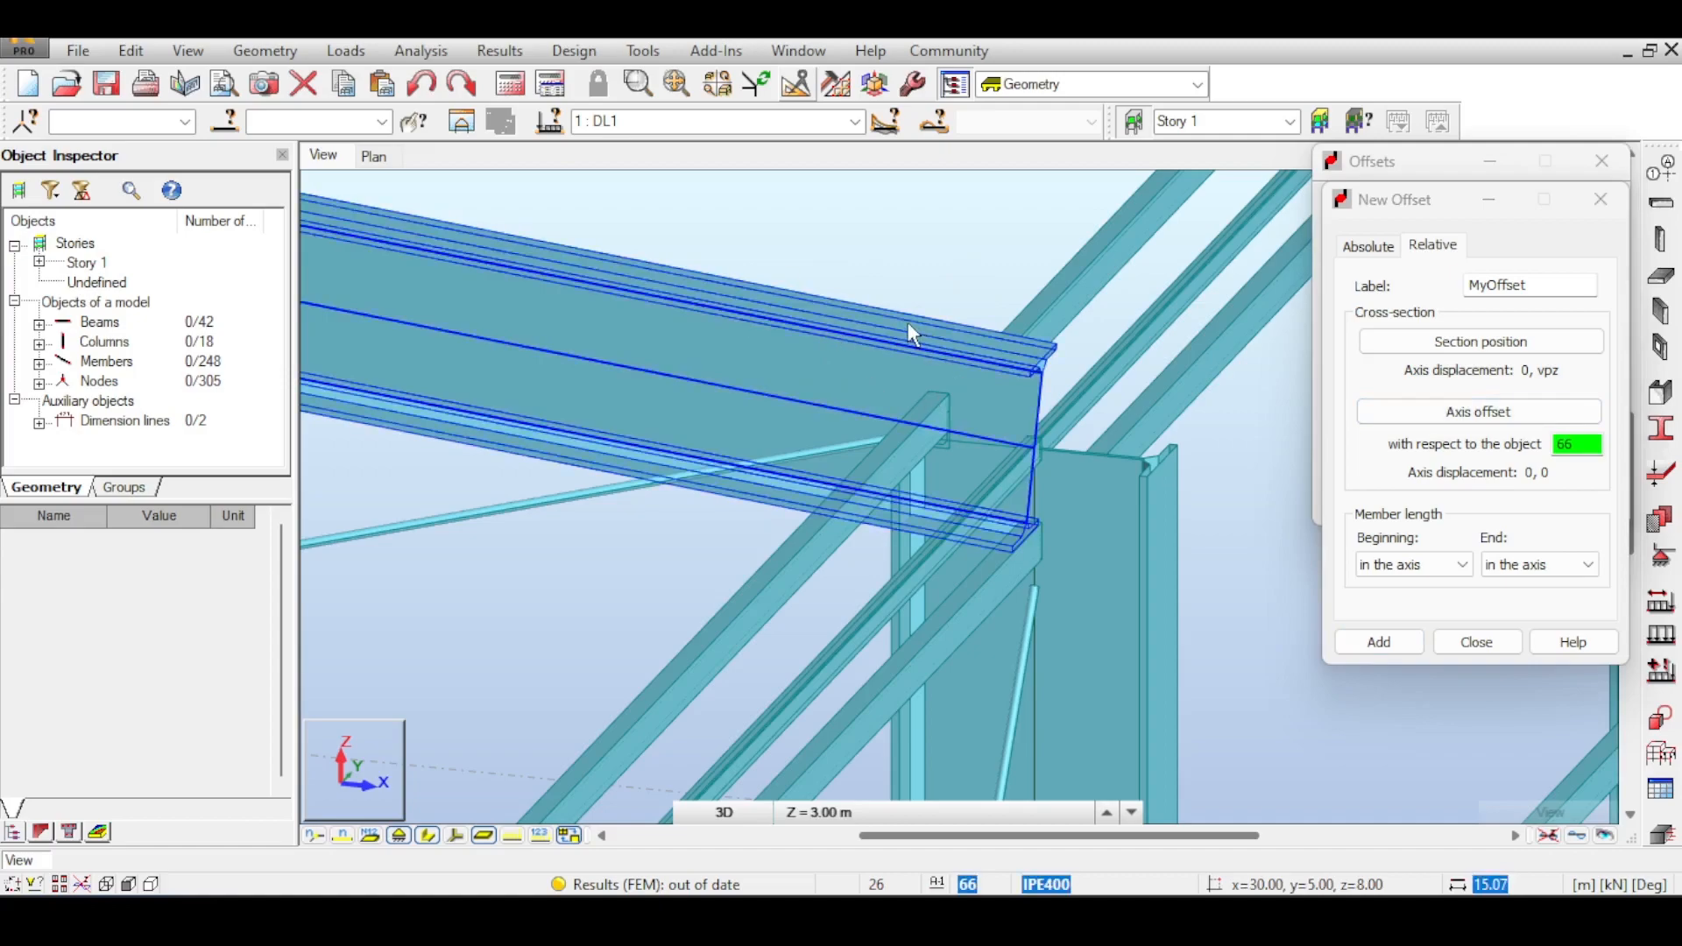
click(1382, 642)
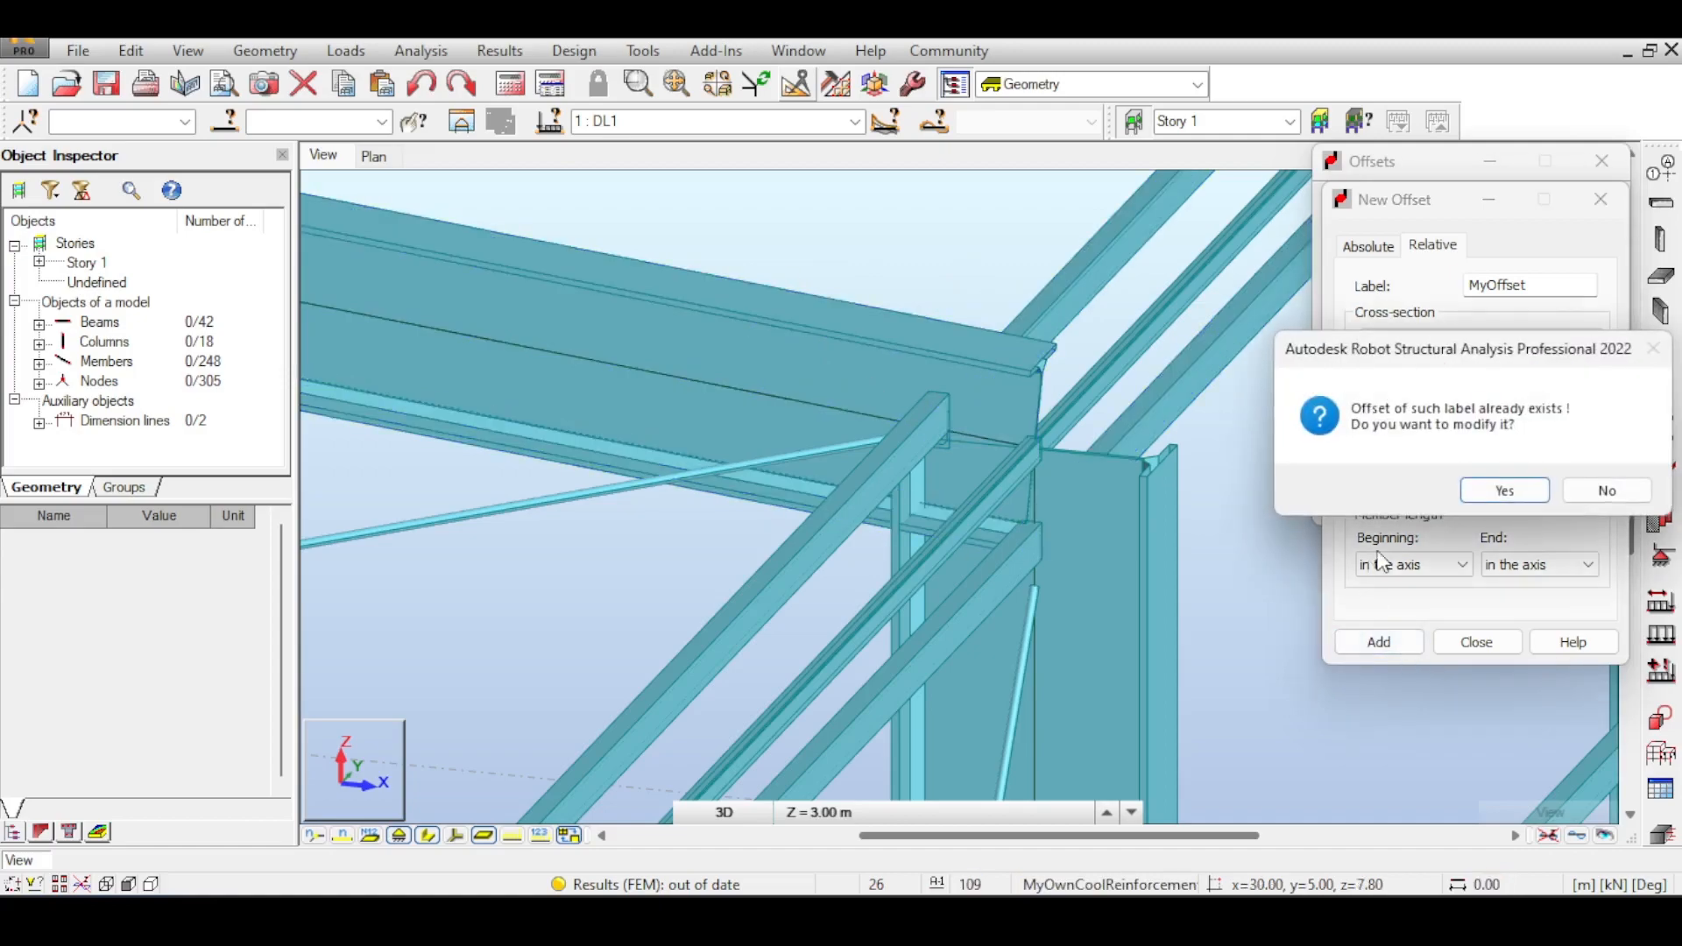
click(1505, 493)
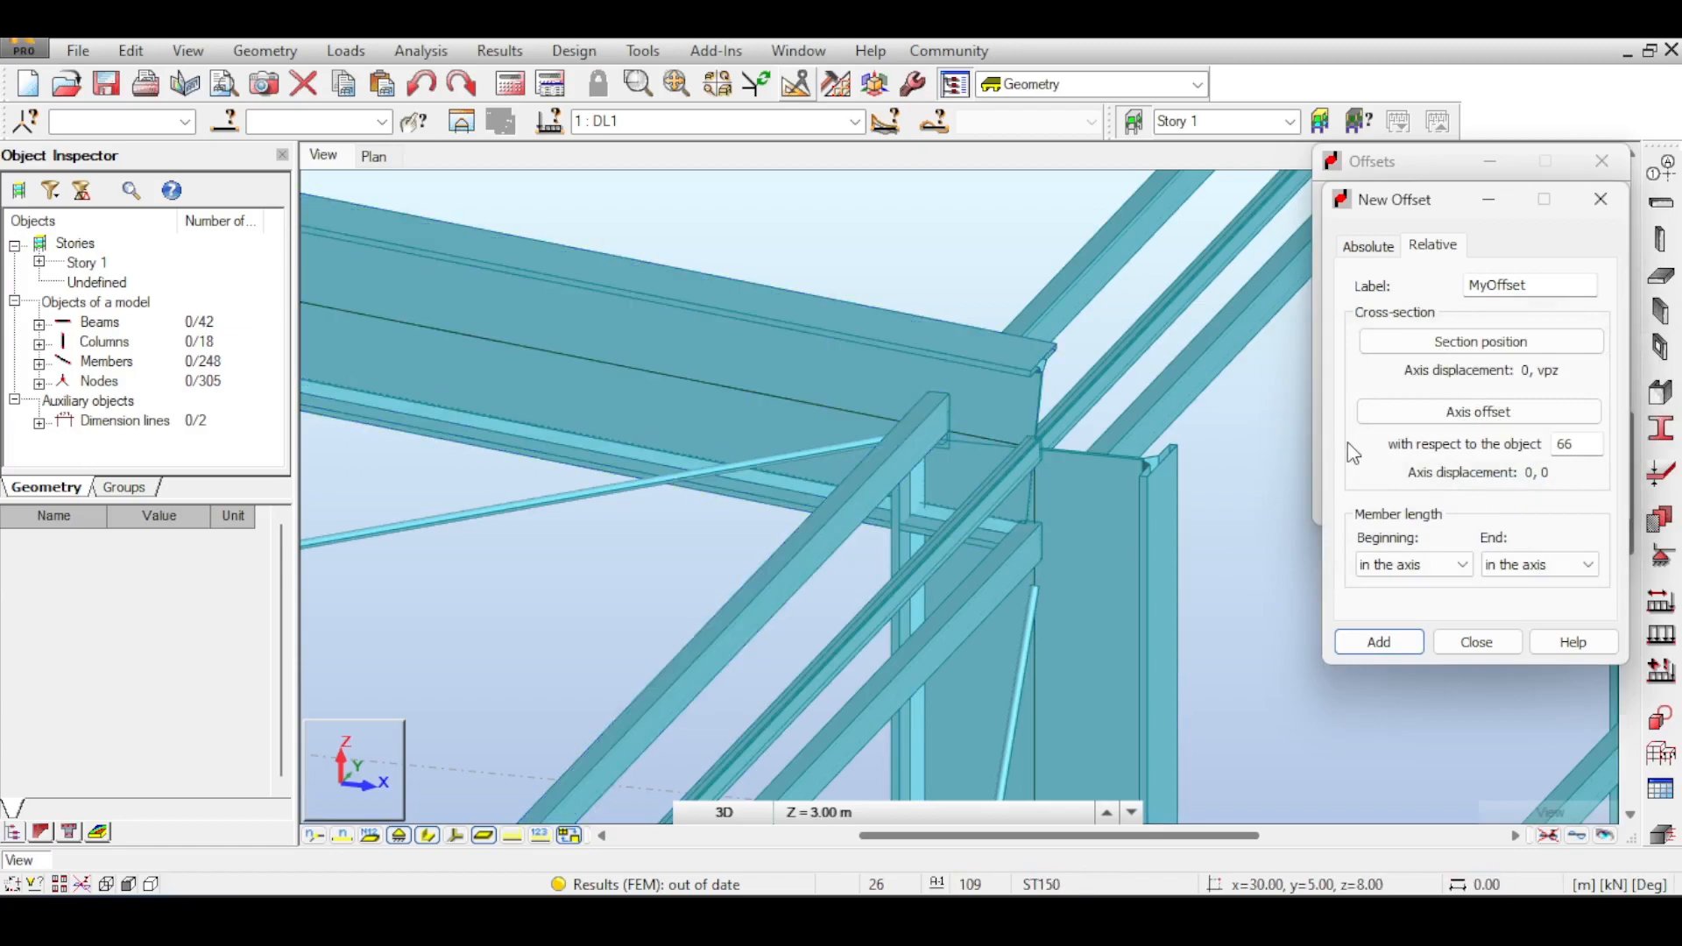
- View the available axis offset positions, reset MyOffset's section position to the centre (0, 0), and overwrite the definition
click(1489, 412)
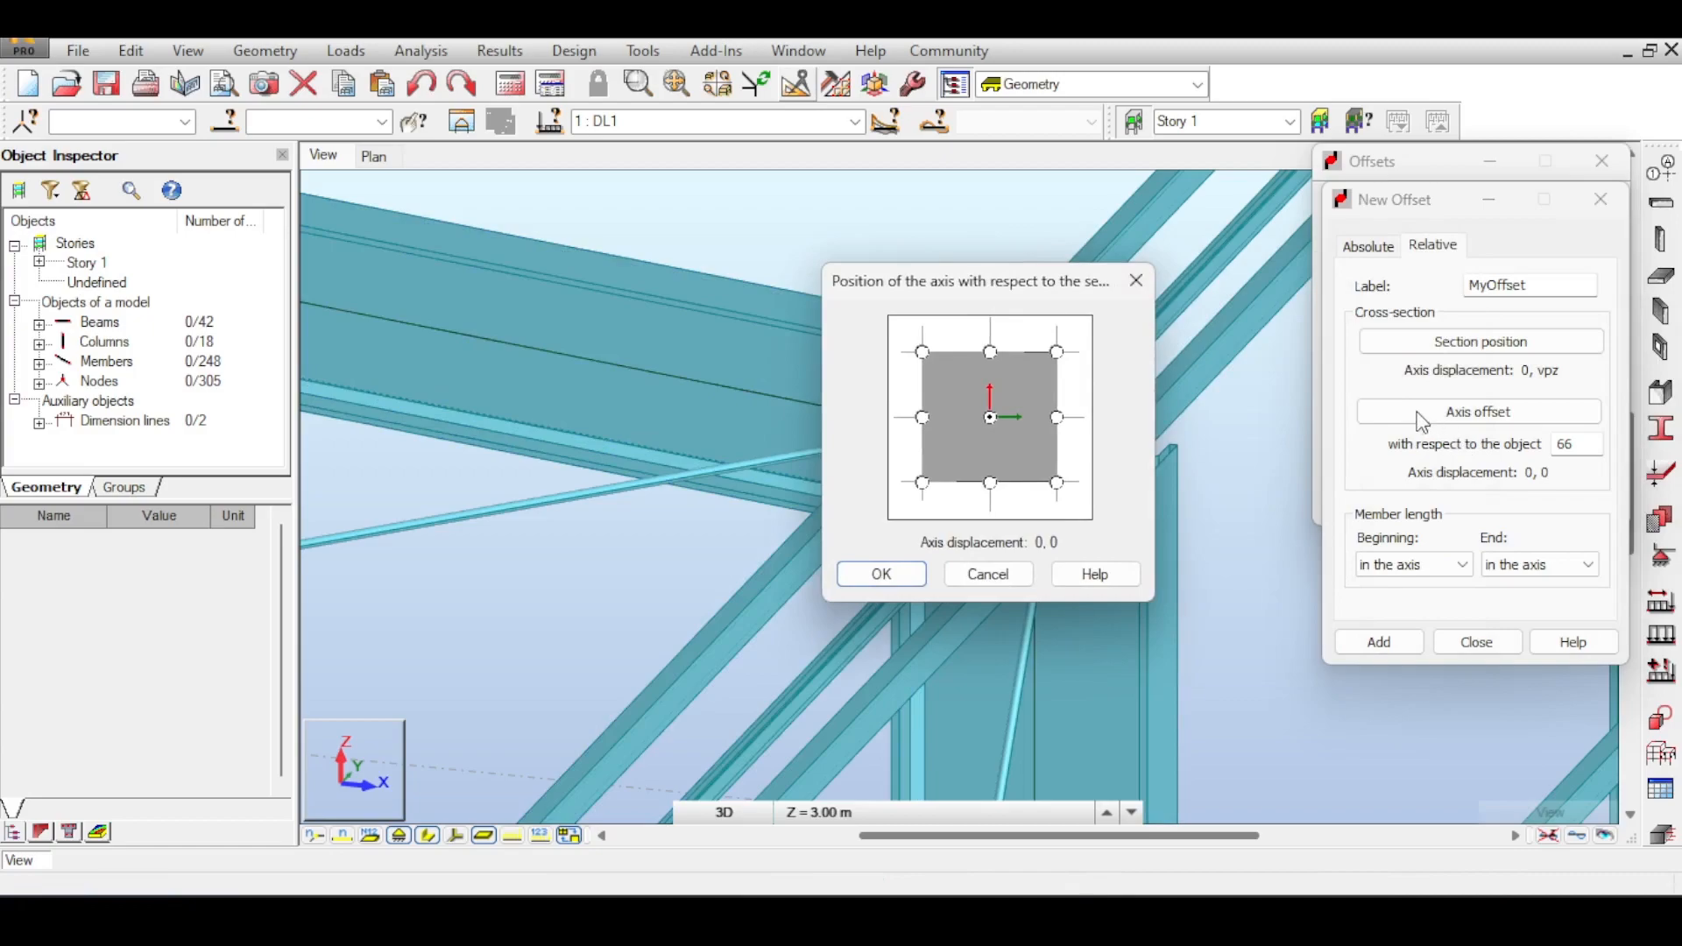
drag(1016, 269, 1175, 274)
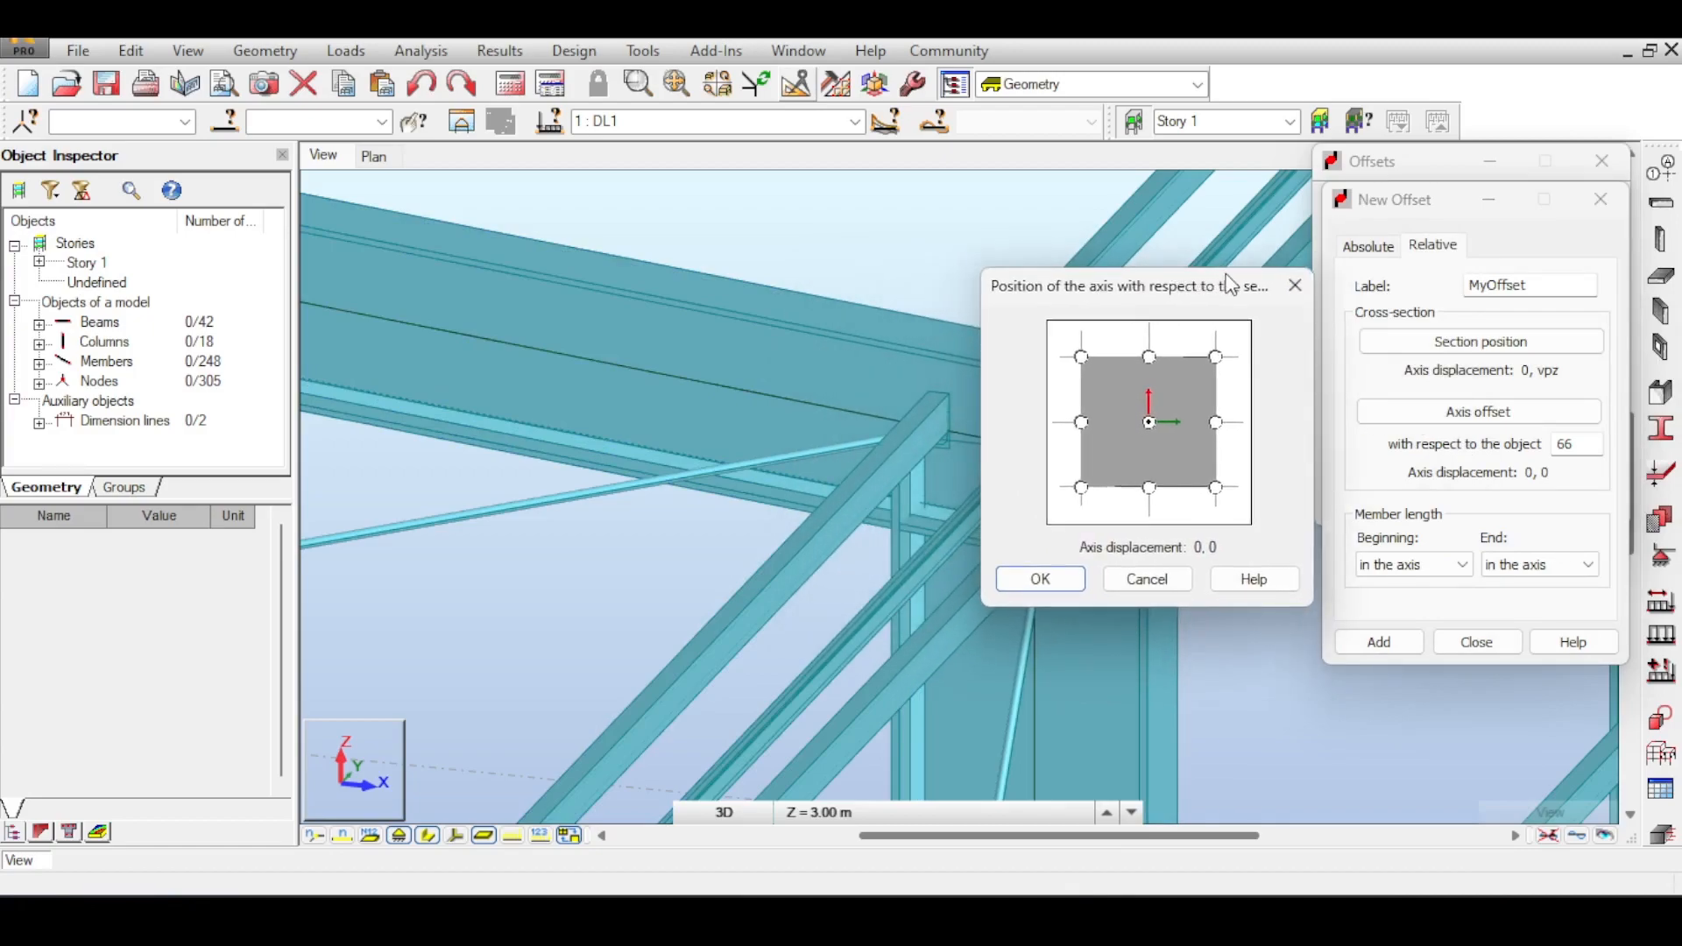
drag(1227, 285, 1311, 258)
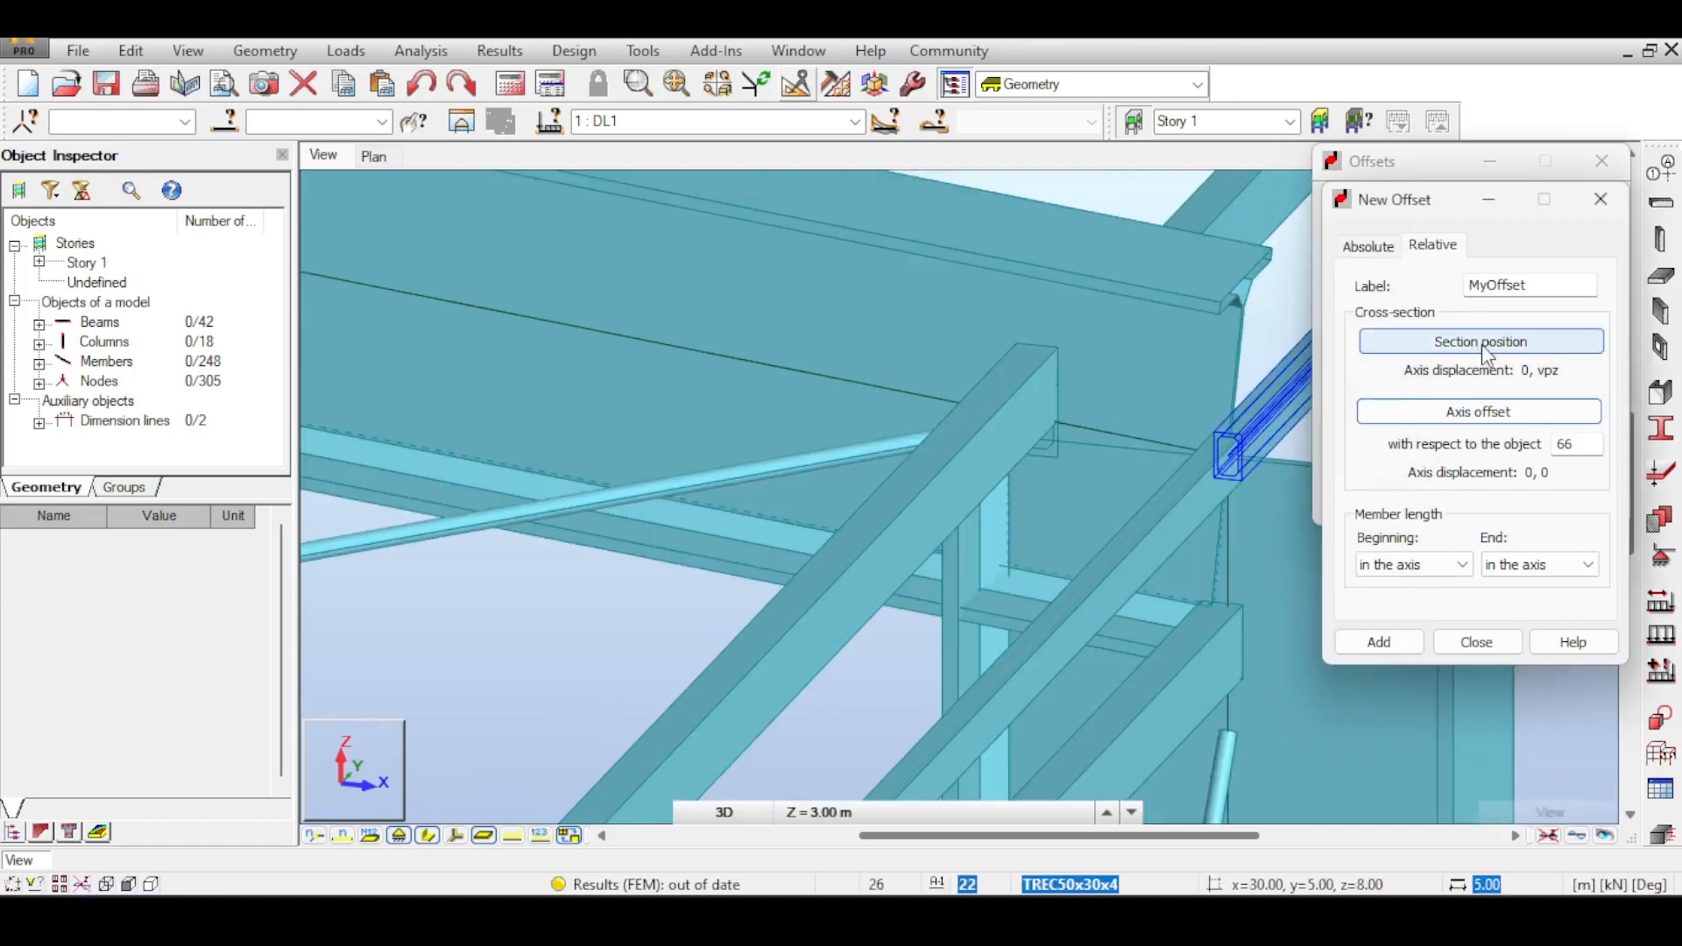
click(1481, 342)
click(1477, 407)
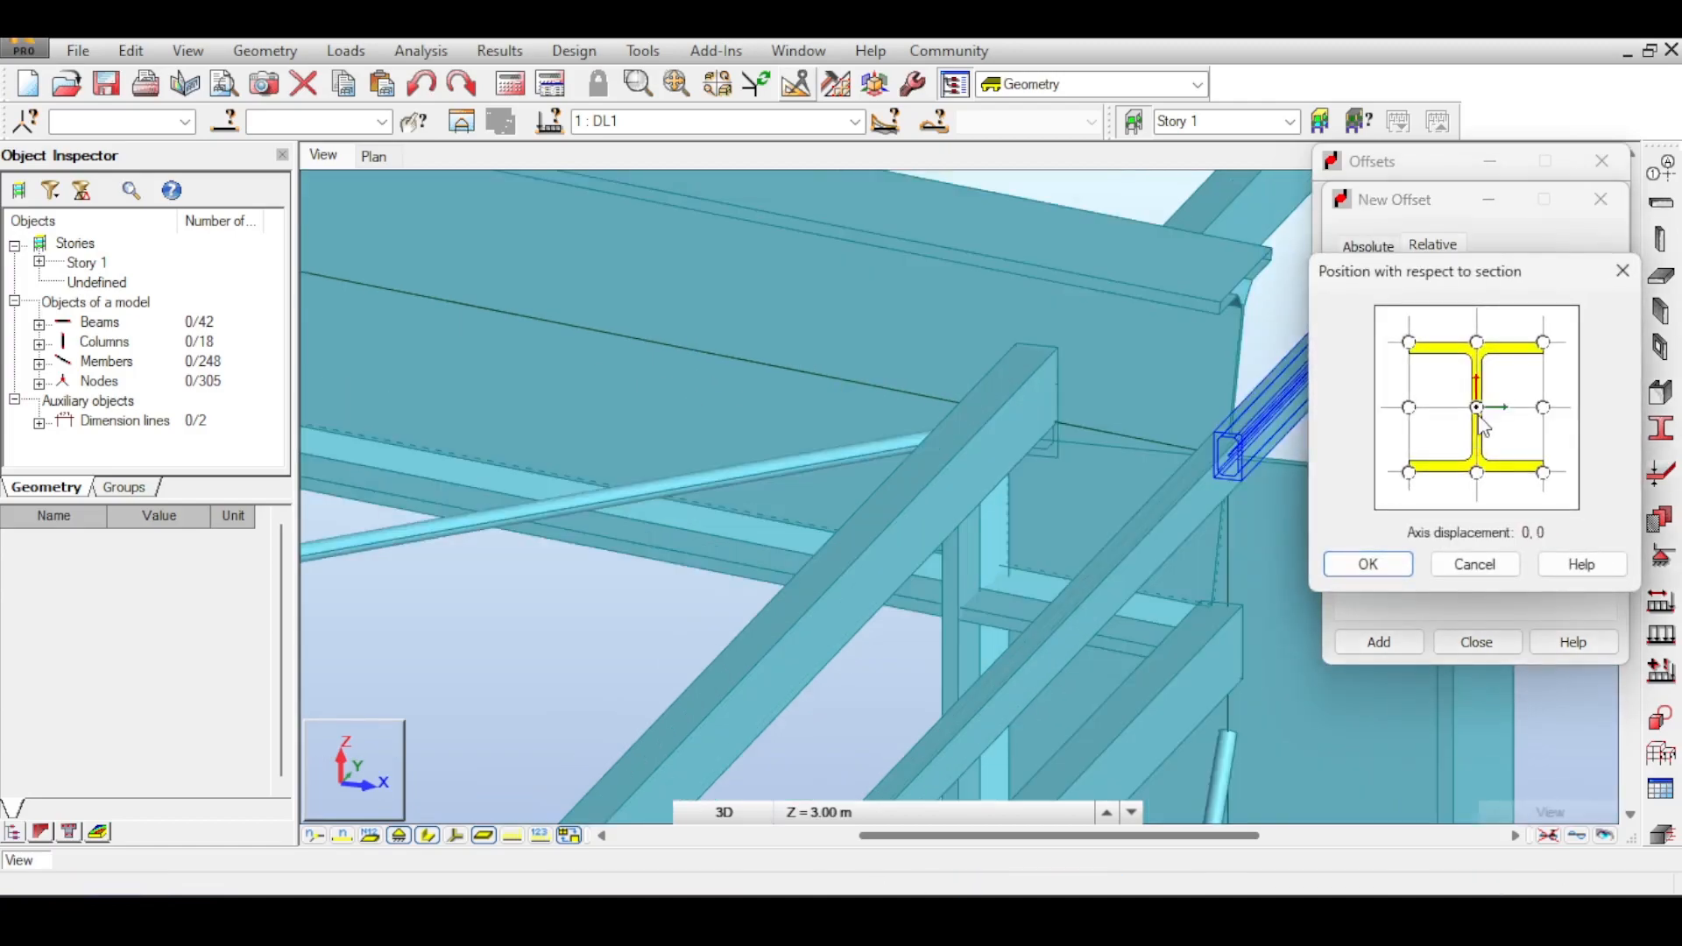
click(1369, 565)
click(1380, 642)
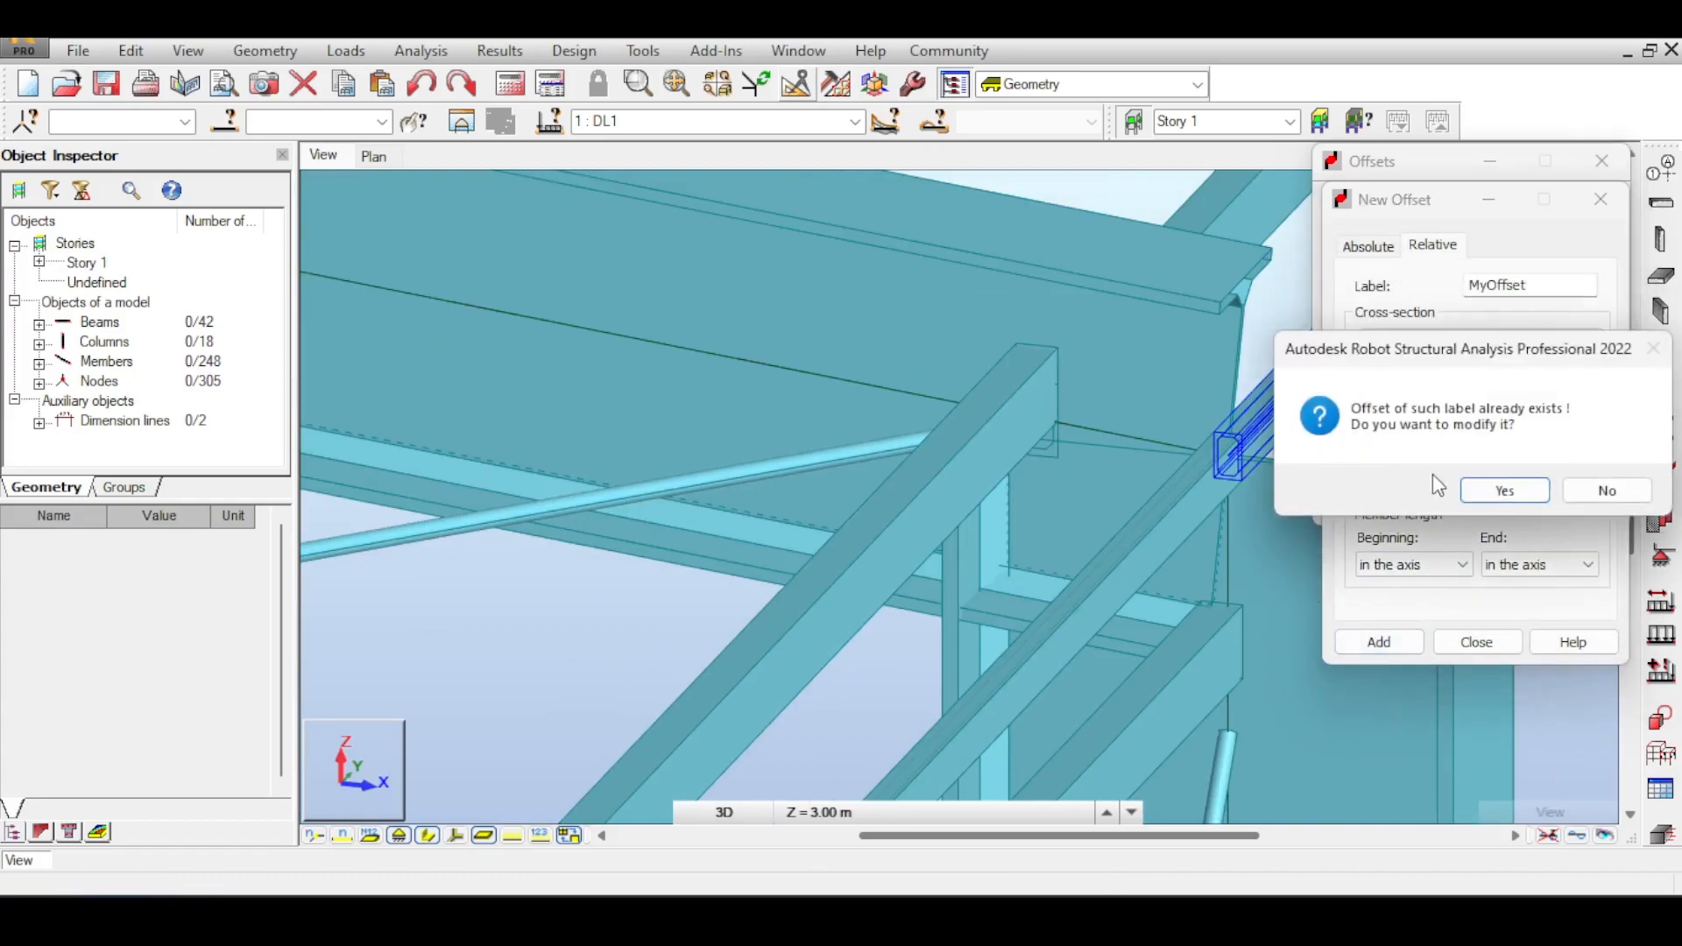
click(1493, 488)
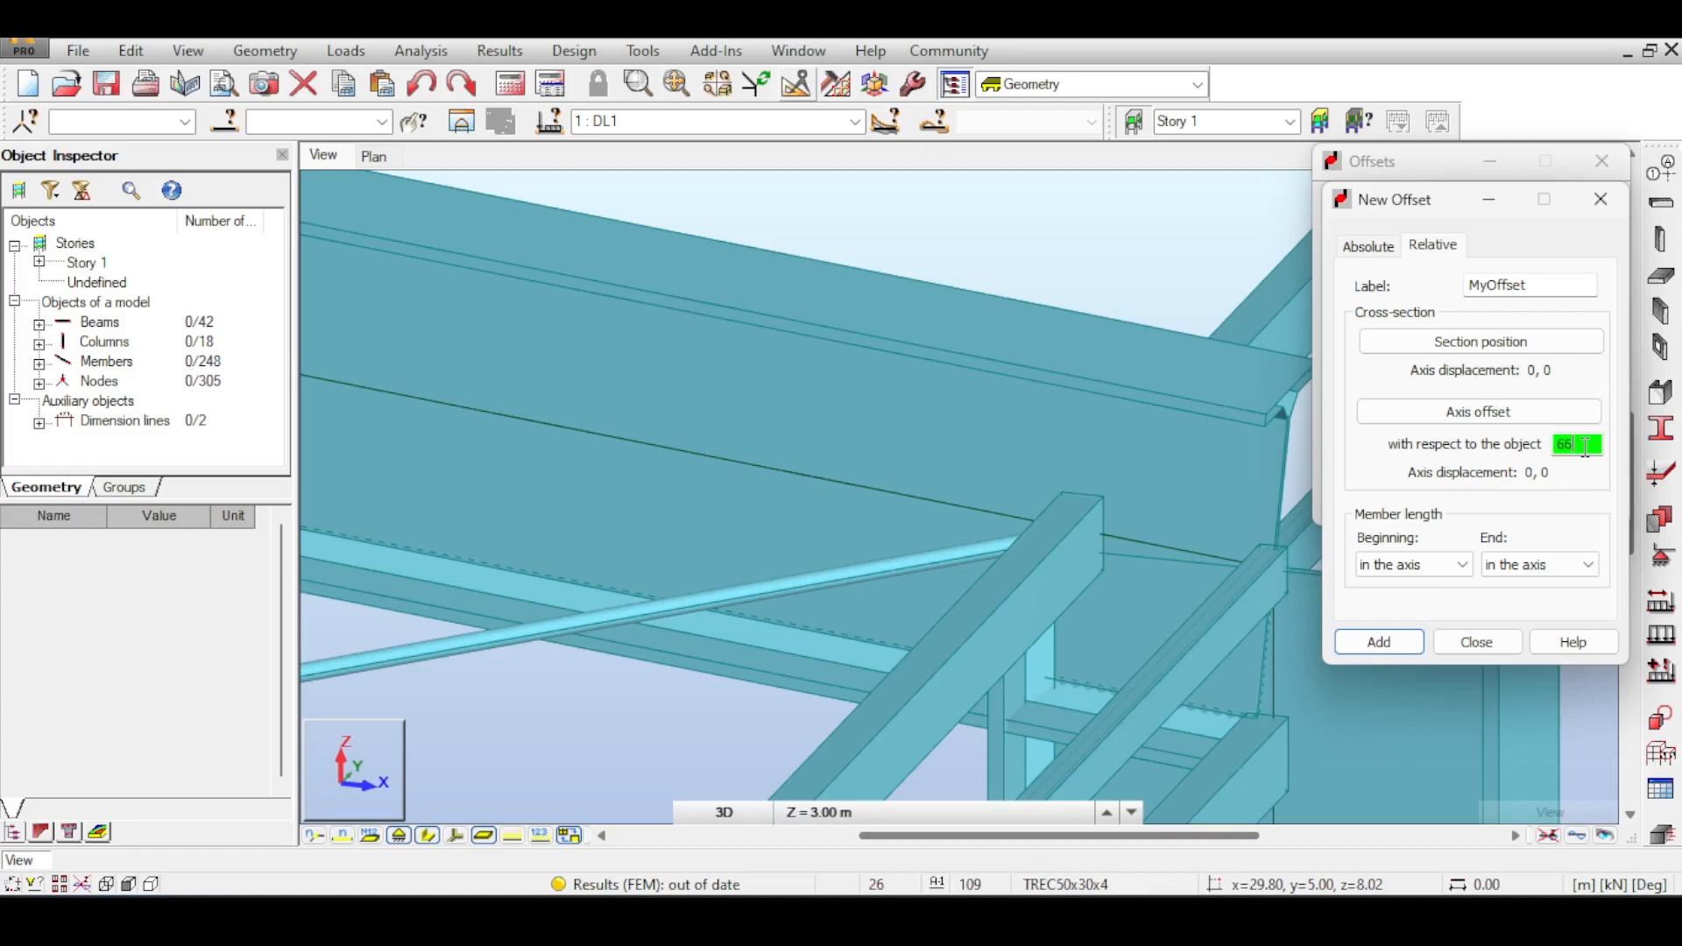
- Pick IPE400 rafter 66 again as MyOffset's reference object, overwrite the definition, and review its section position and axis offset choices
click(900, 324)
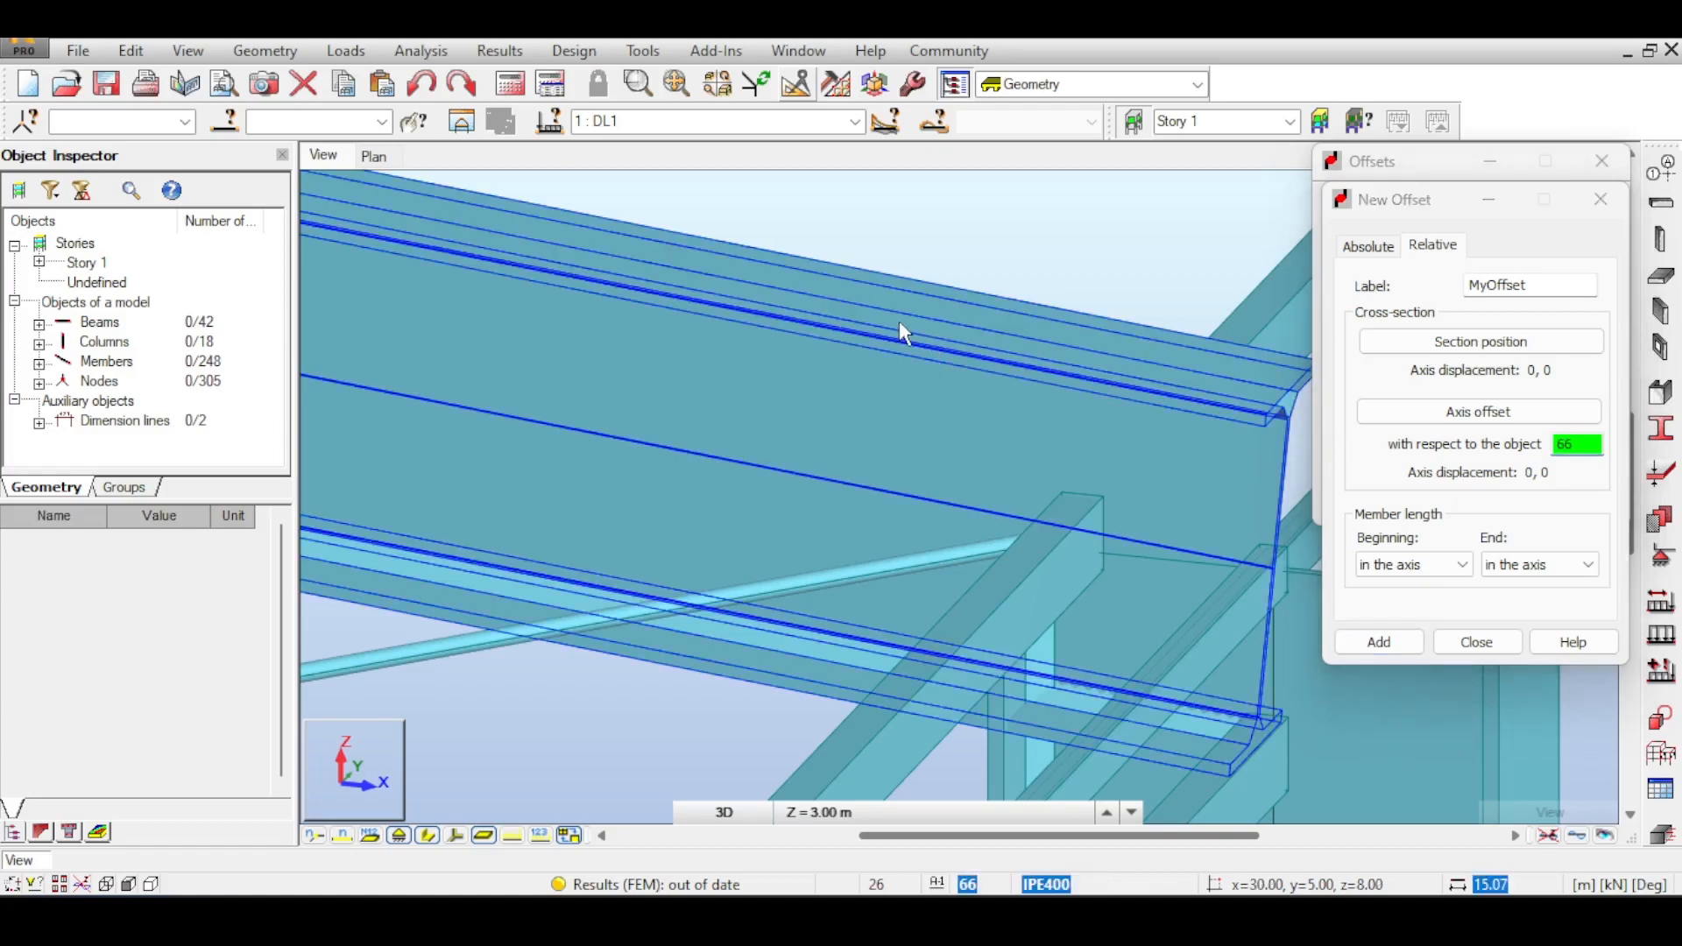
click(1417, 654)
click(1489, 488)
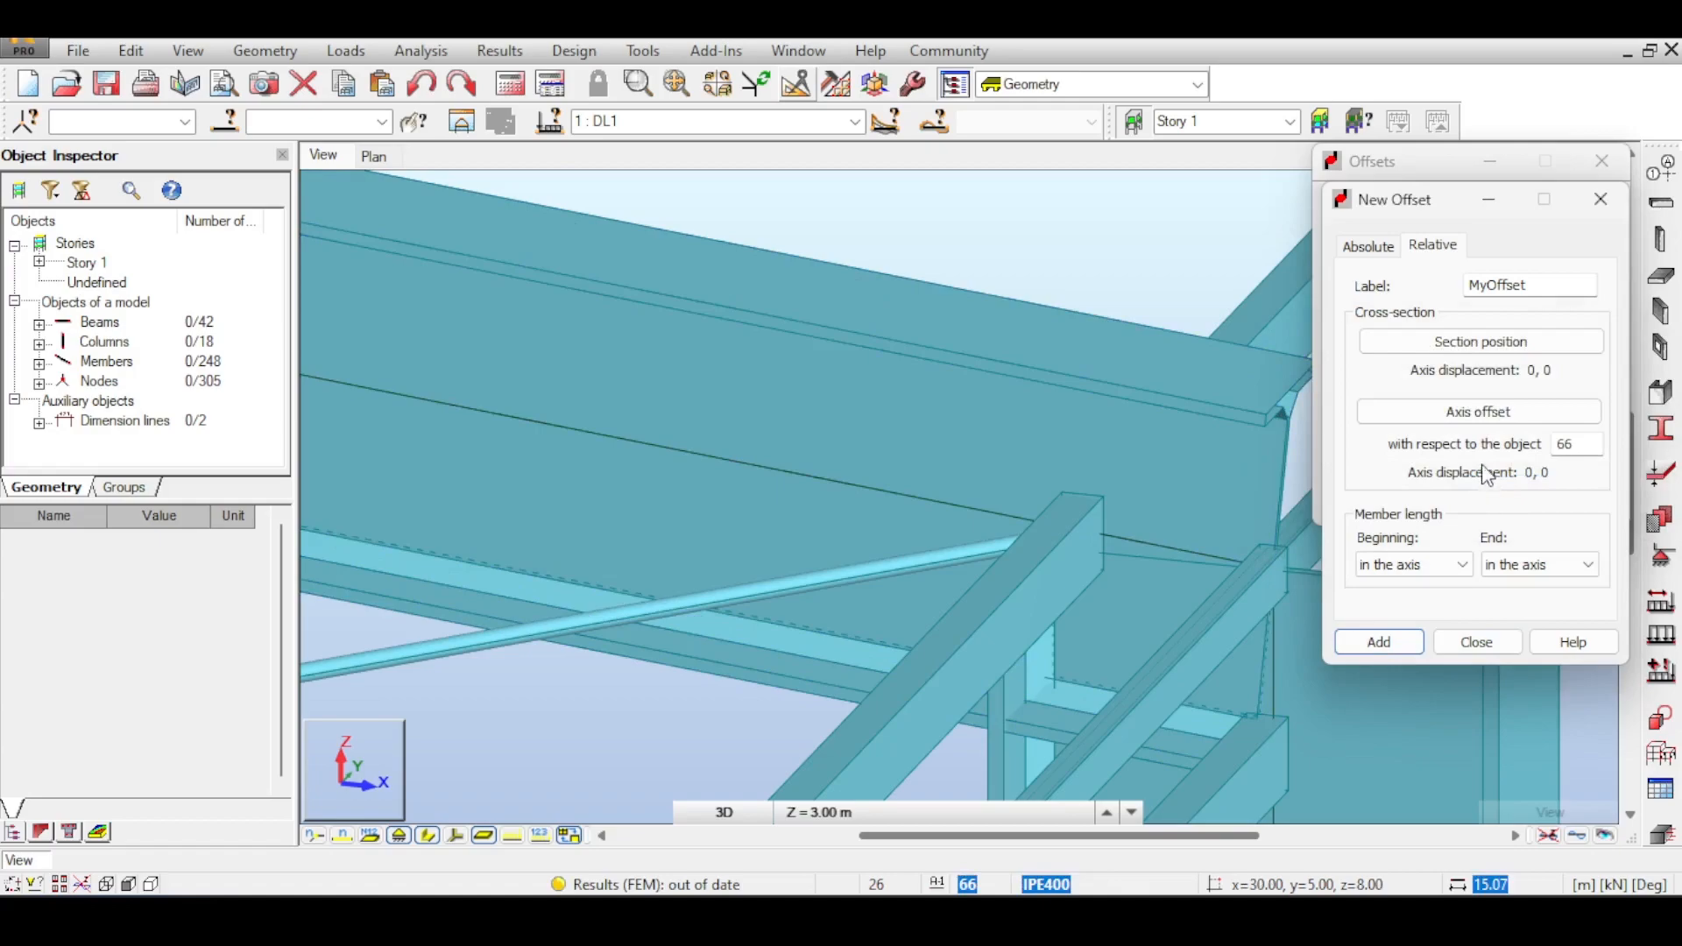
click(1478, 341)
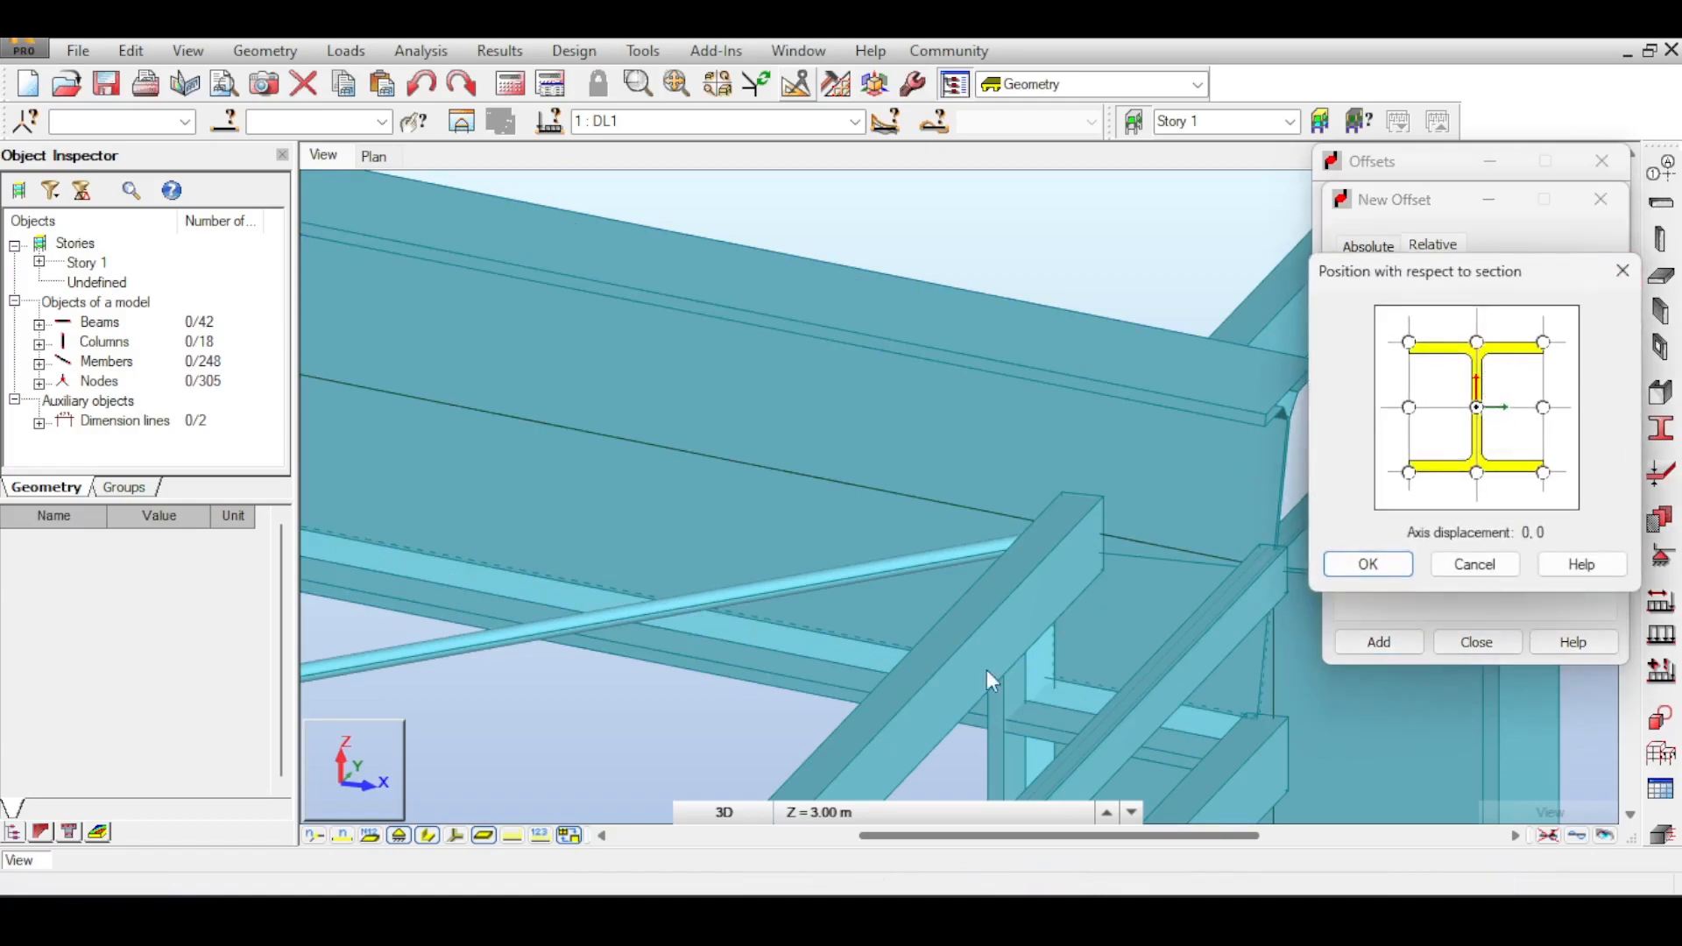
click(1623, 271)
click(1509, 408)
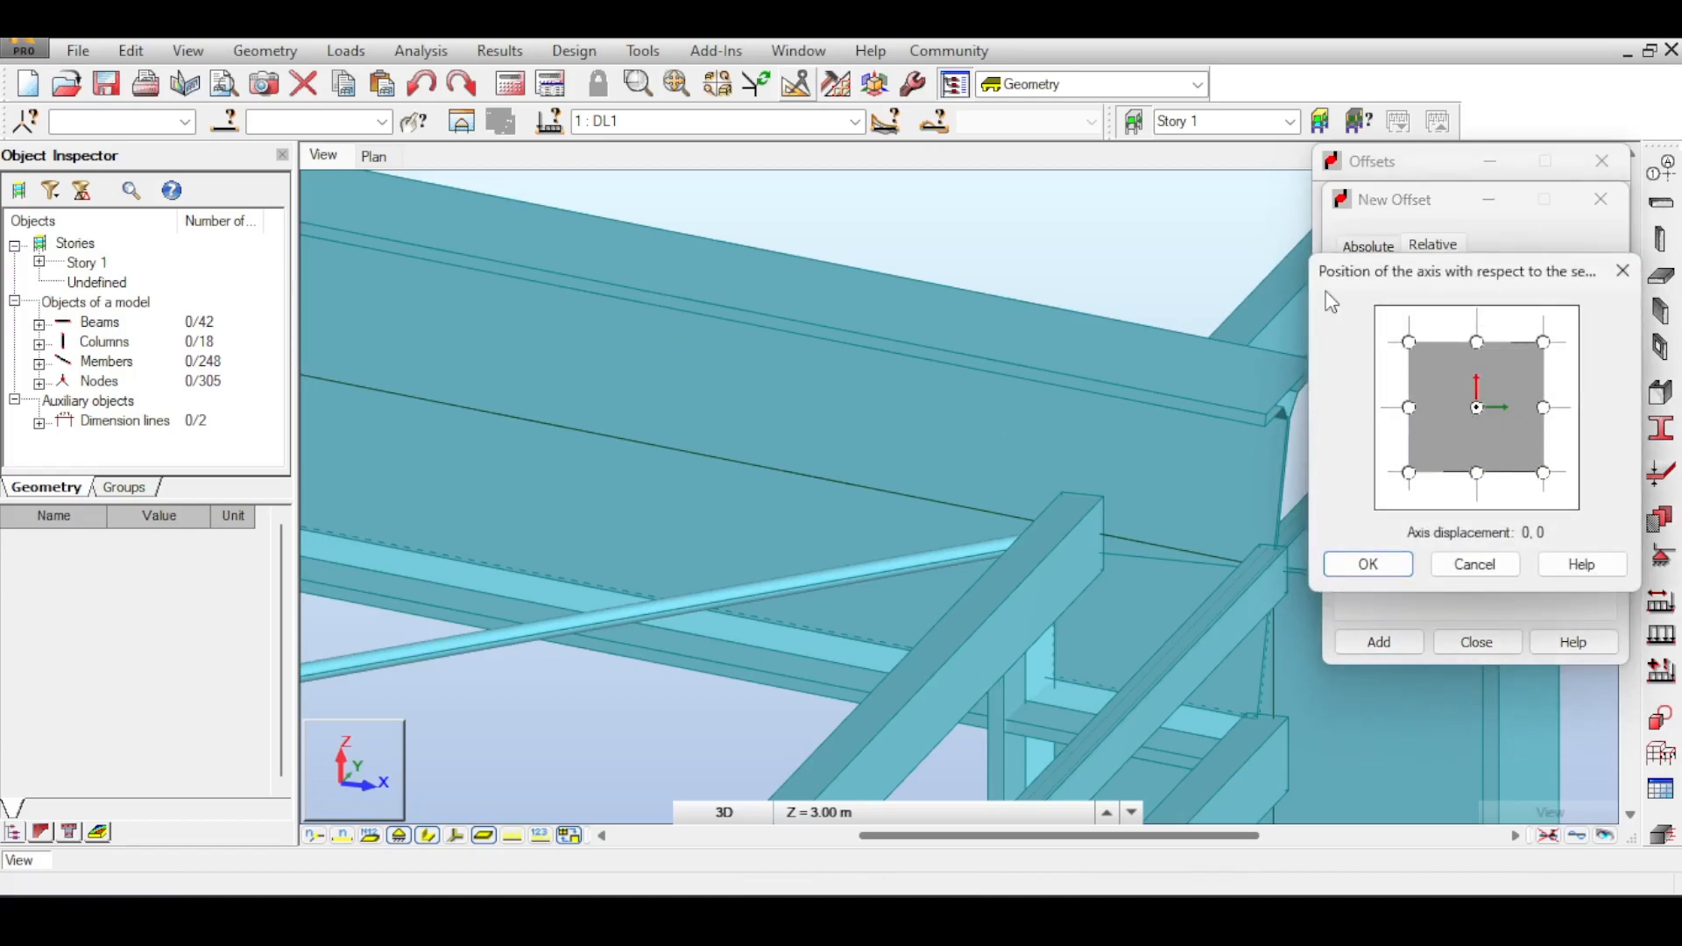
click(1623, 271)
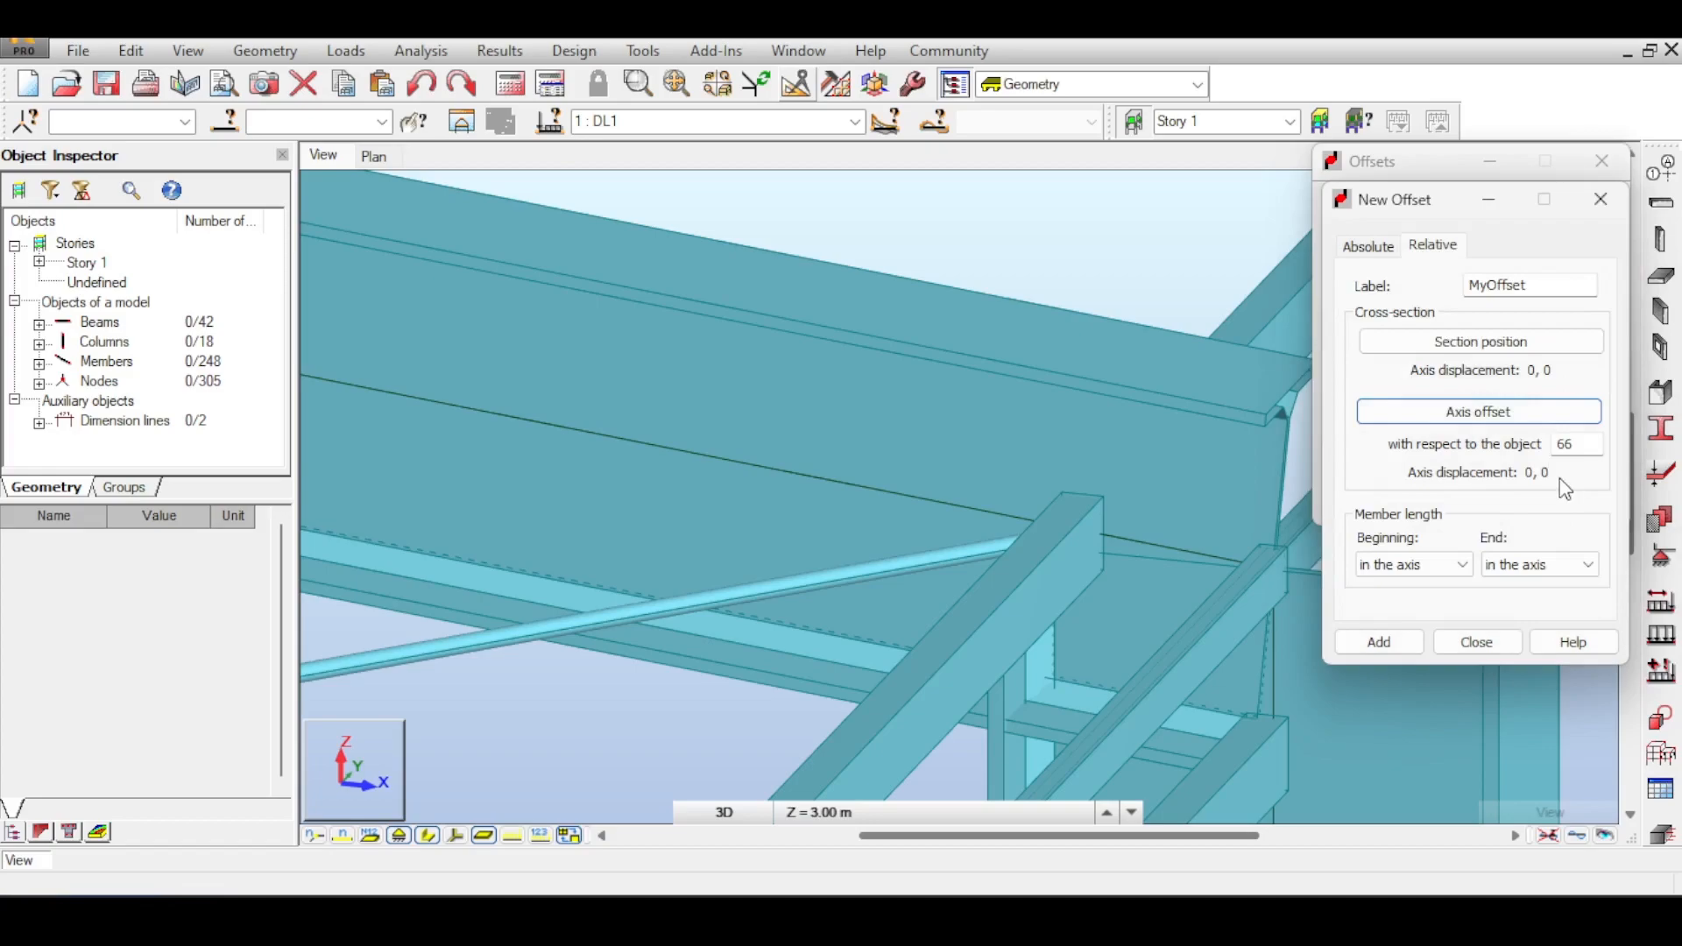
- Set MyOffset's axis offset to the top centre (0, vz) of rafter 66 and overwrite the existing definition
middle_drag(980, 309, 927, 261)
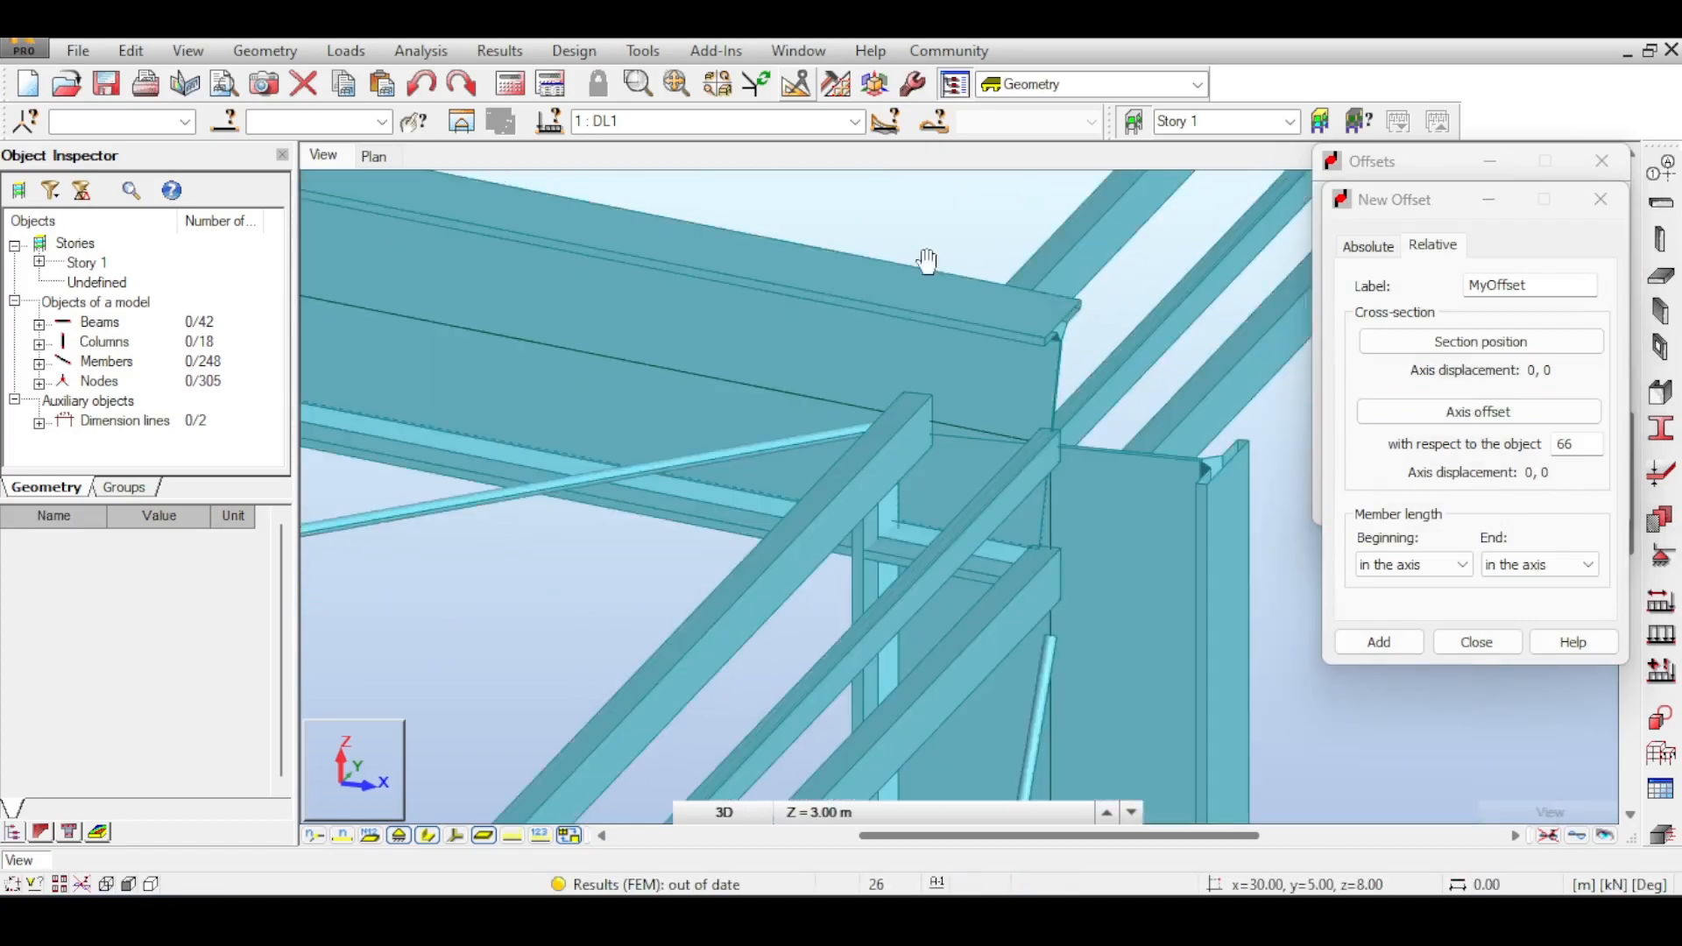
click(1479, 411)
click(1478, 342)
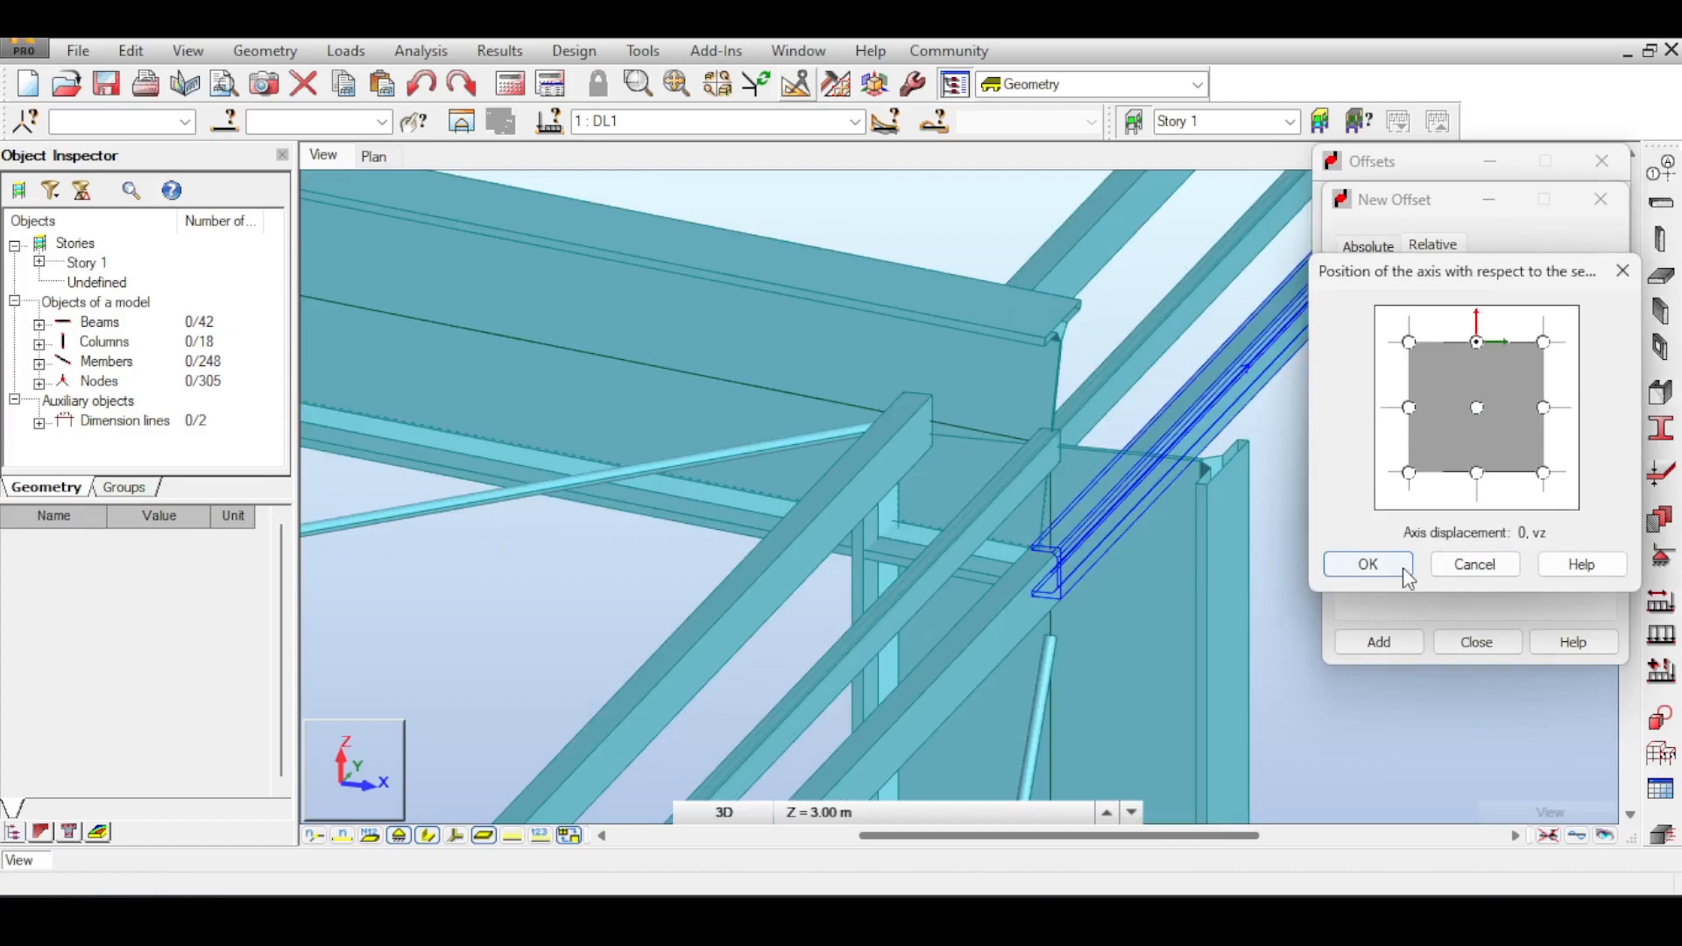
click(1369, 565)
click(1378, 642)
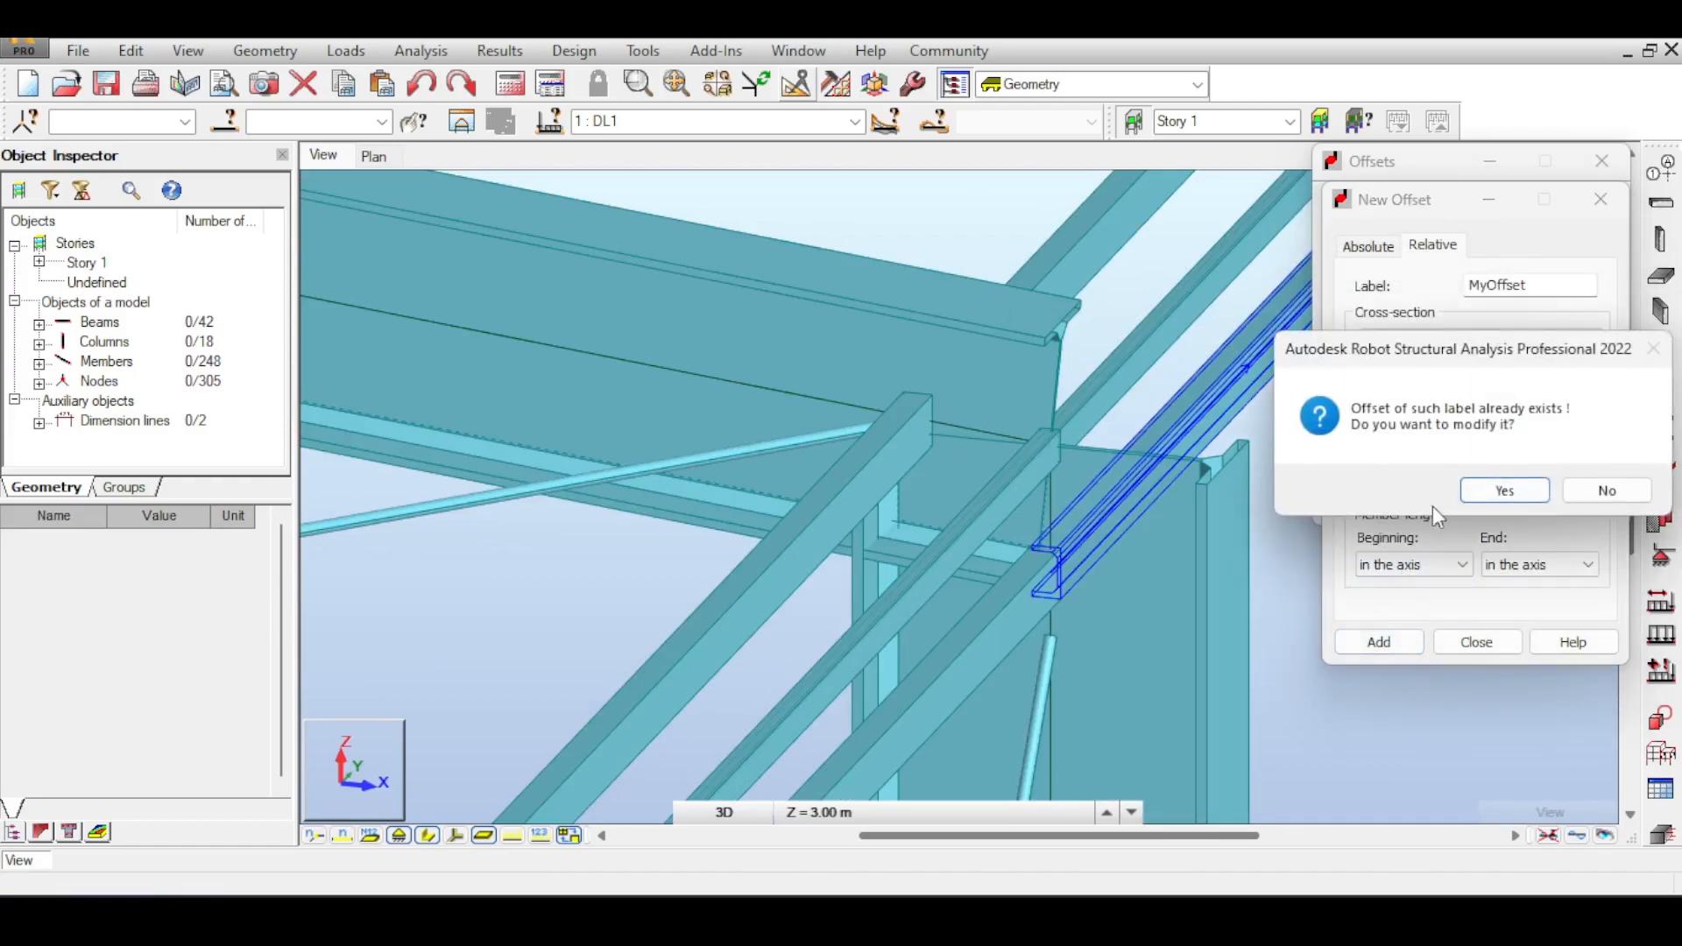
click(1507, 488)
scroll(915, 302, up, 3)
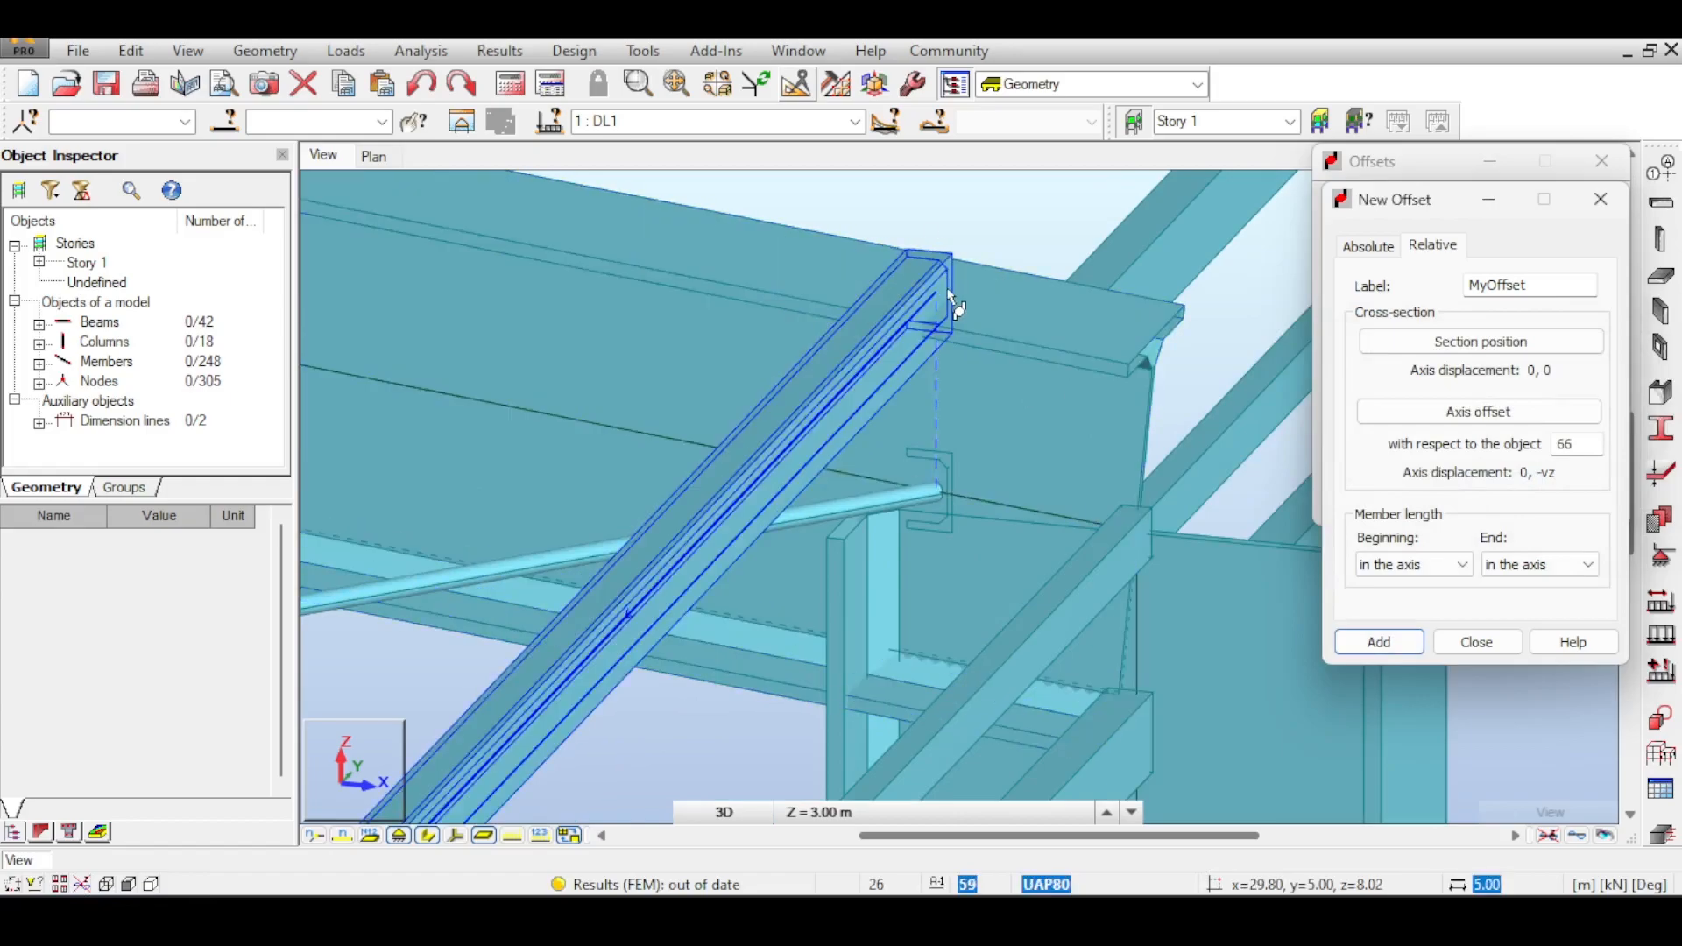
- Review MyOffset's axis offset, set its section position to the bottom centre (0, -vpz), and overwrite the existing definition
click(1479, 411)
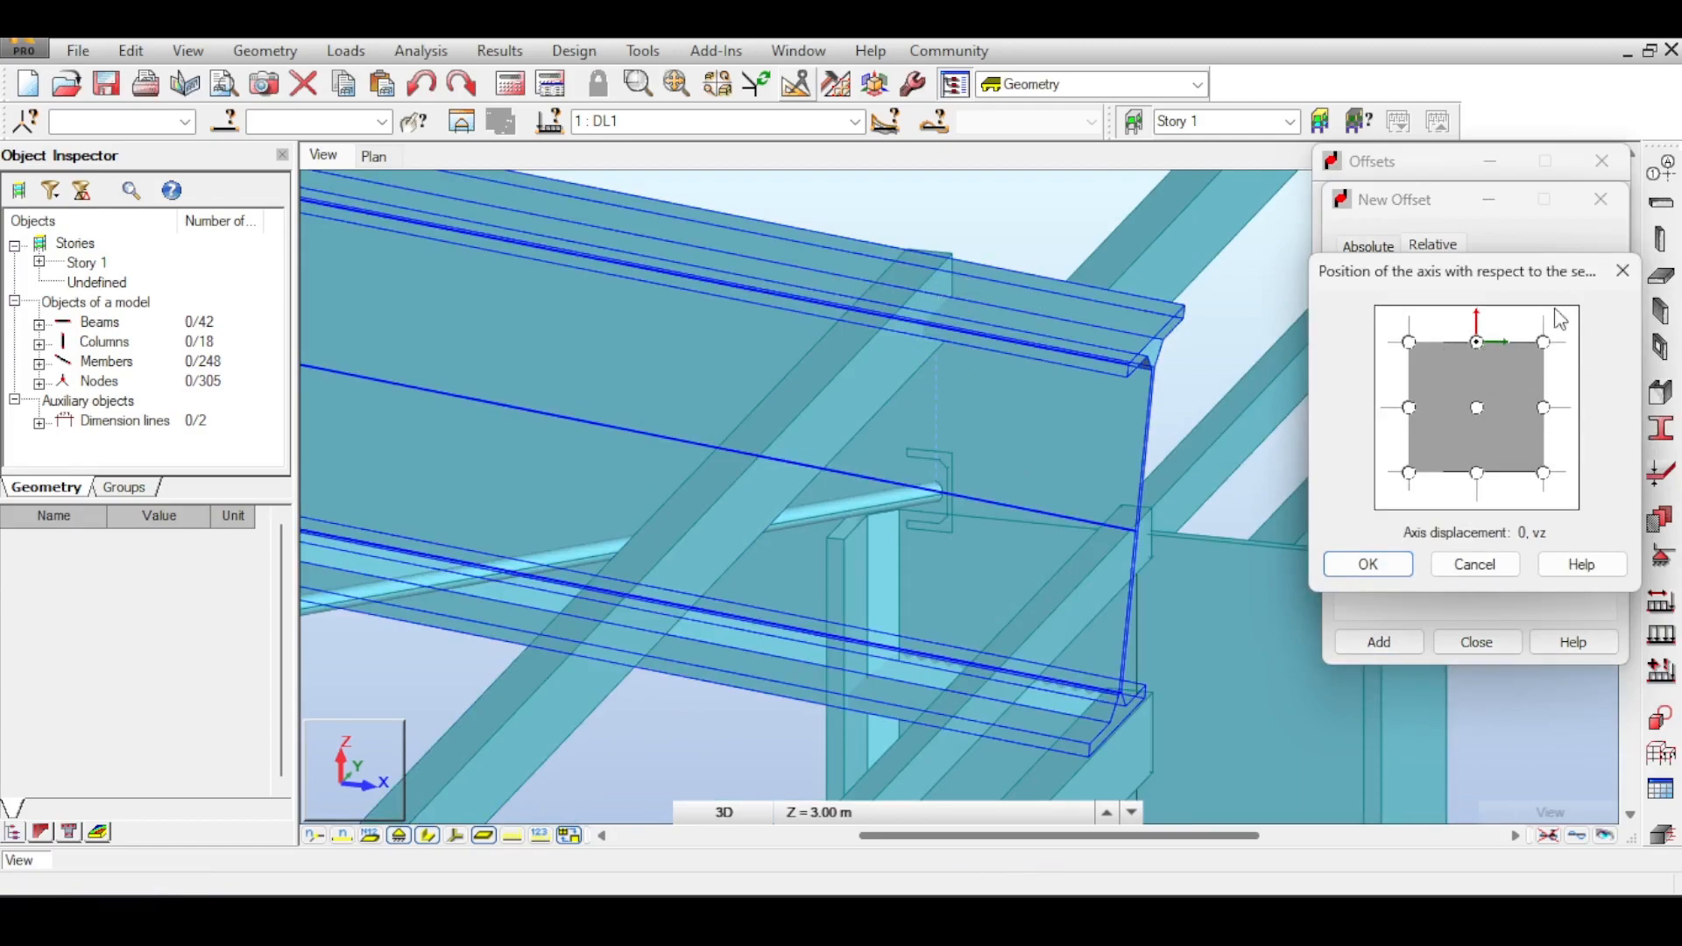
click(1623, 271)
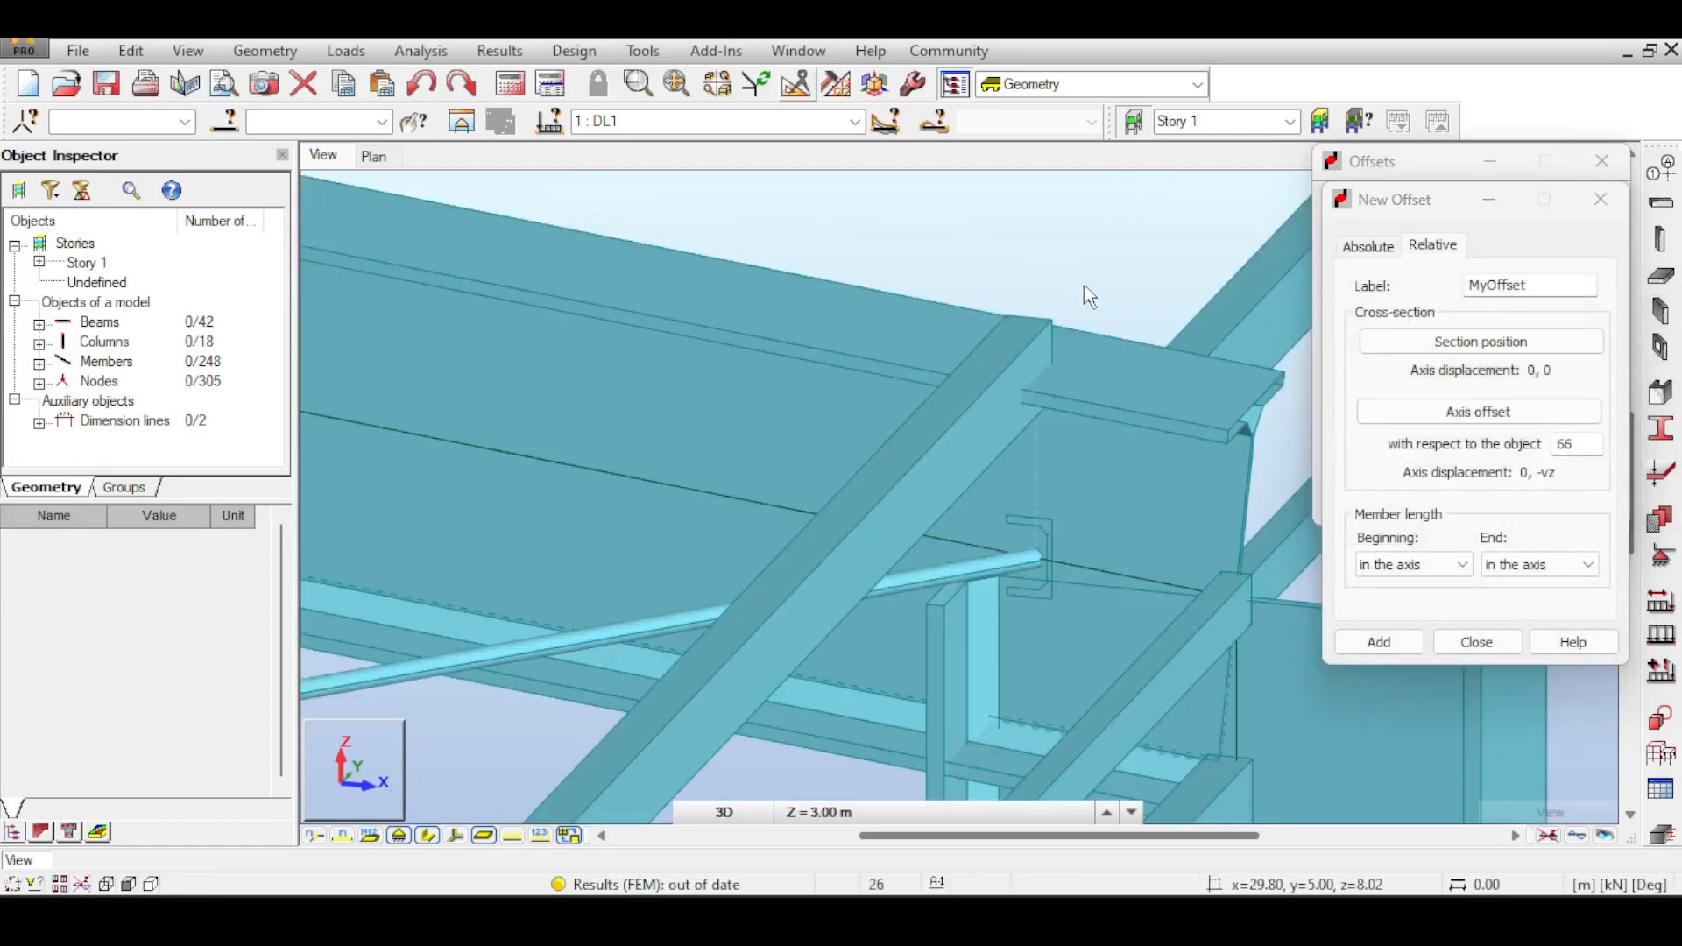
scroll(1086, 294, down, 2)
scroll(1096, 275, up, 3)
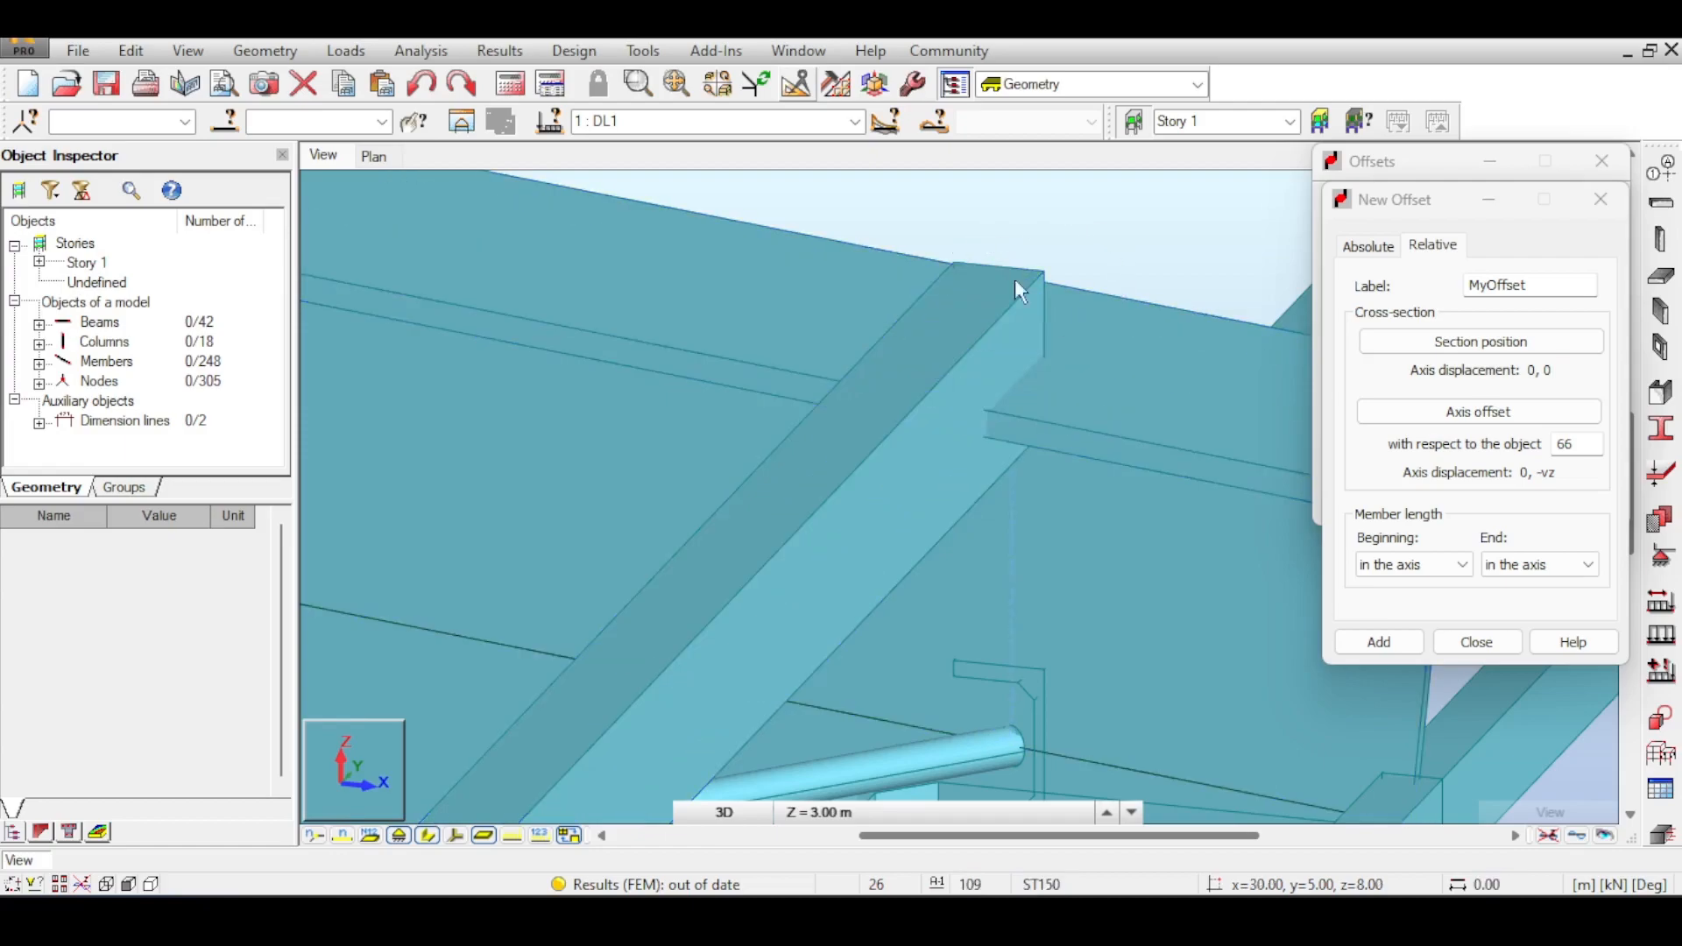
scroll(1112, 351, down, 4)
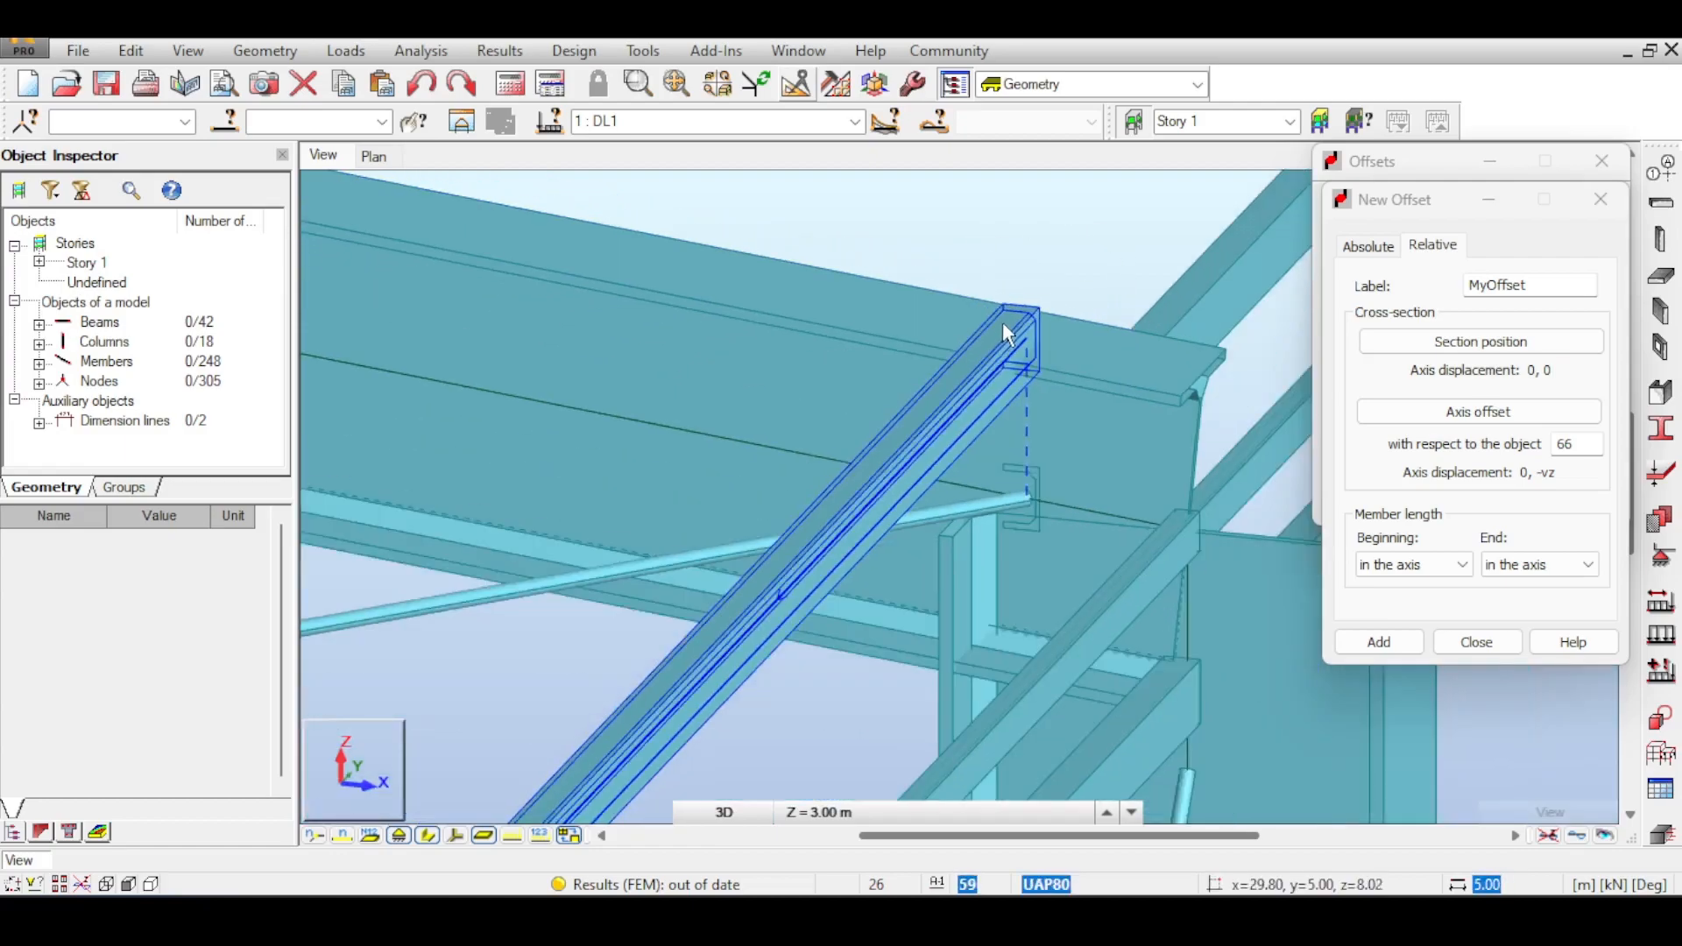
click(1461, 347)
click(1476, 473)
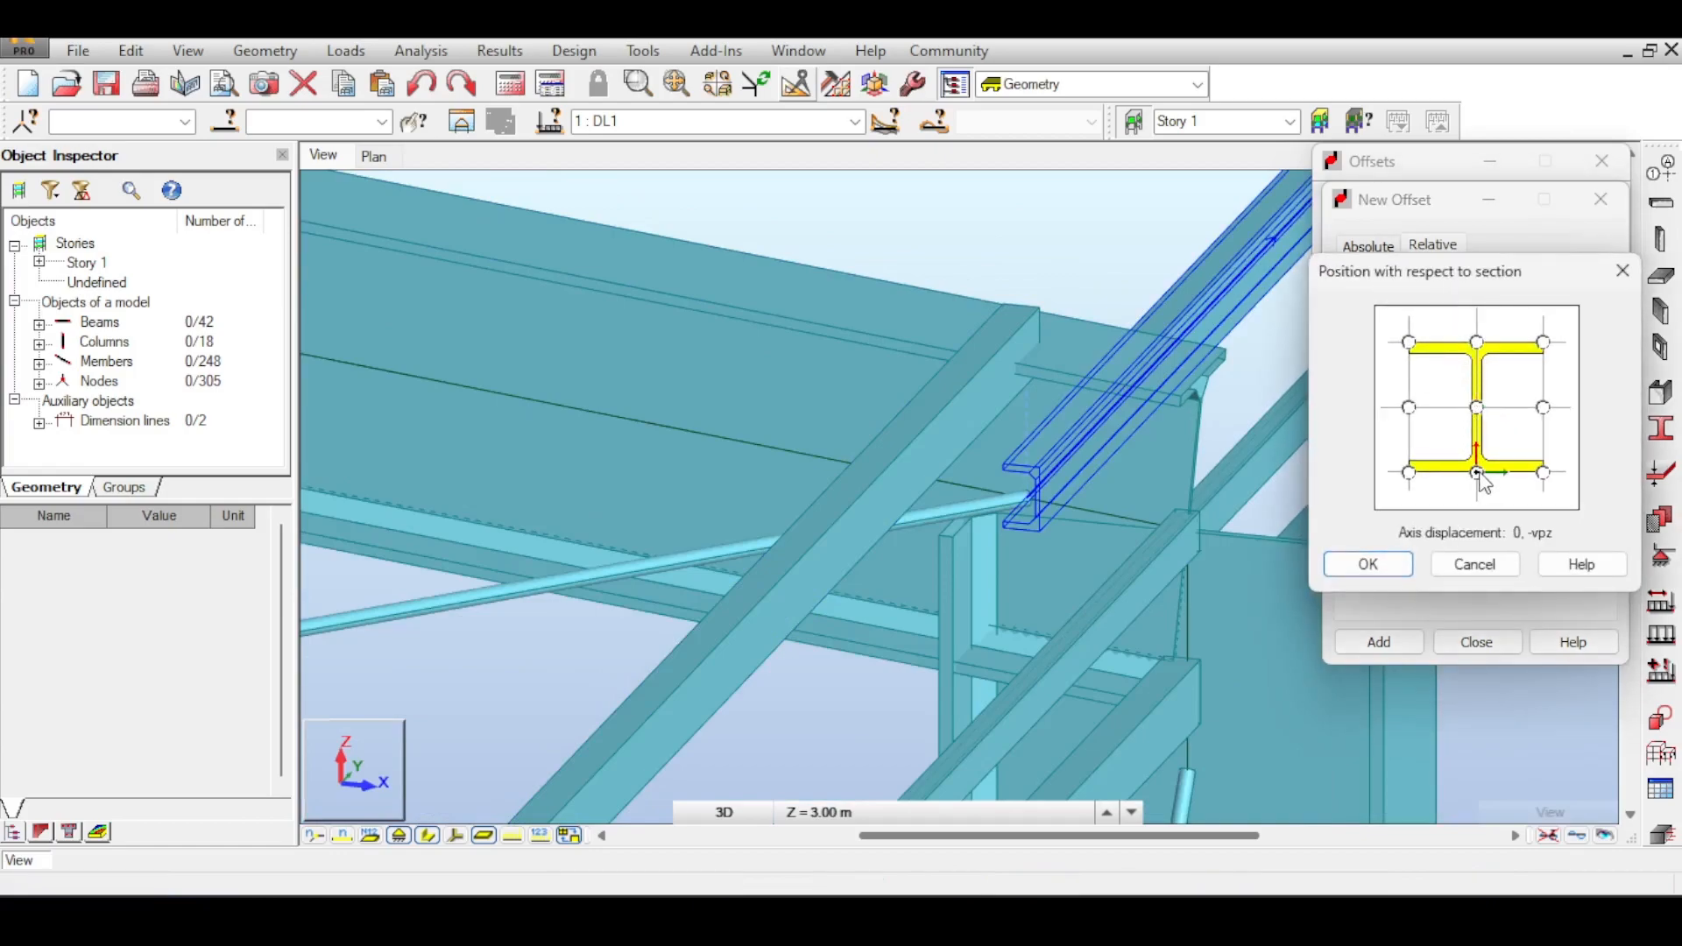
click(1369, 561)
click(1402, 638)
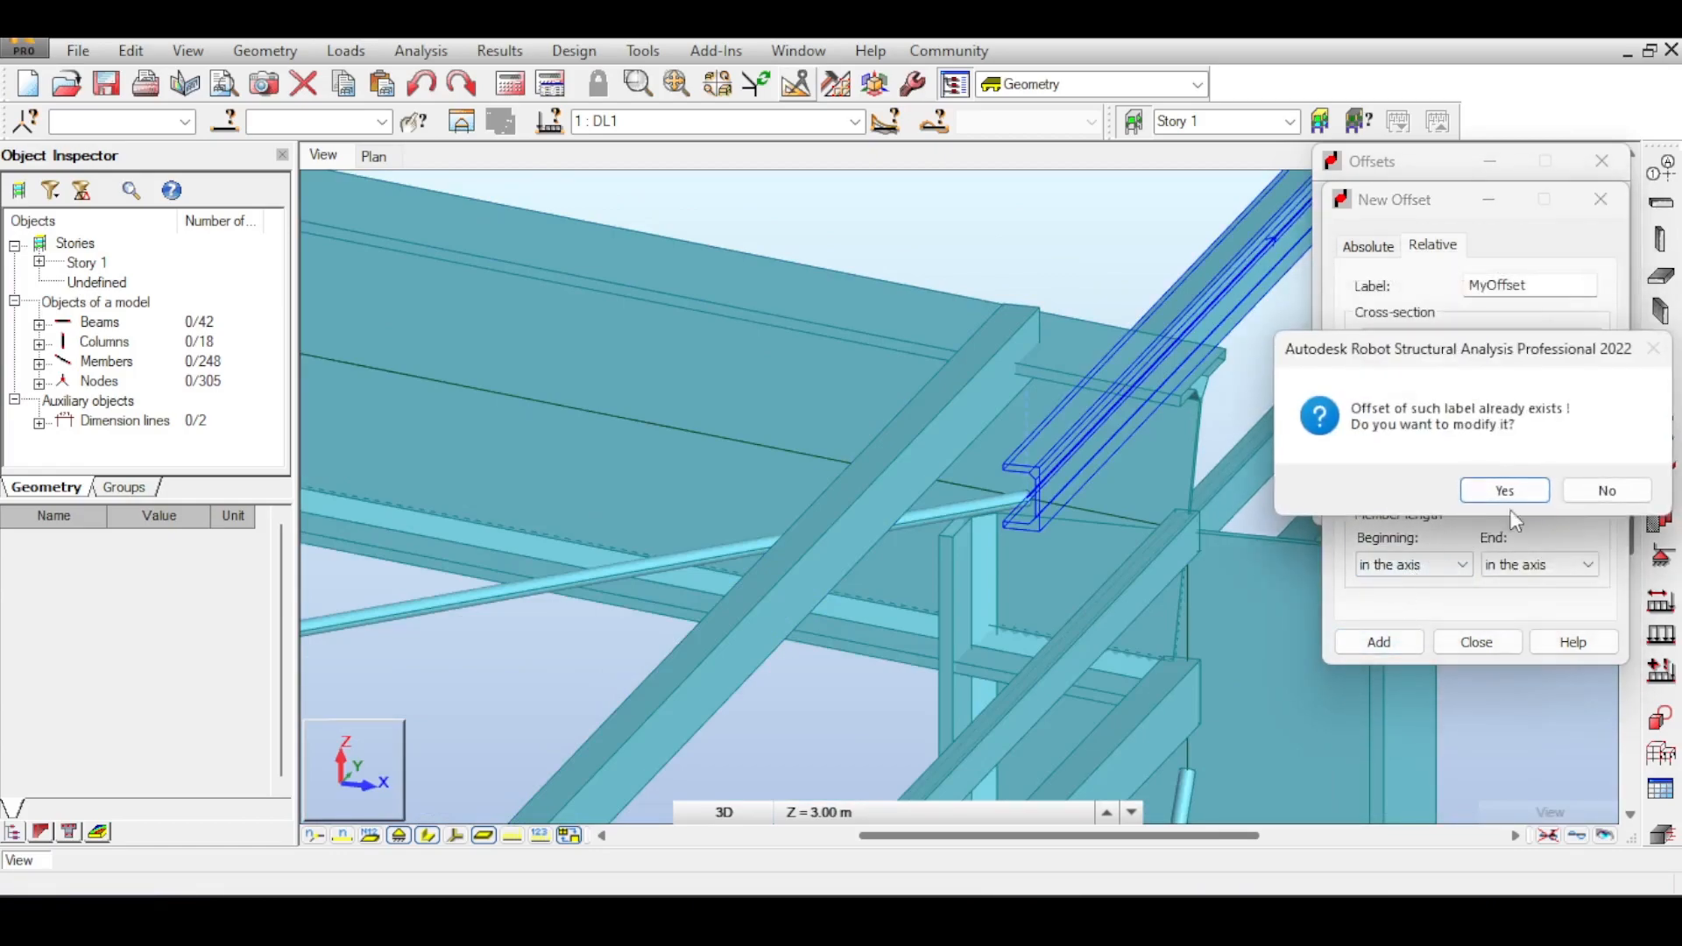
click(1504, 490)
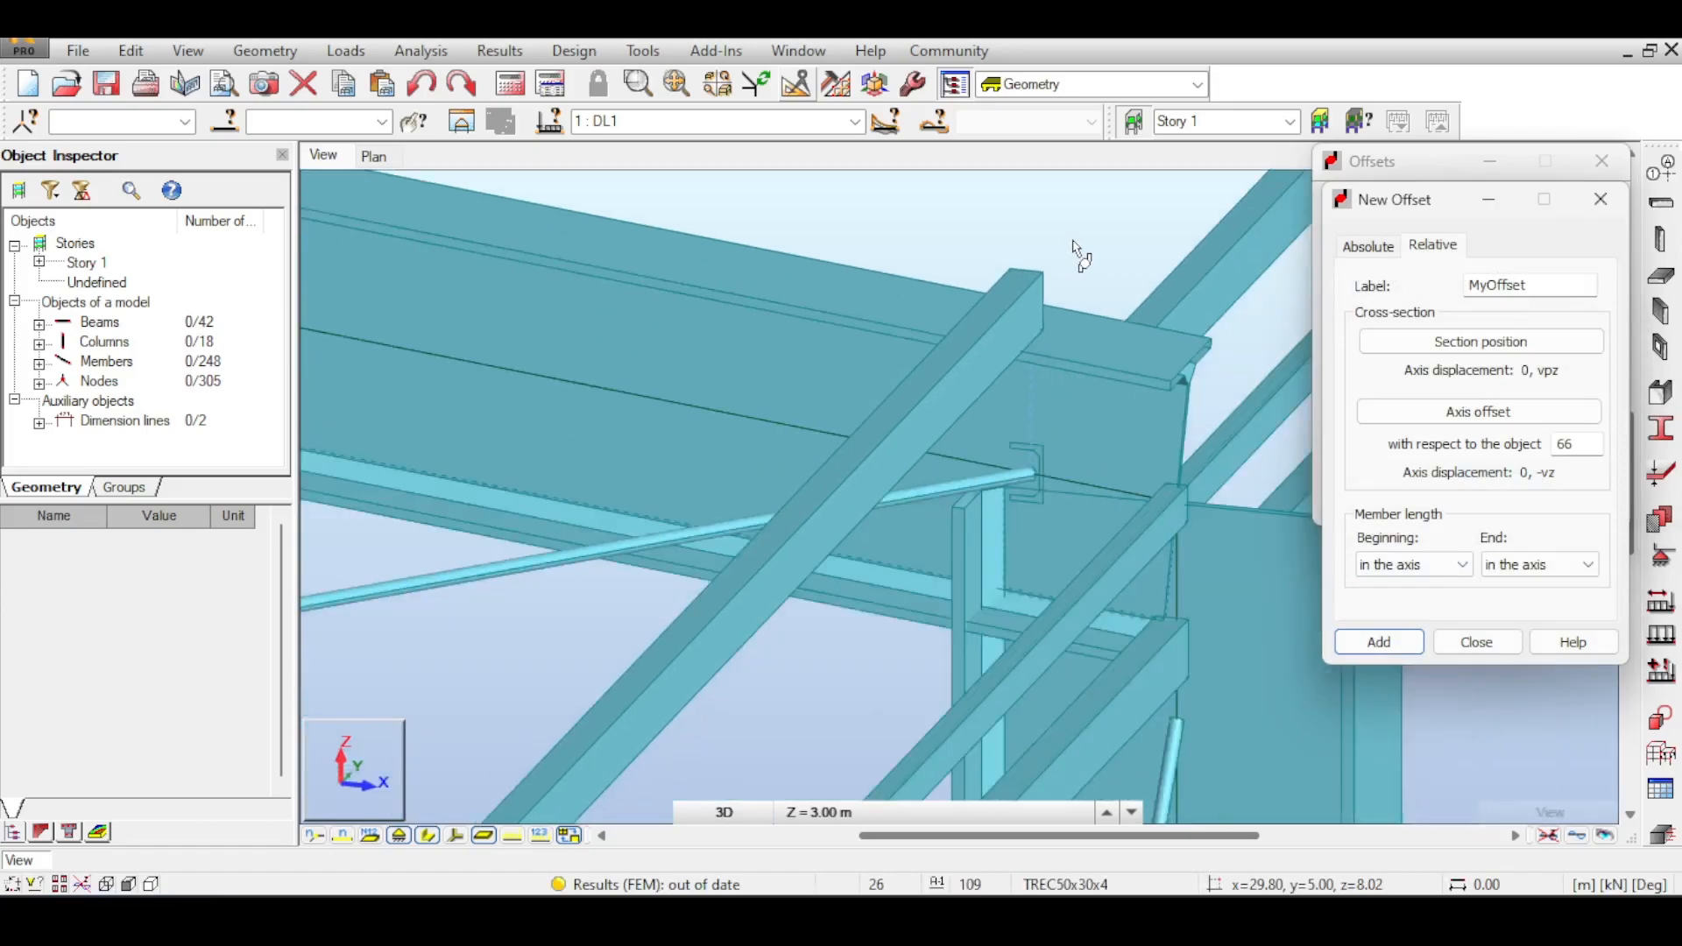
- Inspect how the offset UAP80 purlin at x = 29.8 m sits on both rafters, and close the offset definition windows
scroll(1076, 248, down, 2)
scroll(902, 476, up, 5)
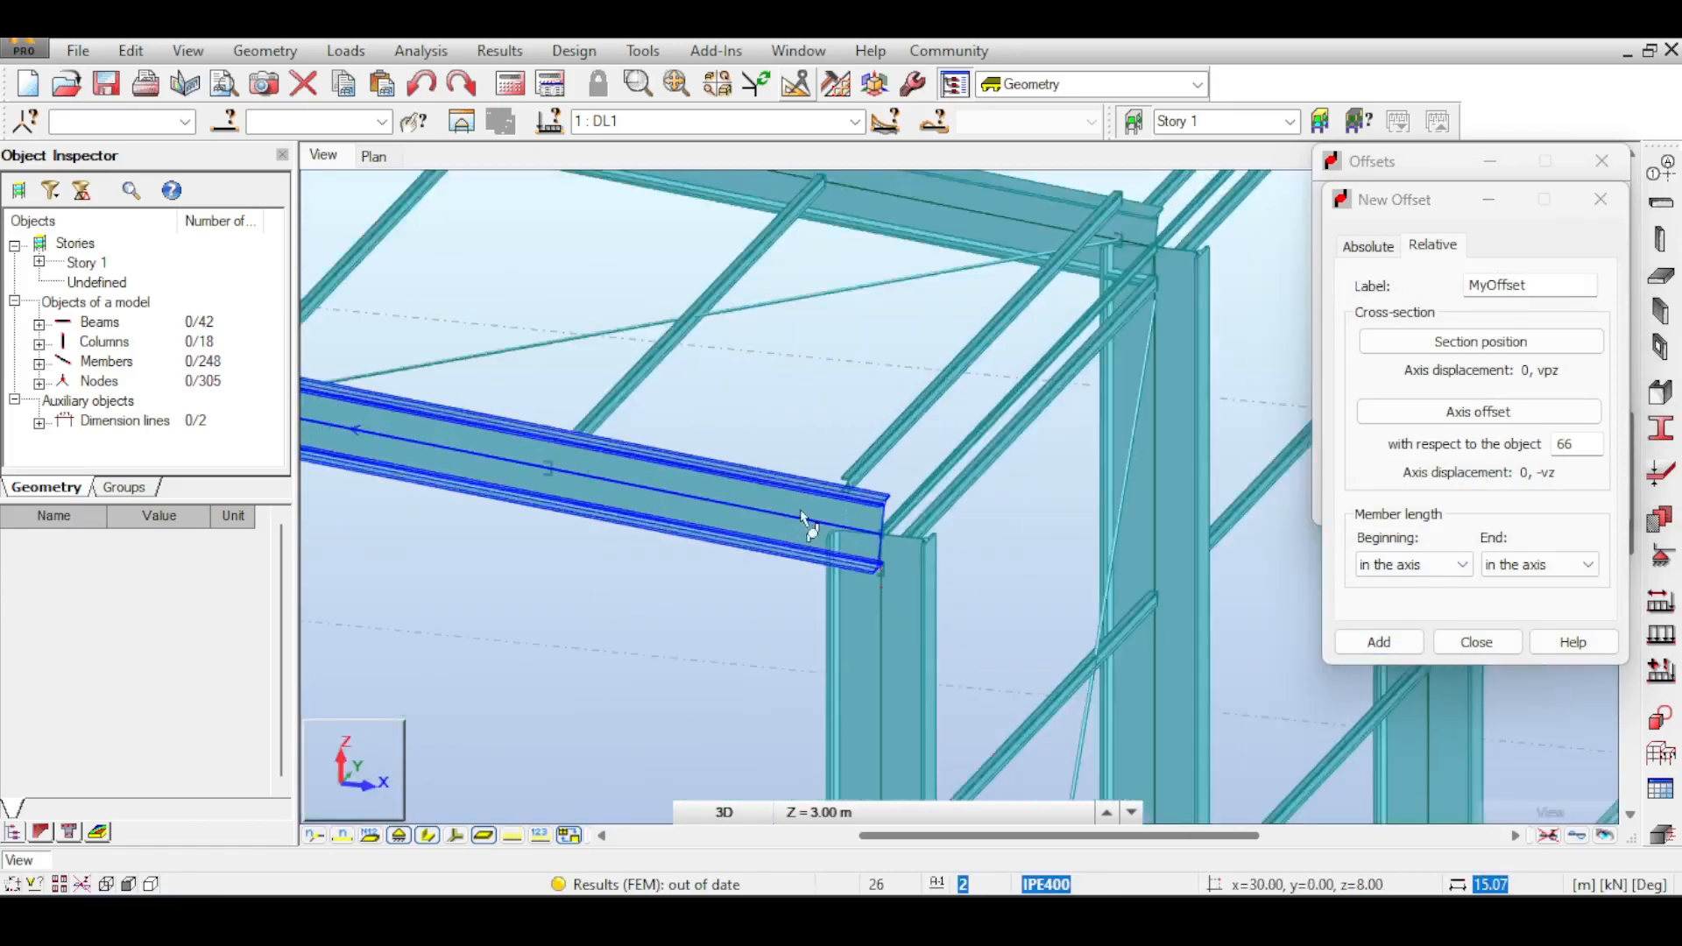
middle_drag(1301, 323, 1120, 365)
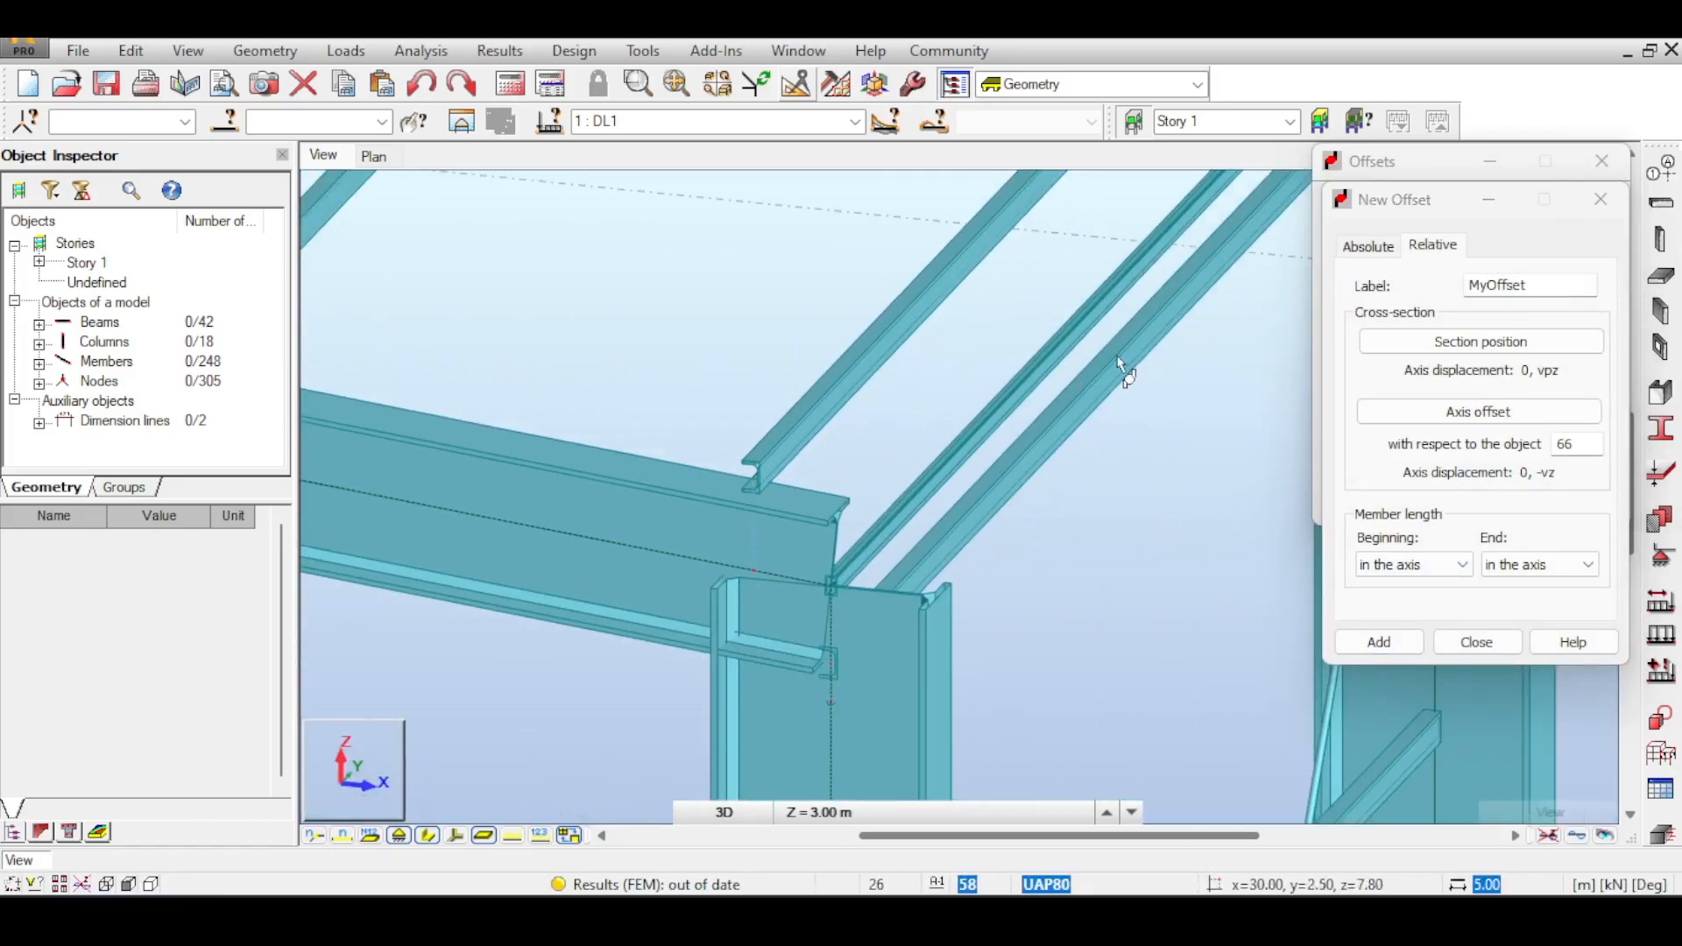
scroll(1089, 285, down, 2)
middle_drag(1104, 241, 933, 386)
middle_drag(994, 324, 986, 372)
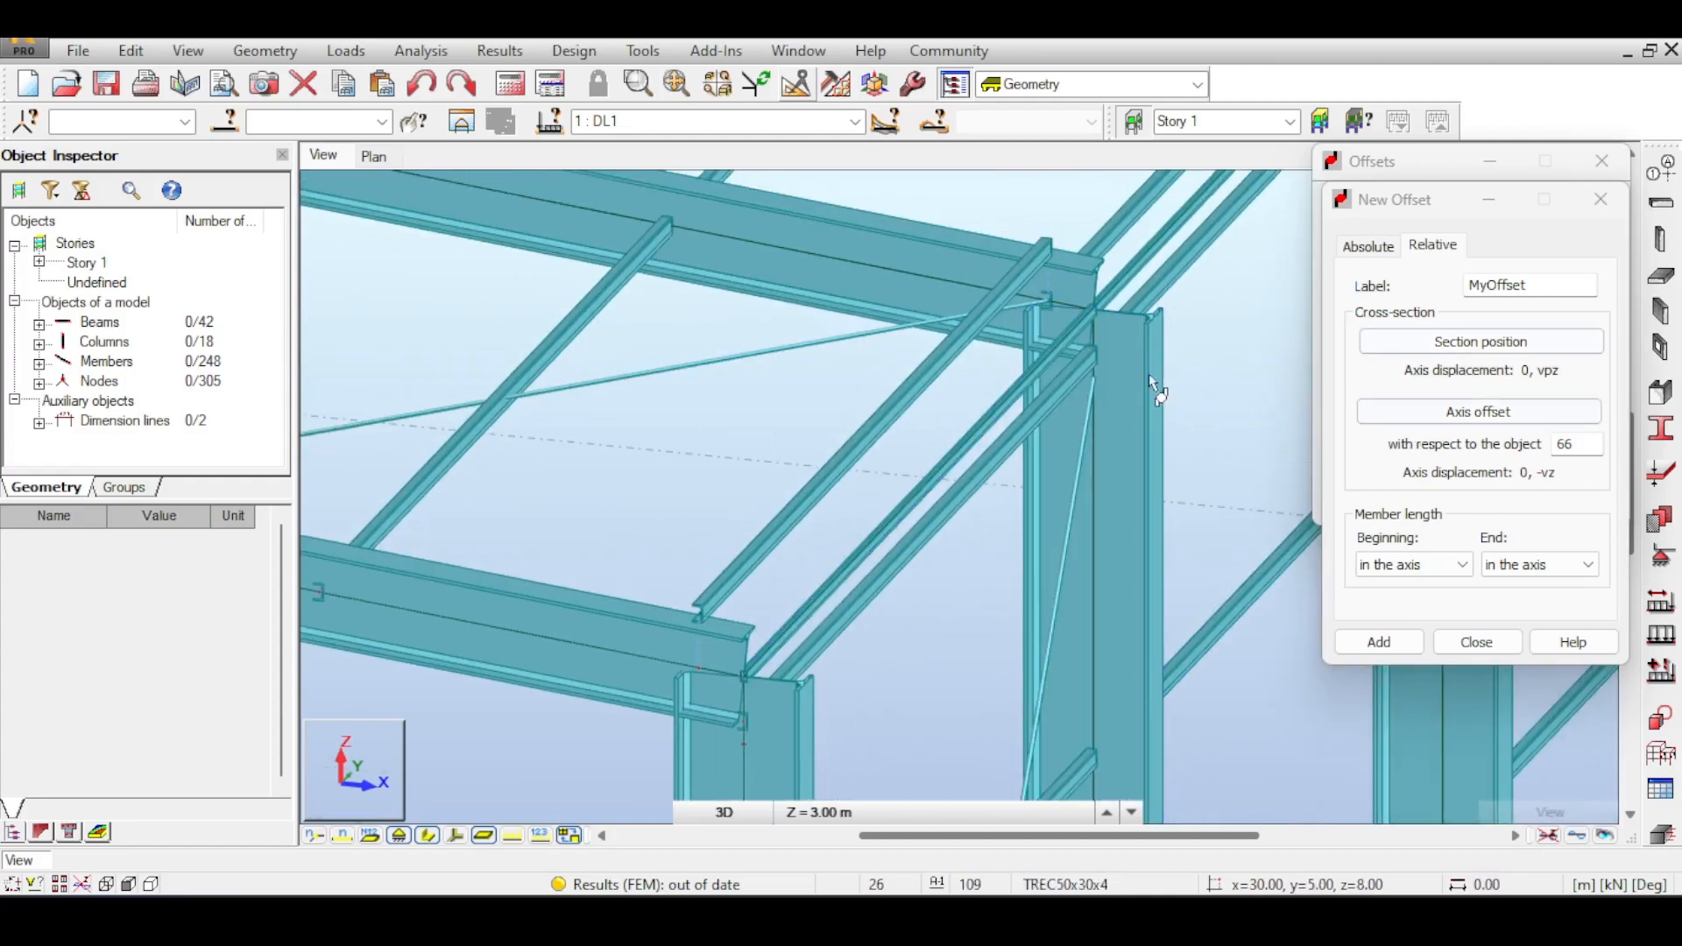
middle_drag(814, 356, 990, 799)
click(1477, 644)
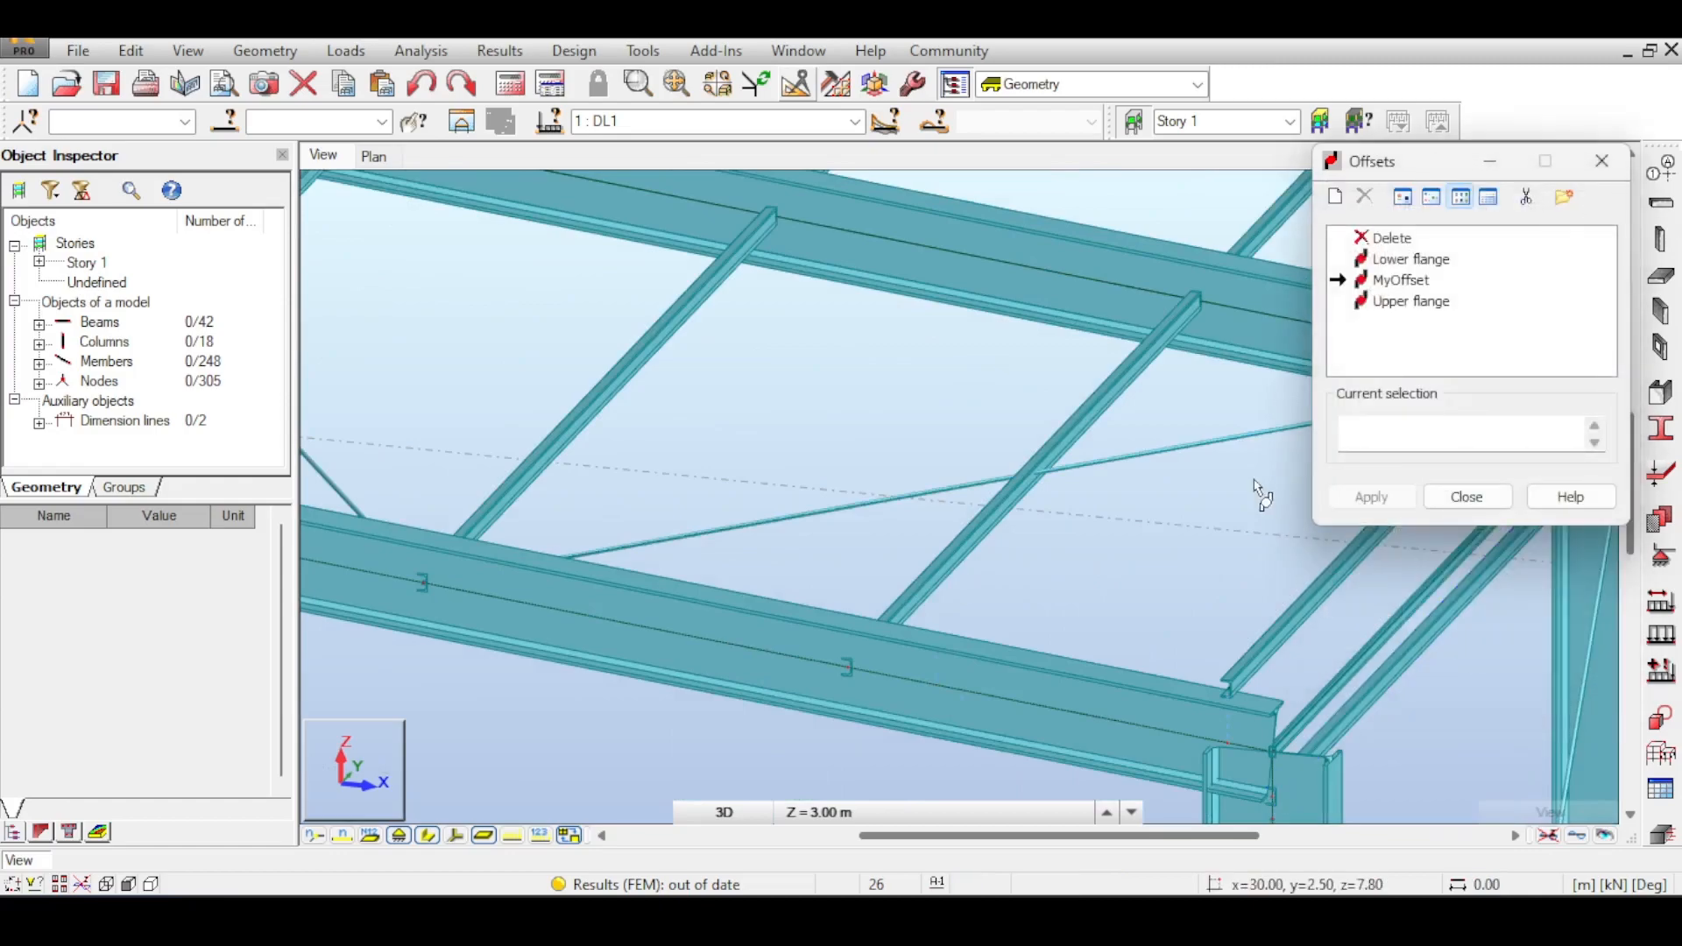
click(1491, 506)
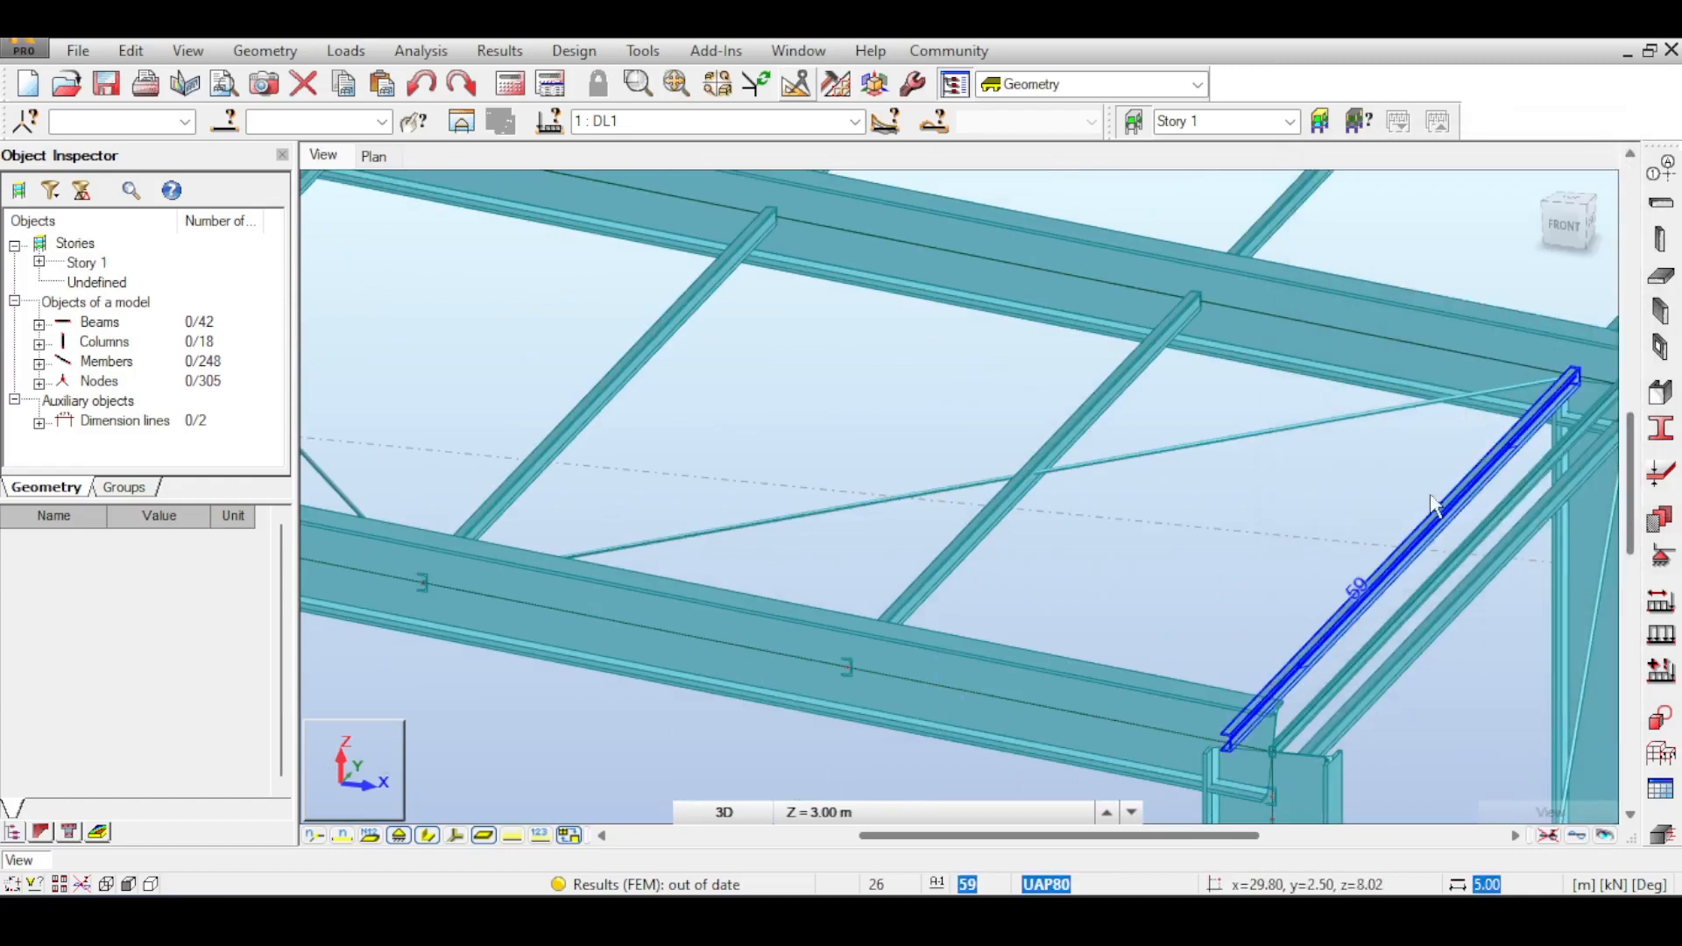
- Turn on the display of Offsets in the model view and apply the display settings
middle_drag(1360, 264, 1141, 248)
right_click(1141, 248)
click(1226, 503)
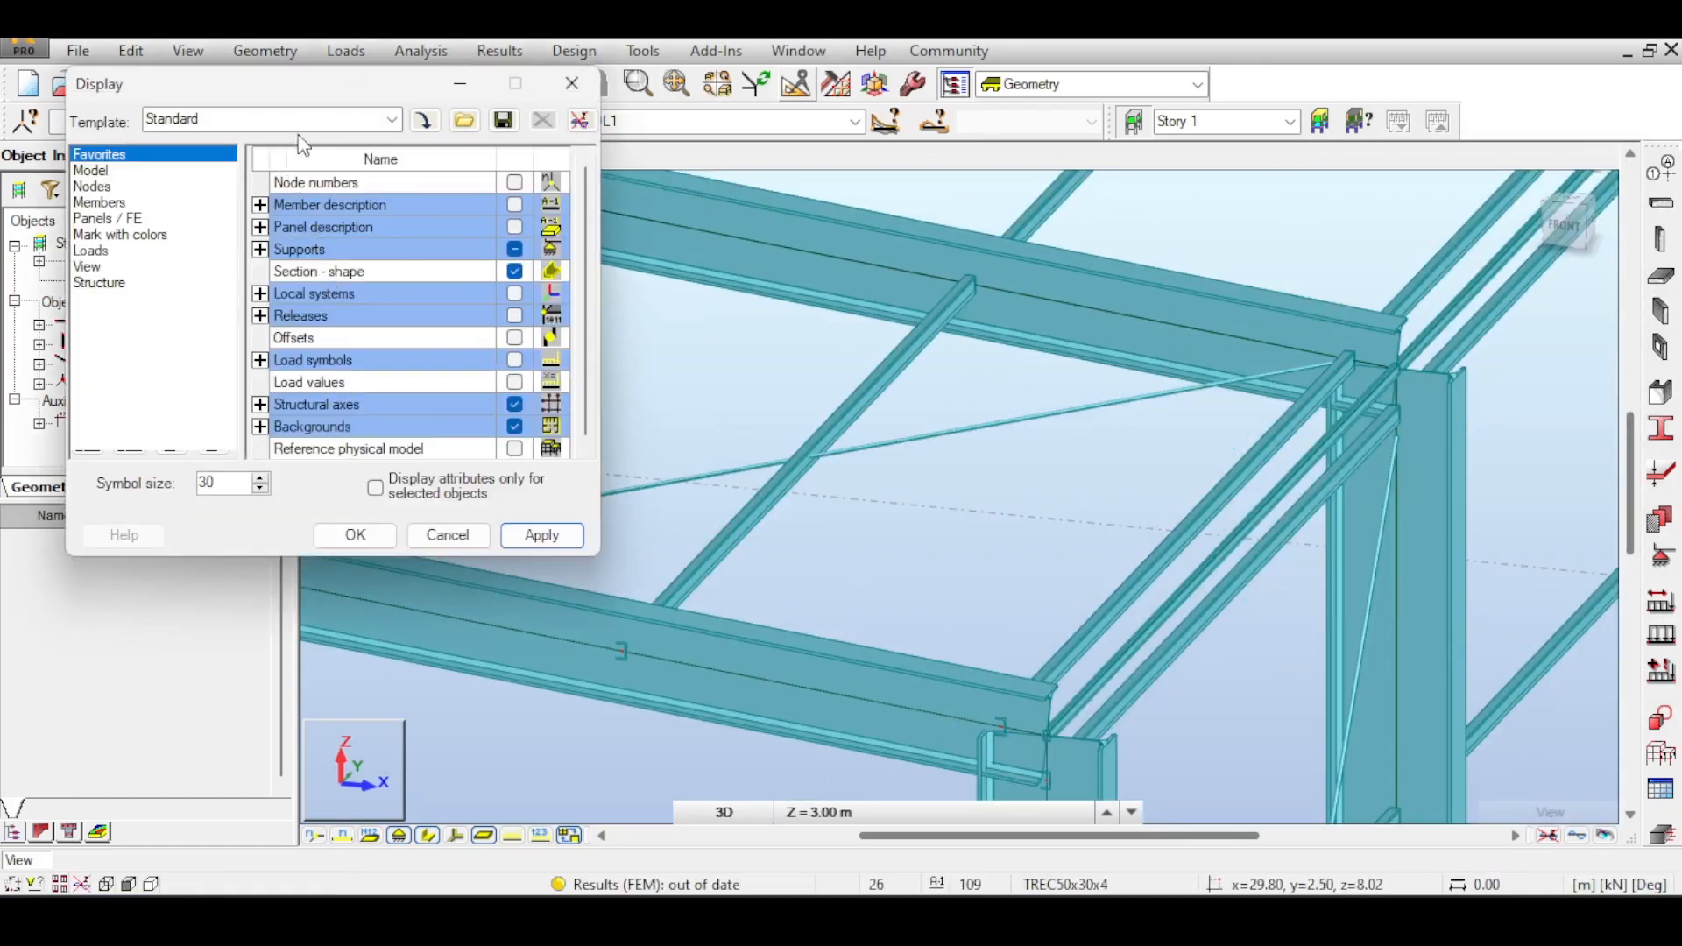
click(514, 337)
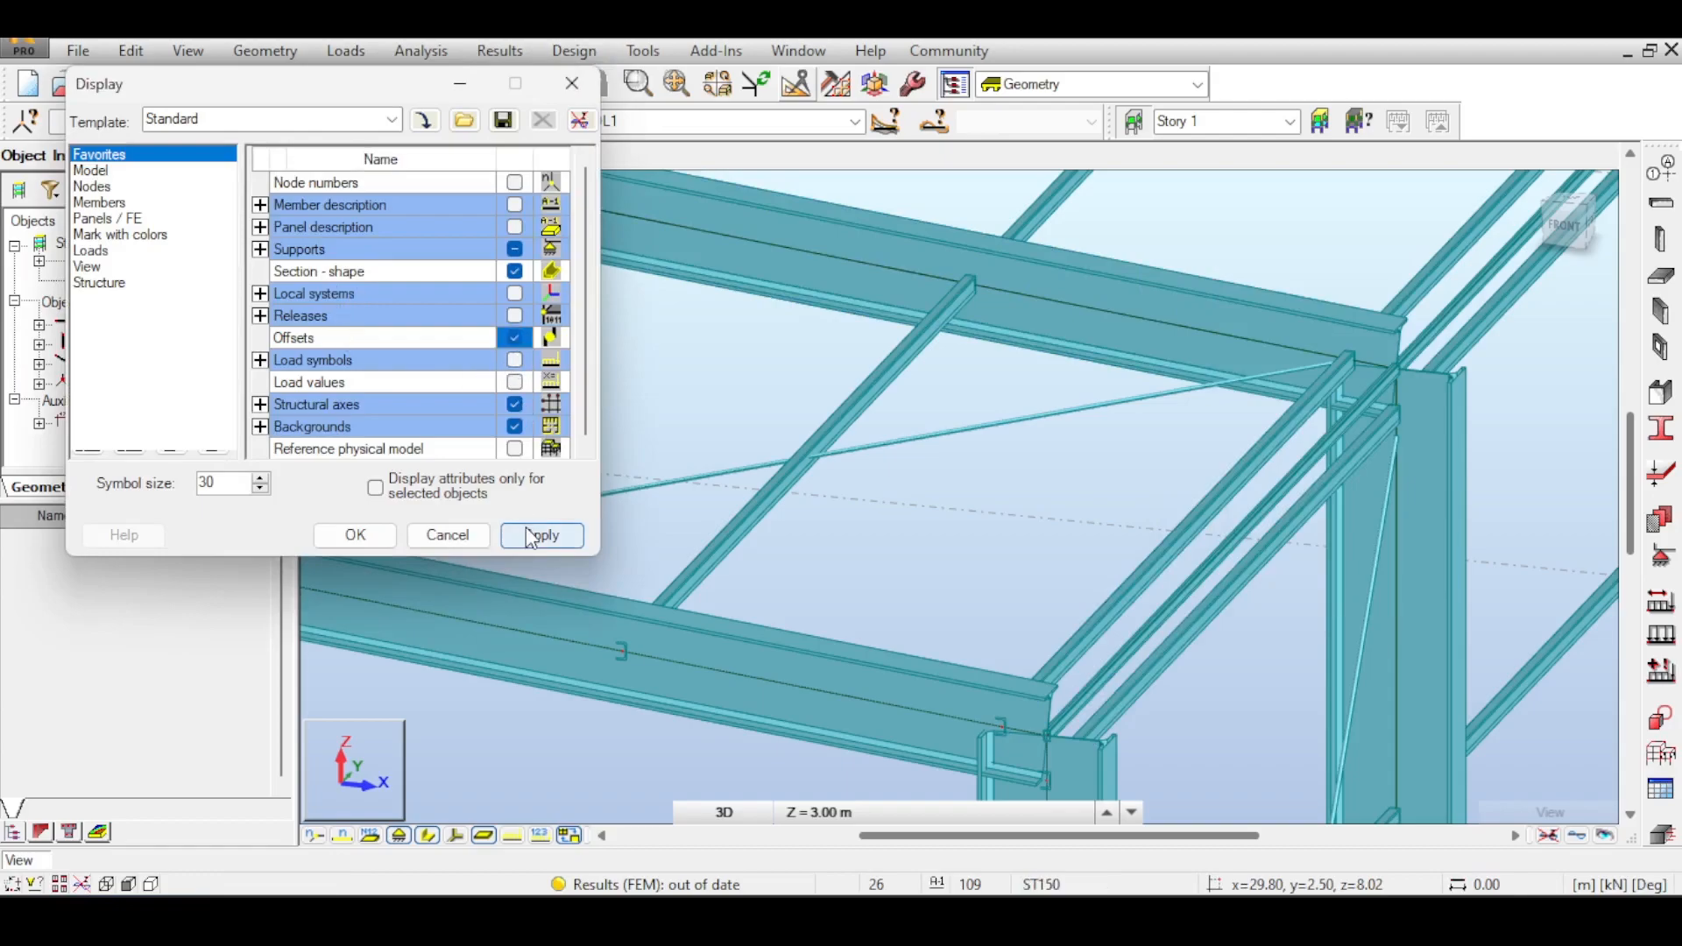
click(530, 531)
click(578, 88)
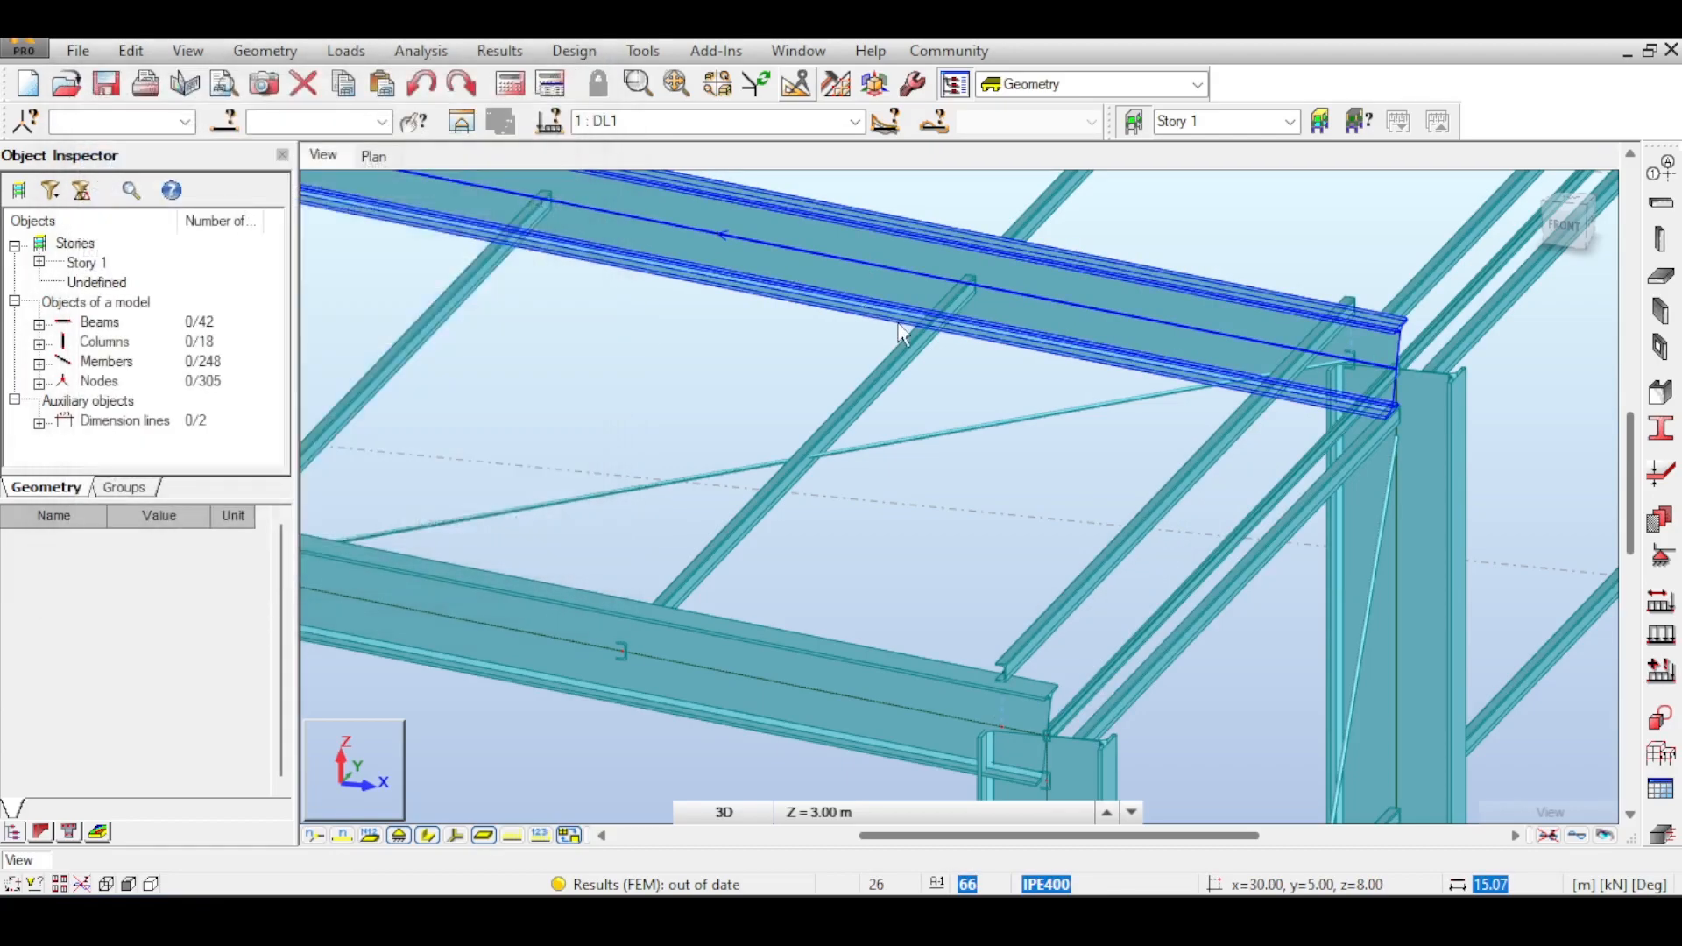
- Examine the offset purlin and reference rafter 66 in relation to the neighbouring frames and bays
middle_drag(1367, 228, 990, 333)
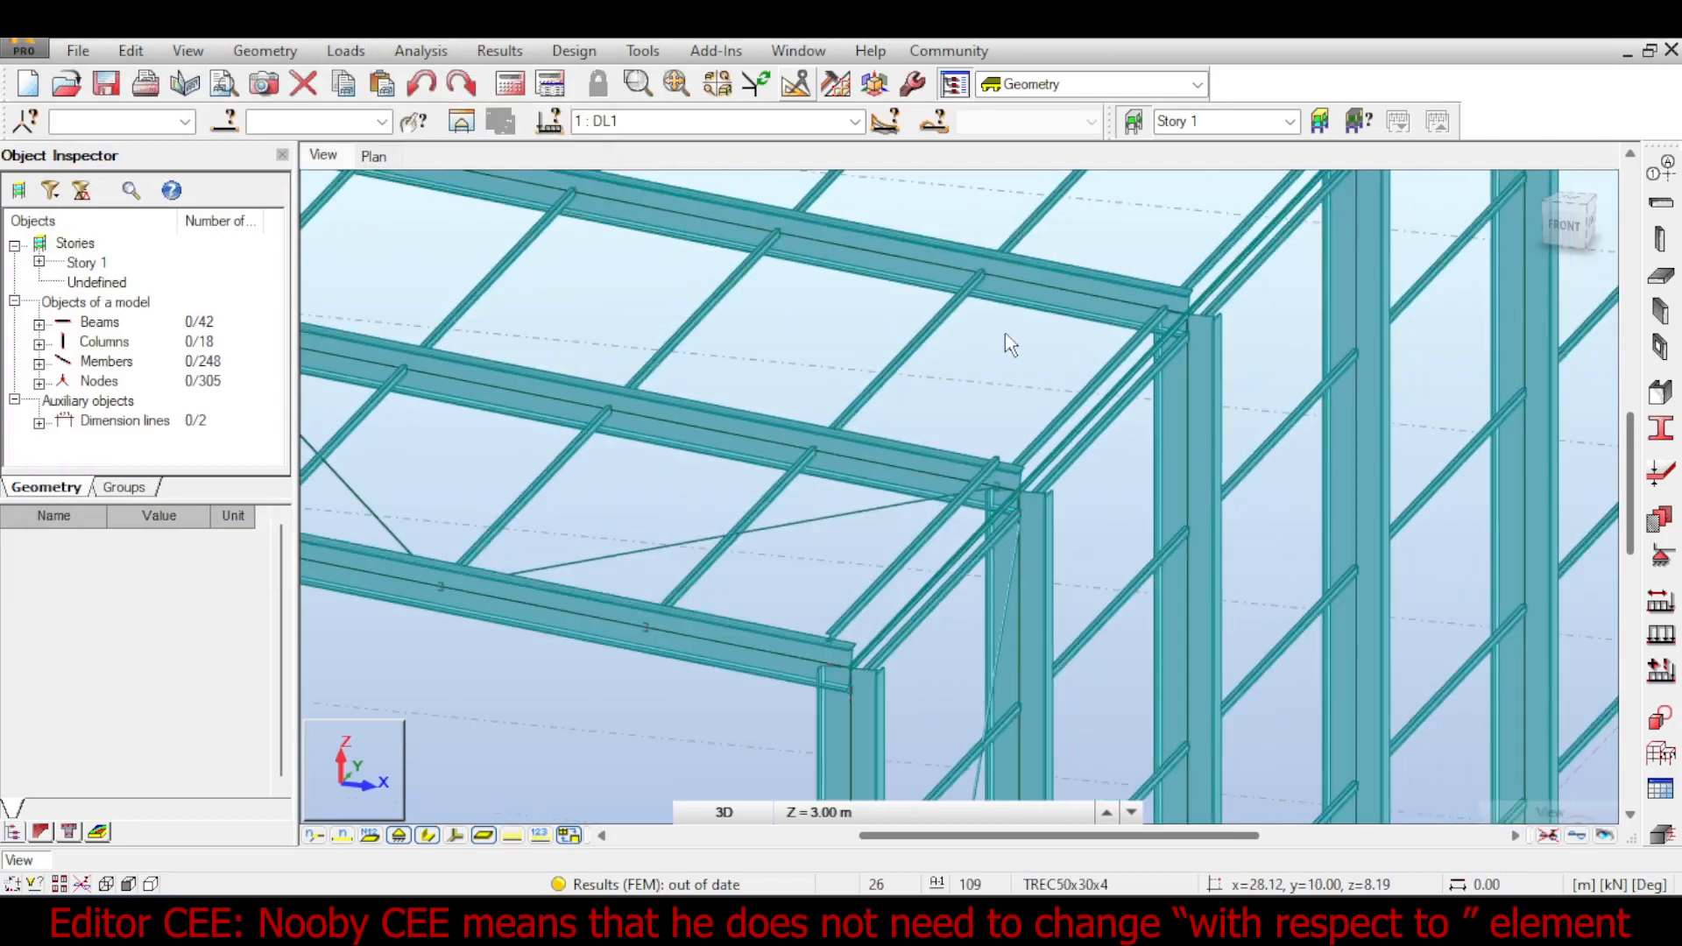
scroll(1006, 346, down, 2)
middle_drag(1092, 259, 1057, 339)
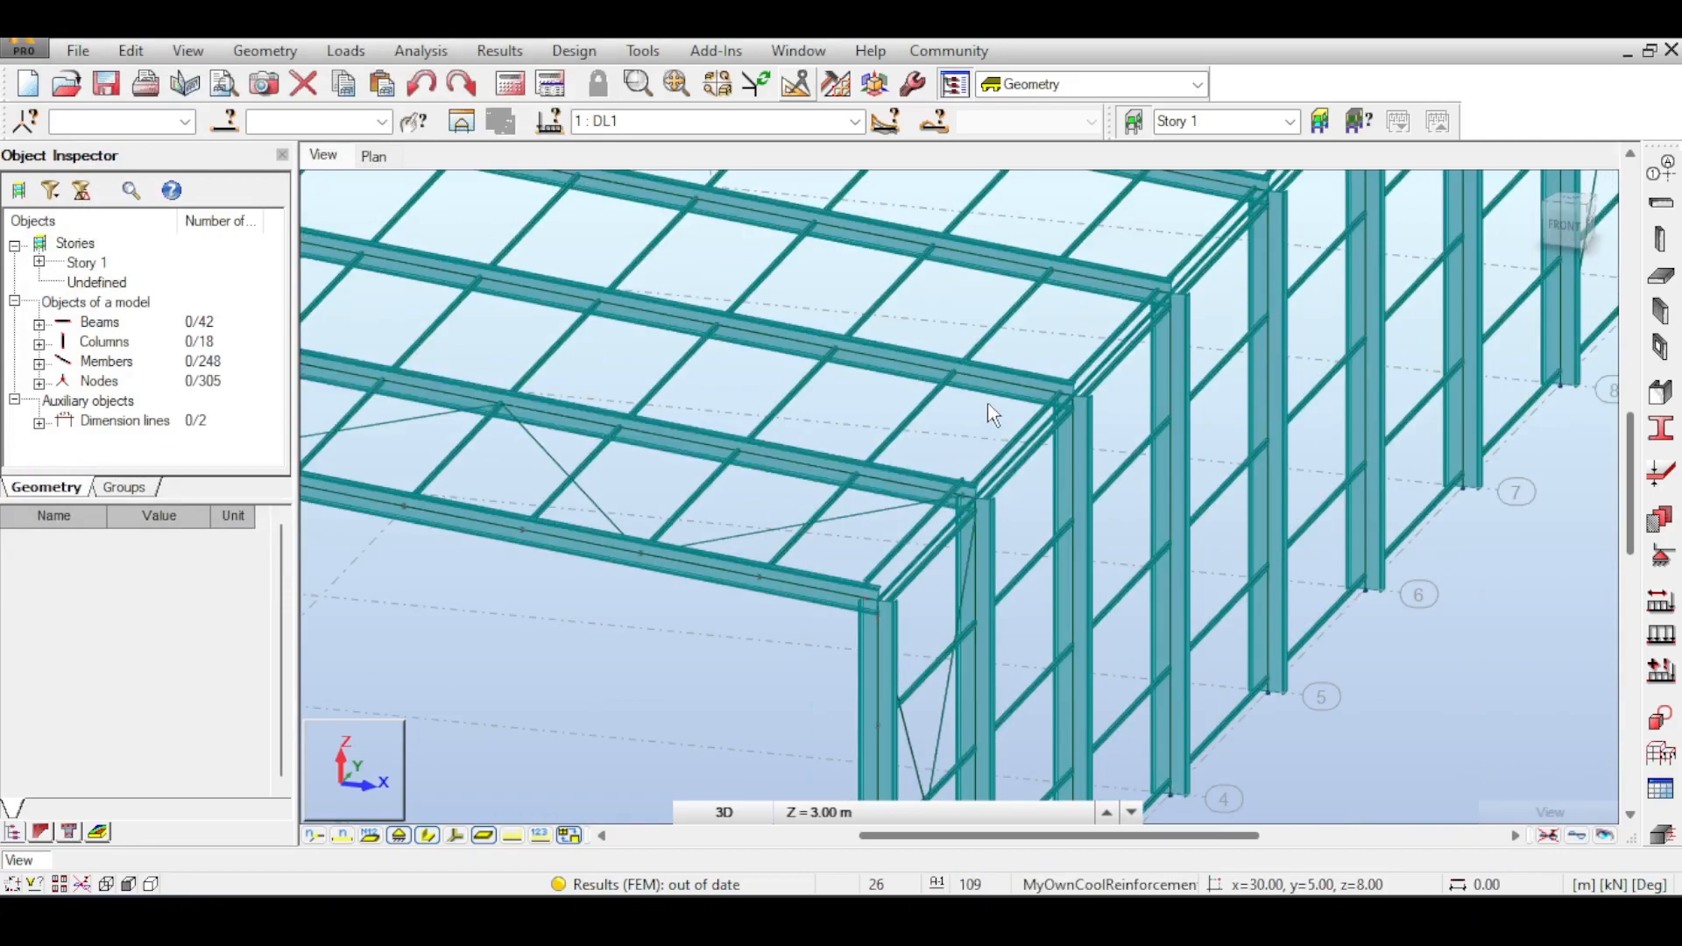
scroll(954, 390, up, 4)
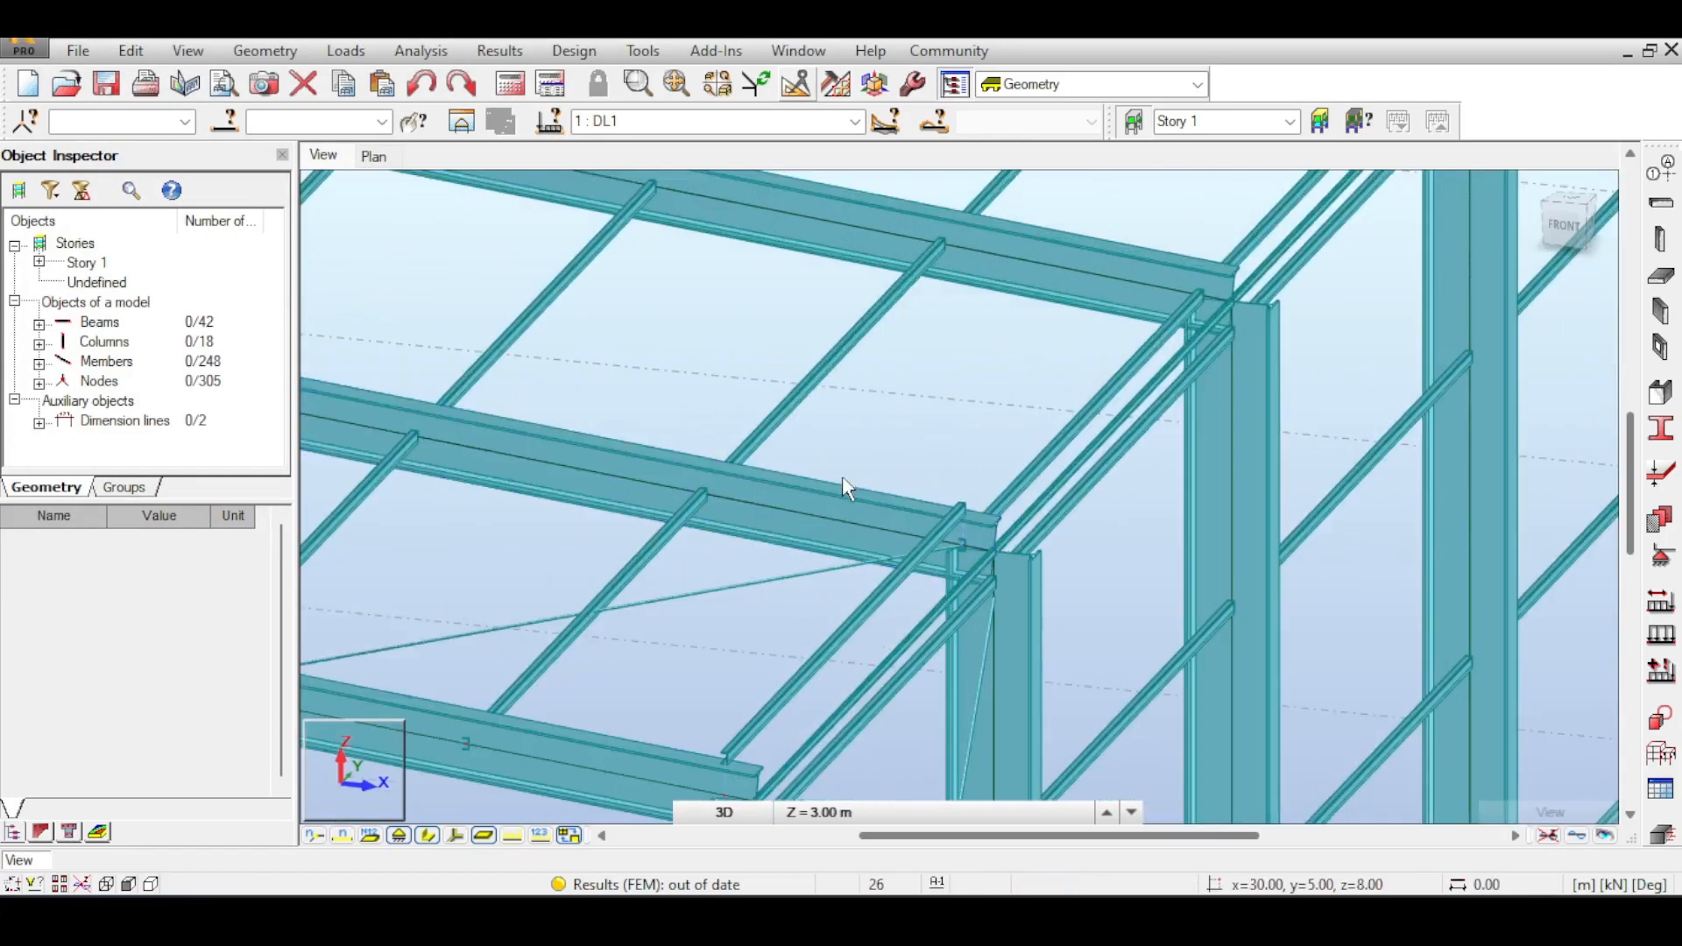
drag(875, 447, 817, 507)
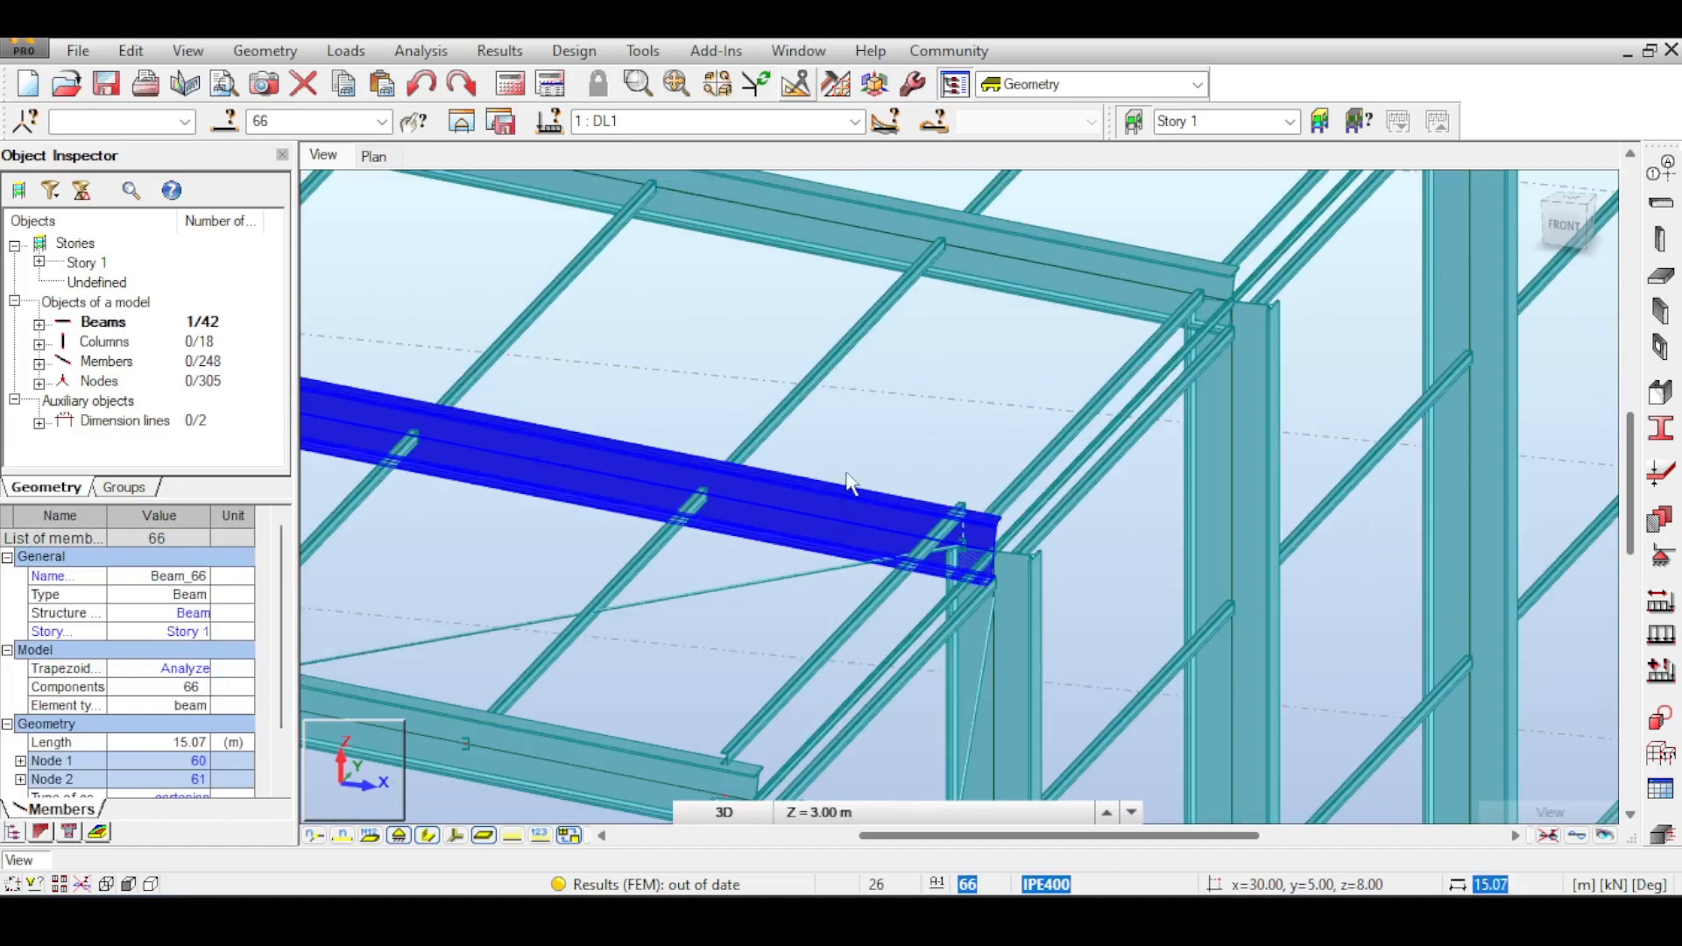
click(912, 390)
scroll(968, 357, down, 2)
scroll(912, 386, down, 3)
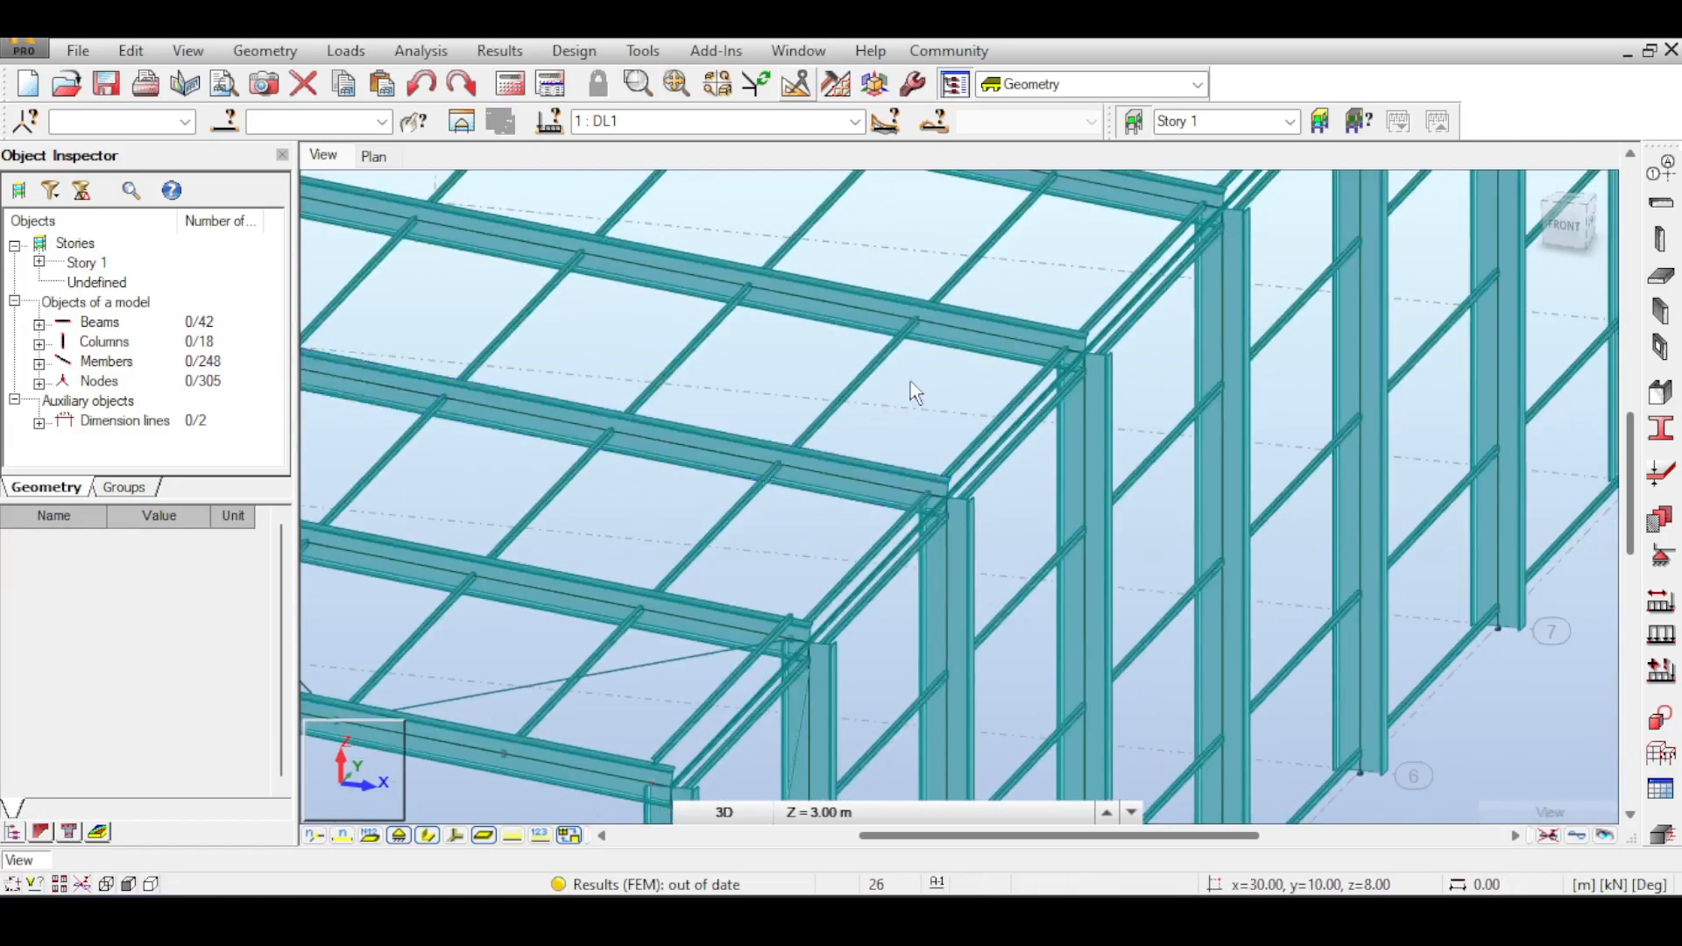
scroll(1037, 296, up, 3)
middle_drag(1038, 296, 1123, 261)
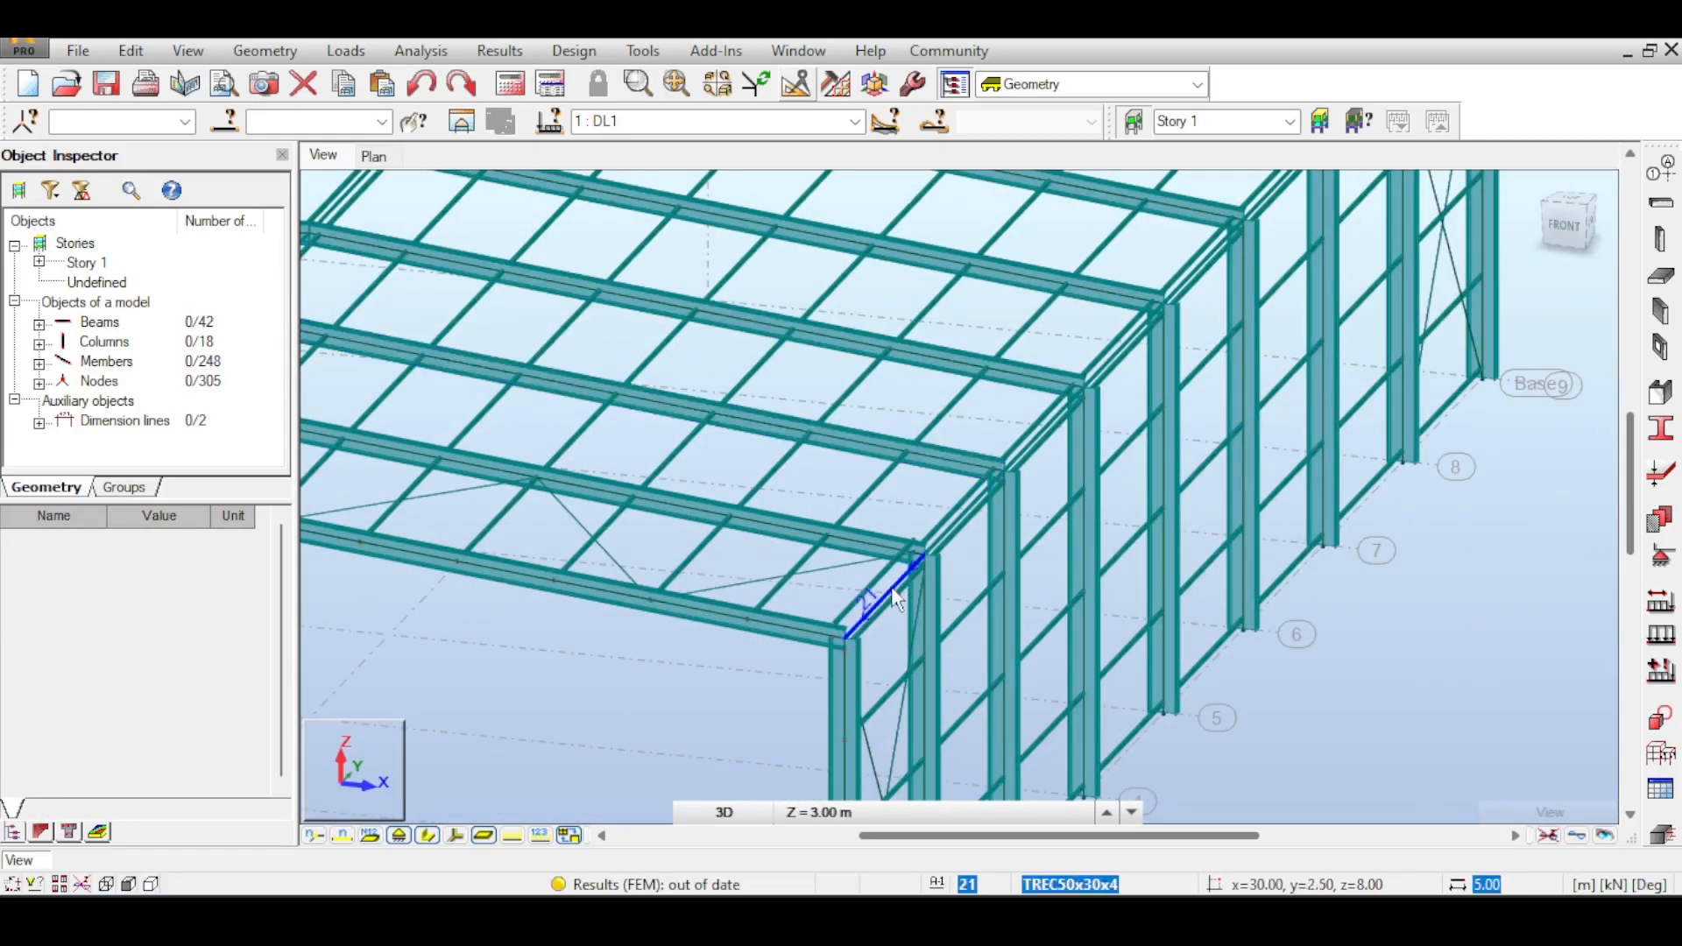
scroll(892, 571, up, 3)
middle_drag(935, 421, 1011, 333)
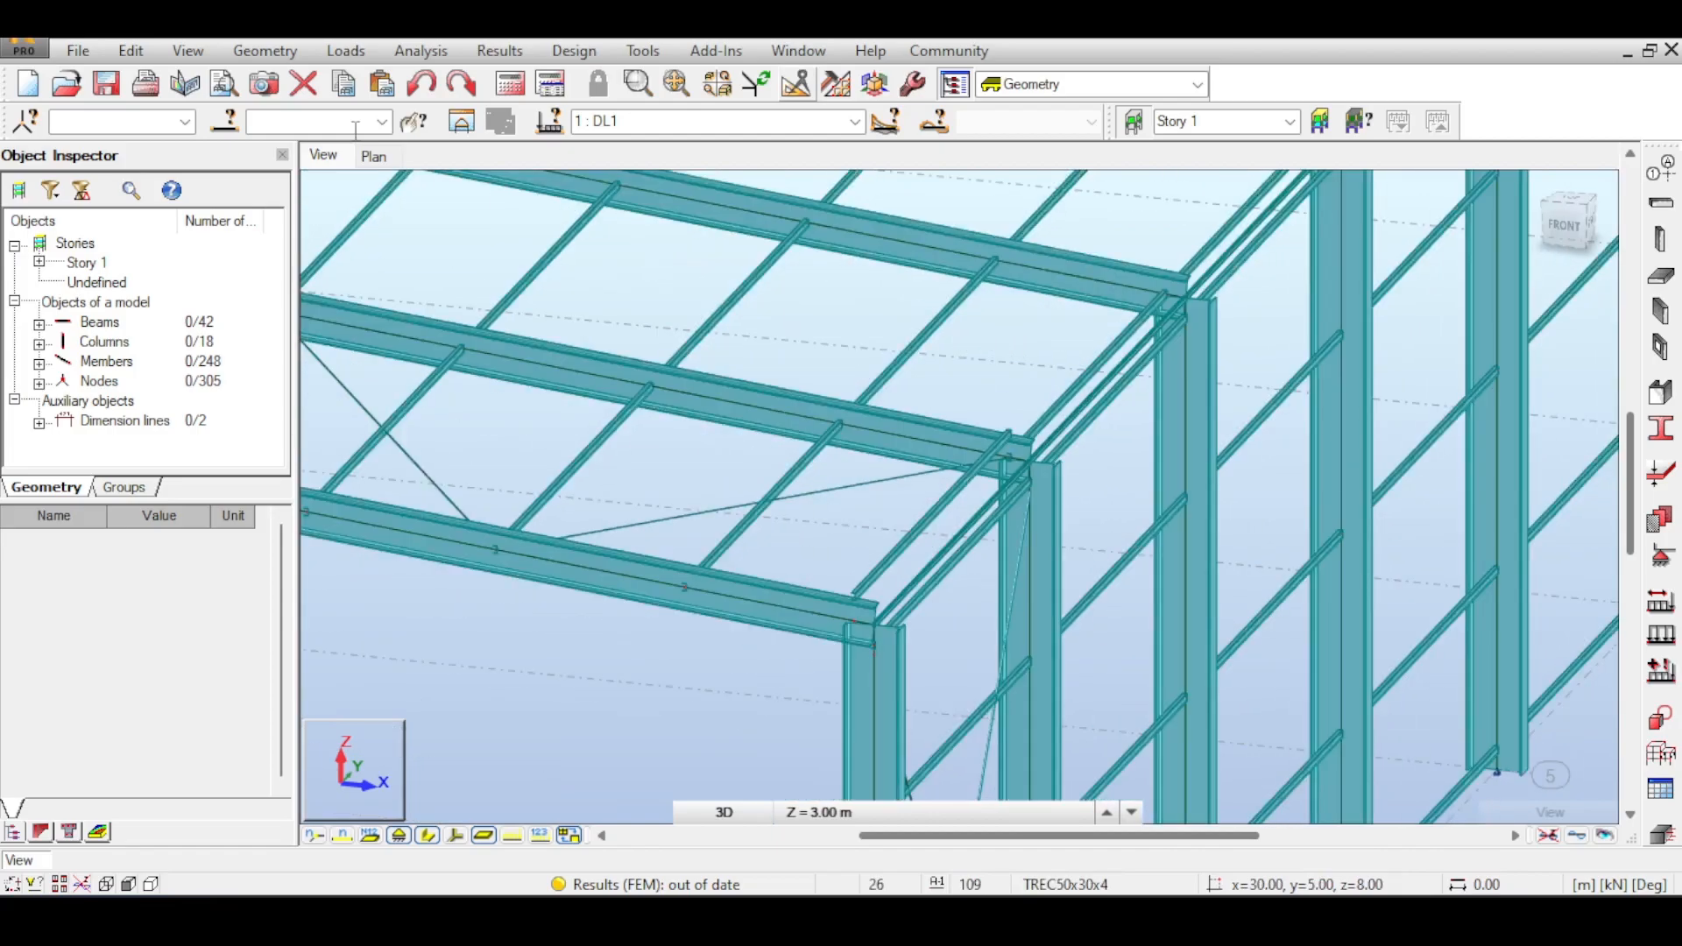
- Apply the MyOffset offset to the first-bay UAP80 purlins from x = 28.12 m up to the ridge purlin at x = 15.20 m
click(264, 50)
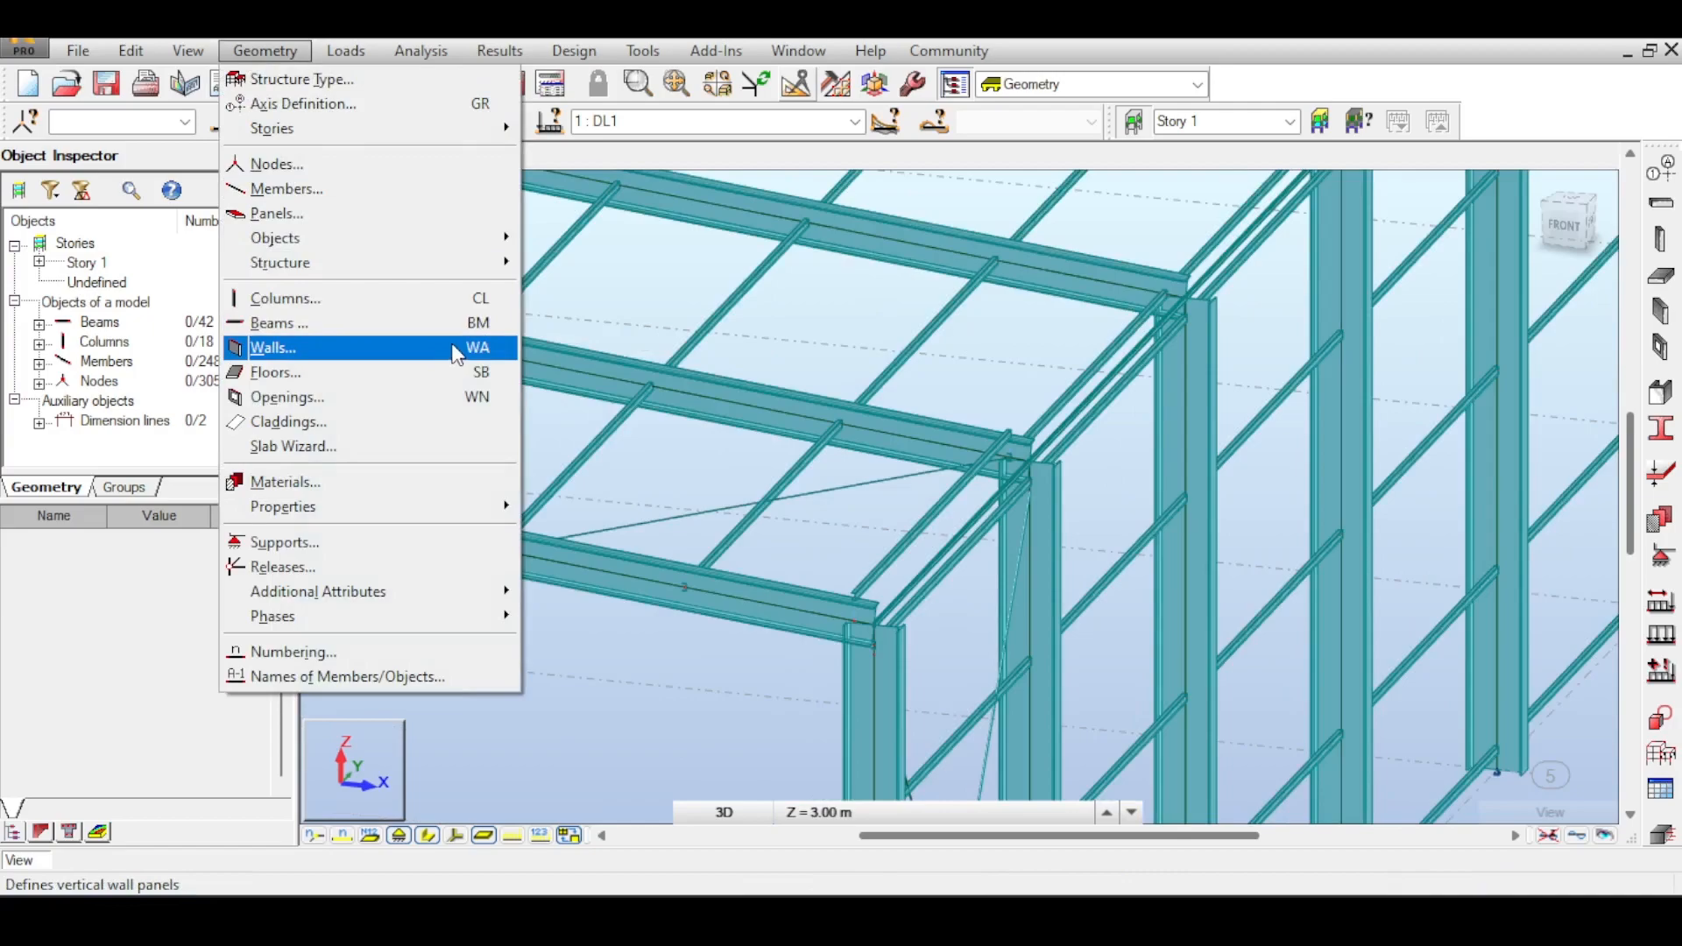
mouse_move(352, 53)
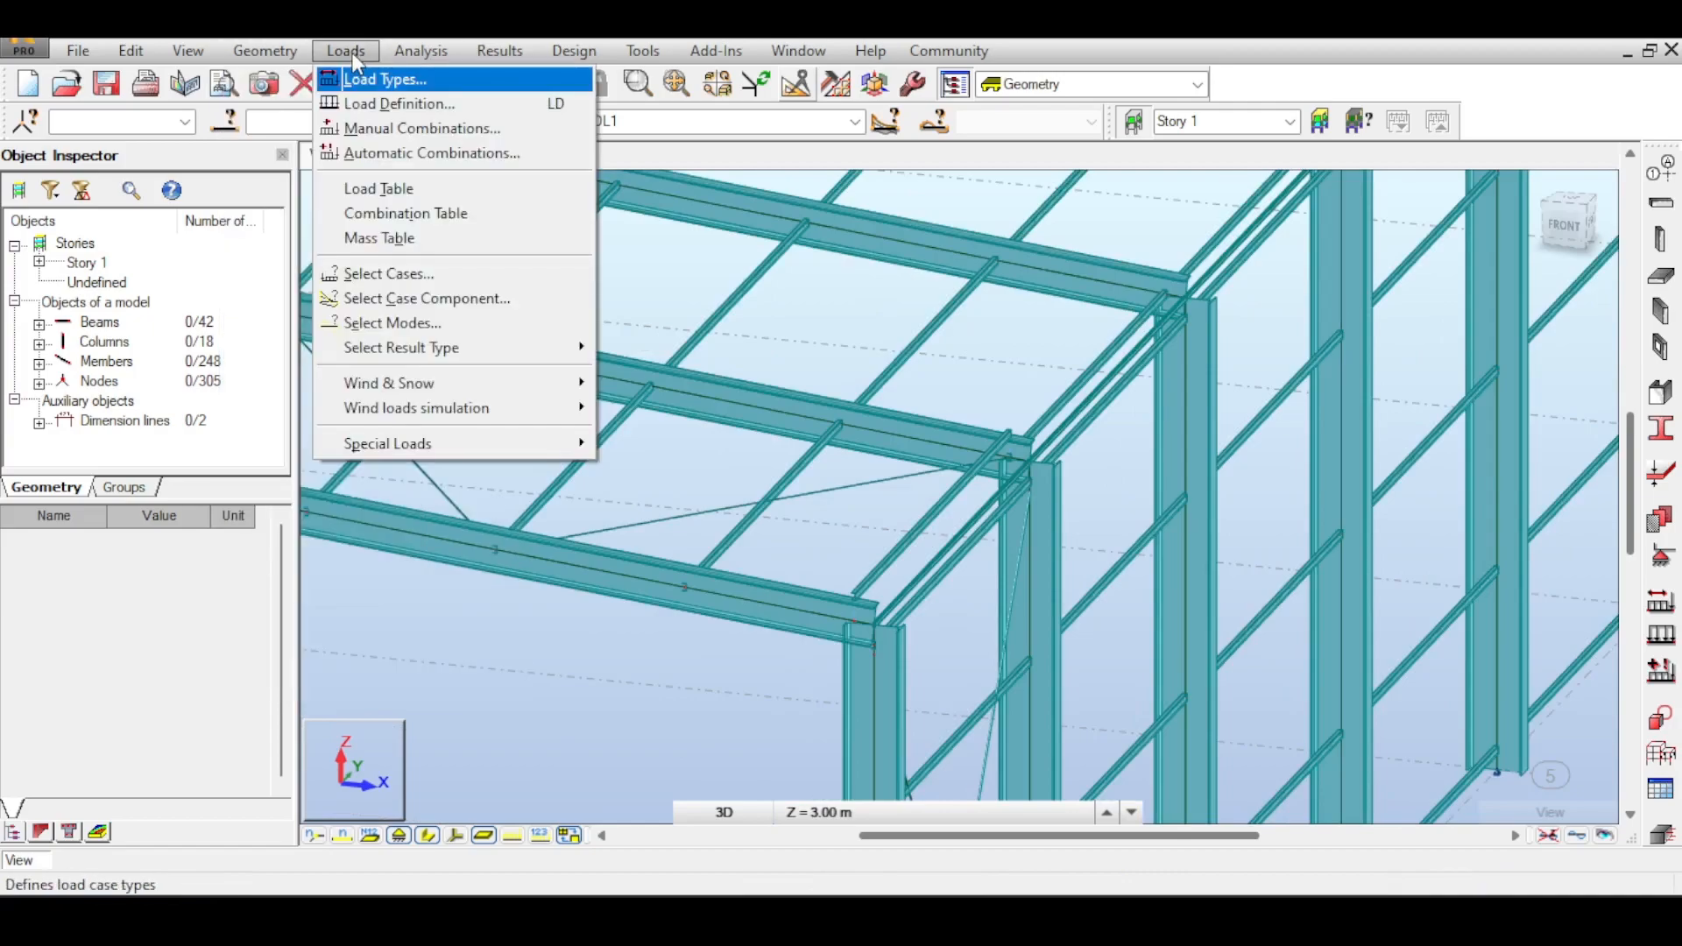
mouse_move(250, 51)
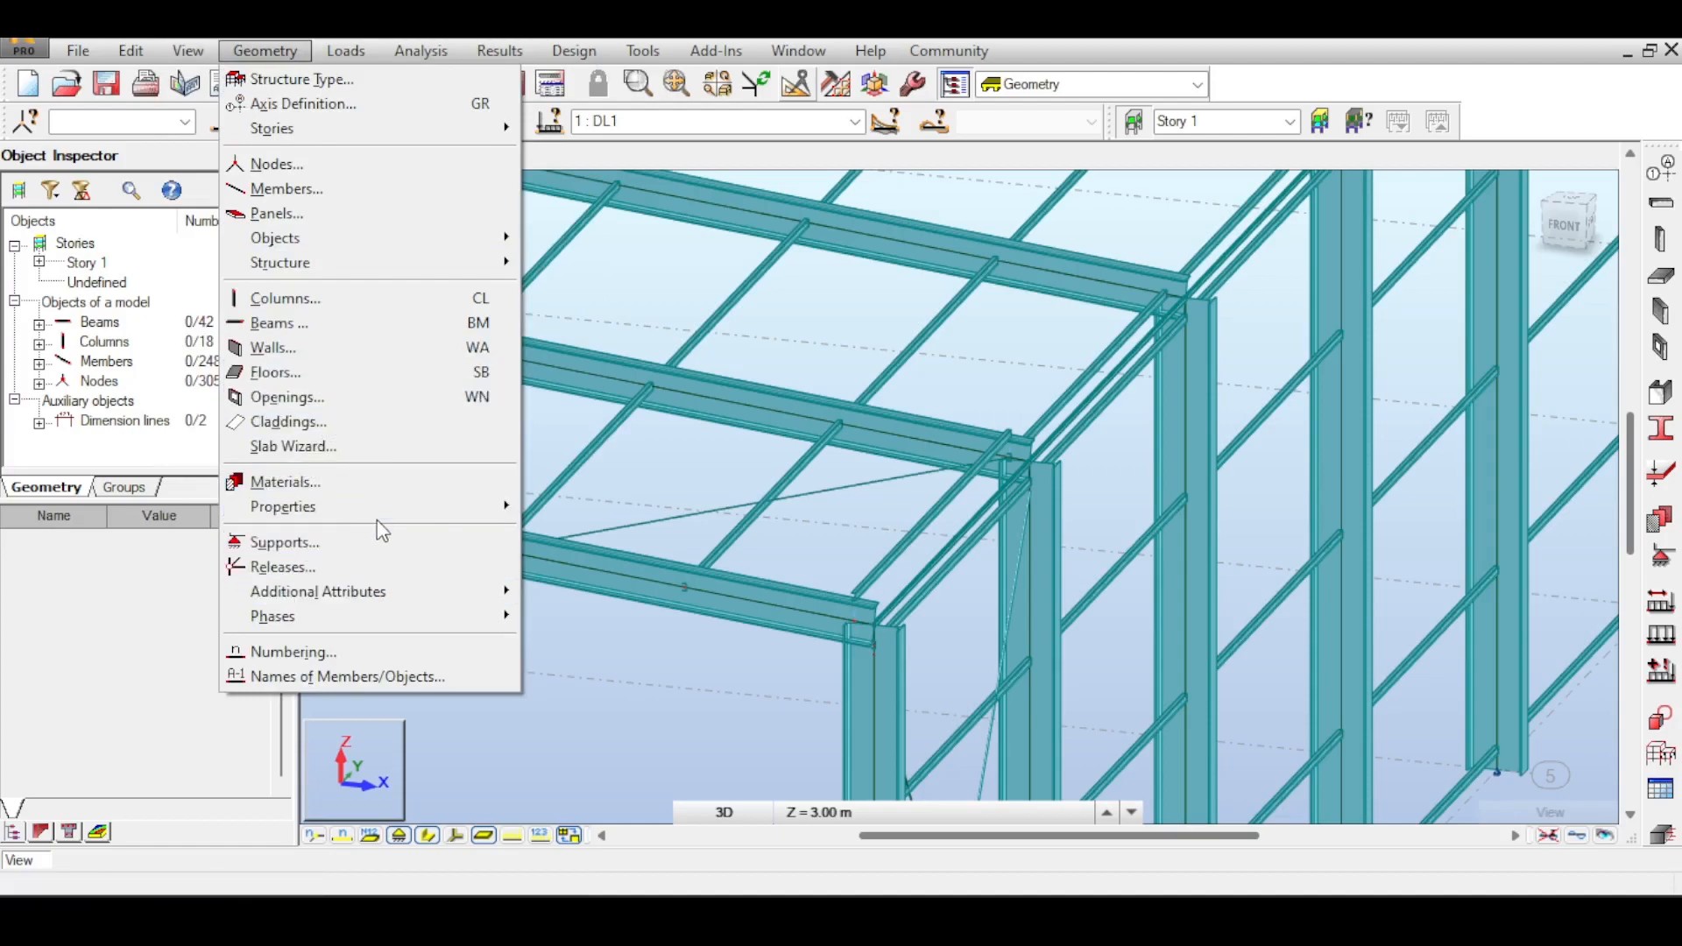
mouse_move(383, 594)
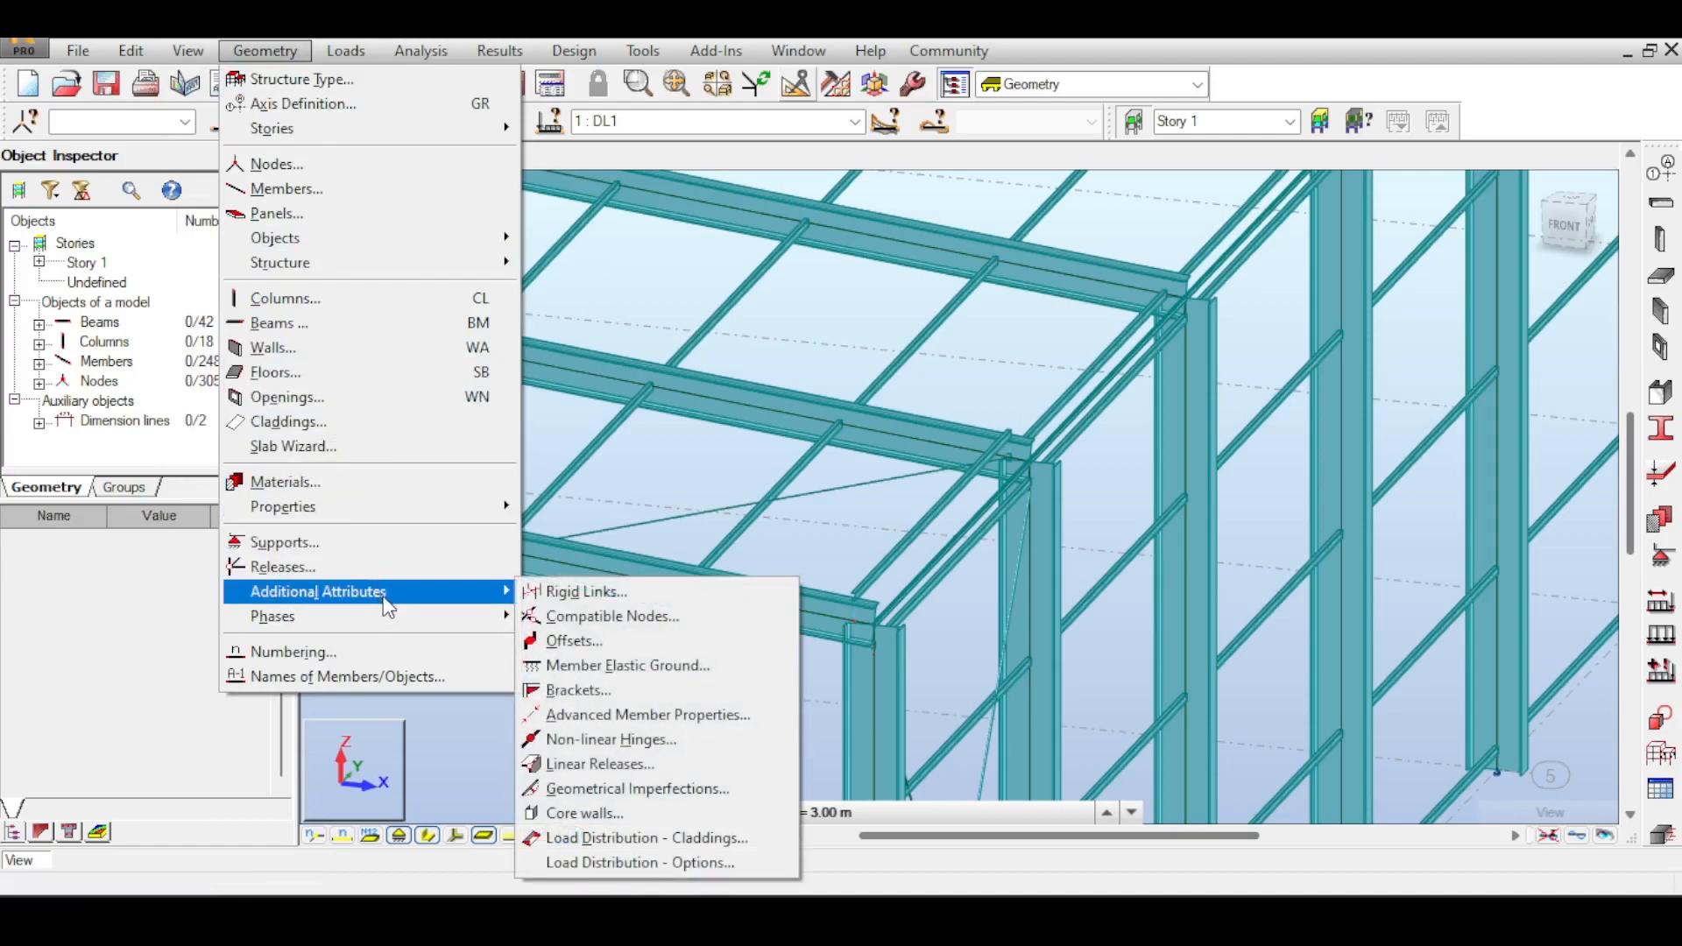
click(574, 641)
click(794, 476)
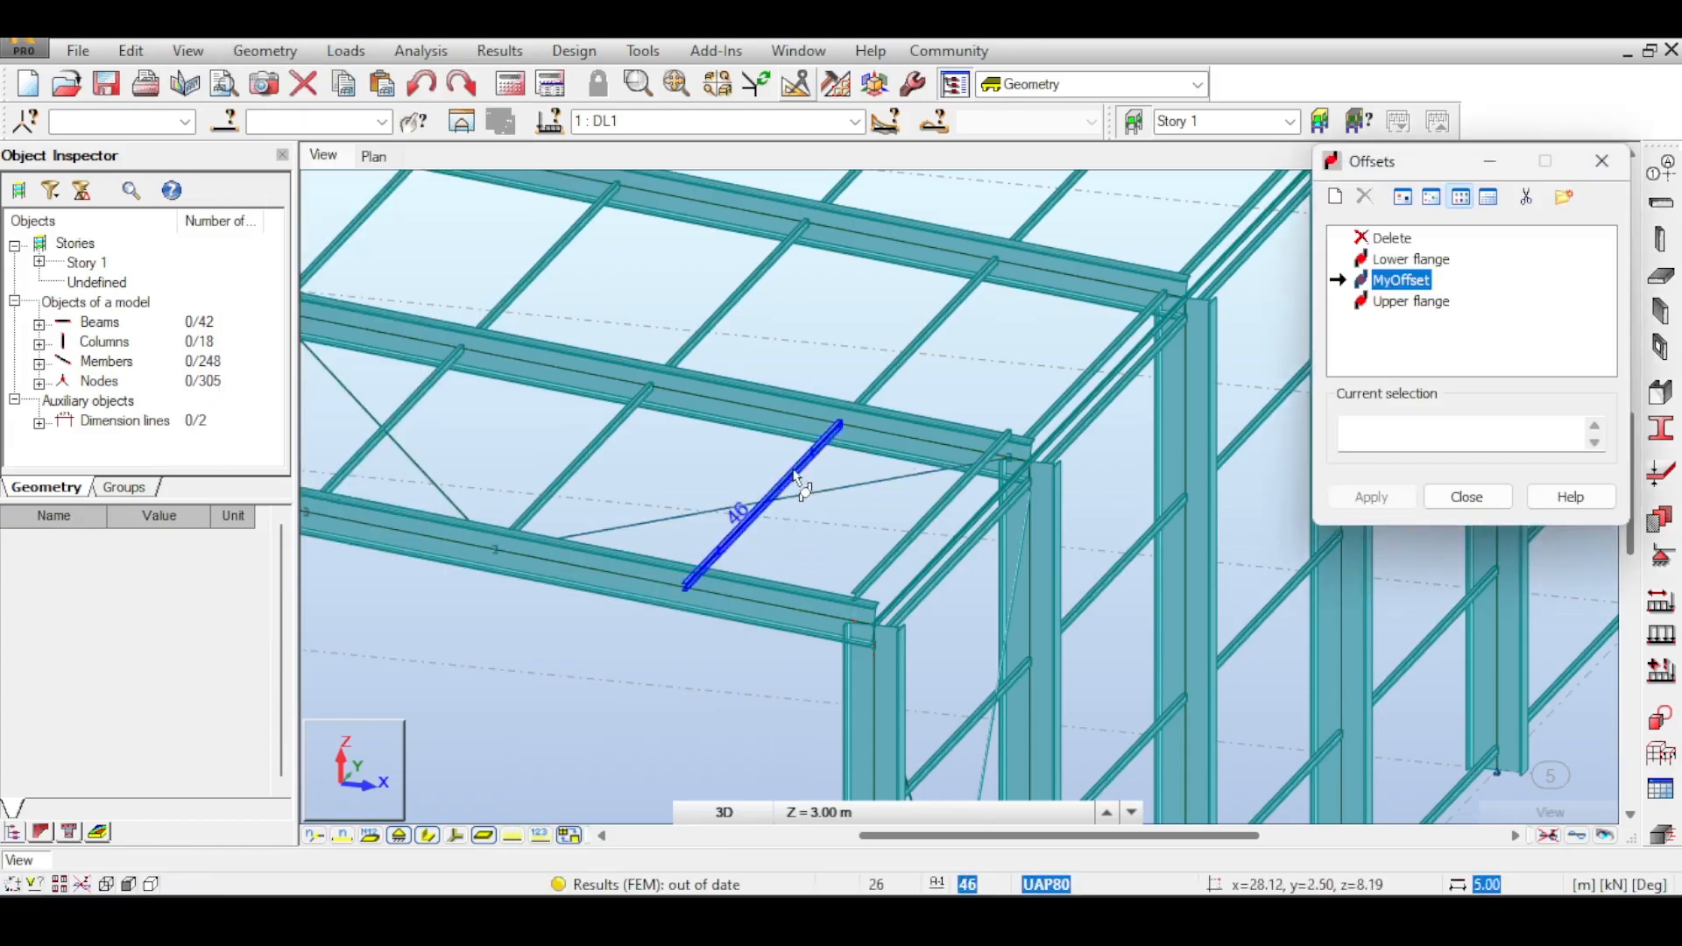
click(796, 479)
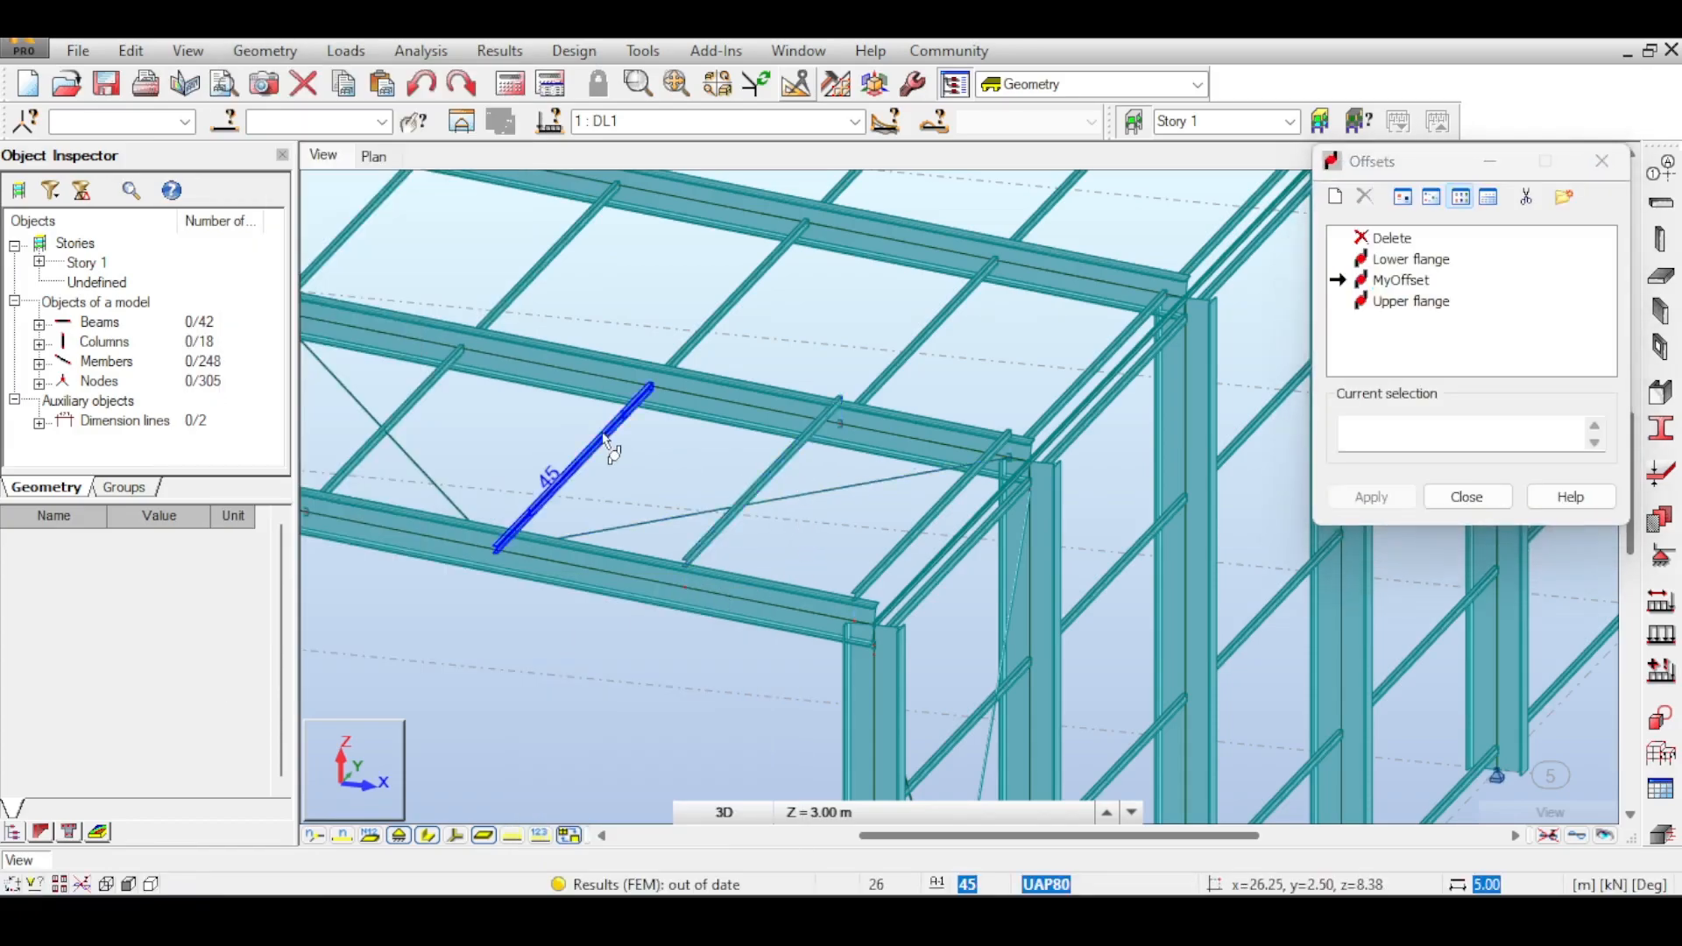
middle_drag(403, 429, 695, 465)
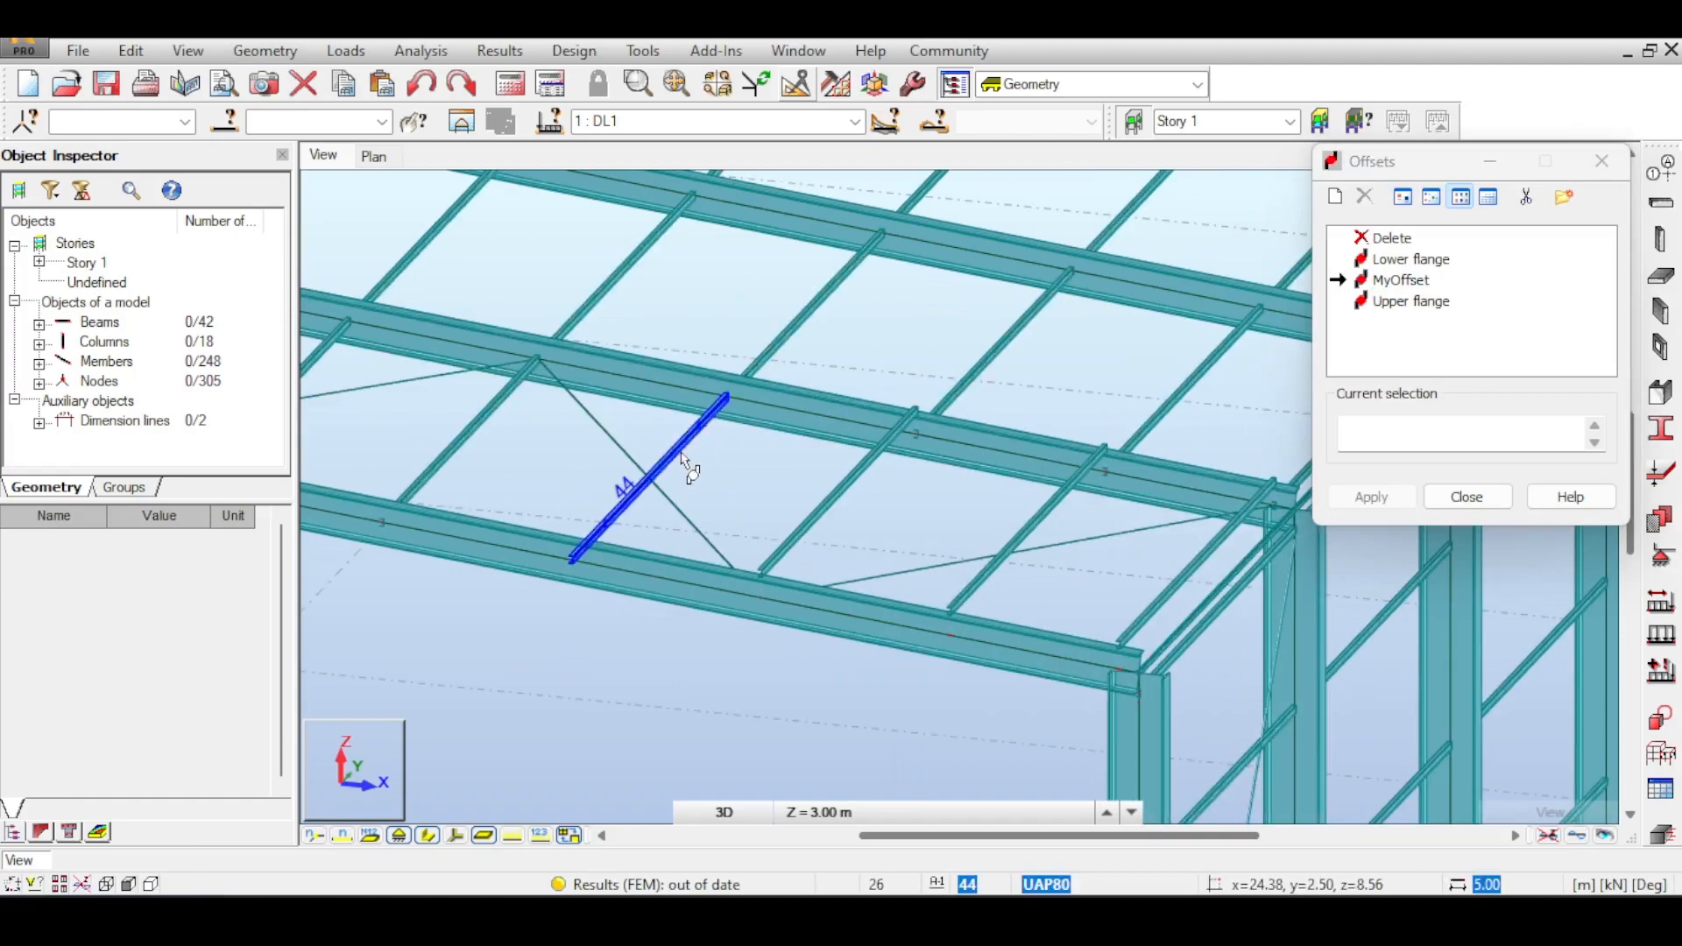
middle_drag(477, 429, 706, 387)
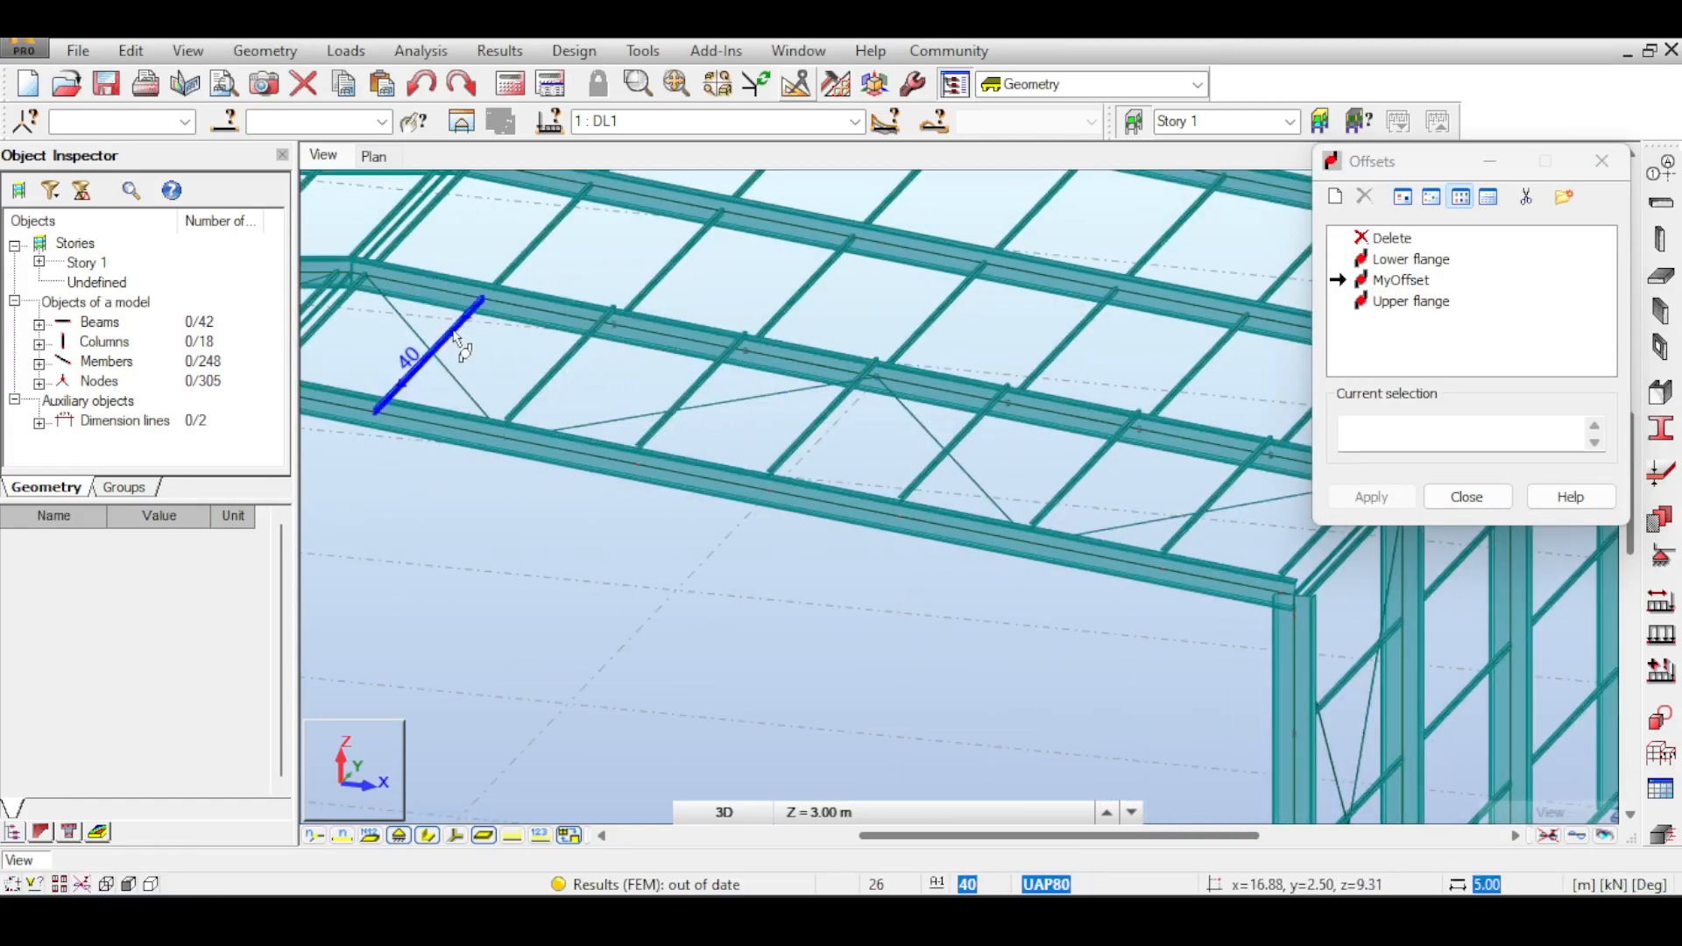
middle_drag(443, 345, 666, 376)
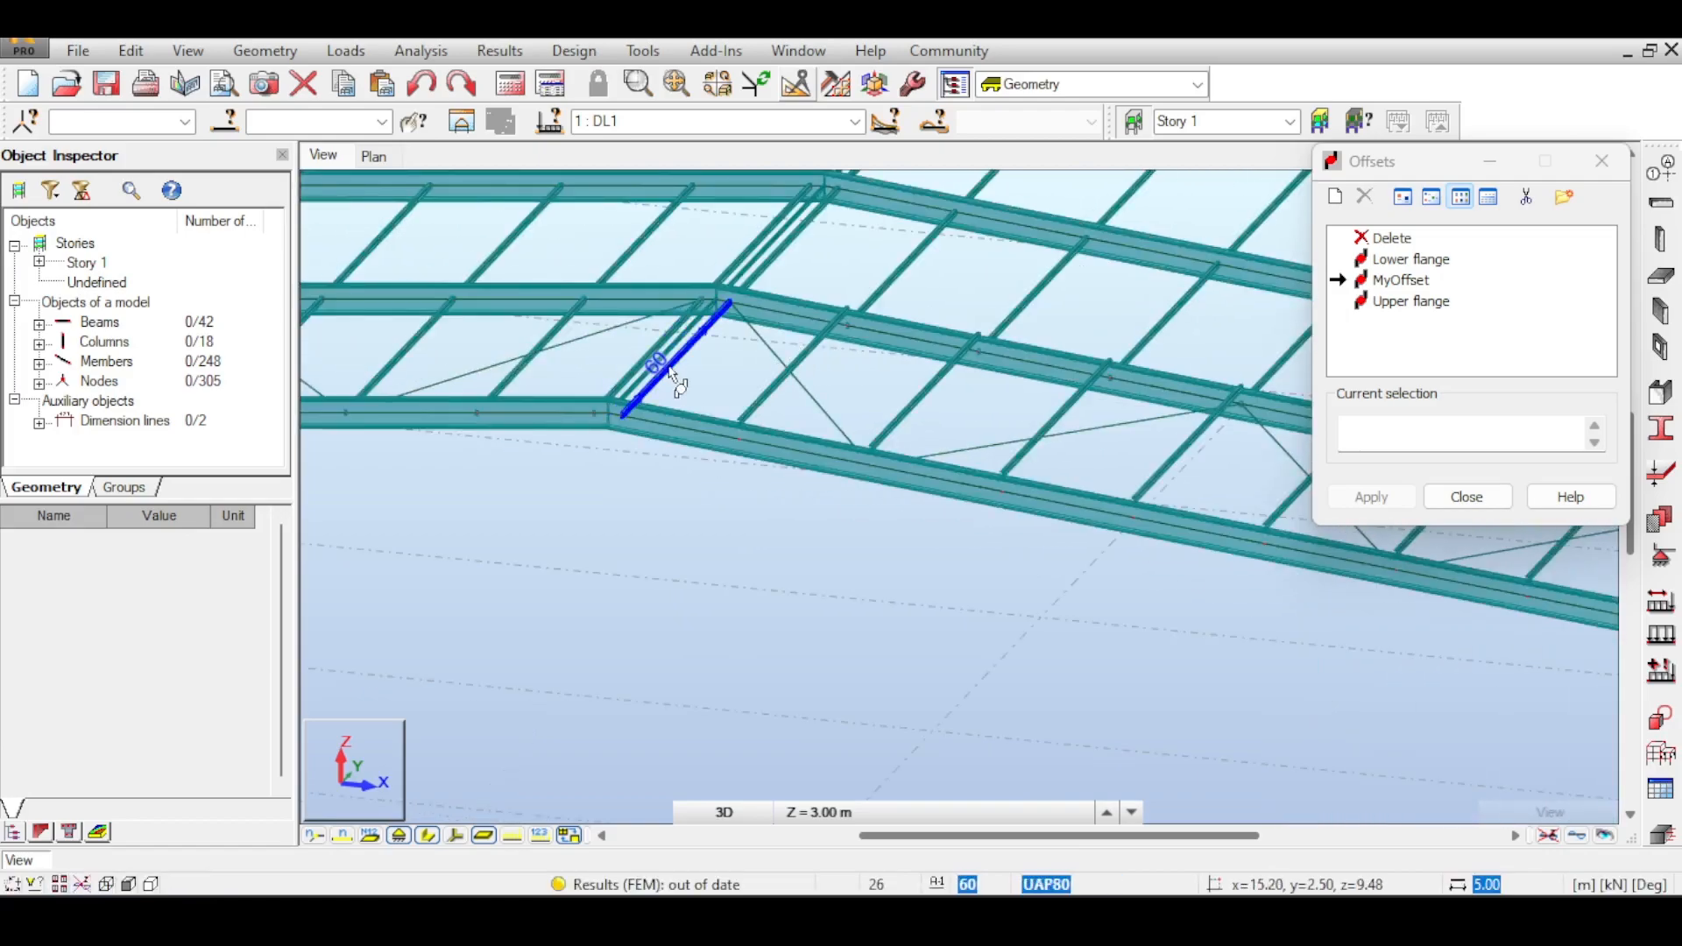
- Apply MyOffset to the first-bay UAP80 purlins on the opposite roof slope, from the ridge down to the eaves near x = 0
middle_drag(411, 364, 771, 360)
scroll(614, 373, up, 3)
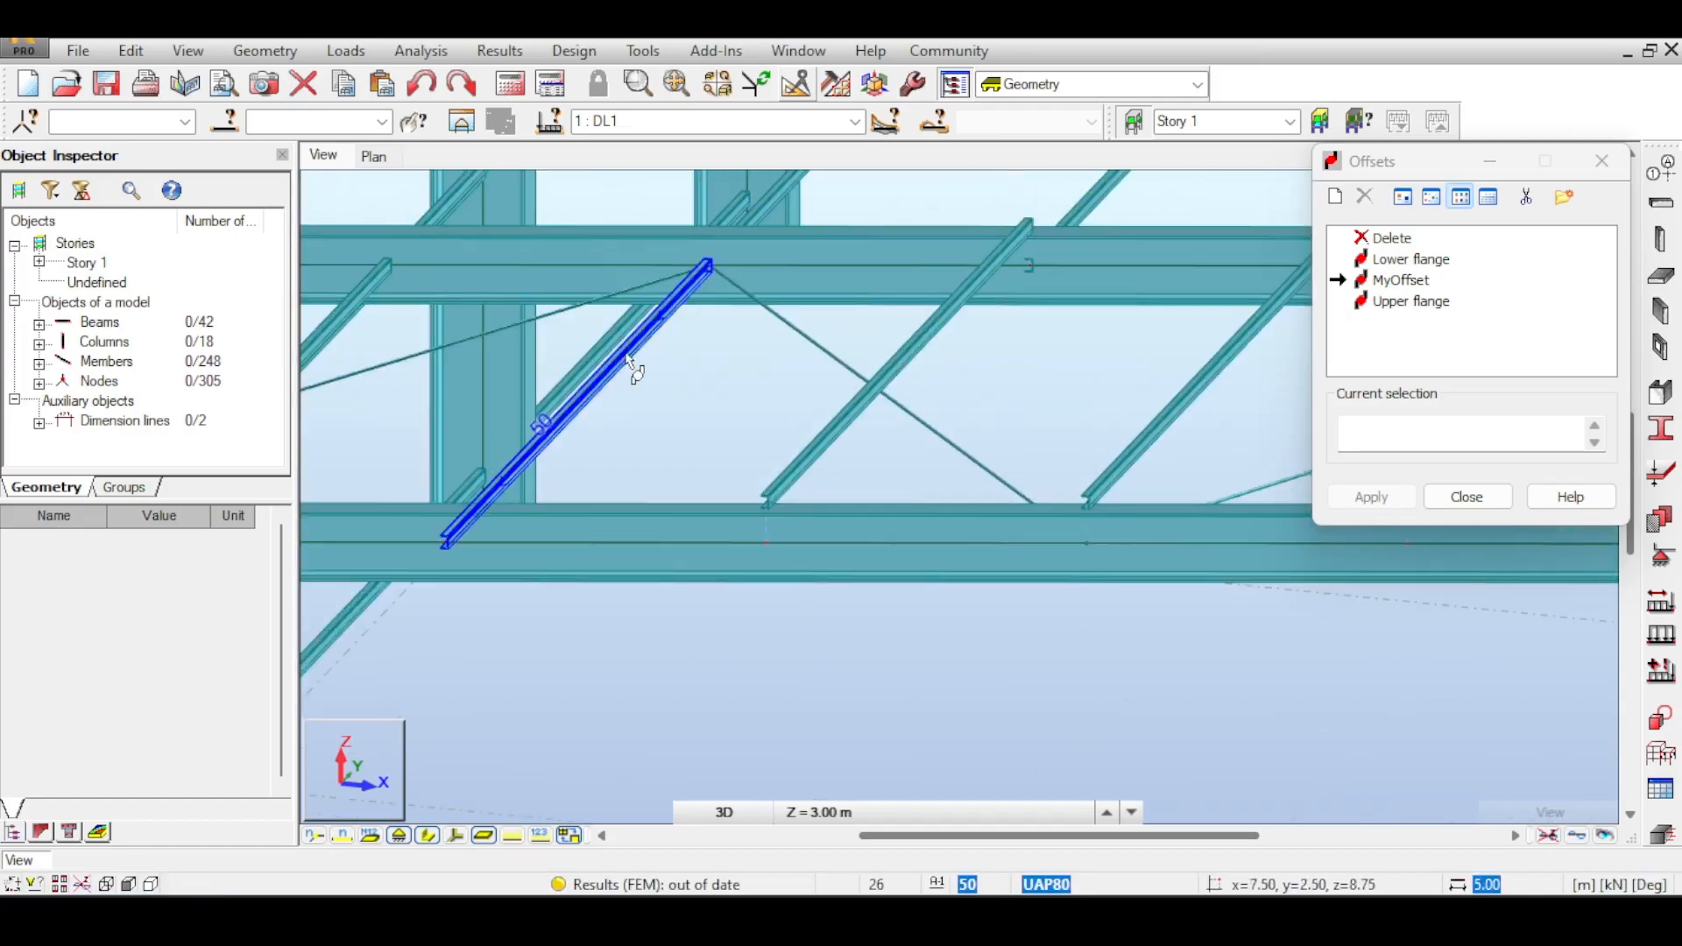
scroll(683, 298, up, 5)
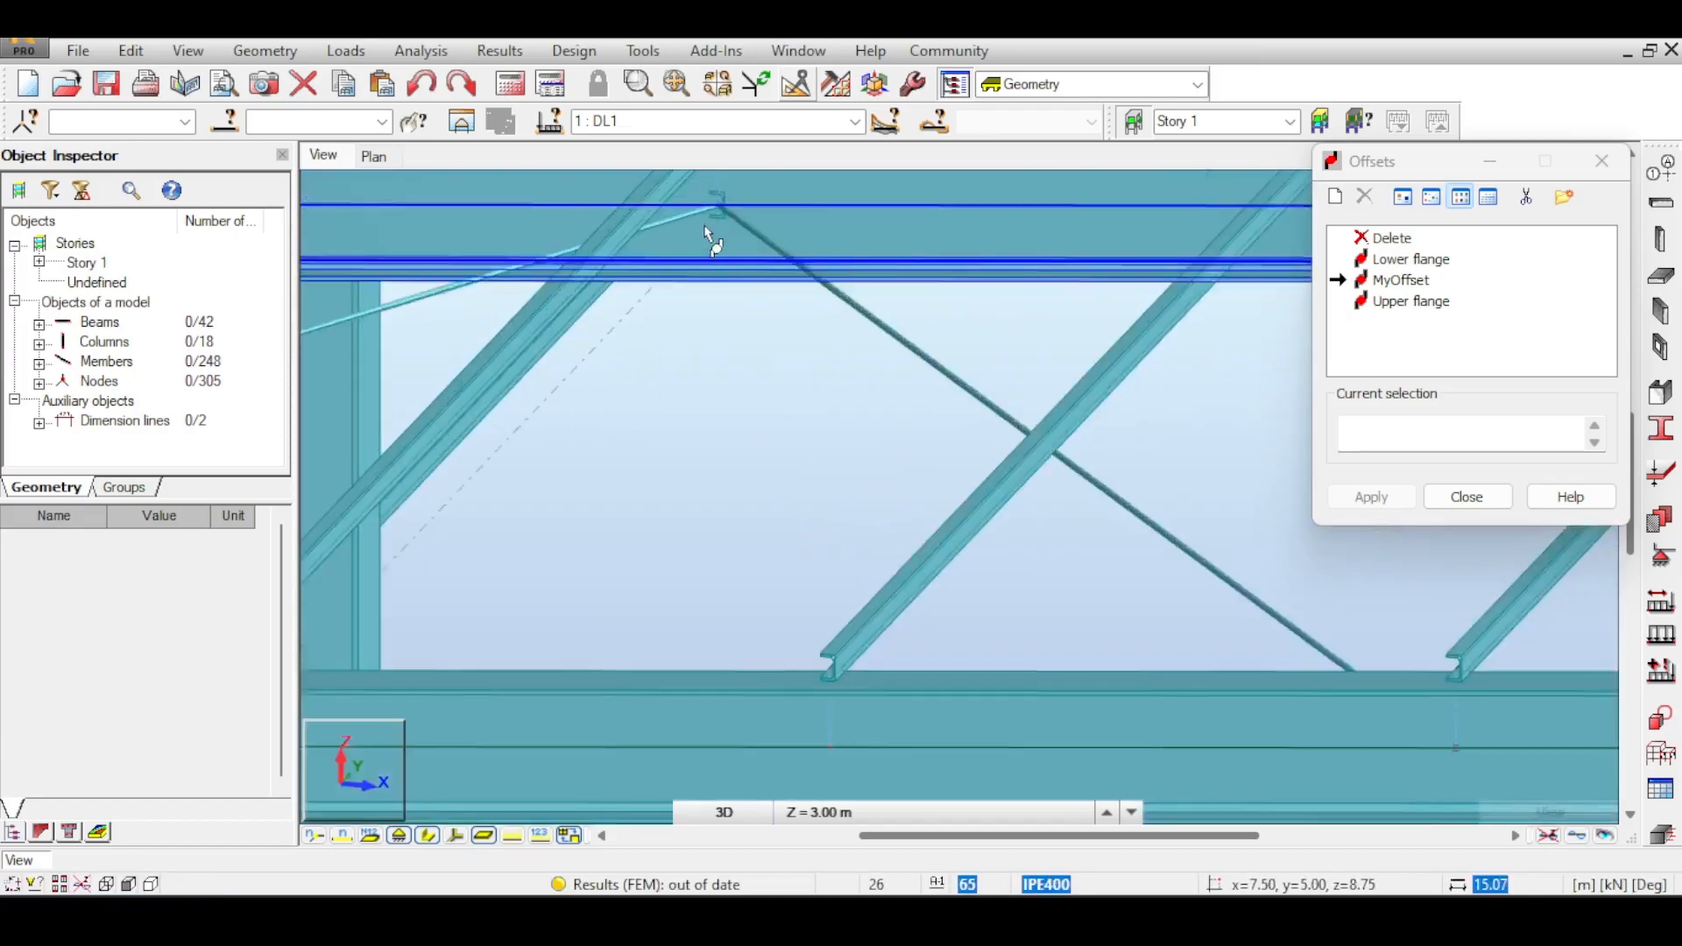
scroll(709, 385, down, 8)
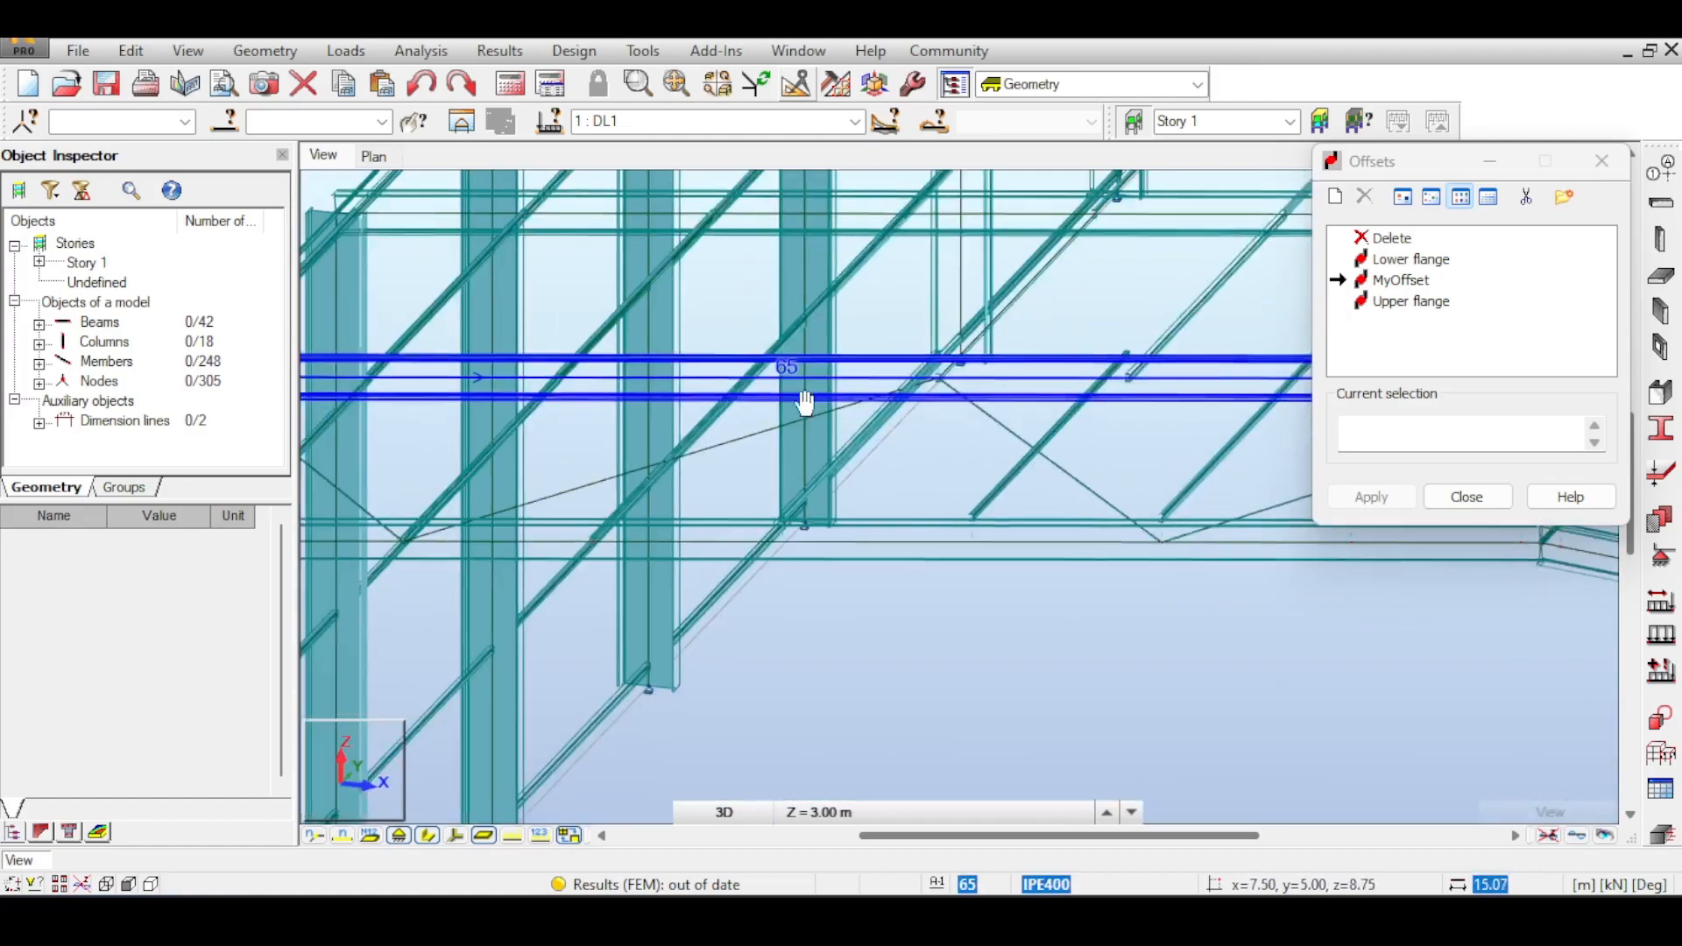
scroll(683, 431, left, 3)
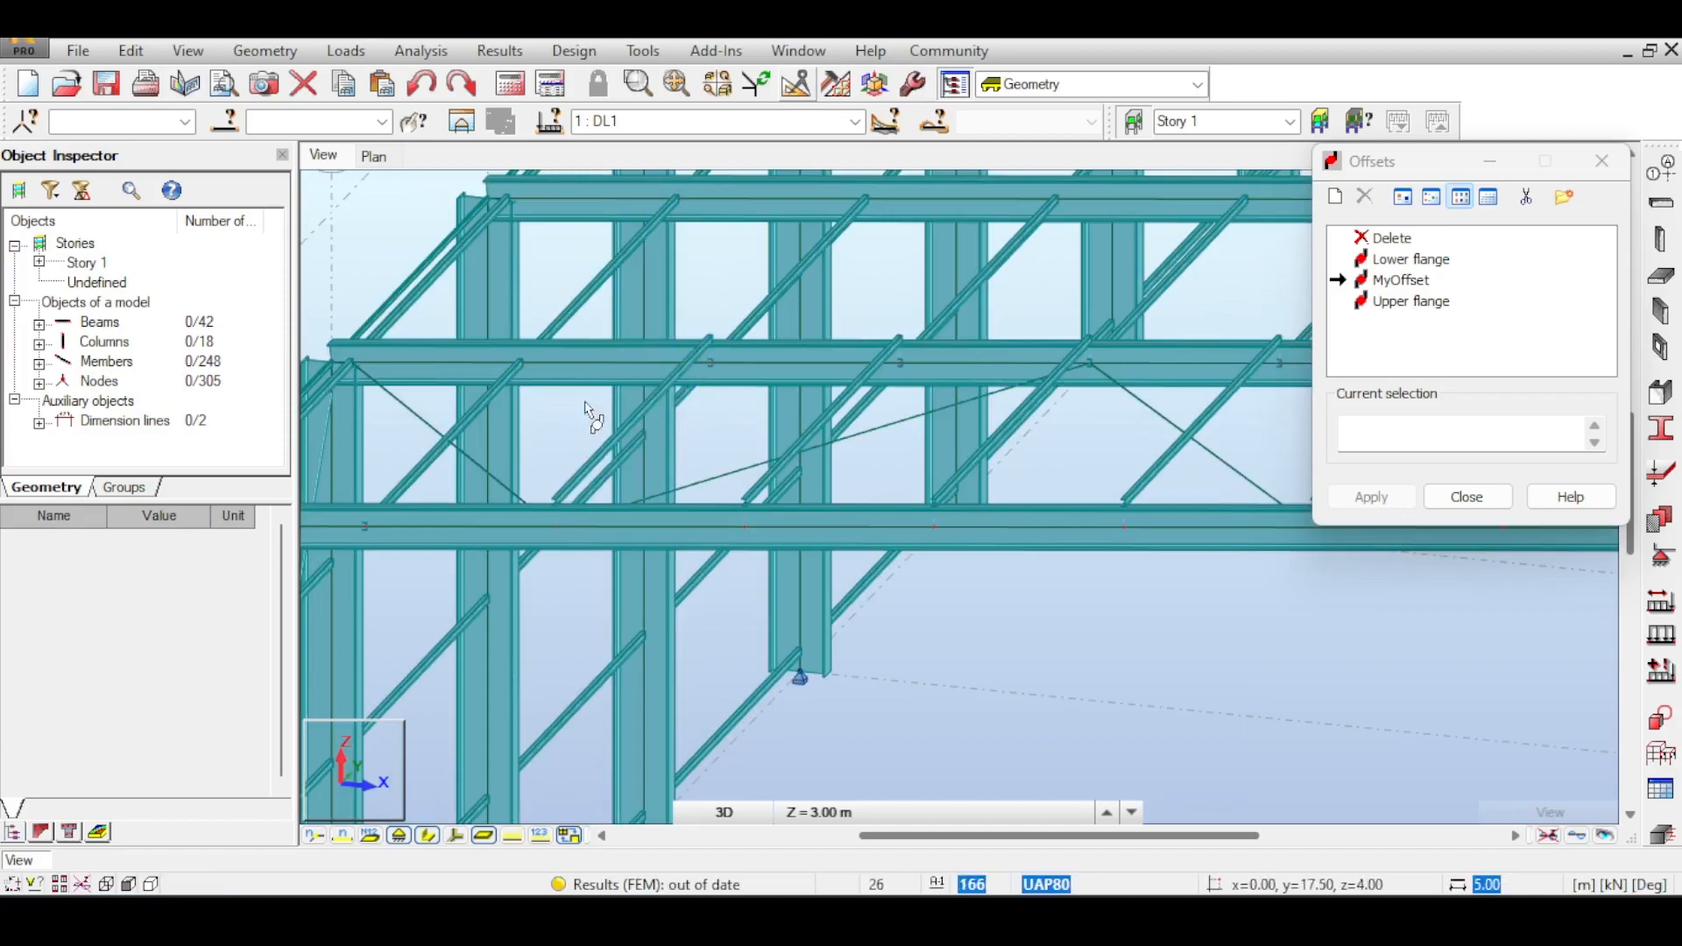
scroll(693, 363, left, 3)
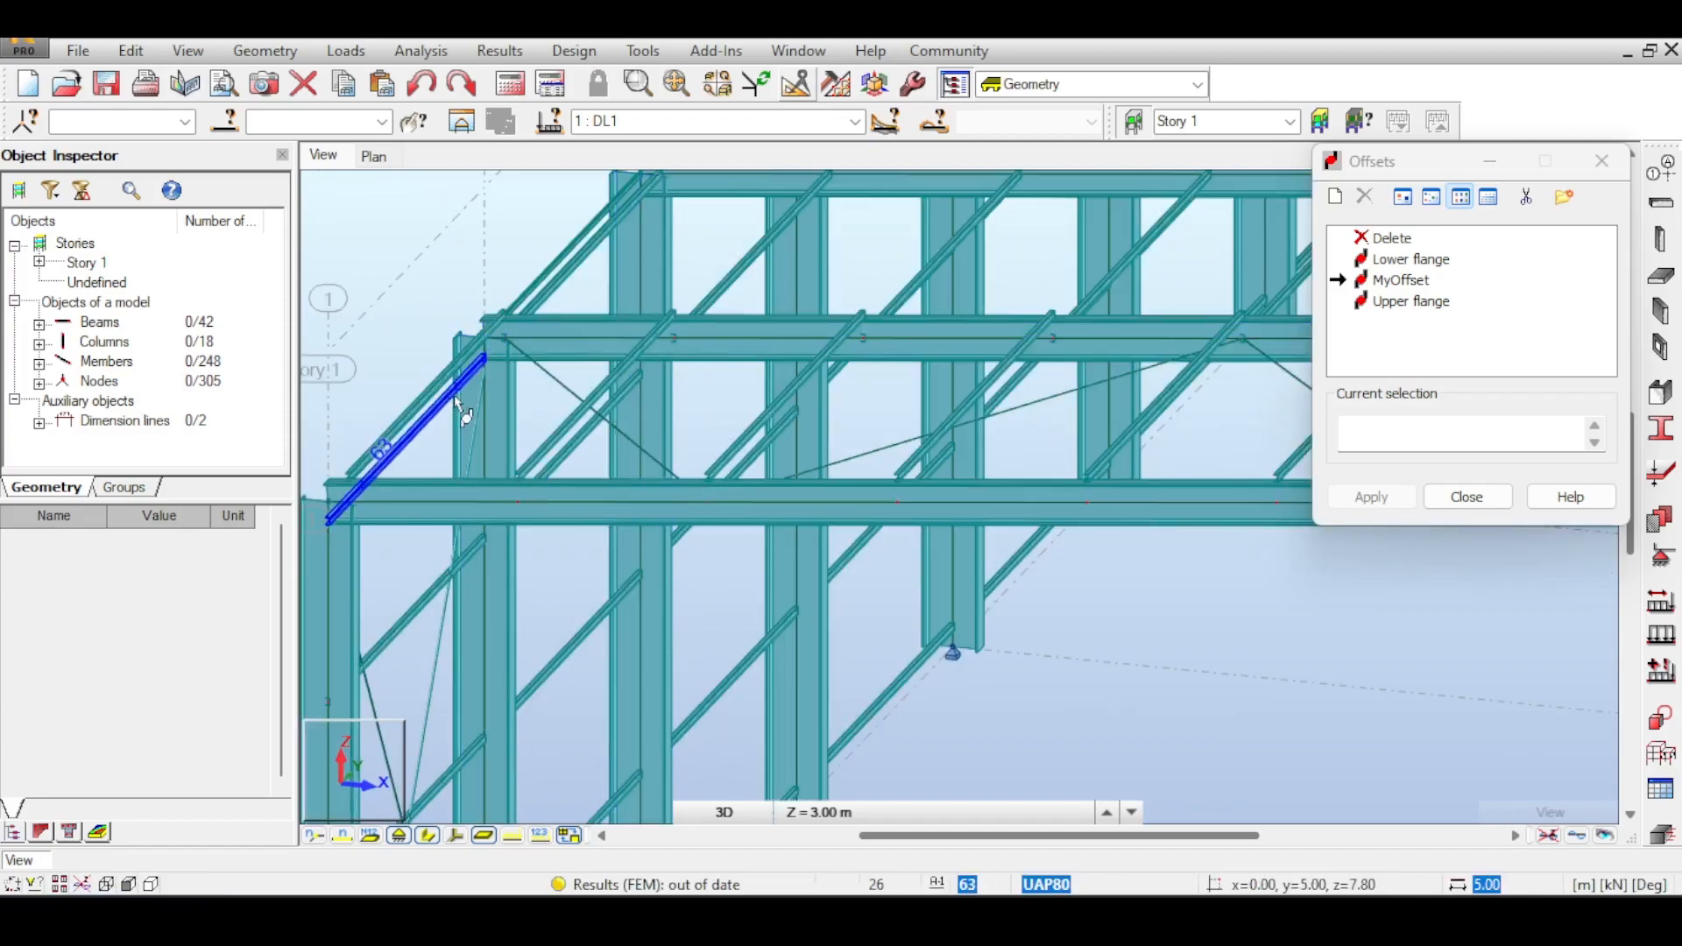
middle_drag(449, 412, 1154, 351)
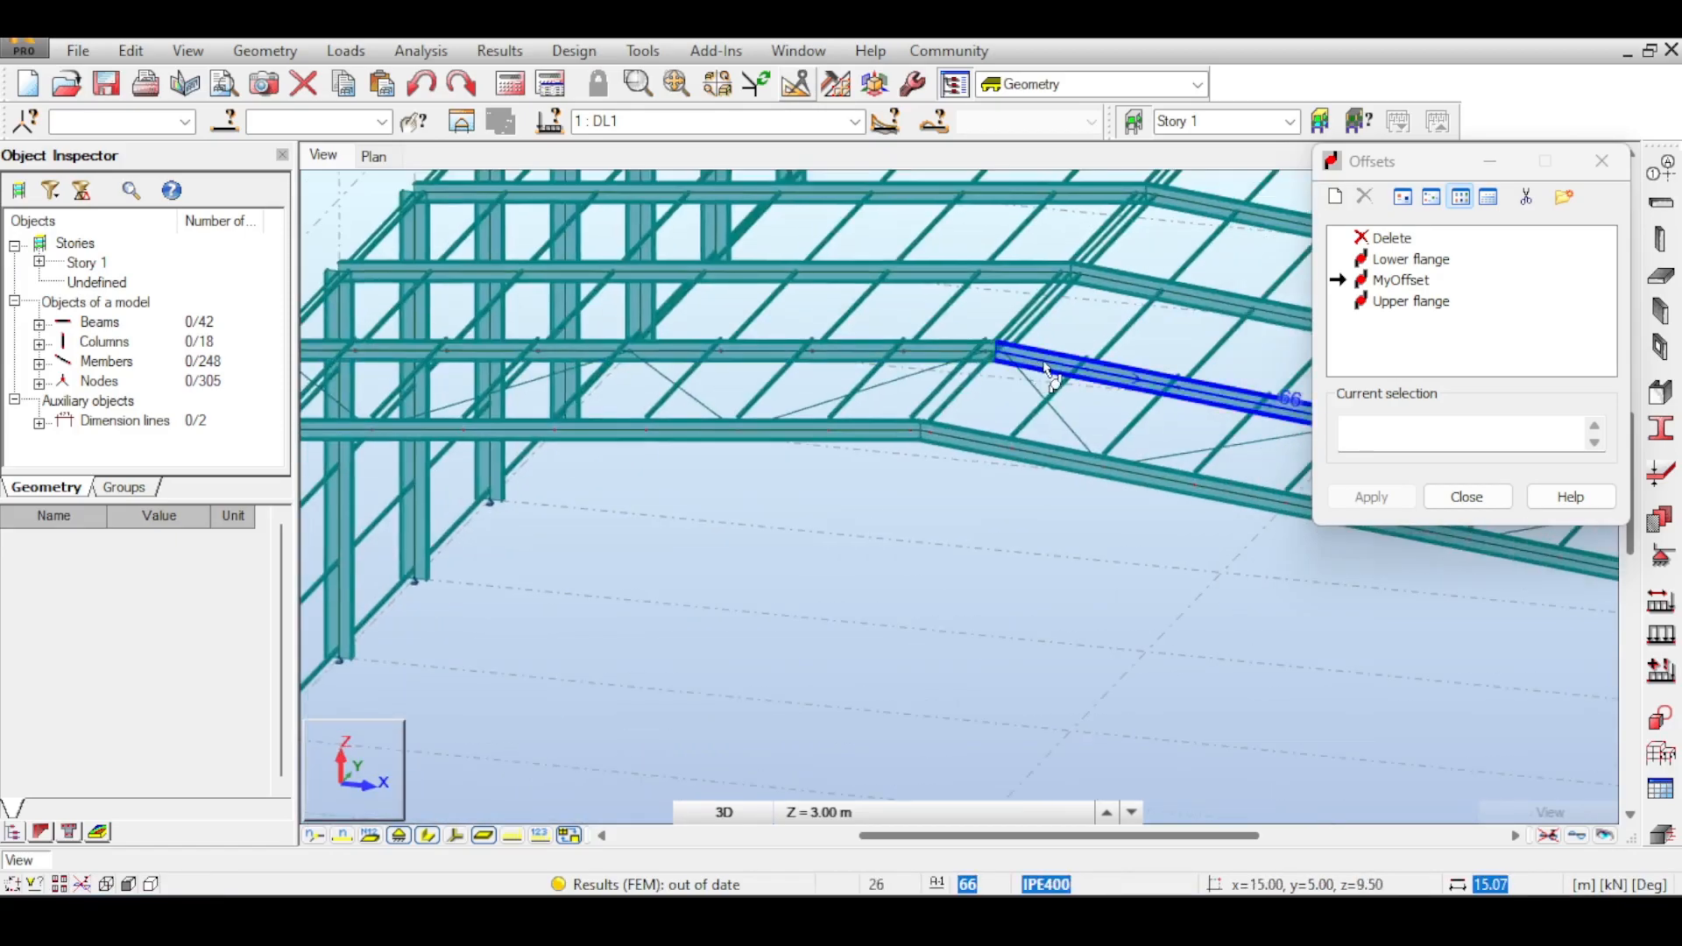
scroll(1001, 372, up, 5)
scroll(1001, 373, down, 6)
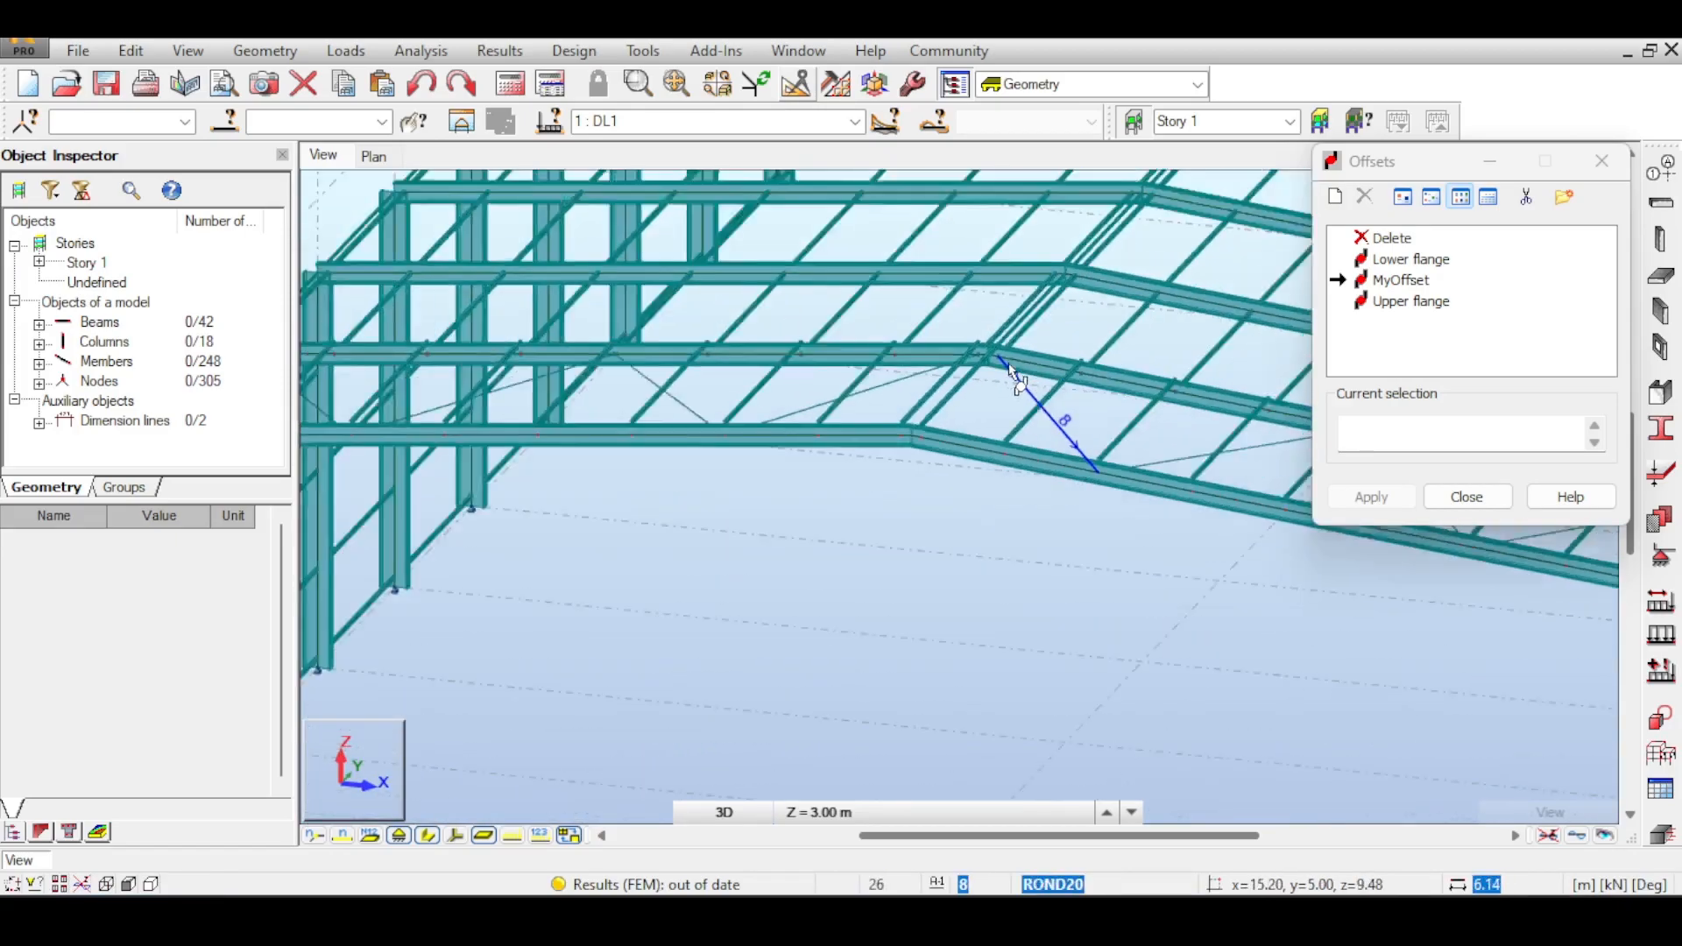
- Try MyOffset on the UAP80 eaves member at x = 30 m in the first bay and delete the offset from it
scroll(938, 377, up, 5)
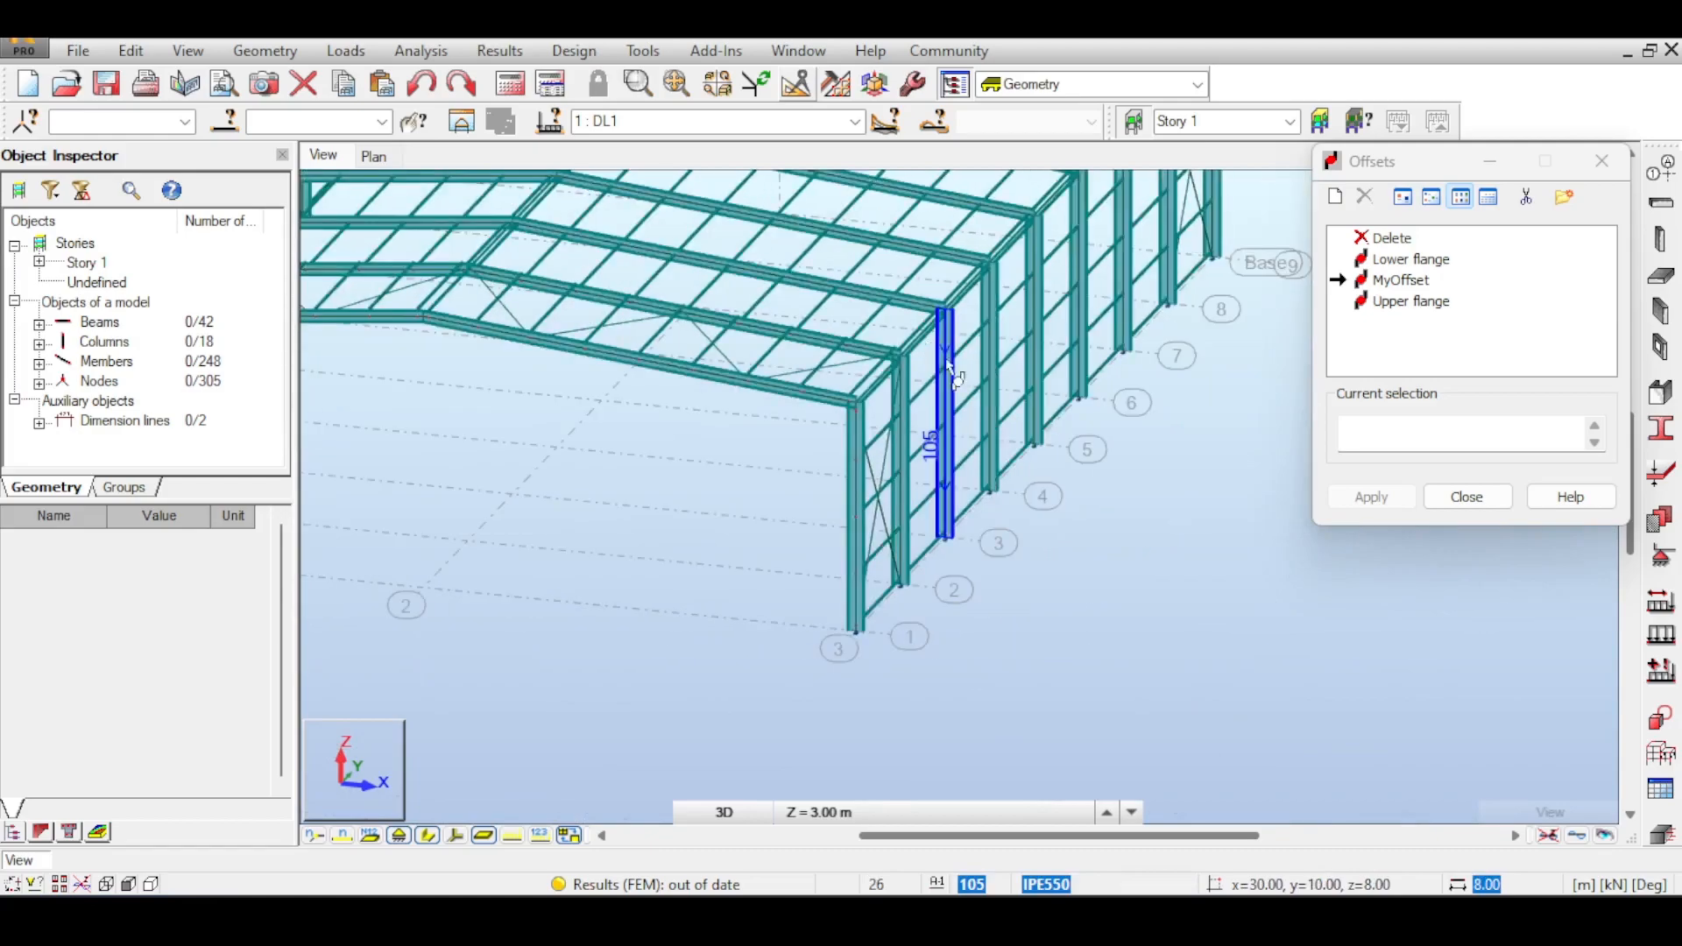
scroll(798, 385, down, 3)
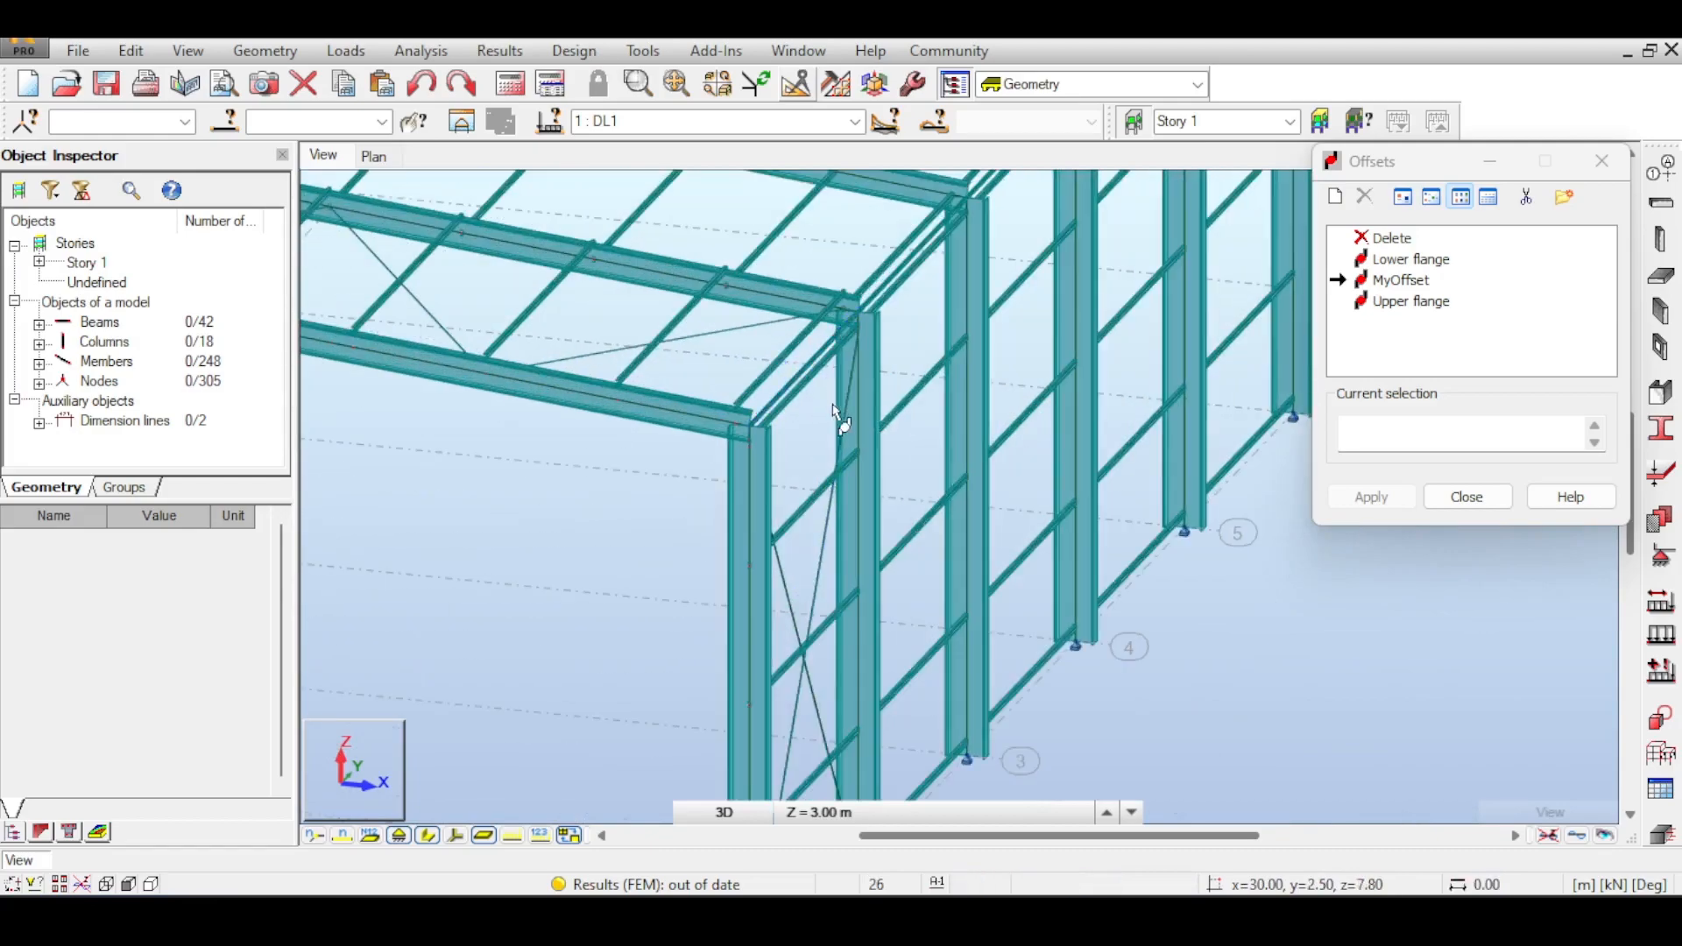
scroll(828, 388, up, 3)
scroll(833, 390, up, 2)
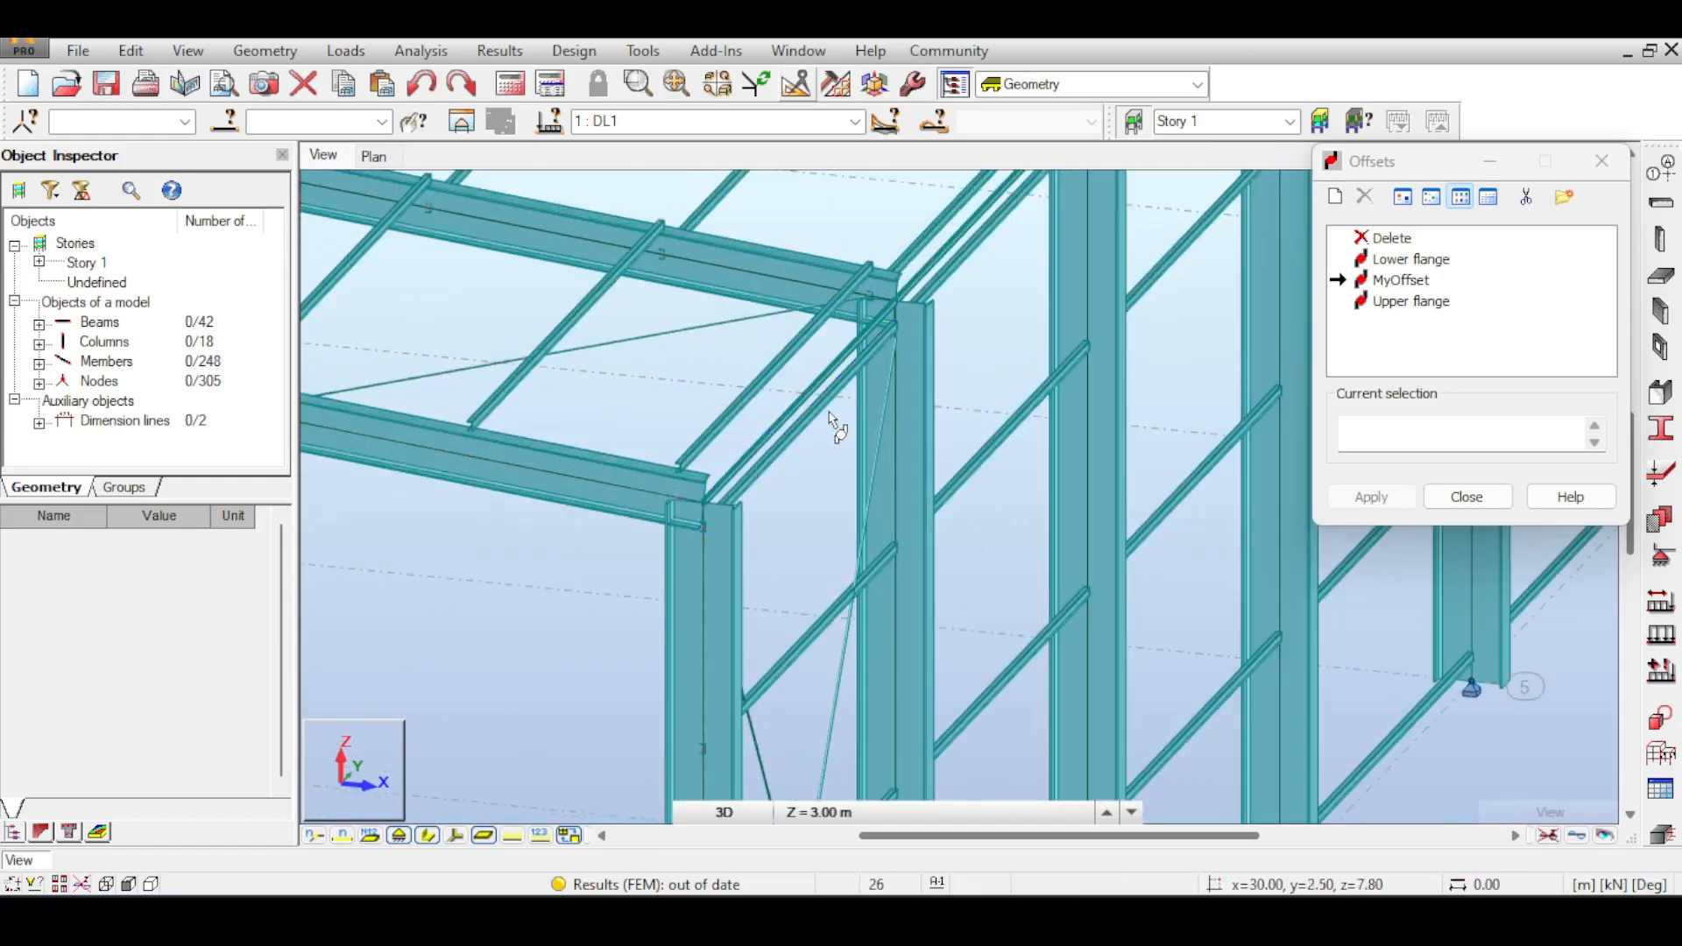
scroll(885, 368, up, 2)
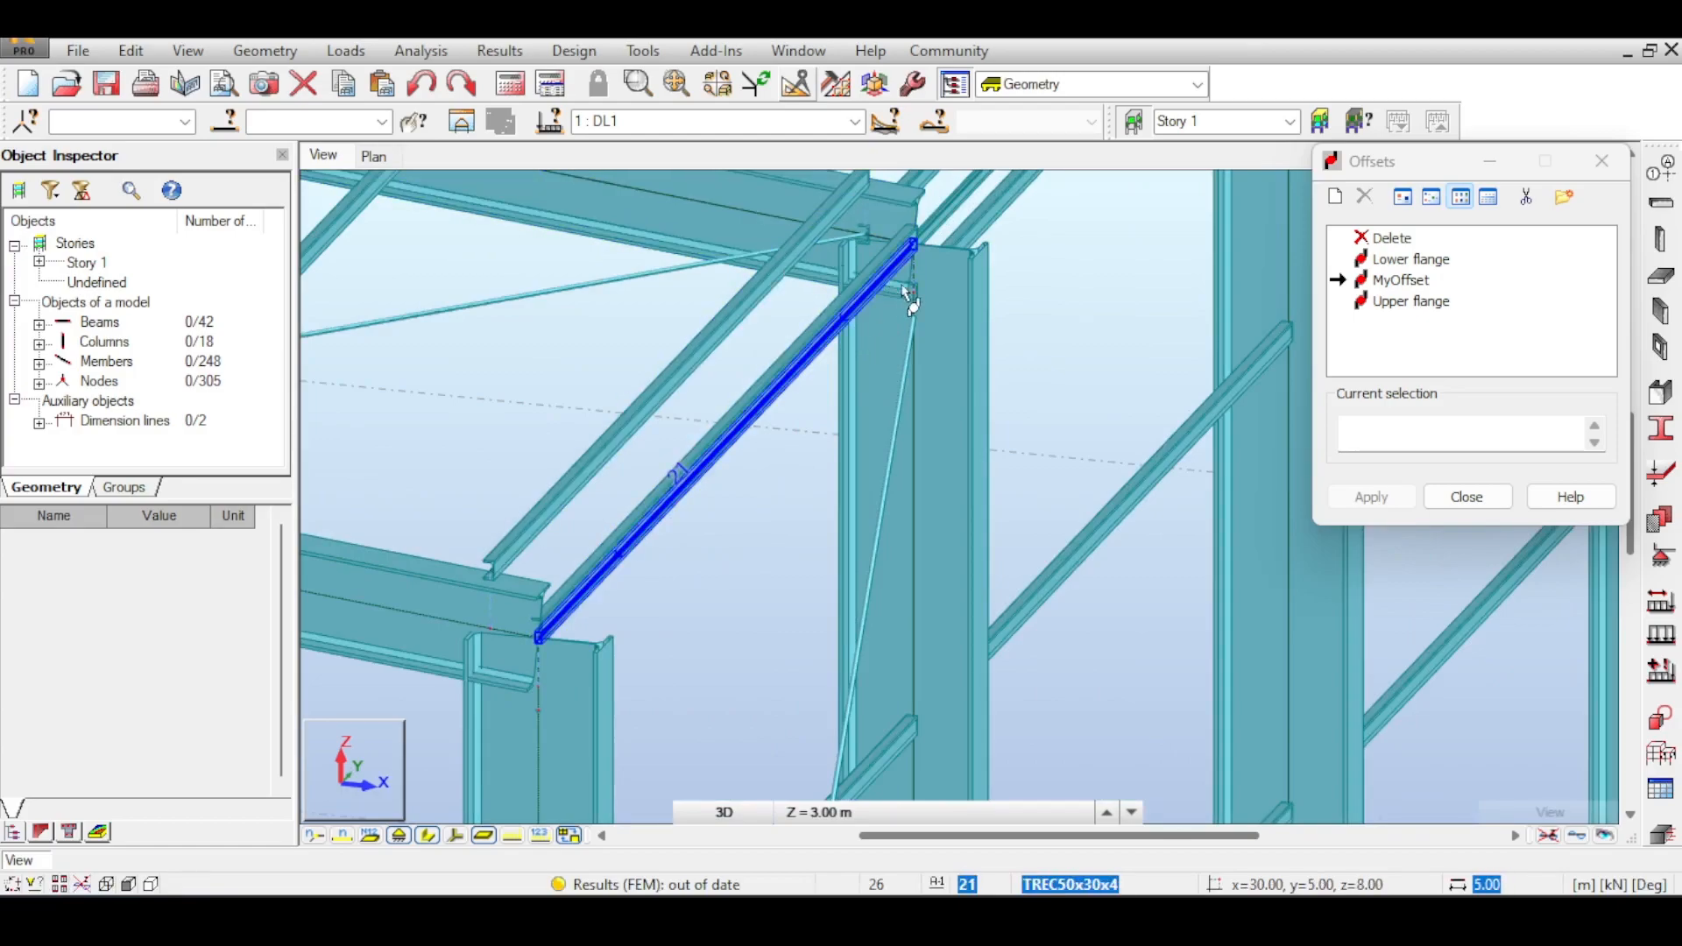
click(1393, 238)
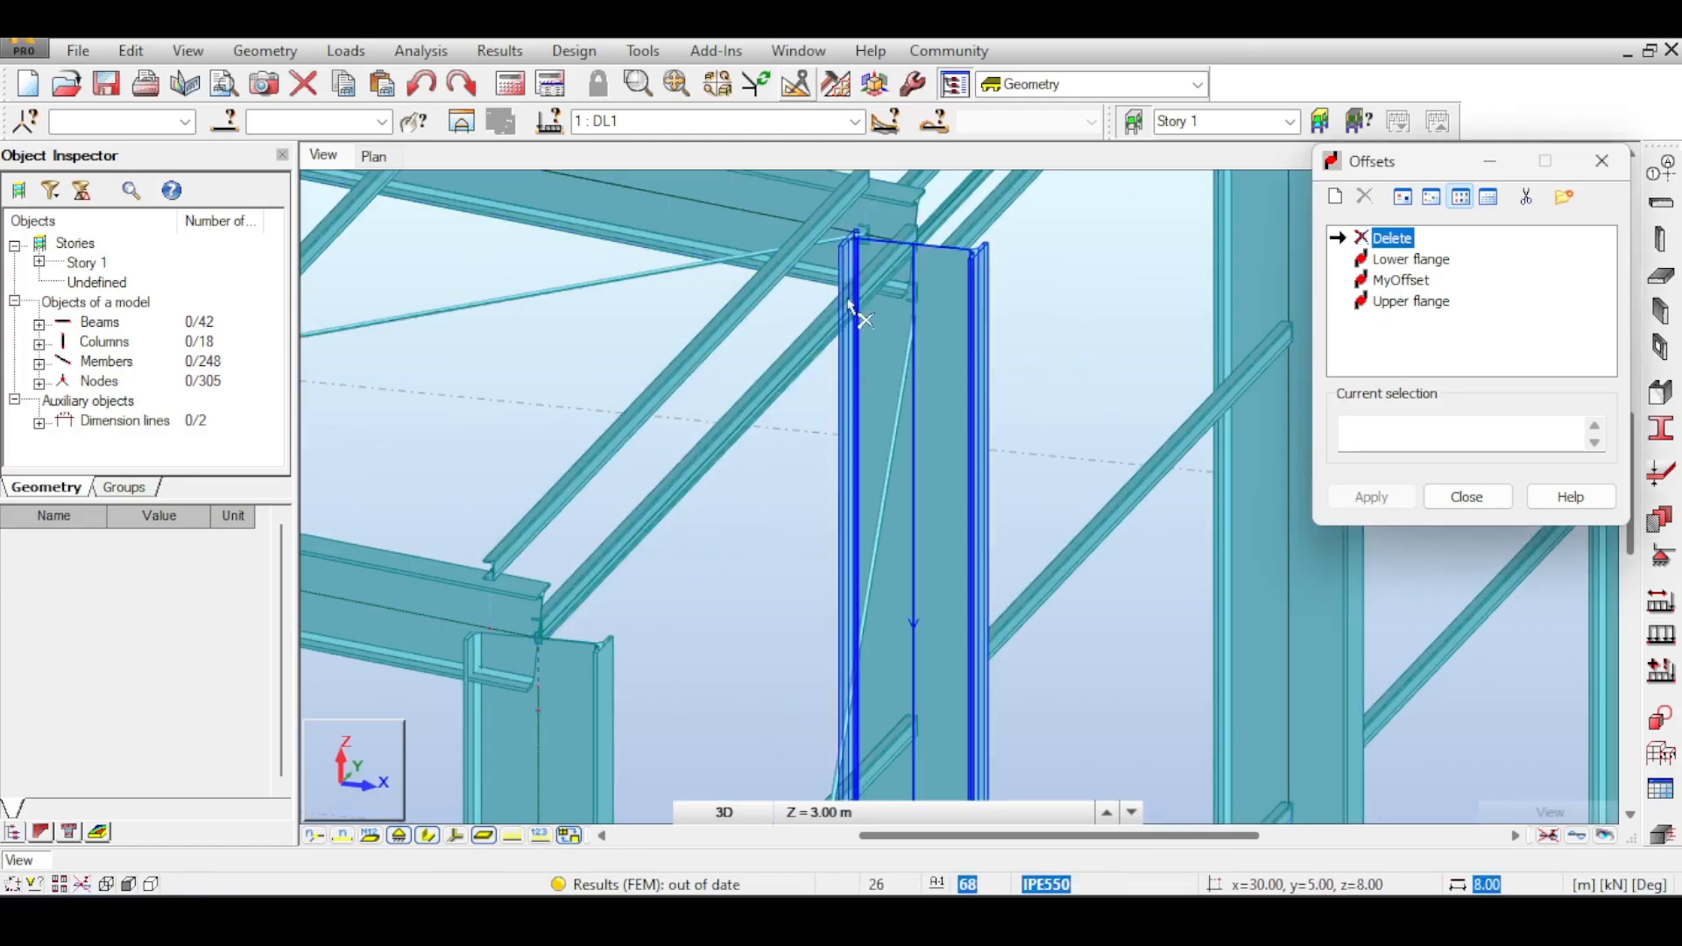
click(806, 326)
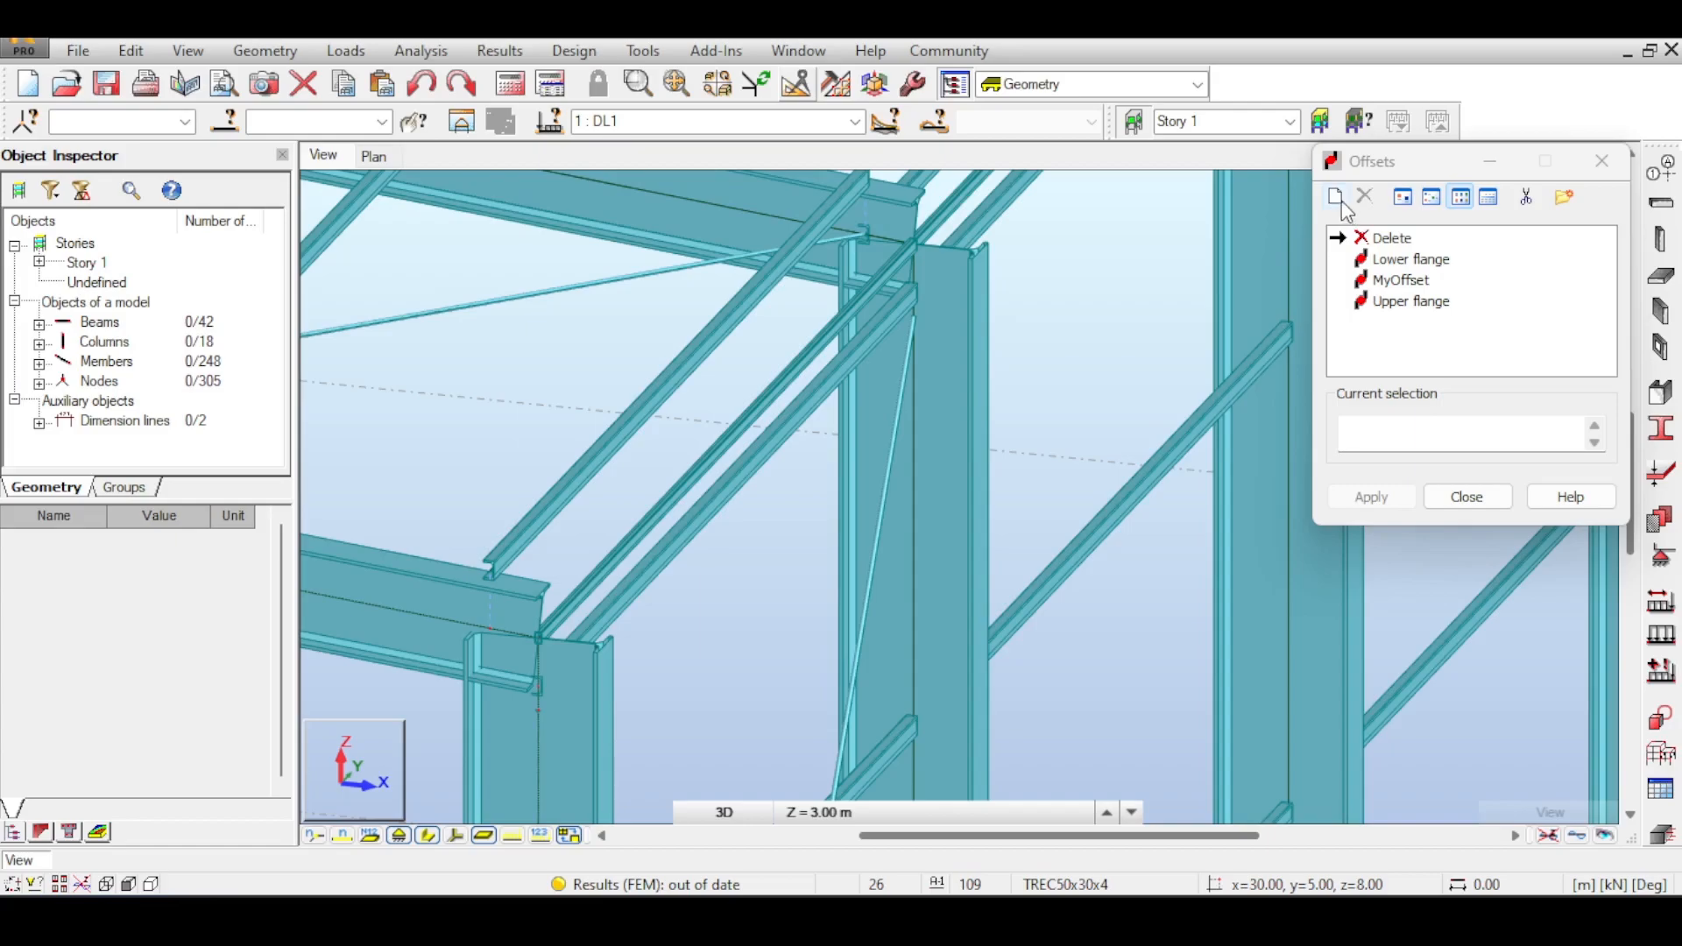
- Rename the MyOffset offset definition as MyRafterOffset
click(1402, 280)
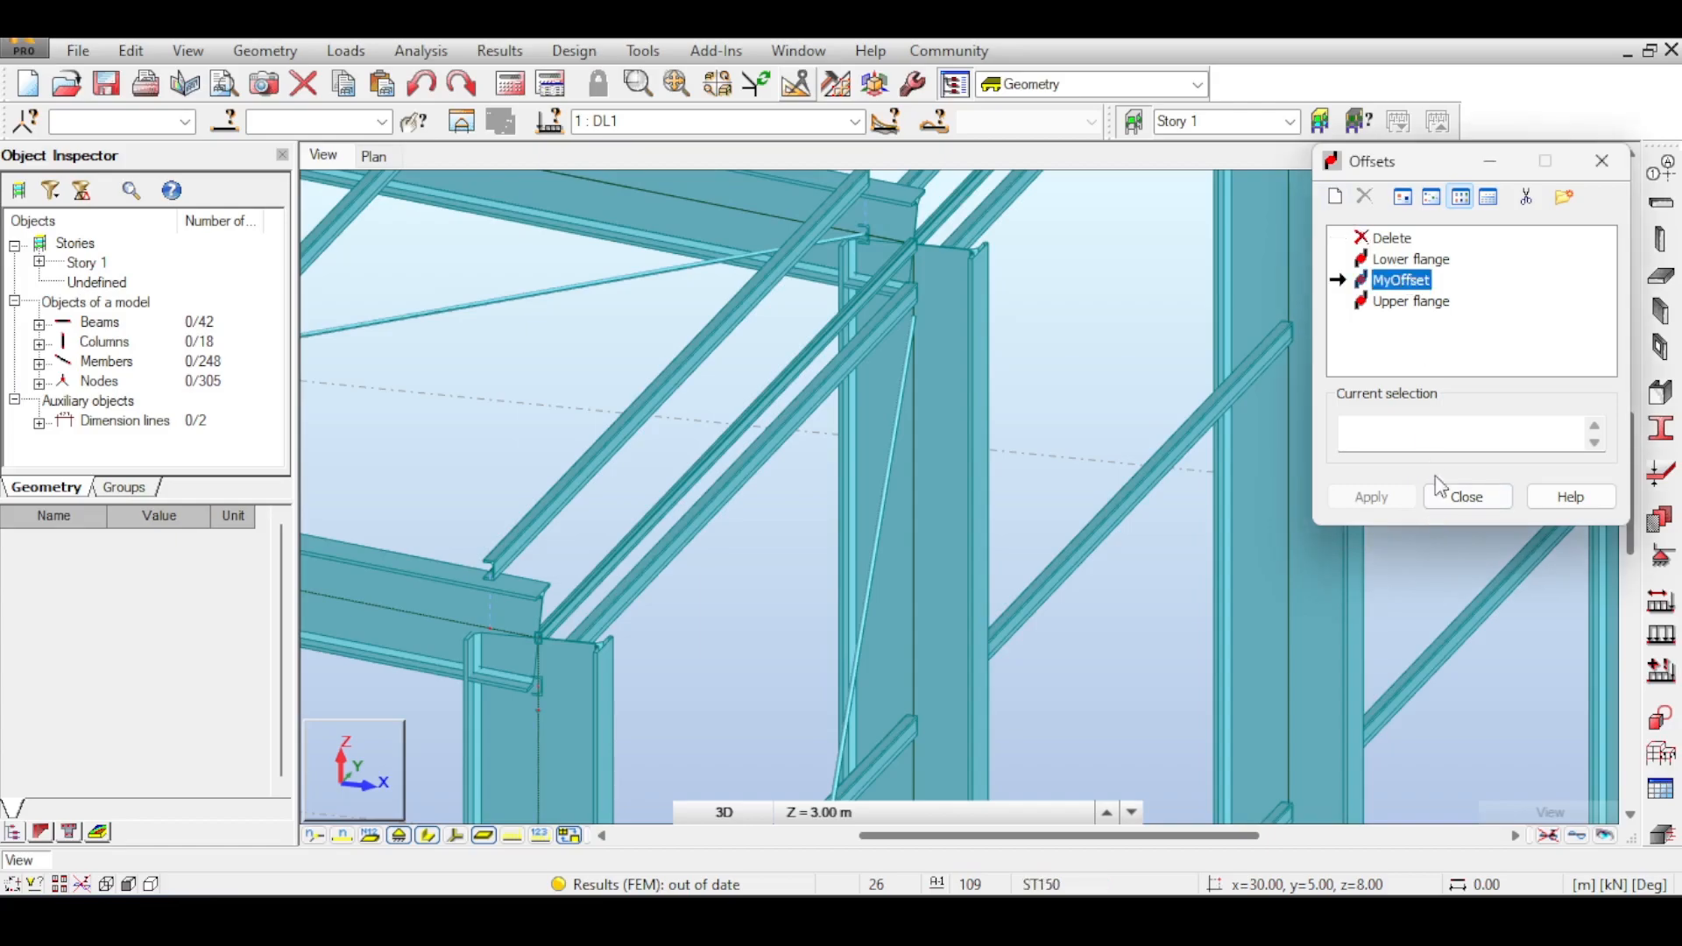
click(1432, 280)
text(M)
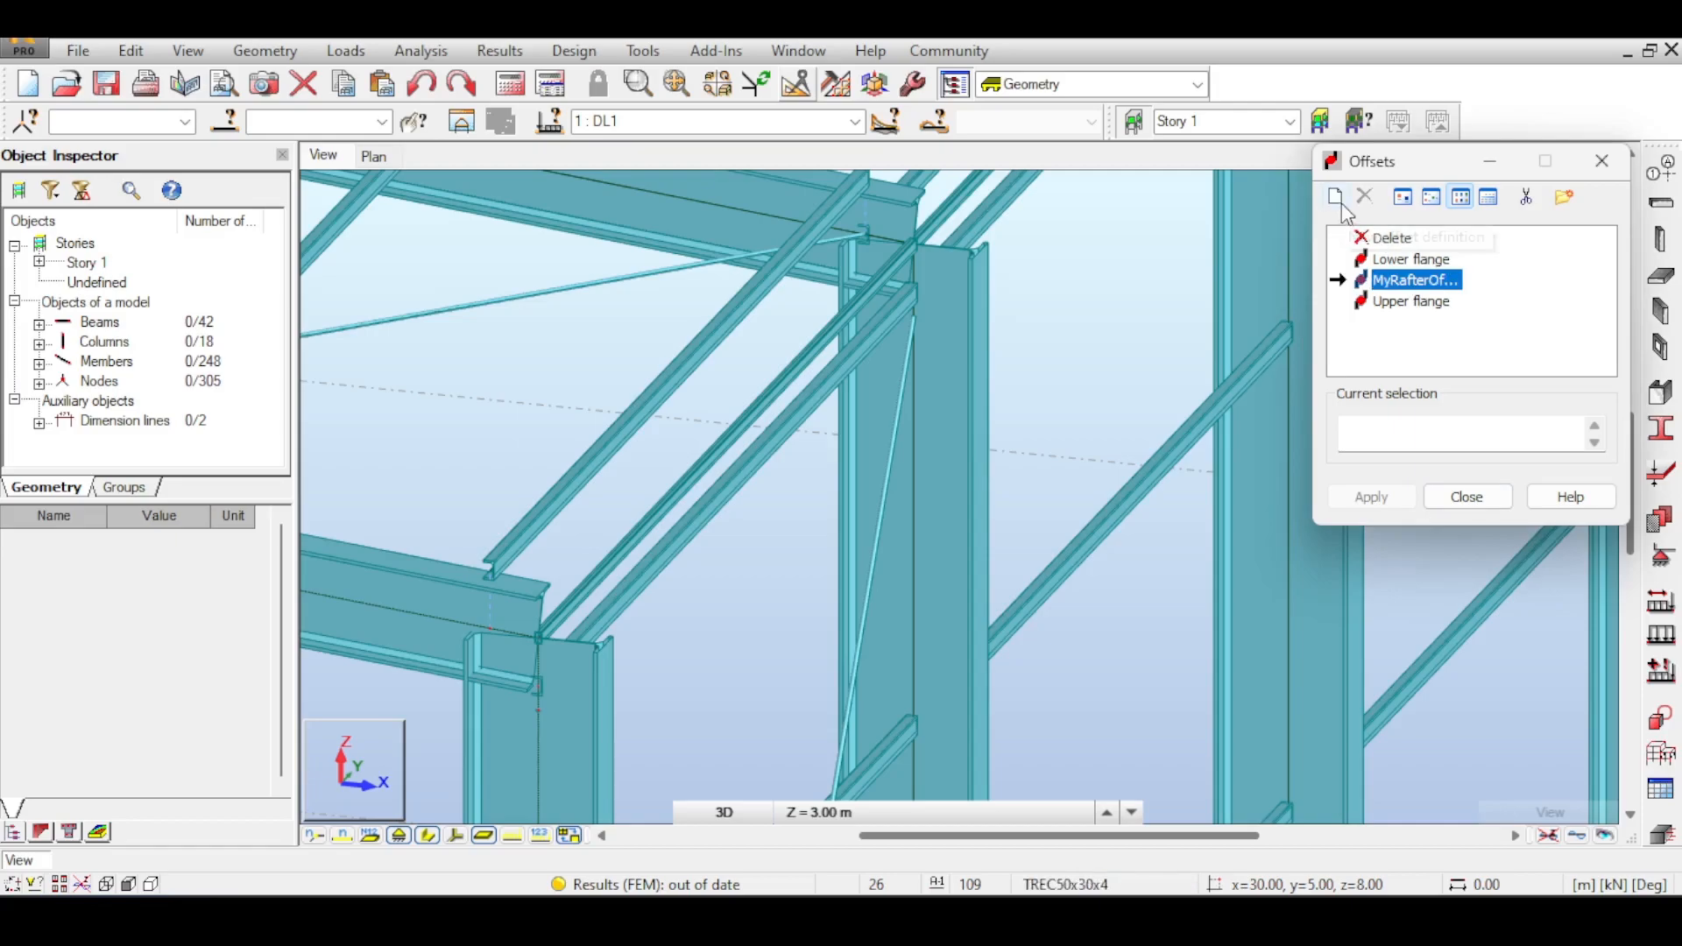
- Add a new offset definition labelled MyColumnOffset, review its absolute and relative settings, and close the definition window
click(1340, 204)
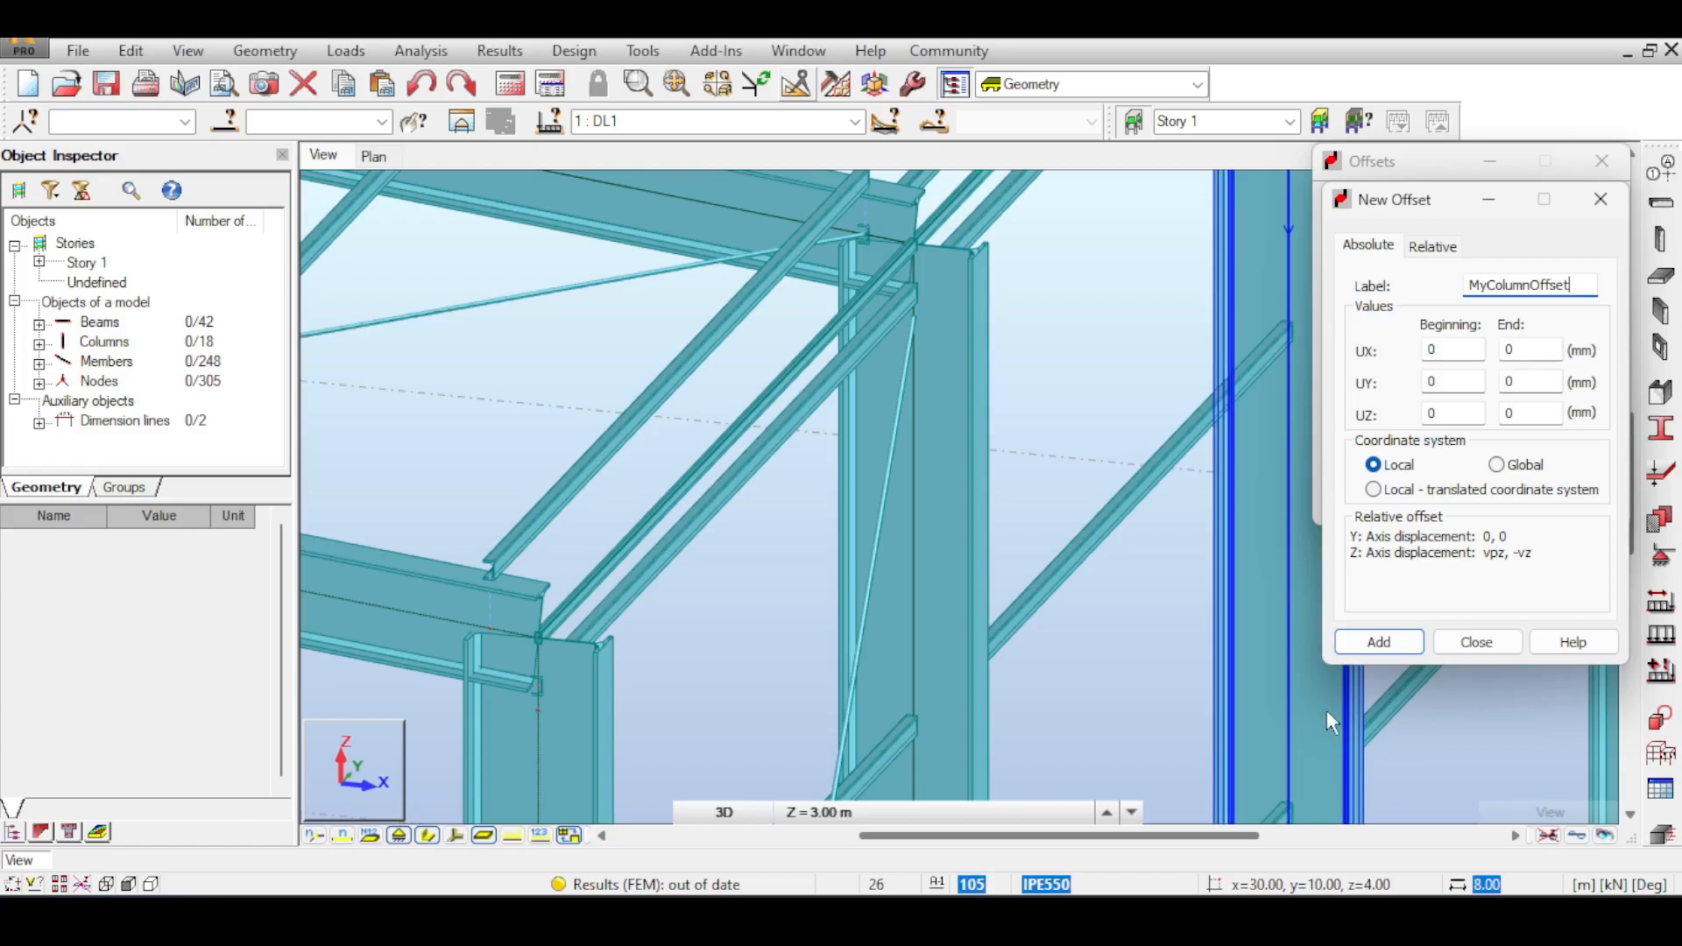
click(1404, 648)
drag(1406, 209, 1254, 243)
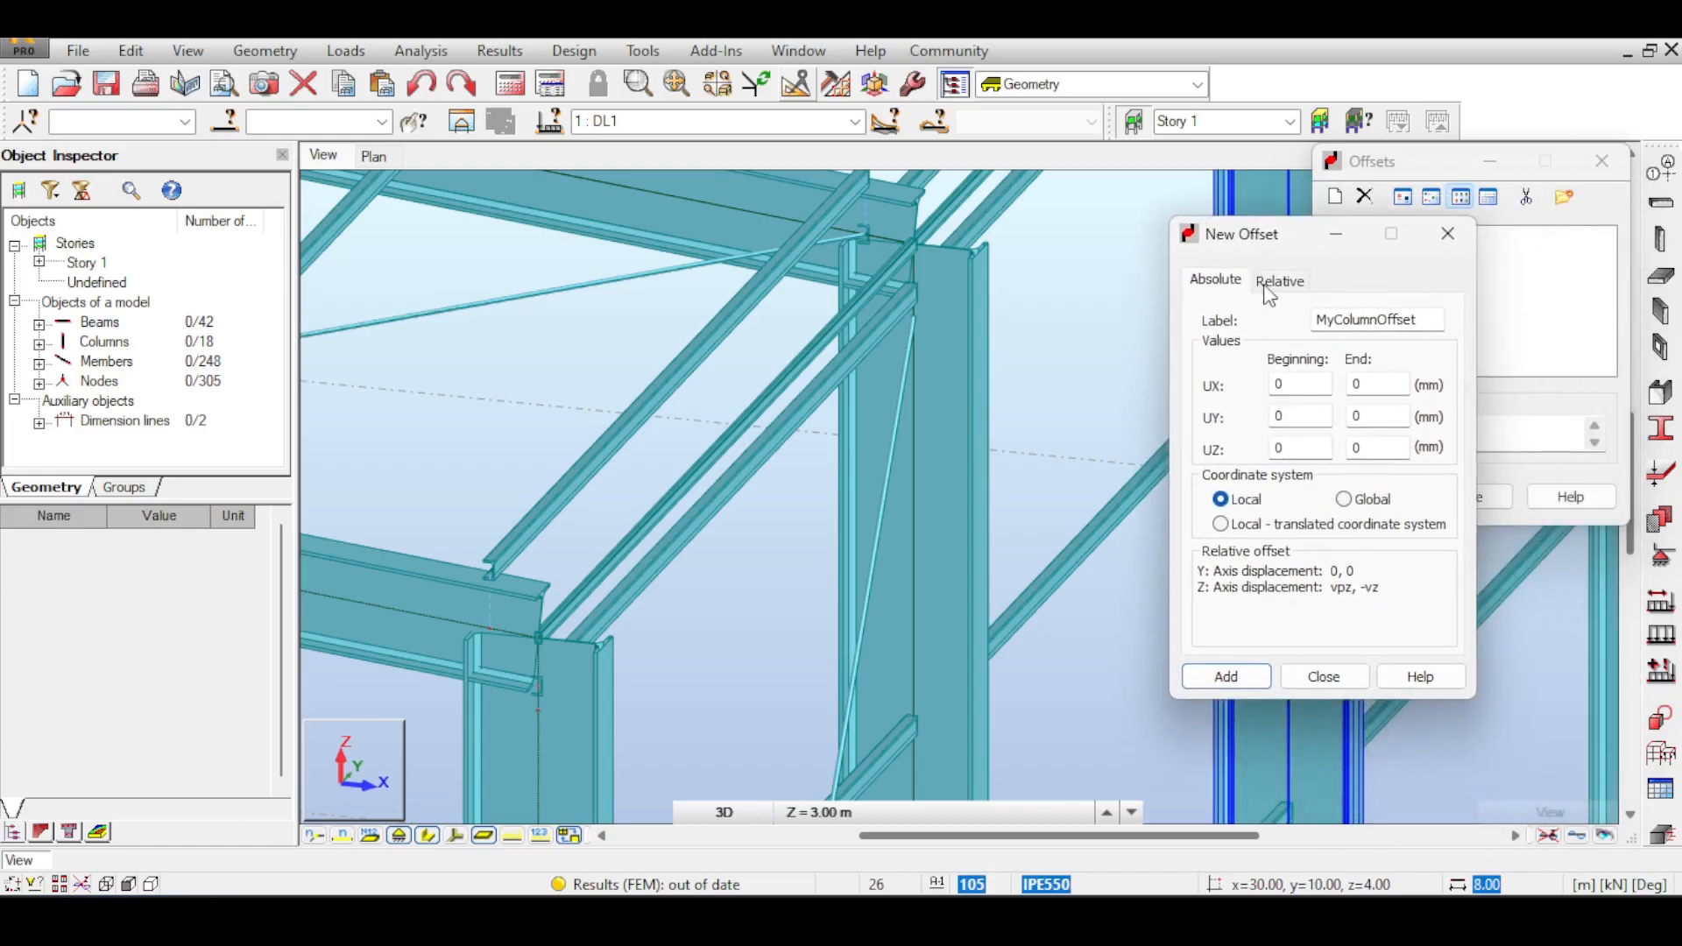
click(1267, 284)
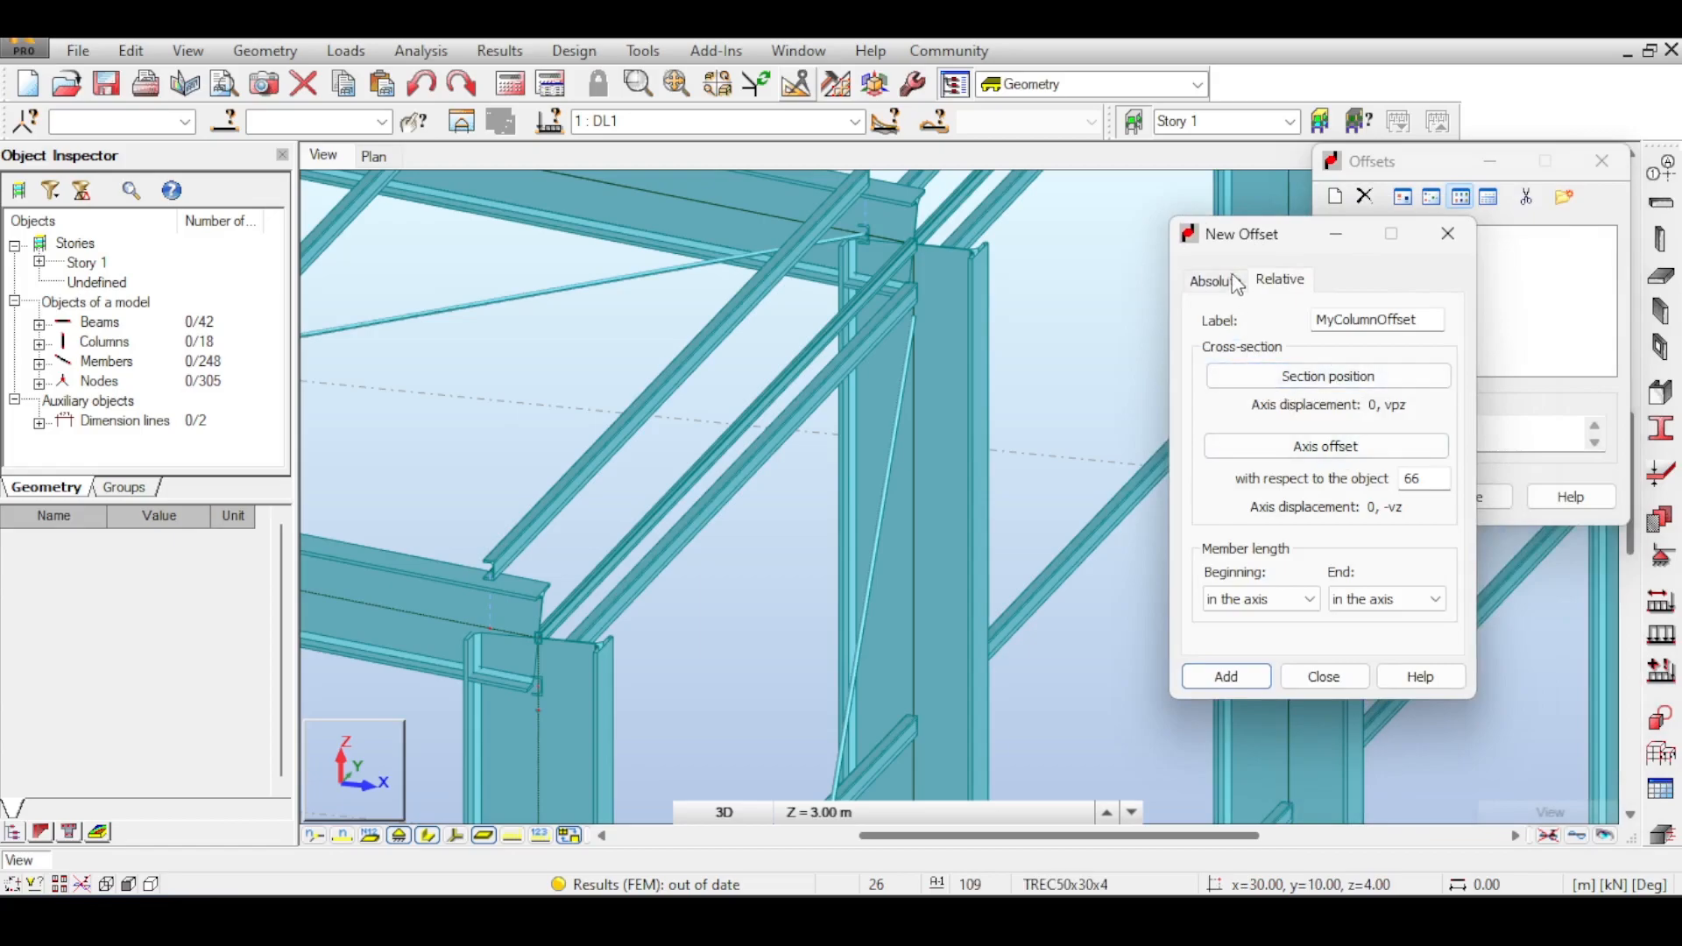
click(1222, 279)
click(1279, 282)
drag(1268, 231, 1156, 331)
click(1335, 337)
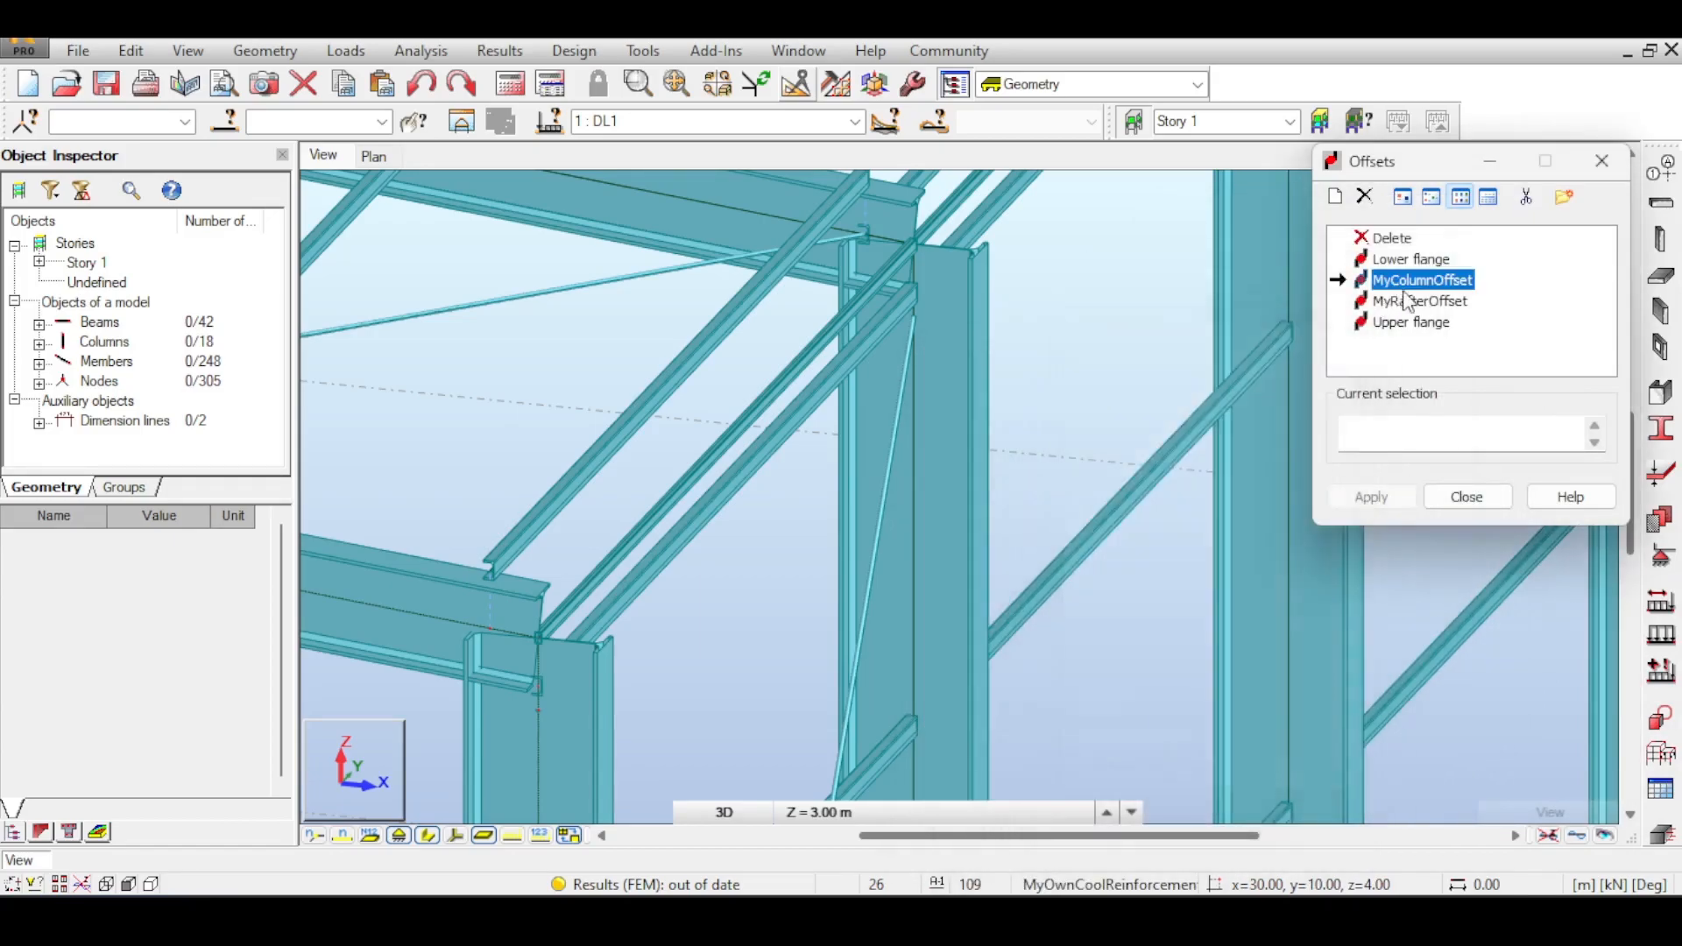
- Apply MyColumnOffset to the first-bay UAP80 wall girts at z = 6.00 m and z = 4.00 m on the x = 30 m side
middle_drag(1046, 432, 1066, 291)
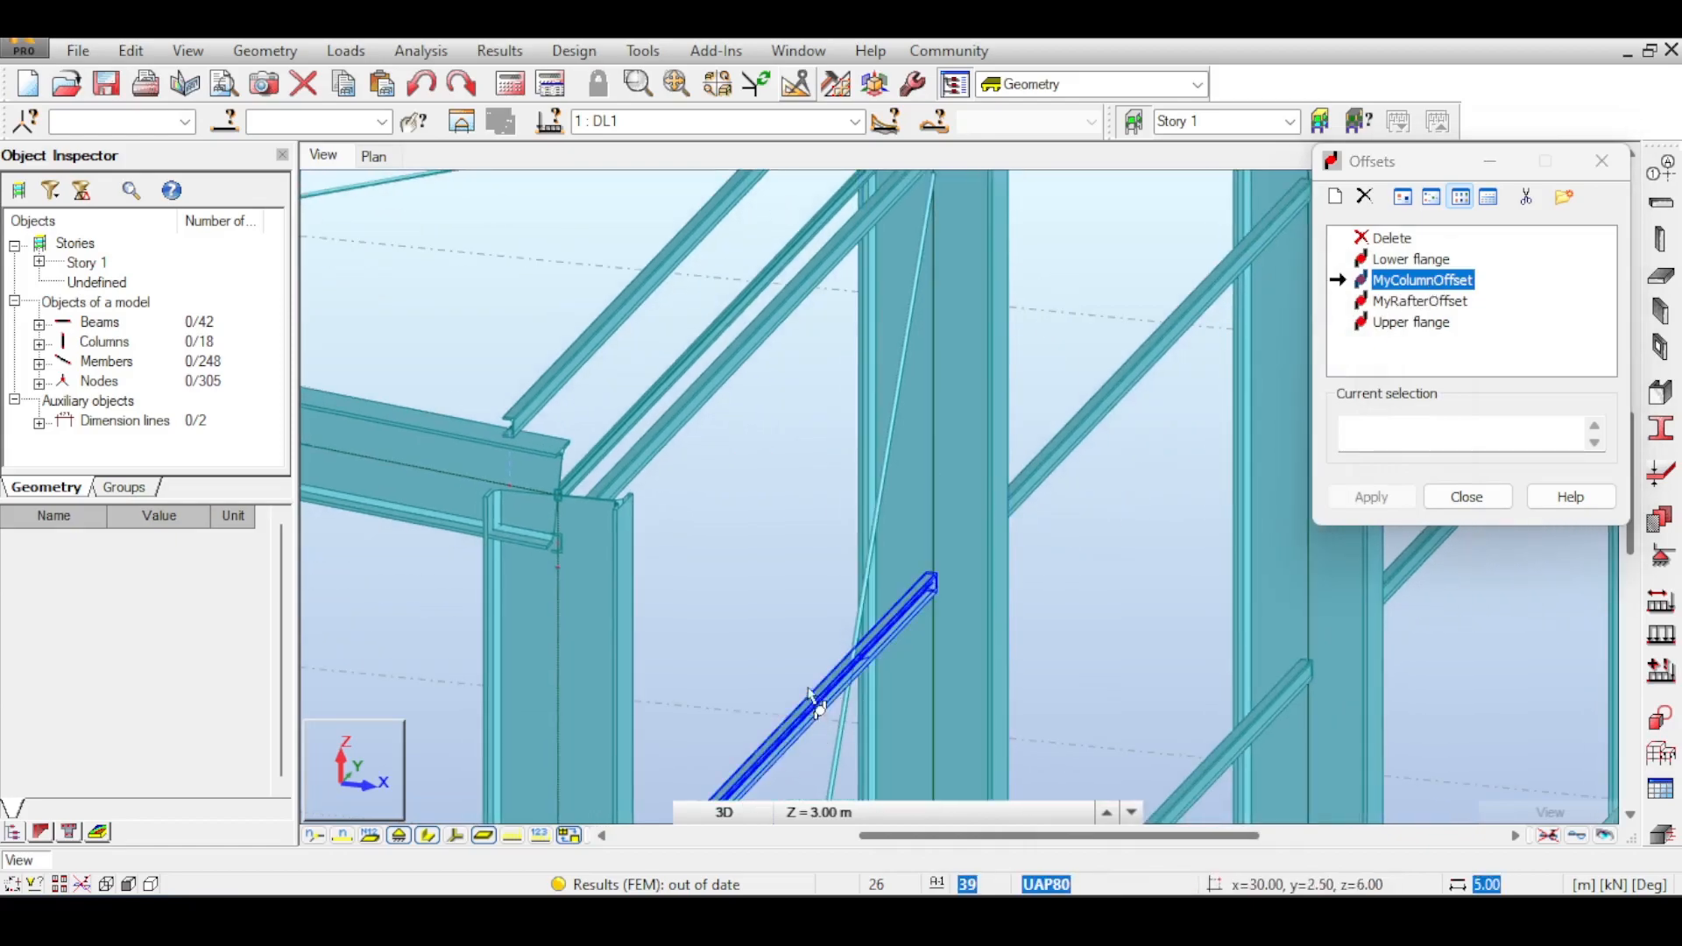
middle_drag(810, 698, 882, 518)
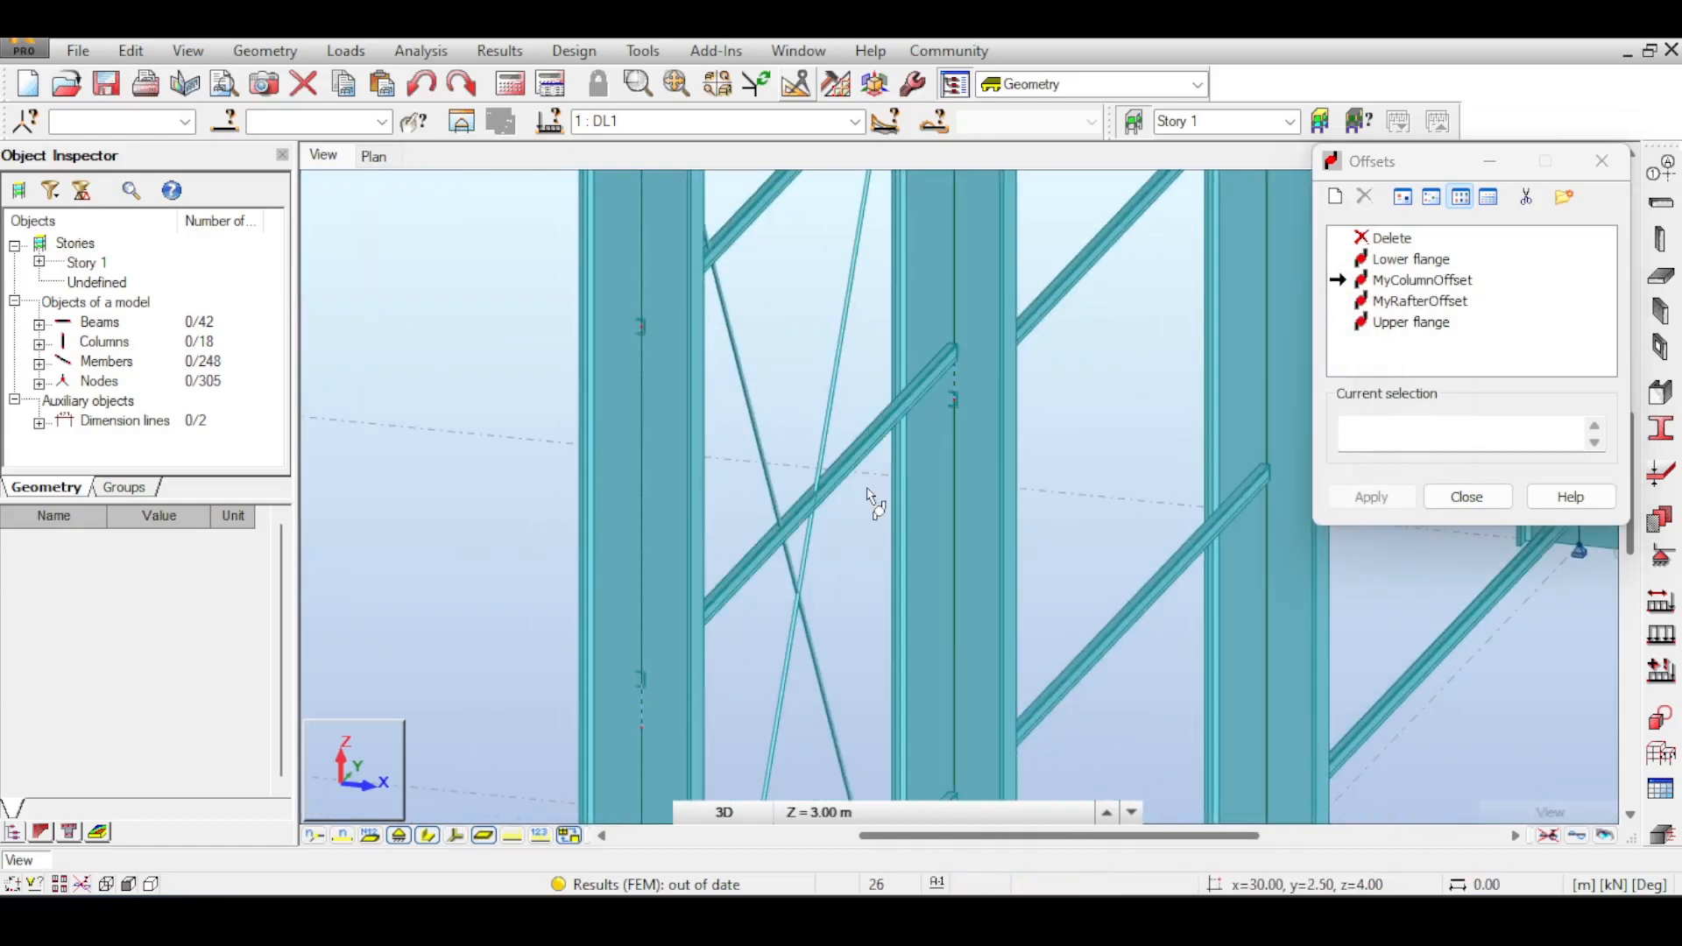
- Clear the reference object from MyColumnOffset's relative axis offset and close the offset windows
double_click(1463, 282)
click(1433, 246)
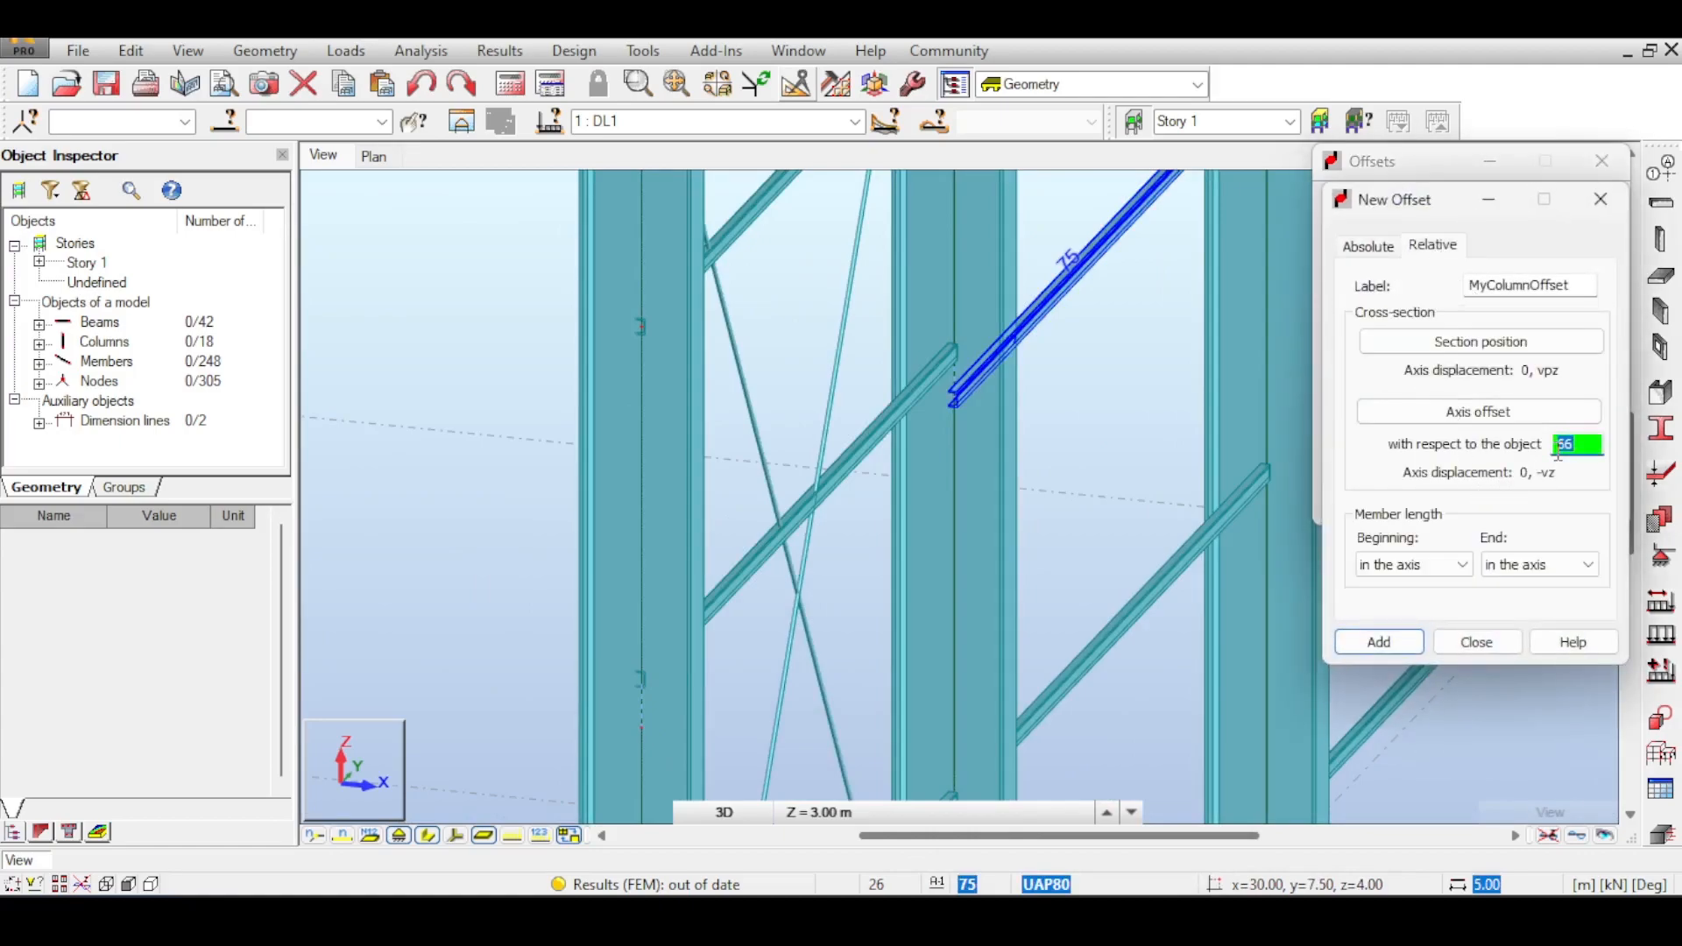
key(Delete)
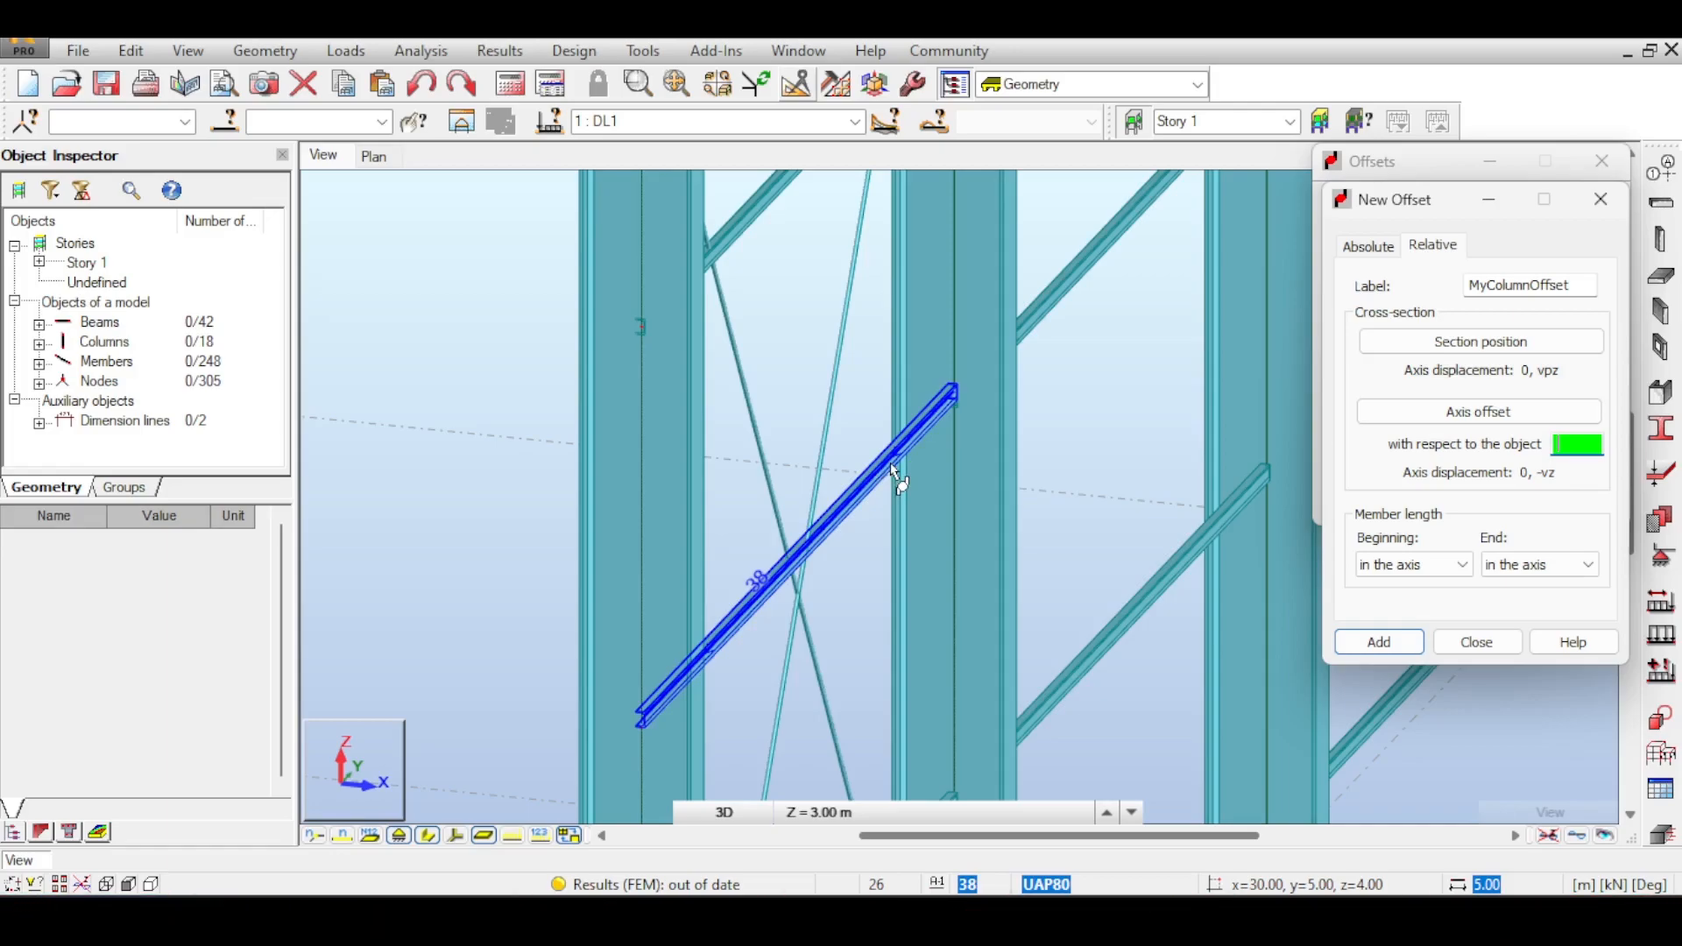
click(1481, 412)
scroll(1081, 300, up, 3)
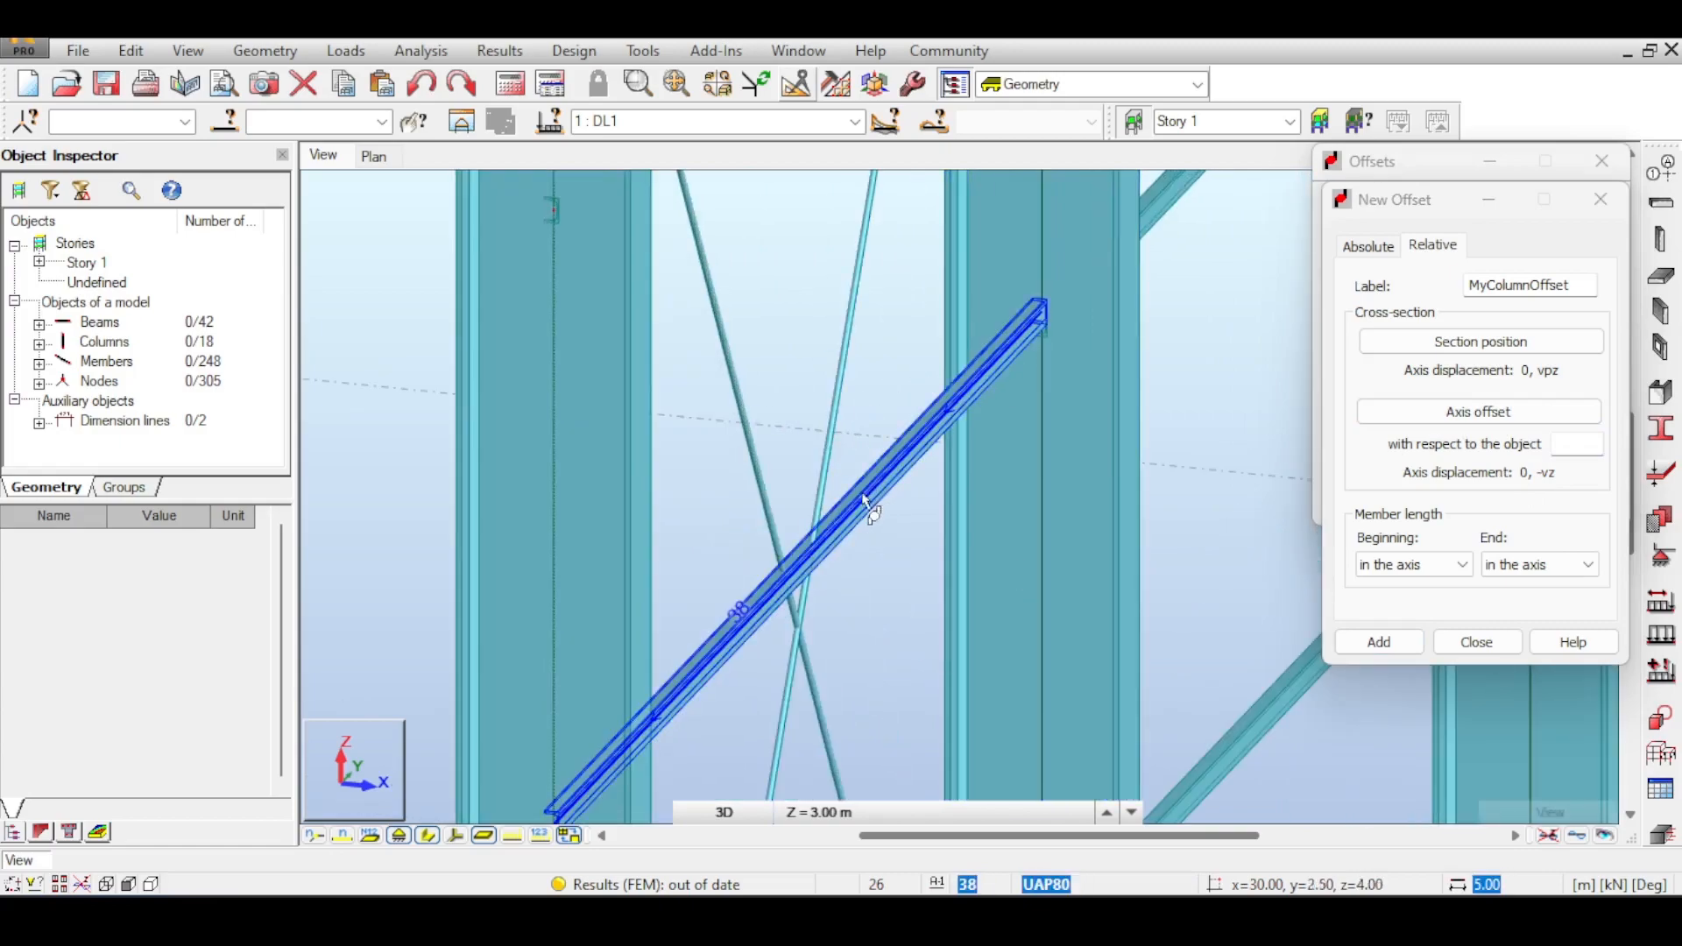
click(1470, 646)
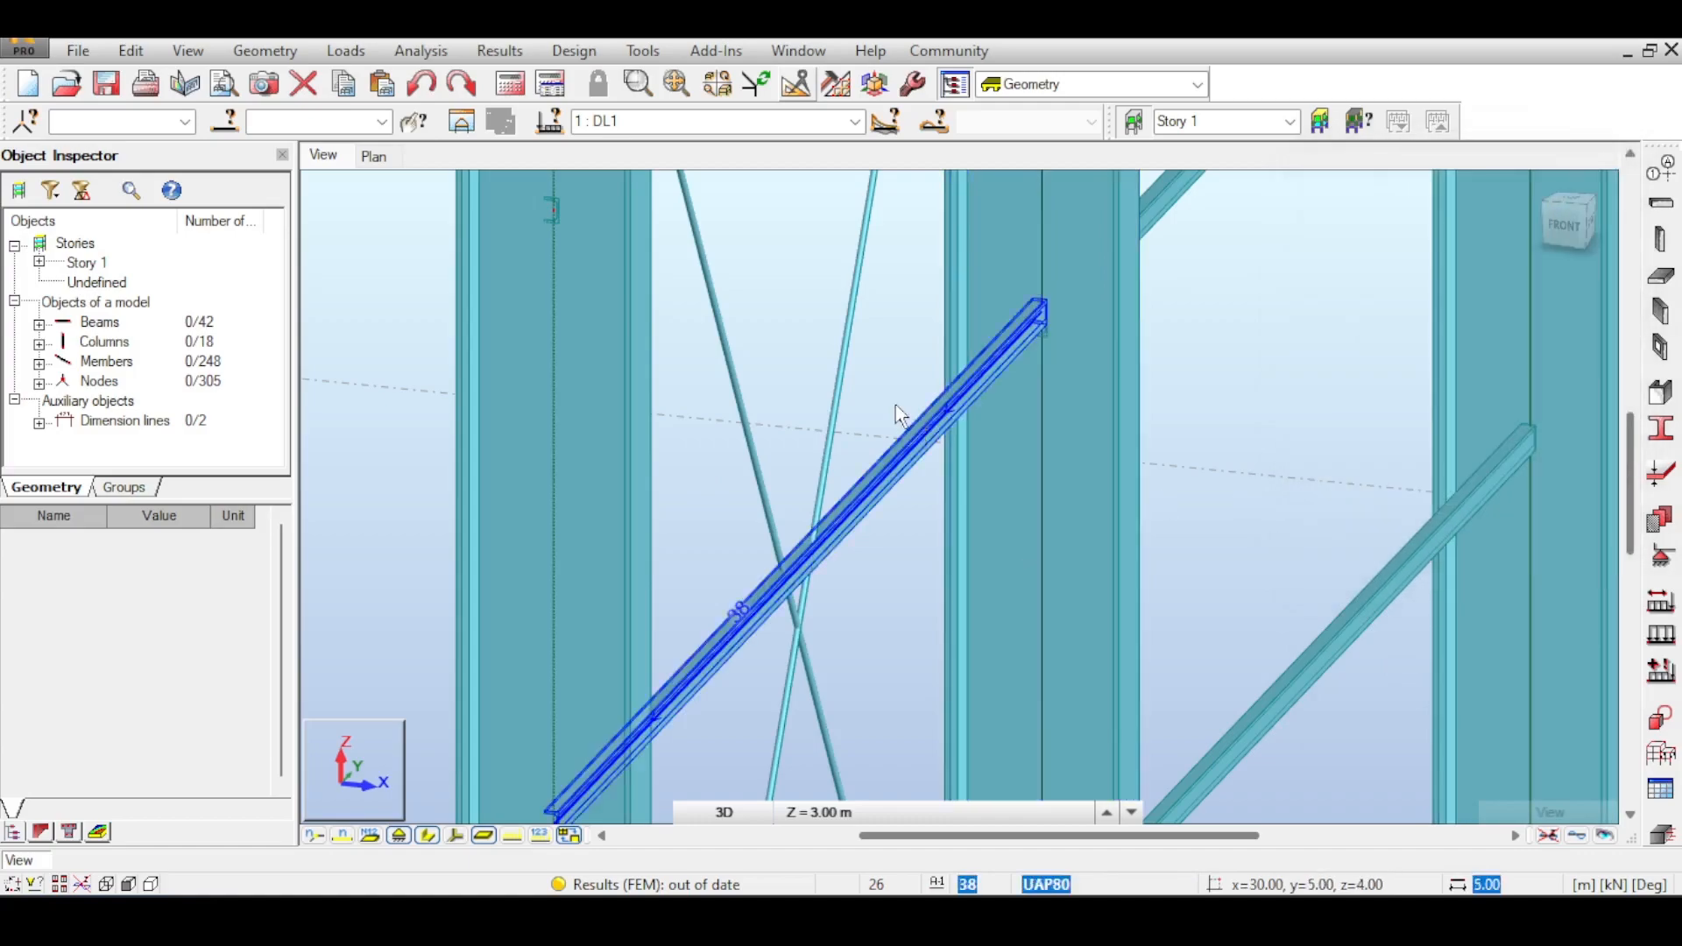
- Set the gamma angle of the first-bay UAP80 wall girt at z = 4.00 m on the x = 30 m side to 90°
click(856, 500)
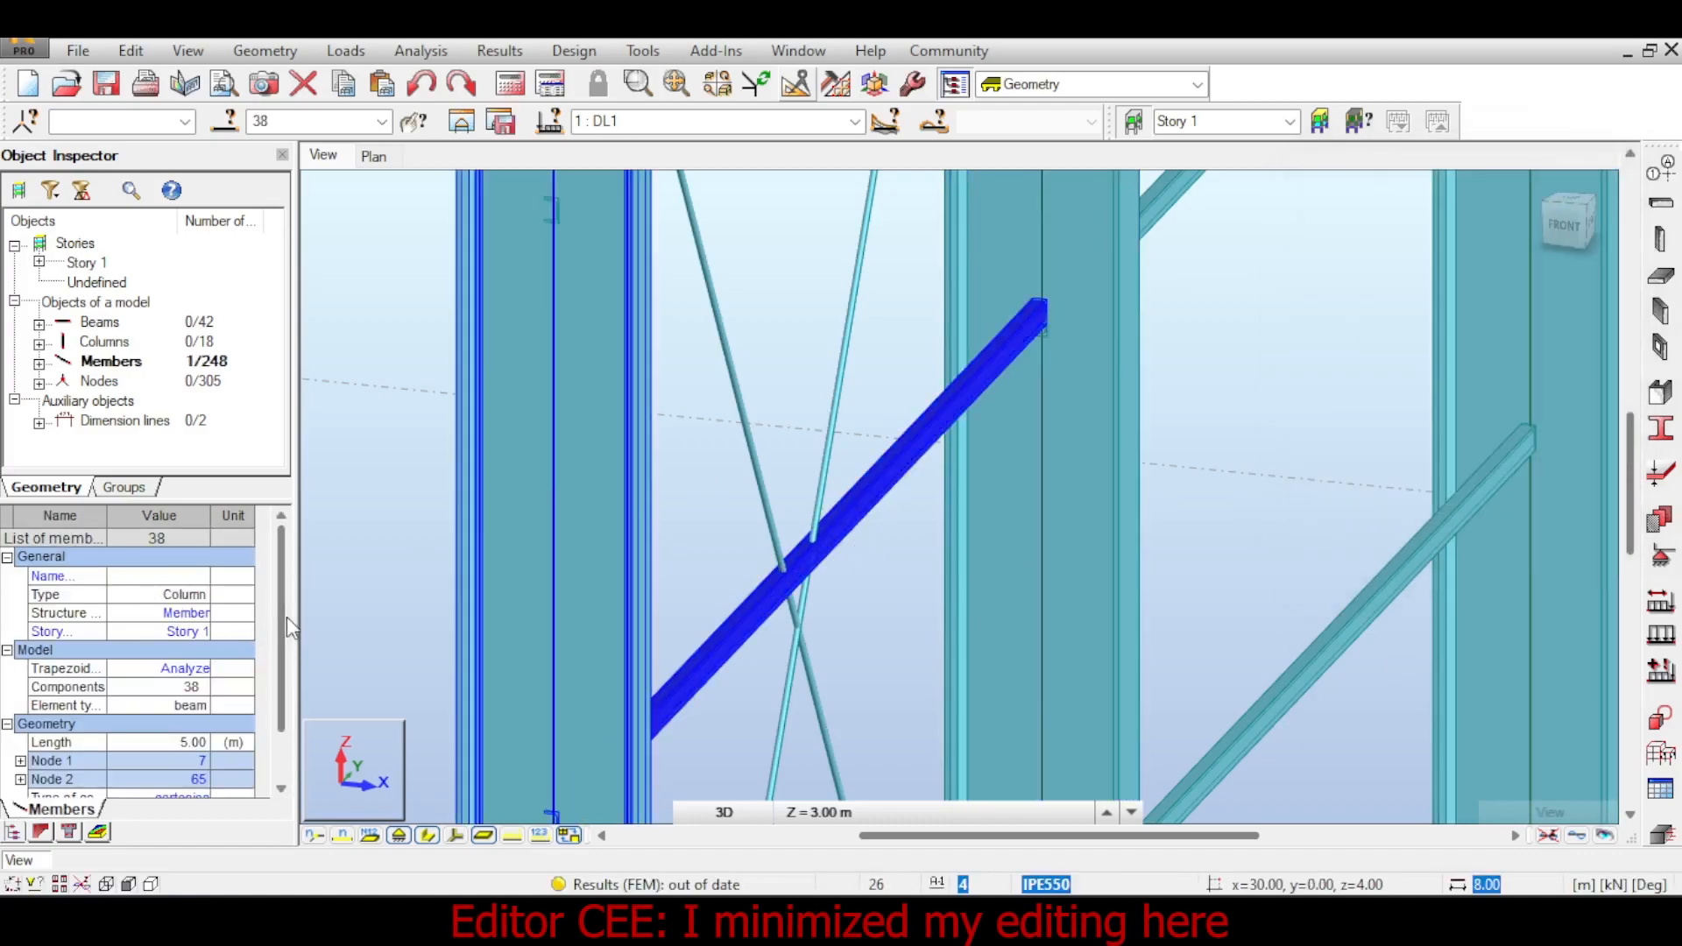
drag(284, 596, 285, 675)
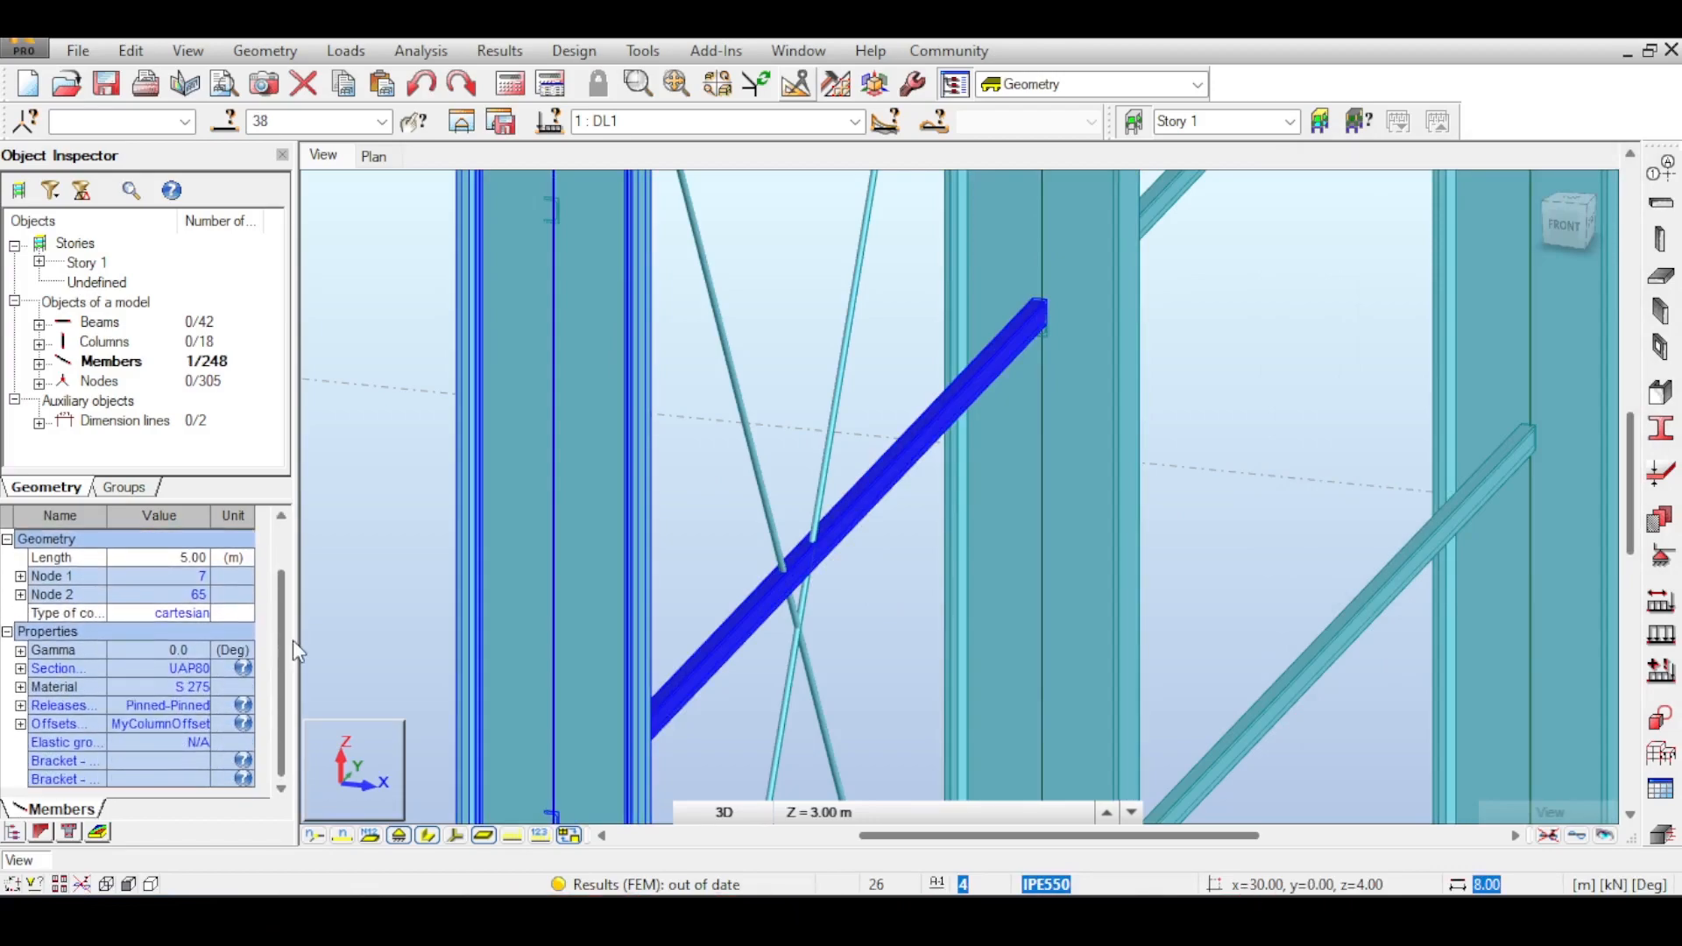
click(20, 651)
click(166, 669)
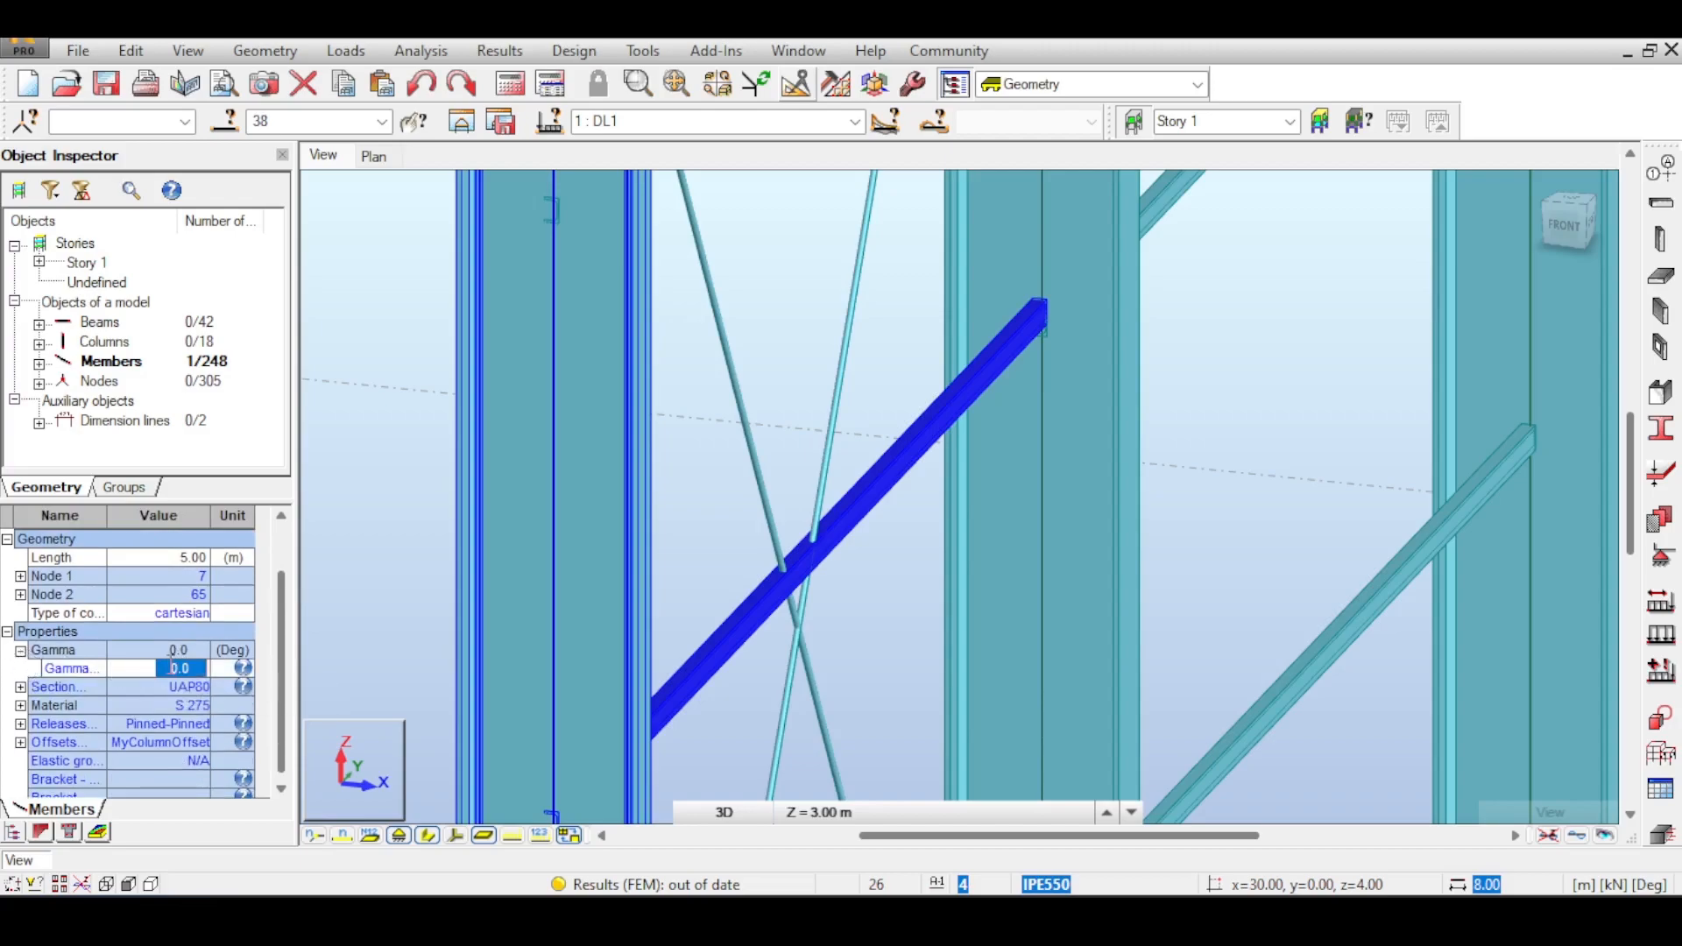
text(90)
key(Return)
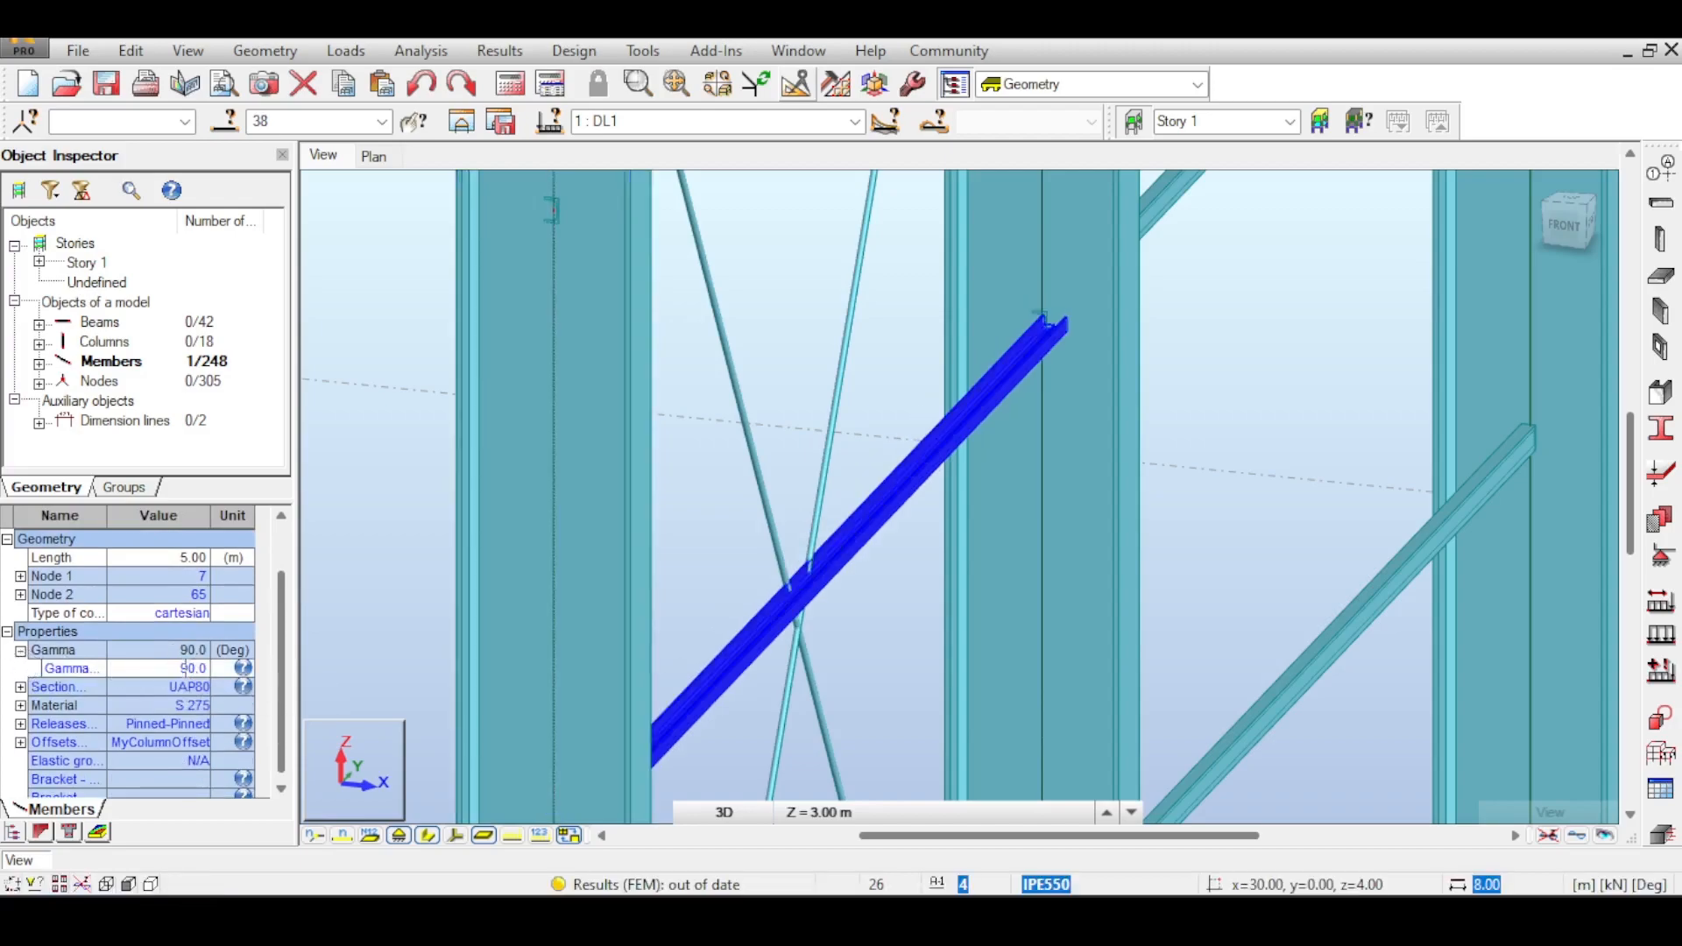
scroll(984, 350, up, 3)
scroll(1108, 265, down, 5)
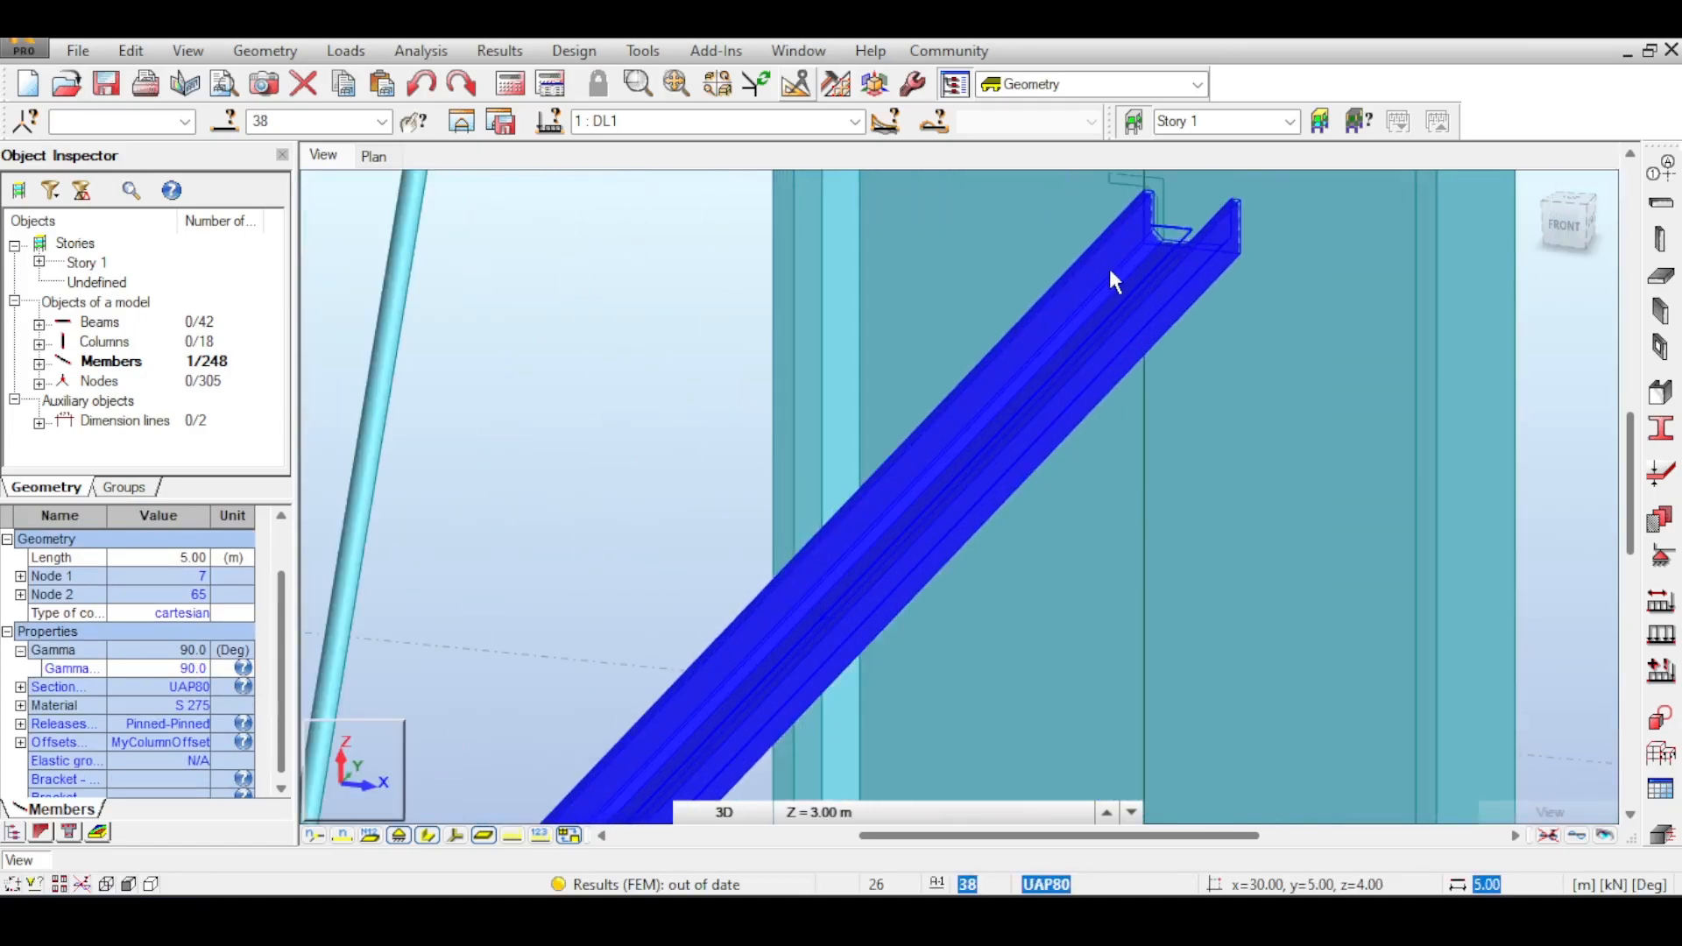
middle_drag(1306, 219, 1274, 240)
scroll(1084, 325, up, 2)
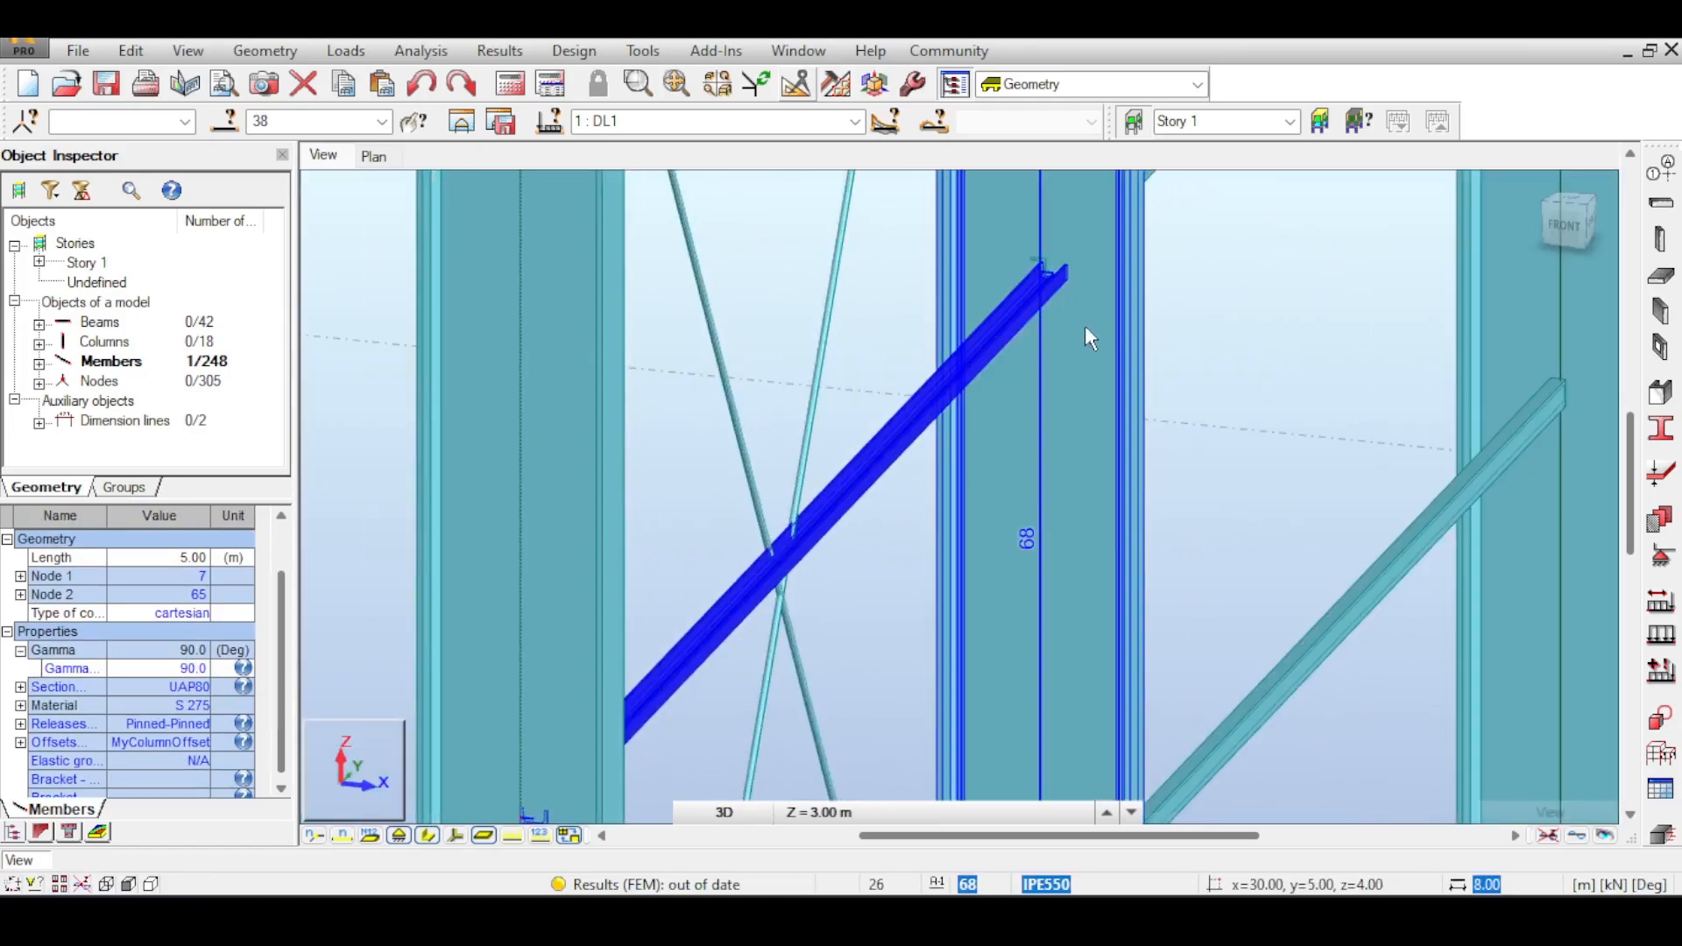
scroll(970, 337, up, 2)
- Open MyColumnOffset's relative settings, leave the section position as it is, and set column 68 as the axis offset's reference object
click(131, 50)
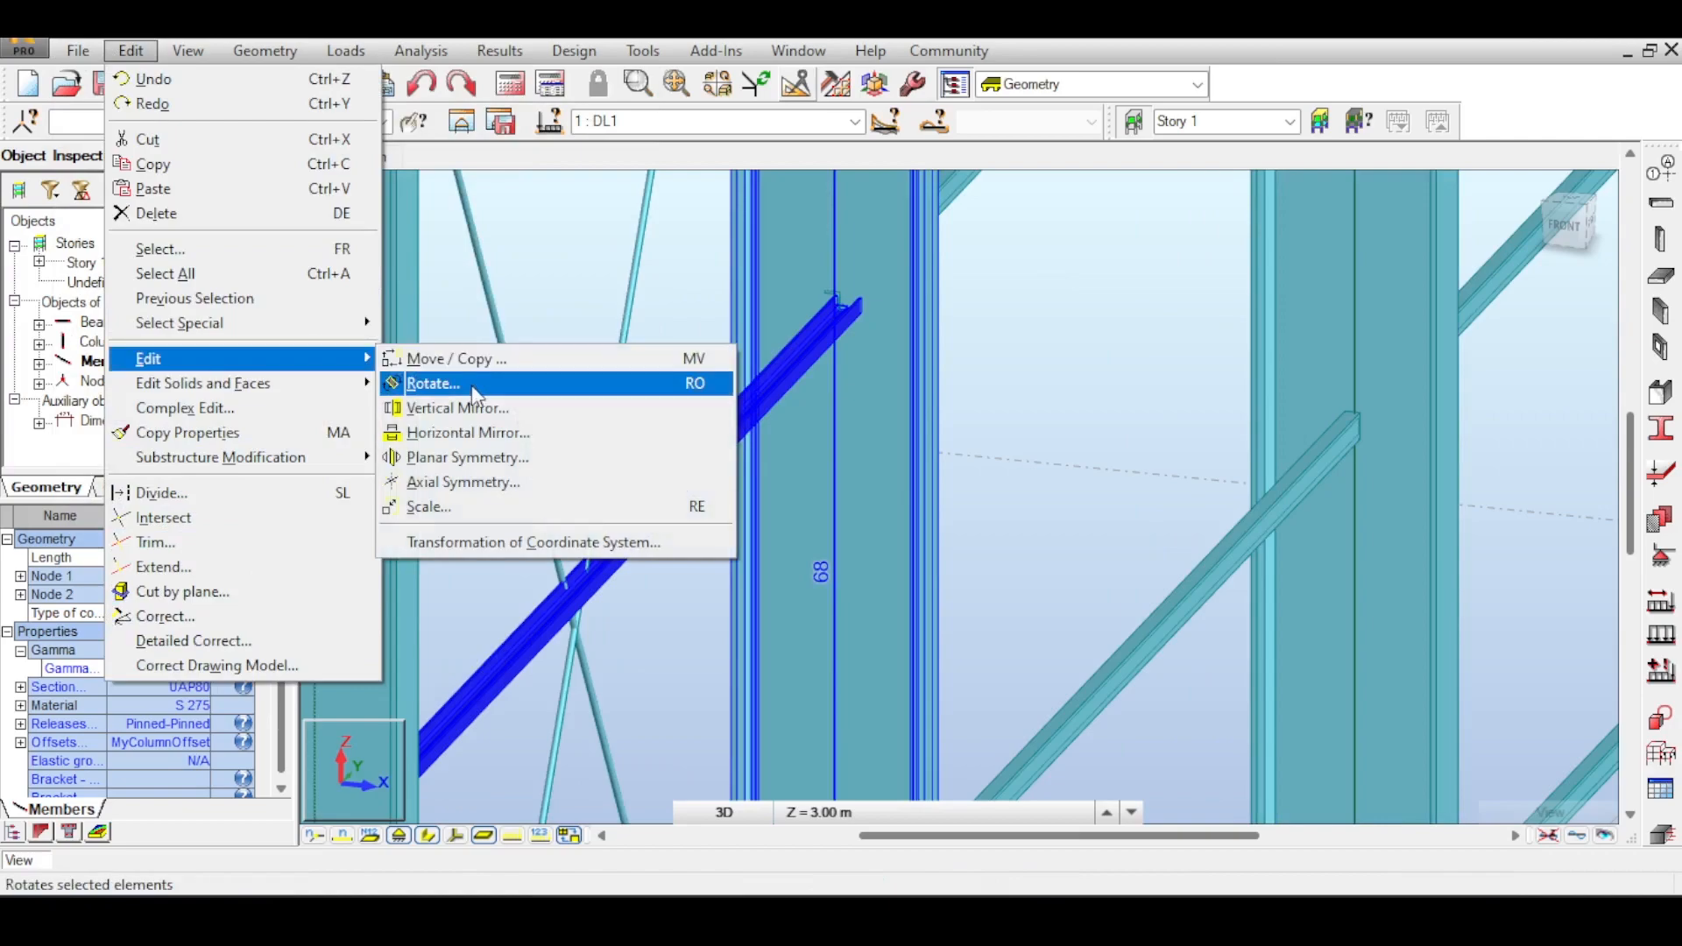
mouse_move(277, 55)
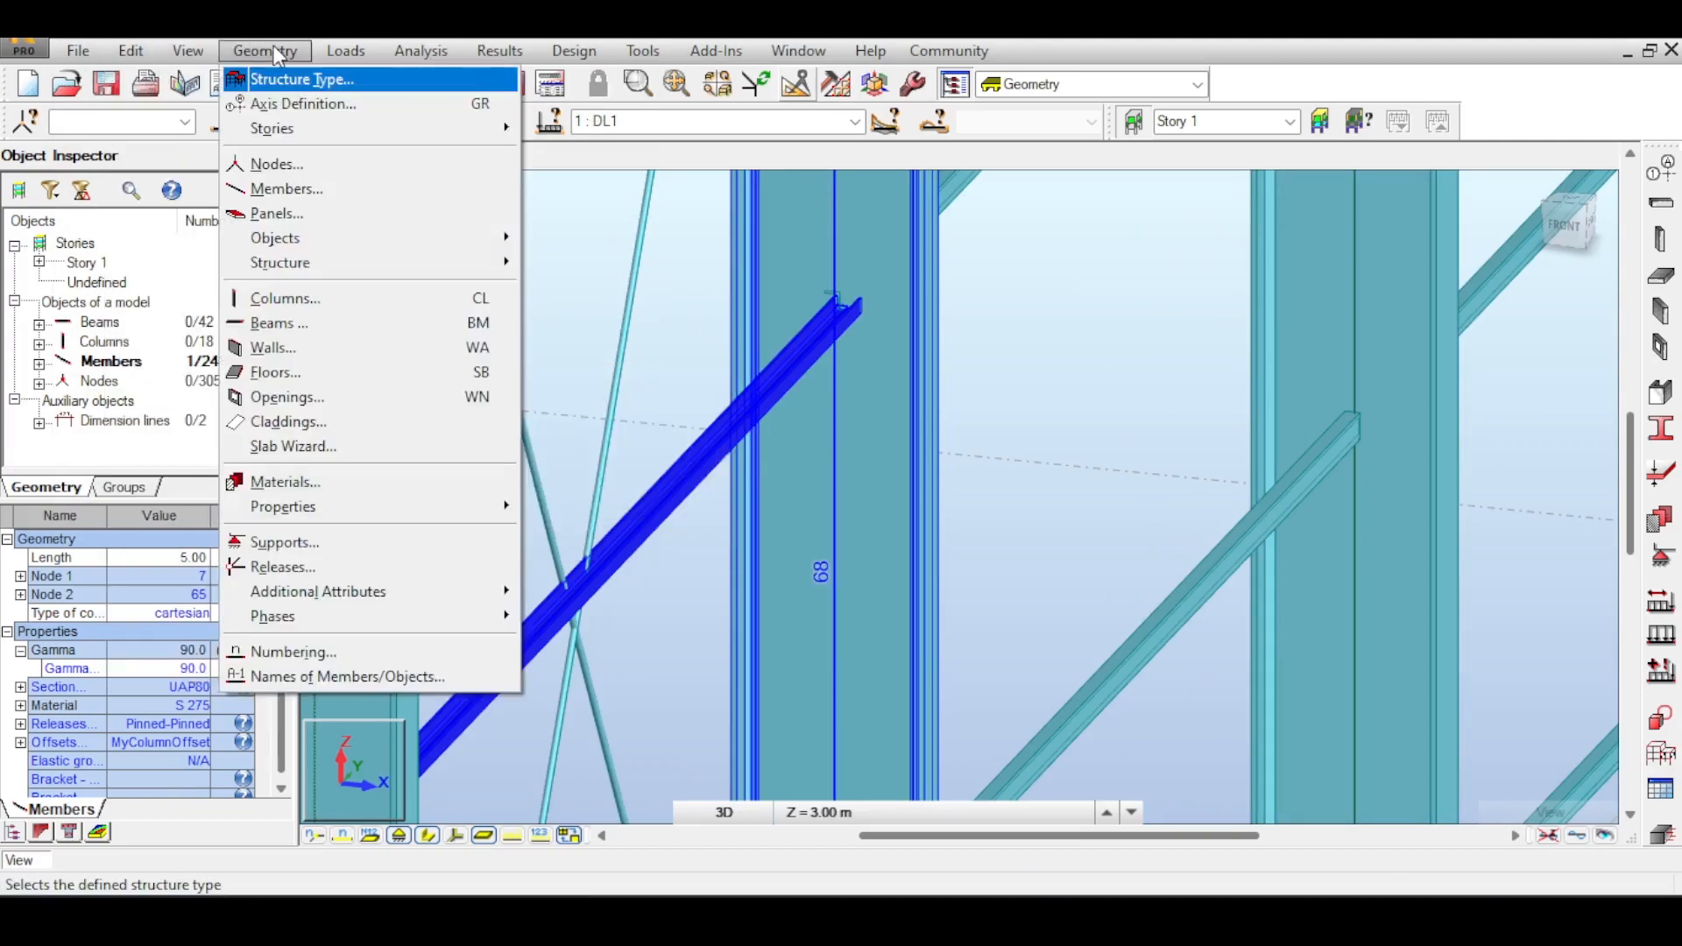
mouse_move(469, 518)
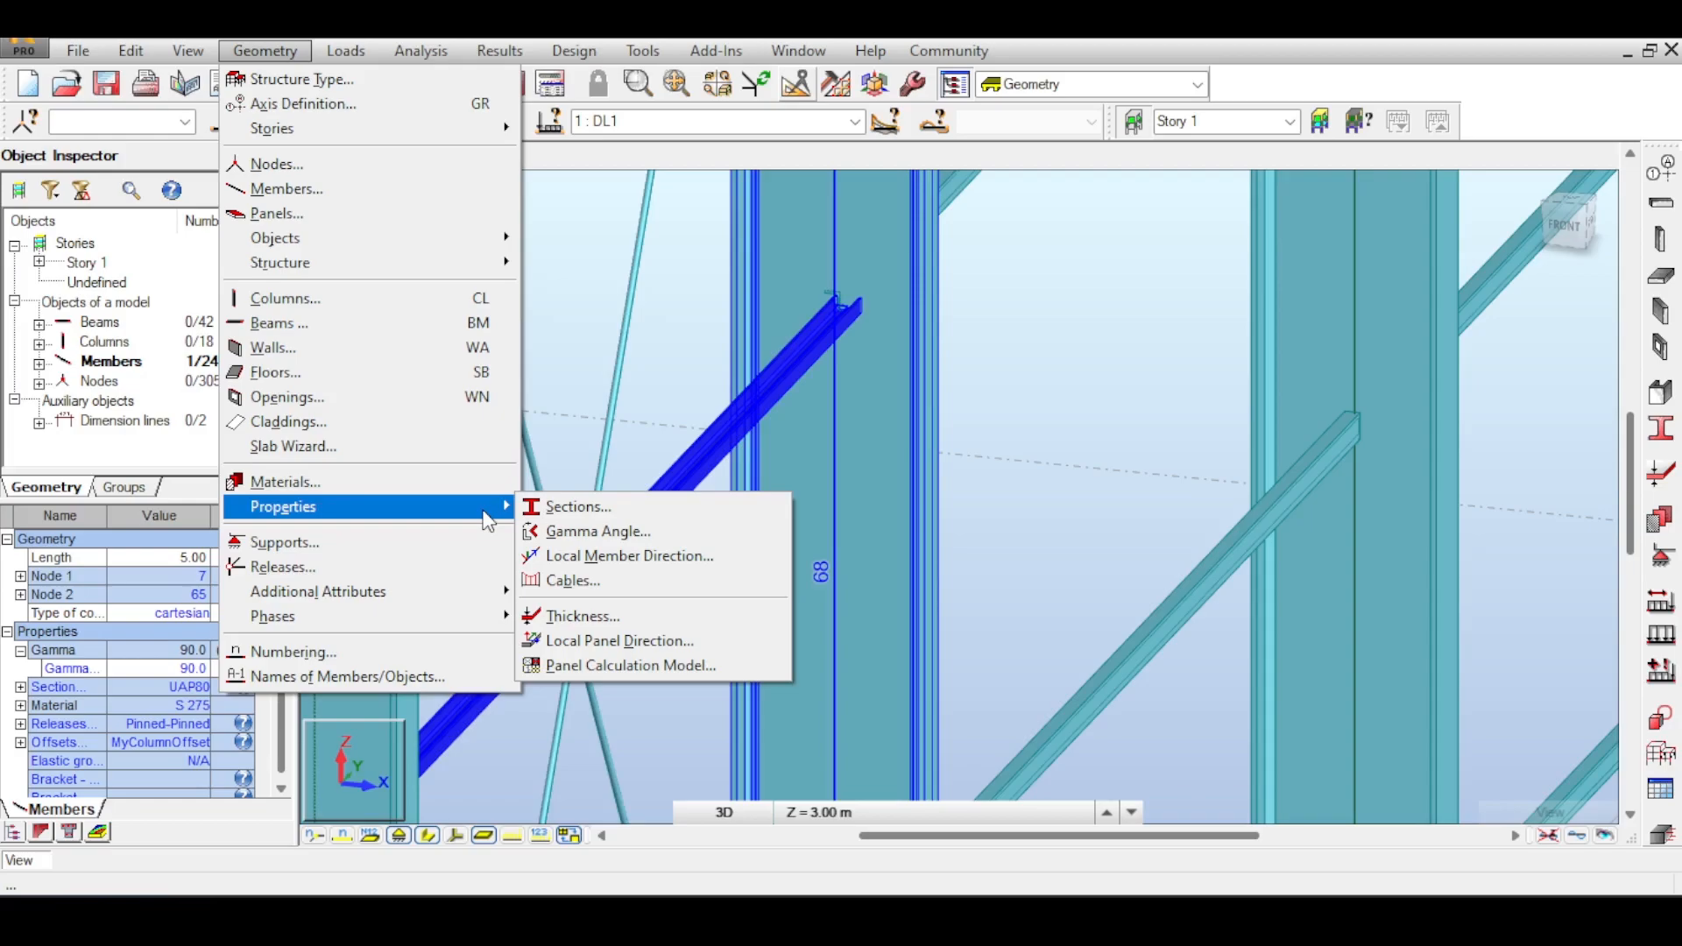
mouse_move(131, 50)
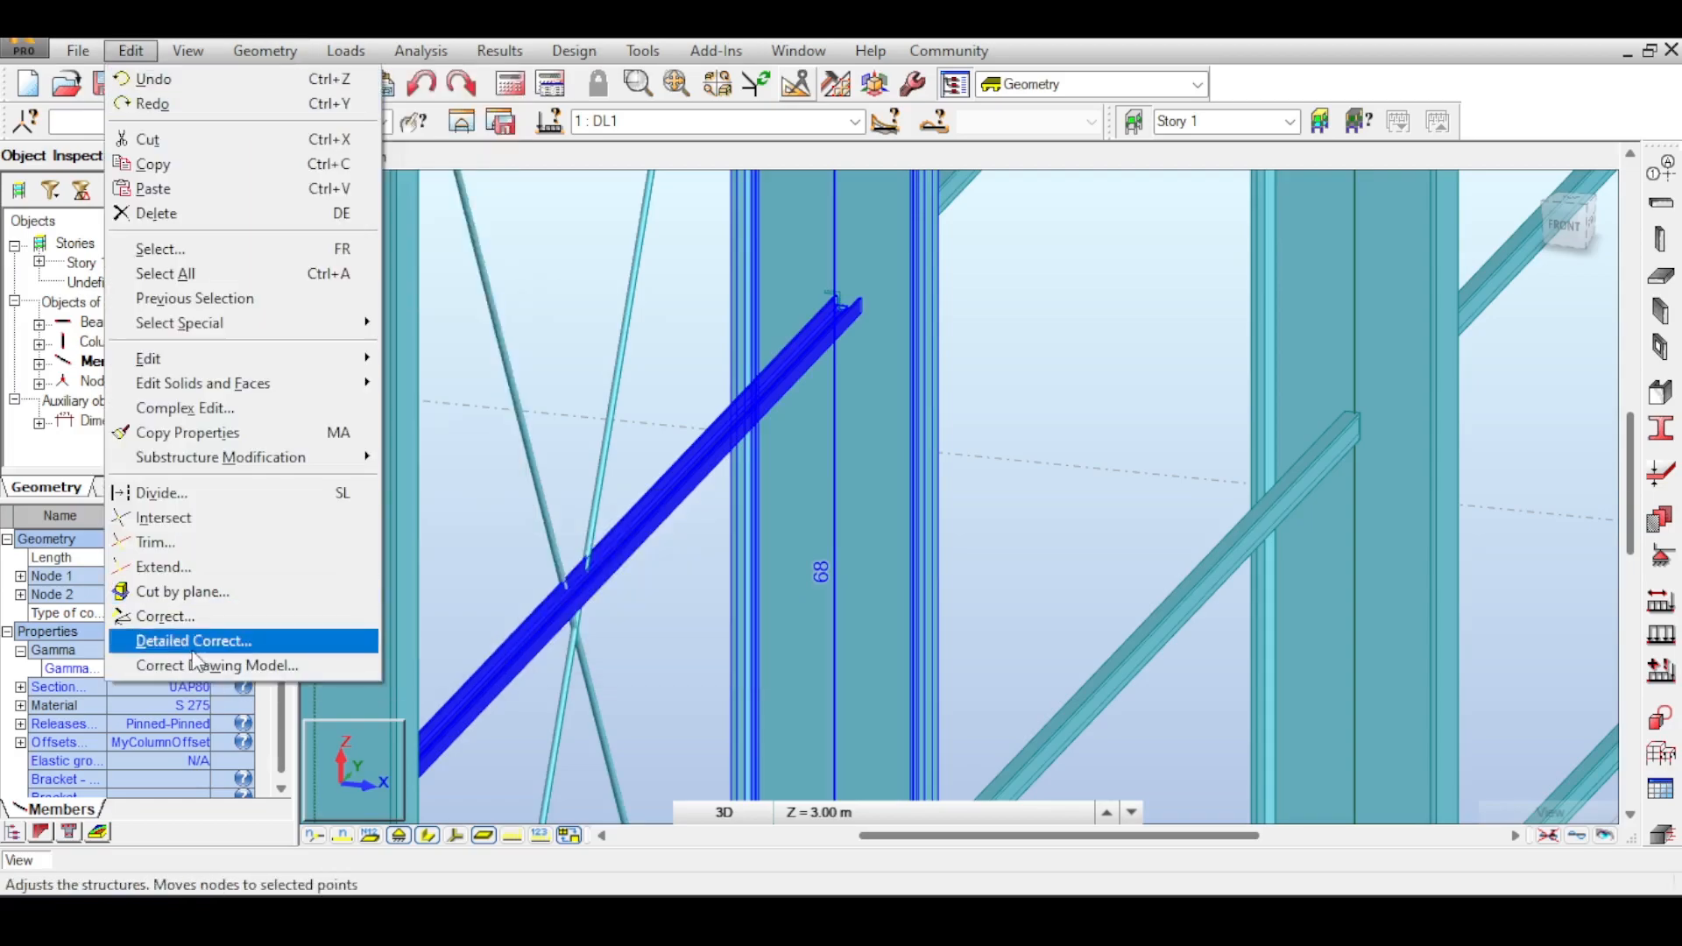
mouse_move(212, 54)
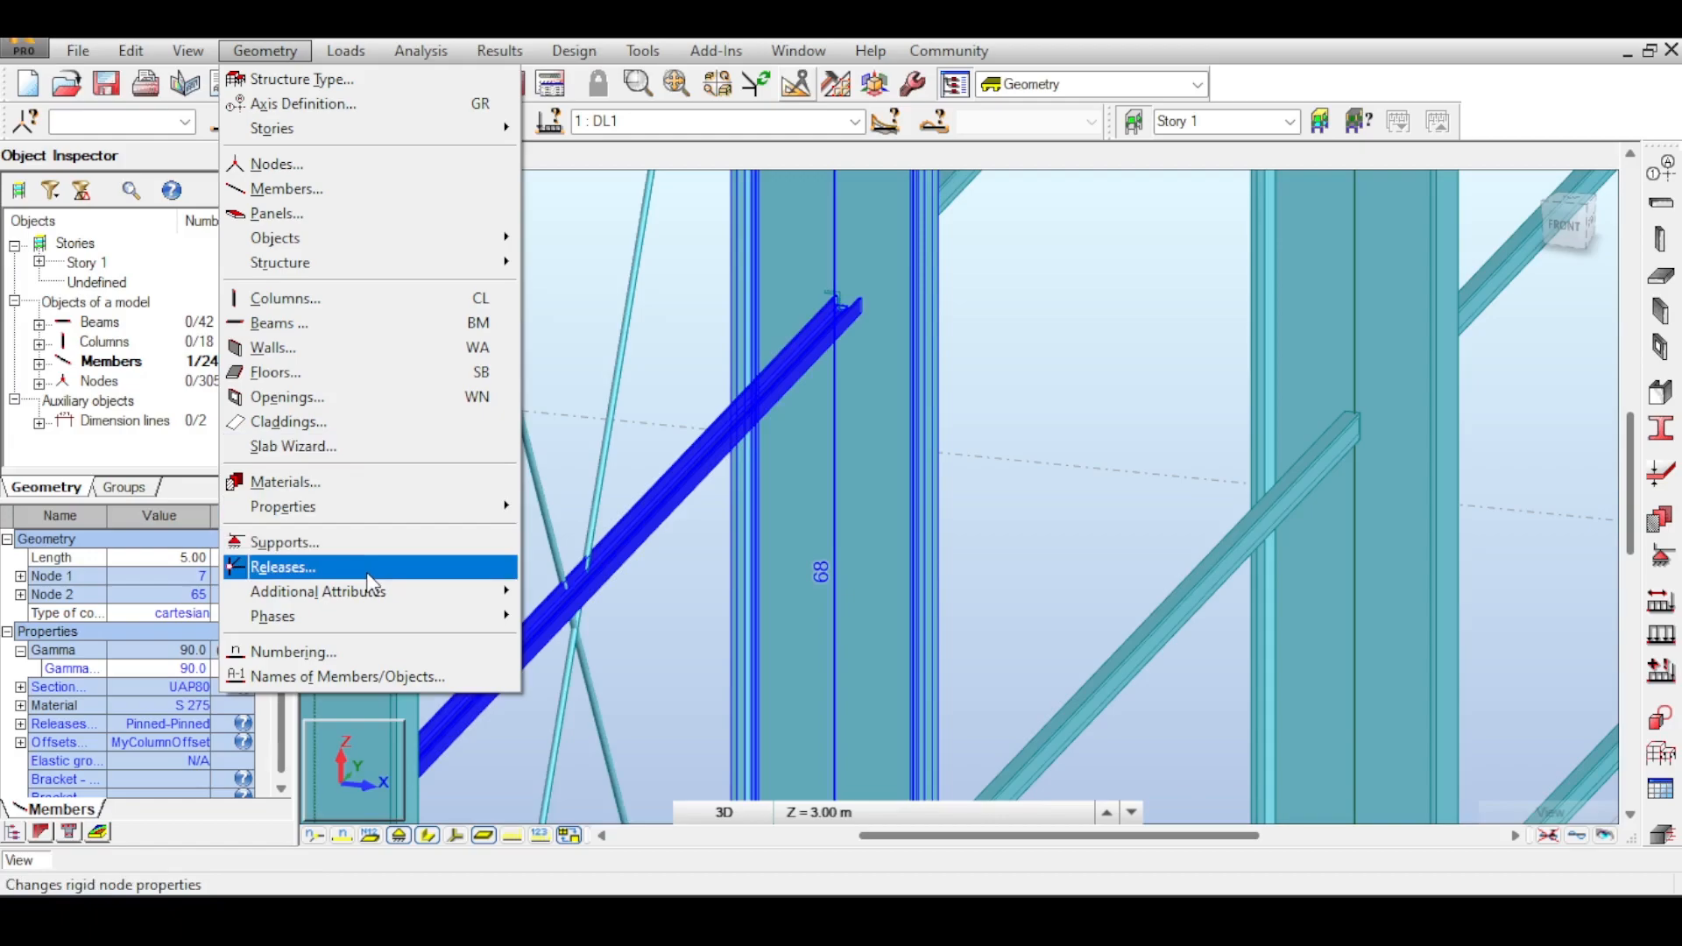
mouse_move(364, 526)
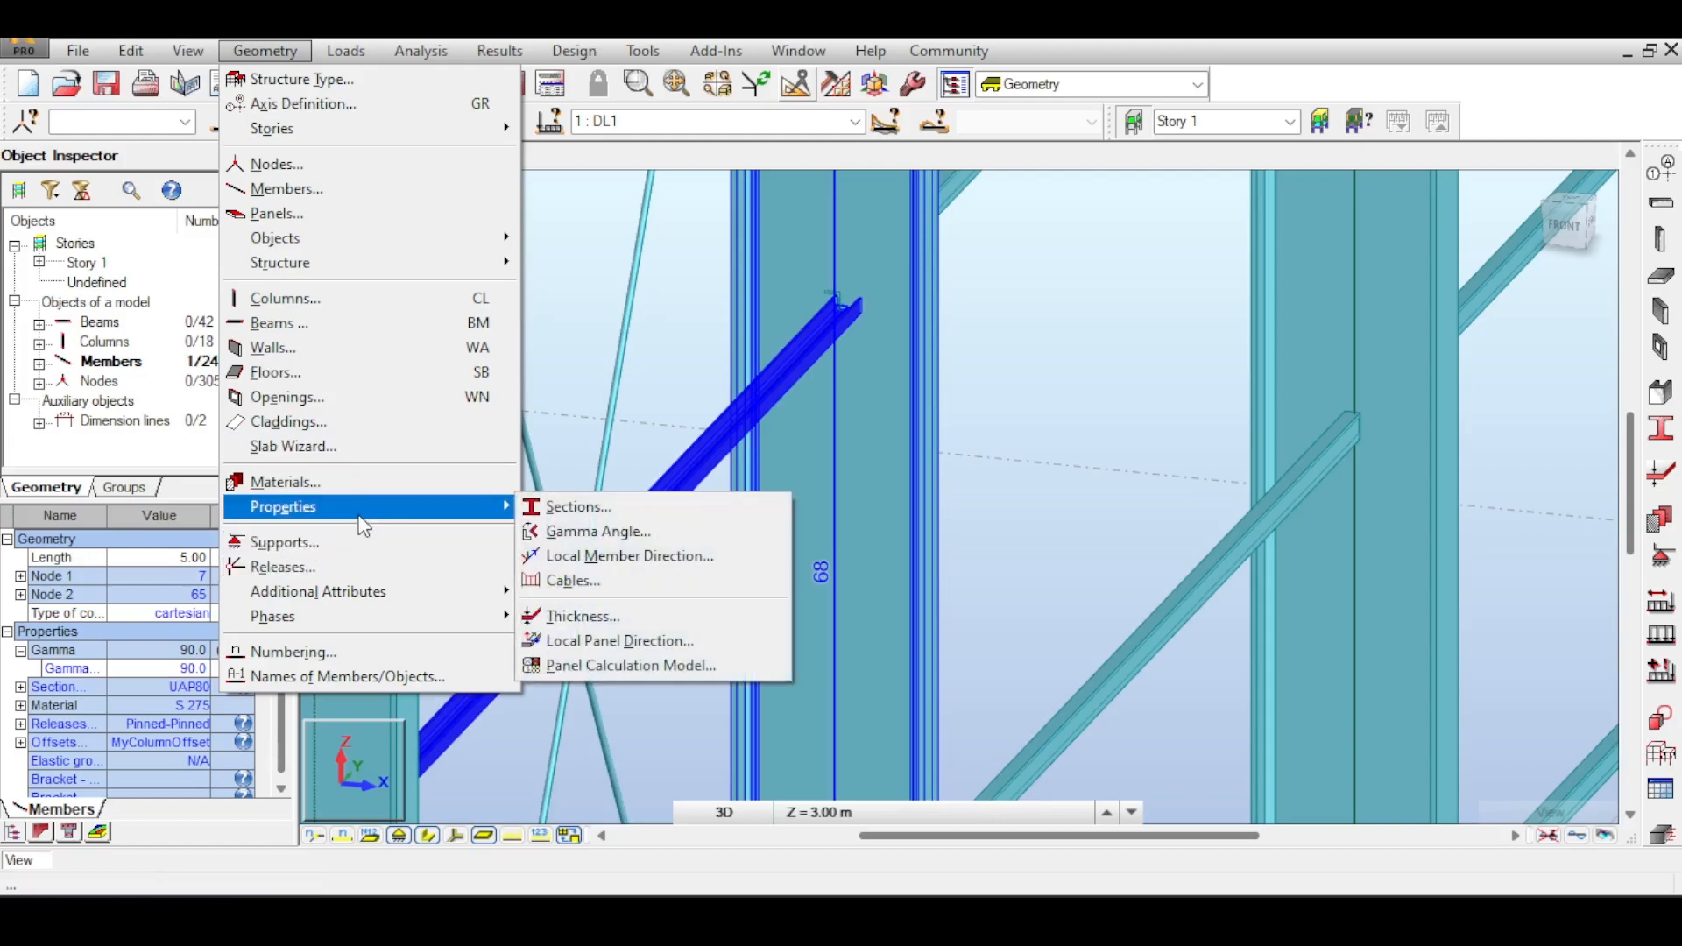
mouse_move(351, 592)
click(647, 641)
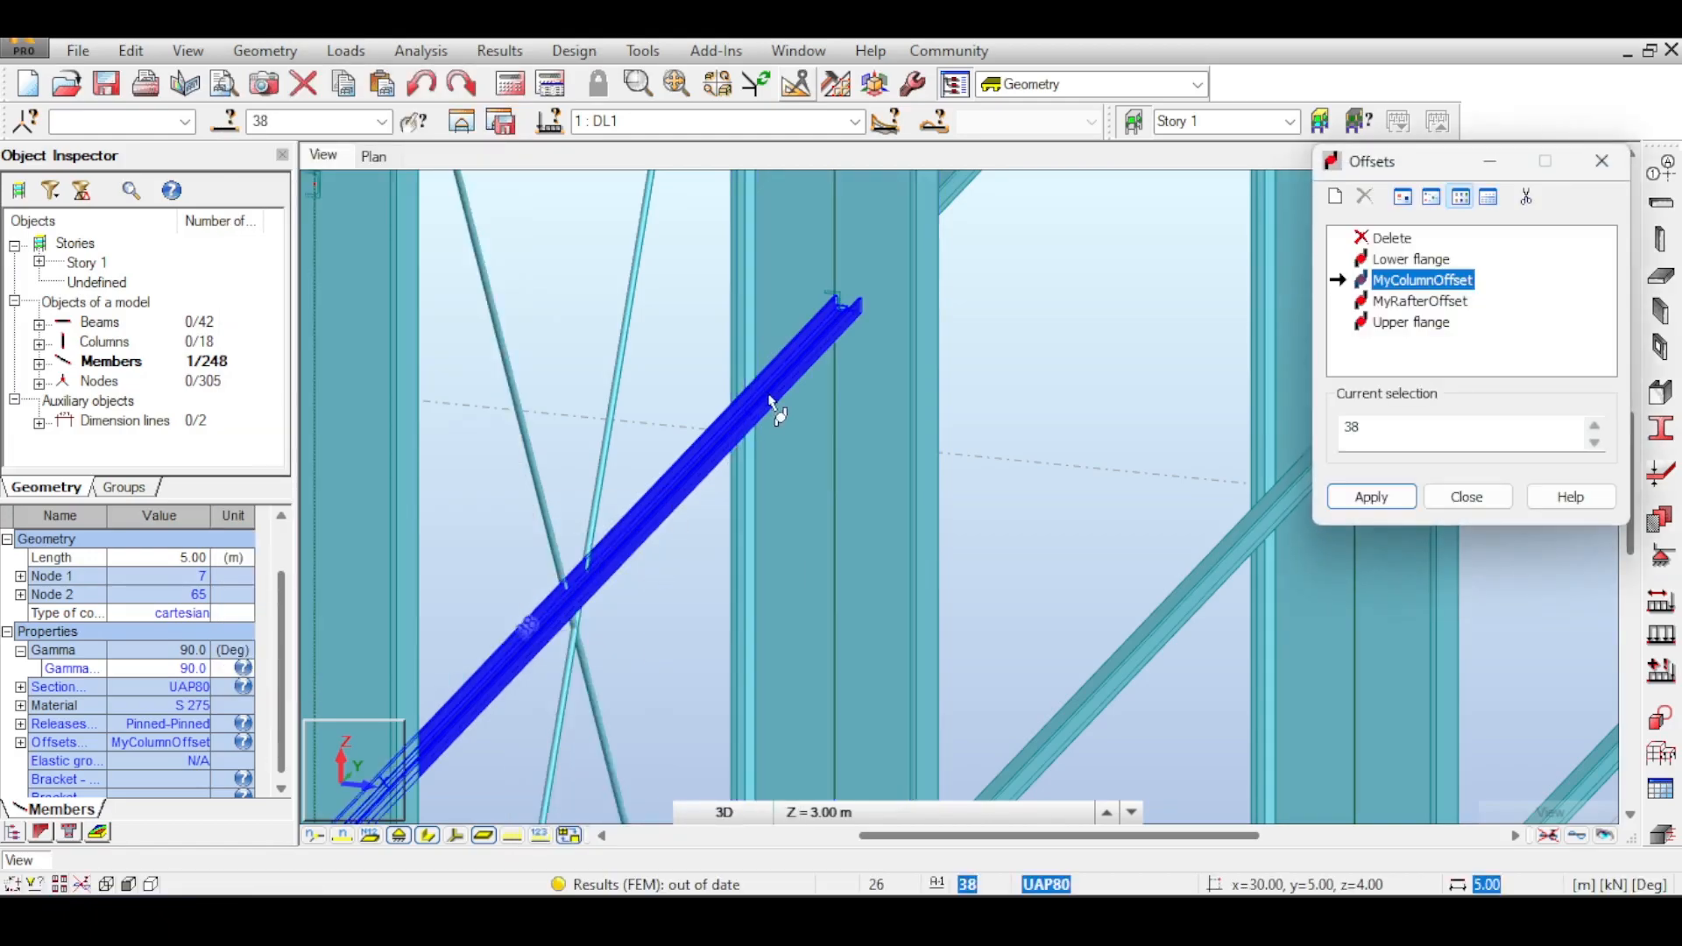
double_click(1394, 281)
click(1433, 247)
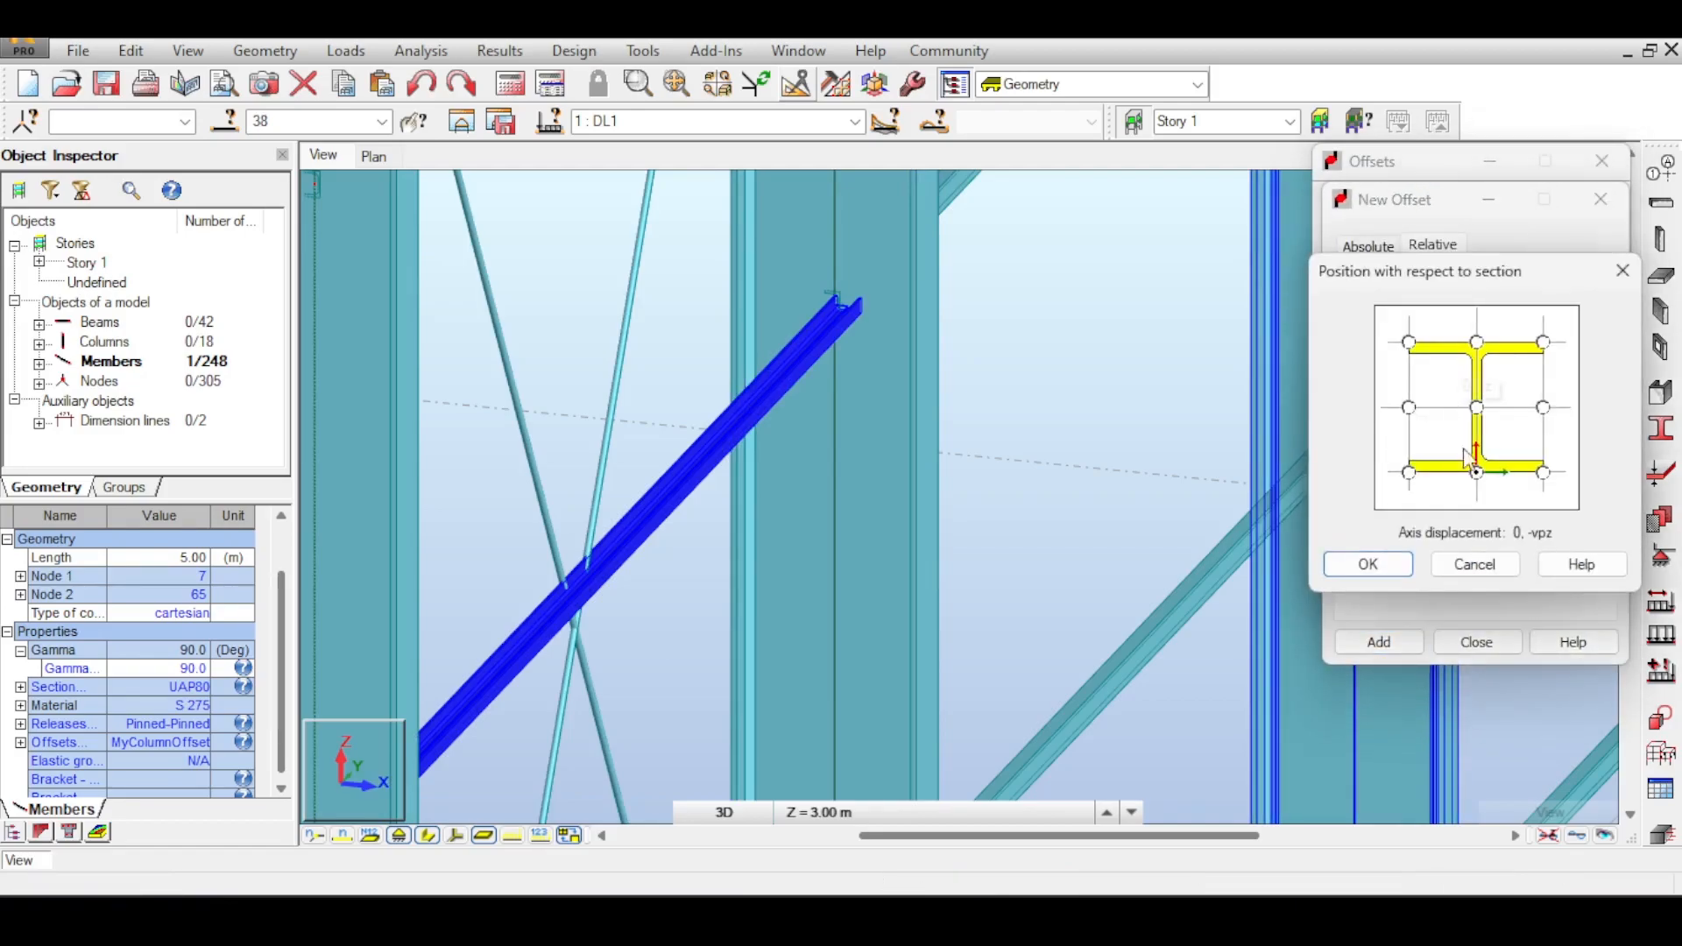
click(1474, 564)
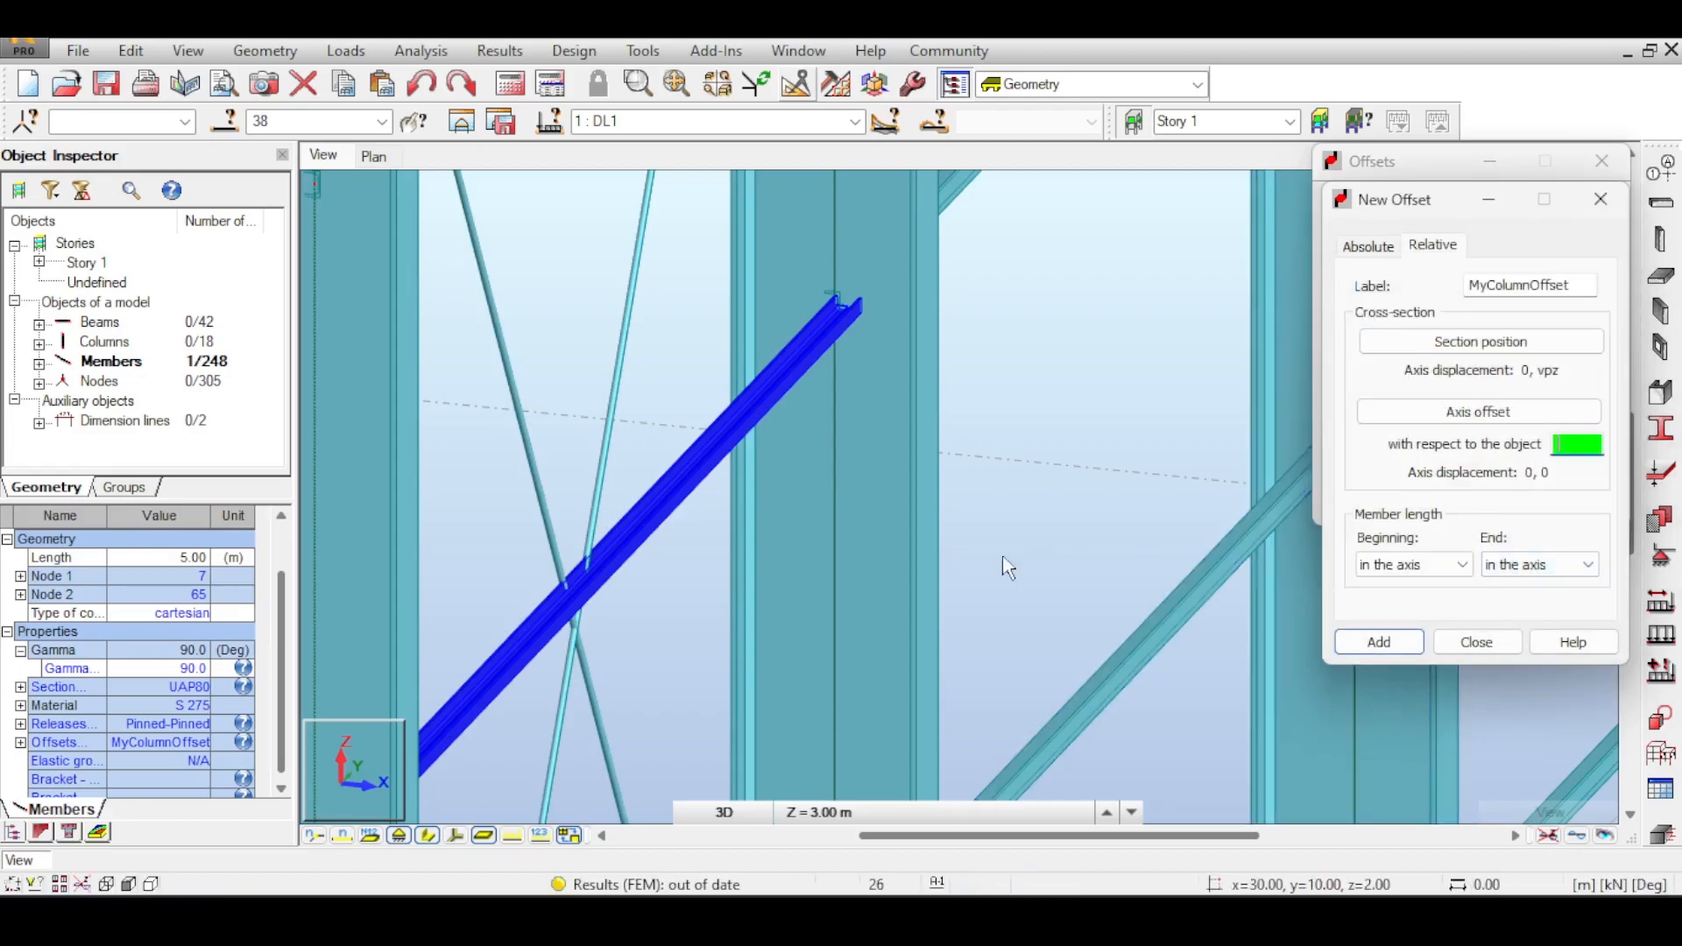
click(941, 552)
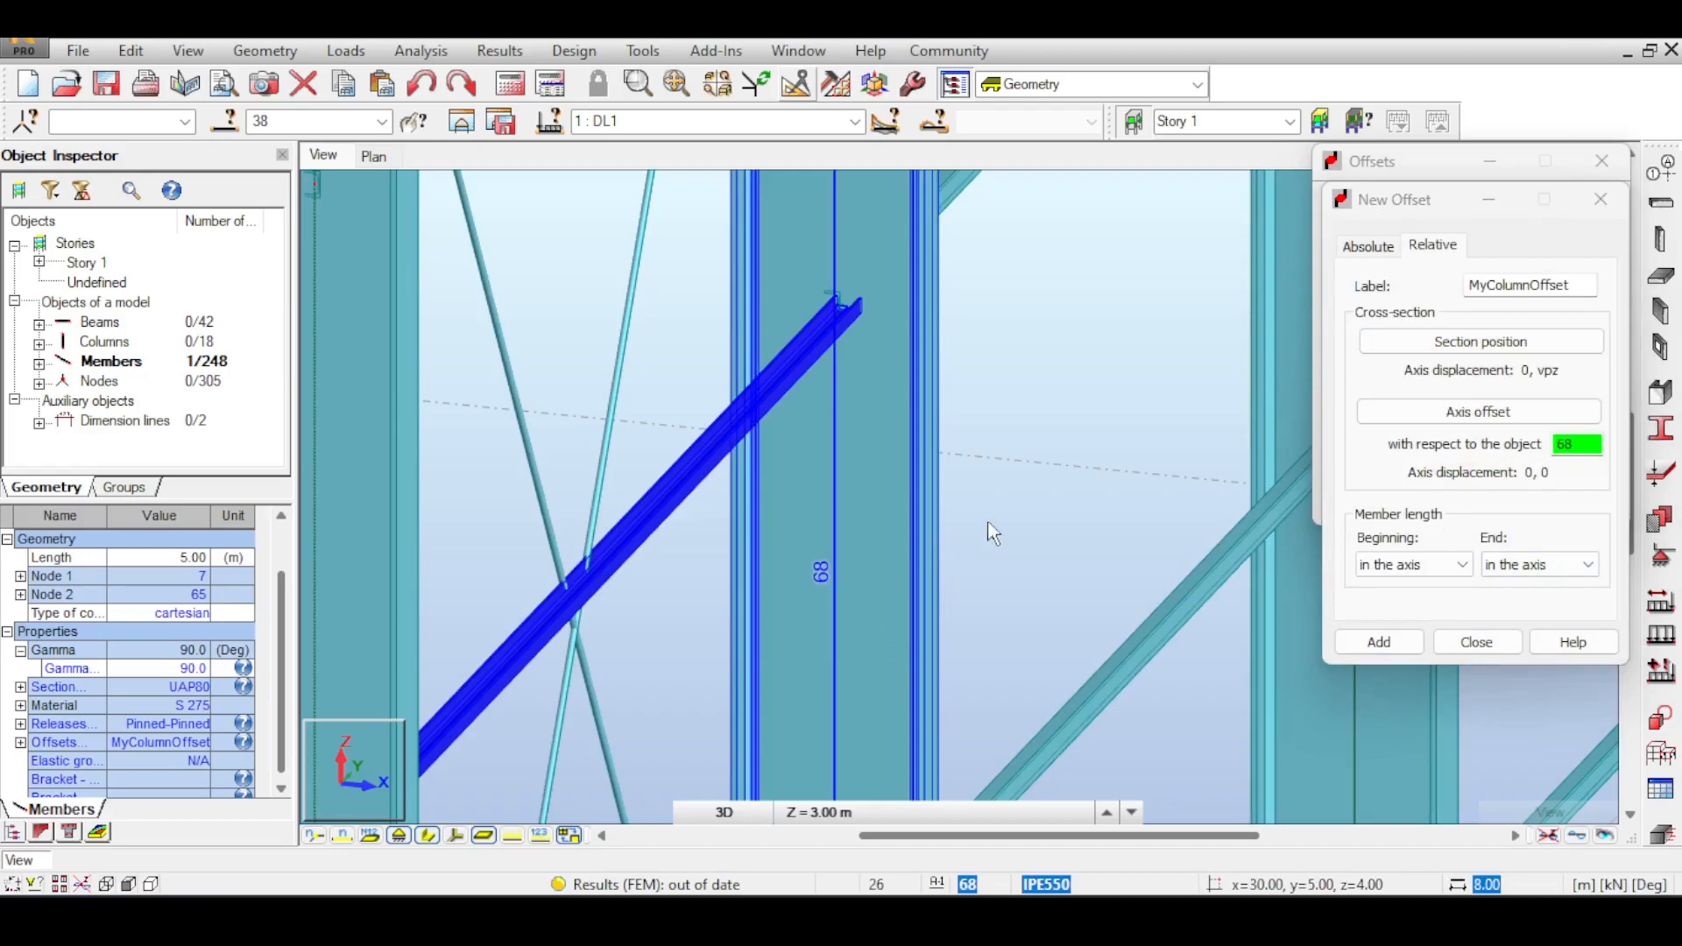
click(880, 526)
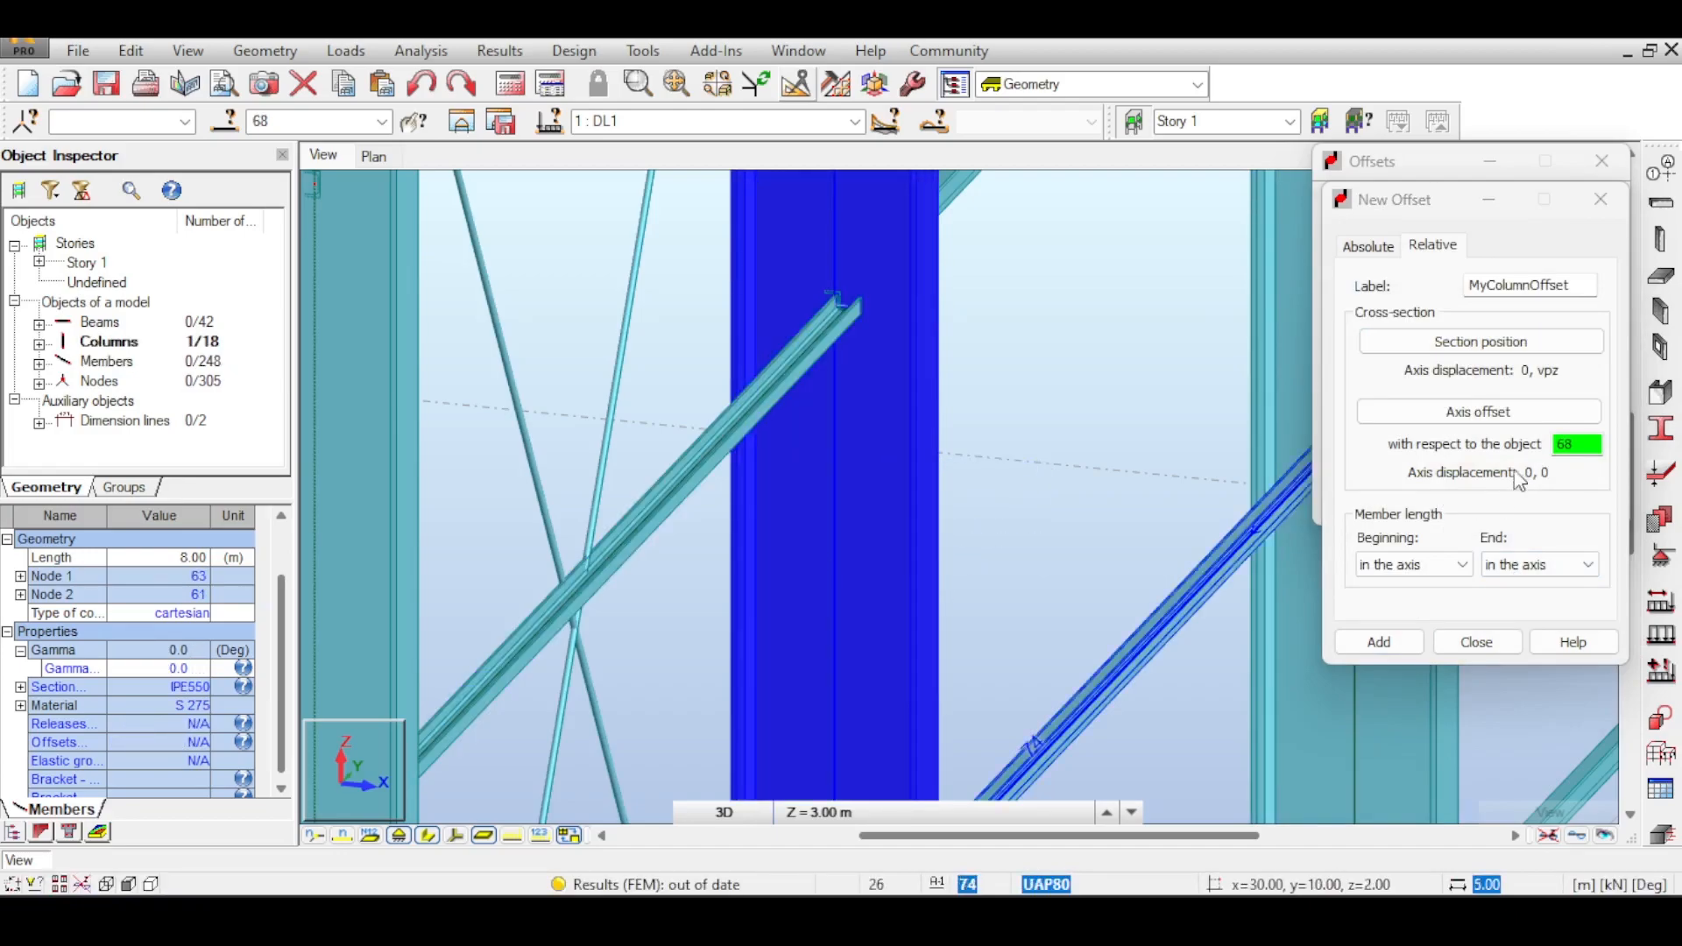
- Try an axis displacement of -vy, 0 relative to column 68 in MyColumnOffset
click(1502, 412)
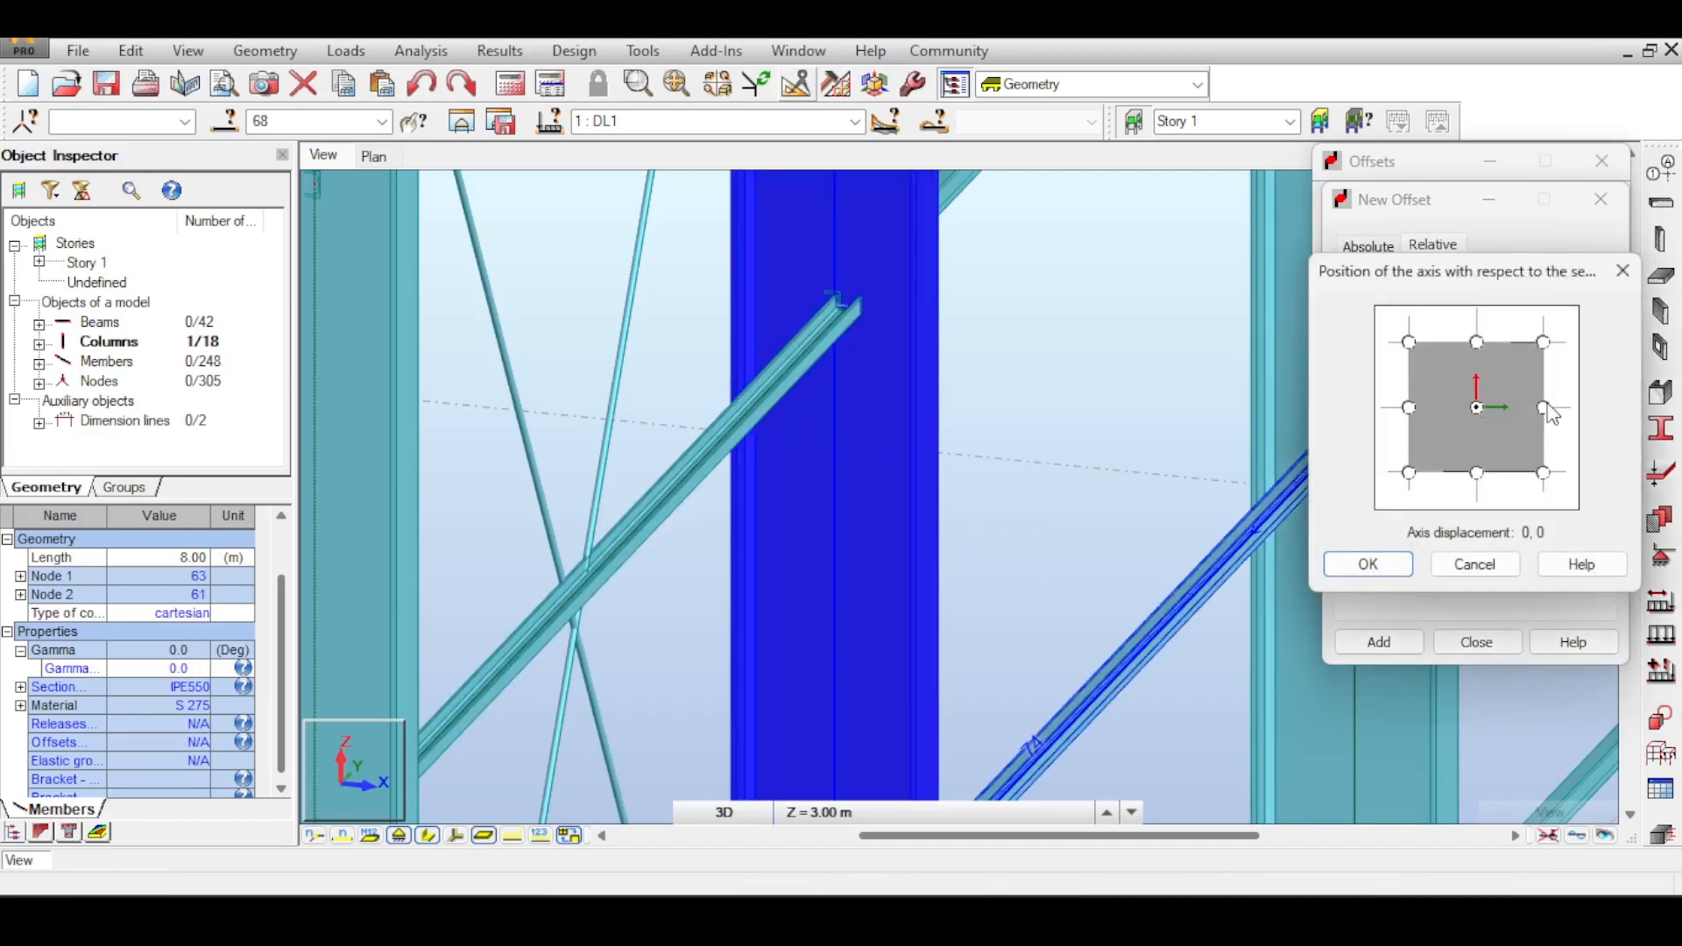
click(1546, 409)
click(1368, 565)
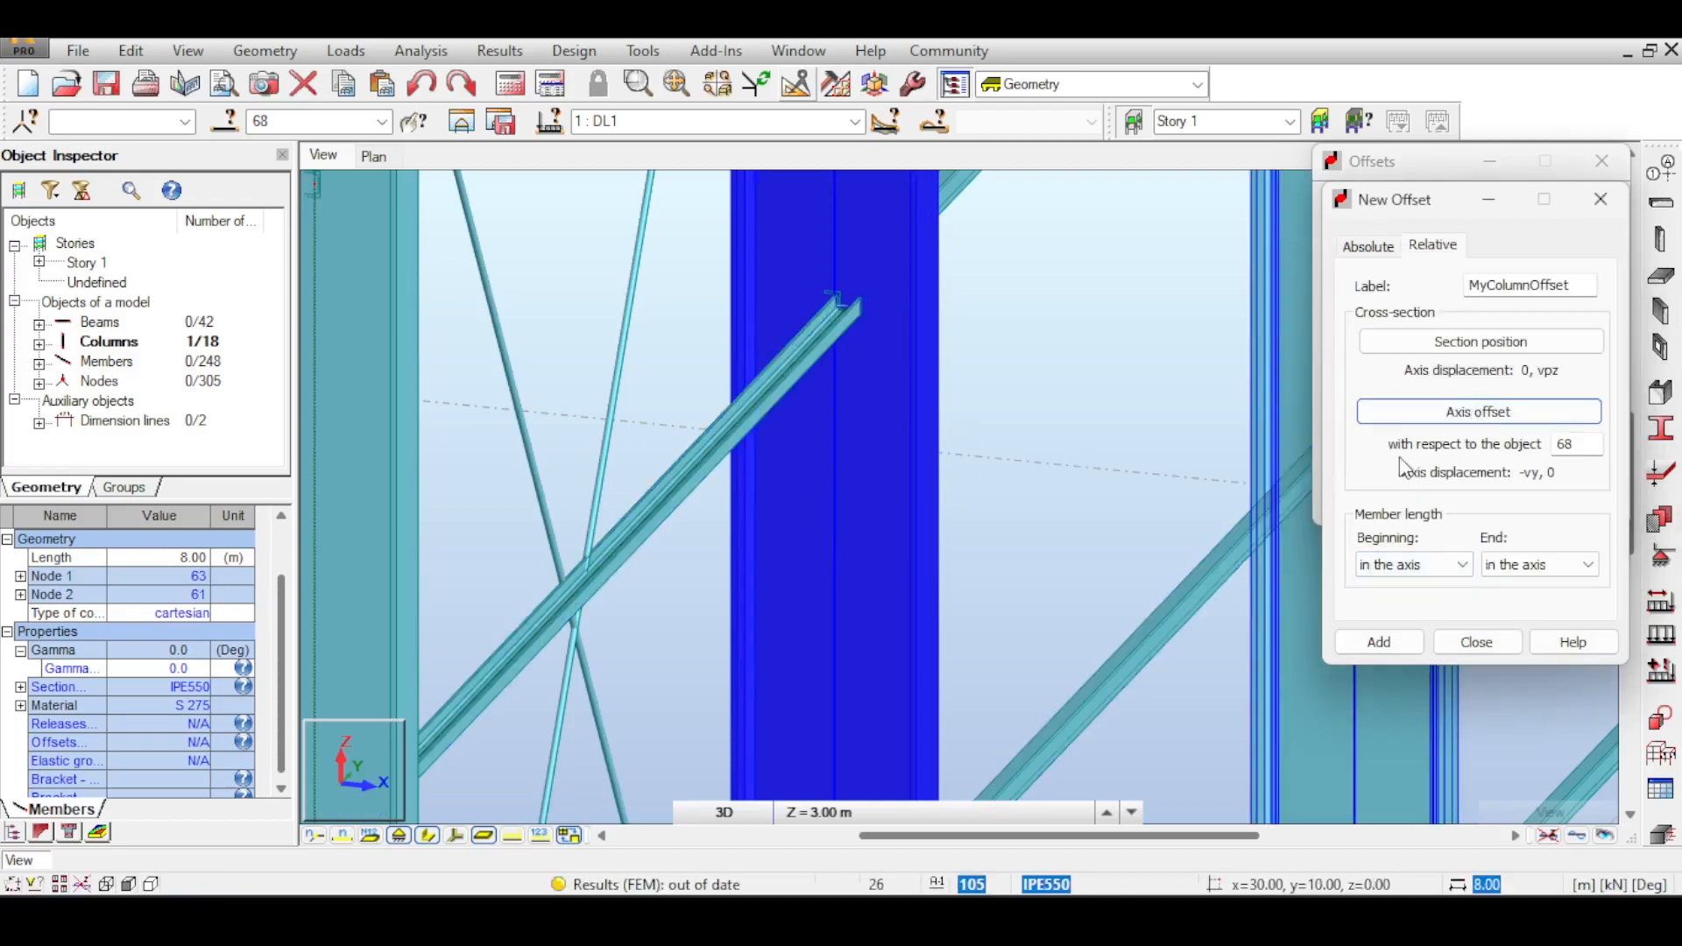
- Set MyColumnOffset's axis displacement to 0, -vz relative to column 68, save the modified definition, and close the offset windows
click(1426, 417)
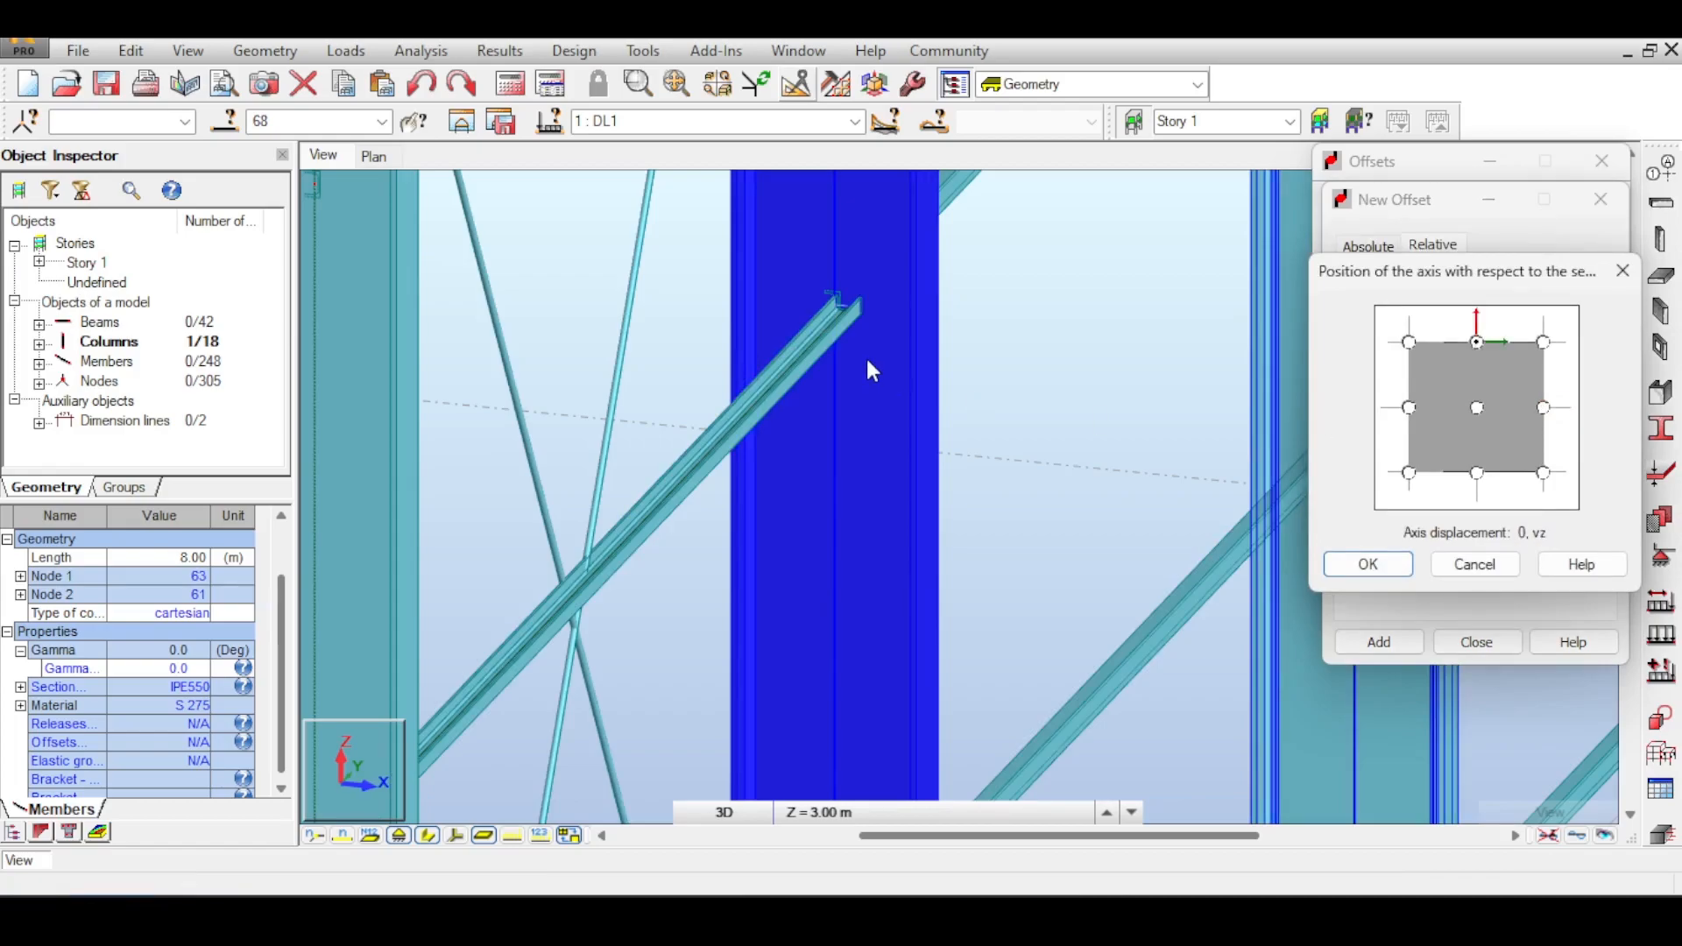
click(1389, 569)
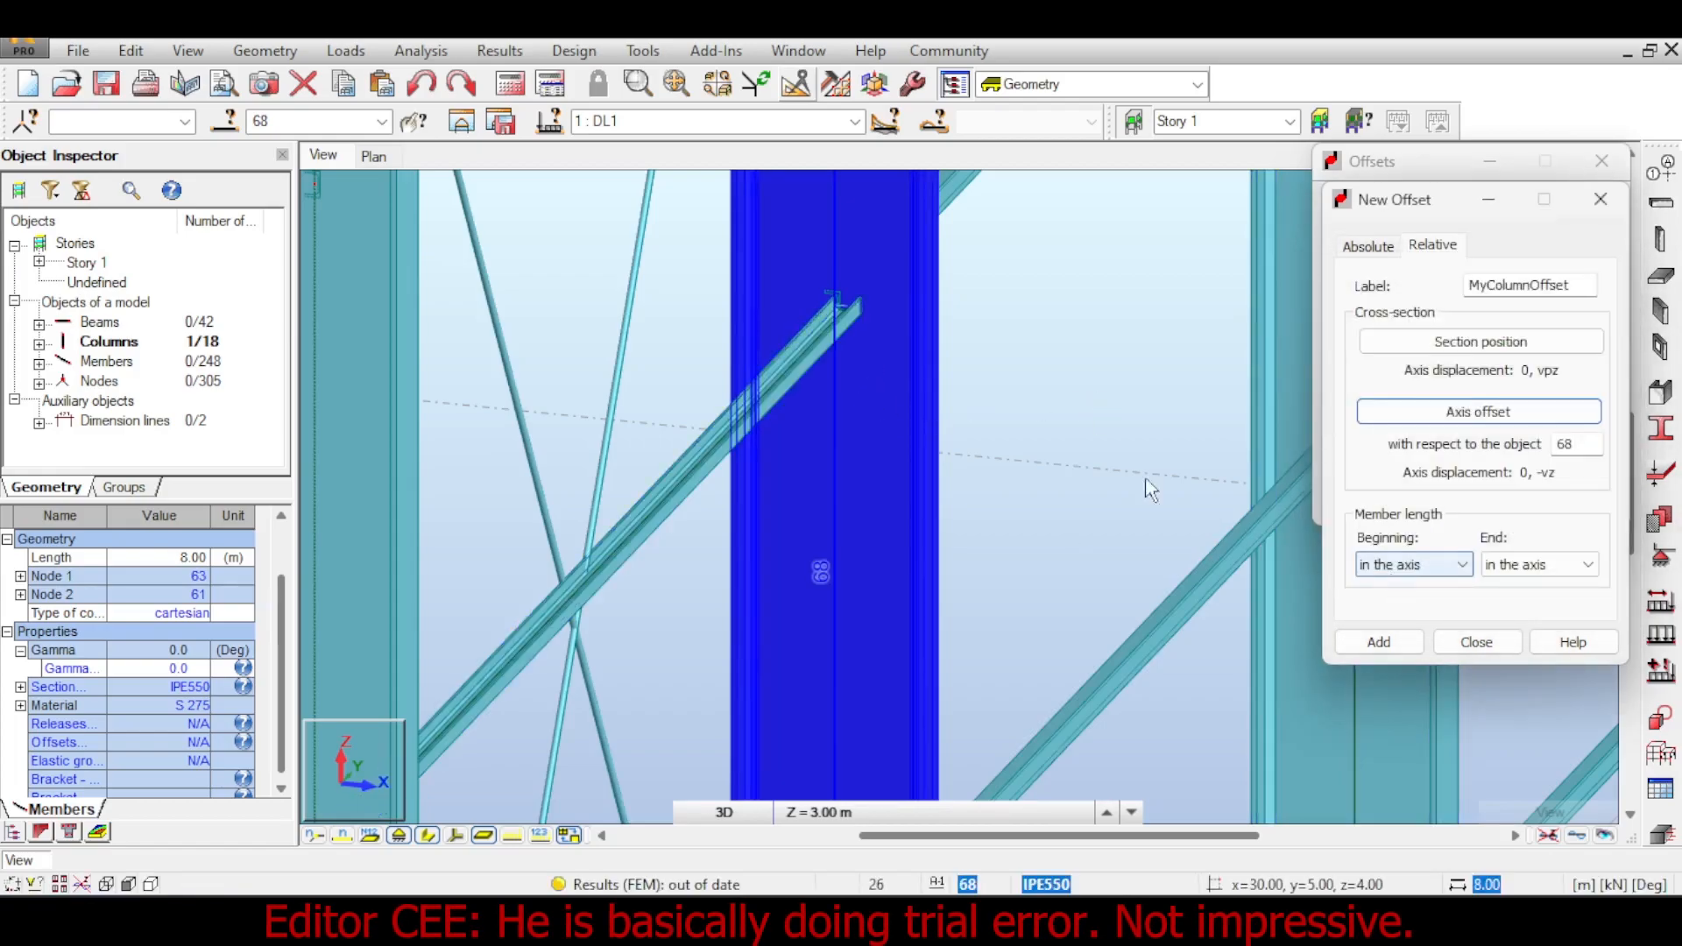
click(1378, 642)
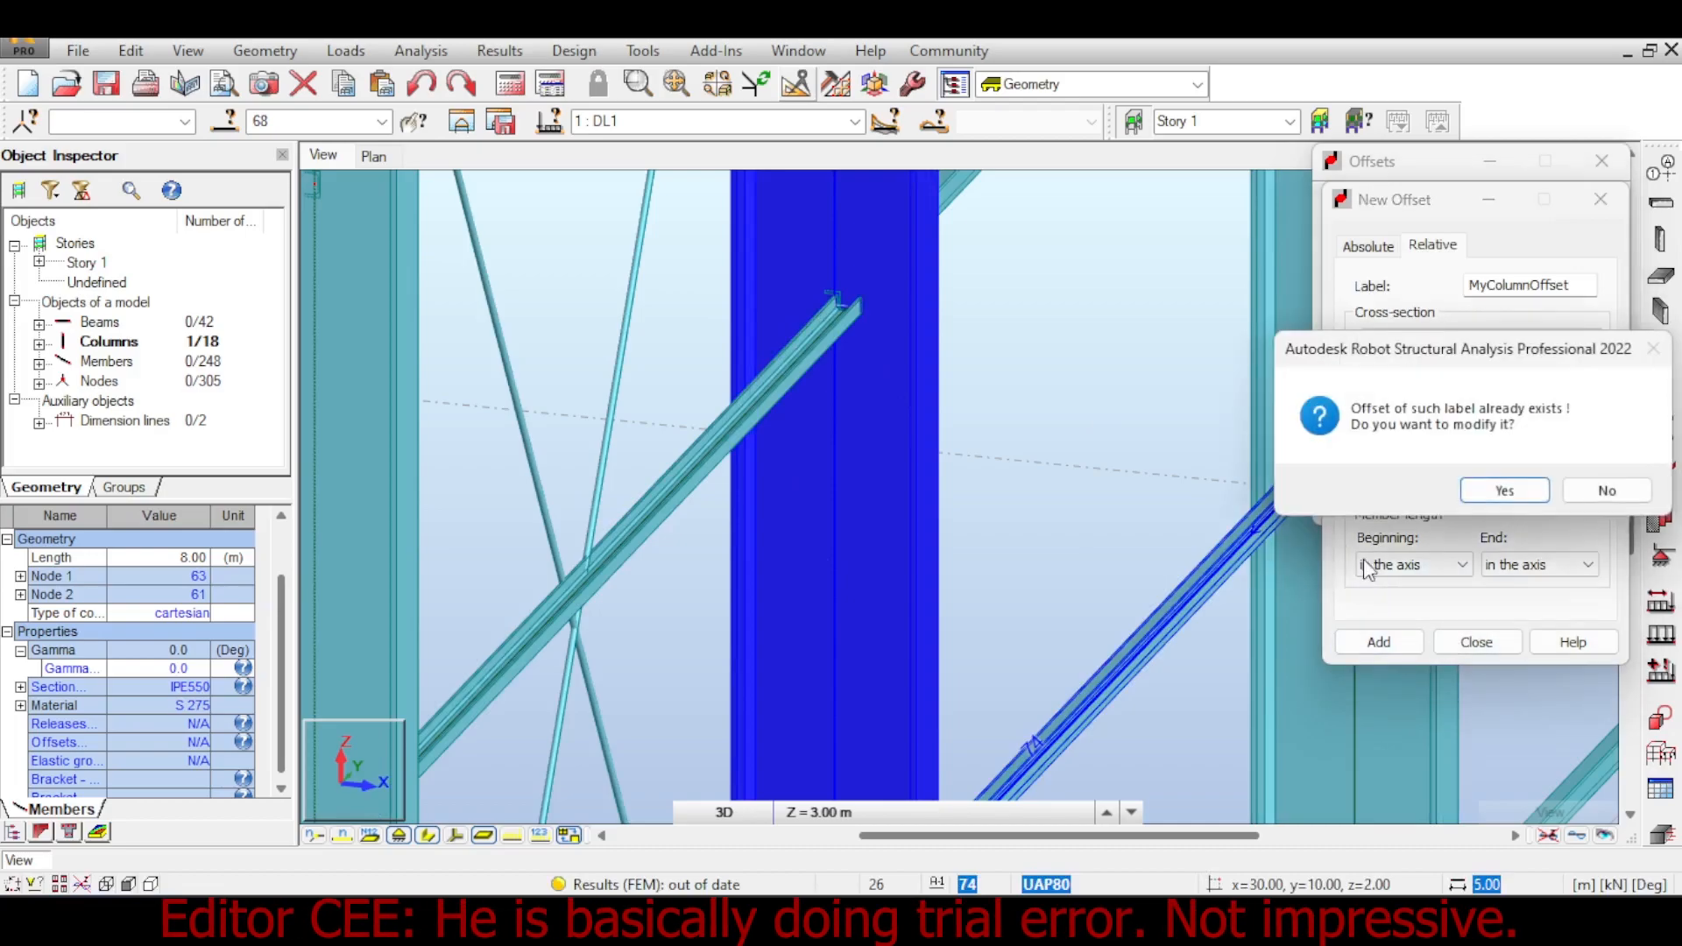
click(1502, 488)
scroll(865, 392, down, 3)
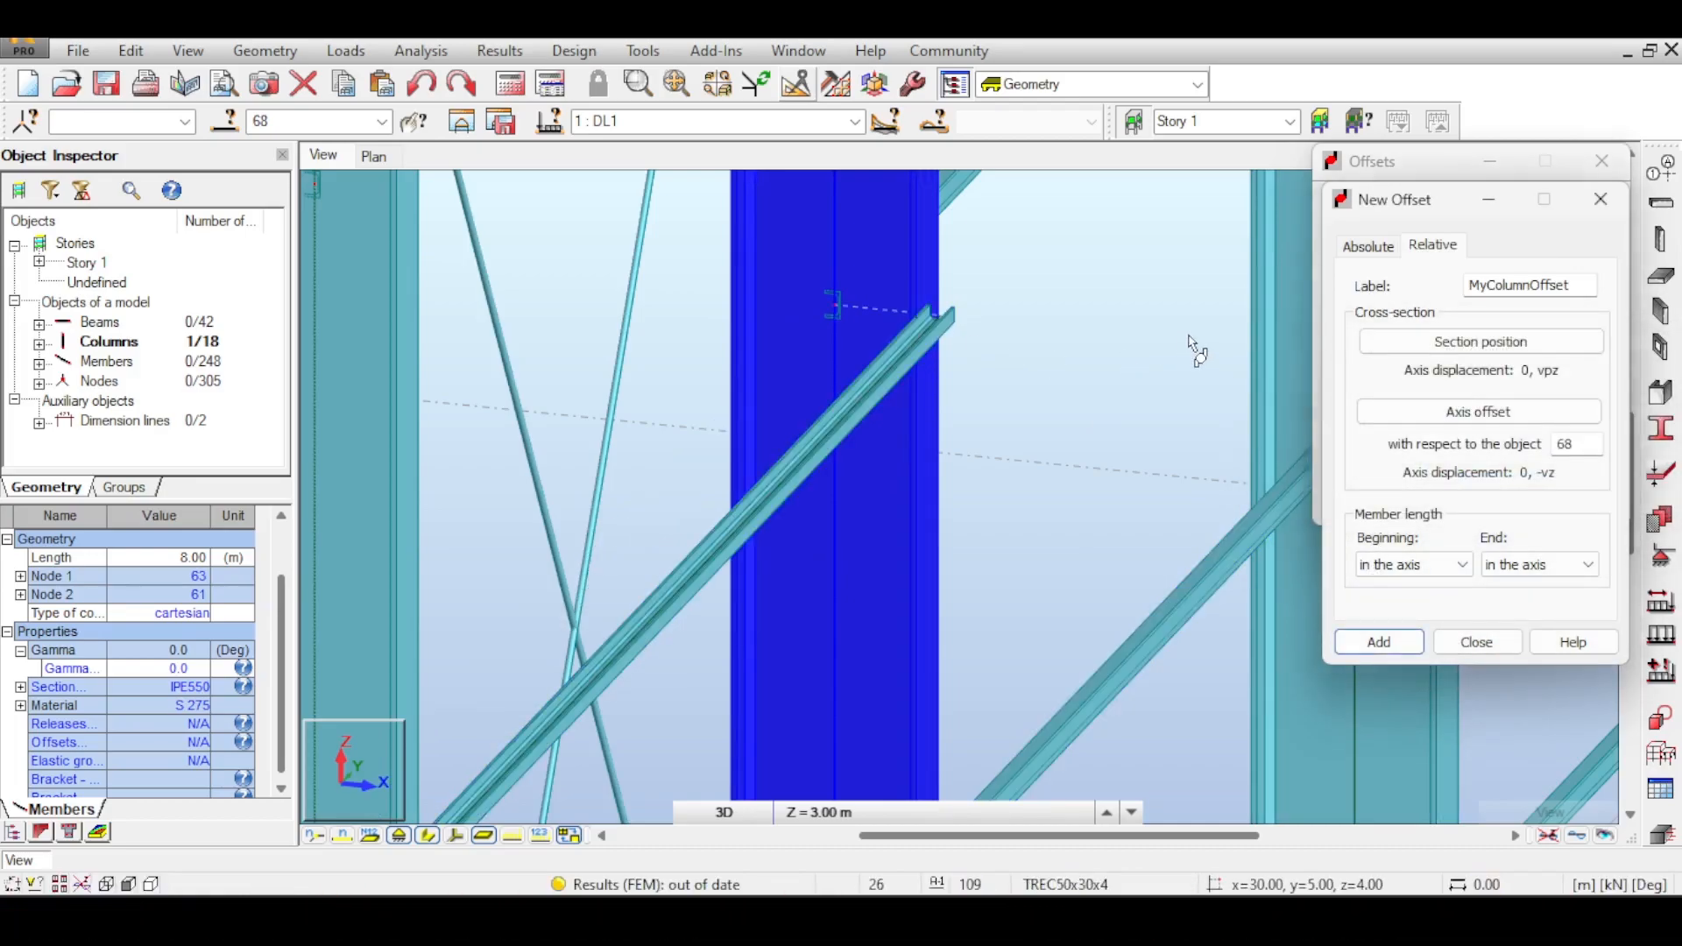
click(1465, 647)
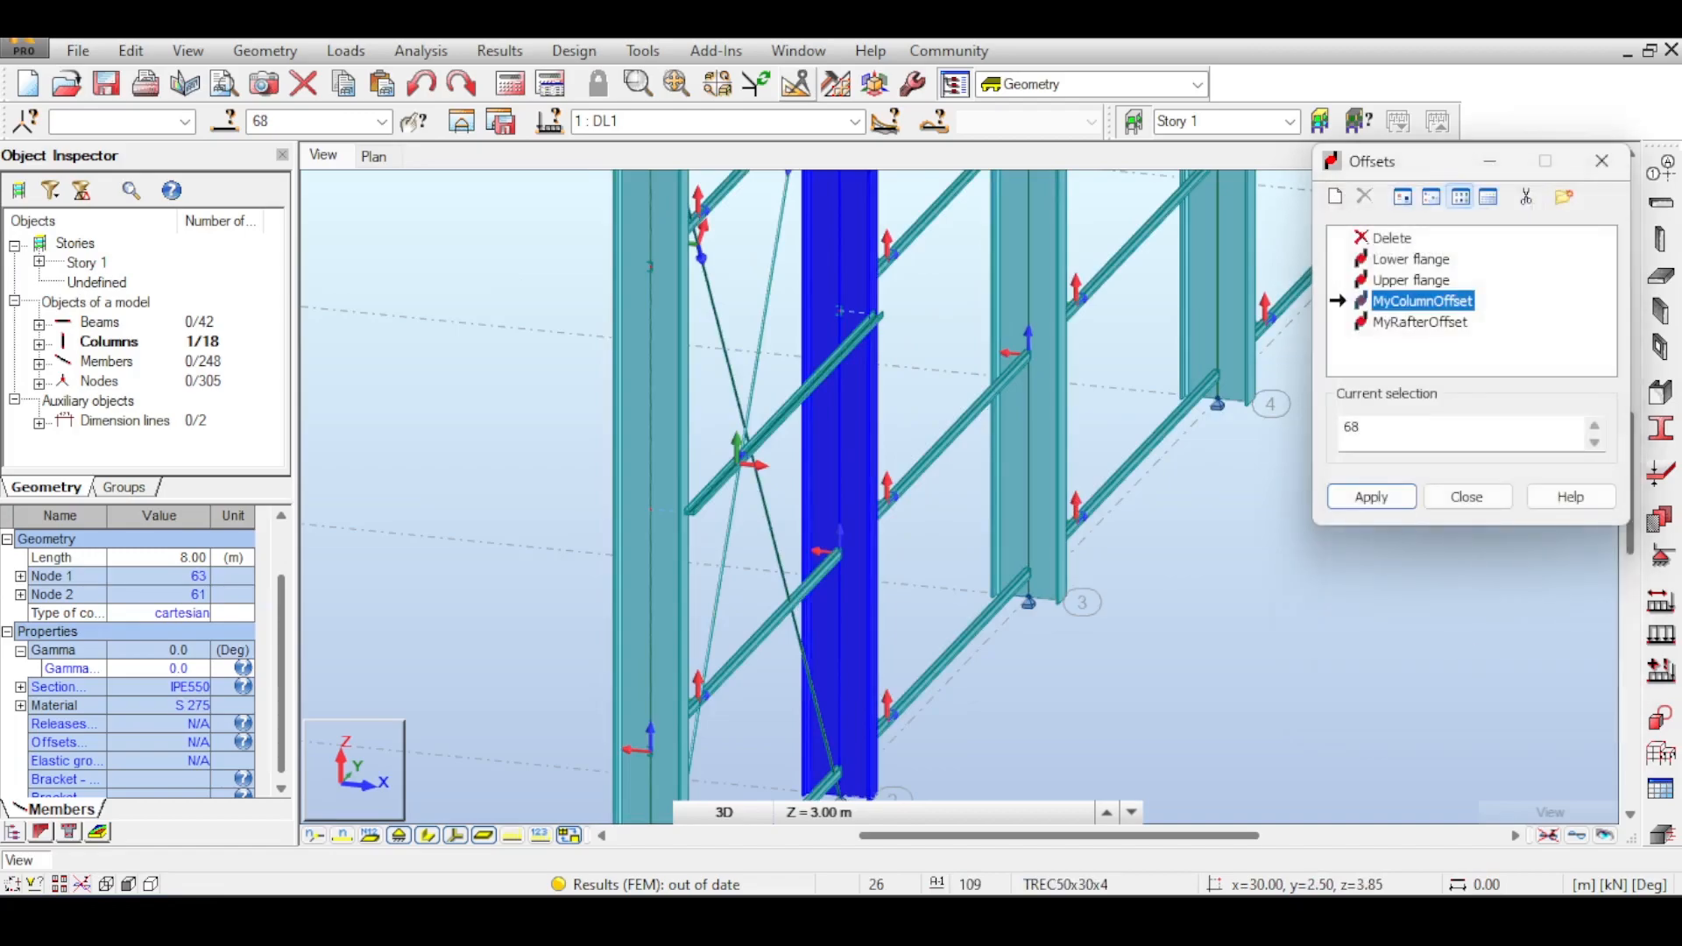
click(1444, 313)
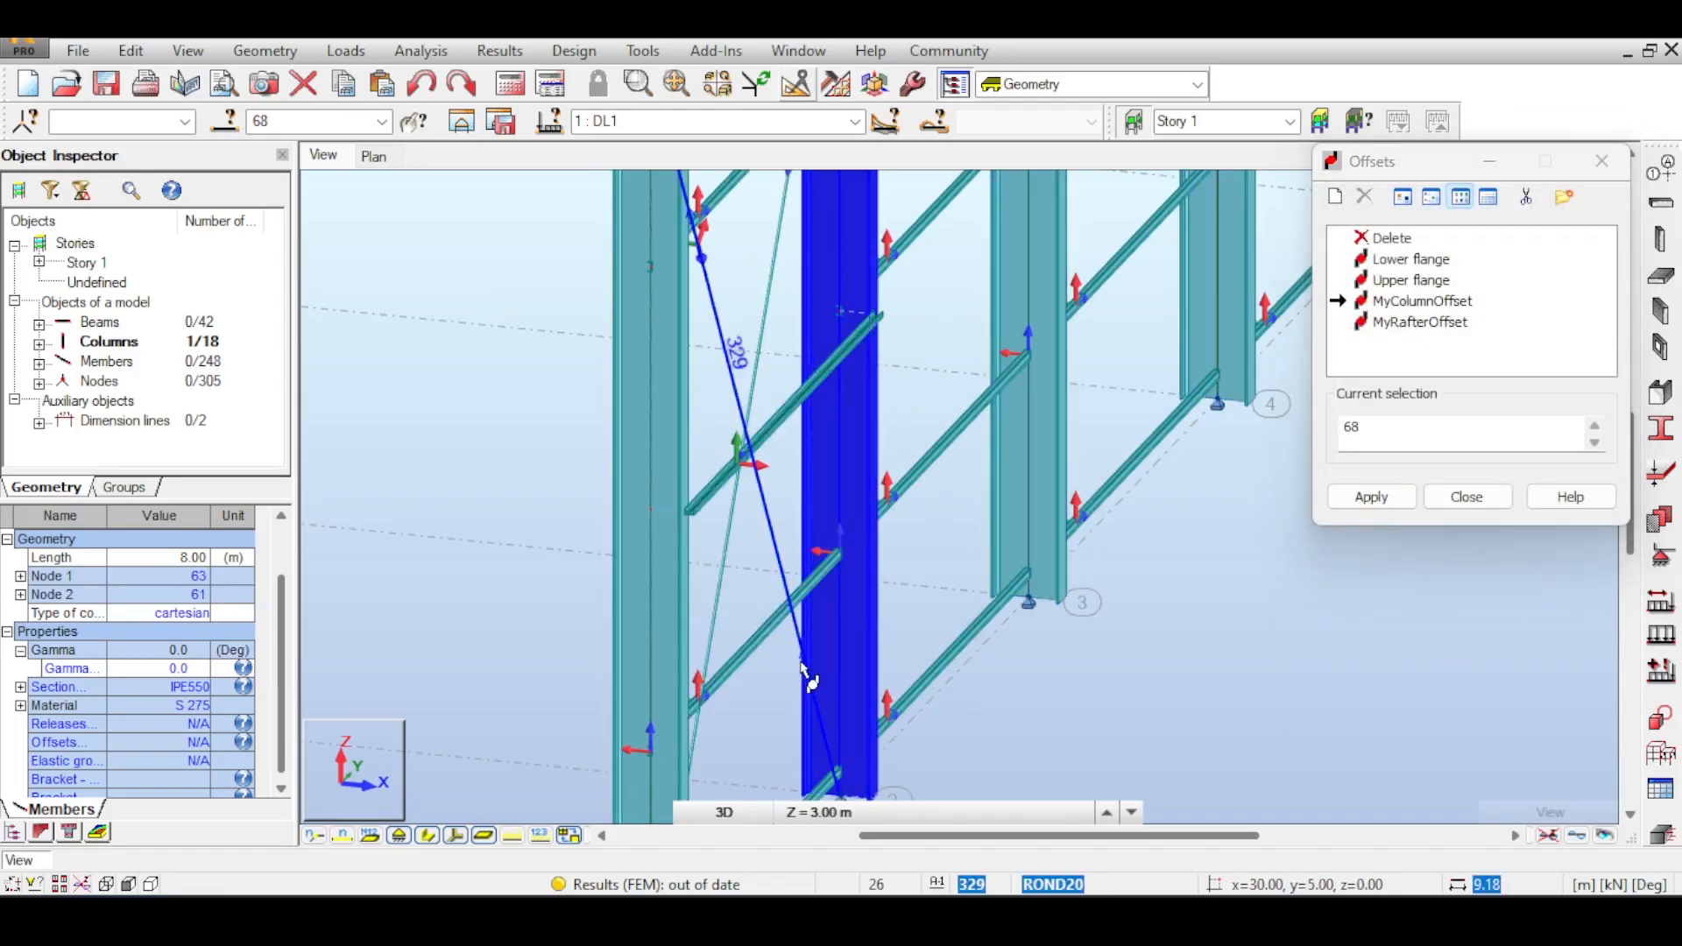
scroll(764, 665, up, 3)
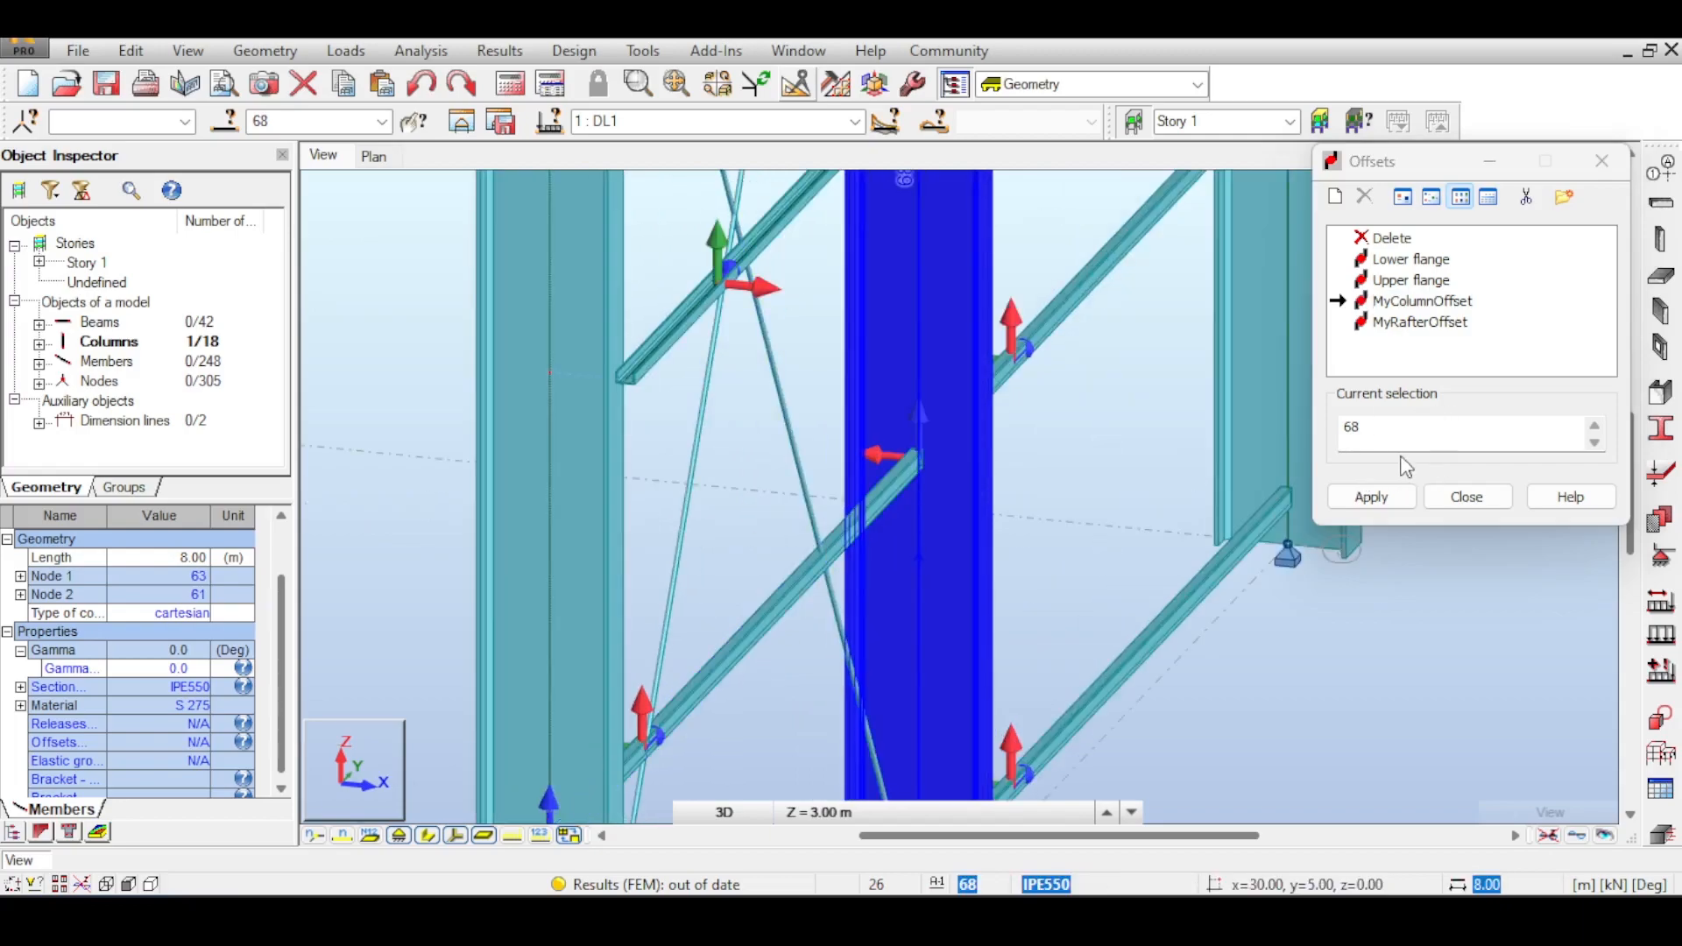
click(1489, 506)
click(1496, 706)
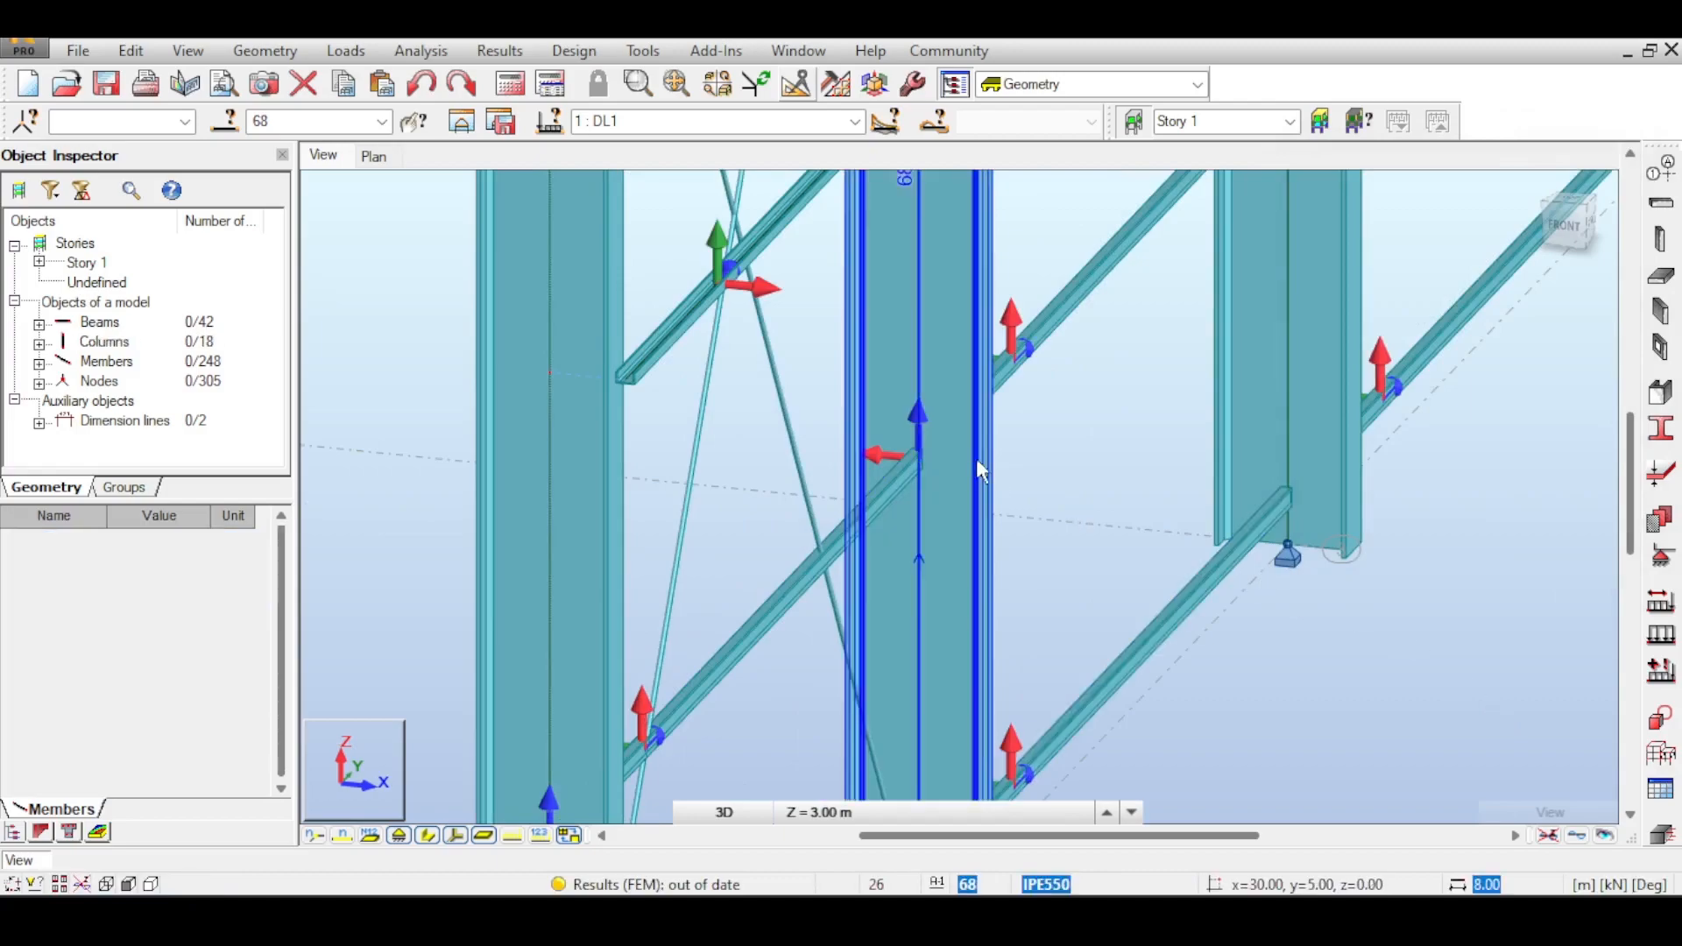
- Apply MyColumnOffset to the ten first-bay UAP80 wall girts on both sides of the hall, members 37to39, 54to58, 63 and 64
scroll(981, 457, down, 3)
scroll(997, 464, down, 3)
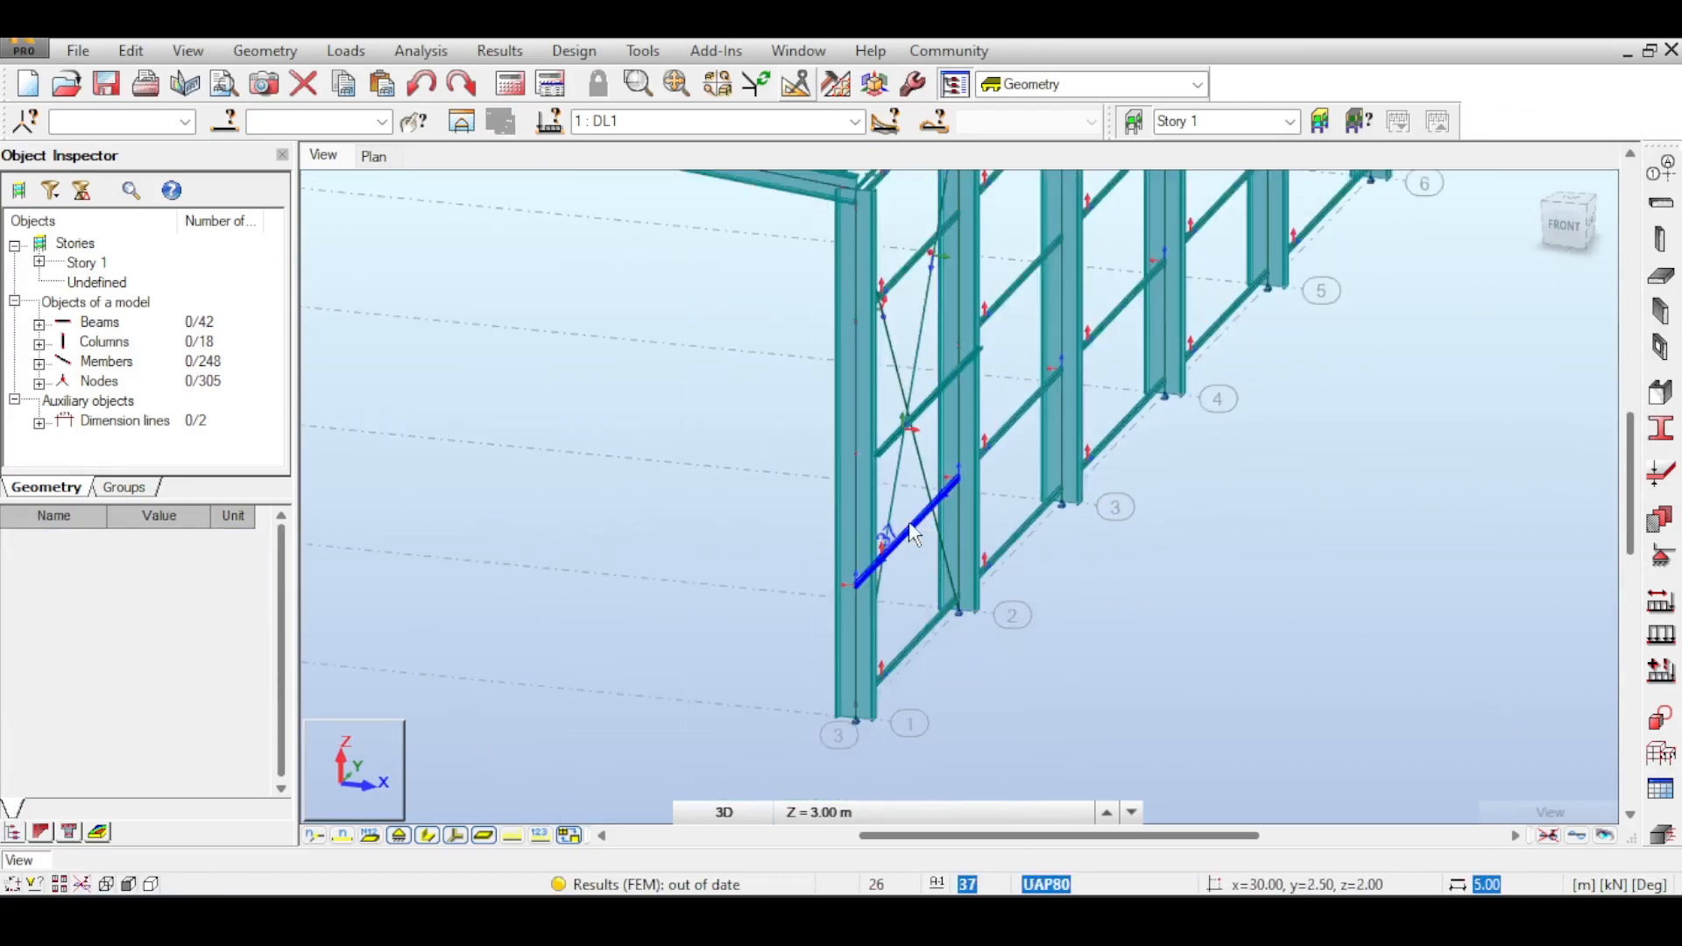
click(911, 531)
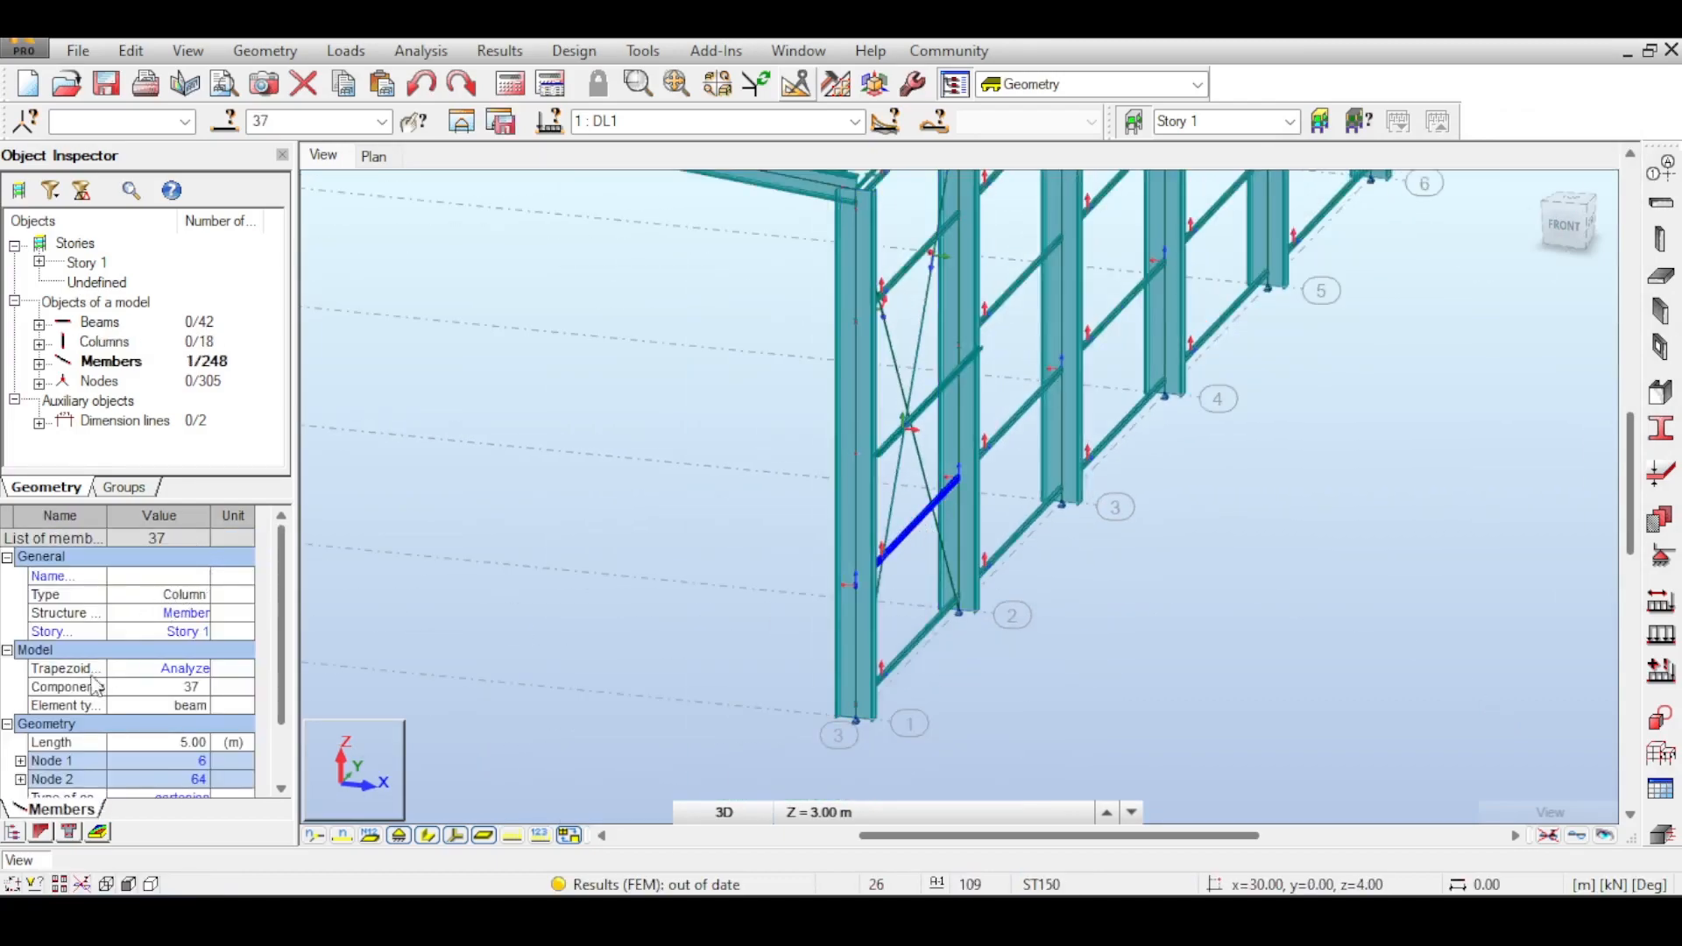
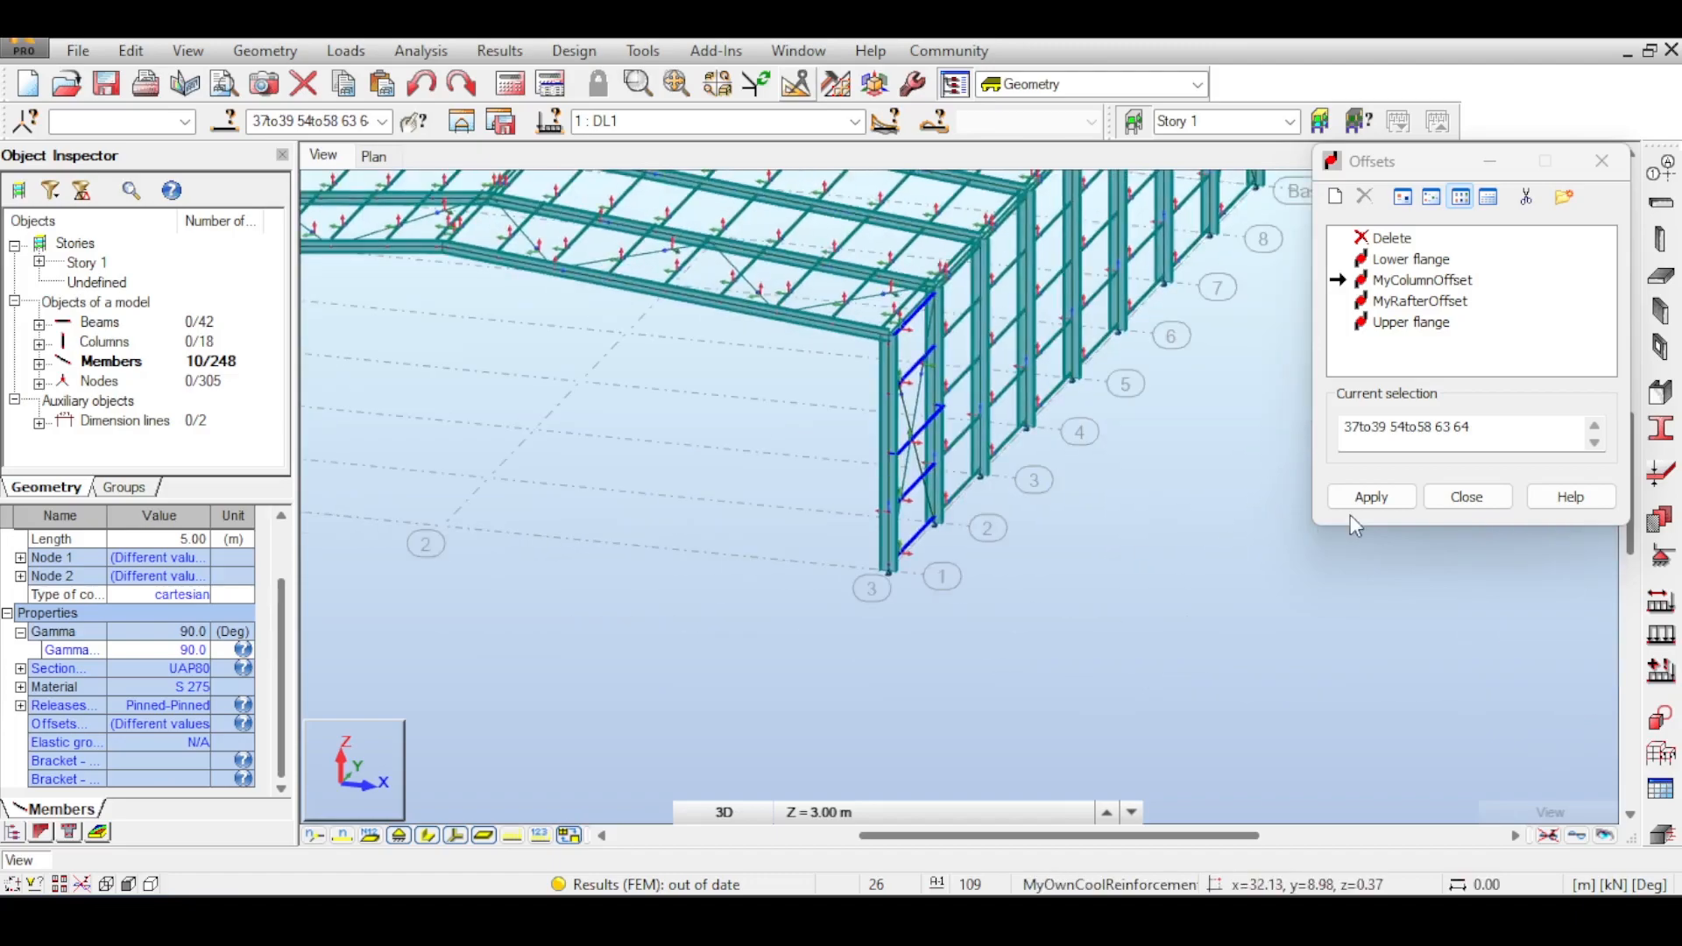
click(1369, 498)
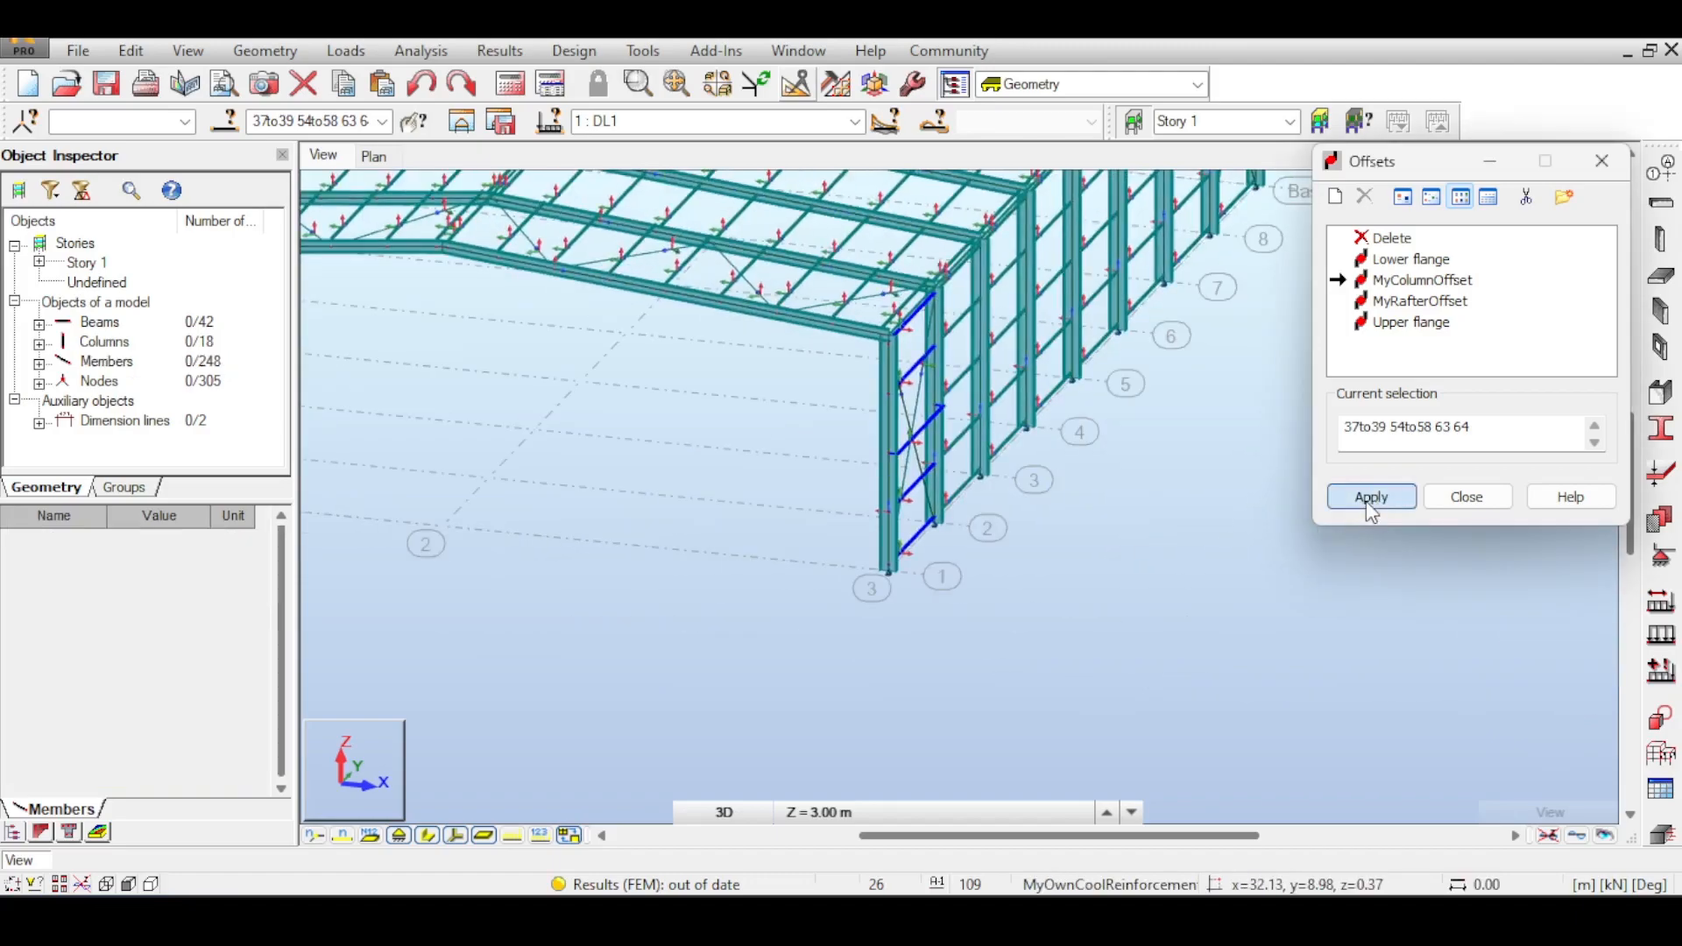
- Examine the position and local axes of the first-bay wall girts against the IPE550 columns on both sides of the hall
scroll(934, 487, up, 5)
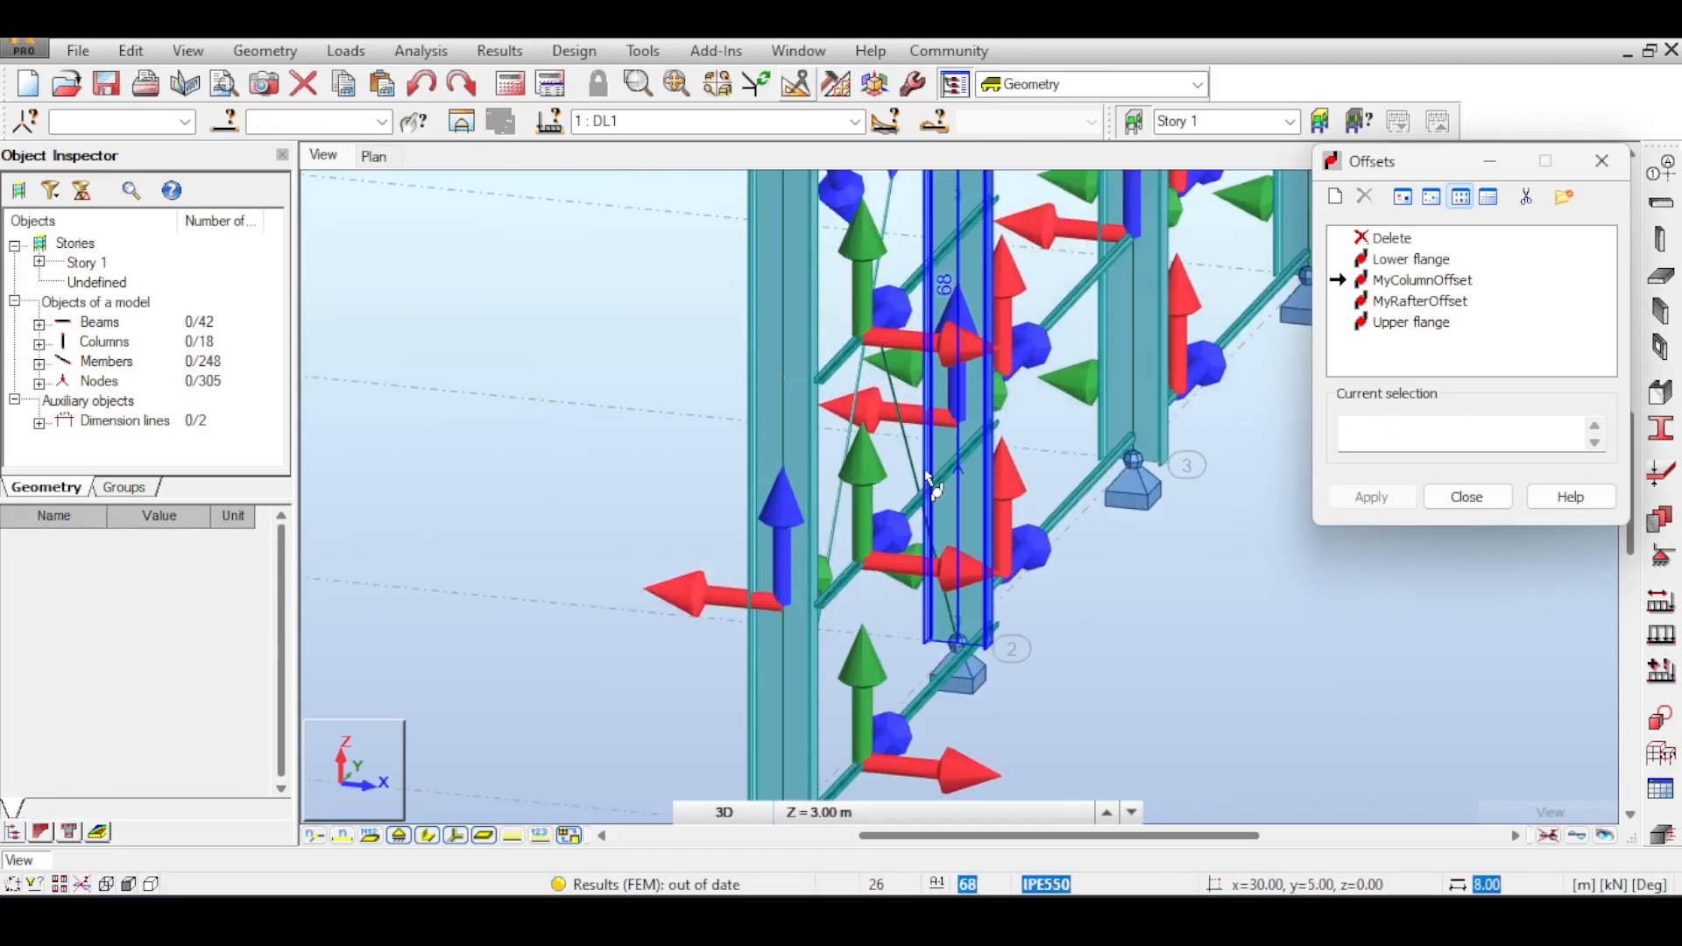
scroll(934, 486, down, 5)
scroll(857, 530, up, 5)
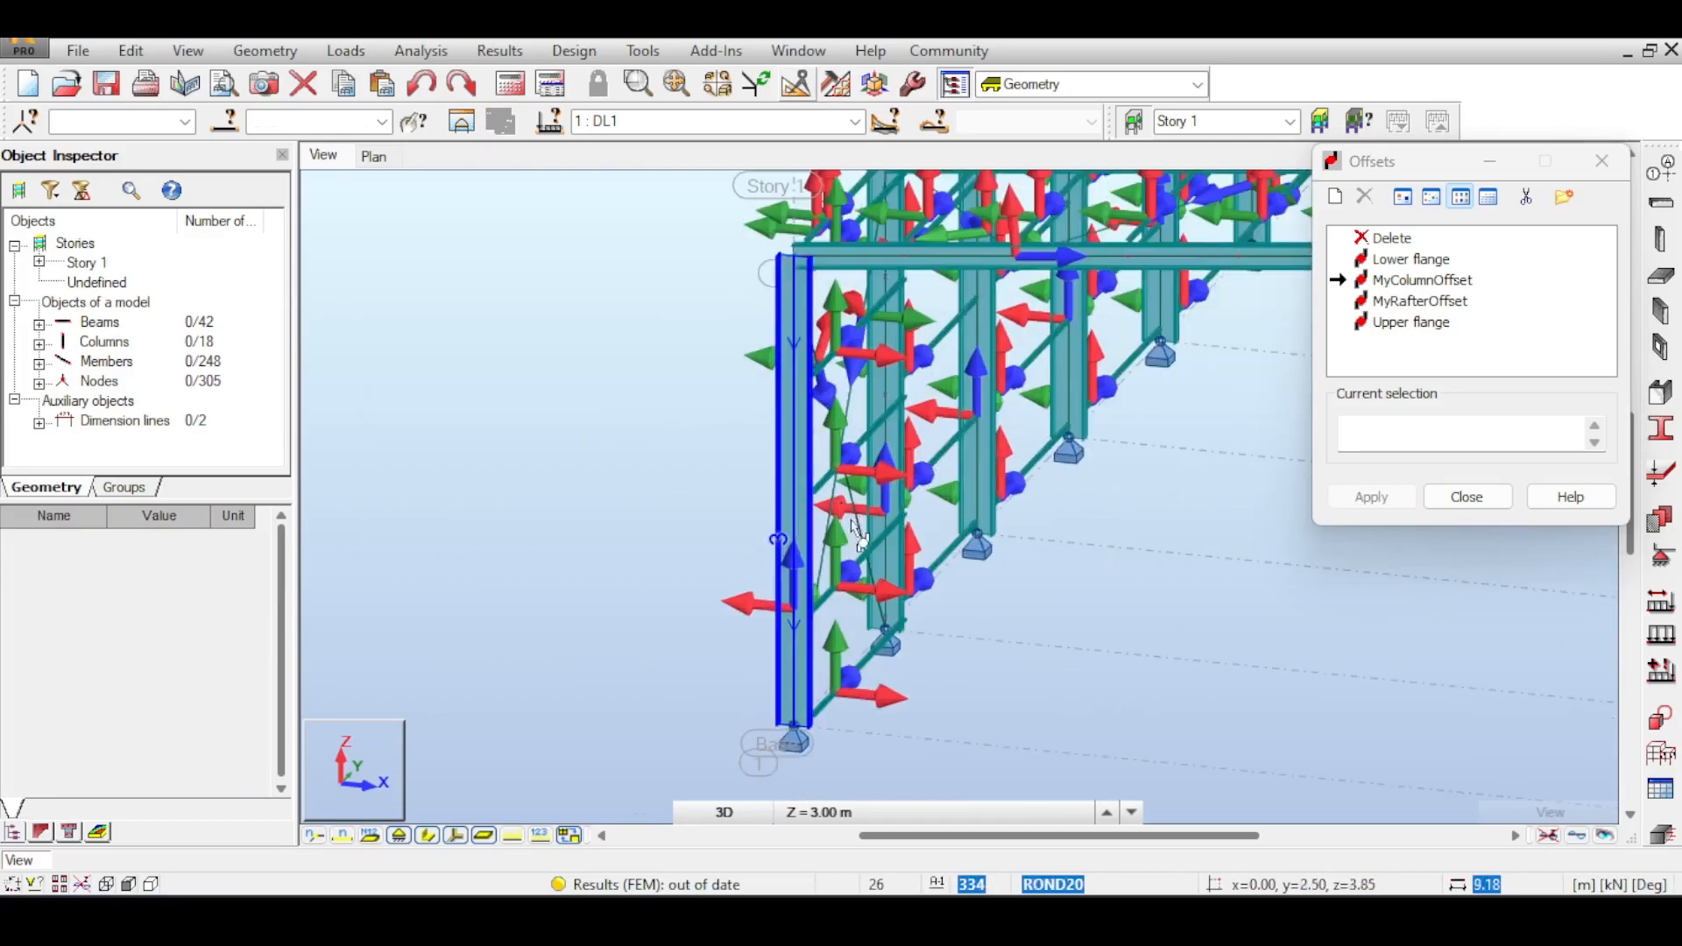
scroll(857, 530, up, 2)
scroll(867, 386, up, 4)
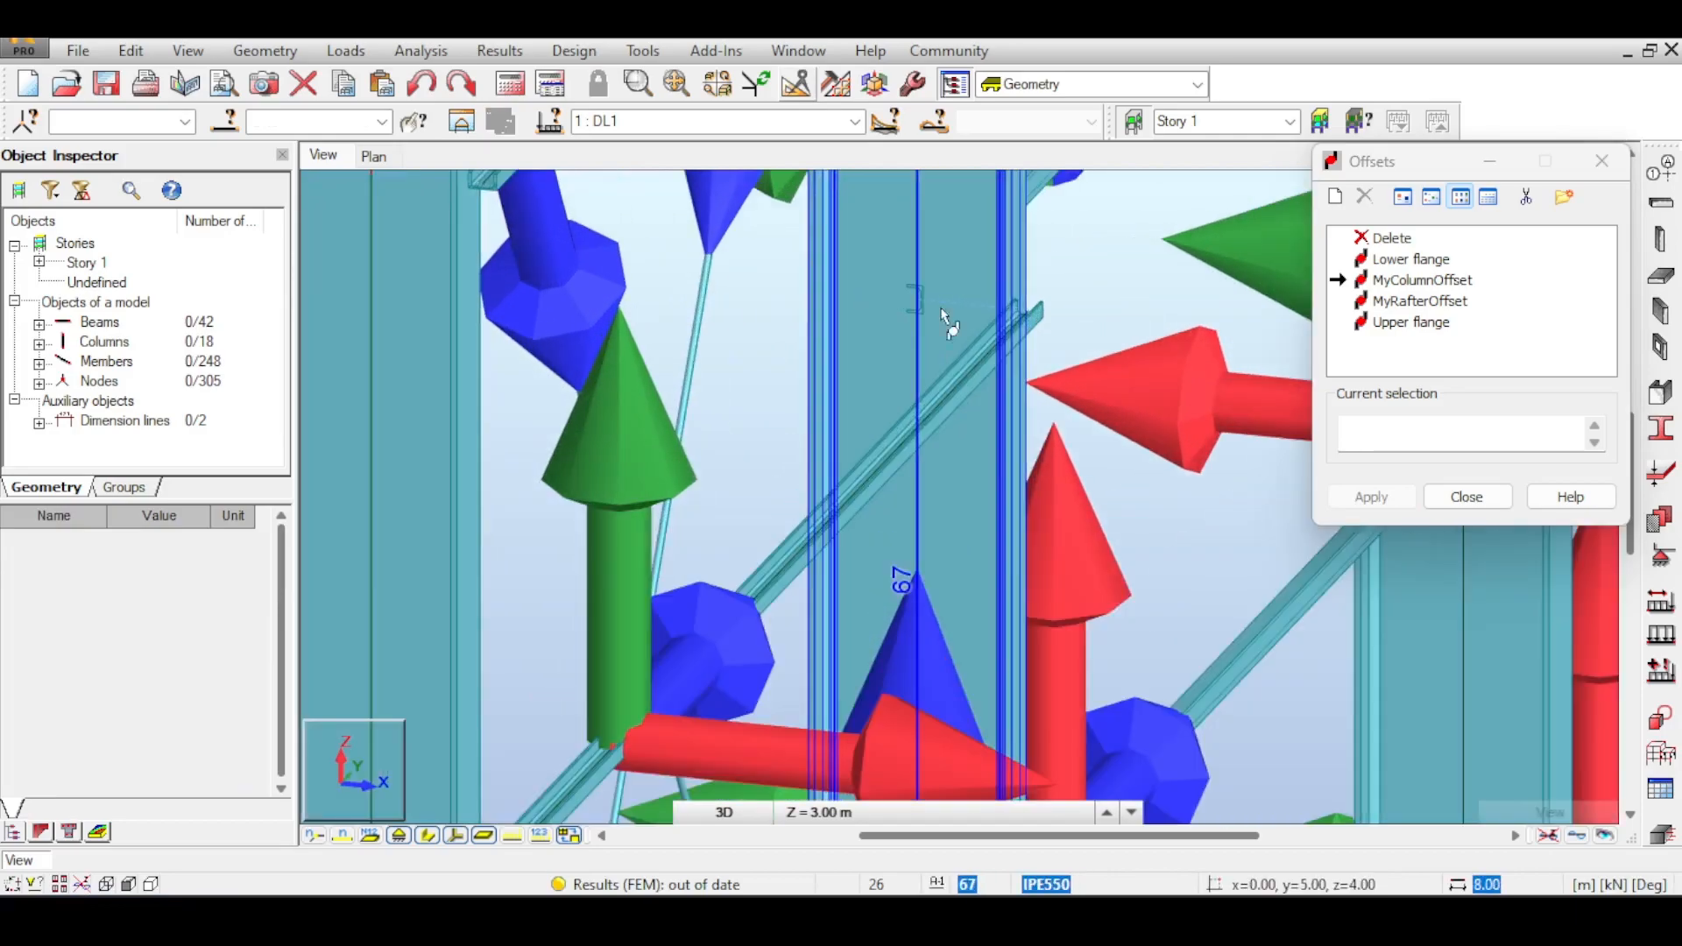
scroll(966, 452, up, 1)
scroll(966, 451, down, 4)
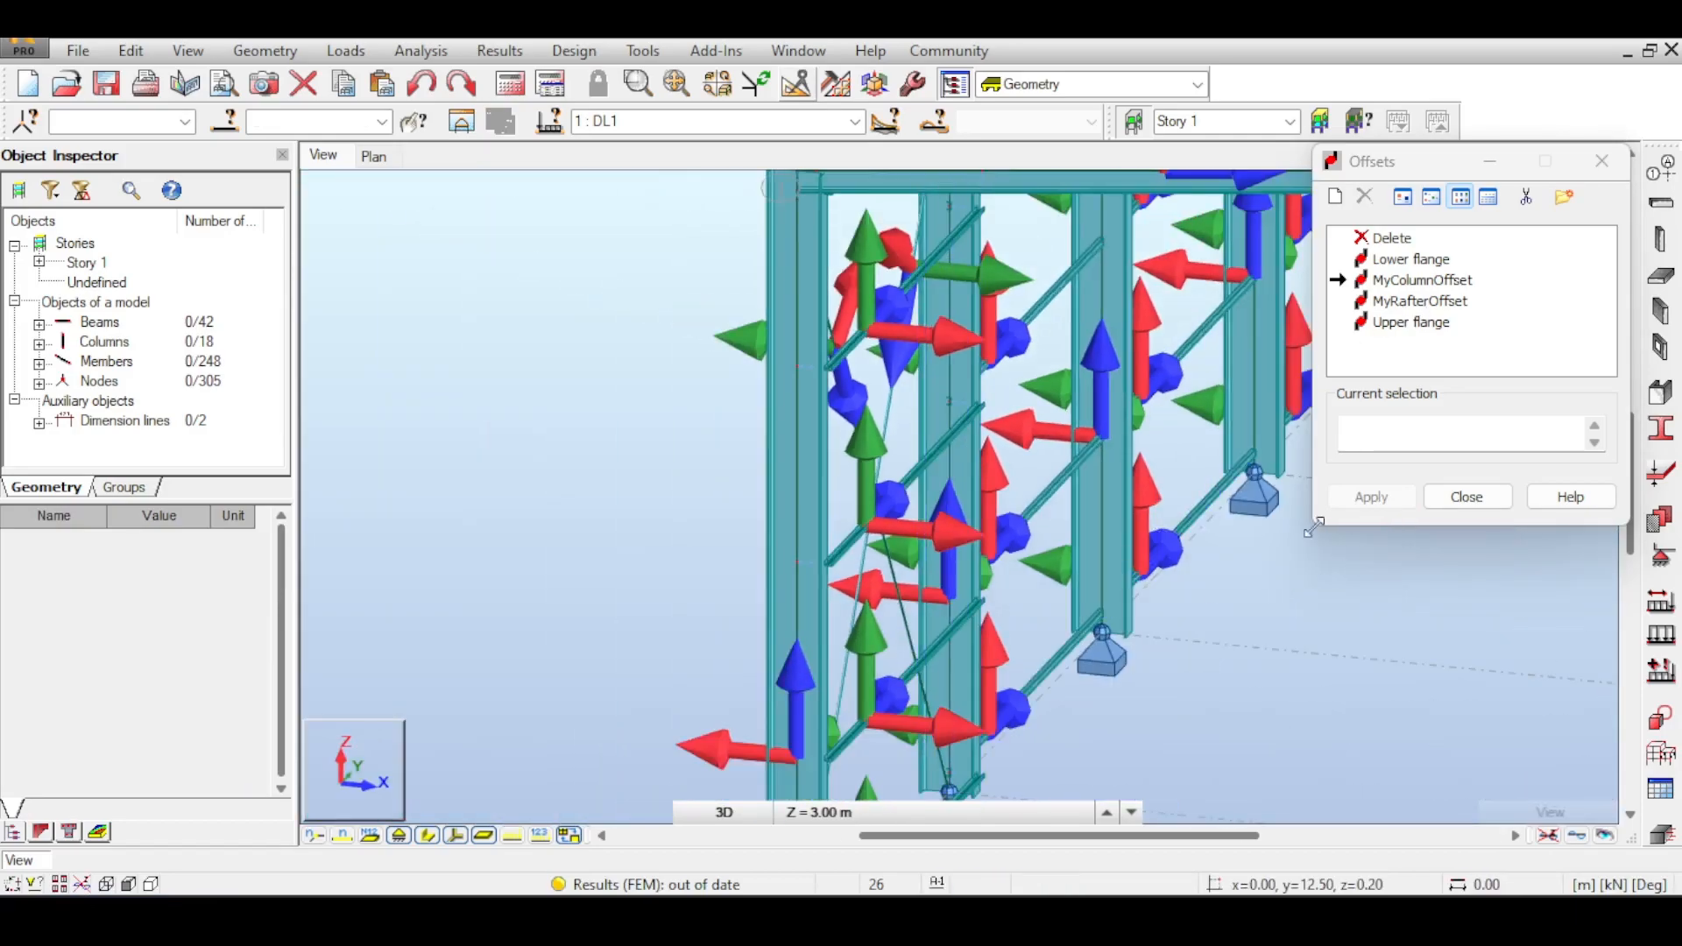
- Rename the MyColumnOffset definition as MyColumnOffsetR
scroll(936, 344, up, 2)
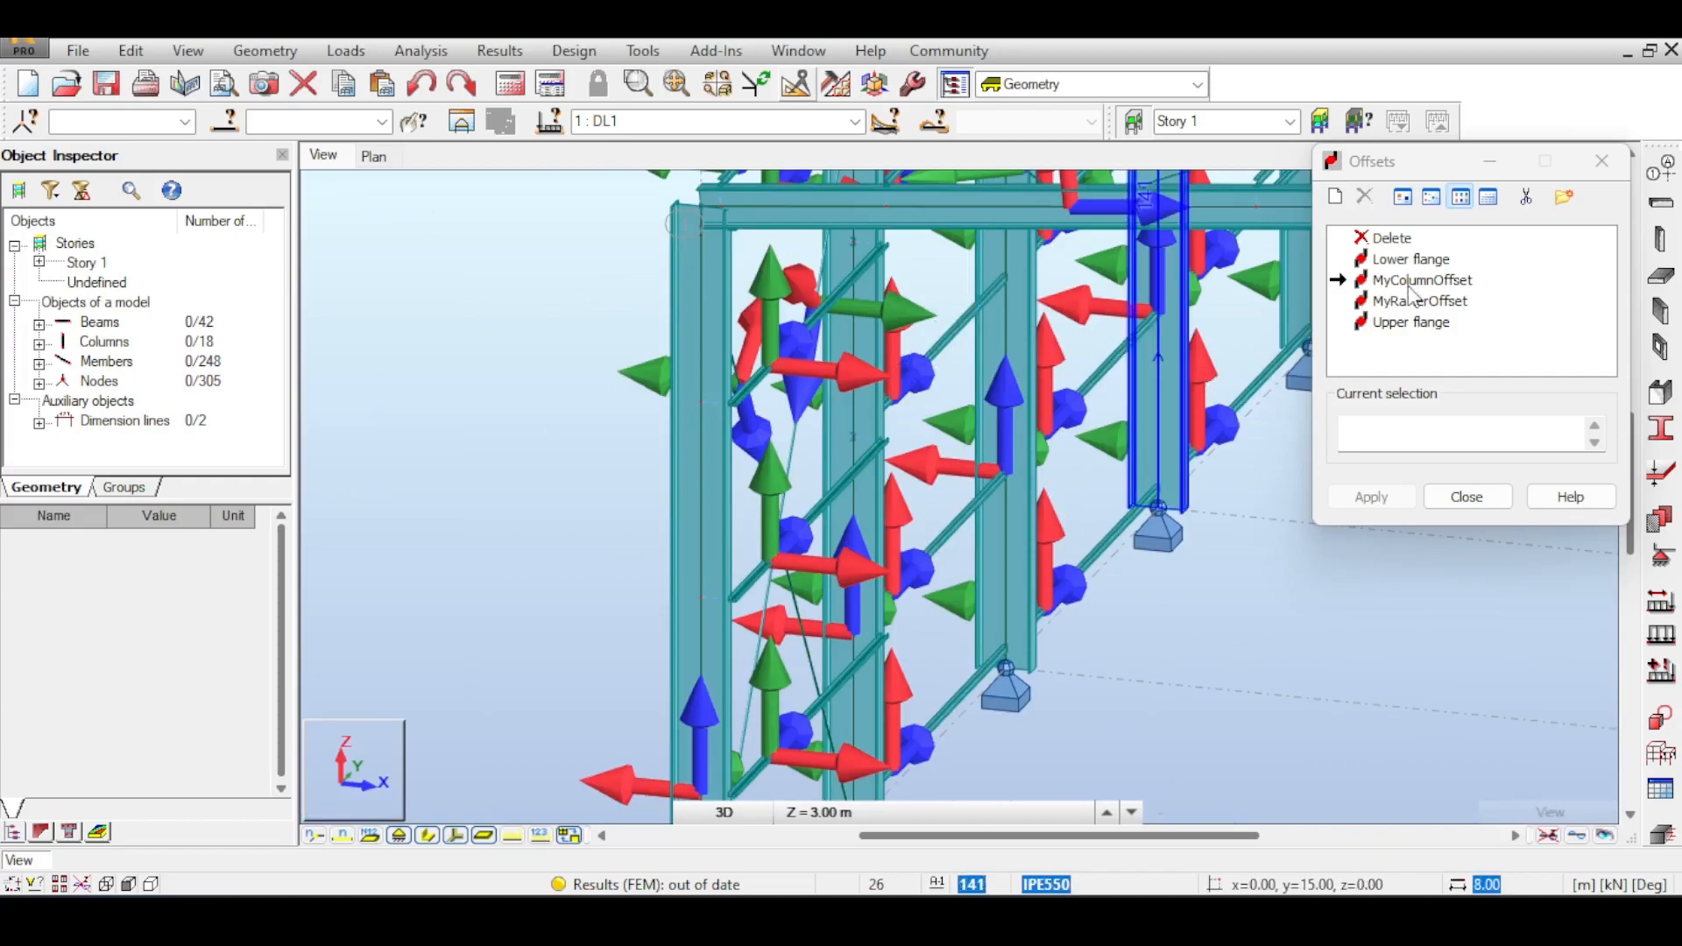
double_click(1468, 279)
click(1477, 280)
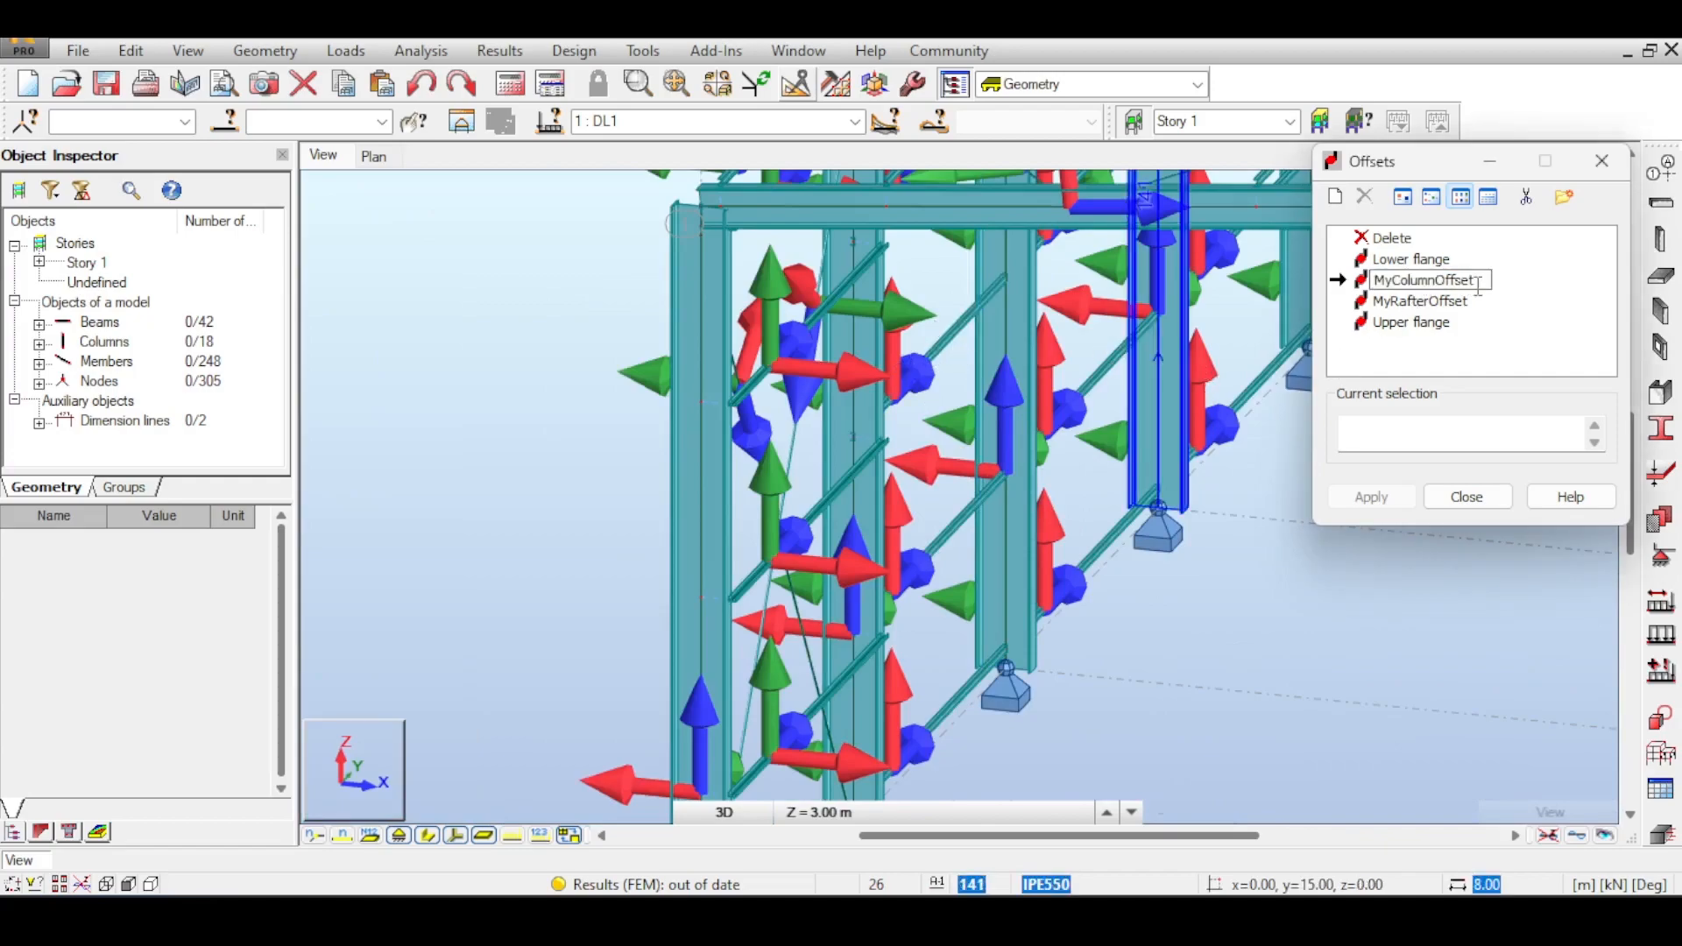
text(R)
key(Return)
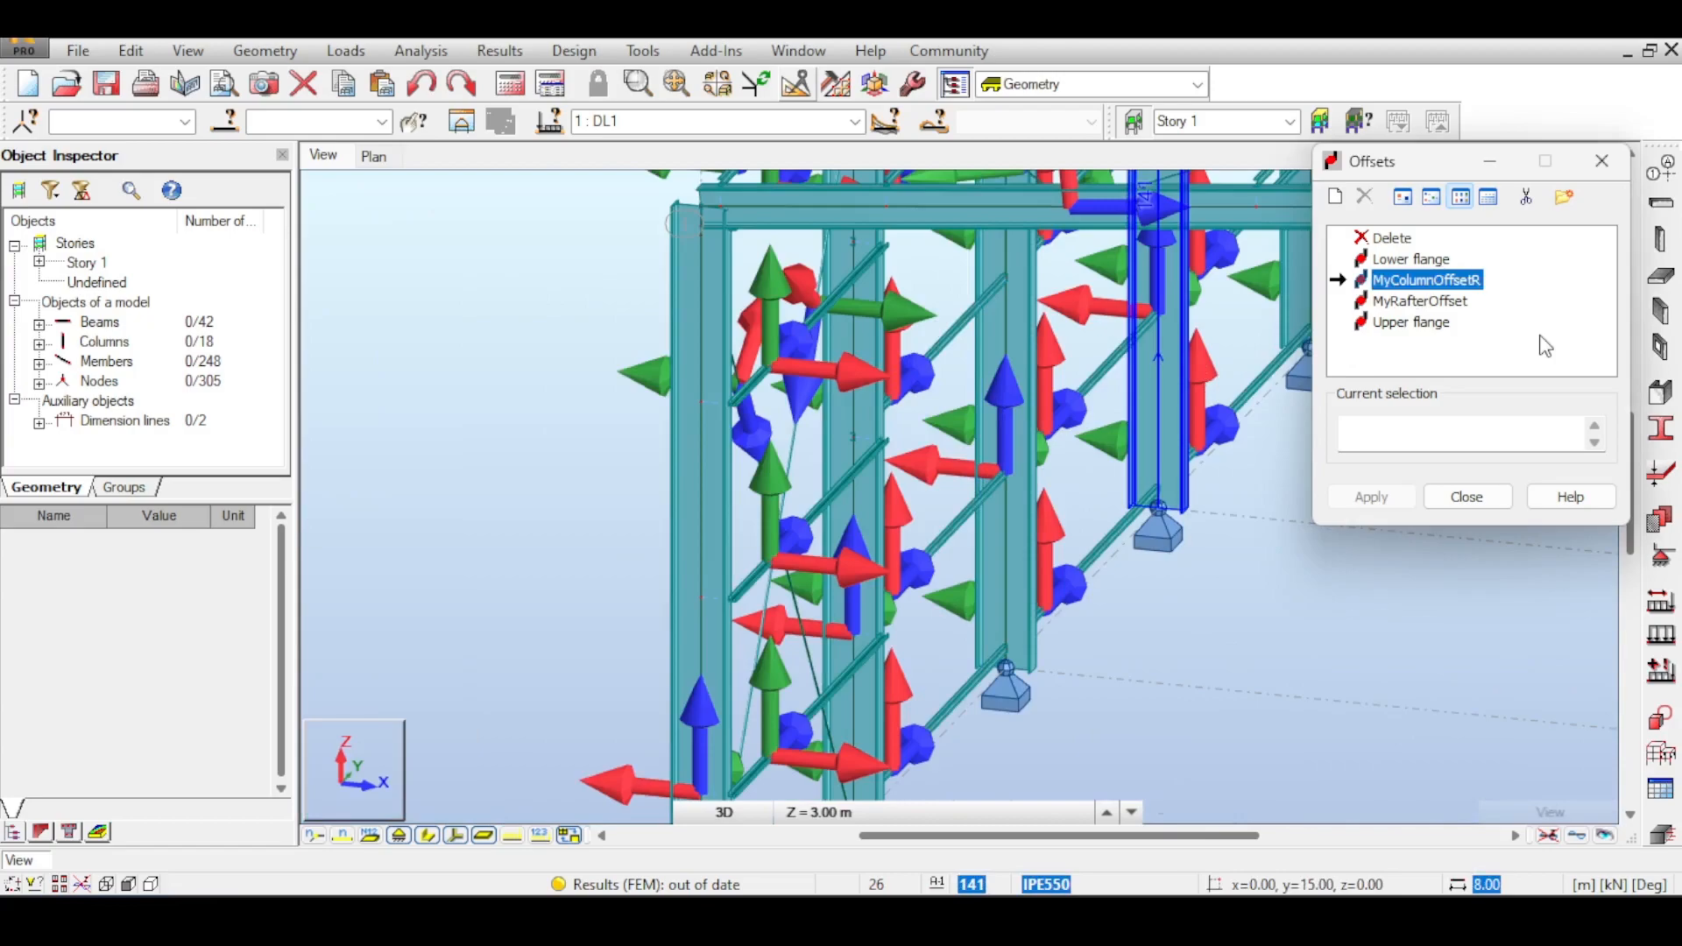
- Start a new relative offset labelled MyColumnOffsetLeft with the section position displaced by 0, -vz
click(1338, 197)
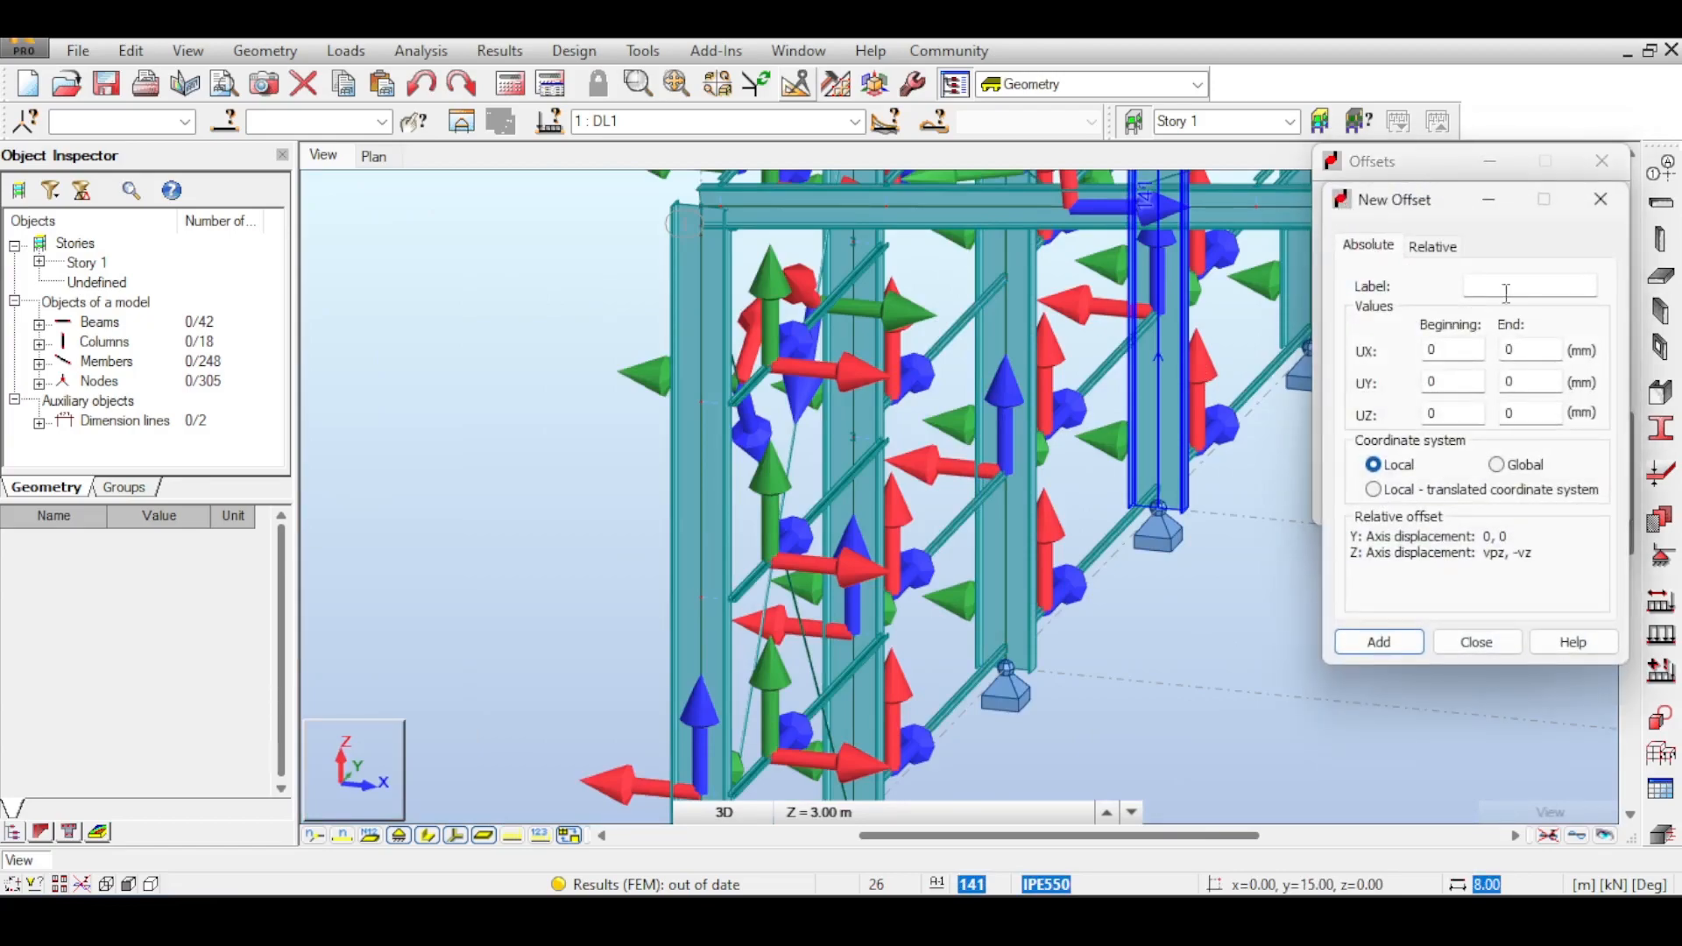
text(MyColumnOffsetLeft)
click(1416, 246)
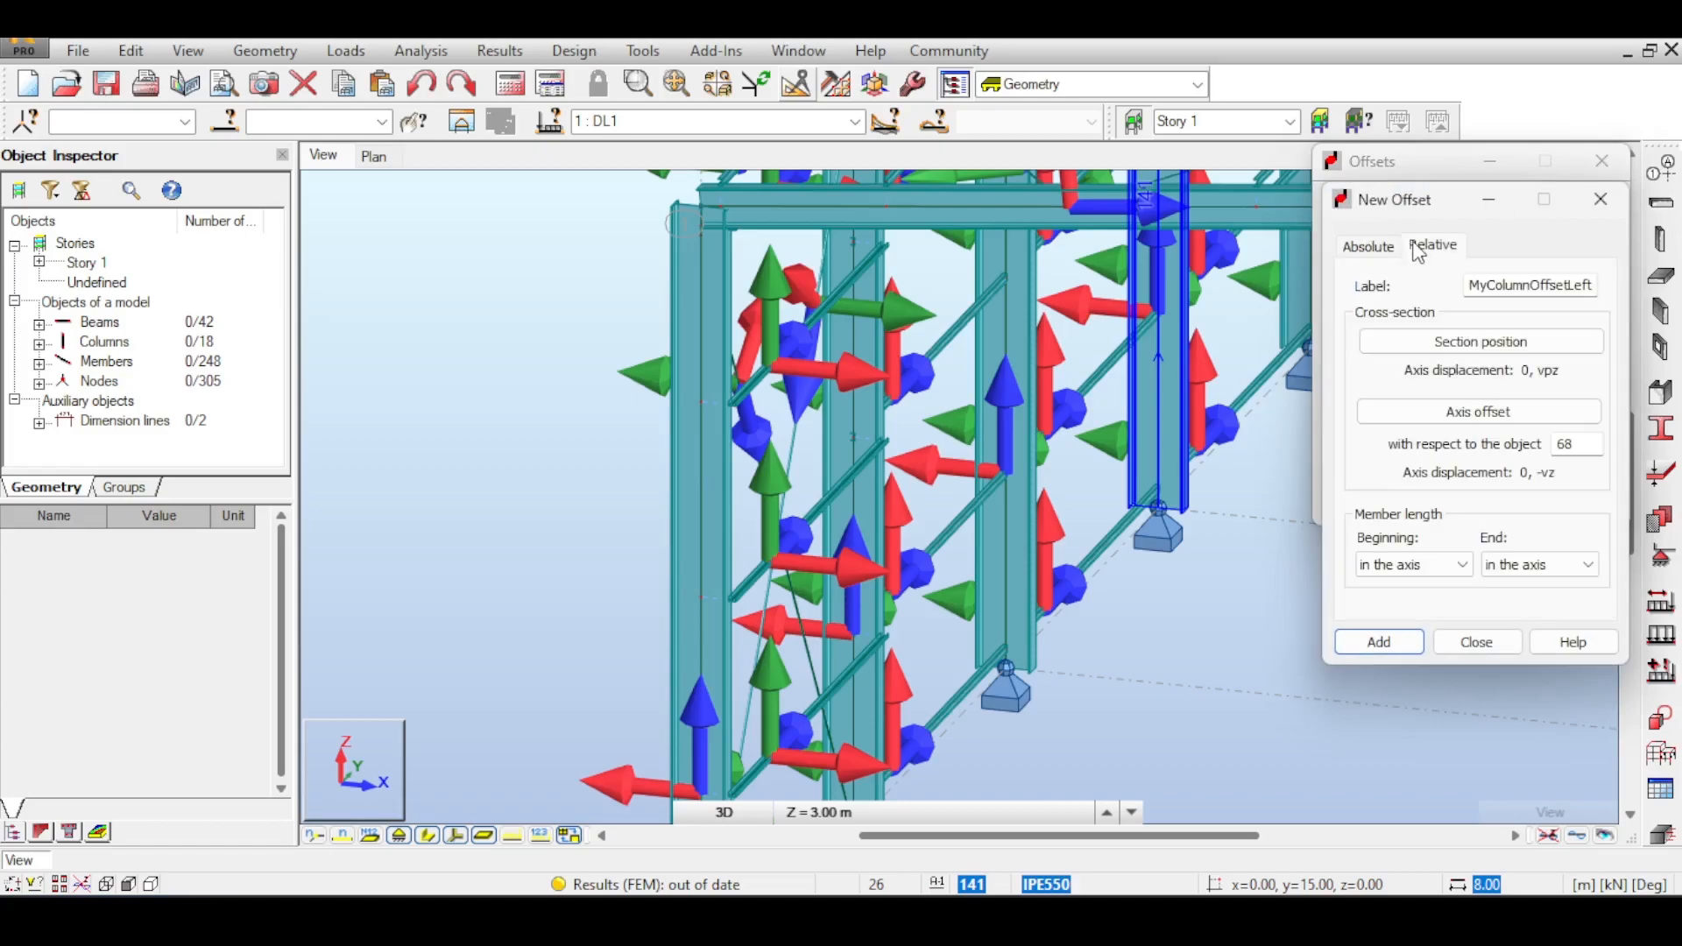
click(1501, 342)
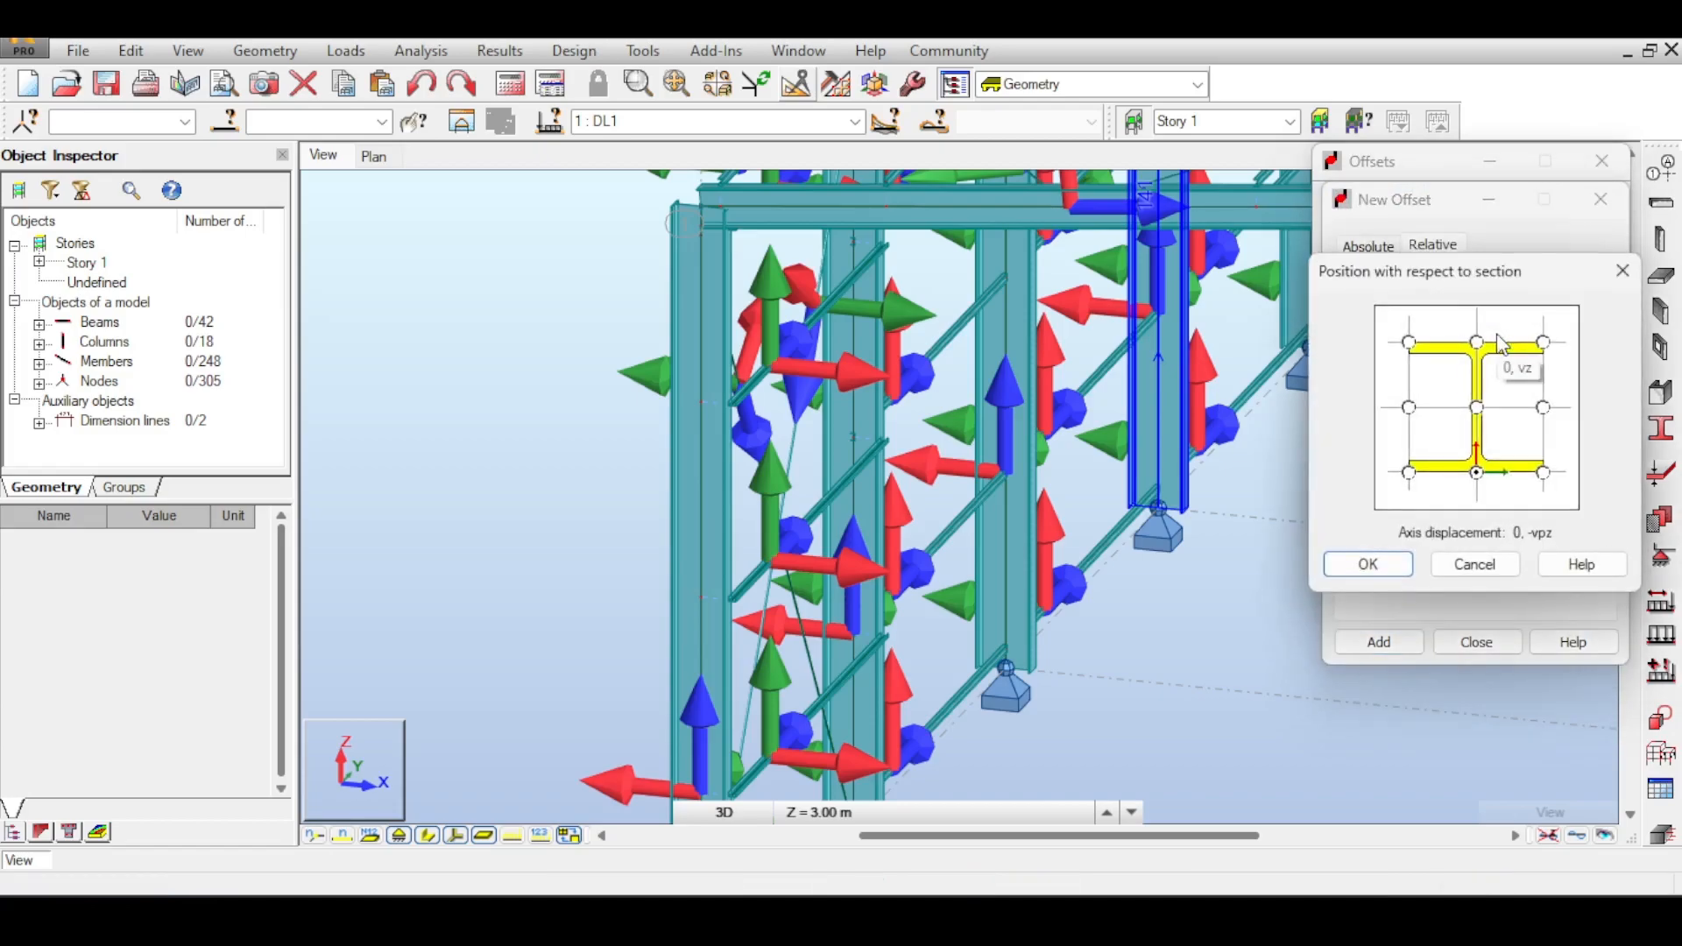
click(1477, 342)
click(1369, 565)
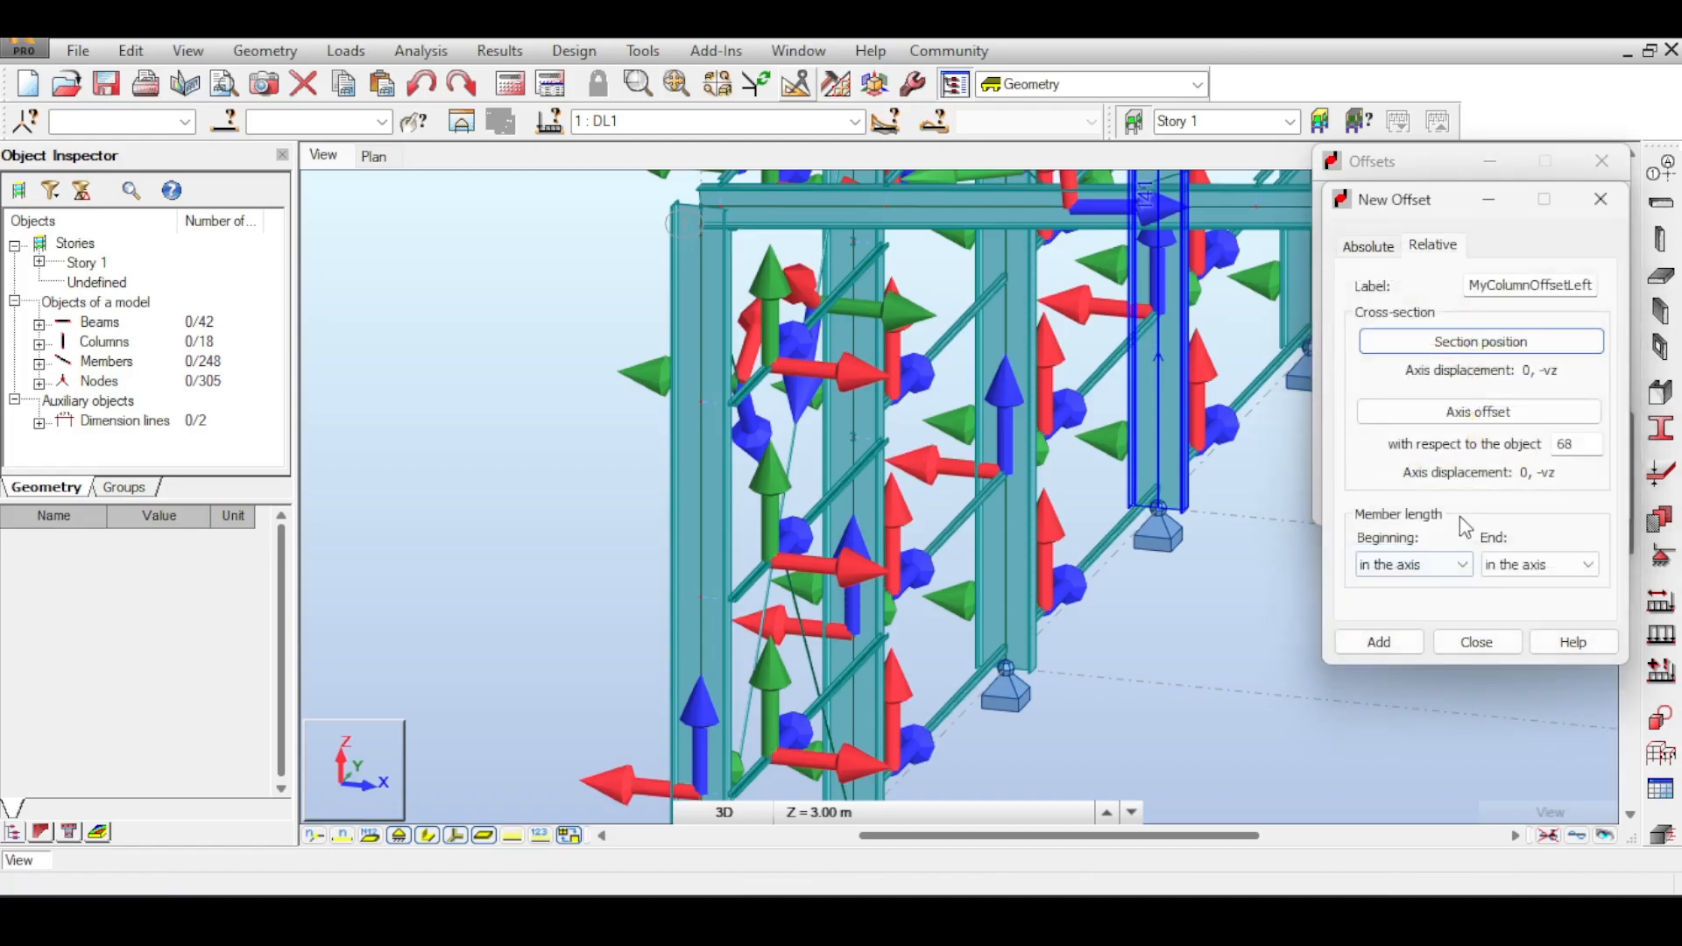
- Set MyColumnOffsetLeft's axis displacement to 0, vpz relative to column 68, add the definition, and close its window
click(1505, 419)
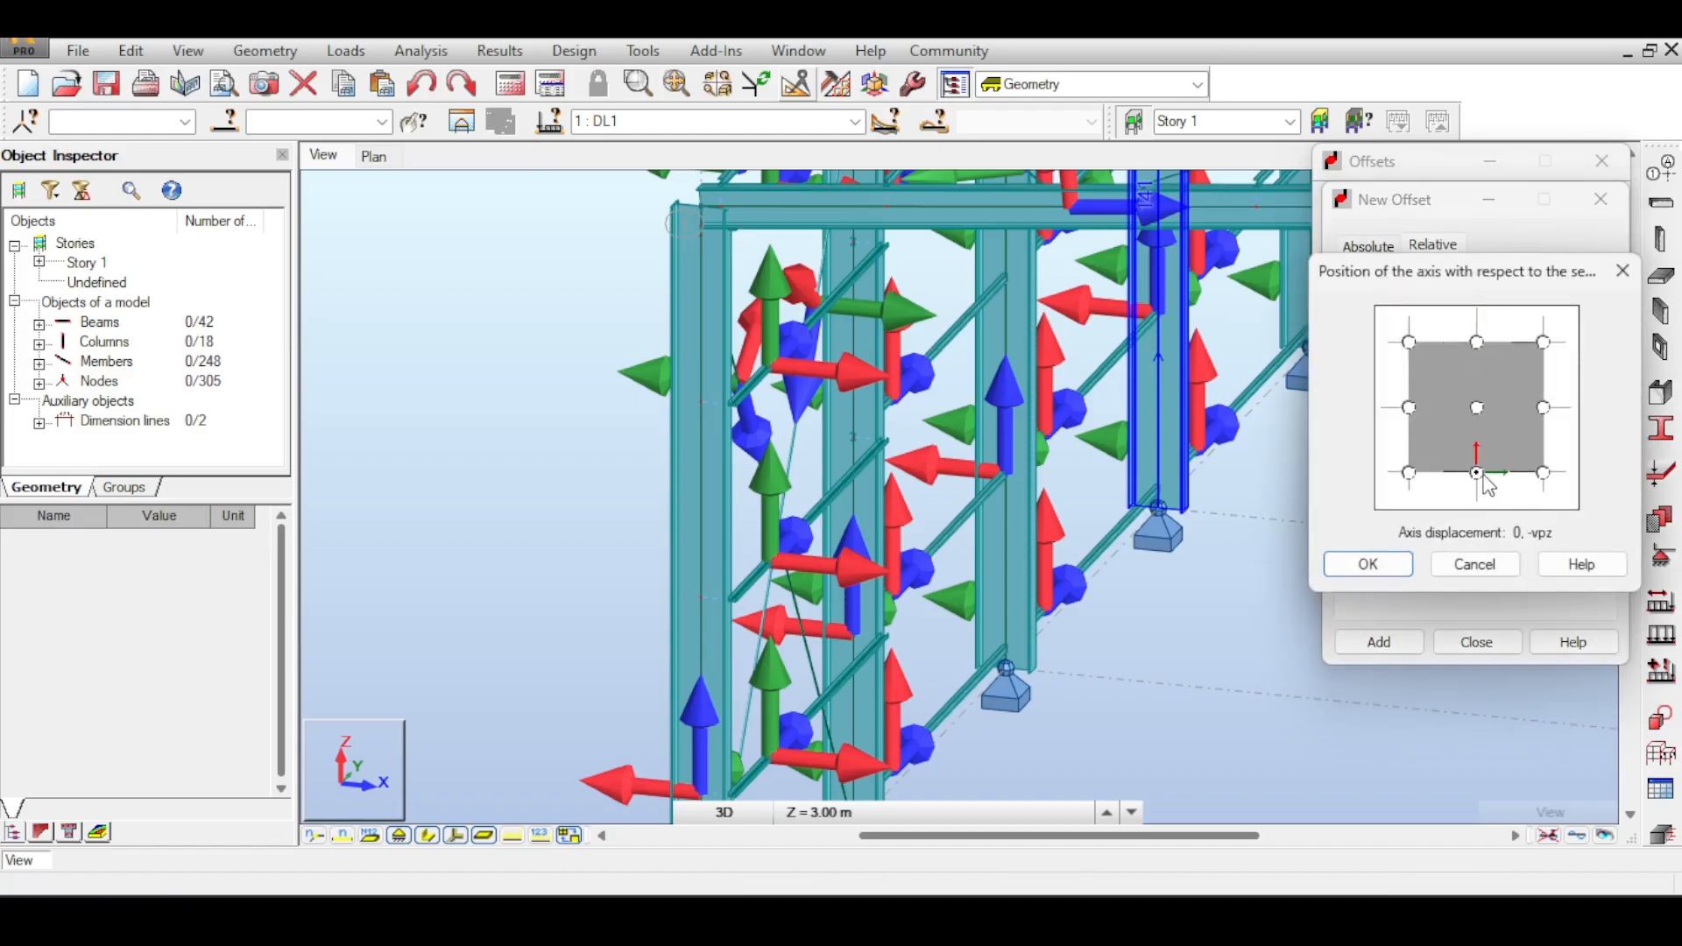
click(1349, 571)
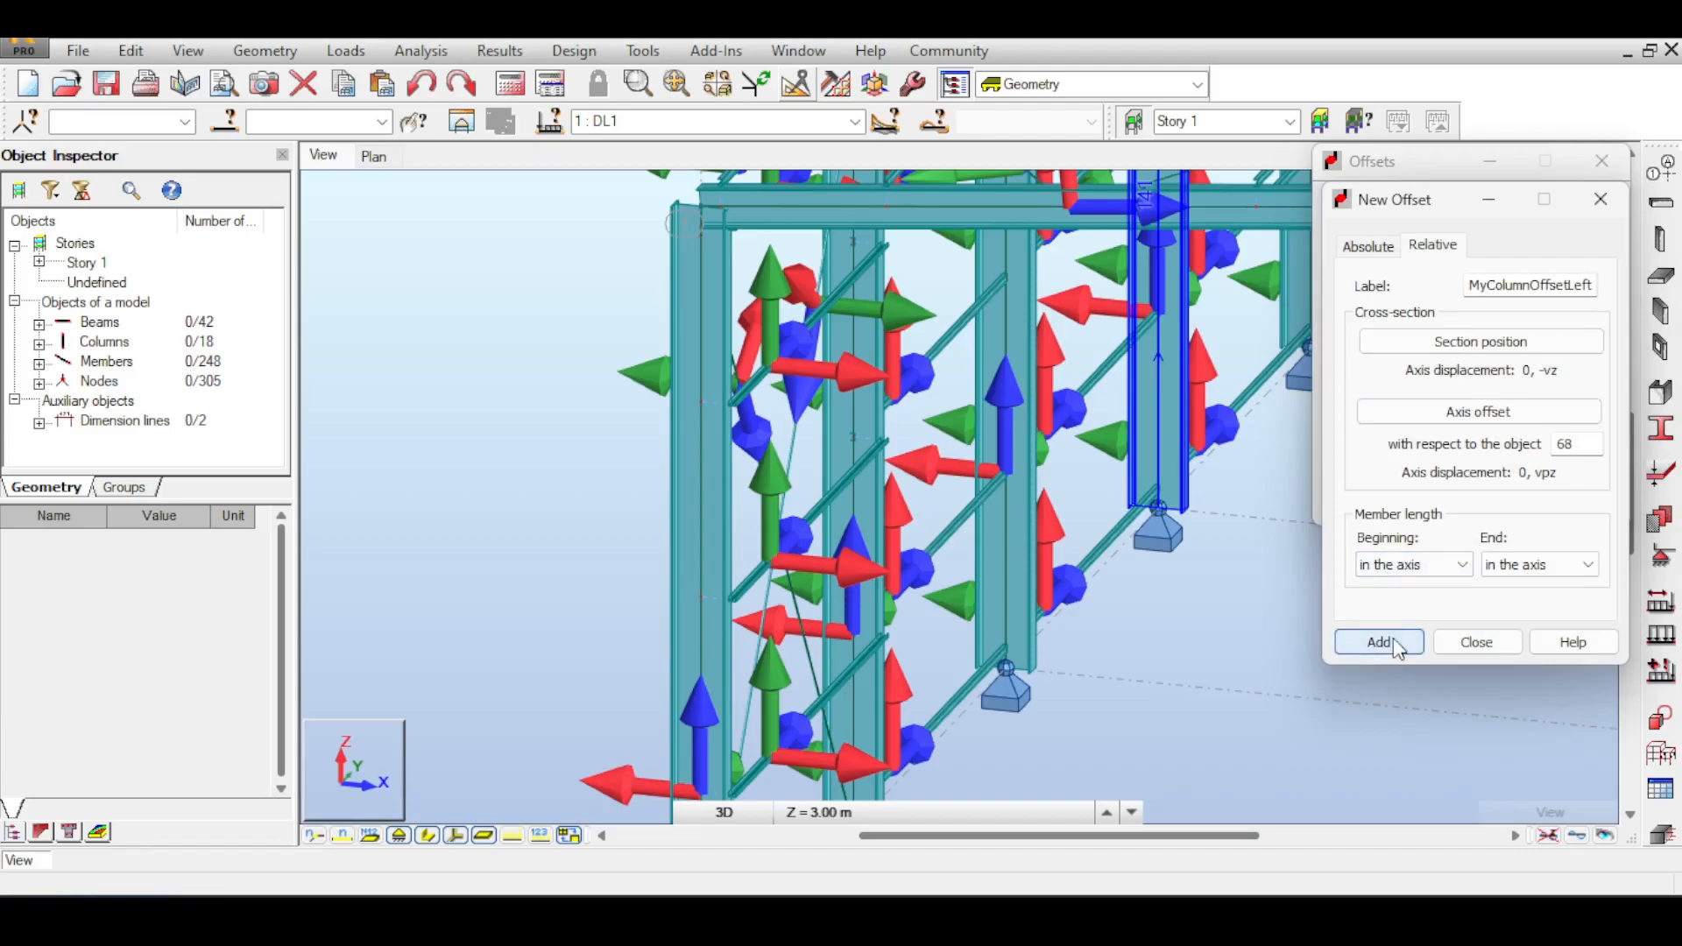
click(1600, 199)
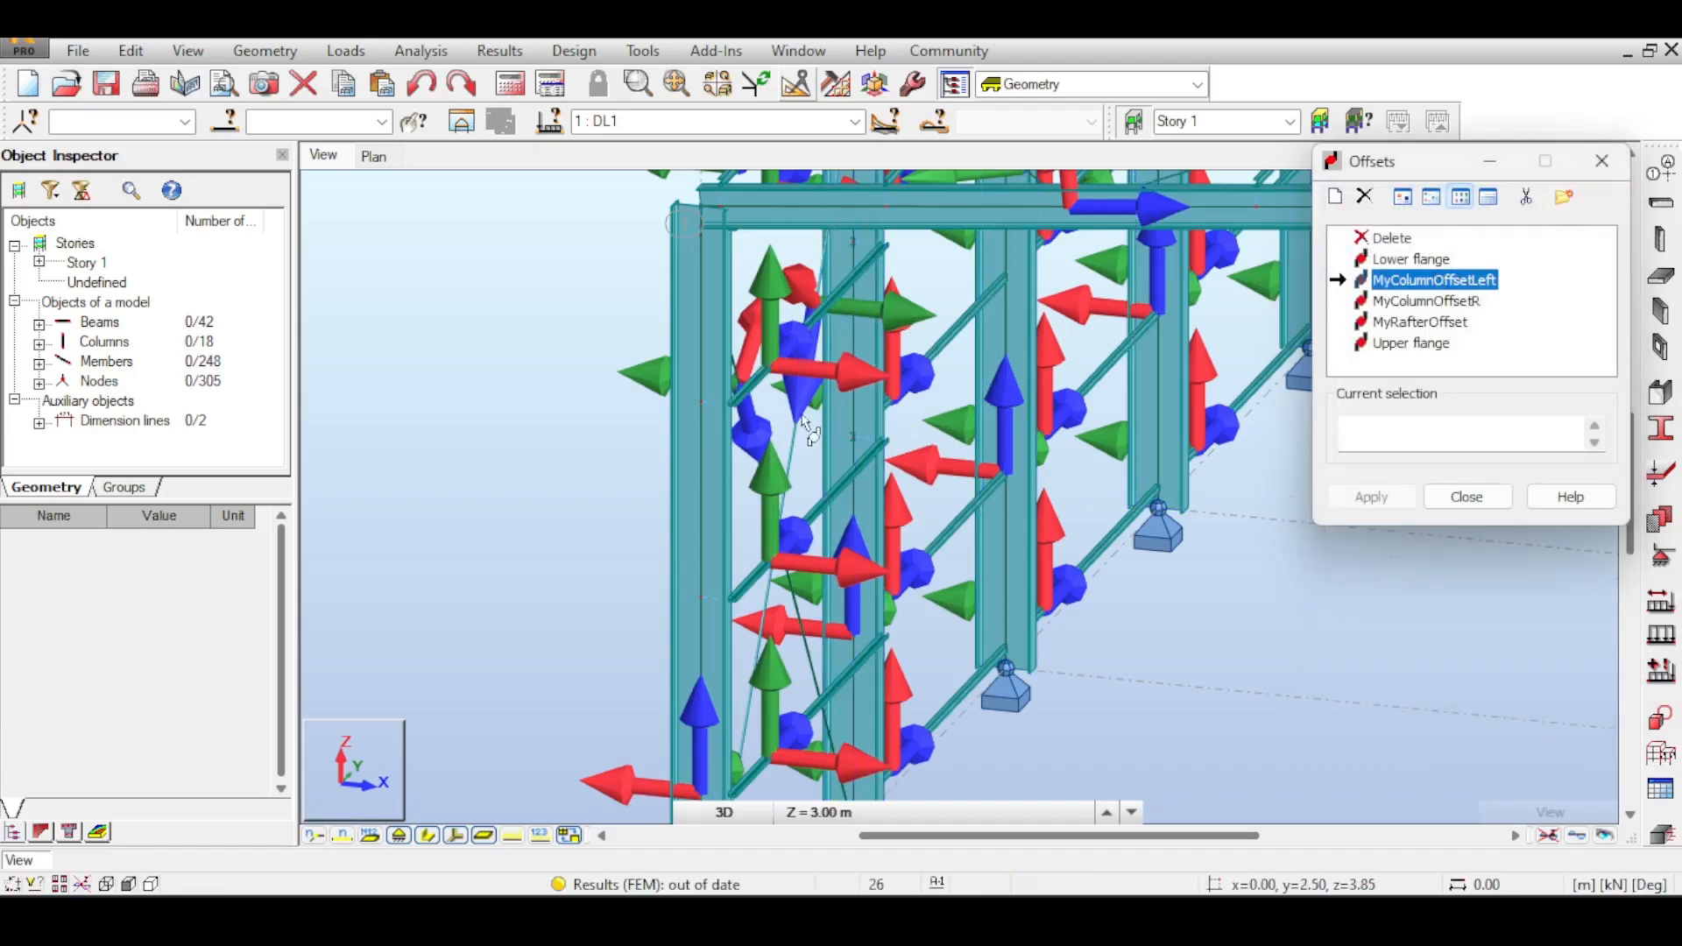
- Apply MyColumnOffsetLeft to the first-bay UAP80 wall girts along x = 0, including members 54, 55 and 64
scroll(901, 424, up, 2)
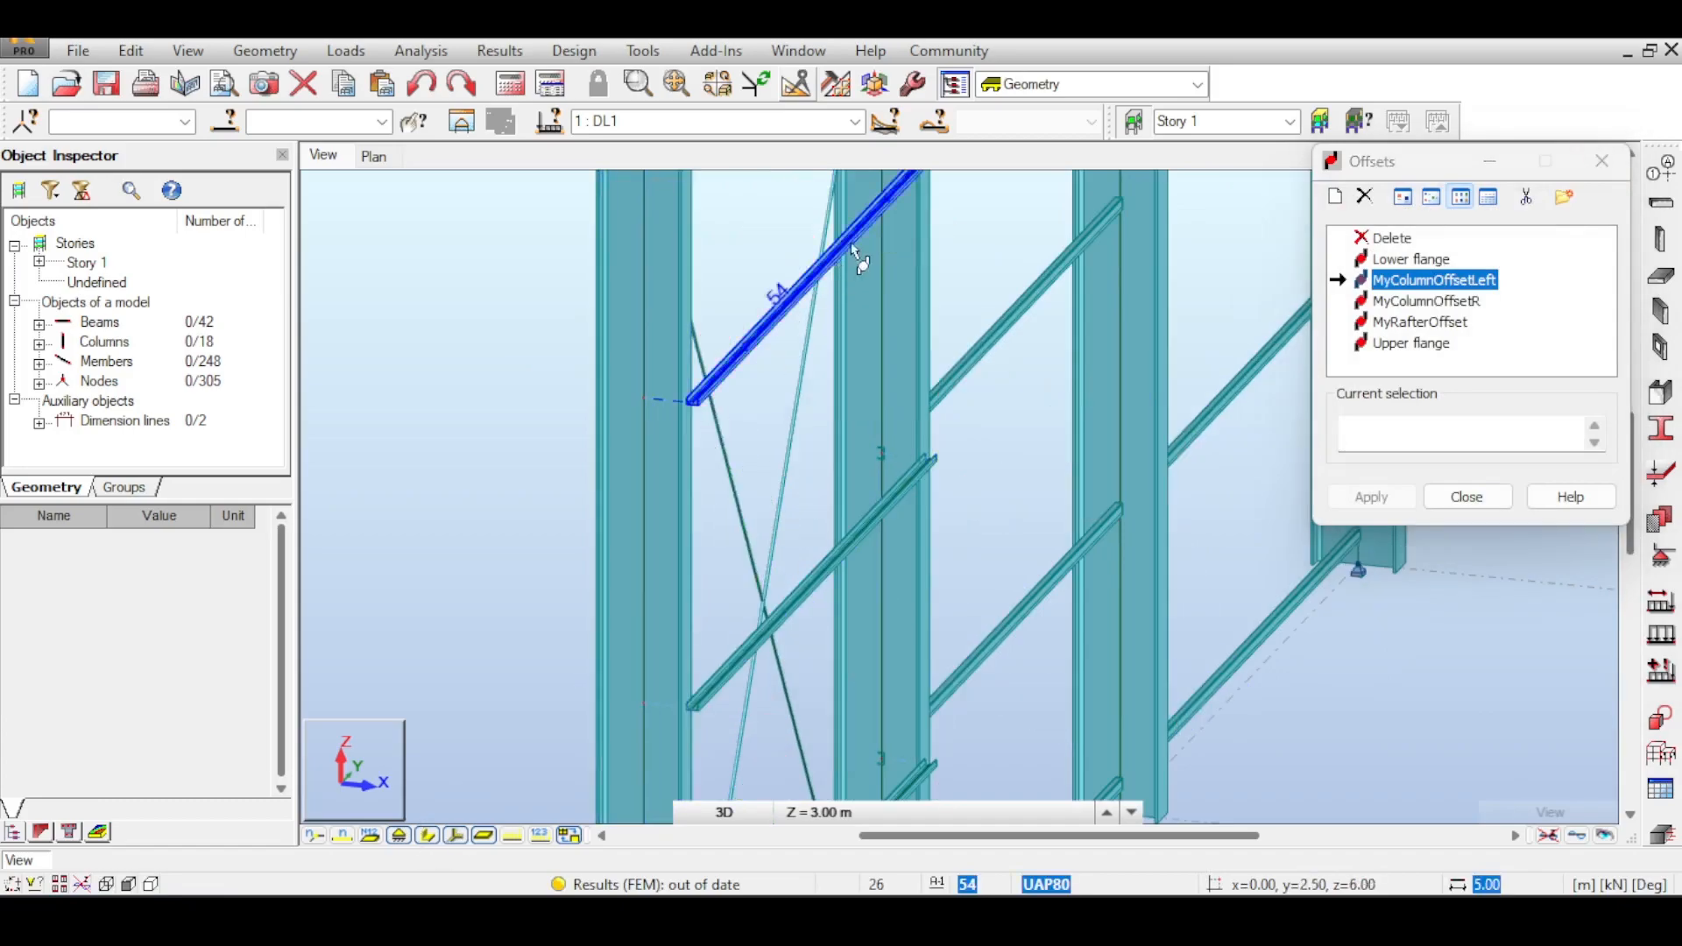
click(784, 313)
middle_drag(779, 385, 770, 165)
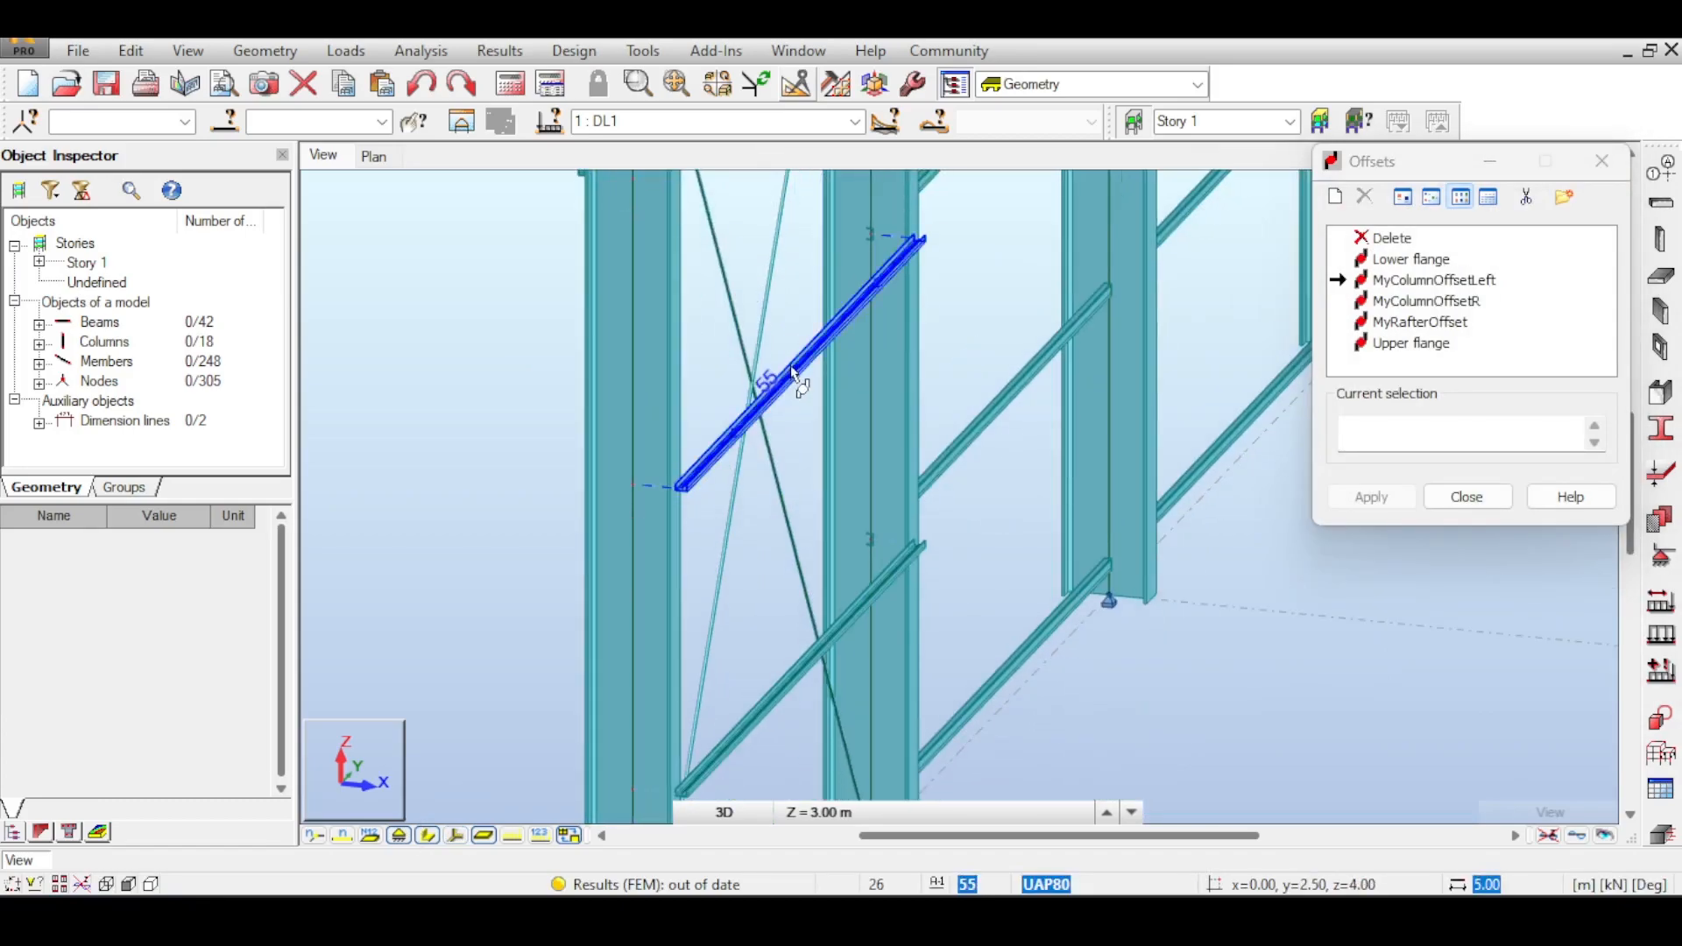
middle_drag(891, 473, 819, 225)
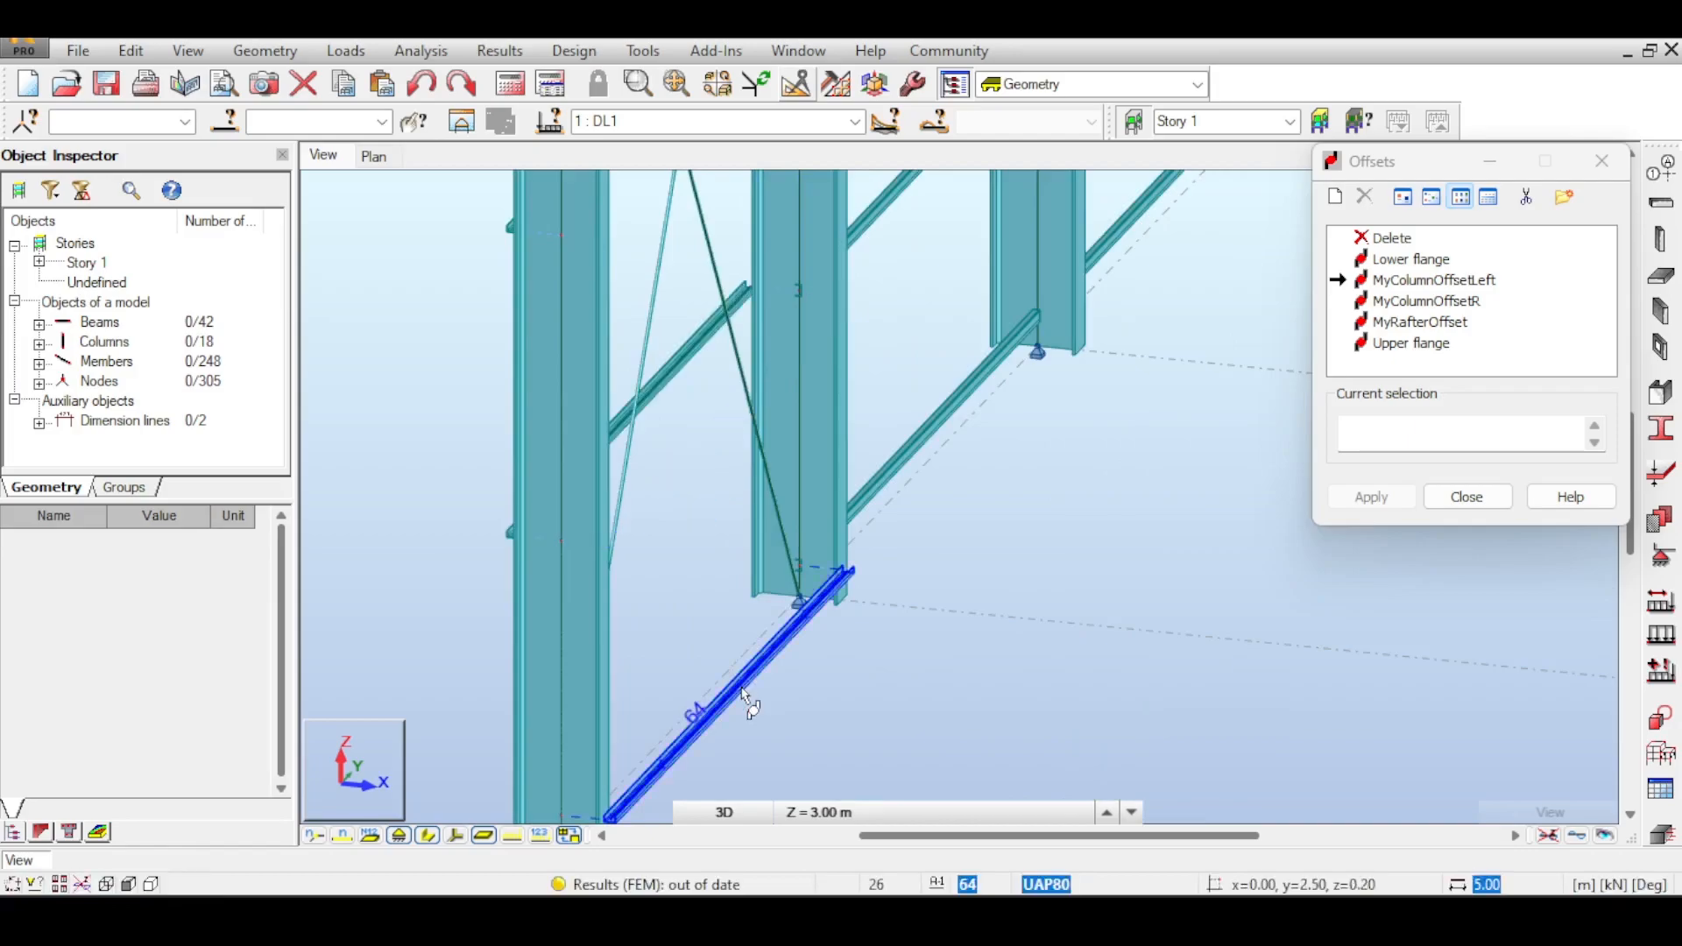
scroll(791, 670, down, 10)
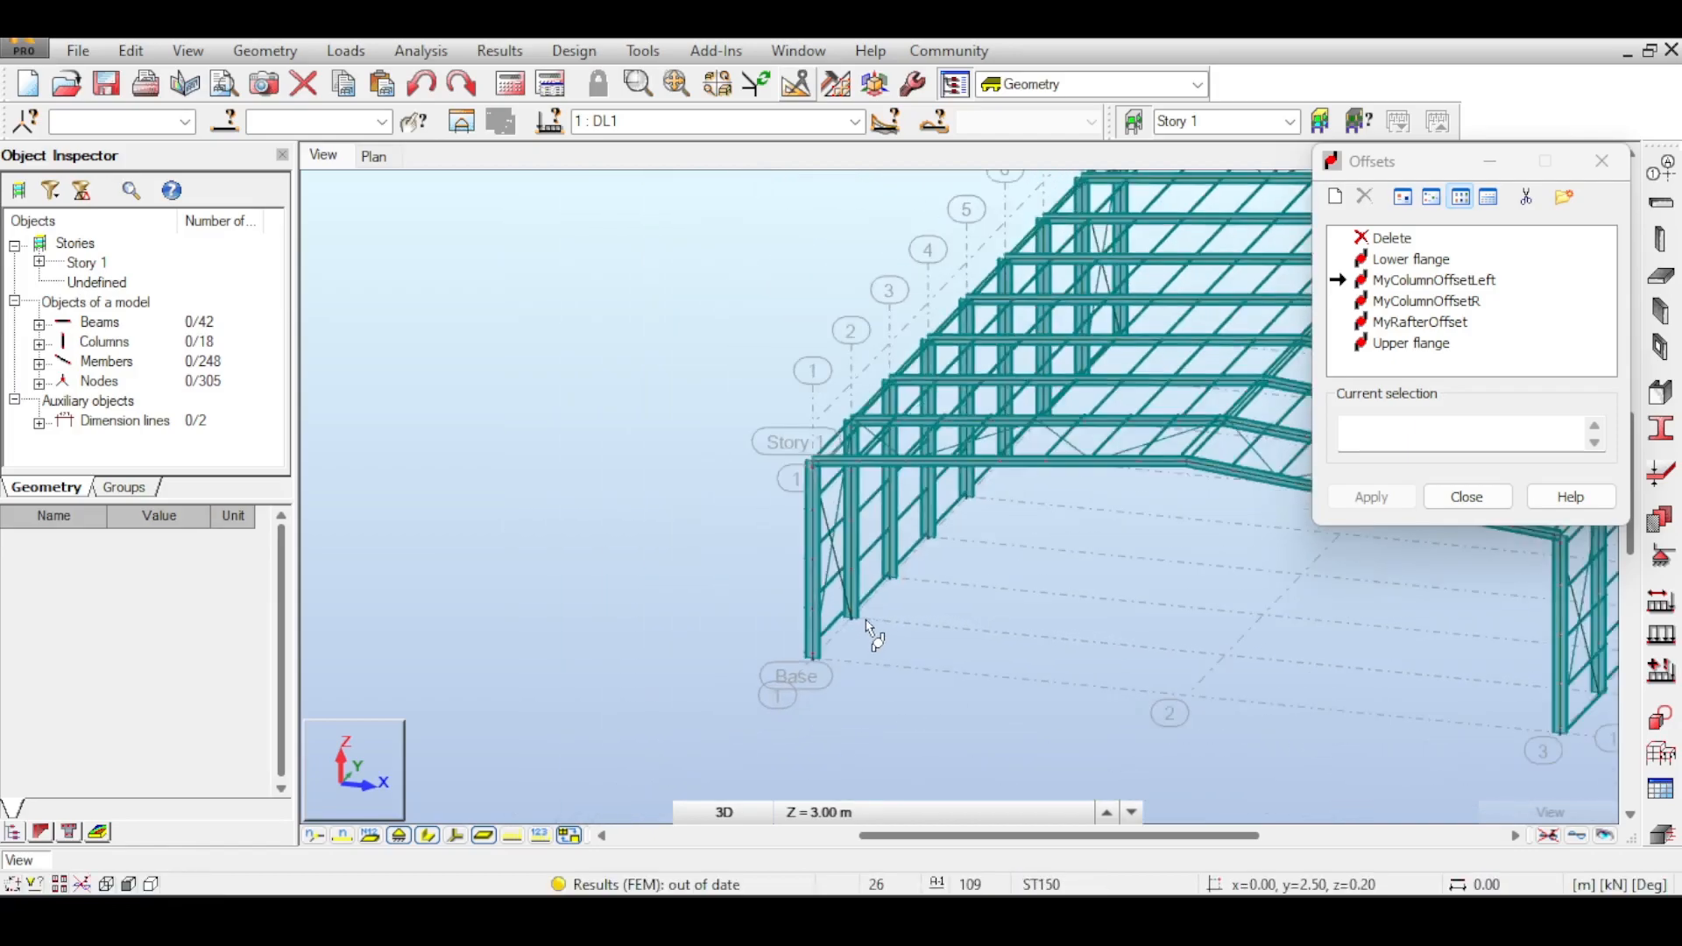
- Examine the offset purlins and girts at the hall's opposite eaves and over the whole model, closing the Offsets window
scroll(941, 554, up, 12)
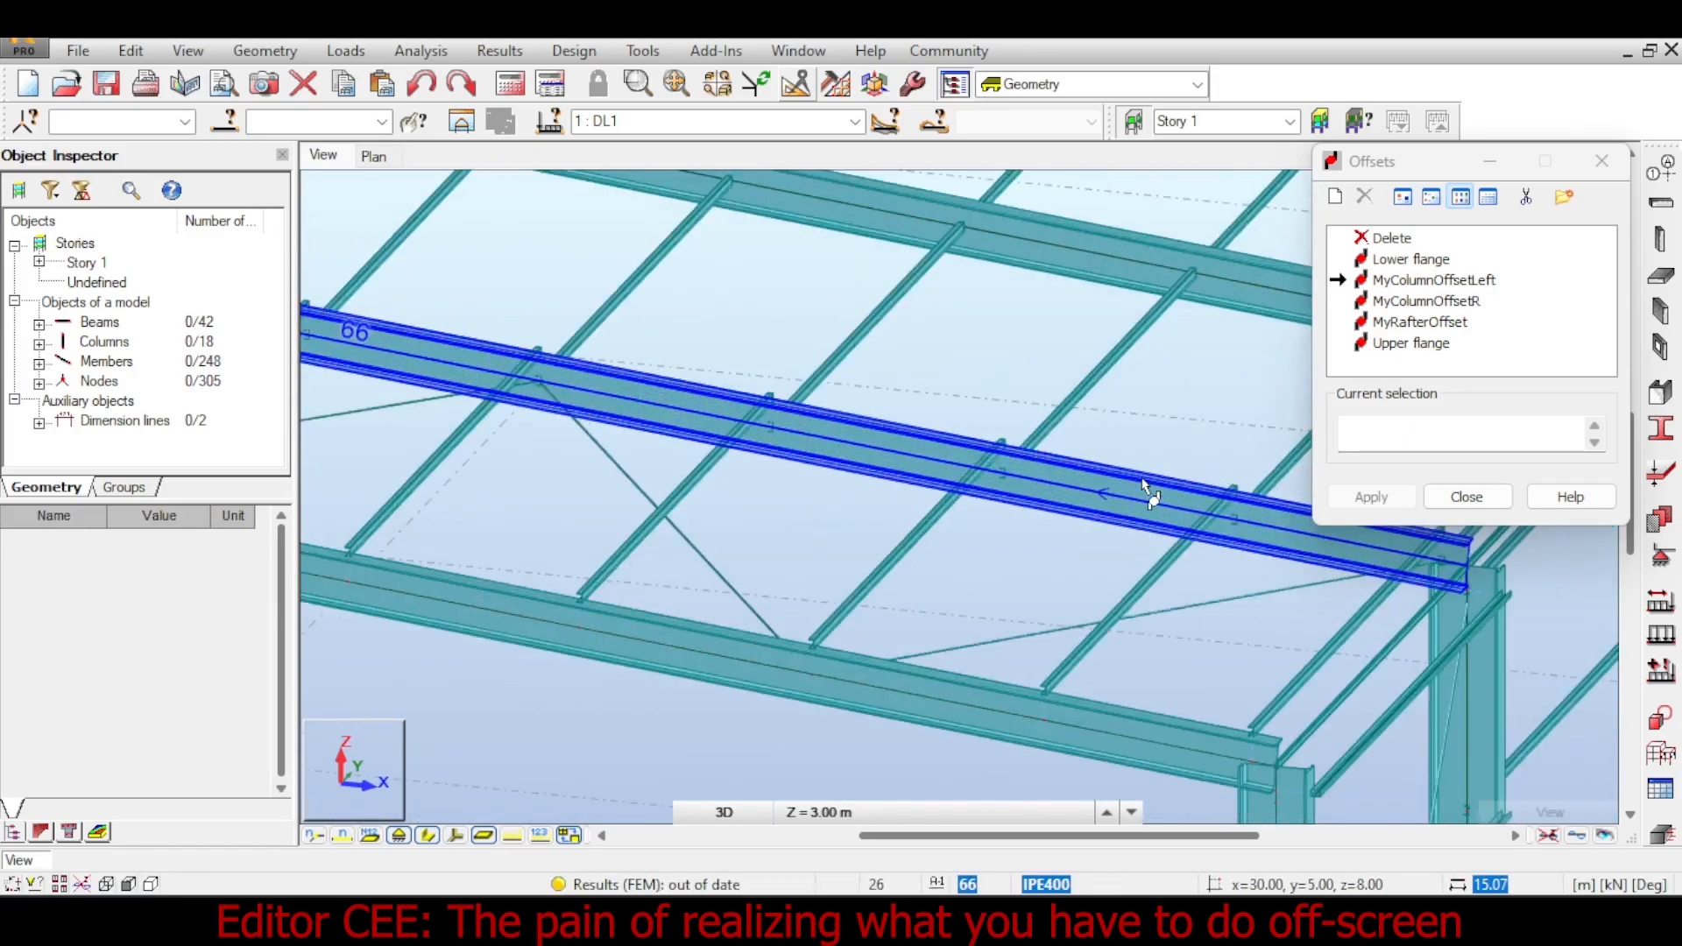
scroll(1146, 489, down, 8)
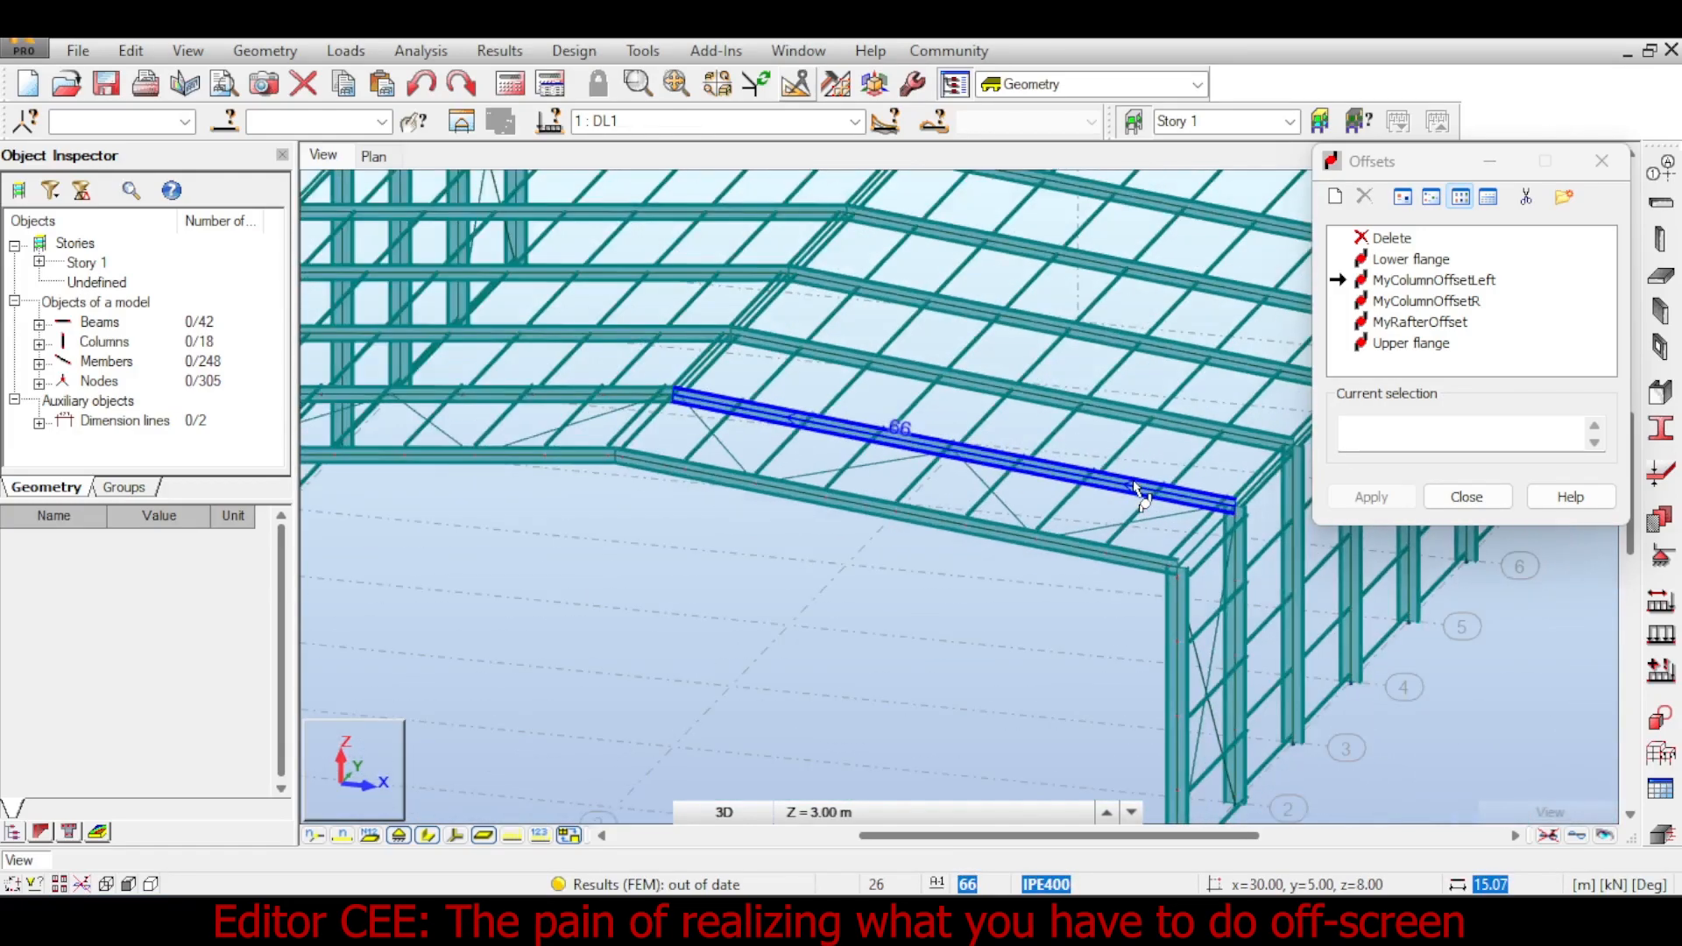
scroll(1143, 473, down, 6)
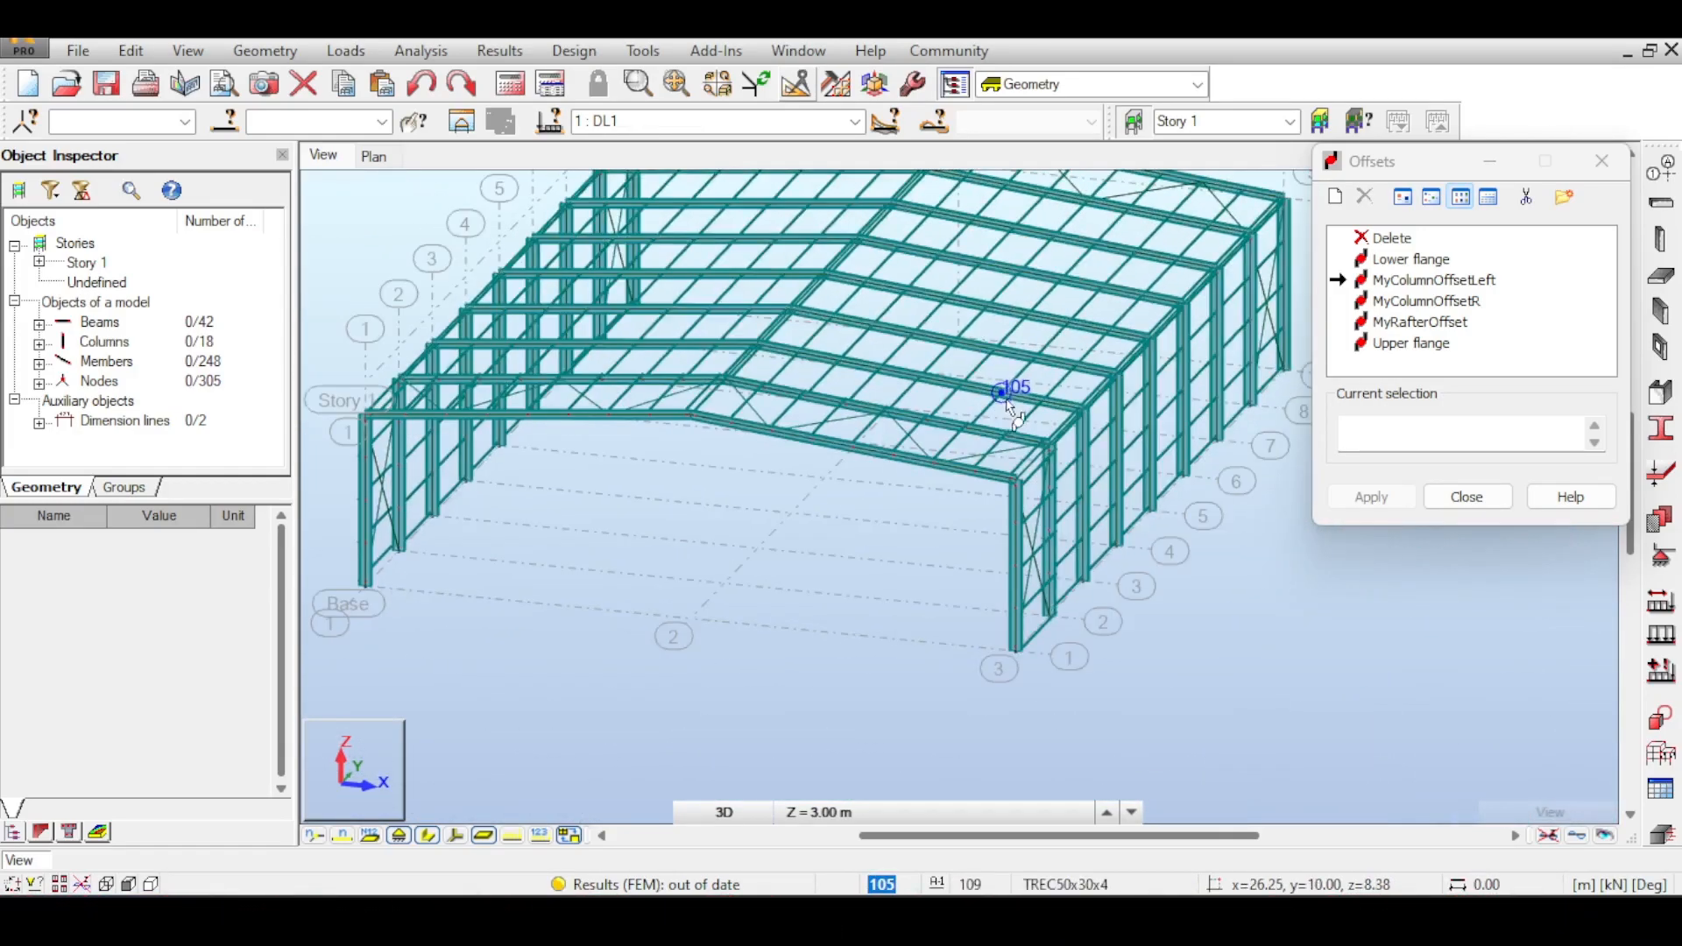
middle_drag(1099, 426, 1134, 507)
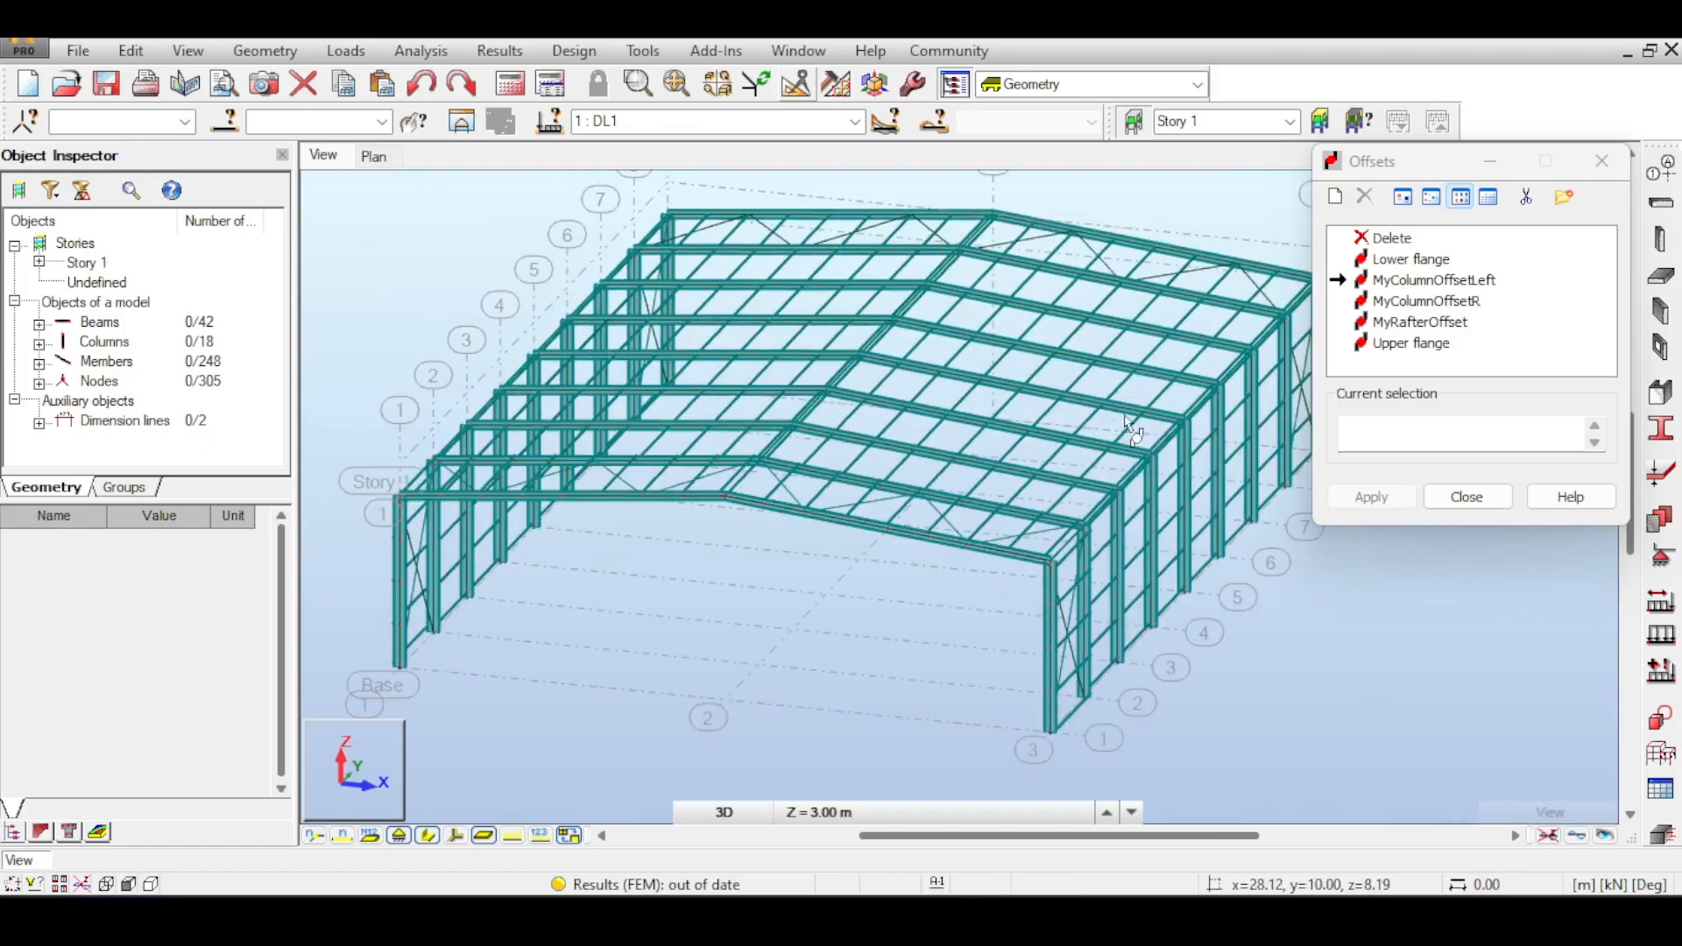
click(1466, 497)
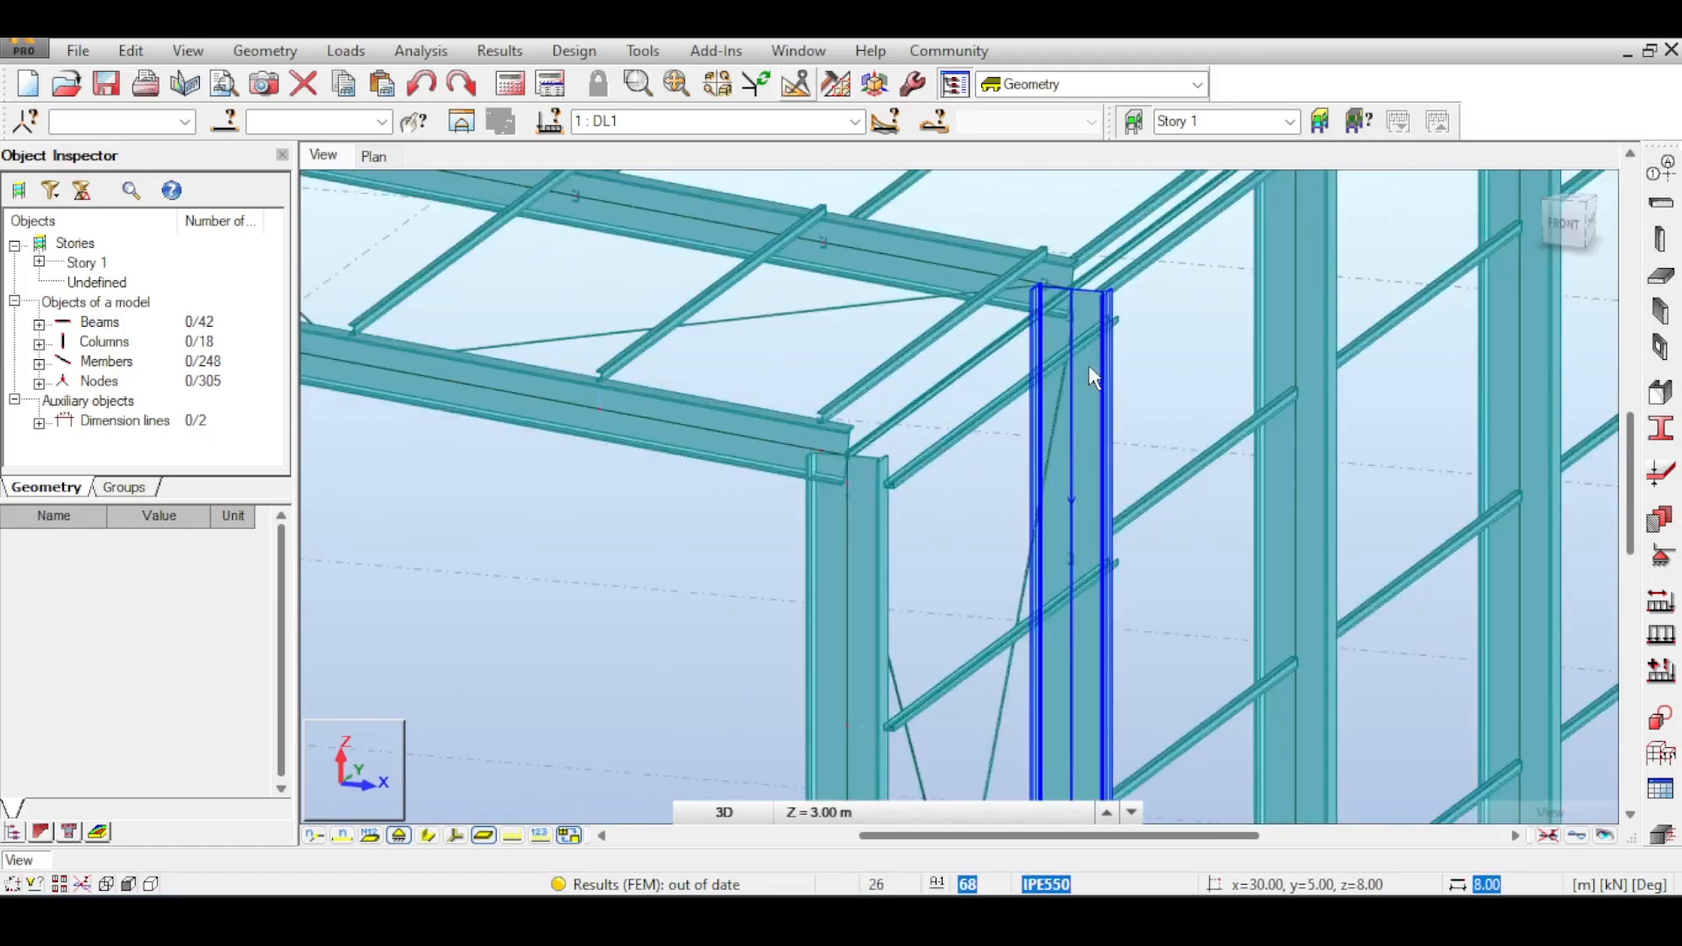
scroll(1088, 364, down, 10)
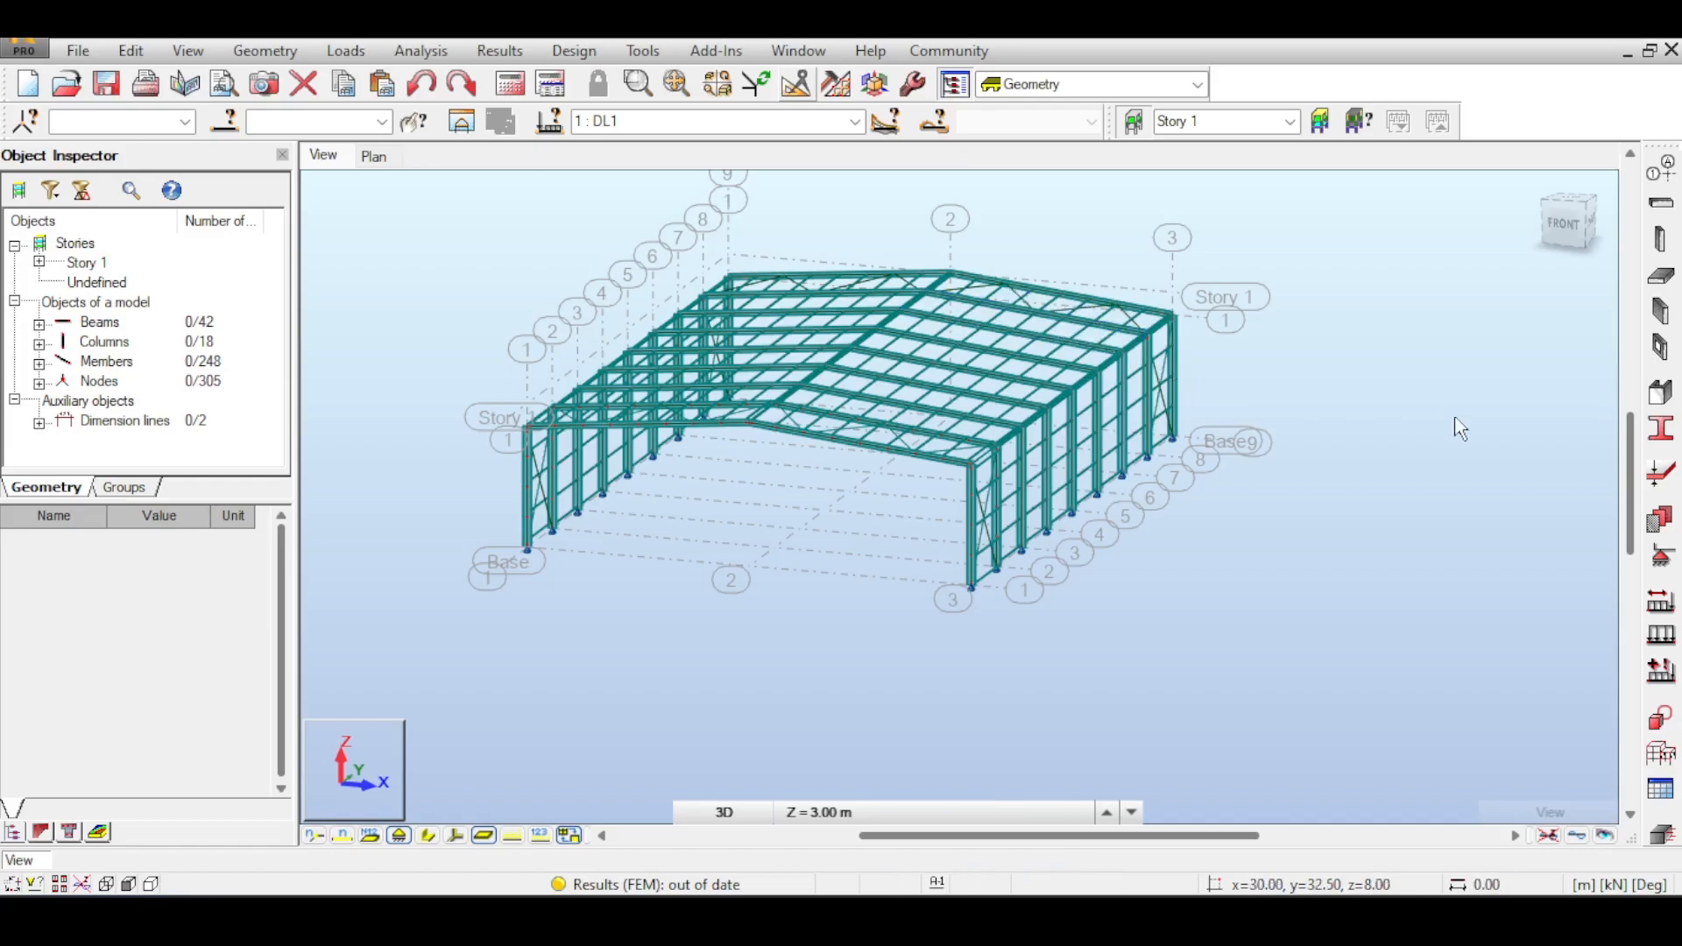
middle_drag(1449, 426, 1408, 477)
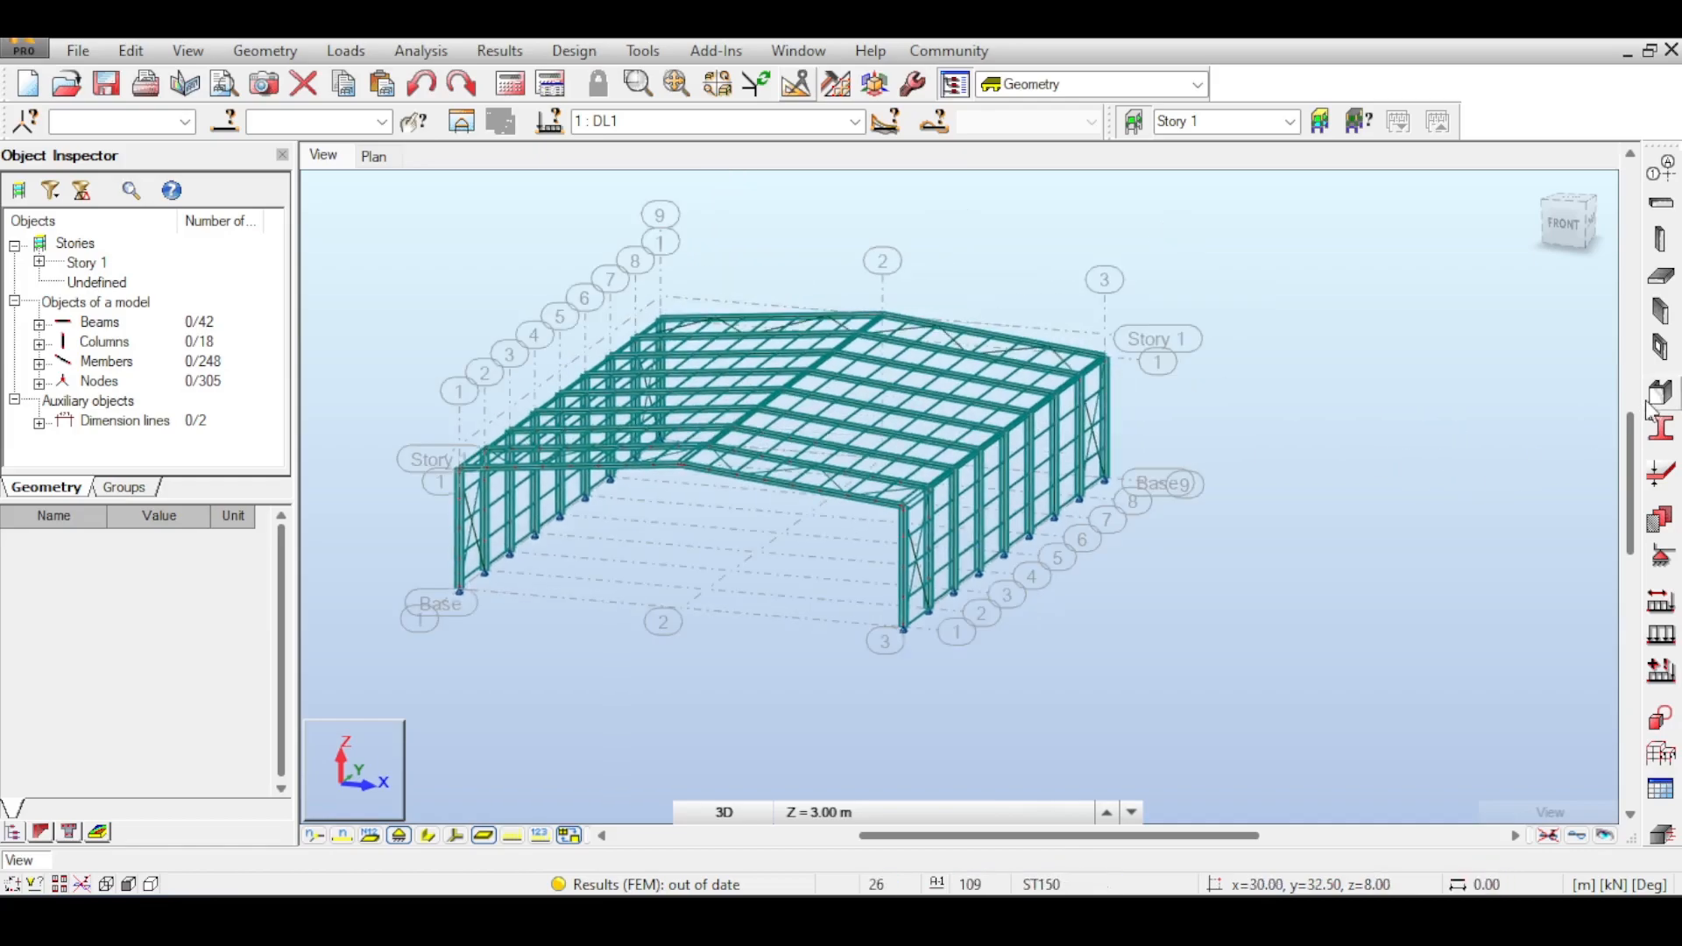
- Examine the databases offered for a new steel section, keep Europe, and close the section windows without adding a section
click(1660, 434)
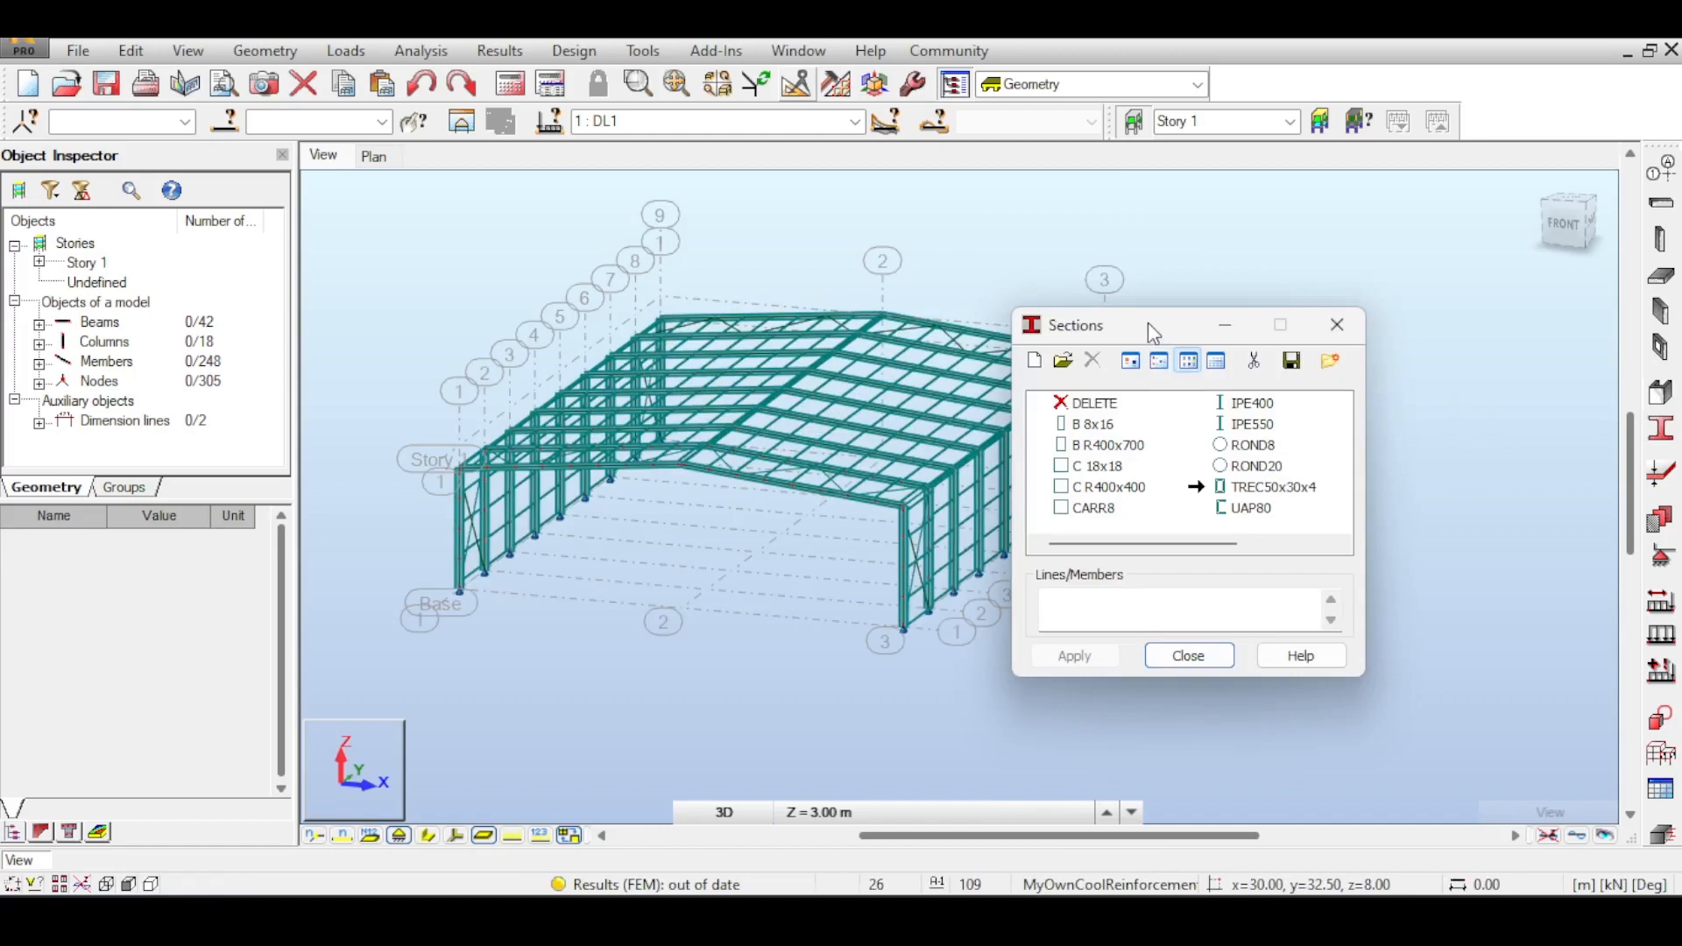
drag(1148, 323, 1235, 292)
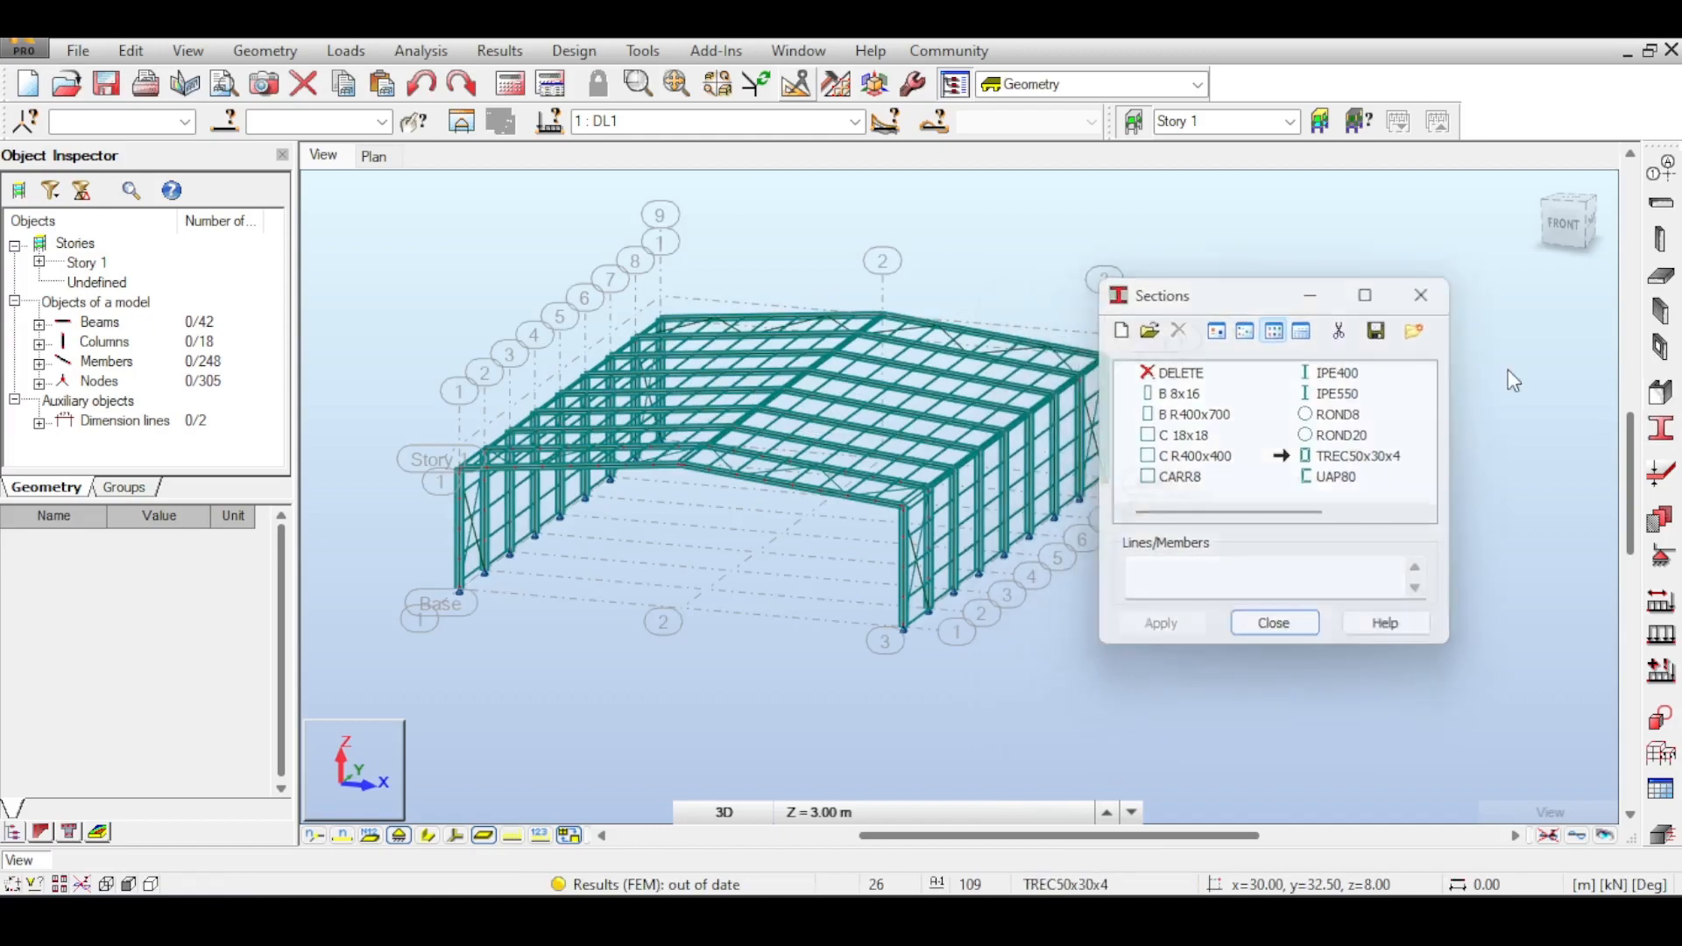
click(1660, 430)
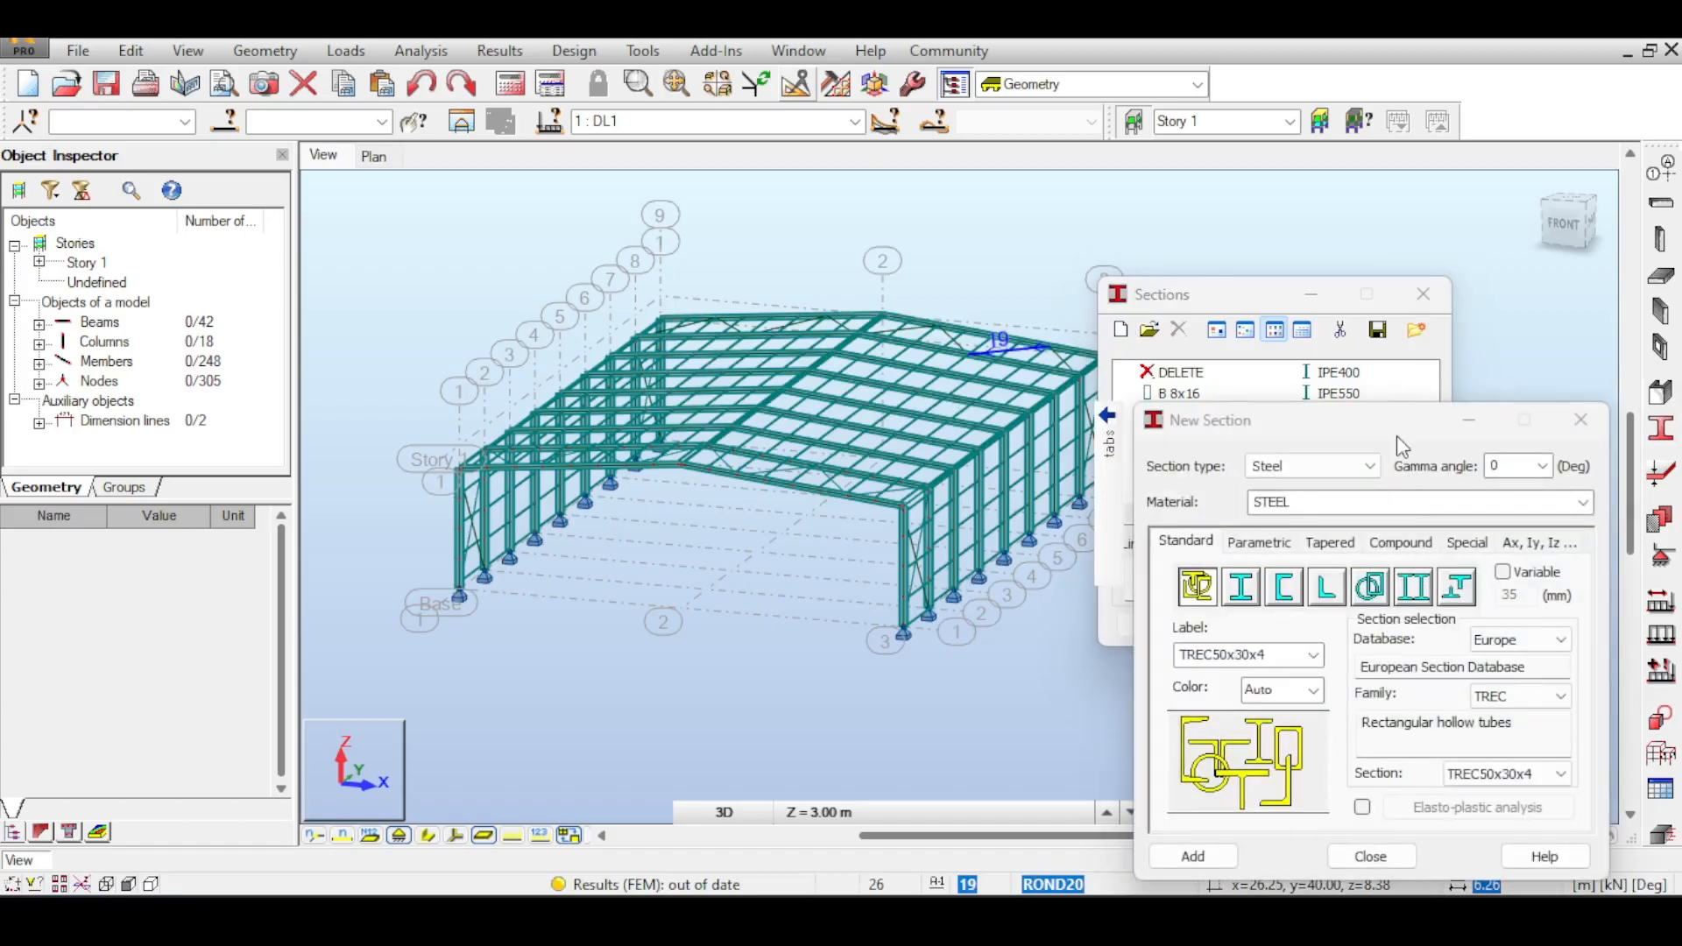
click(1239, 442)
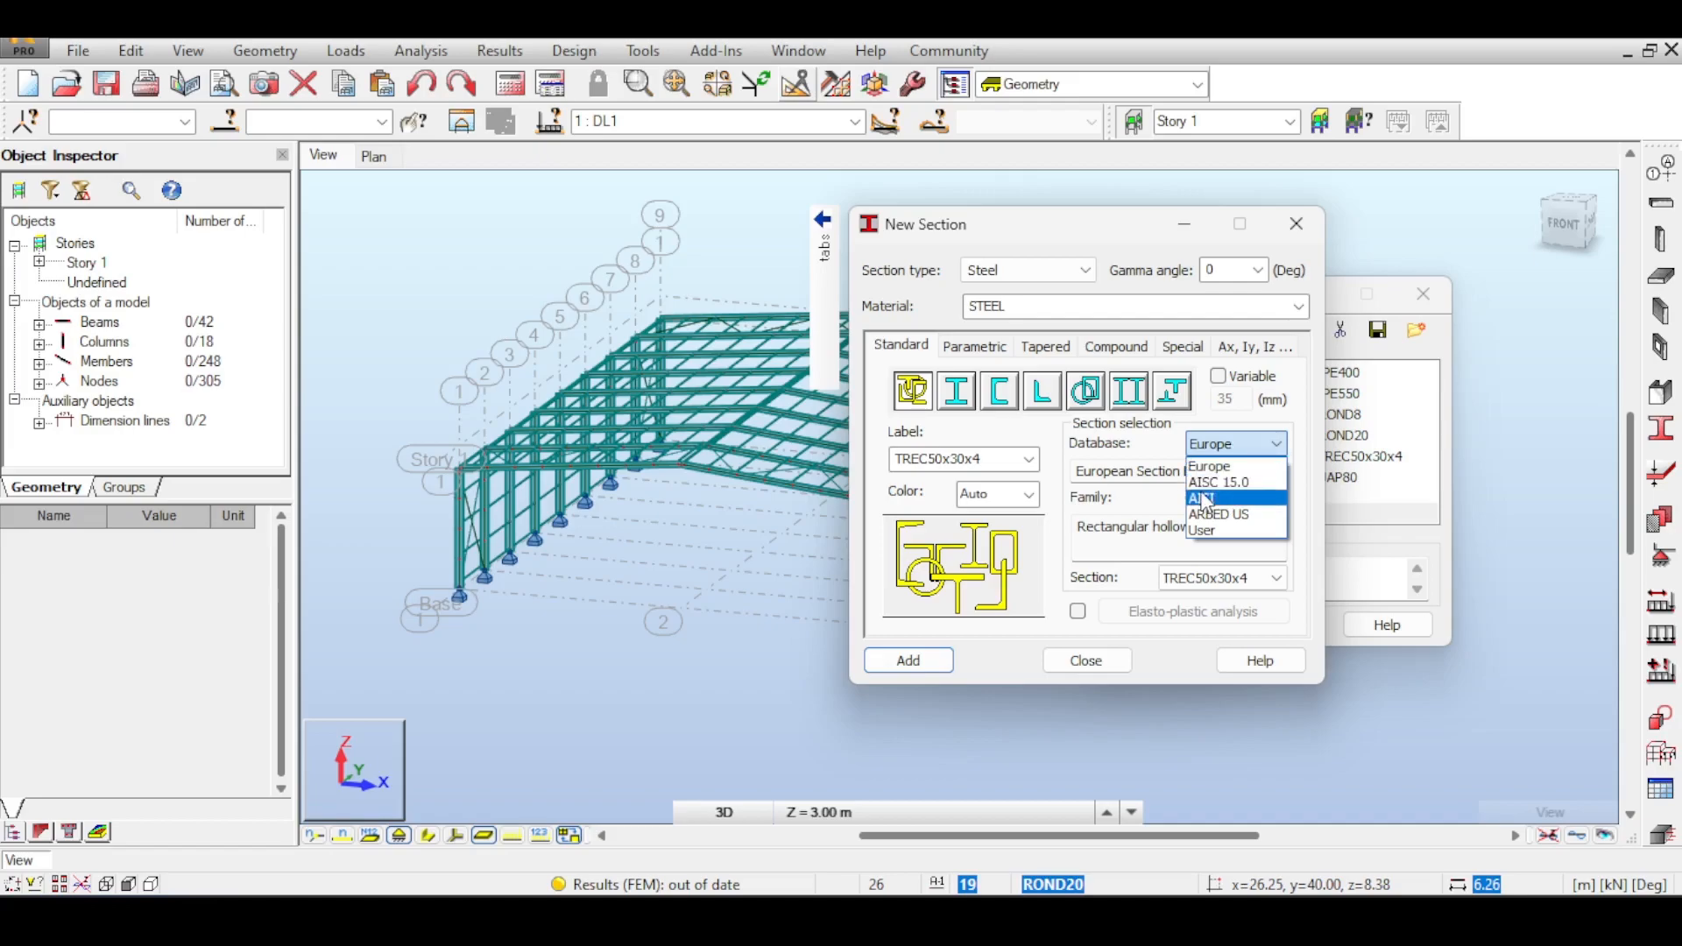
click(1227, 468)
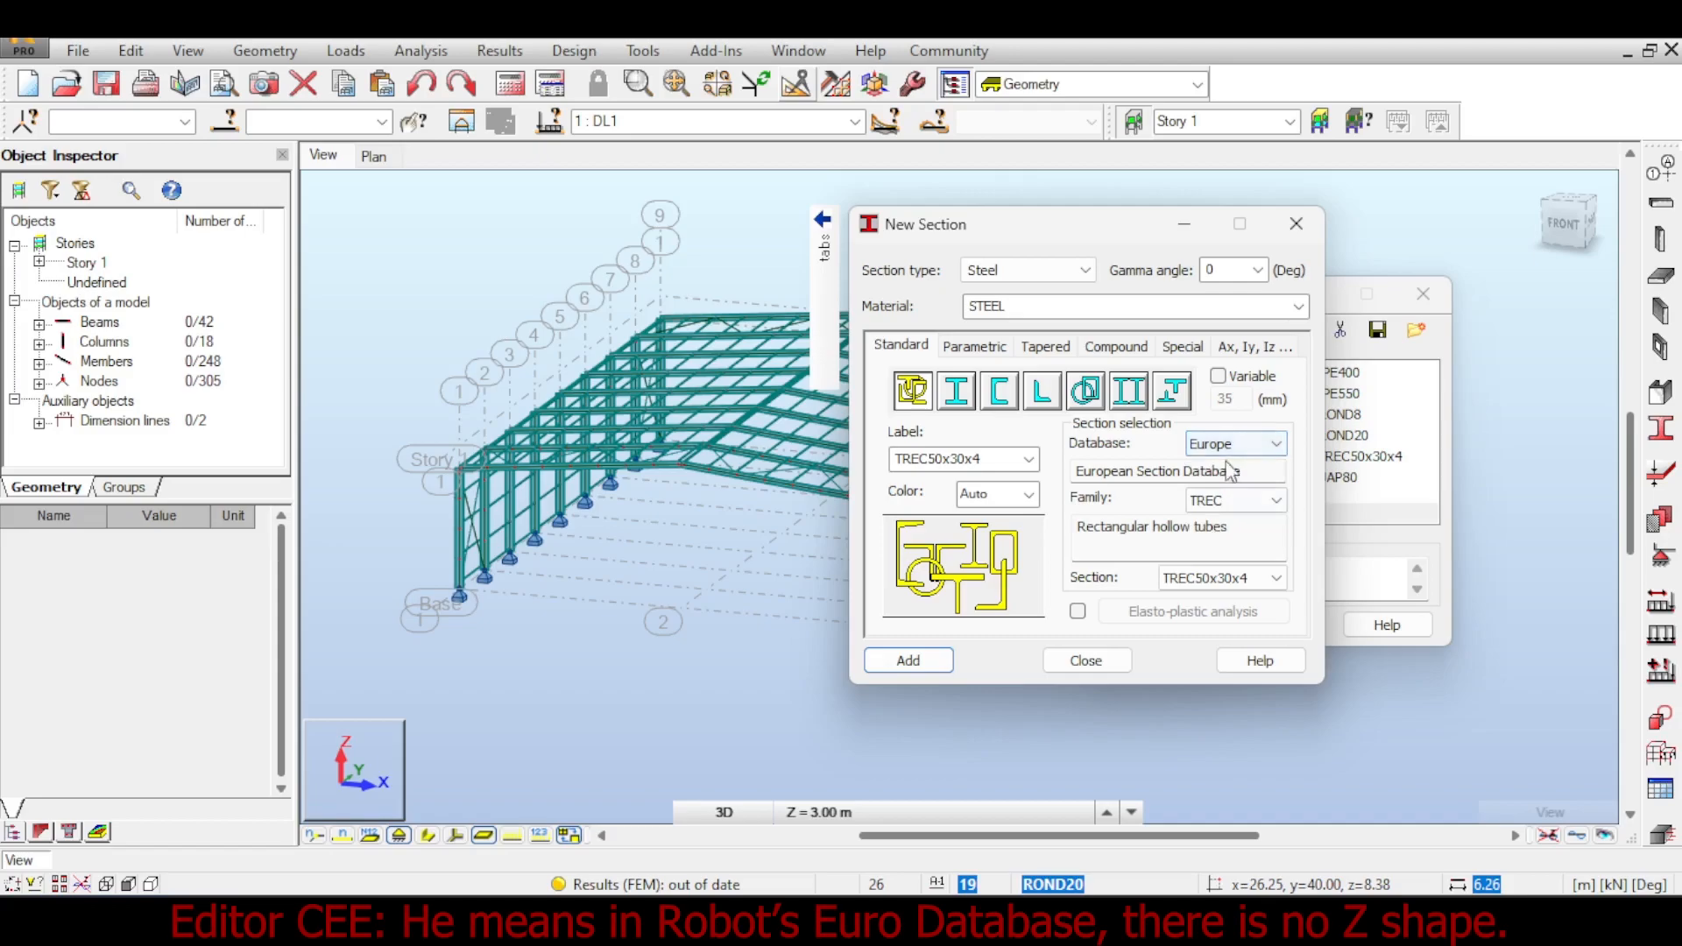
click(1297, 228)
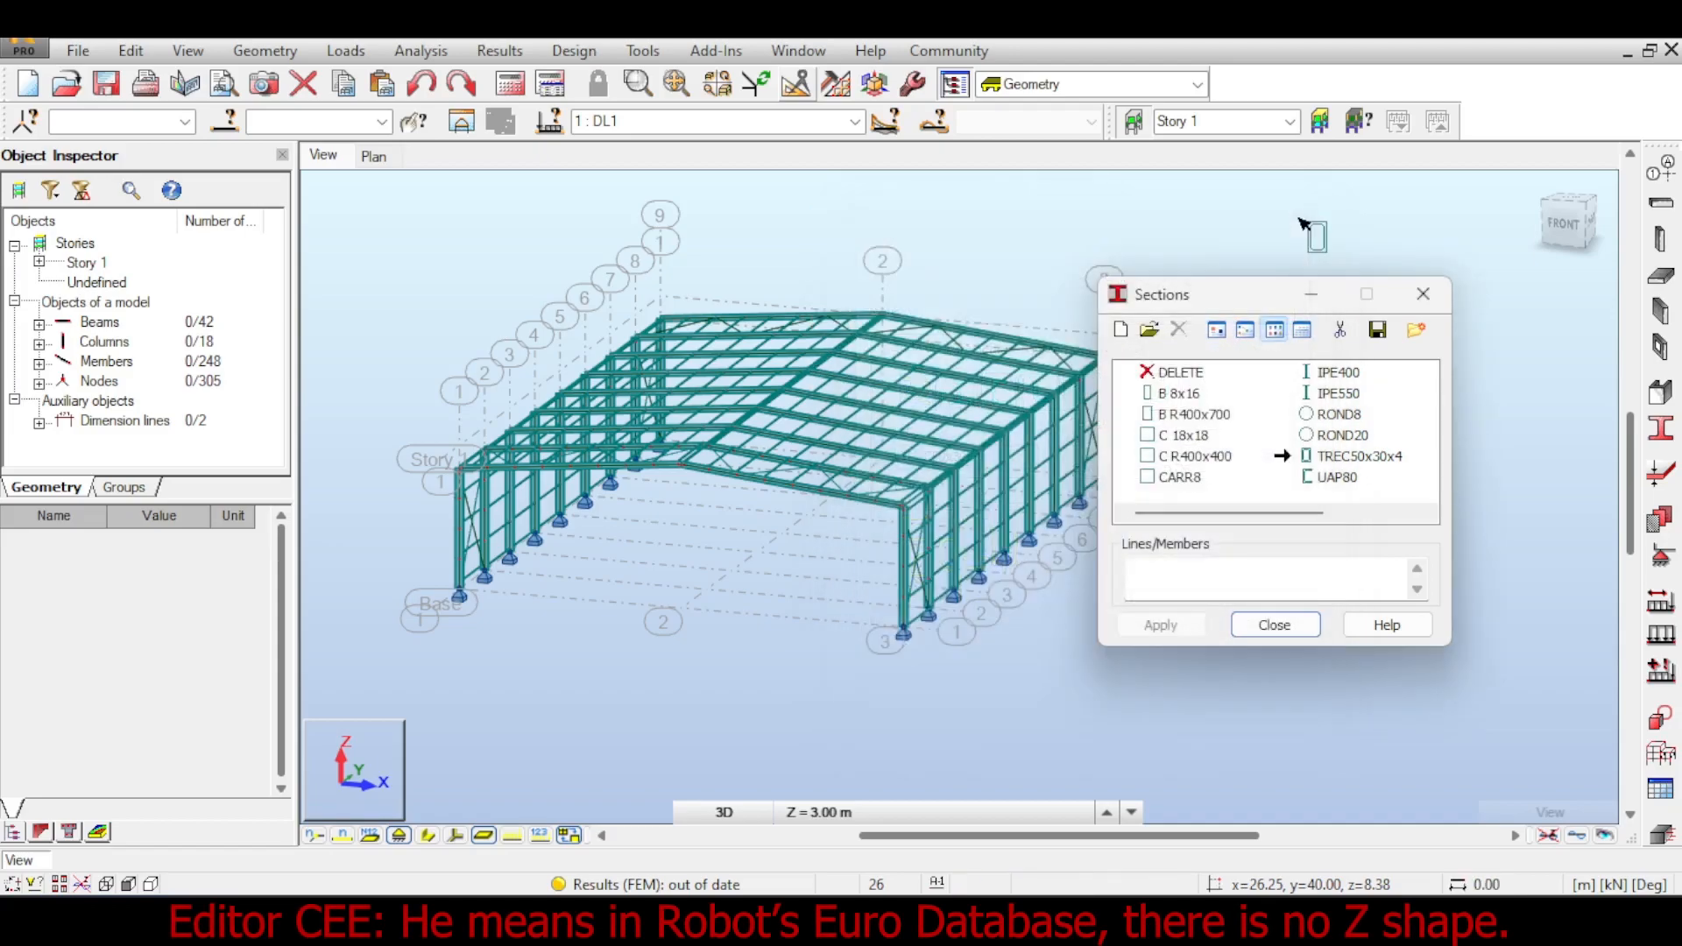
click(1427, 287)
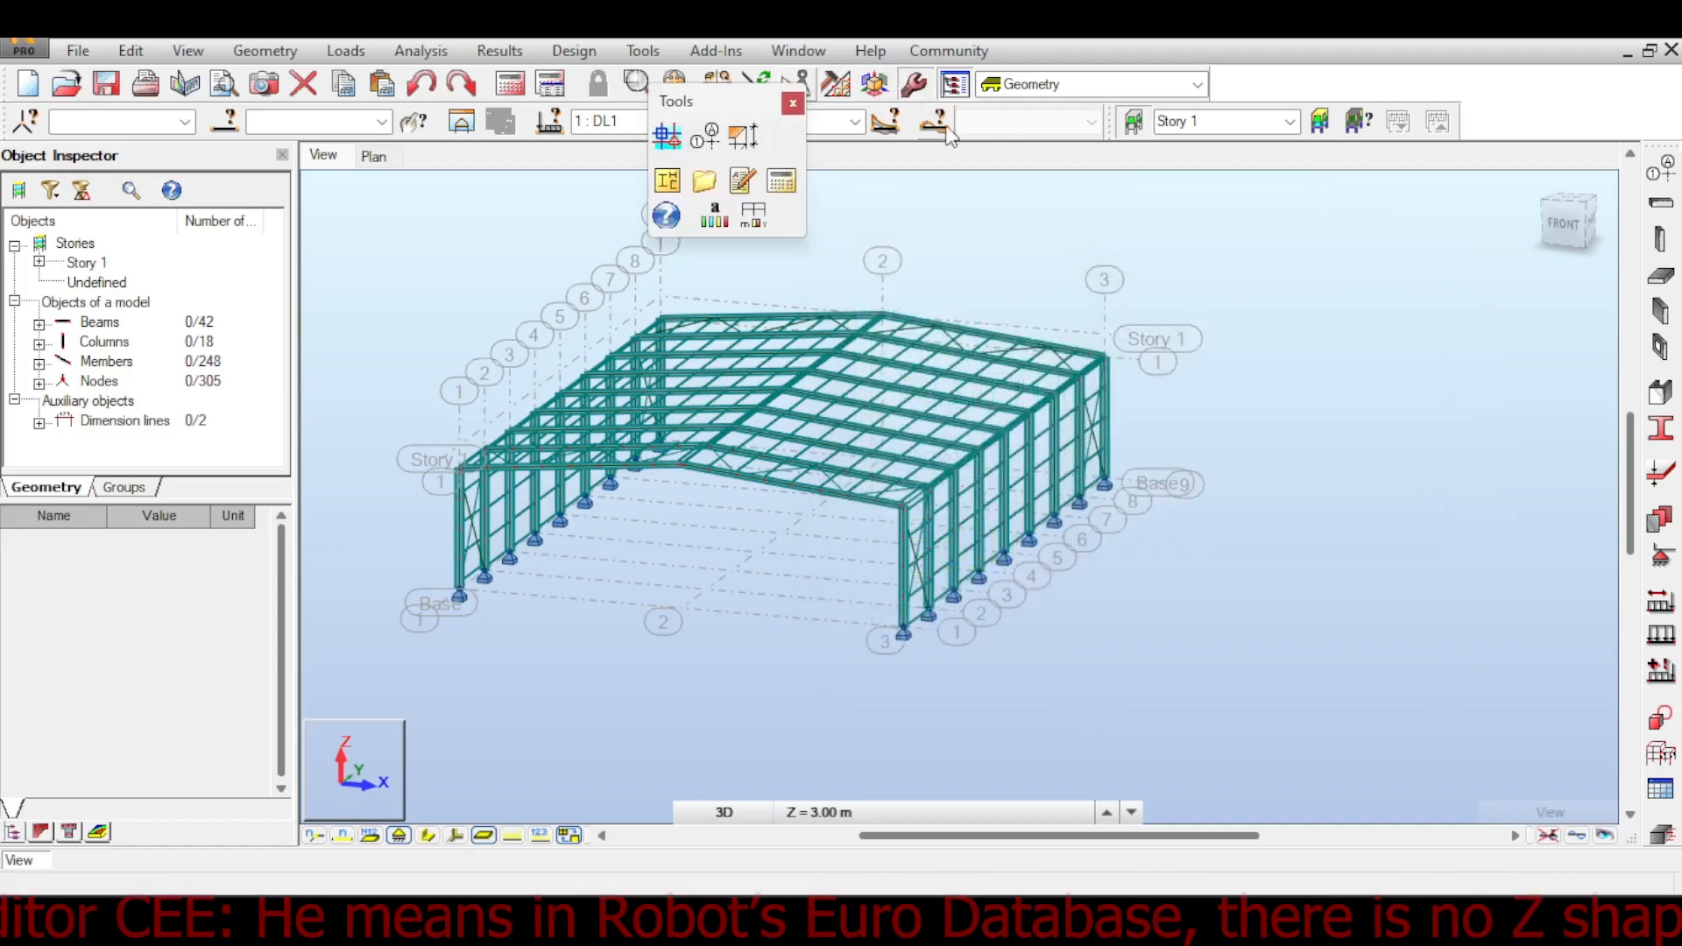
- Check the default databases in the job preferences and close them without changes
click(769, 213)
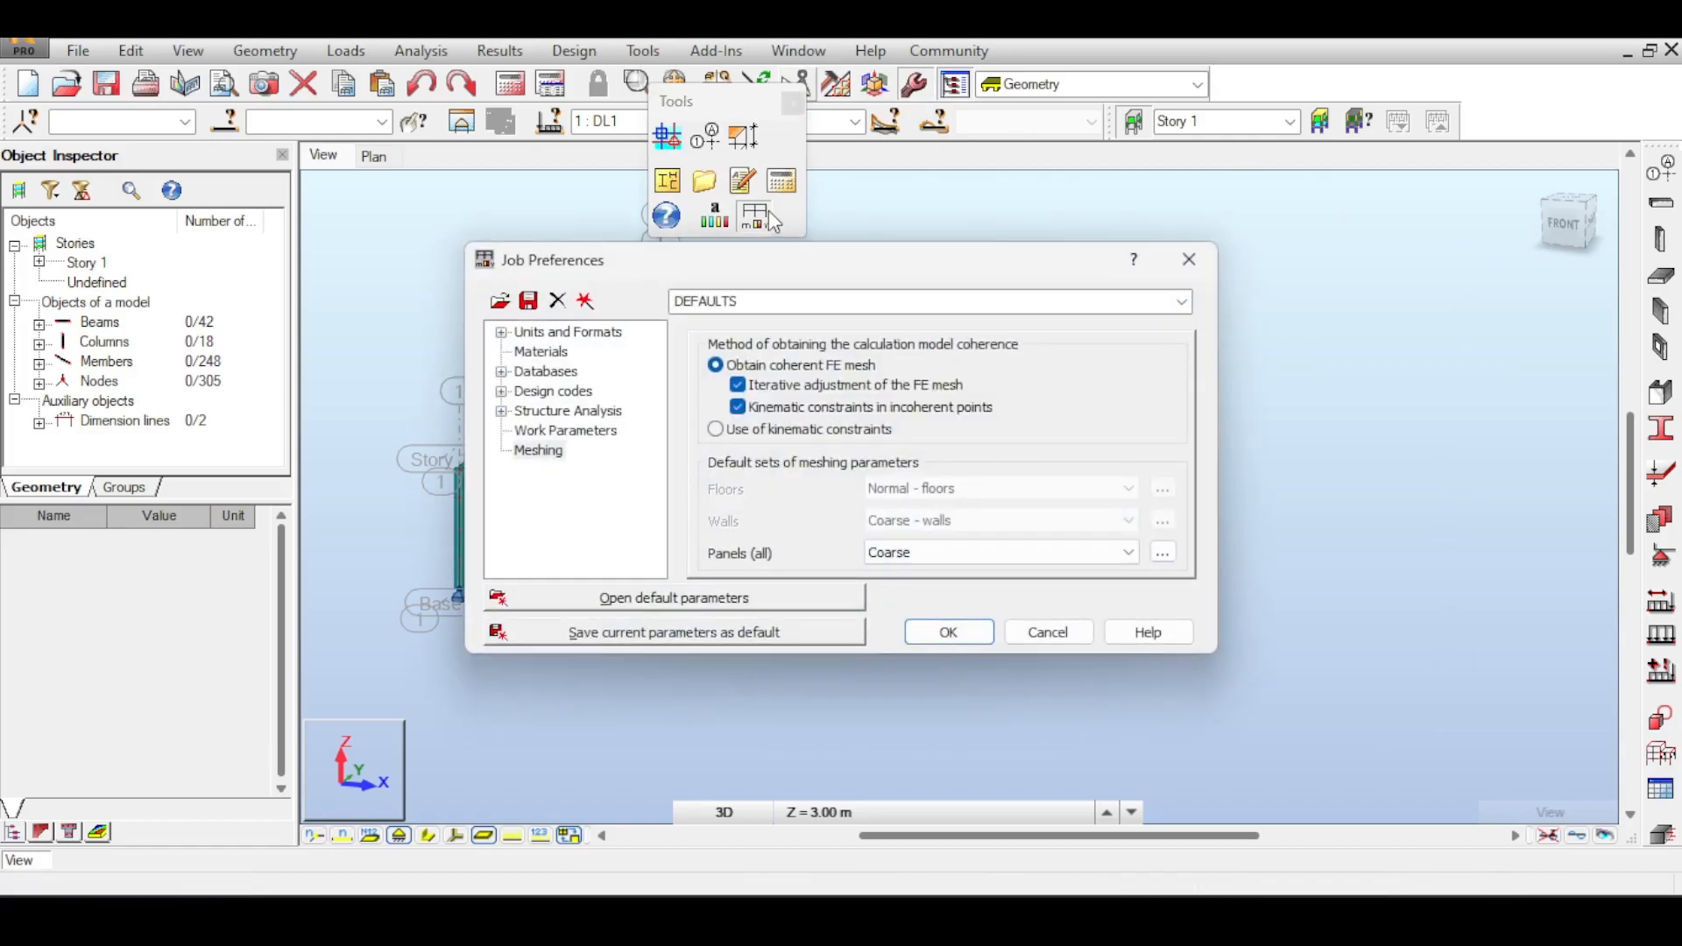
click(526, 372)
click(501, 371)
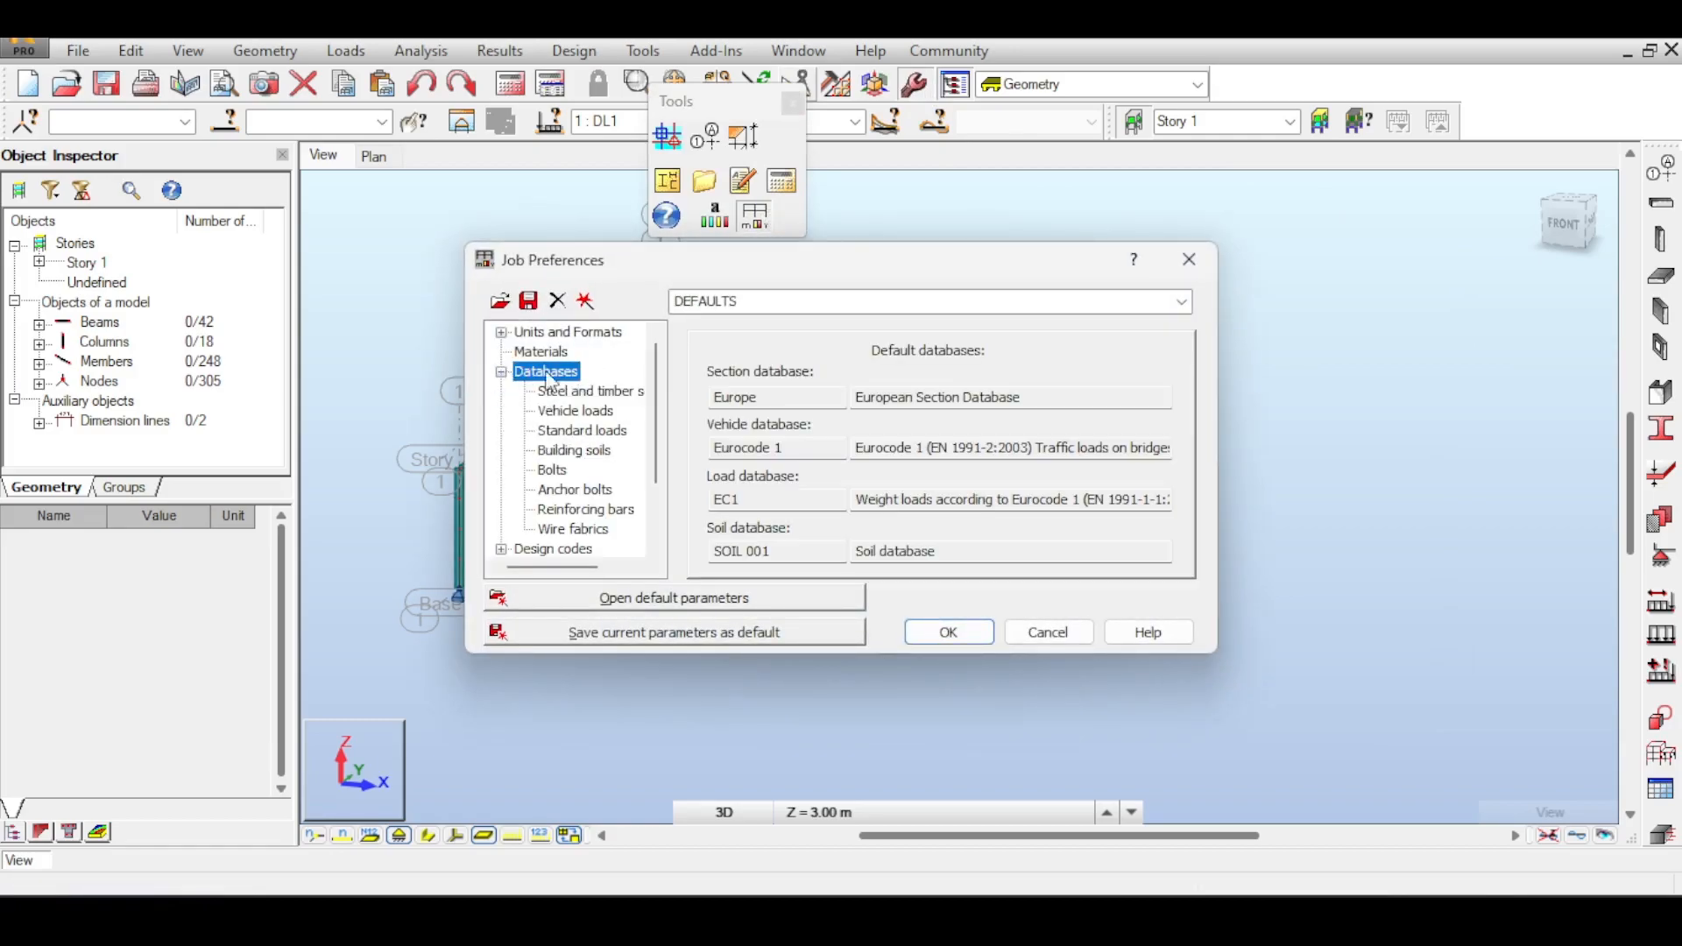
click(1189, 259)
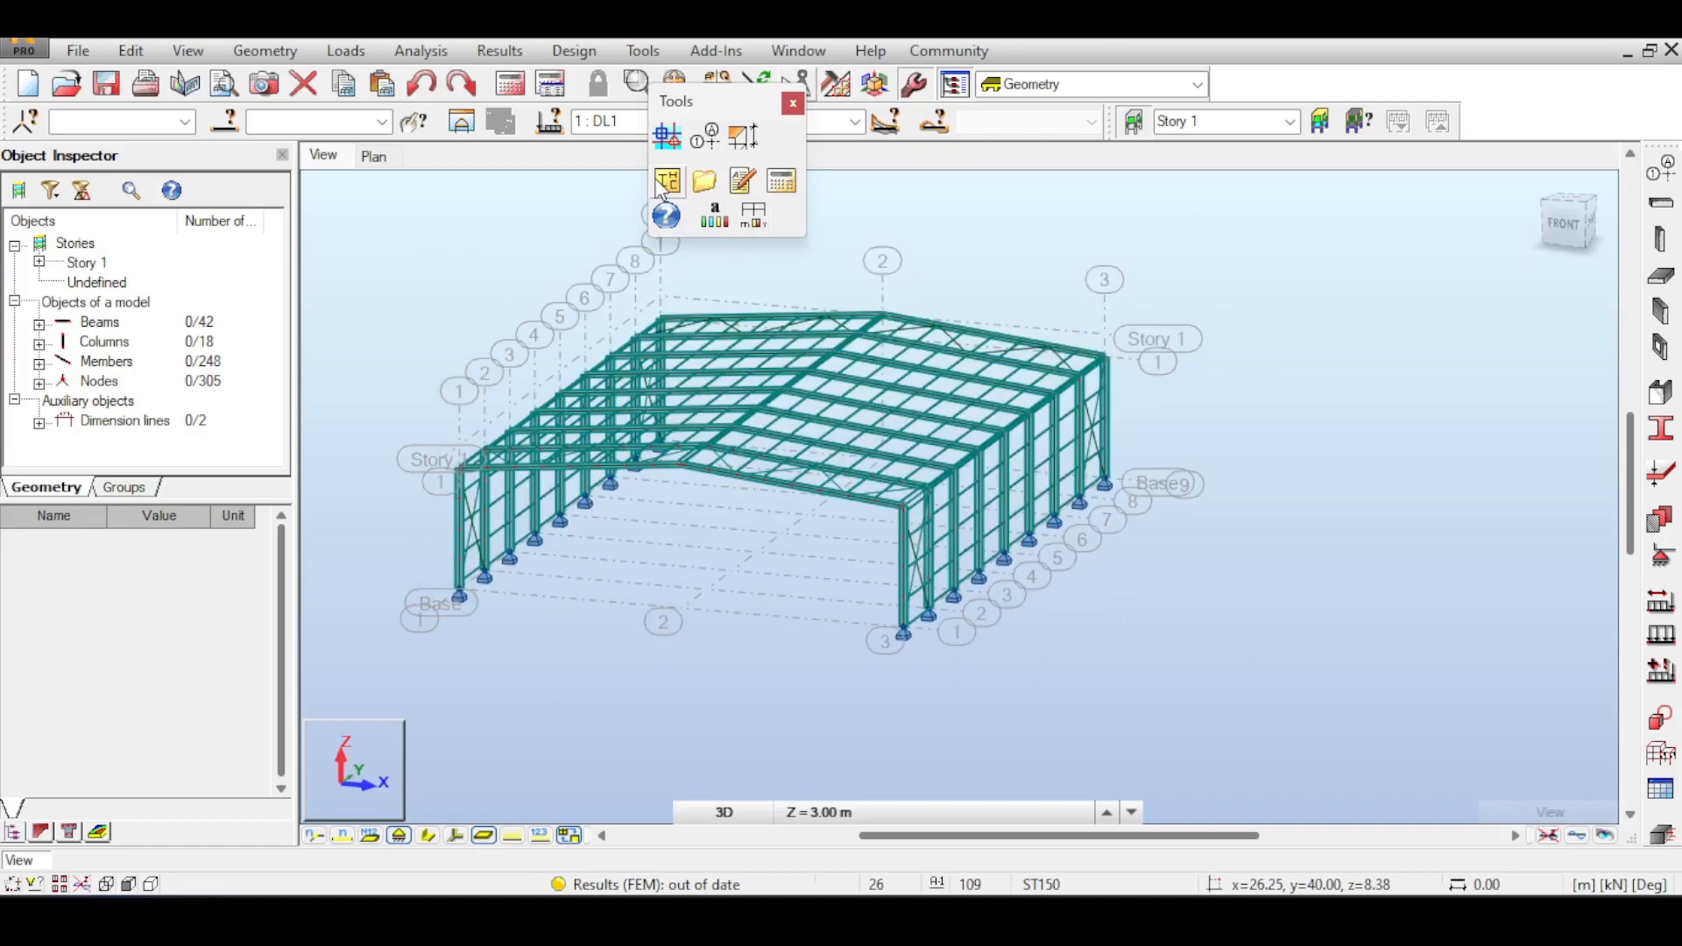
- Open the Australian section database Auspro.xml in the section database editor and display its cold-formed Z family
click(665, 182)
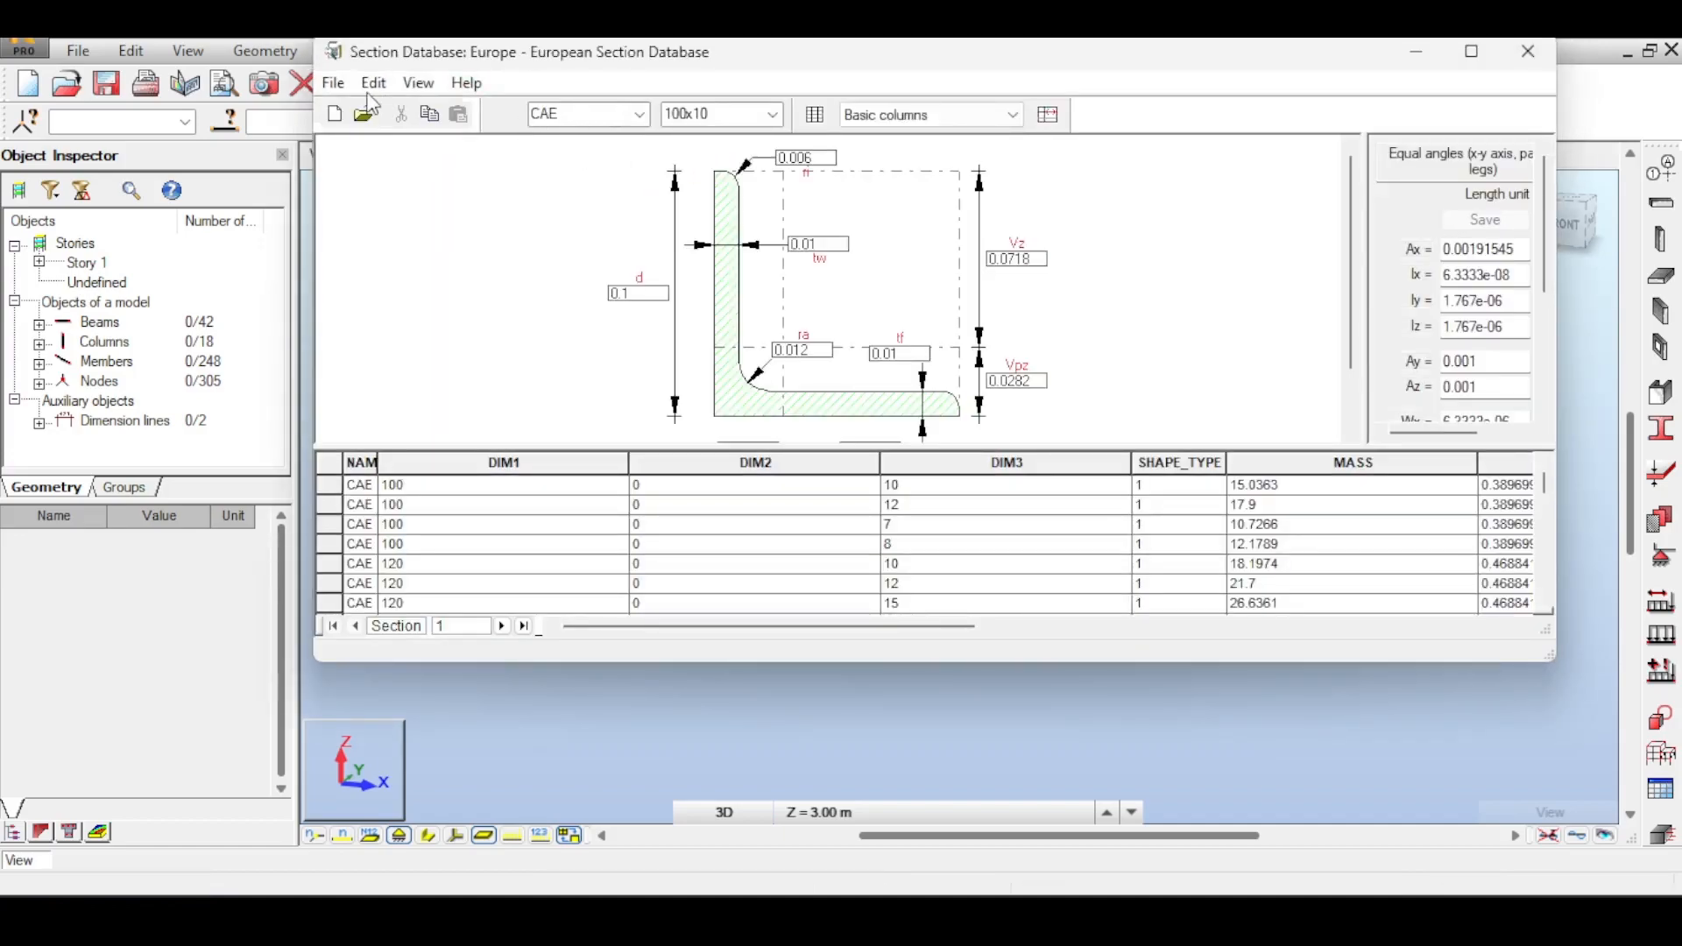
click(334, 83)
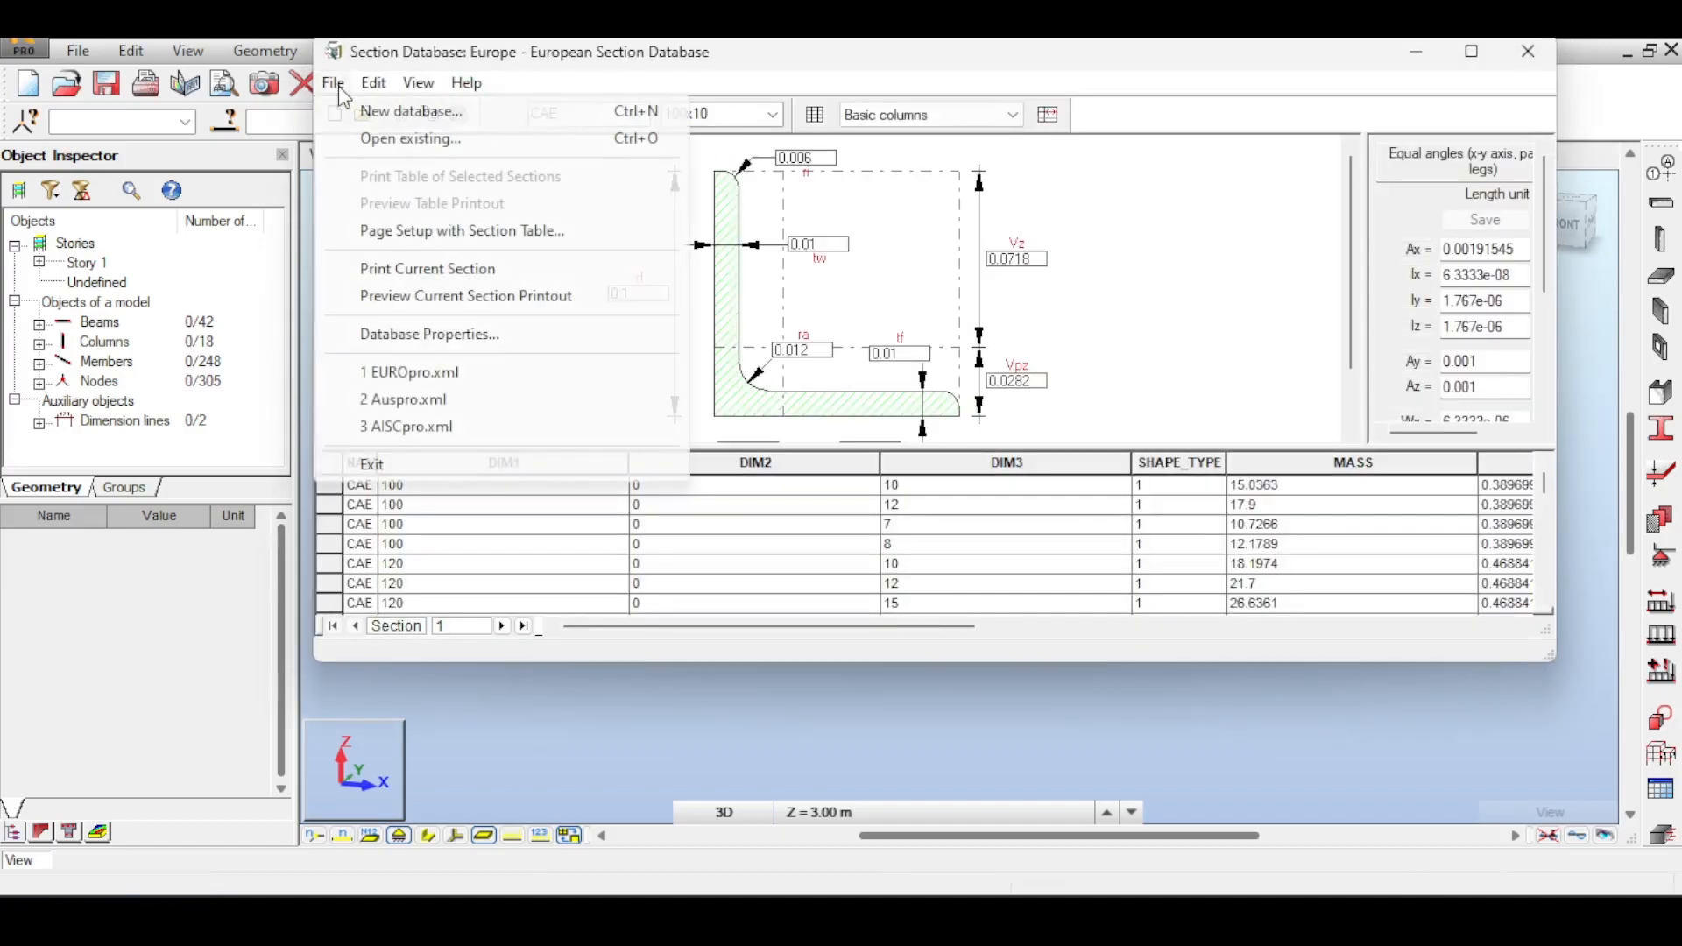
click(404, 400)
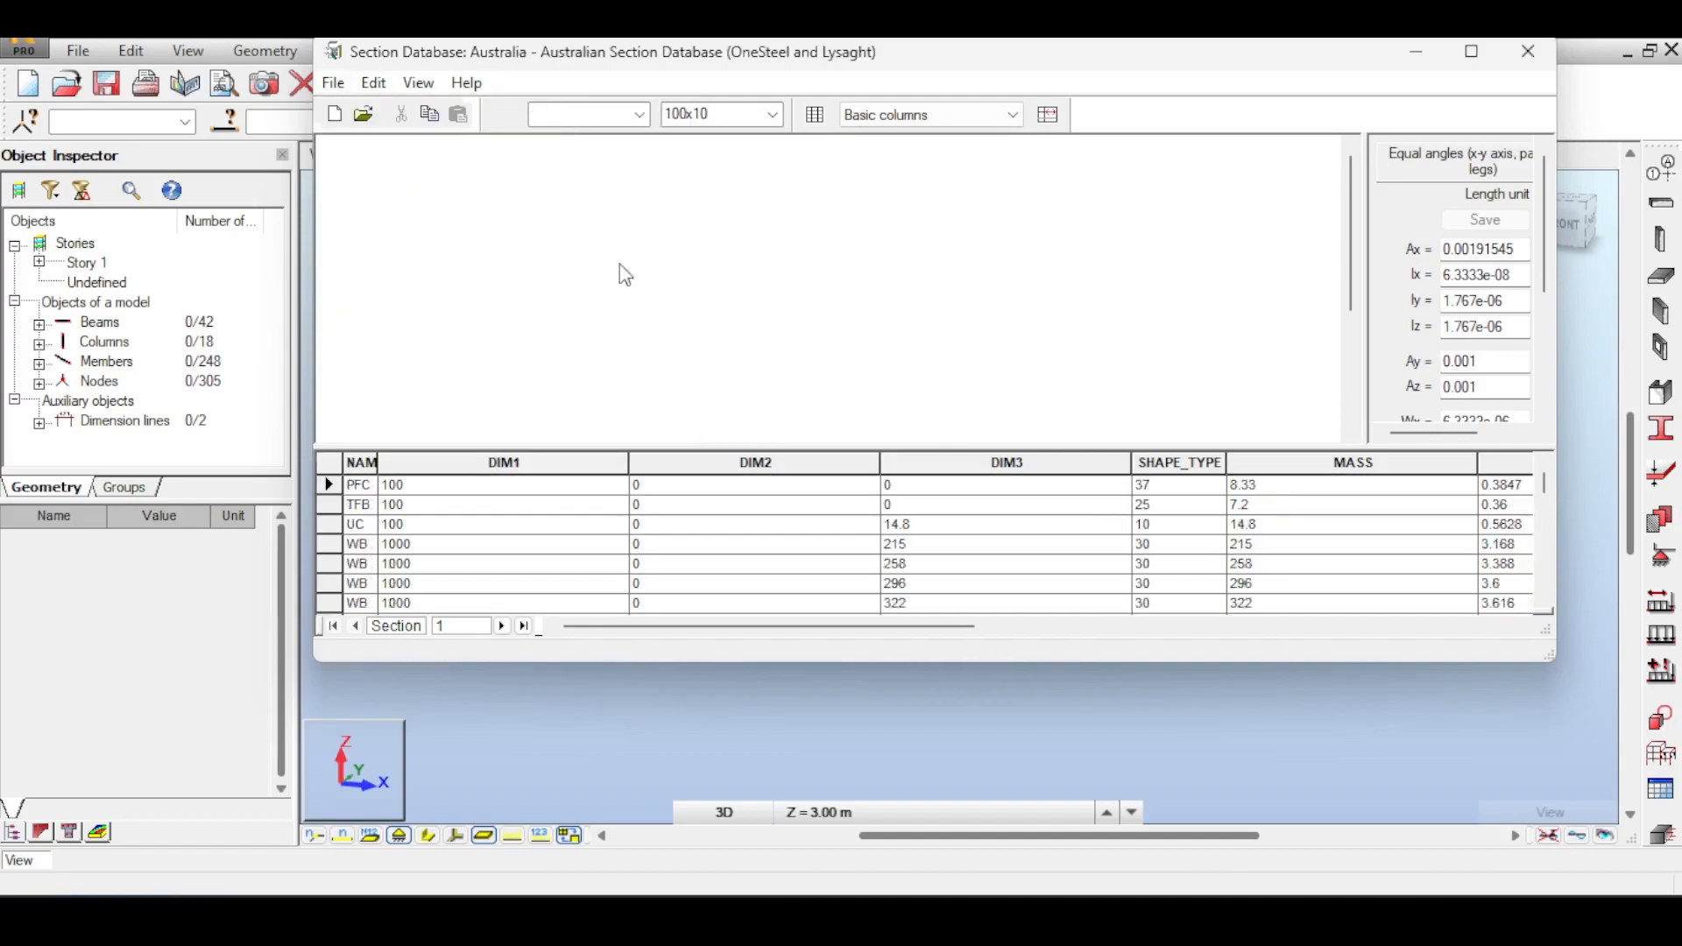
click(639, 115)
click(552, 492)
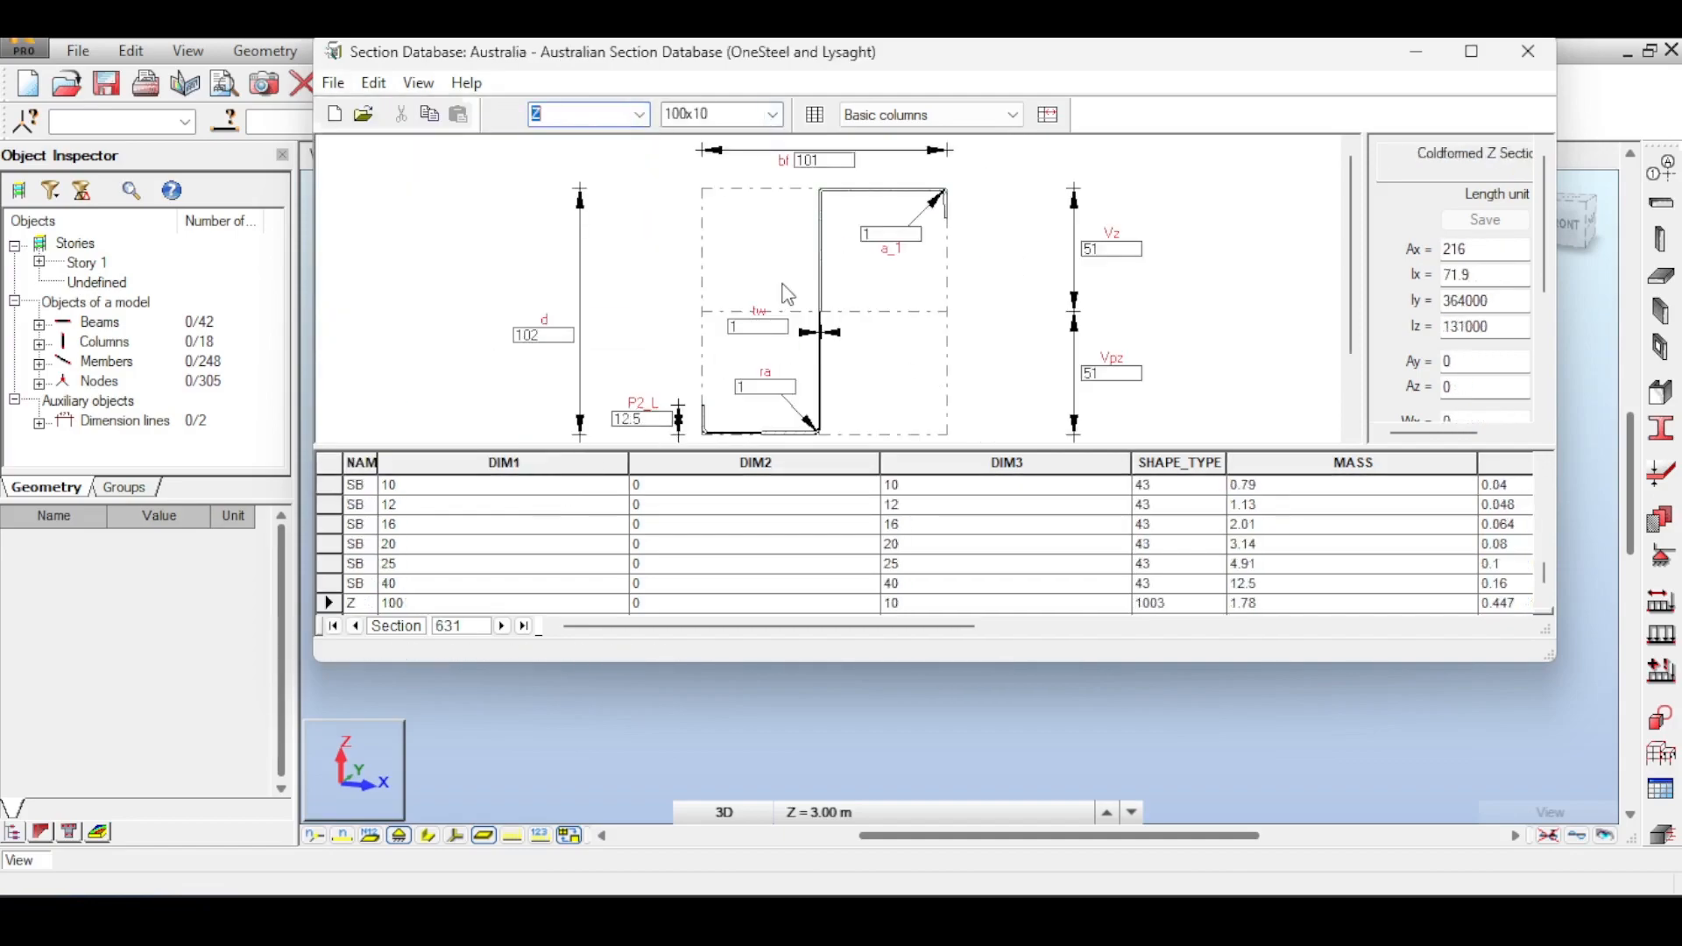
- Check the Z family's Coldformed Z description in the Australian database, then close the section database editor
drag(1421, 156, 1500, 155)
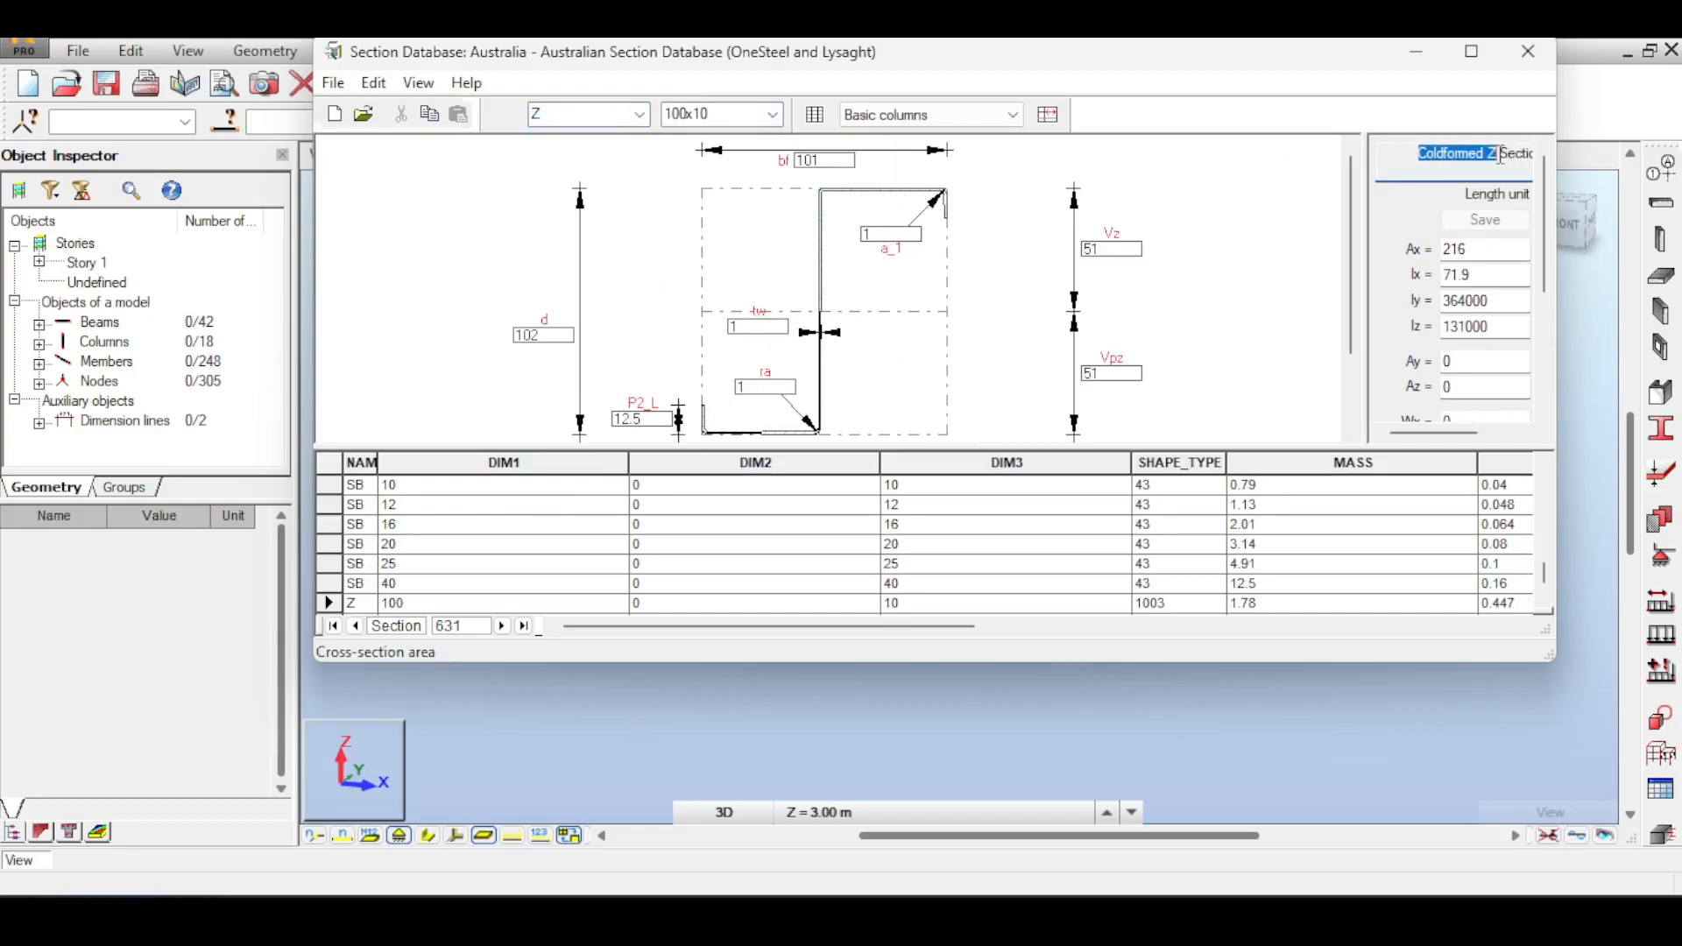
click(1528, 51)
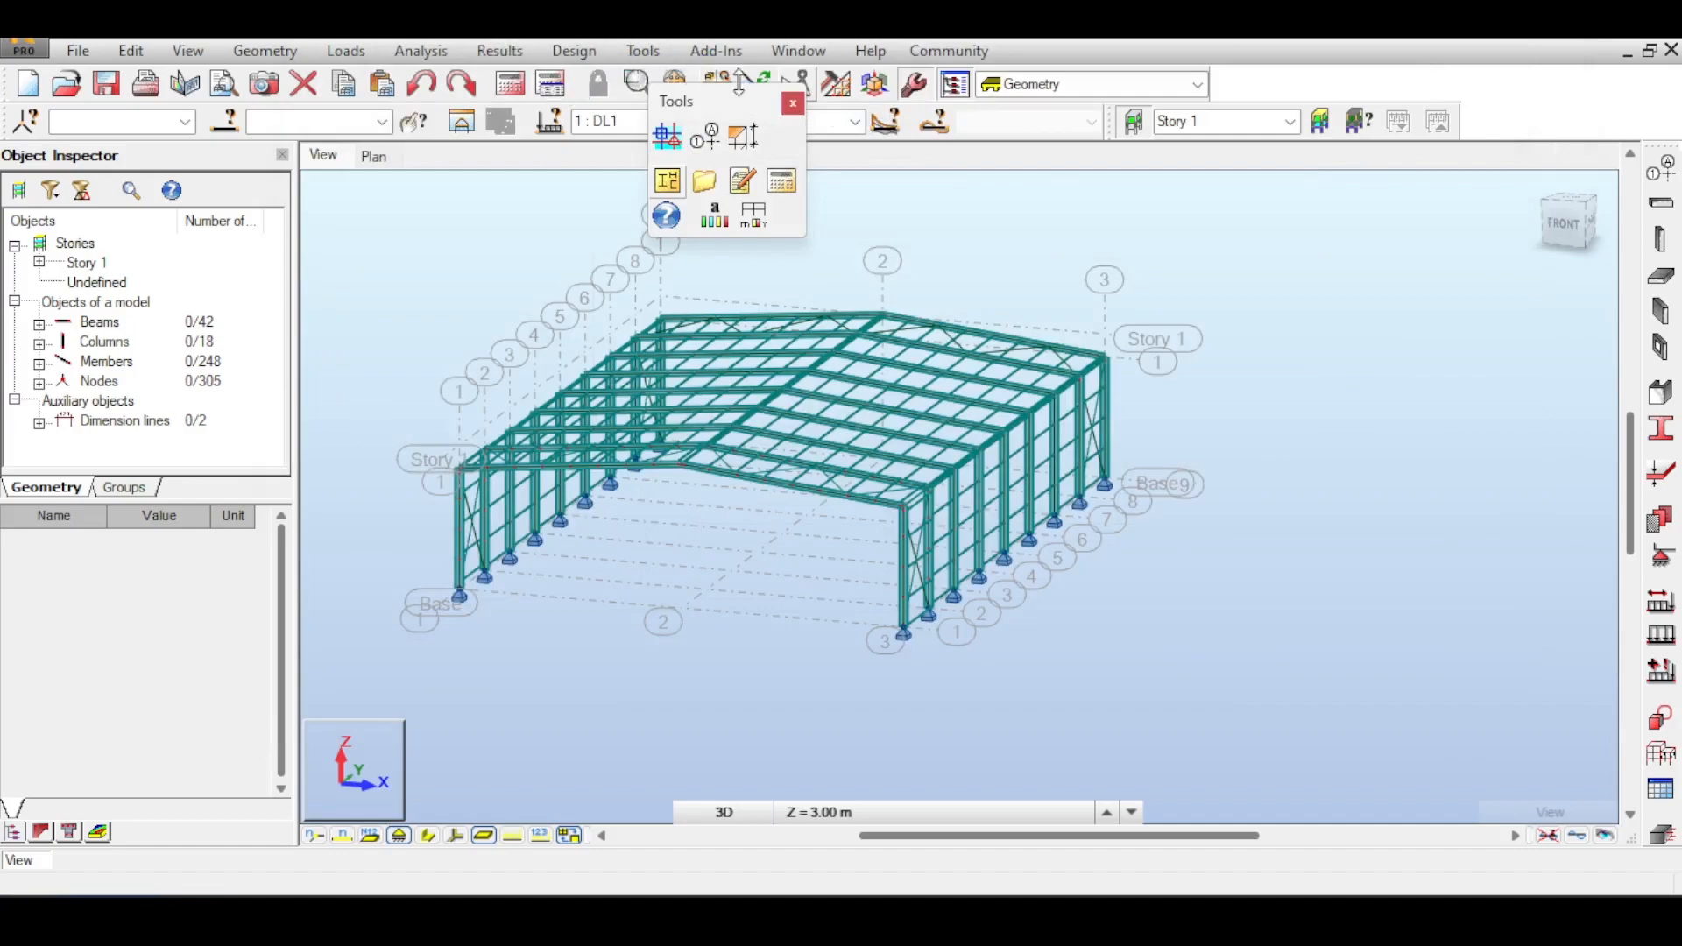
click(793, 107)
- Try to declare the AUS section database under the steel and timber databases in the job preferences, closing them without accepting
click(642, 50)
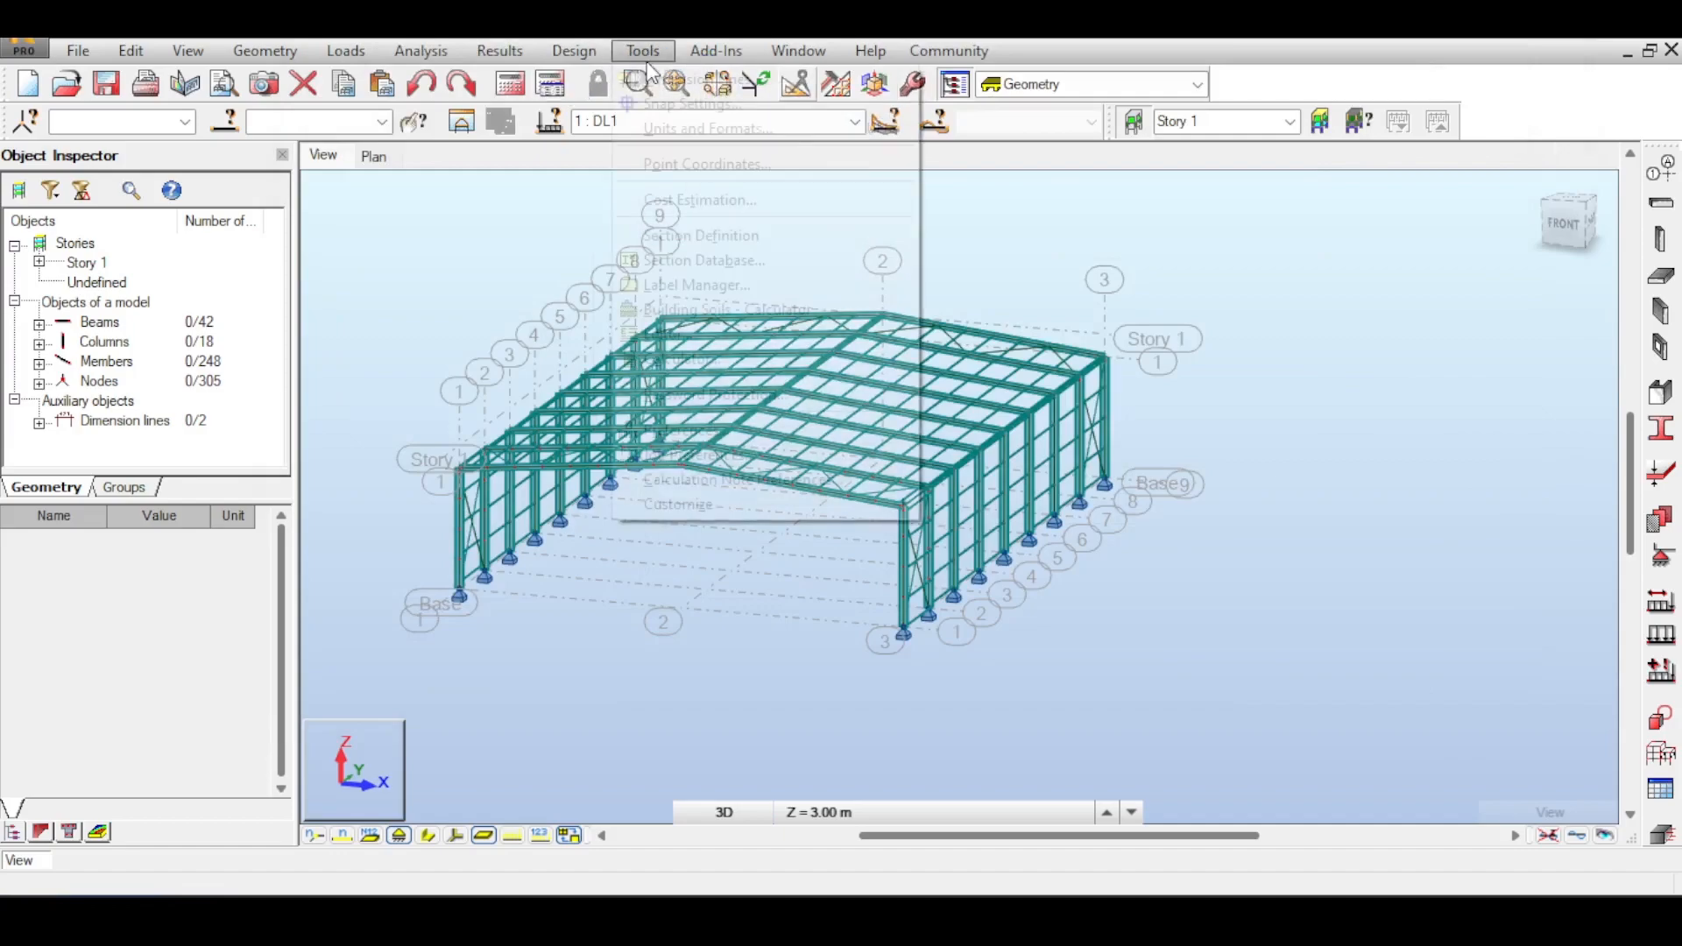
click(941, 50)
click(913, 84)
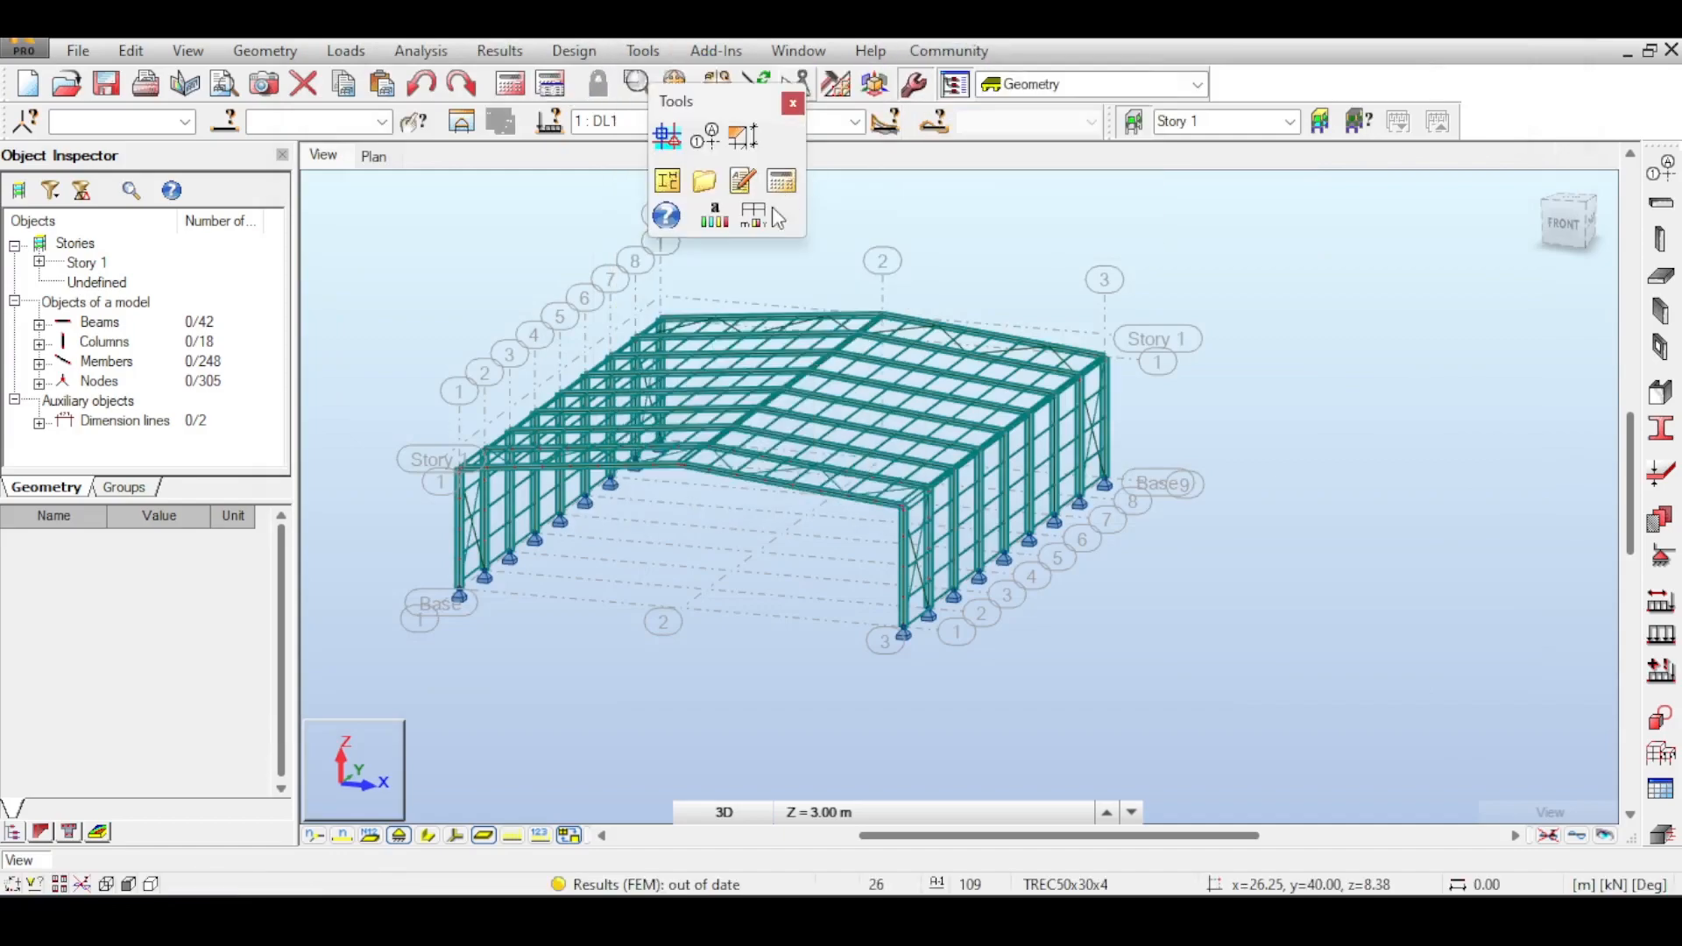
click(745, 219)
click(546, 372)
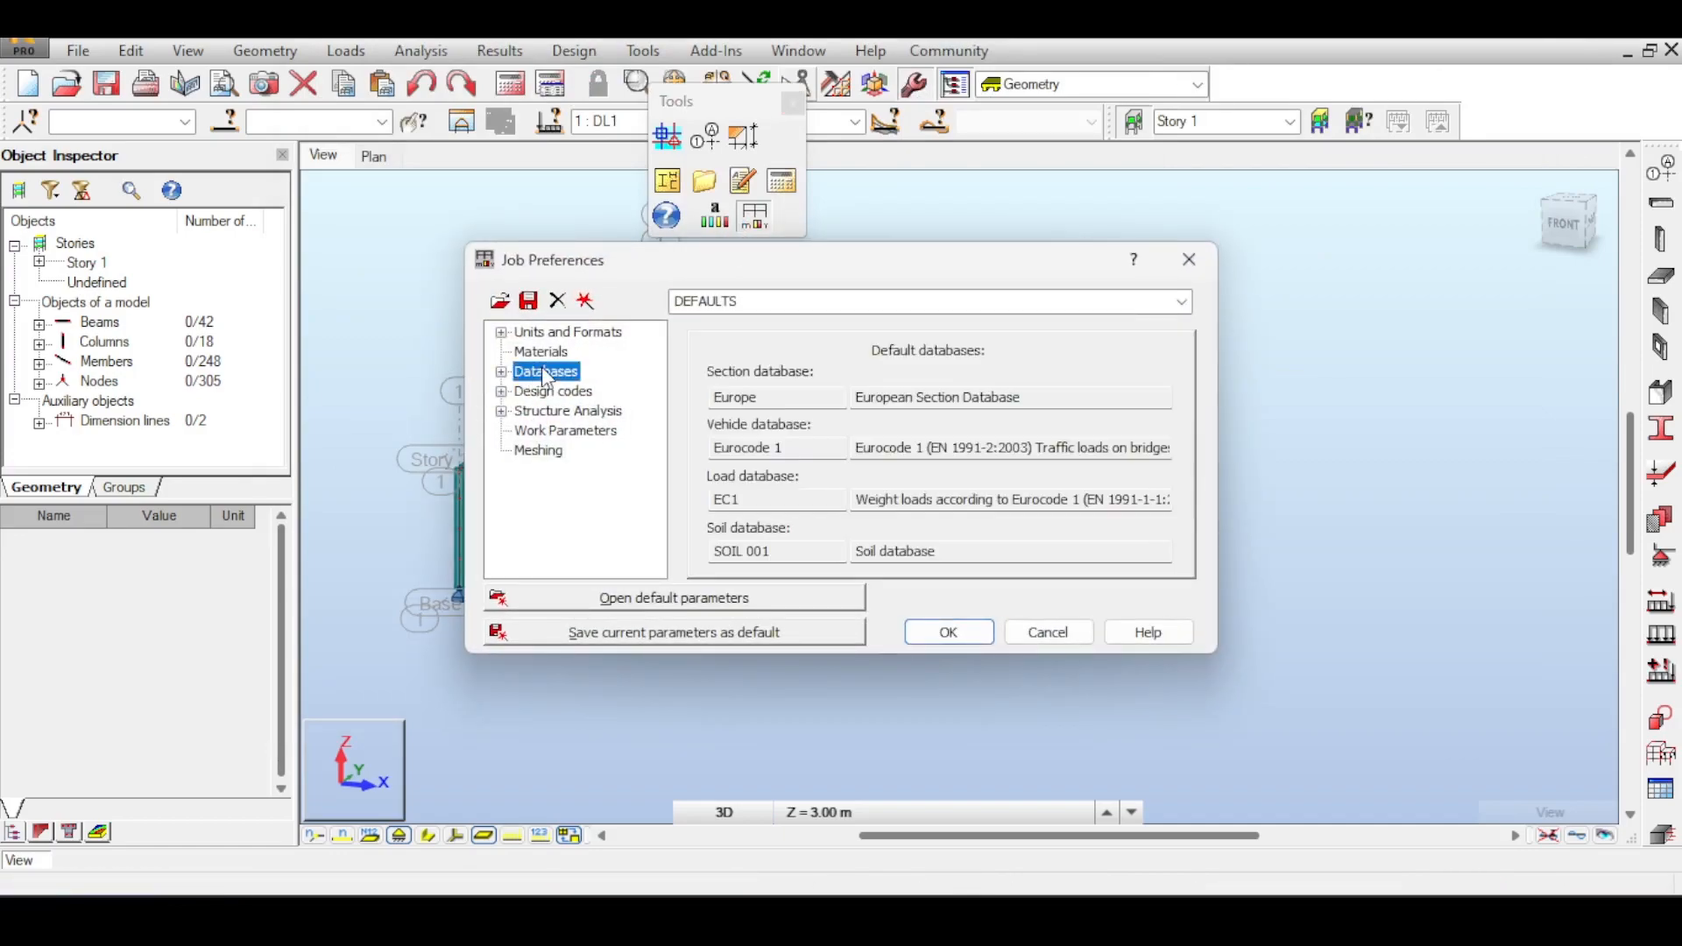
double_click(543, 373)
click(578, 391)
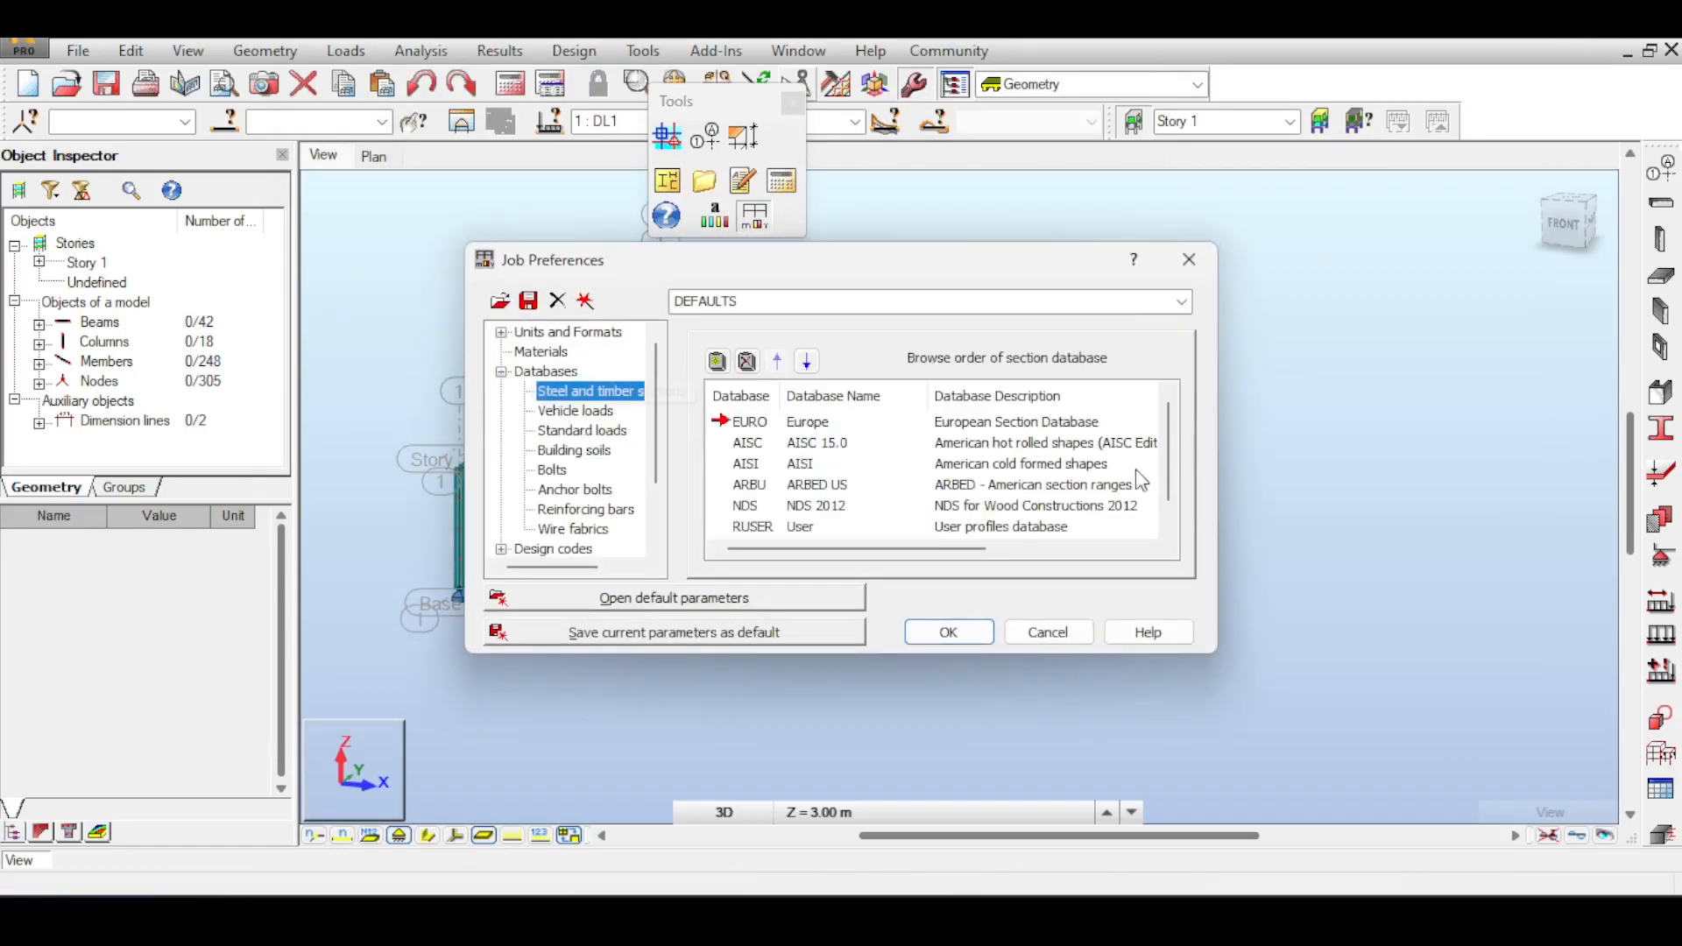
click(736, 372)
click(894, 404)
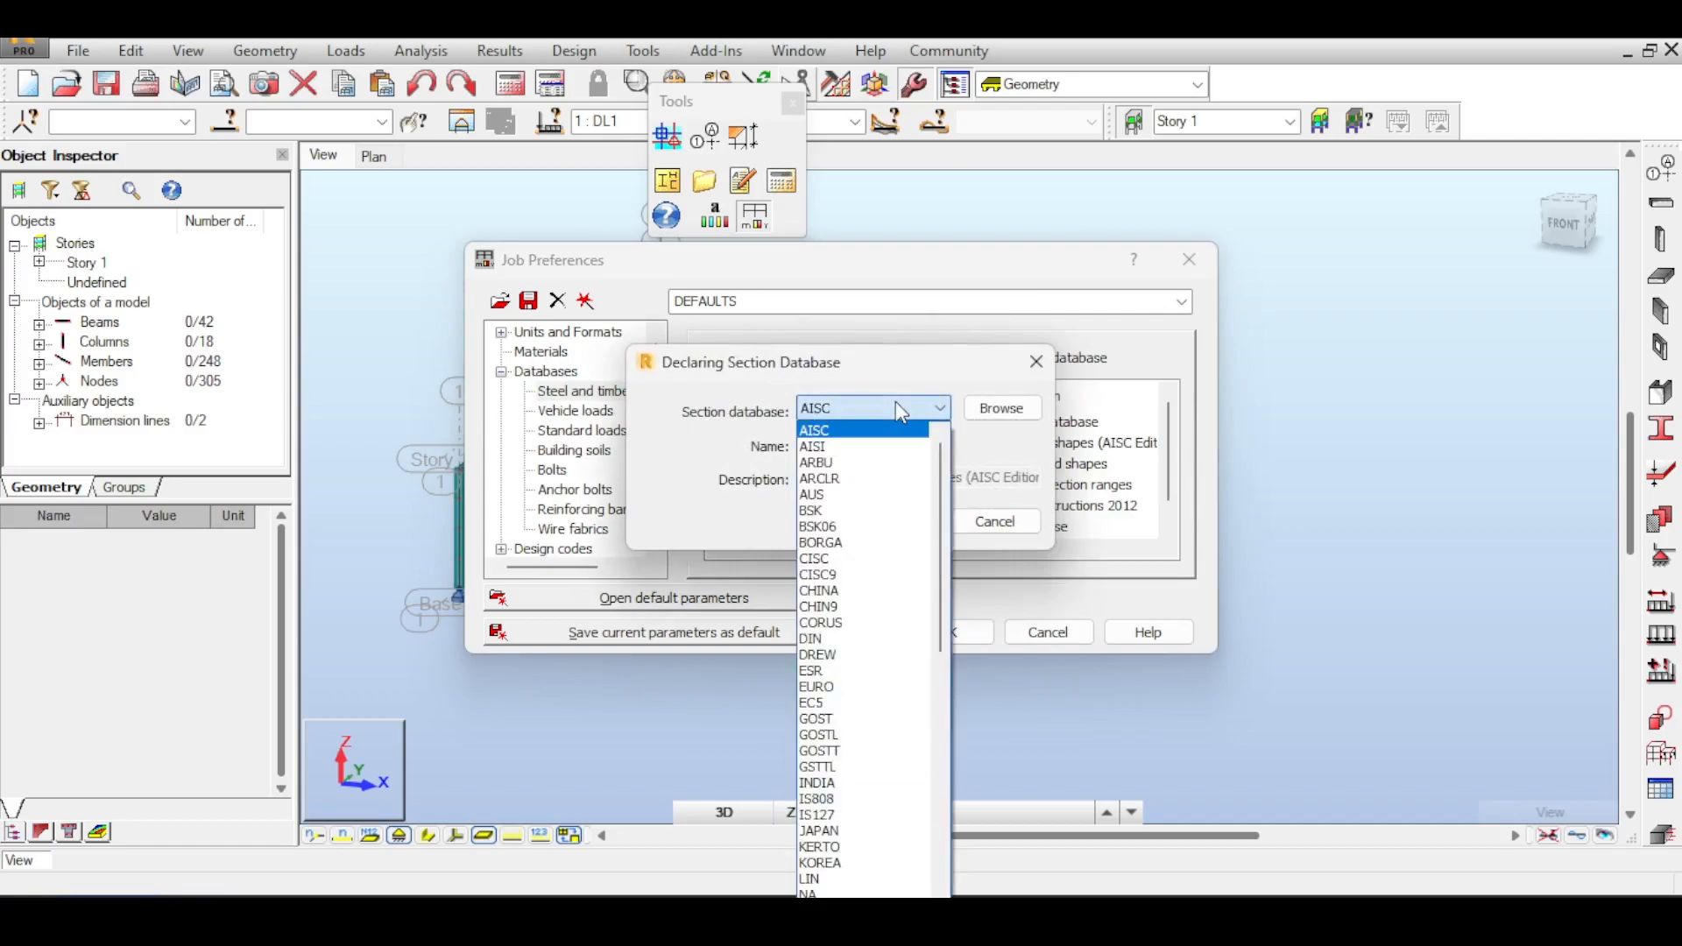
click(867, 507)
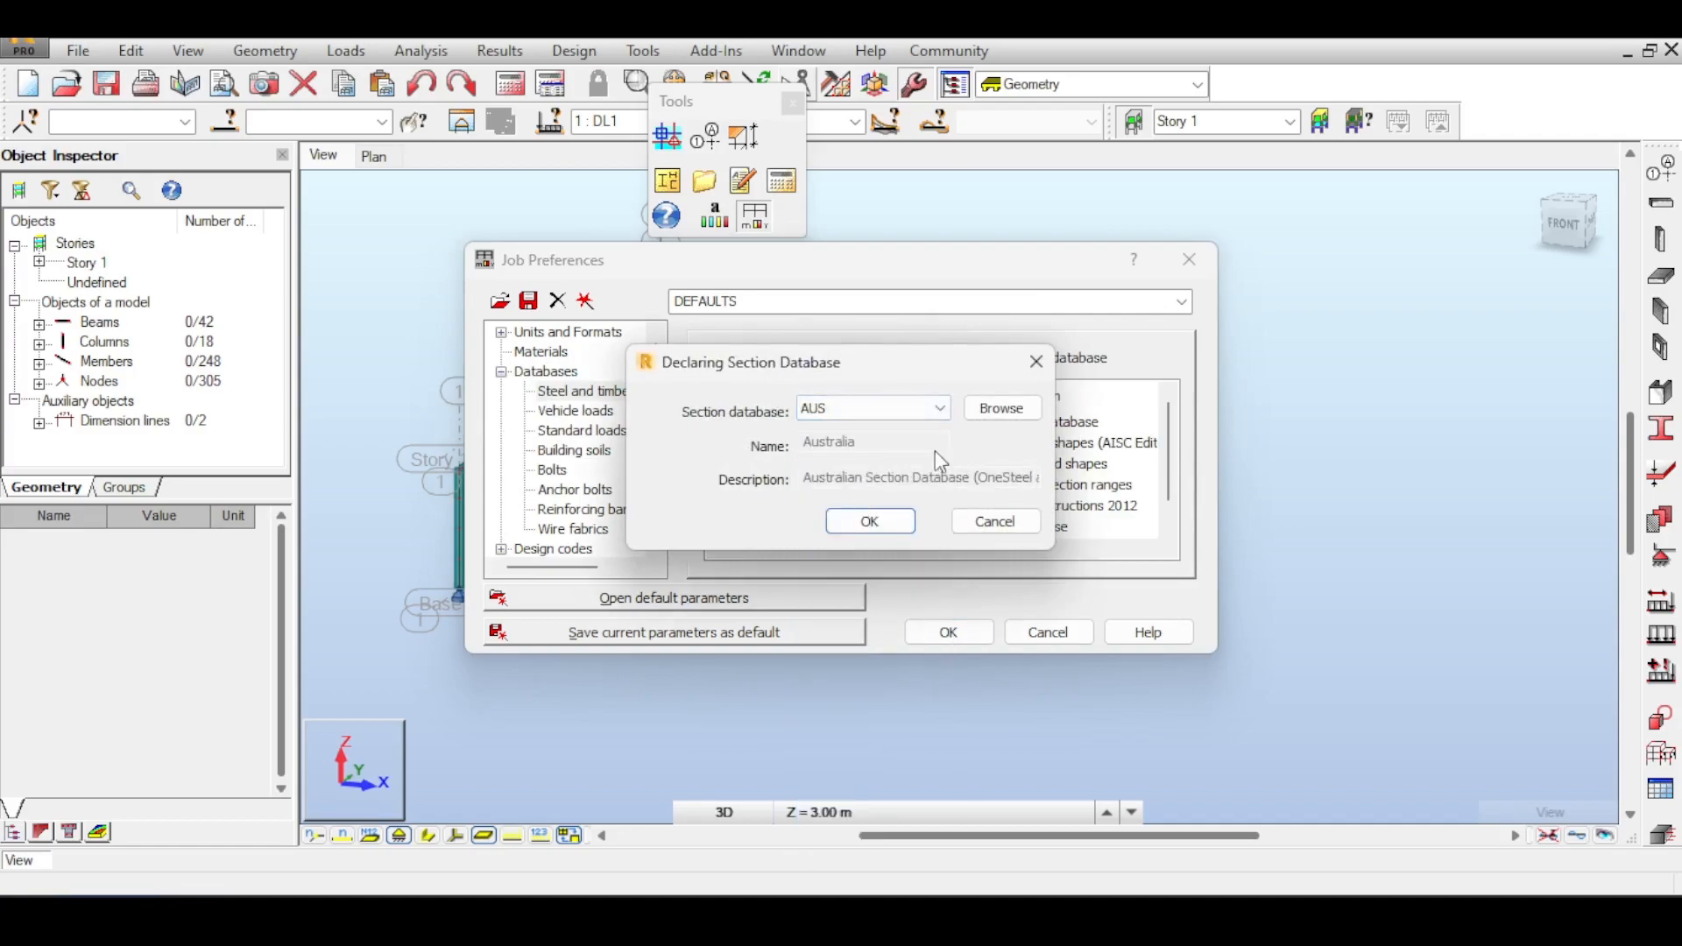
click(872, 522)
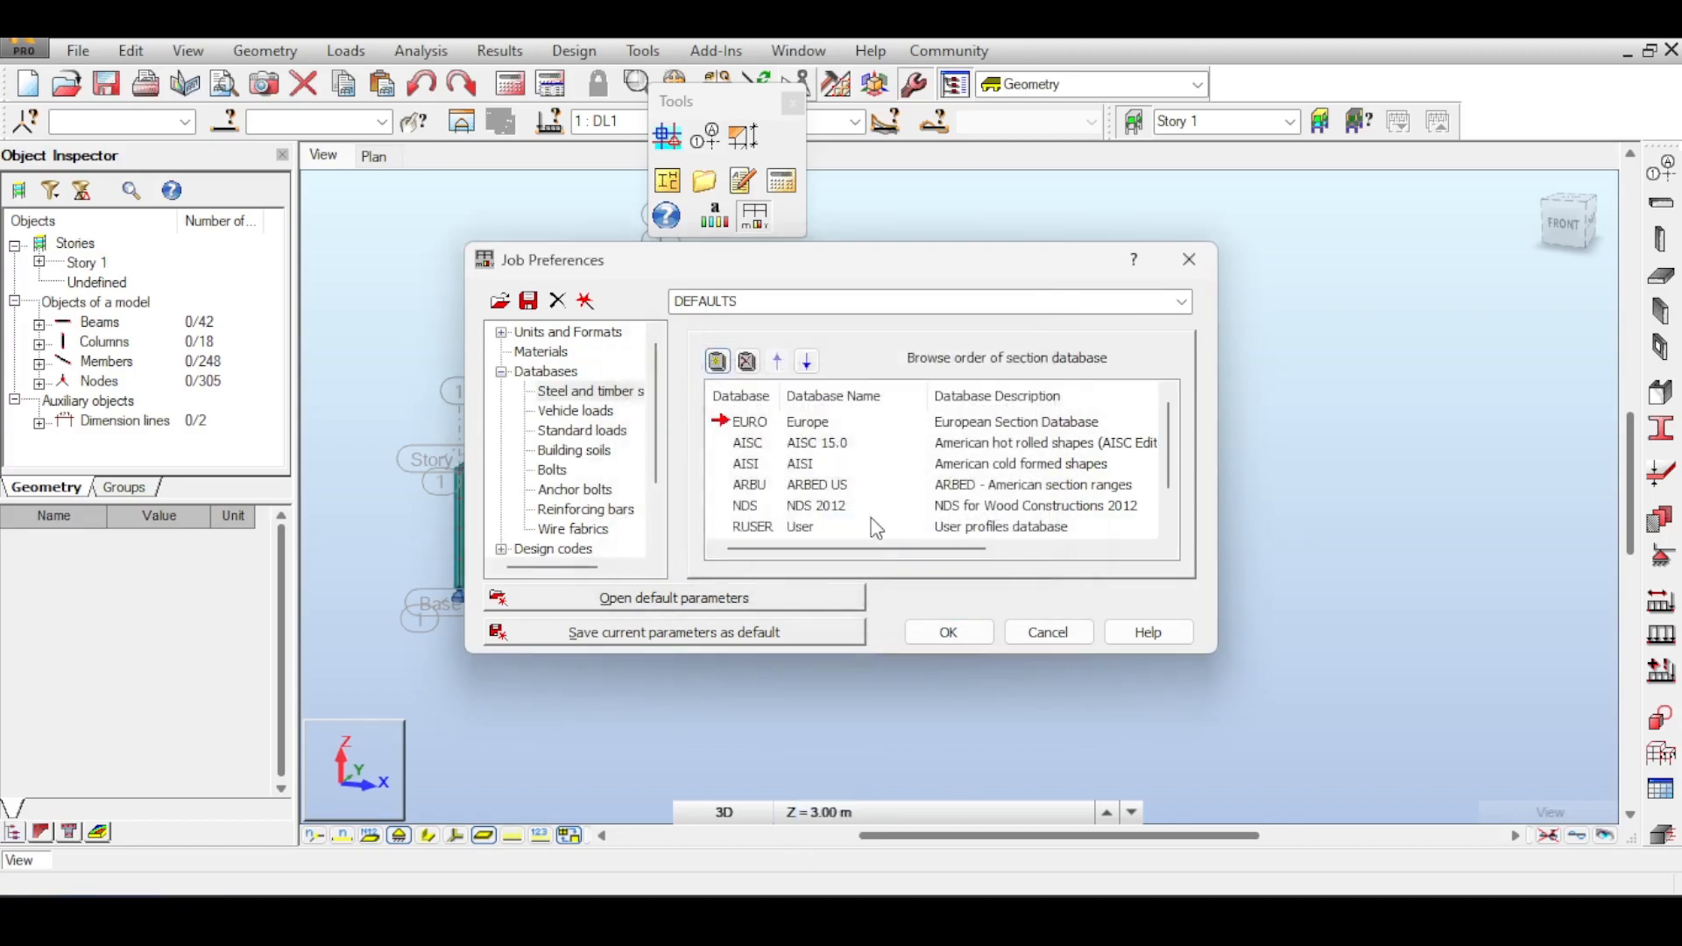
scroll(771, 506, down, 1)
click(765, 506)
click(1189, 259)
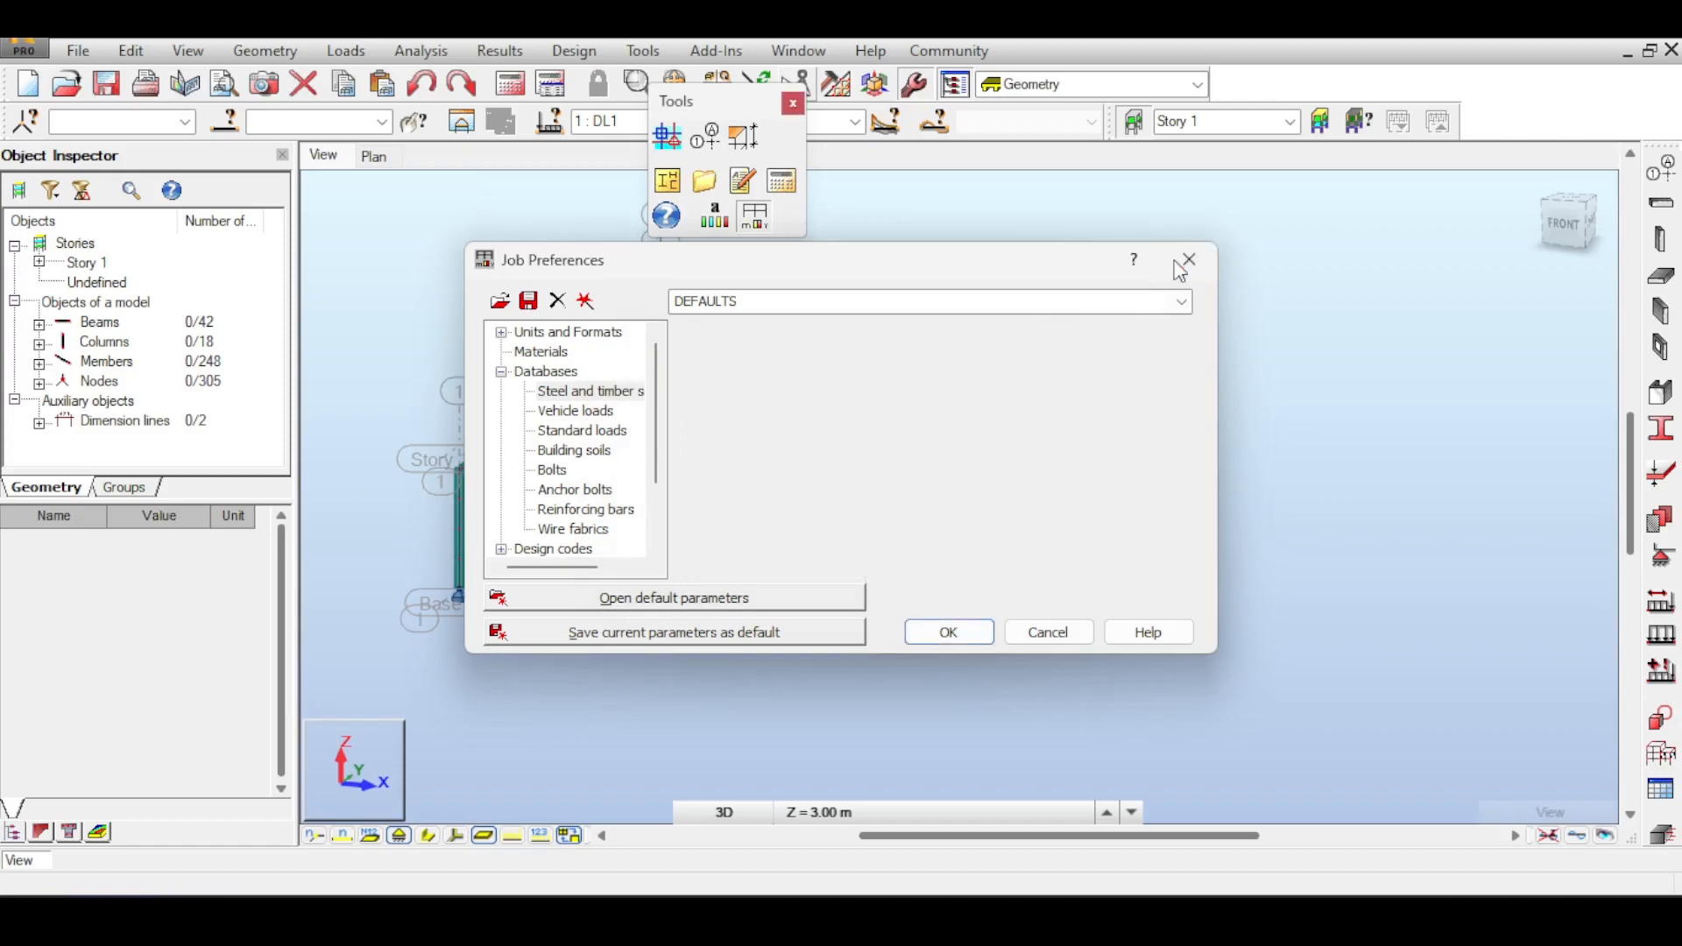
- Check which databases are offered for a new steel section and close the section windows
click(1668, 431)
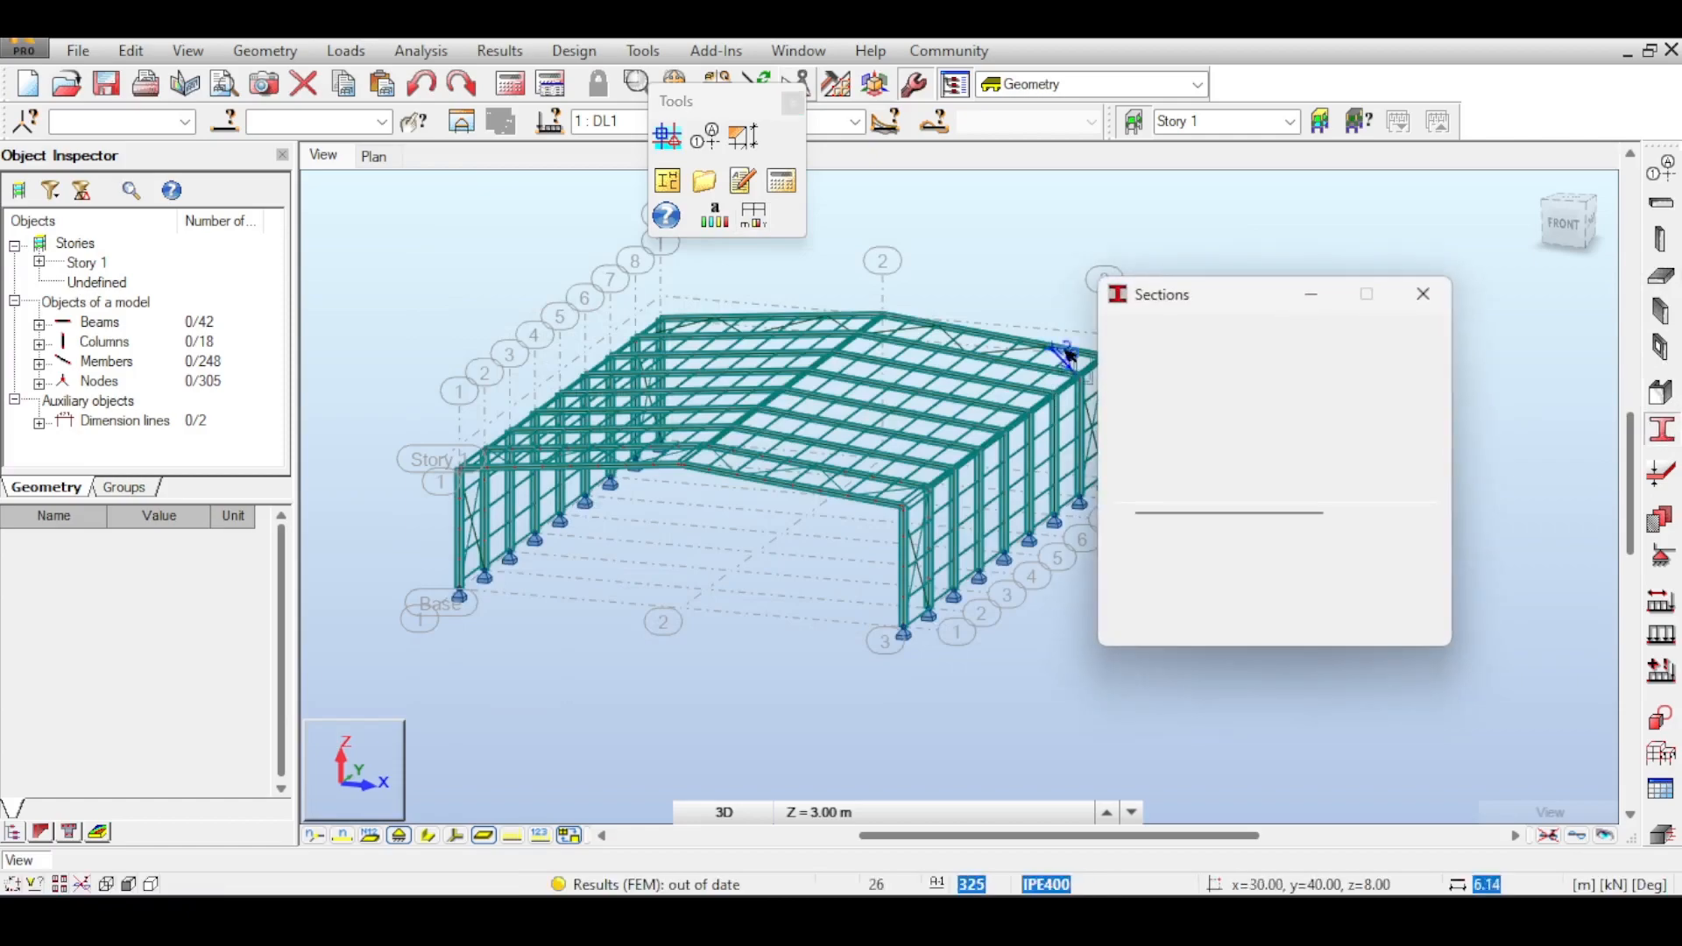
double_click(1400, 528)
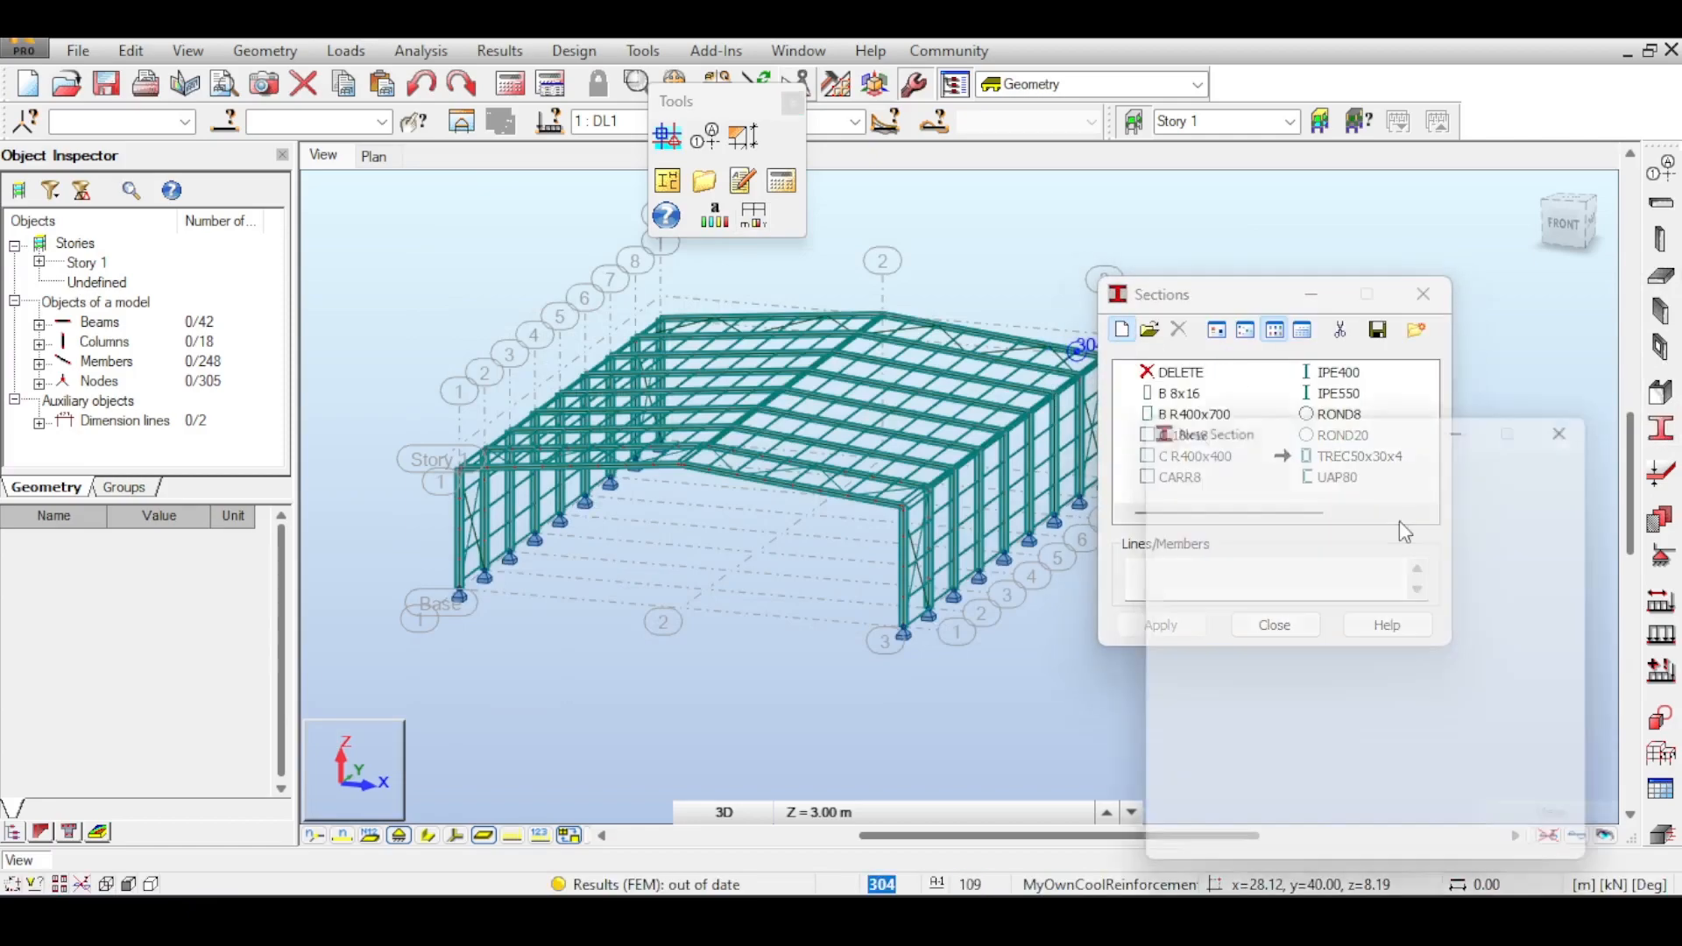
click(1520, 640)
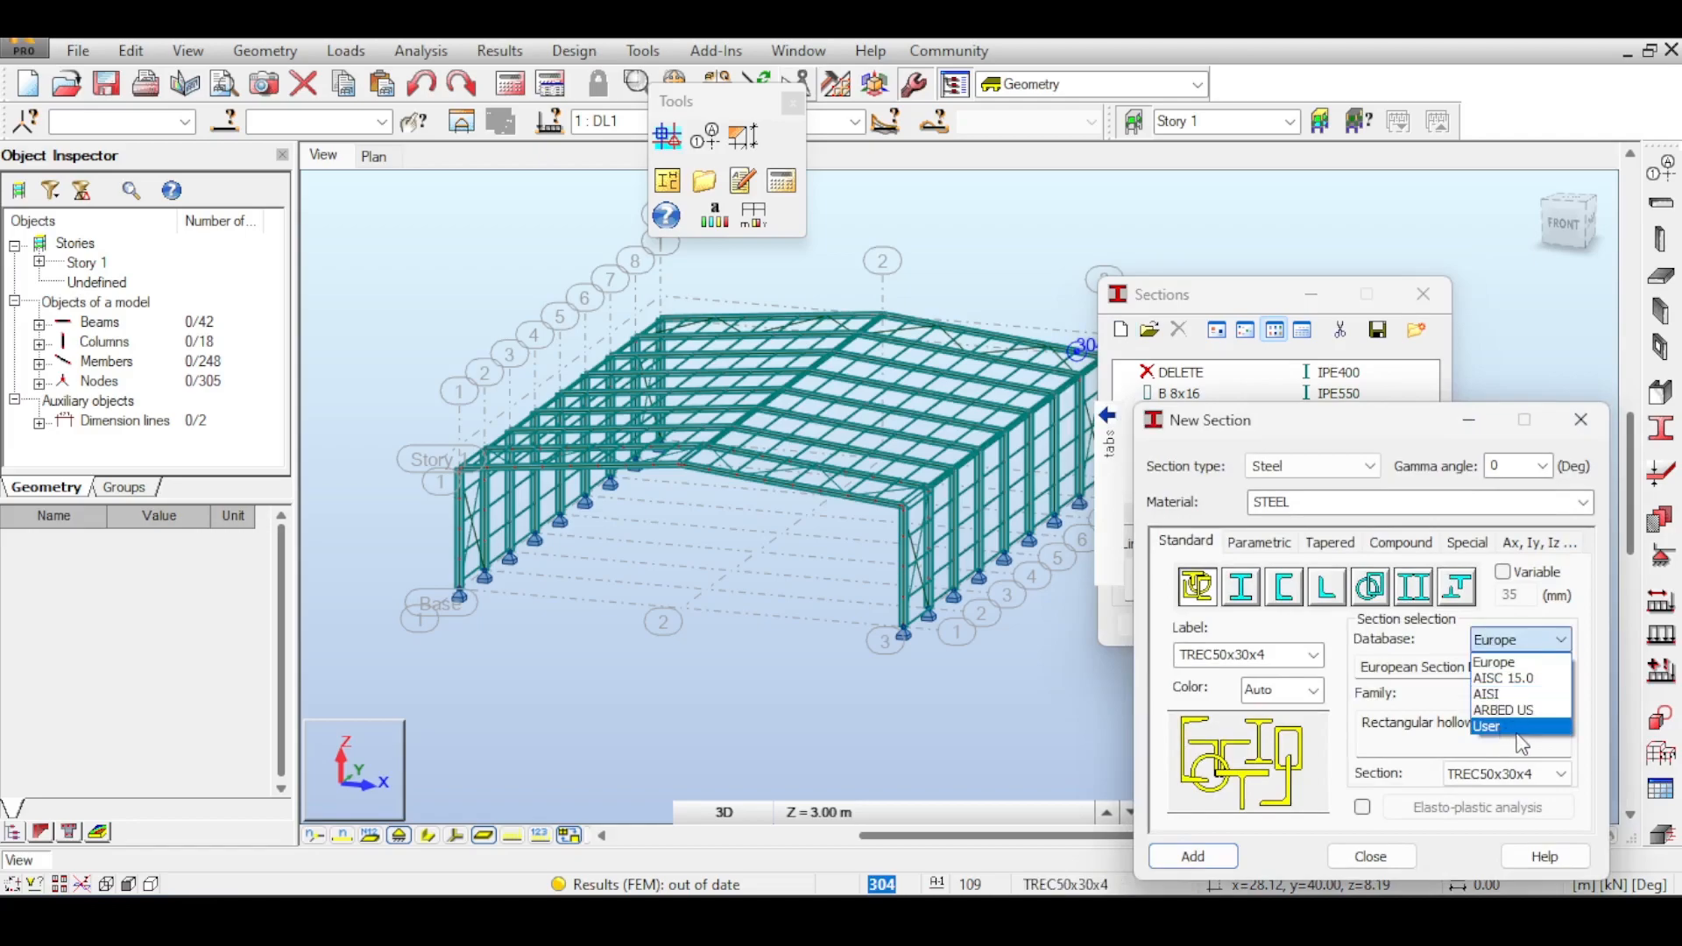
click(1598, 437)
click(1602, 439)
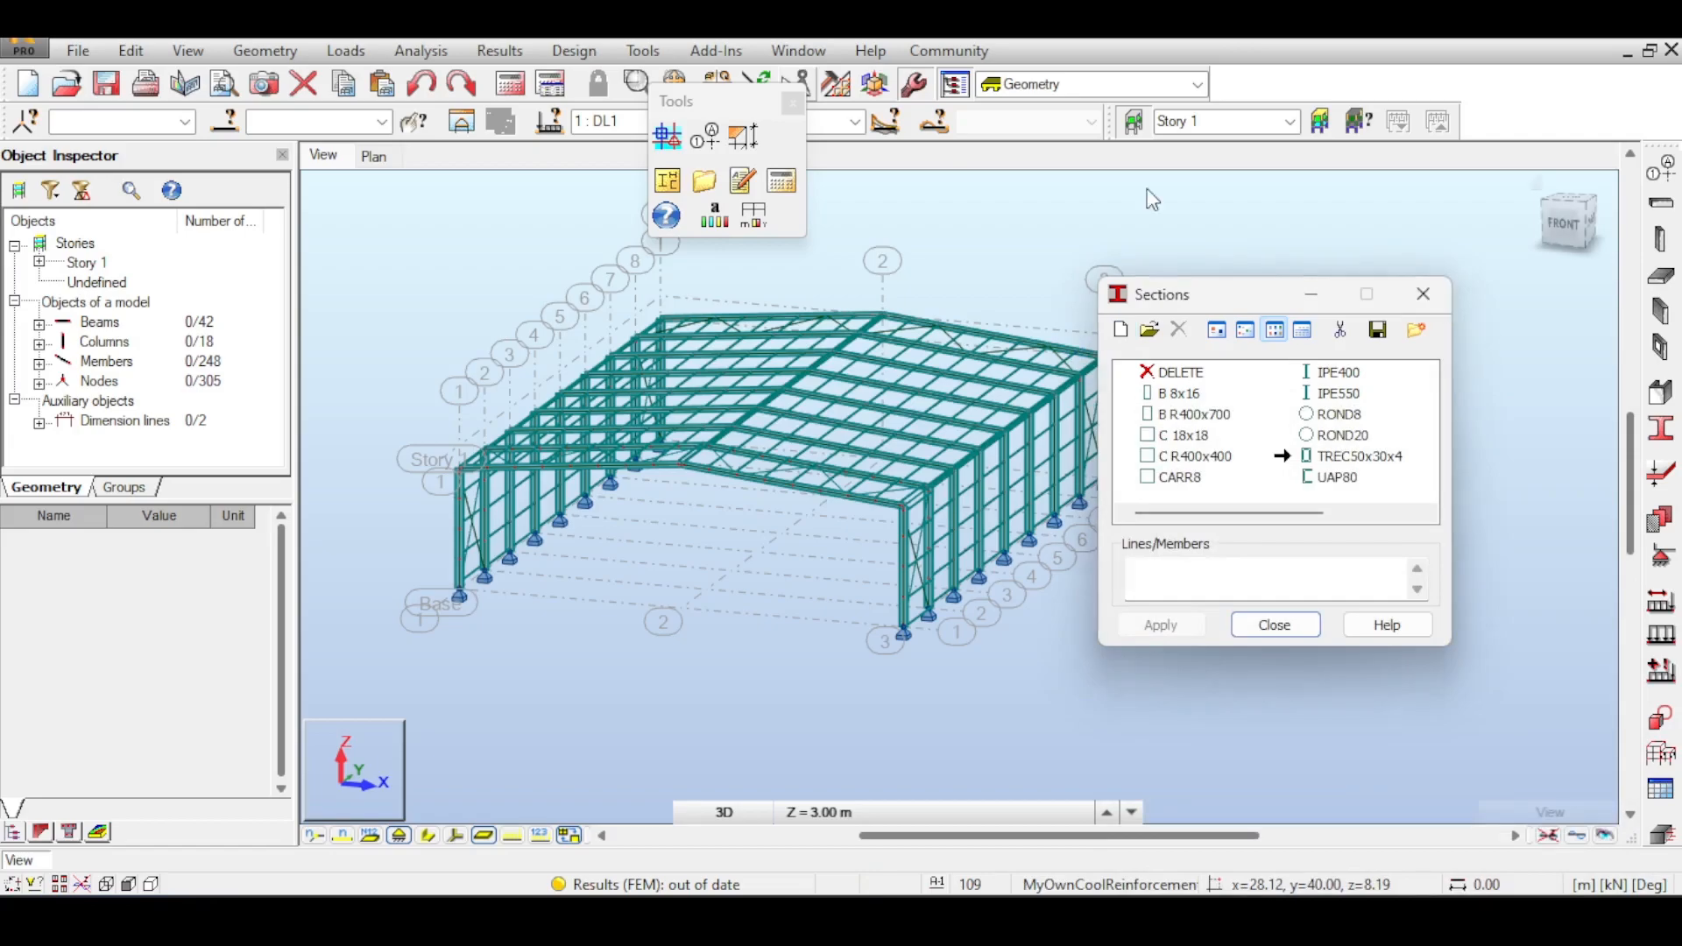
click(1276, 624)
- Add the Australian section database AUS to the steel and timber section databases in the job preferences
click(758, 221)
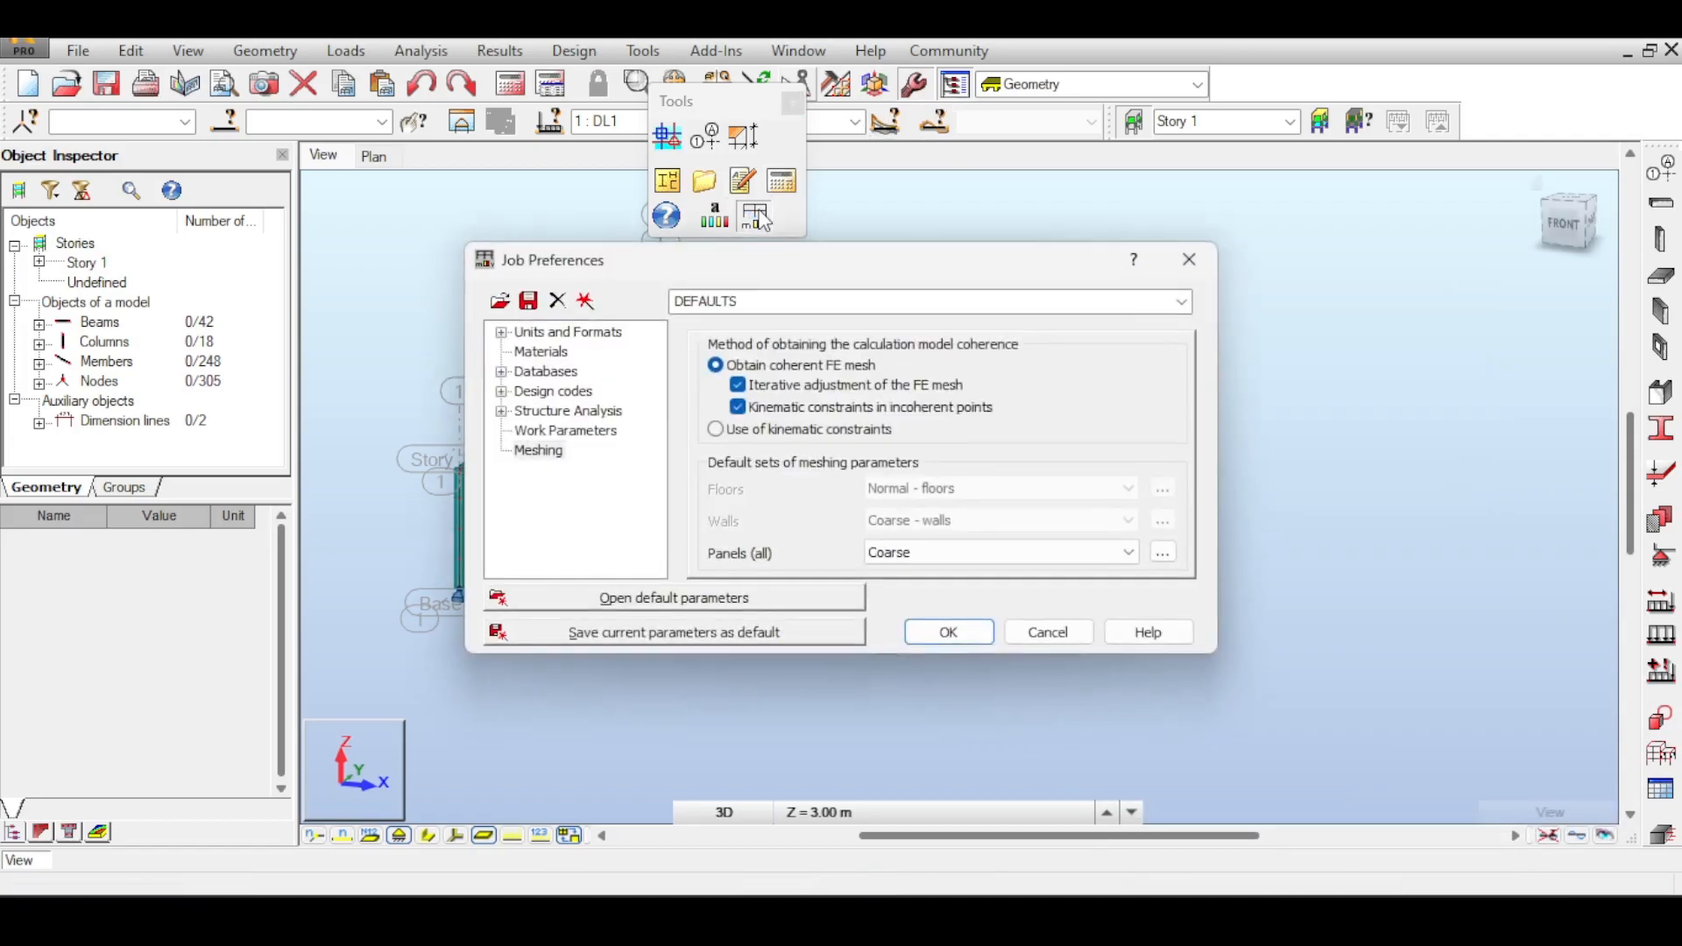
click(547, 372)
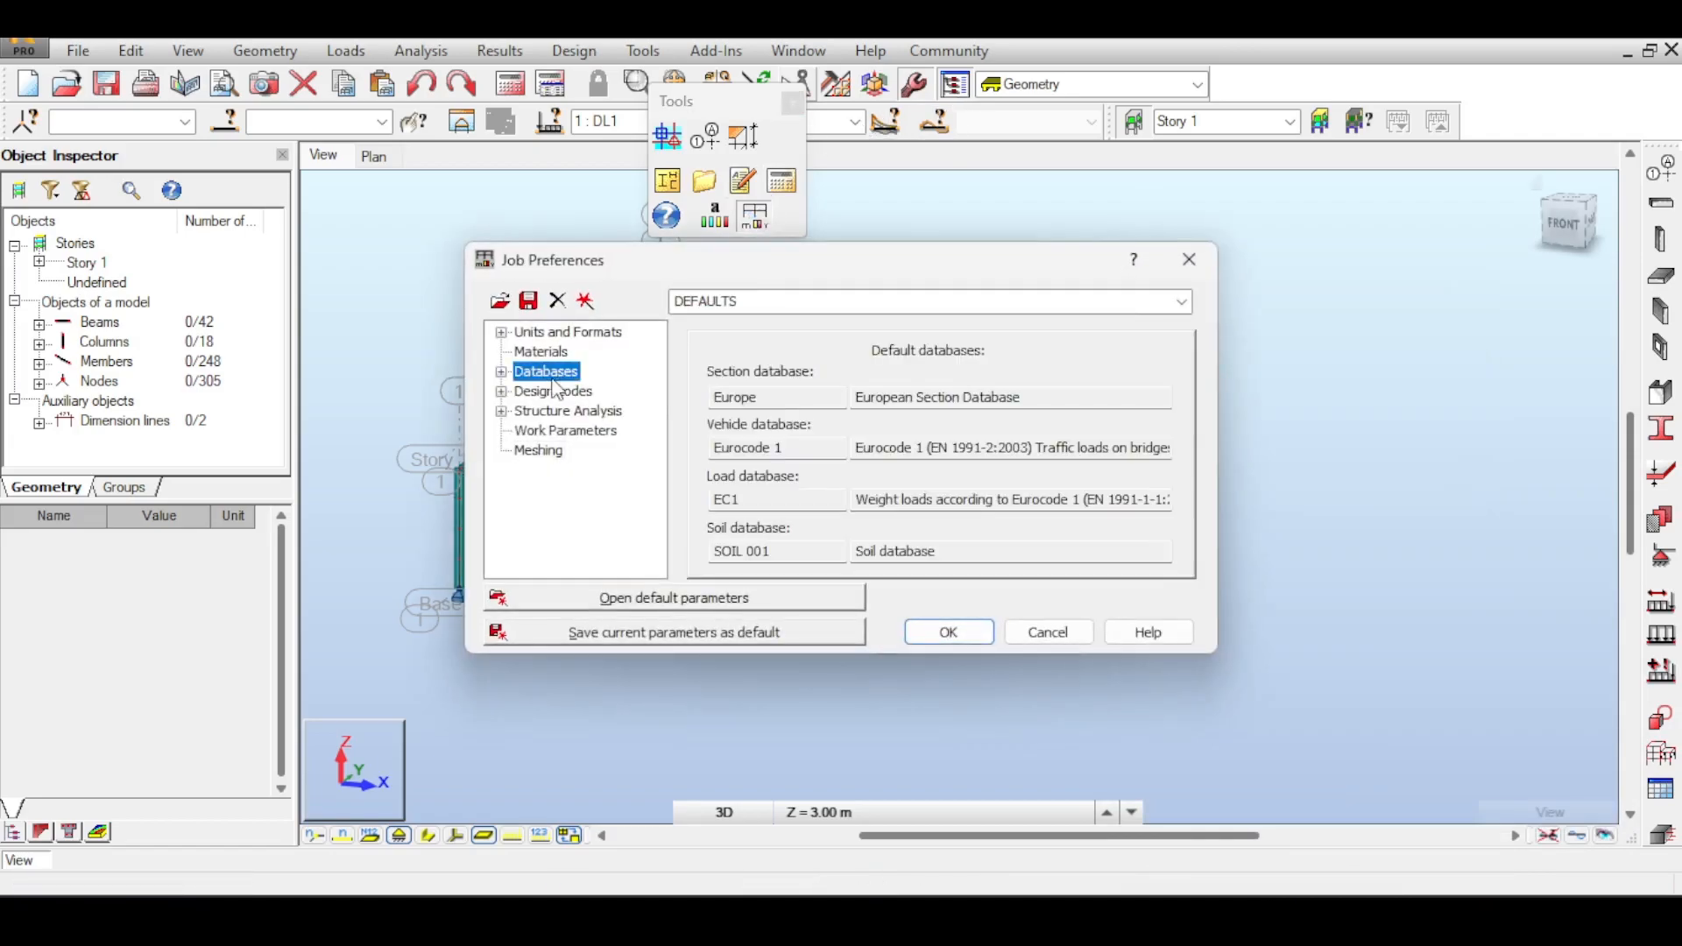
click(502, 373)
click(589, 392)
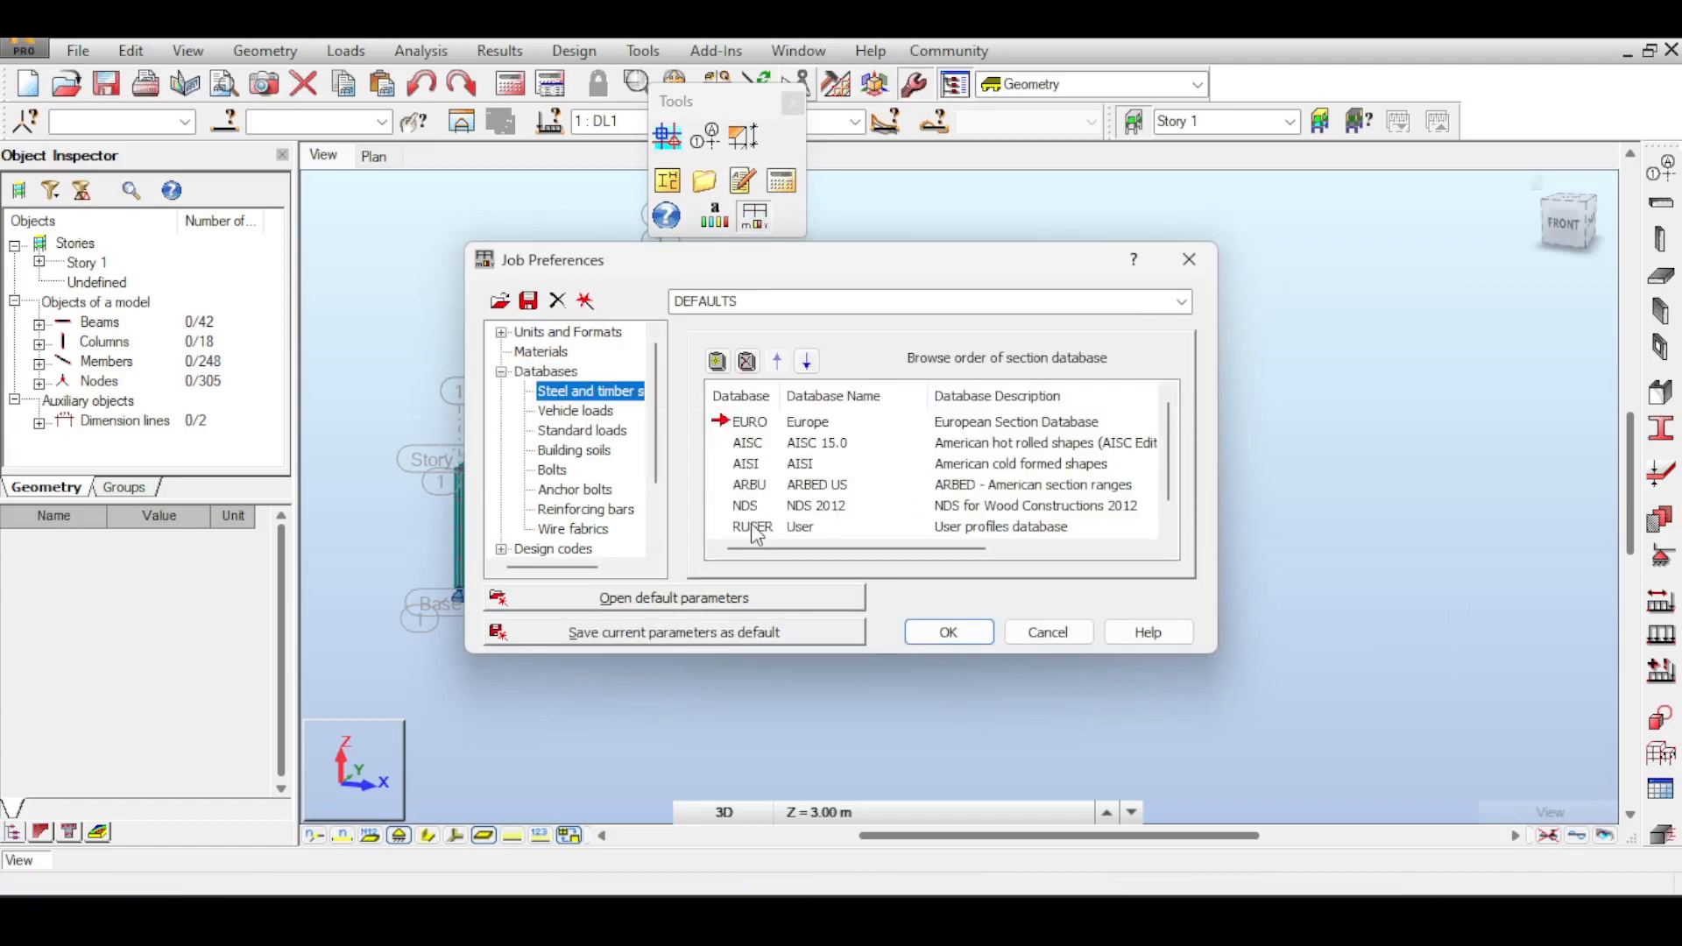
scroll(757, 535, down, 1)
scroll(758, 512, up, 1)
scroll(771, 499, down, 1)
scroll(780, 484, up, 1)
scroll(780, 484, down, 1)
scroll(773, 473, up, 1)
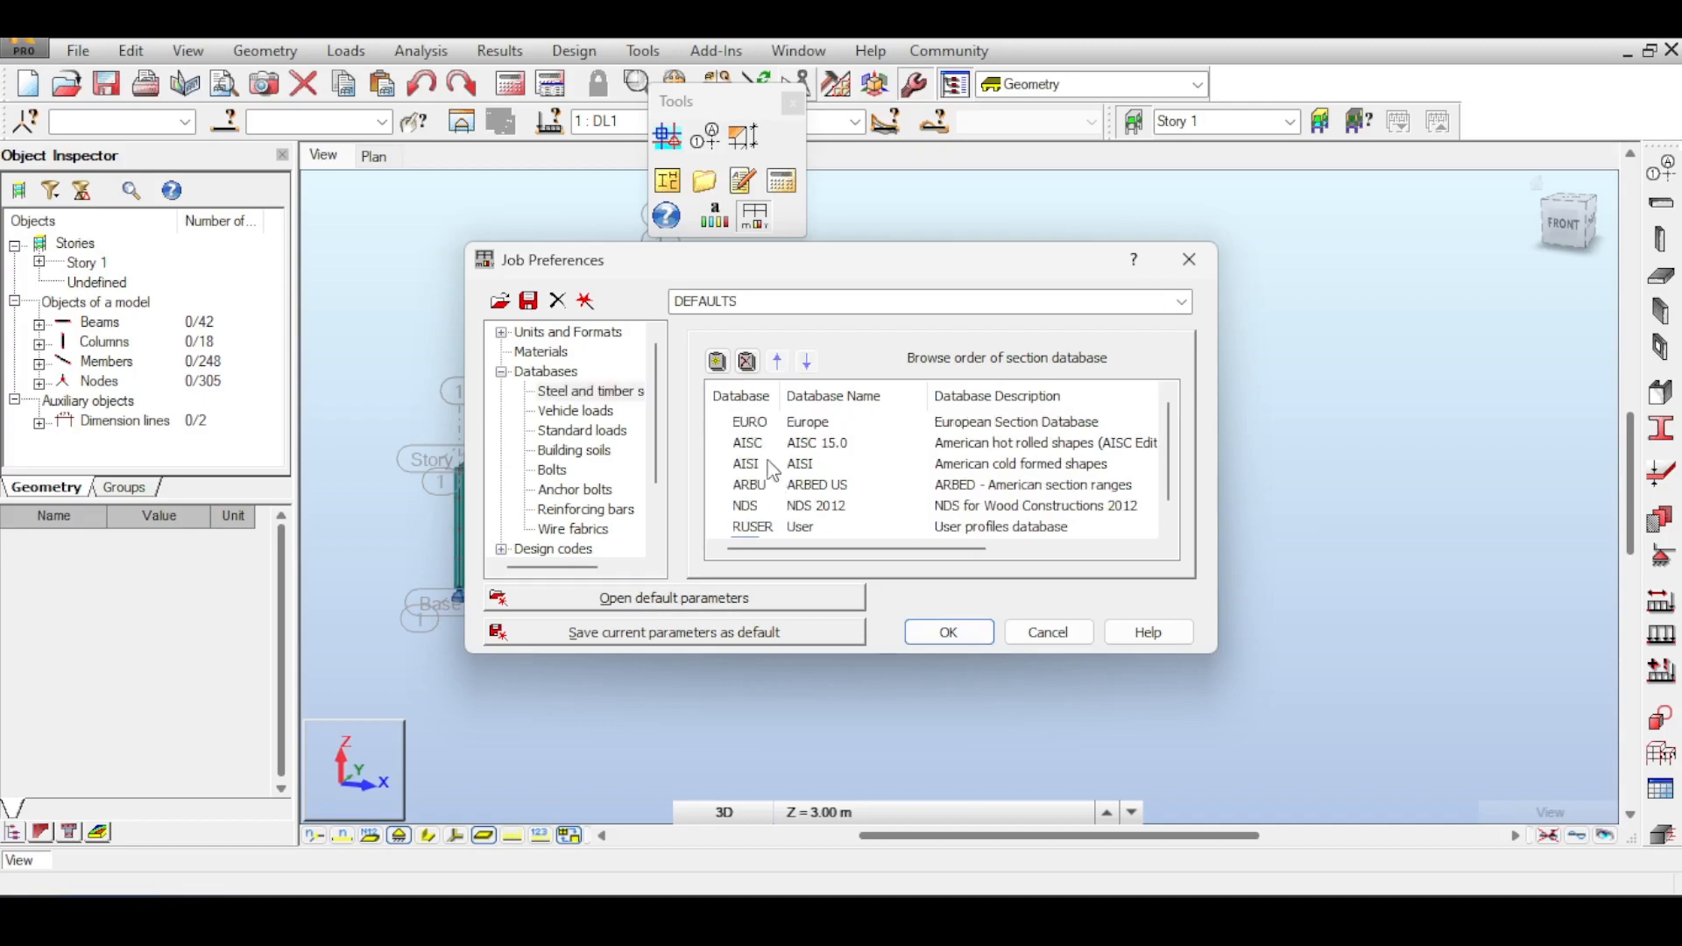
click(578, 390)
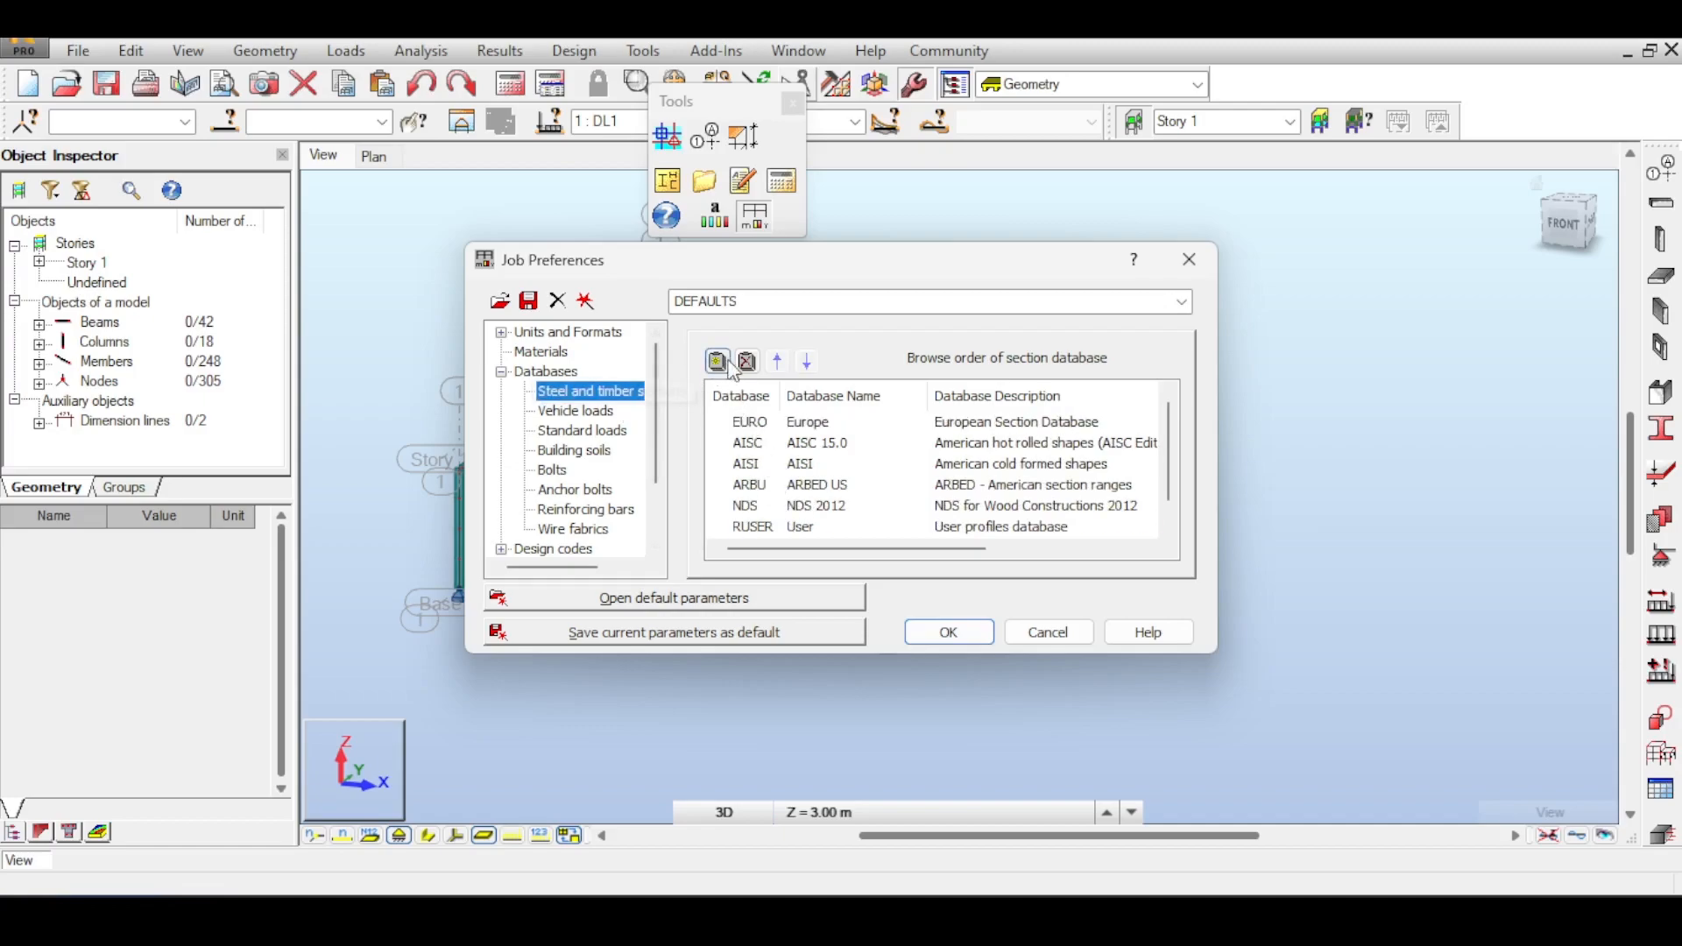
click(718, 361)
click(862, 427)
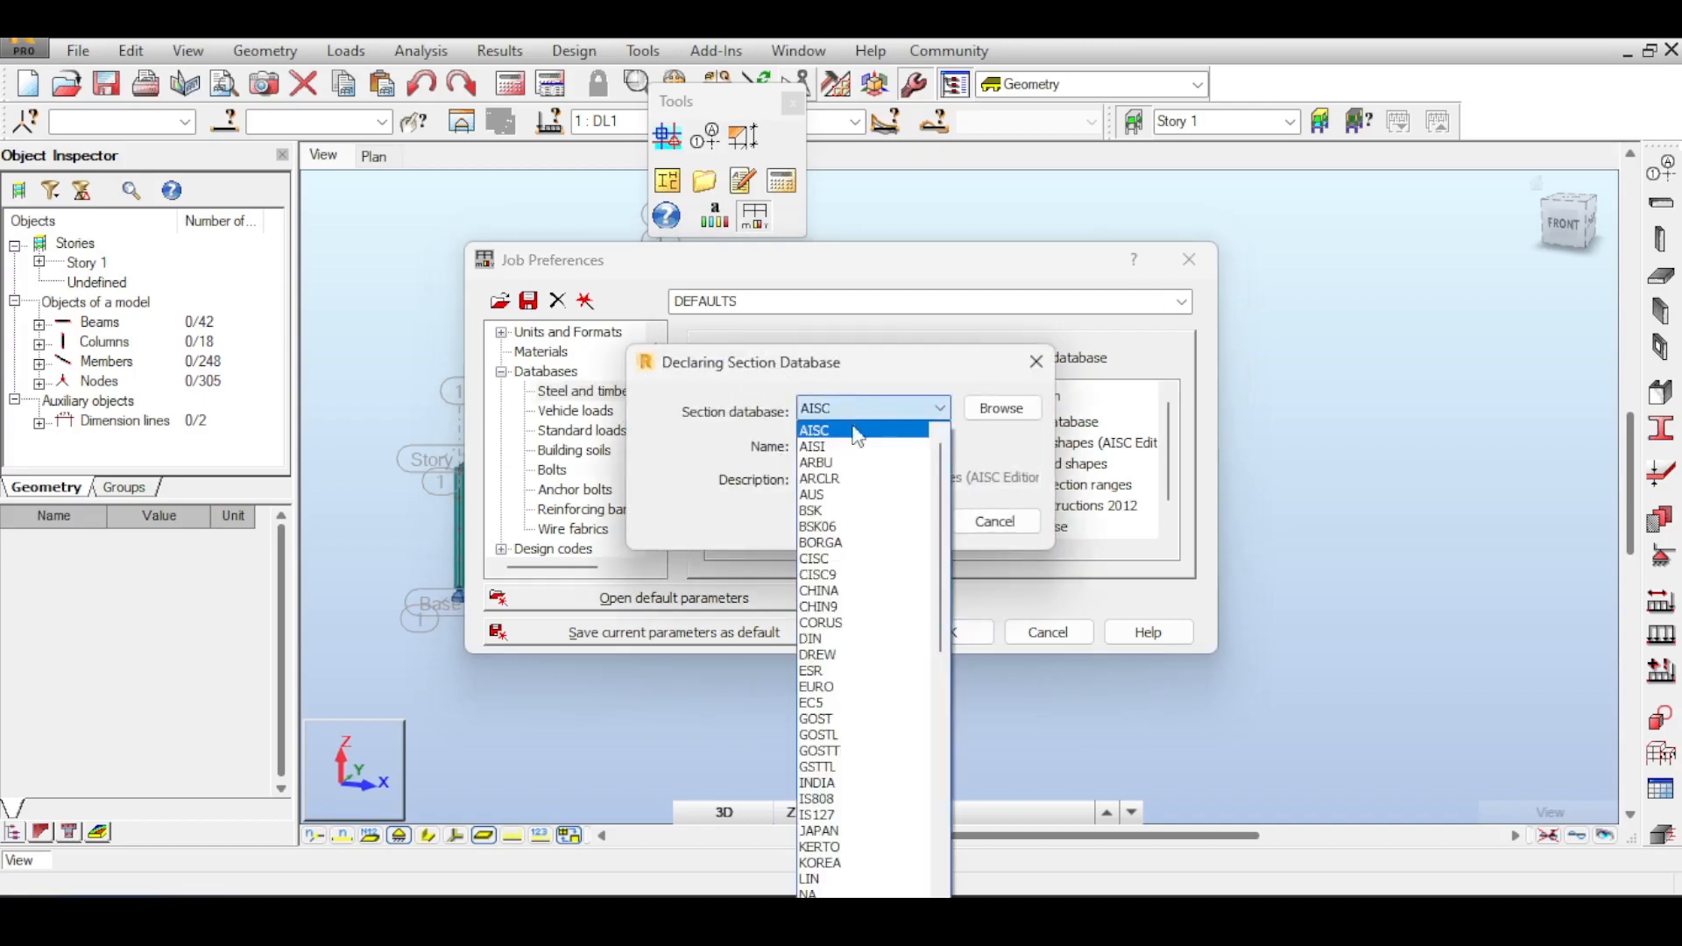
click(826, 499)
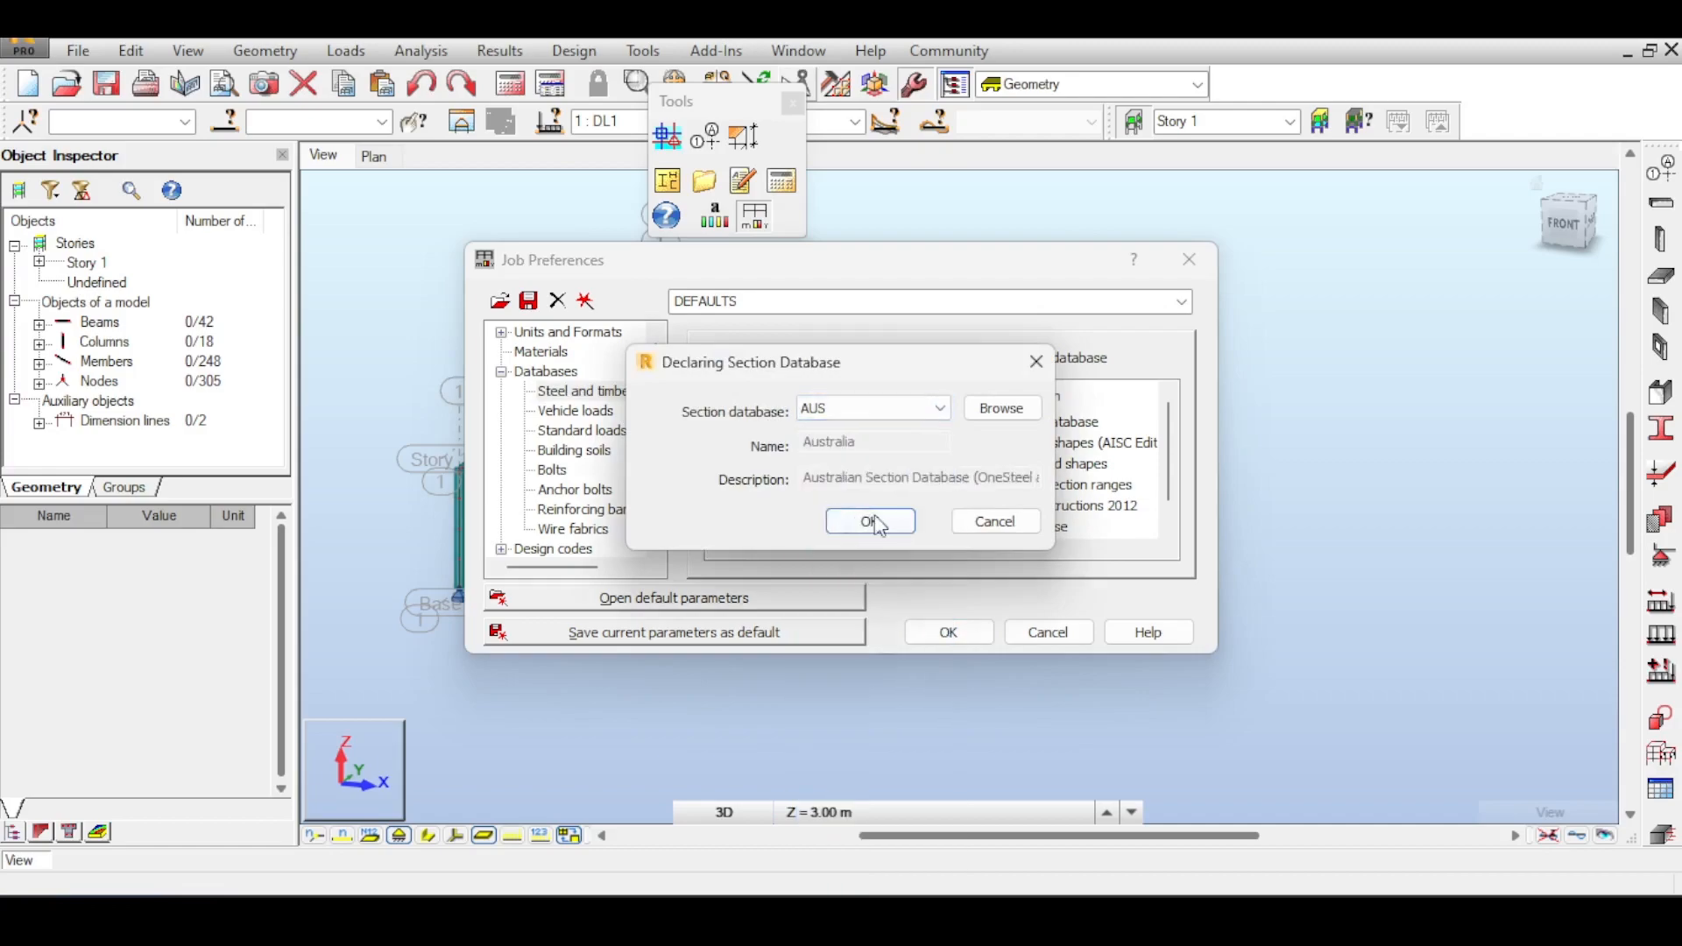
click(871, 521)
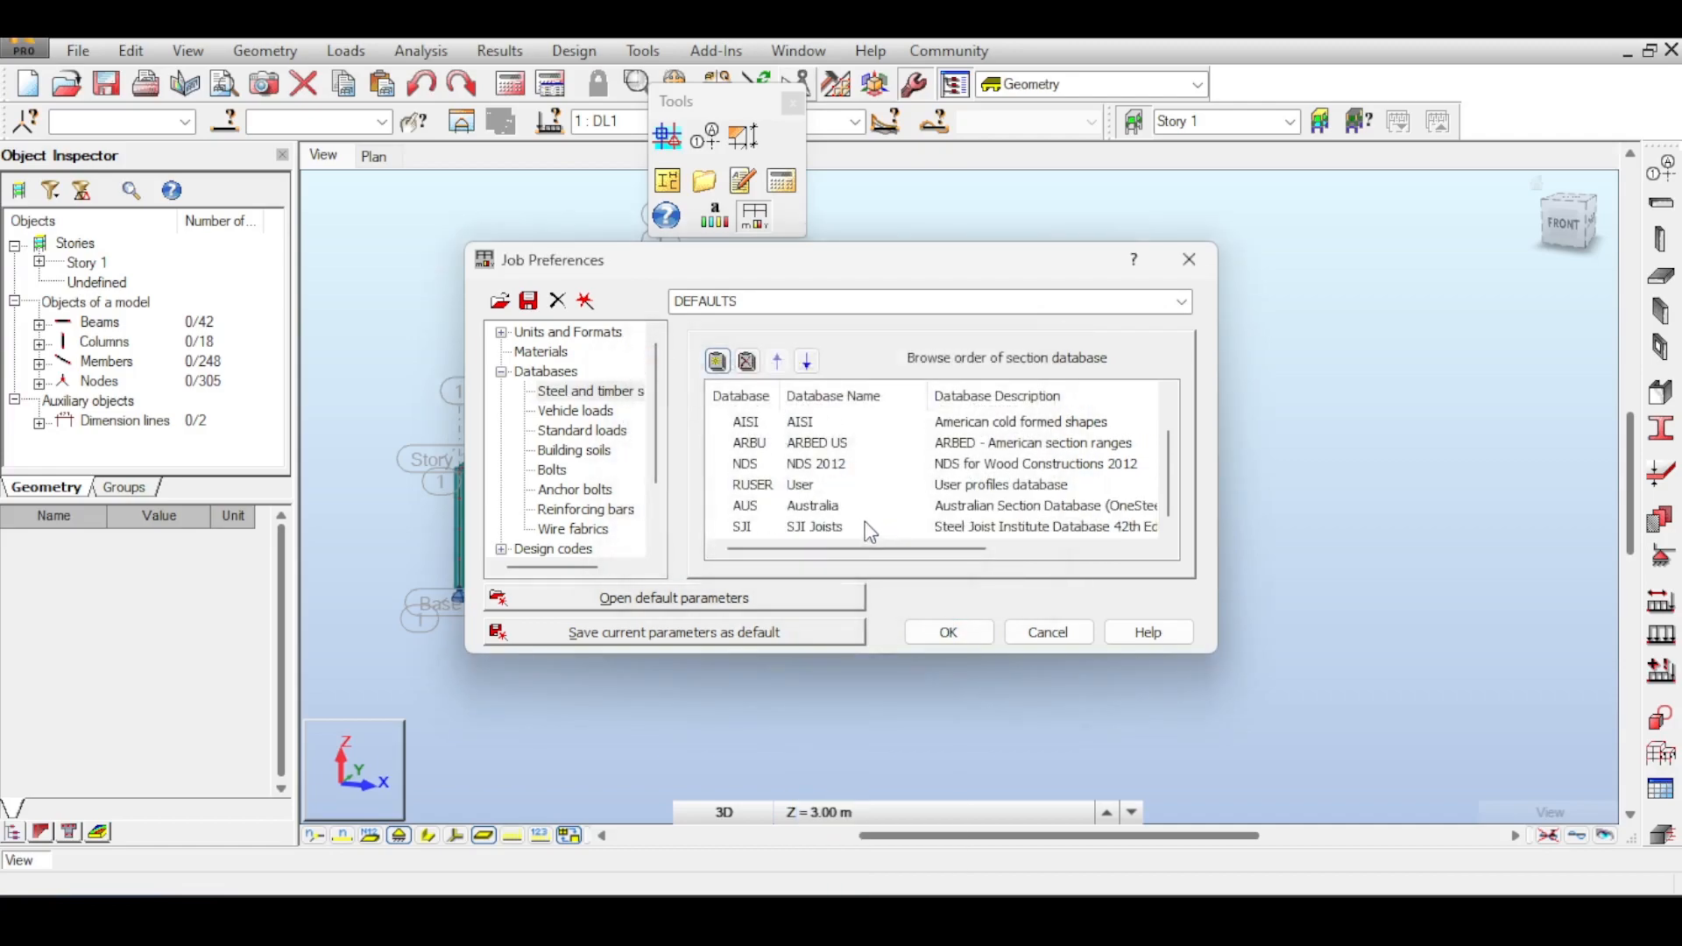
- Place the AUS database directly below AISI in the browse order and accept the job preferences
click(746, 506)
click(783, 365)
click(778, 362)
click(778, 361)
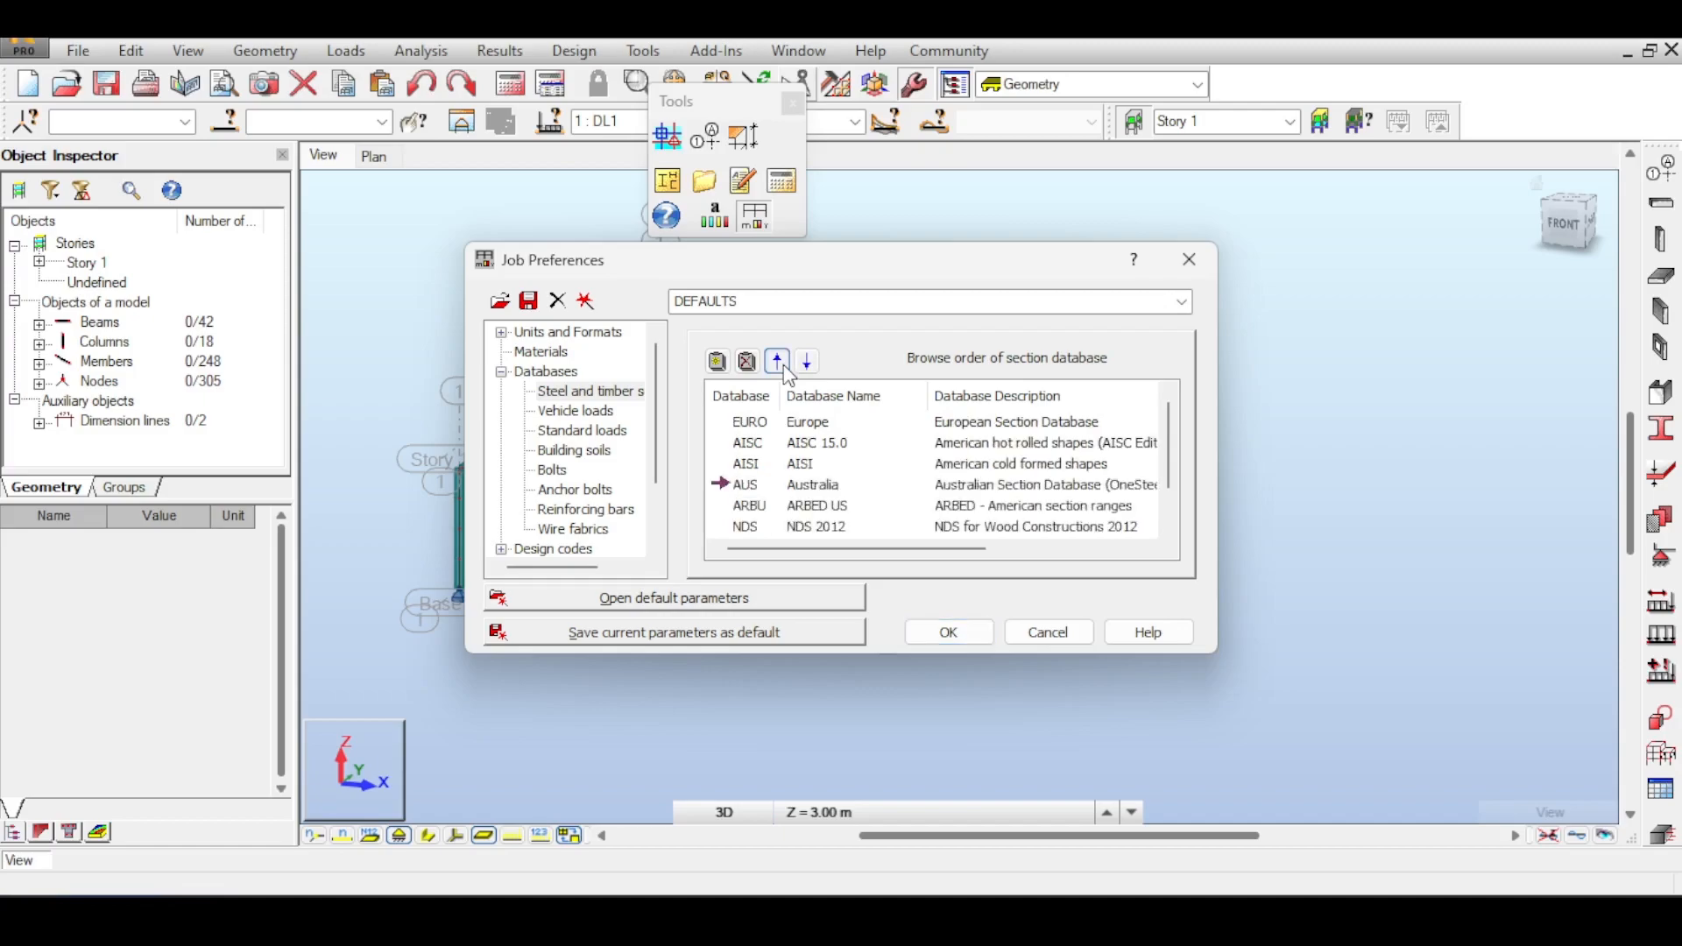
click(778, 361)
click(778, 362)
click(806, 361)
click(807, 361)
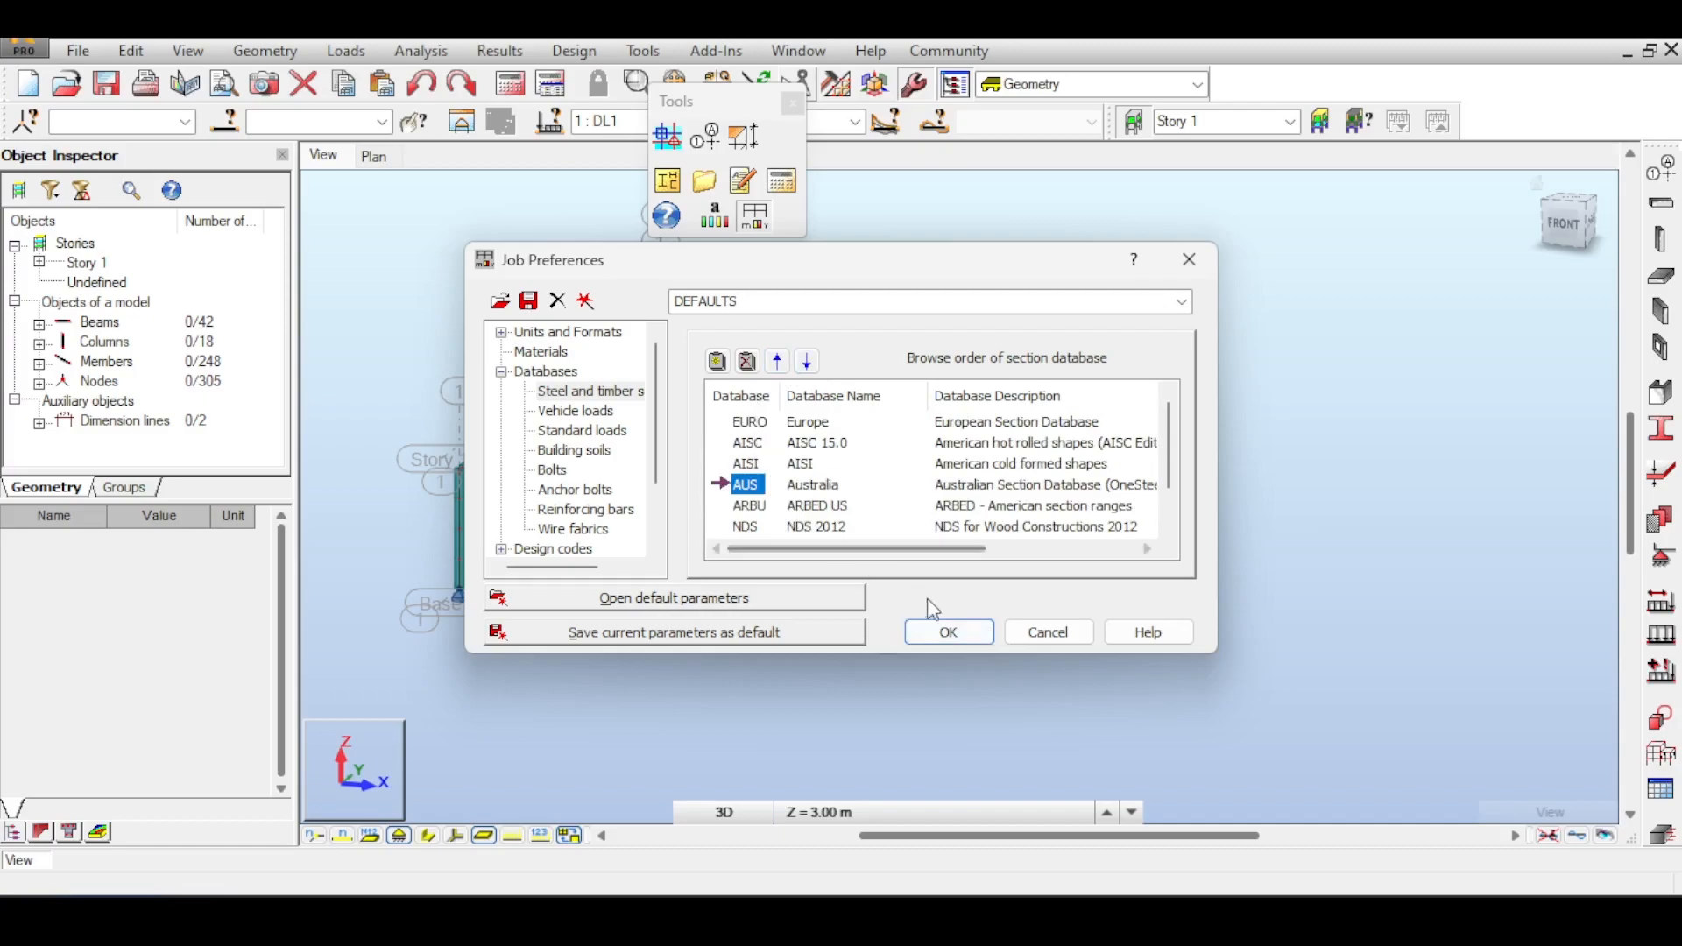
click(950, 632)
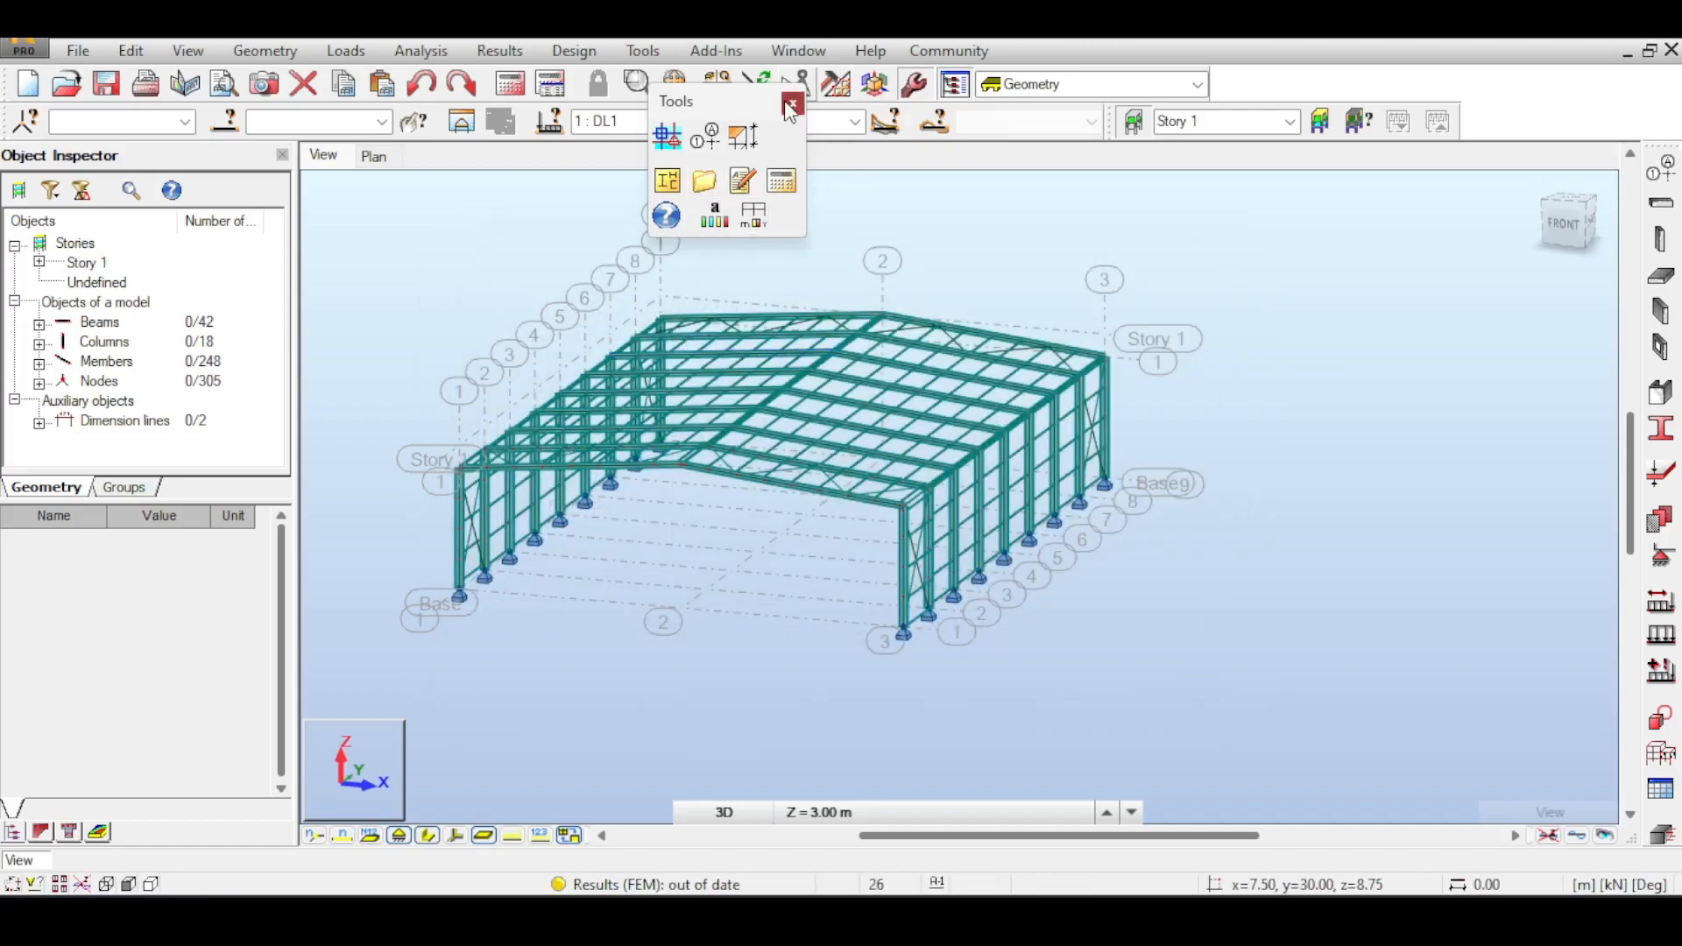
- Start a new steel section and set its database to Australia
click(792, 107)
click(1660, 428)
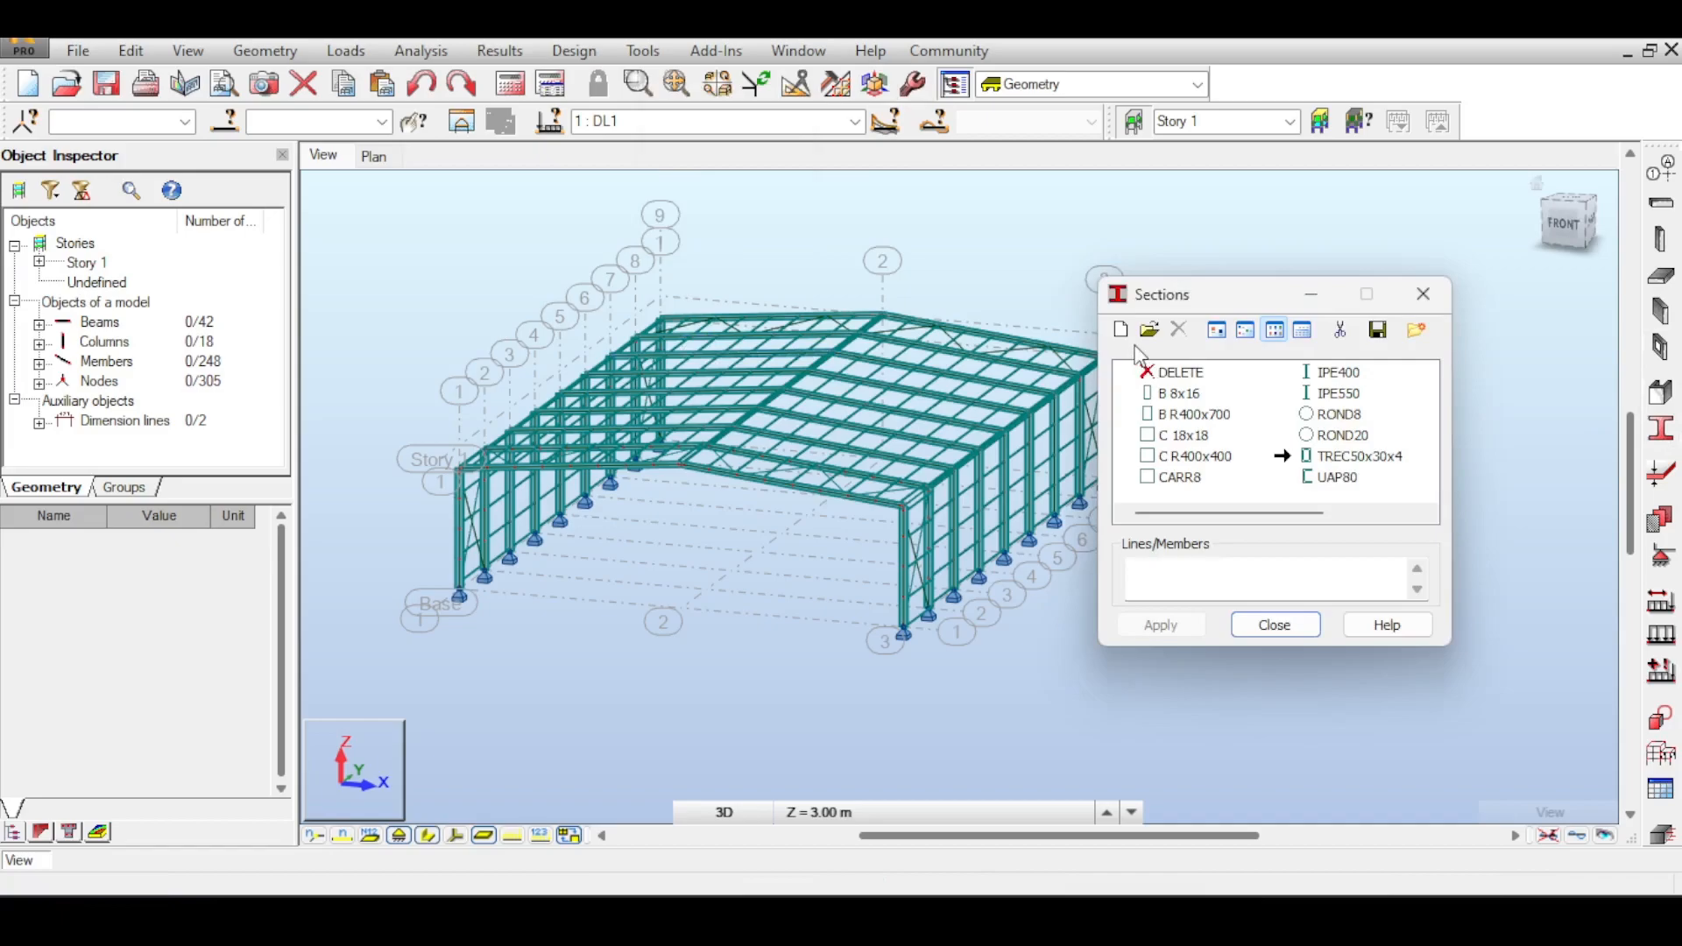
click(1122, 330)
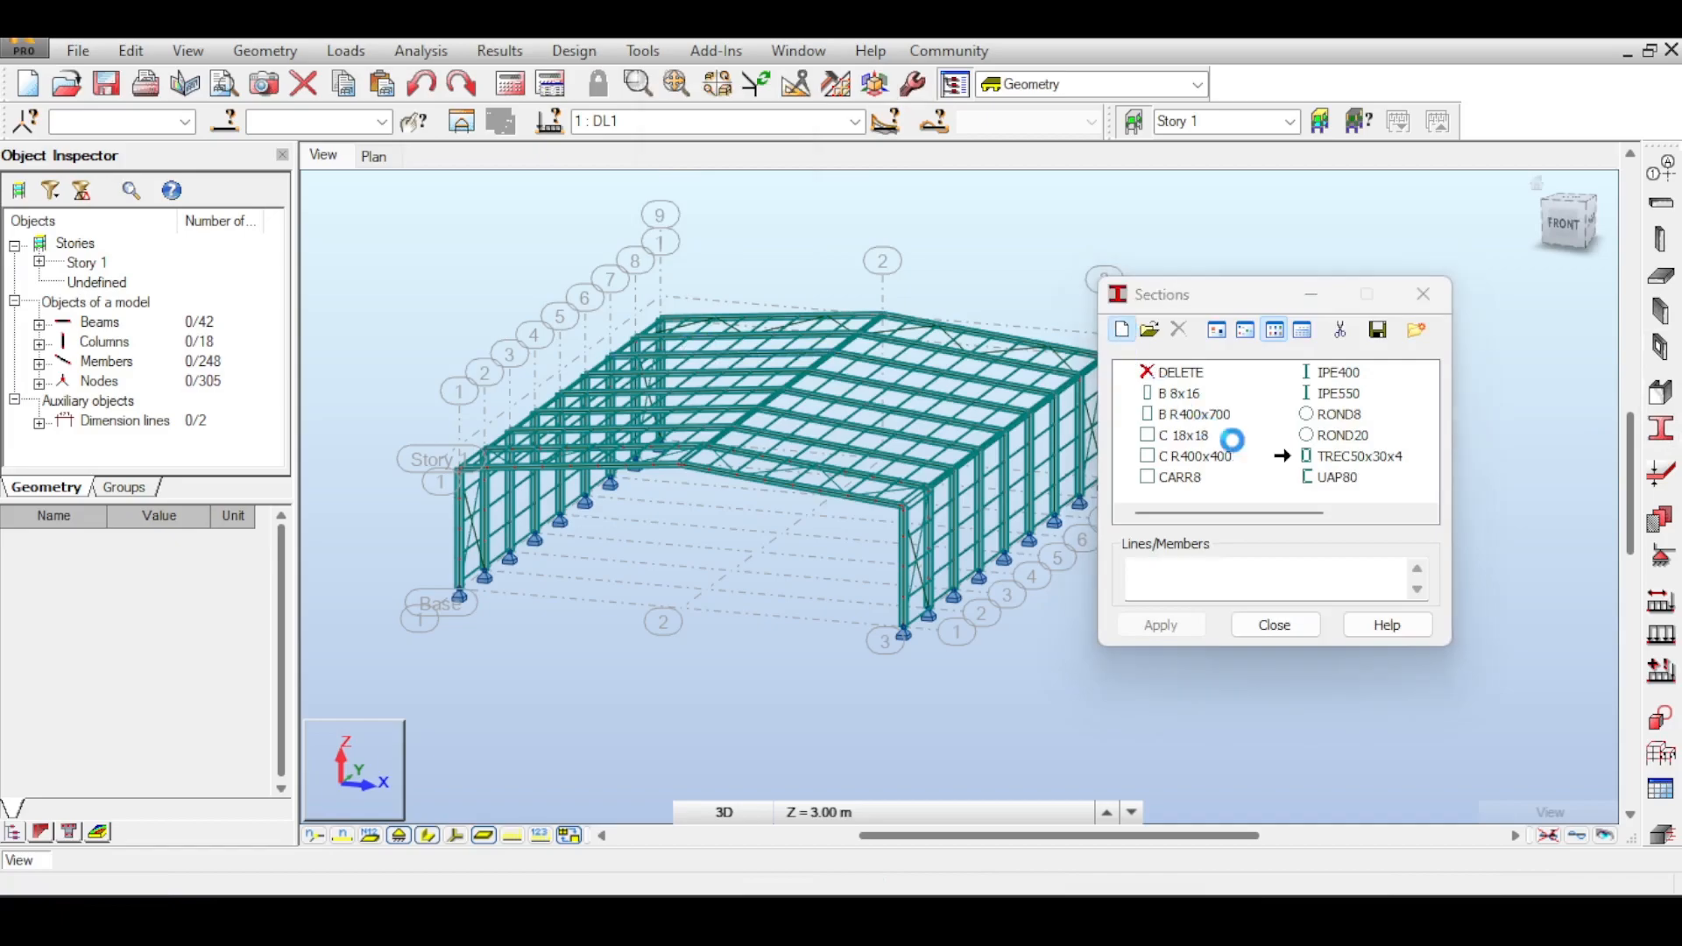
drag(1349, 330, 1040, 294)
click(1224, 496)
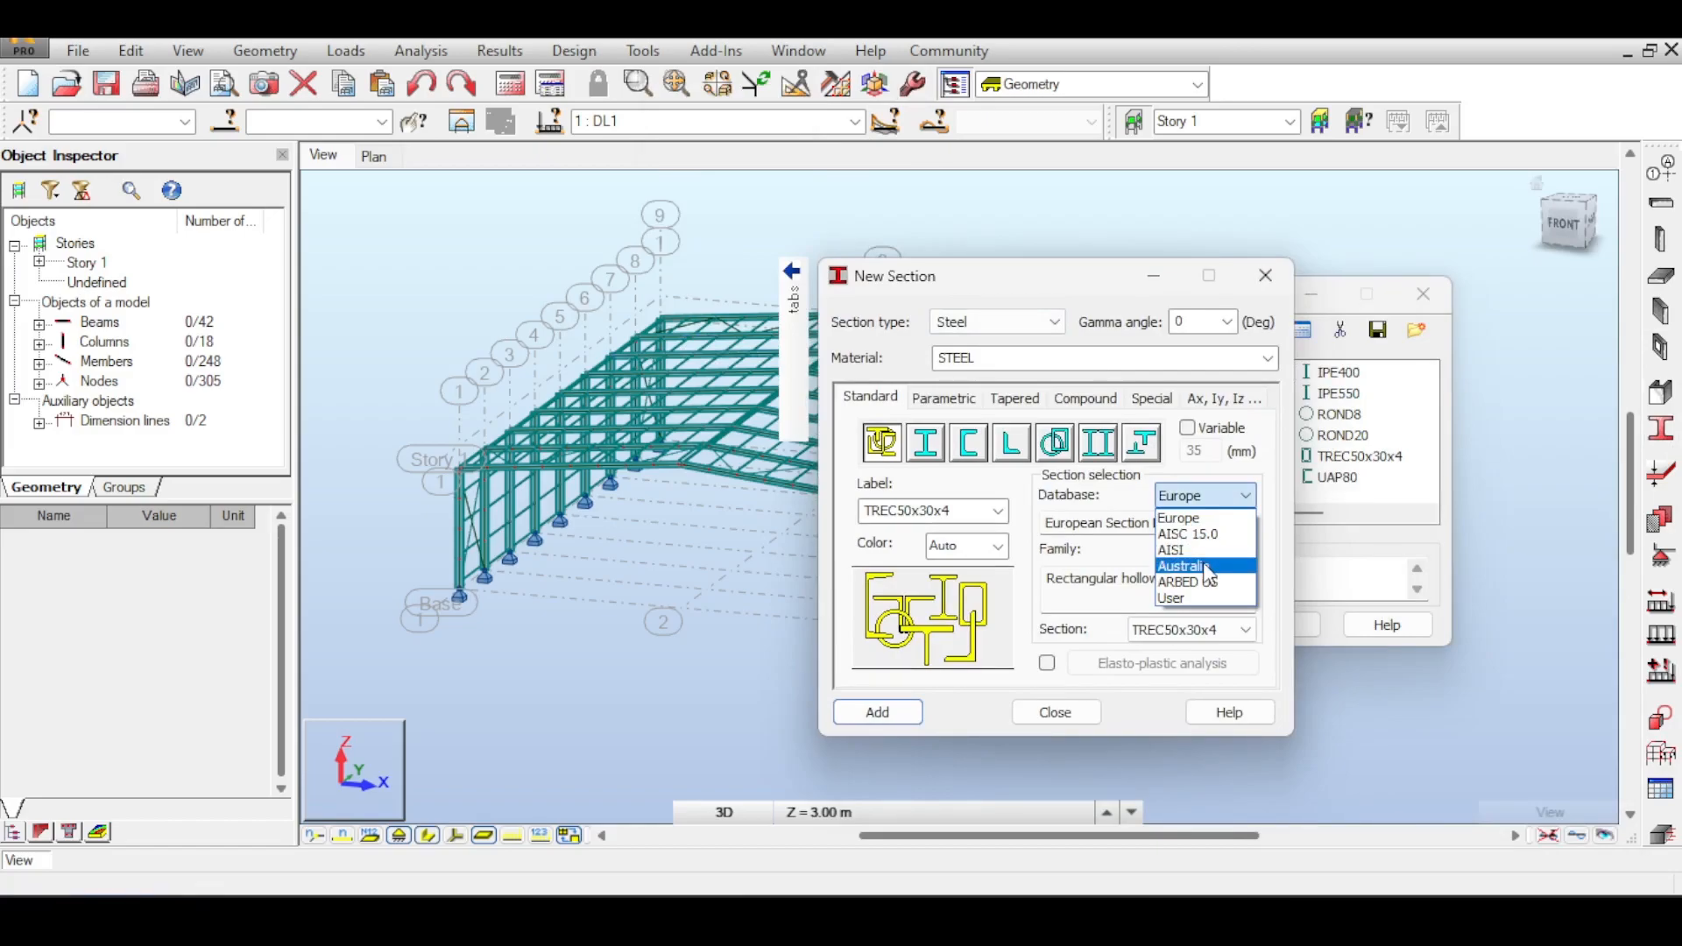
click(1221, 570)
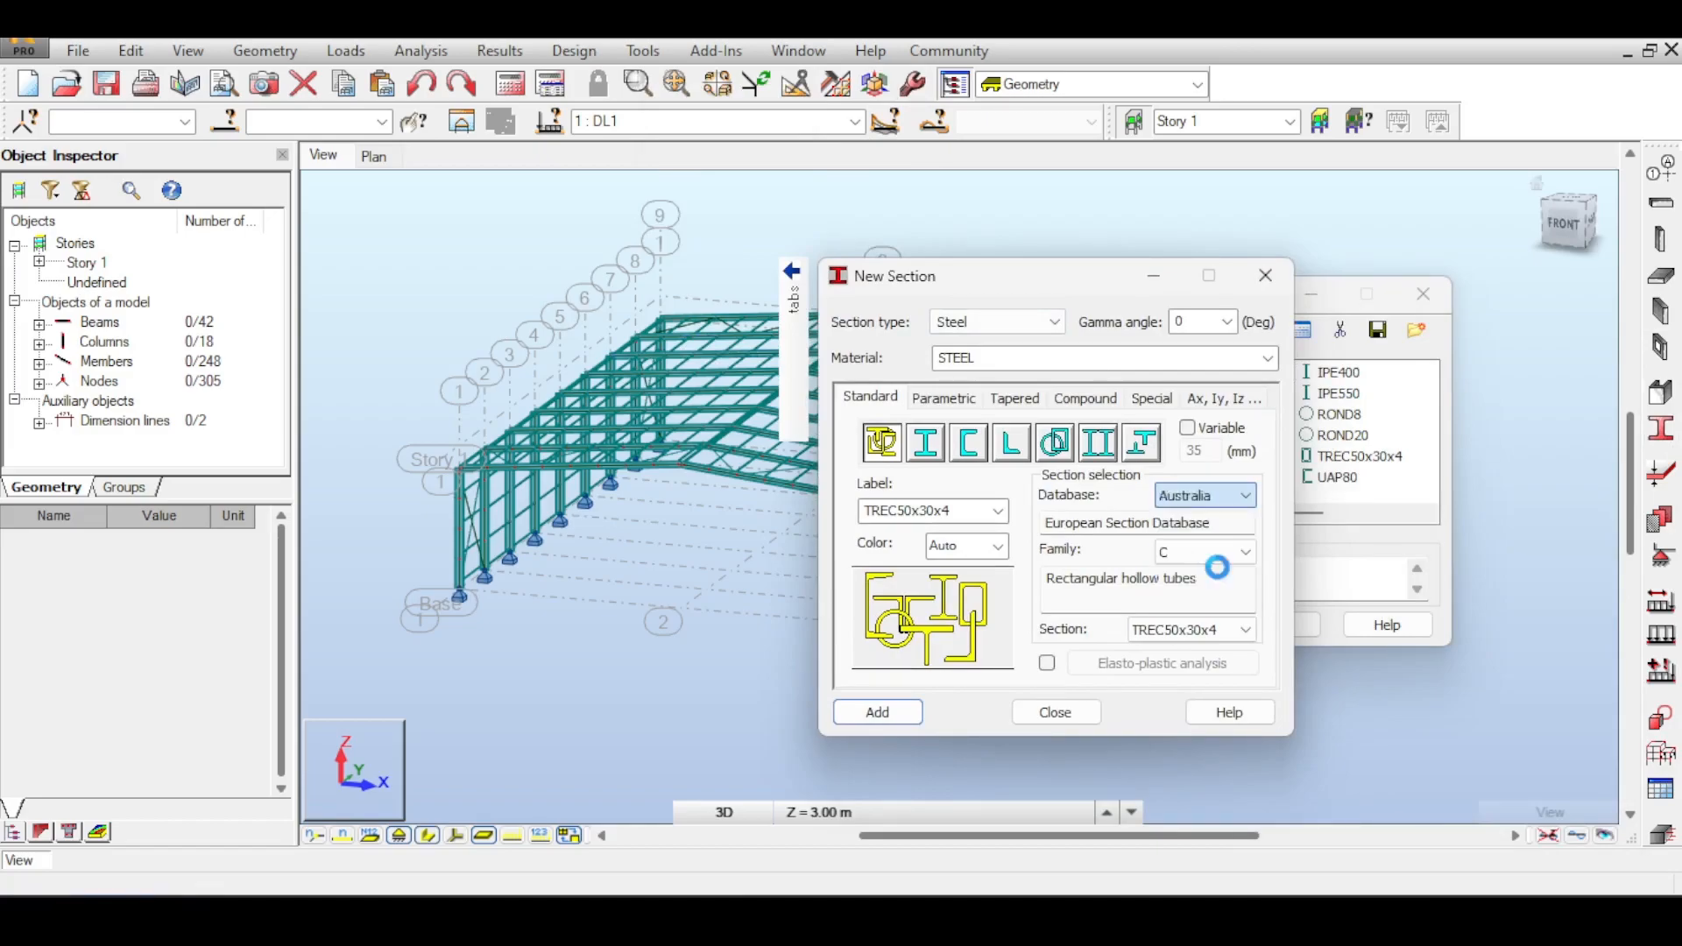
- Set the new section's family to Z and its section to Z 200x15, then close the section windows without adding it
click(1209, 553)
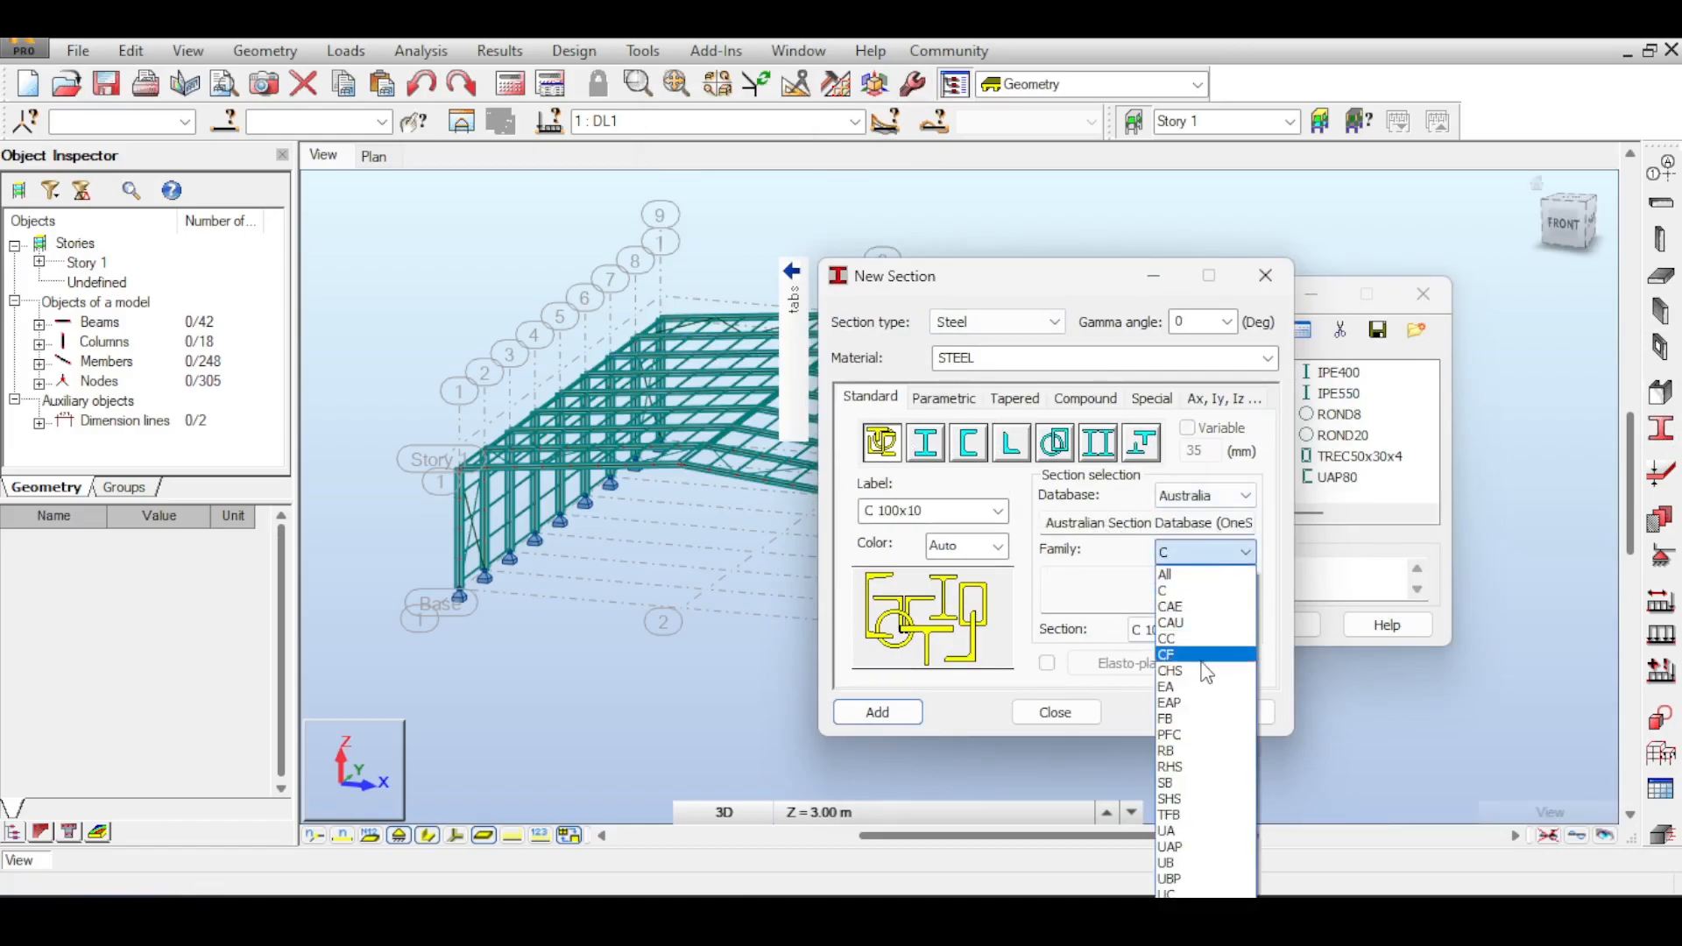
key(z)
key(Return)
click(1244, 629)
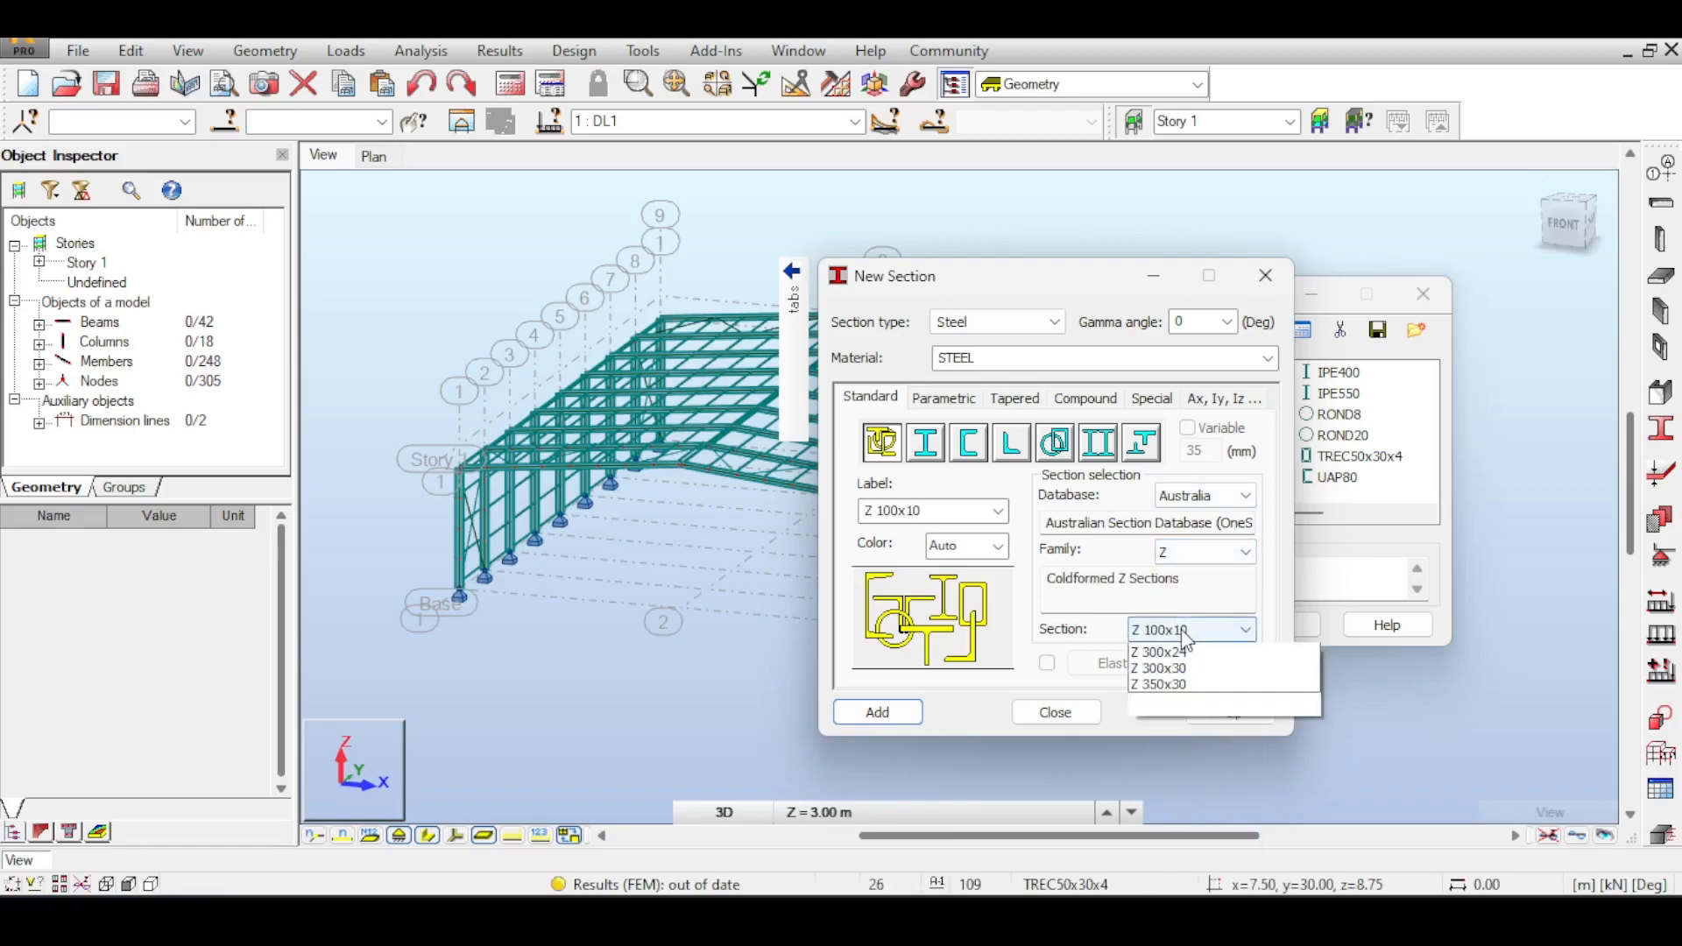
click(1182, 774)
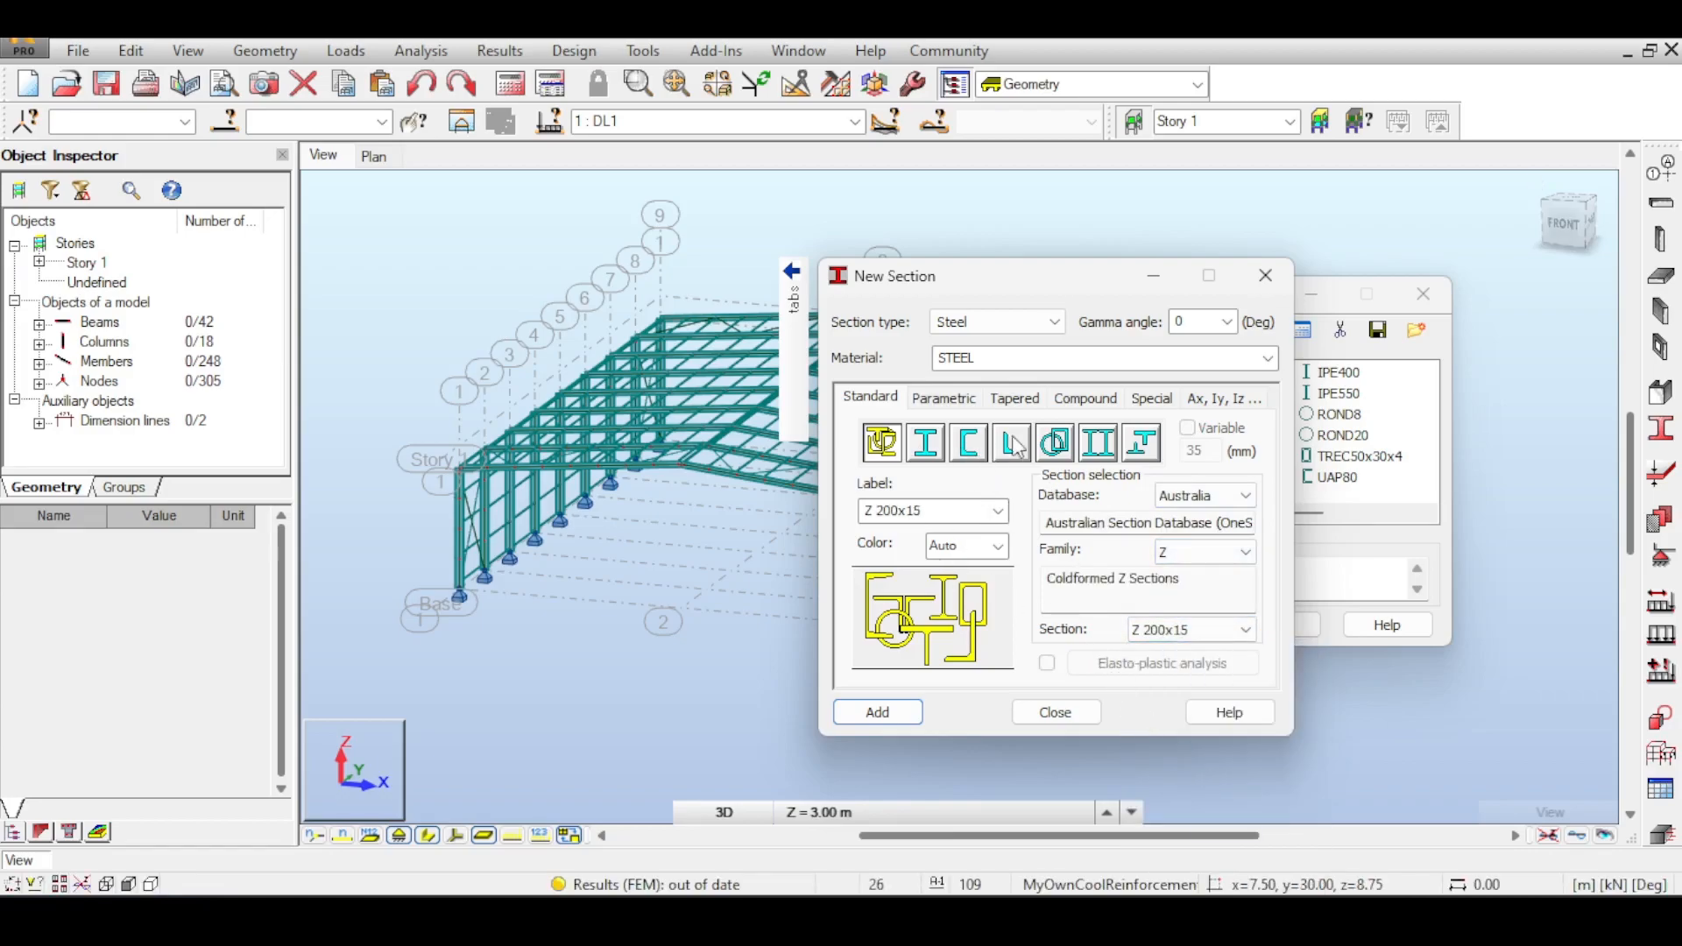
click(1272, 279)
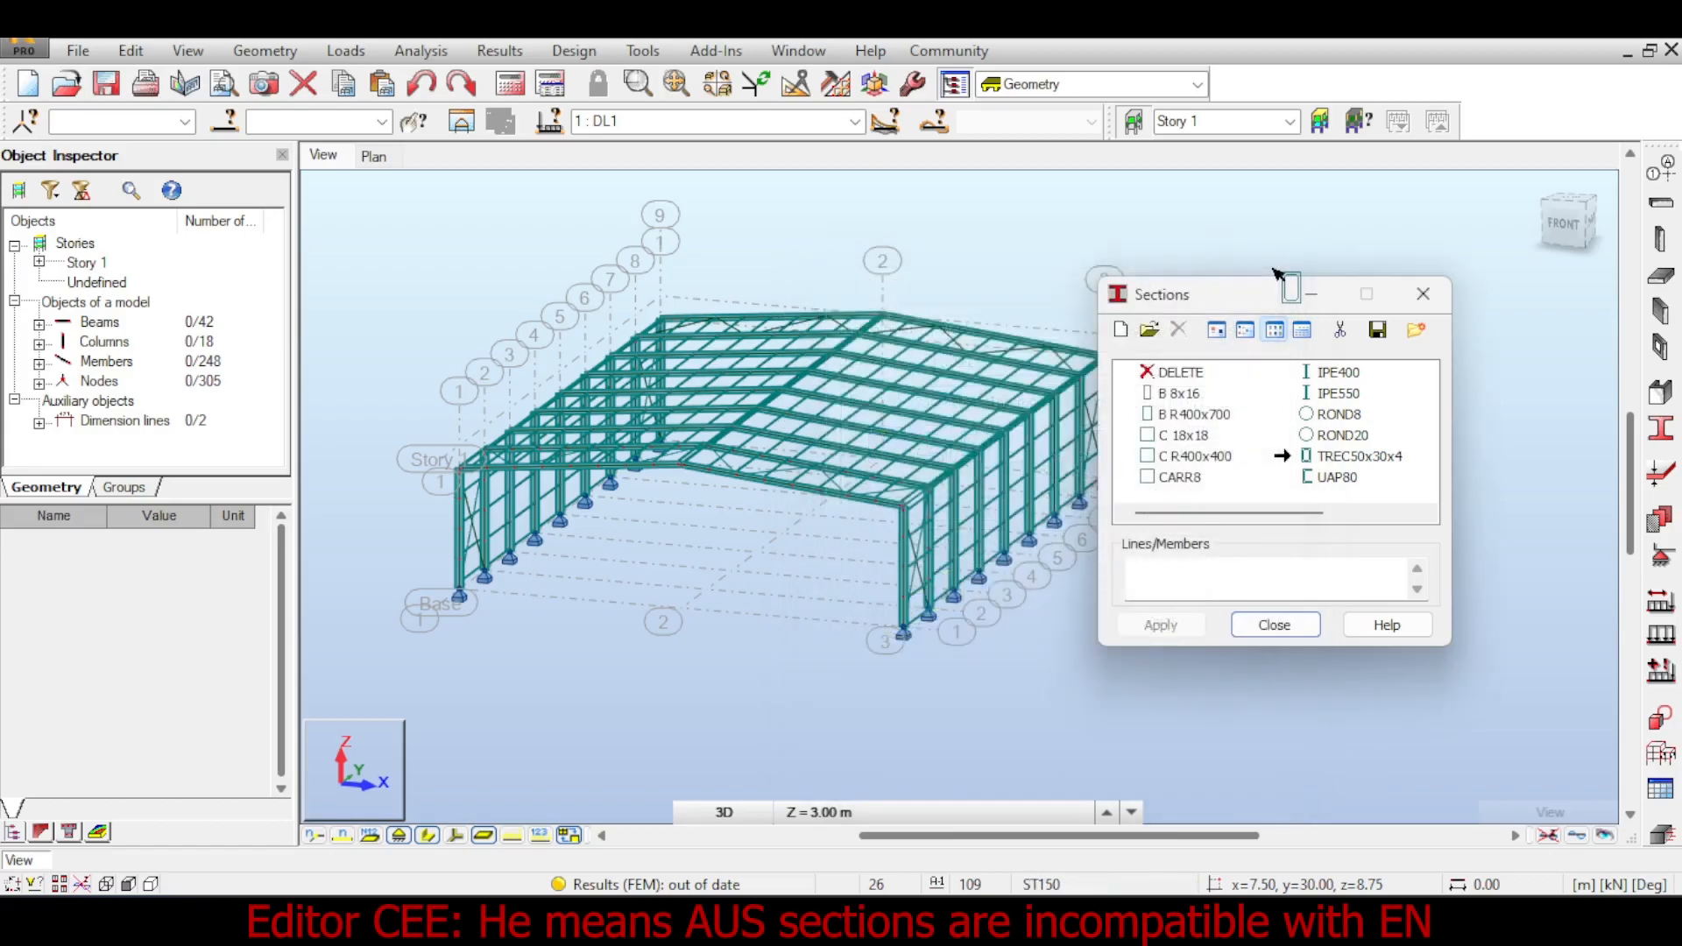
click(1423, 294)
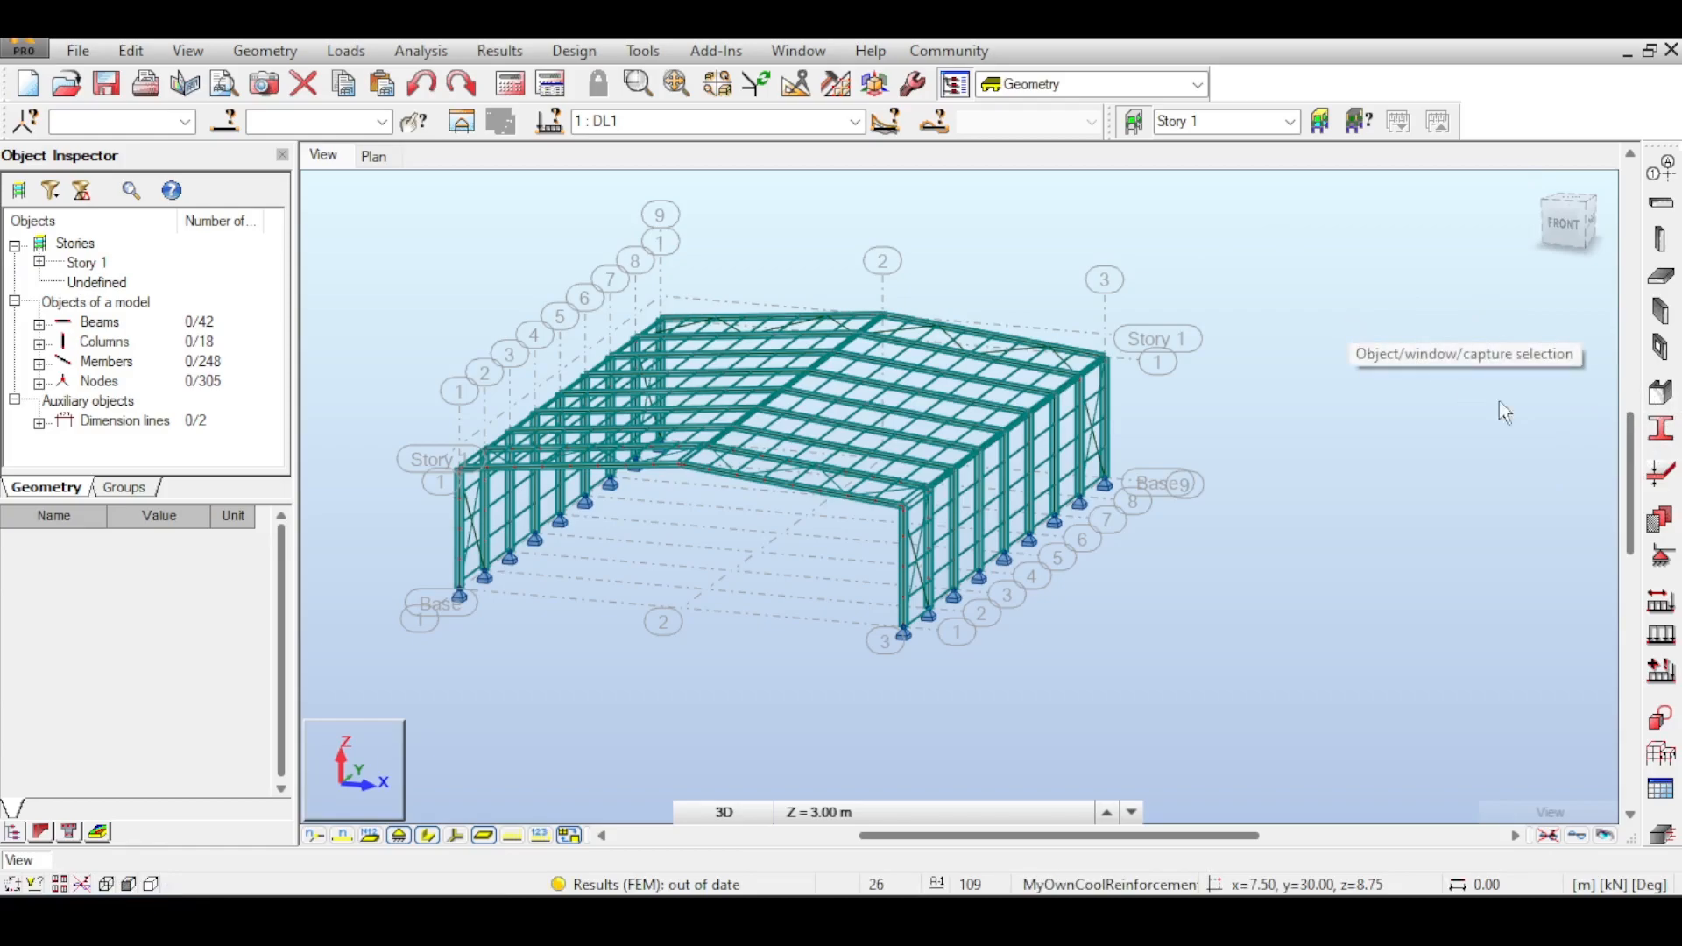
- Choose the existing ZCEE 150x50x20 section for assignment to the hall's members
click(1660, 428)
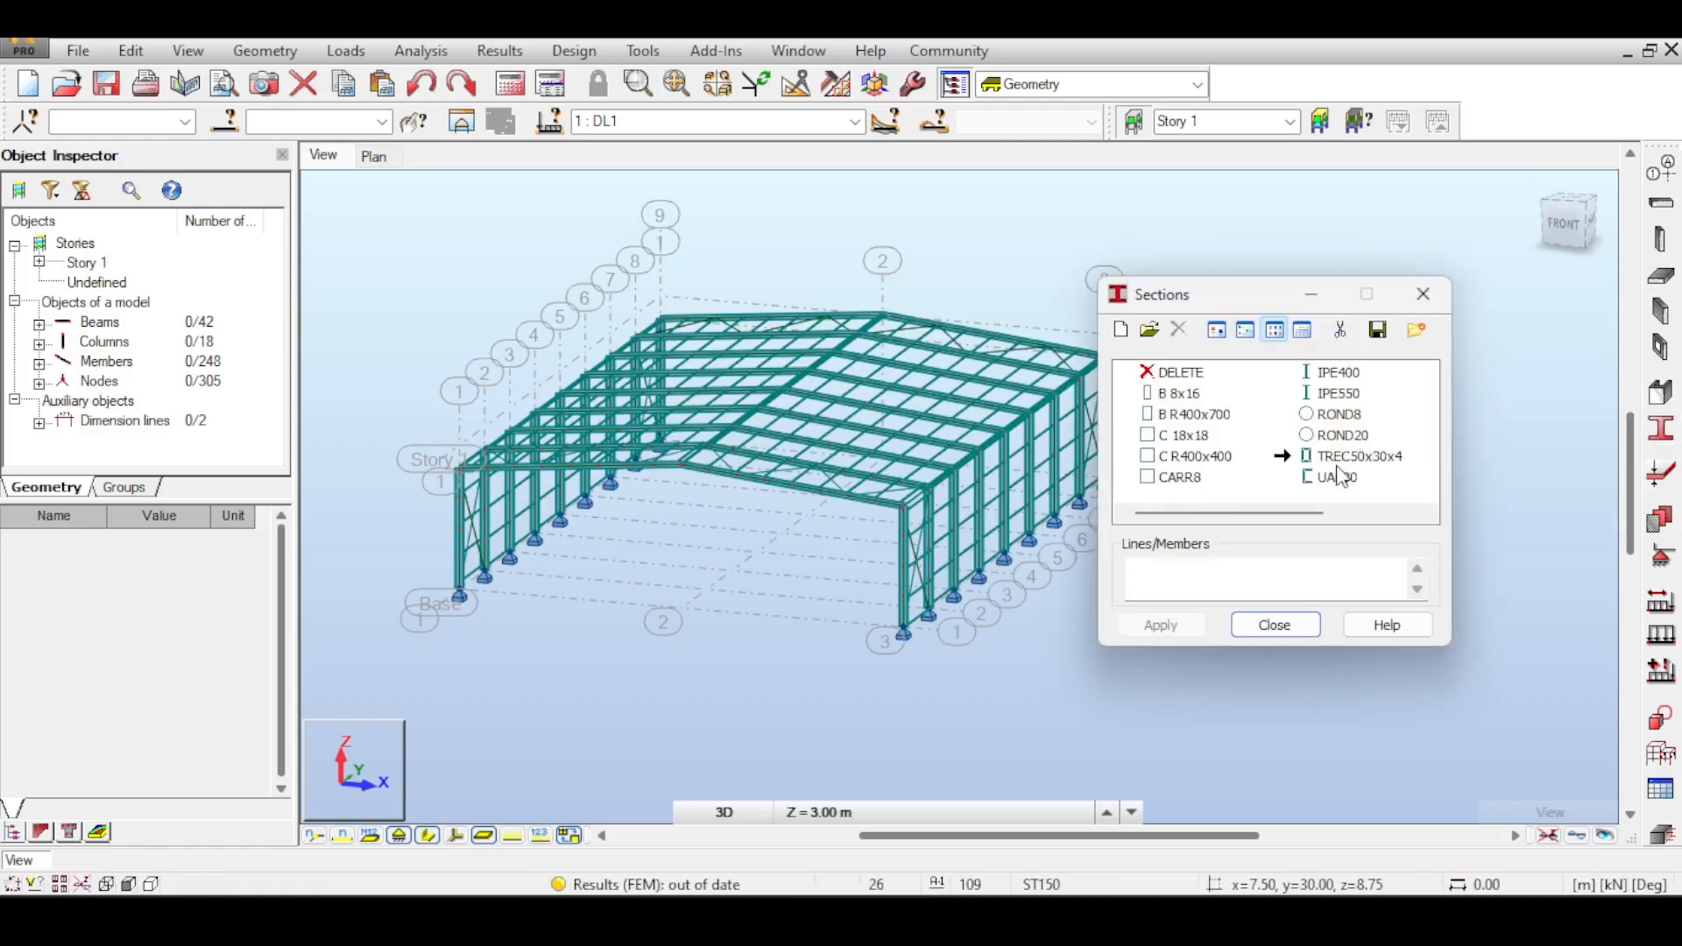
drag(1295, 514, 1383, 515)
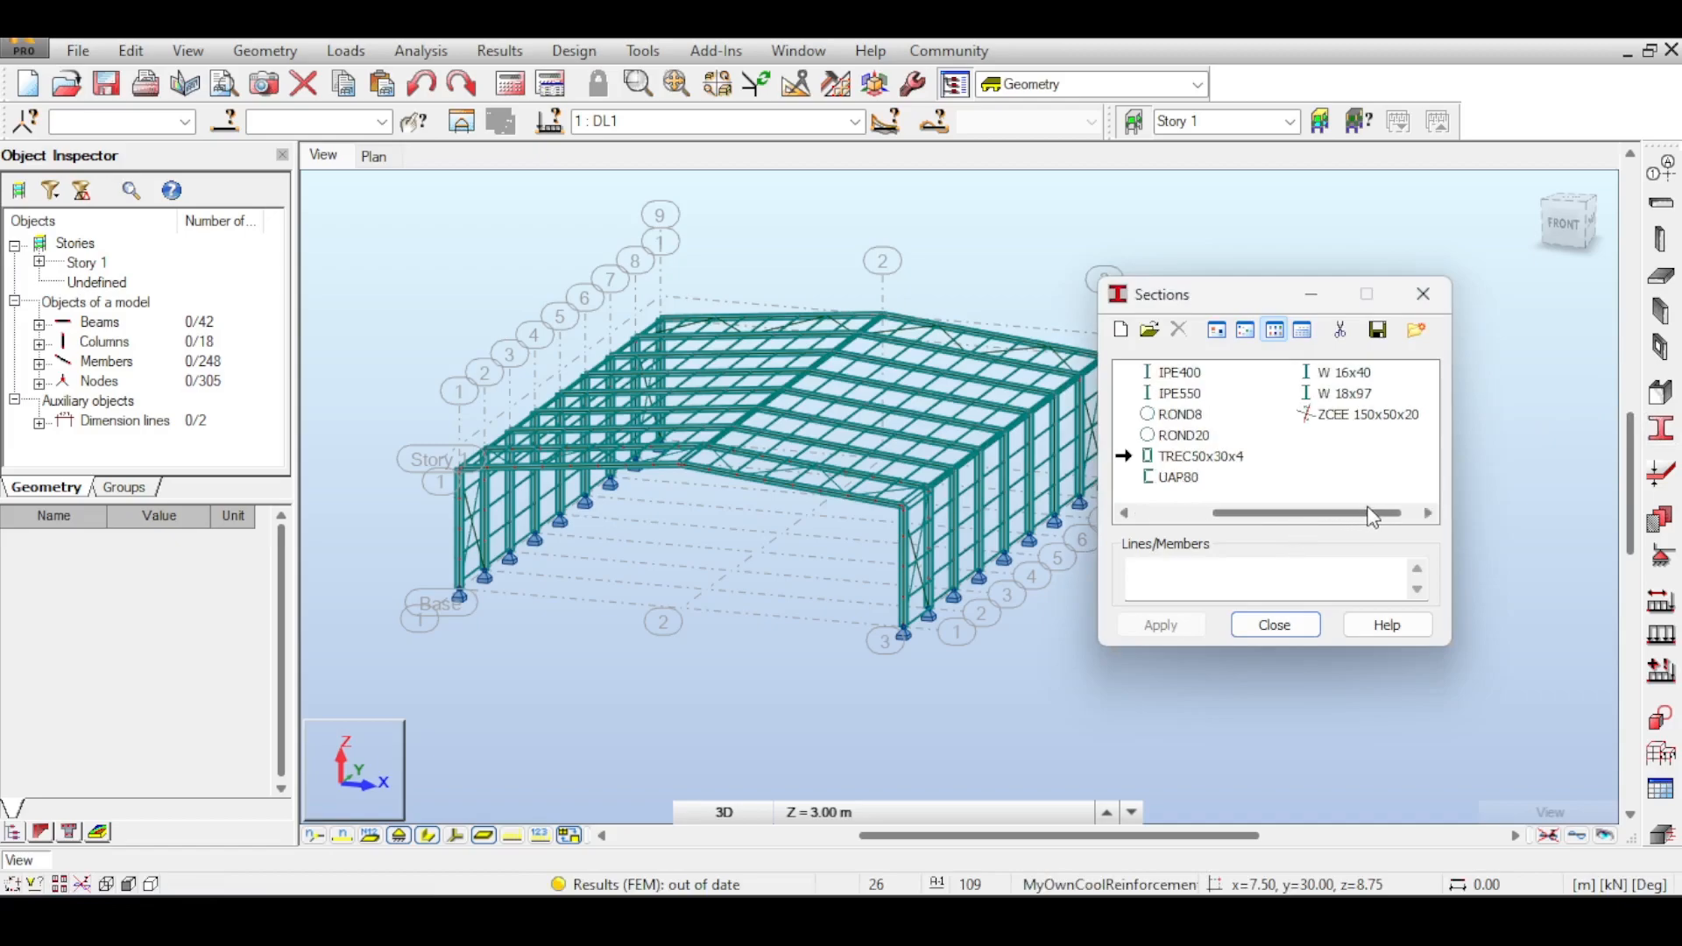
click(1360, 416)
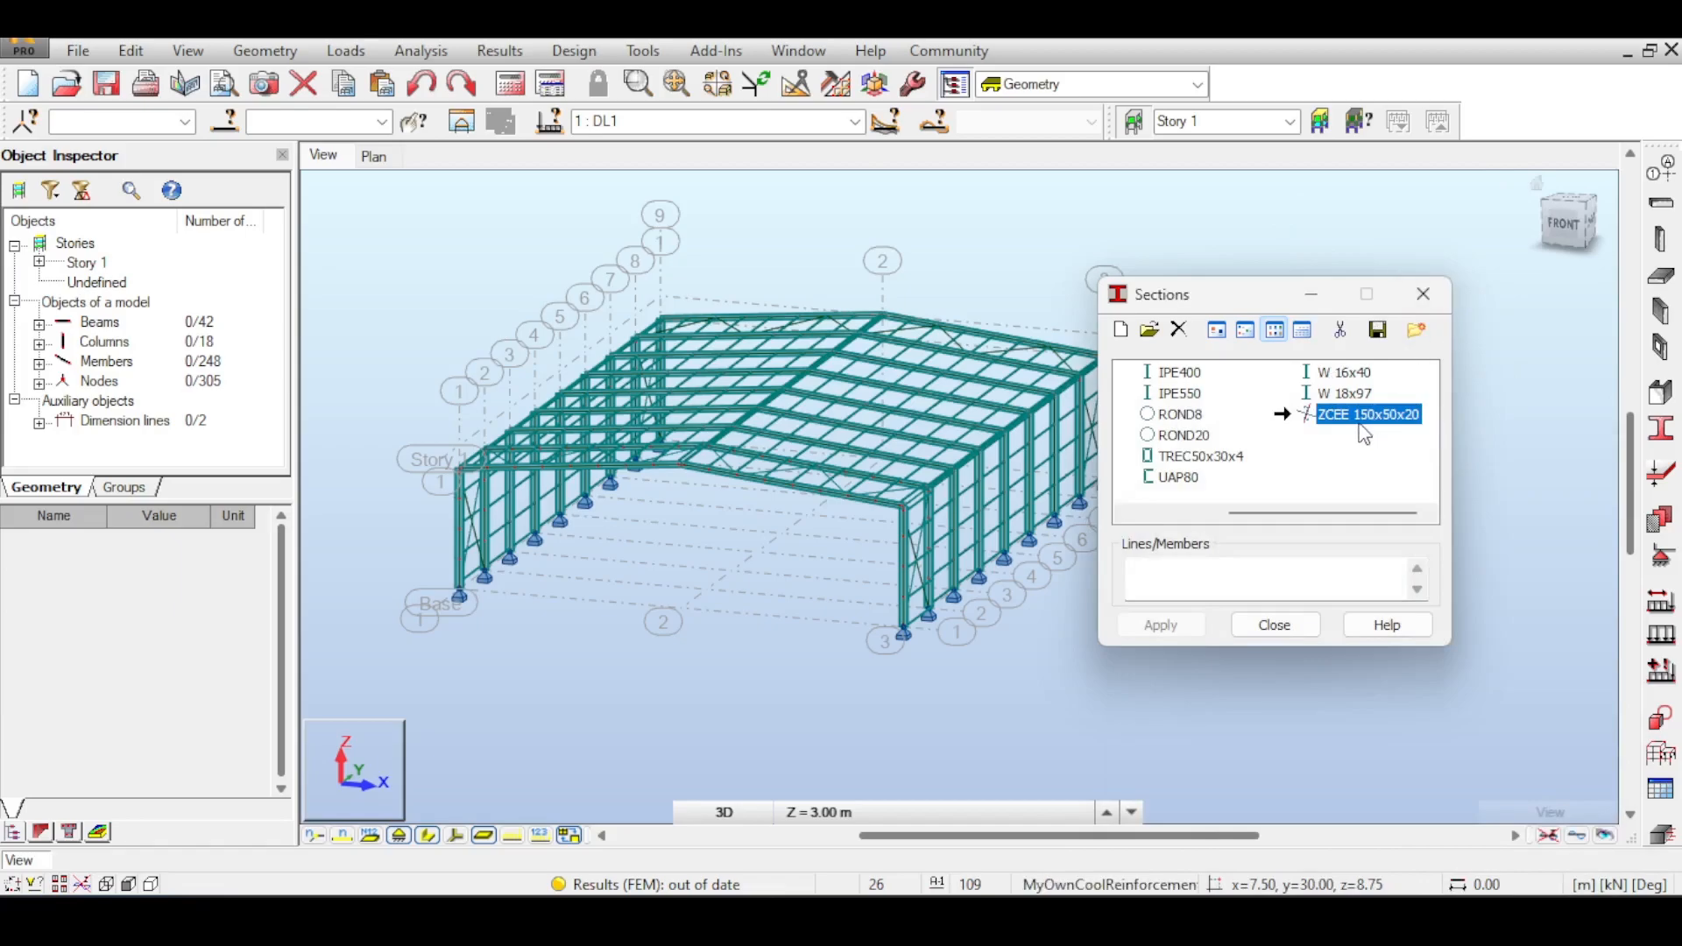
scroll(915, 532, up, 1)
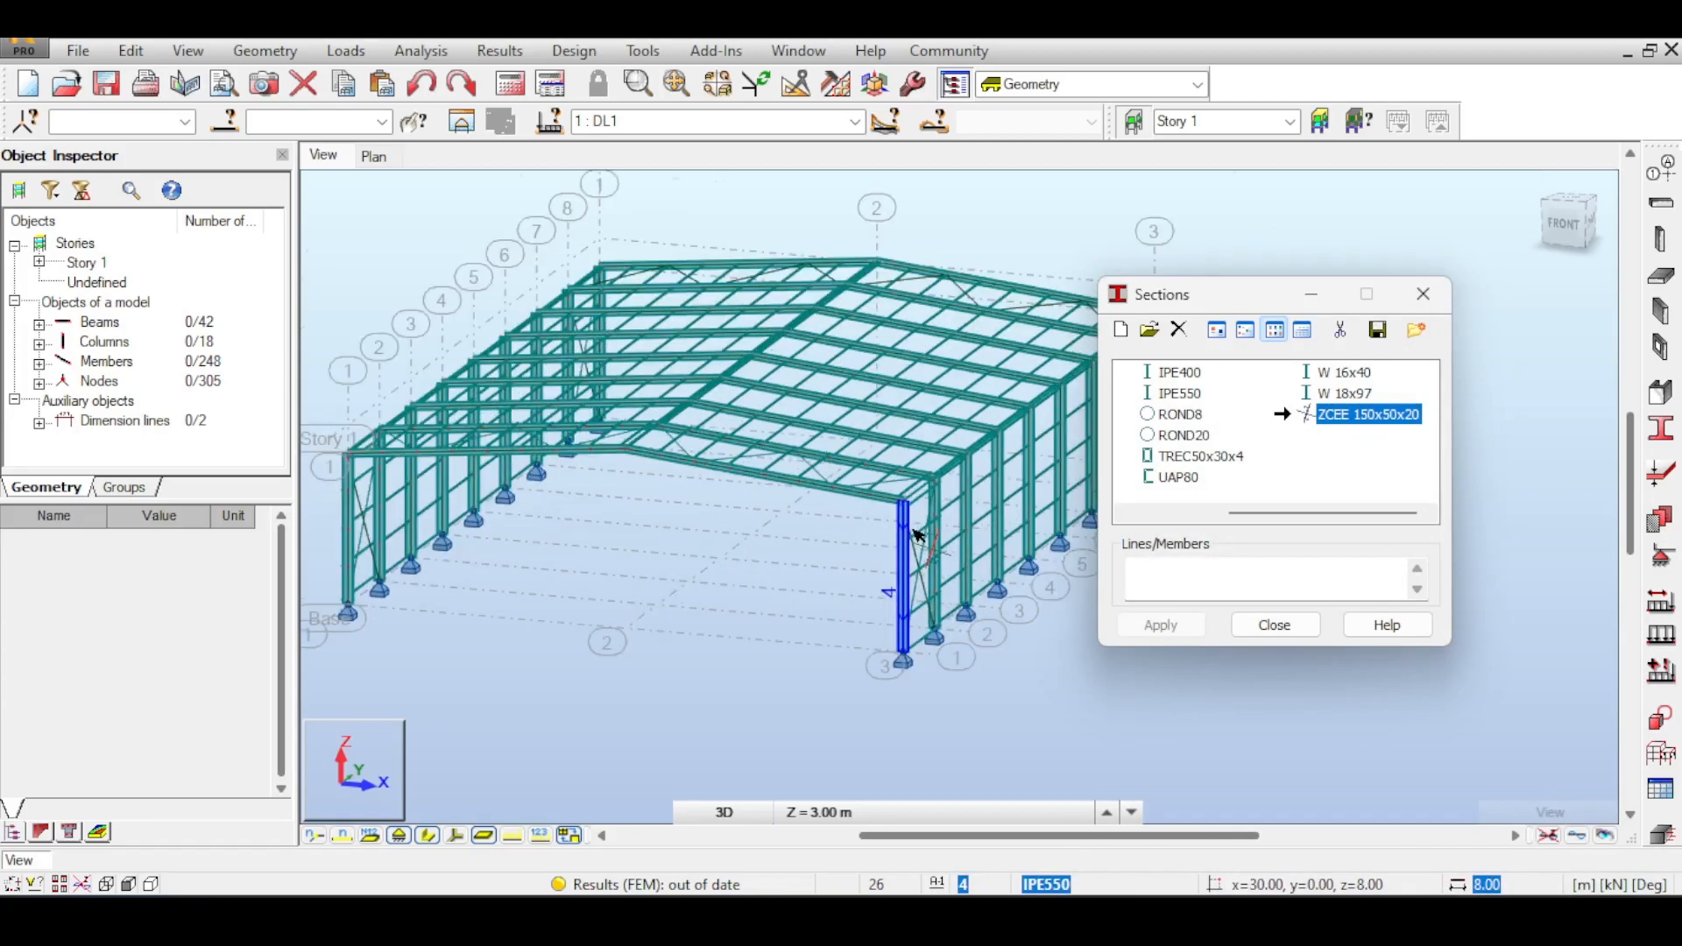